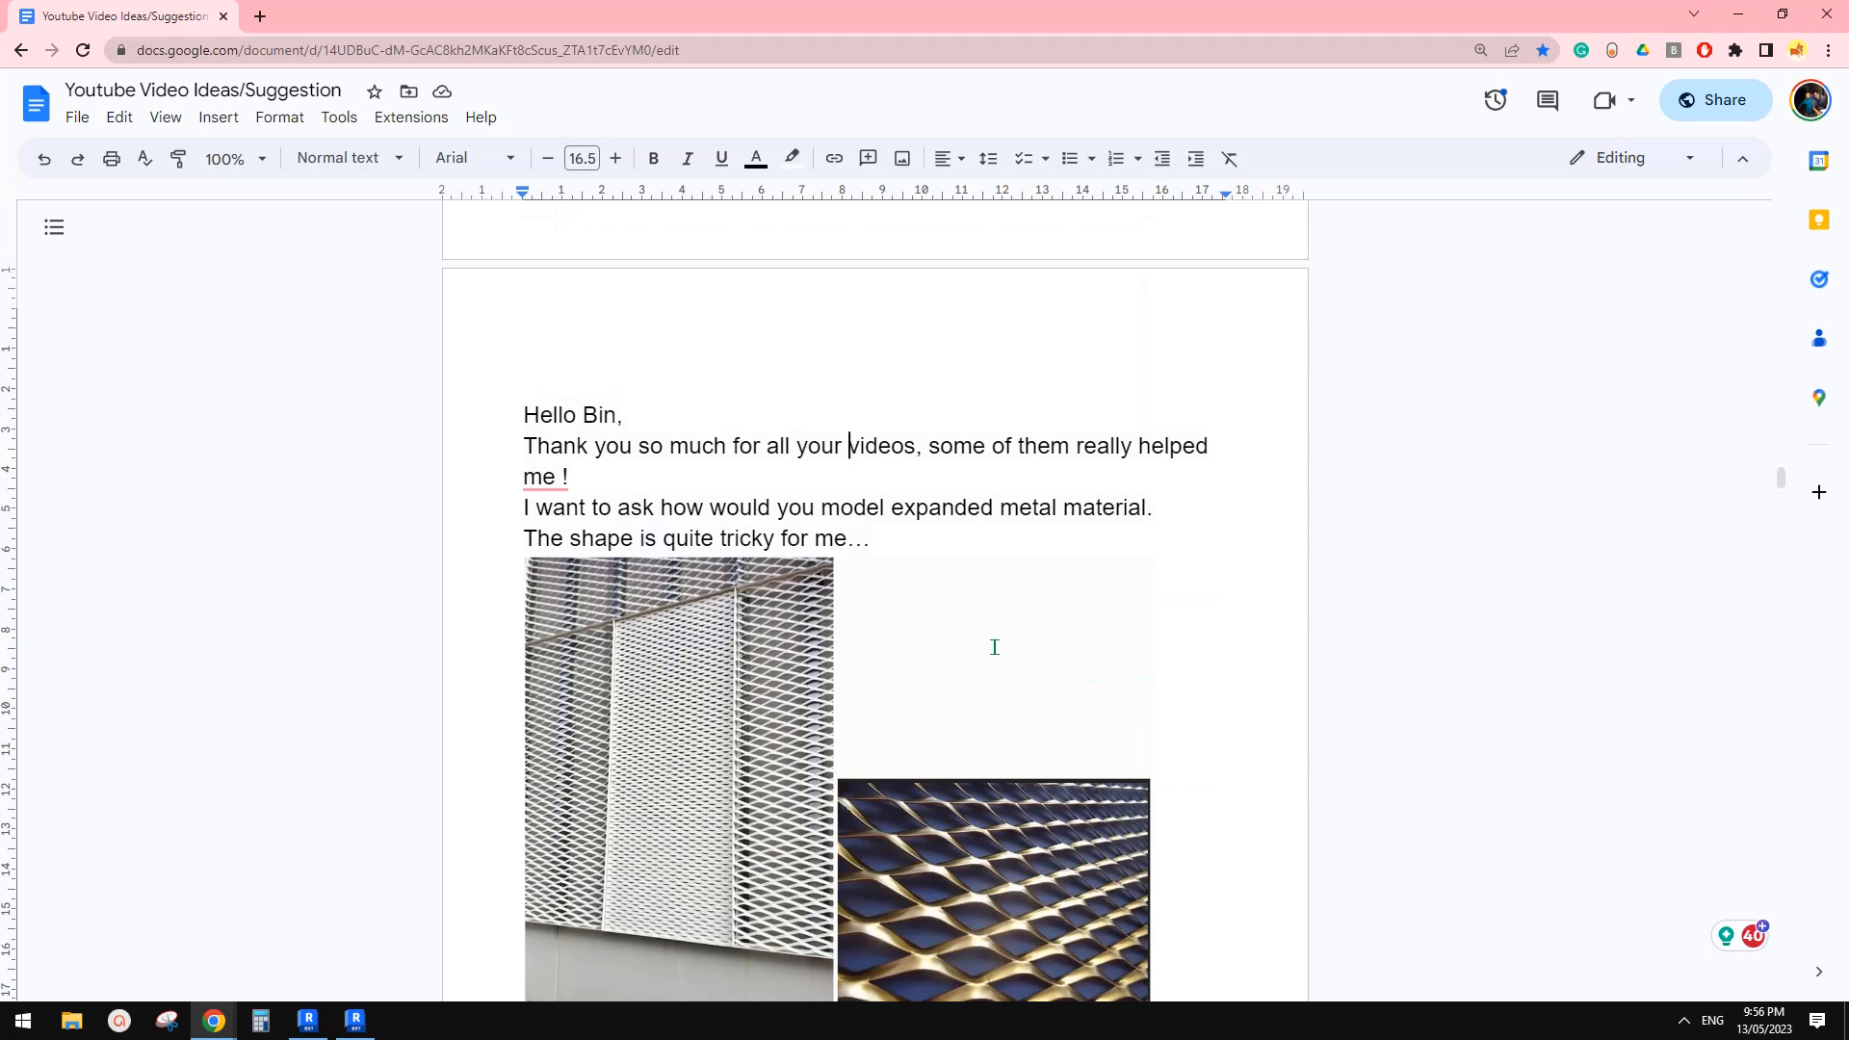
Review the viewer's question about modelling expanded metal, its reference photos and the reply in red
scroll(903, 640, "up", 2)
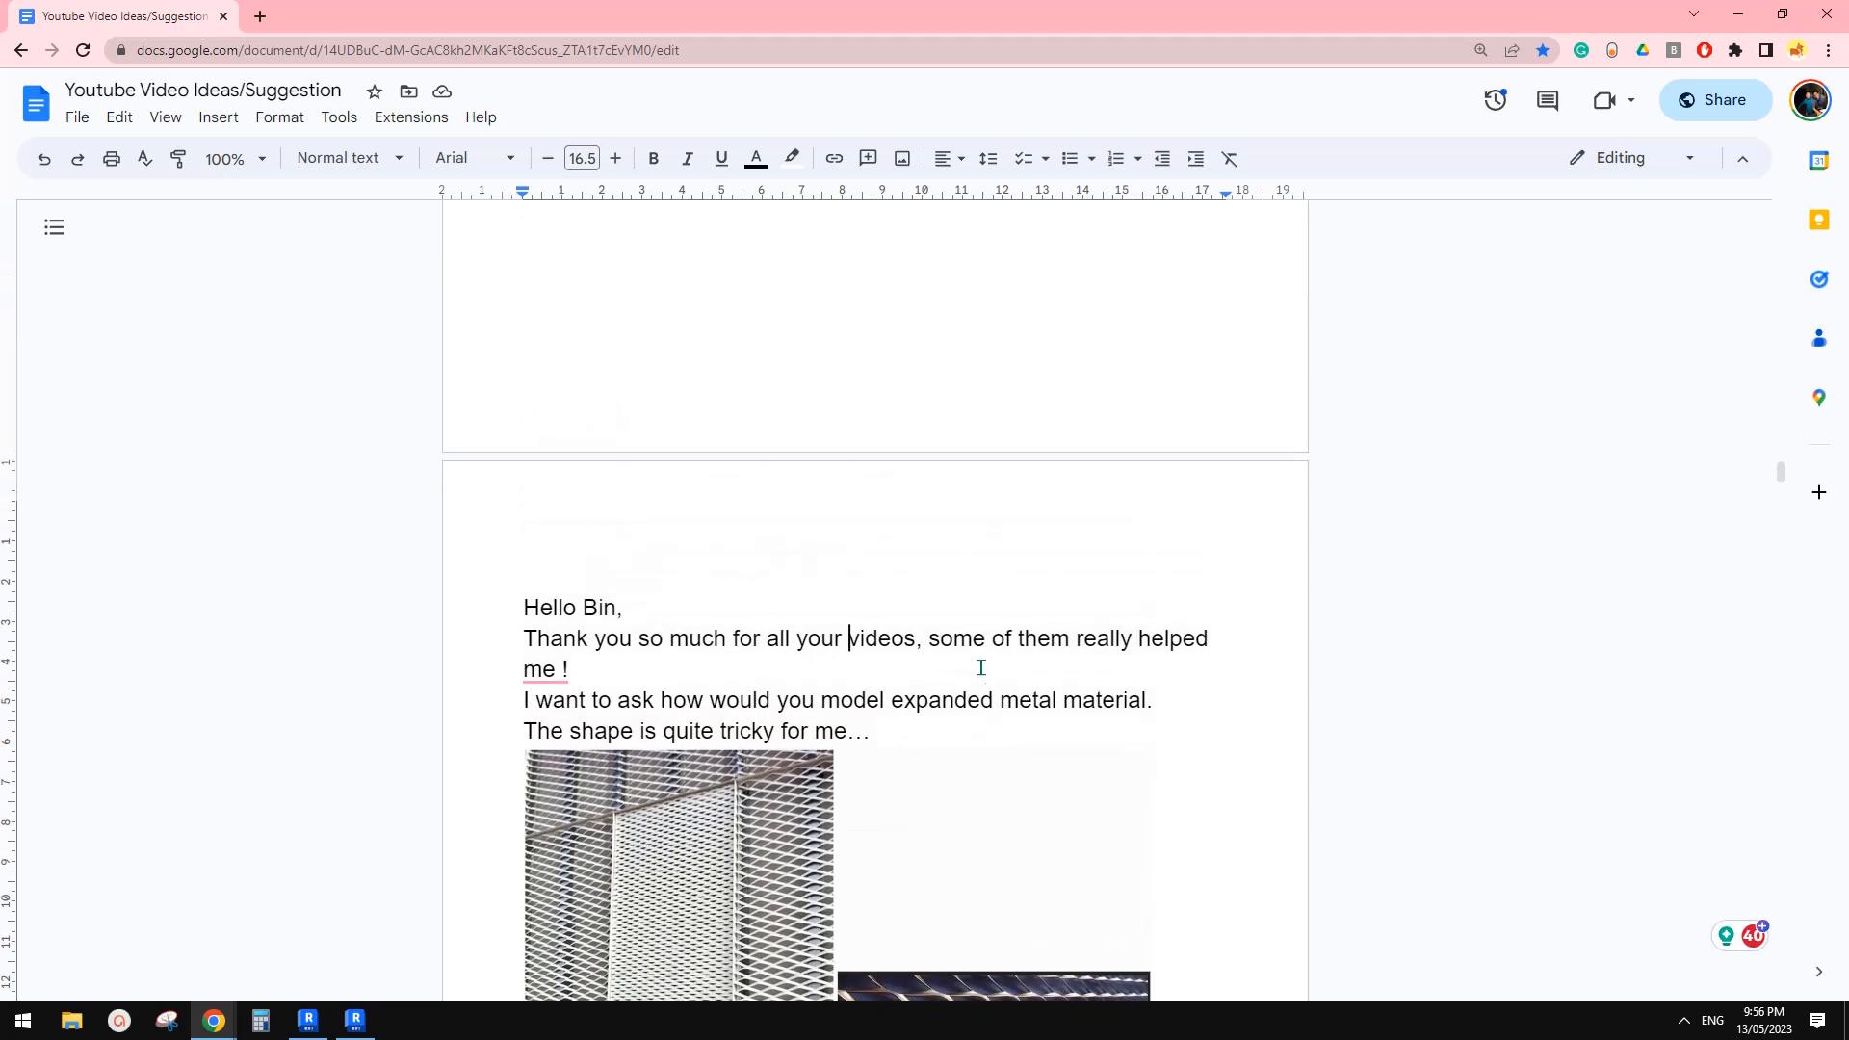
scroll(1049, 719, "down", 15)
scroll(1007, 702, "up", 7)
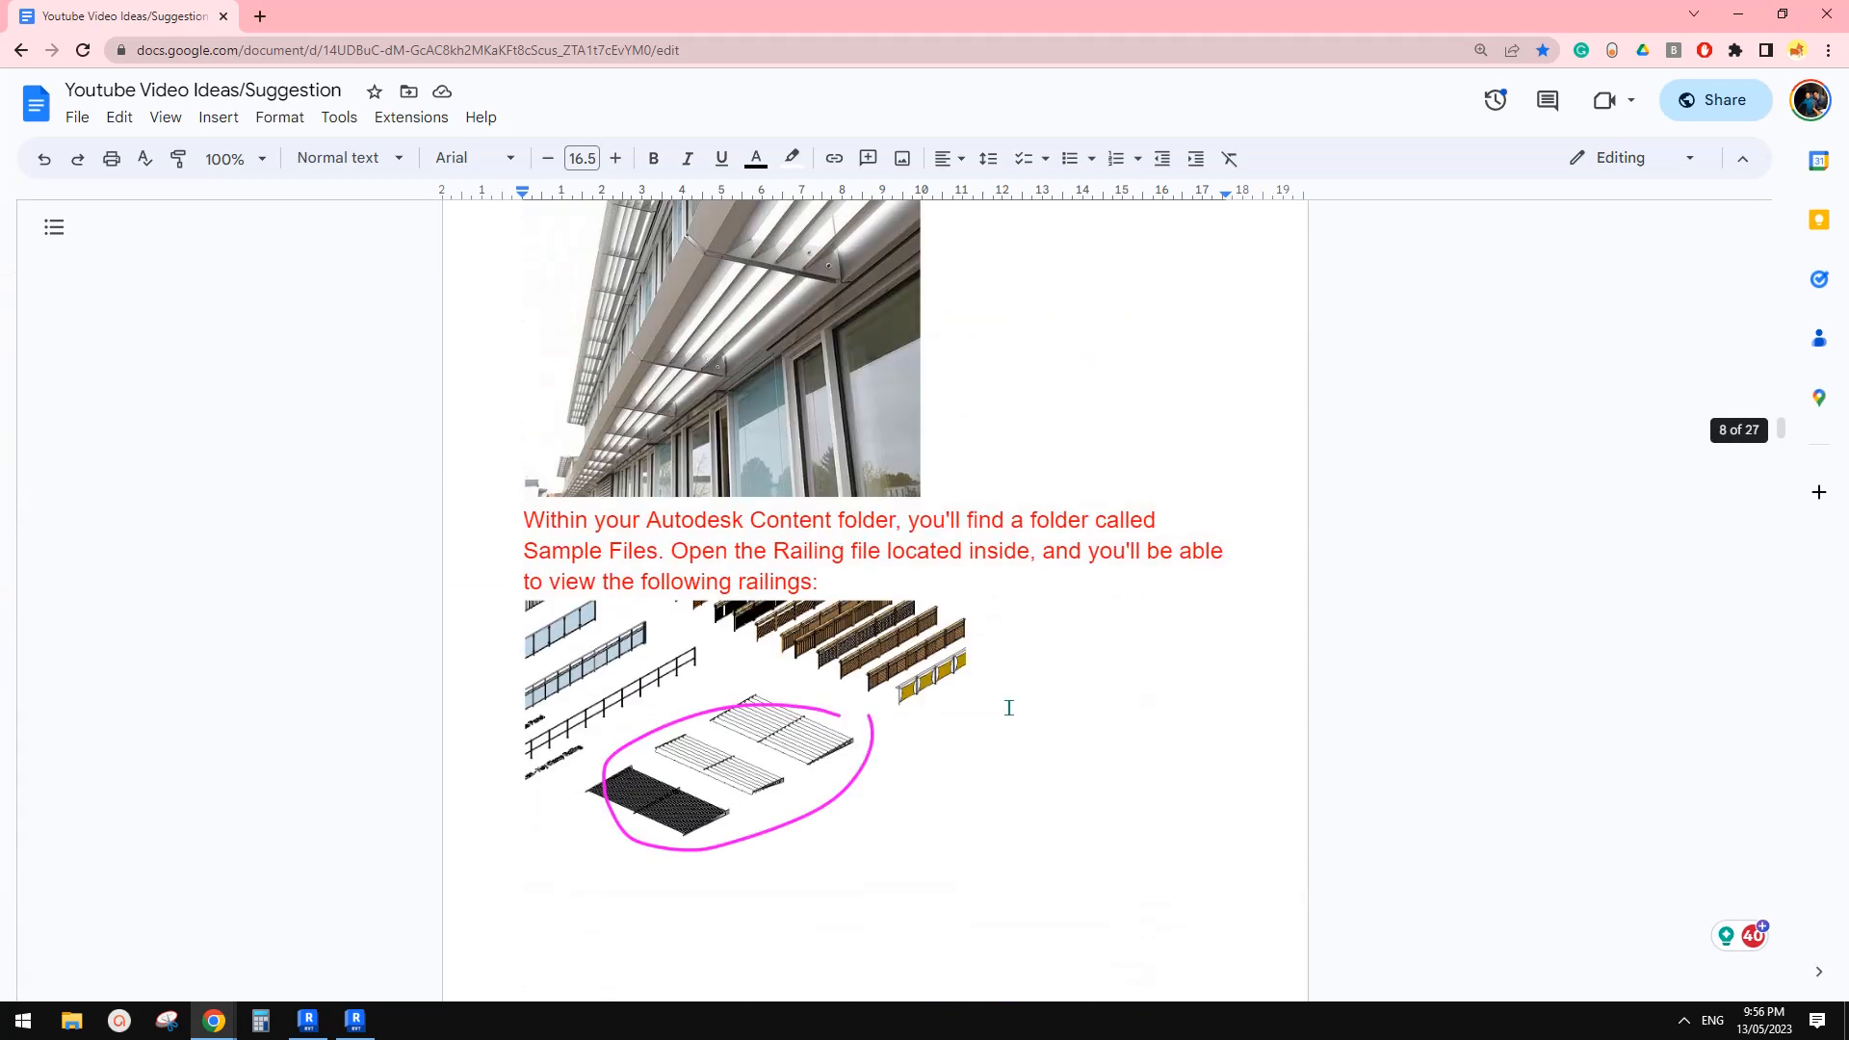
scroll(1007, 713, "down", 4)
scroll(888, 575, "up", 3)
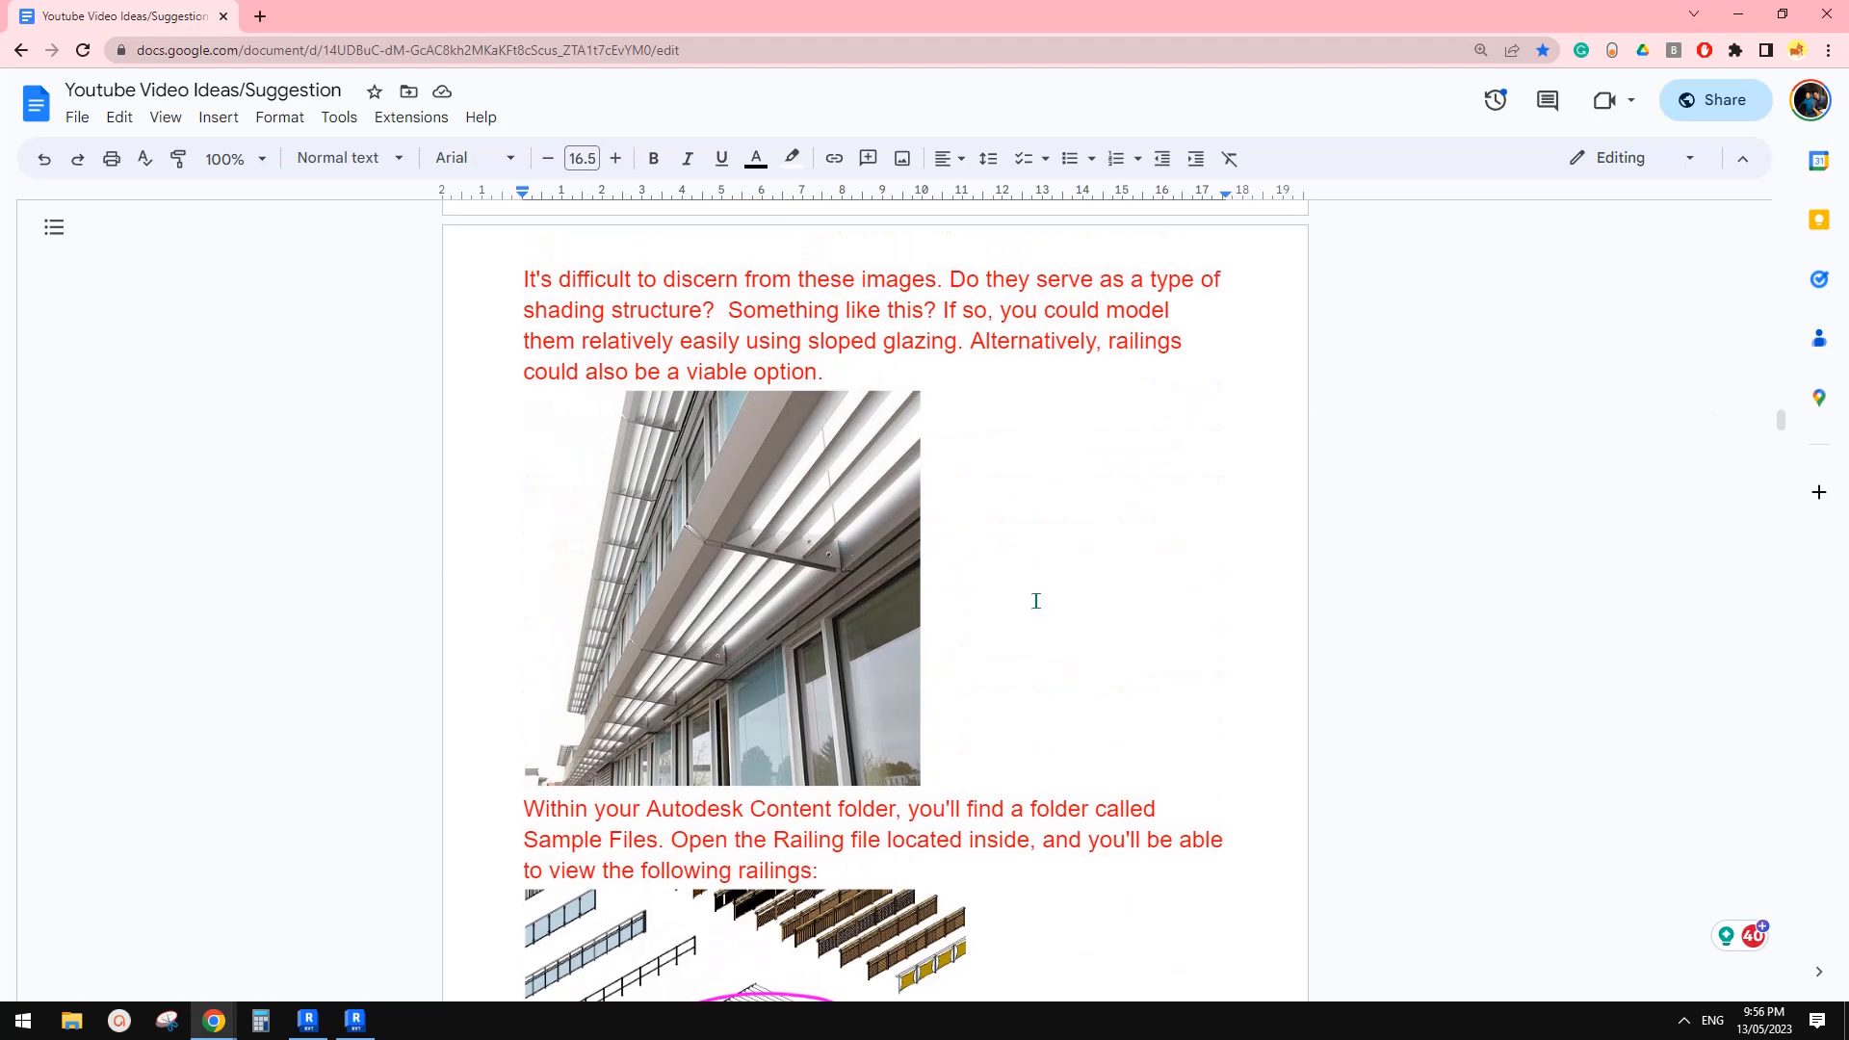
scroll(1037, 601, "up", 4)
scroll(1036, 601, "down", 20)
scroll(1036, 594, "down", 3)
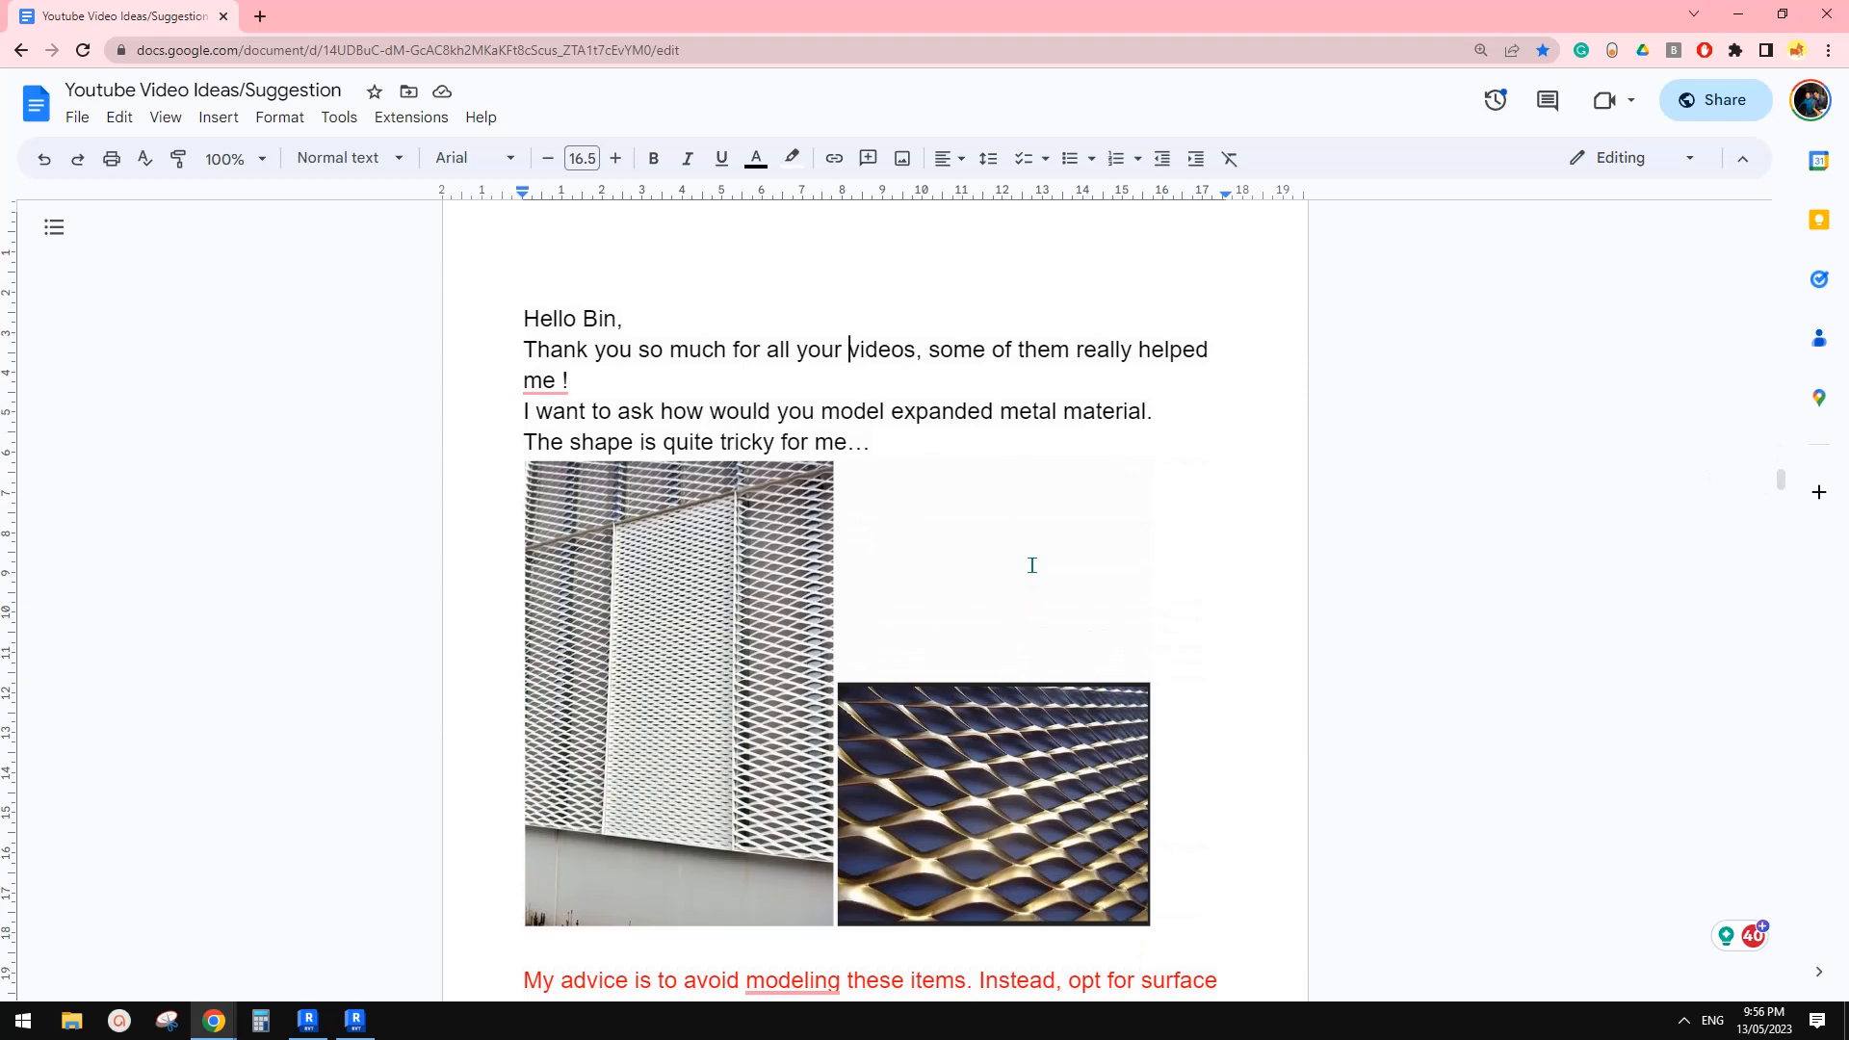
scroll(989, 578, "down", 1)
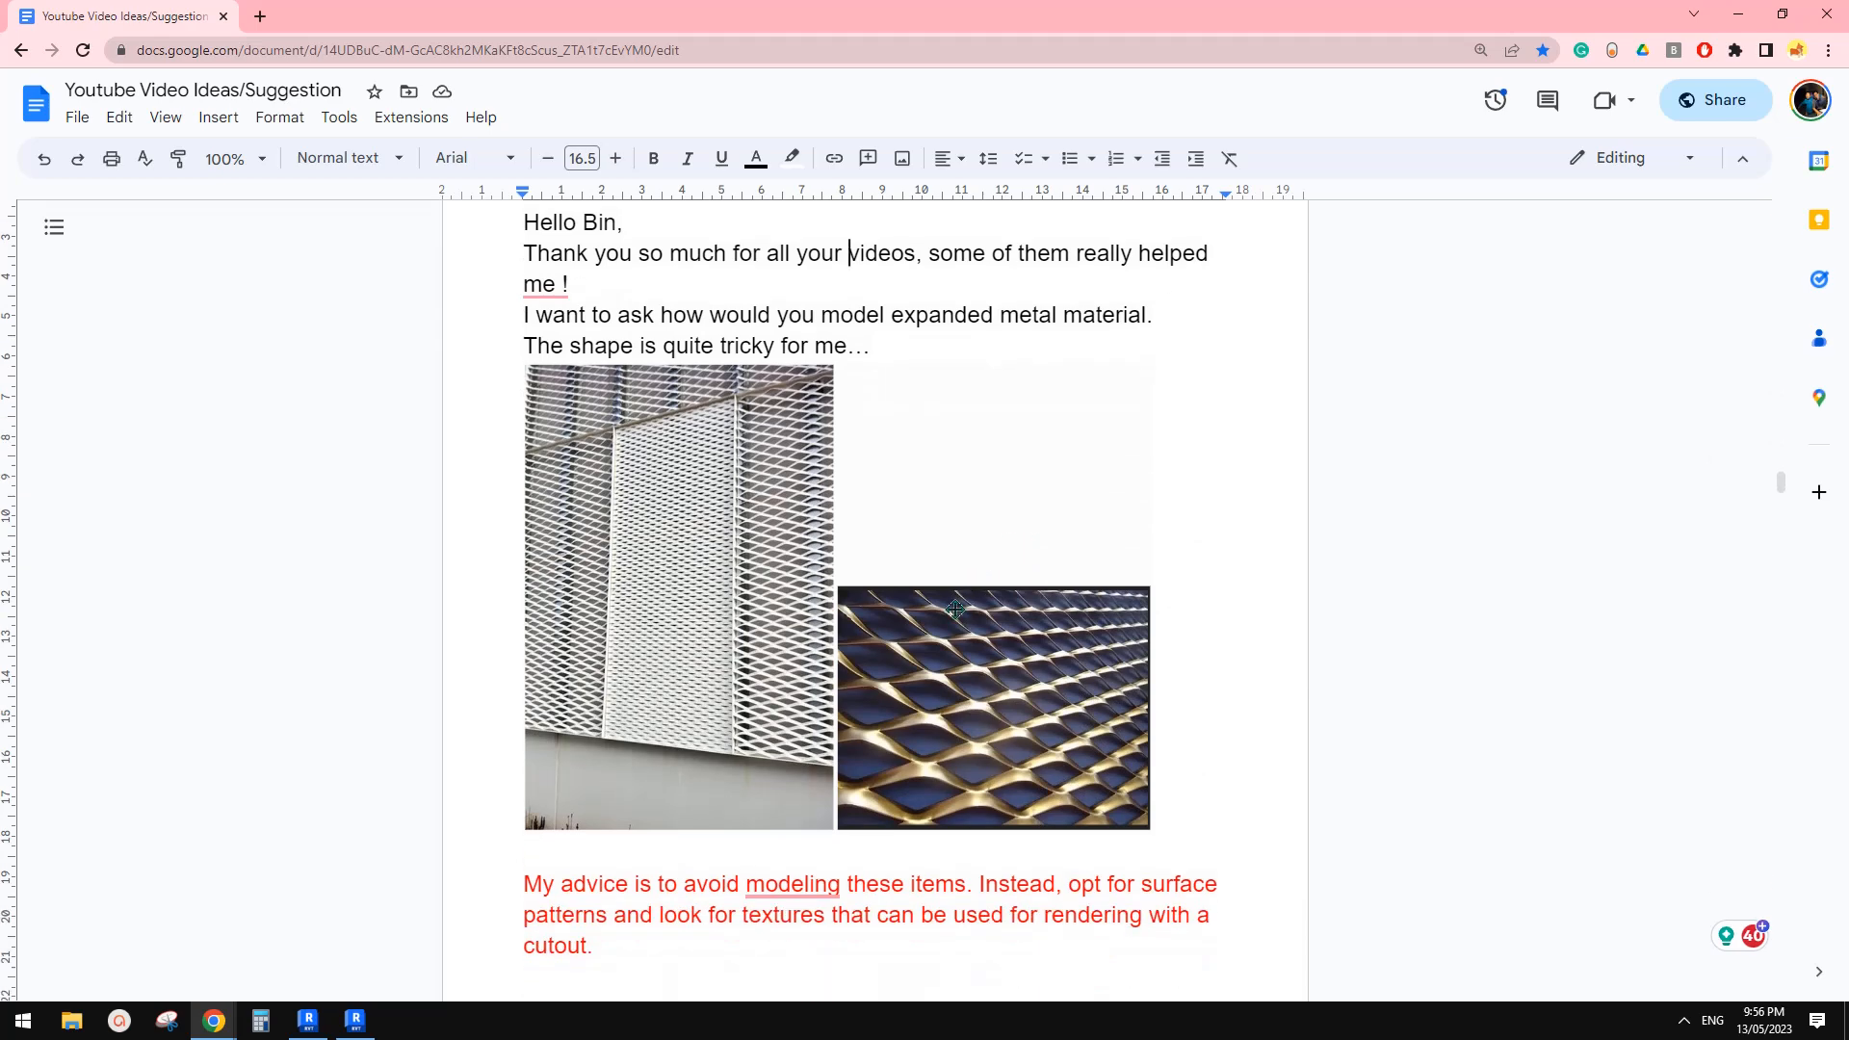
scroll(919, 639, "down", 1)
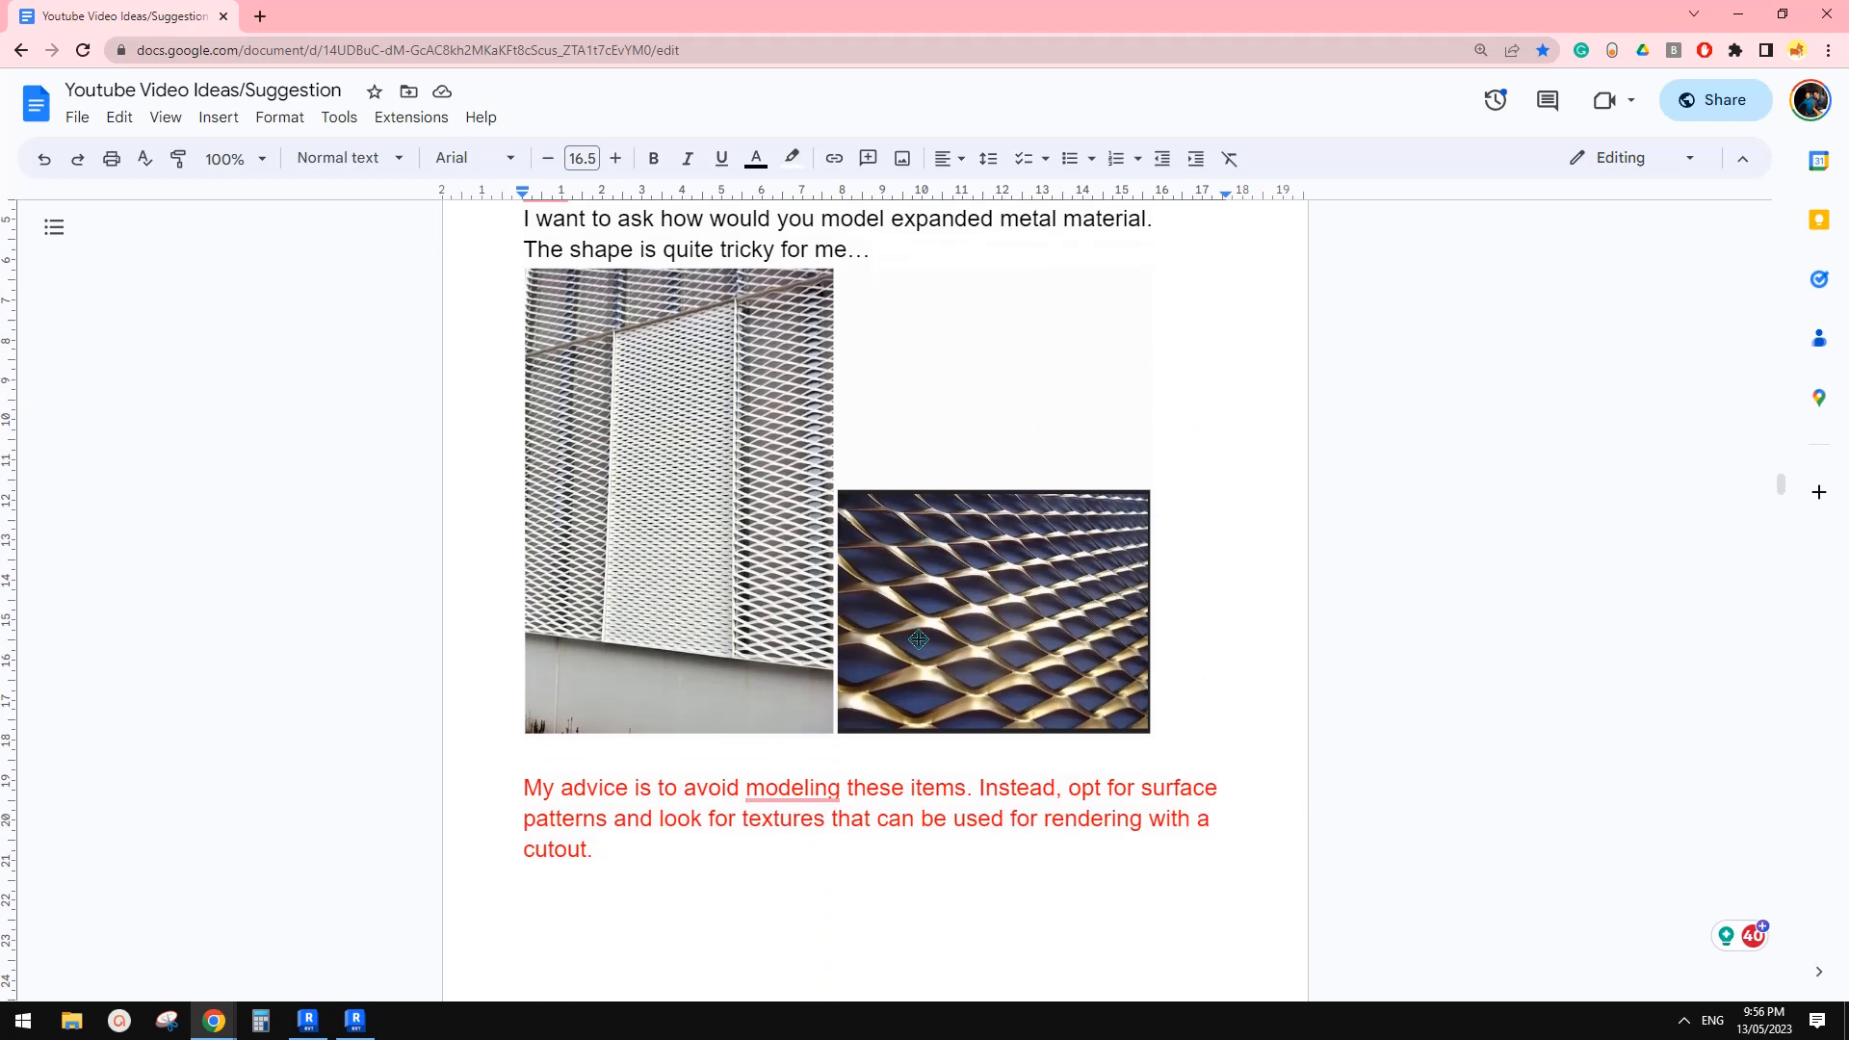
scroll(935, 658, "up", 1)
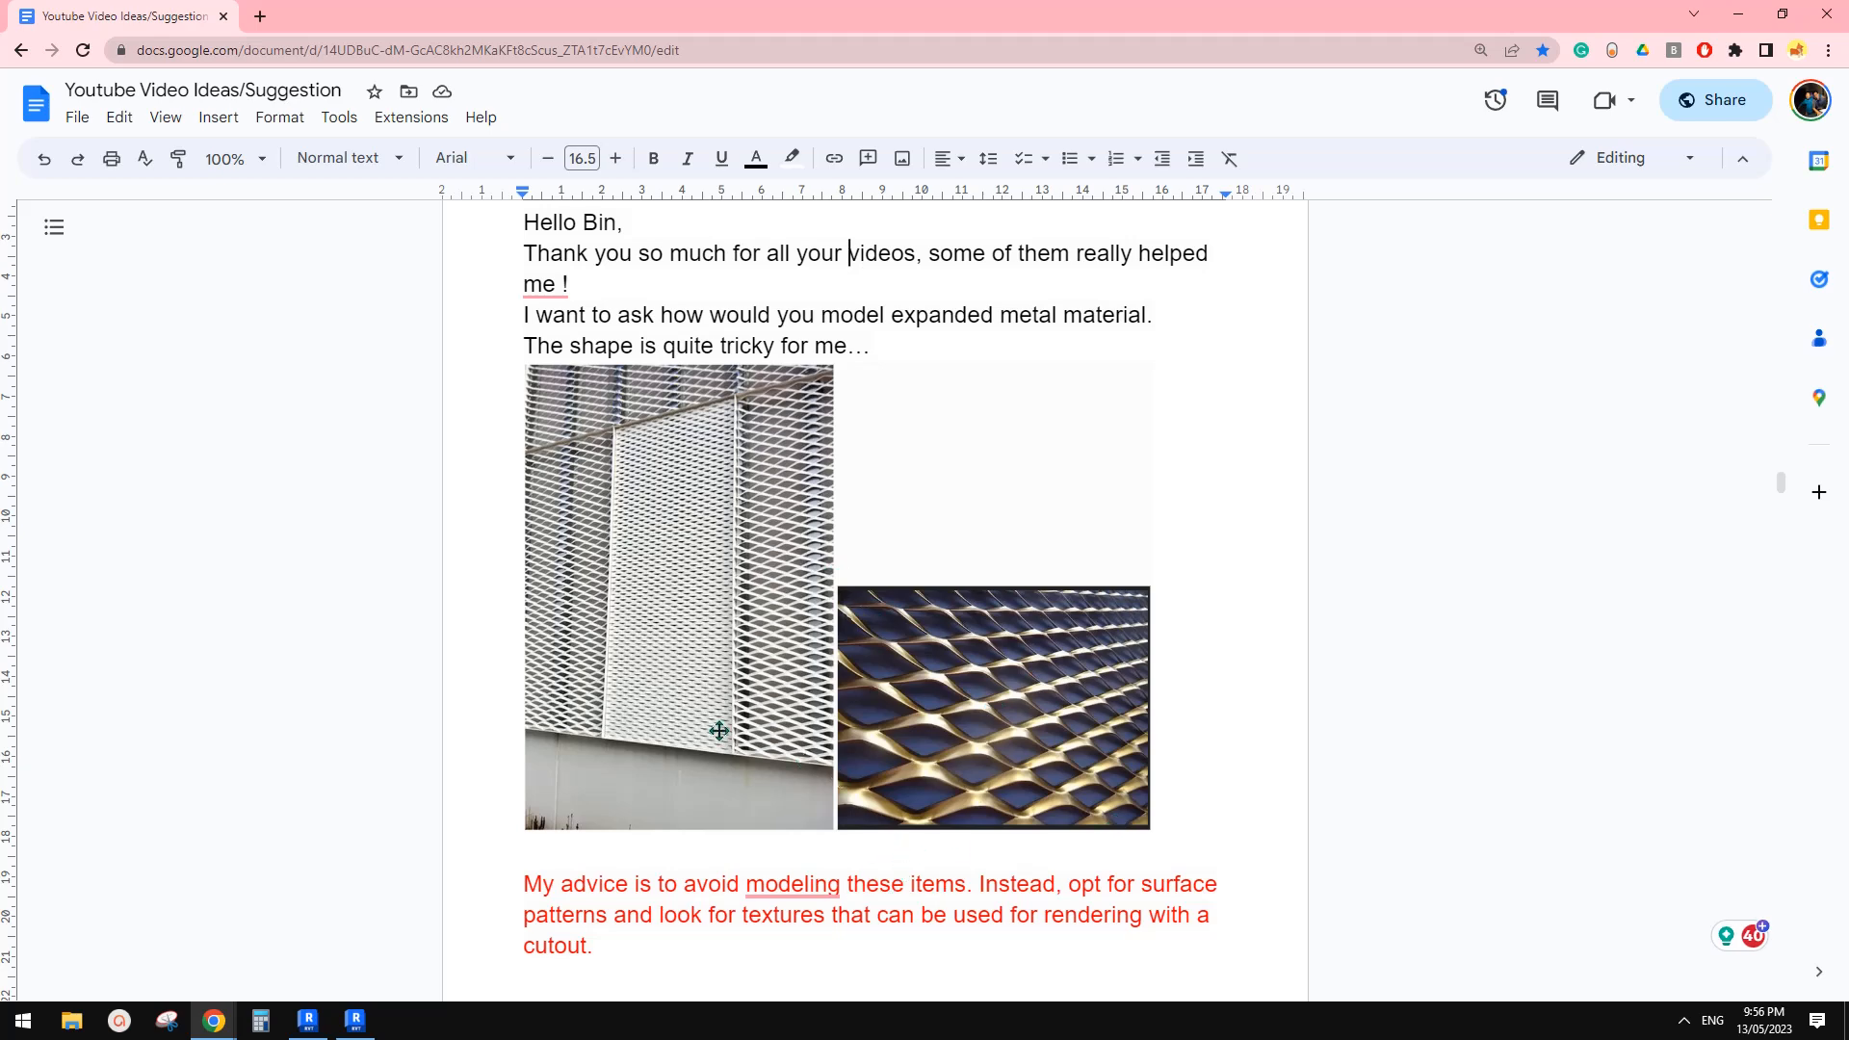
scroll(763, 563, "up", 1)
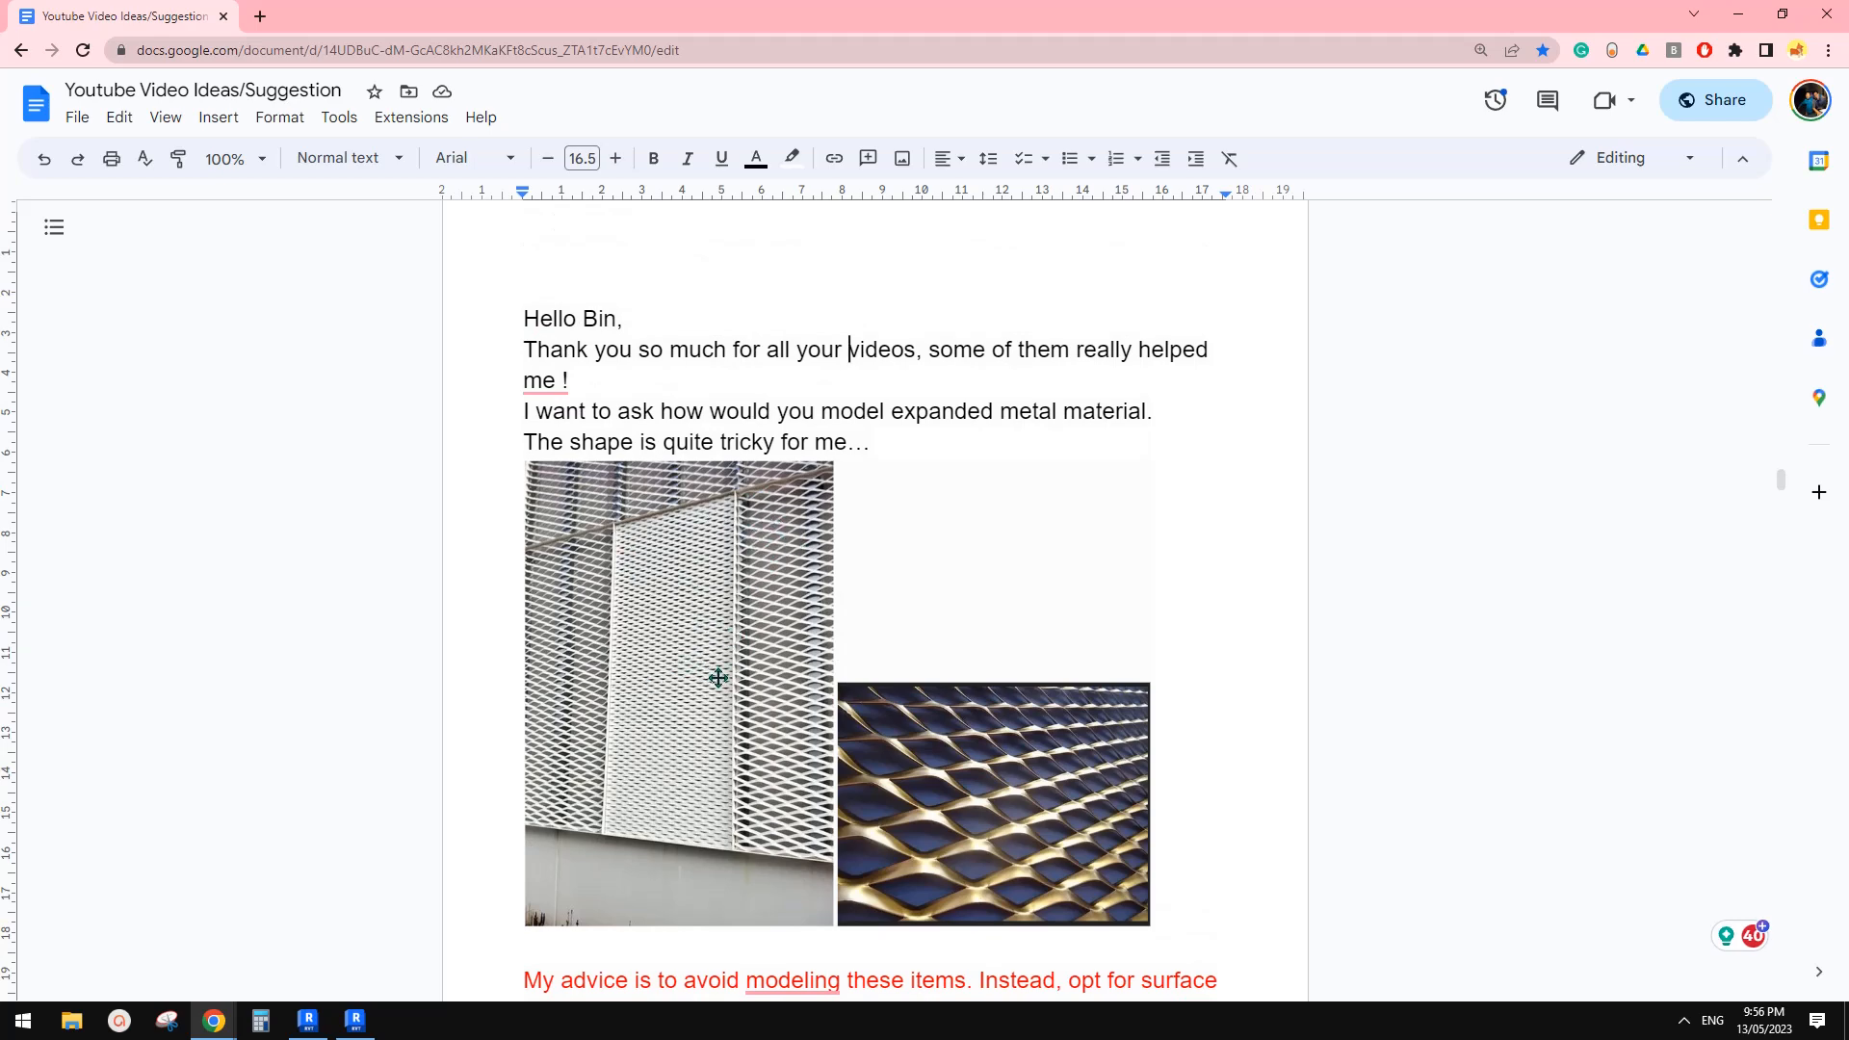
scroll(710, 668, "down", 1)
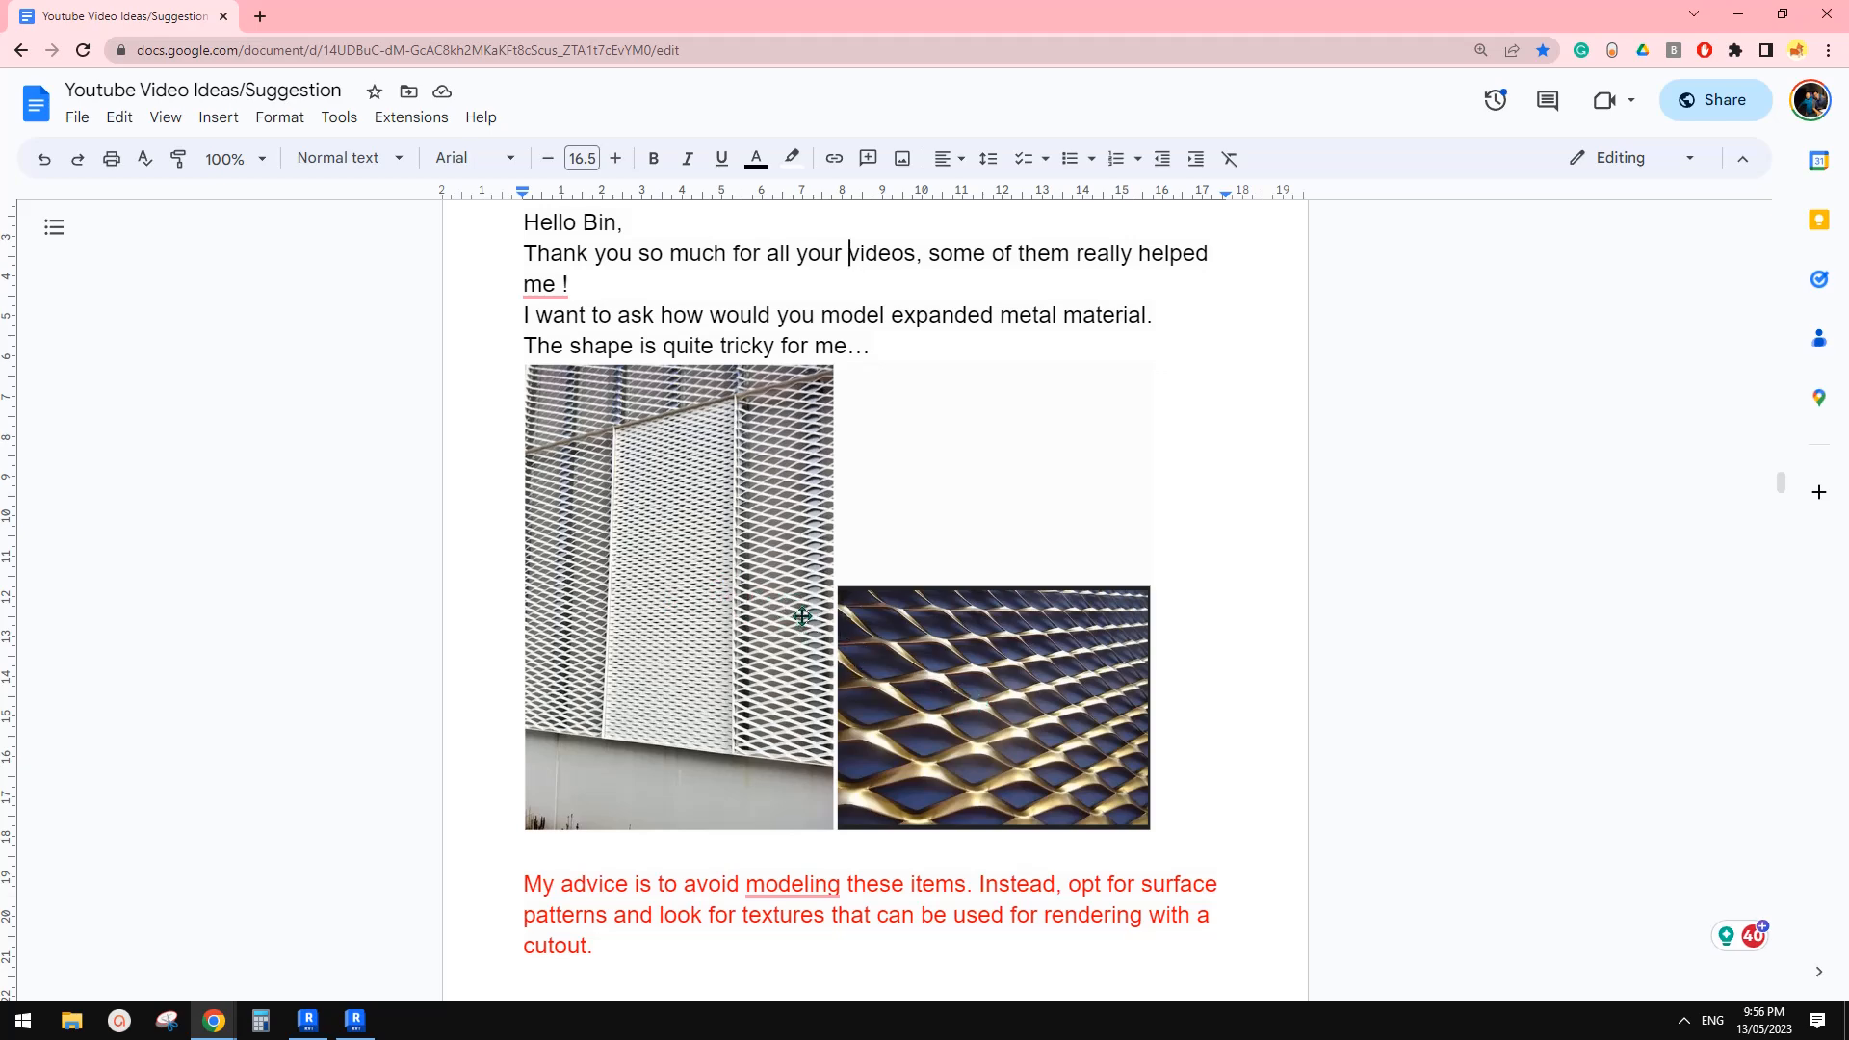
scroll(804, 599, "down", 2)
scroll(788, 581, "up", 2)
scroll(792, 597, "down", 1)
scroll(791, 648, "up", 1)
Switch to Revit 2023 and create a new project from the home page
left_click(309, 1020)
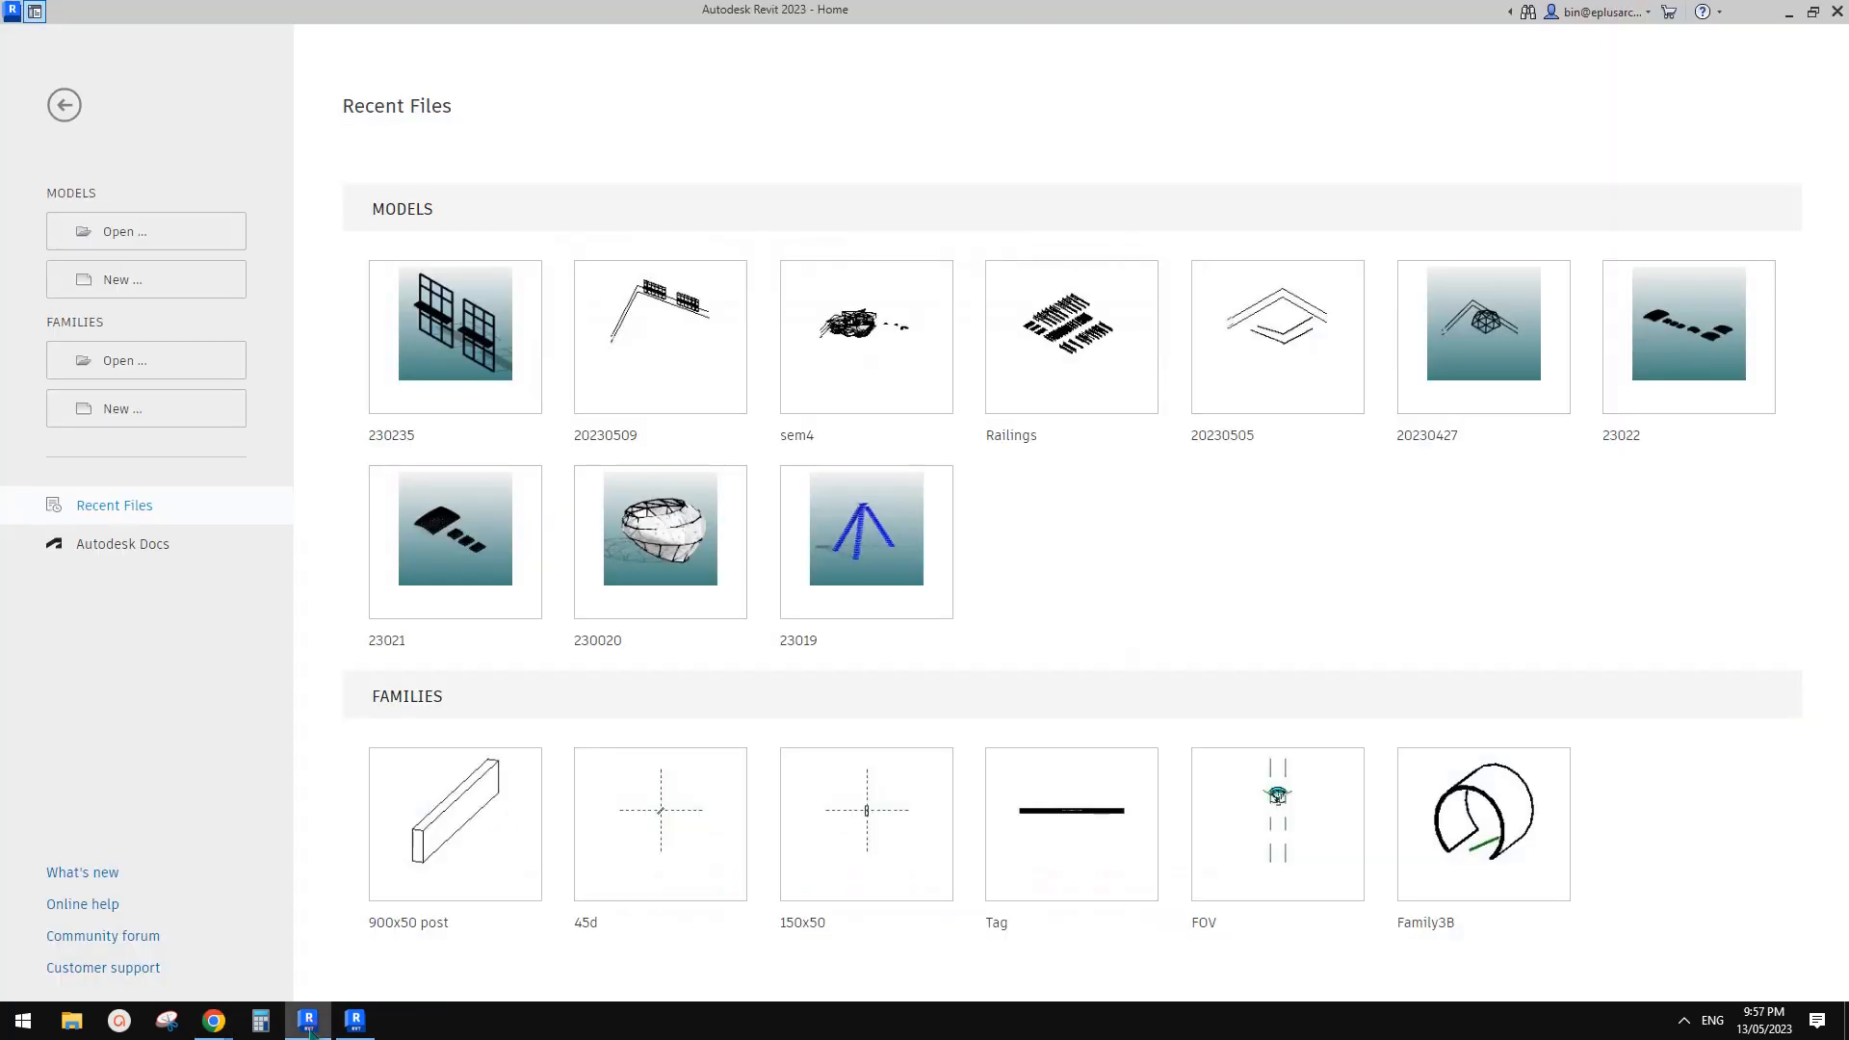
left_click(183, 279)
left_click(472, 411)
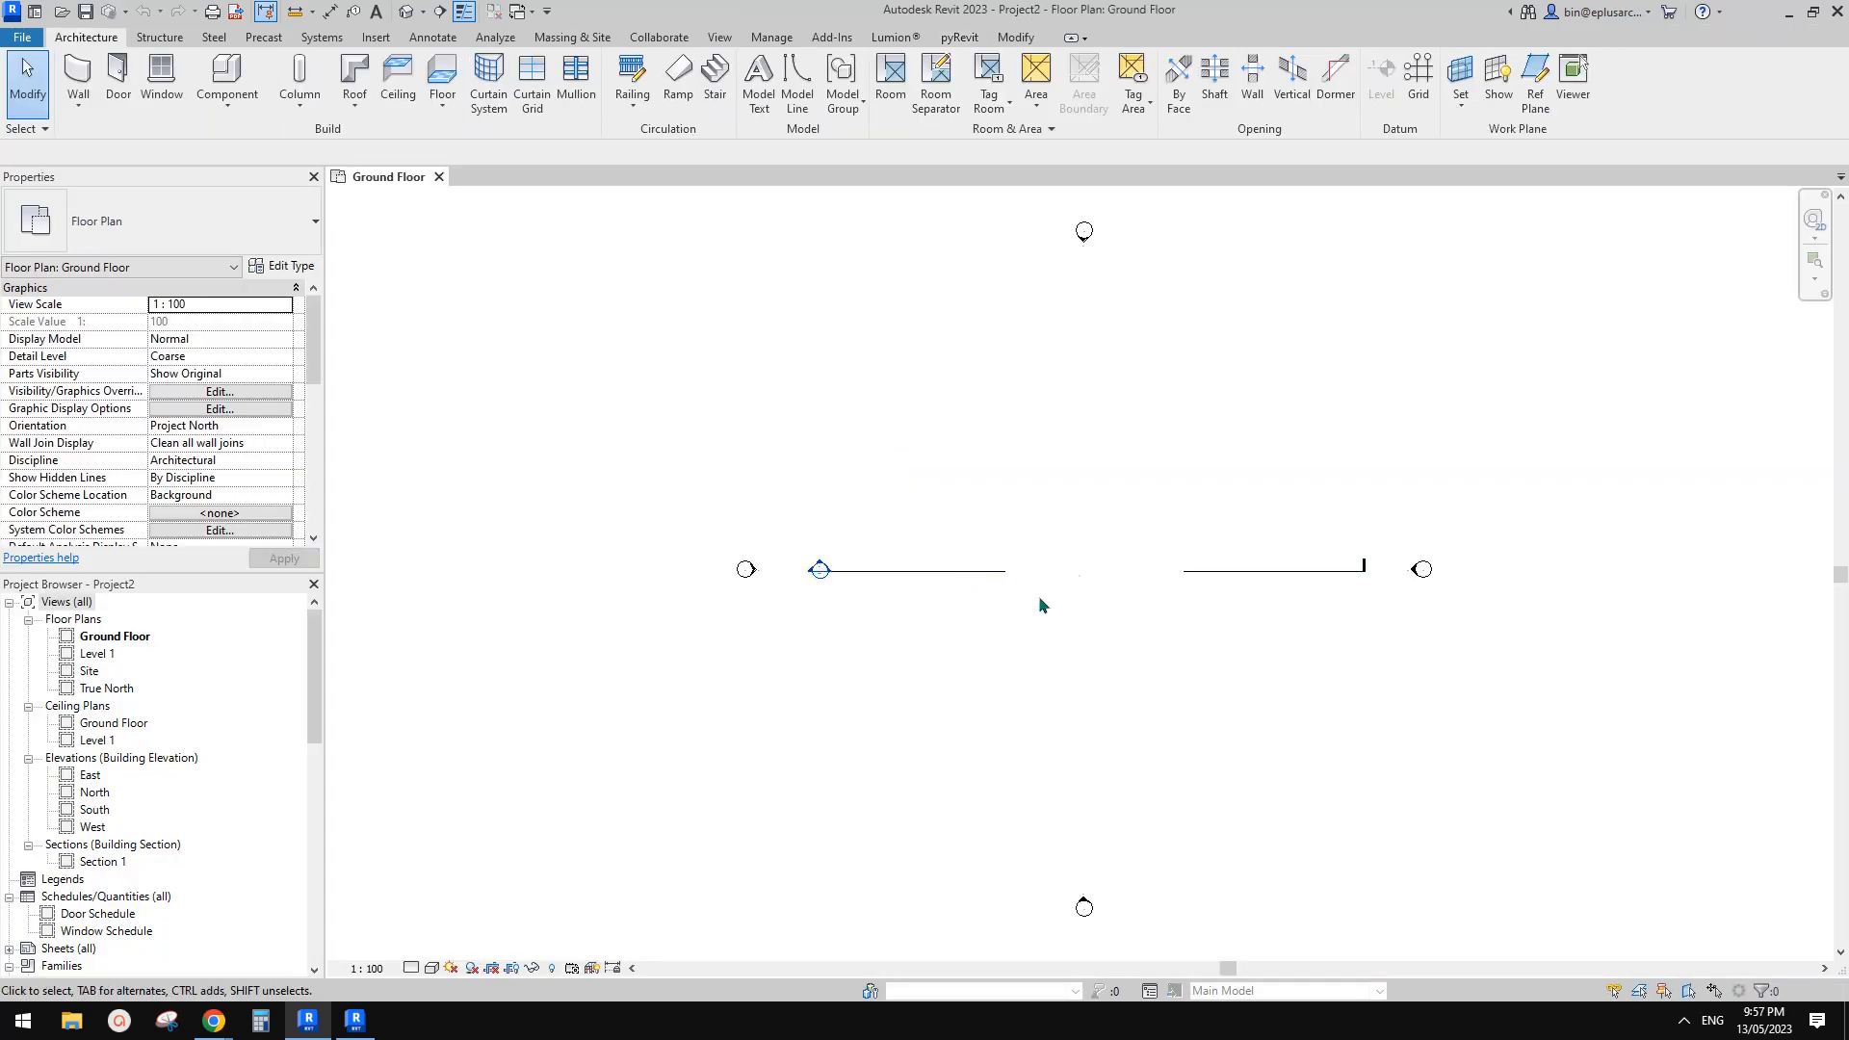
Place a straight horizontal Generic 100mm Wall above the section line in the Ground Floor plan
scroll(915, 512, "up", 2)
key("w")
key("a")
left_click(261, 251)
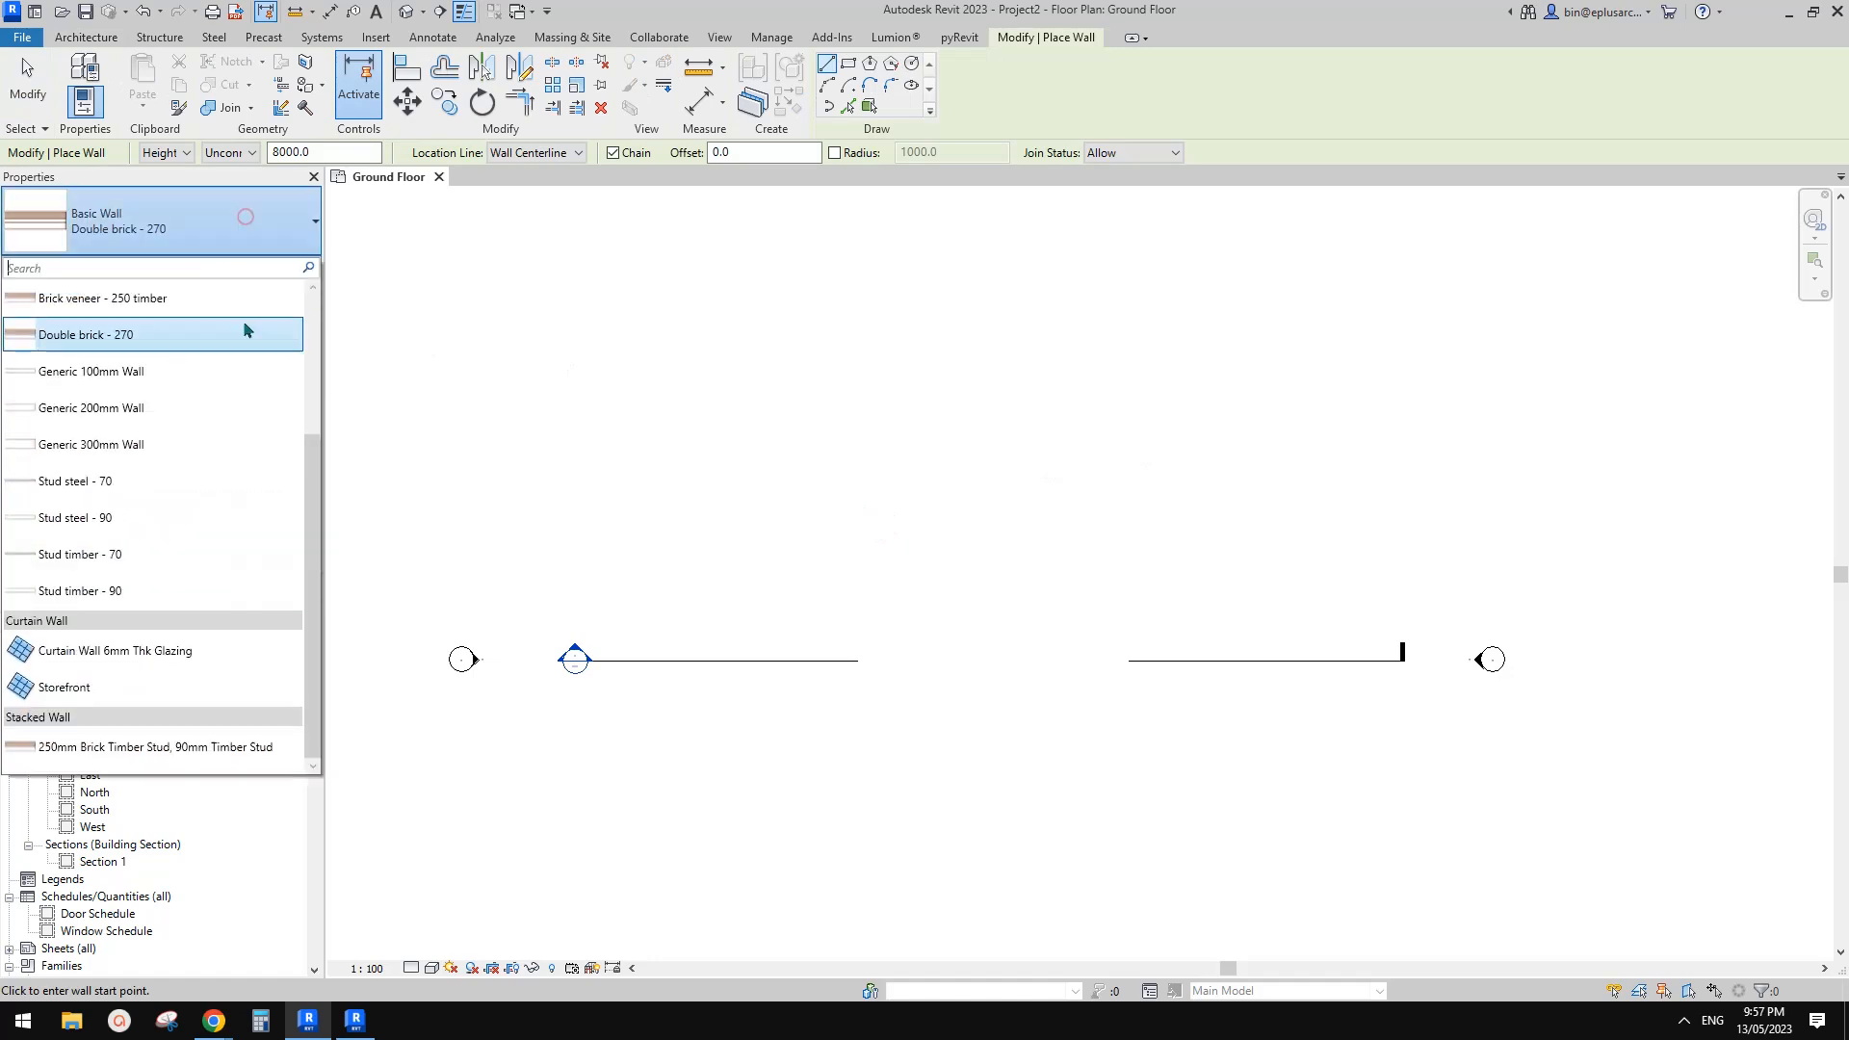
scroll(150, 400, "up", 1)
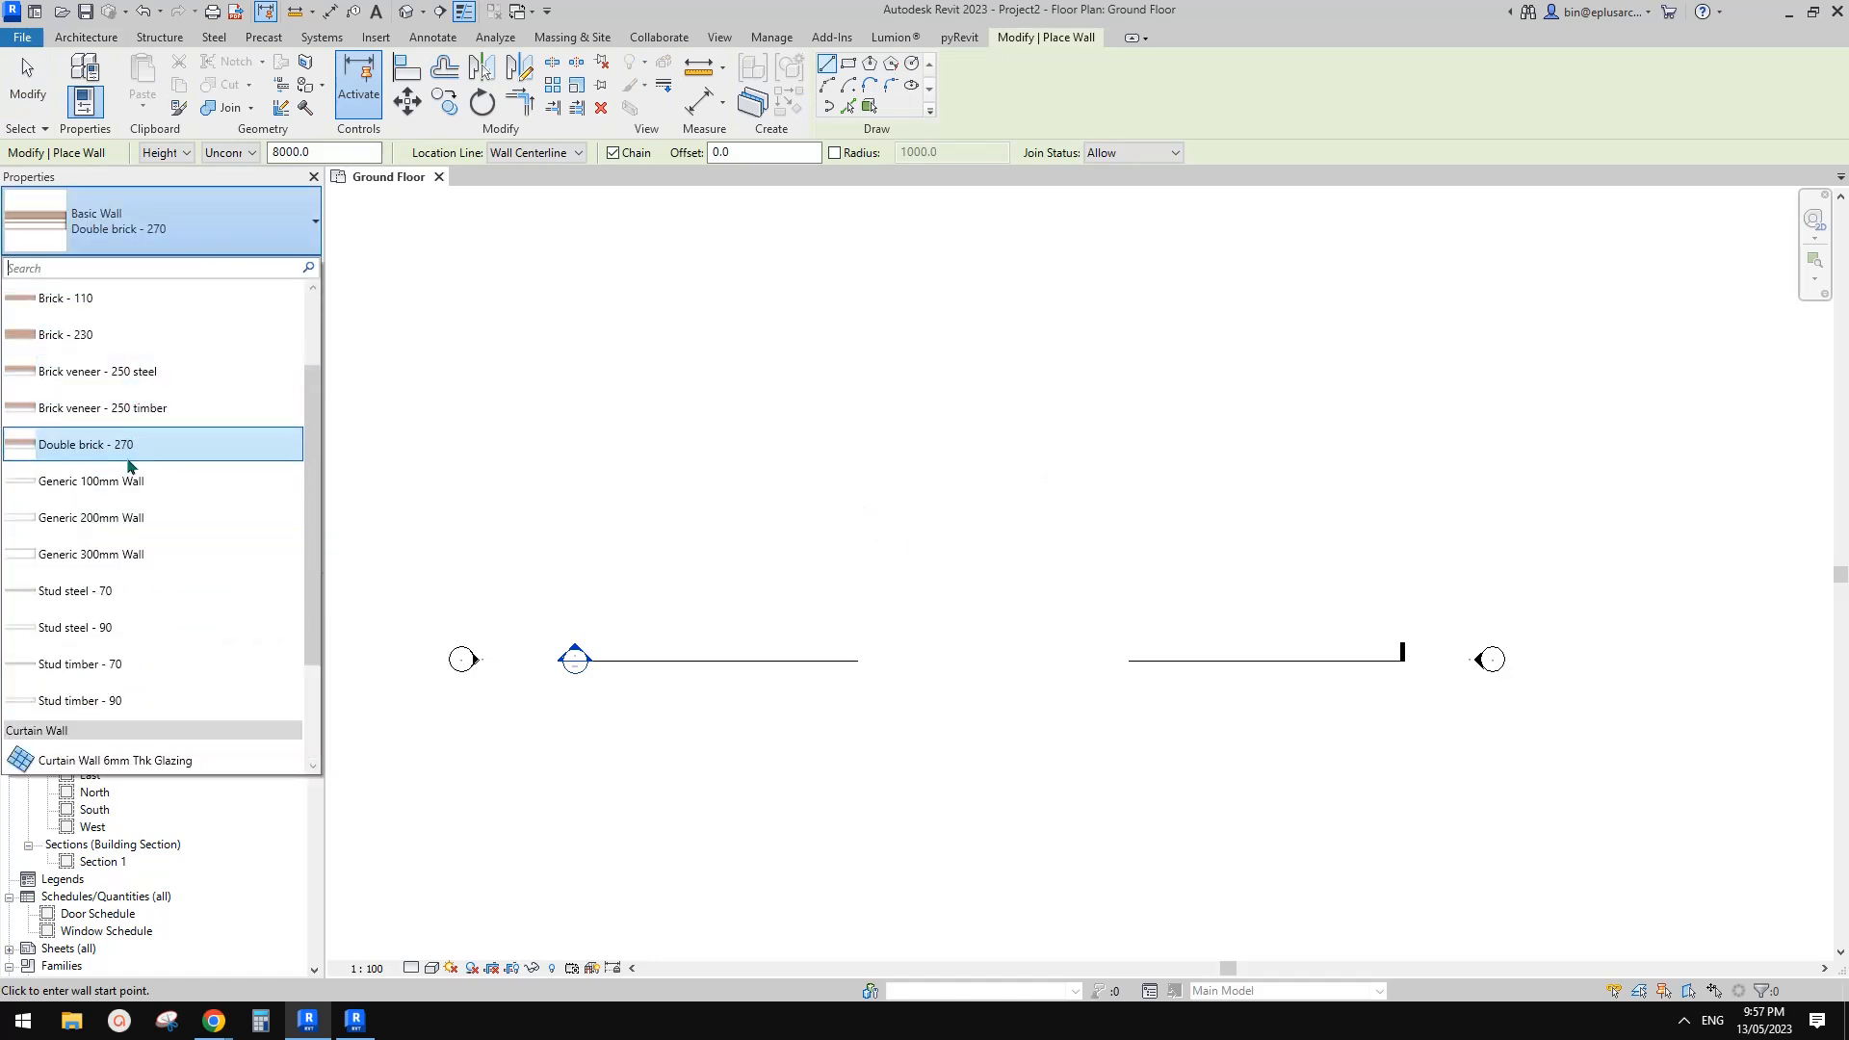
left_click(128, 480)
left_click(791, 483)
key("Escape")
key("Escape")
Duplicate the new wall's type under the name 10mm
left_click(949, 484)
left_click(302, 264)
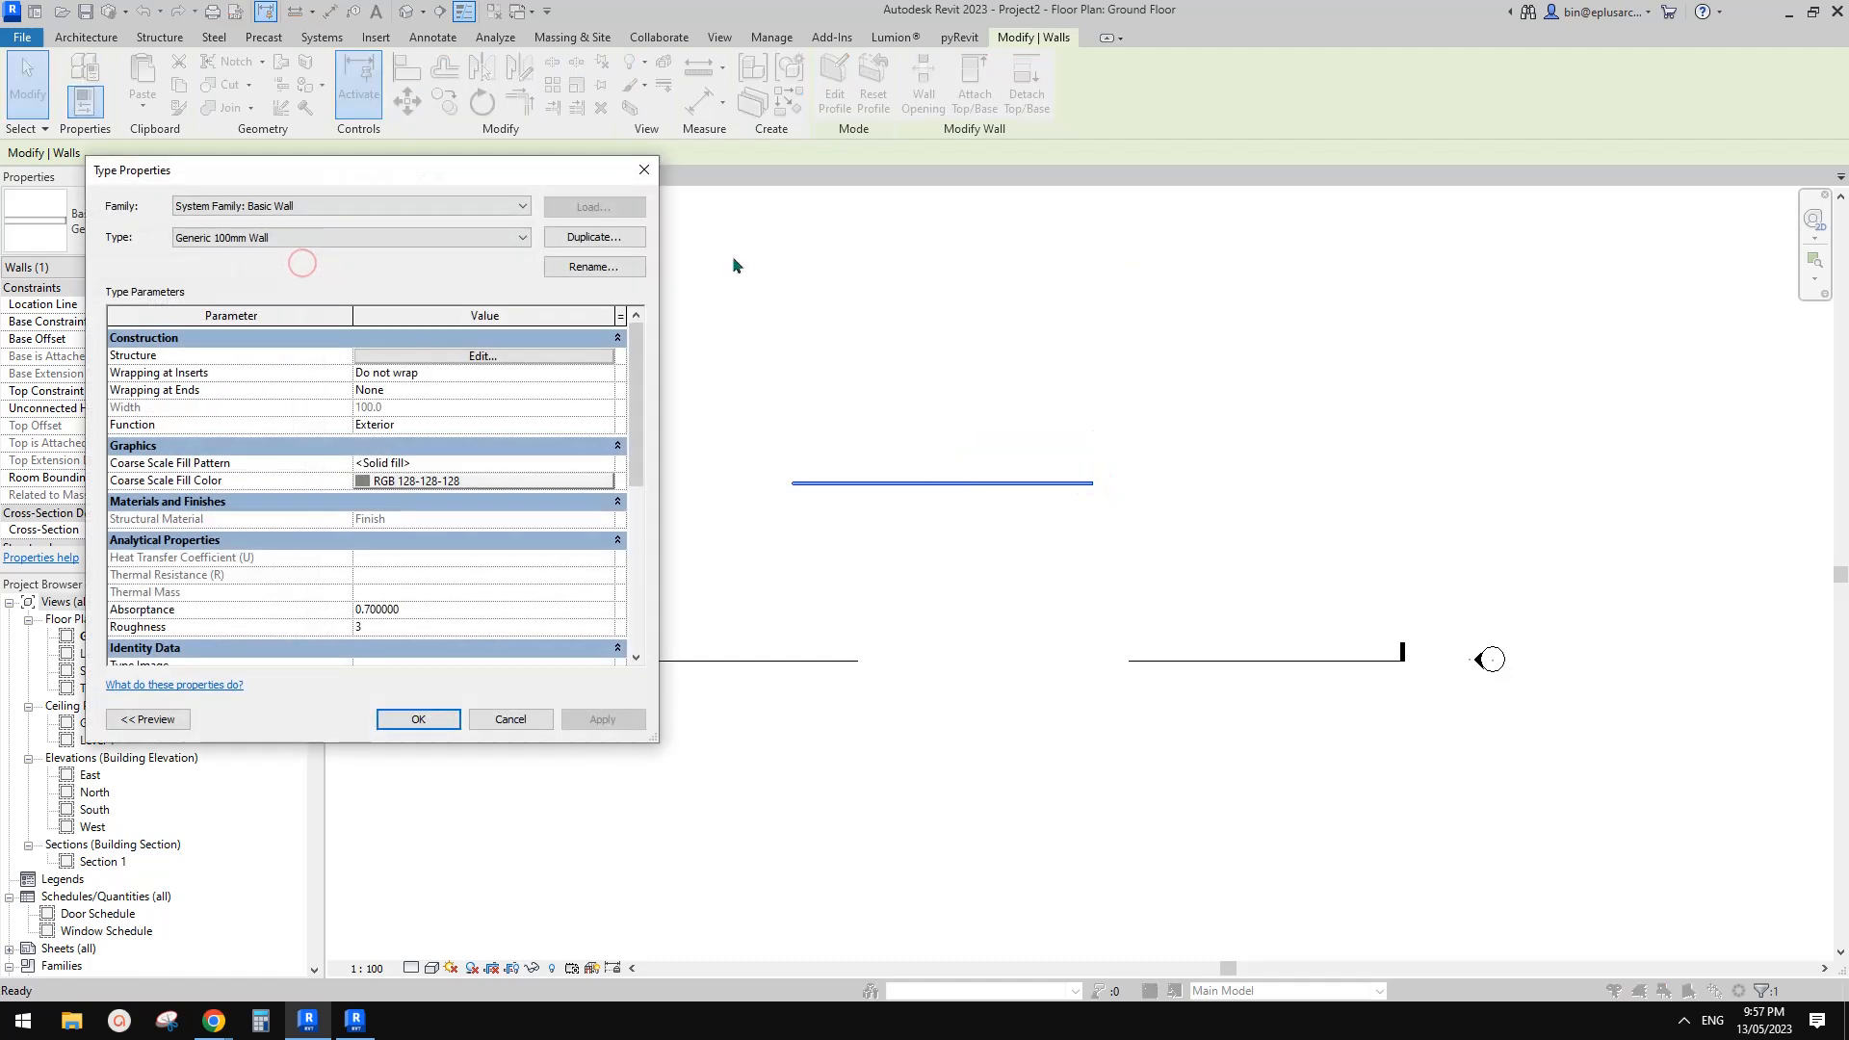
left_click(593, 237)
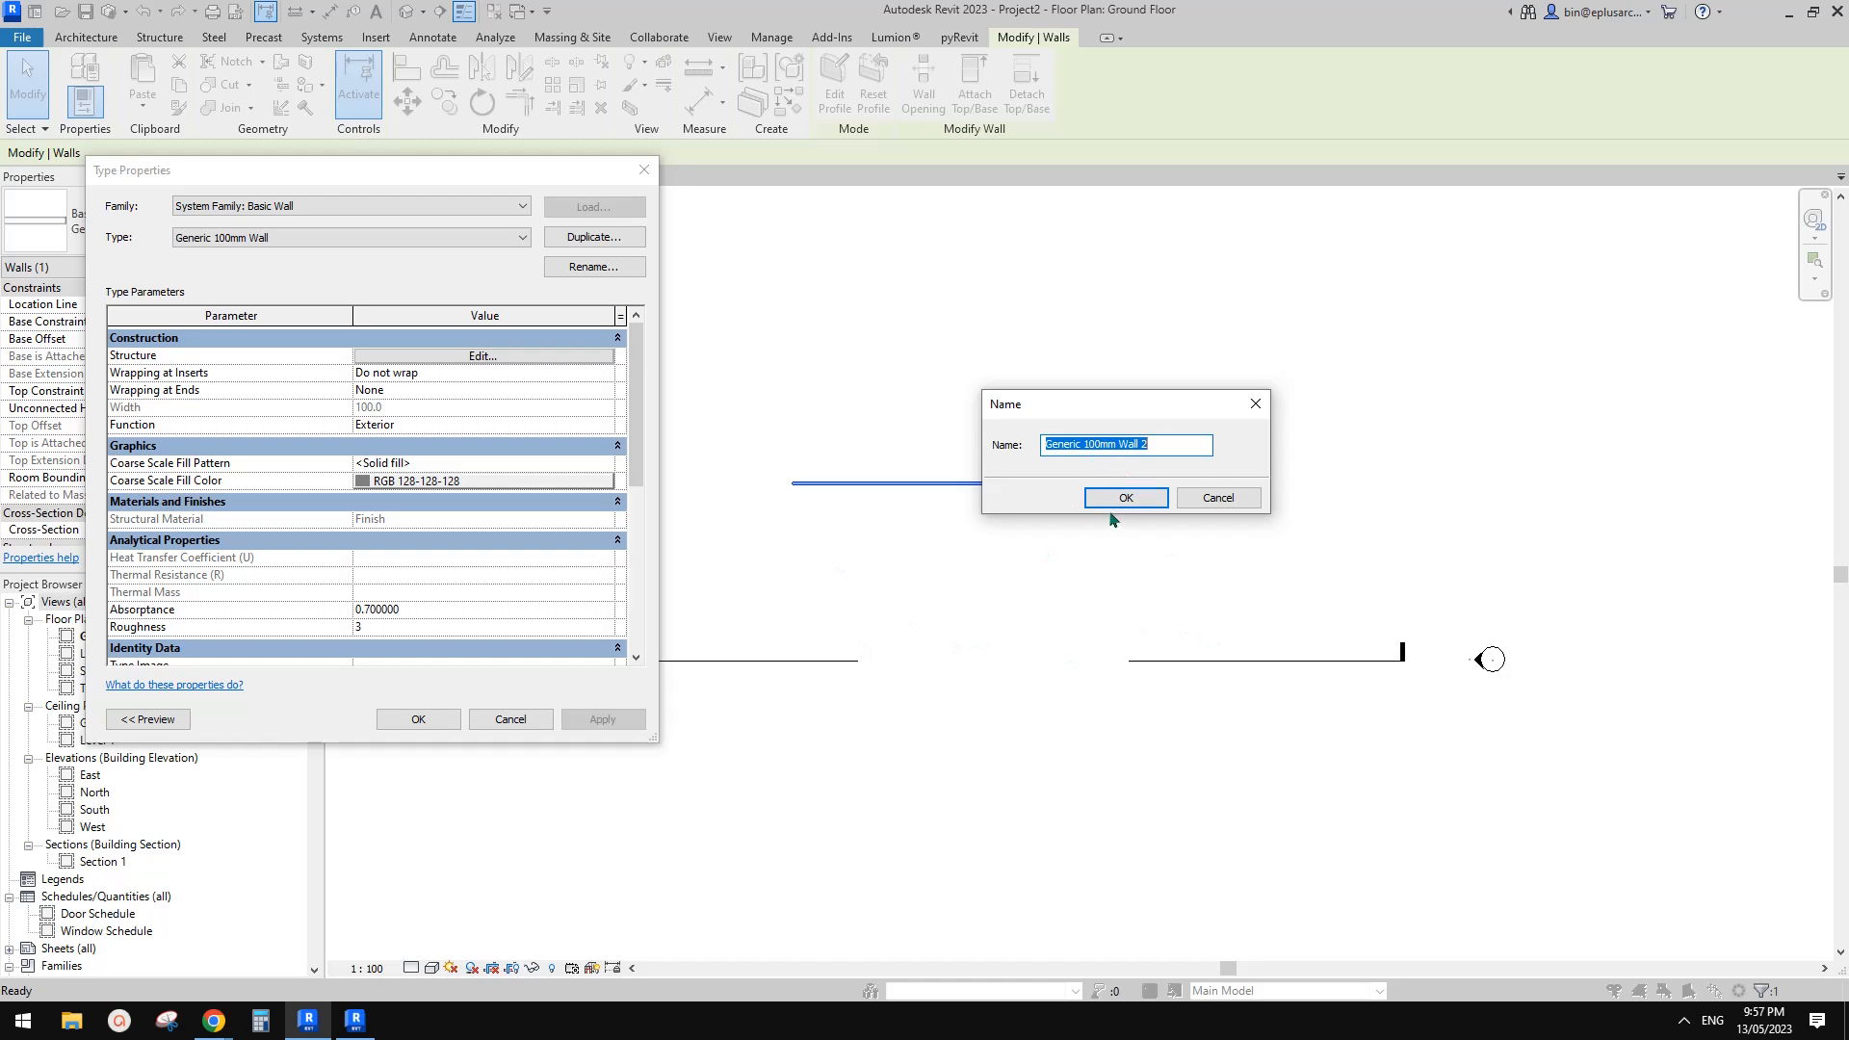
type("10mm")
left_click(1139, 499)
Set the structure layer's thickness to 10 mm in the 10mm wall type's assembly
left_click(510, 359)
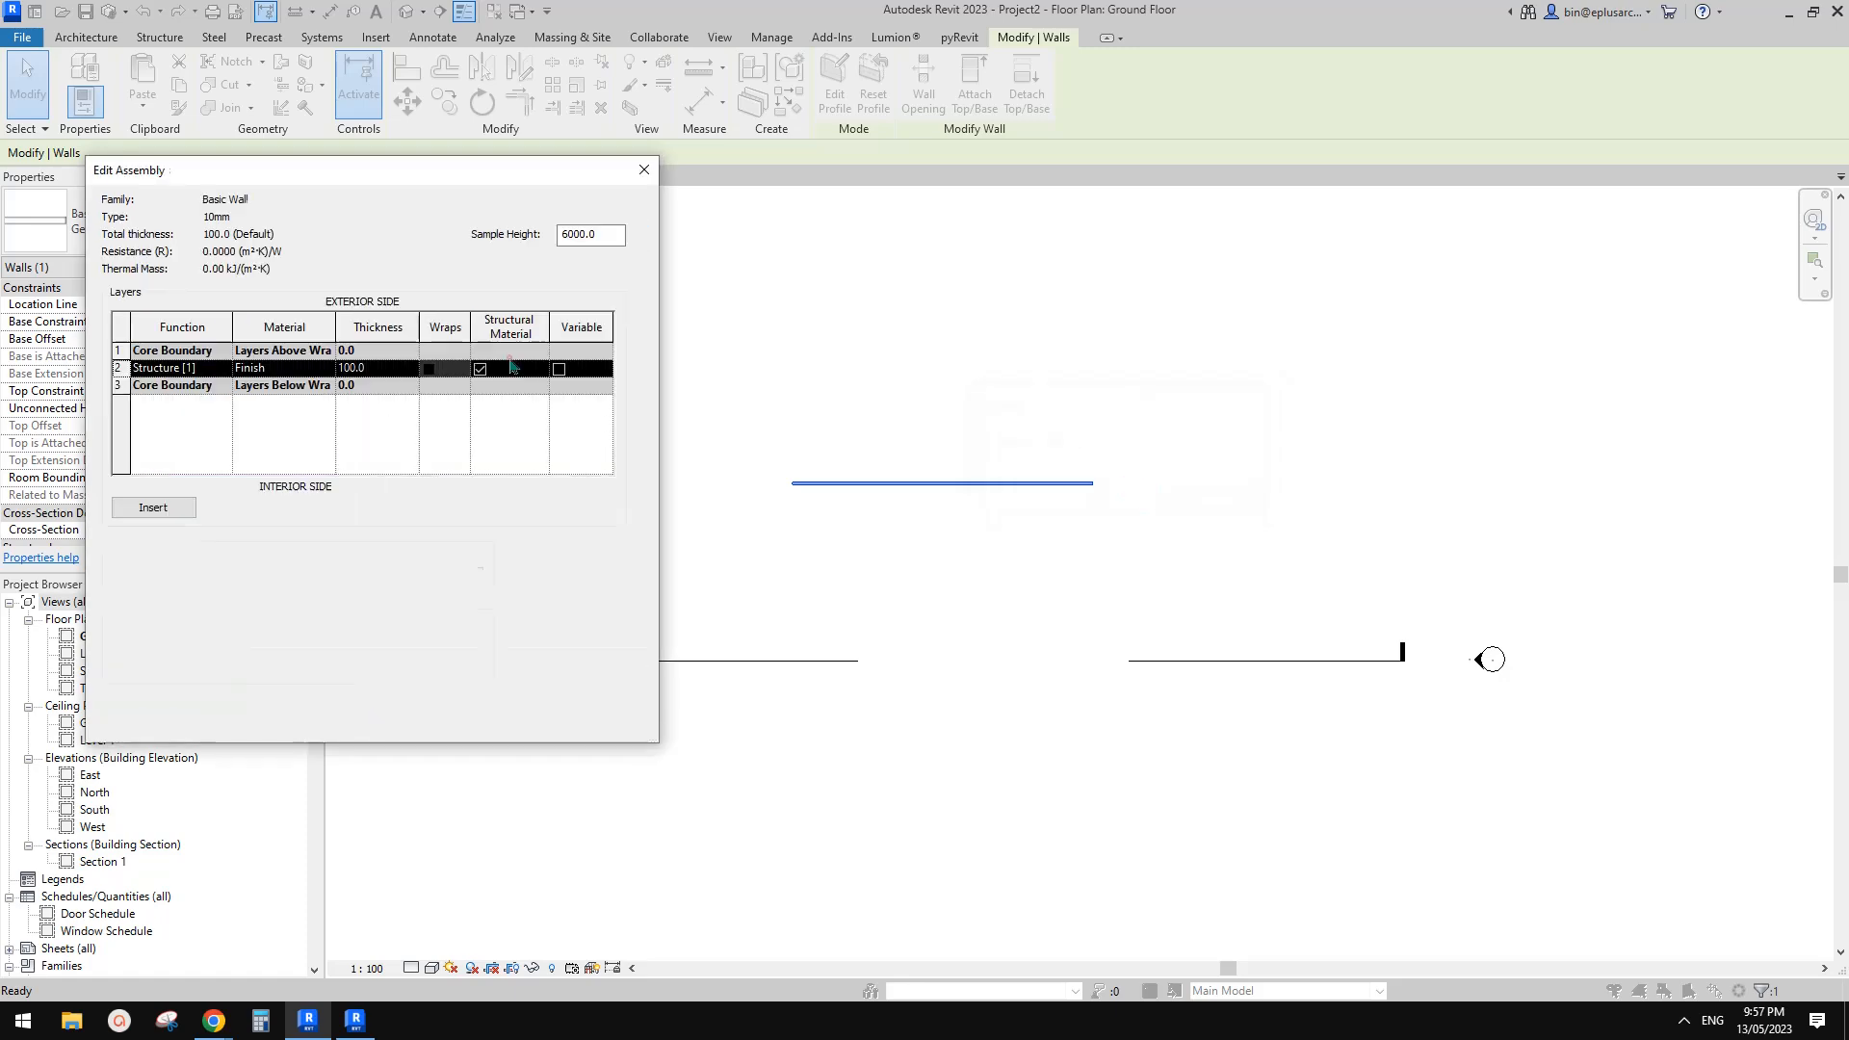
left_click(409, 371)
type("10")
Create a new material for the wall's structure layer and select it among the project materials
left_click(255, 368)
left_click(325, 369)
left_click(445, 705)
left_click(505, 739)
left_click(565, 440)
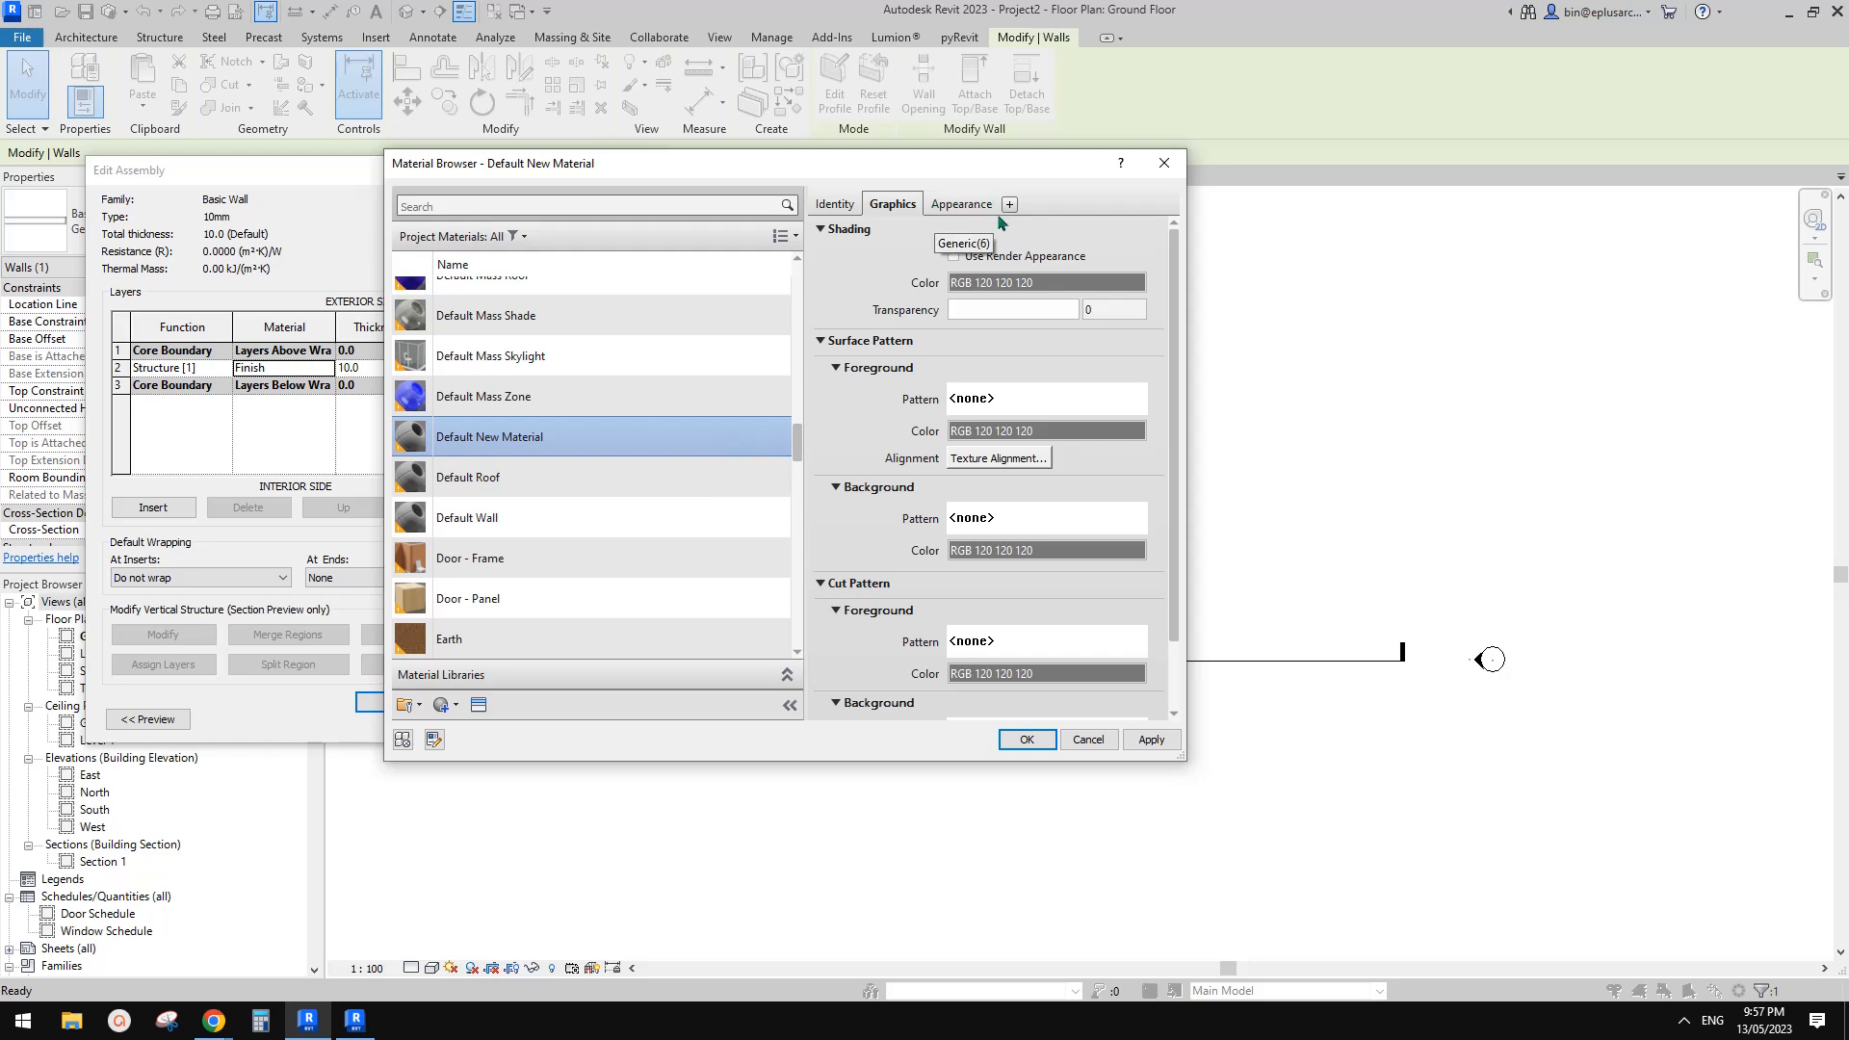
Start replacing the new material's appearance asset and show the Metal category of the Appearance Library
left_click(958, 206)
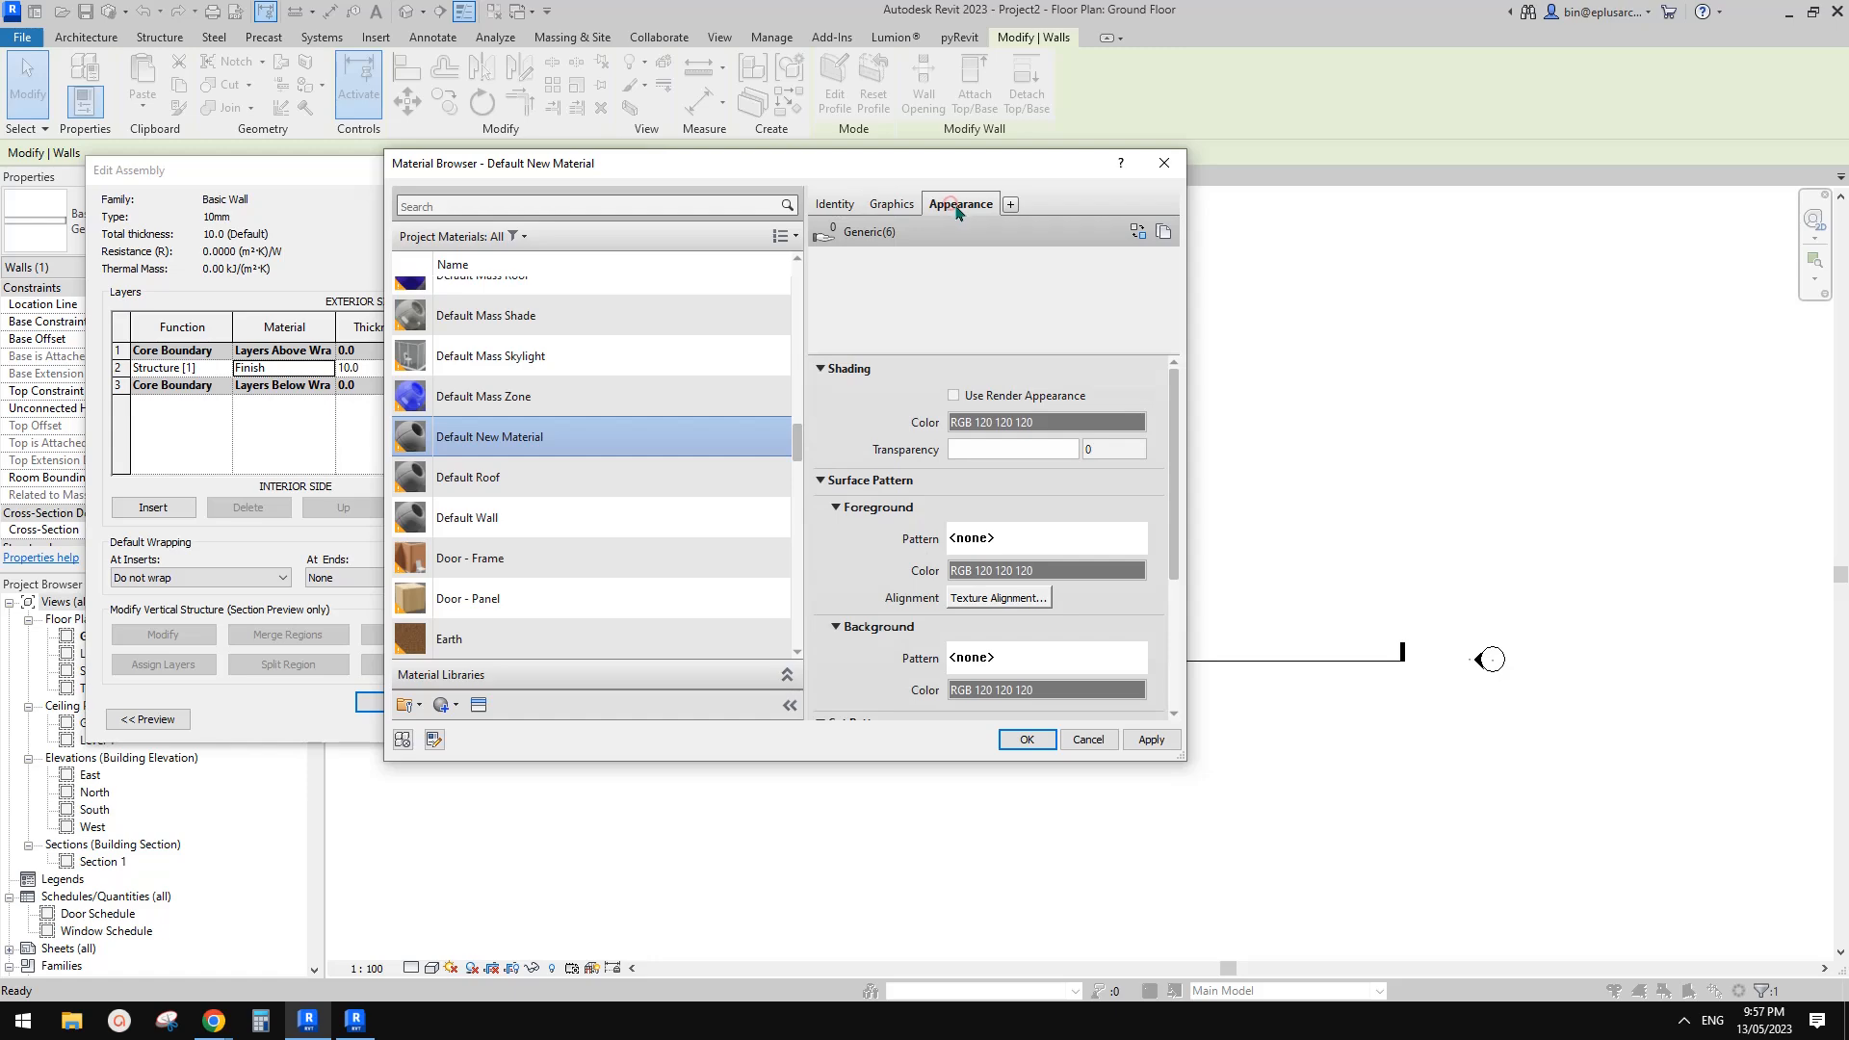
left_click(1138, 234)
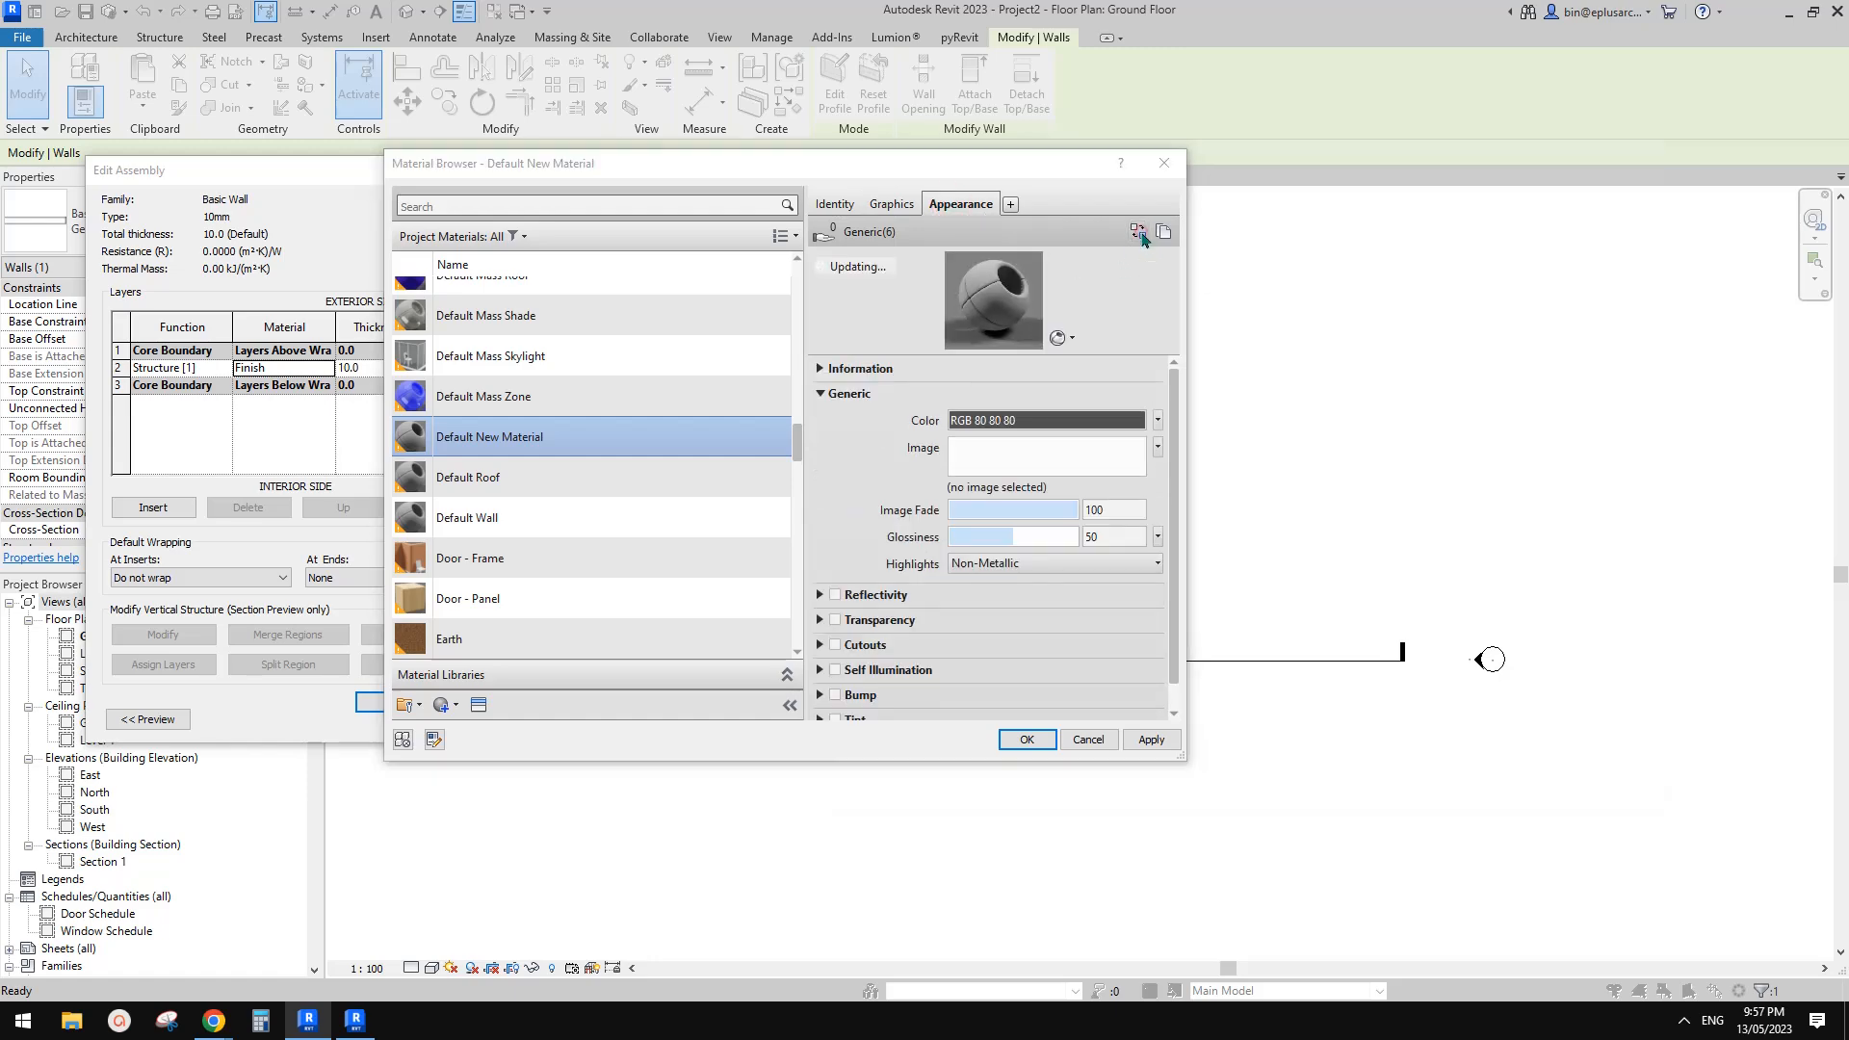
left_click_drag(1194, 124, 1177, 138)
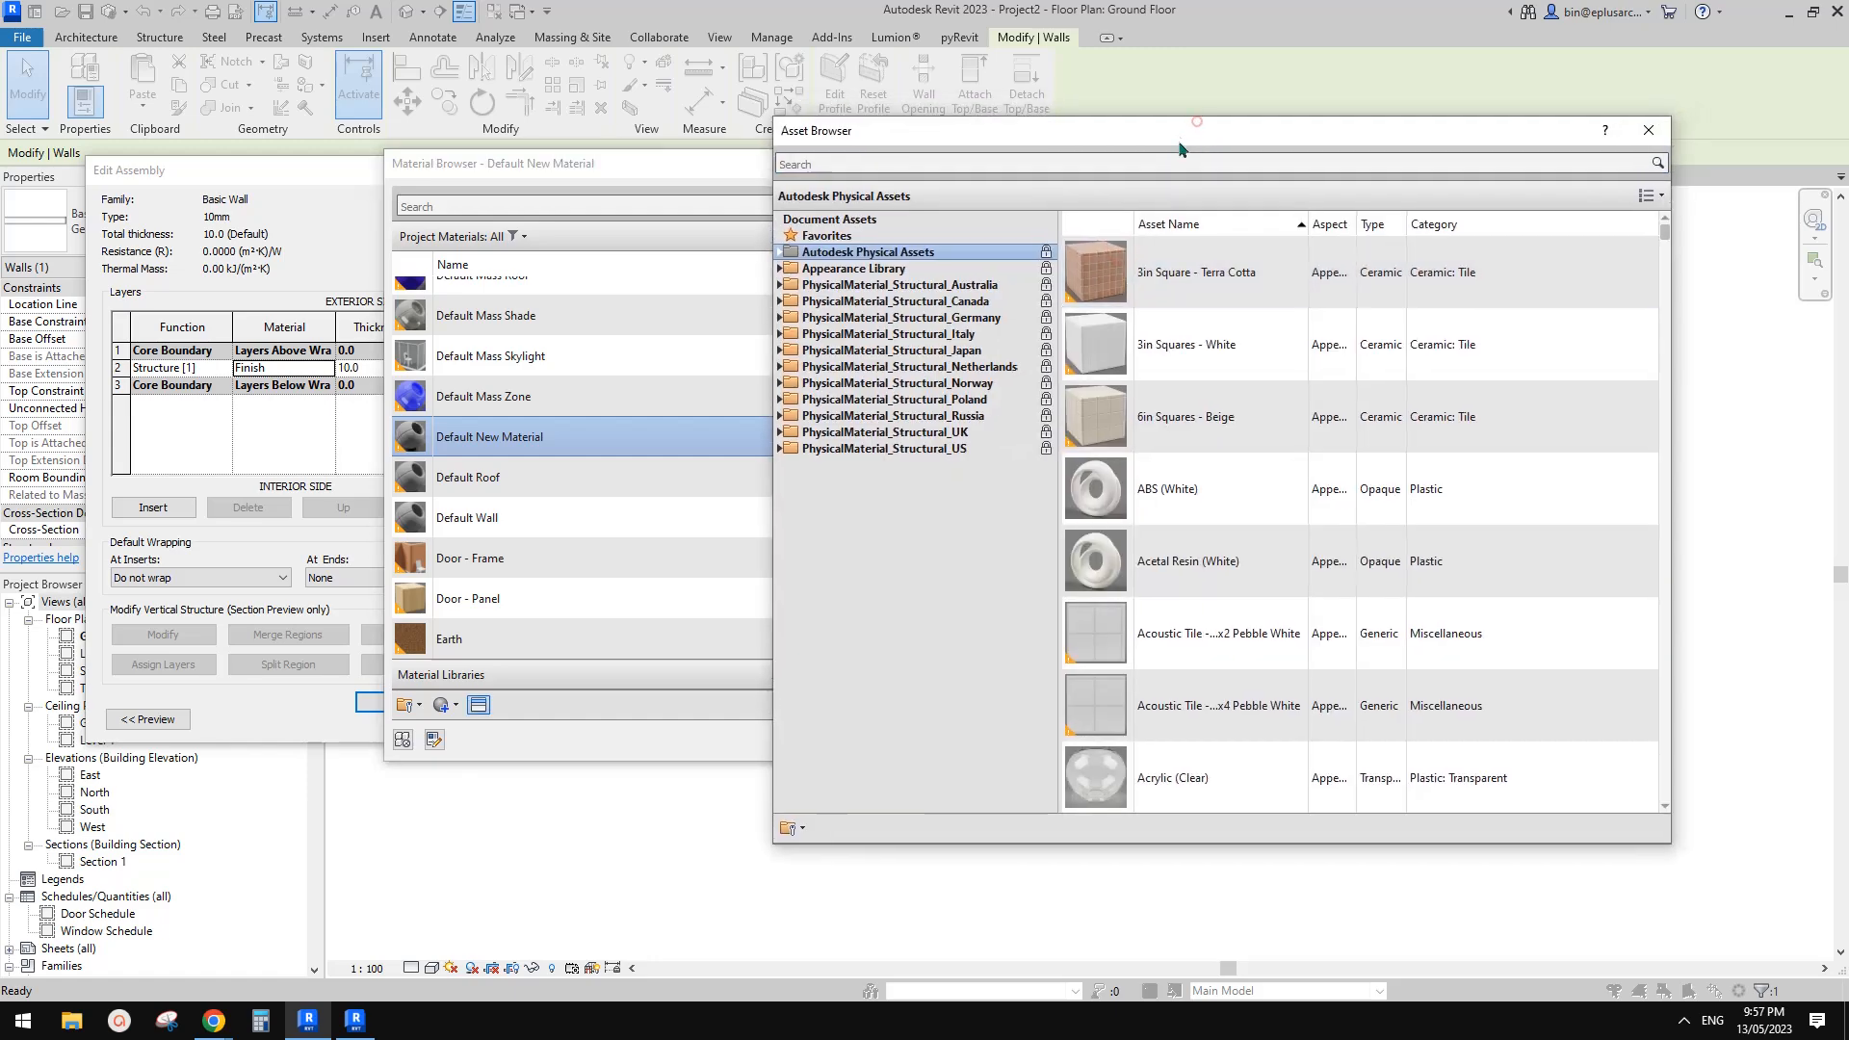
left_click(780, 270)
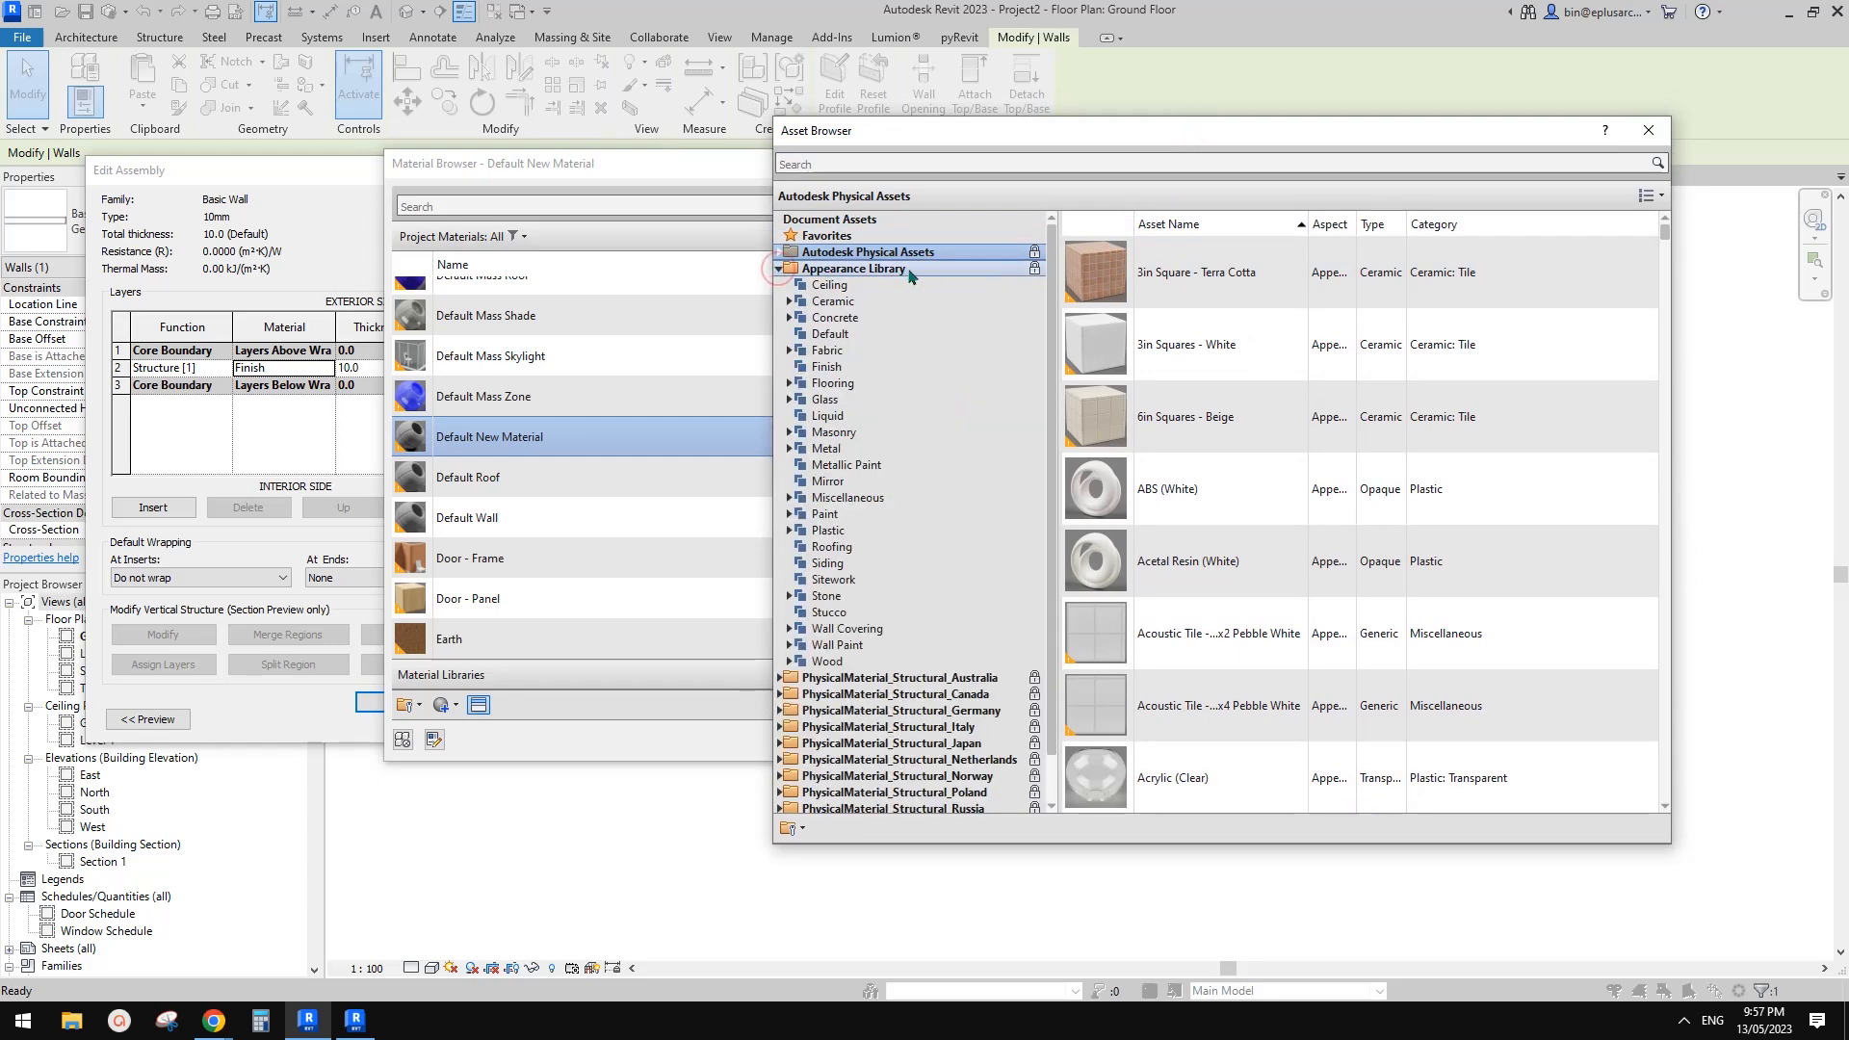
left_click(826, 449)
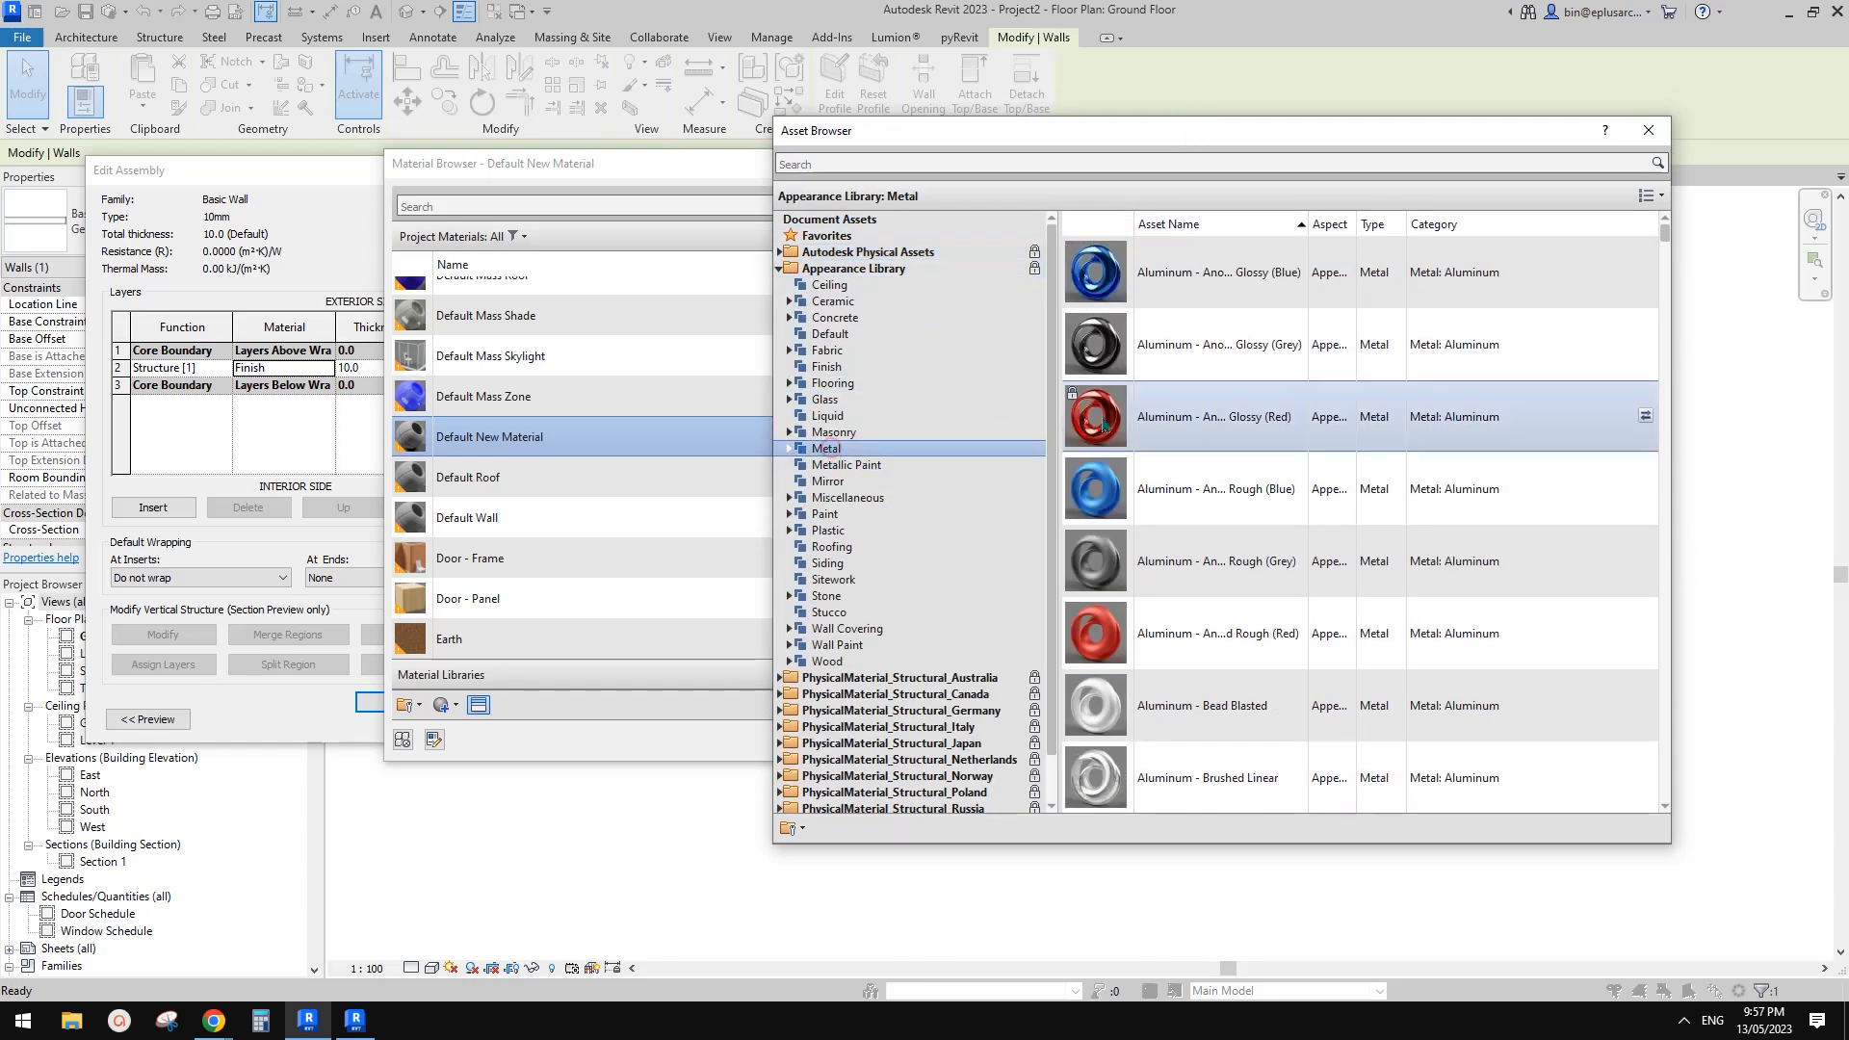
left_click_drag(1195, 140, 1112, 137)
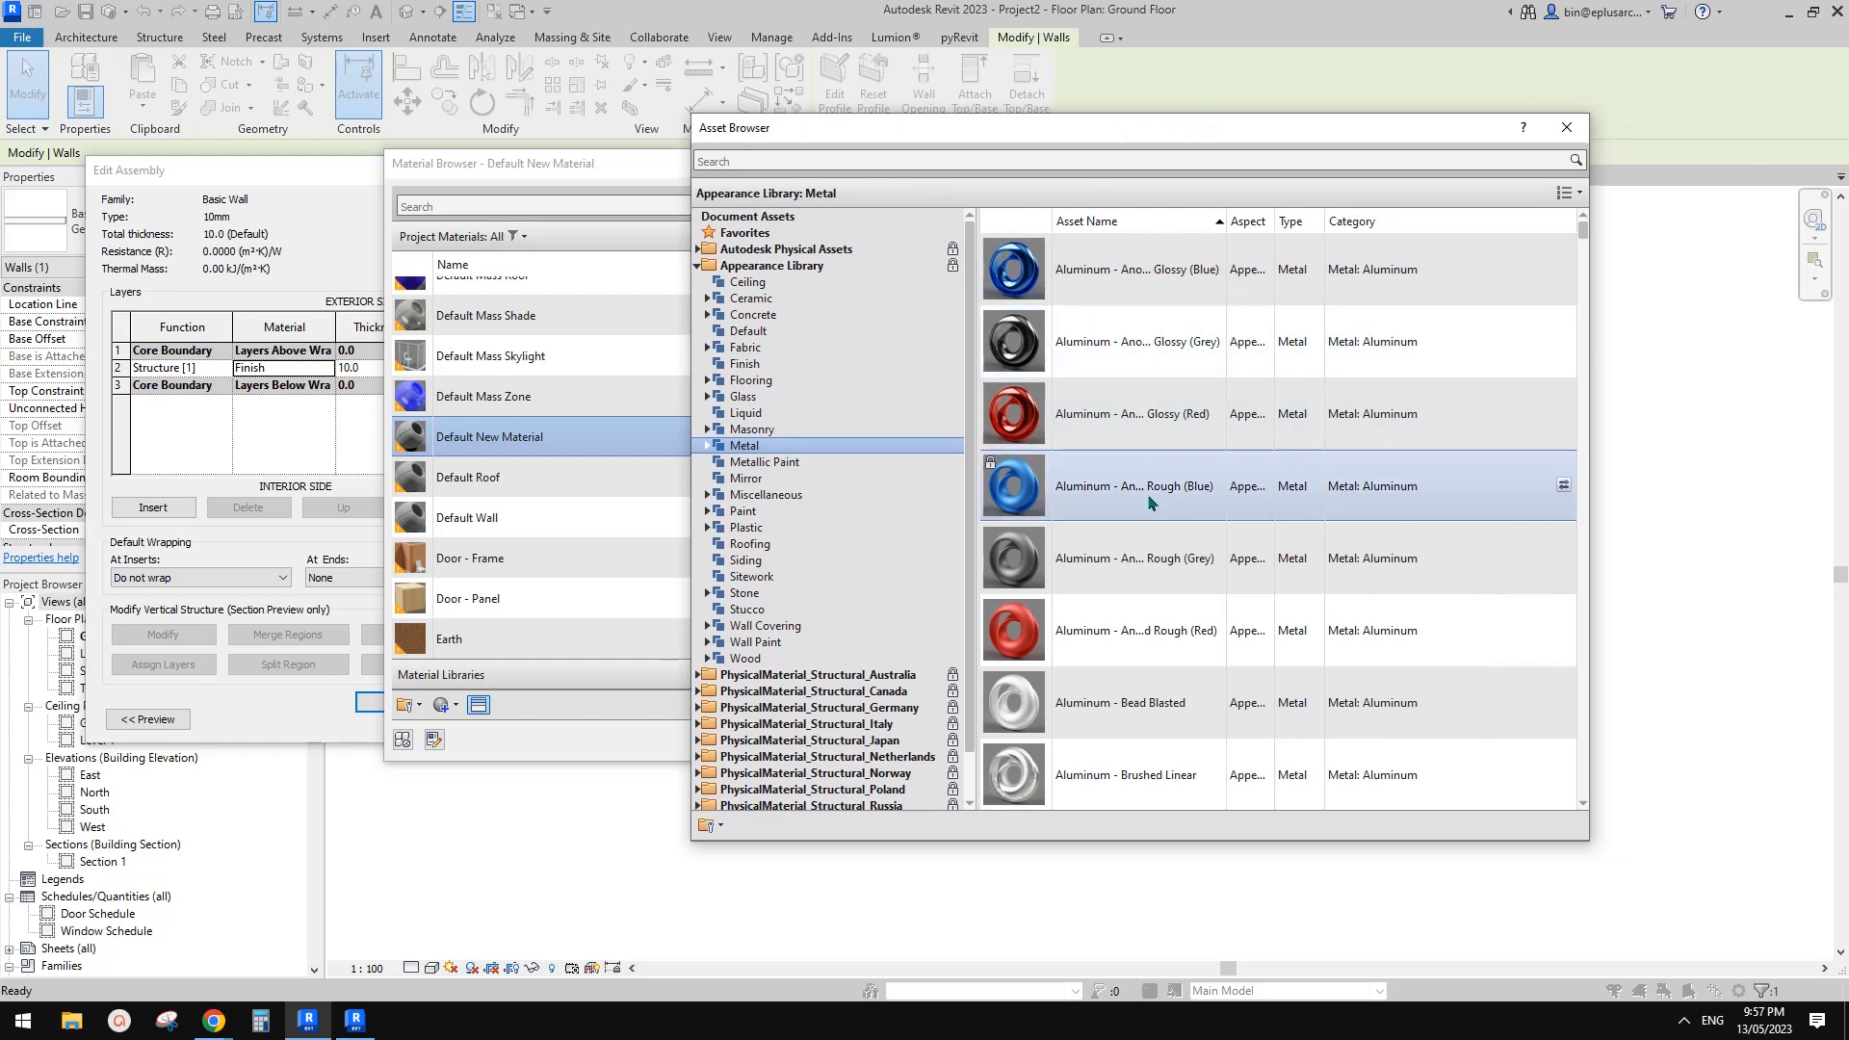
Check the expanded metal reference photos in the Chrome document and return to the Revit 2023 project
mouse_move(214, 1021)
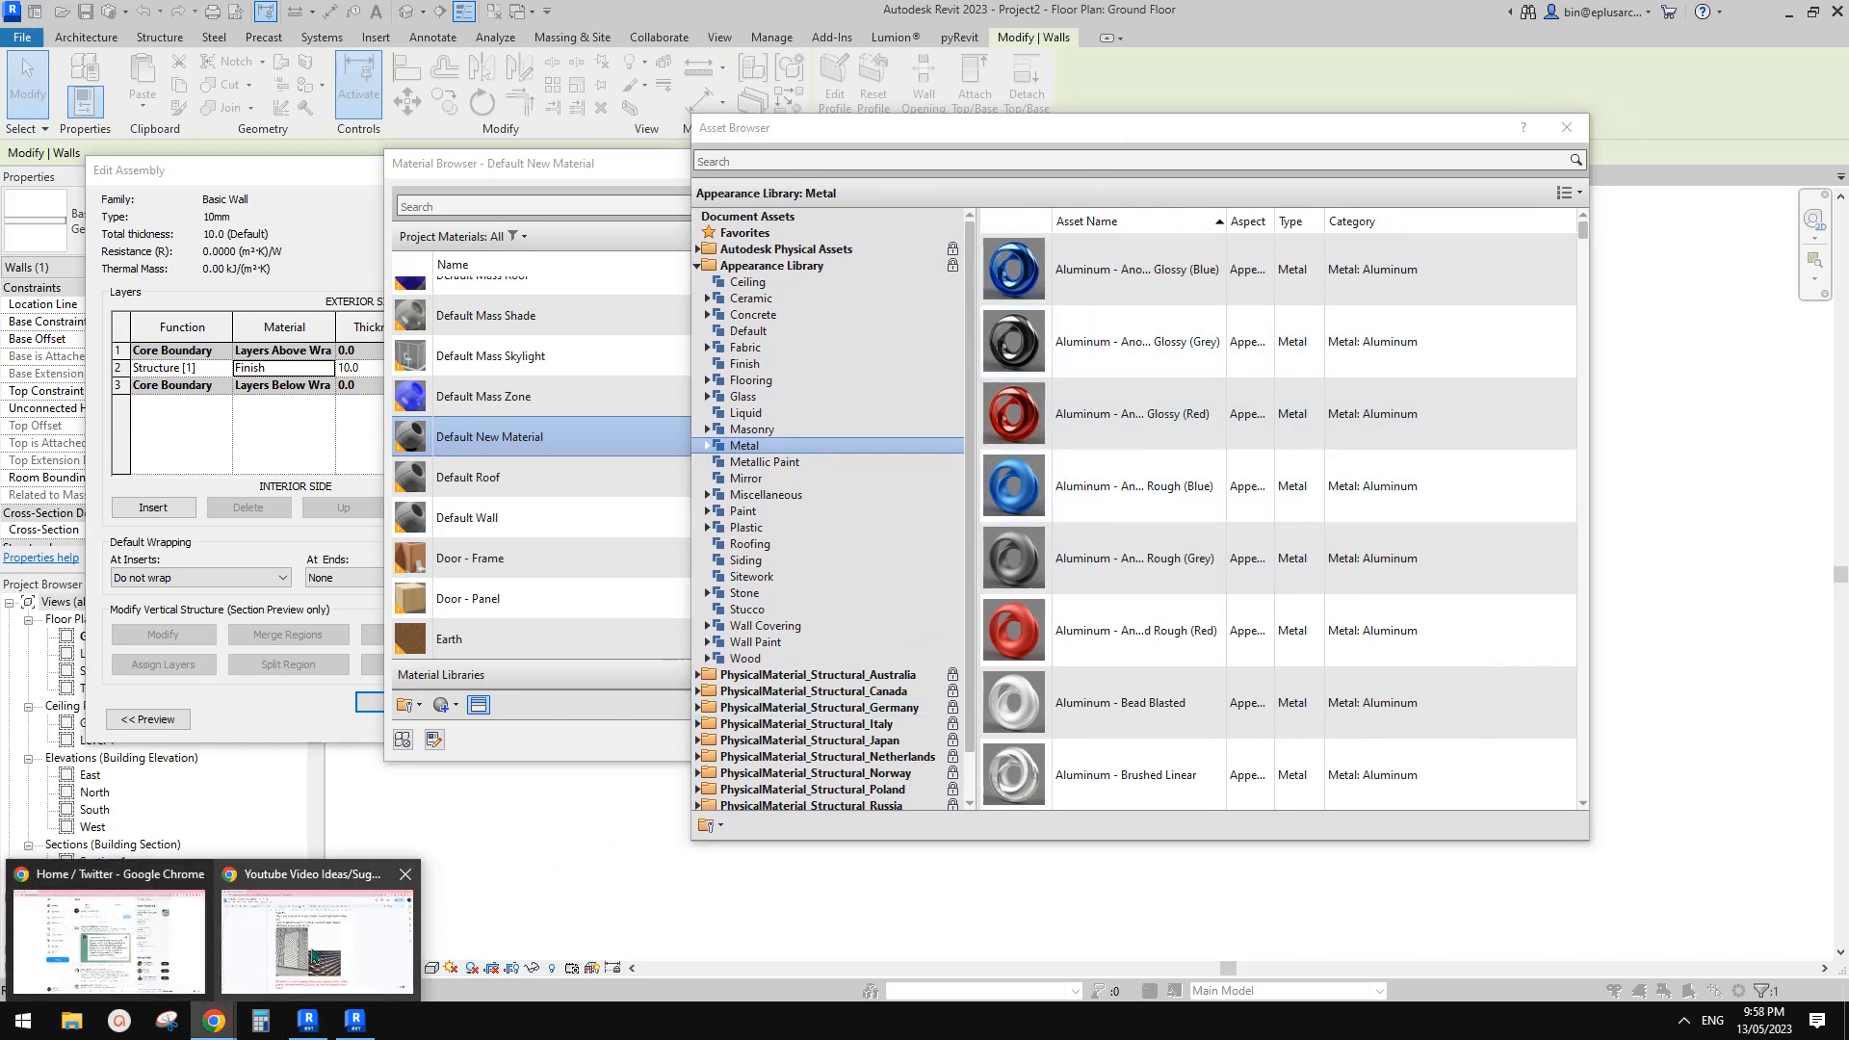
left_click(315, 939)
left_click(349, 1021)
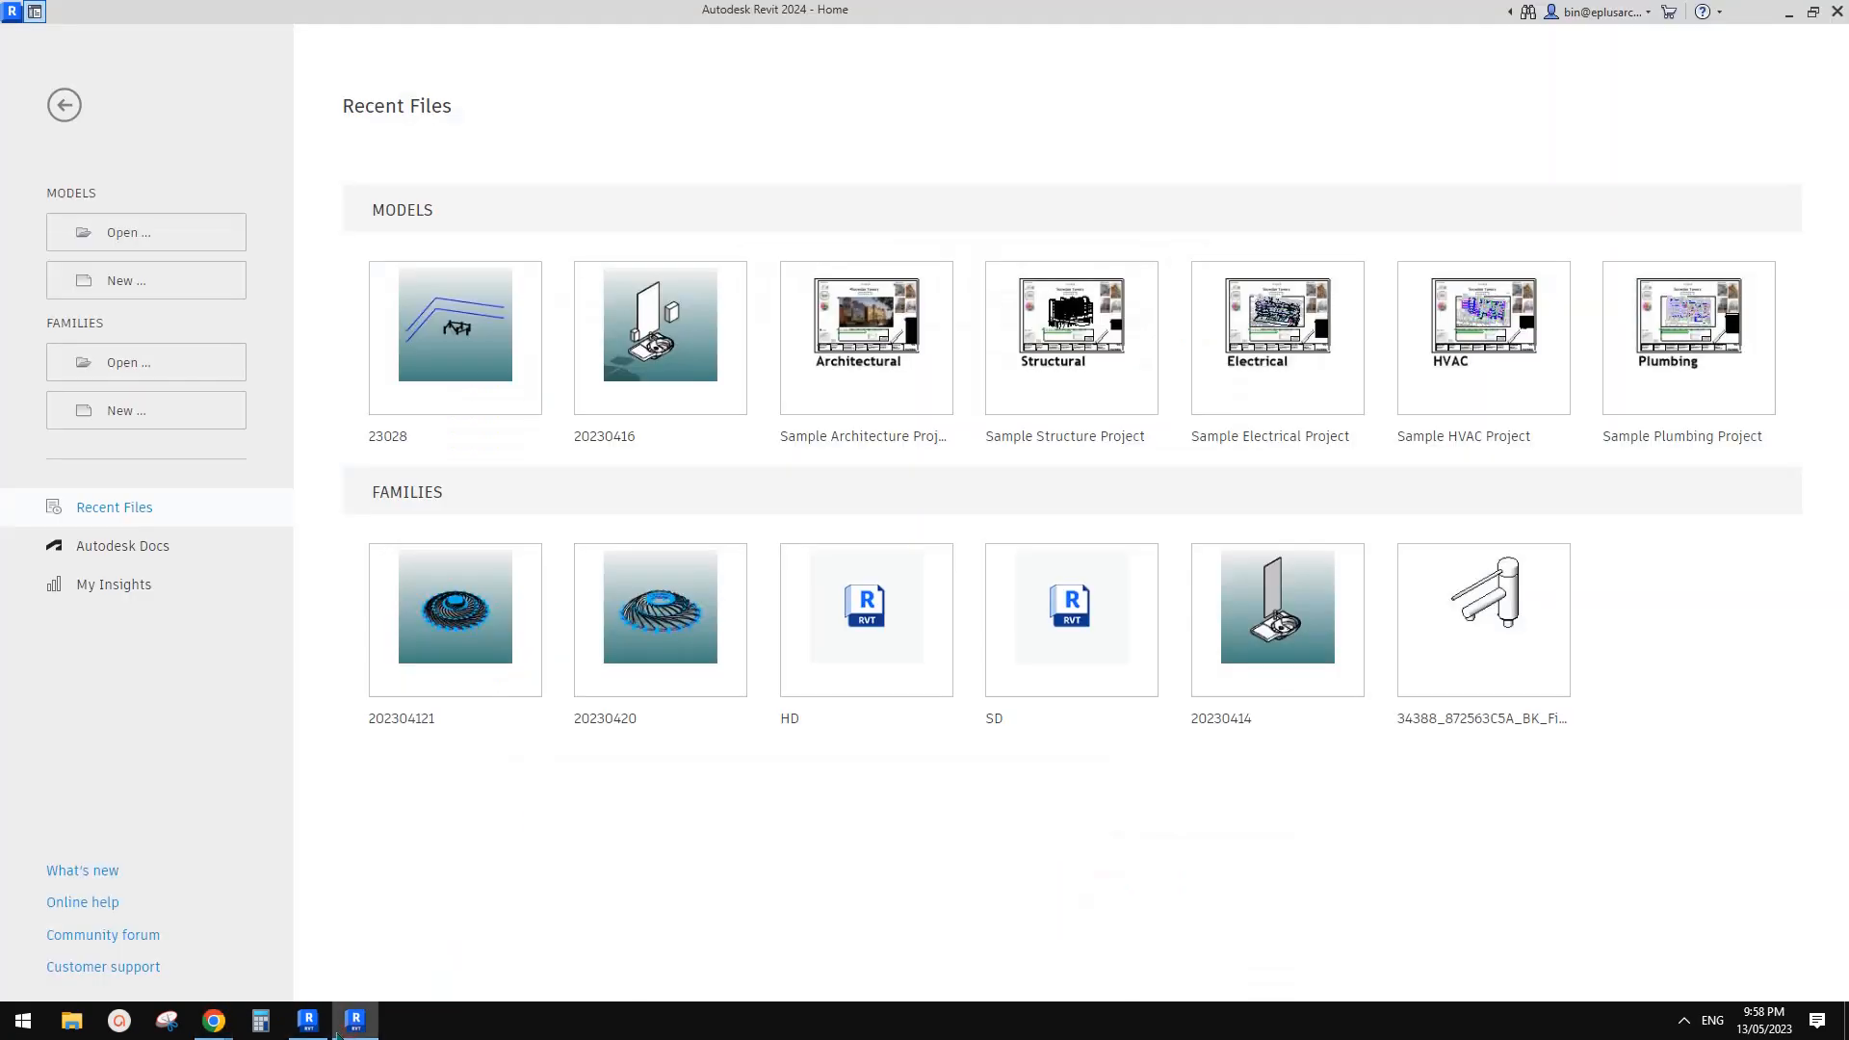
left_click(312, 1021)
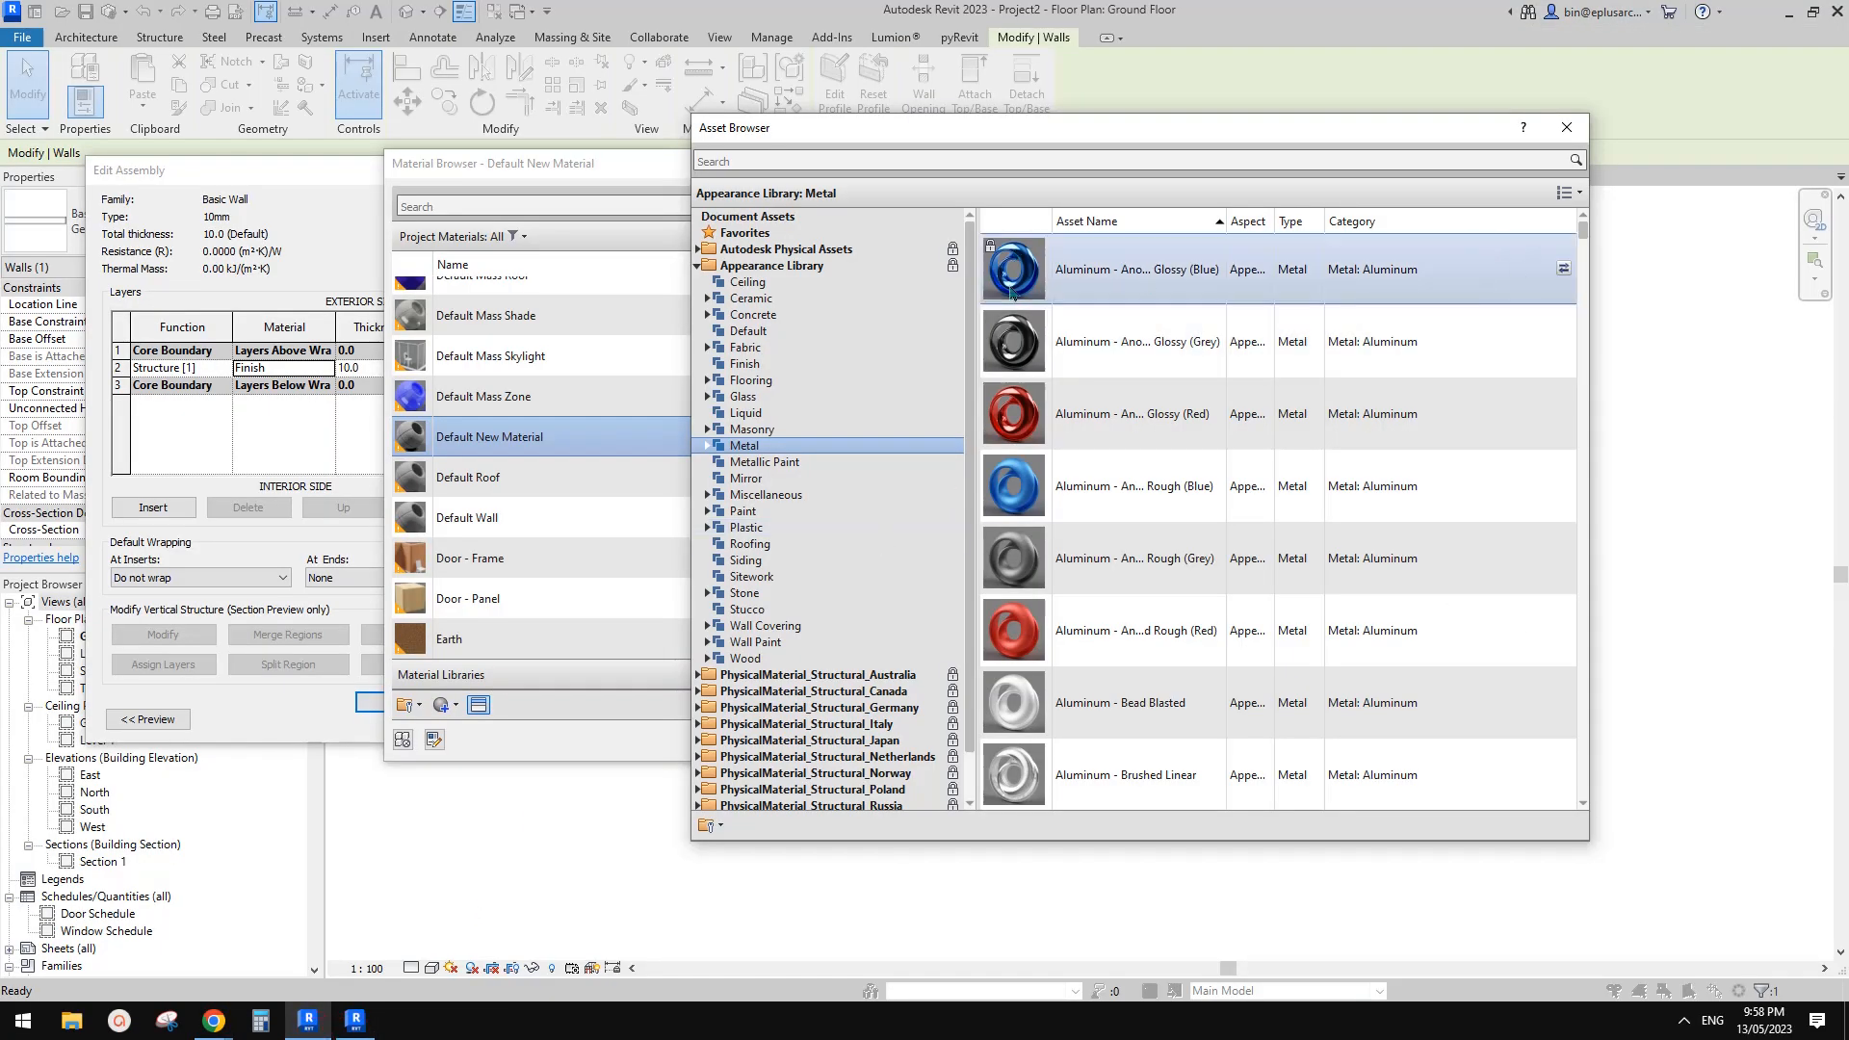
Enlarge the asset thumbnails to 256 x 256
left_click(1568, 193)
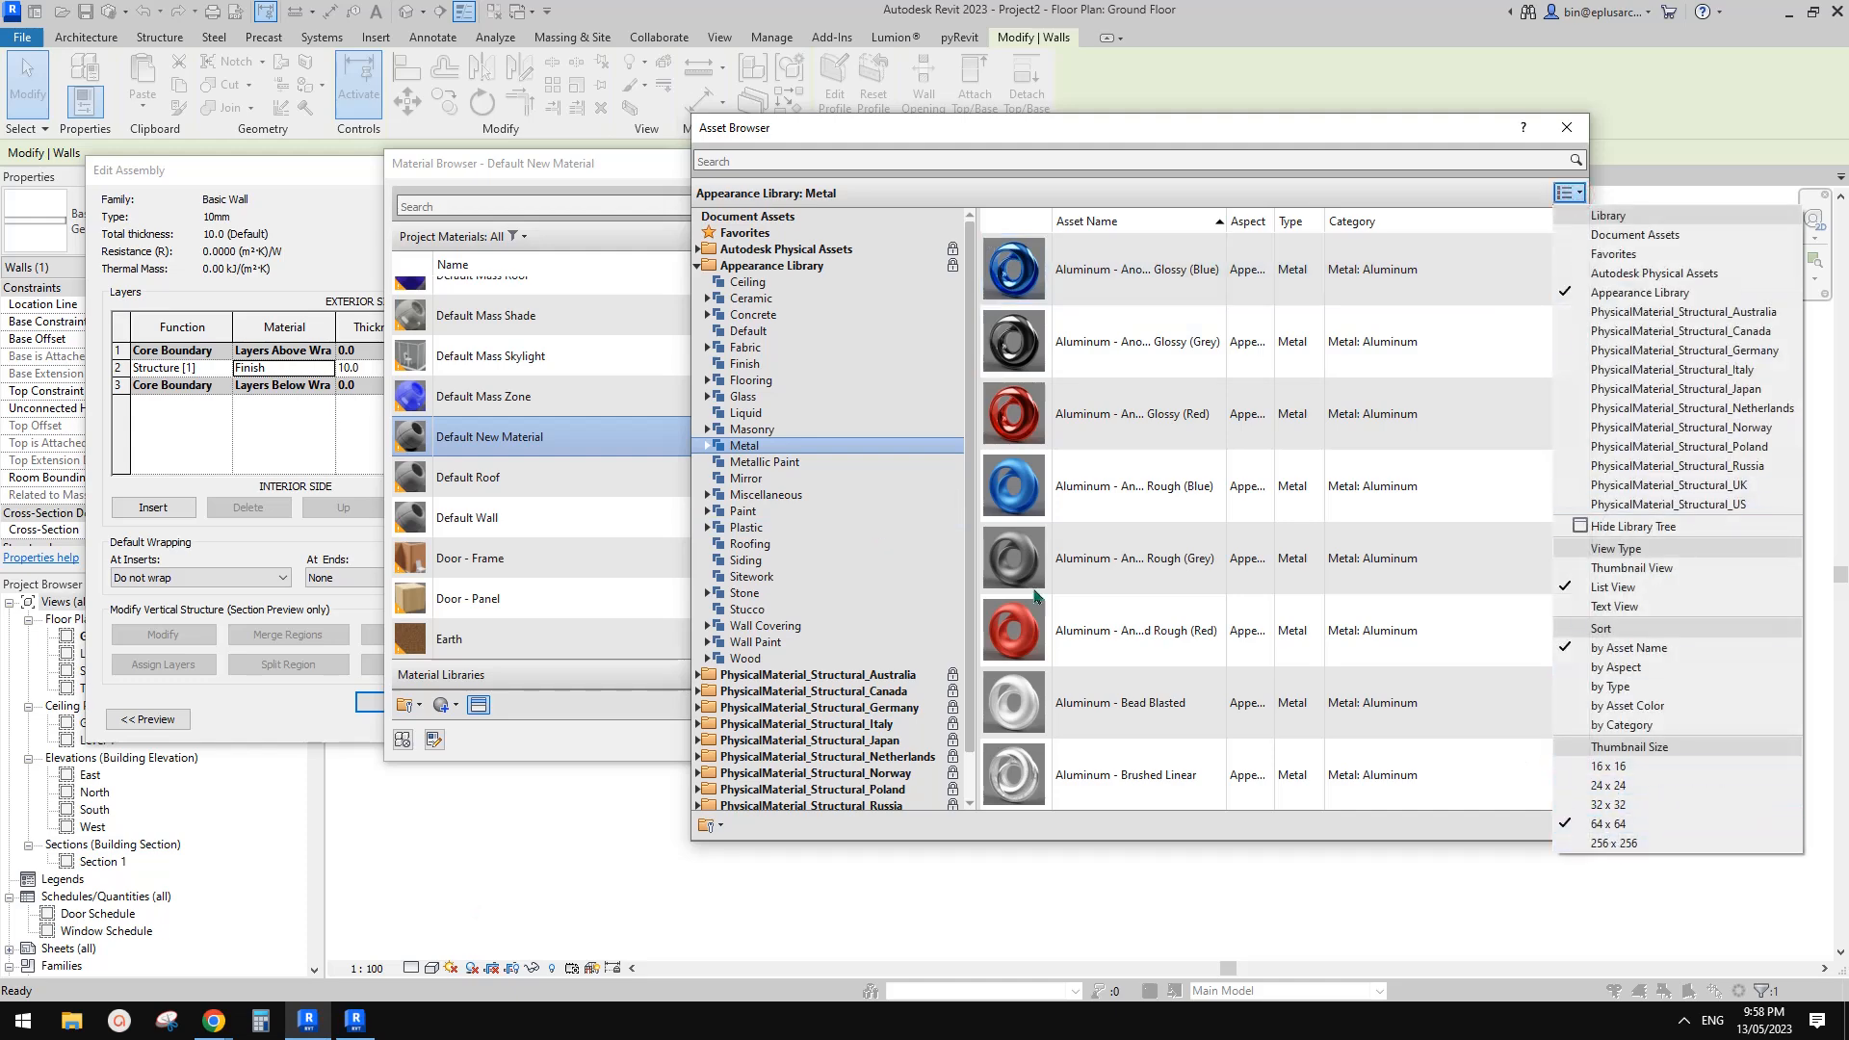
left_click(1609, 767)
left_click(1568, 192)
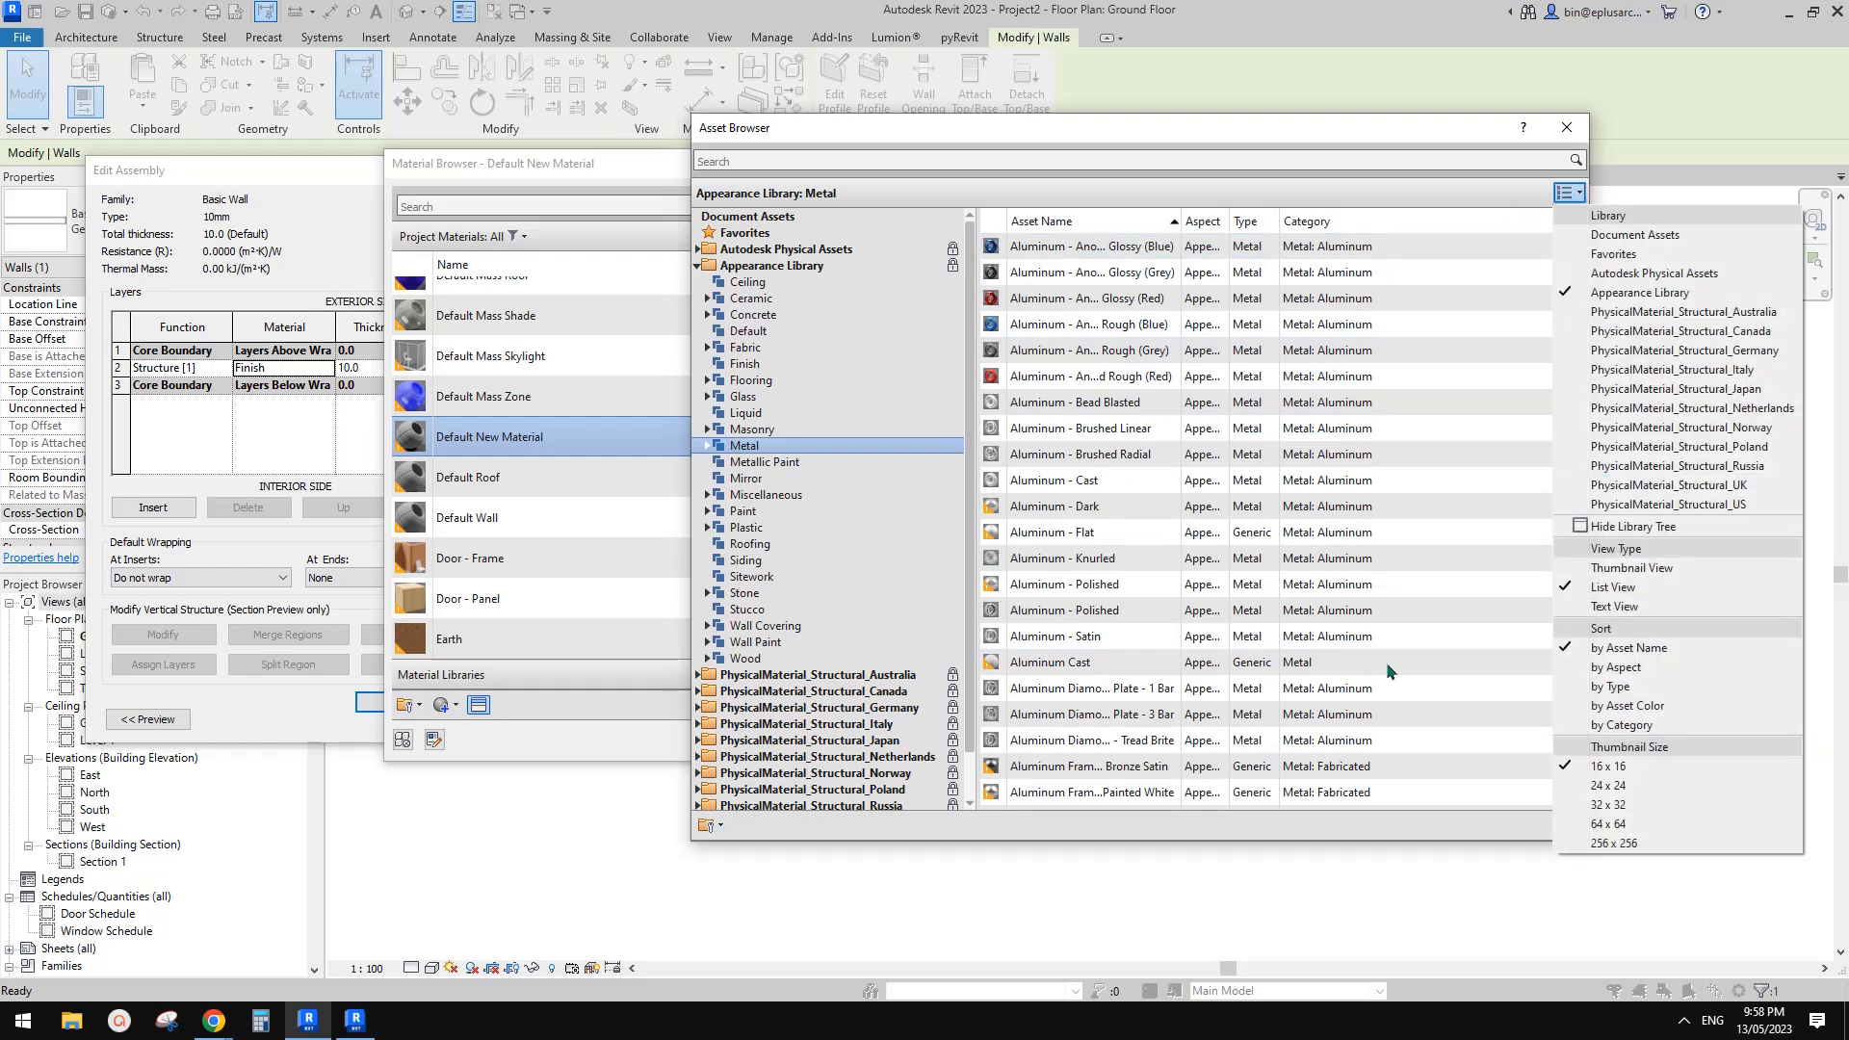
left_click(1615, 843)
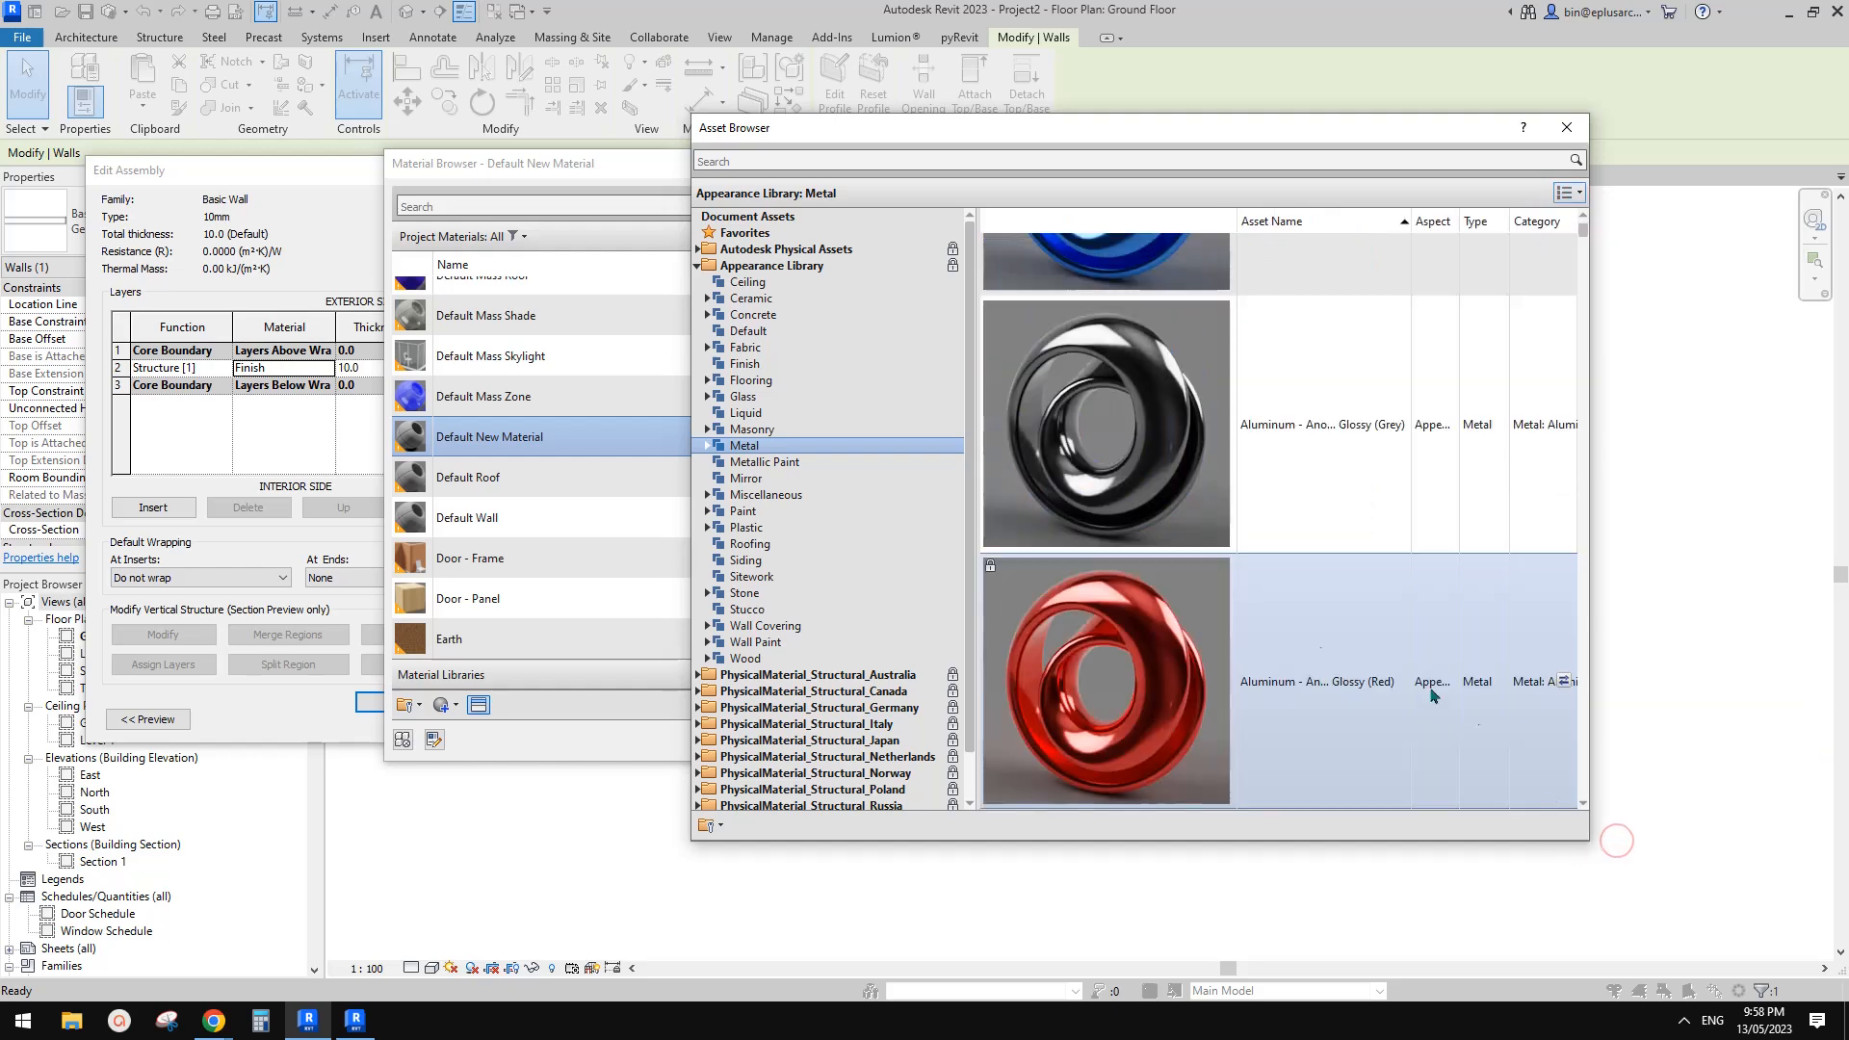
Compare the aluminum mesh assets and apply Aluminum Mesh - Expanded Thick as the new material's appearance
scroll(1253, 472, "down", 10)
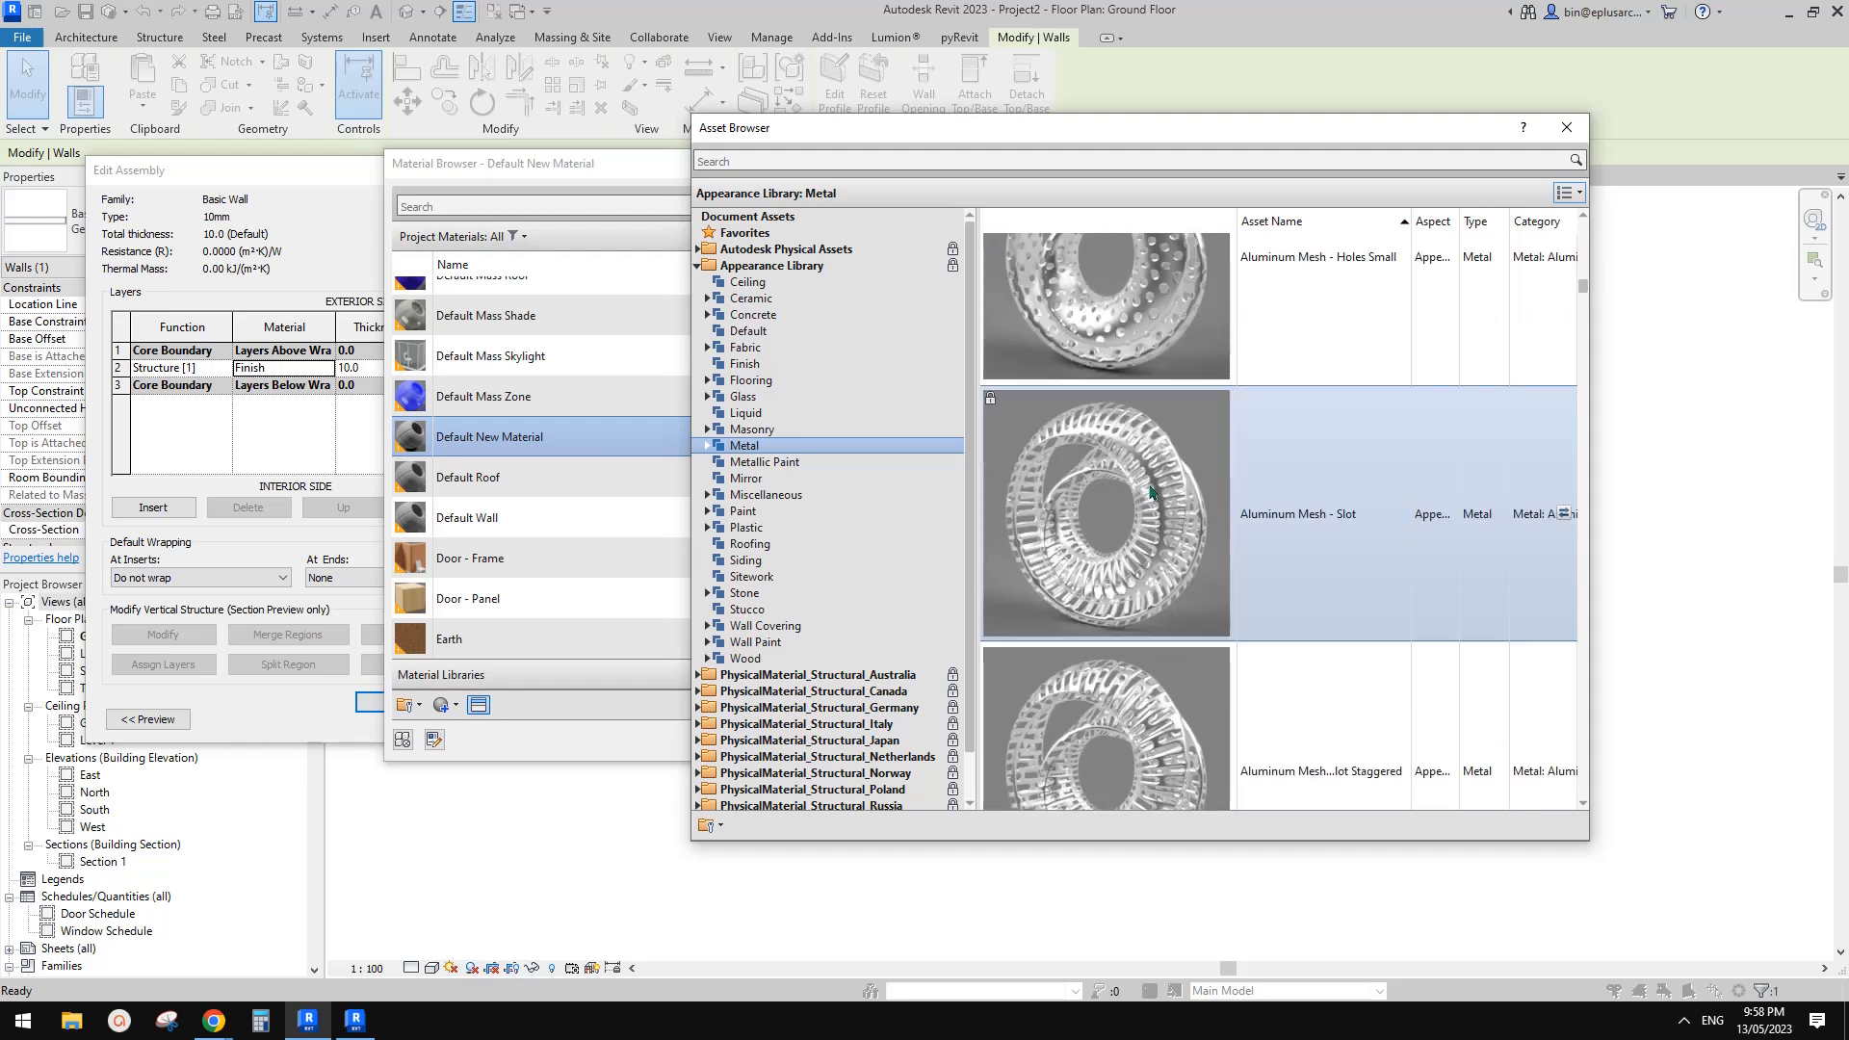
scroll(1162, 498, "down", 2)
scroll(1166, 499, "up", 4)
scroll(1187, 511, "down", 3)
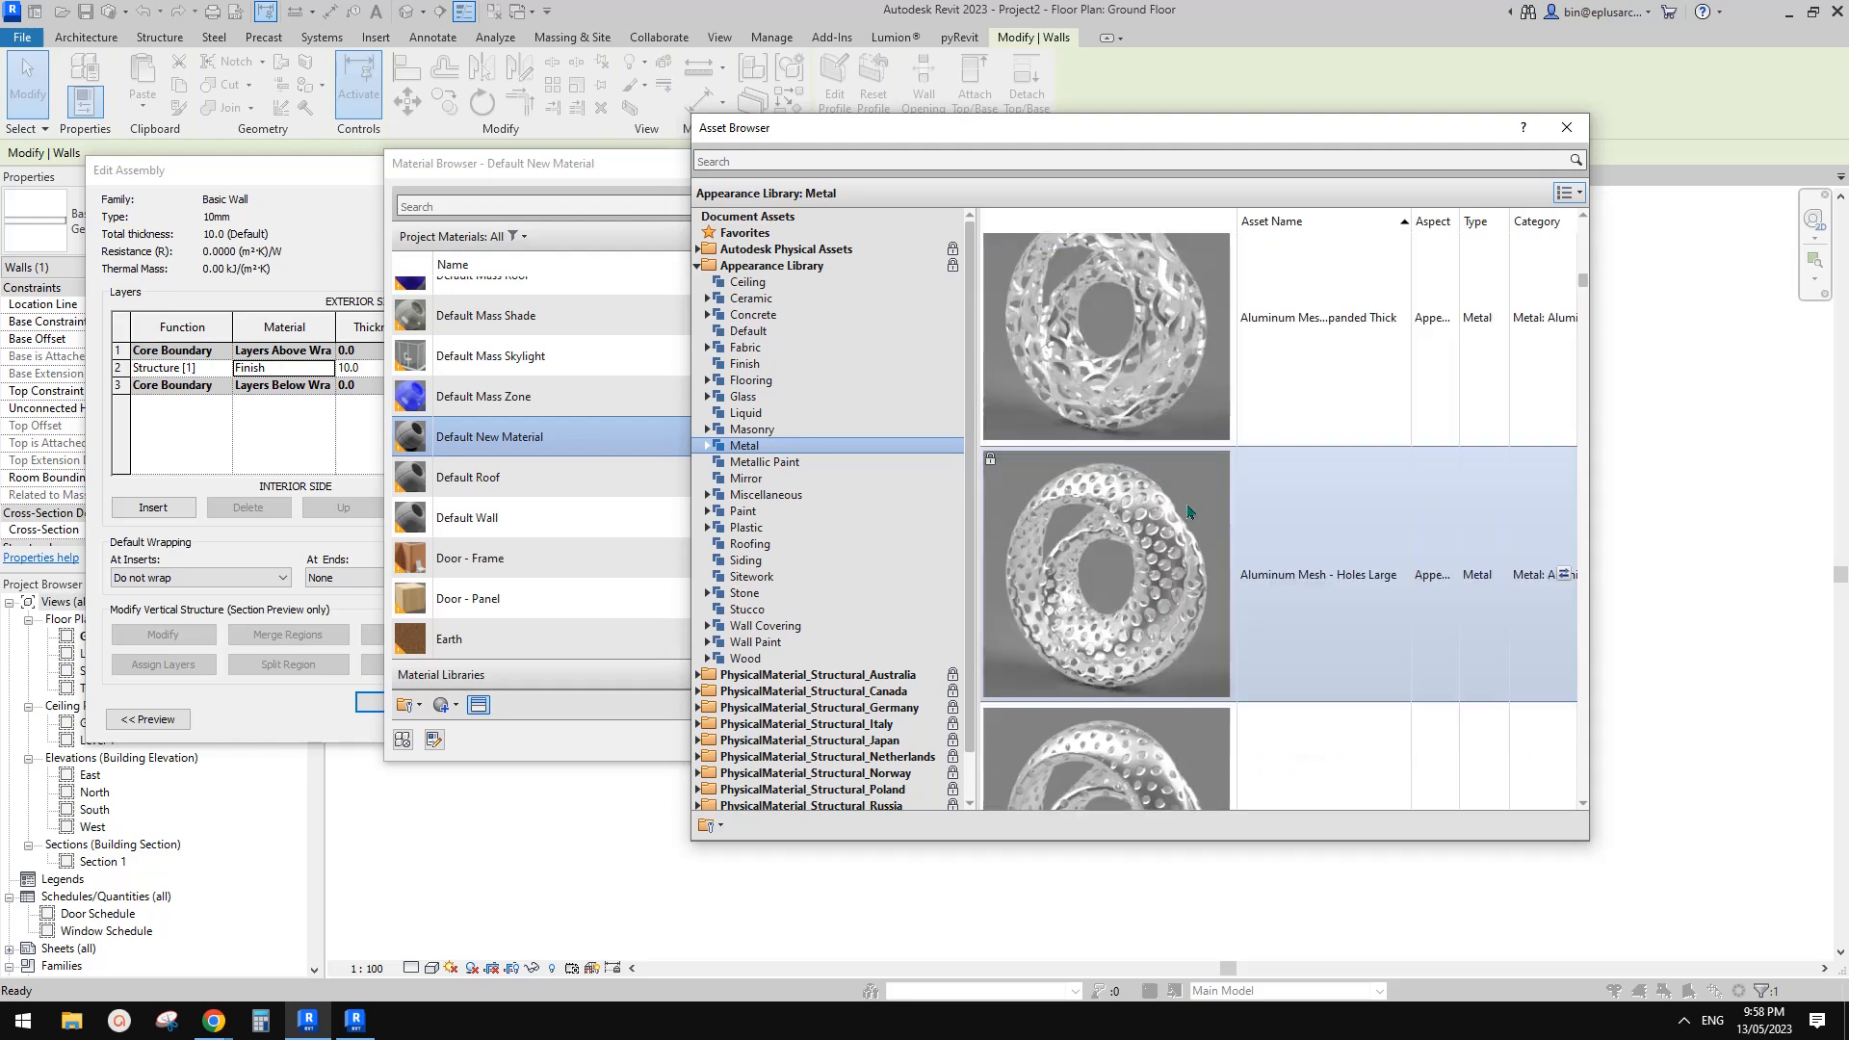
left_click(1568, 193)
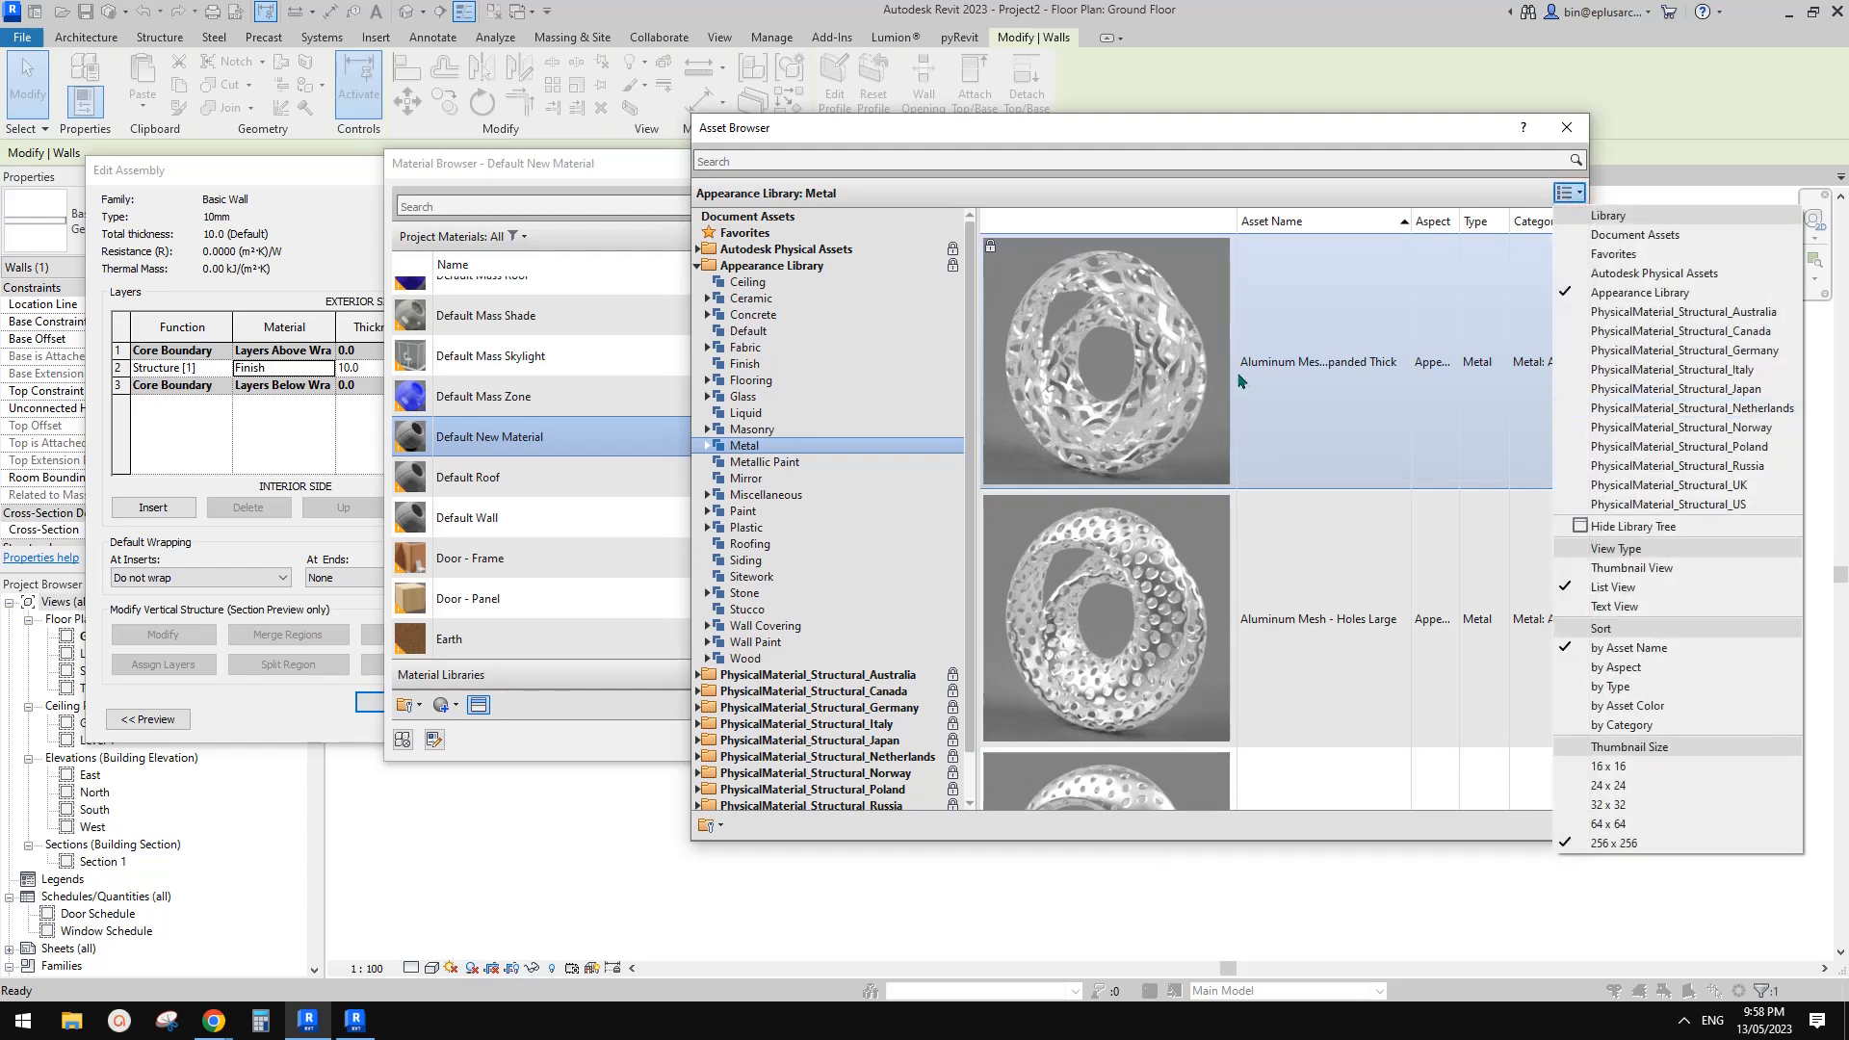
left_click(1139, 395)
scroll(1141, 397, "up", 1)
scroll(1166, 431, "down", 3)
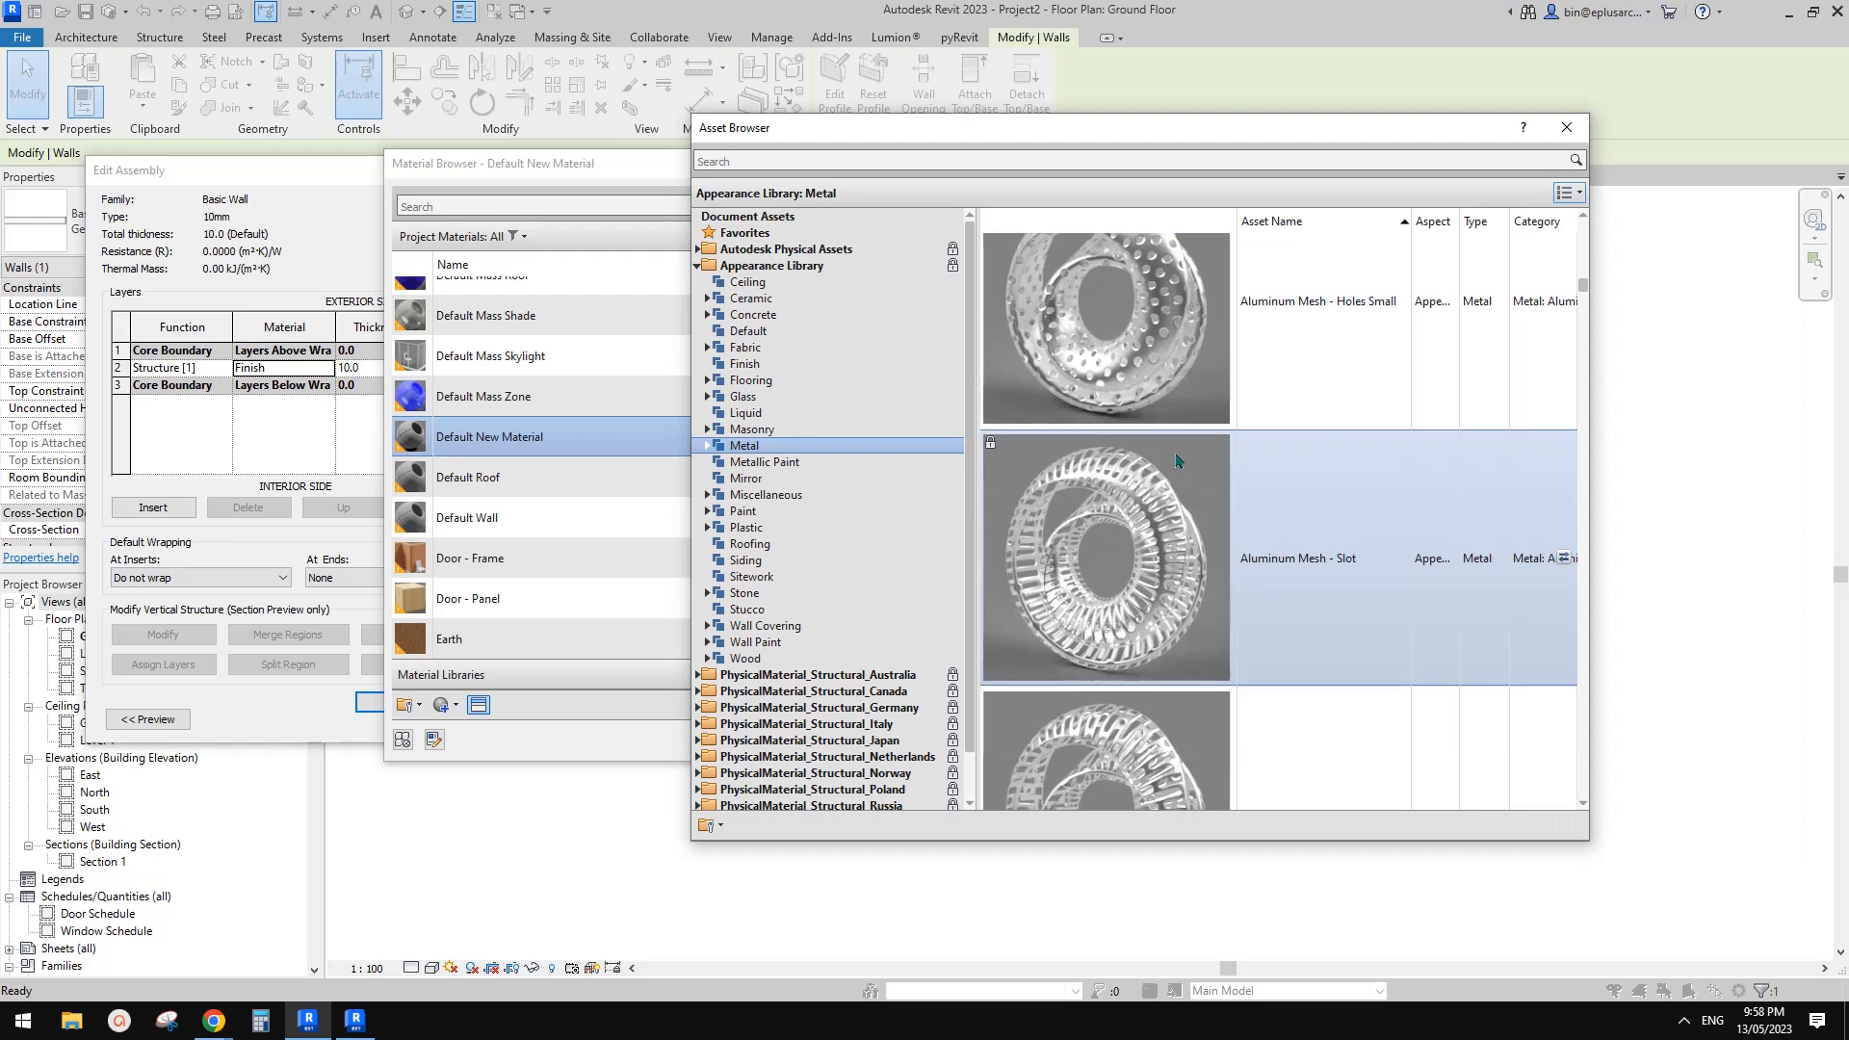
scroll(1176, 461, "up", 2)
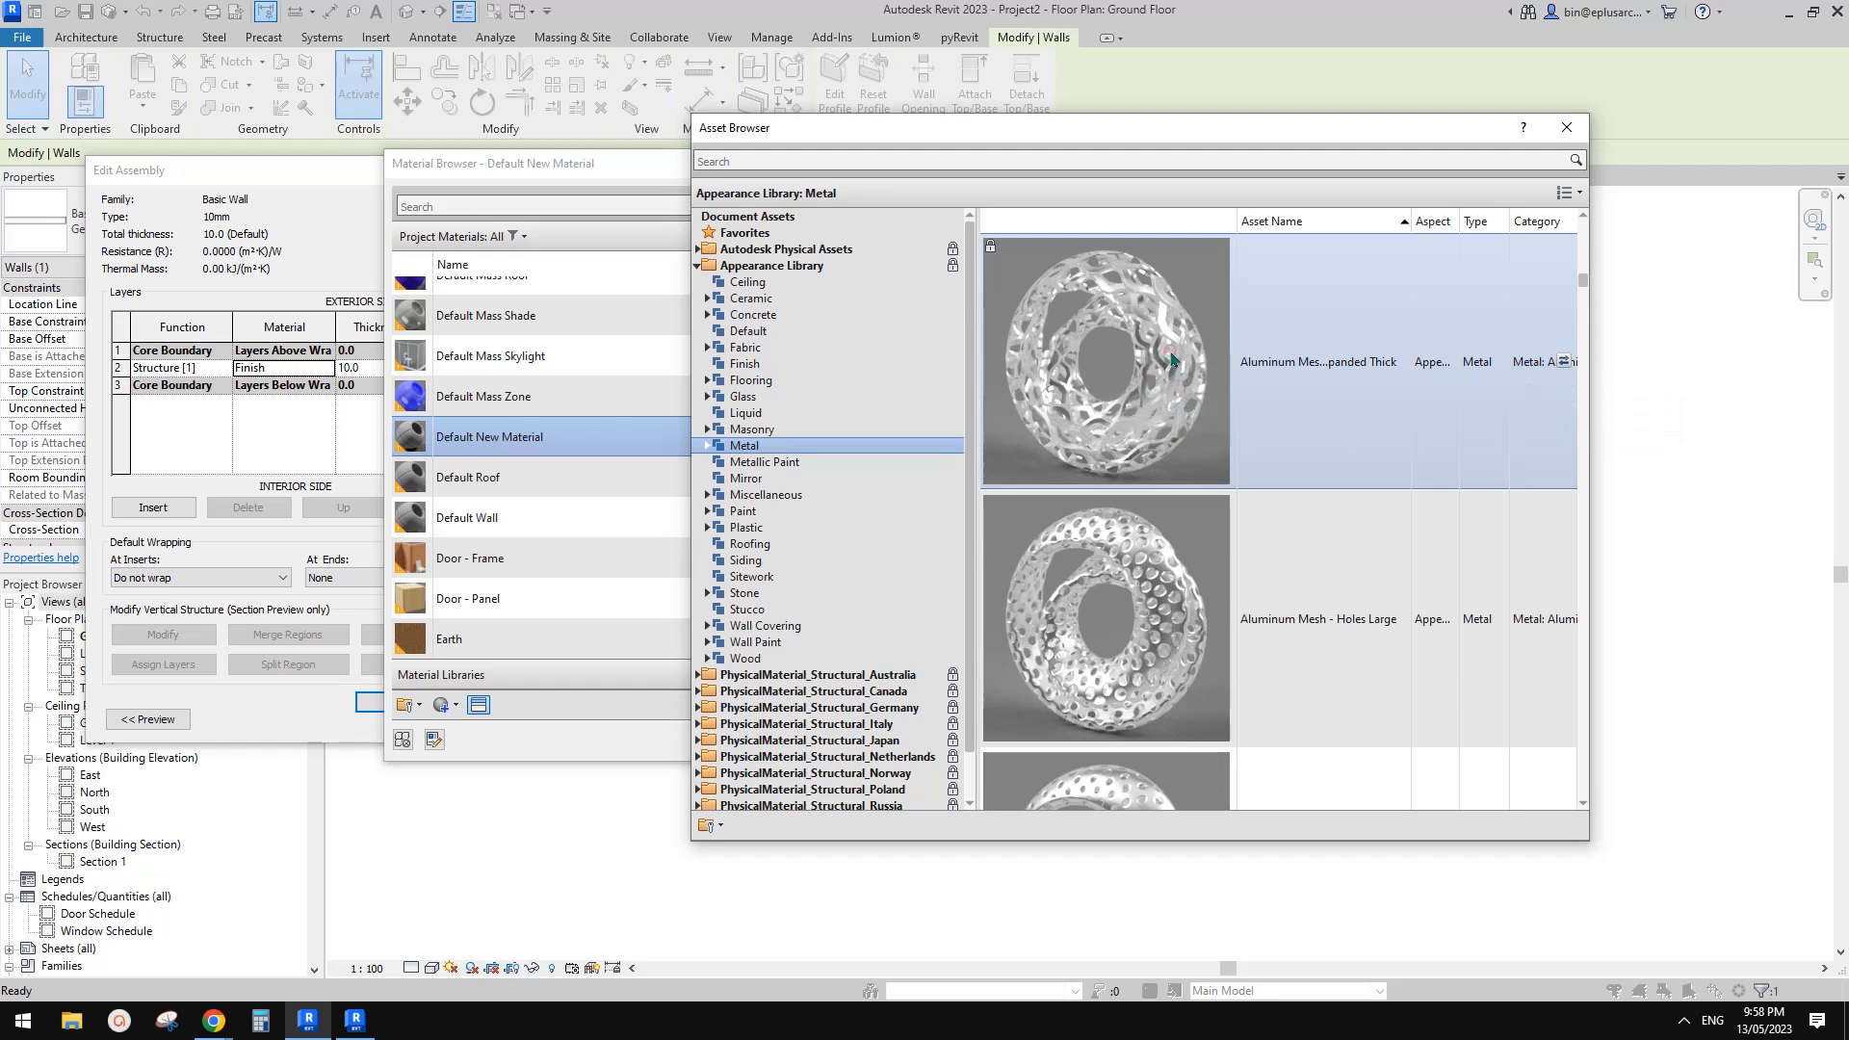
double_click(1196, 291)
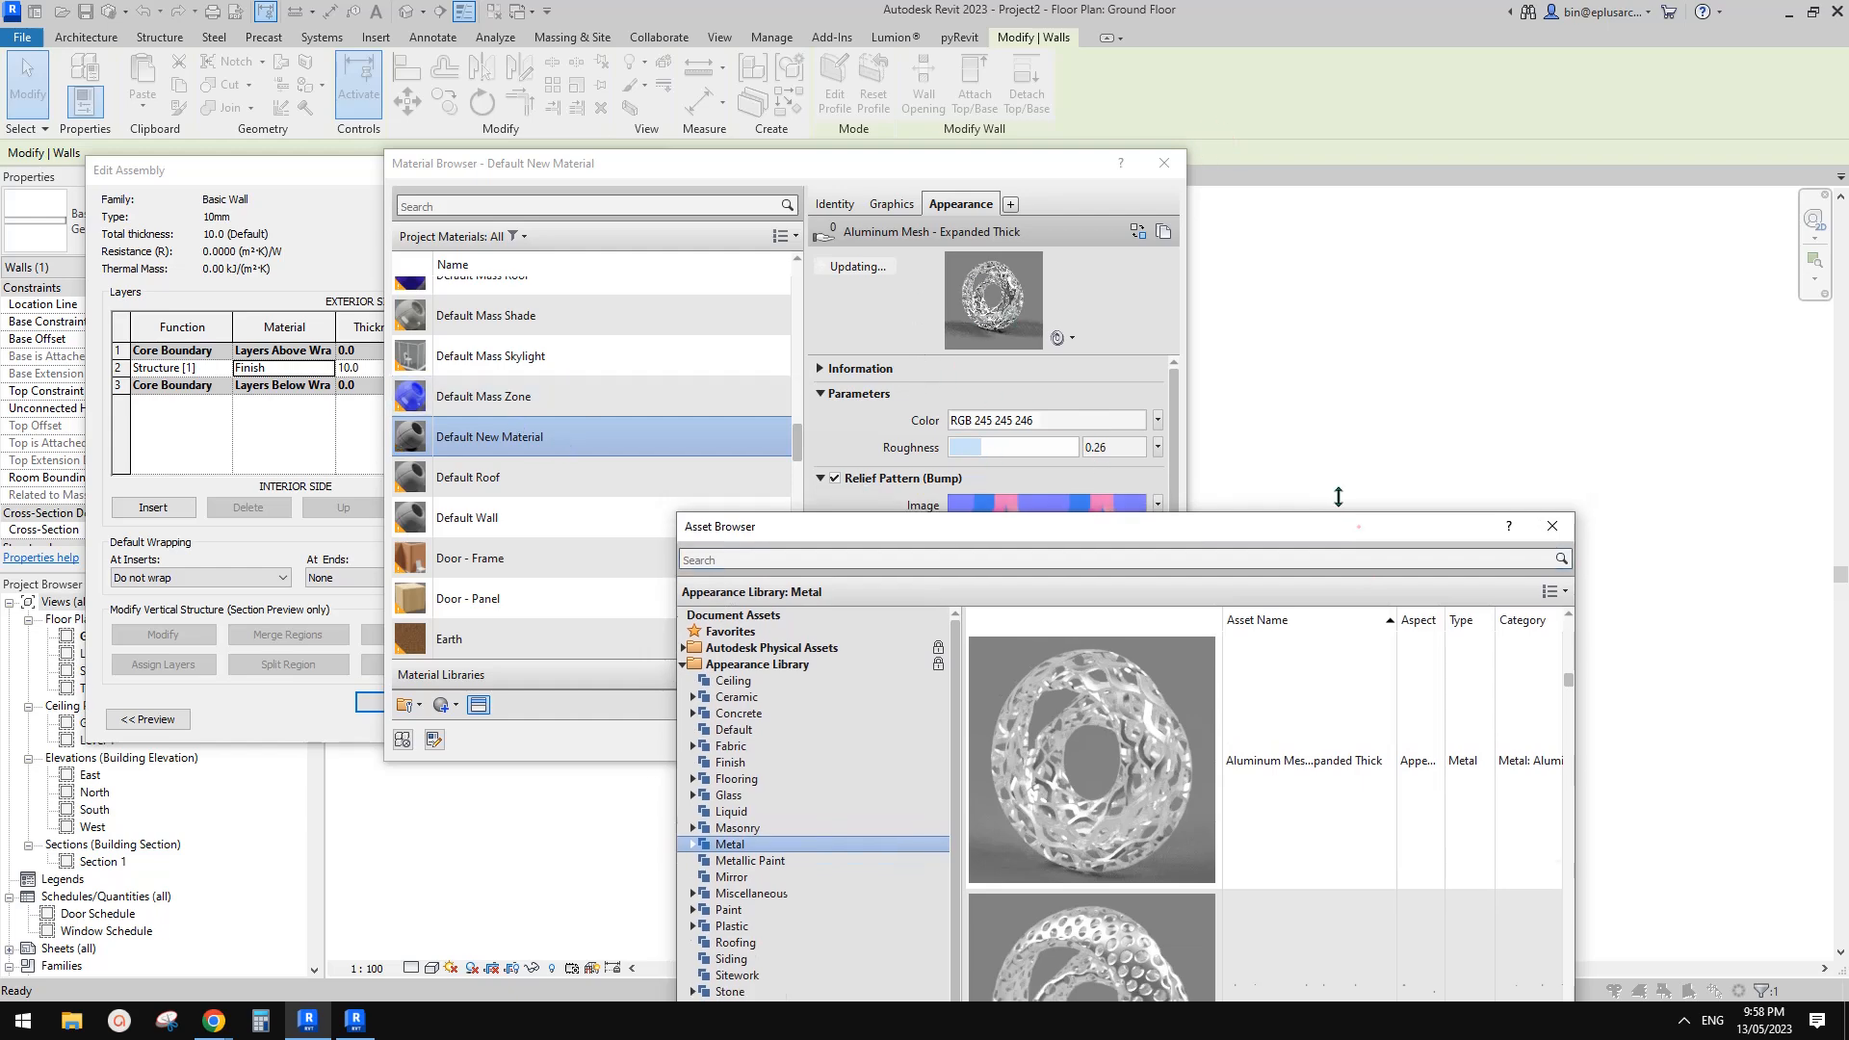
Close the Asset Browser and review the relief pattern, cutout and highlight settings of the Aluminum Mesh - Expanded Thick appearance
left_click_drag(1418, 198, 1418, 453)
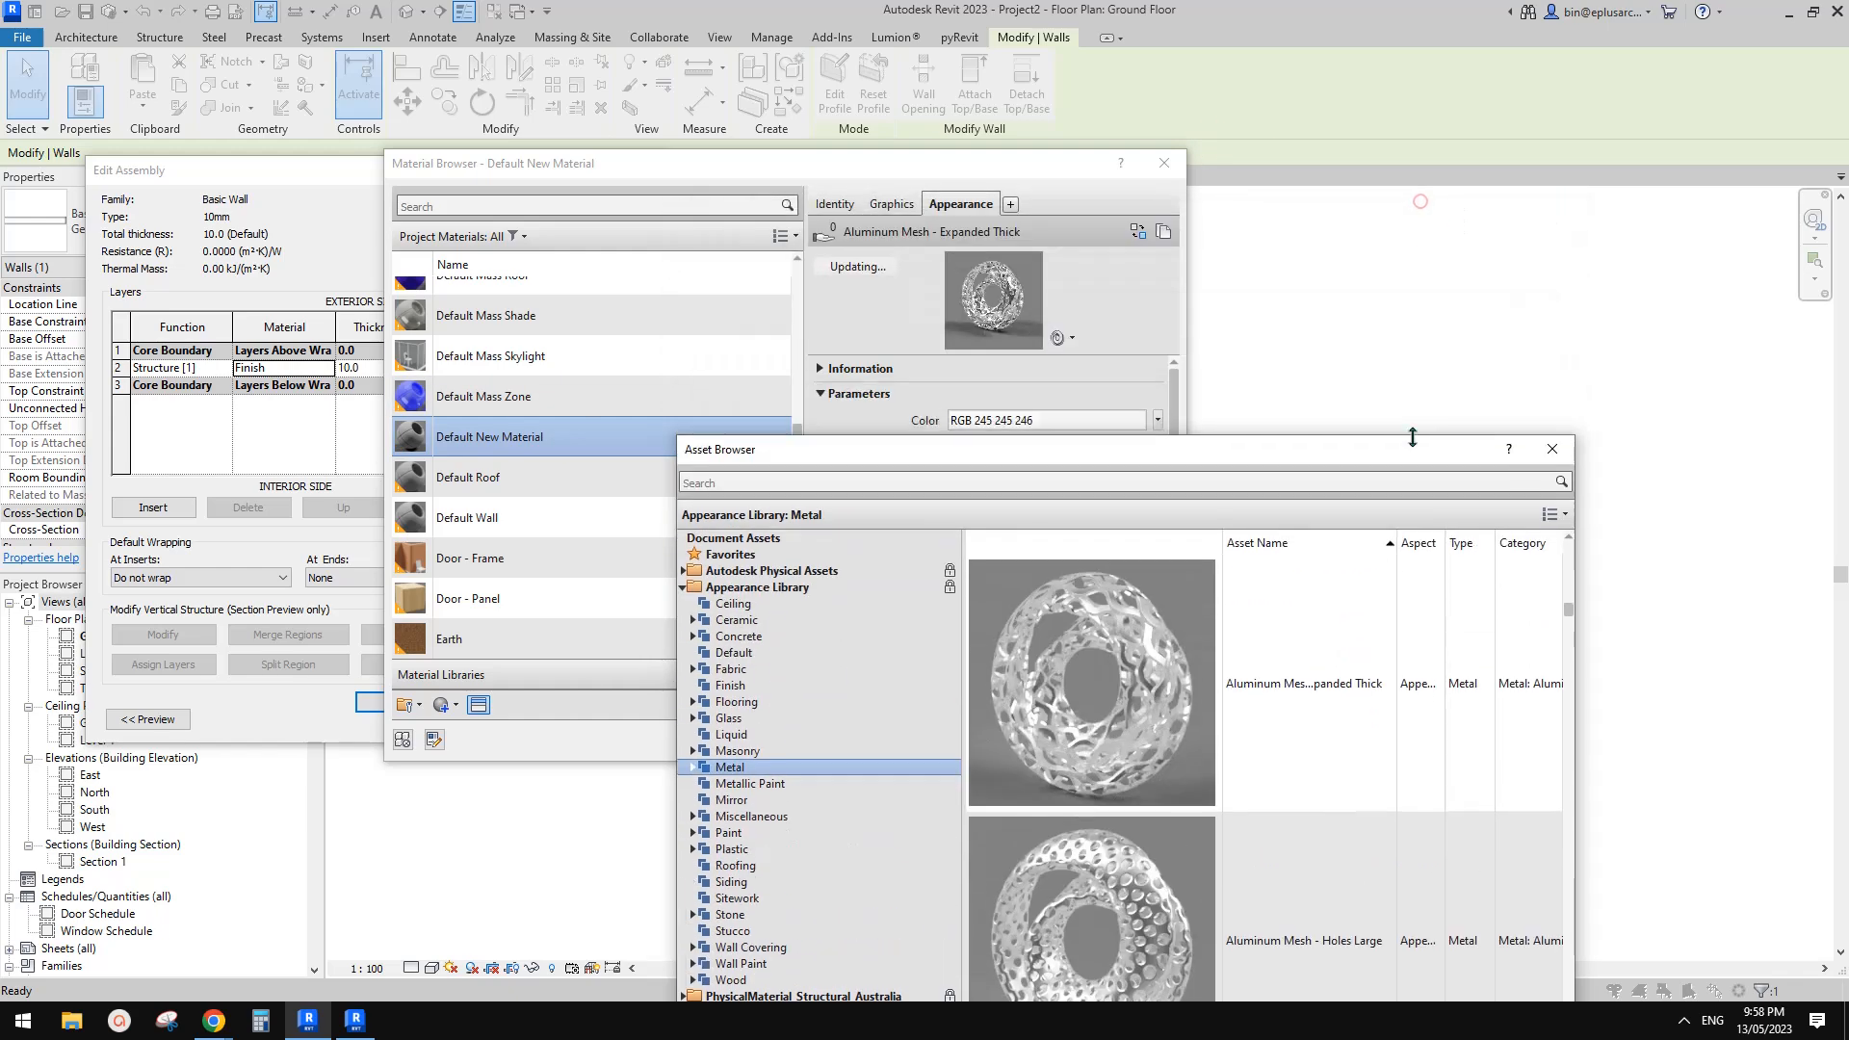
left_click(1559, 457)
left_click_drag(1042, 177, 1087, 95)
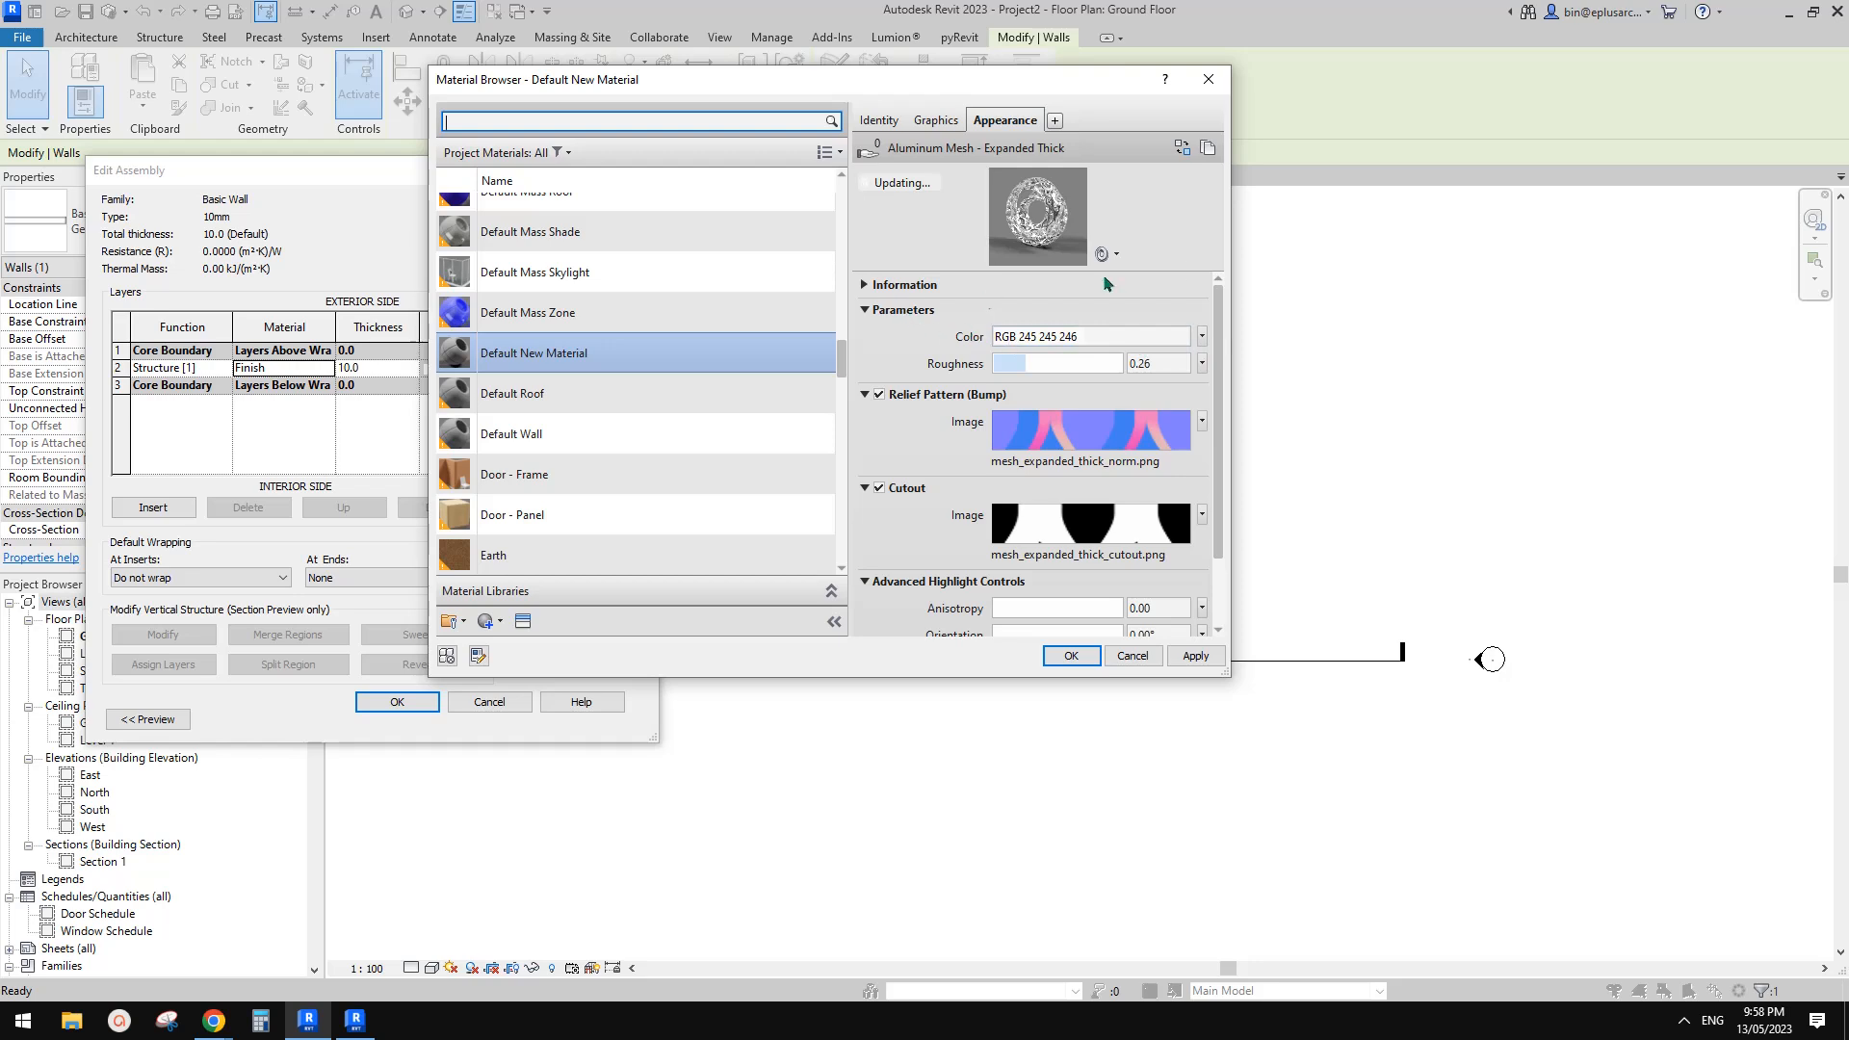
scroll(1225, 320, "down", 1)
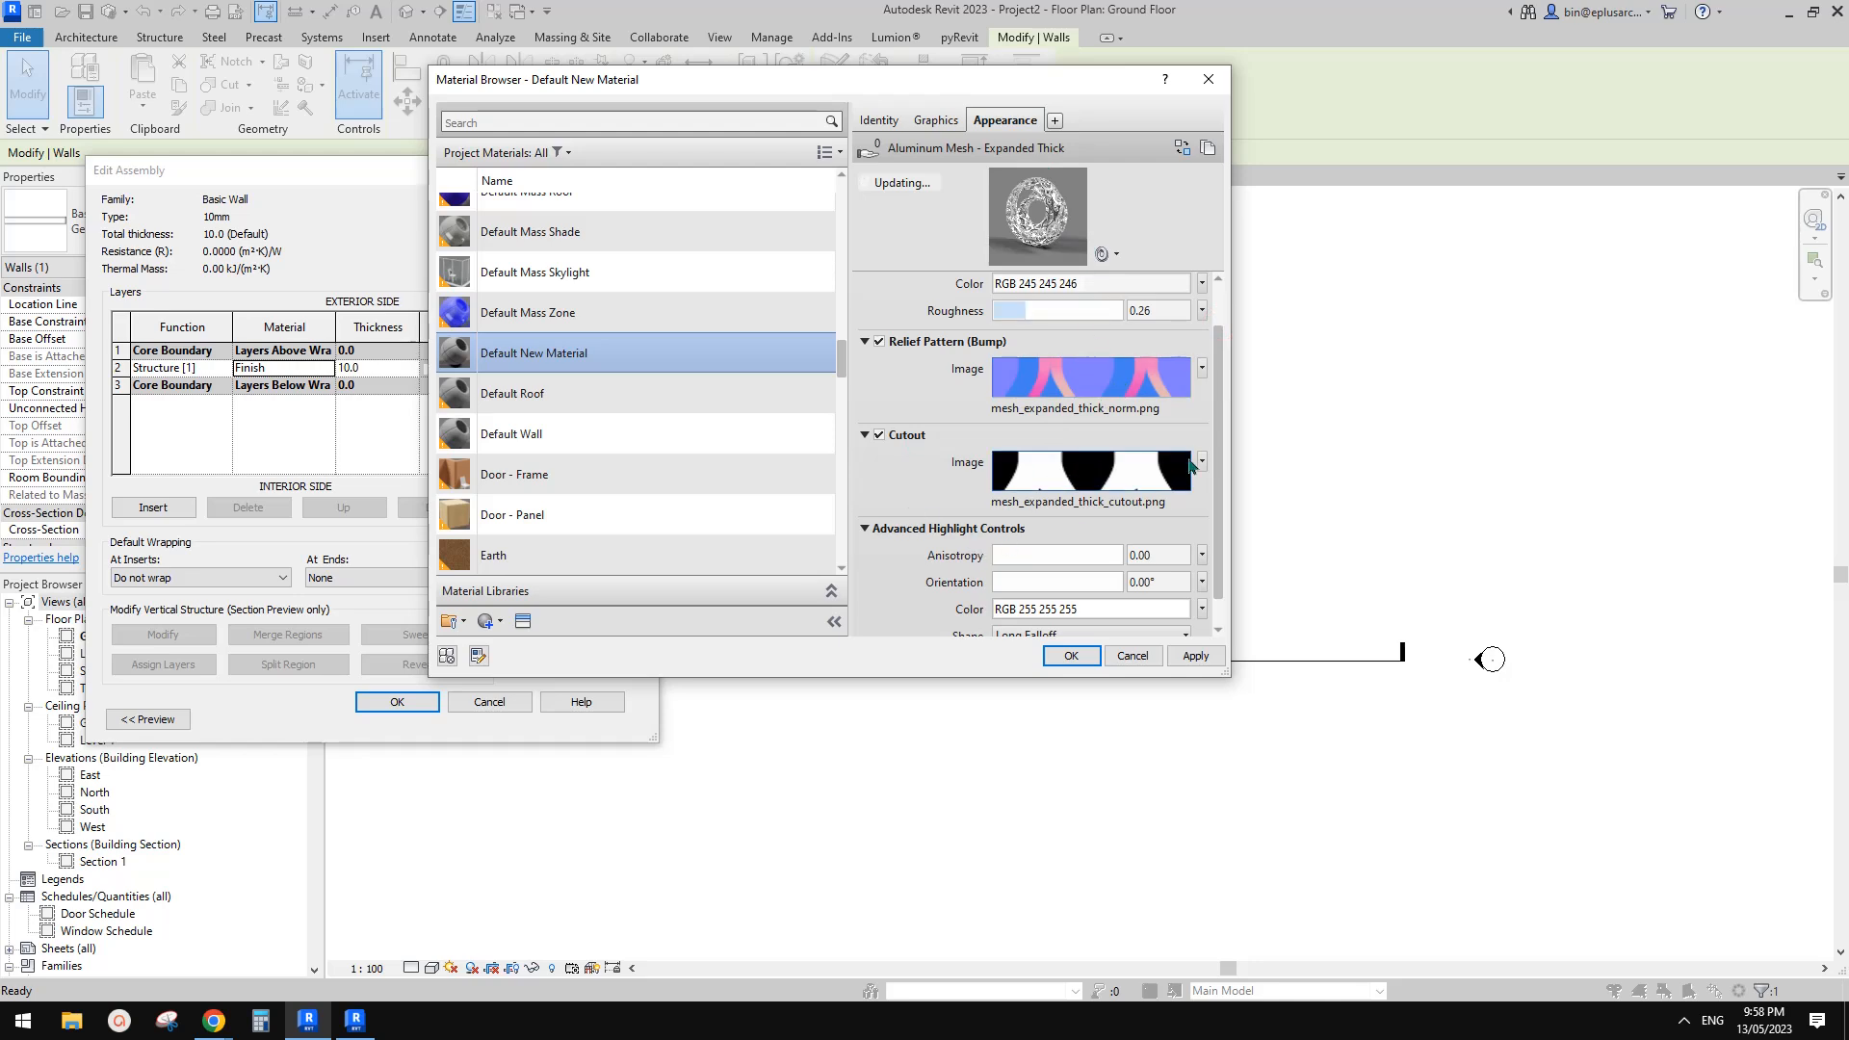
left_click_drag(1217, 430, 1217, 461)
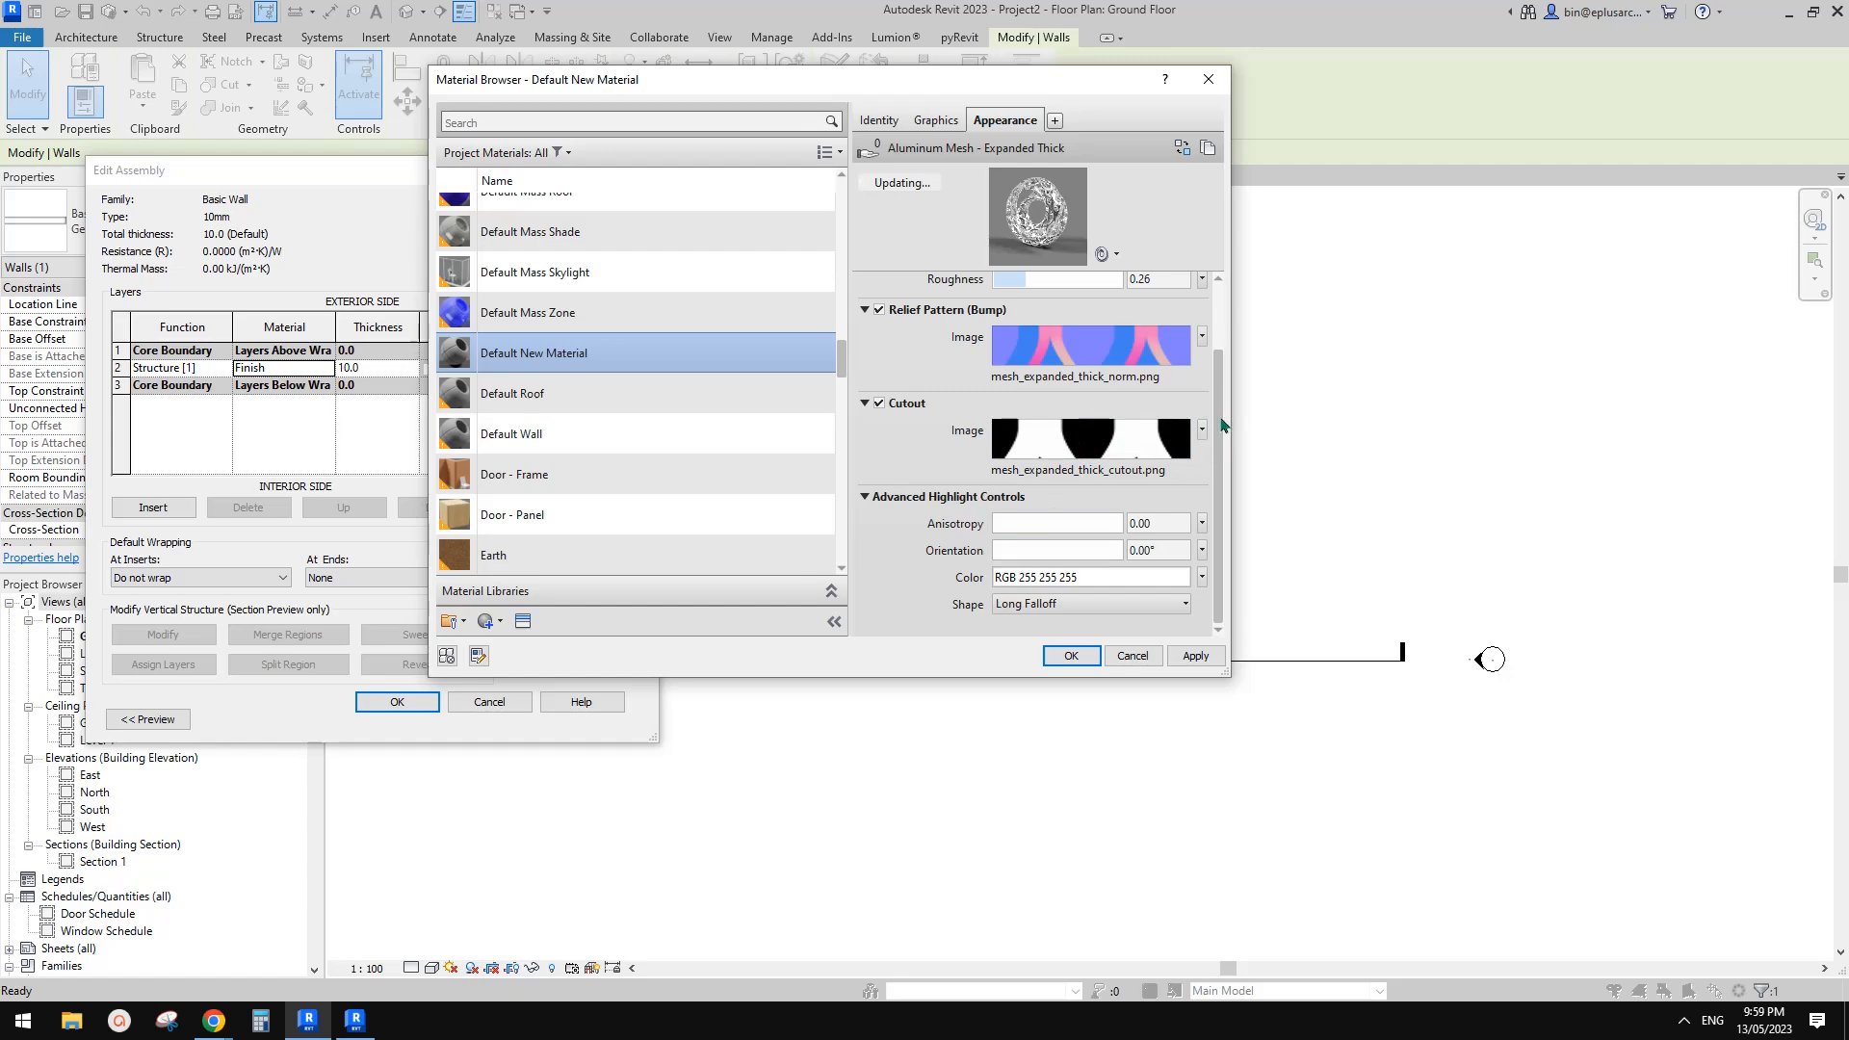
scroll(1221, 424, "up", 3)
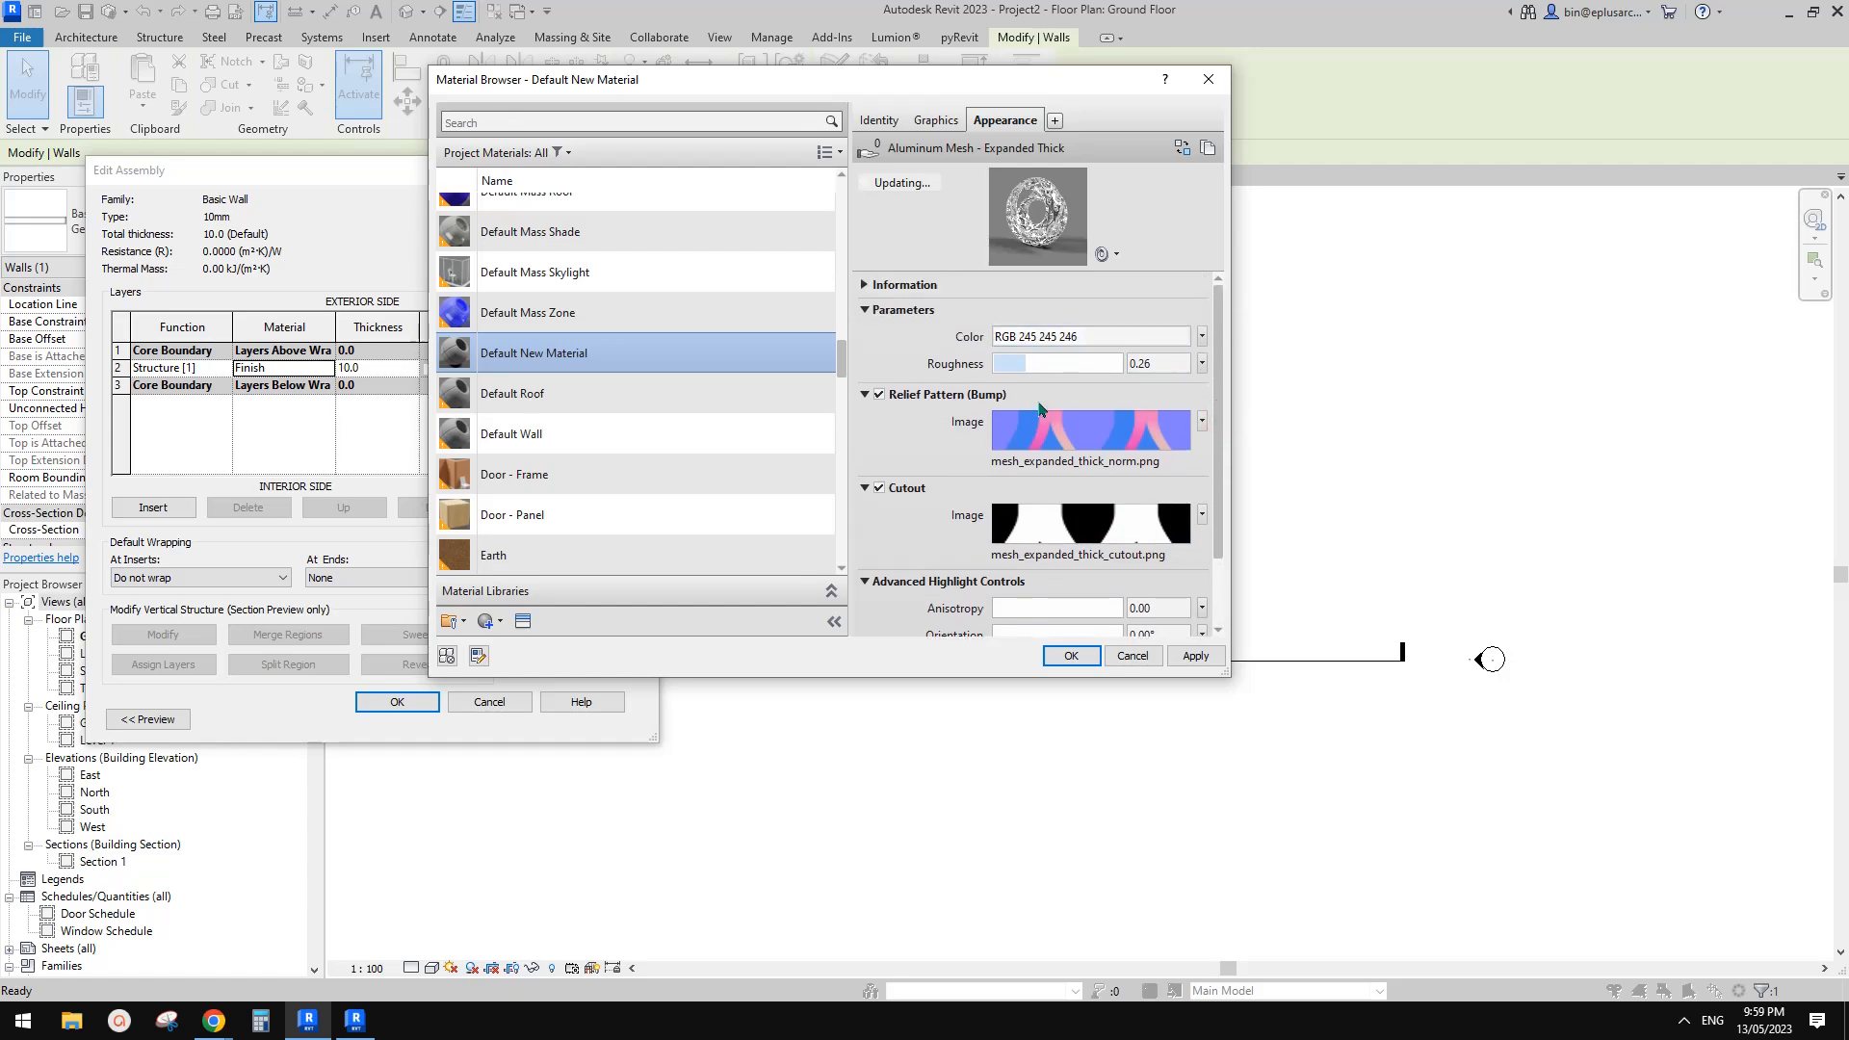
Assign Default New Material to the structure layer and accept the changes to the 10mm wall type
left_click(1077, 658)
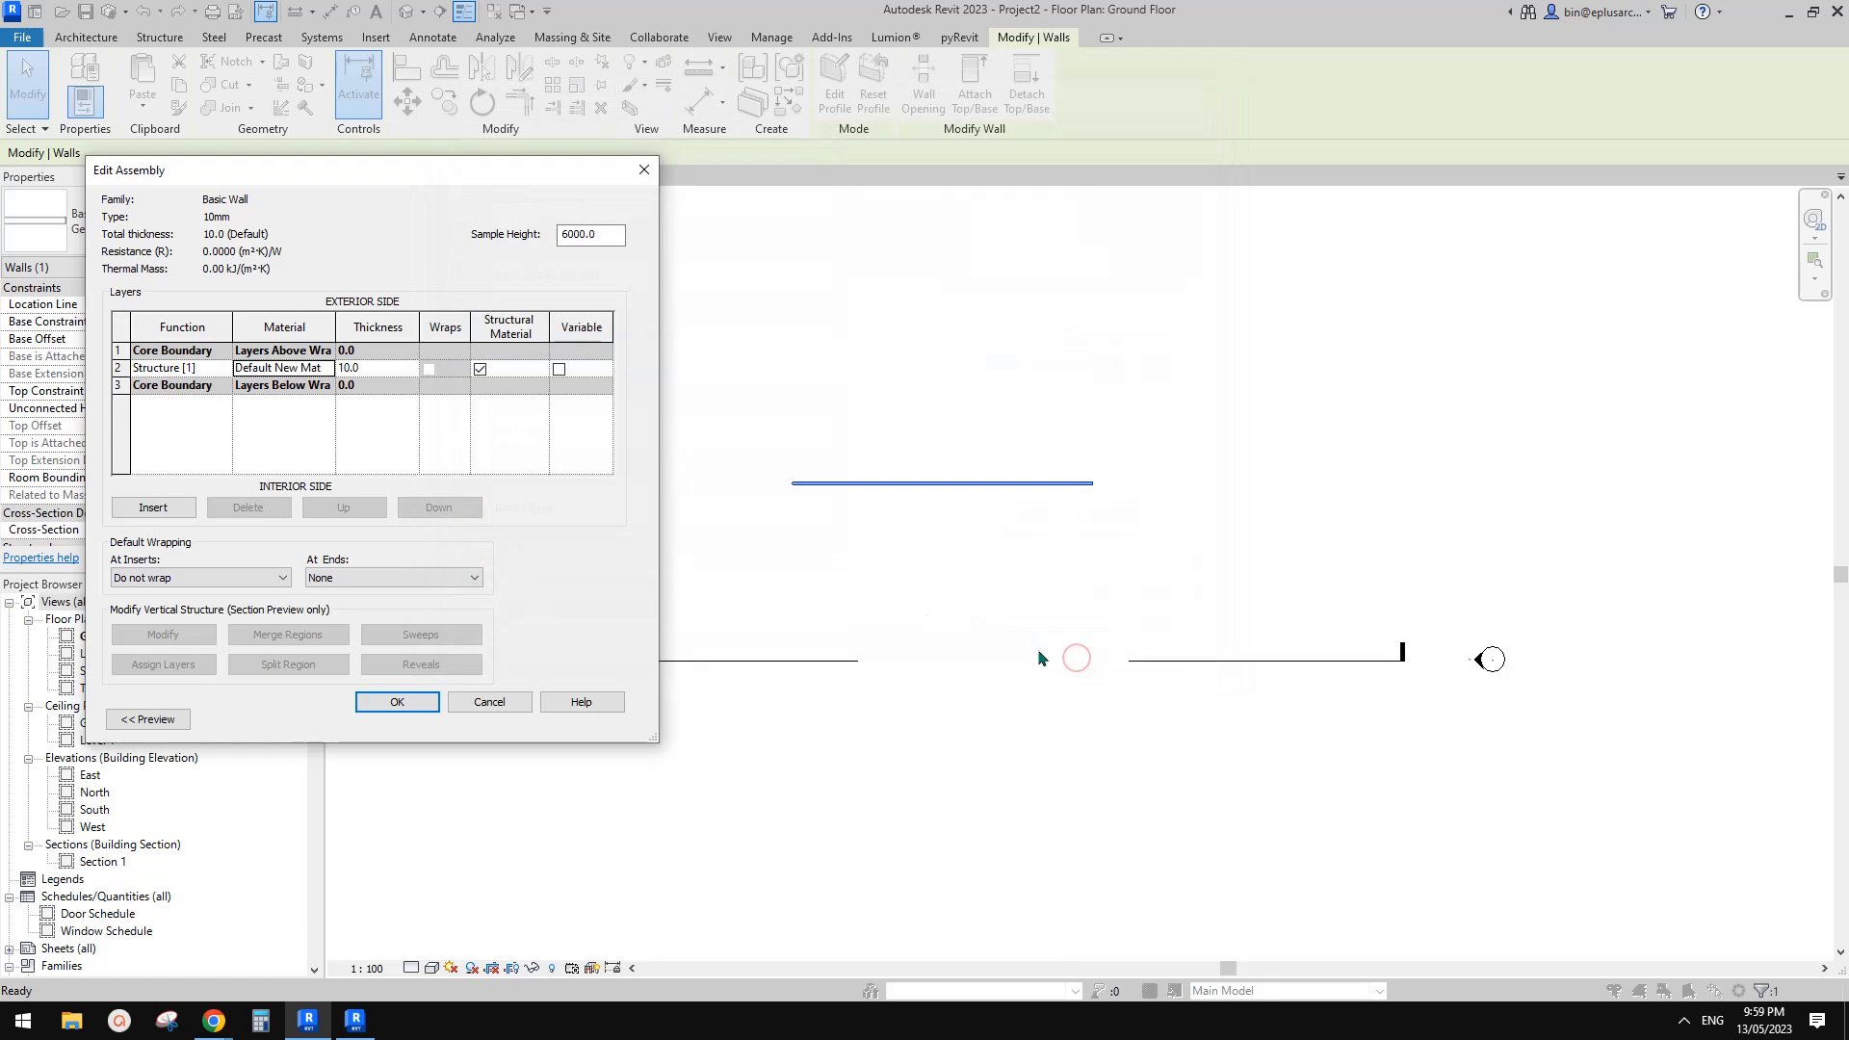
left_click(422, 701)
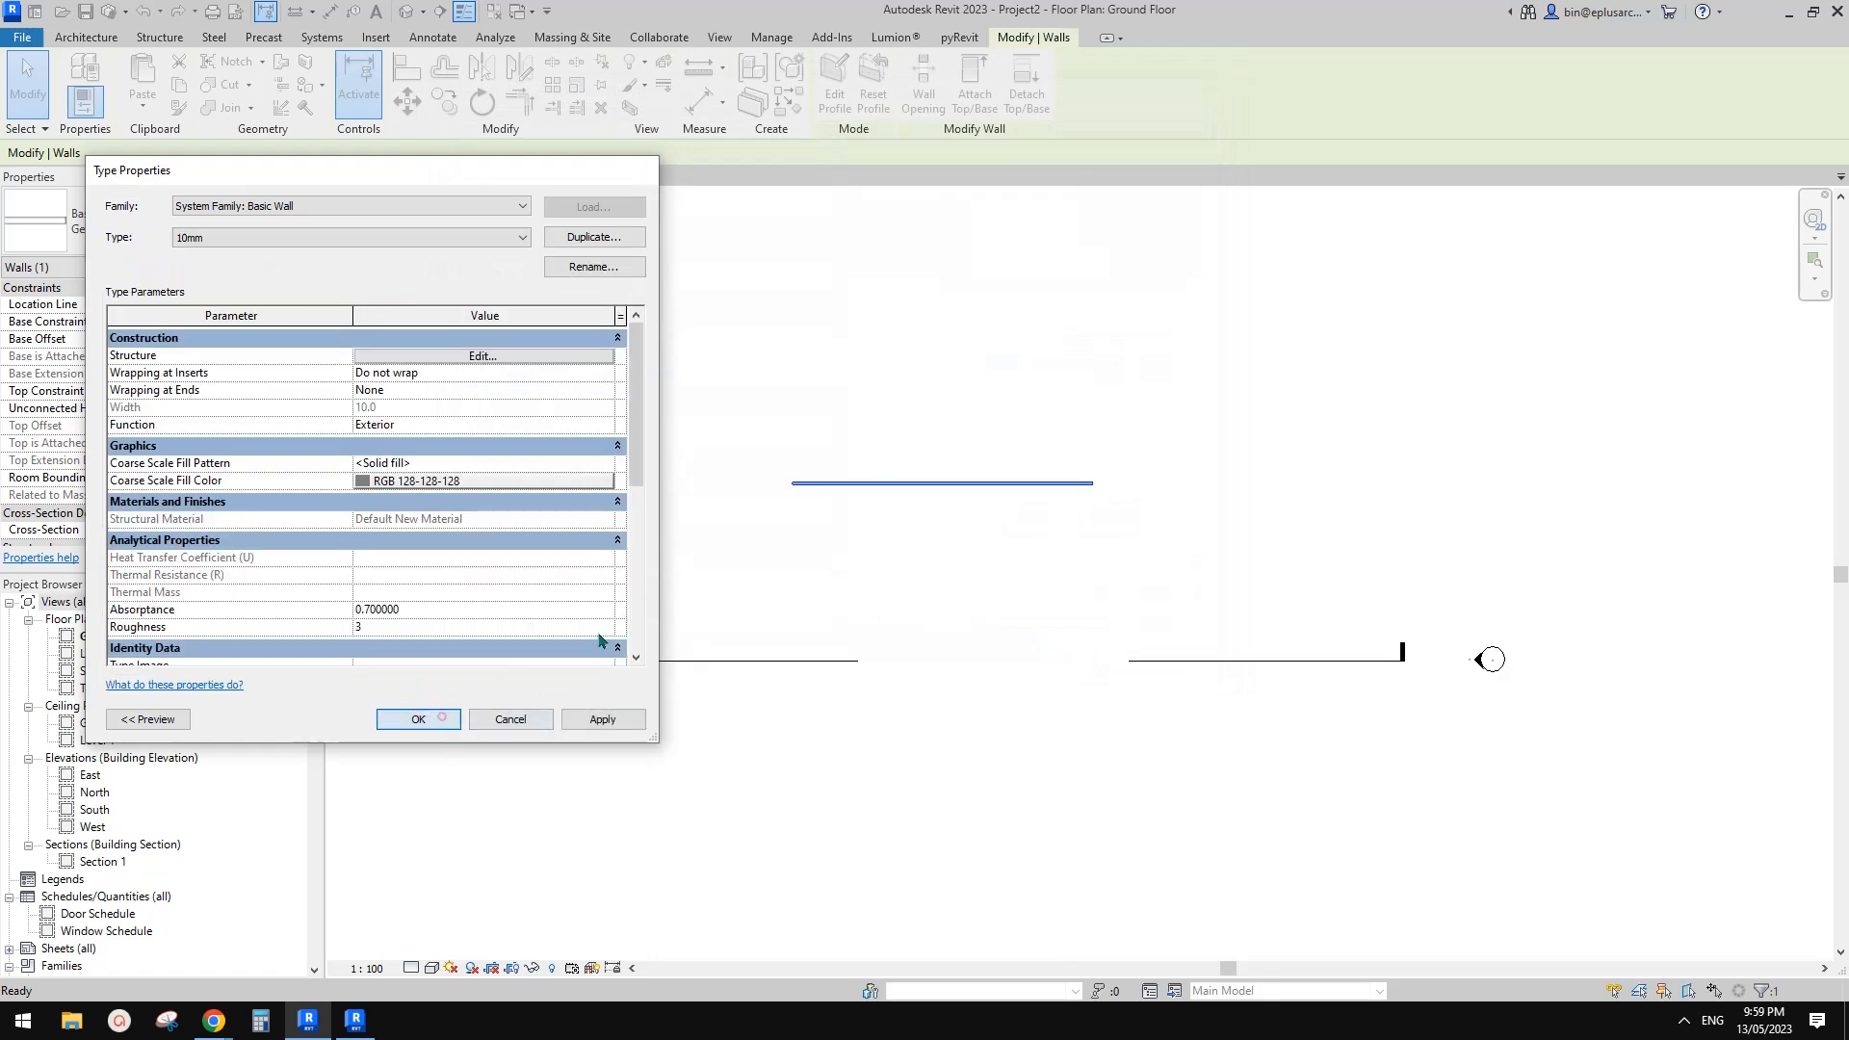
left_click(435, 718)
Open the default 3D view on the mesh wall and set the visual style to Realistic
left_click(406, 11)
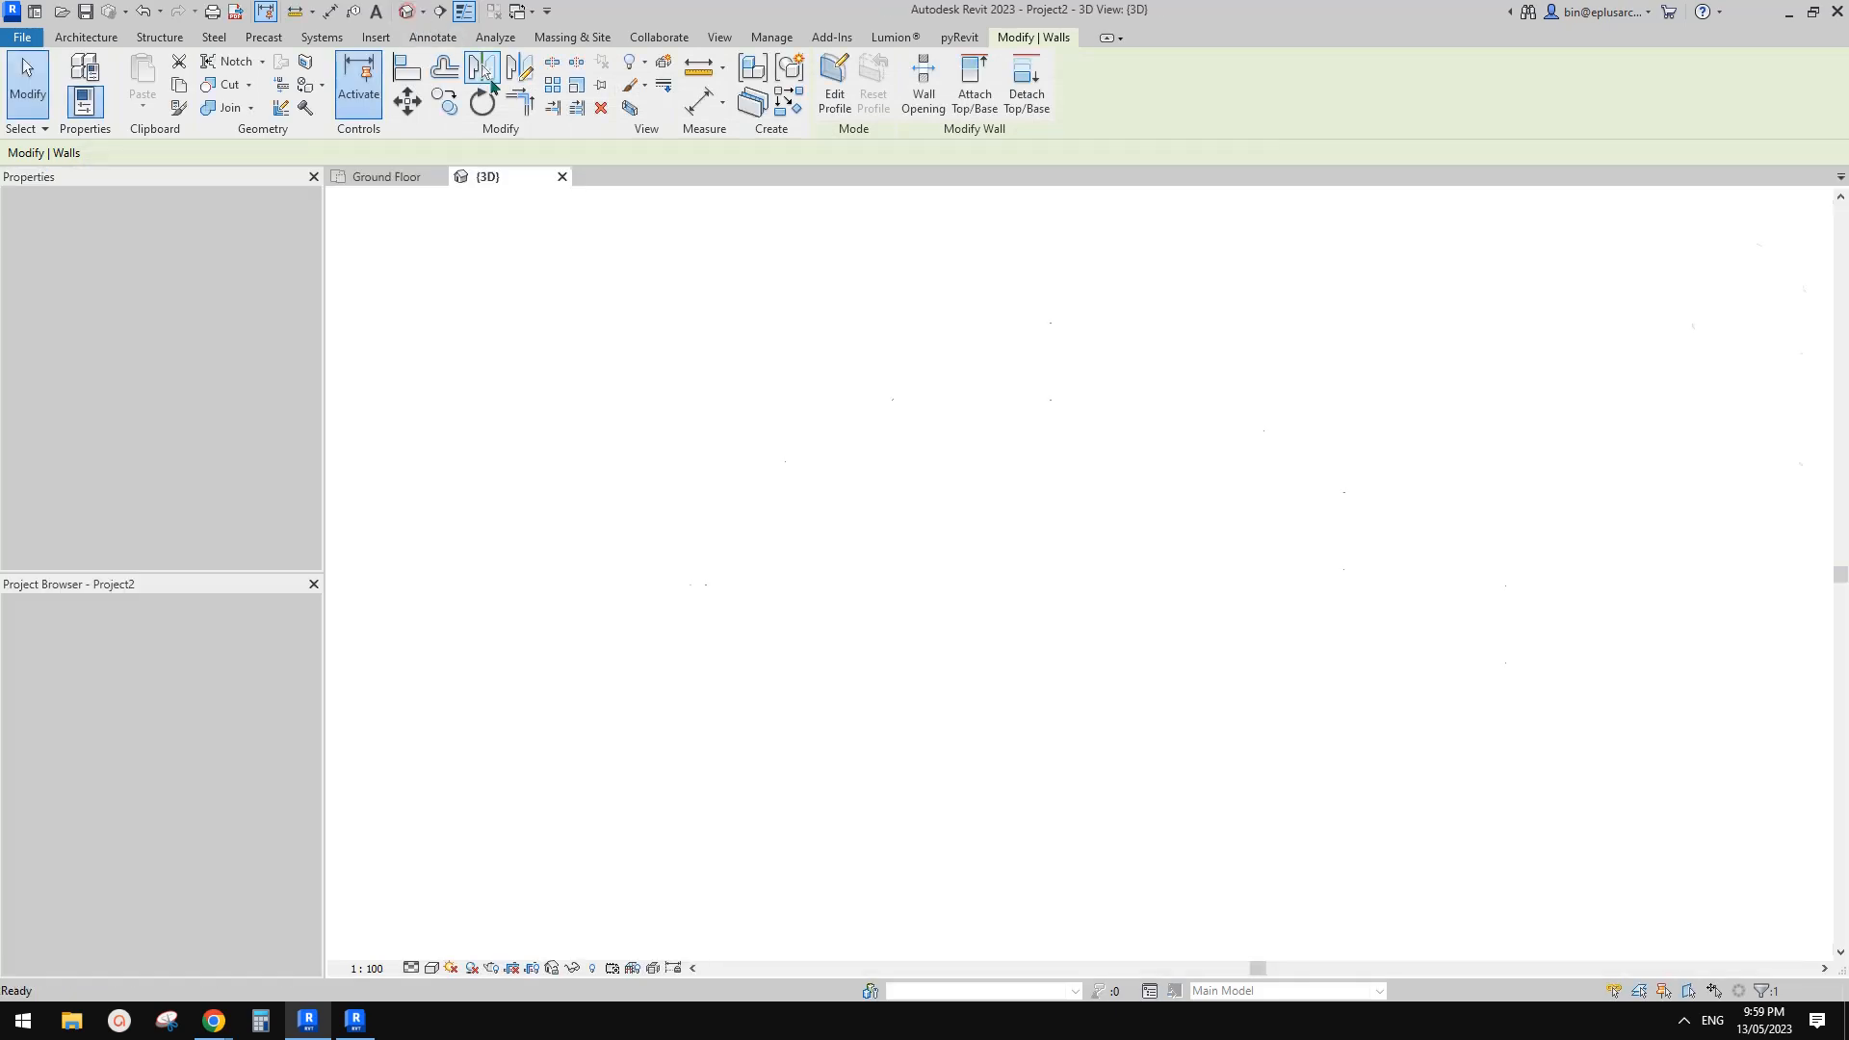
scroll(1185, 462, "up", 3)
left_click(1185, 463)
scroll(1231, 523, "up", 2)
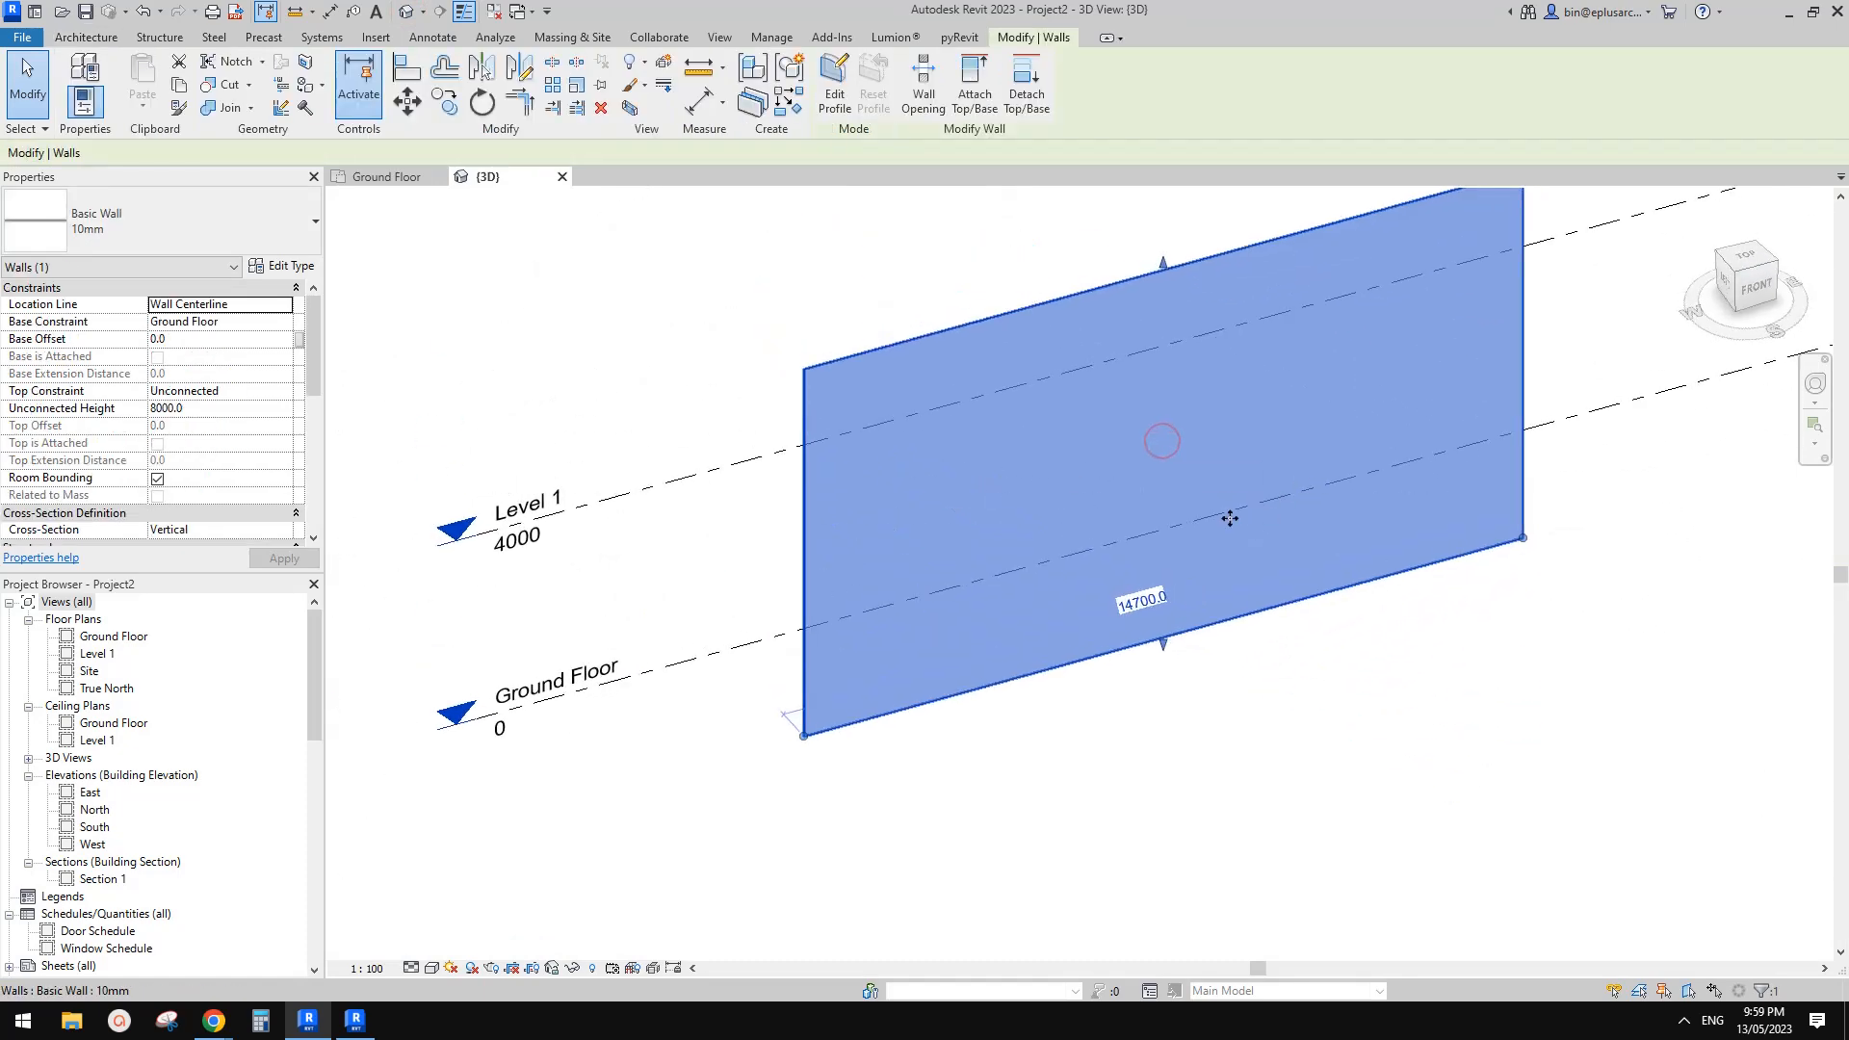
middle_click_drag(1235, 527, 1112, 611, "shift")
middle_click_drag(1213, 534, 1200, 562)
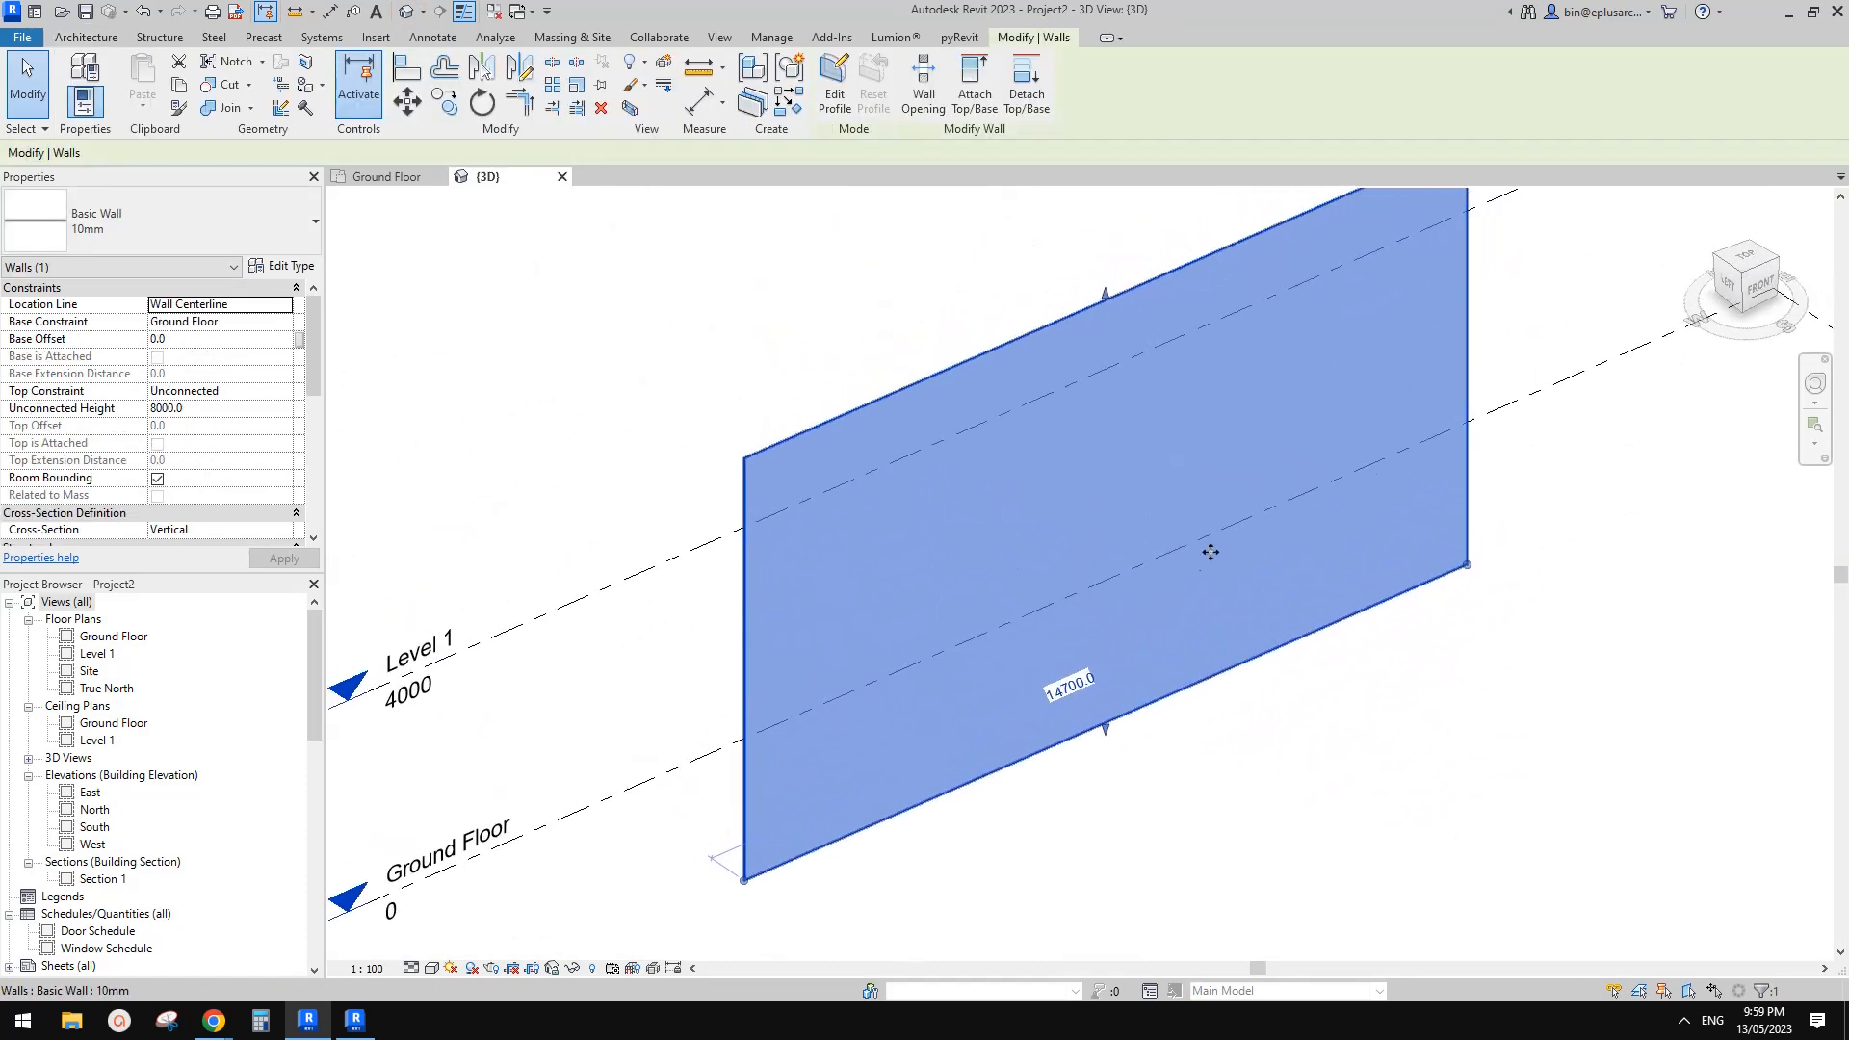
key("Escape")
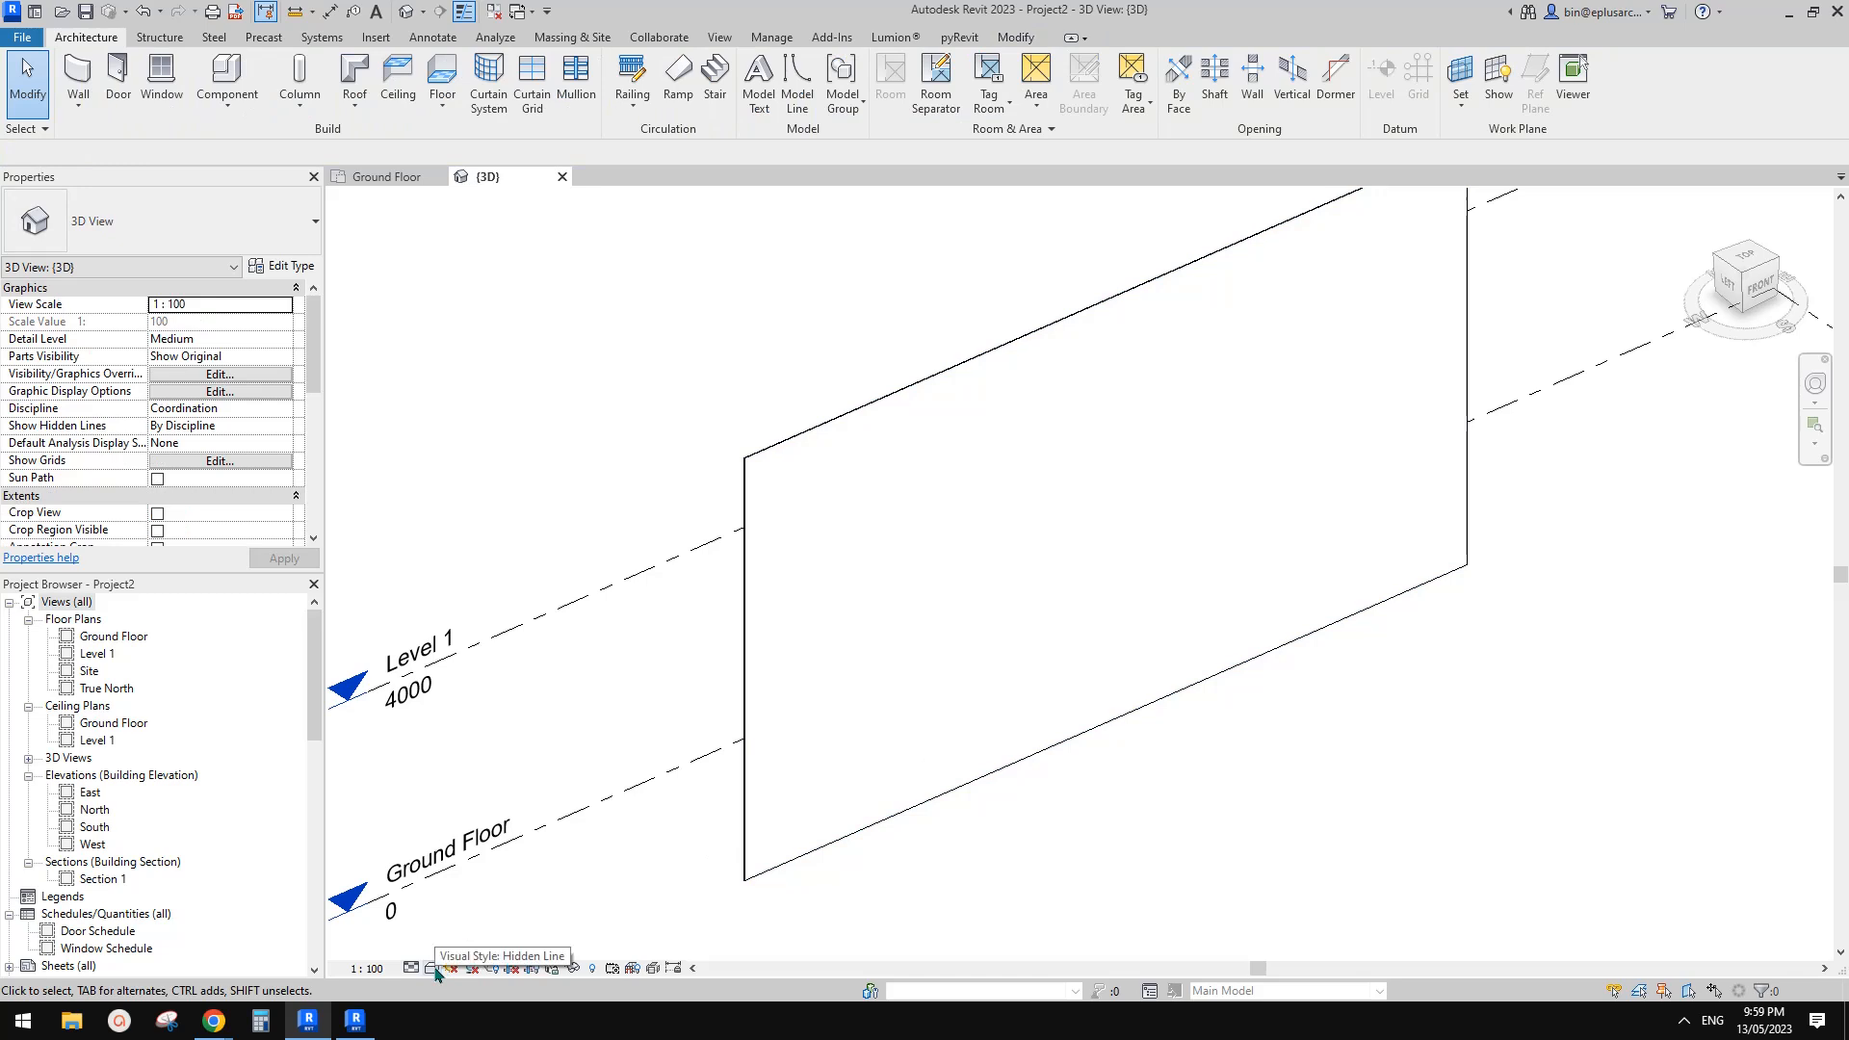
left_click(435, 970)
left_click(463, 944)
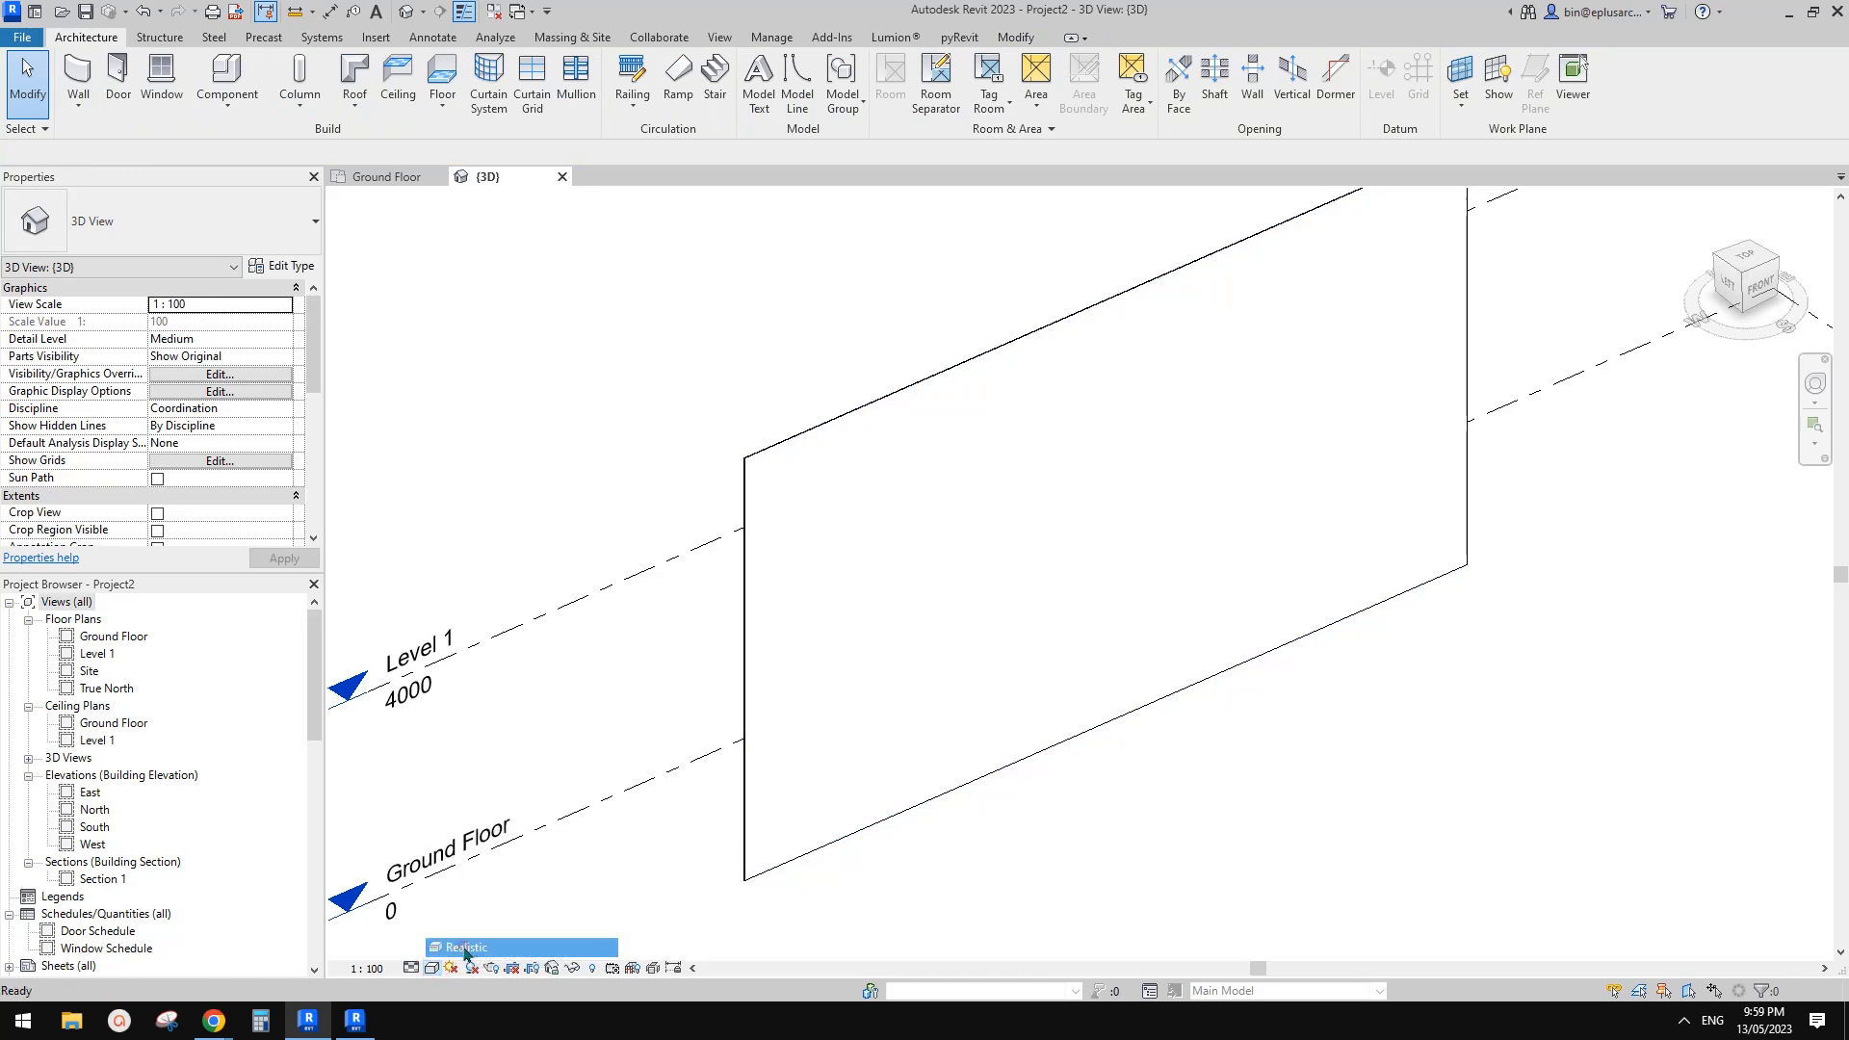
Set the mesh wall's length to 1000 mm in the 3D view
scroll(892, 867, "up", 5)
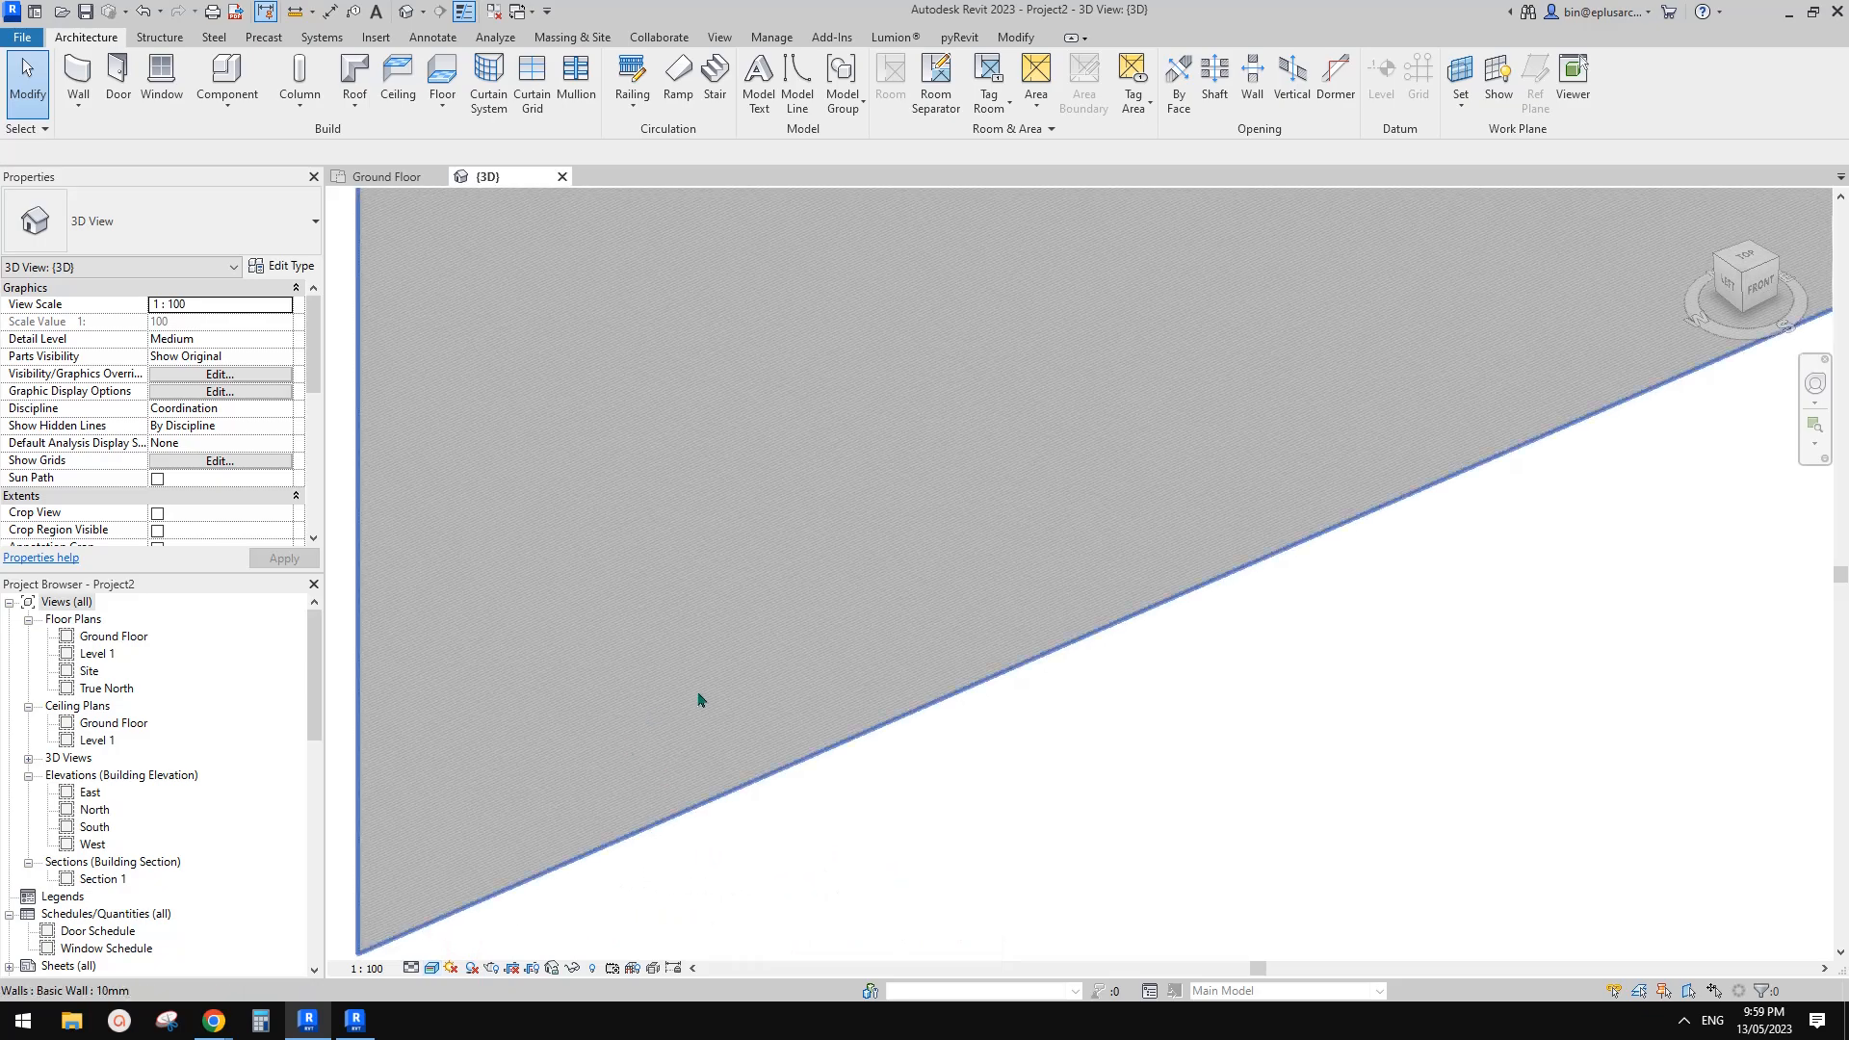
middle_click_drag(657, 690, 986, 738)
scroll(796, 790, "down", 5)
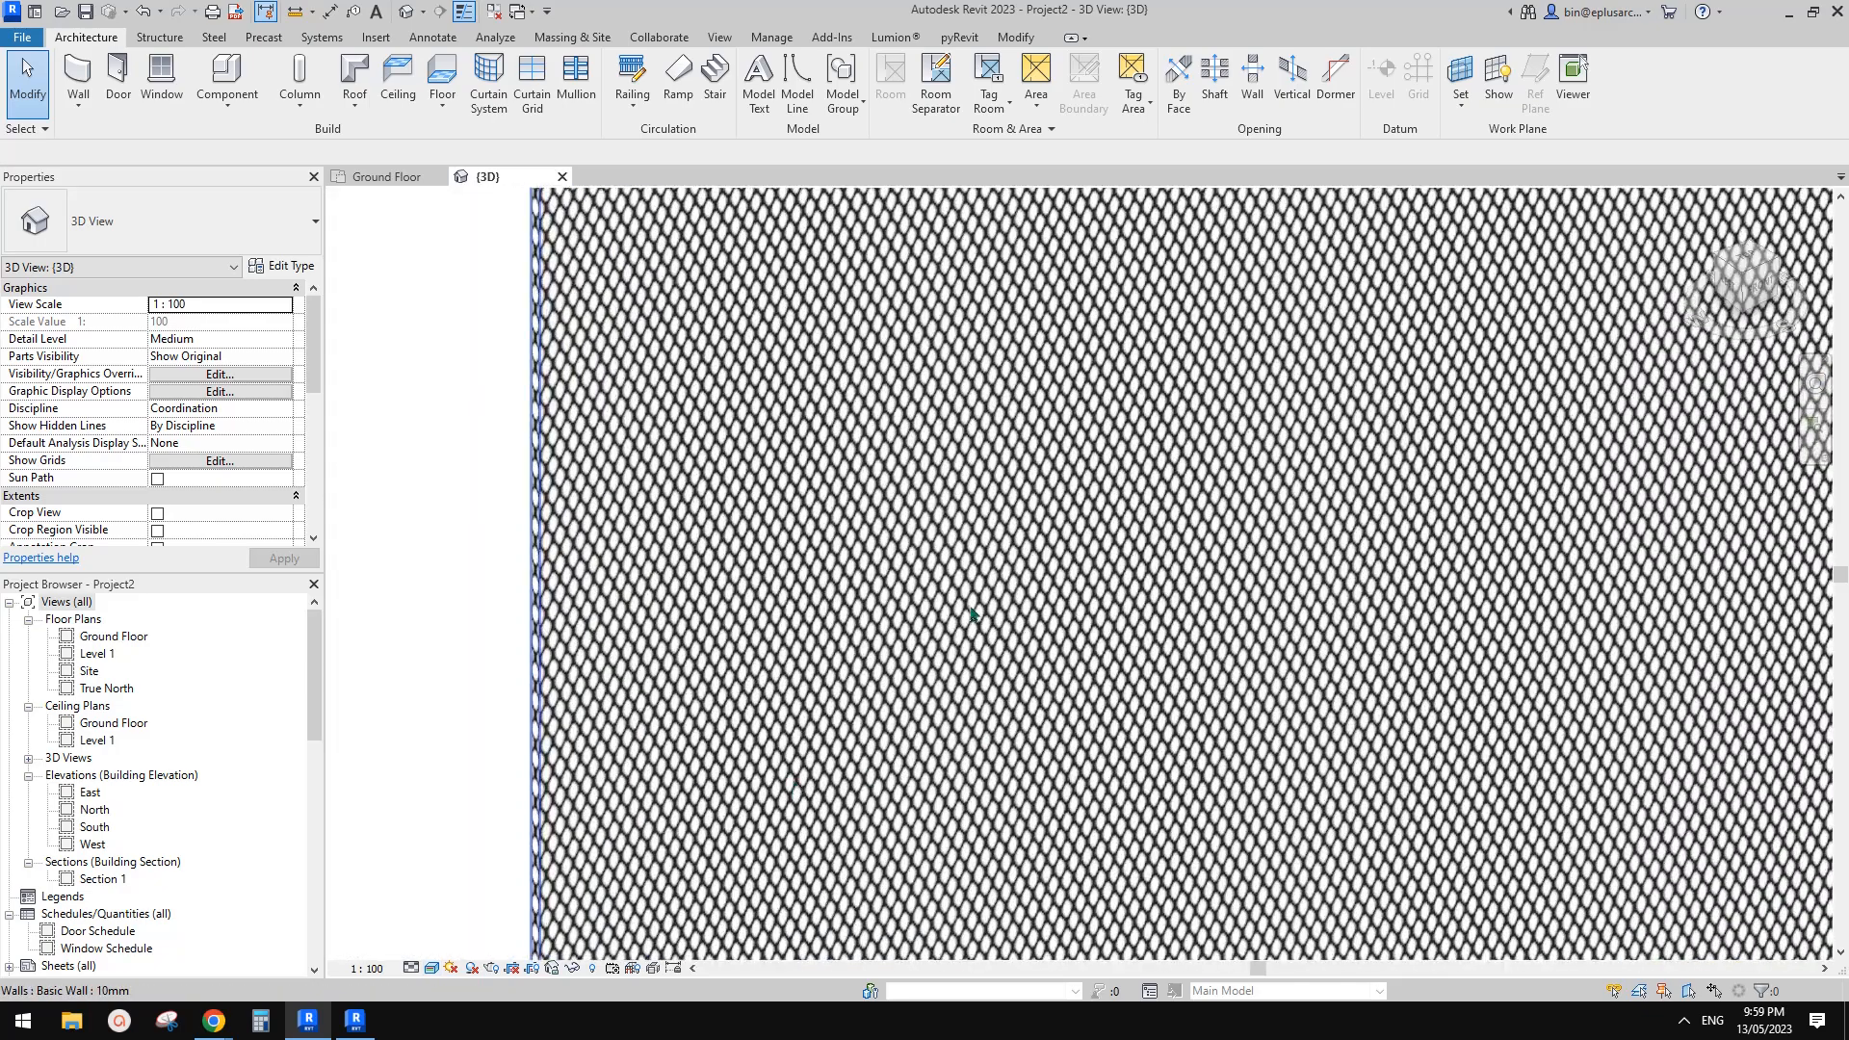
scroll(1067, 650, "down", 3)
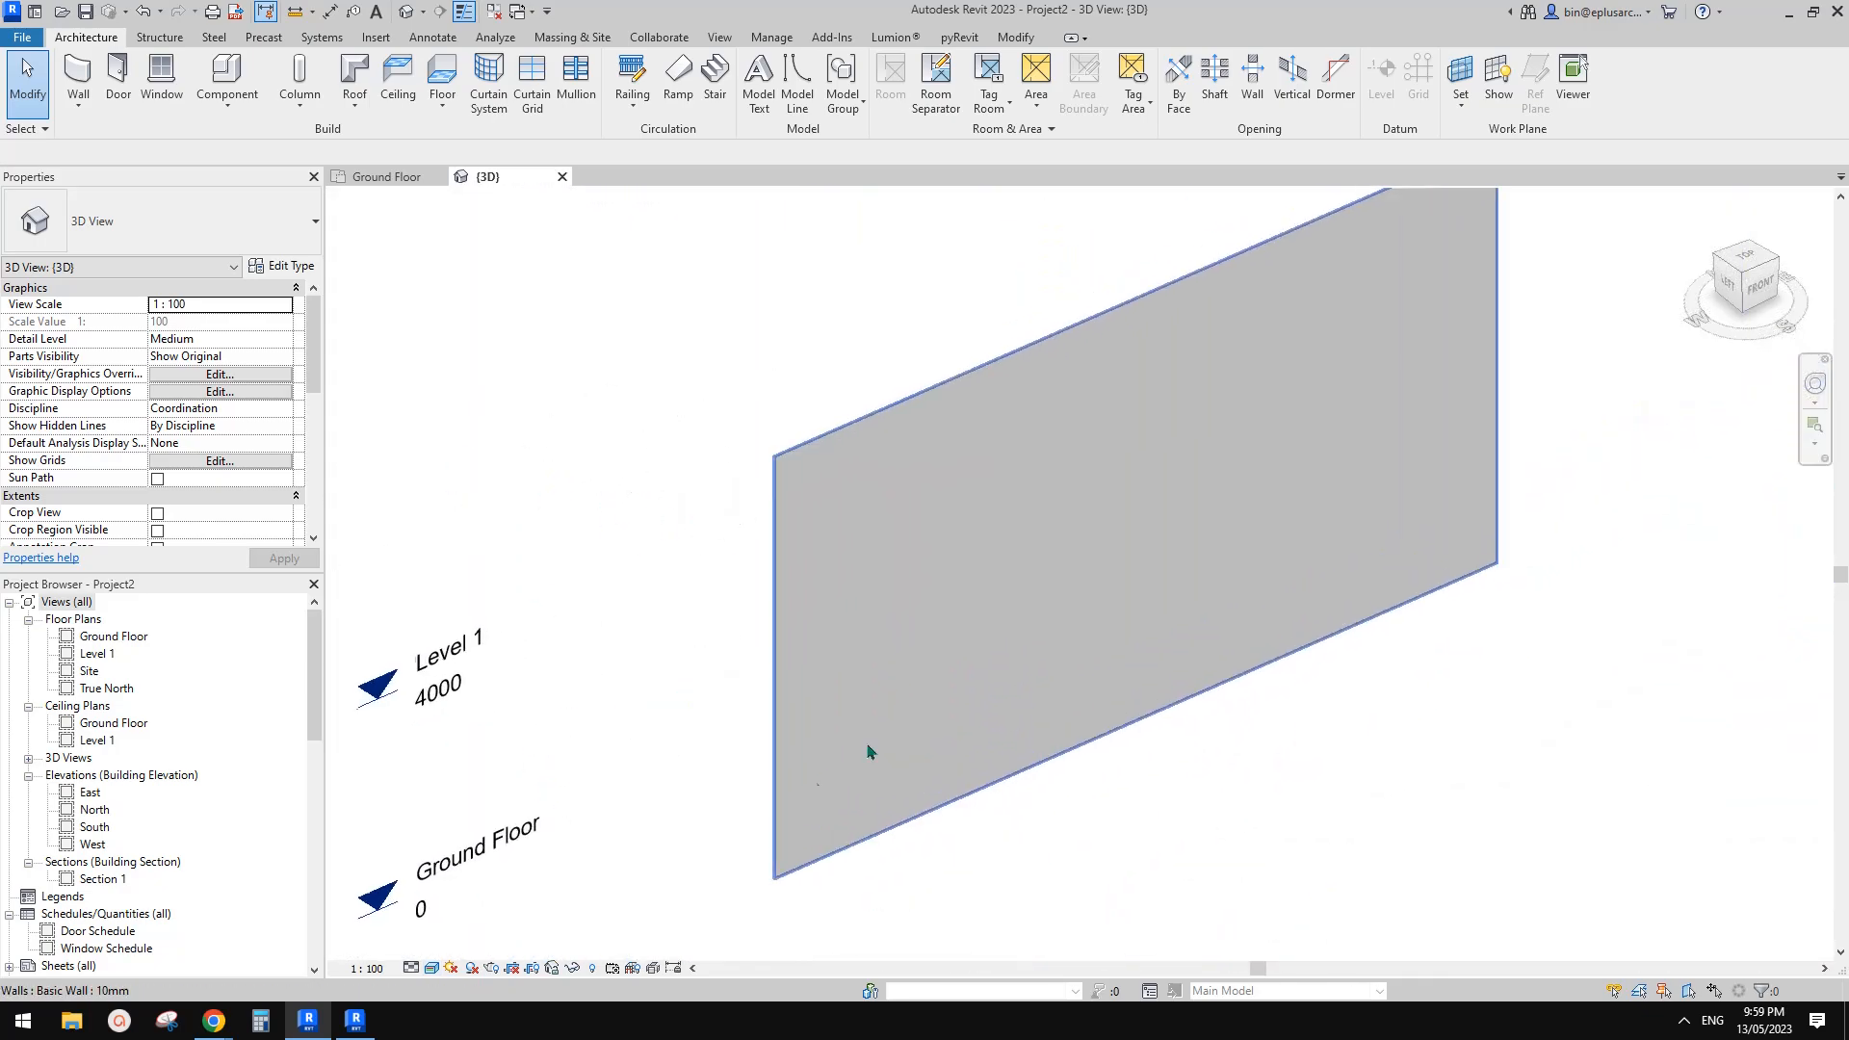
left_click(1115, 607)
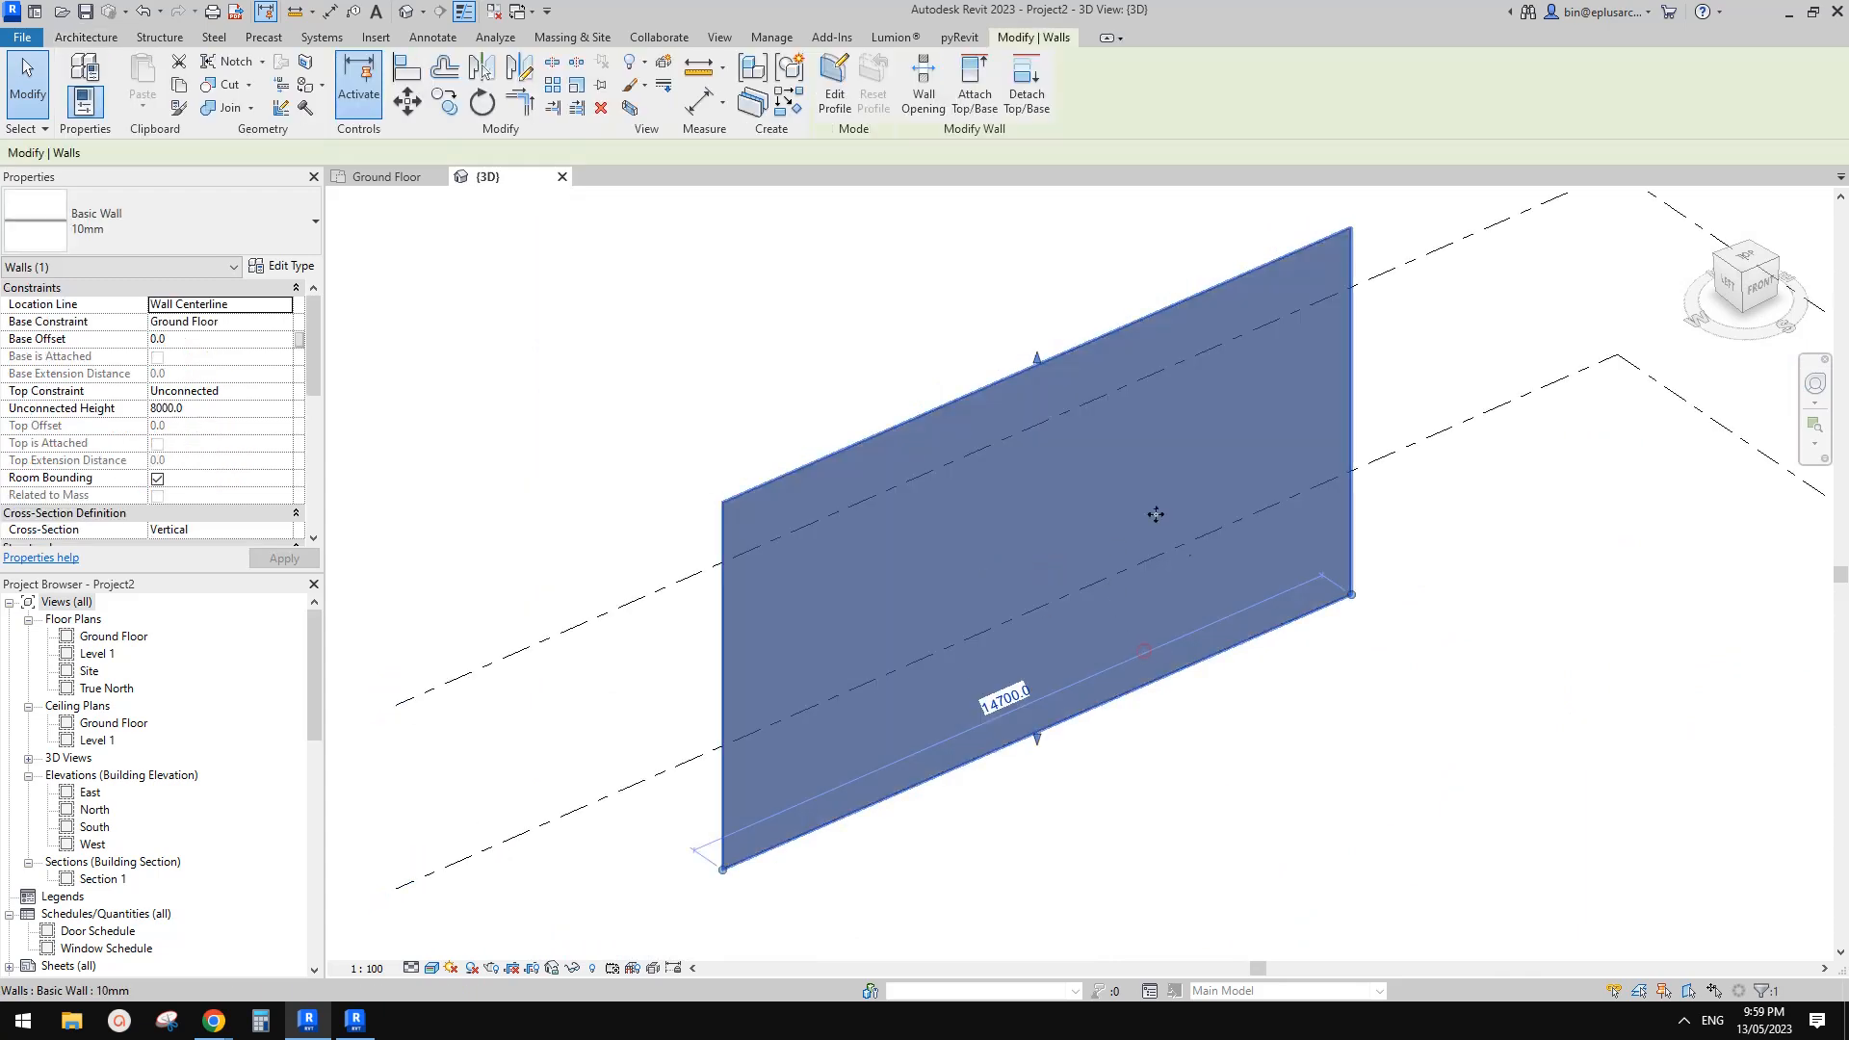
middle_click_drag(1102, 680, 1137, 596)
left_click(1051, 615)
type("1000")
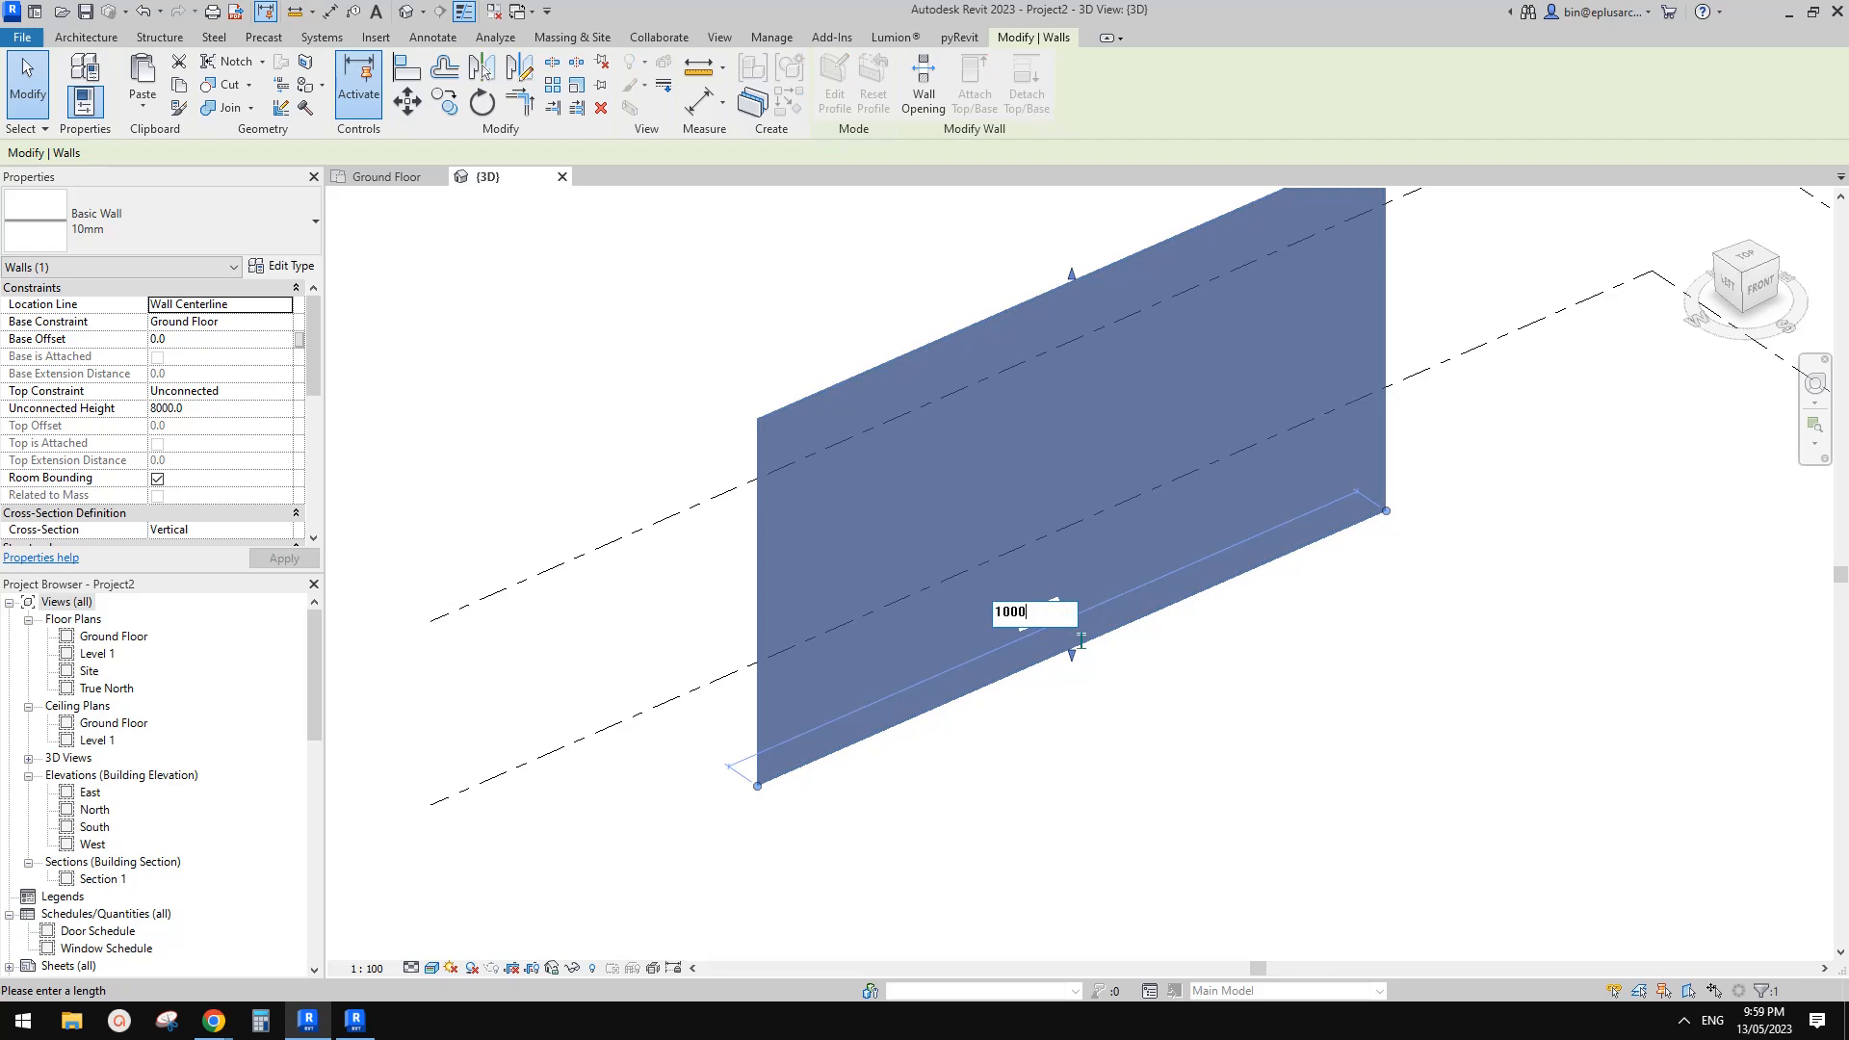
key("Return")
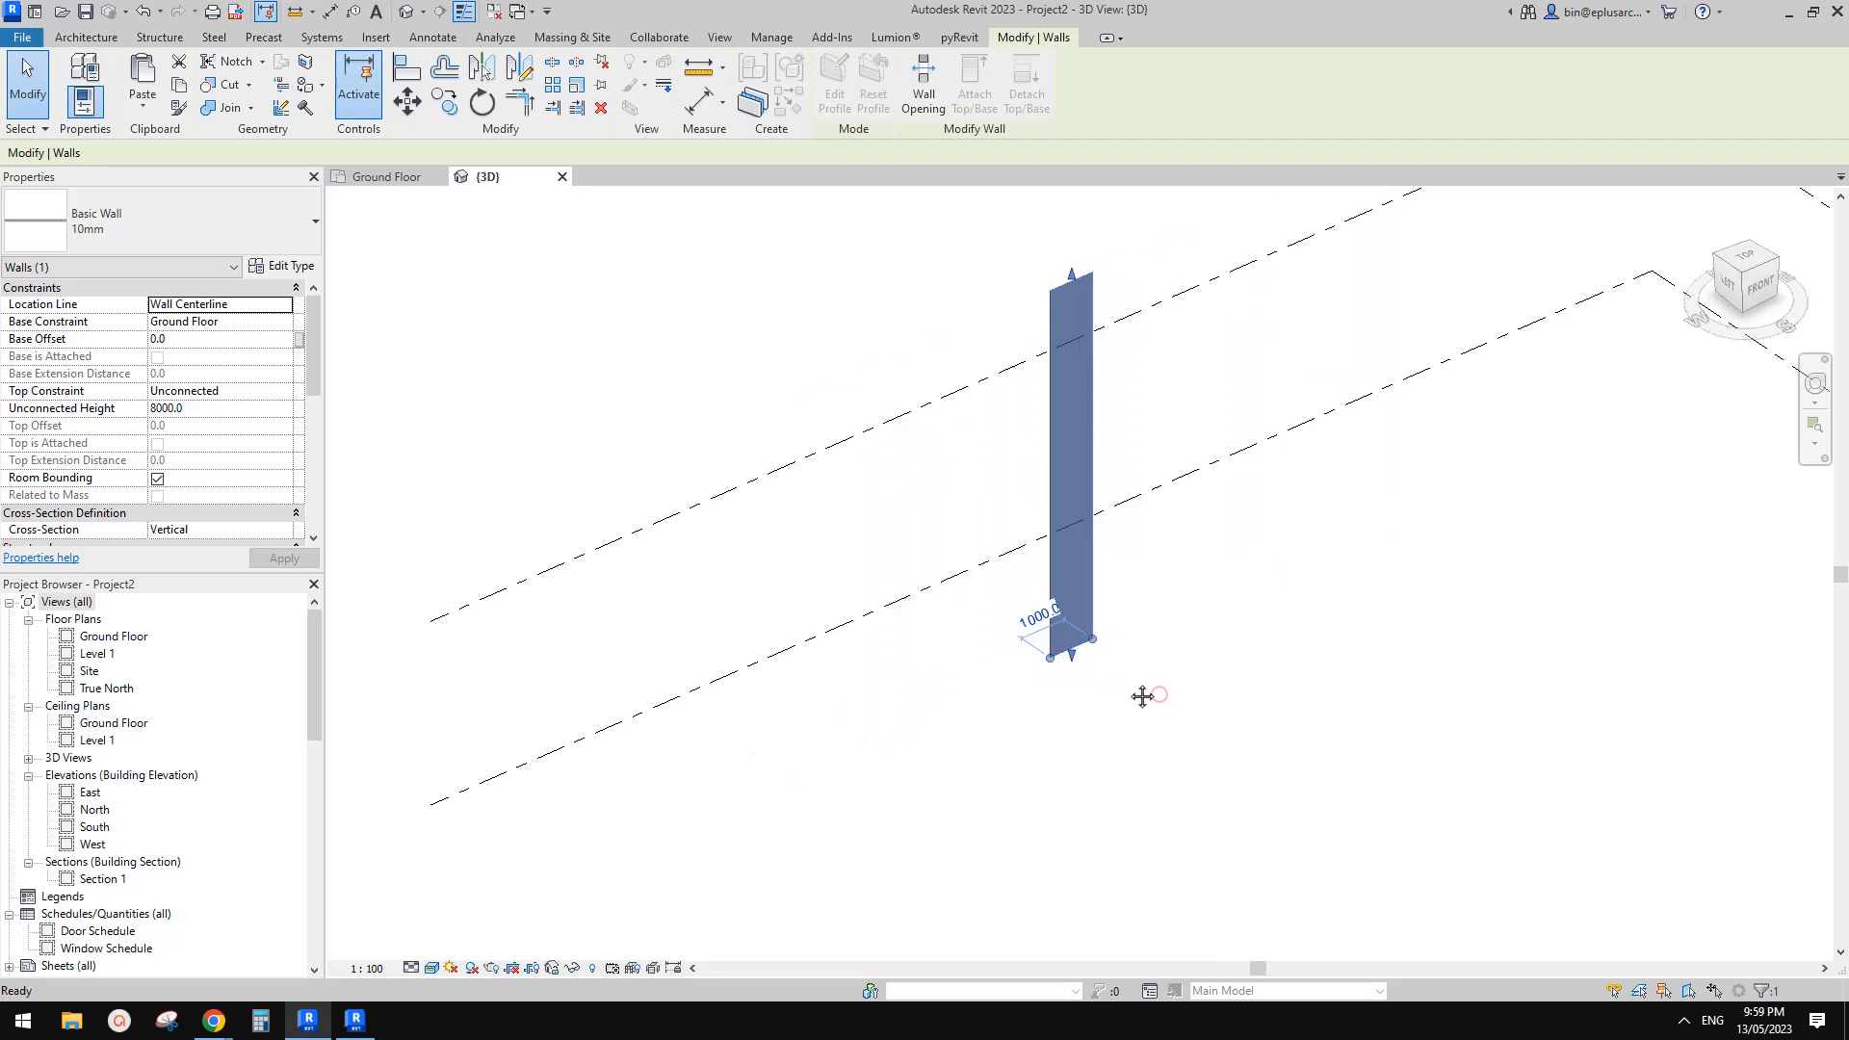
Set the wall's Unconnected Height to 1000 mm
scroll(1204, 620, "up", 3)
left_click(233, 410)
type("100")
key("Return")
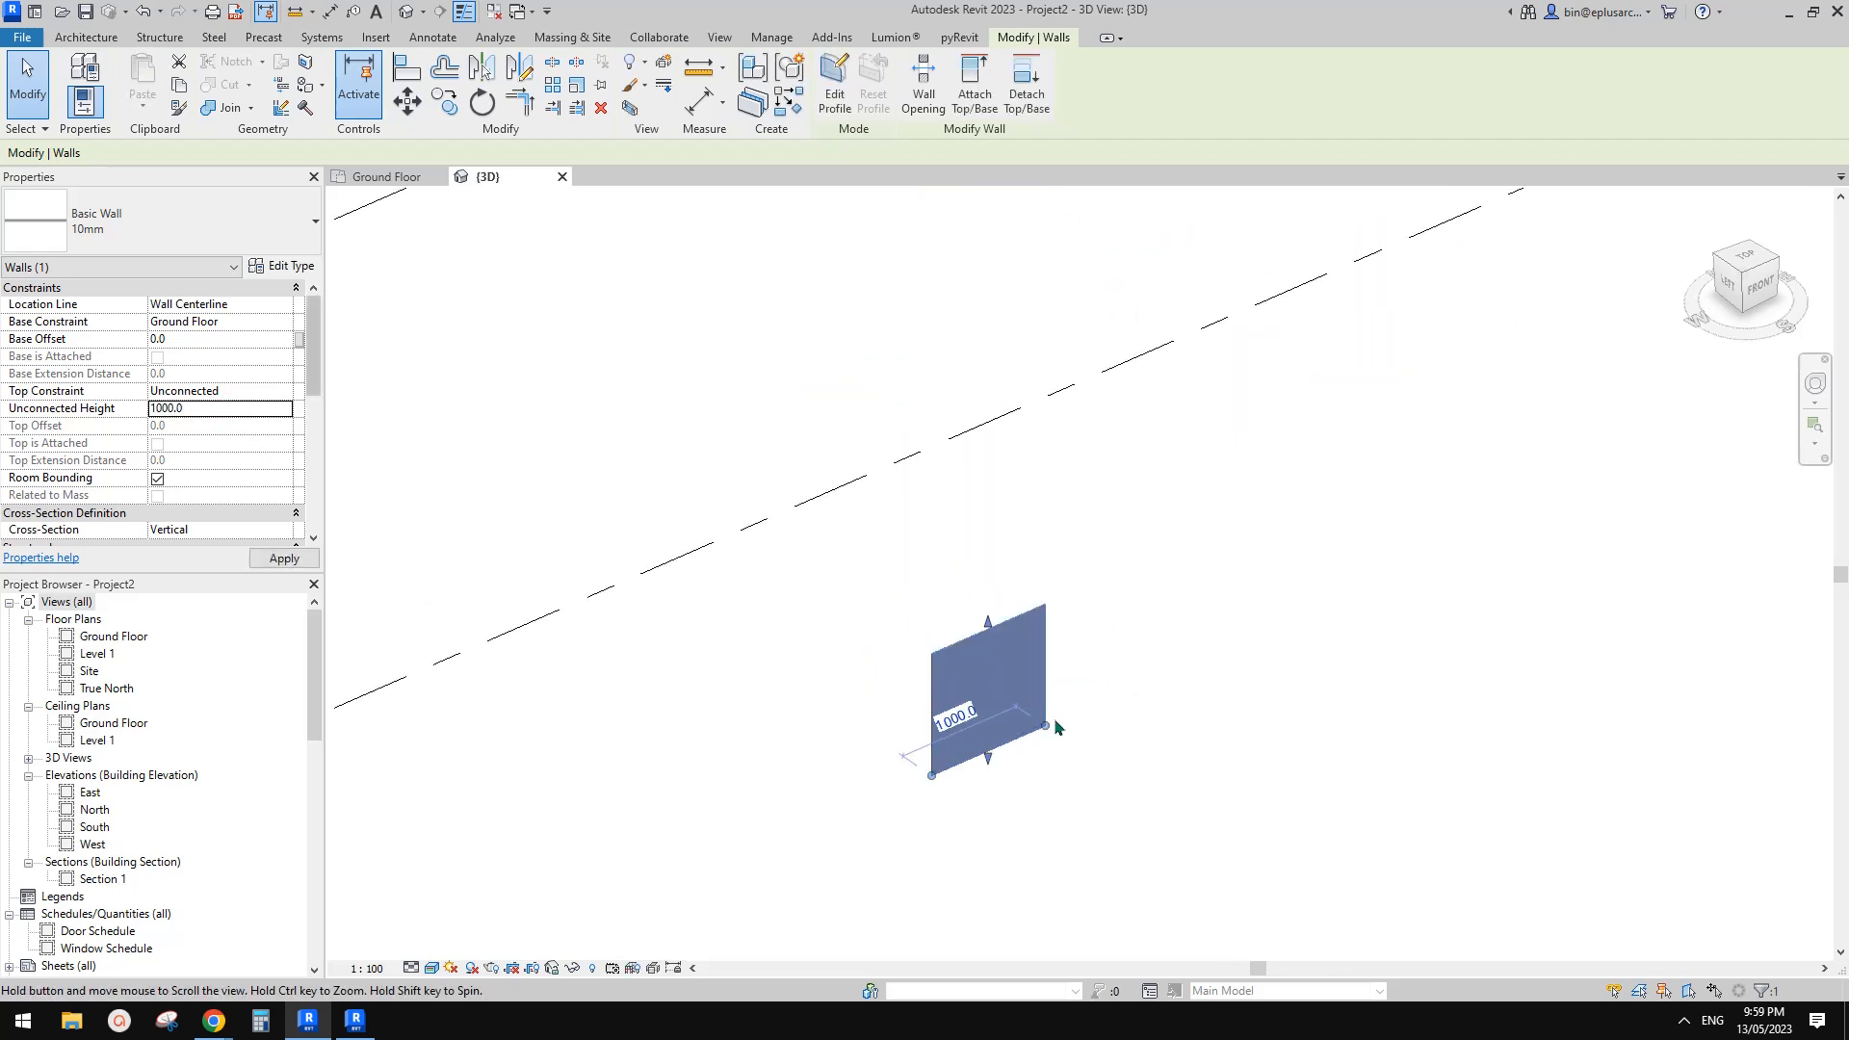
Examine the expanded mesh pattern on the wall up close and check the 3D view's Realistic visual style setting
key("Escape")
scroll(928, 753, "up", 5)
middle_click_drag(929, 753, 1074, 746)
scroll(686, 755, "up", 4)
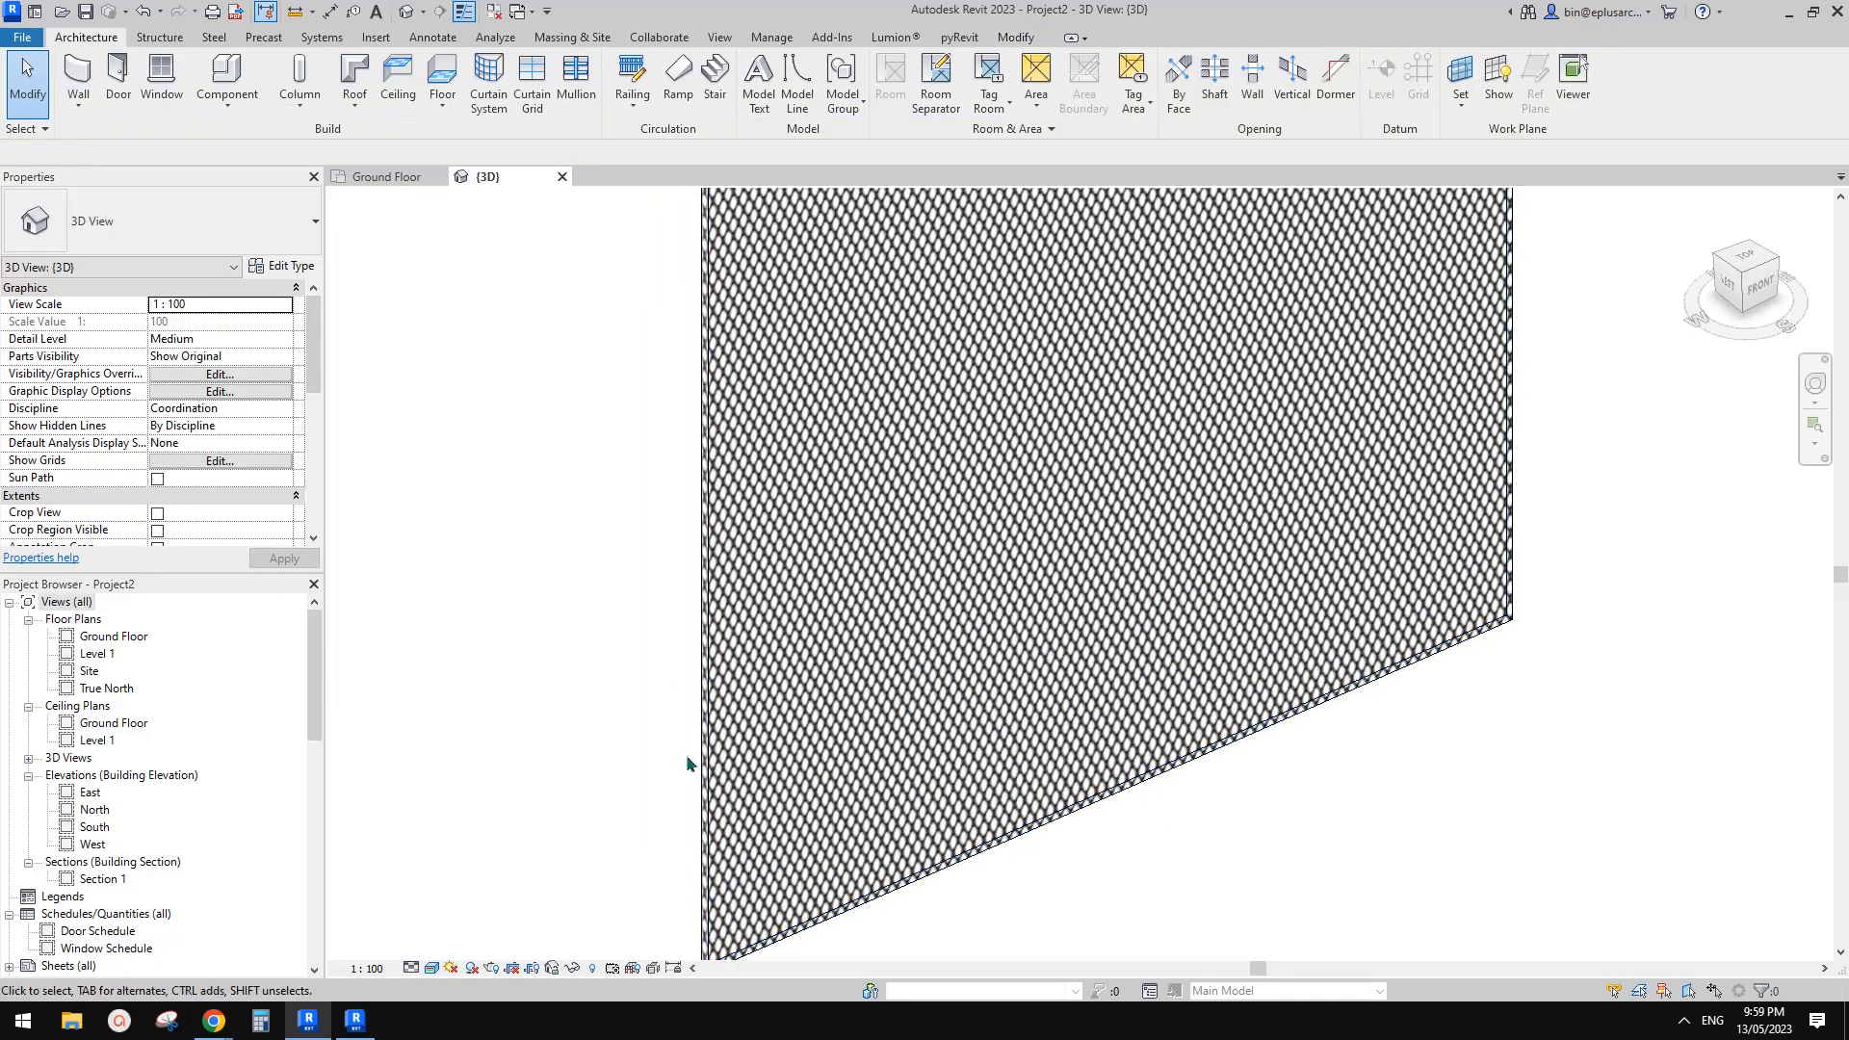
scroll(939, 635, "up", 2)
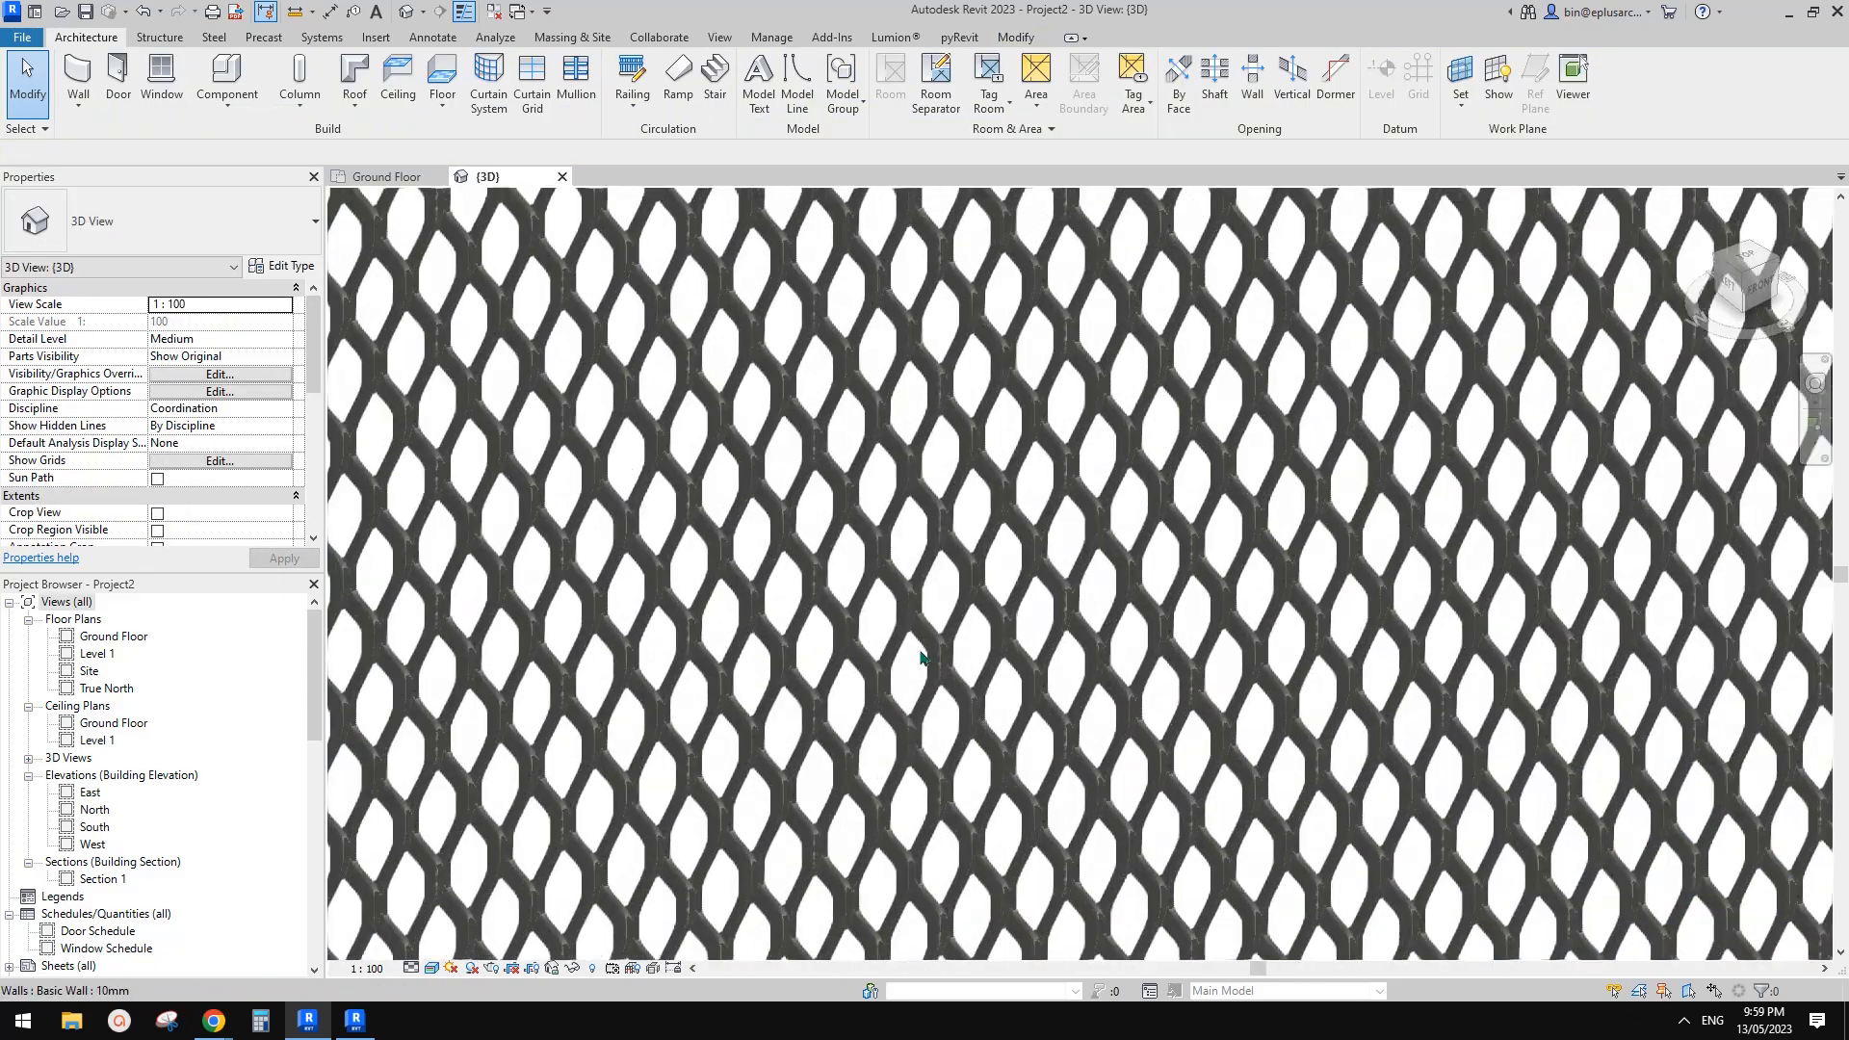
scroll(929, 643, "down", 8)
scroll(930, 644, "up", 2)
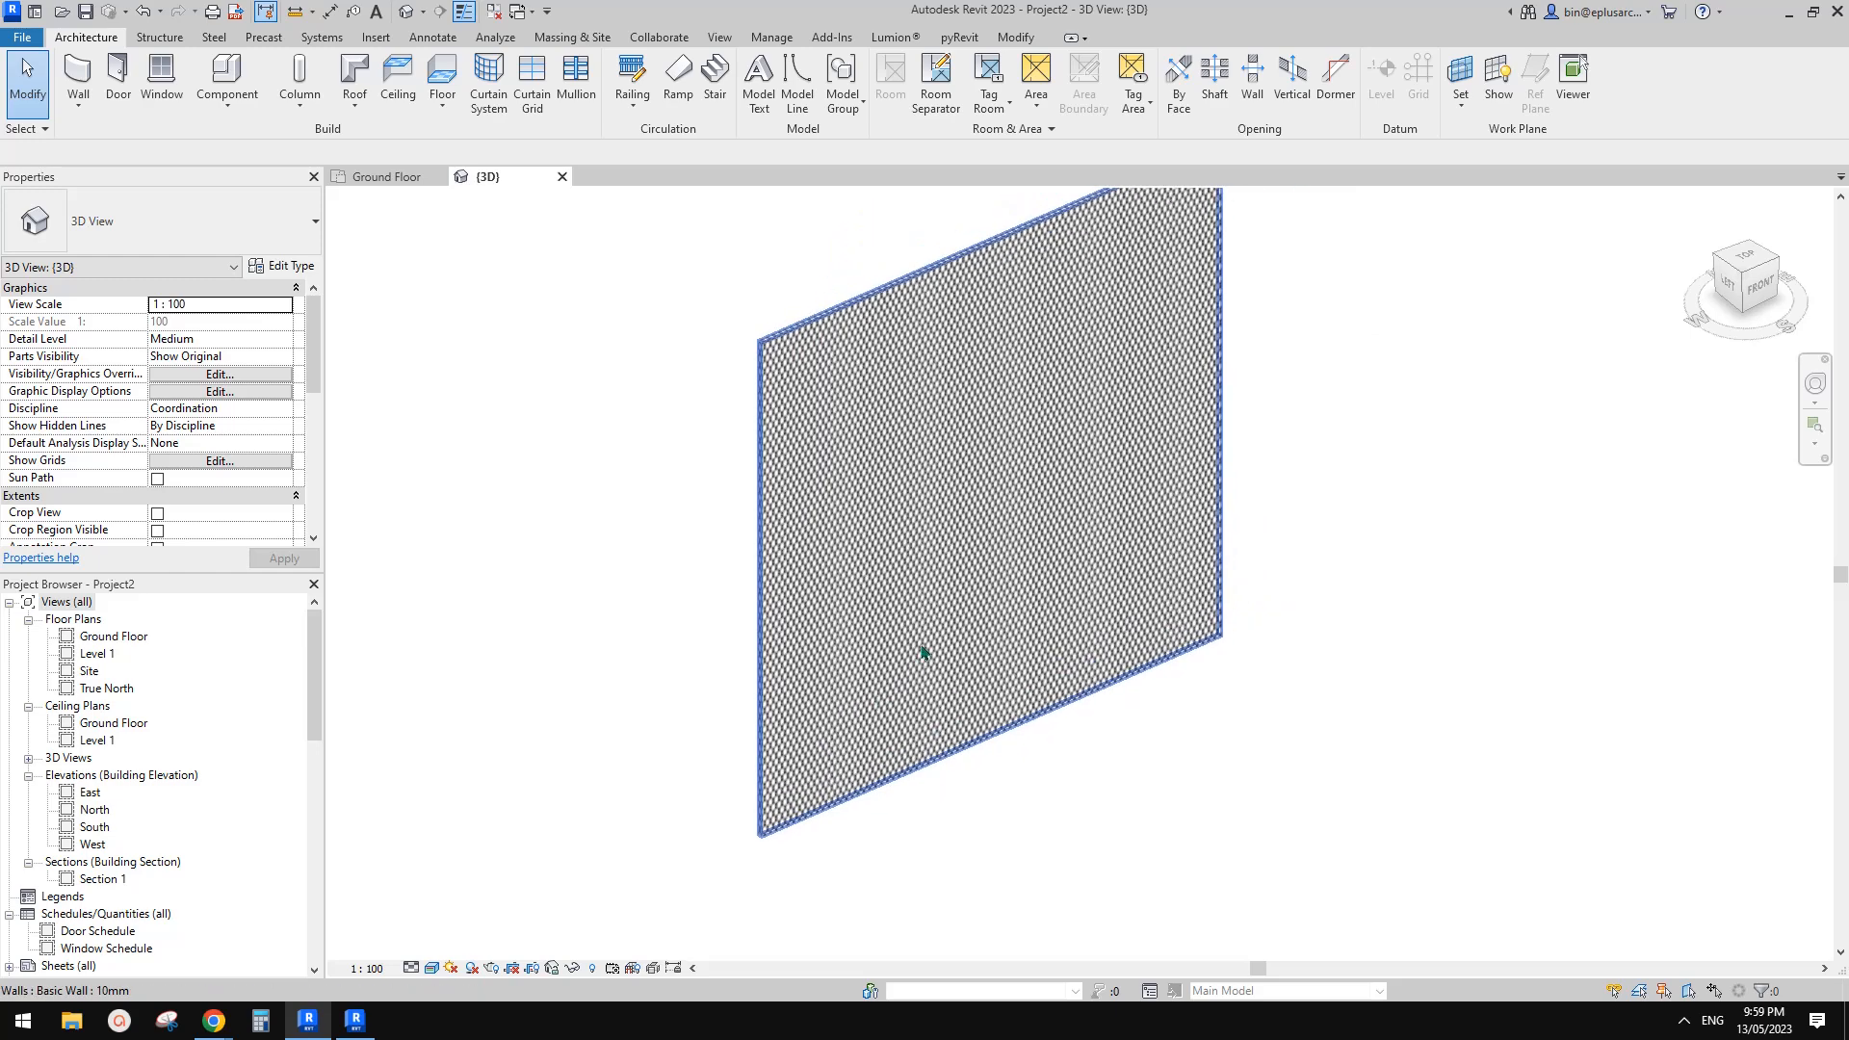
left_click(433, 968)
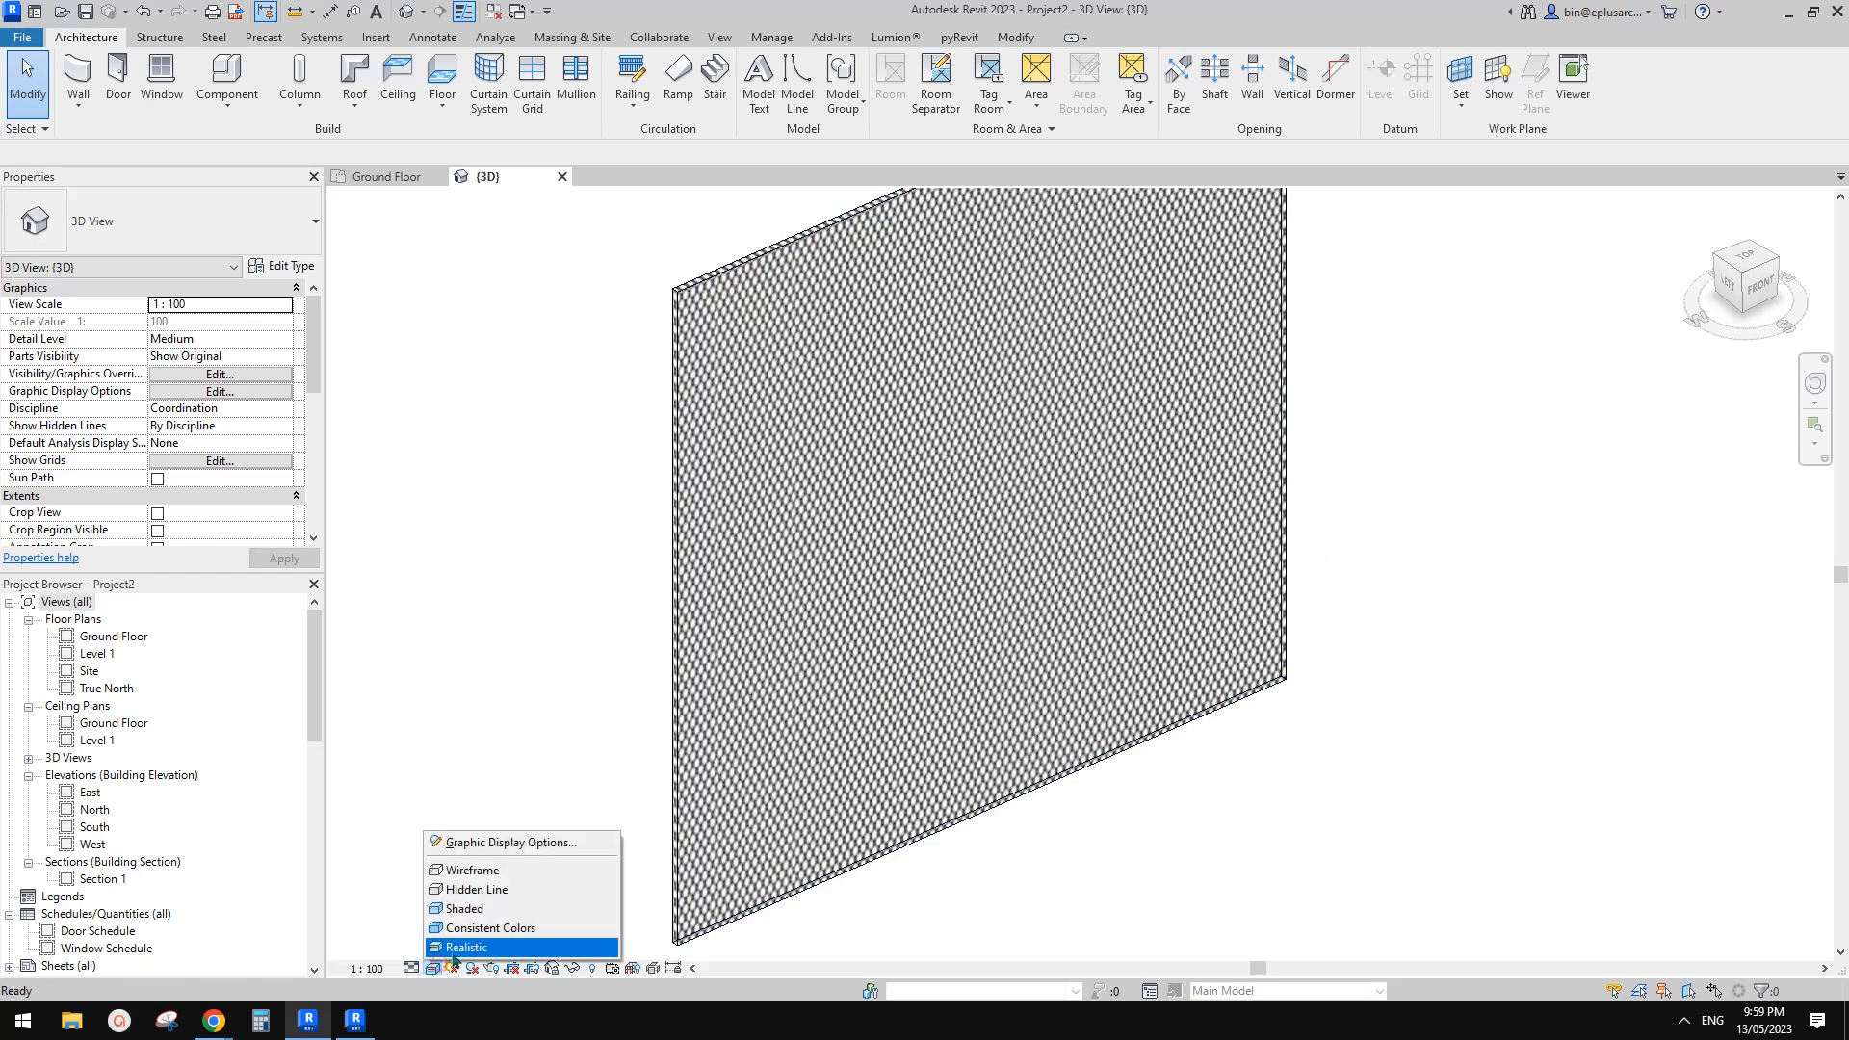
left_click(478, 949)
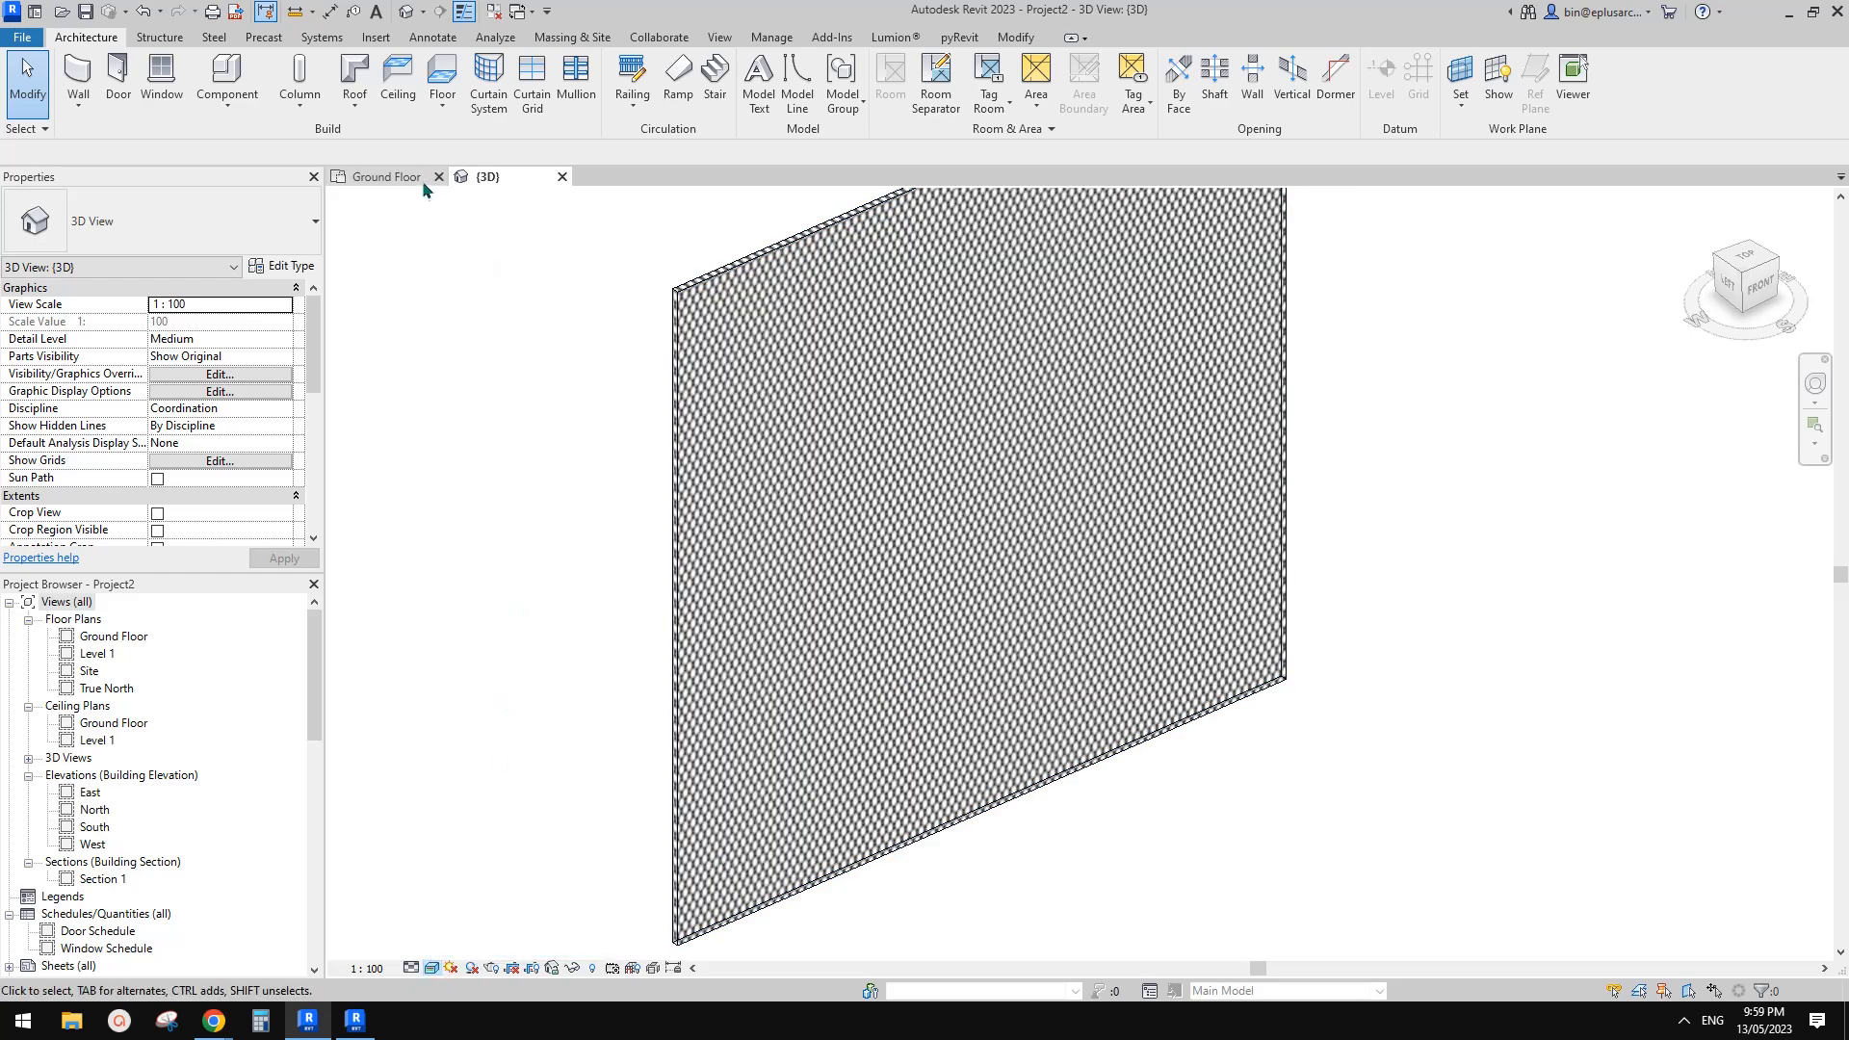
middle_click_drag(870, 661, 857, 664)
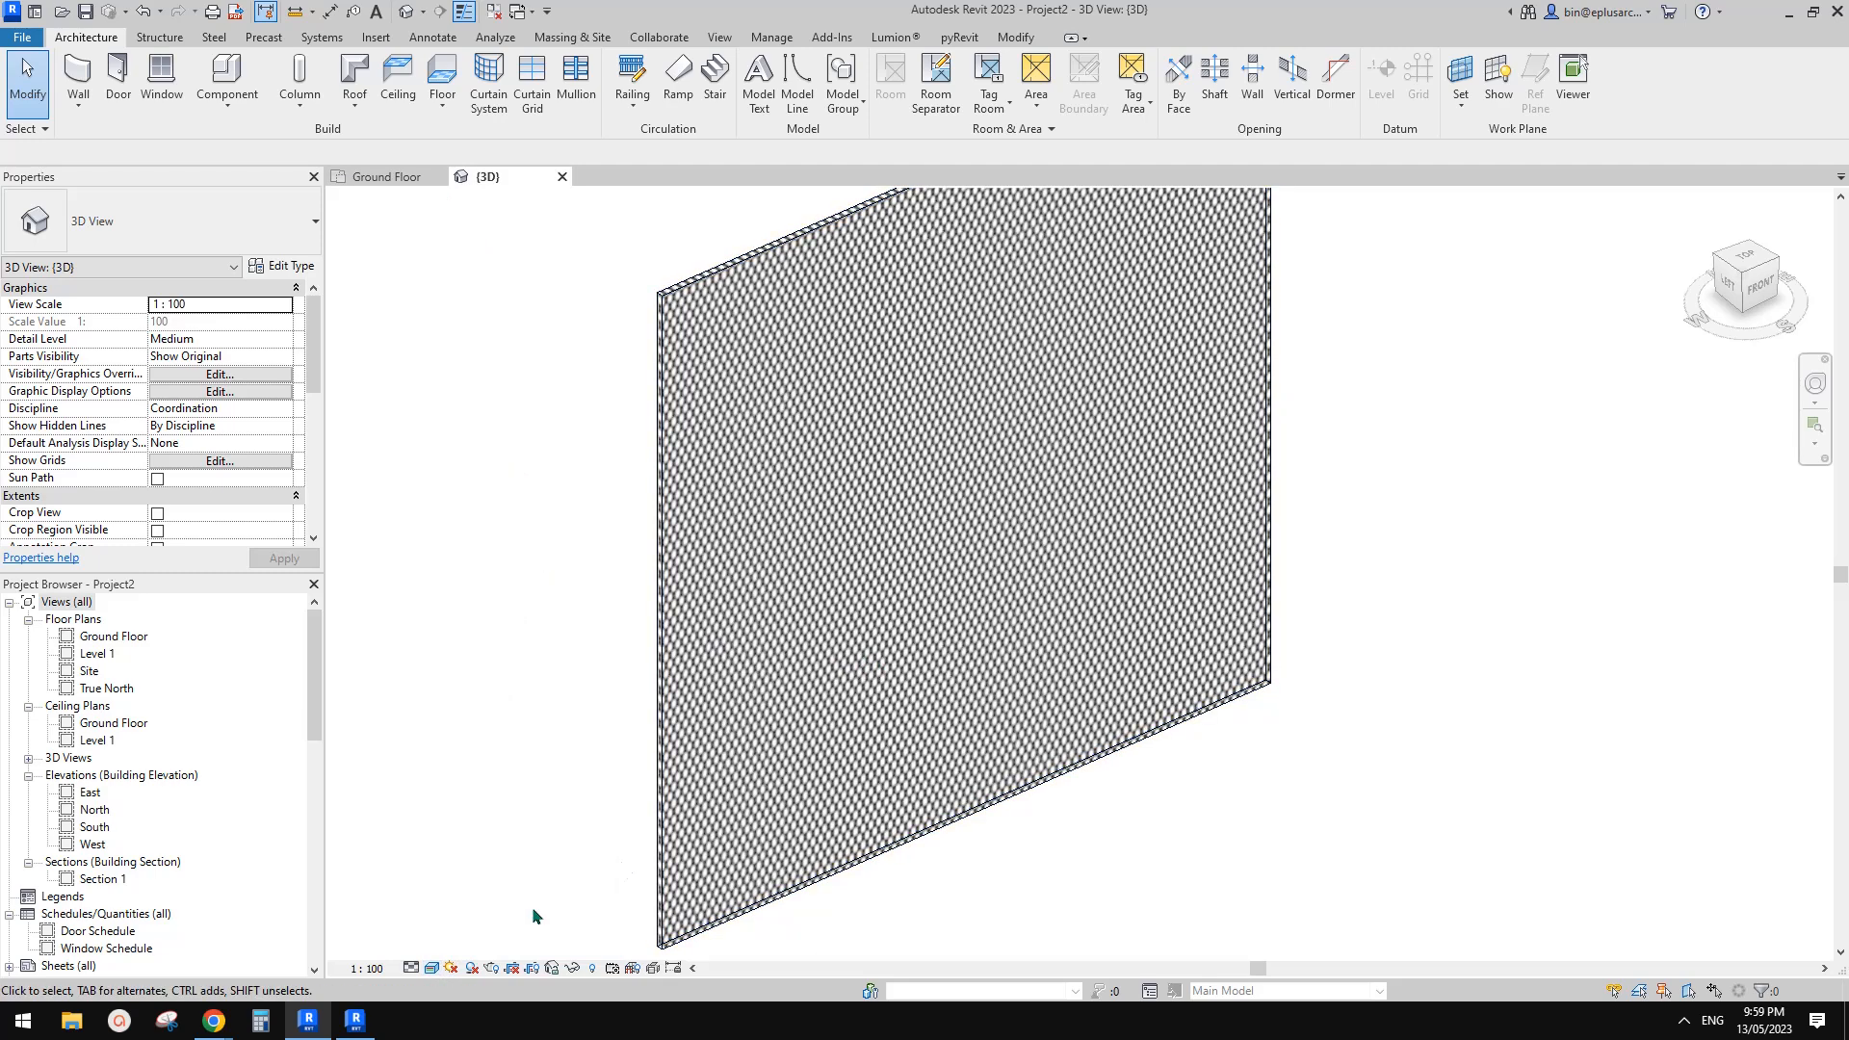
left_click(431, 968)
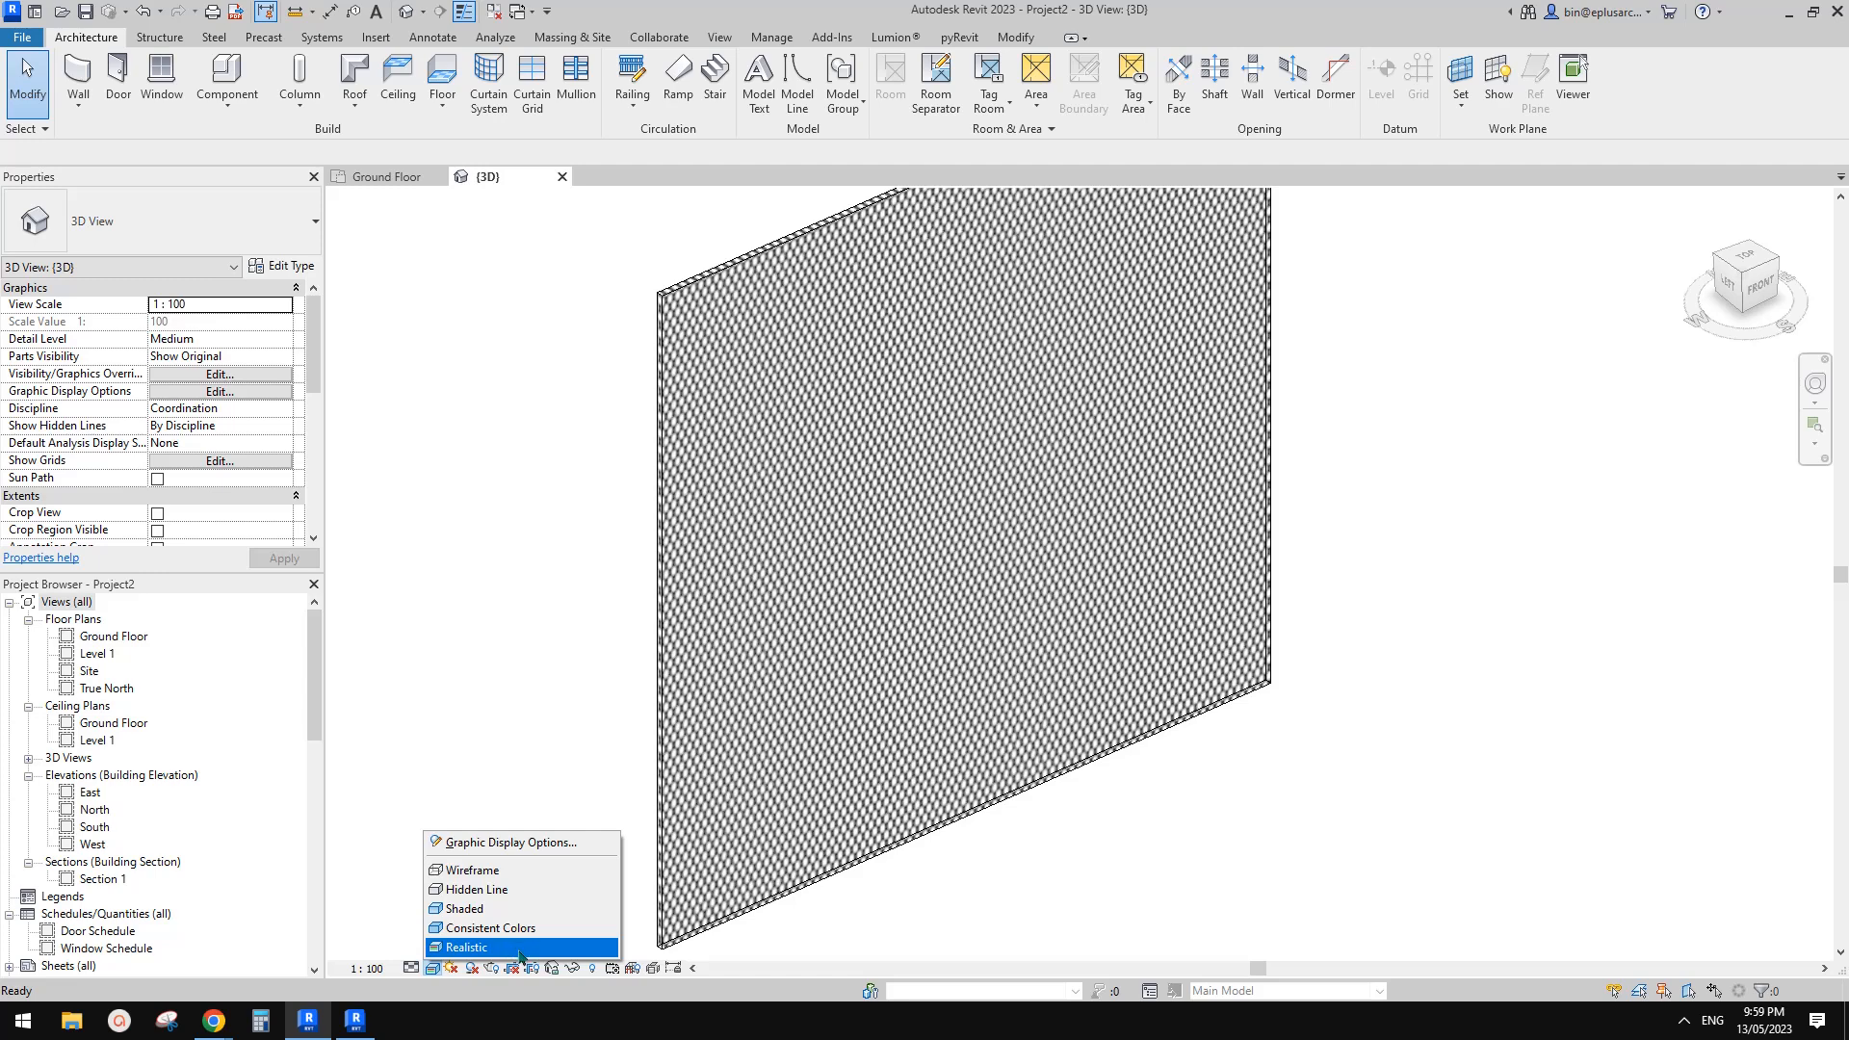
left_click(1027, 857)
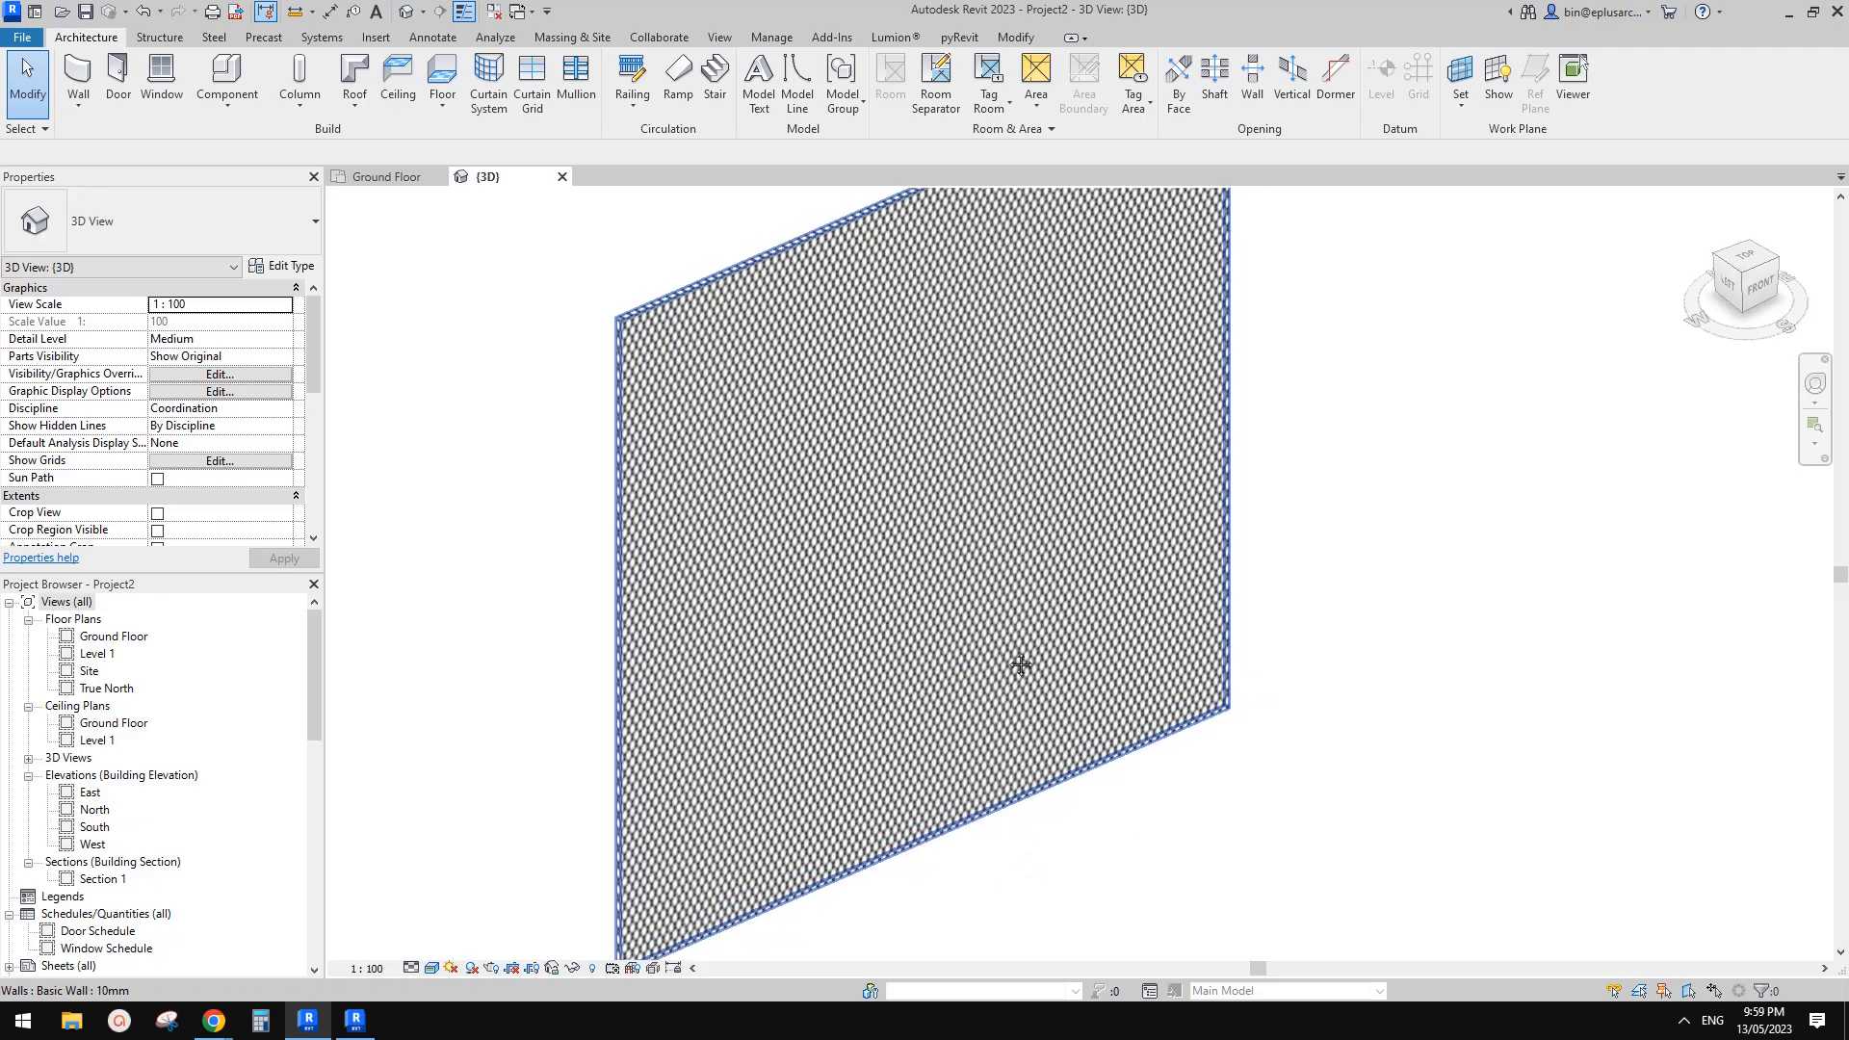
scroll(764, 668, "up", 5)
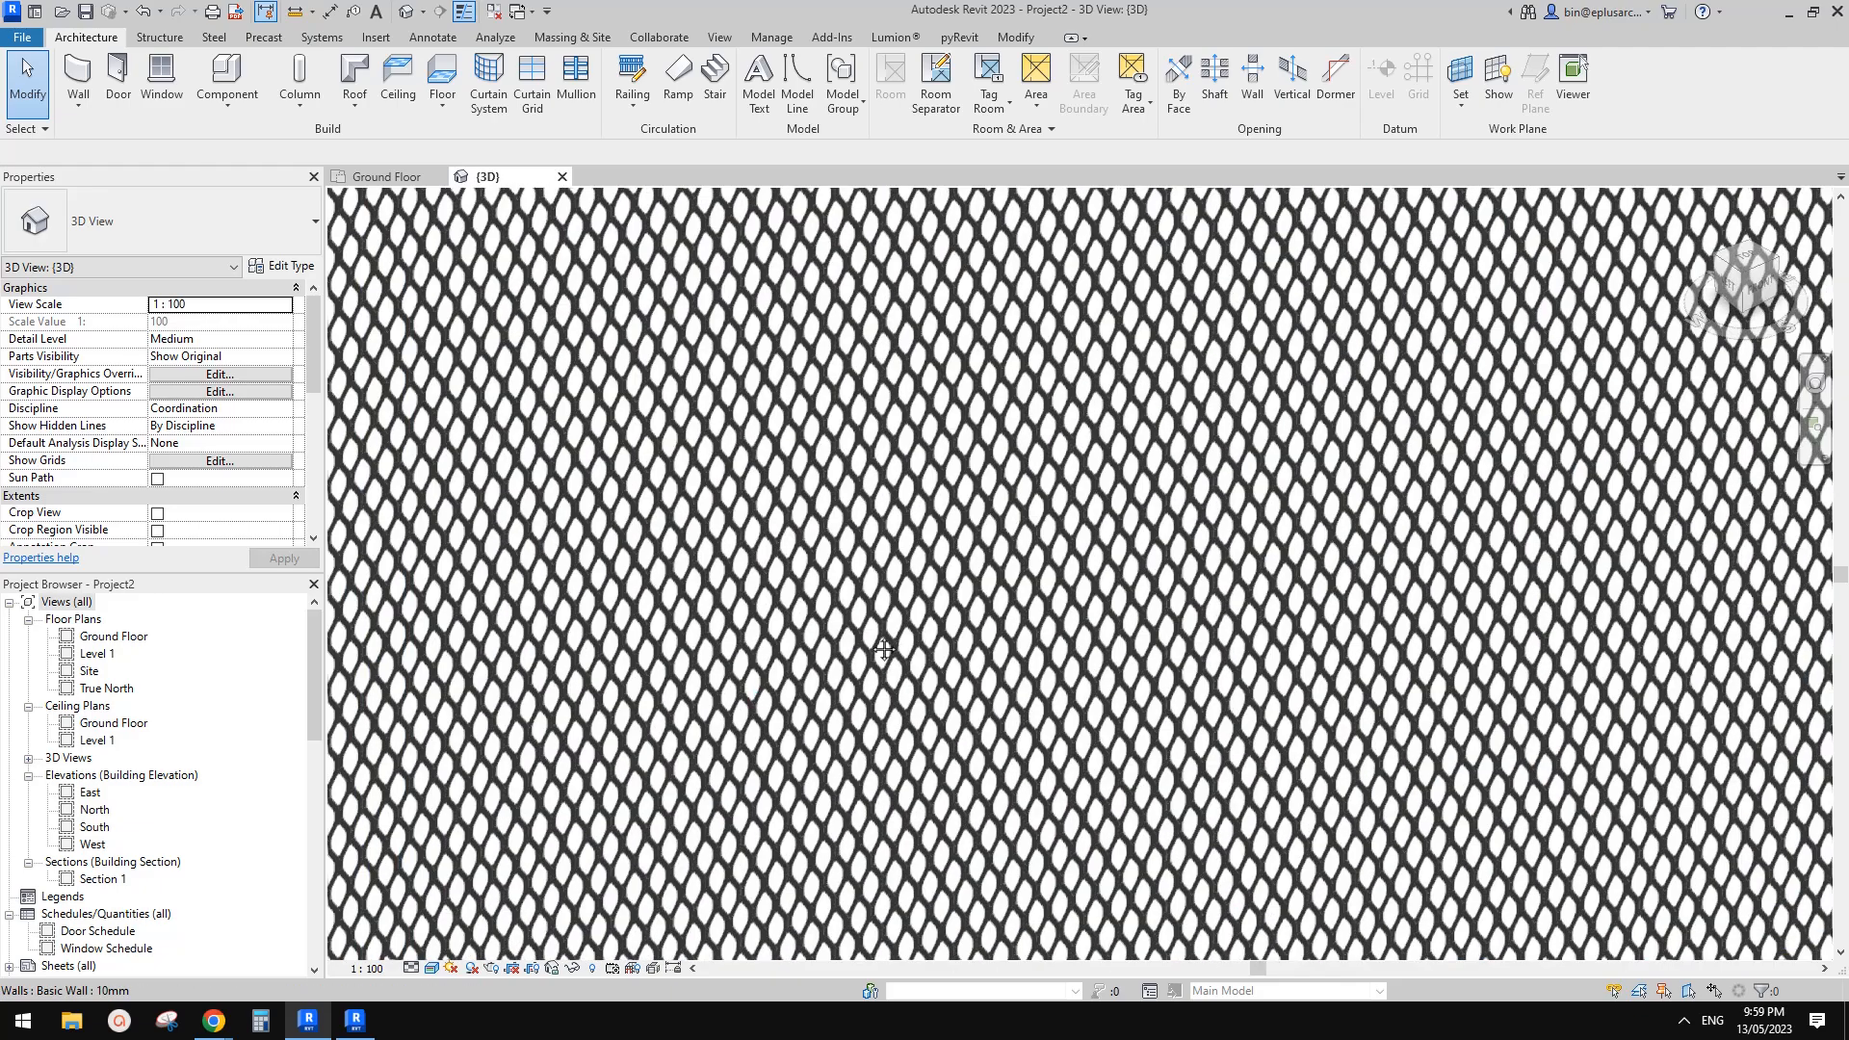
Reopen the structure layer's Default New Material from the 10mm wall type's assembly for editing
left_click(897, 656)
scroll(819, 644, "down", 3)
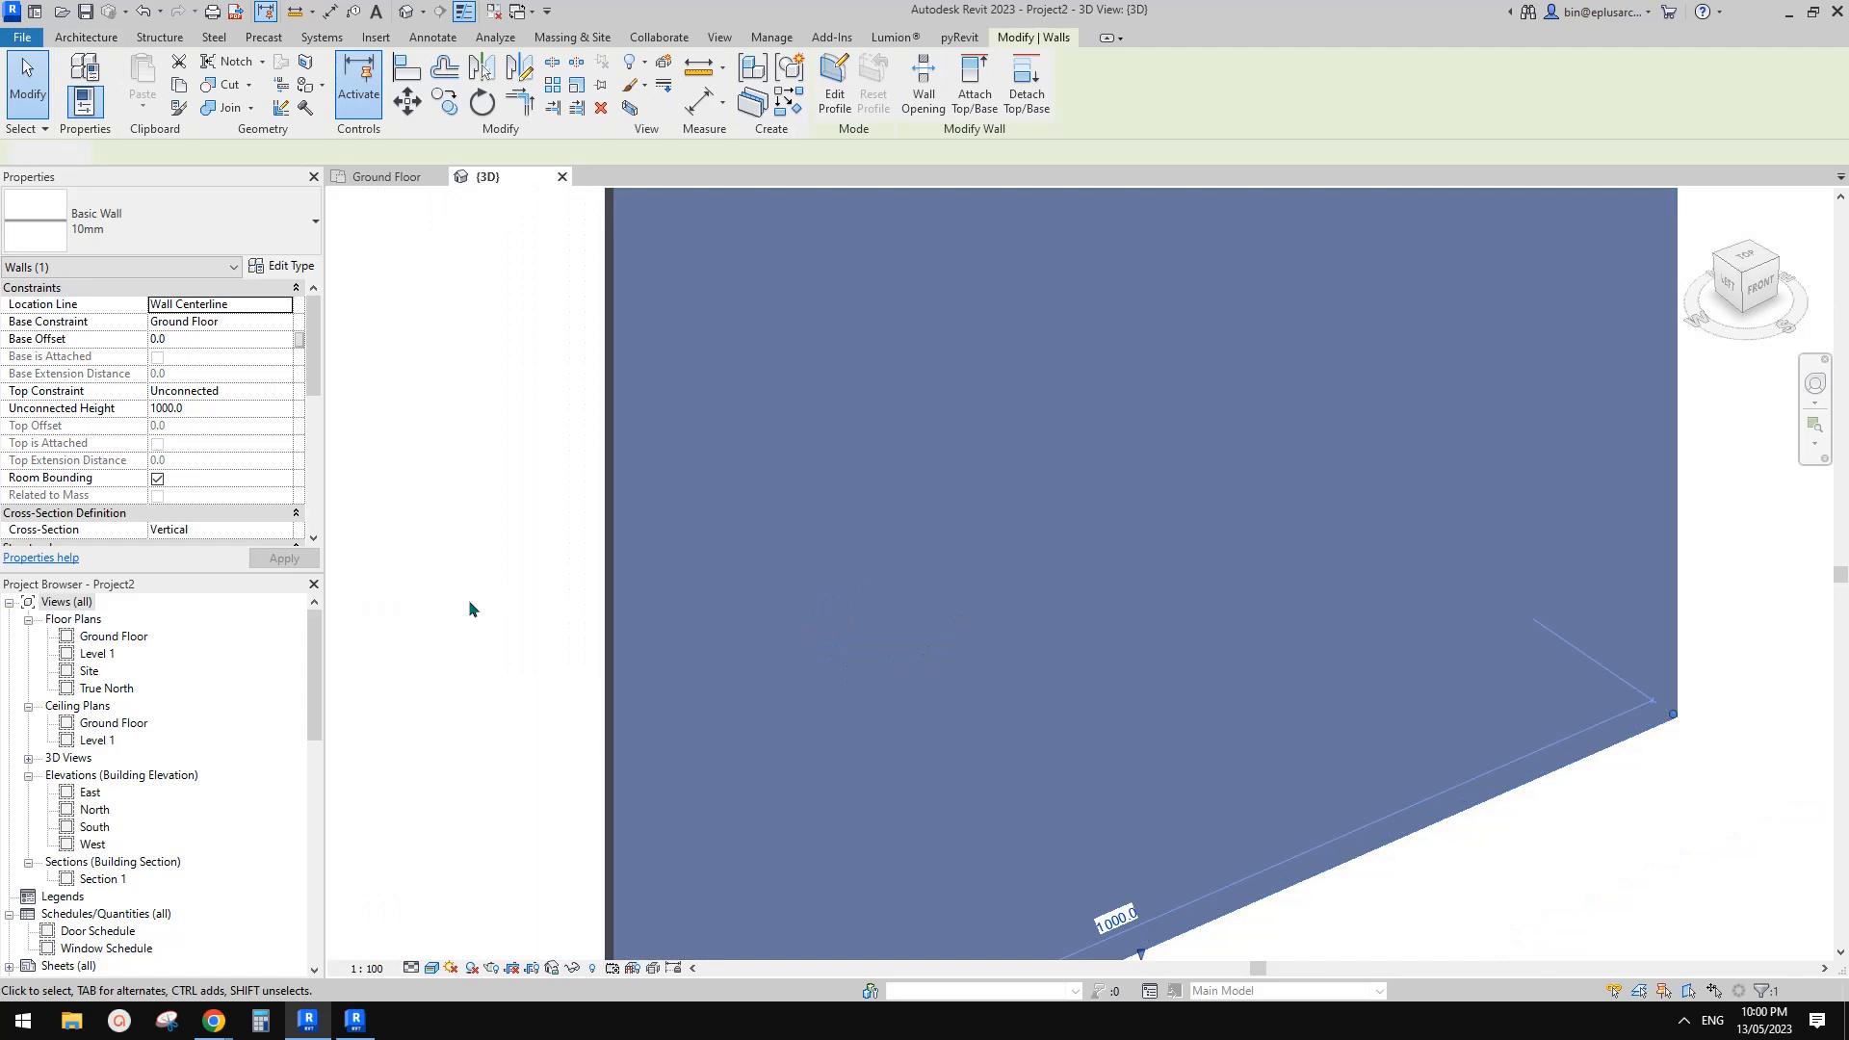
left_click(470, 608)
key("ctrl+Left")
left_click(281, 266)
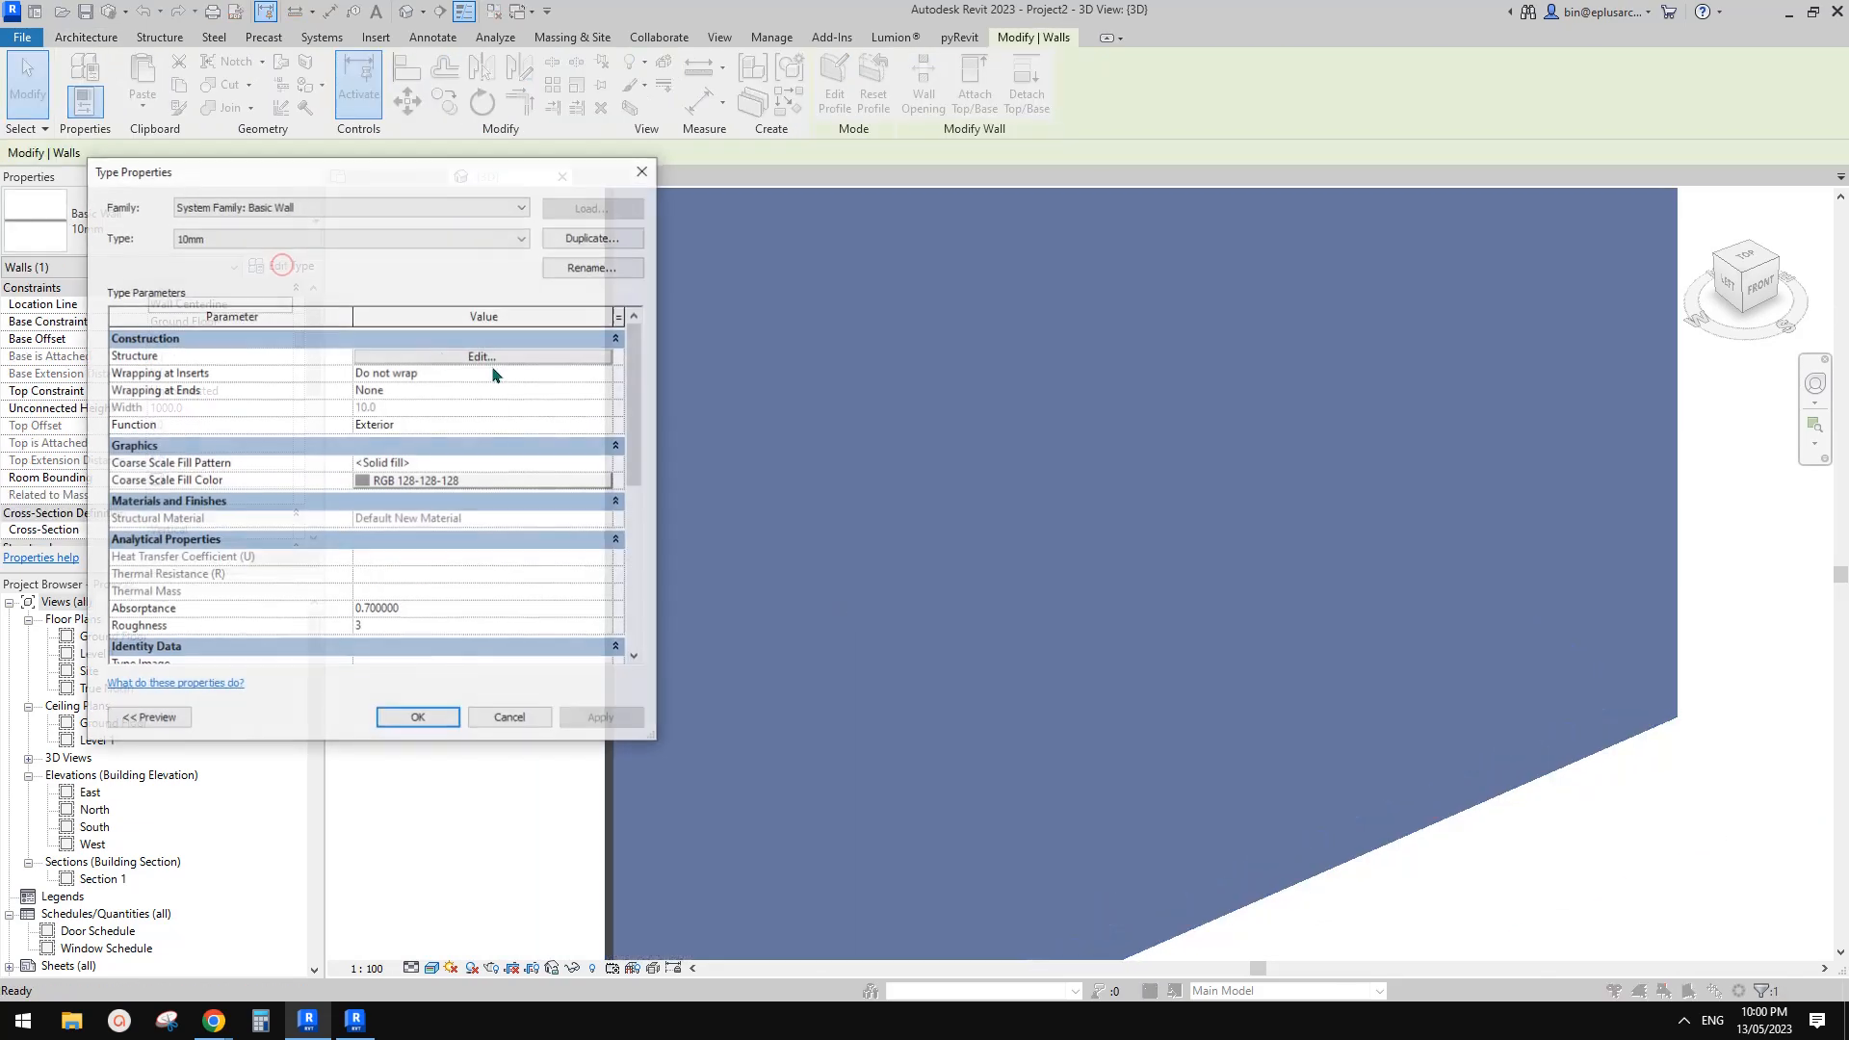
left_click(495, 357)
left_click(318, 371)
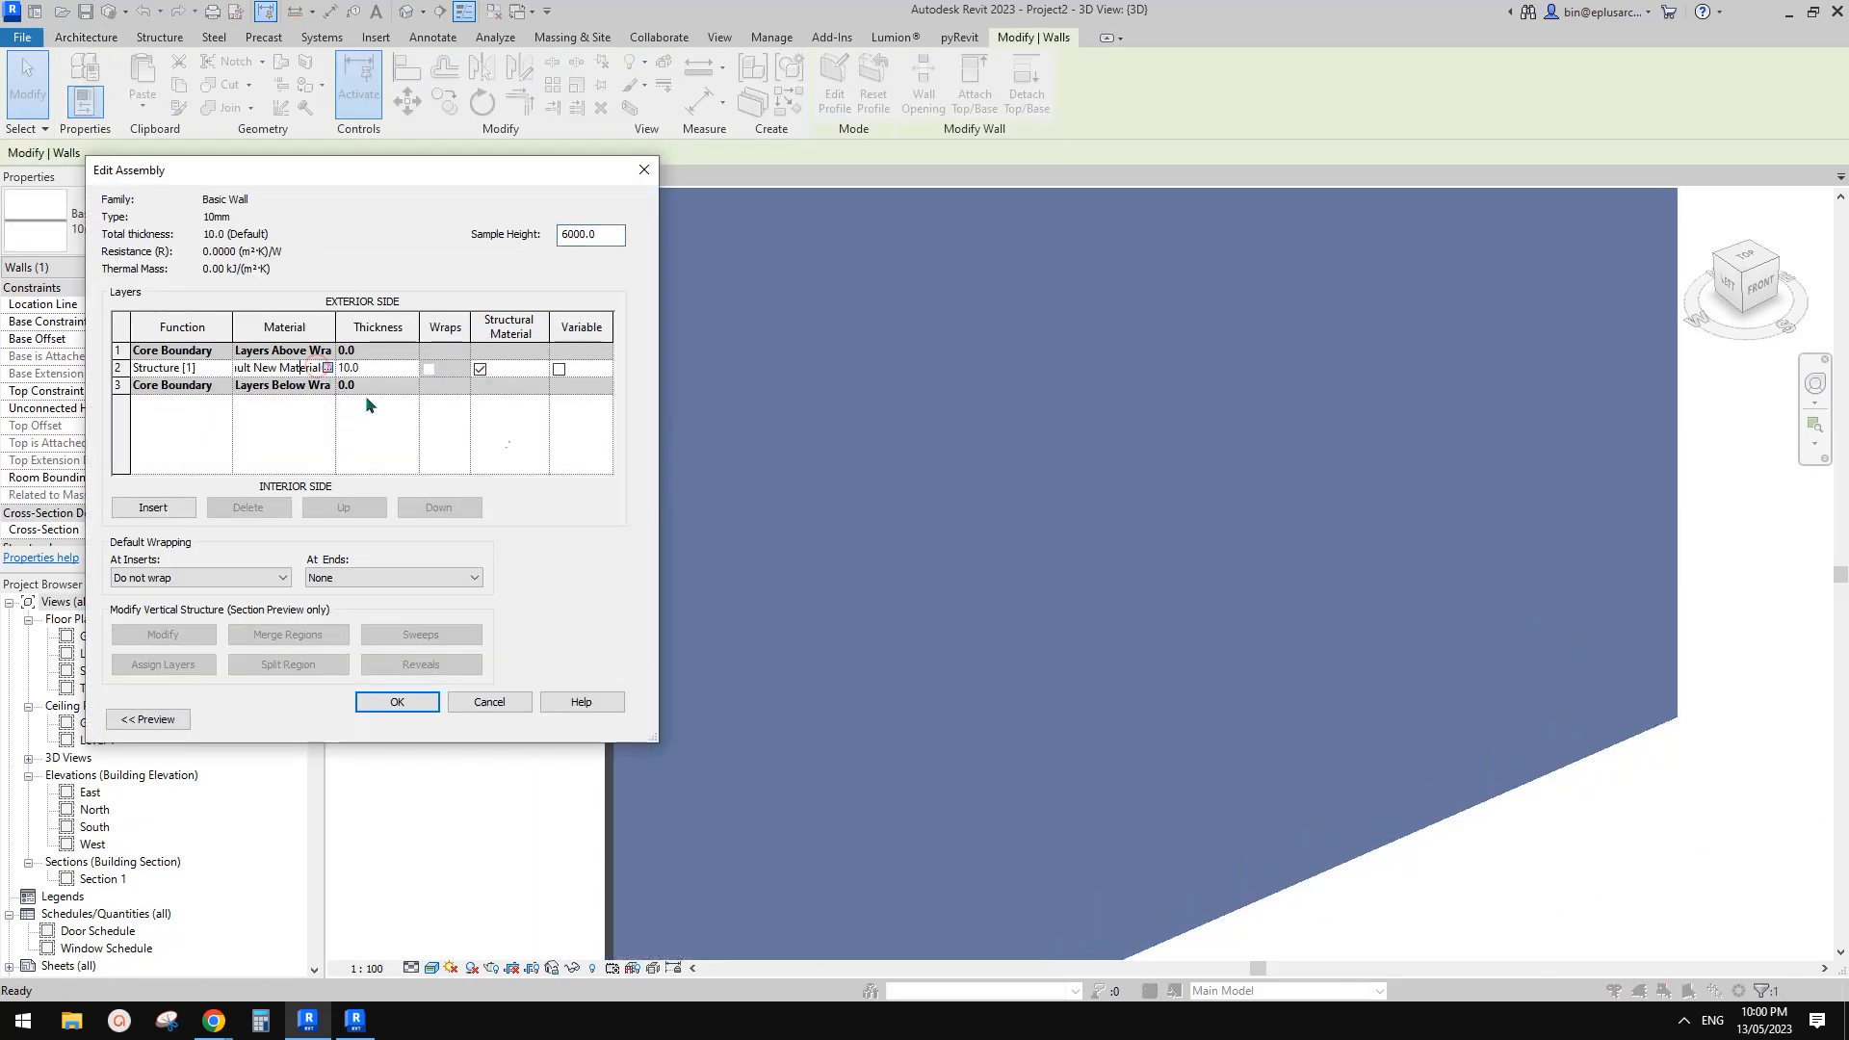
left_click(328, 368)
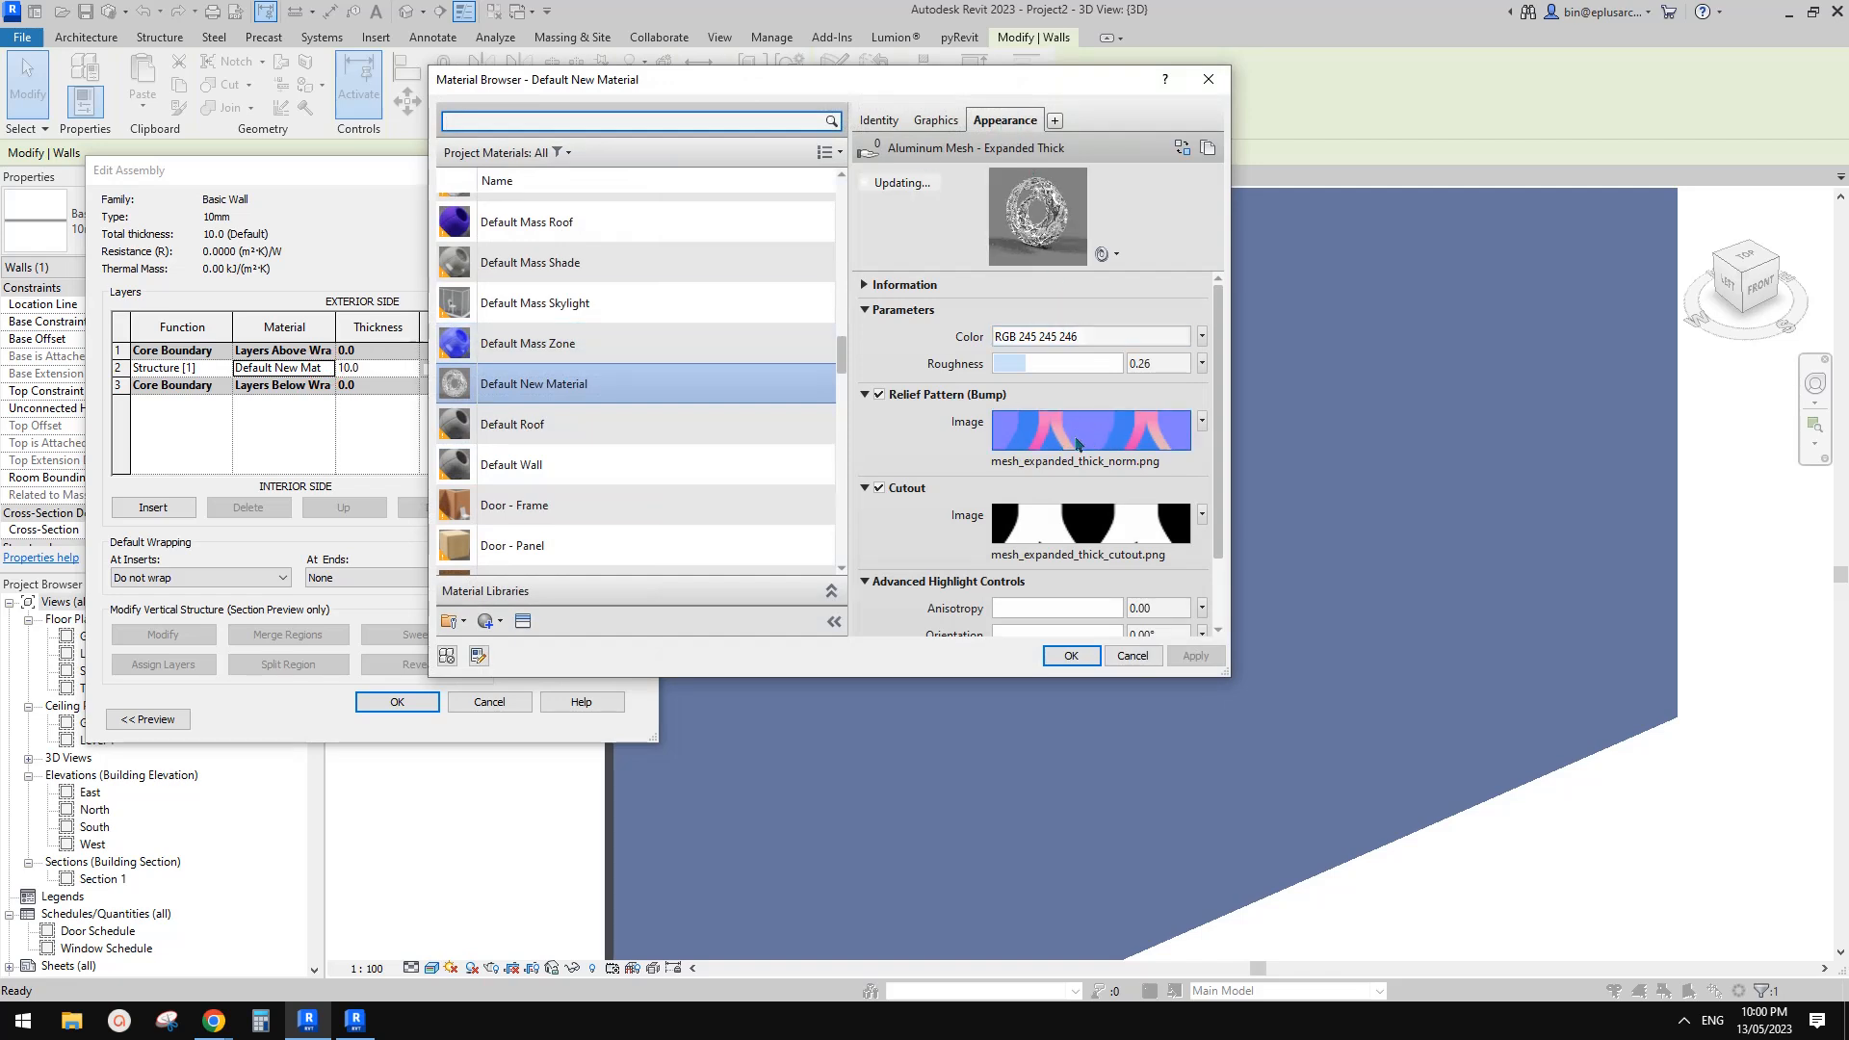
Set the rotation of the relief pattern image mesh_expanded_thick_norm.png to 90° in the Texture Editor
left_click(1150, 441)
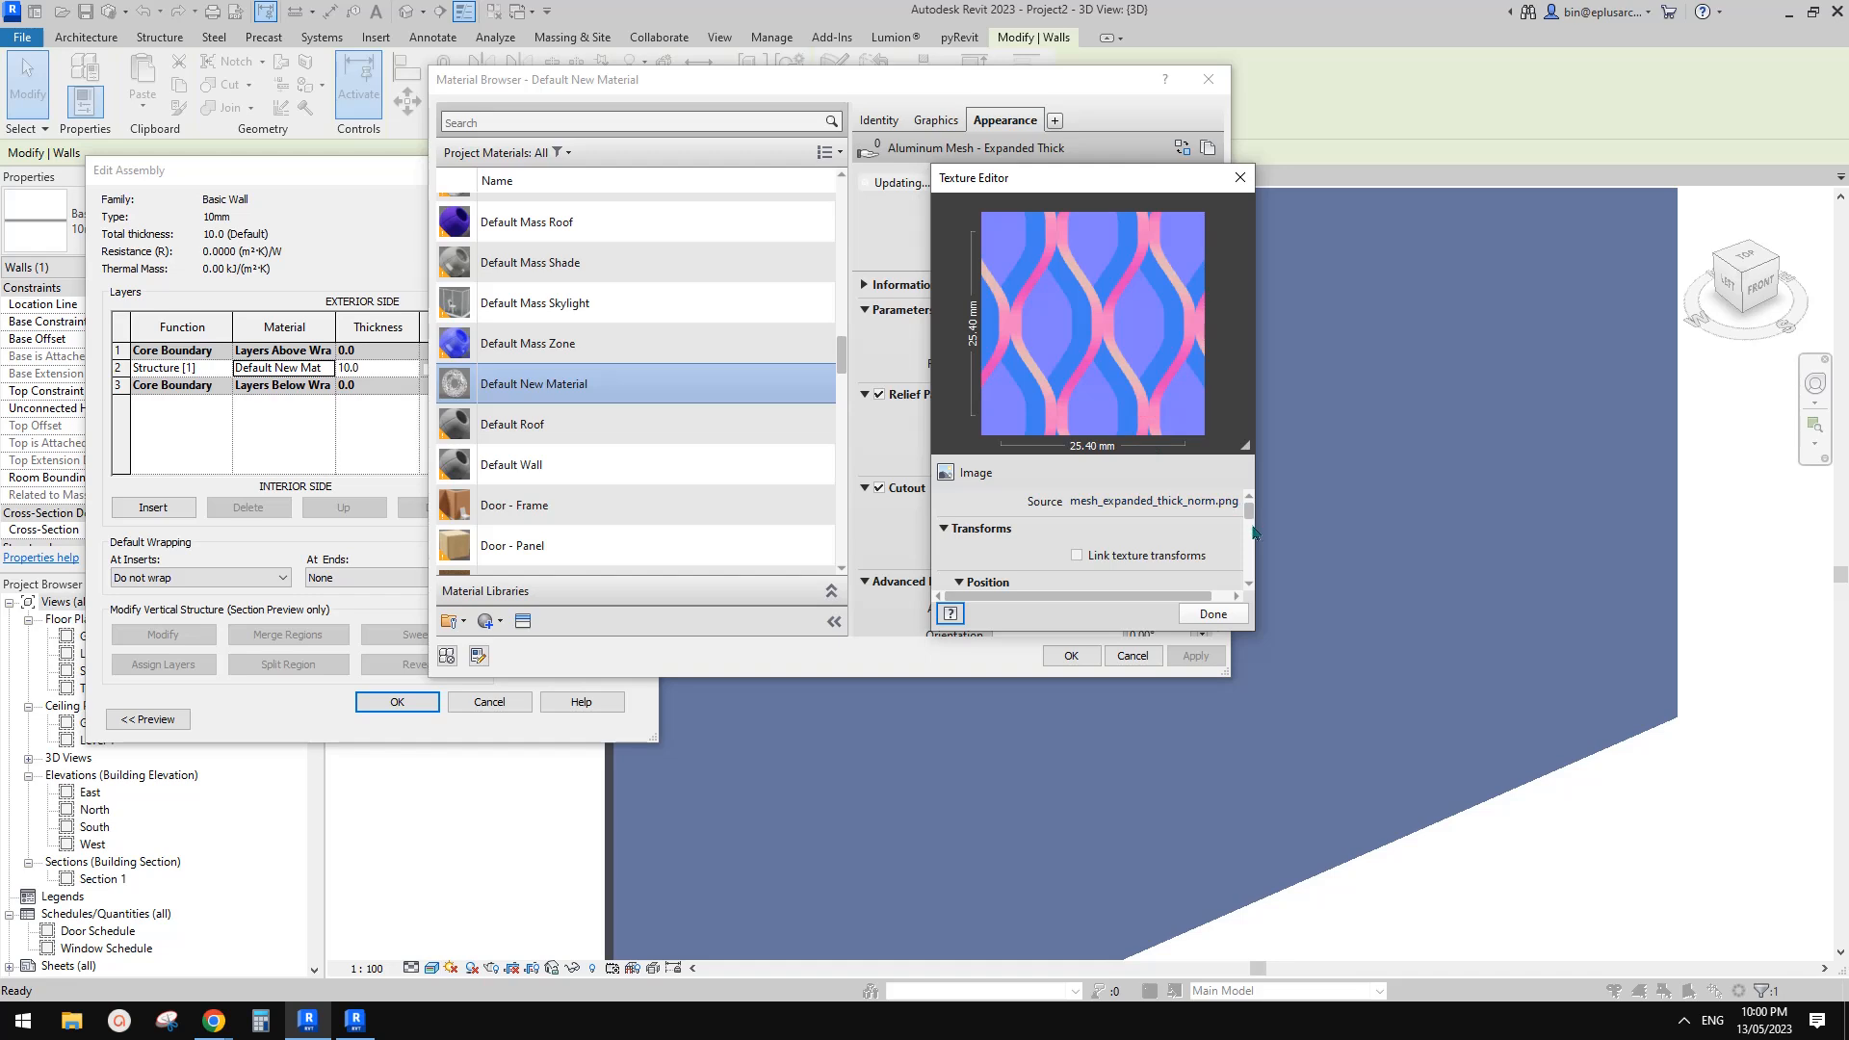
left_click_drag(1250, 519, 1250, 543)
double_click(1208, 561)
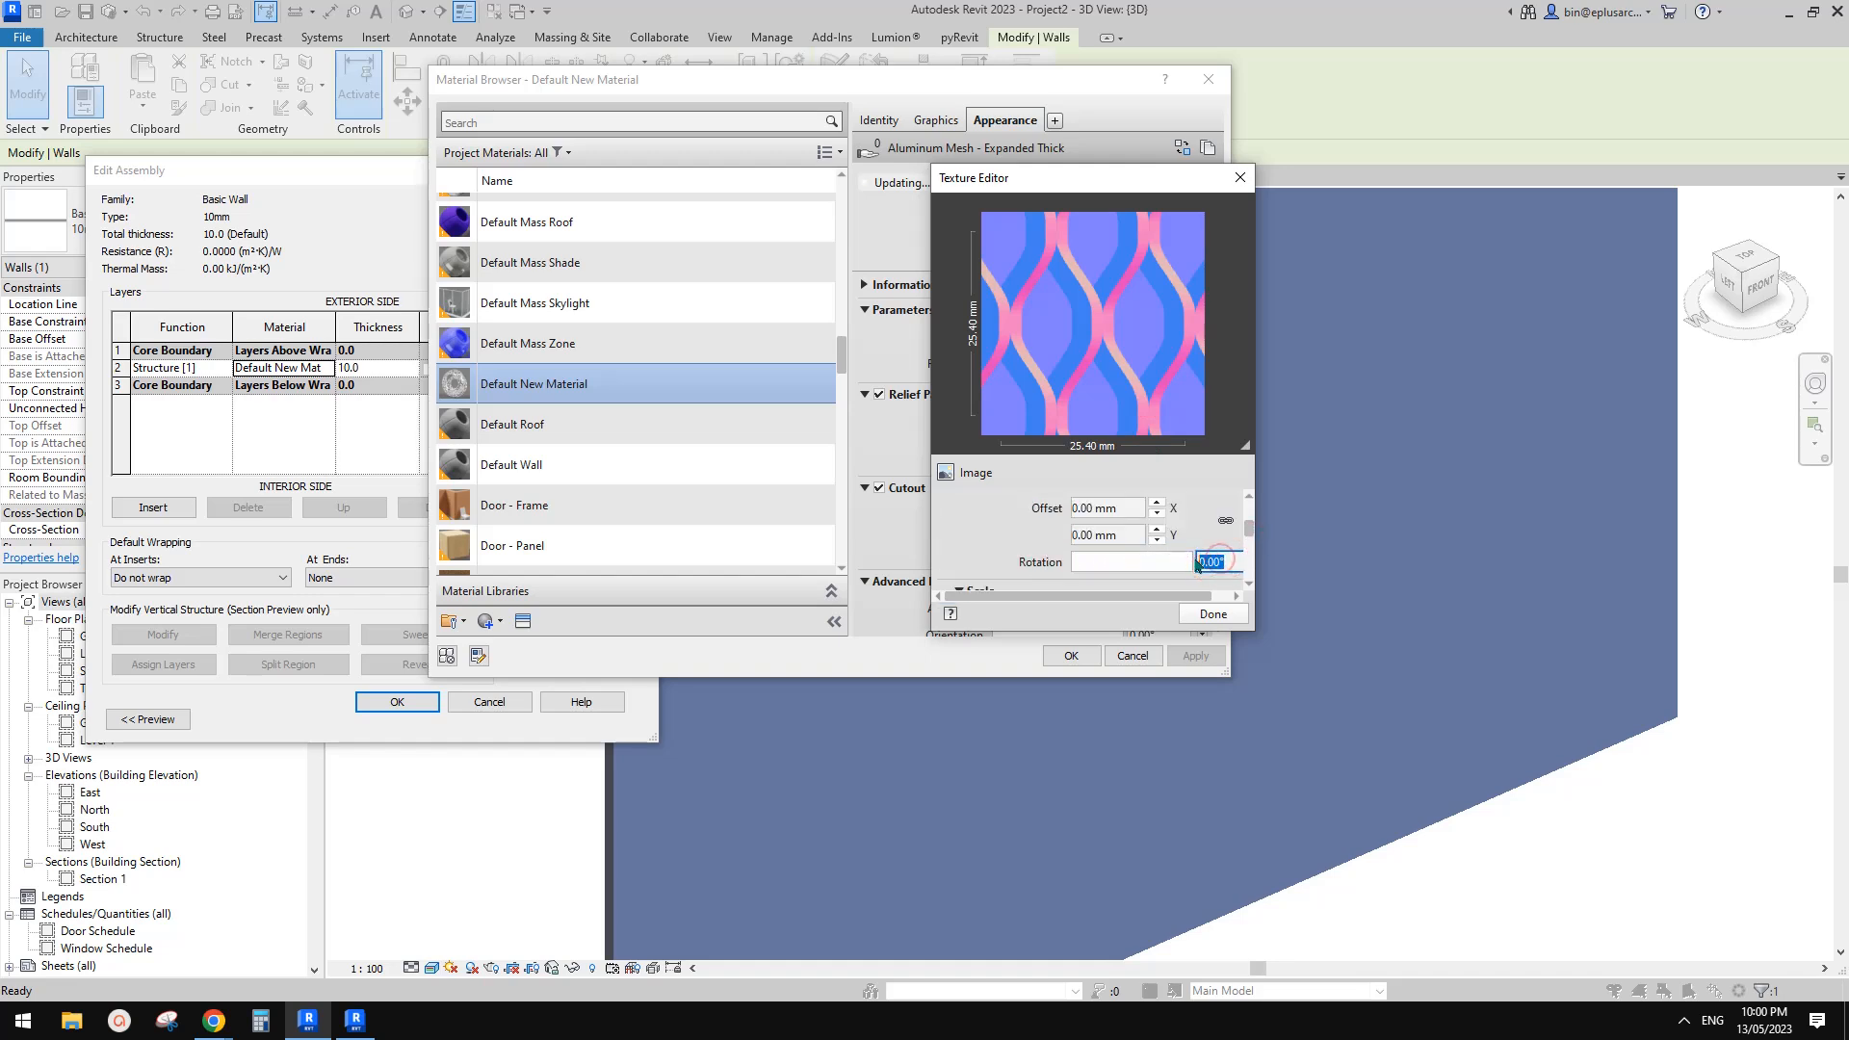
type("90")
key("Return")
left_click(1212, 613)
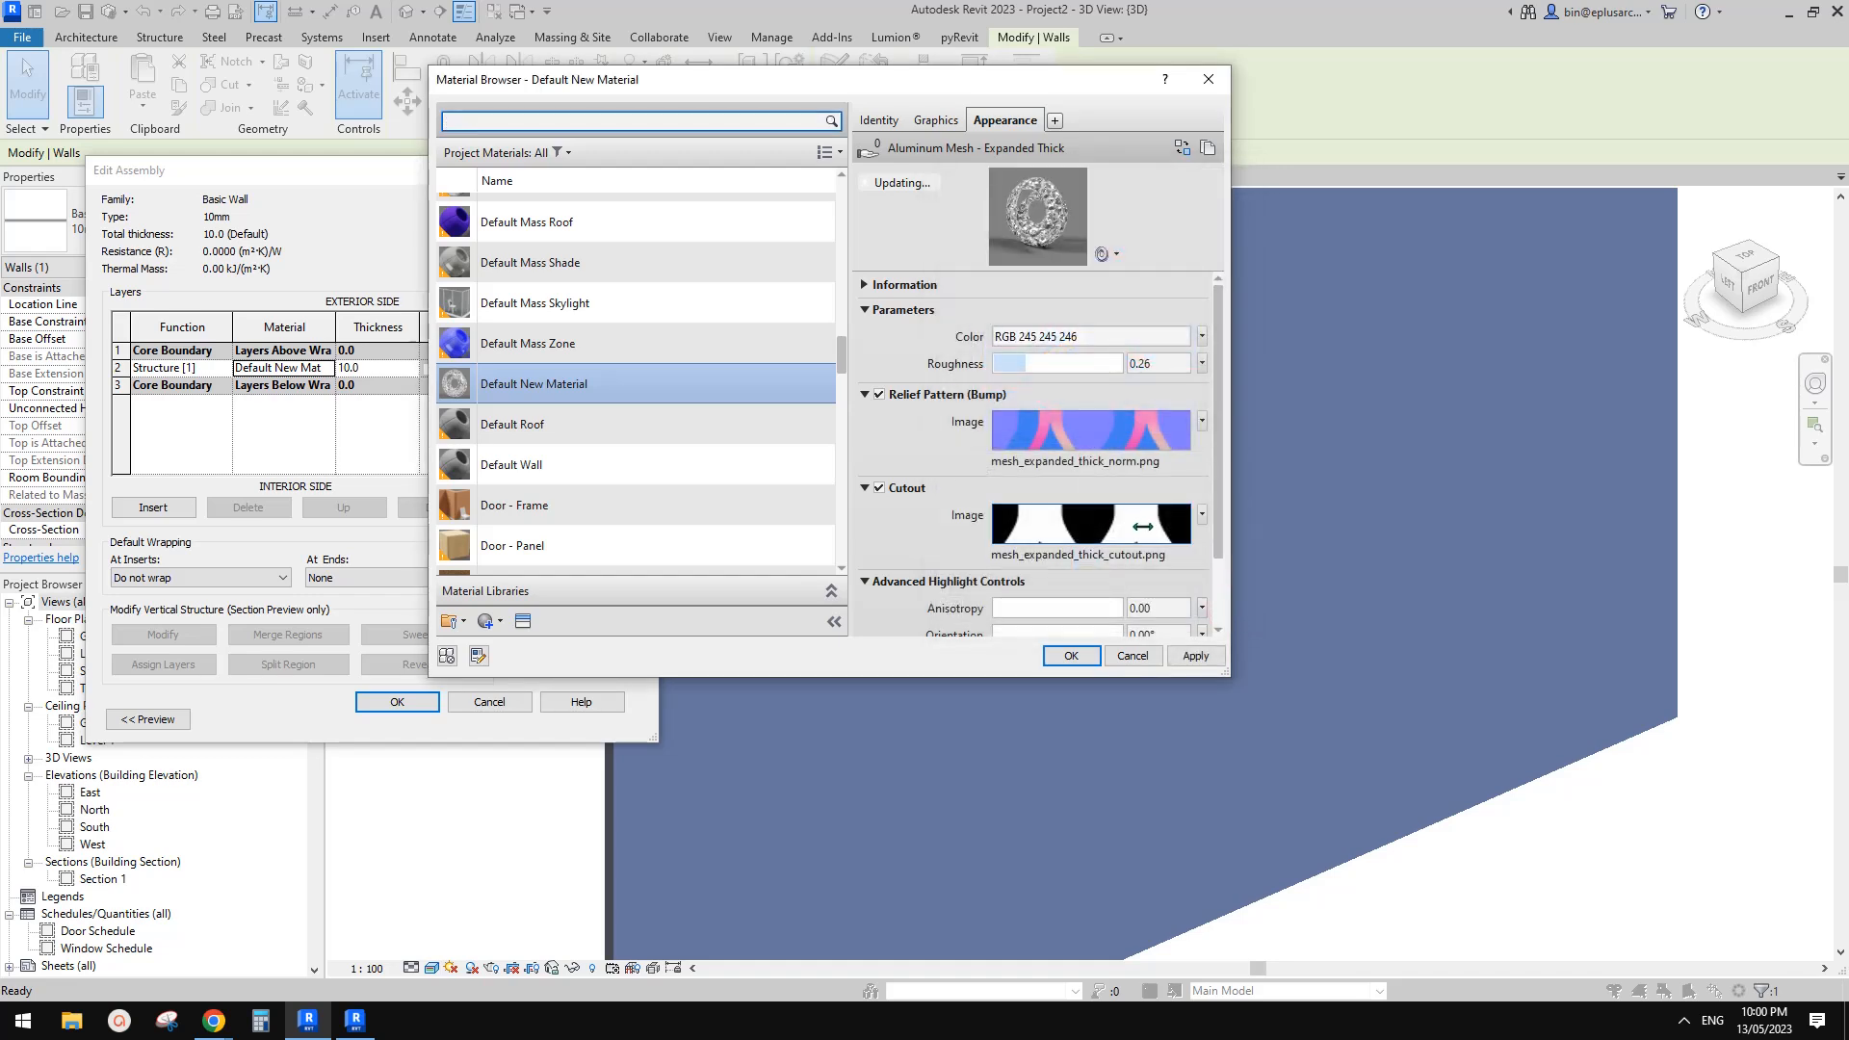
Set the rotation of the cutout image mesh_expanded_thick_cutout.png to 90° and accept the material and wall type changes
left_click(1137, 493)
left_click(1248, 541)
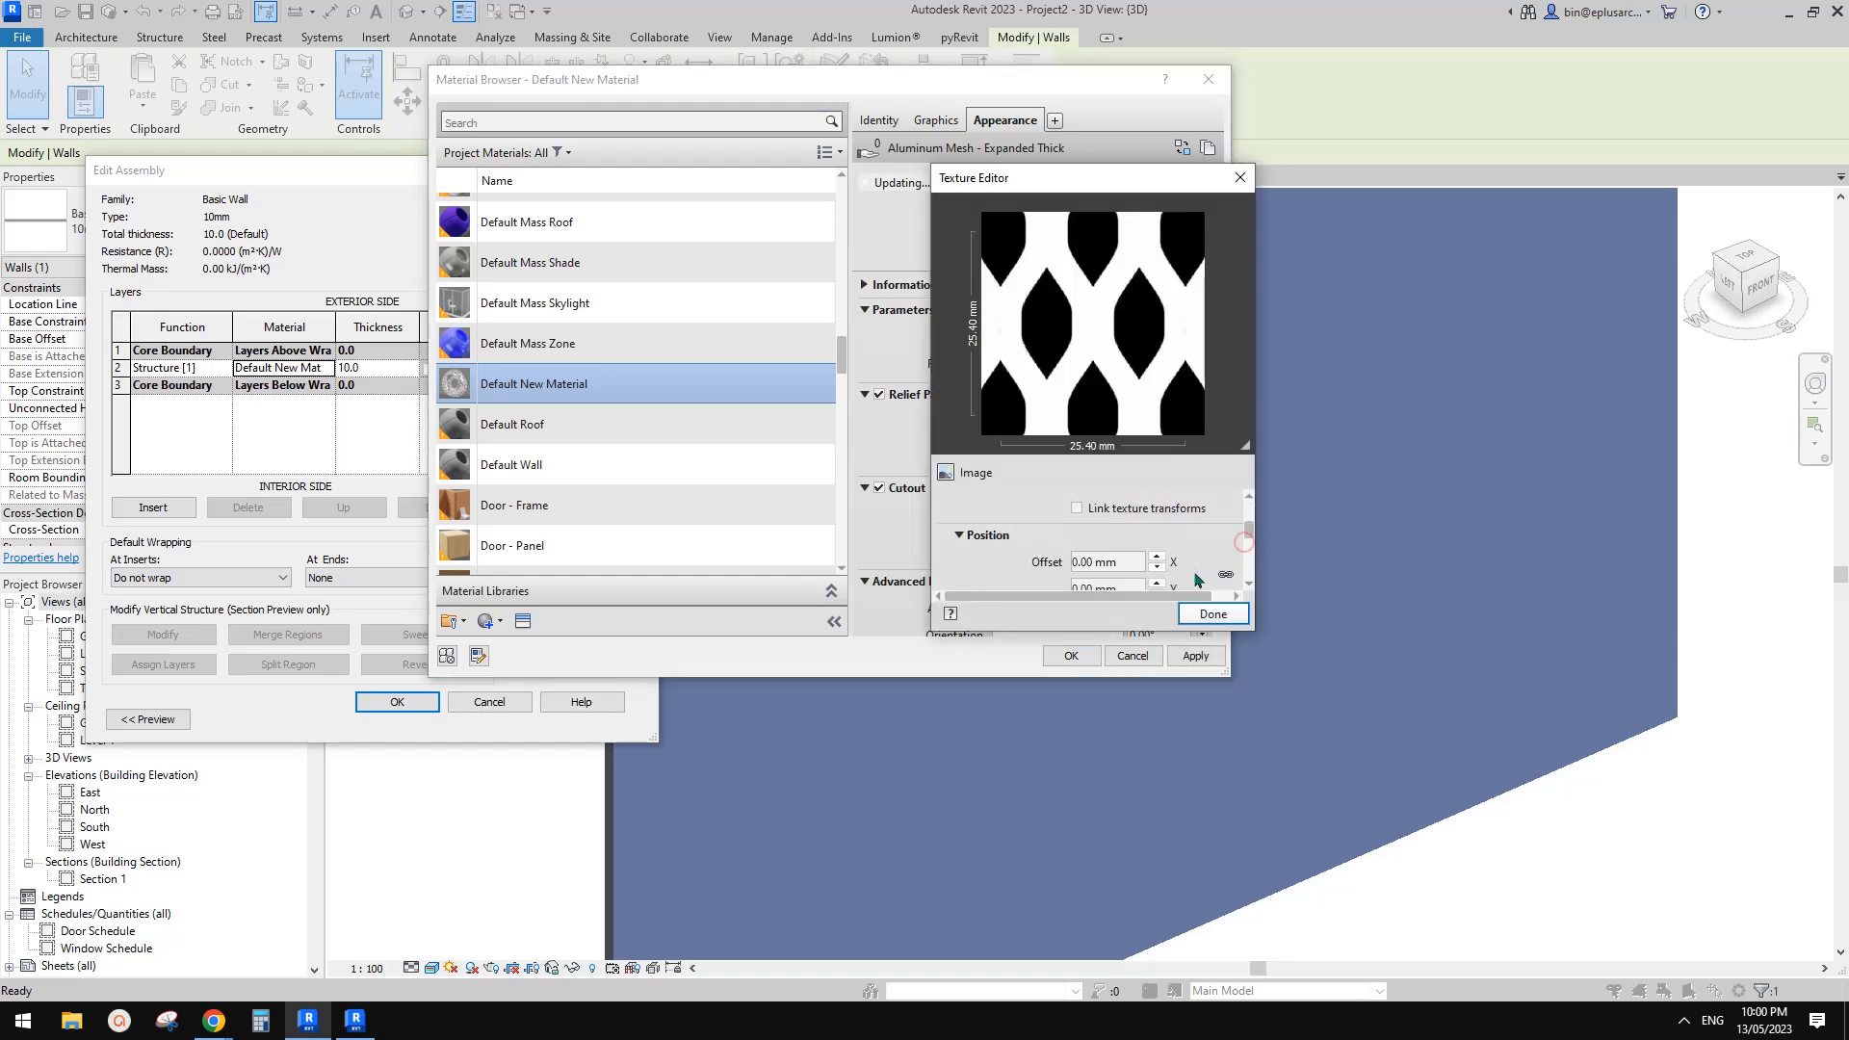
left_click(1247, 541)
left_click(1216, 538)
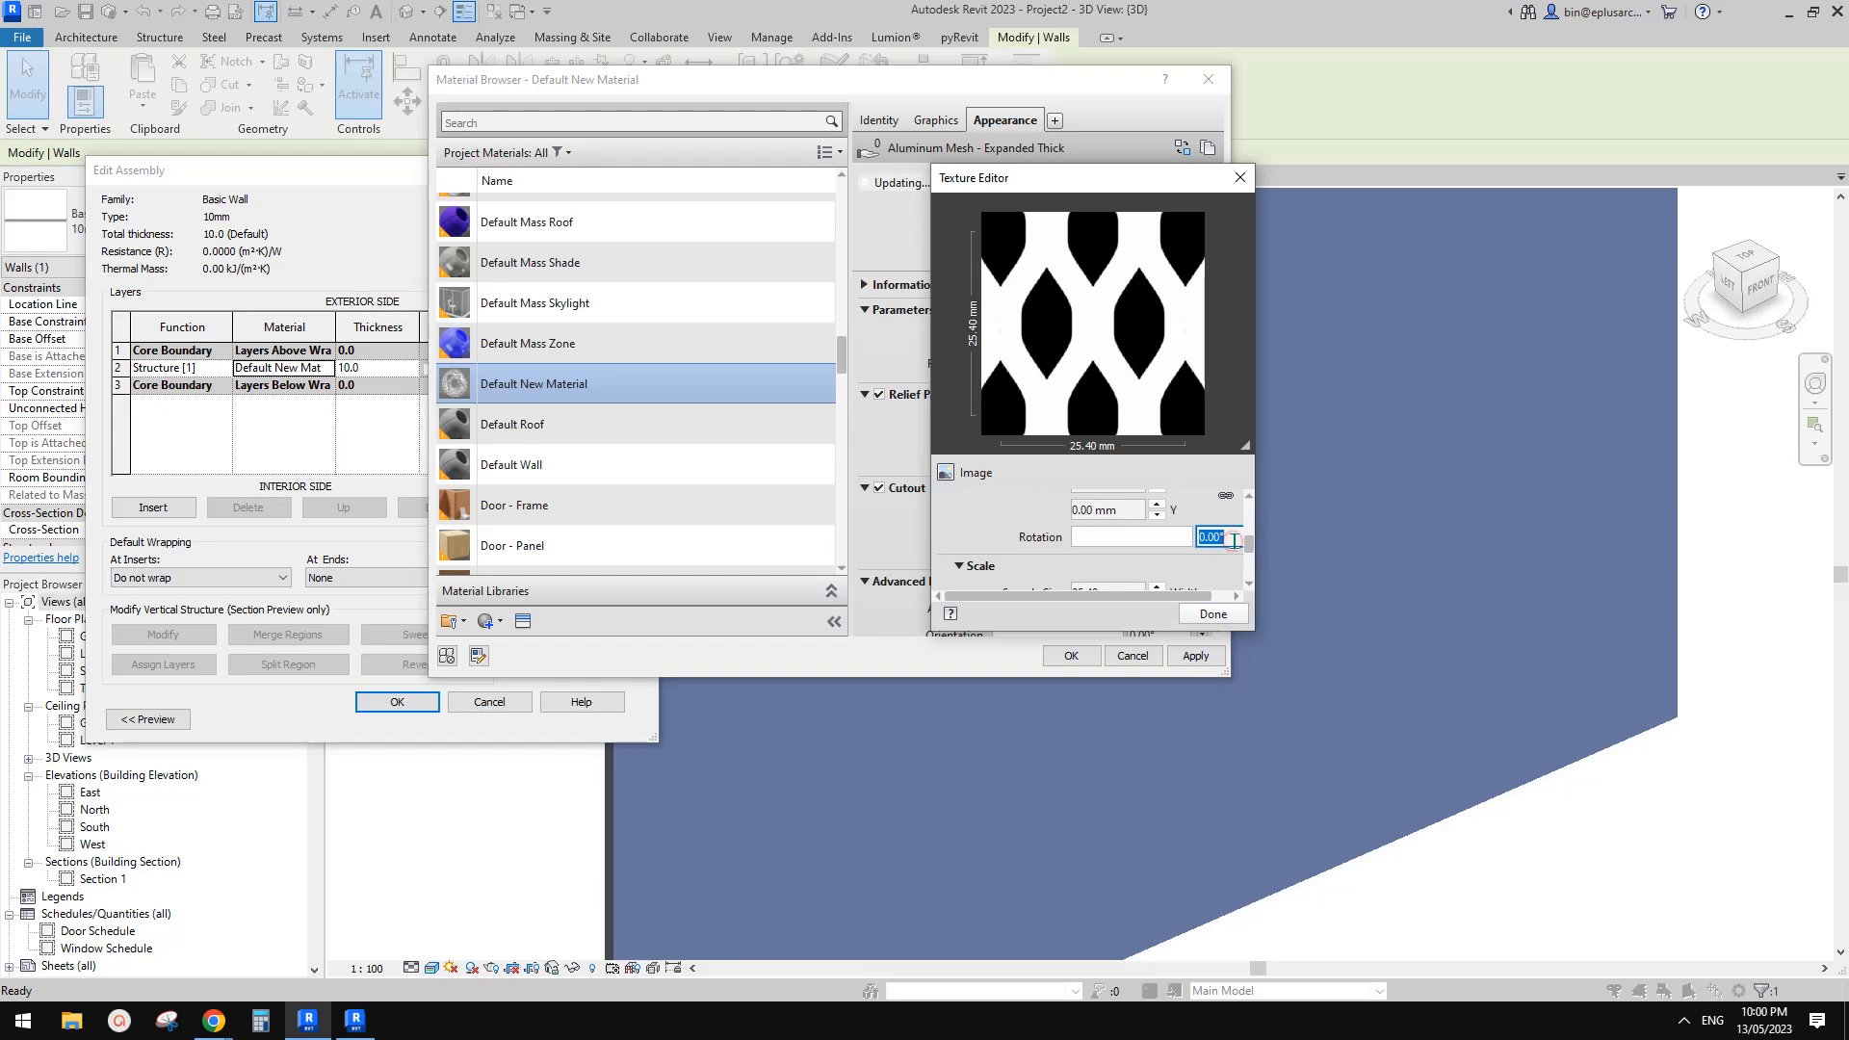
type("90")
left_click(1213, 614)
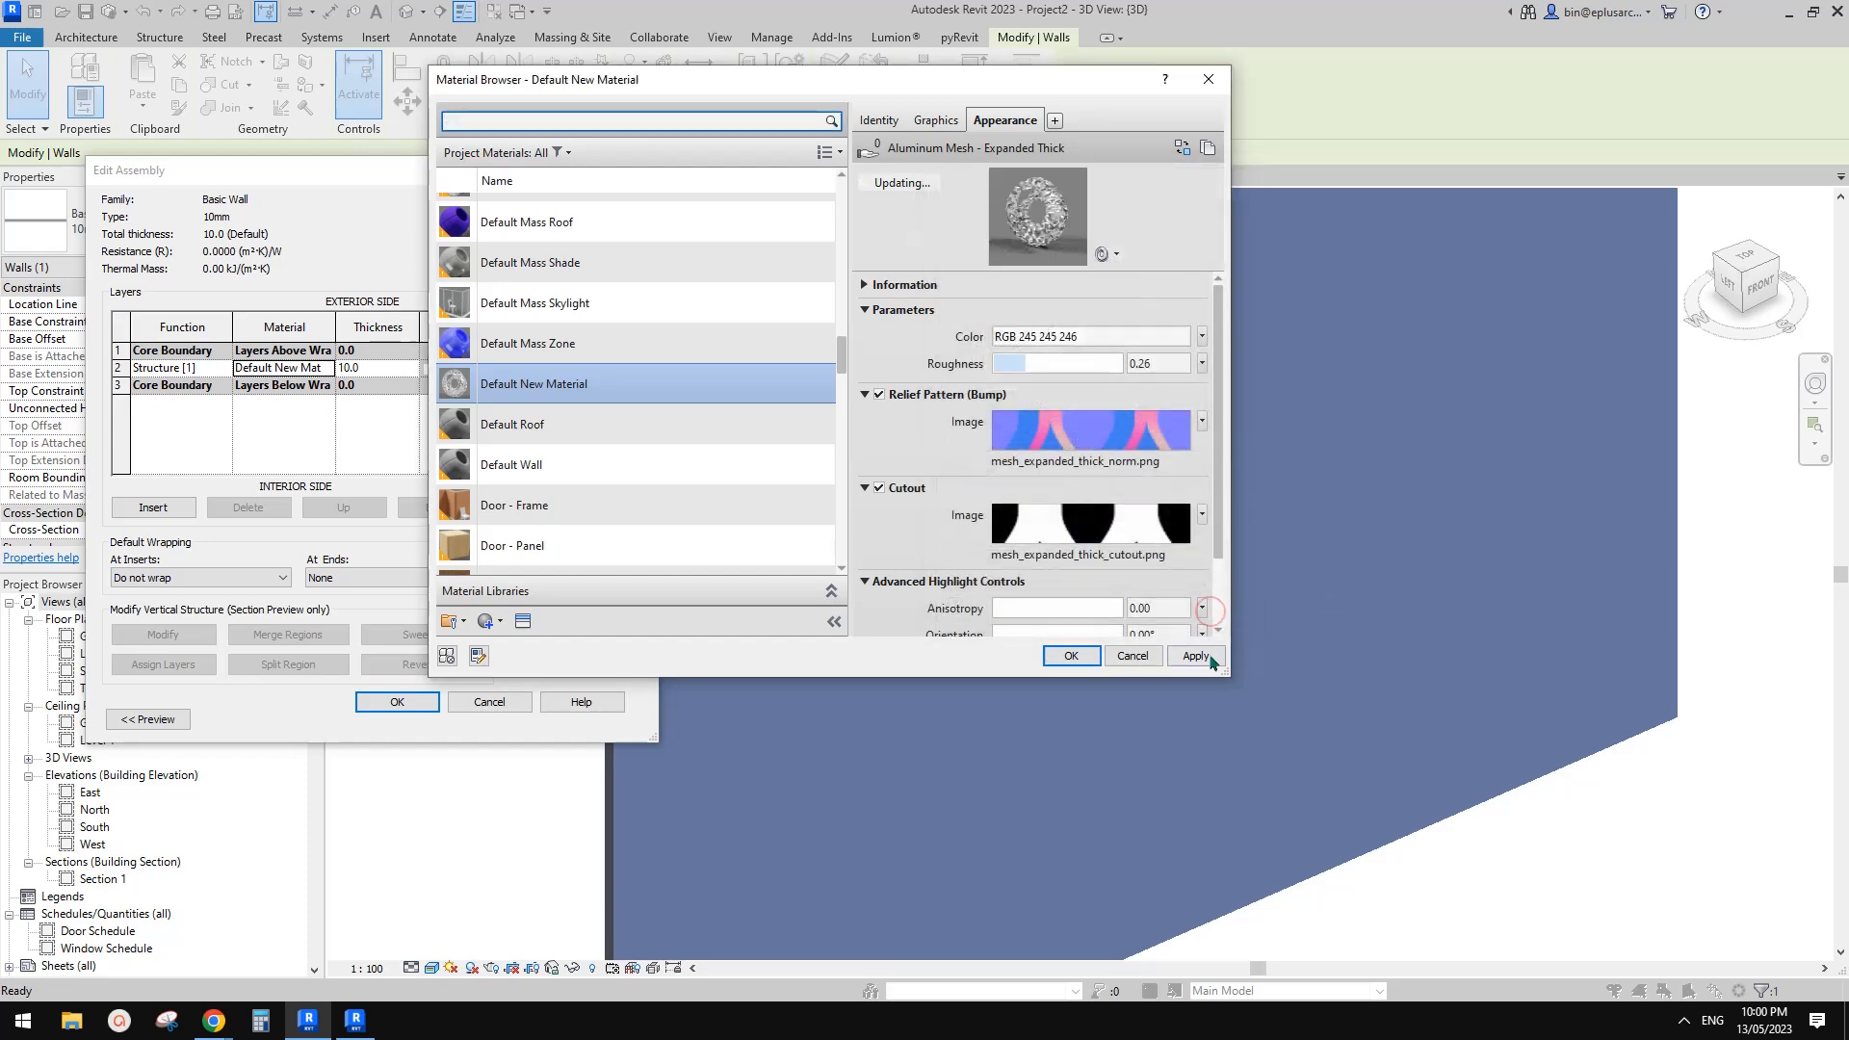
left_click(1072, 656)
left_click(397, 703)
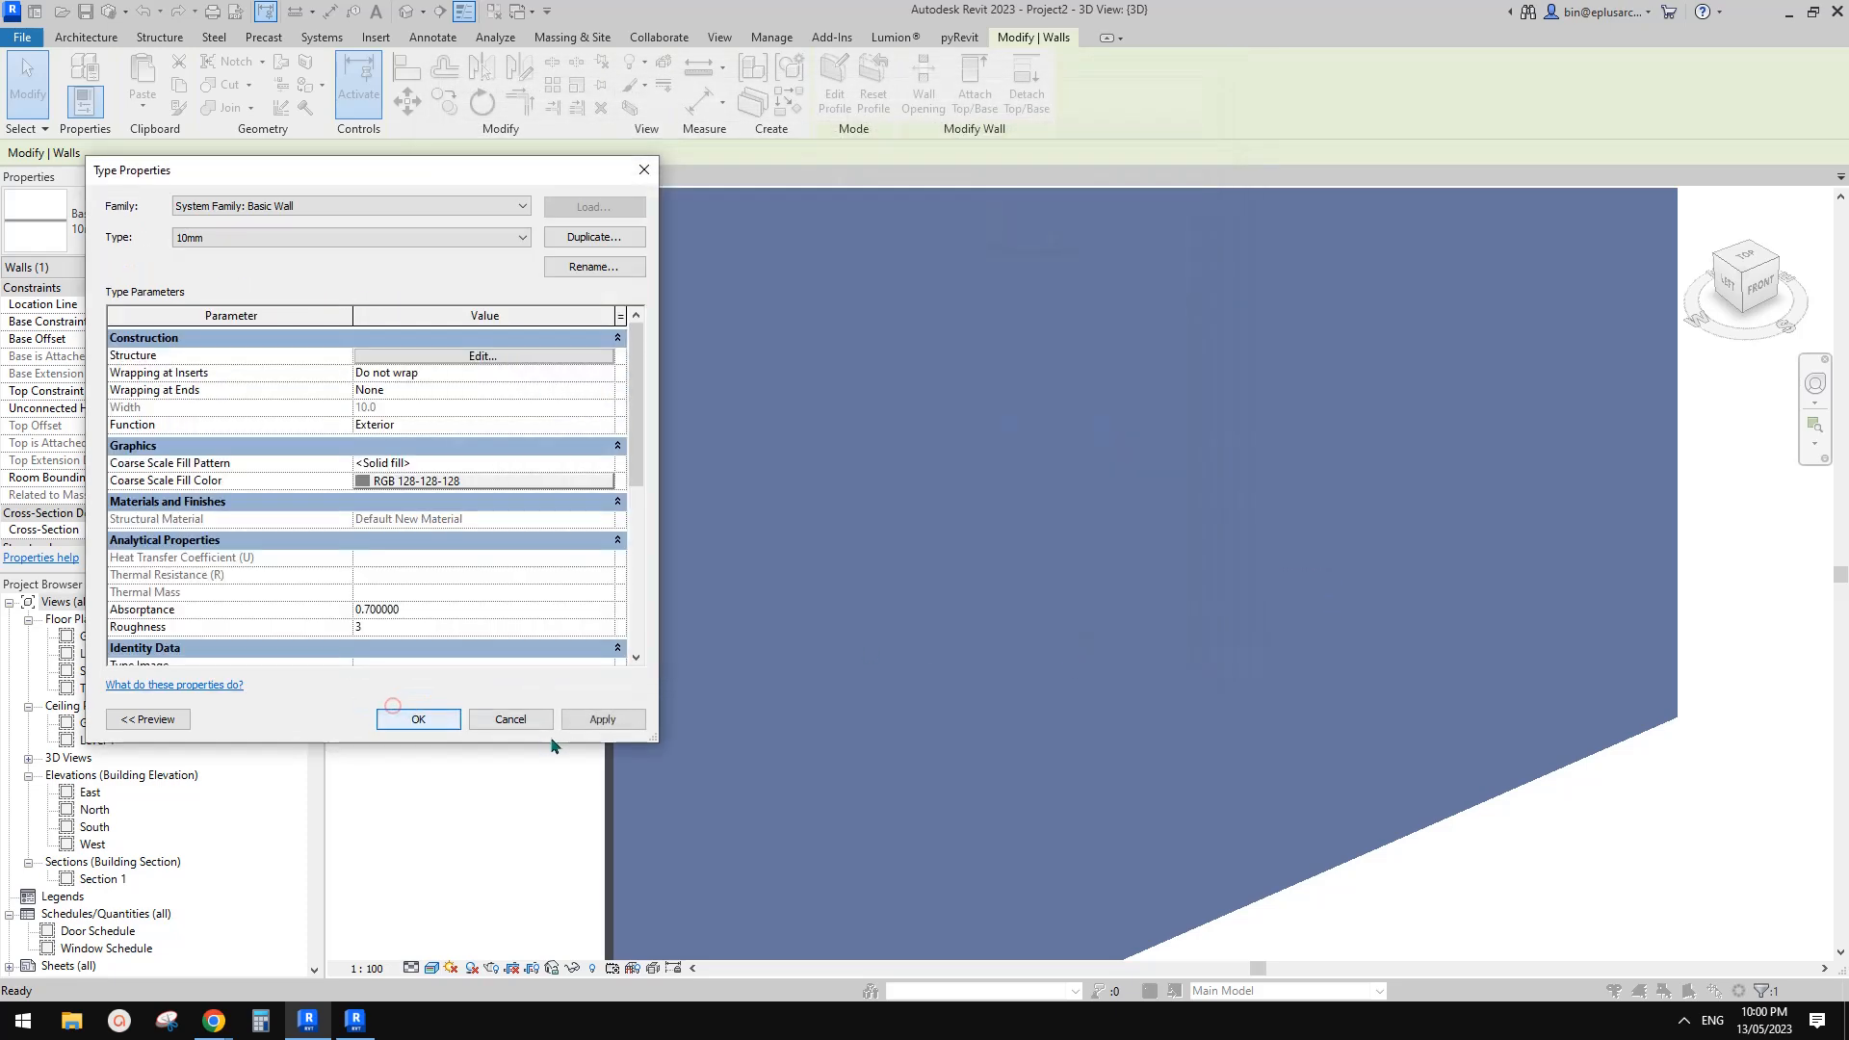
left_click(414, 718)
Examine the rotated expanded mesh pattern on the wall in the 3D view, up close and across the panel
left_click(534, 803)
middle_click_drag(599, 805, 782, 298)
scroll(1026, 558, "down", 1)
middle_click_drag(1063, 554, 1046, 561)
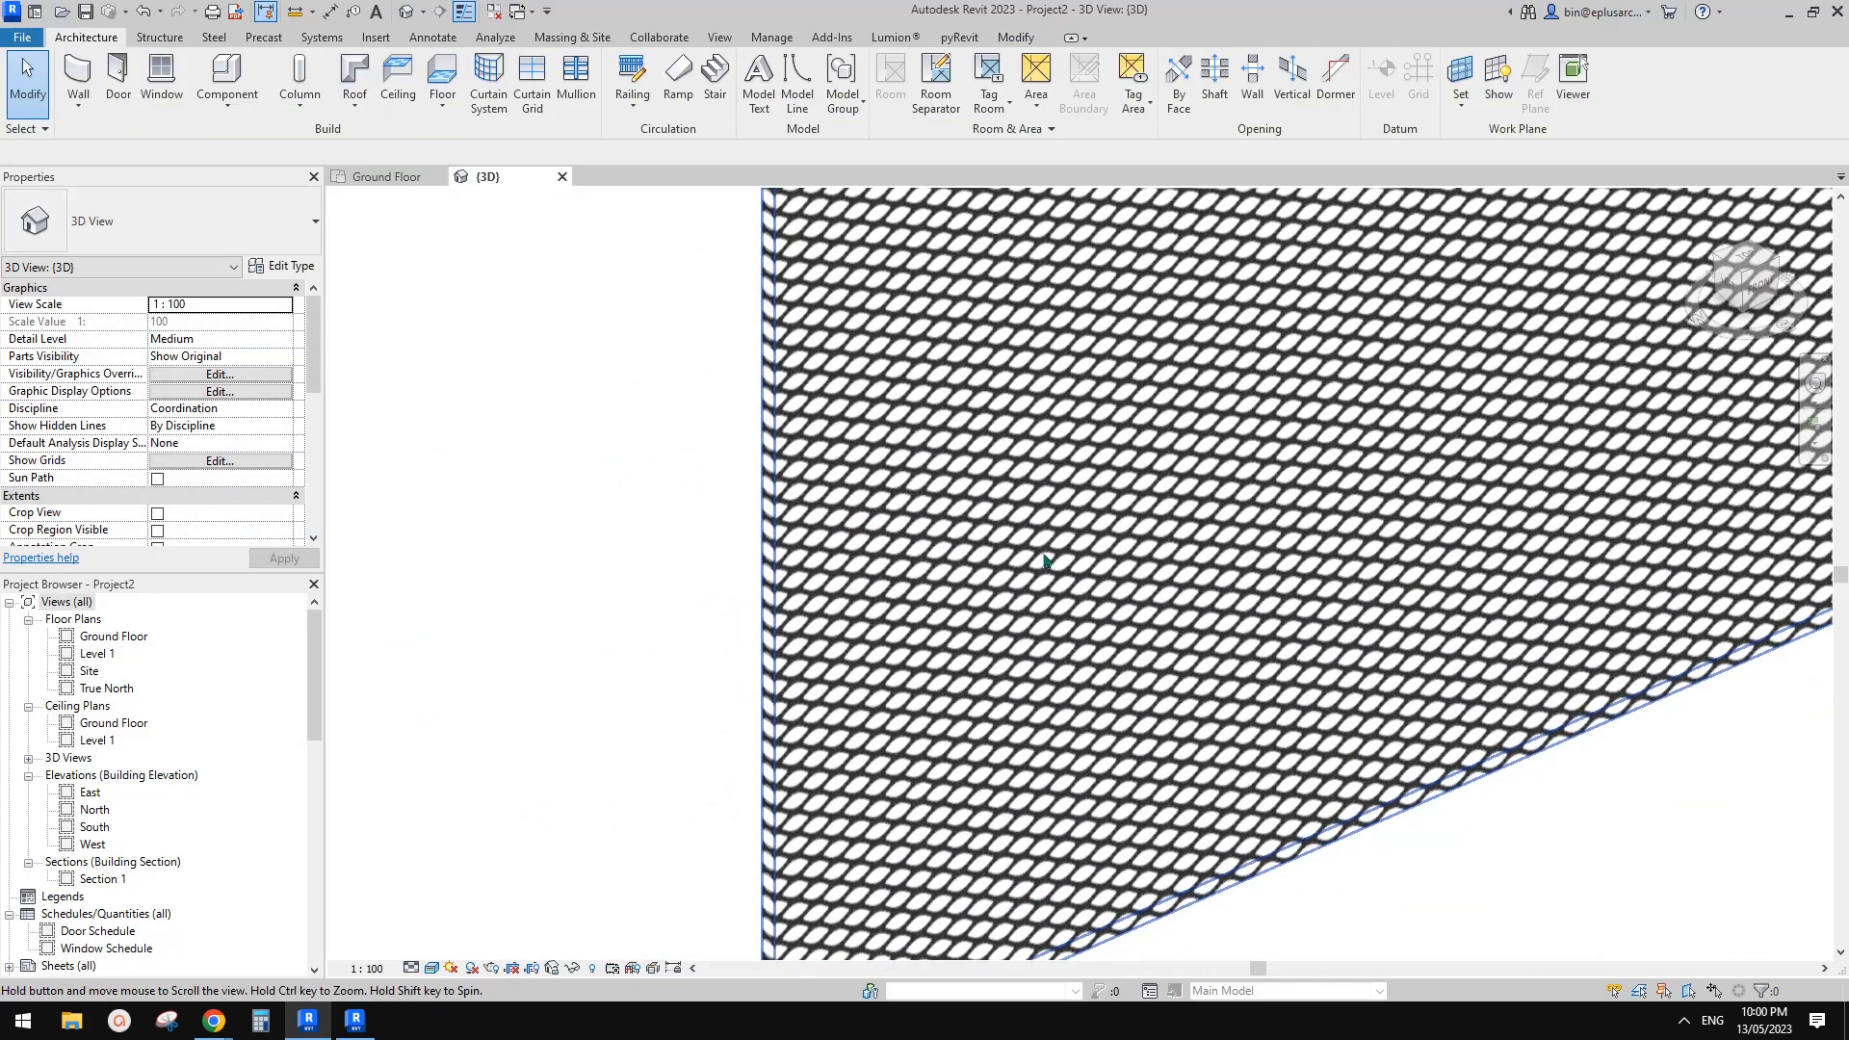
scroll(1107, 581, "down", 1)
middle_click_drag(1109, 657, 1077, 708)
scroll(1185, 607, "down", 1)
middle_click_drag(1177, 607, 1051, 633)
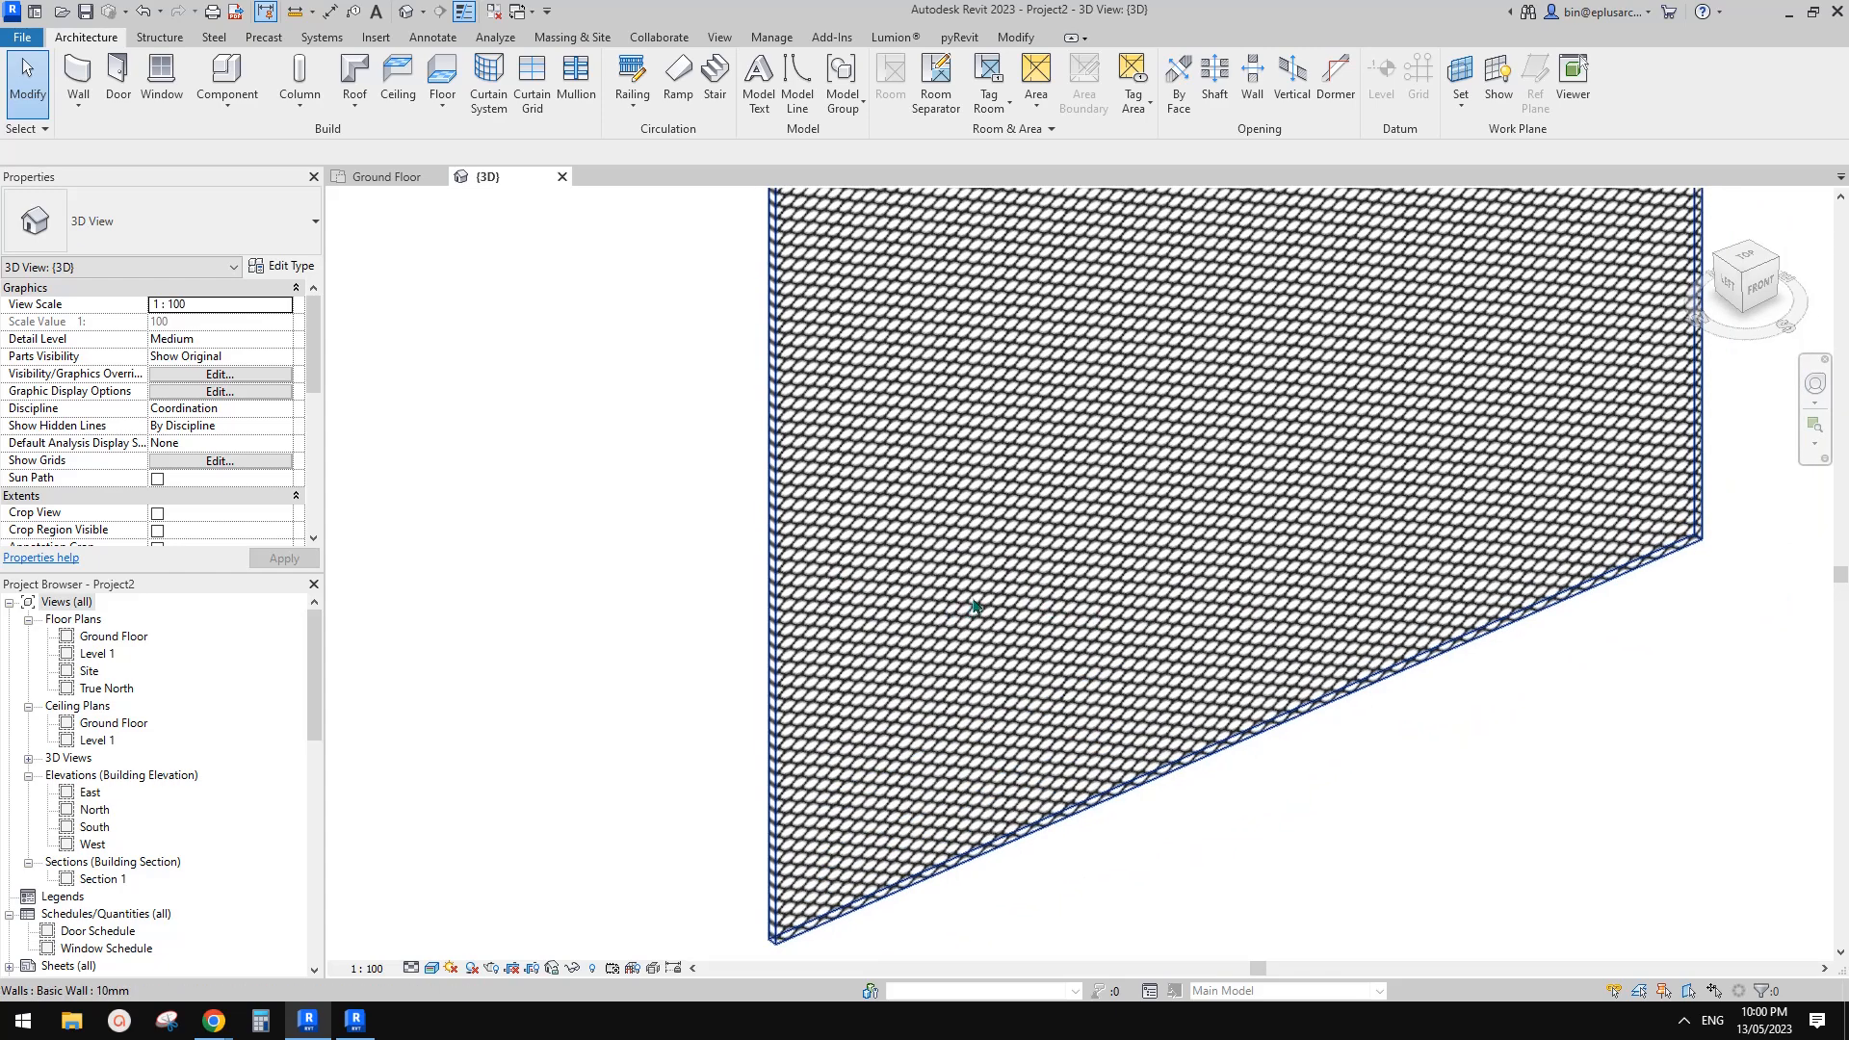
Check the relief pattern image's sample size in the wall's Default New Material, reached through the 10mm type's structure
left_click(816, 531)
left_click(279, 266)
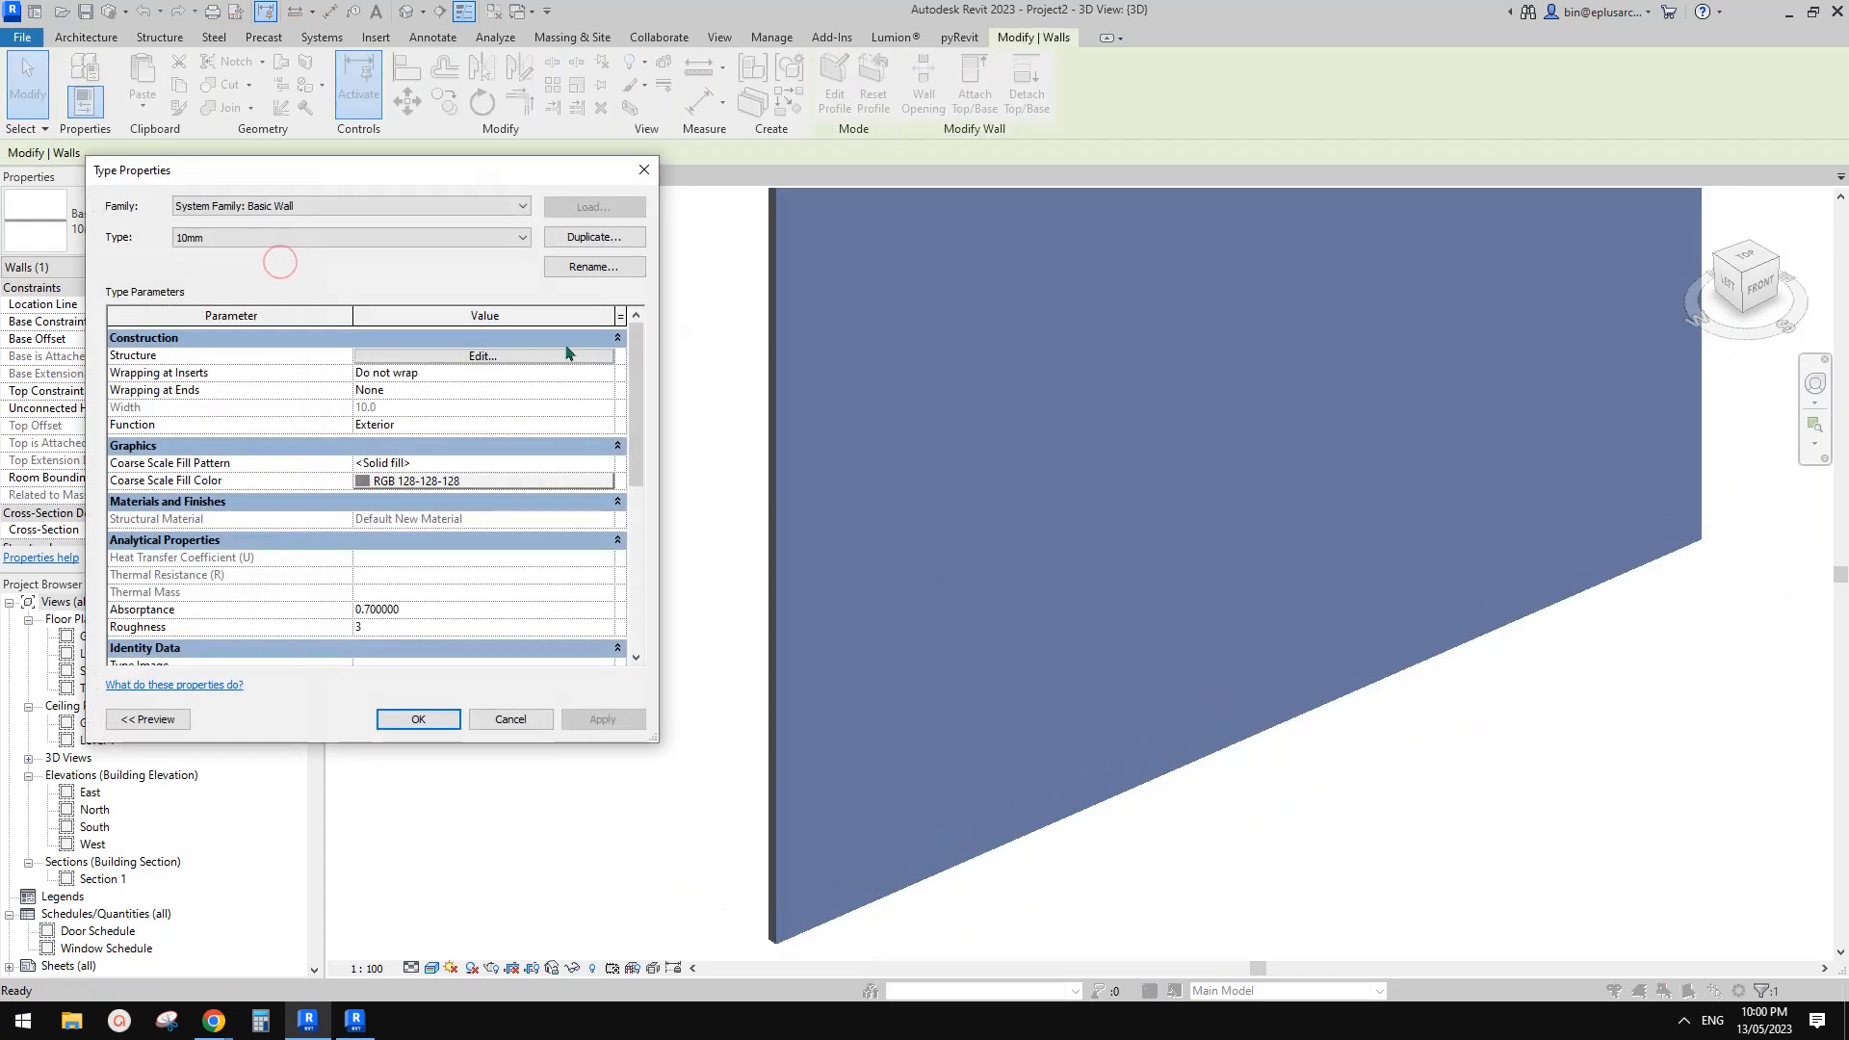
left_click(521, 356)
left_click(332, 368)
left_click(329, 368)
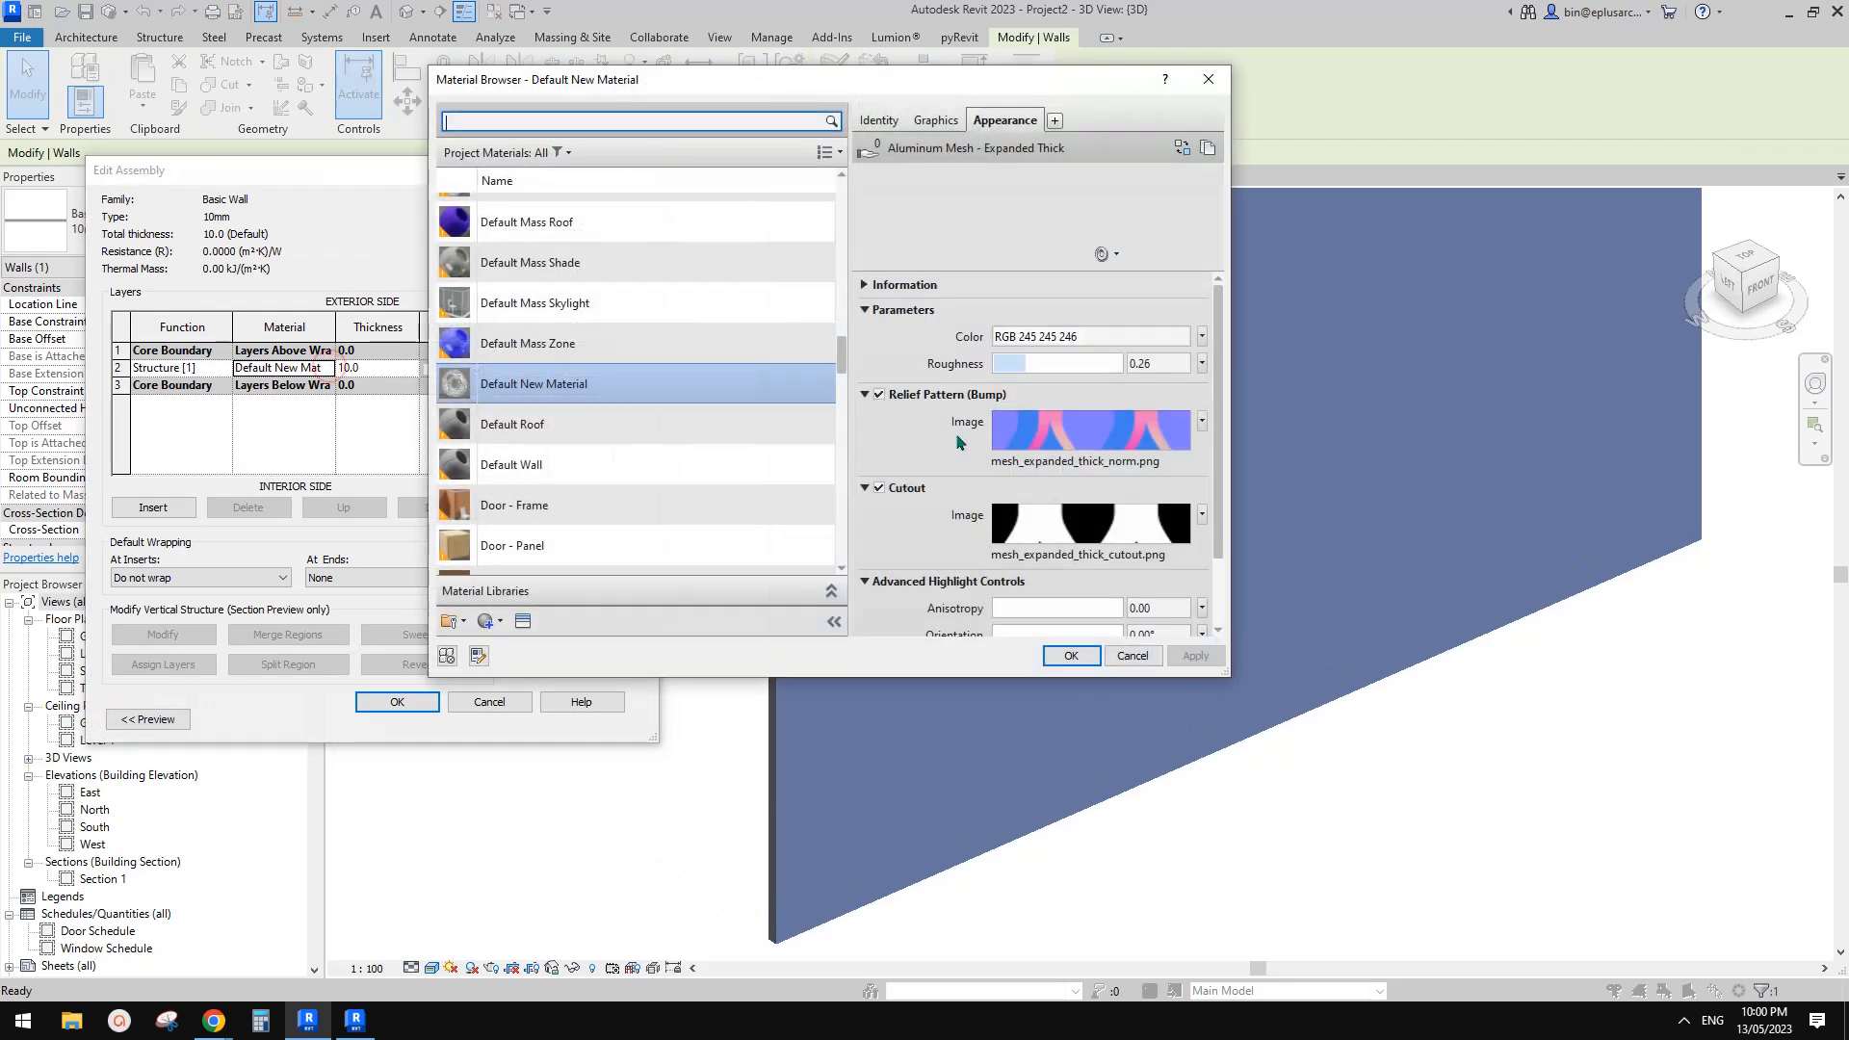
left_click(1131, 437)
left_click_drag(1246, 508, 1253, 554)
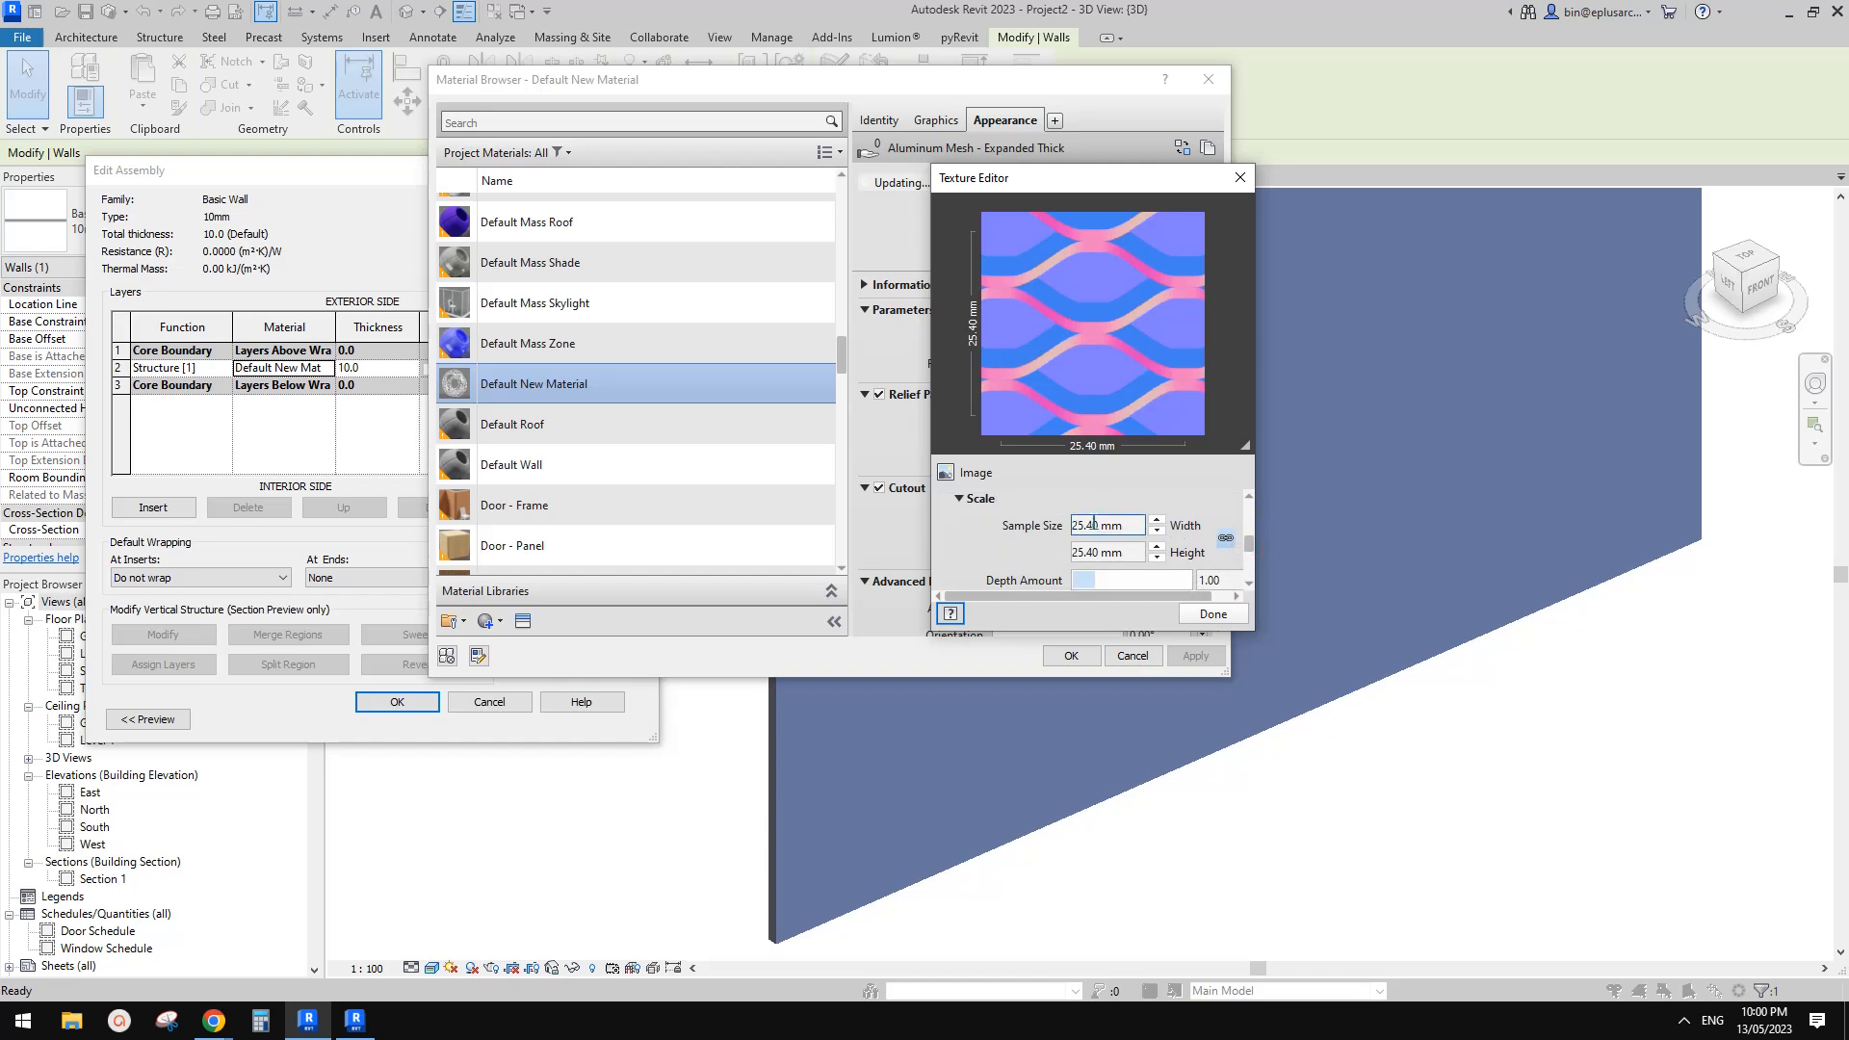
left_click(1212, 614)
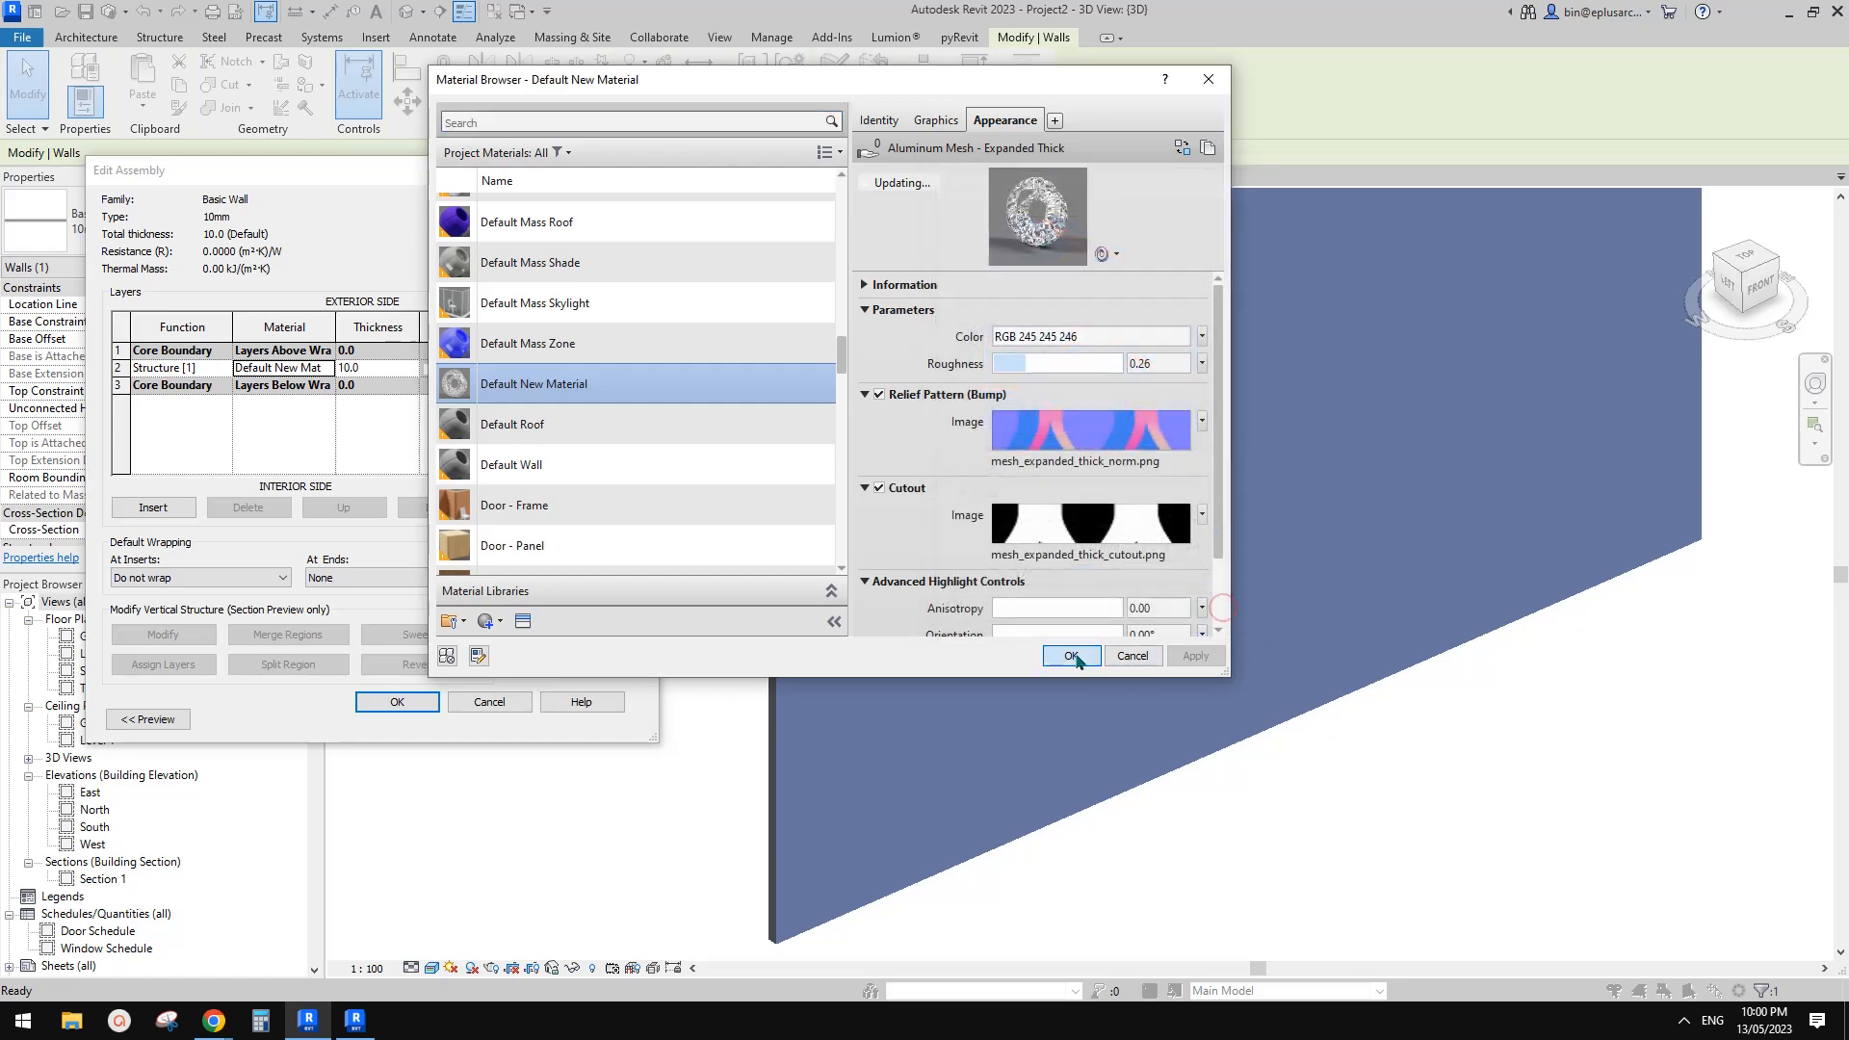
left_click(1071, 655)
left_click(409, 702)
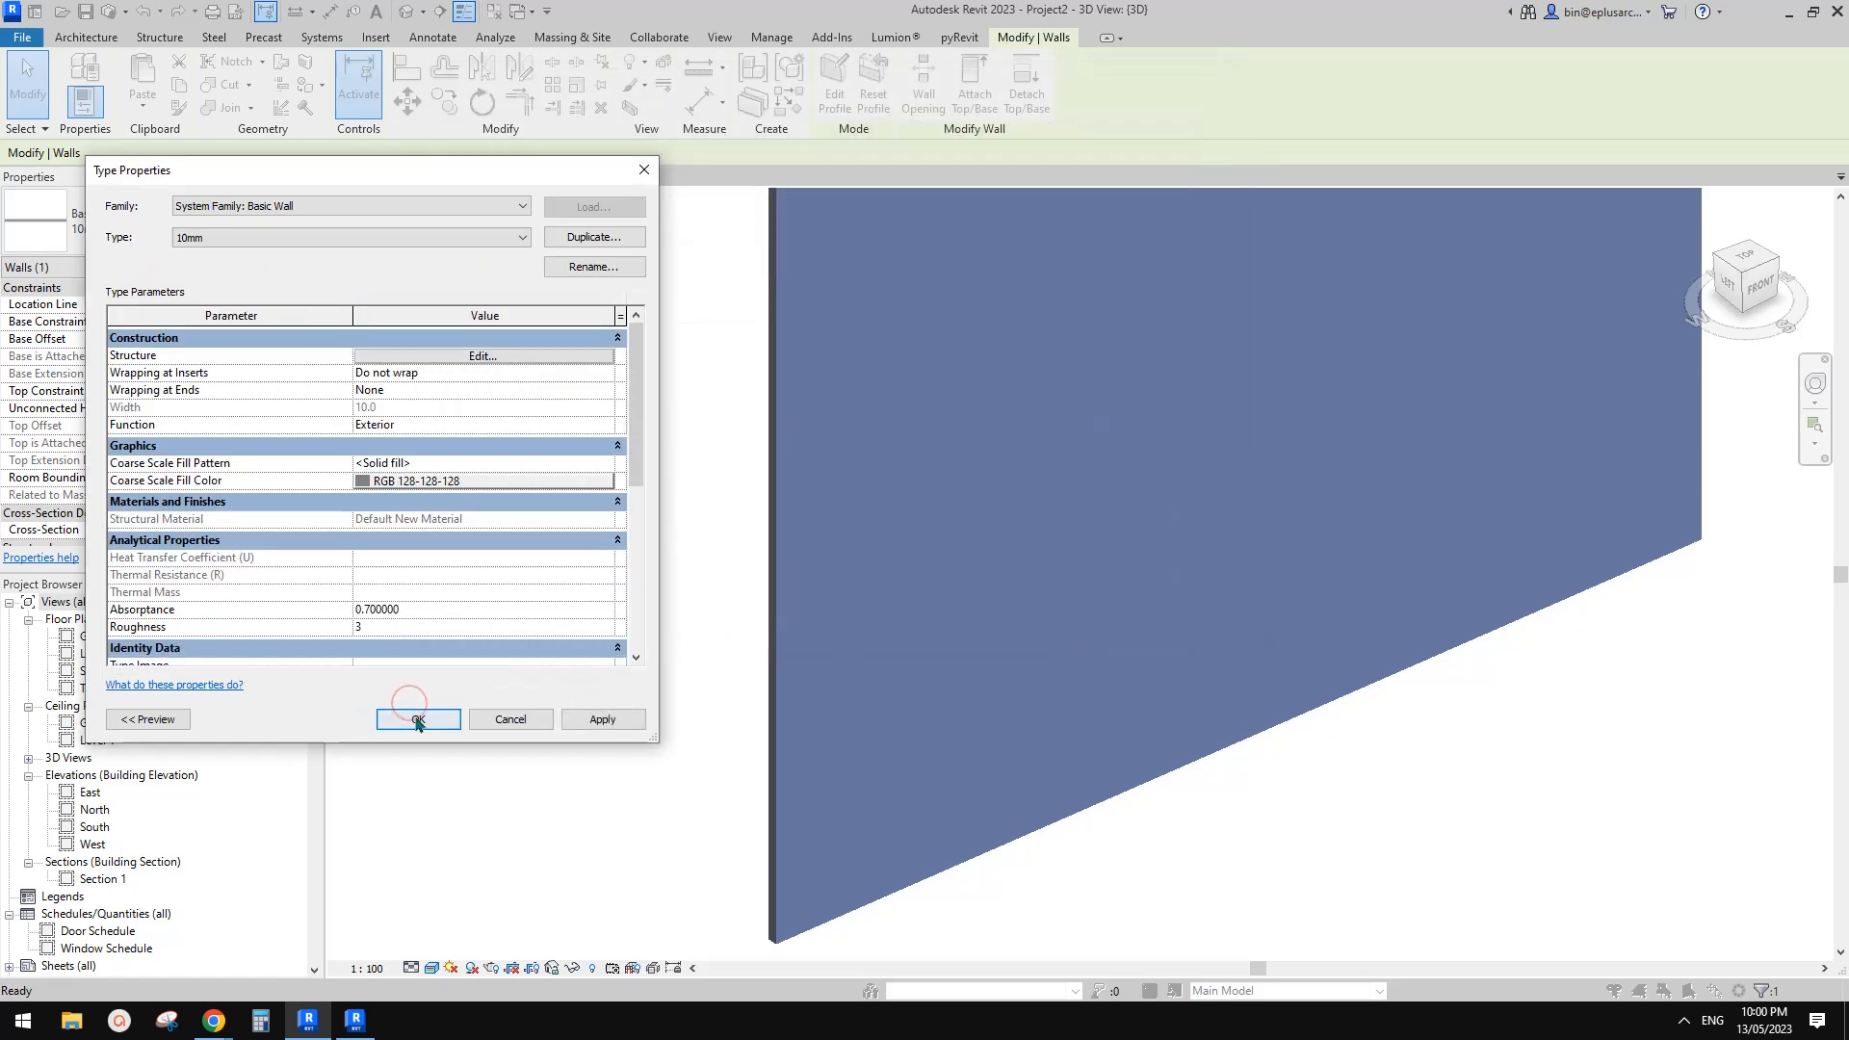
left_click(417, 722)
Render the mesh wall in the 3D view at Draft quality, examine the result and return to the model
key("Escape")
scroll(872, 907, "up", 3)
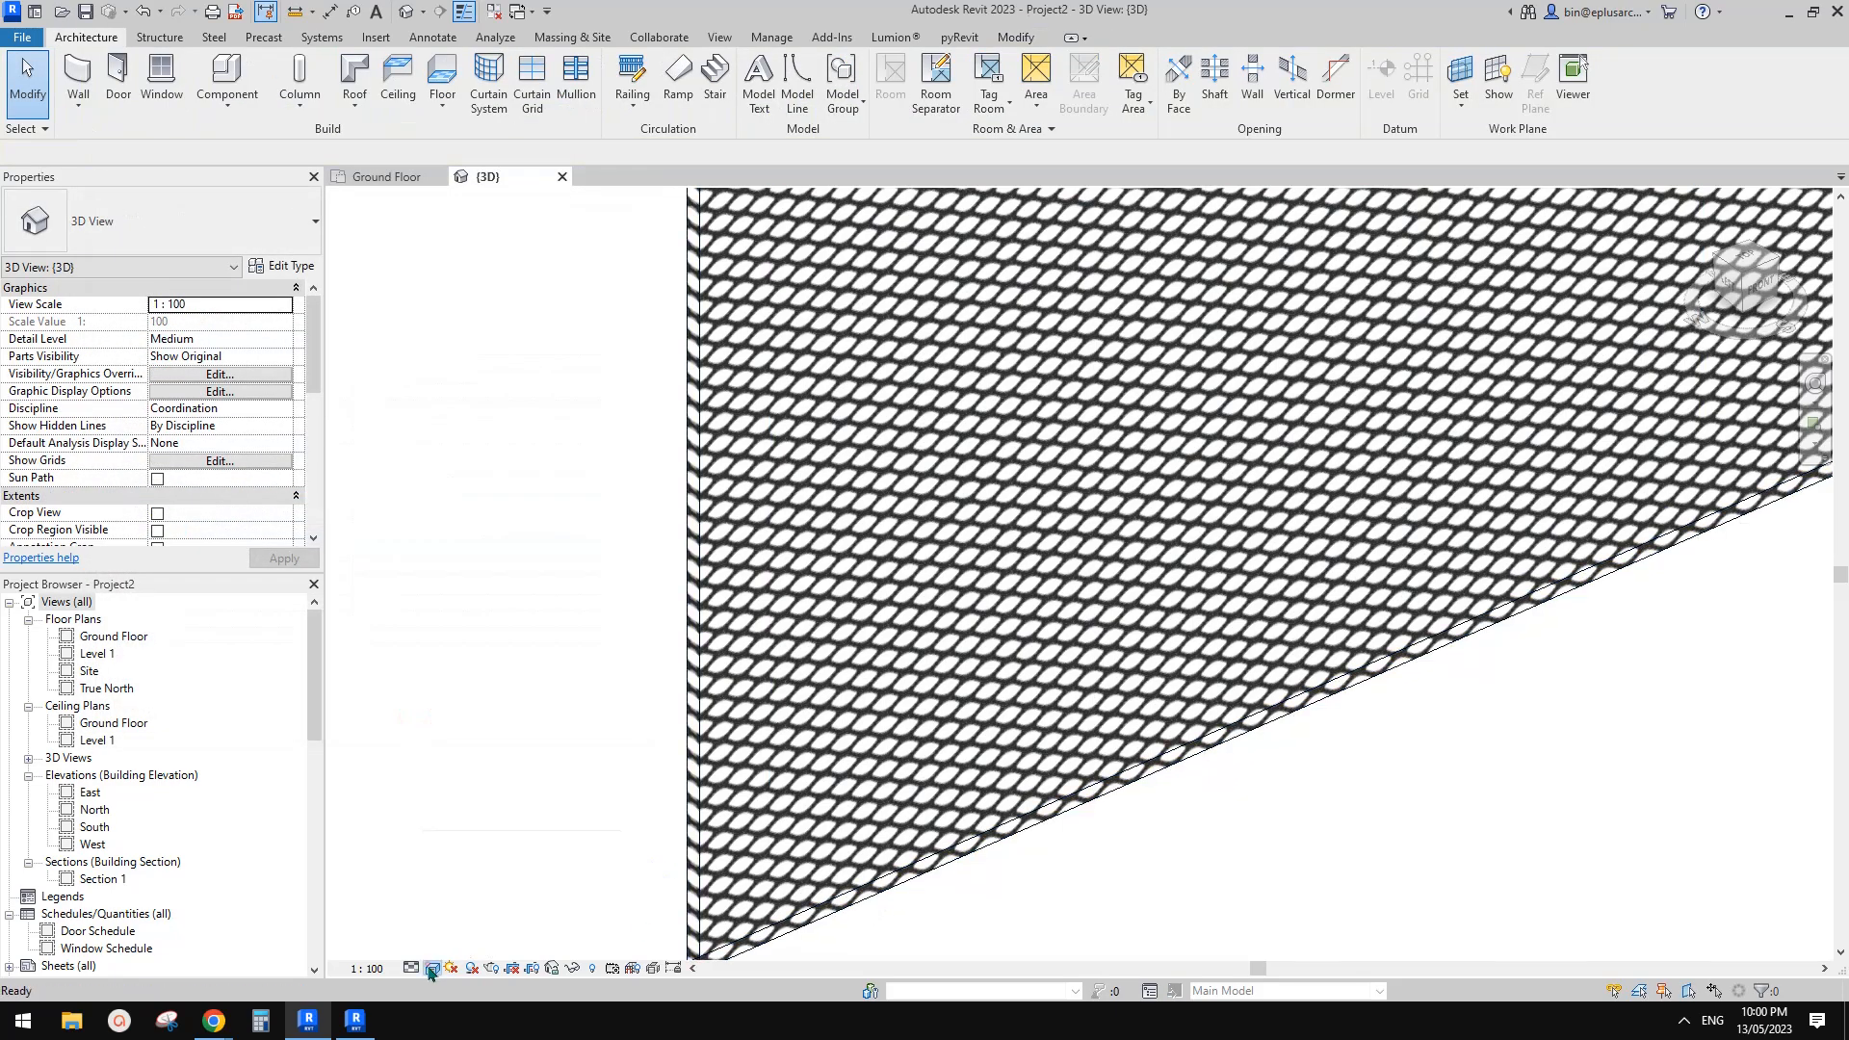
left_click(432, 969)
left_click(491, 947)
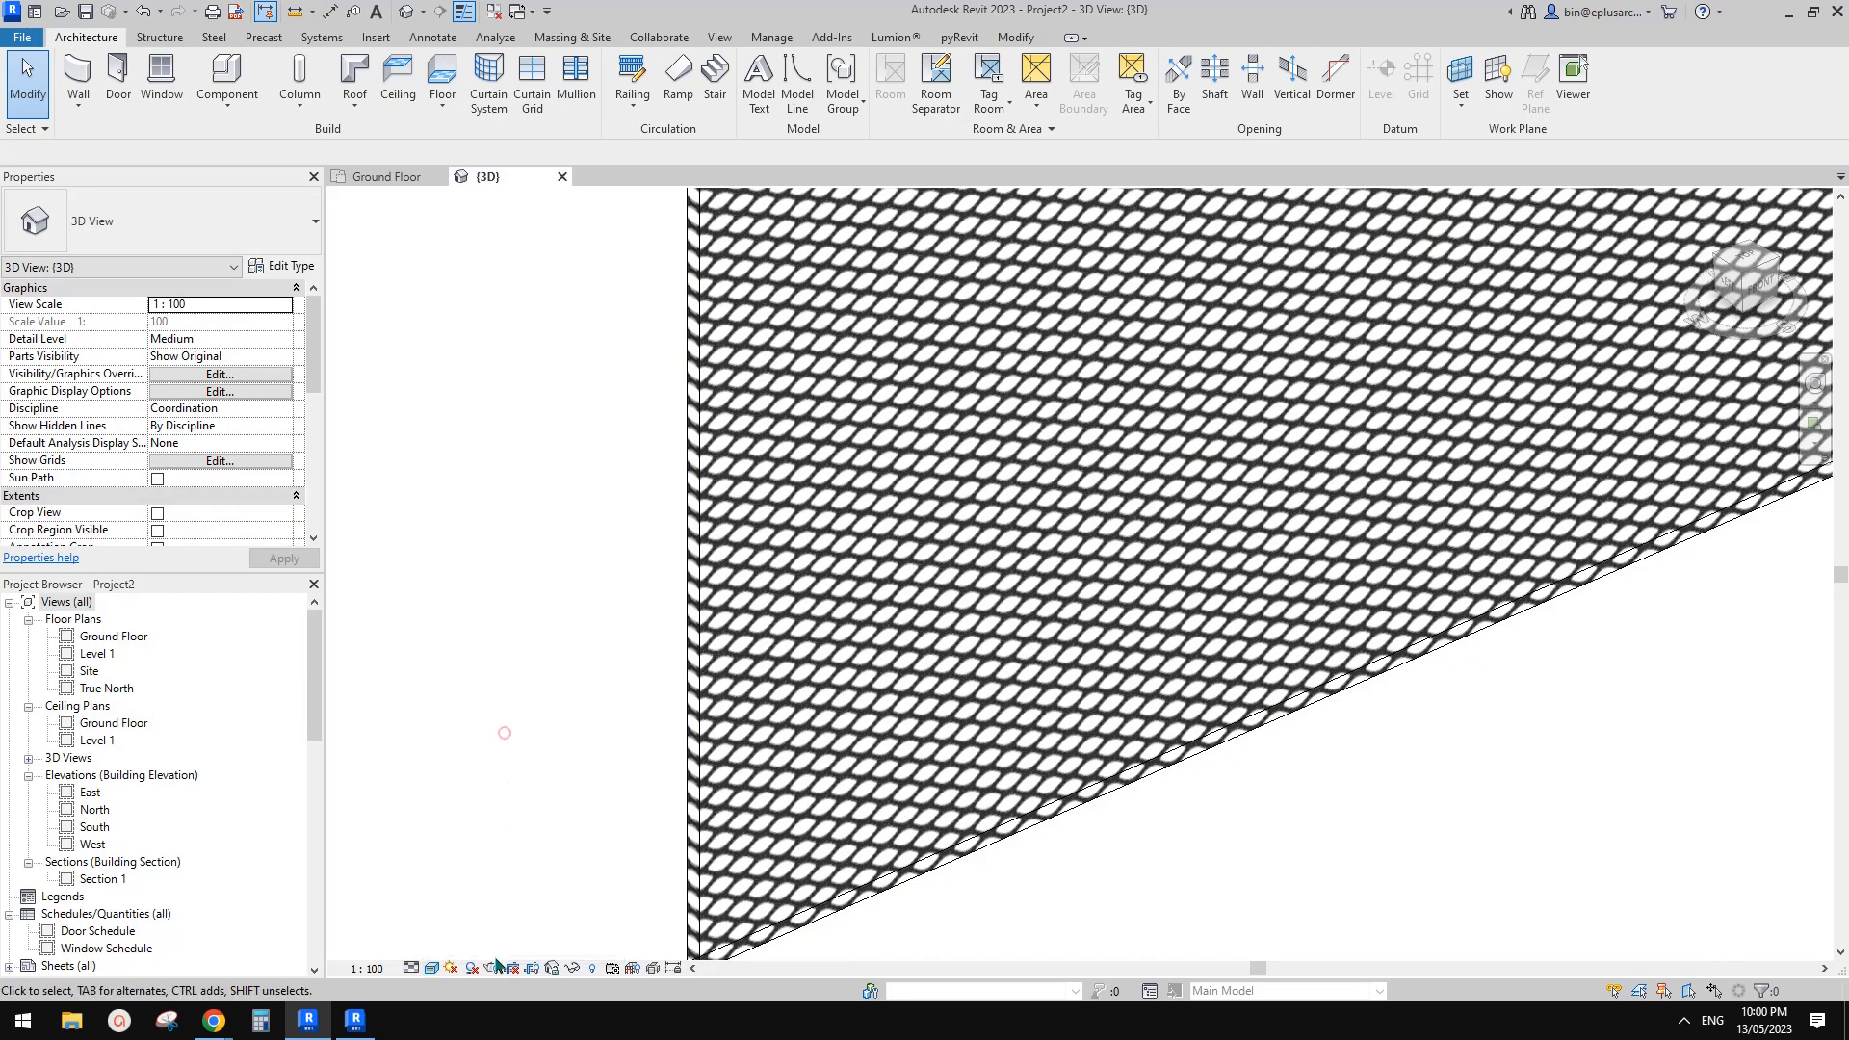
left_click(491, 968)
left_click(81, 58)
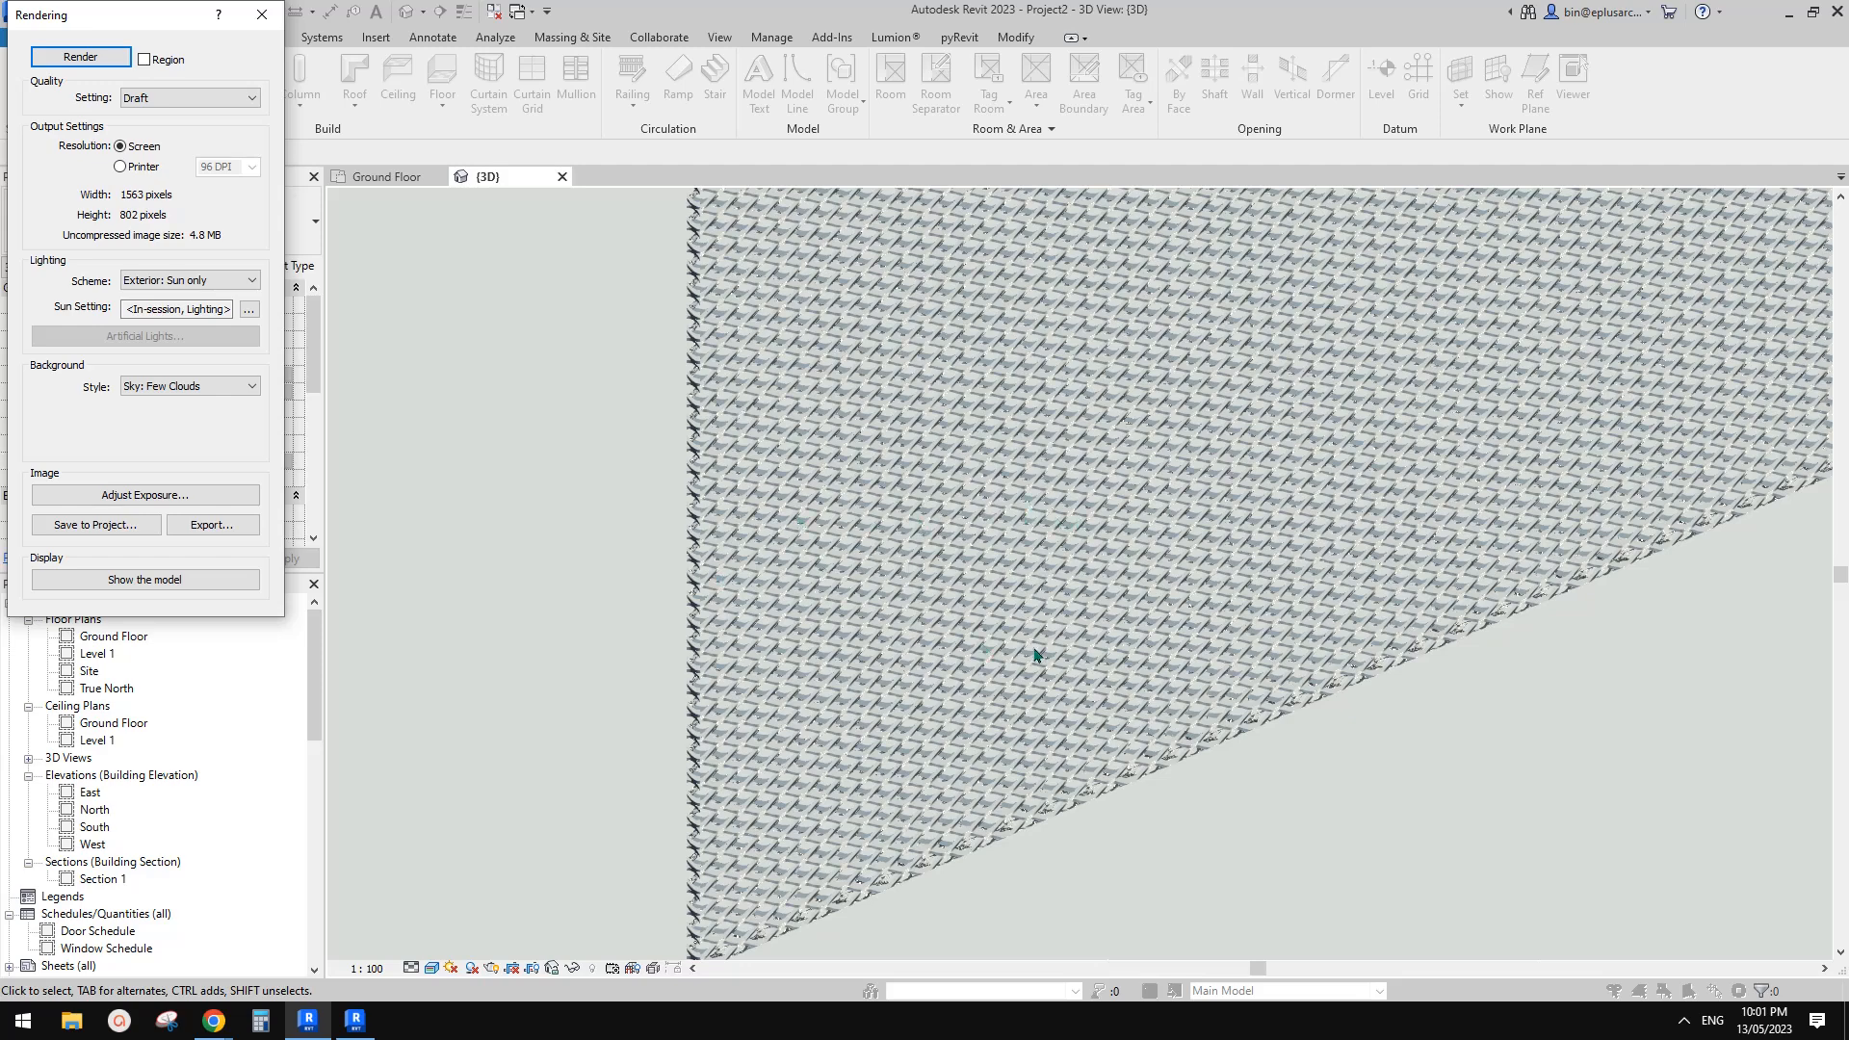
left_click(638, 537)
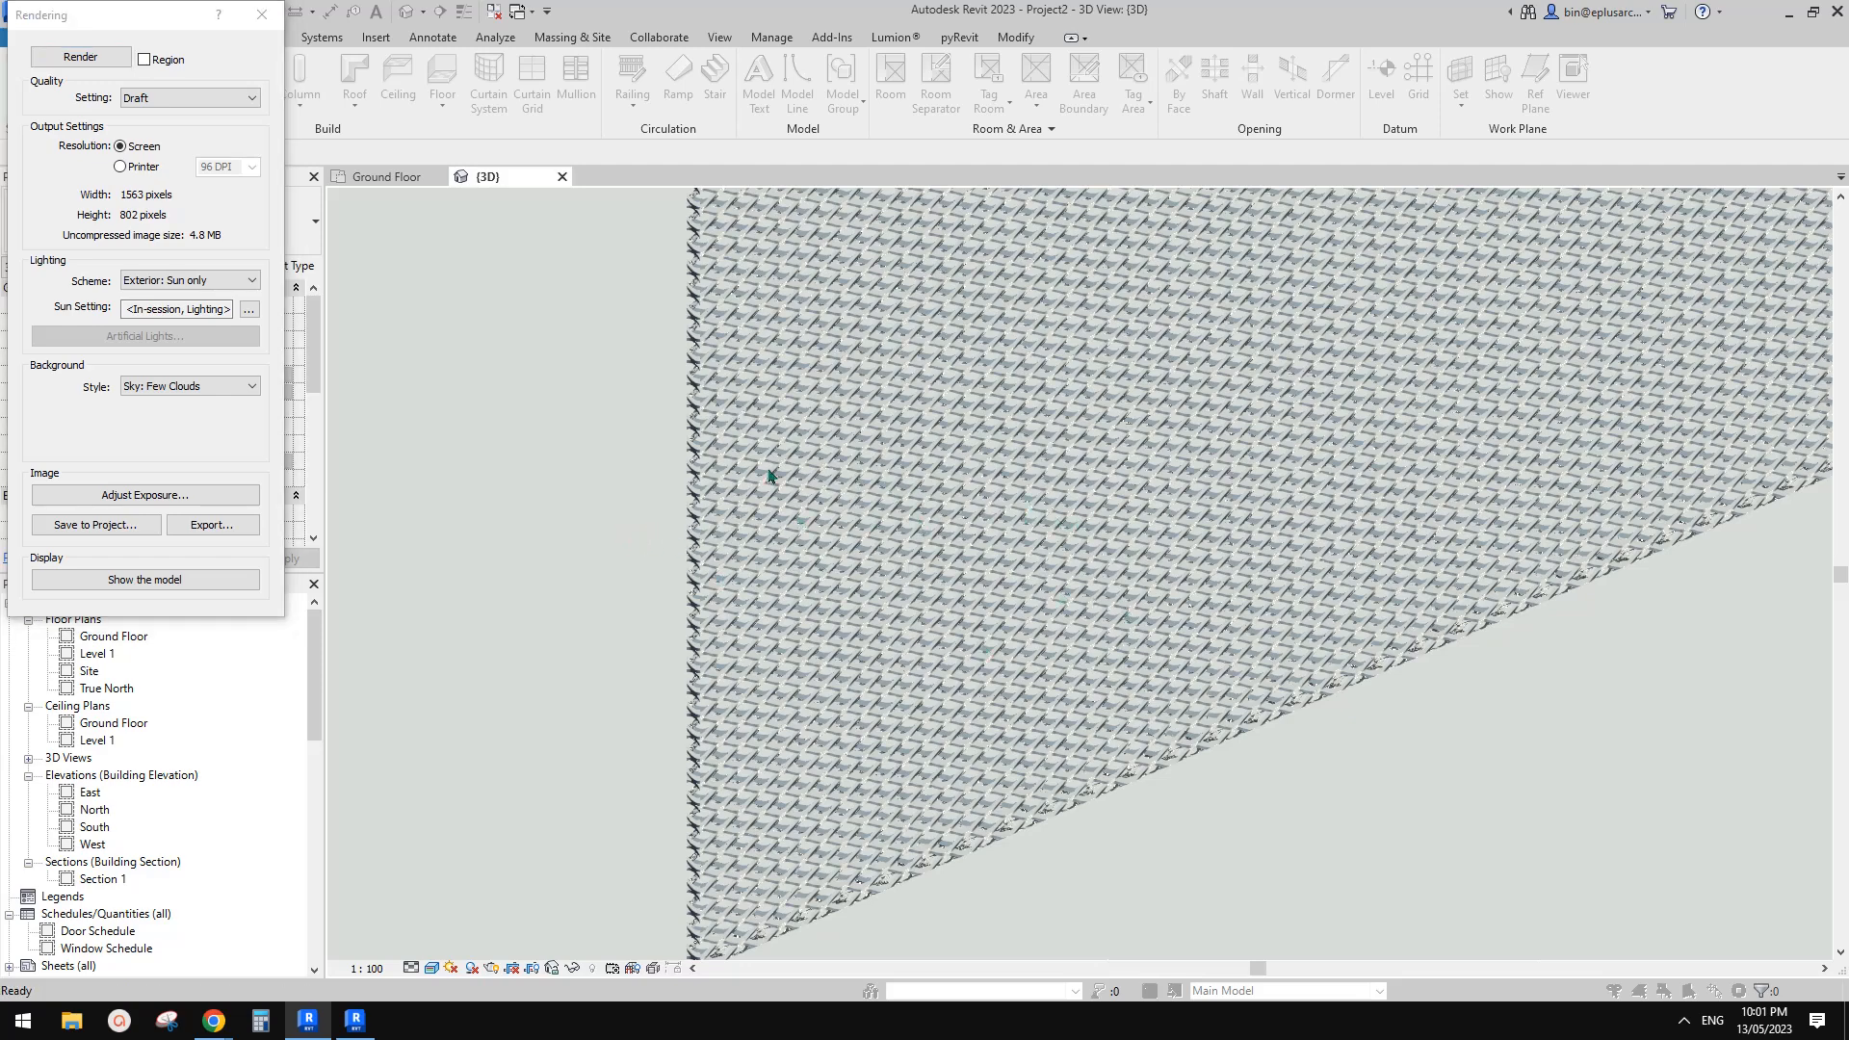
left_click(261, 15)
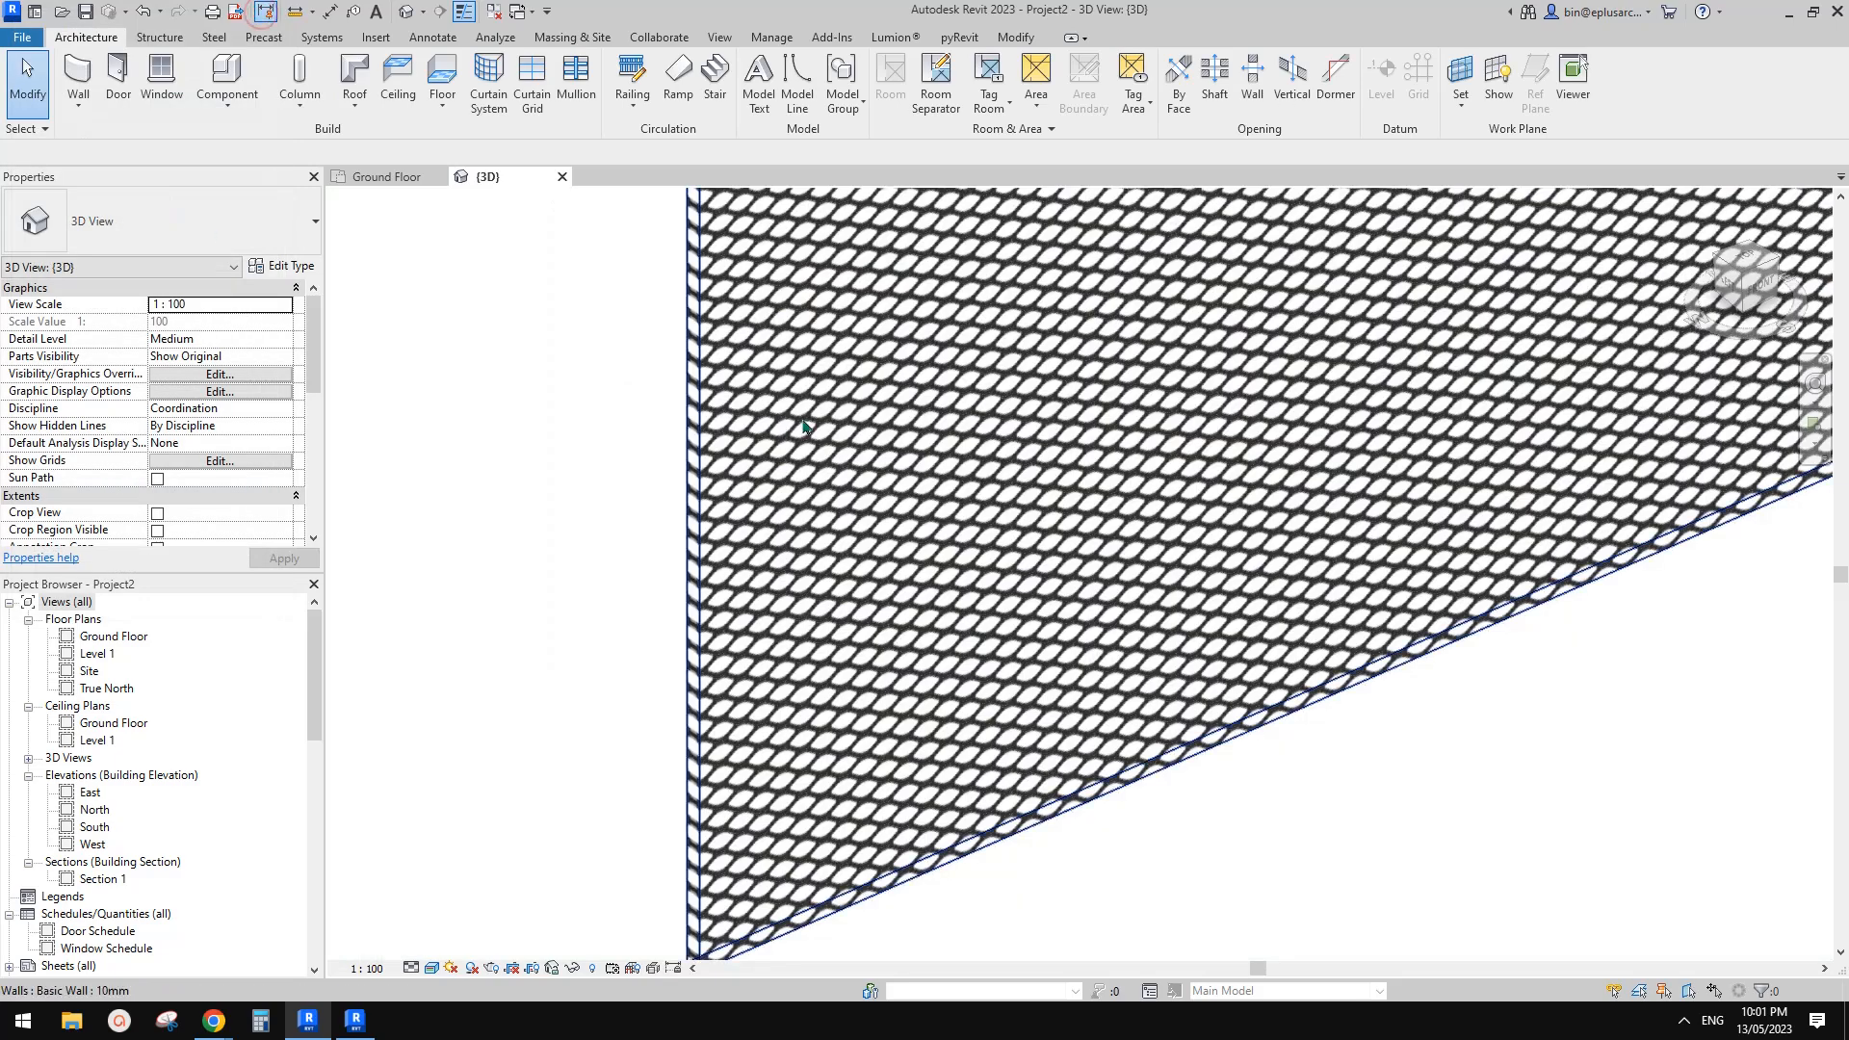
Set the structure layer's thickness to 1 mm in the 10mm wall type and deselect the wall
left_click(802, 419)
left_click(281, 275)
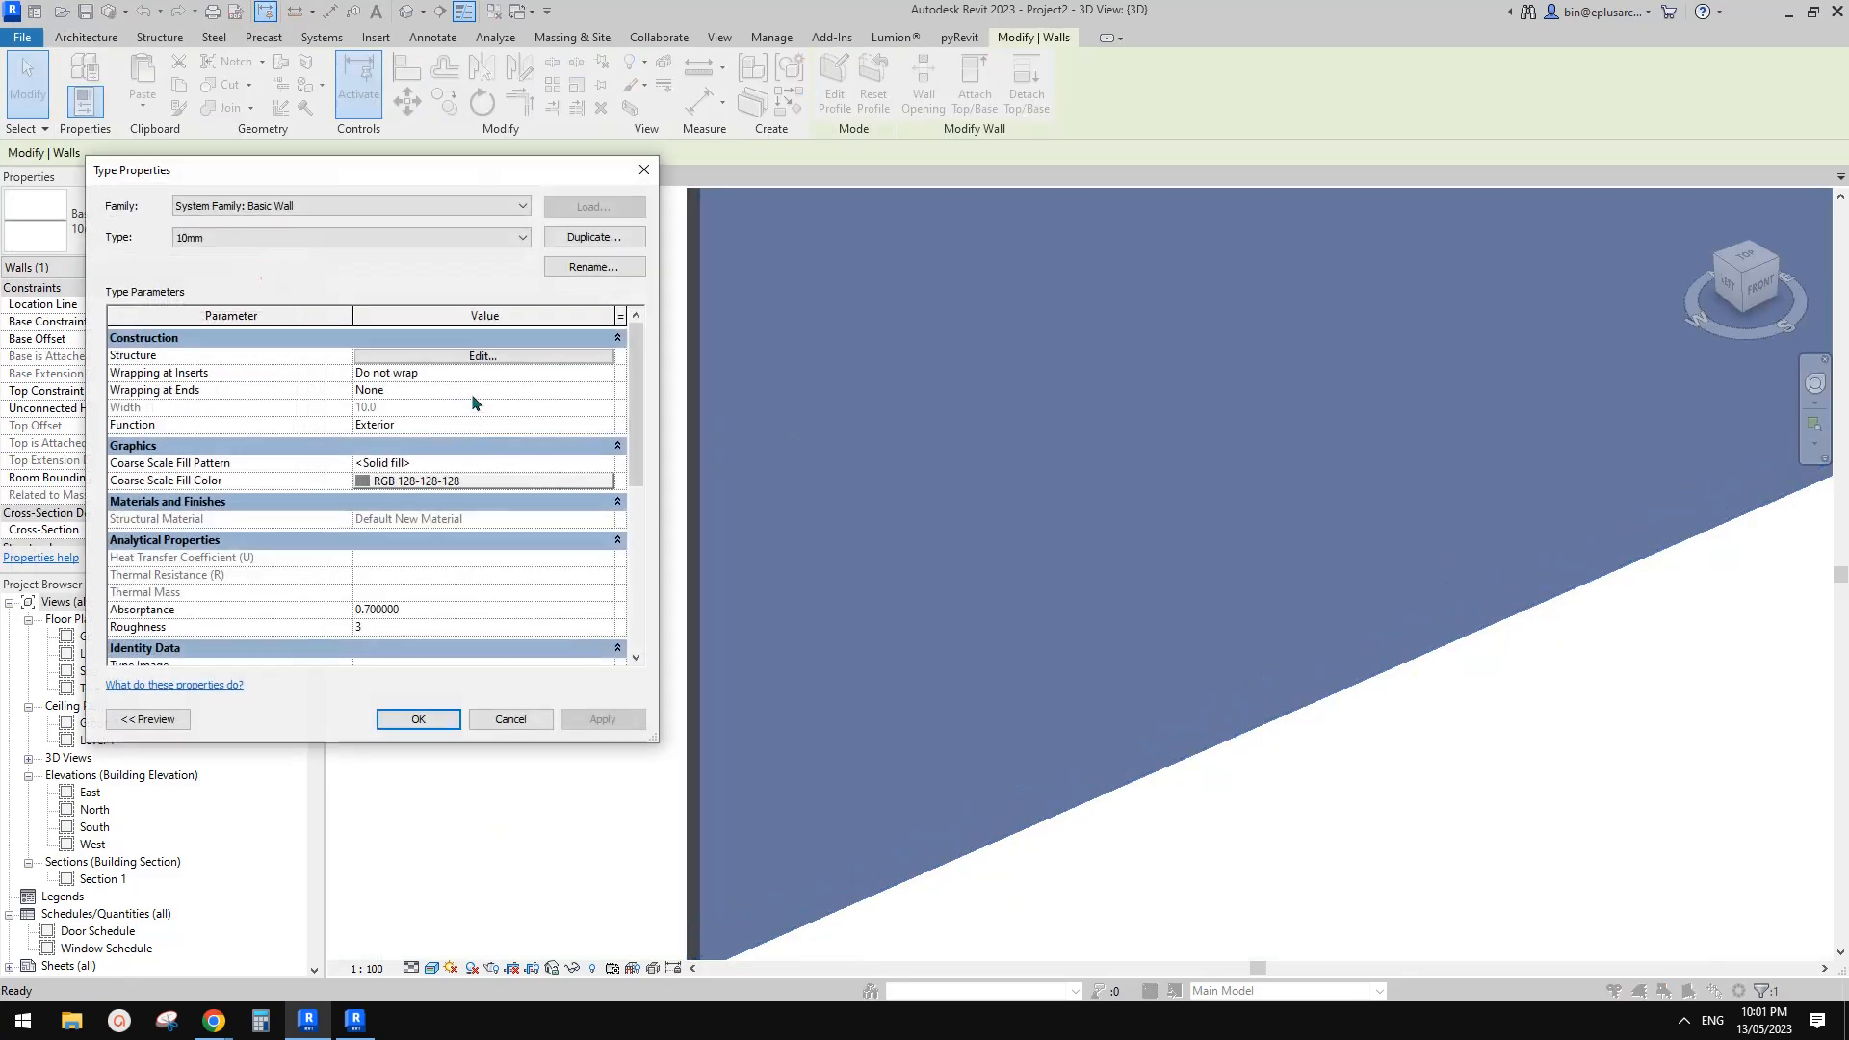
left_click(482, 359)
left_click(383, 370)
type("1")
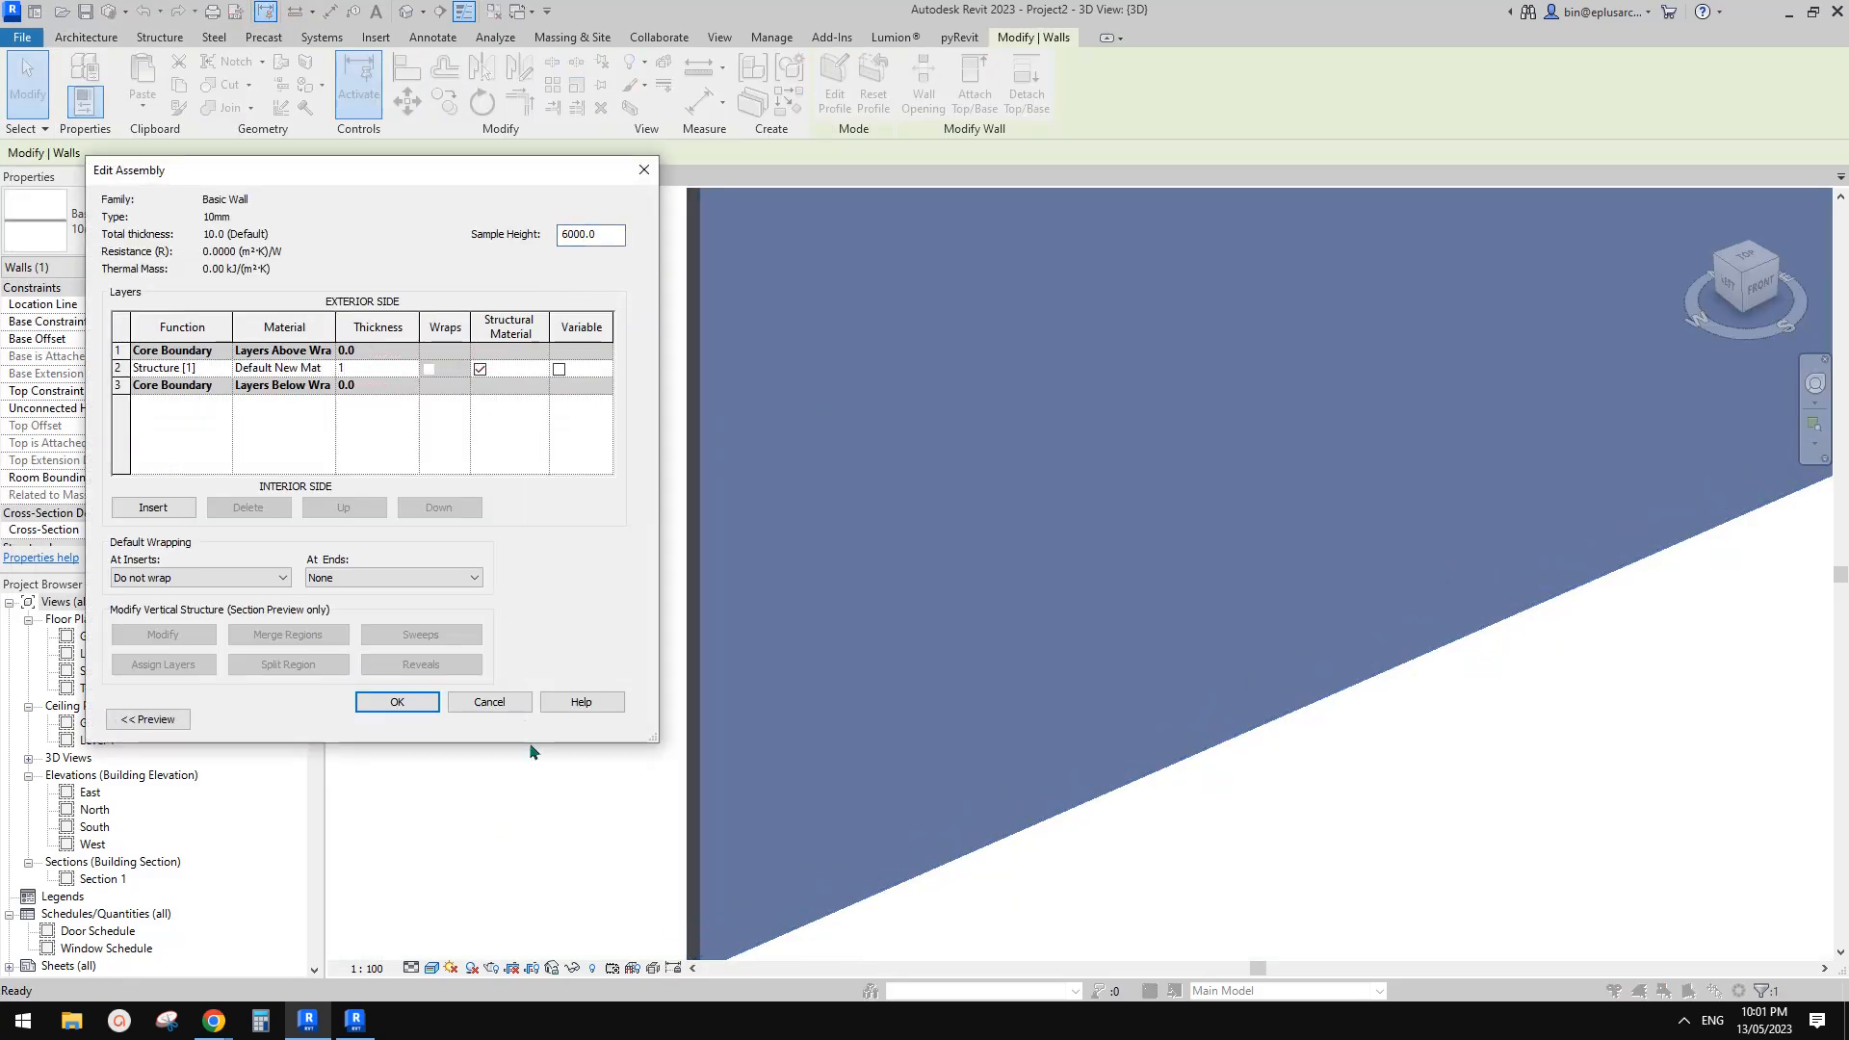
left_click(397, 701)
left_click(429, 715)
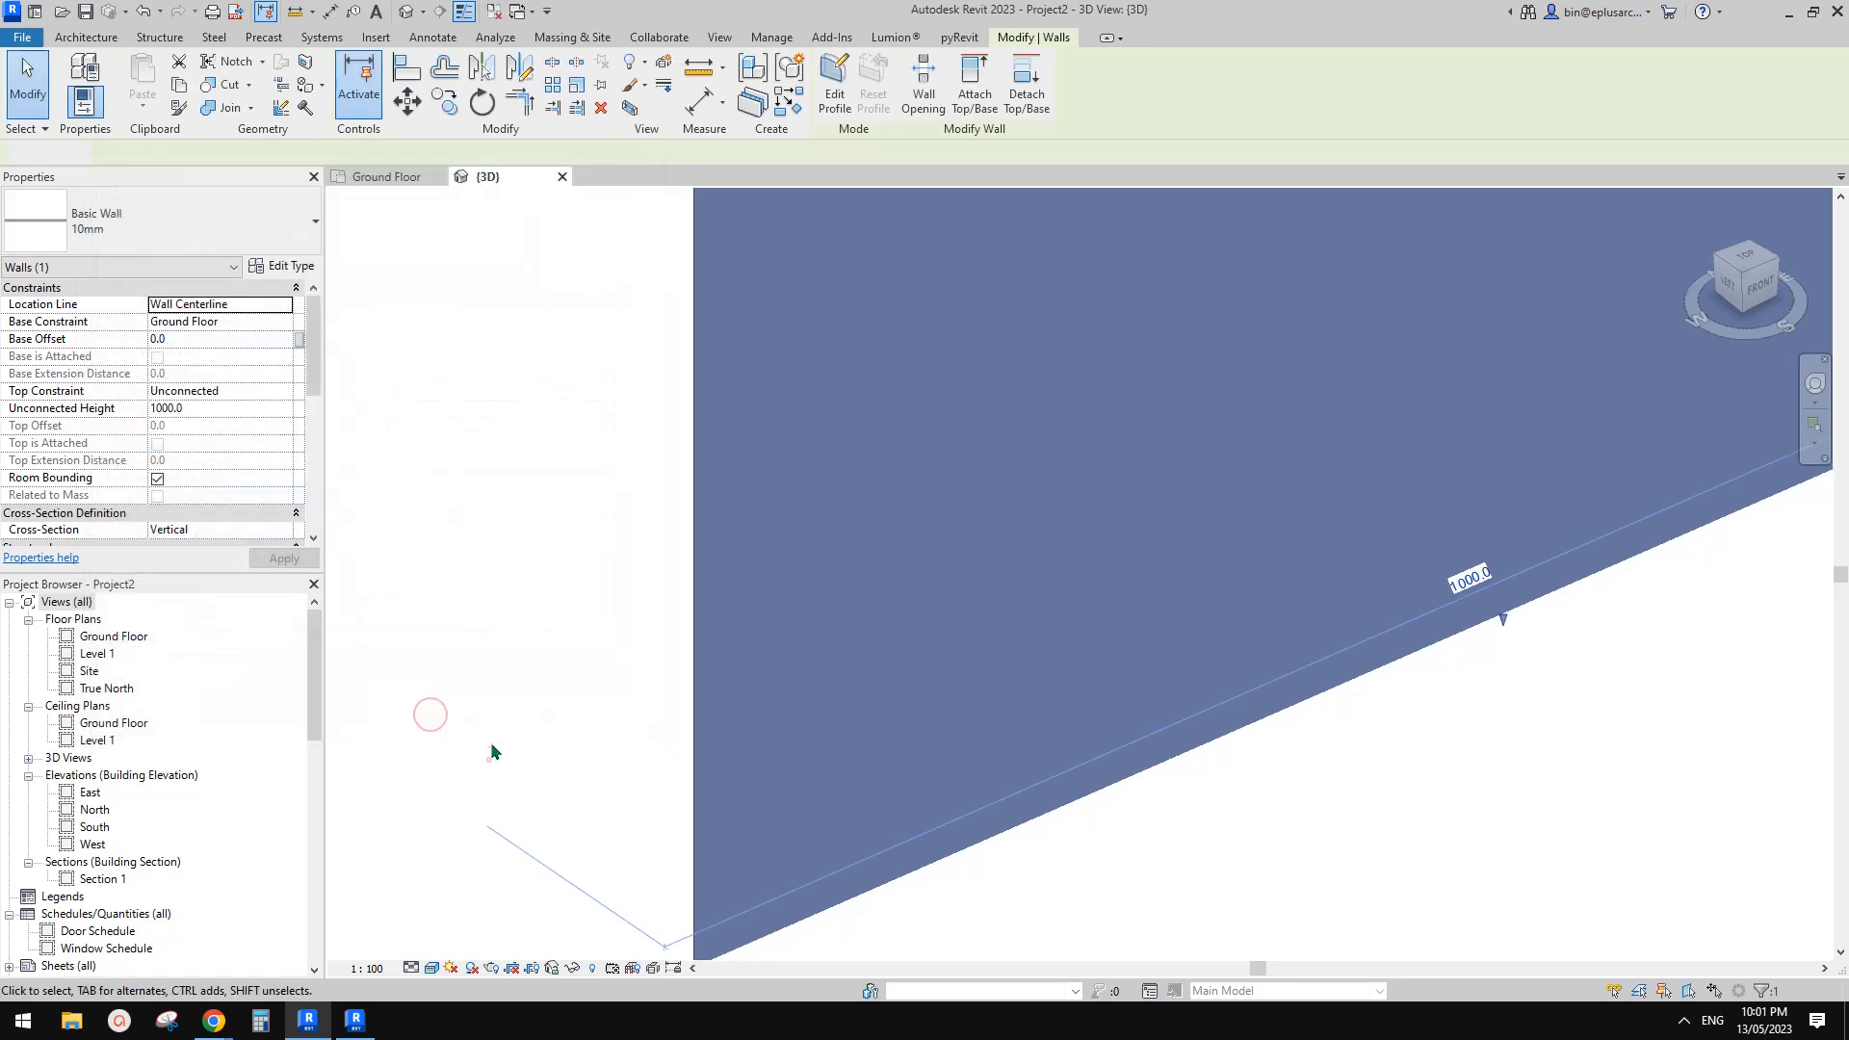
left_click(489, 760)
Render the 1 mm mesh wall at Draft quality and leave the rendering
left_click(492, 968)
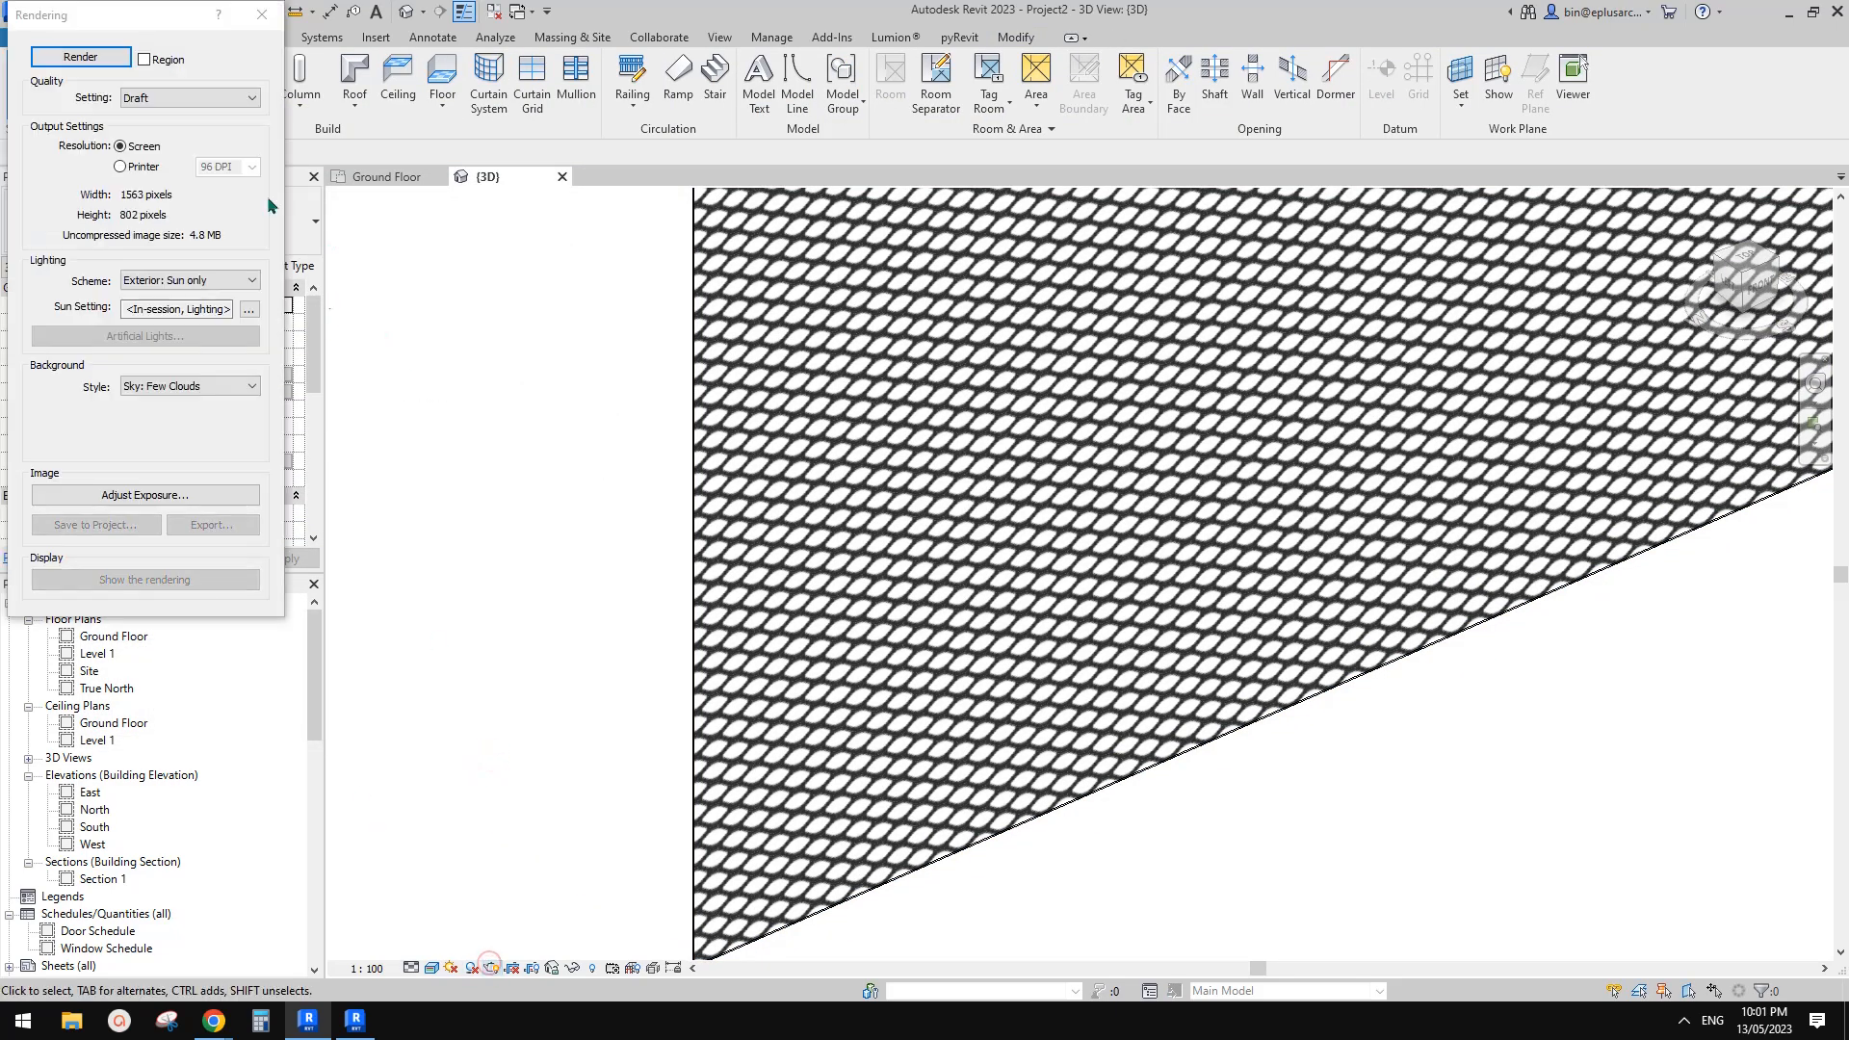
left_click(91, 53)
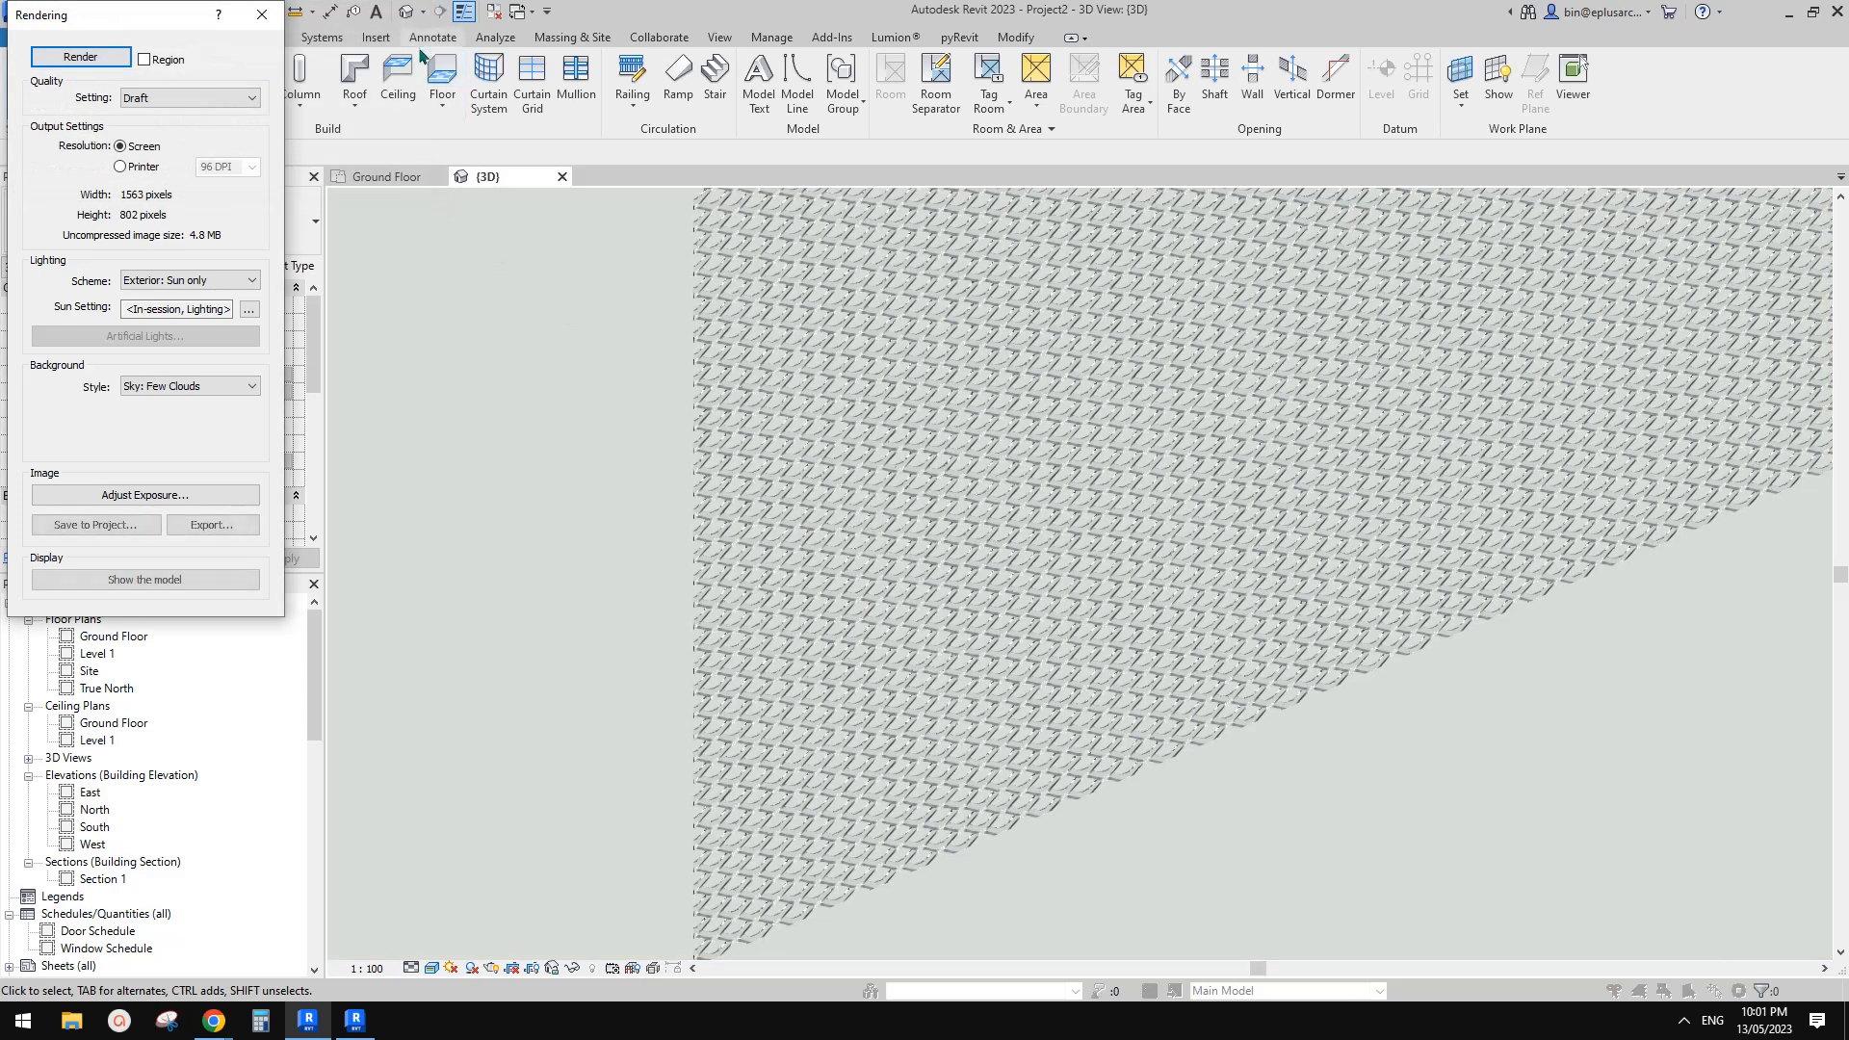
left_click(262, 11)
Examine the mesh wall with its selection cleared and check the visual style options of the 3D view
left_click(694, 468)
key("Escape")
left_click(955, 475)
scroll(963, 517, "up", 1)
middle_click_drag(997, 523, 924, 539)
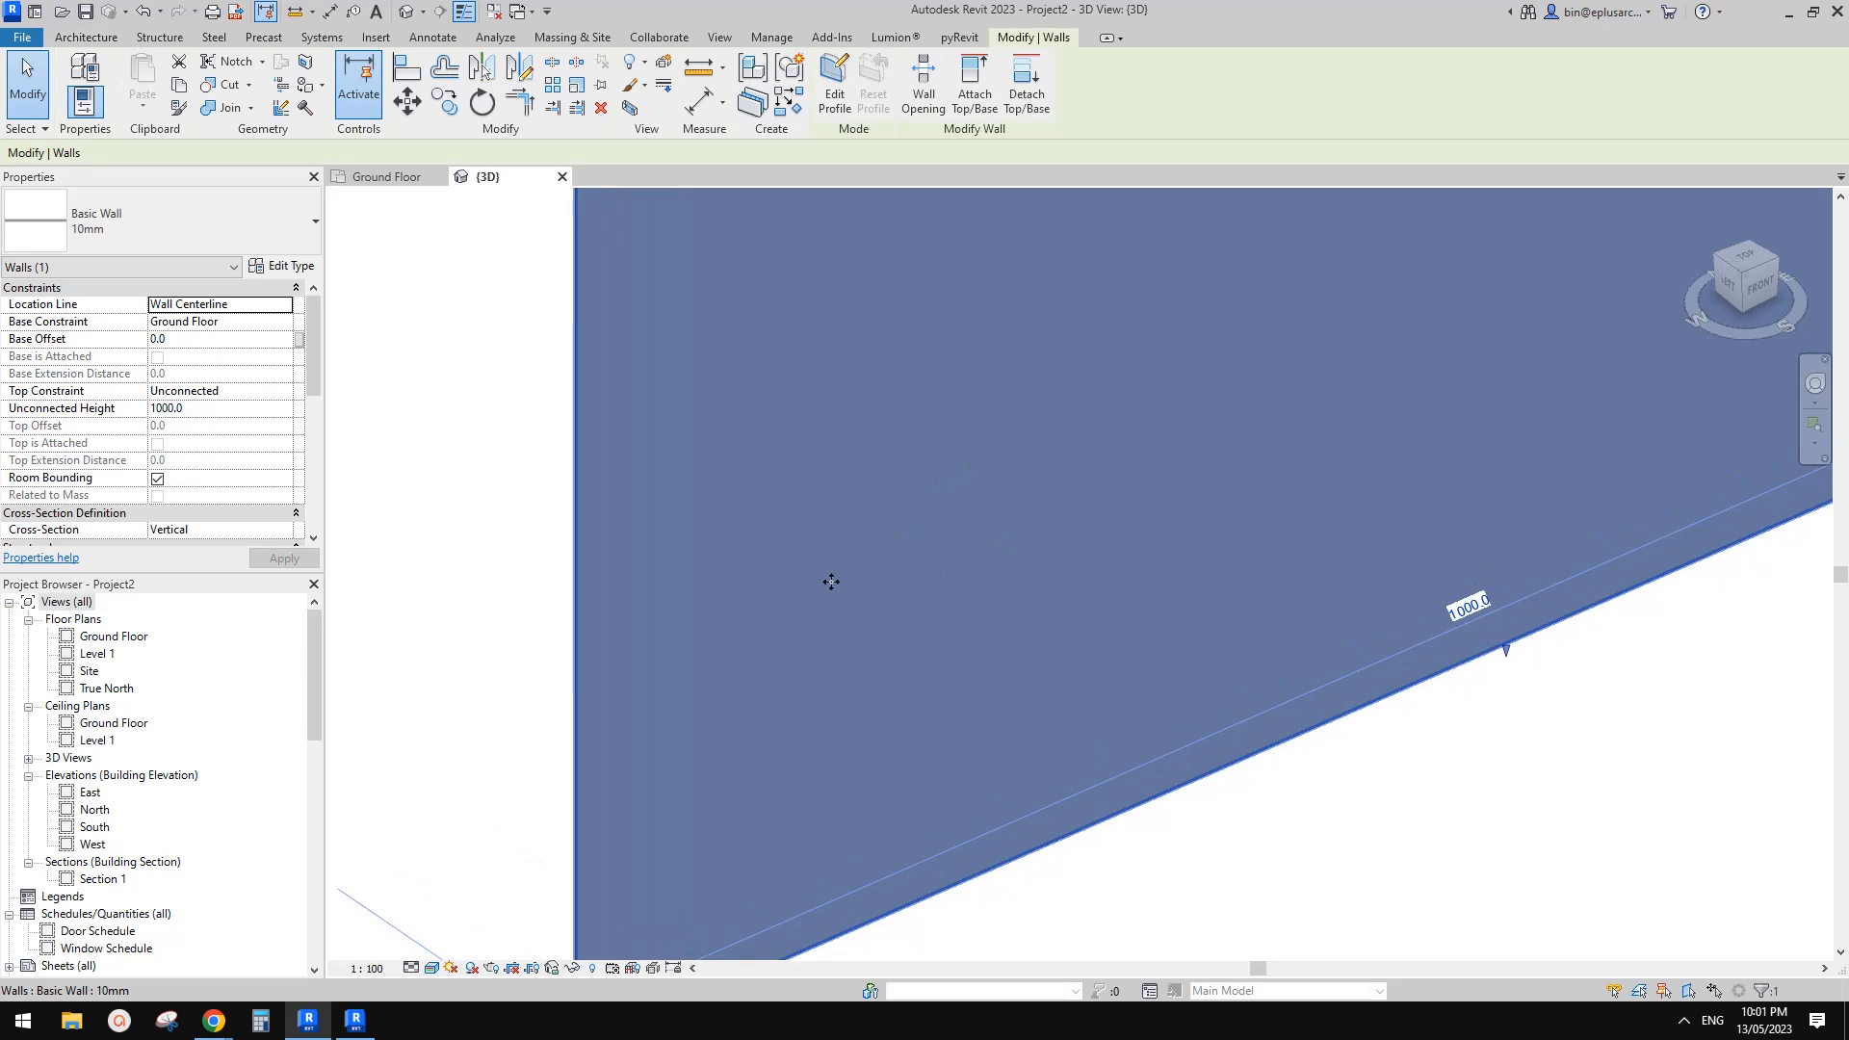
middle_click_drag(735, 773, 787, 798)
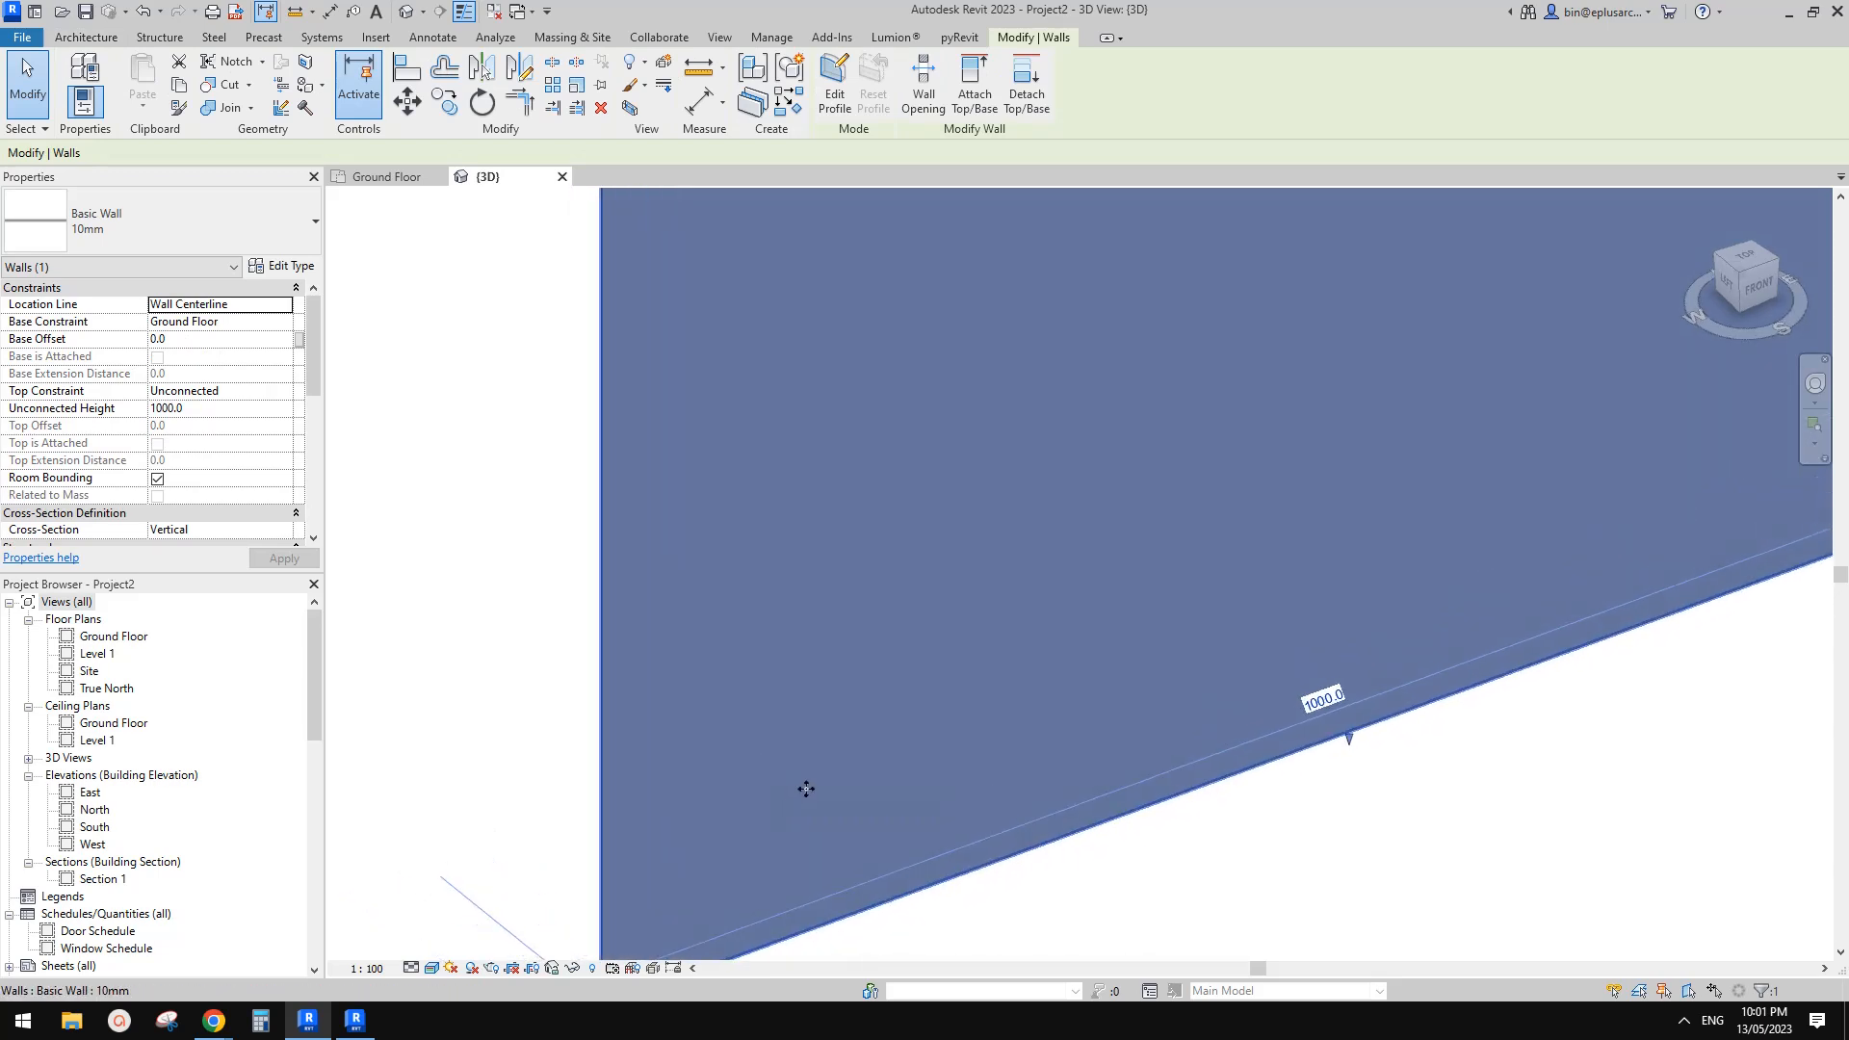
key("Escape")
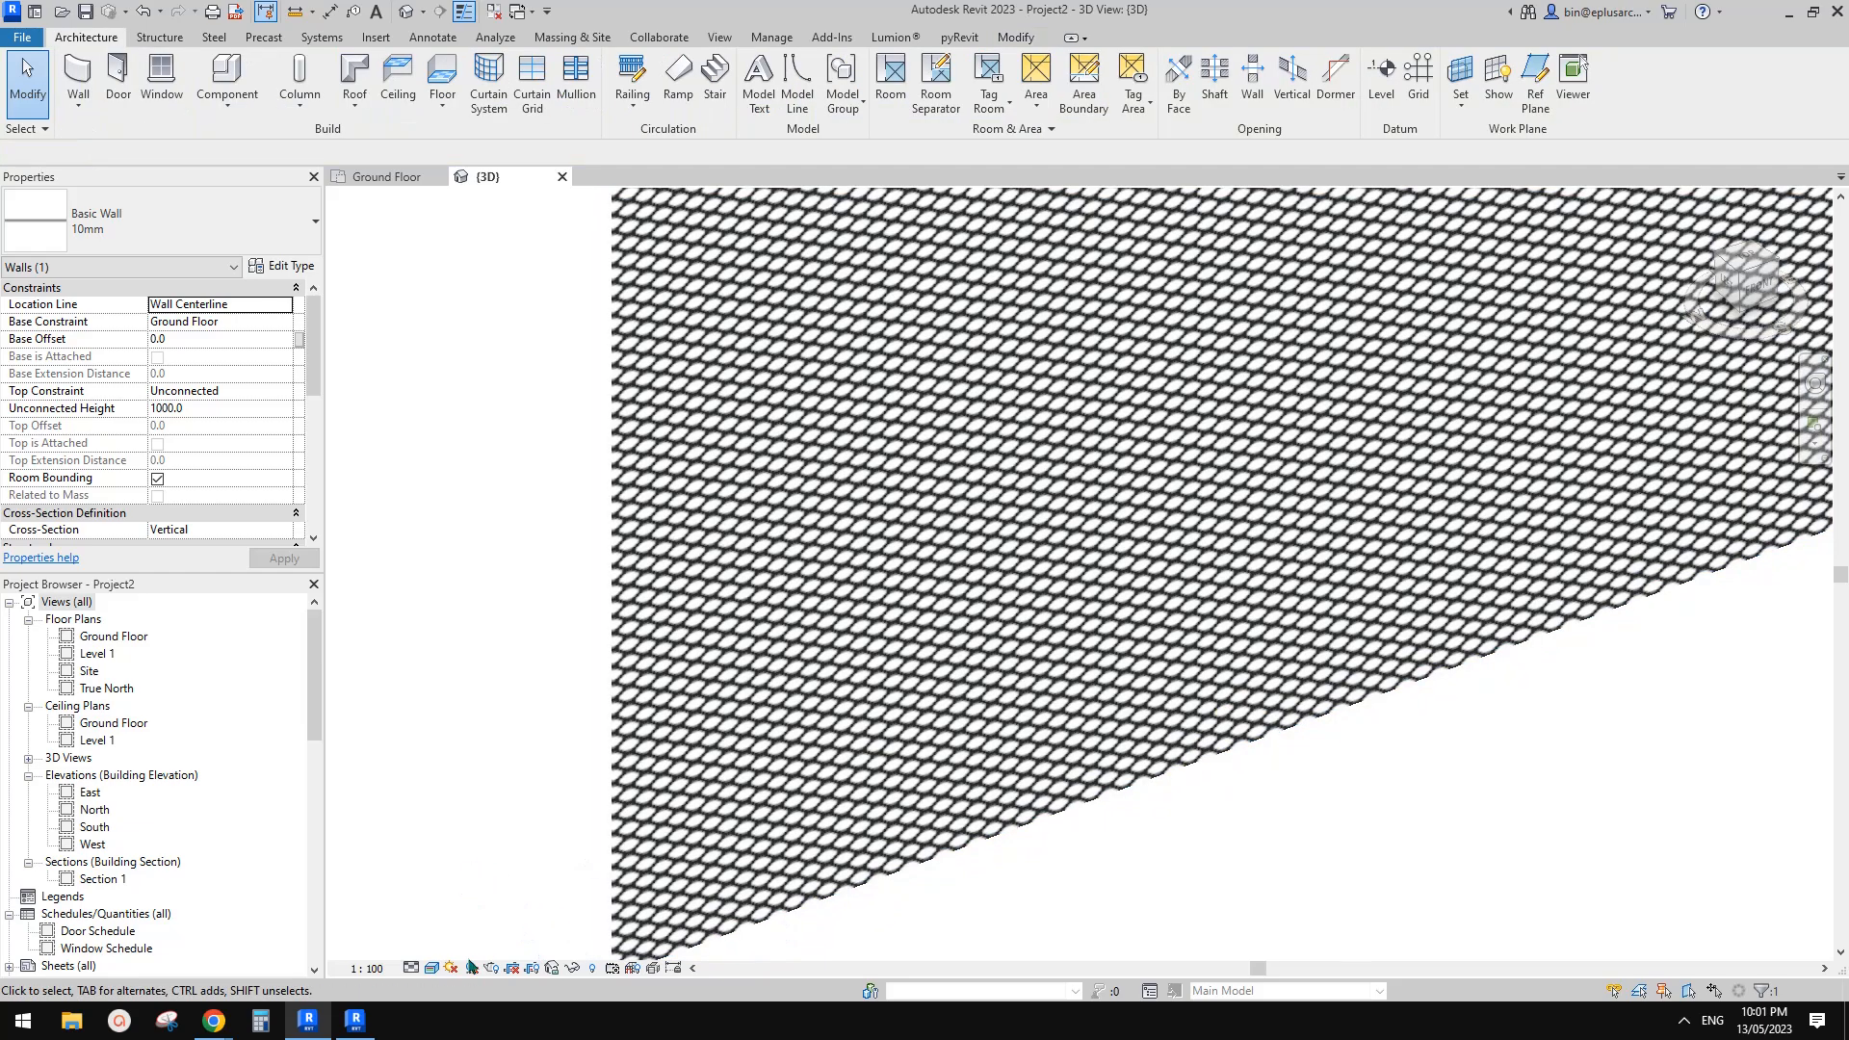
left_click(433, 968)
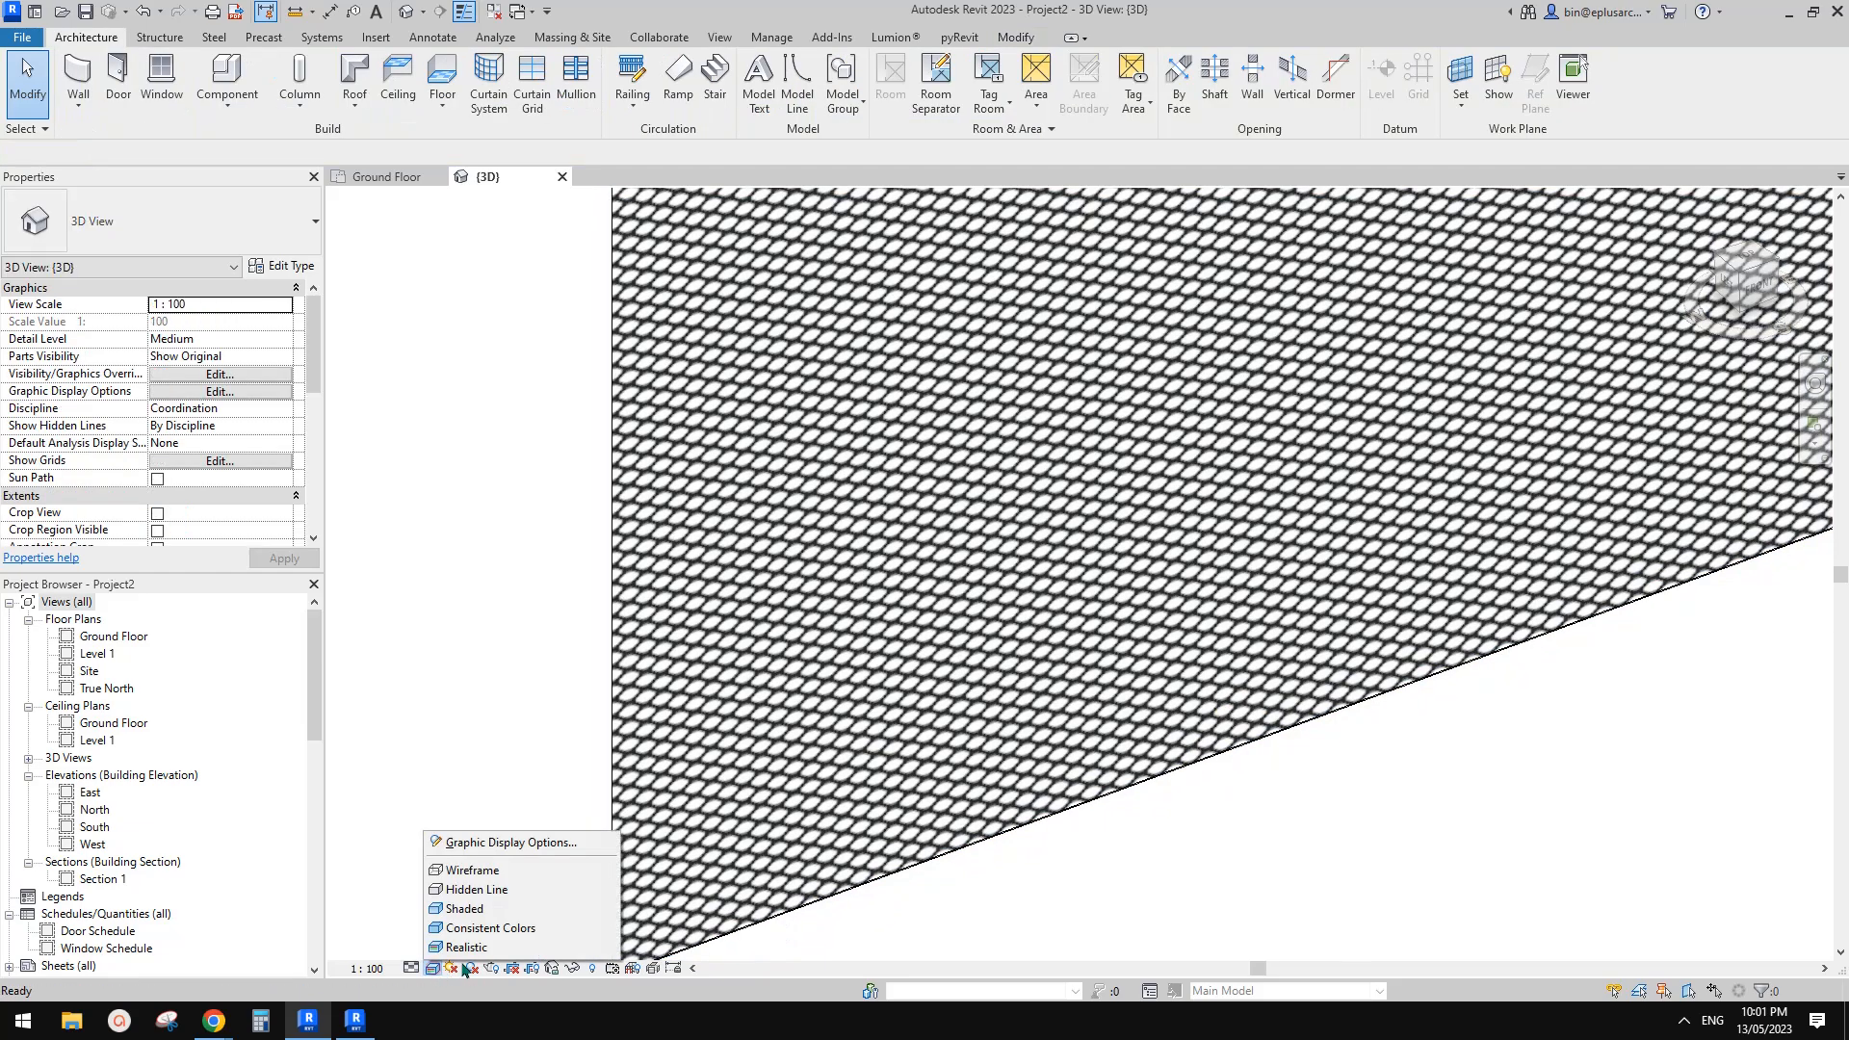
left_click(488, 740)
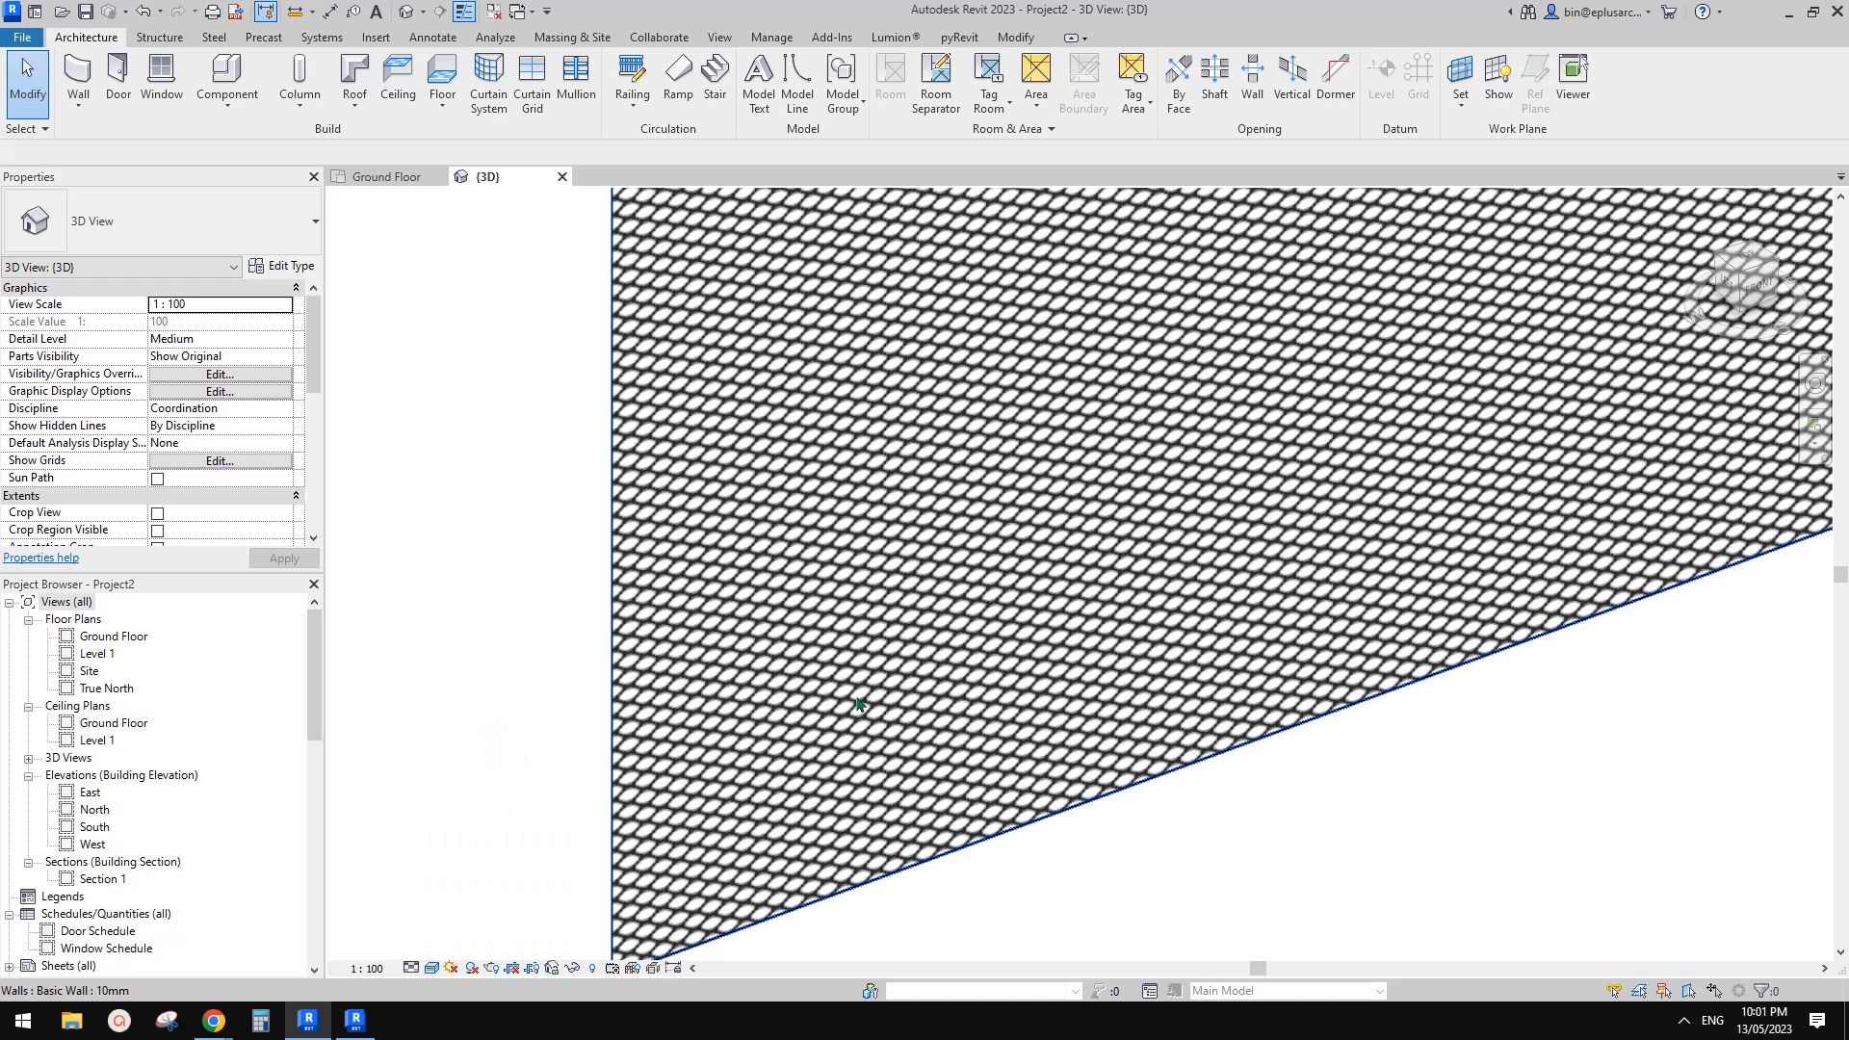
Change the 3D view's visual style to Hidden Line
middle_click_drag(754, 736, 730, 757, "shift")
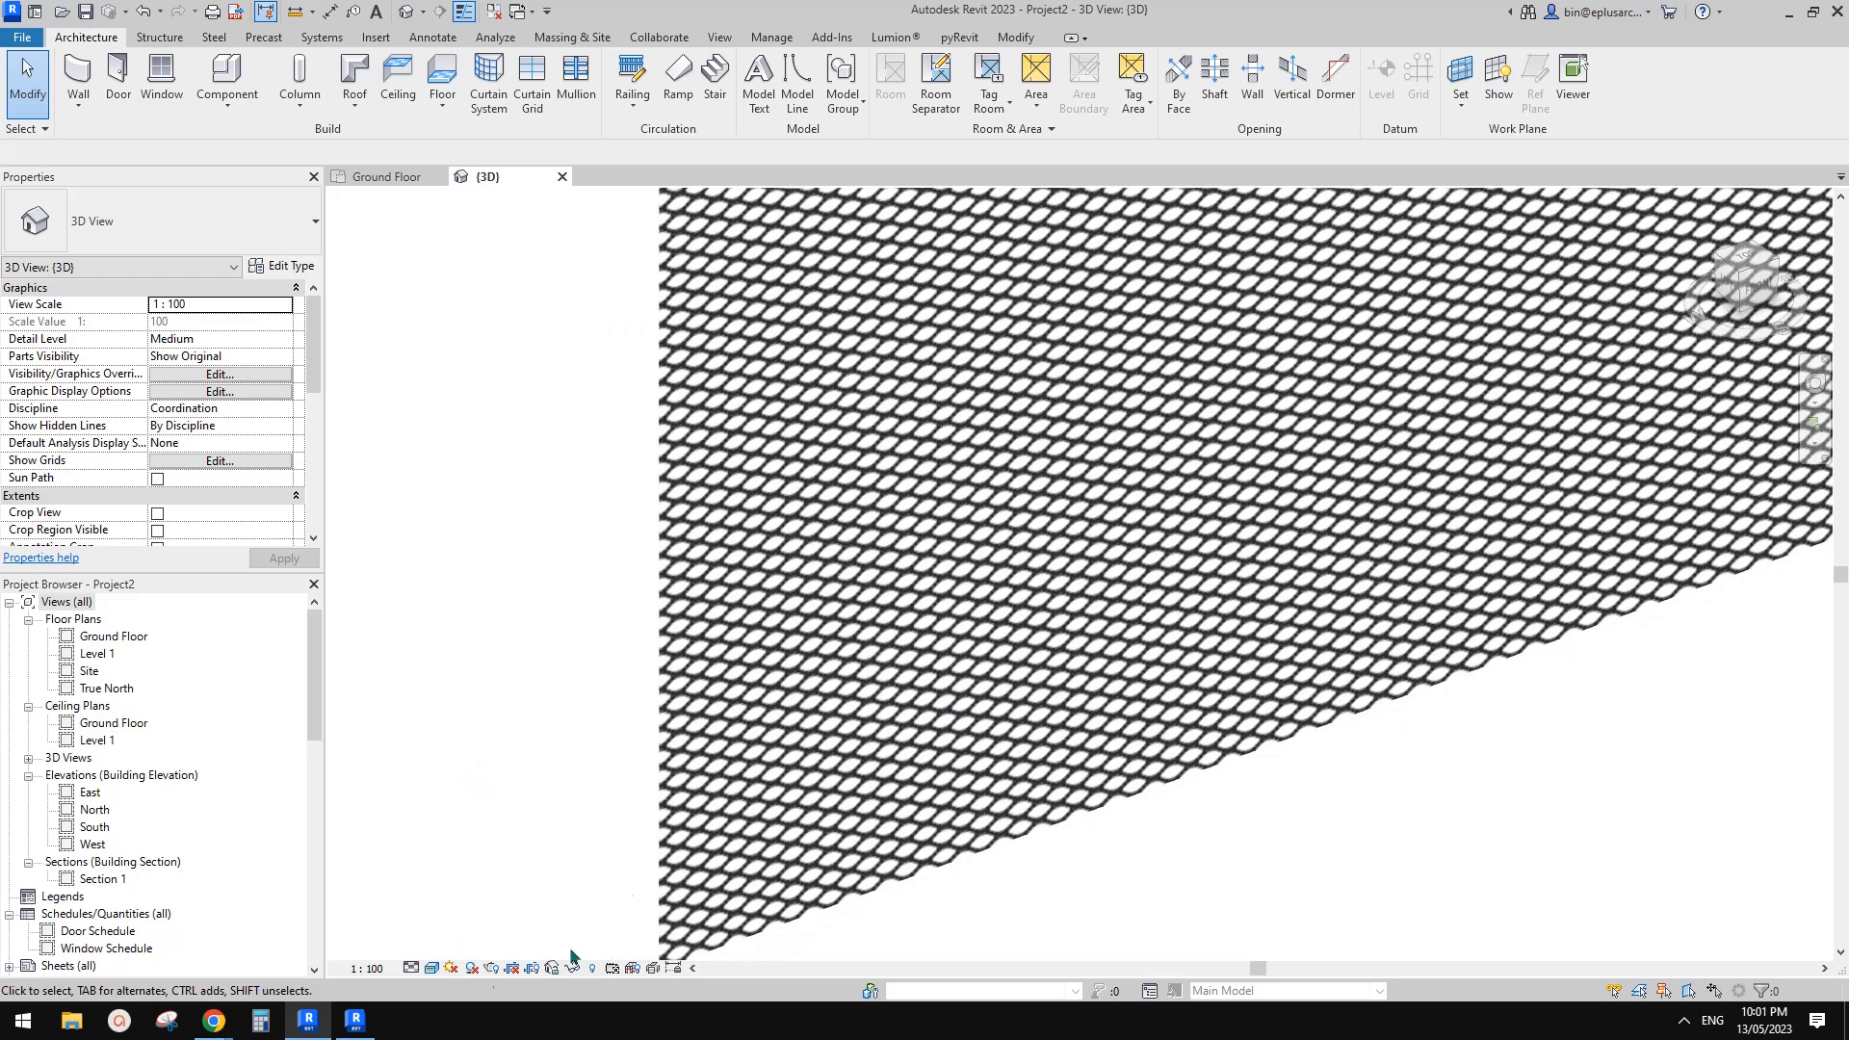
scroll(582, 876, "up", 3)
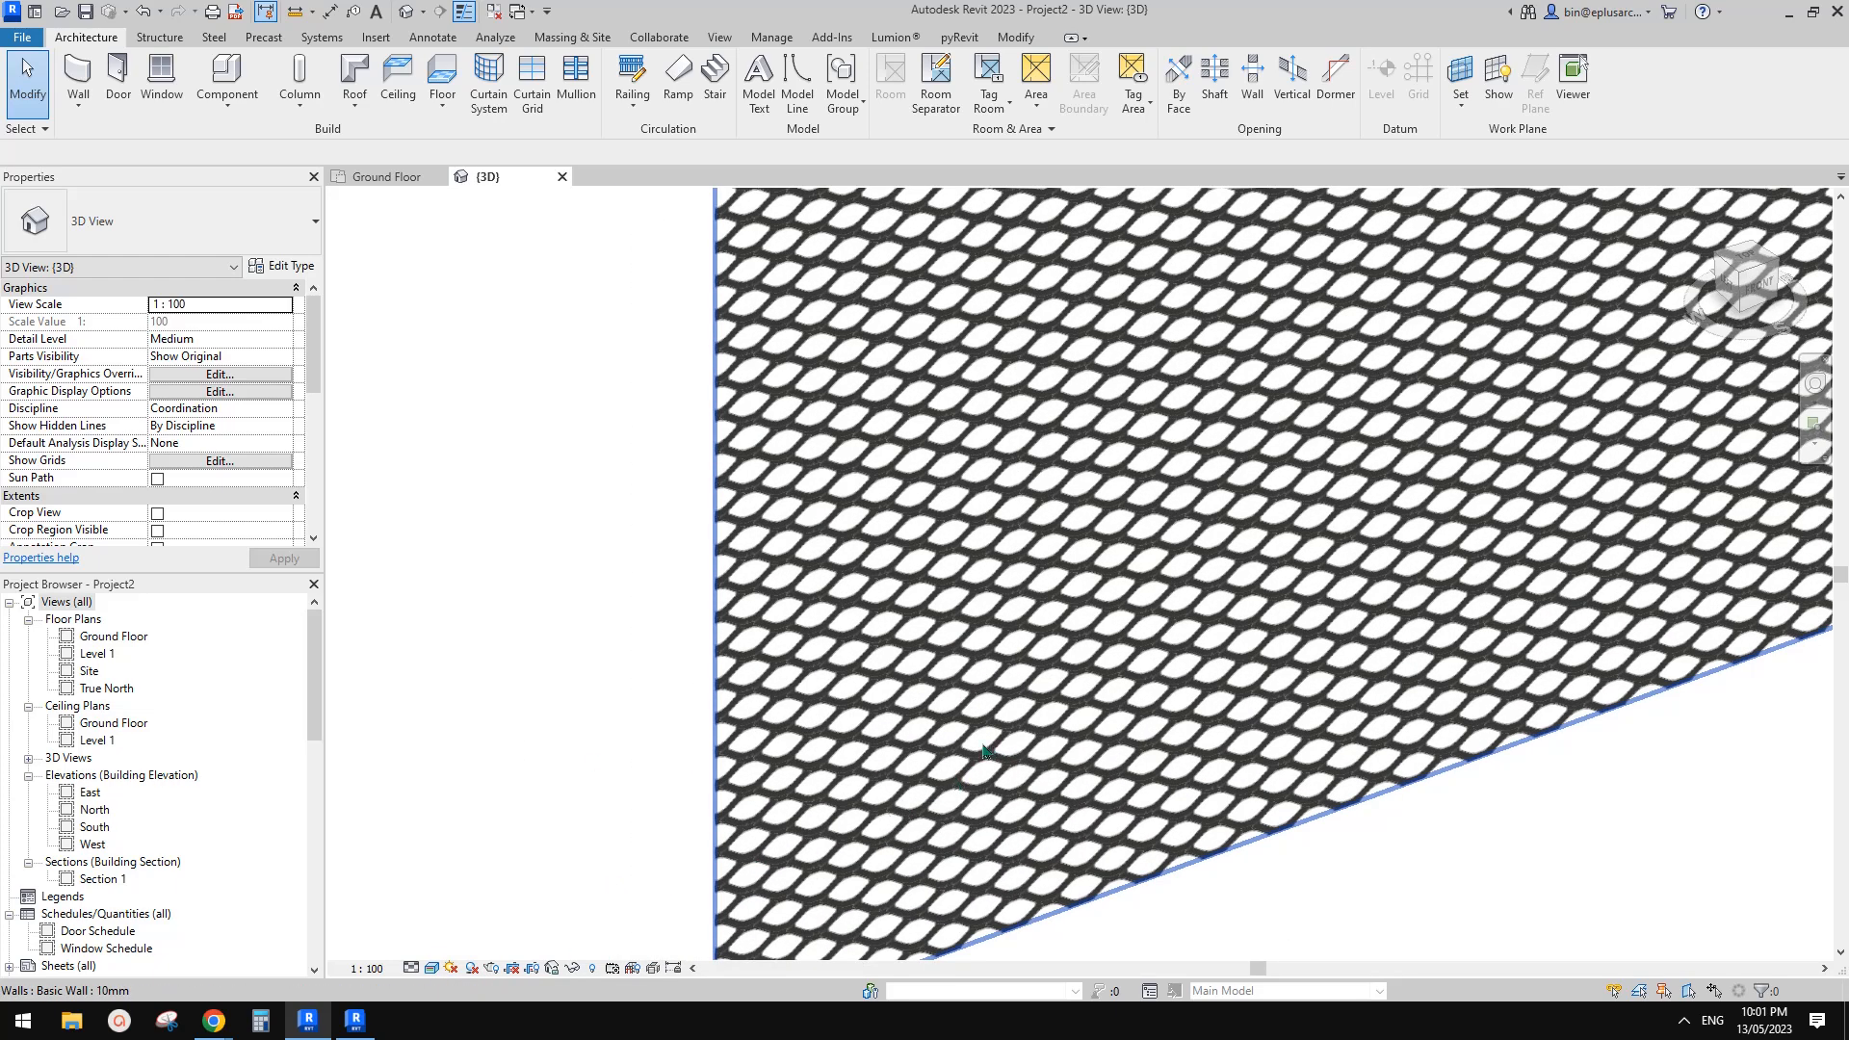
middle_click_drag(493, 942, 428, 963, "shift")
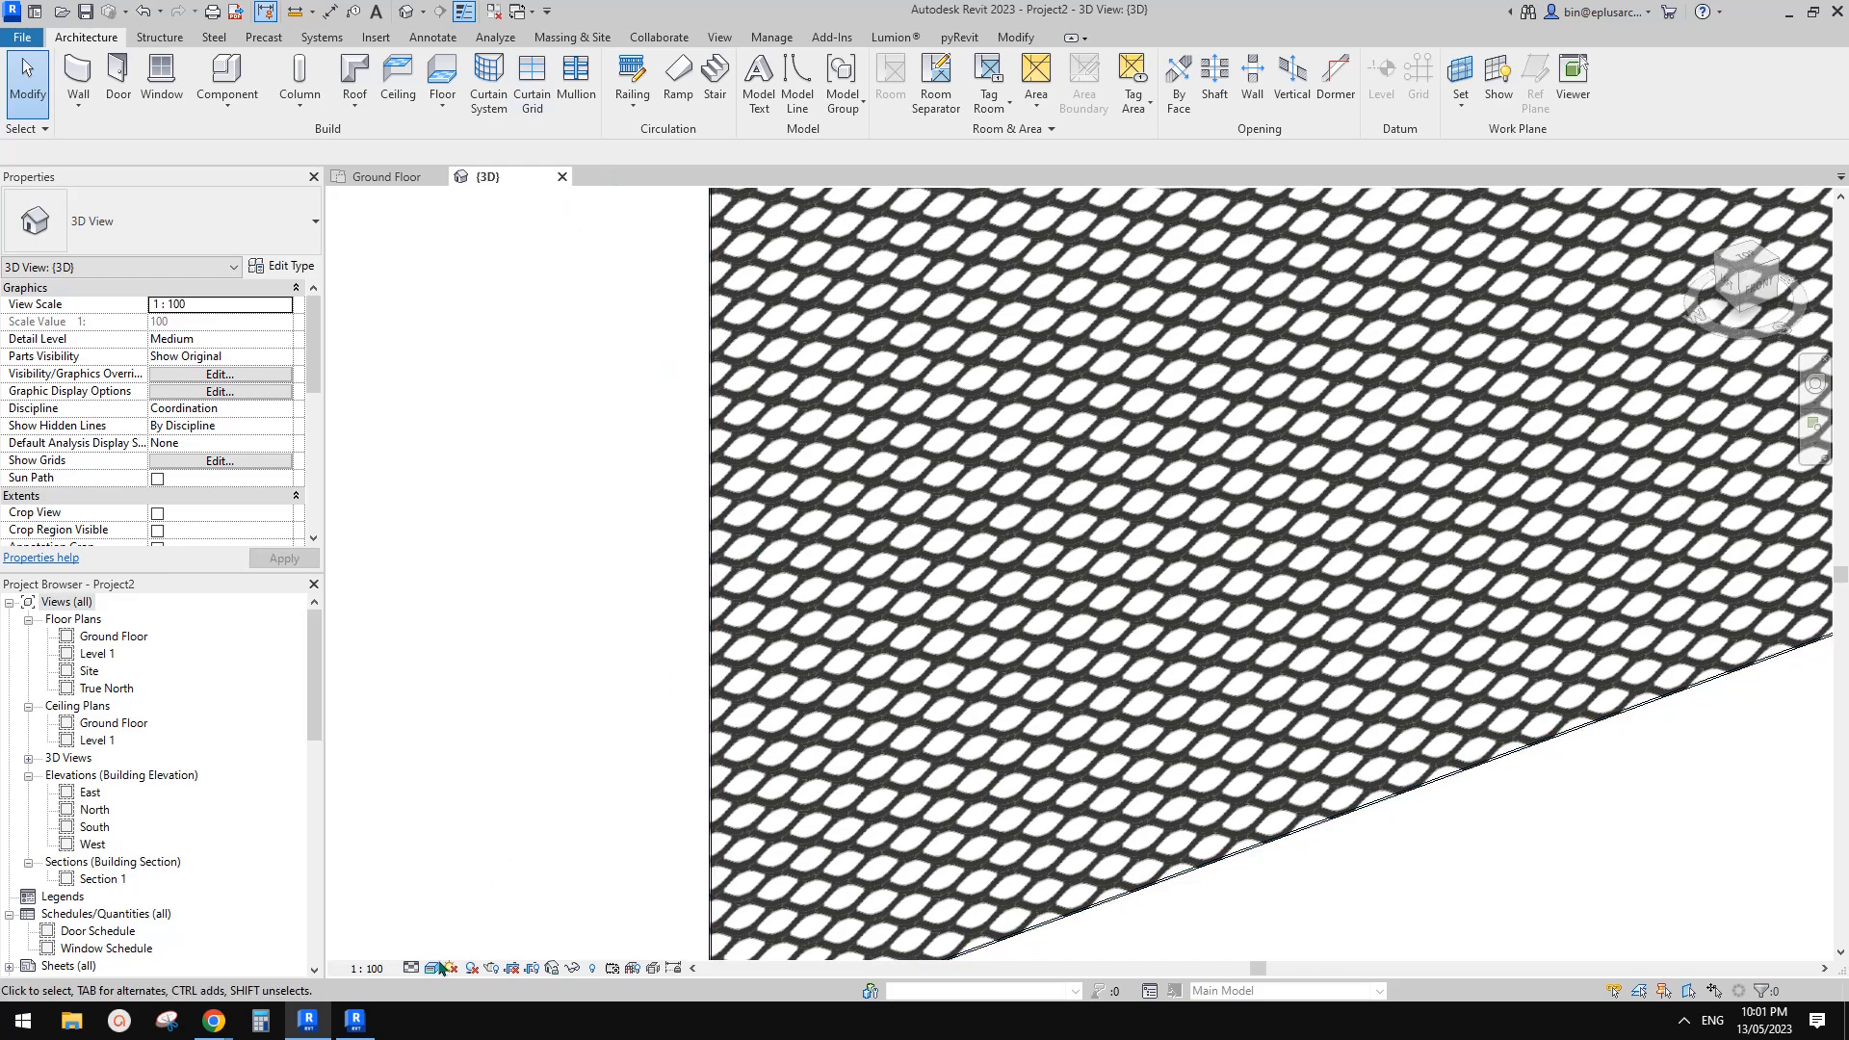
middle_click_drag(531, 740, 672, 735, "shift")
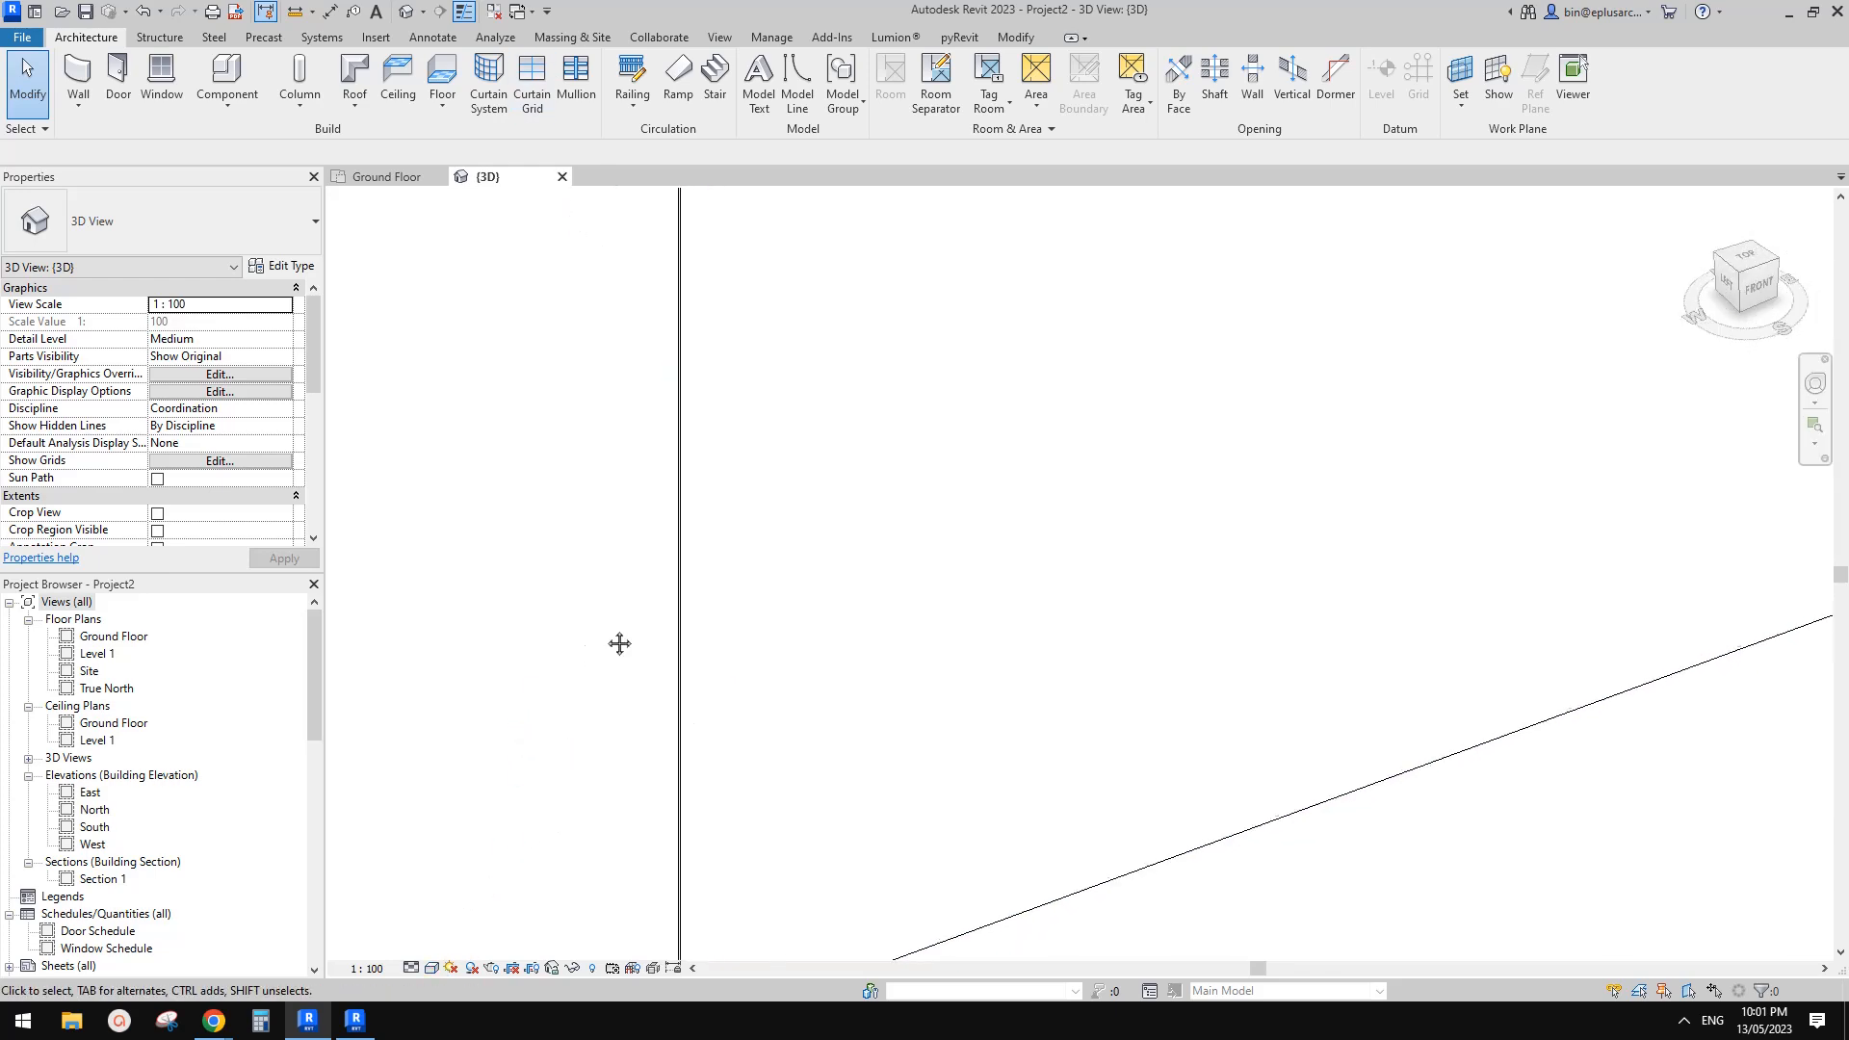
Open the graphics settings of Default New Material from the structure layer of the wall's 10mm type
left_click(716, 449)
left_click(271, 266)
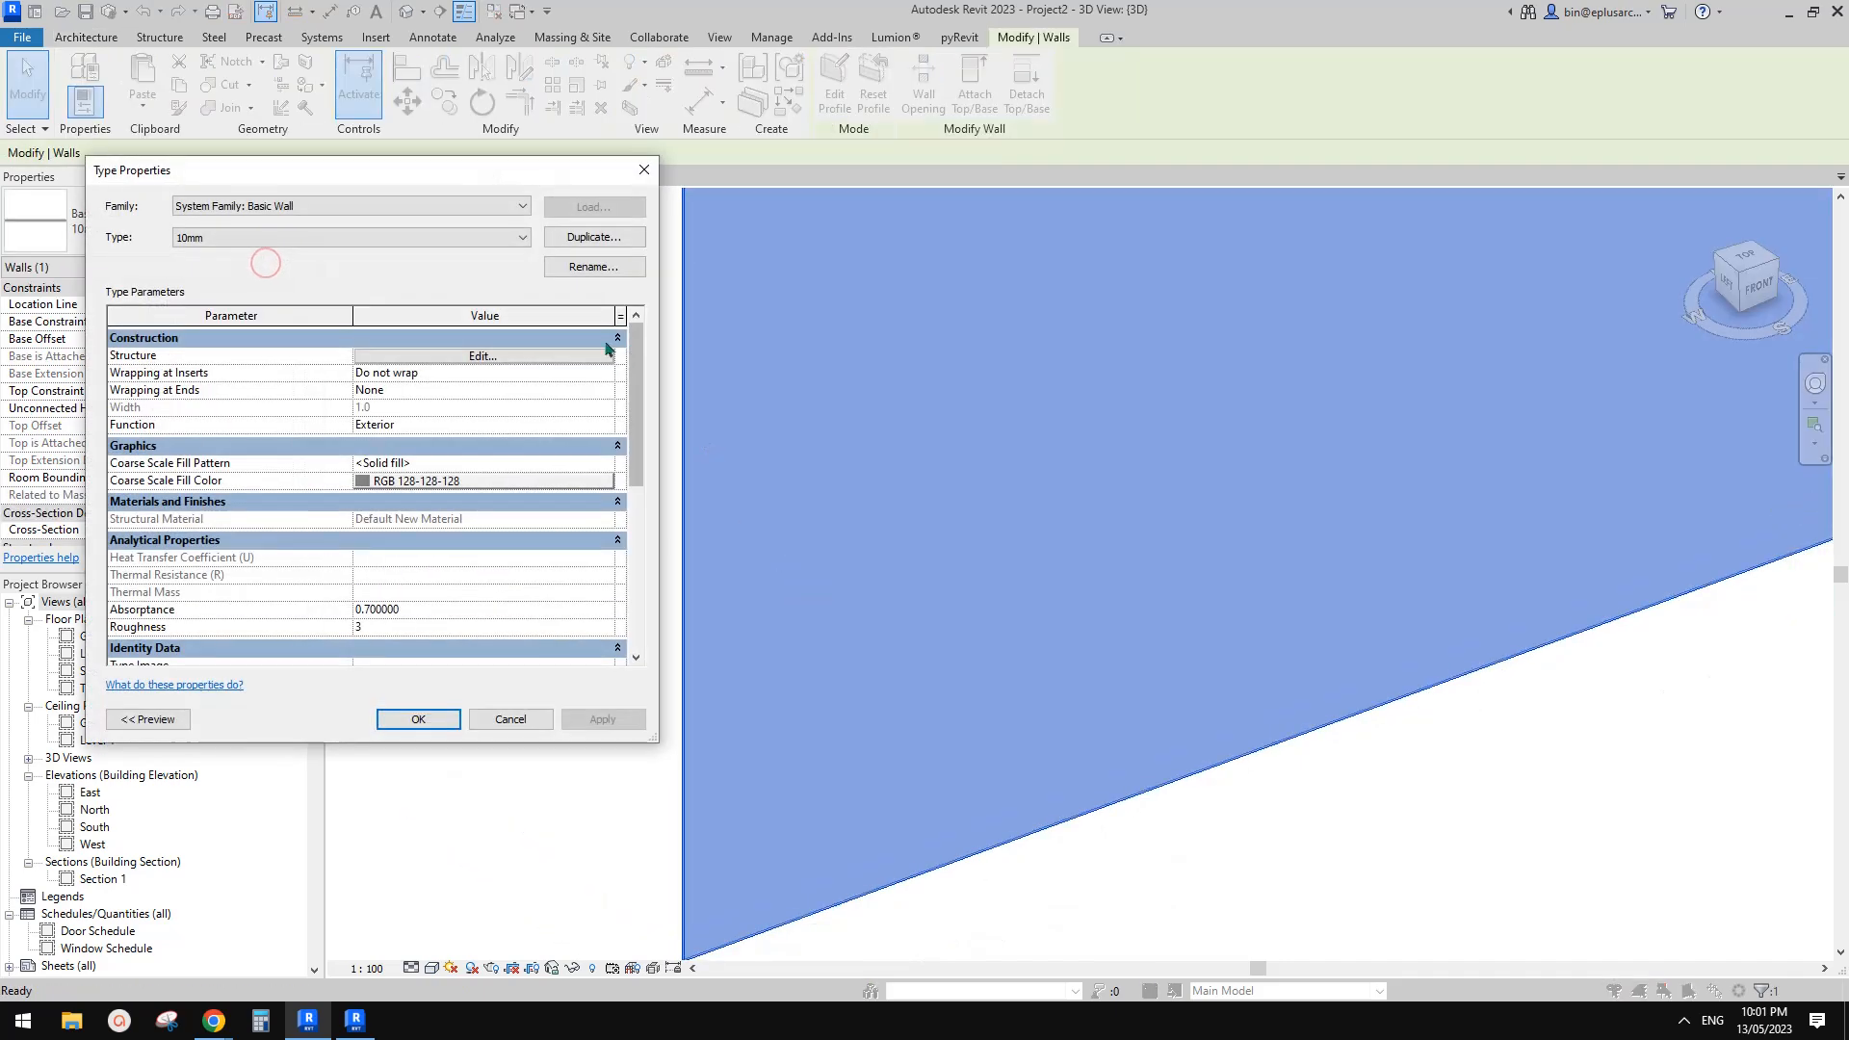
left_click(511, 363)
left_click(289, 368)
left_click(324, 368)
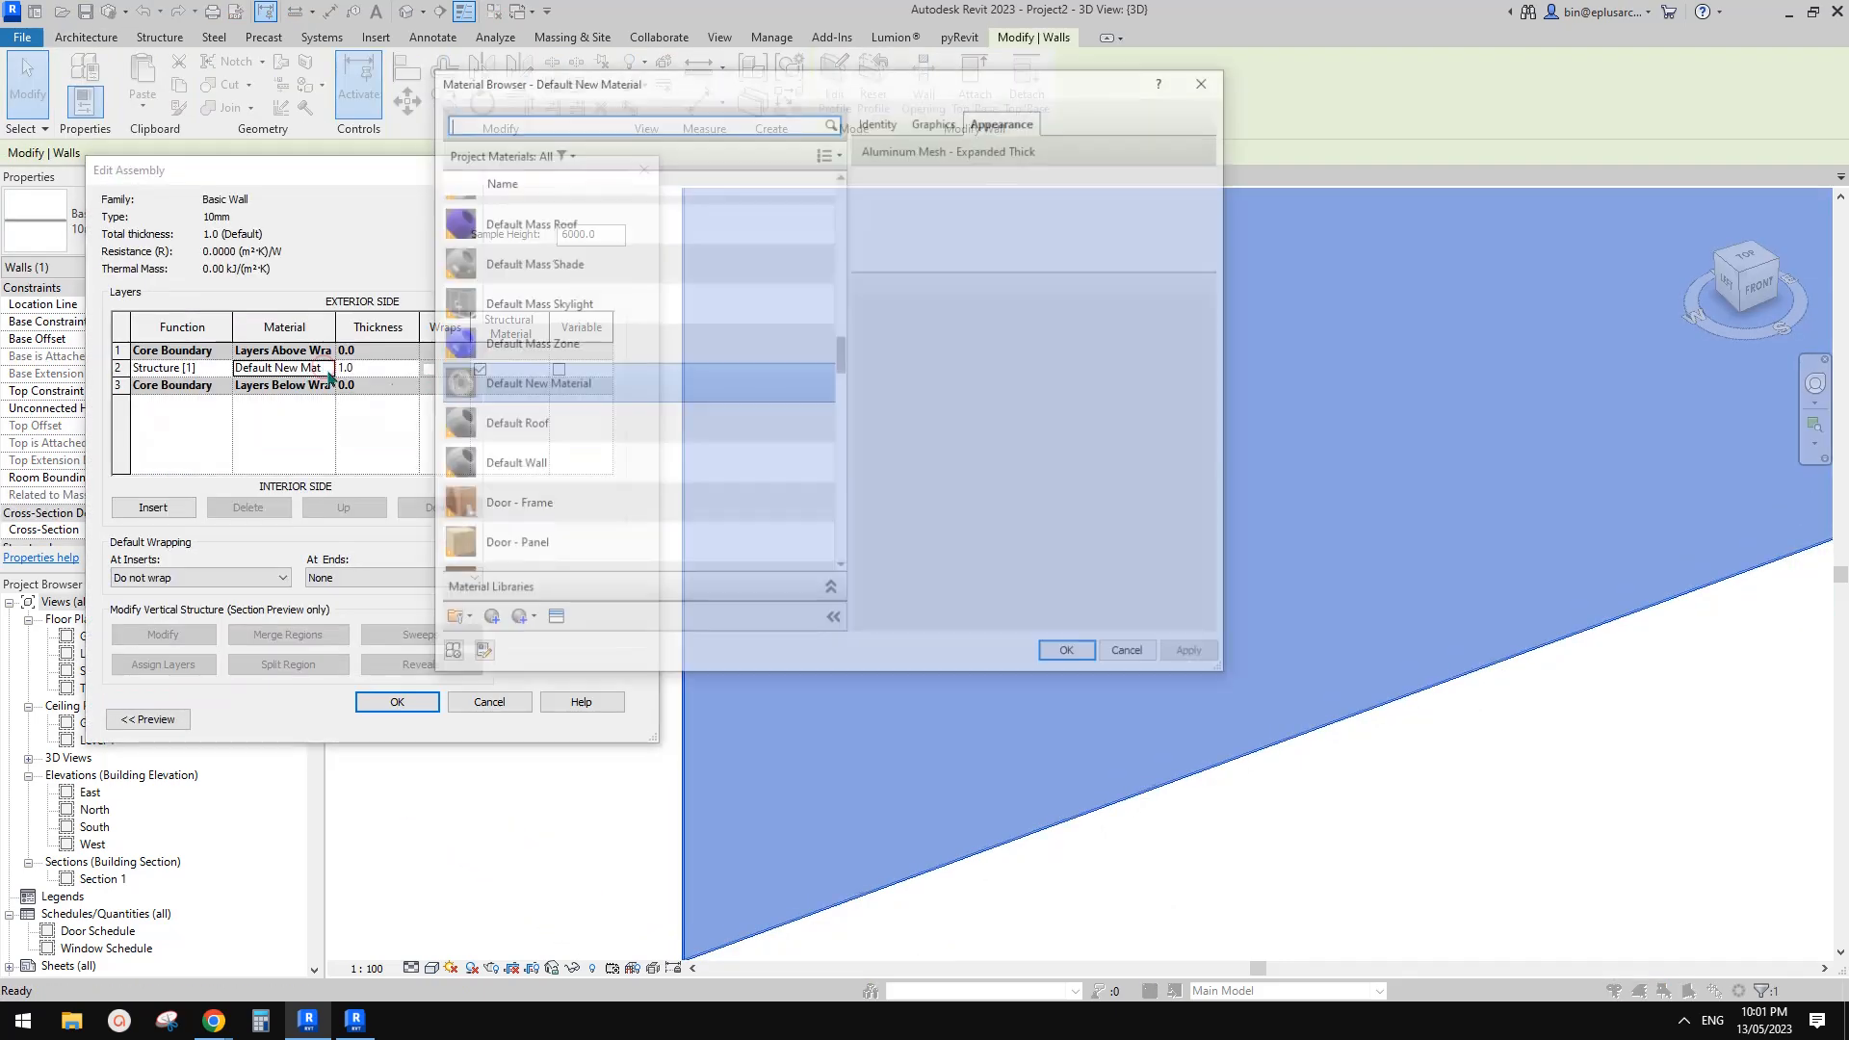
left_click(937, 121)
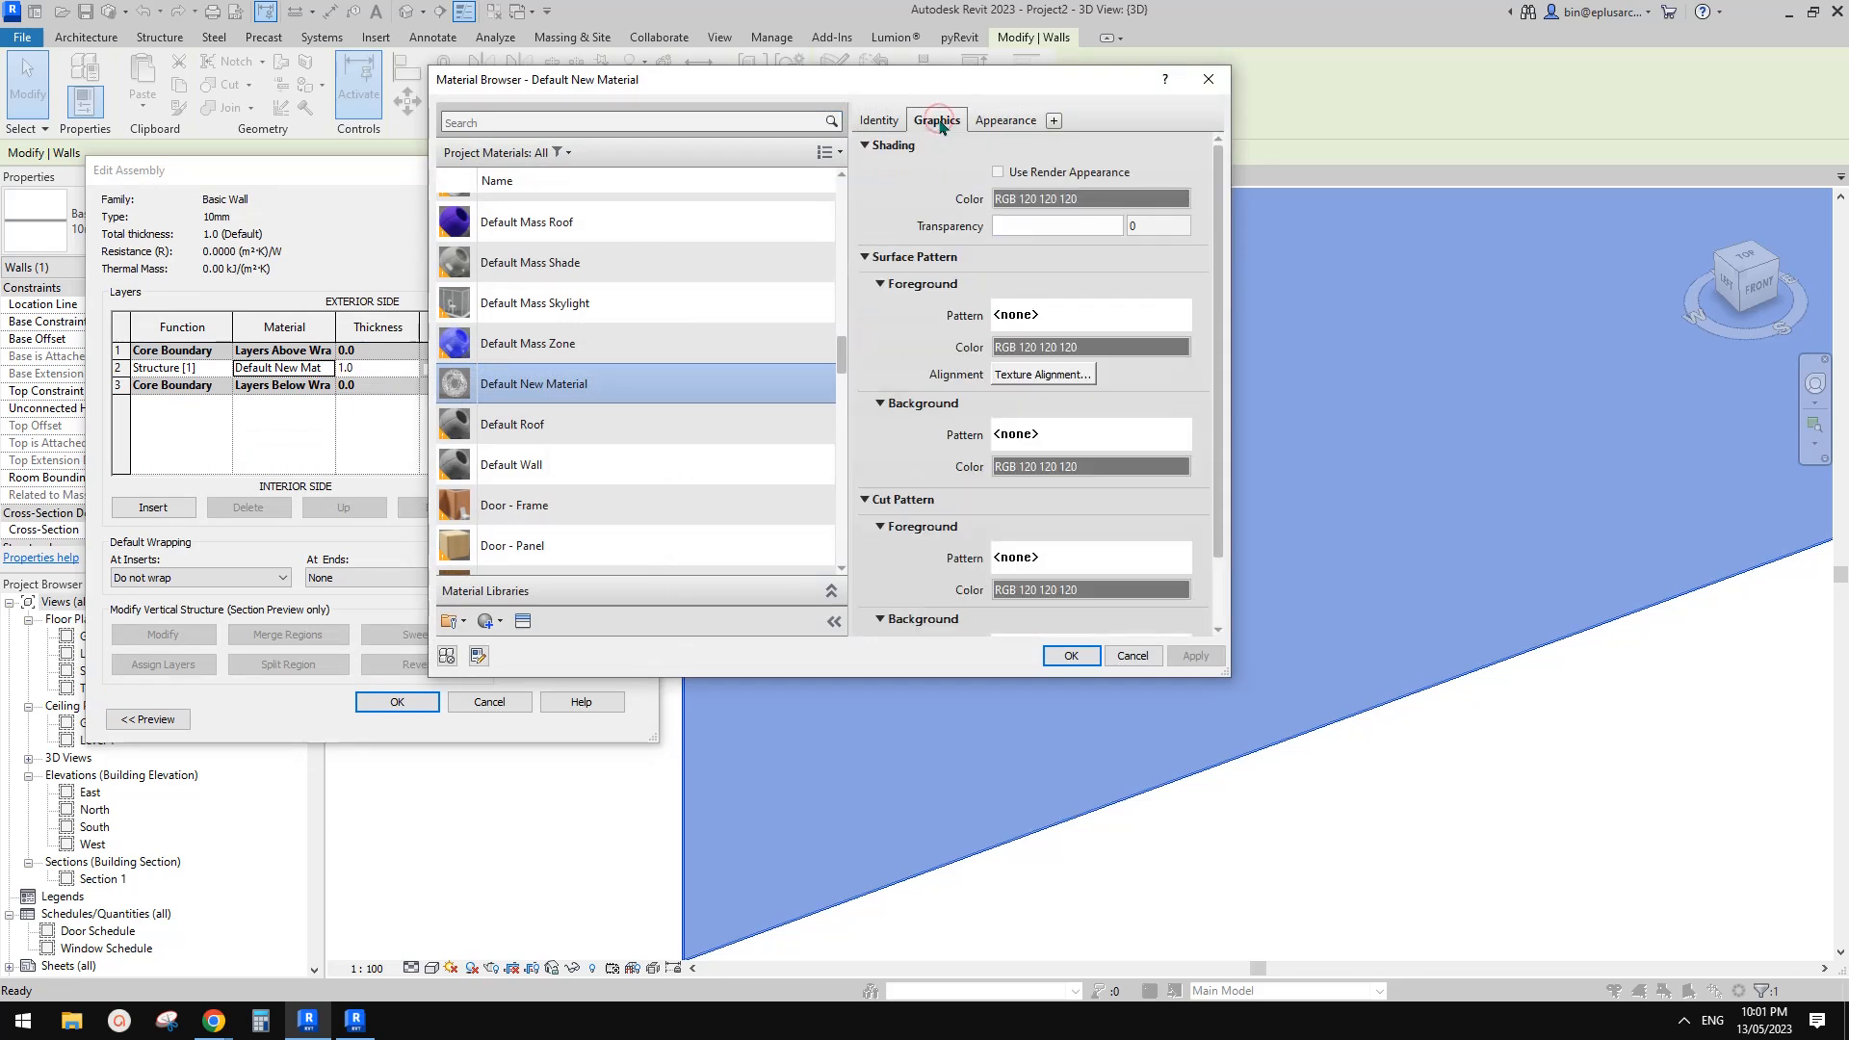
Browse the model and drafting fill patterns for the surface foreground, leave all dialogs without changes, and clear the wall selection
left_click(1069, 318)
mouse_move(750, 412)
left_mouse_down()
mouse_move(758, 480)
mouse_move(757, 421)
left_mouse_up()
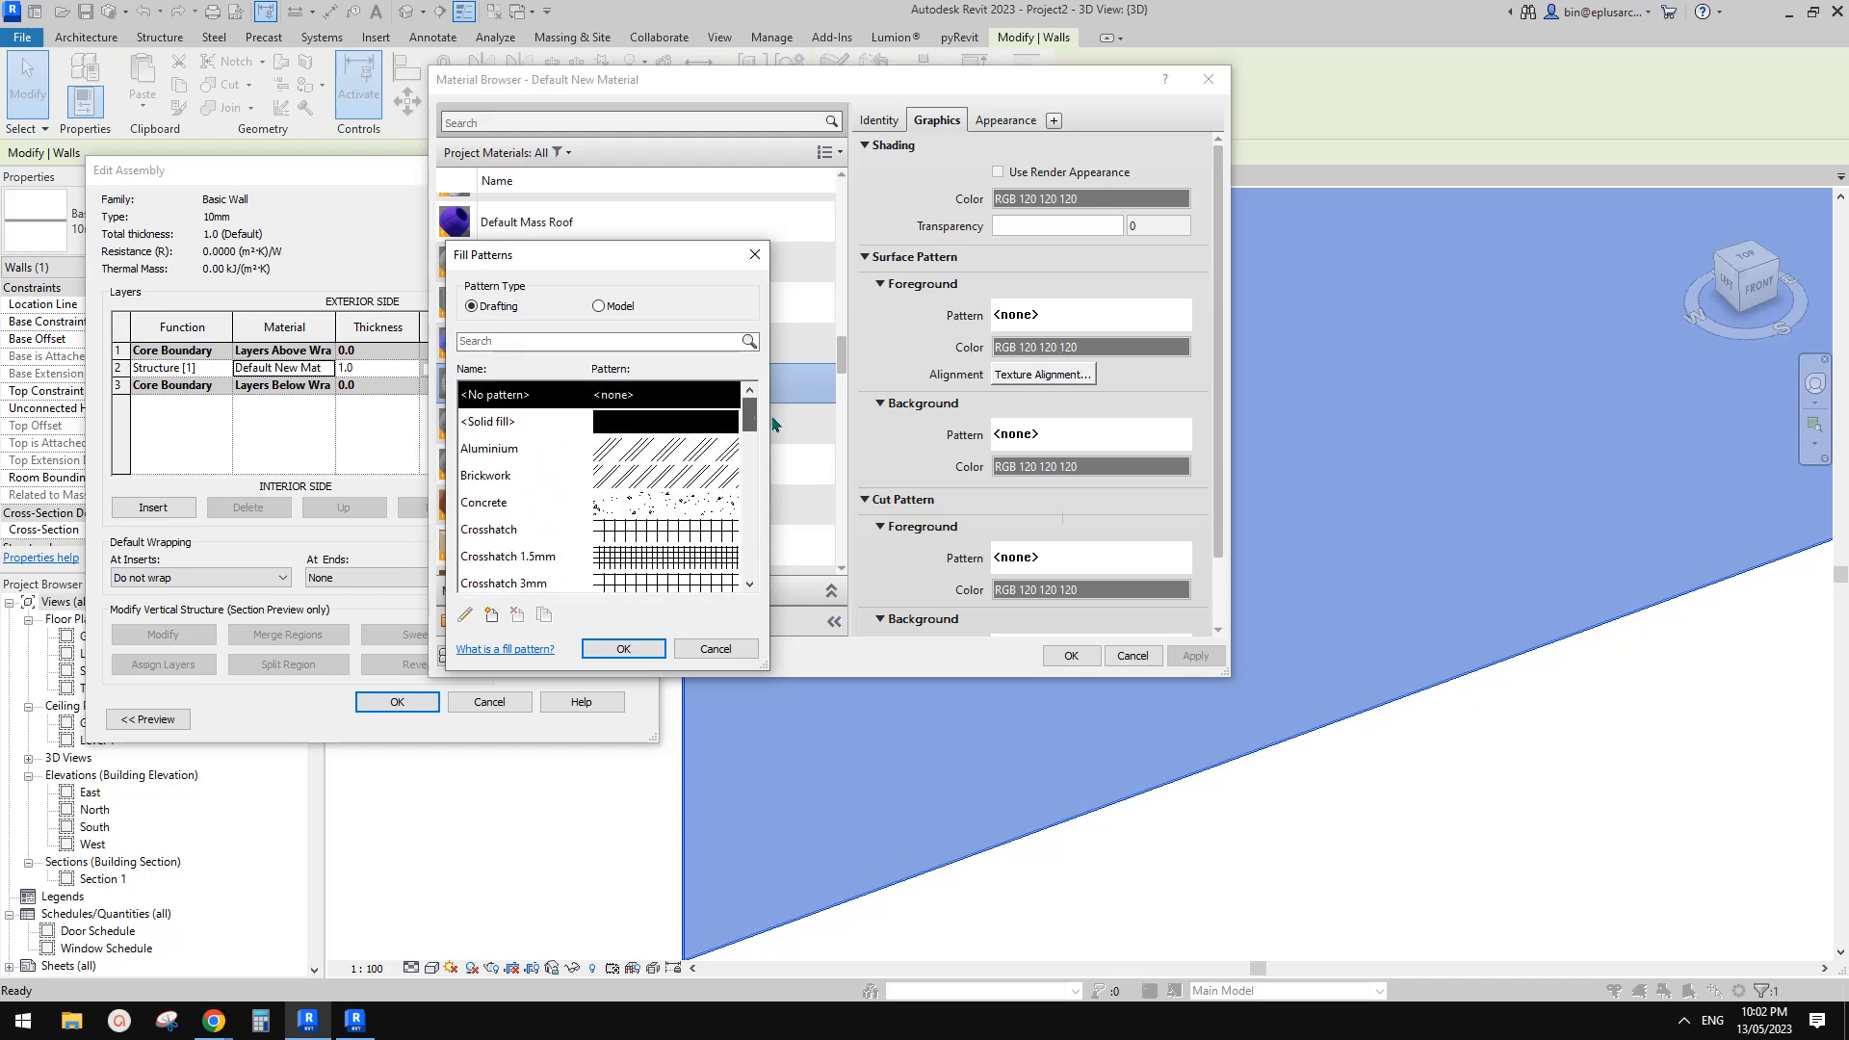
left_click(622, 315)
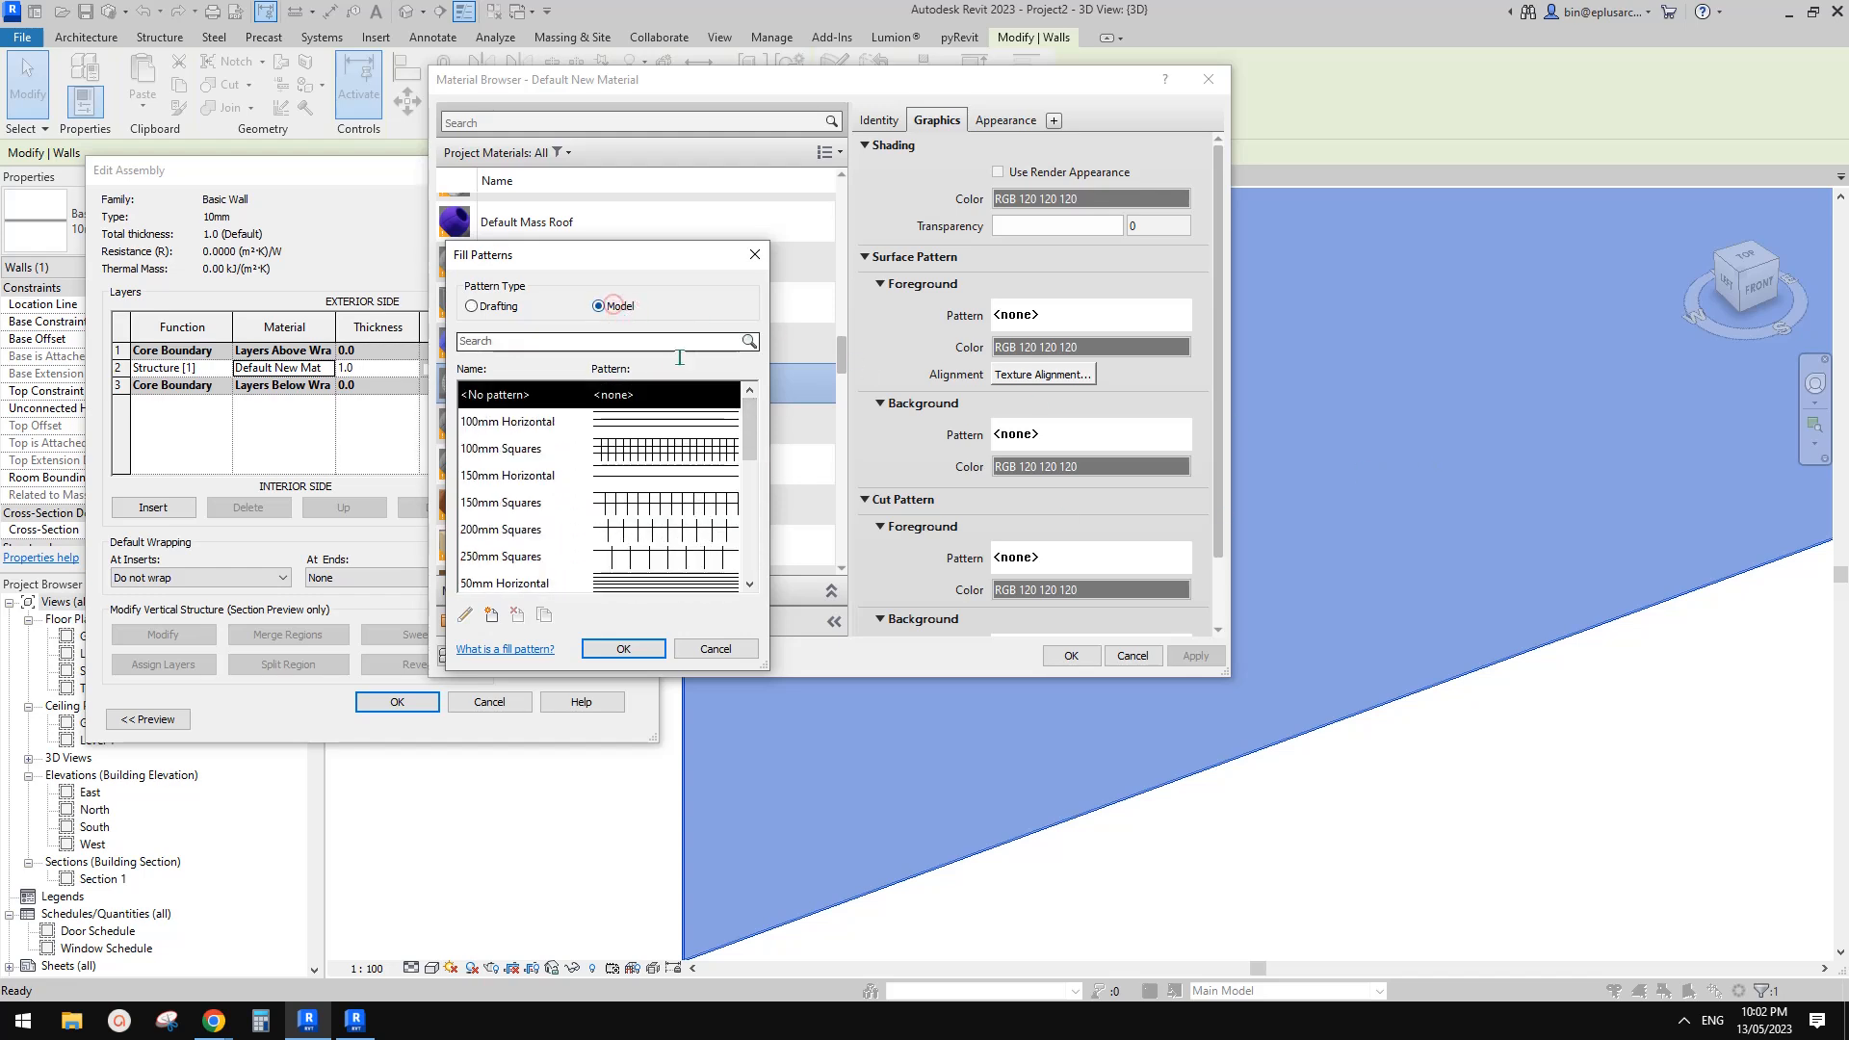
left_click_drag(754, 443, 754, 492)
left_click(471, 307)
left_click(755, 254)
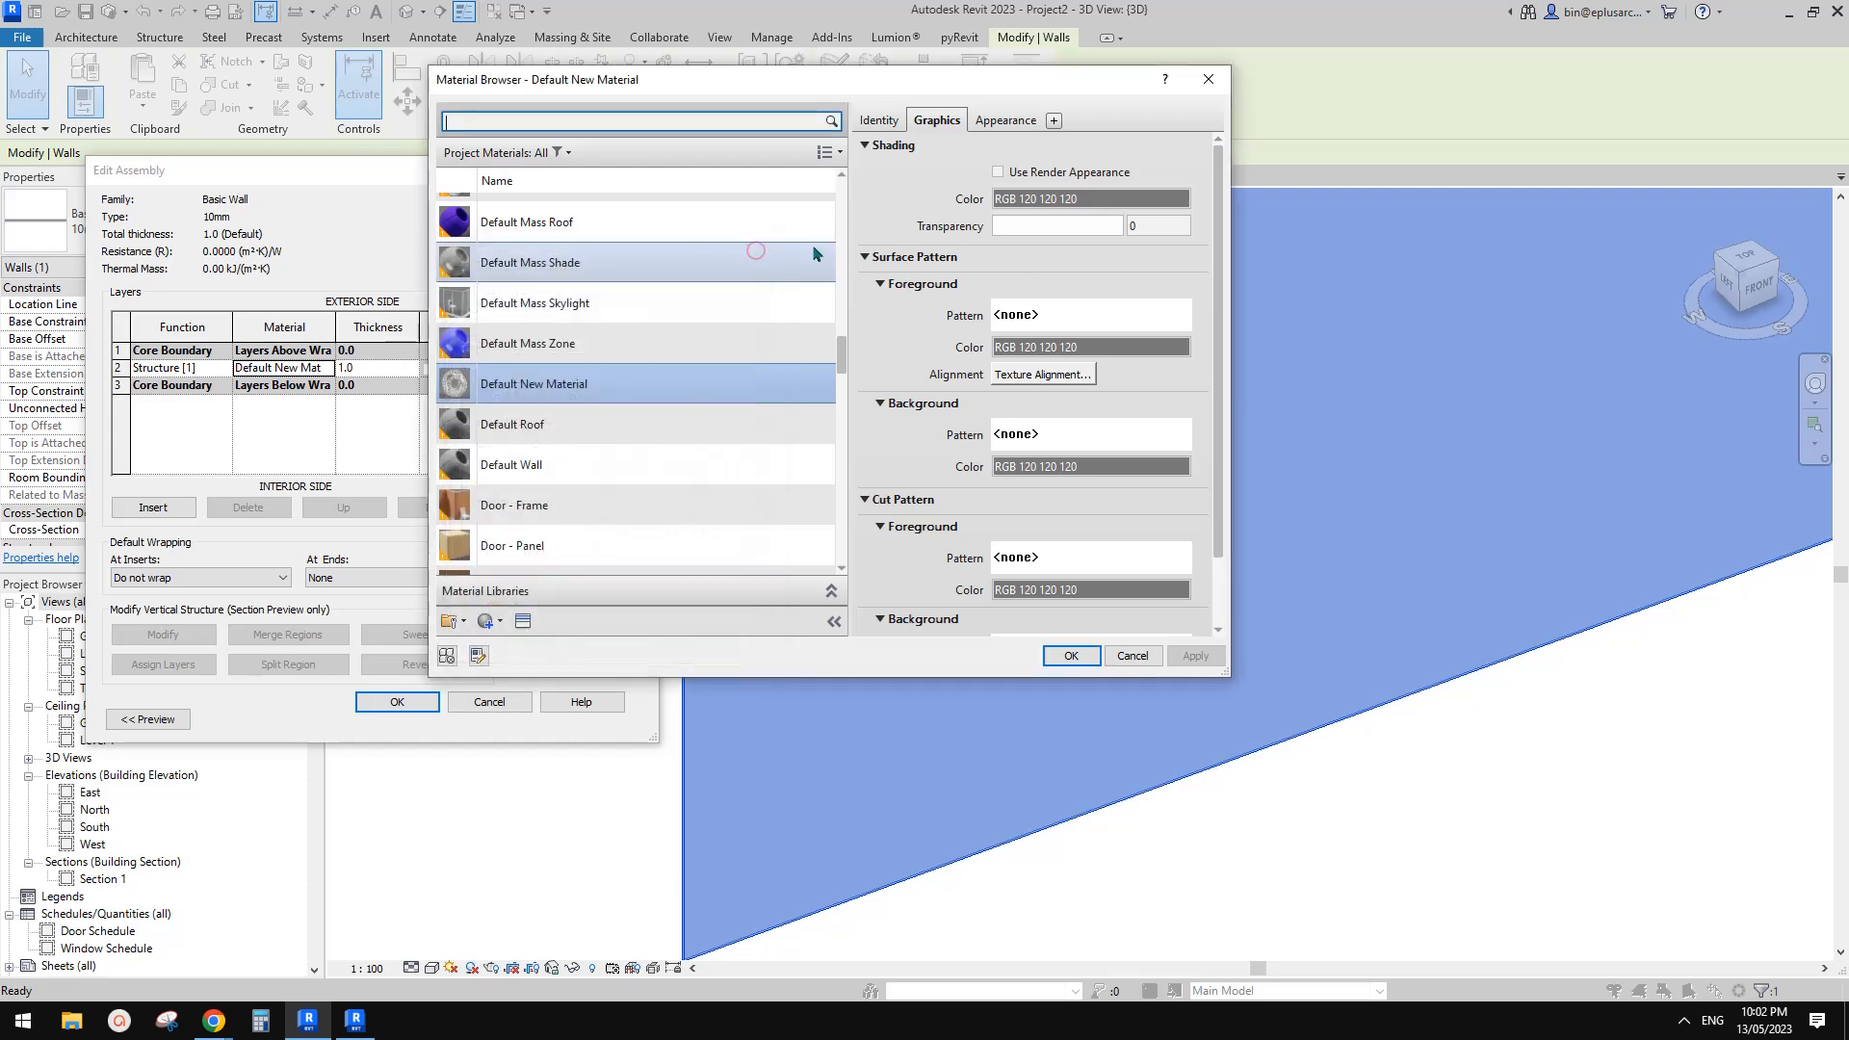
left_click(1217, 82)
left_click(501, 705)
left_click(520, 718)
middle_click_drag(962, 608, 974, 566)
key("Escape")
middle_click_drag(1088, 289, 944, 313)
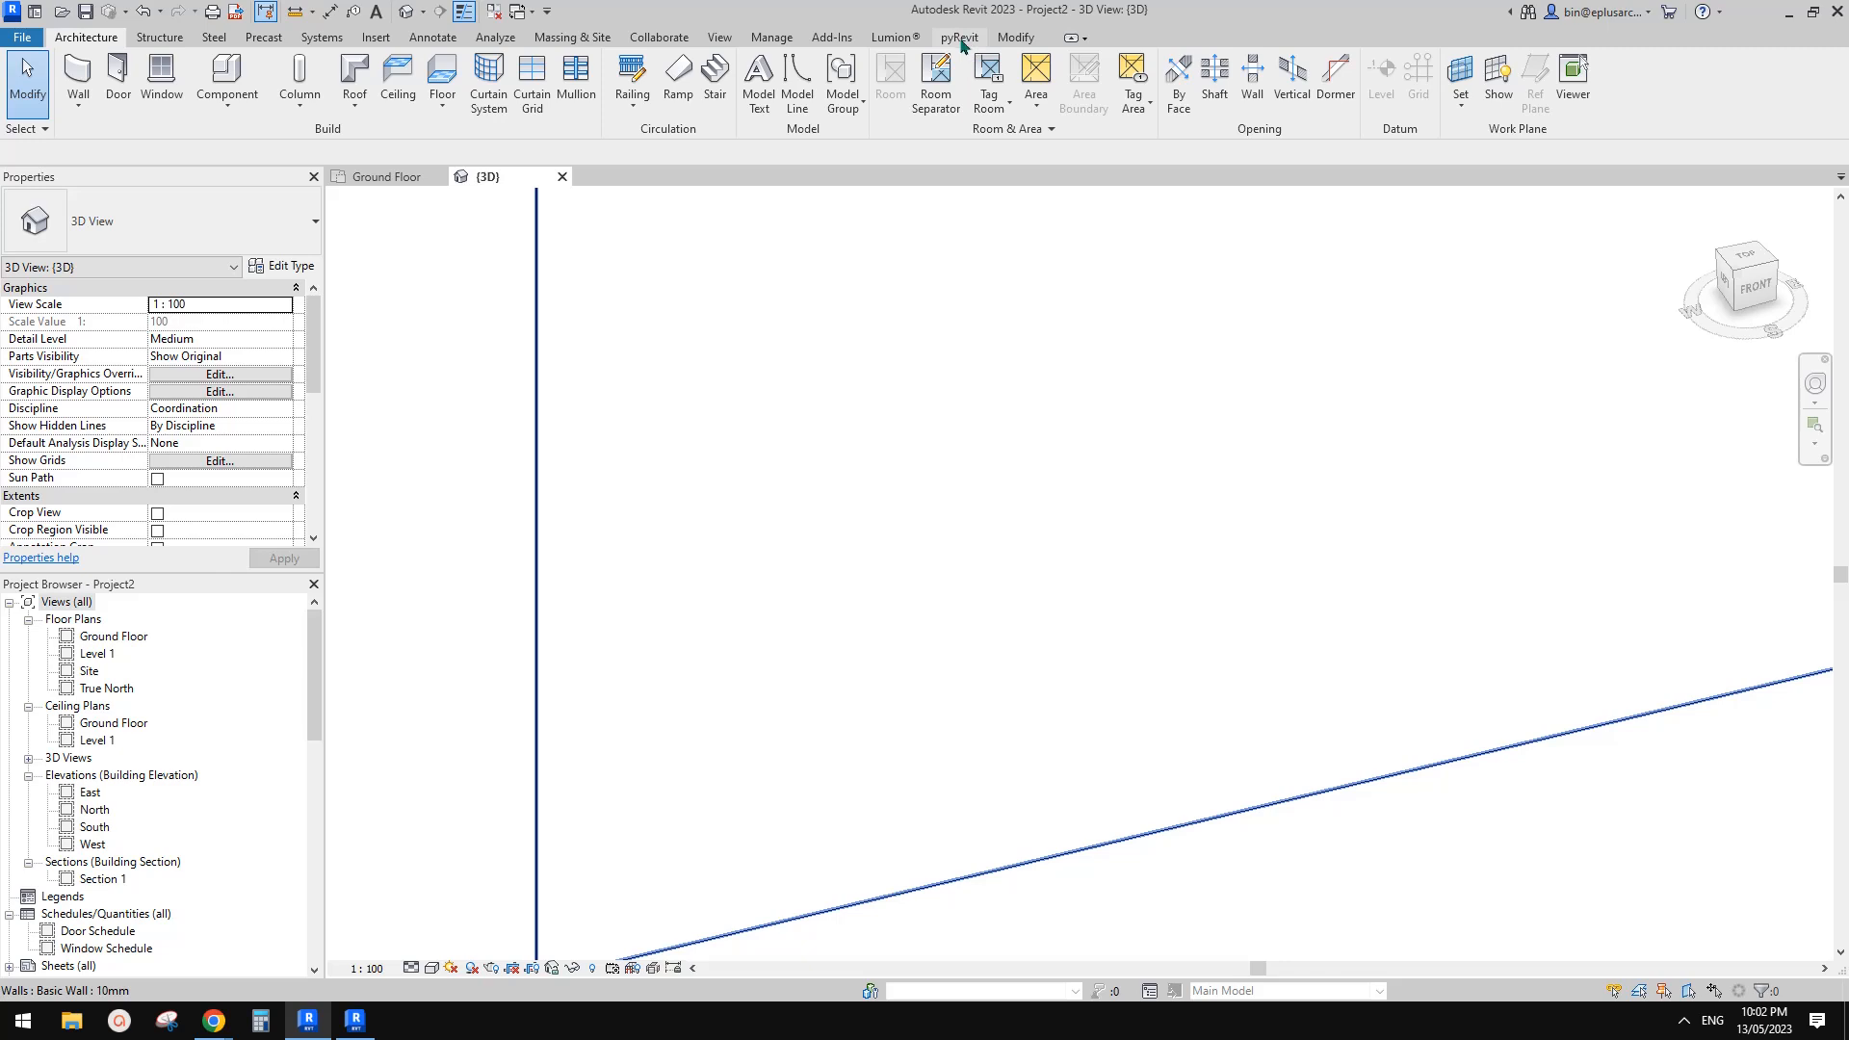
Create a new drafting view at 1:1 scale
left_click(719, 37)
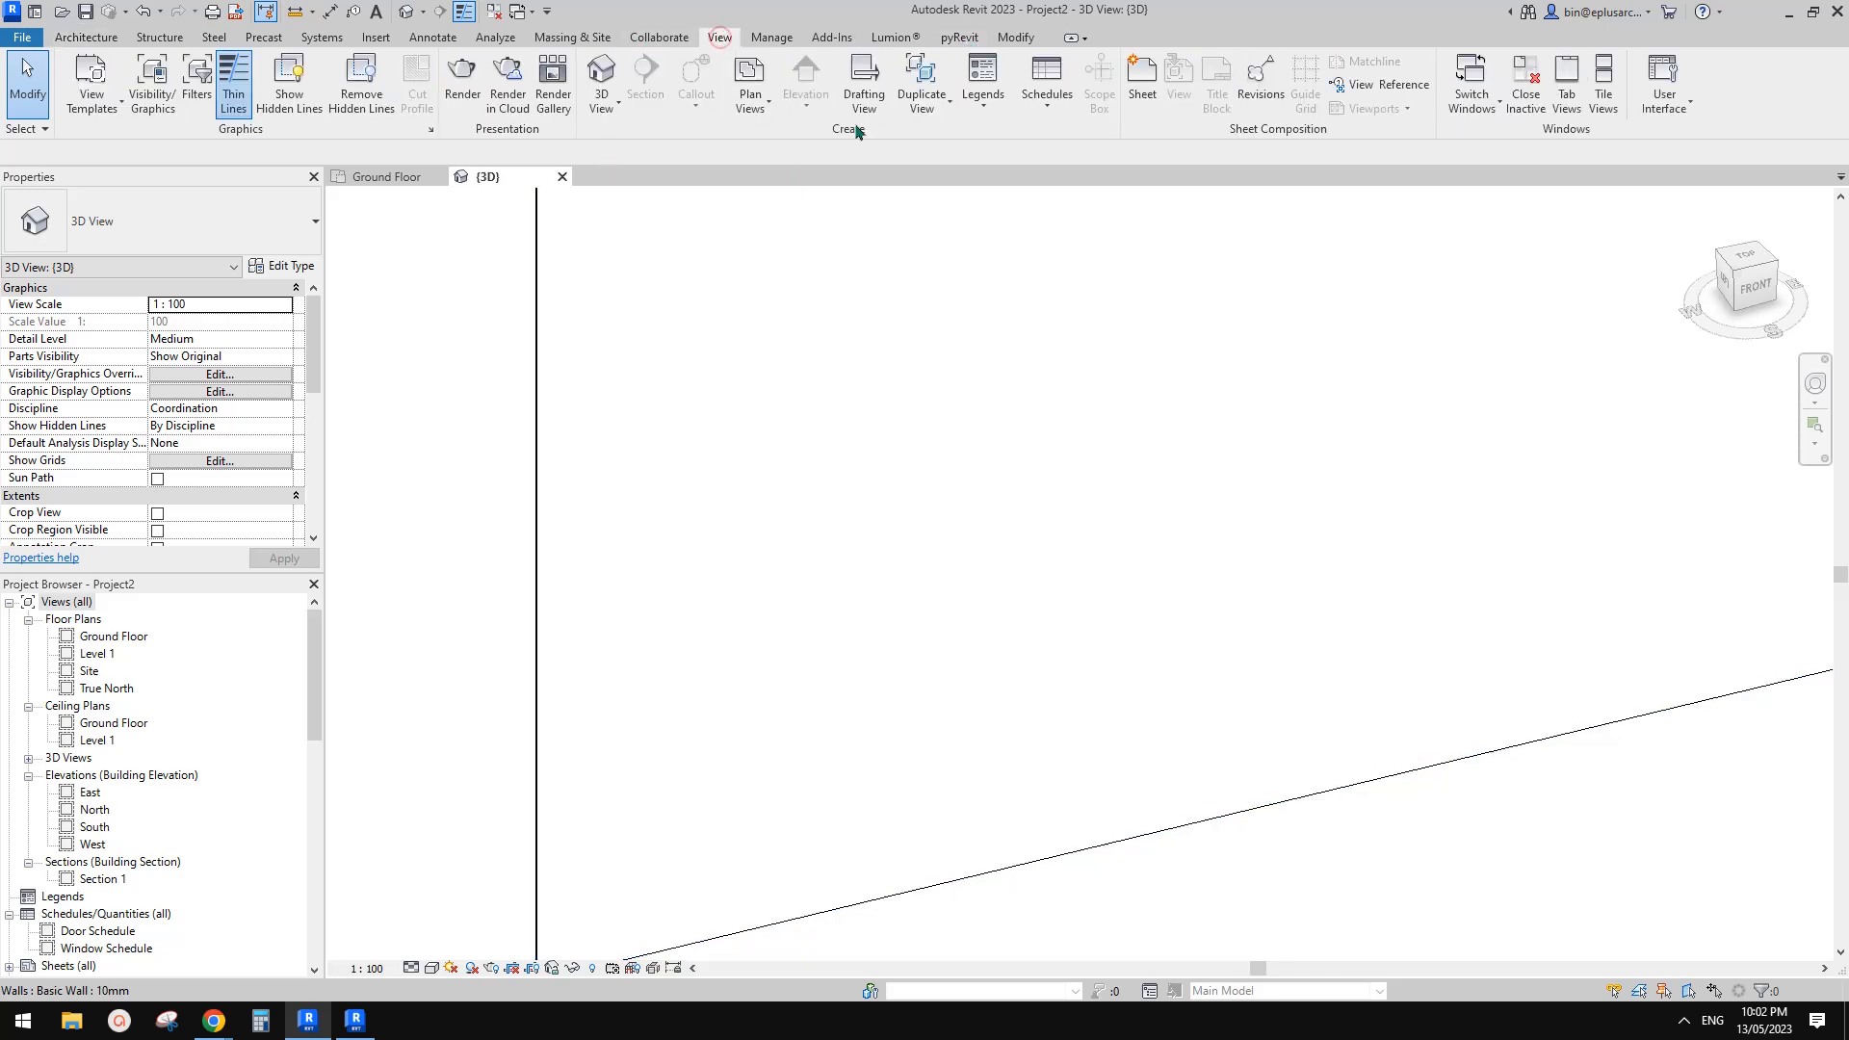
left_click(862, 87)
left_click(935, 496)
left_click(935, 511)
left_click(926, 561)
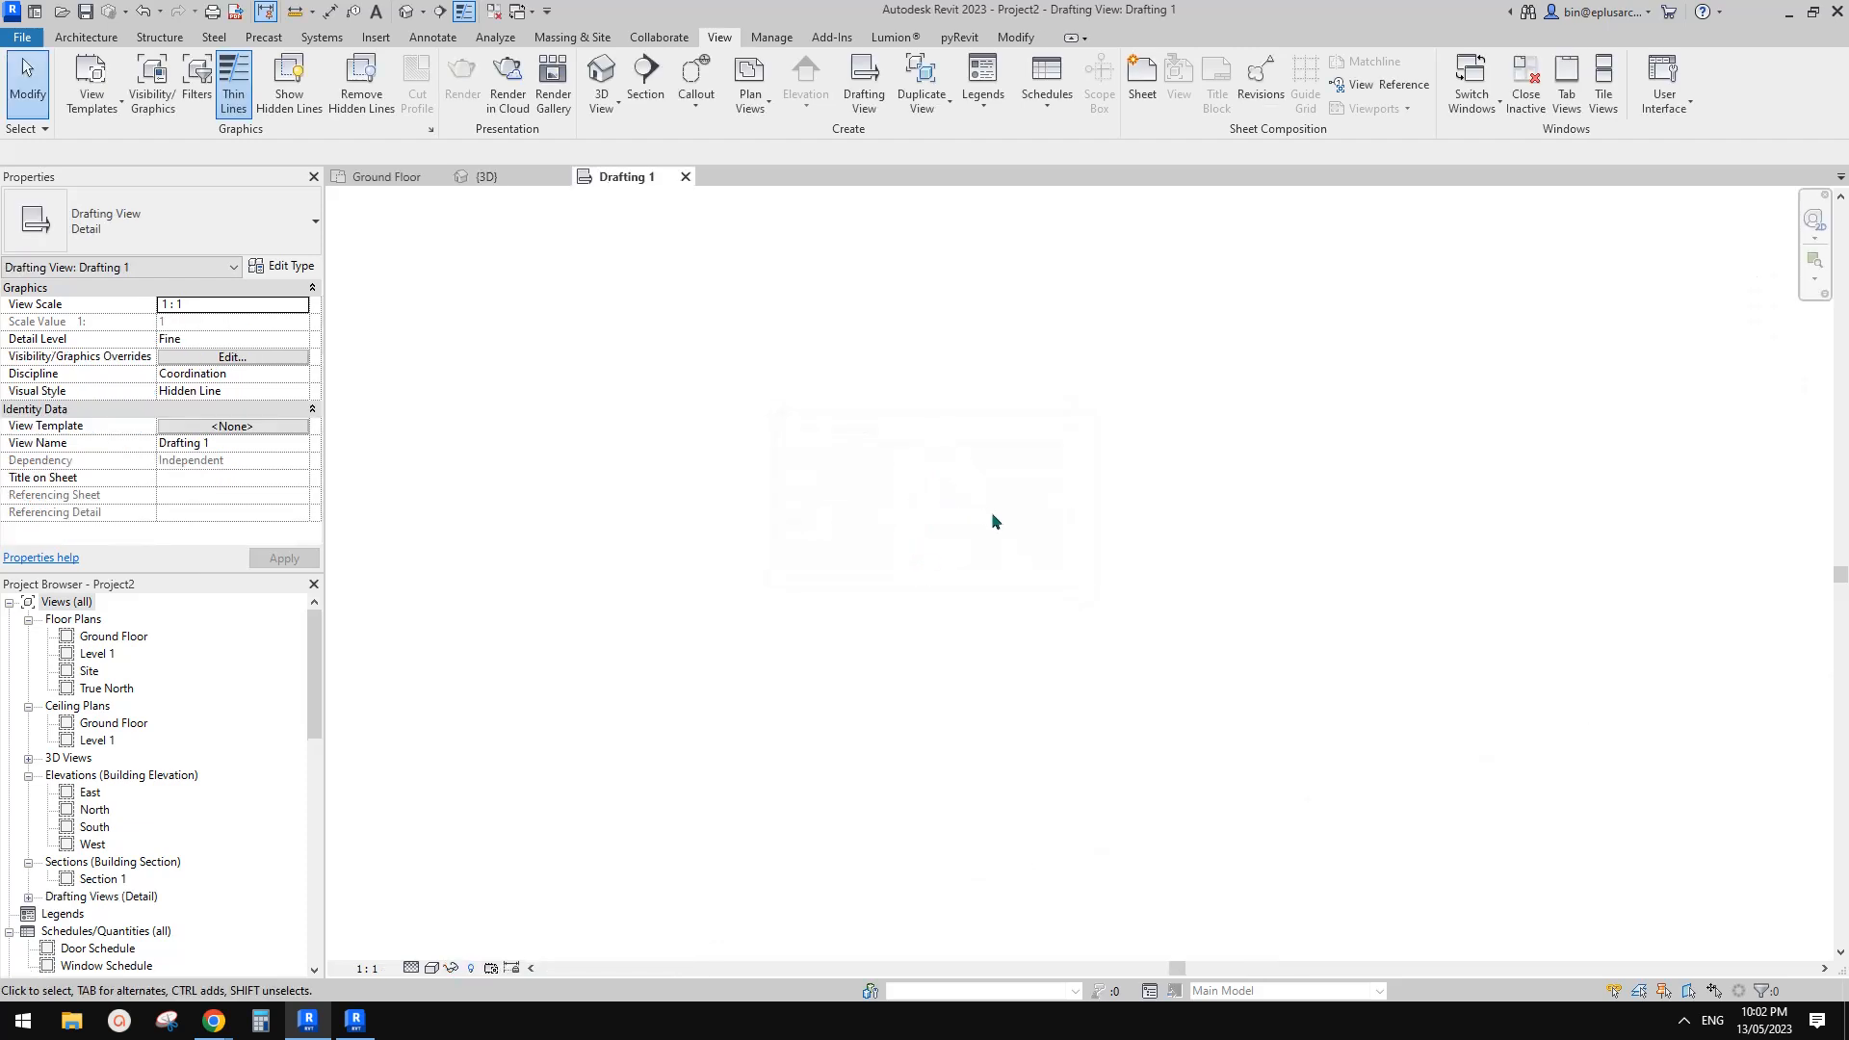
key("d")
key("l")
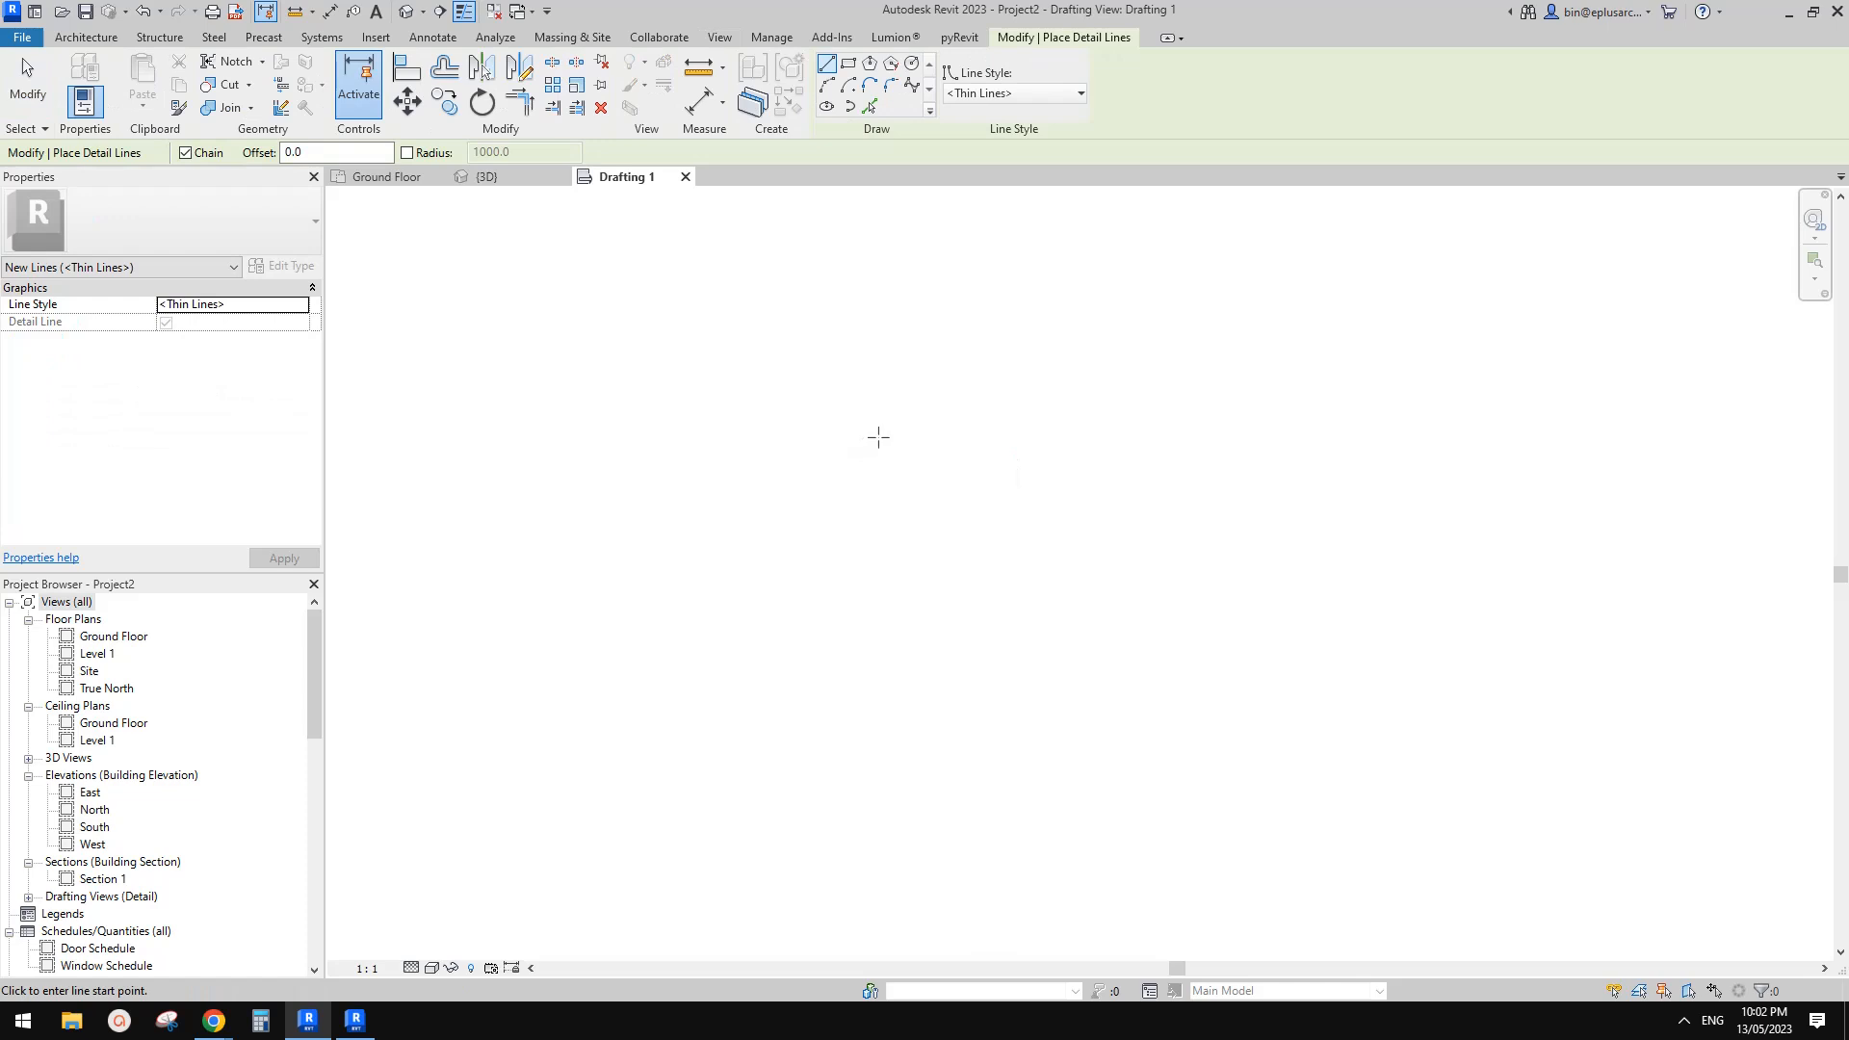
left_click(868, 417)
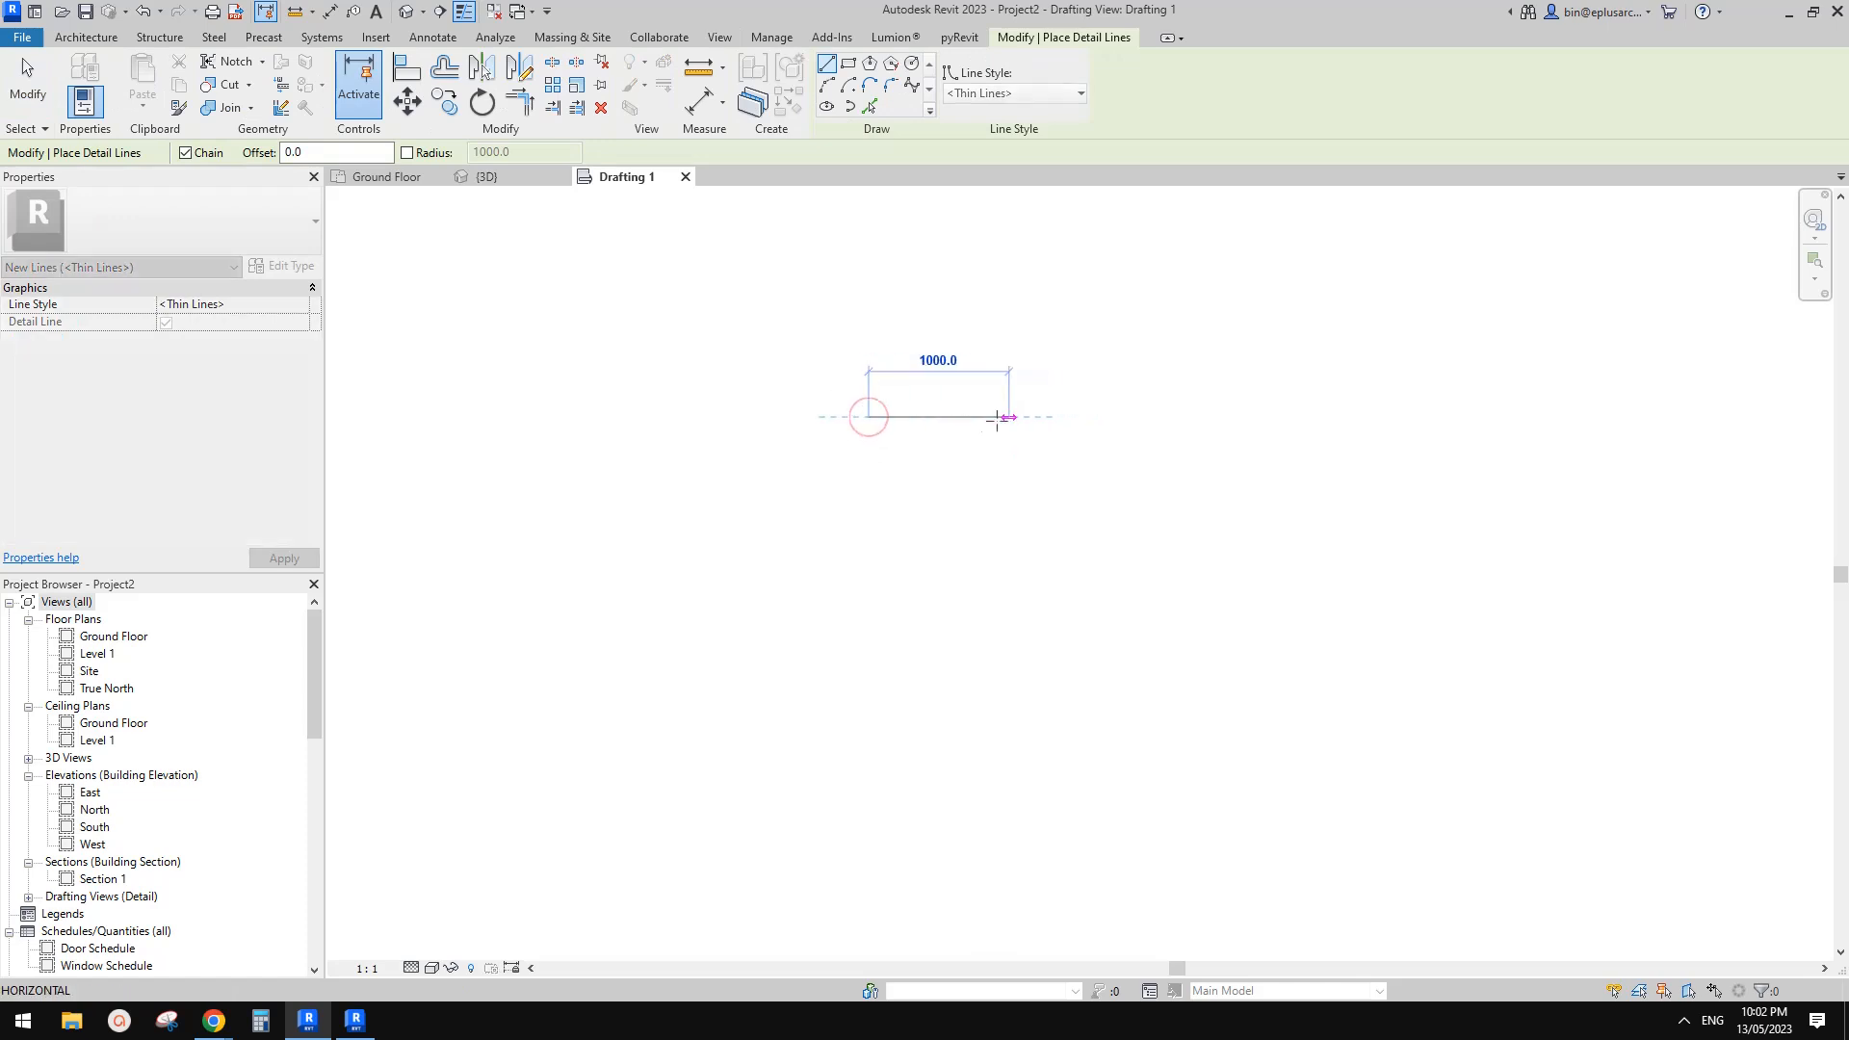
type("20")
key("Escape")
key("Escape")
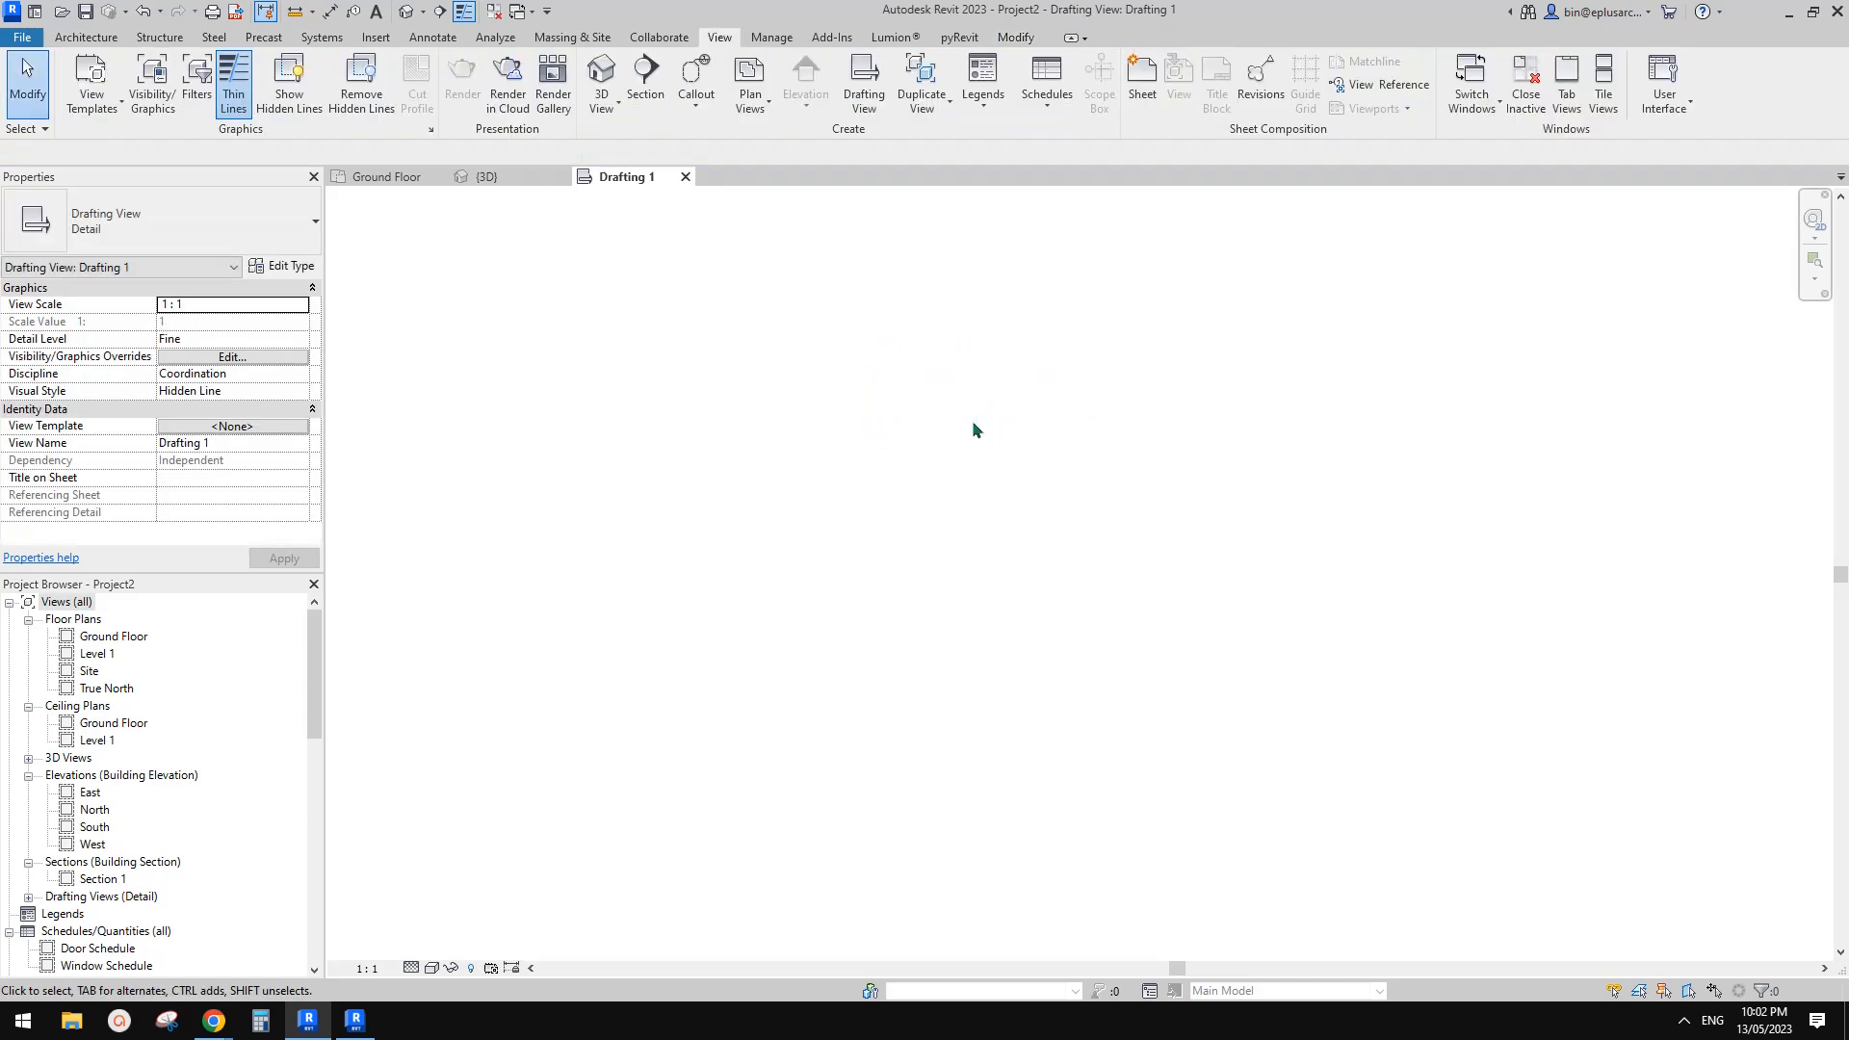
Draw a closed rectangle of detail lines 200 mm wide and 100 mm high in the drafting view
key("d")
key("l")
left_click(836, 402)
type("200")
key("Return")
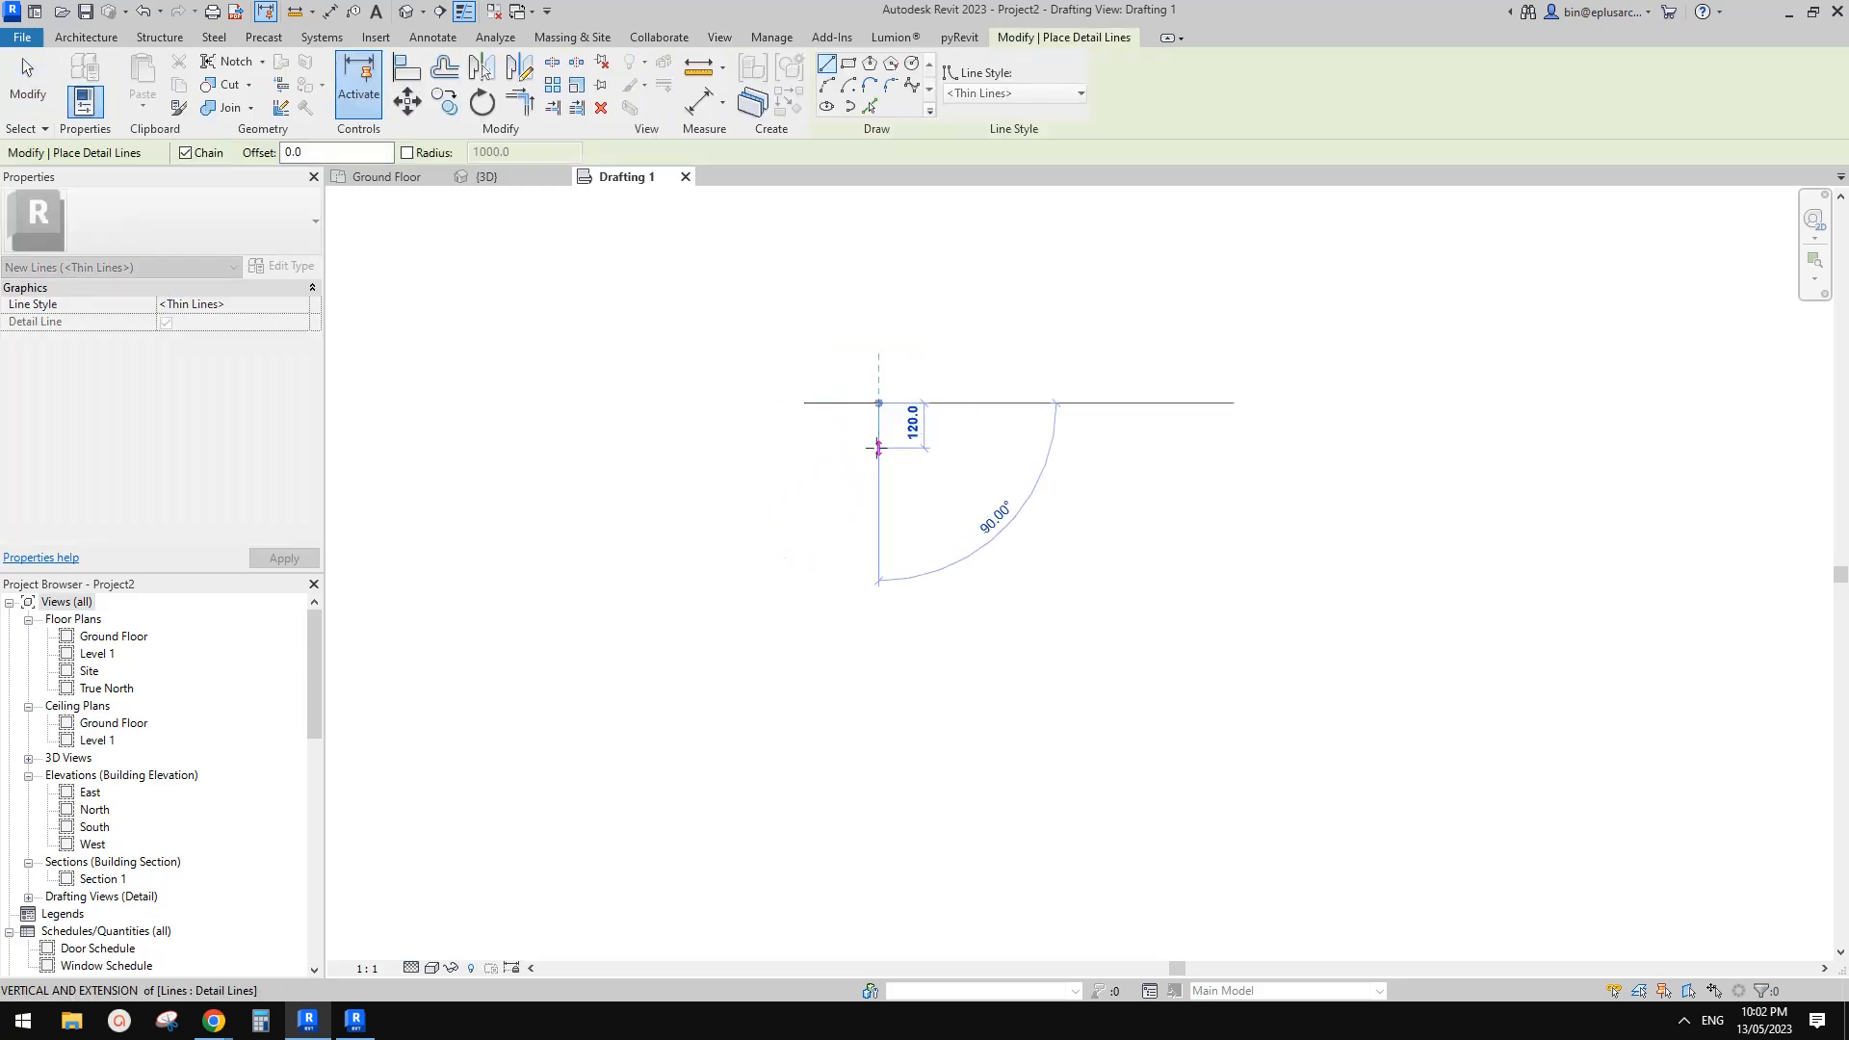
type("100")
key("Return")
scroll(845, 446, "up", 3)
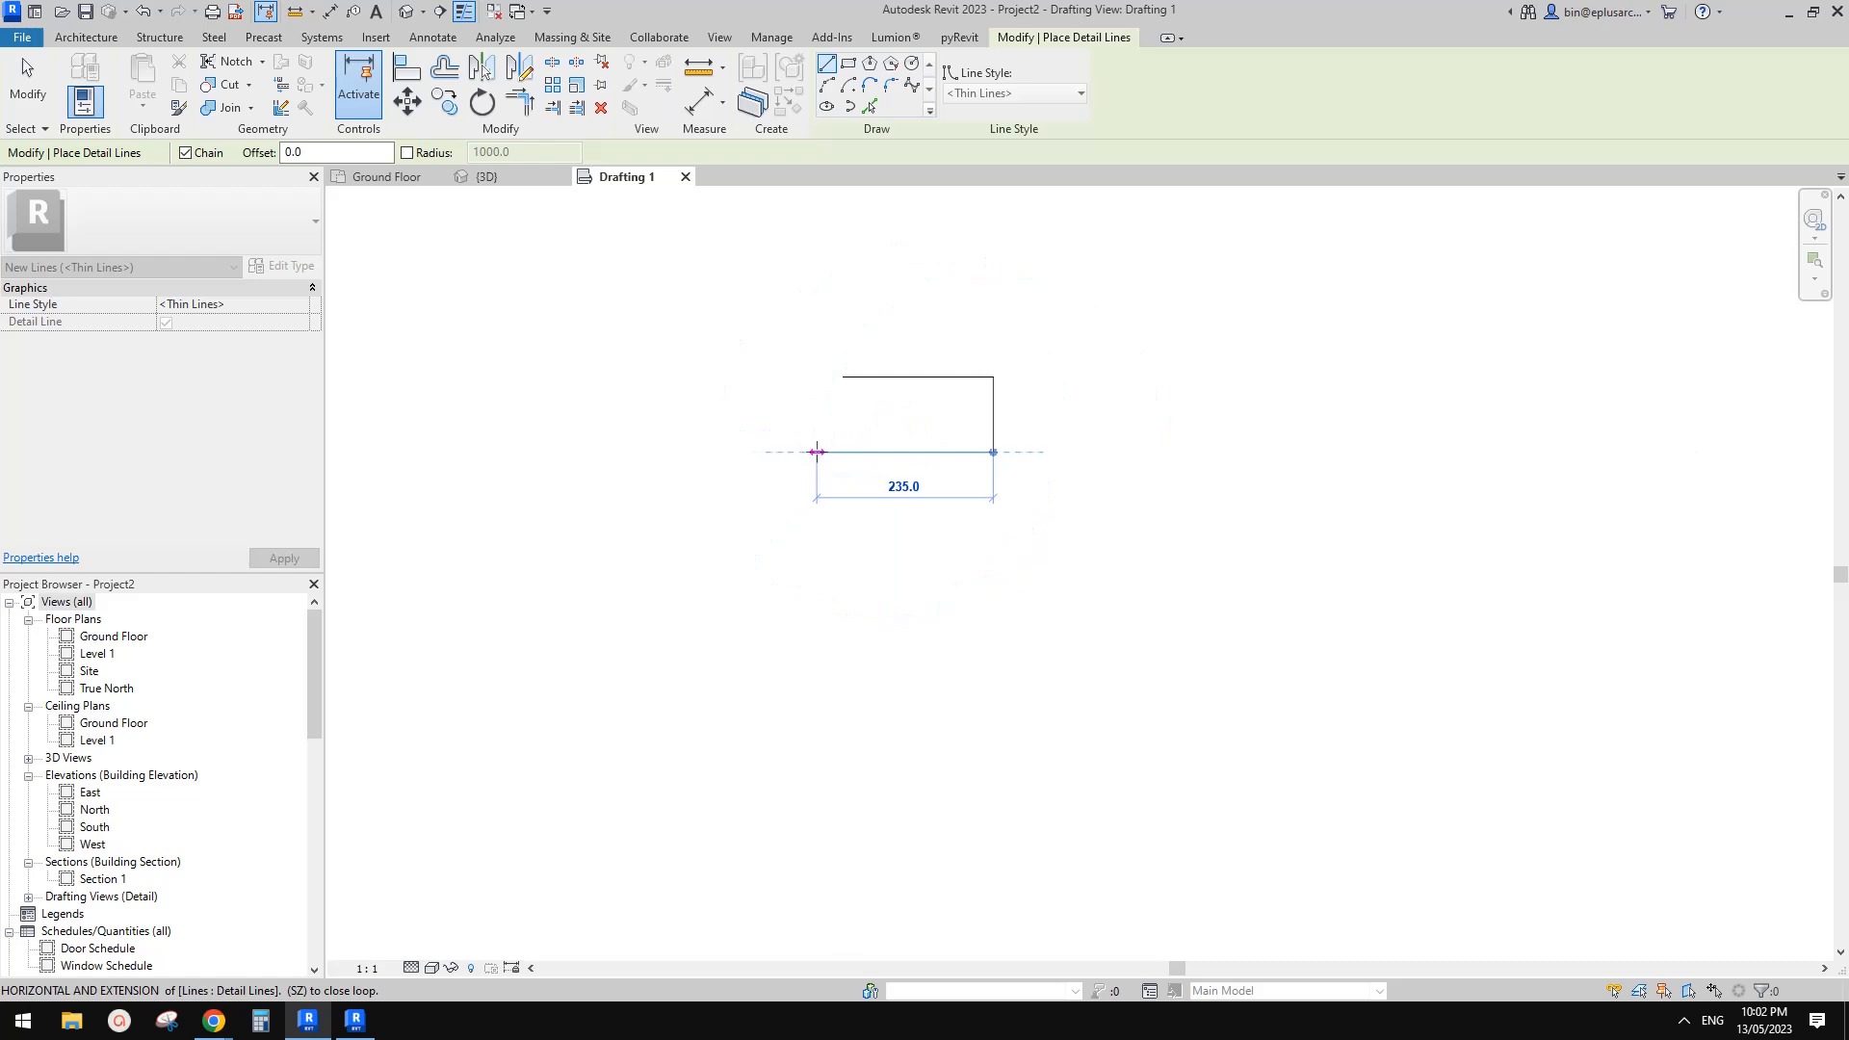
left_click(842, 451)
left_click(843, 377)
Draw a diamond of detail lines connecting the midpoints of the rectangle's four sides and finish the line command
scroll(868, 411, "up", 2)
left_click(843, 414)
left_click(939, 382)
left_click(1065, 447)
left_click(933, 383)
left_click(1064, 449)
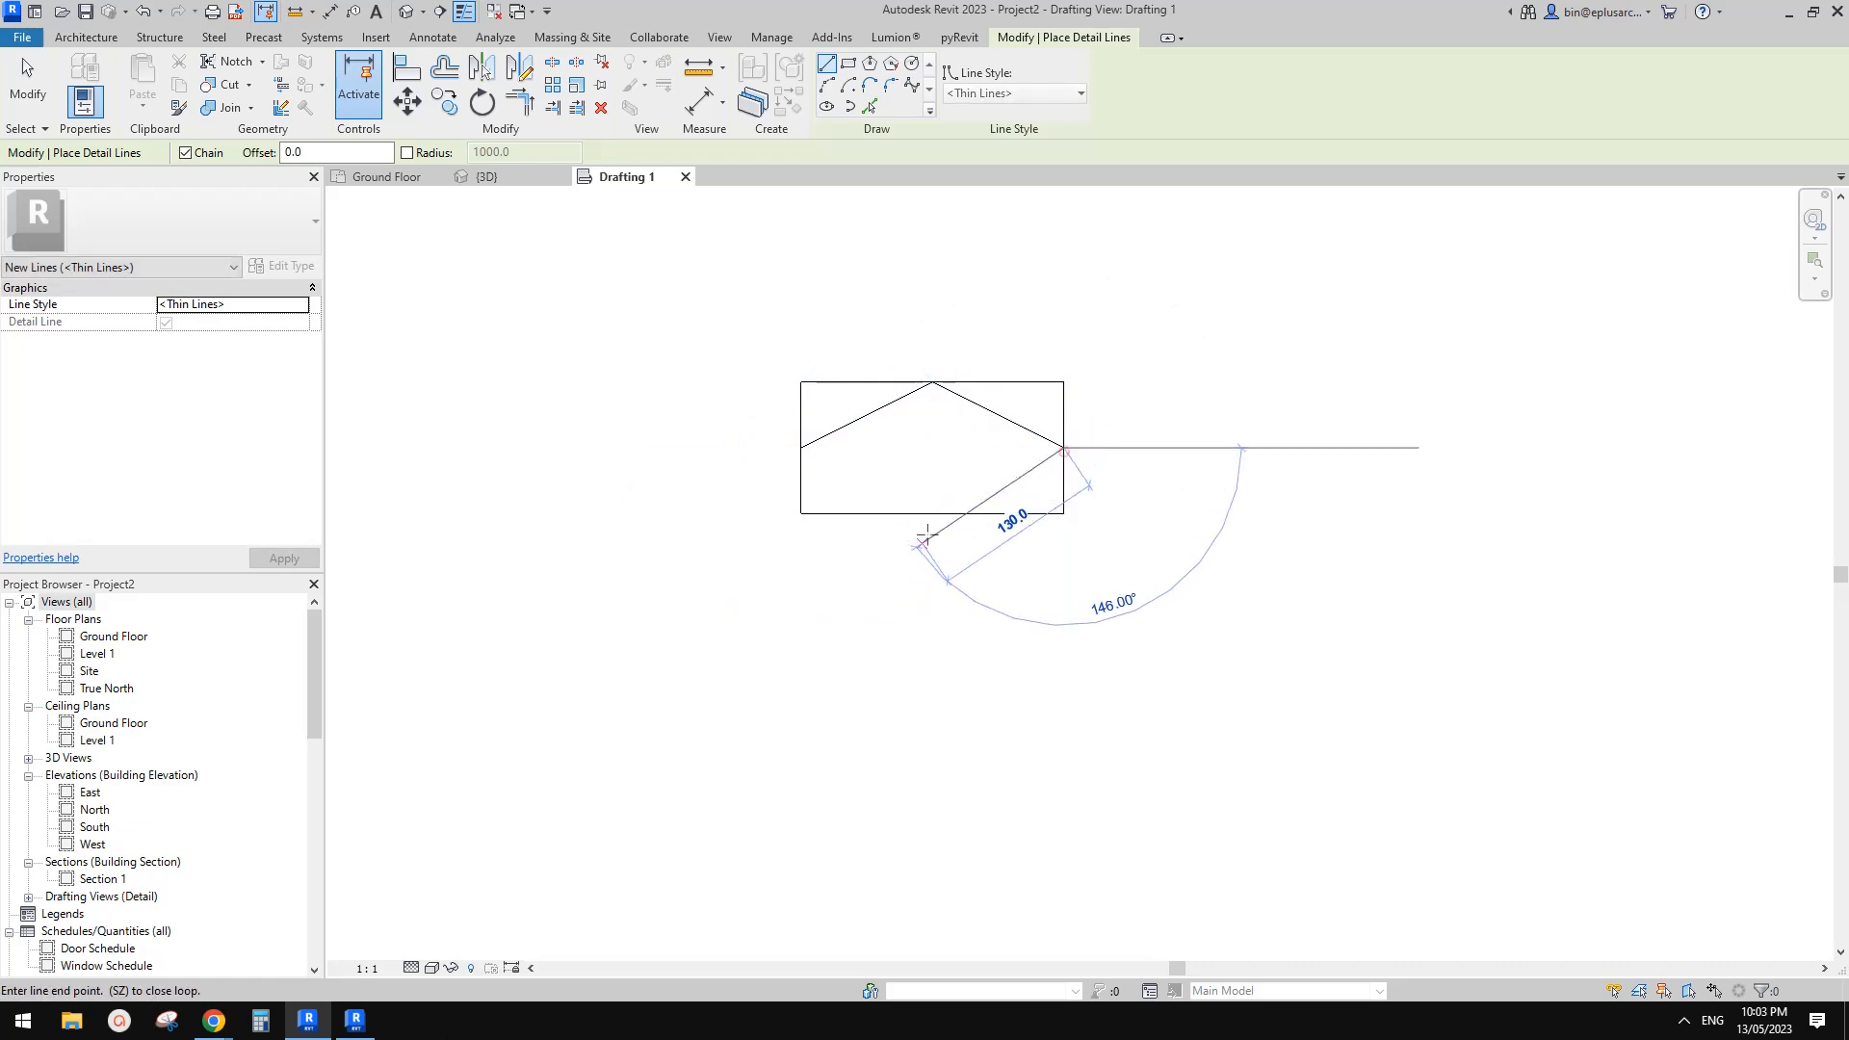
left_click(934, 514)
left_click(800, 448)
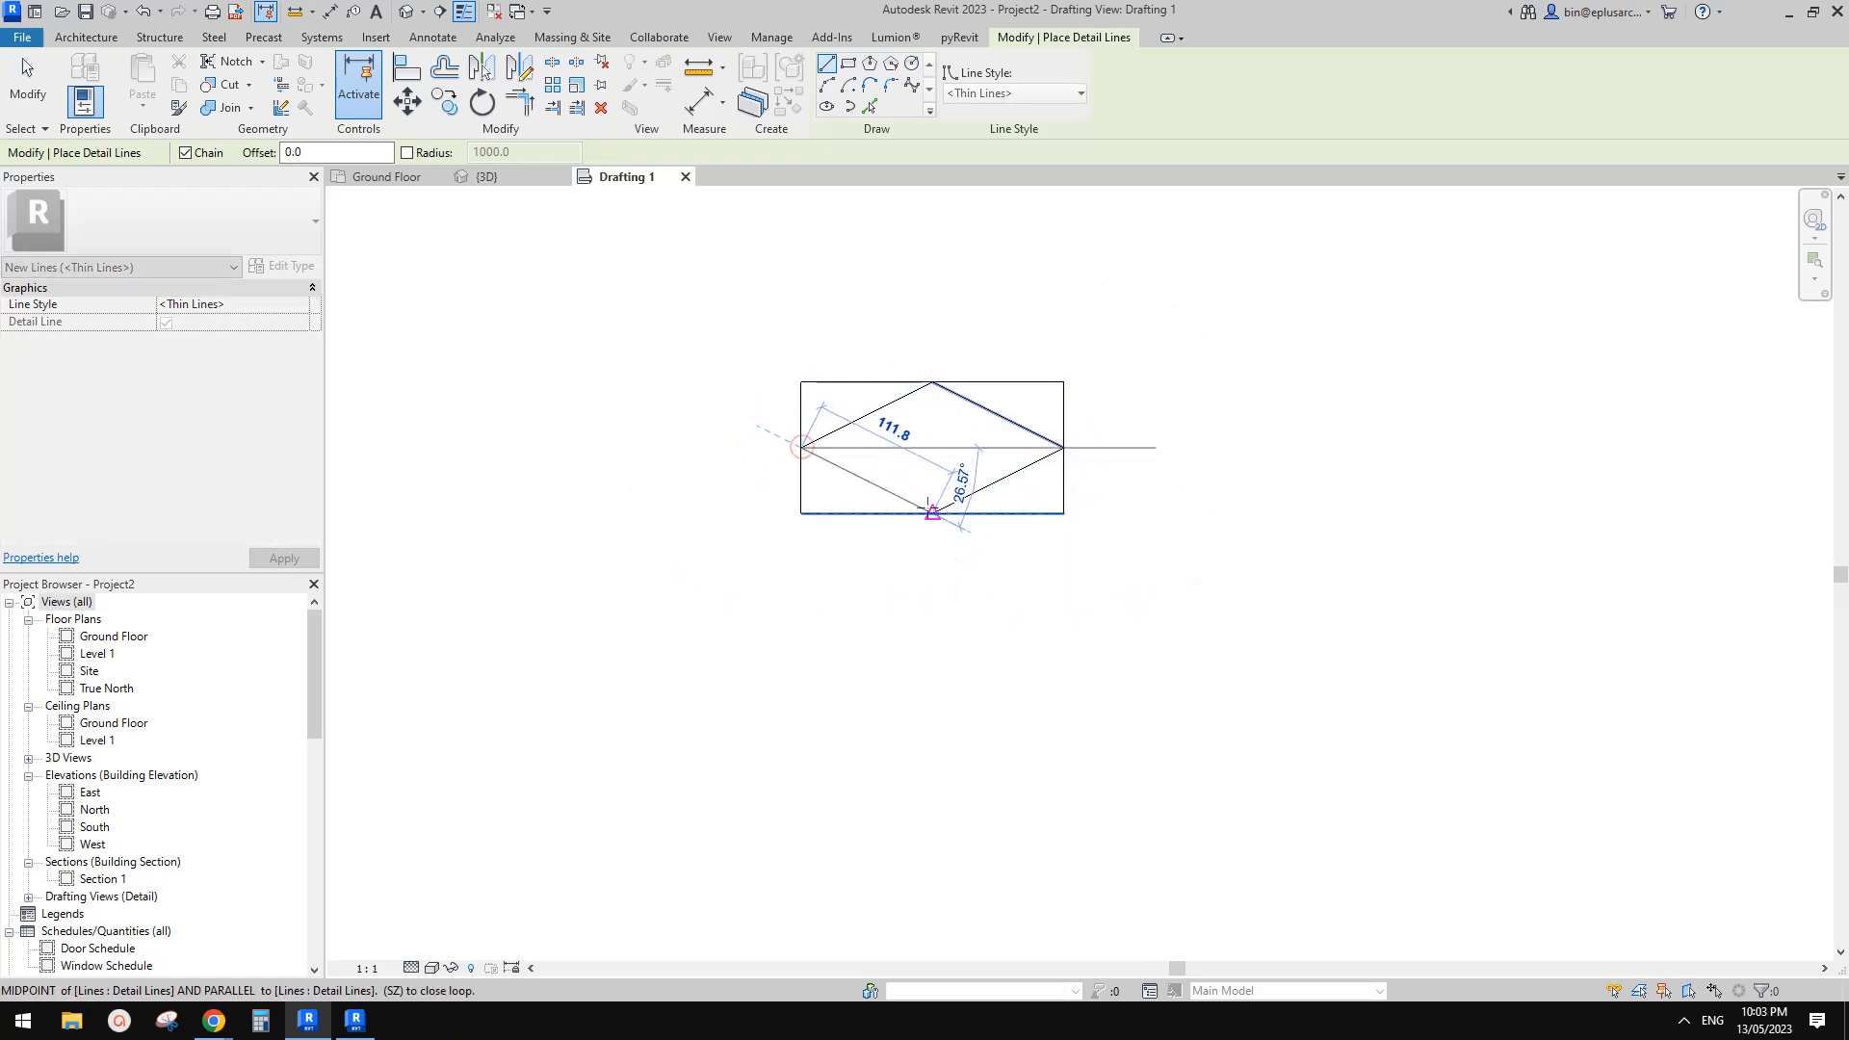
scroll(999, 478, "up", 1)
key("Escape")
key("Escape")
Create a model pattern named new from the four diamond lines with pyRevit's Make Pattern, using the rectangle's bottom-left and top-right corners as the pattern area
left_click_drag(1017, 375, 809, 400)
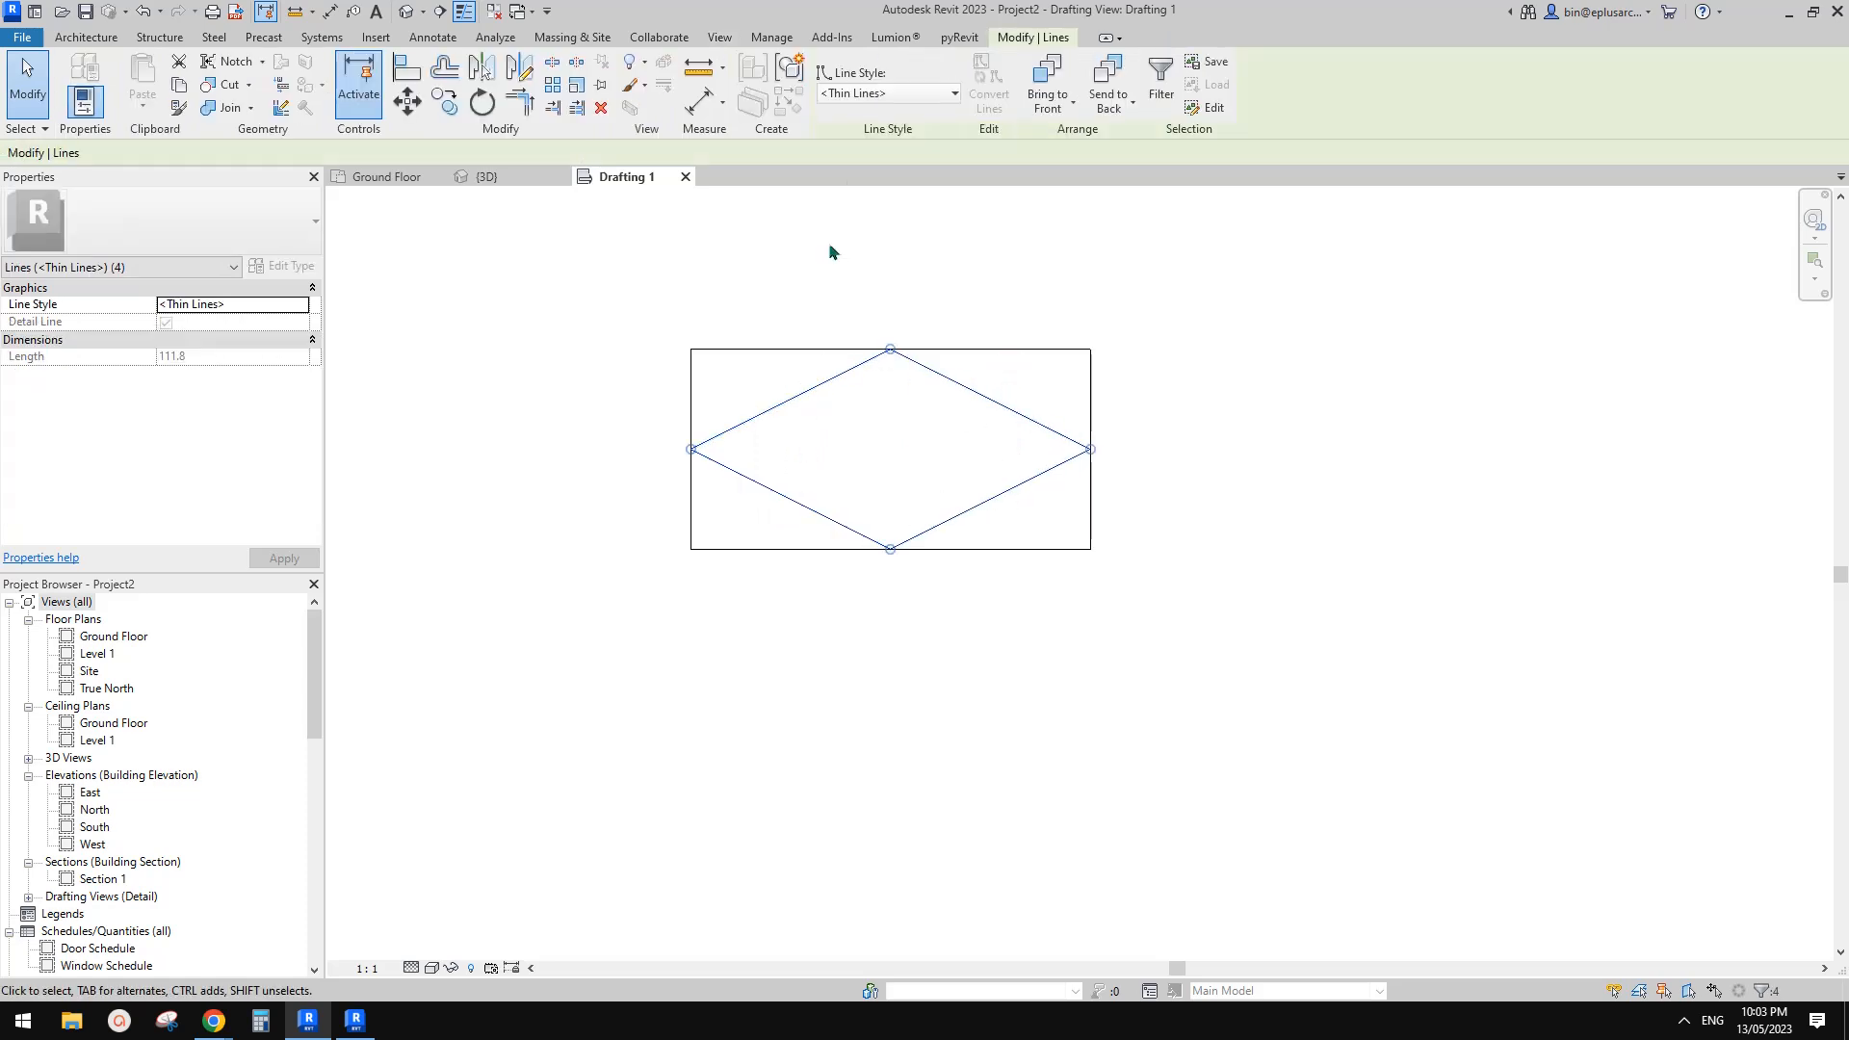
middle_click_drag(944, 418, 945, 424)
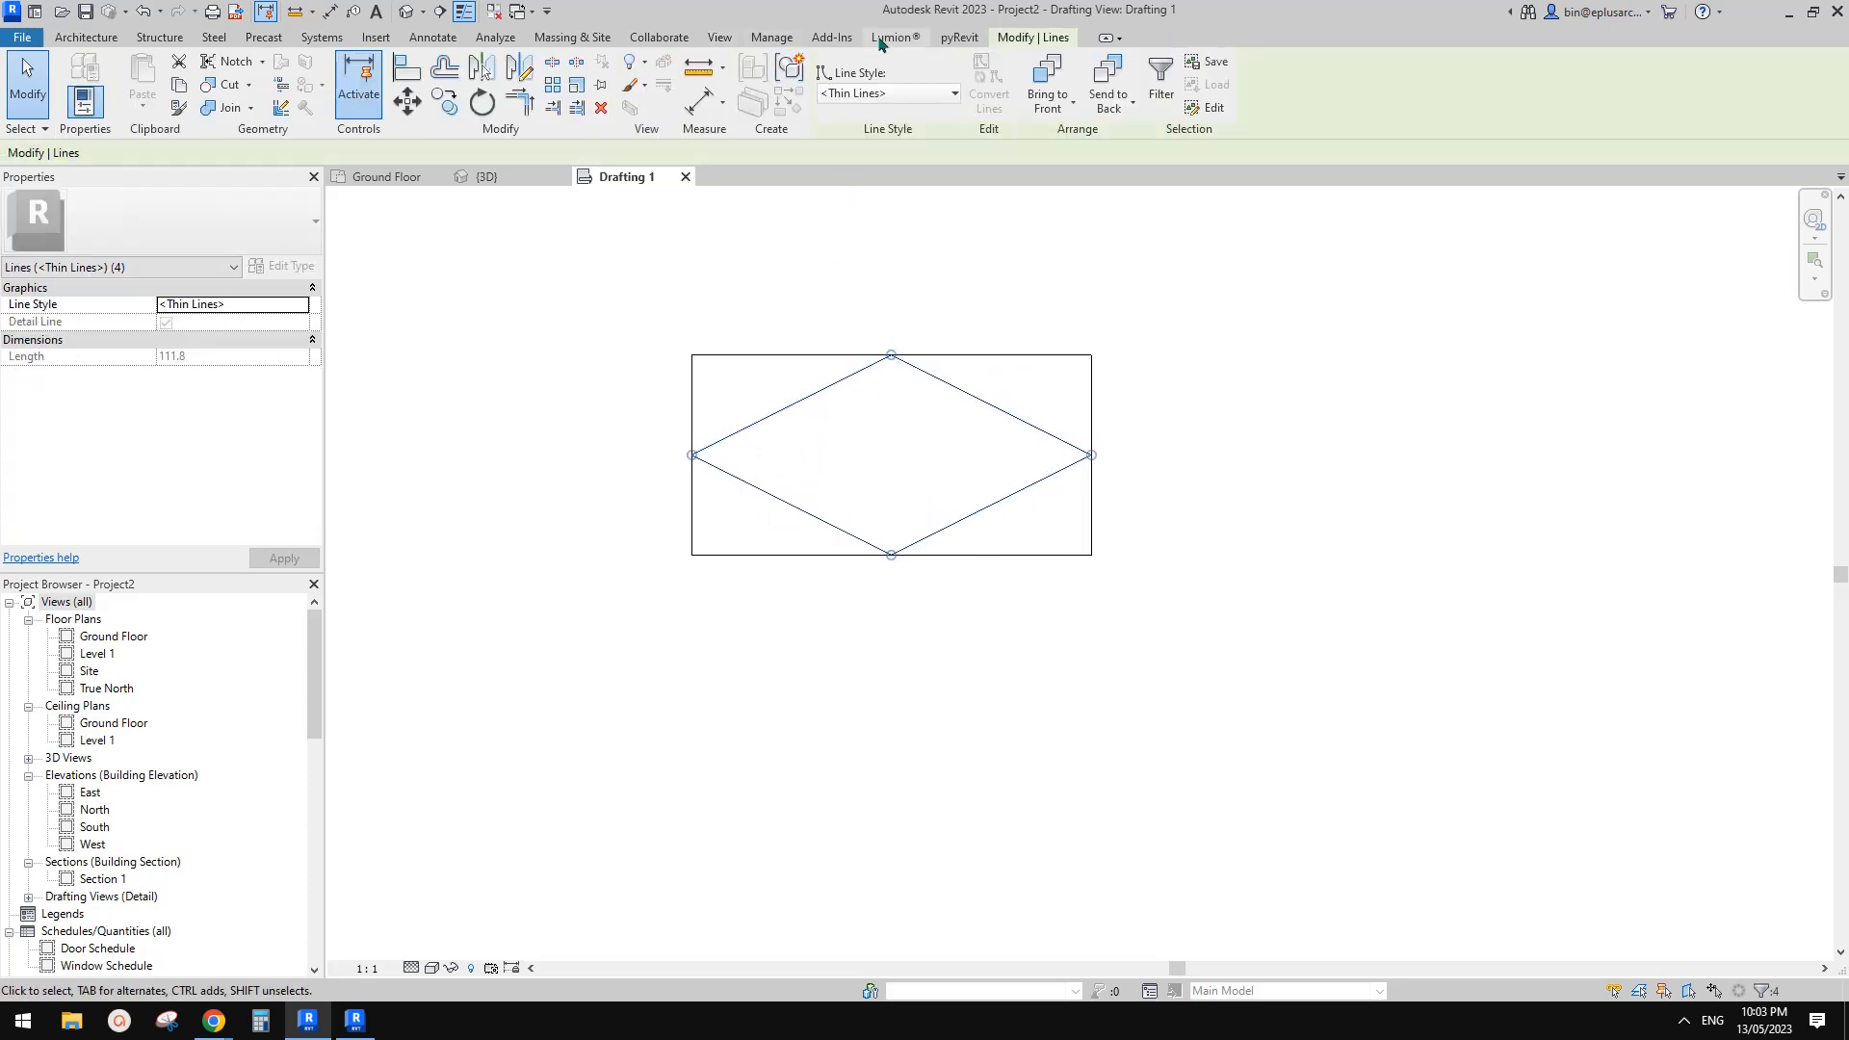
left_click(956, 37)
left_click(765, 85)
type("new")
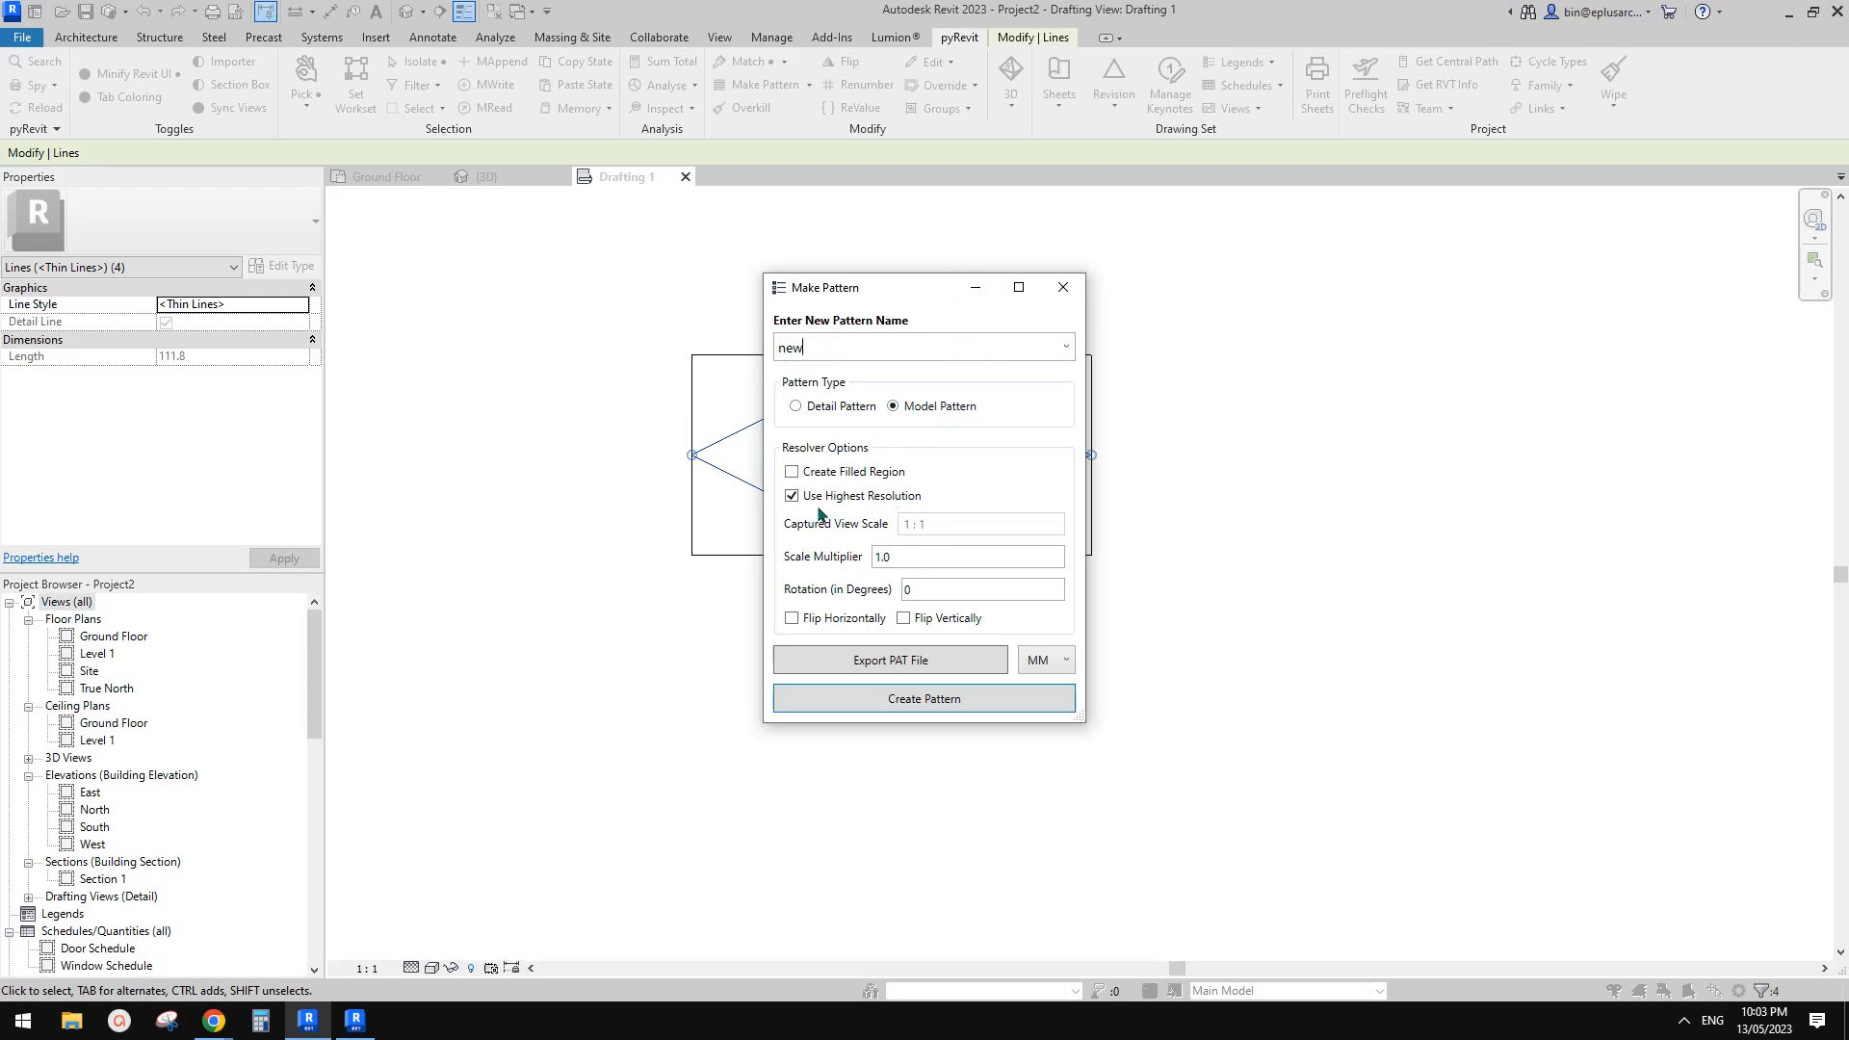
left_click(958, 702)
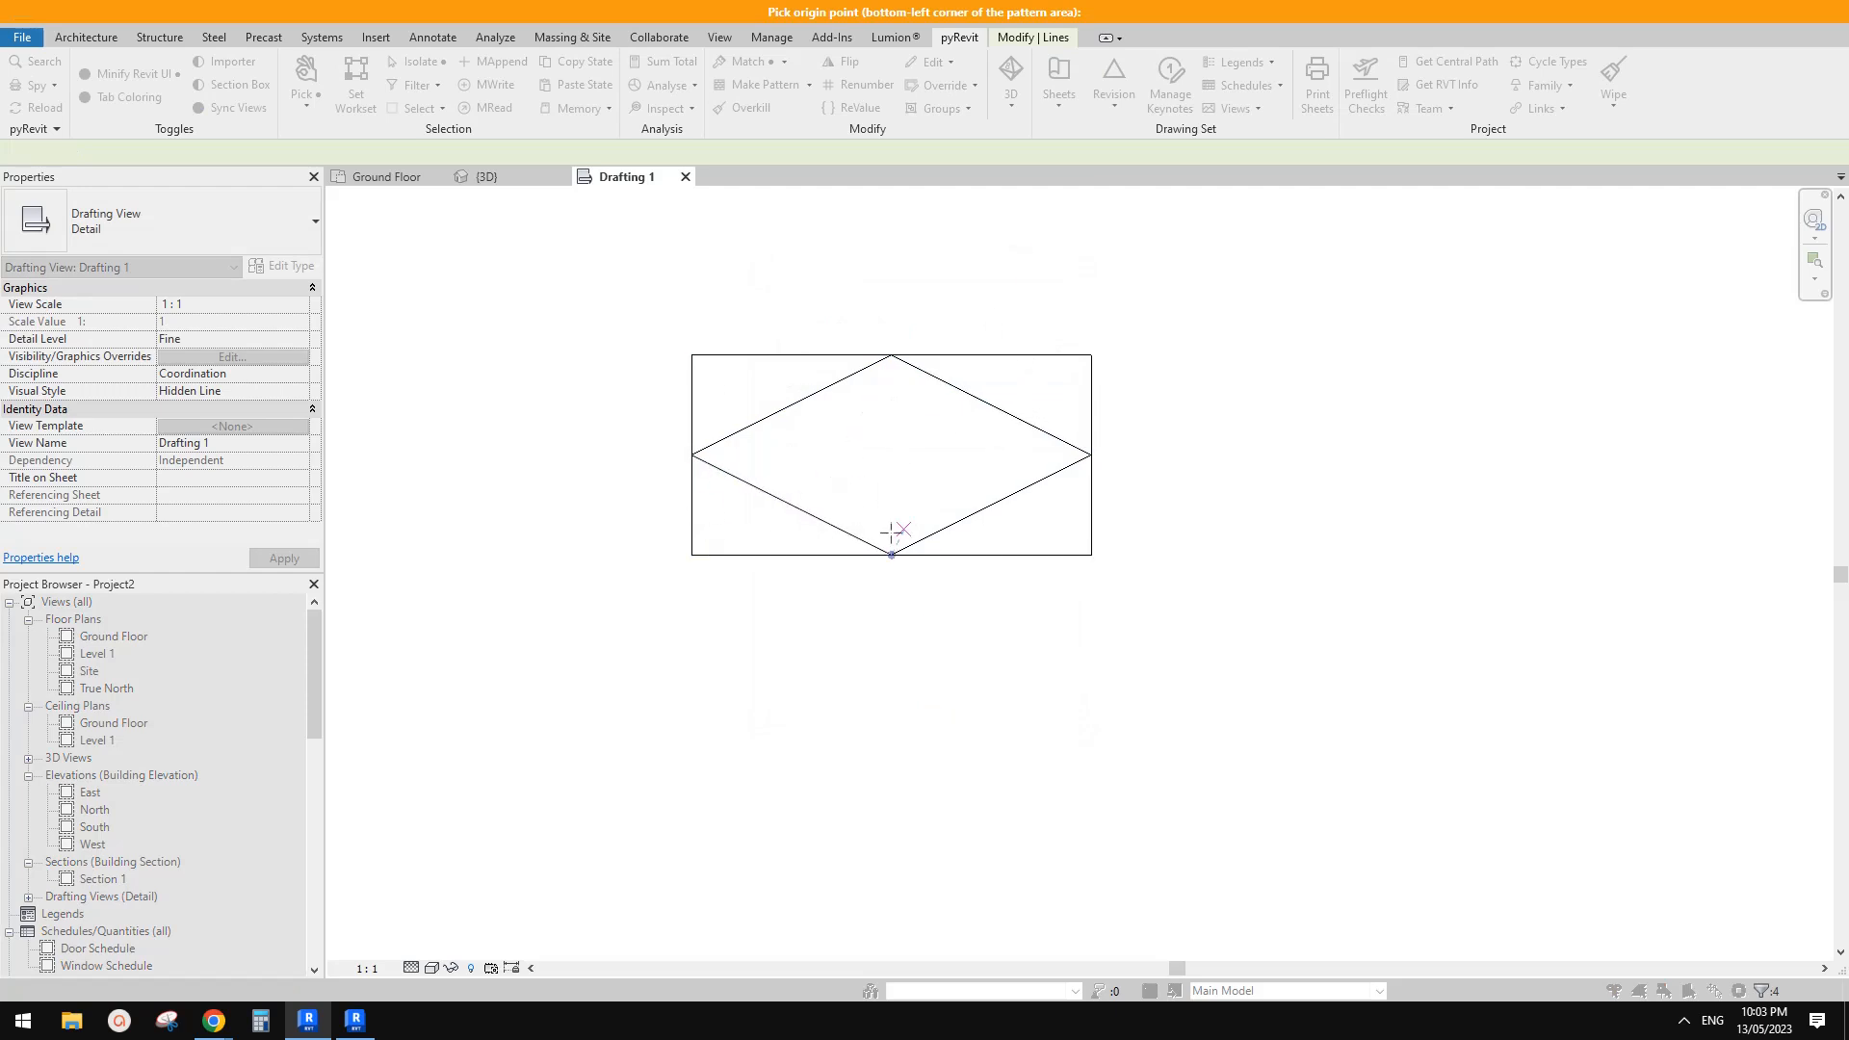
left_click(693, 555)
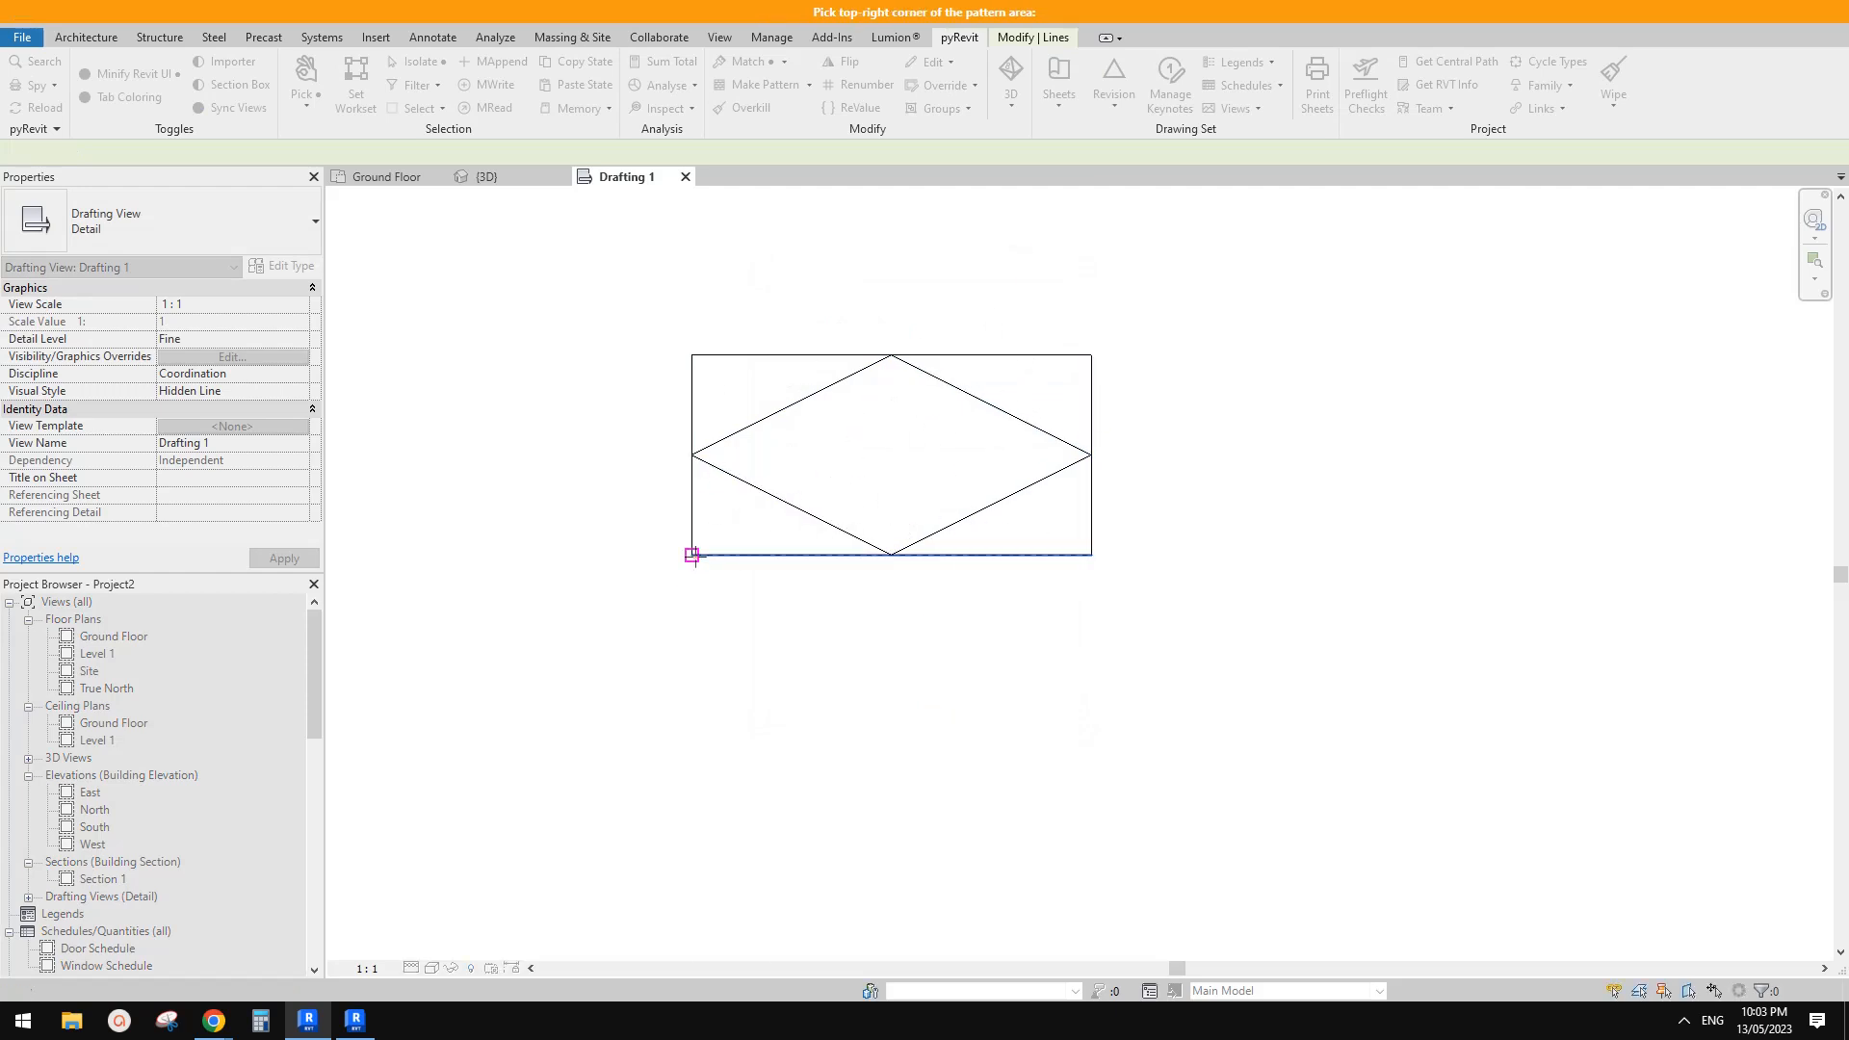
left_click(1092, 355)
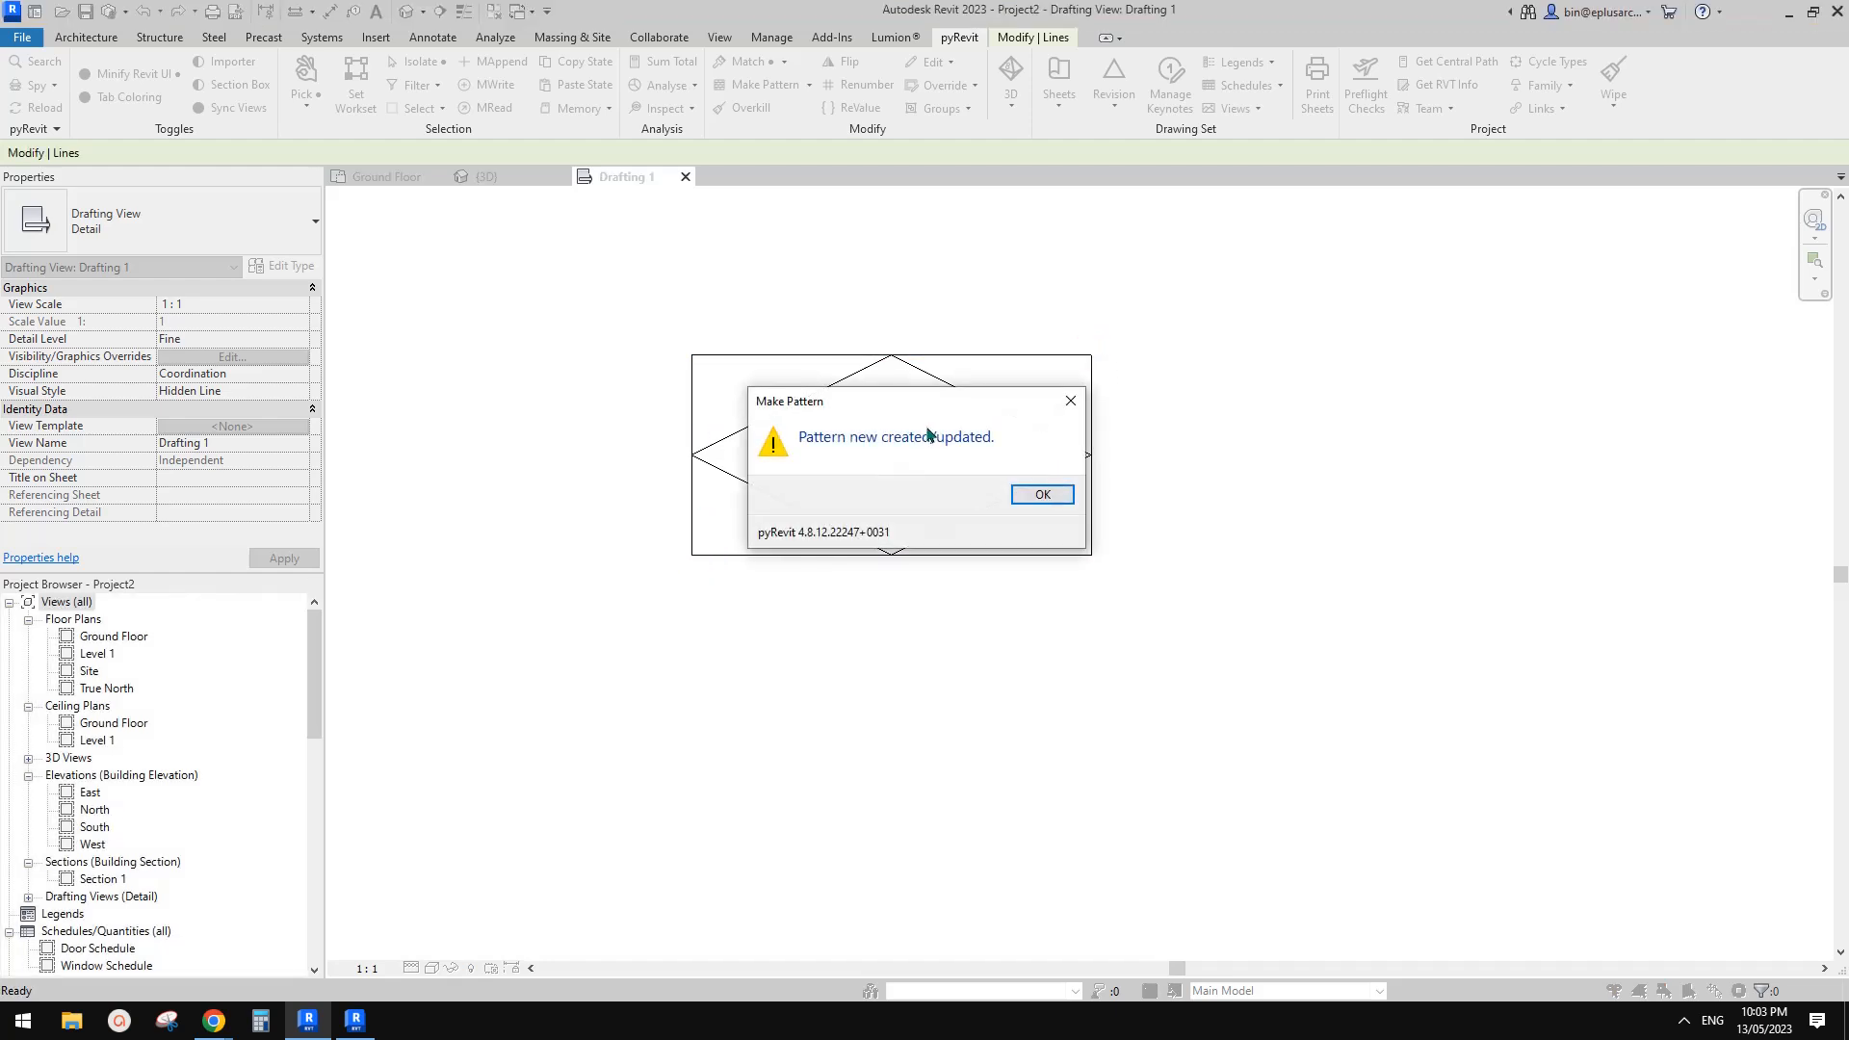
left_click(1023, 496)
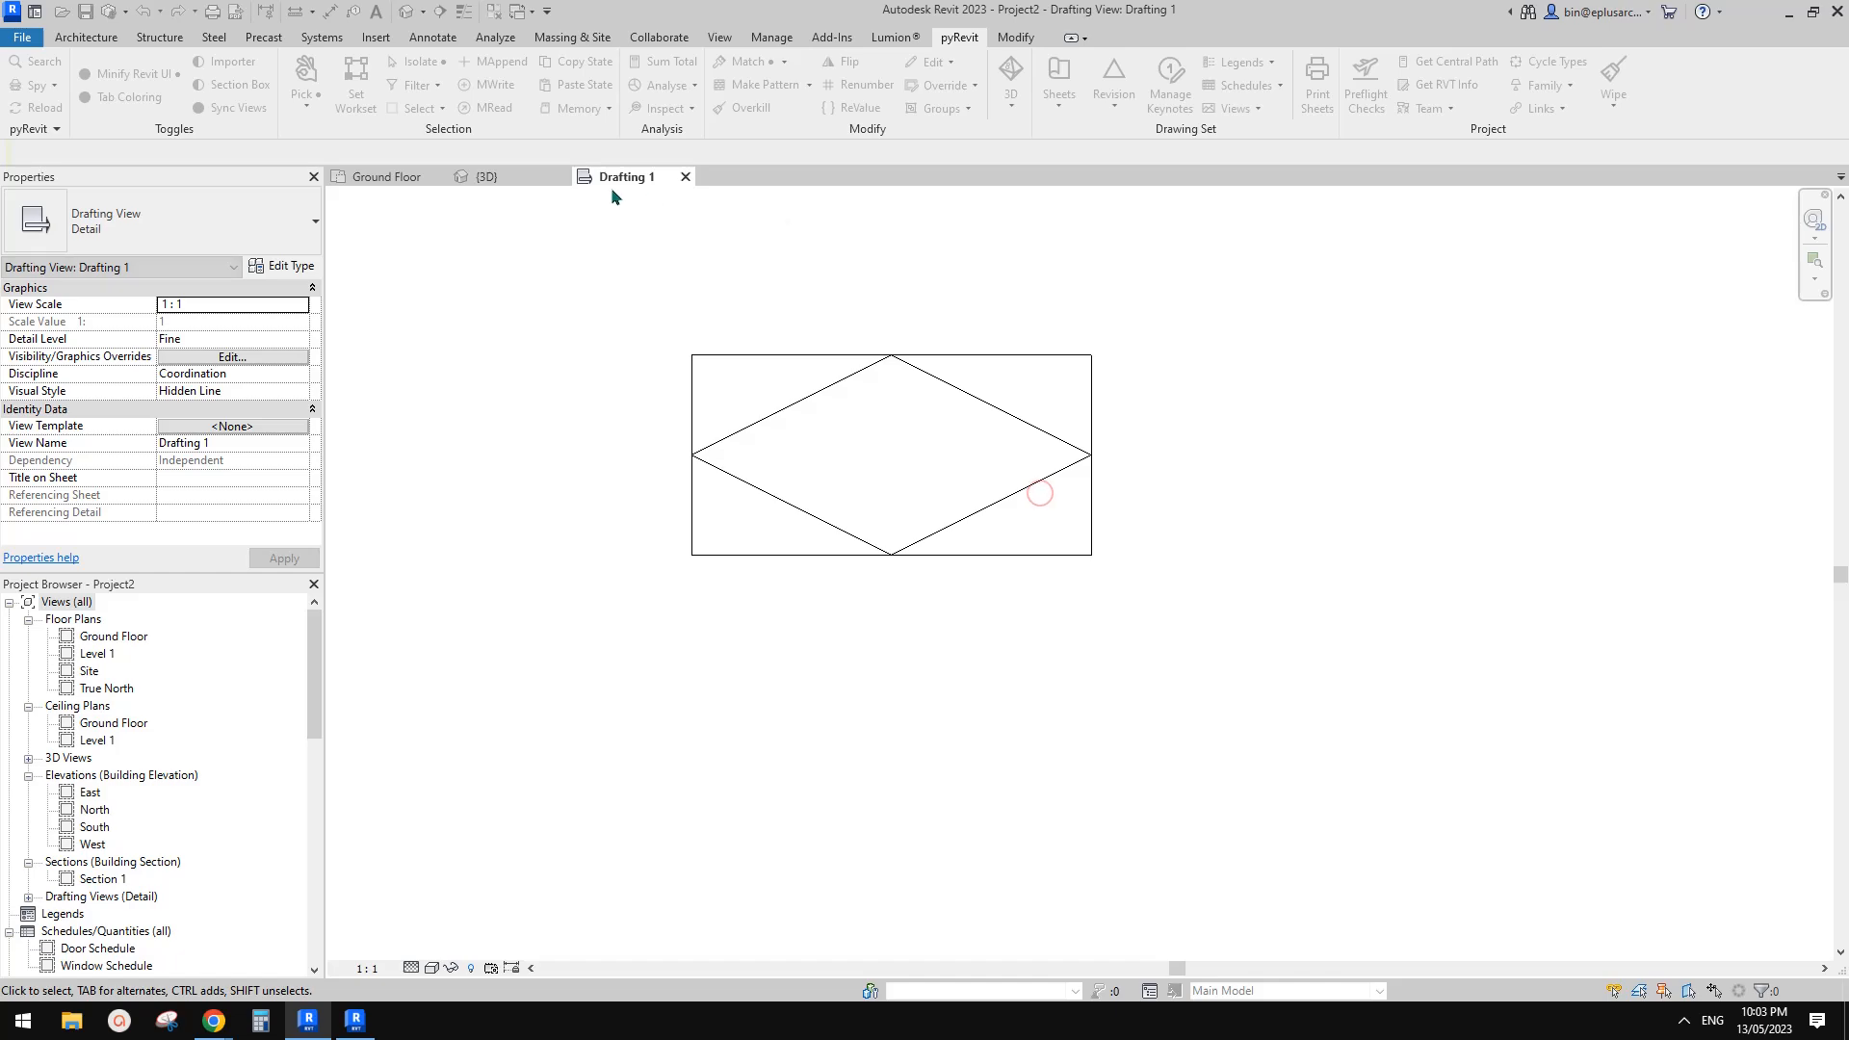
Return to the 3D view and open Default New Material from the structure layer of the wall's 10mm type
left_click(518, 179)
left_click(819, 445)
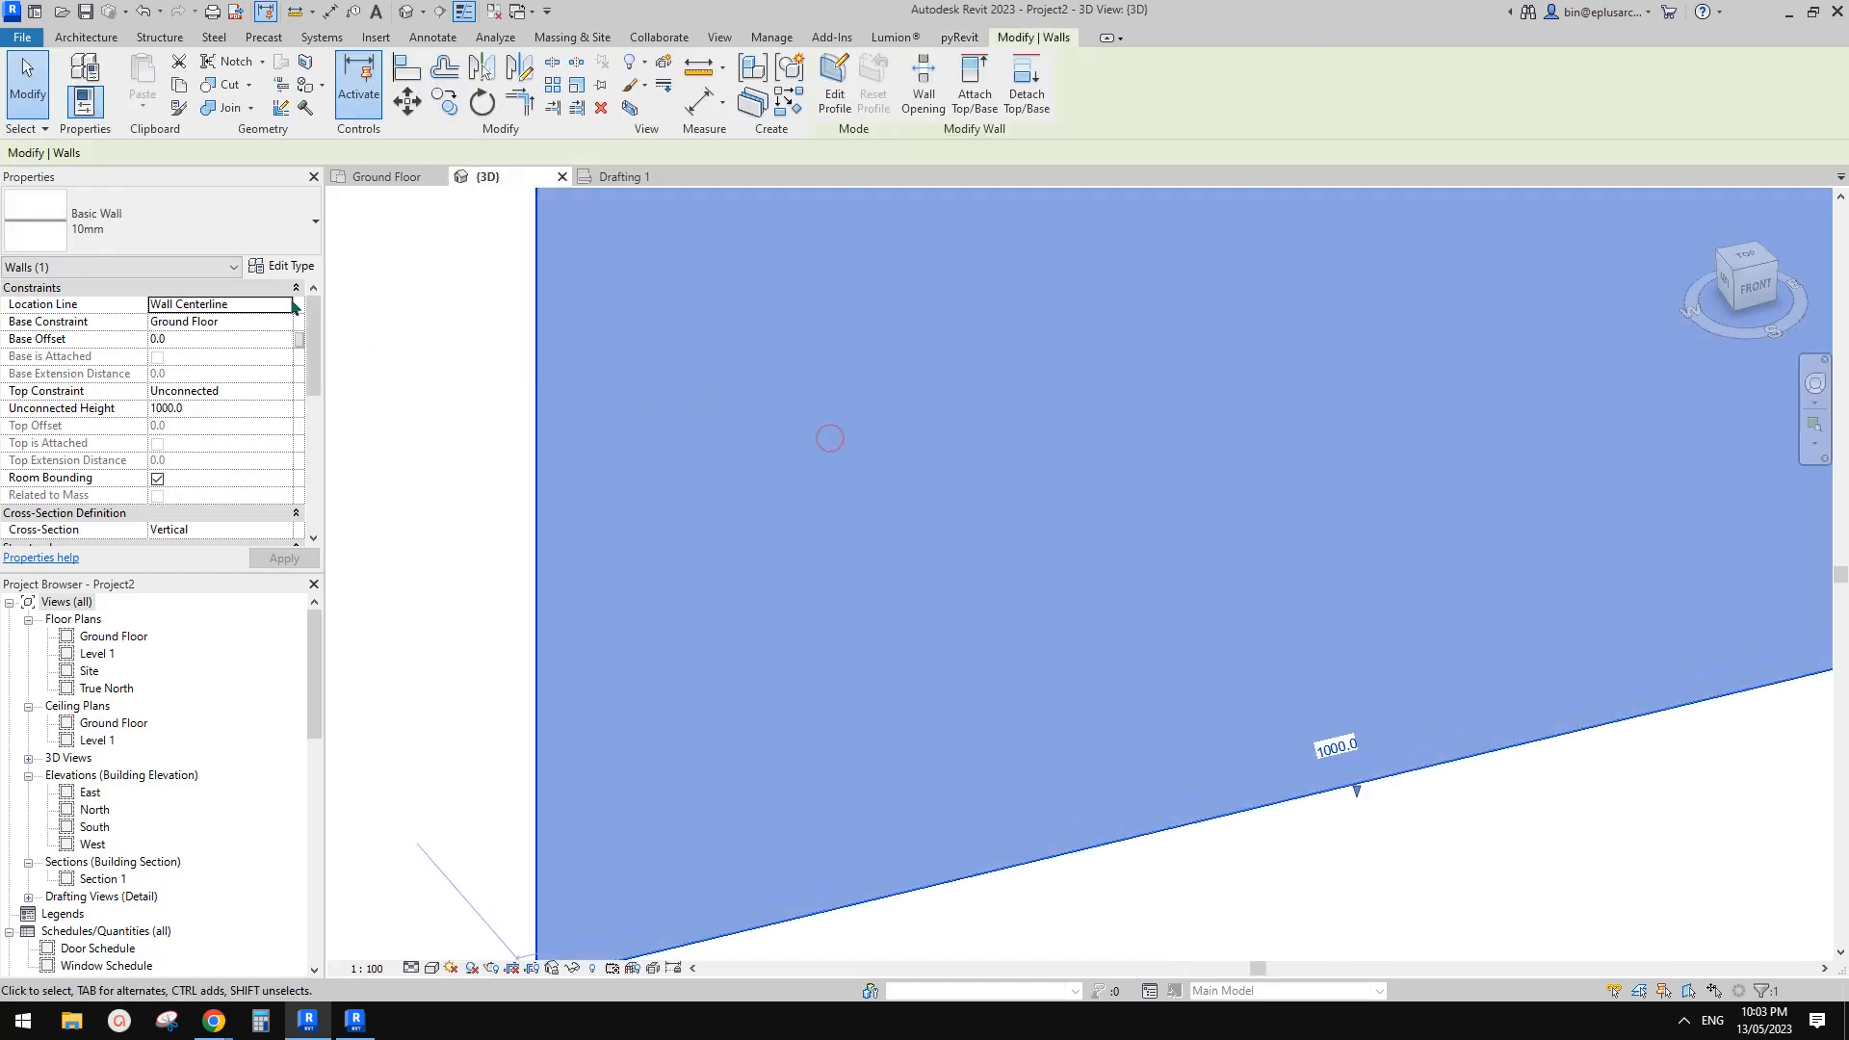
left_click(283, 267)
left_click(528, 361)
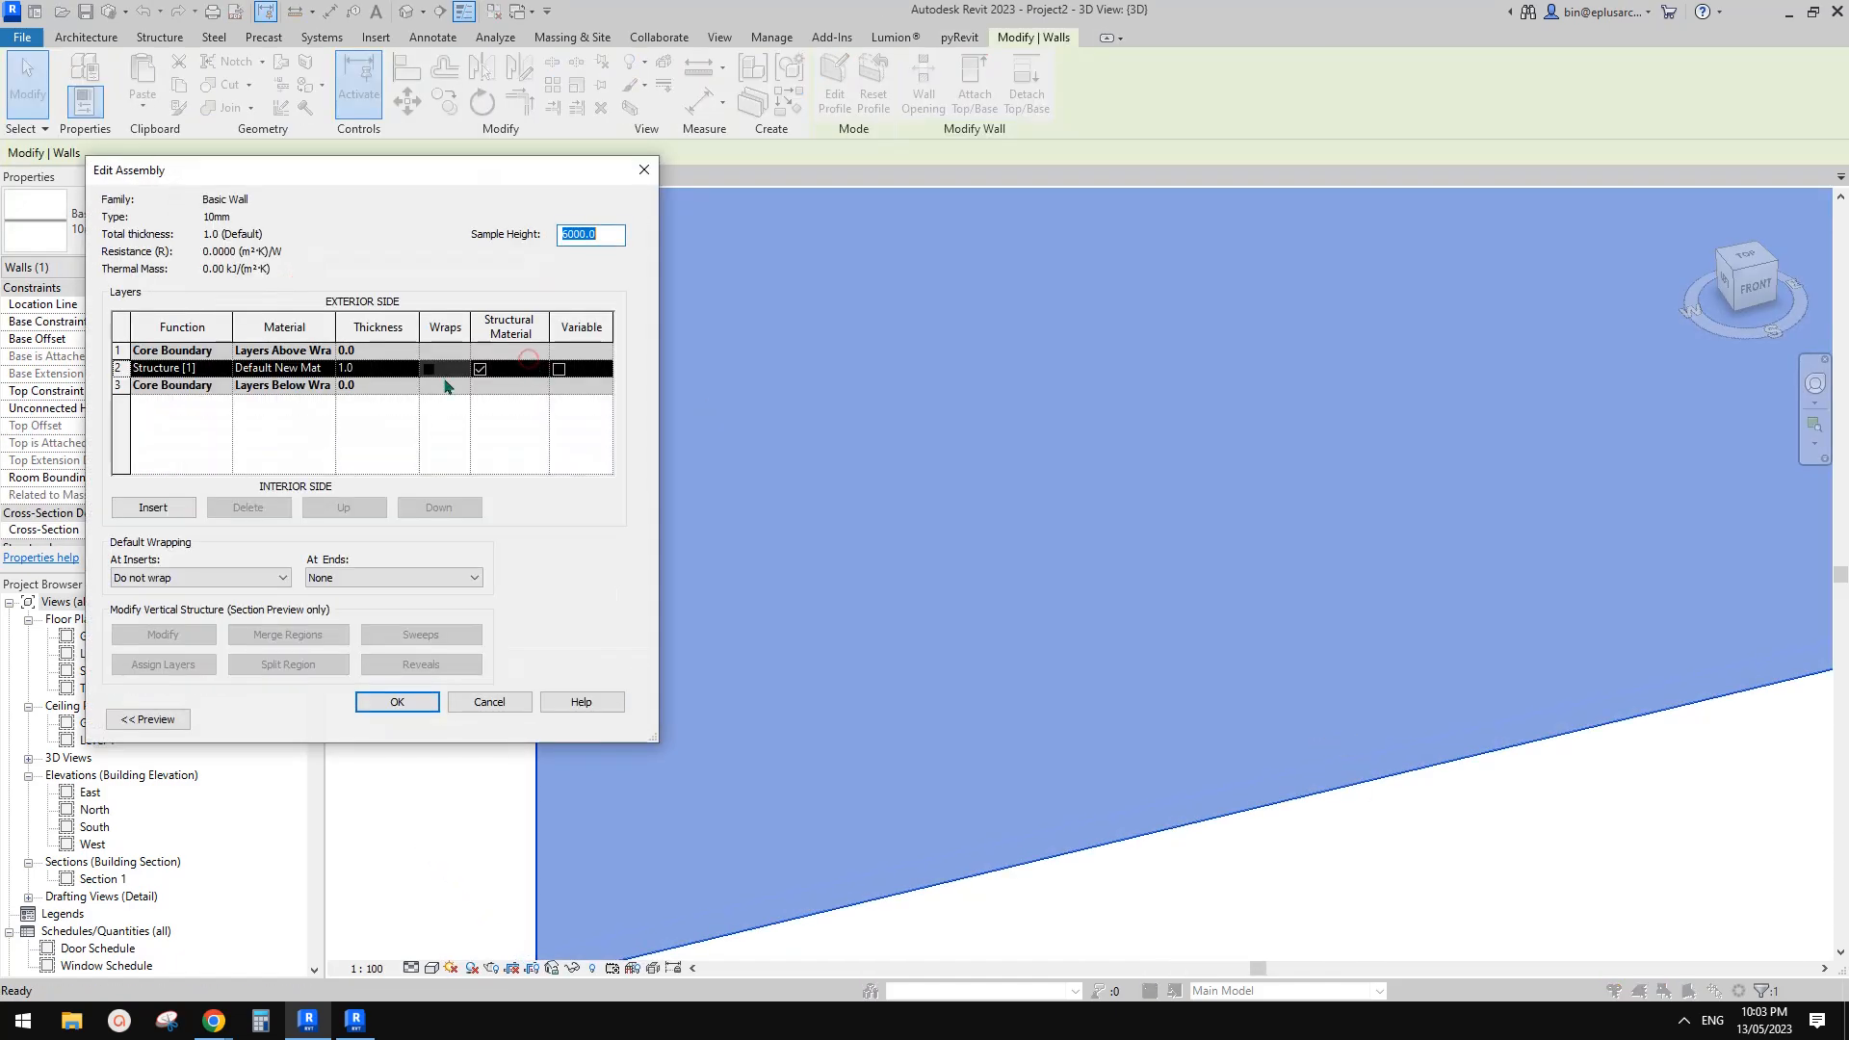
left_click(289, 368)
left_click(325, 368)
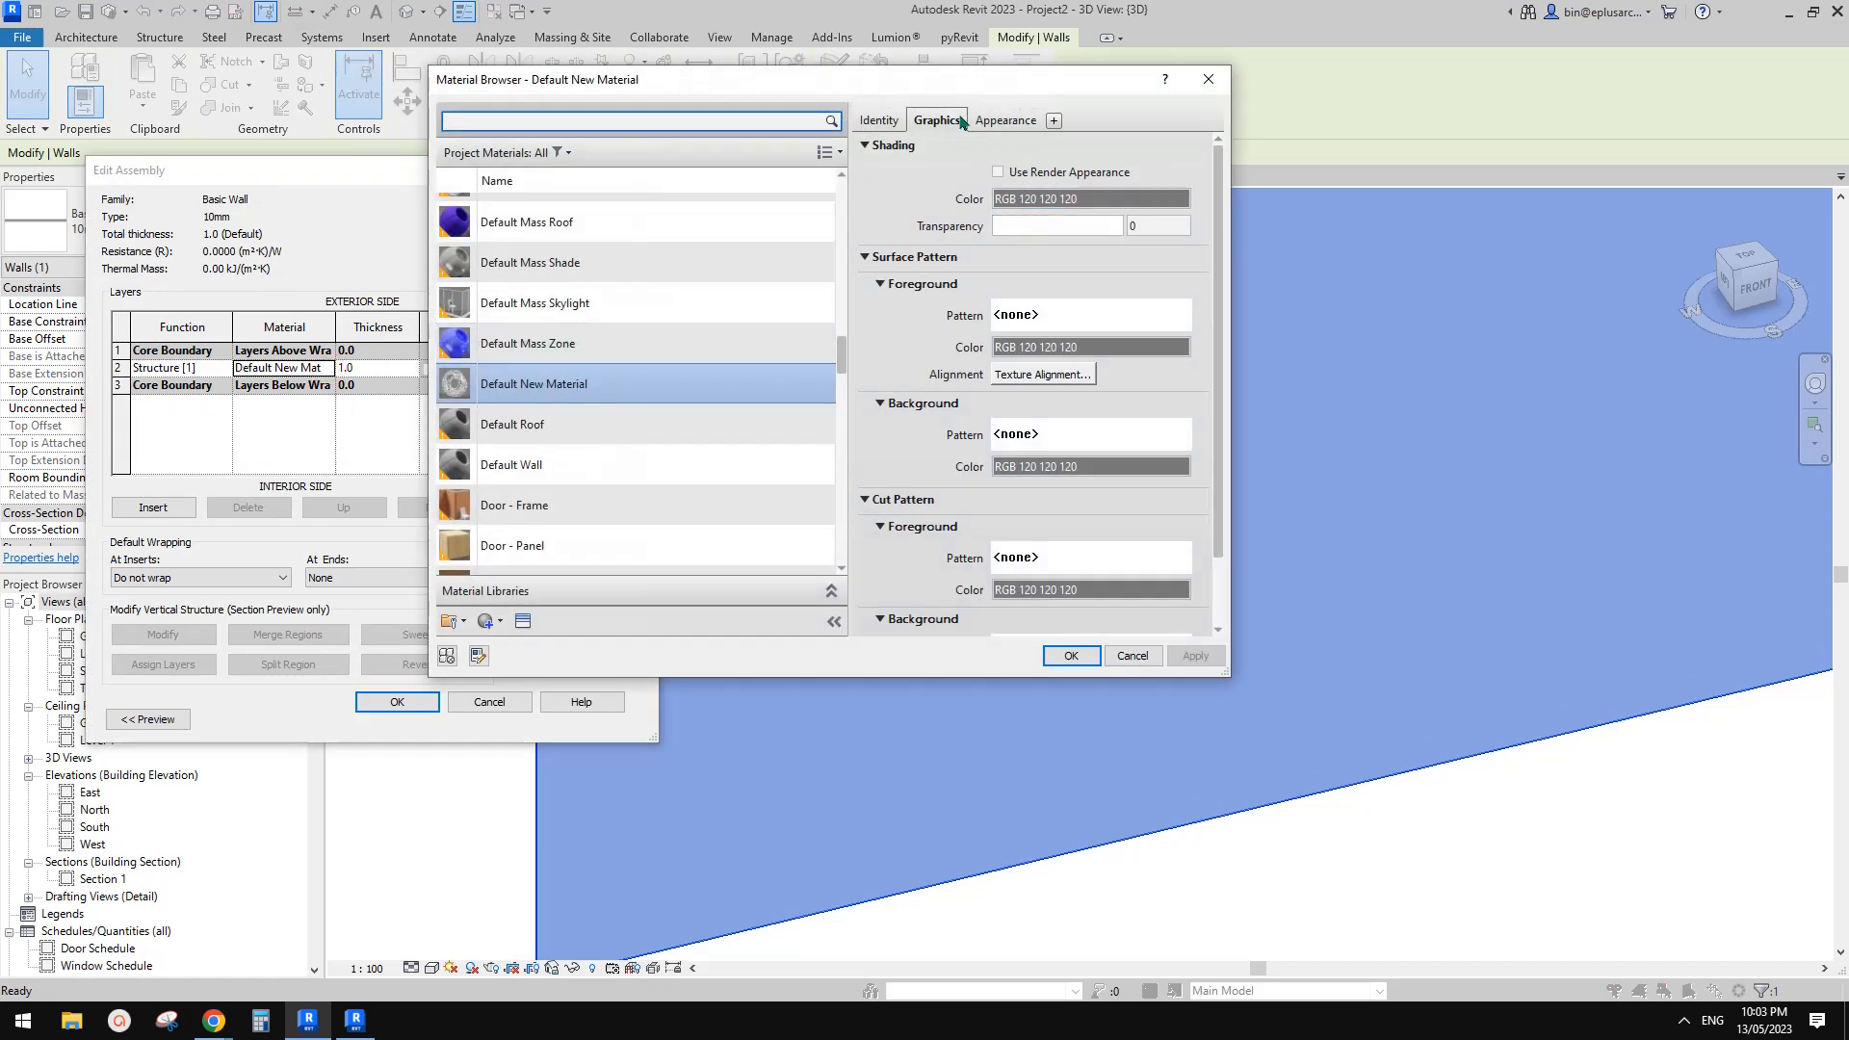
Set the material's foreground surface pattern to the model pattern new, accept the wall type changes, and deselect the wall
left_click(1054, 318)
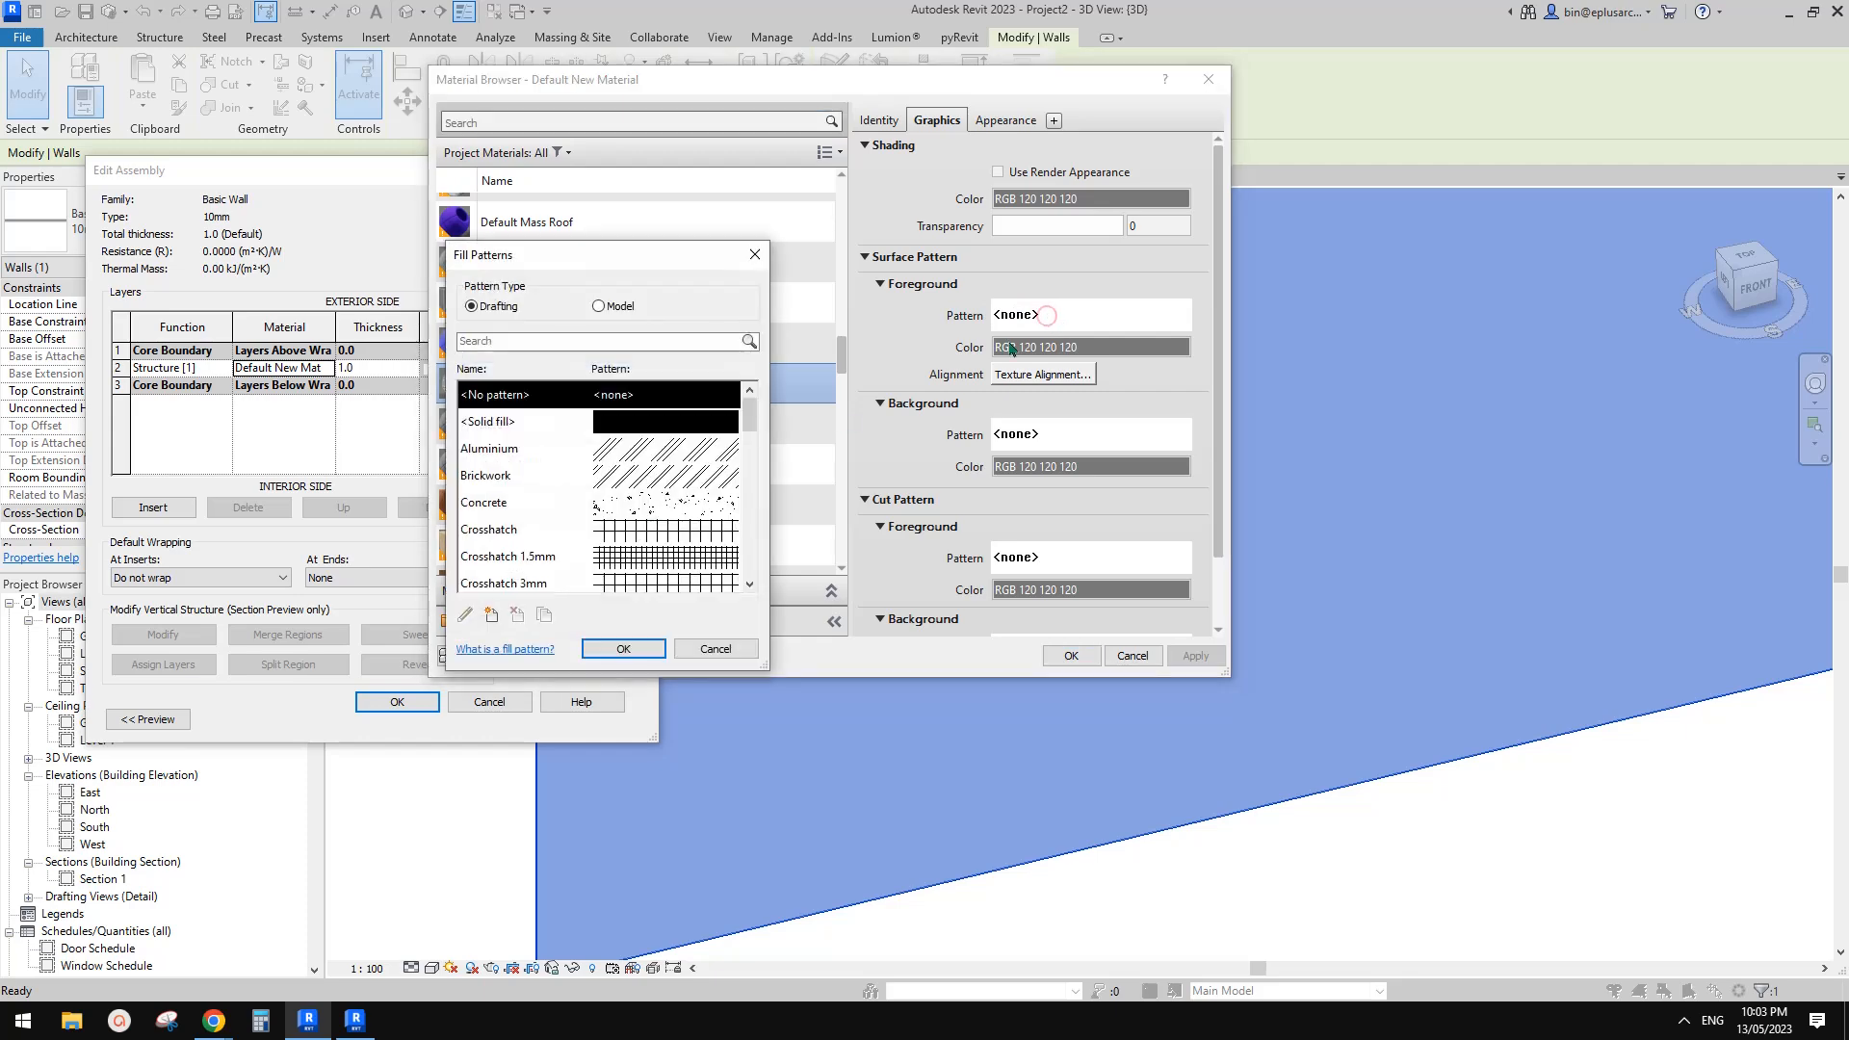
left_click(615, 306)
left_click_drag(746, 428, 743, 564)
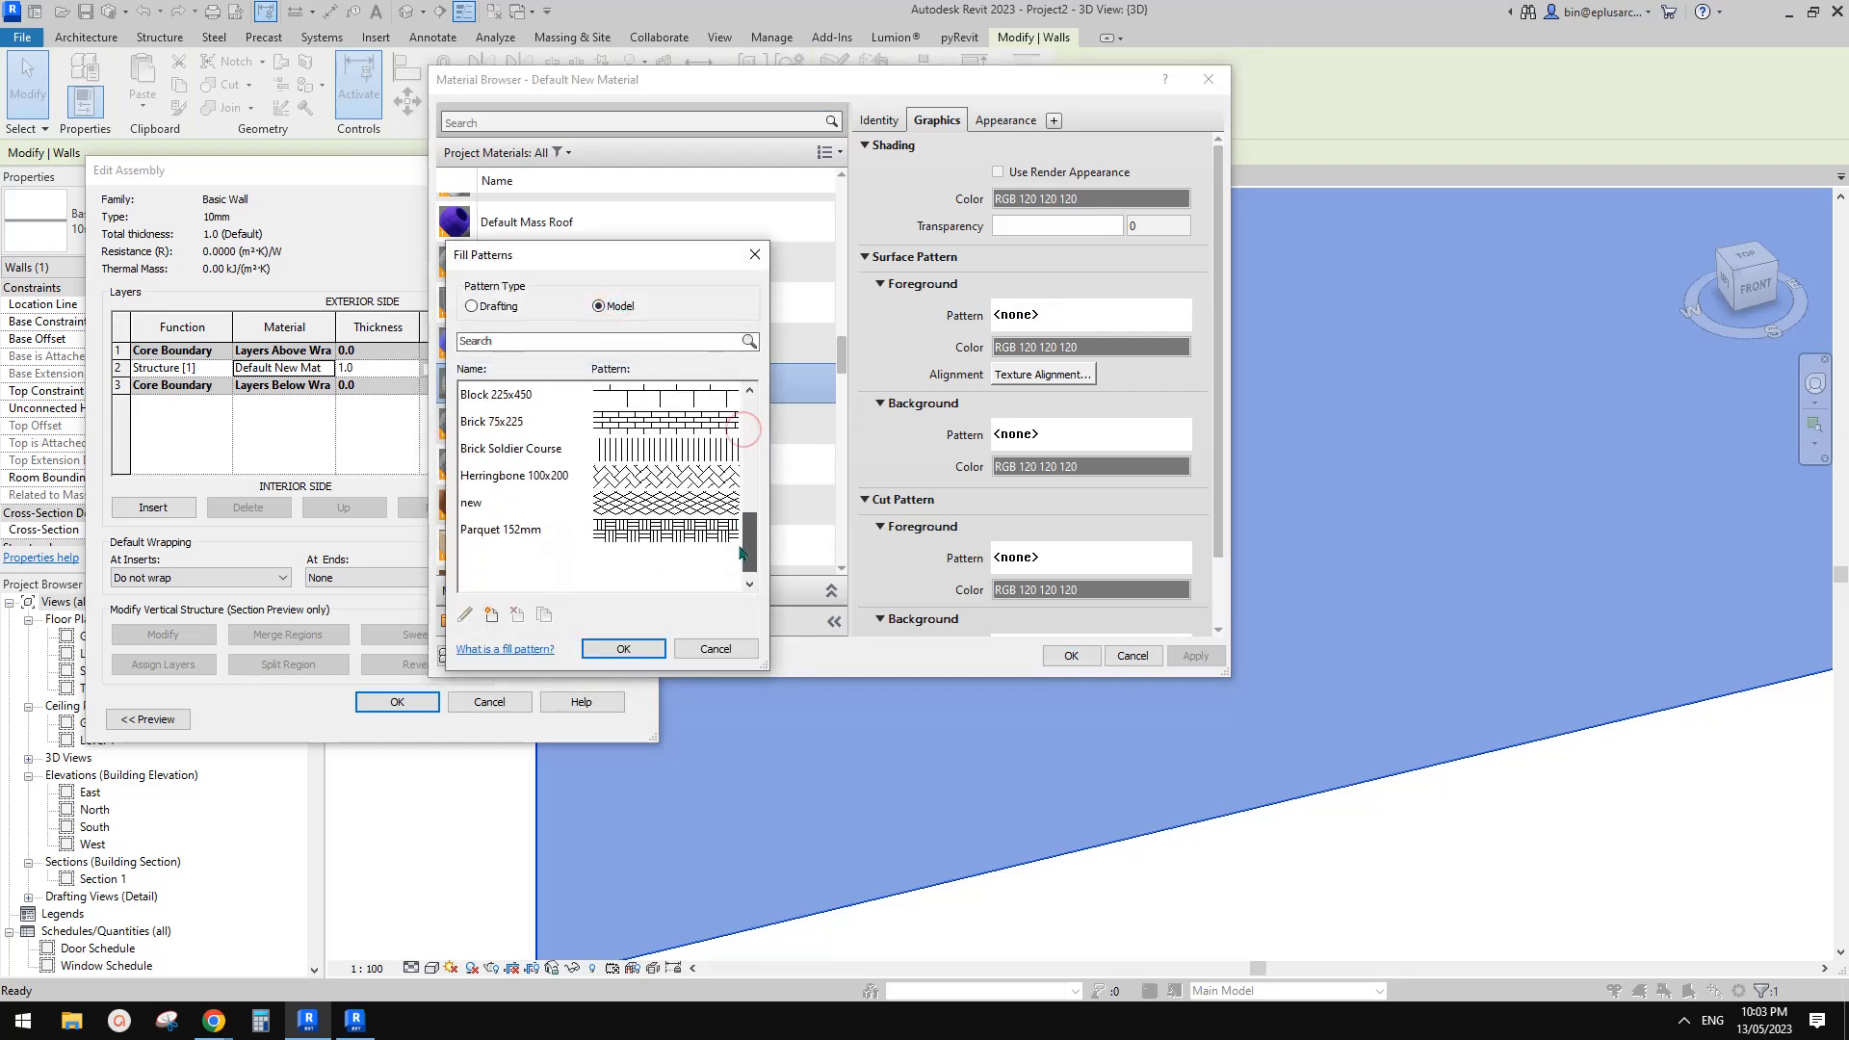
left_click(656, 503)
left_click(624, 649)
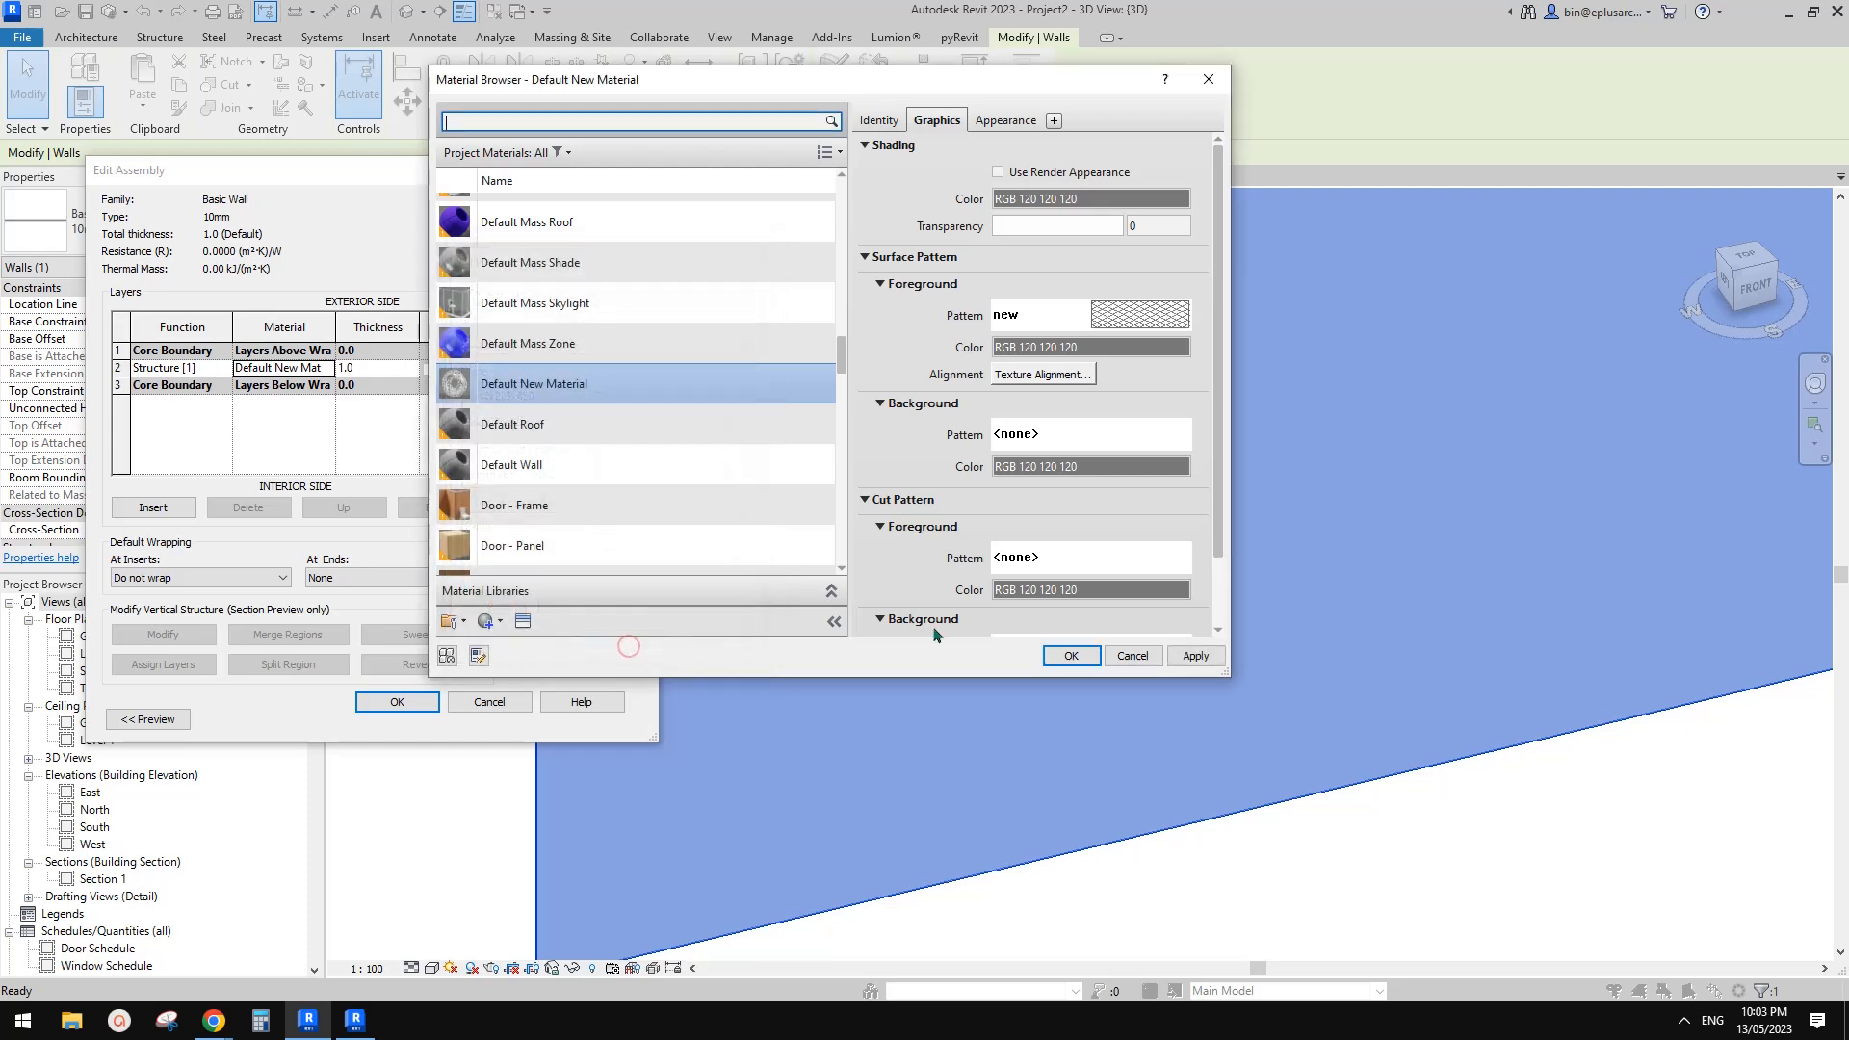
left_click(1071, 655)
left_click(395, 702)
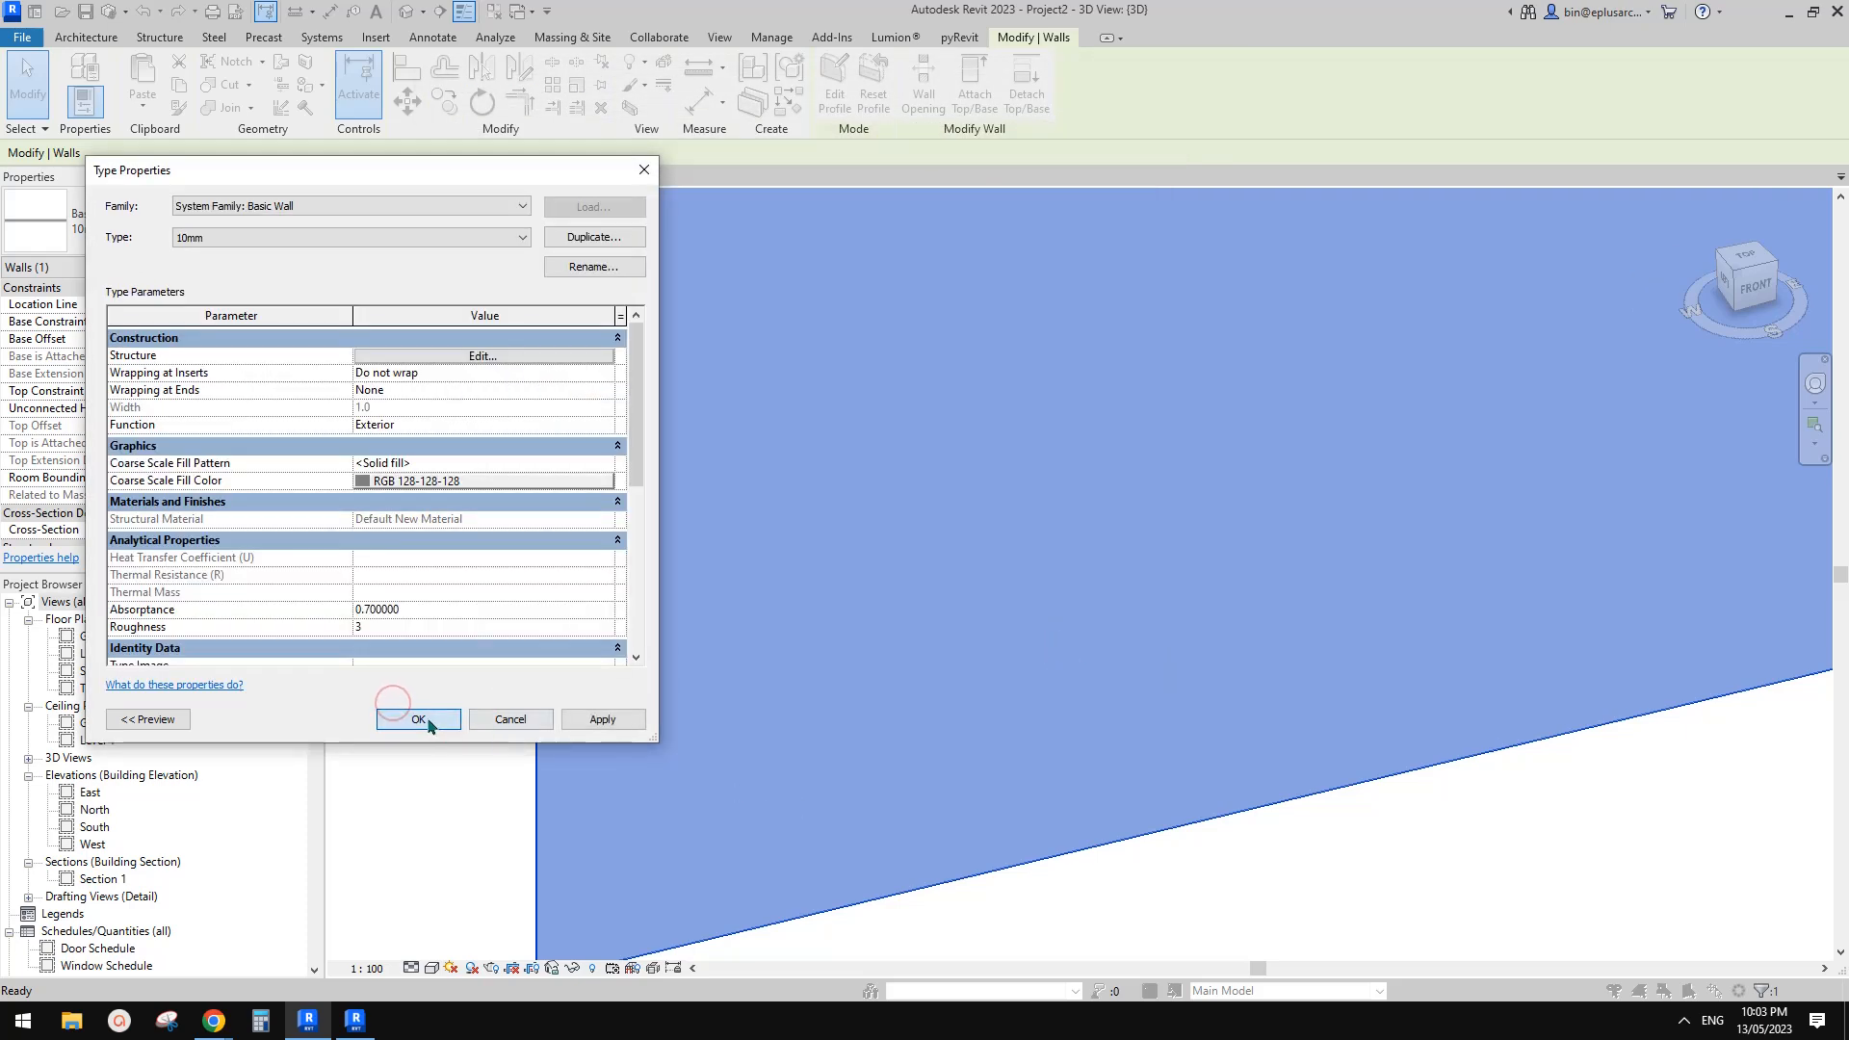
left_click(418, 720)
left_click(1207, 870)
Examine the diamond surface pattern on the whole wall from several angles in the Hidden Line 3D view
scroll(1452, 661, "up", 3)
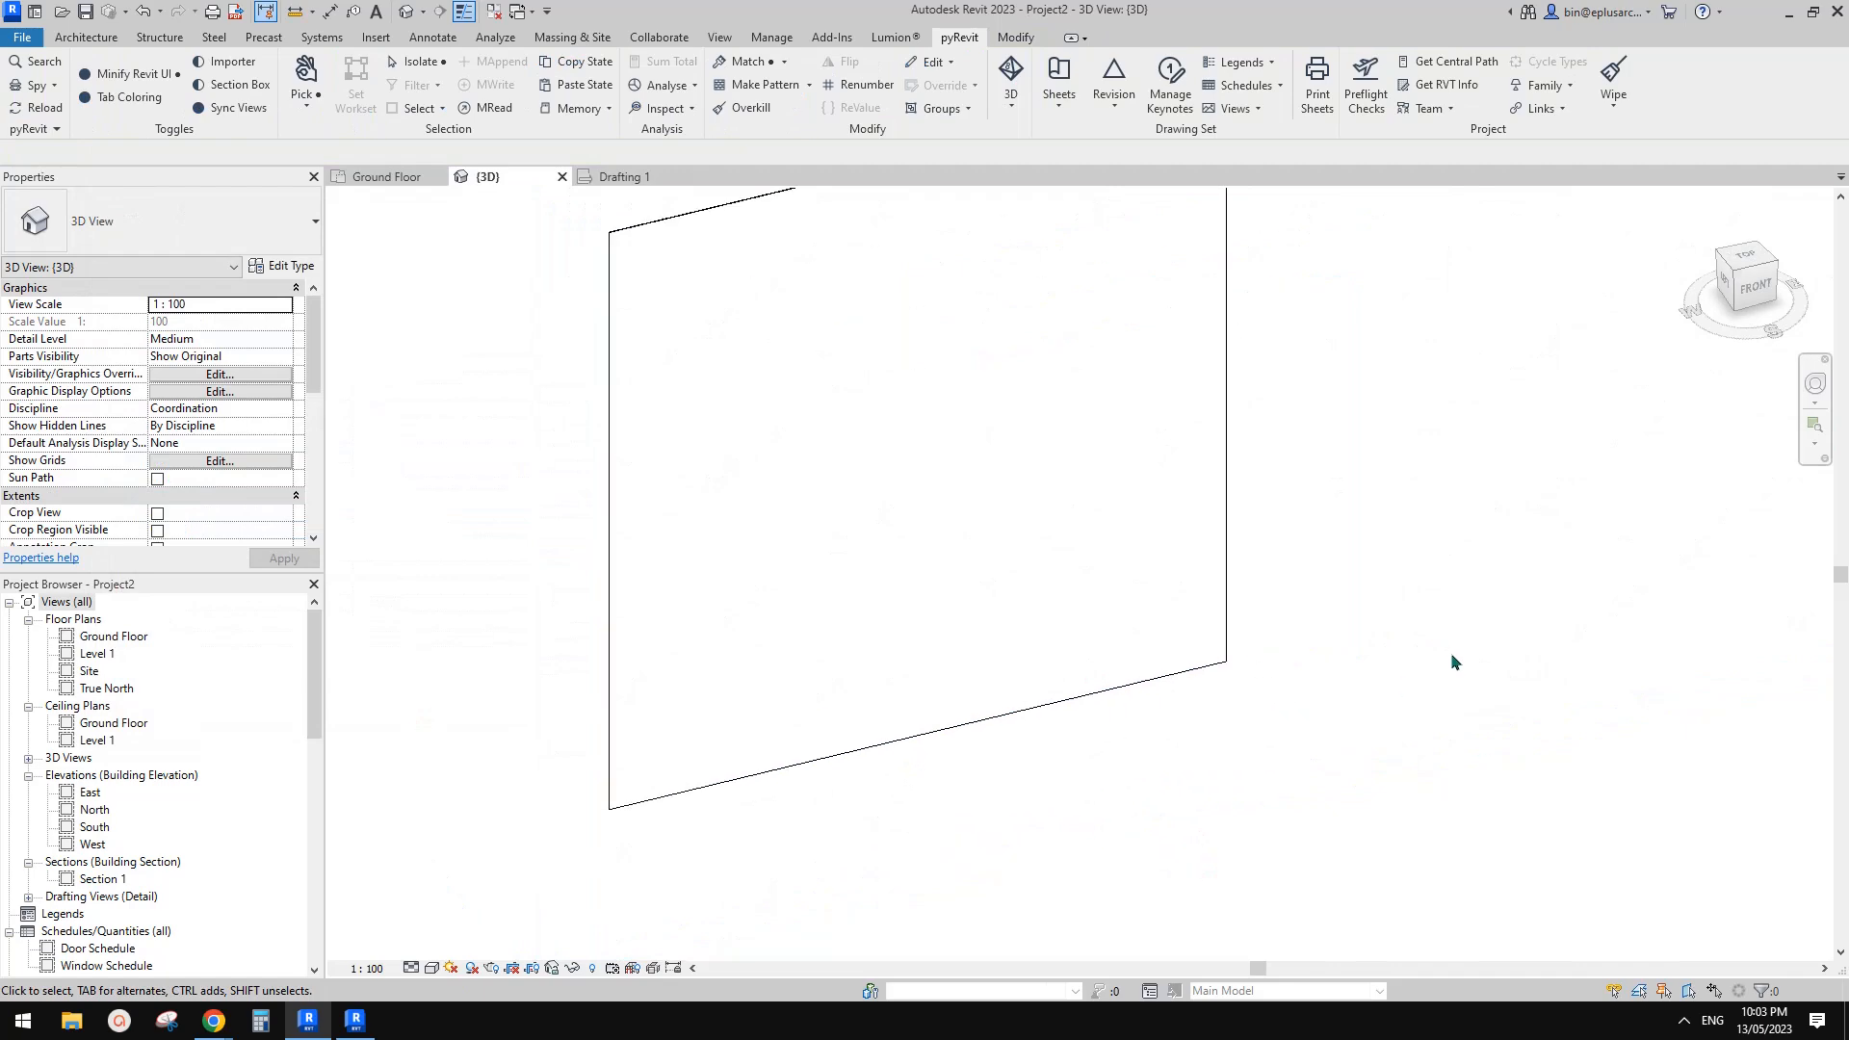
scroll(1453, 661, "down", 2)
middle_click_drag(1451, 661, 1356, 666, "shift")
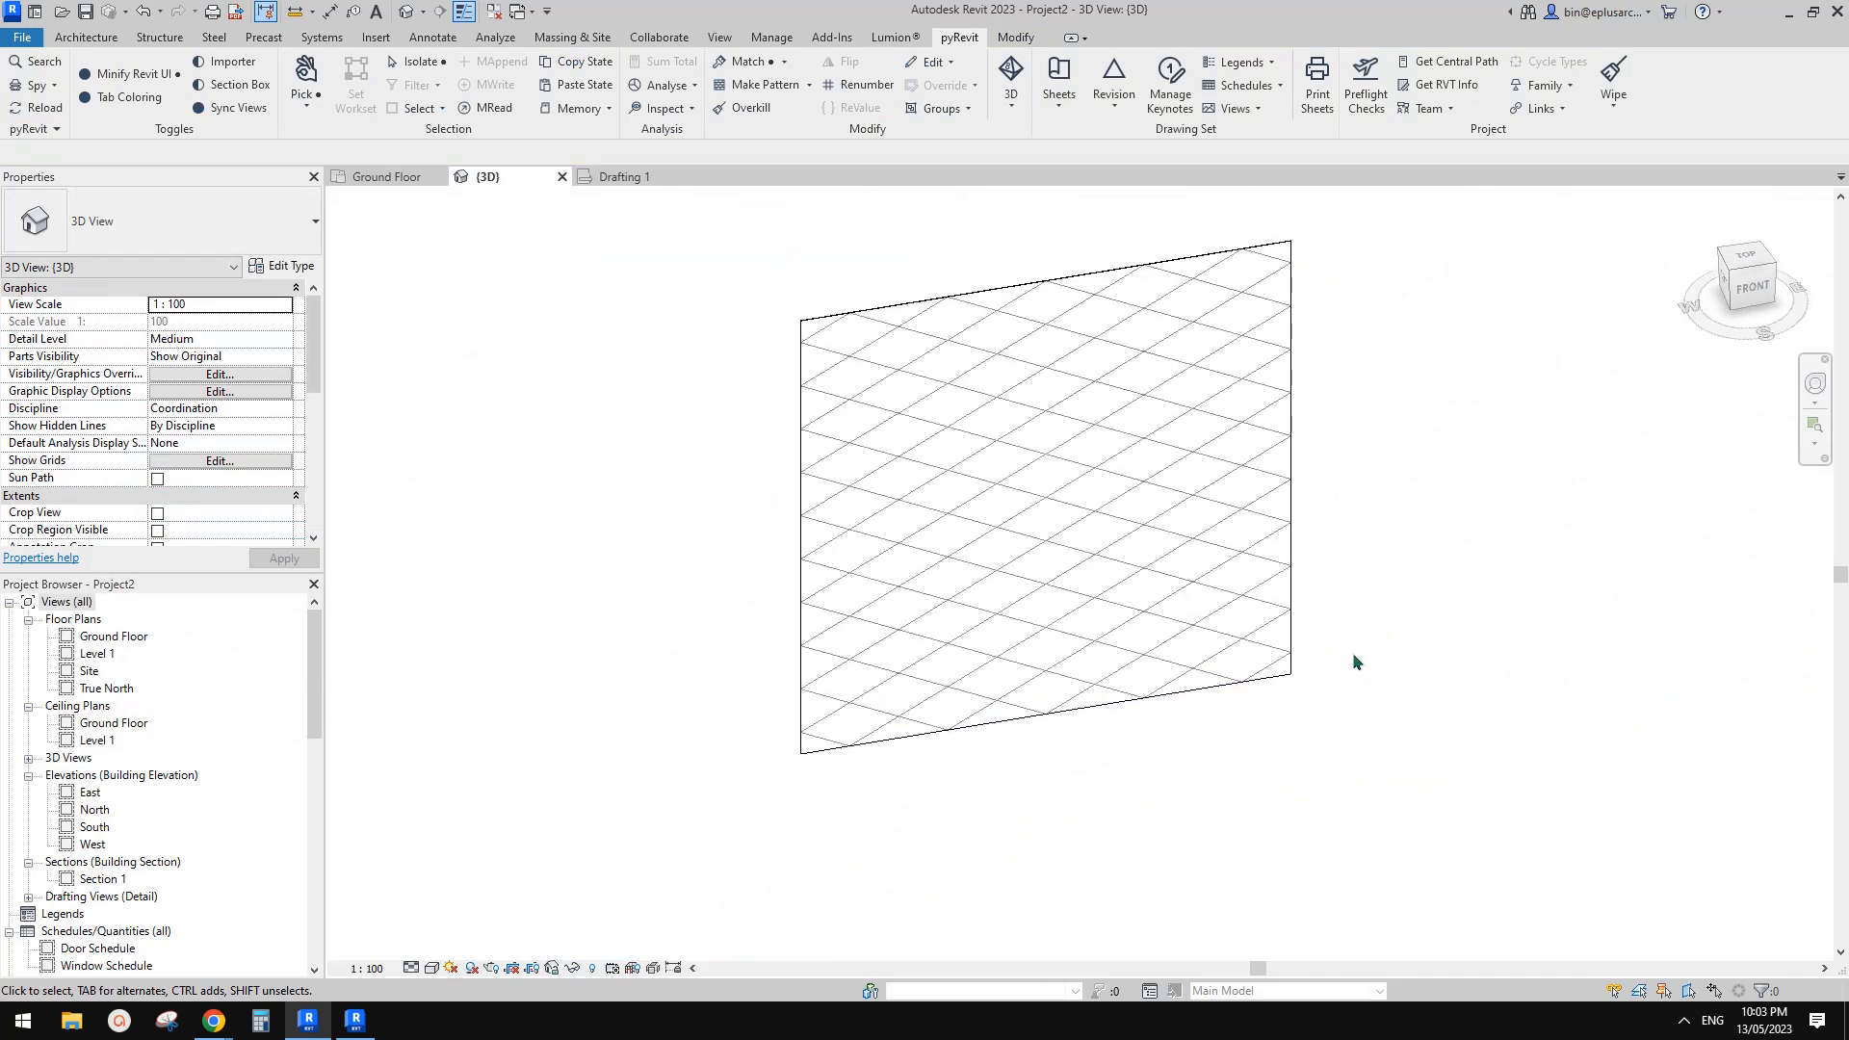
middle_click_drag(1168, 645, 1081, 606, "shift")
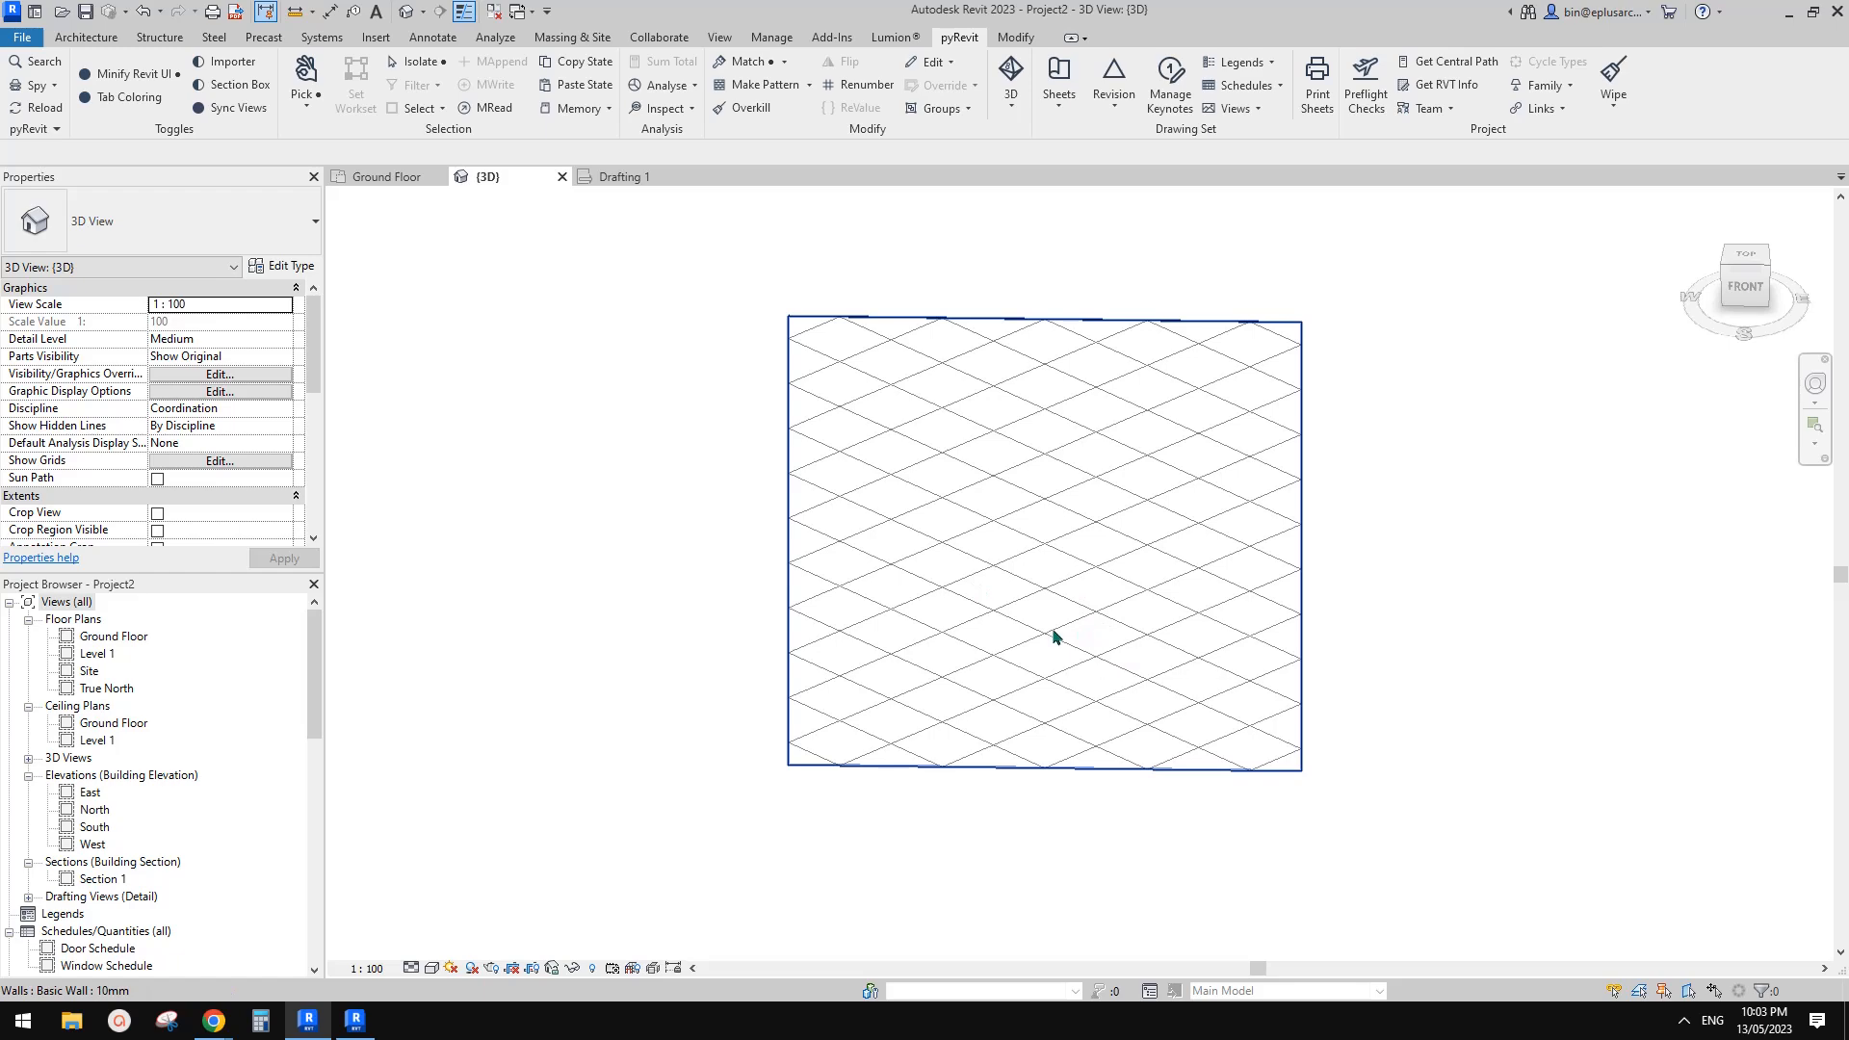
middle_click_drag(1055, 635, 1080, 637, "shift")
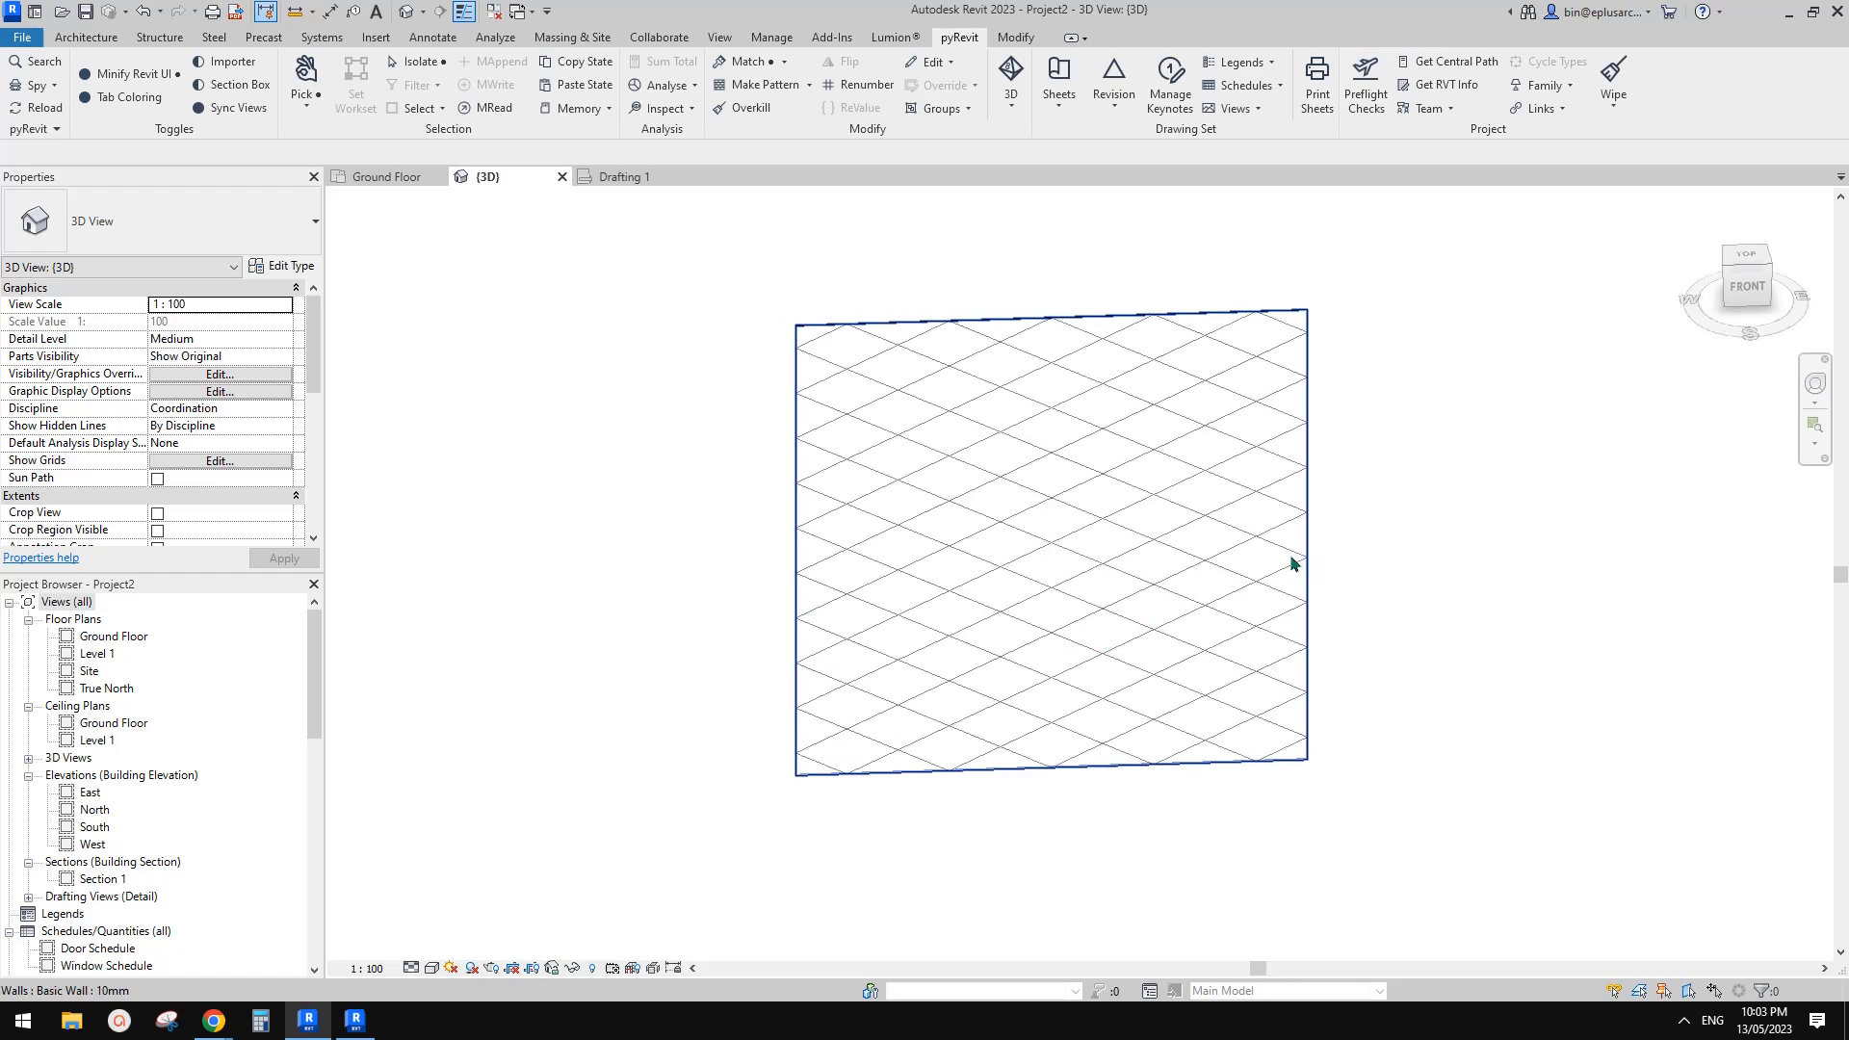
middle_click_drag(1378, 610, 1271, 654, "shift")
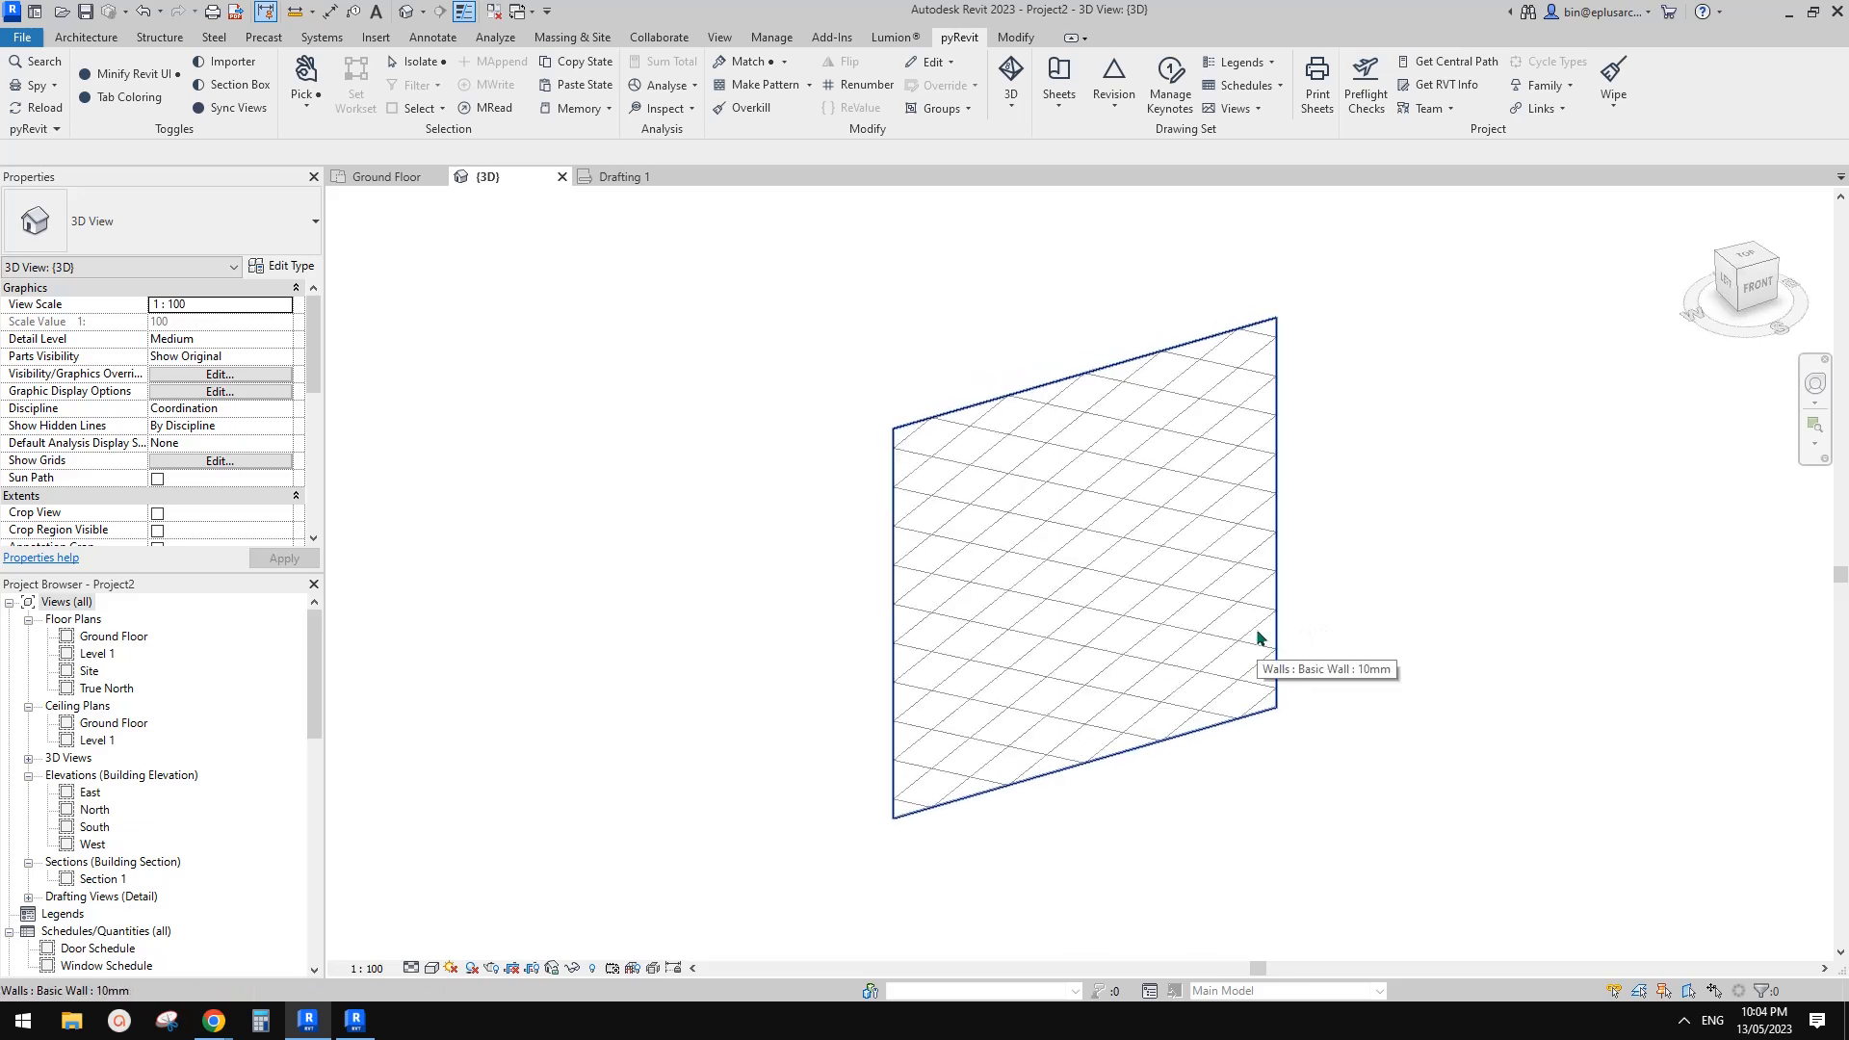
middle_click_drag(1238, 633, 1165, 619, "shift")
Open the appearance settings of Default New Material from the structure layer of the wall's 10mm type
left_click(1060, 578)
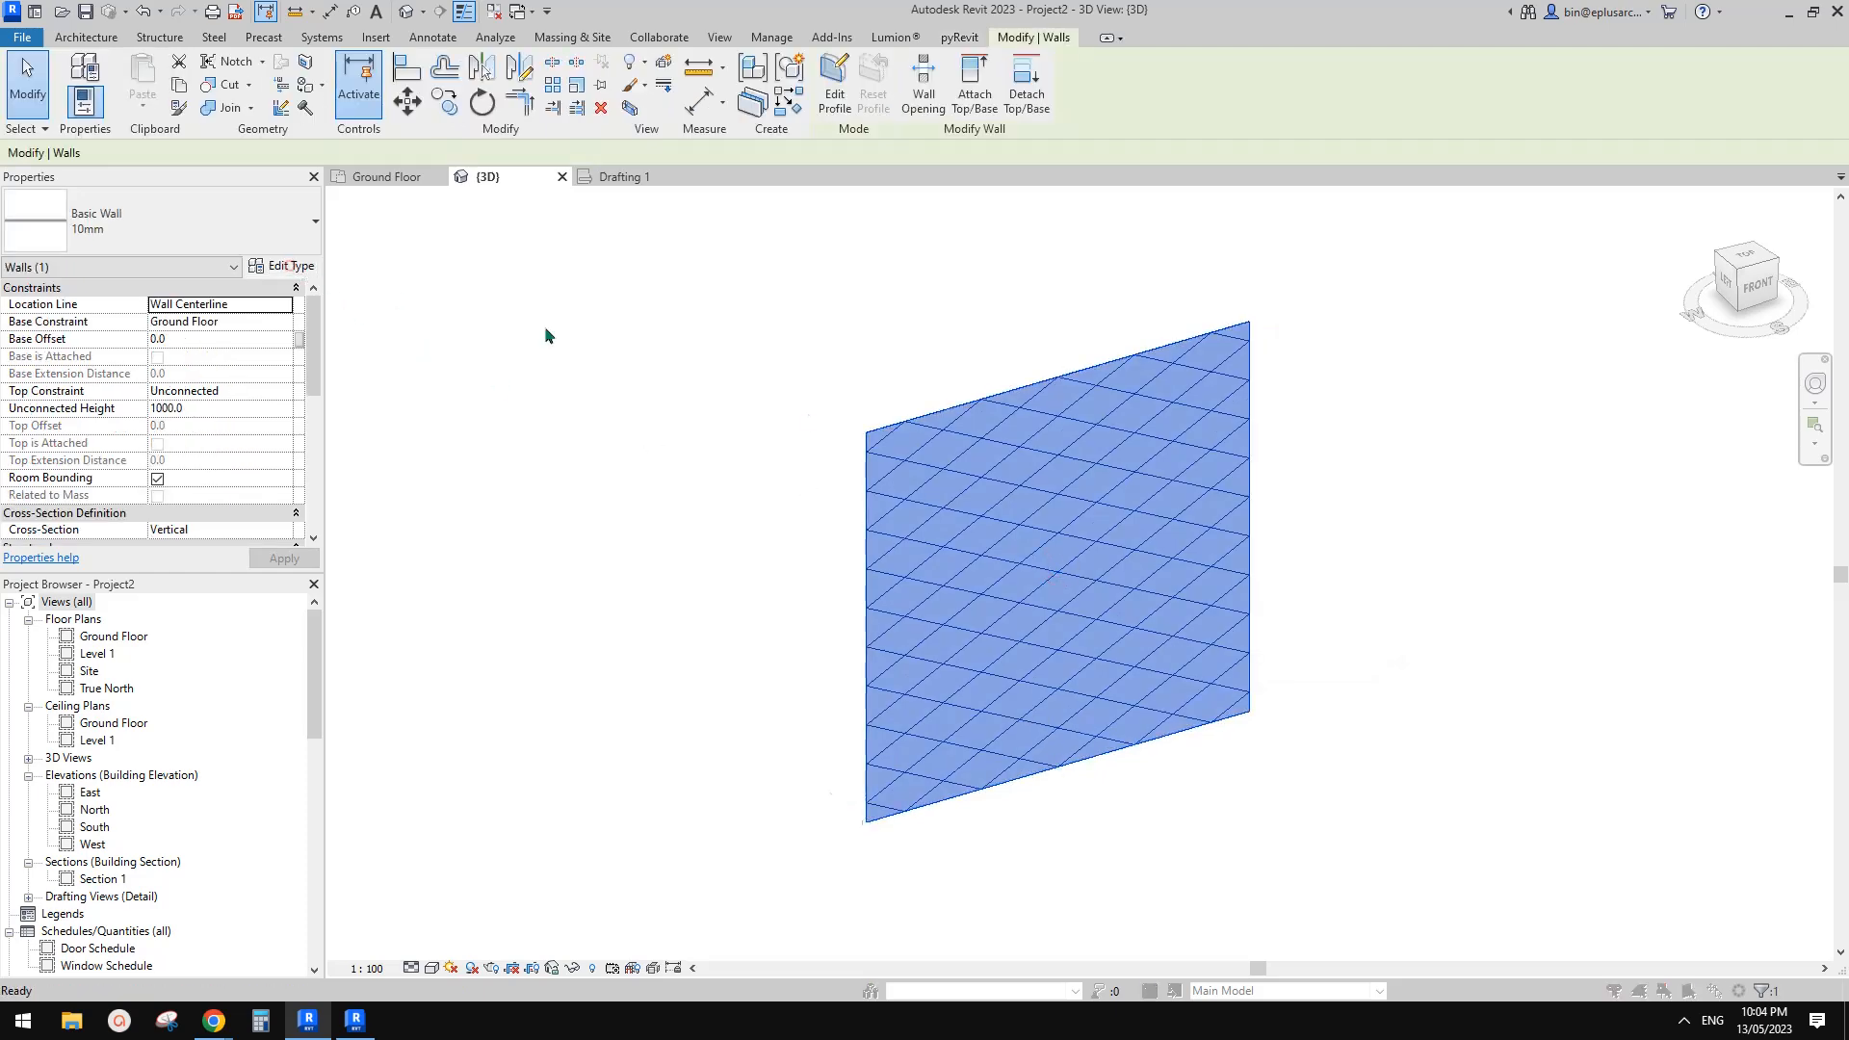
left_click(291, 266)
left_click(480, 361)
left_click(326, 370)
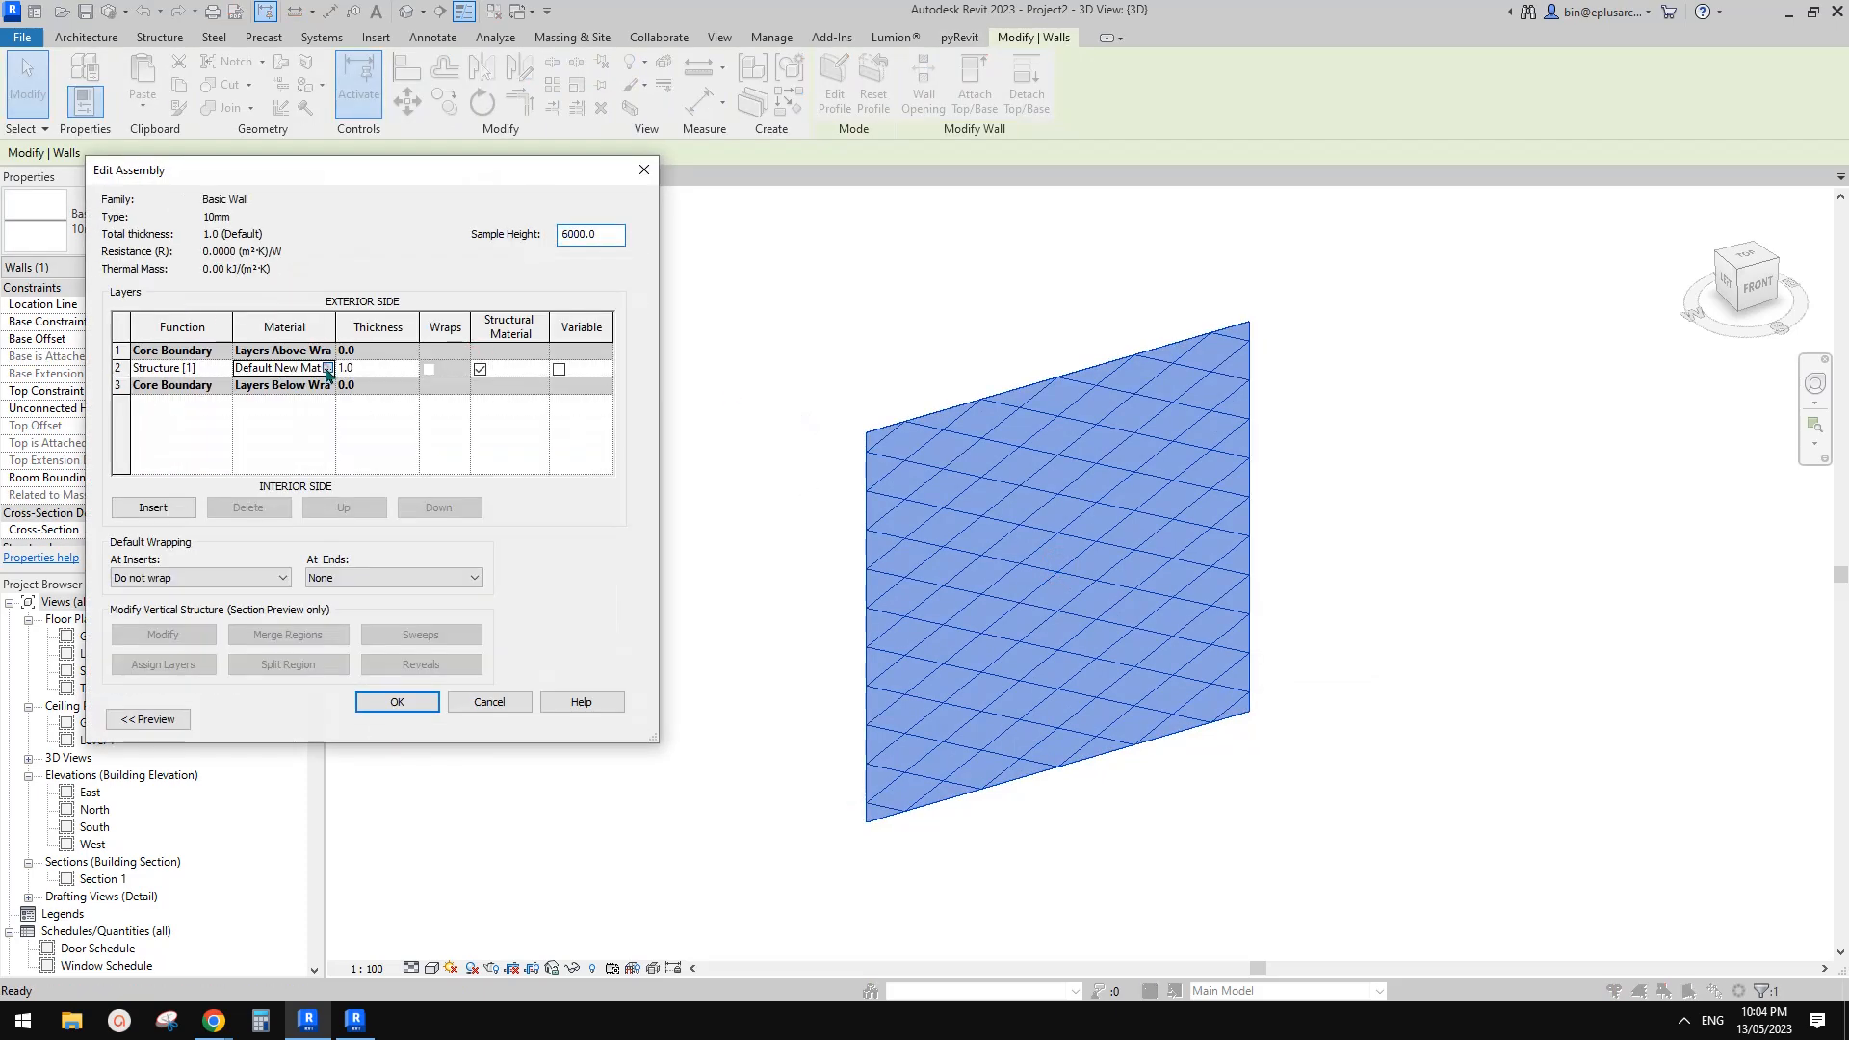
left_click(327, 370)
left_click(1005, 120)
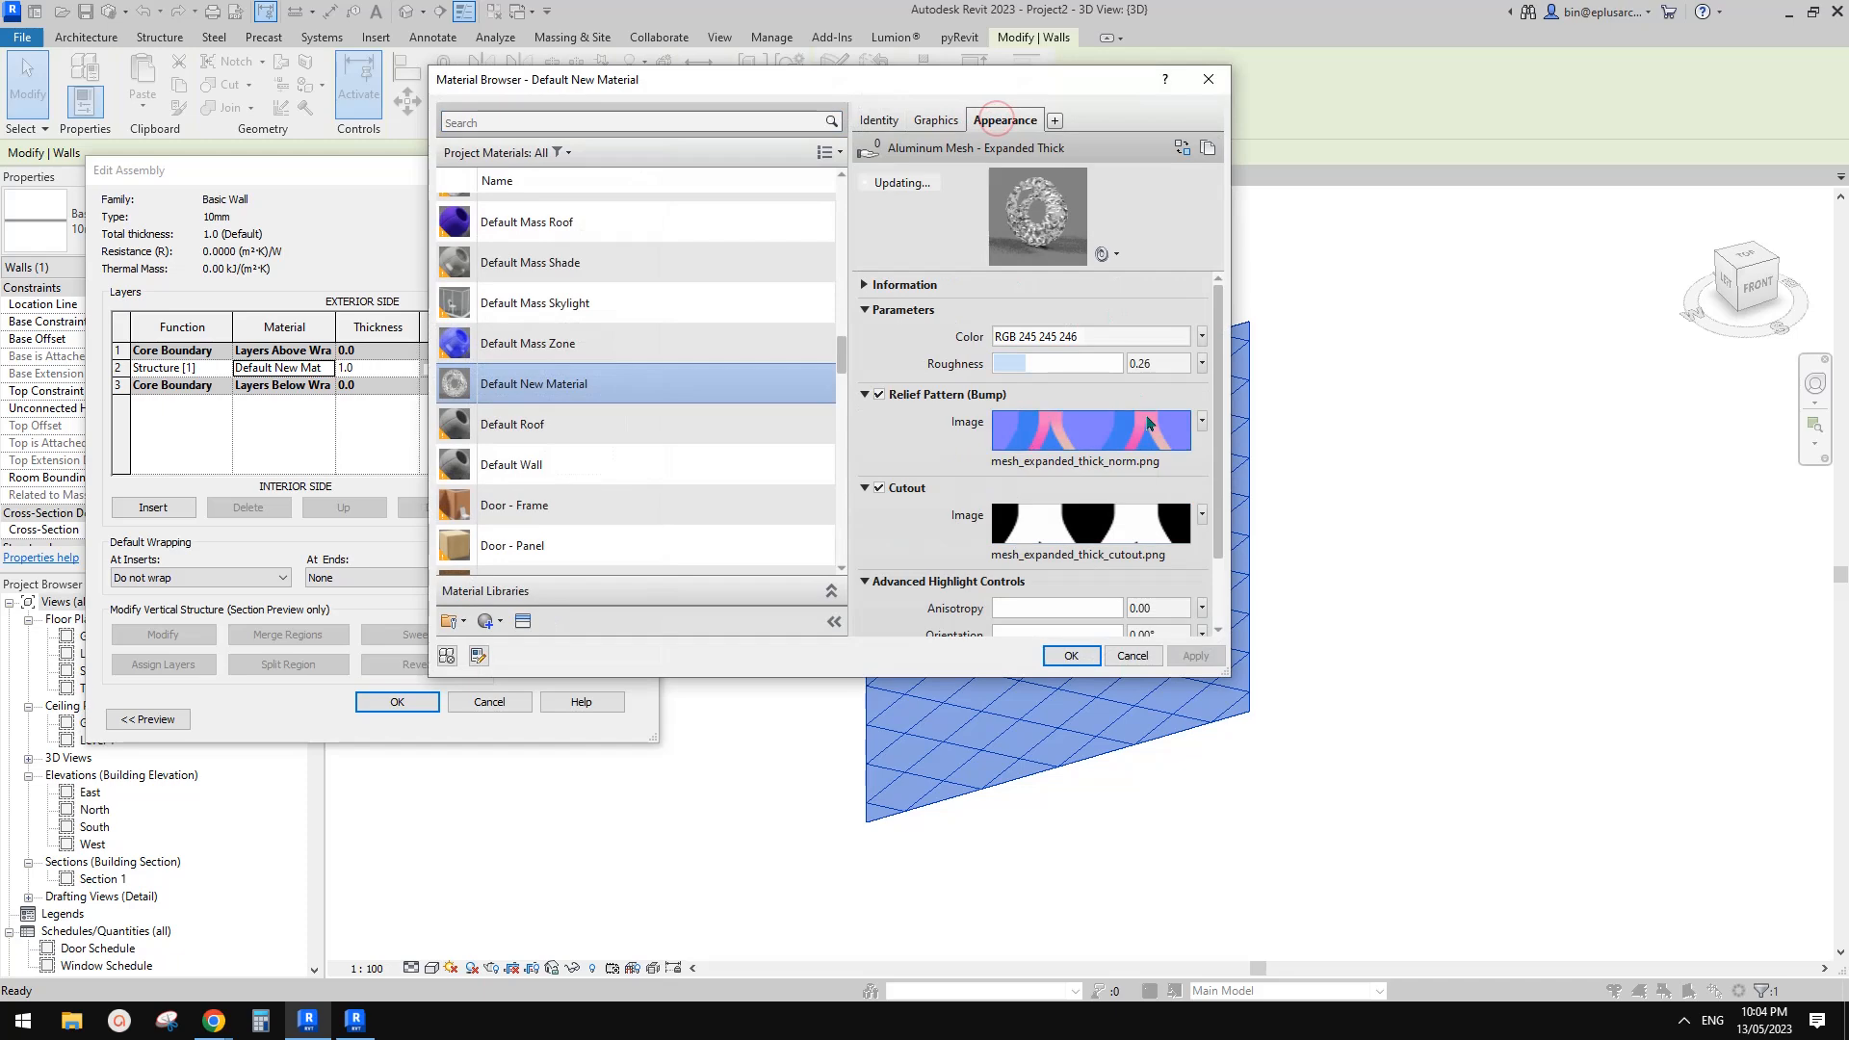
Compare the graphics and appearance settings of Default New Material, close the material and wall type dialogs without changes, and deselect the wall
left_click(937, 120)
left_click(998, 123)
left_click(937, 120)
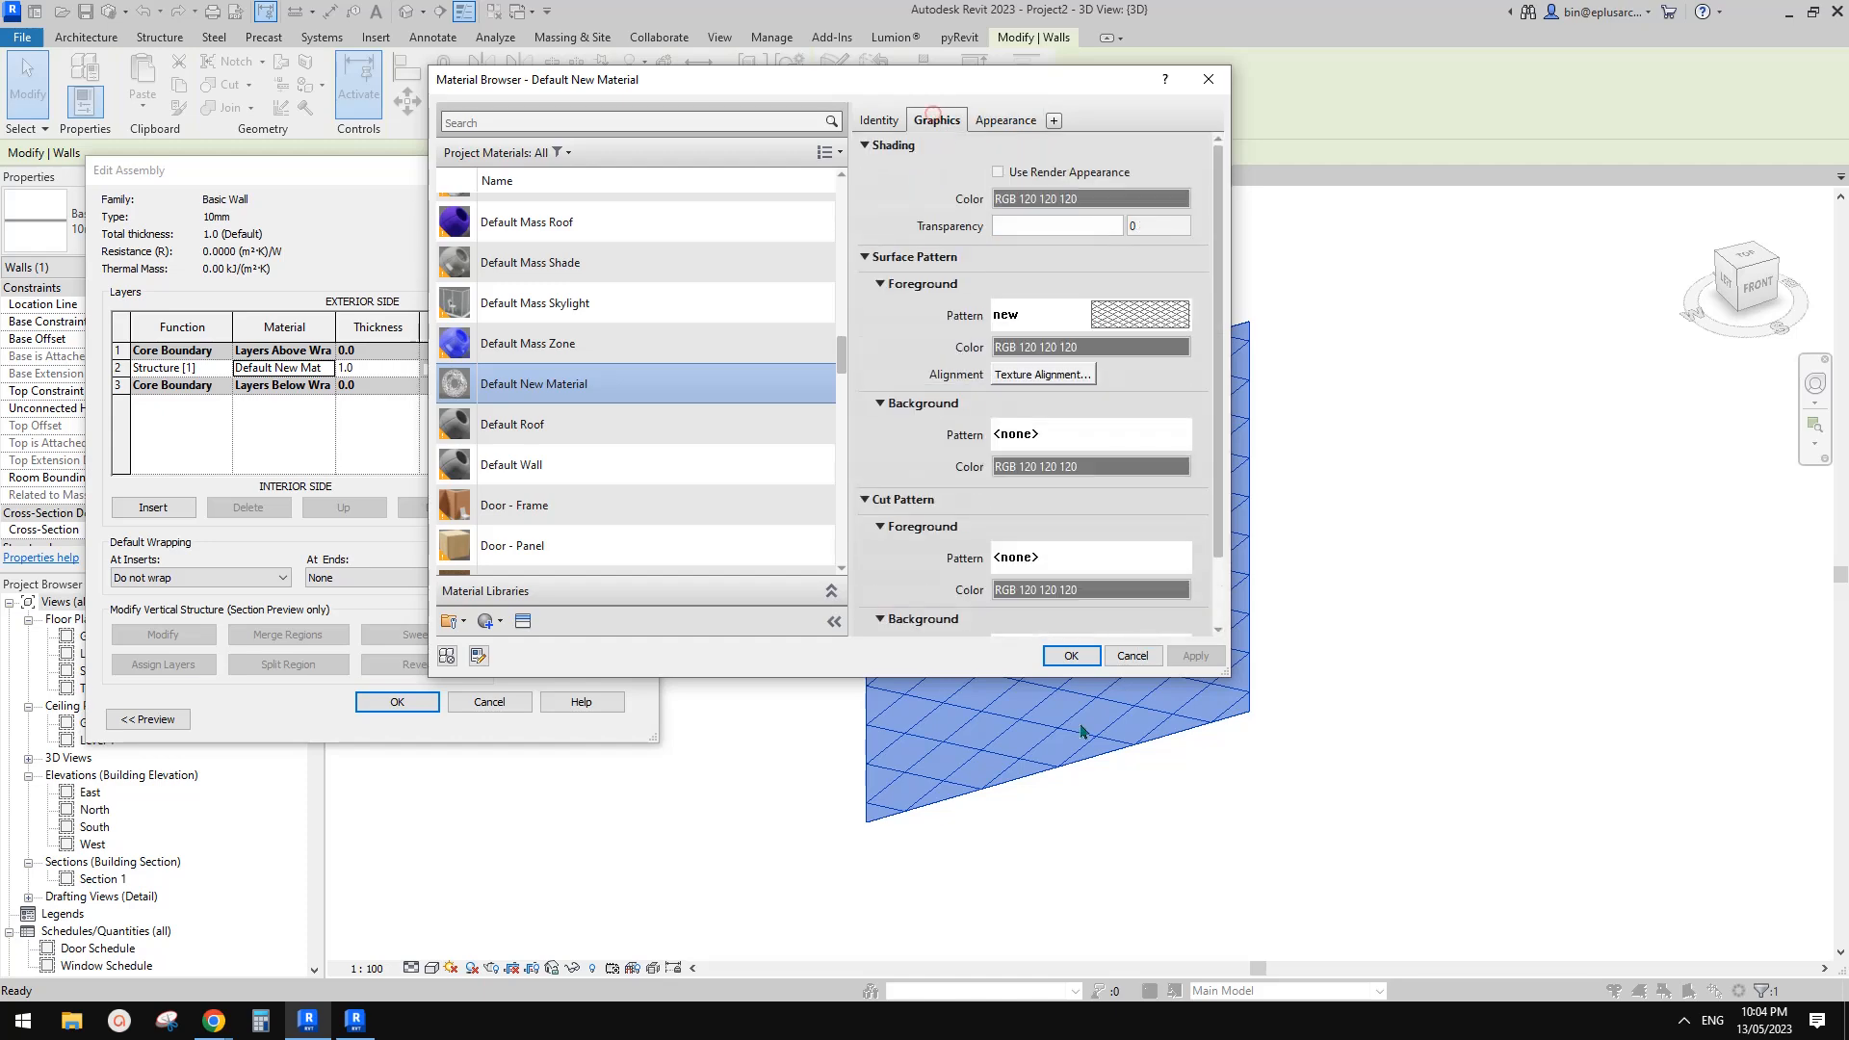
left_click(1209, 81)
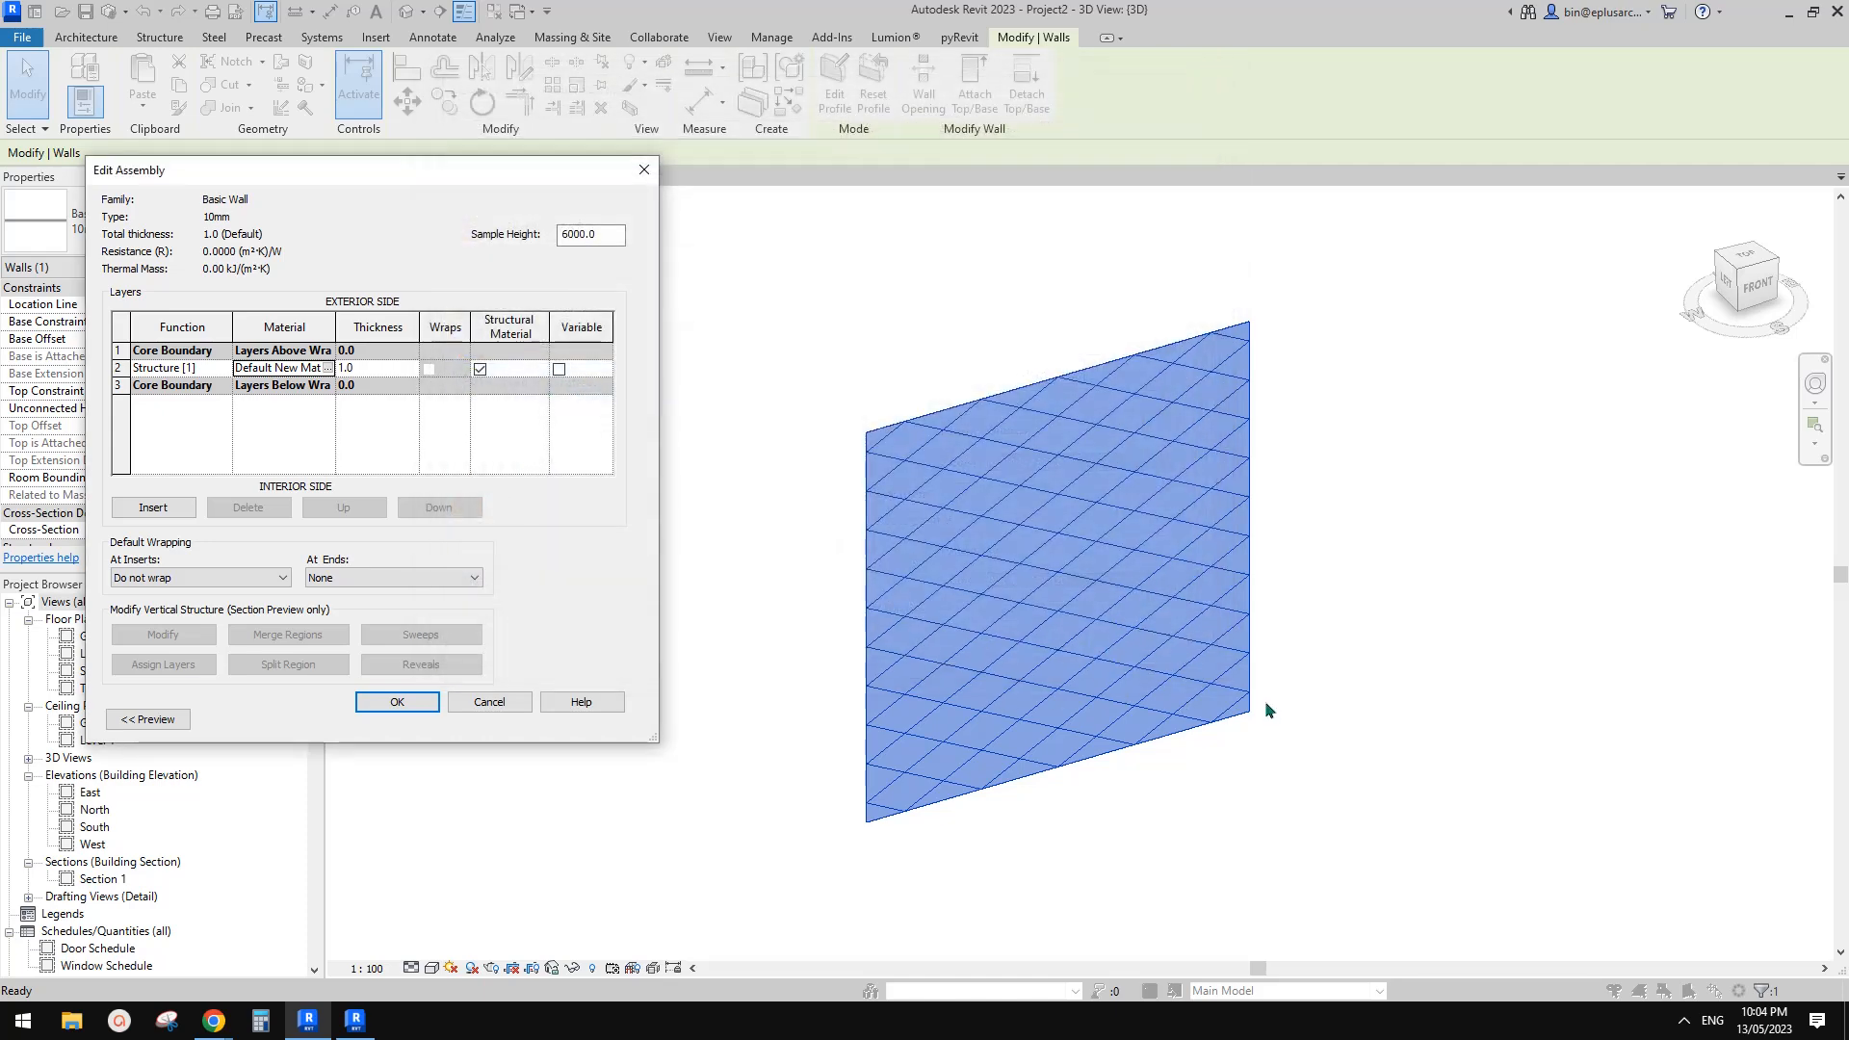
left_click(644, 170)
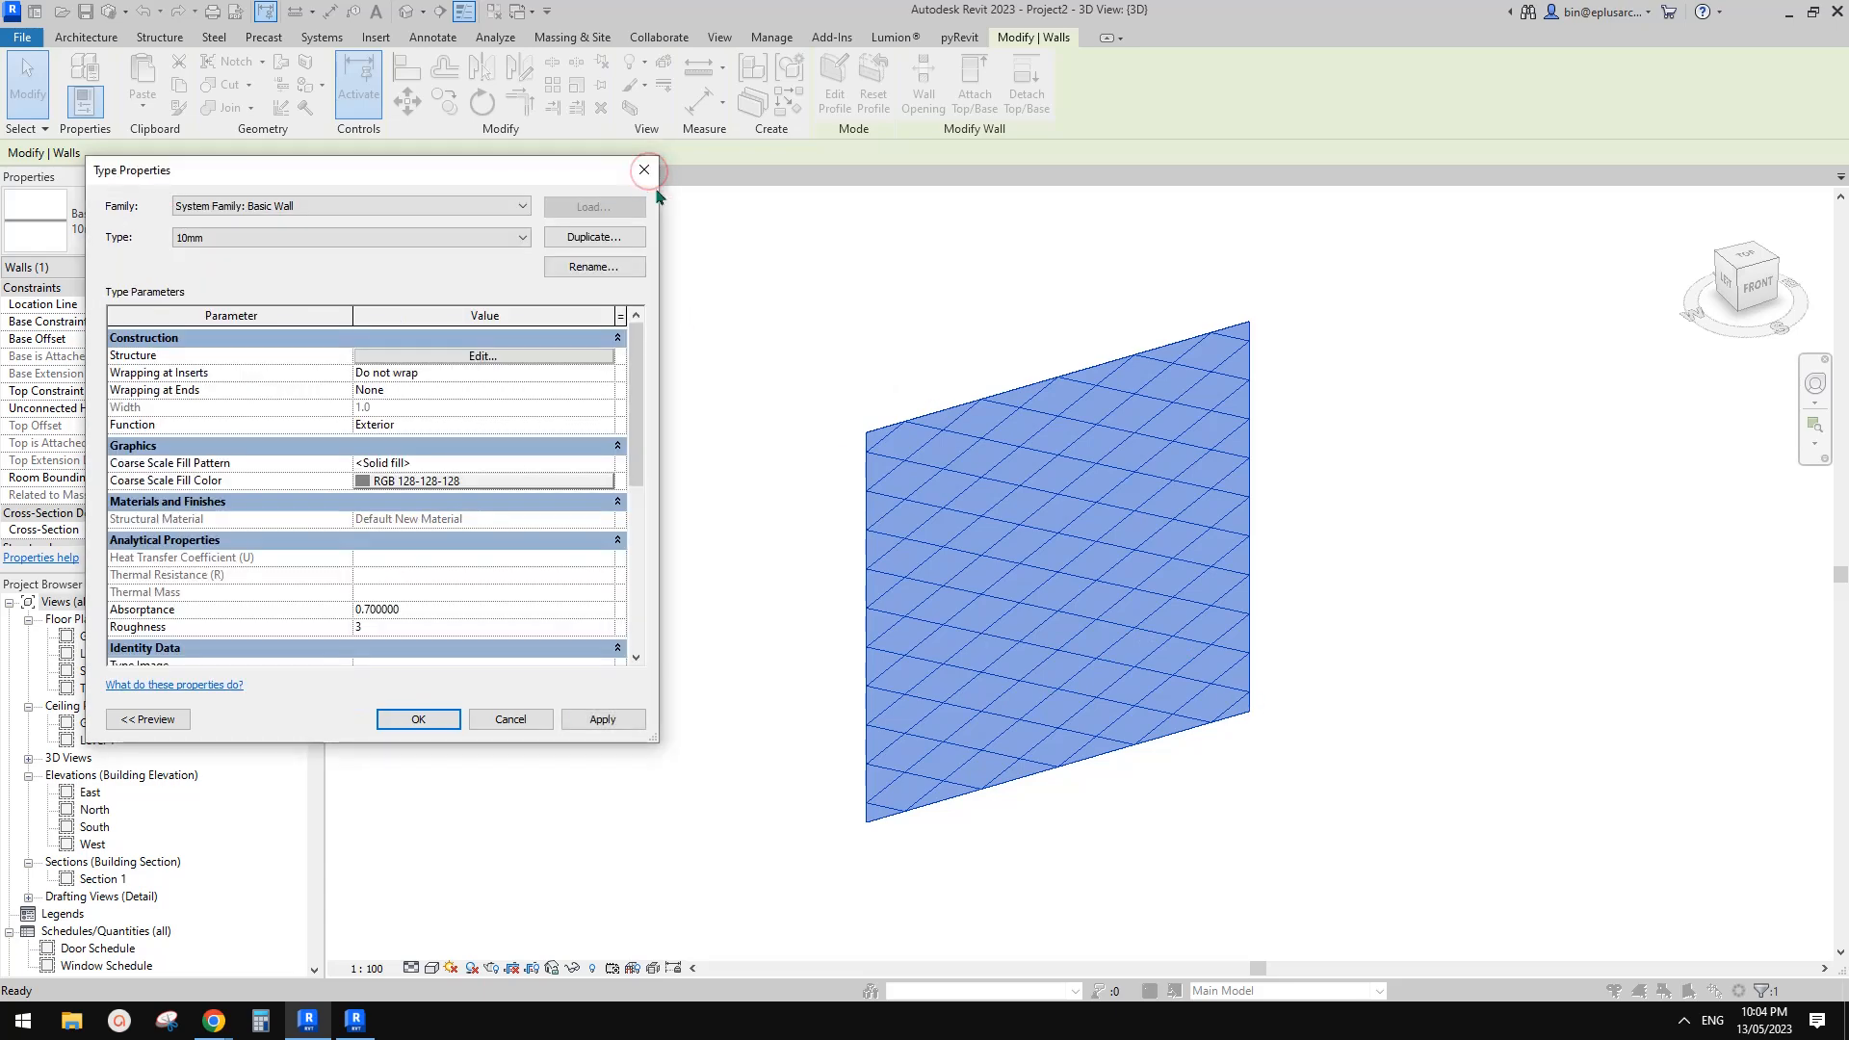
left_click(644, 170)
left_click(969, 355)
scroll(963, 385, "down", 1)
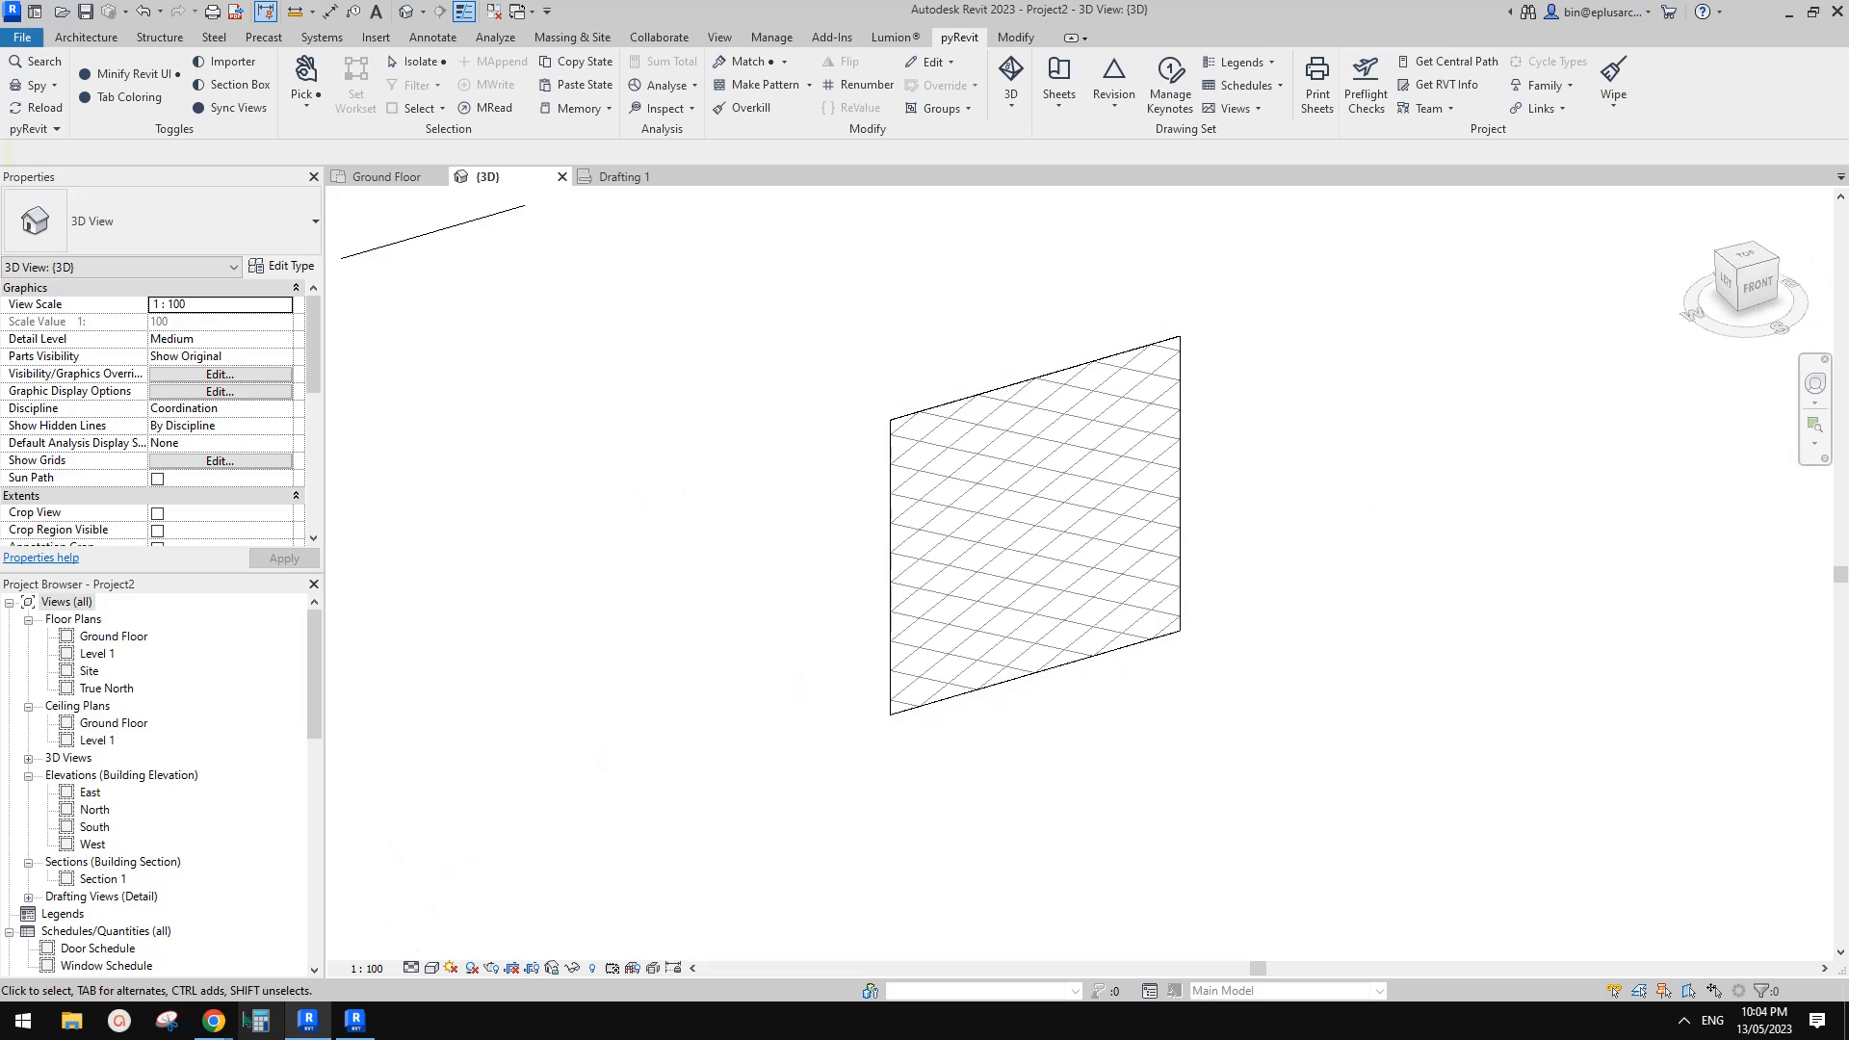
Switch to the Youtube Video Ideas/Suggestion document in Chrome and review the expanded metal question, reference photos and reply
mouse_move(214, 1021)
left_click(349, 938)
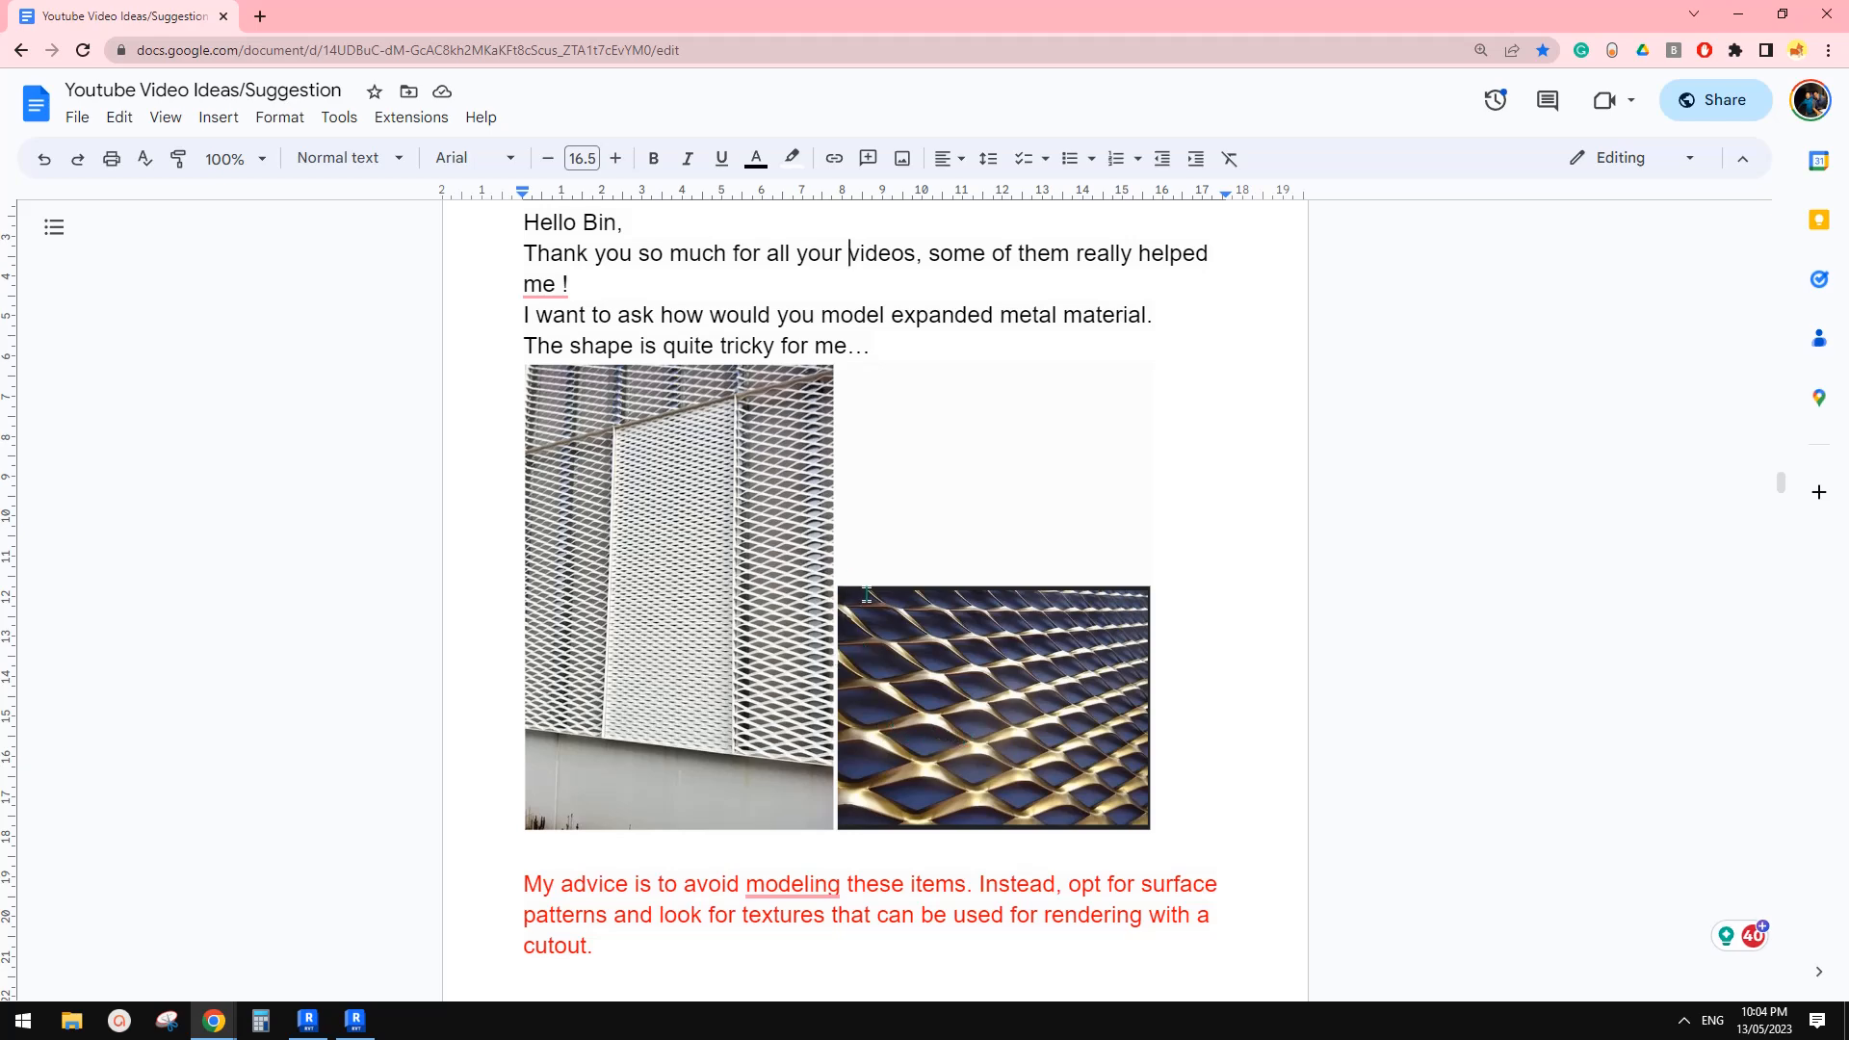
scroll(933, 677, "down", 1)
scroll(933, 677, "down", 3)
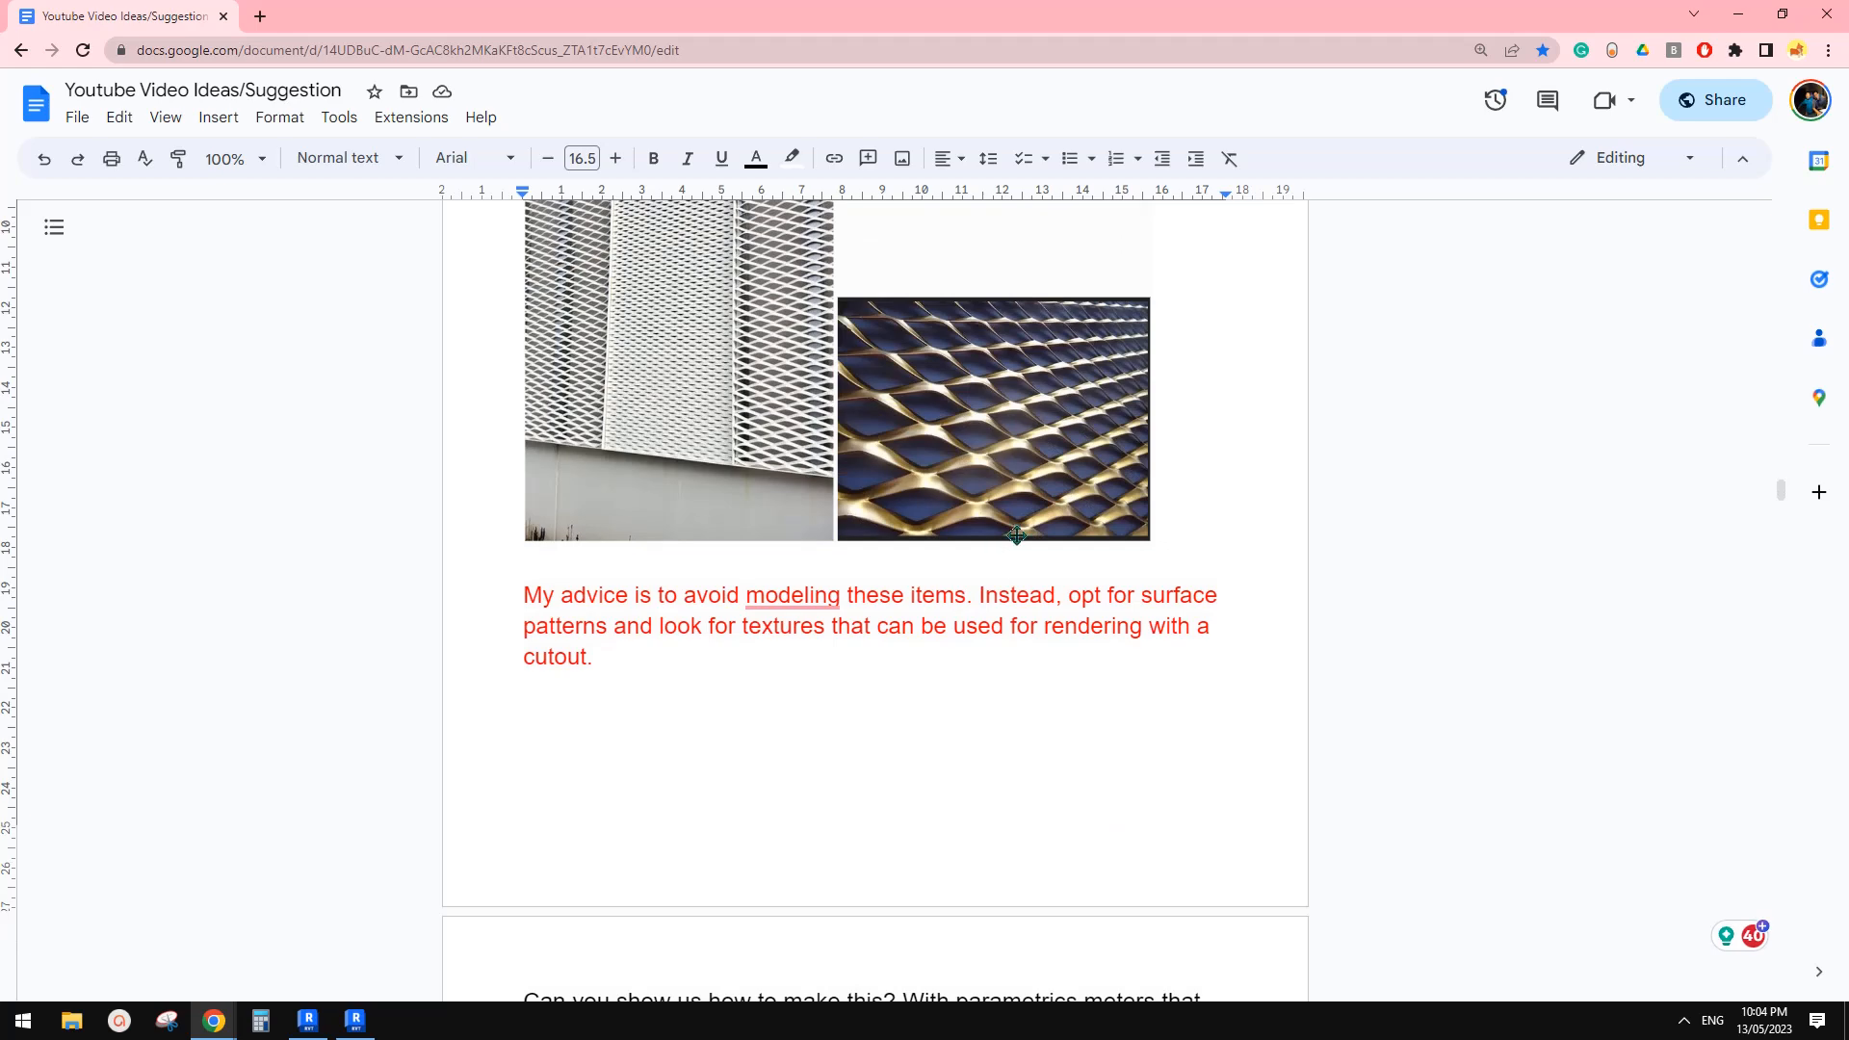
Read the request for an adjustable parametric shade panel mechanism, examining its three reference images and the red reply below
scroll(1016, 535, "down", 4)
scroll(975, 444, "down", 5)
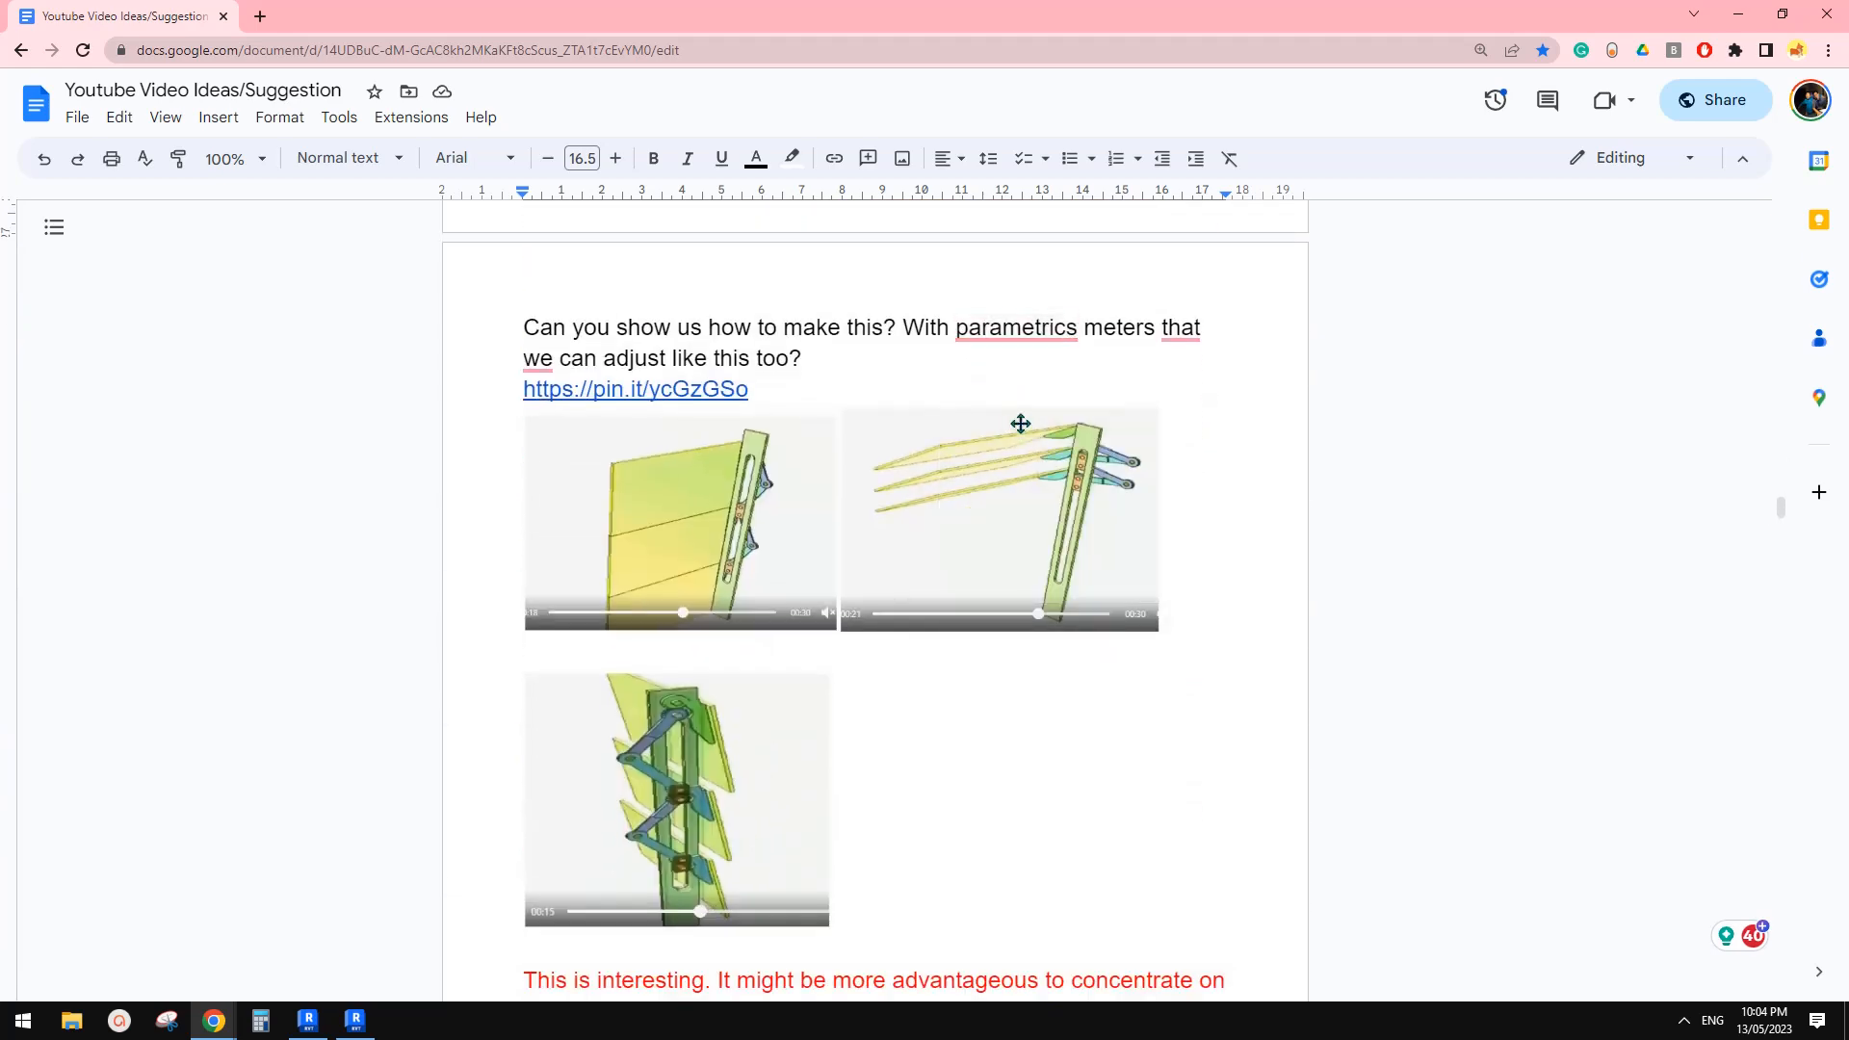
scroll(978, 424, "down", 1)
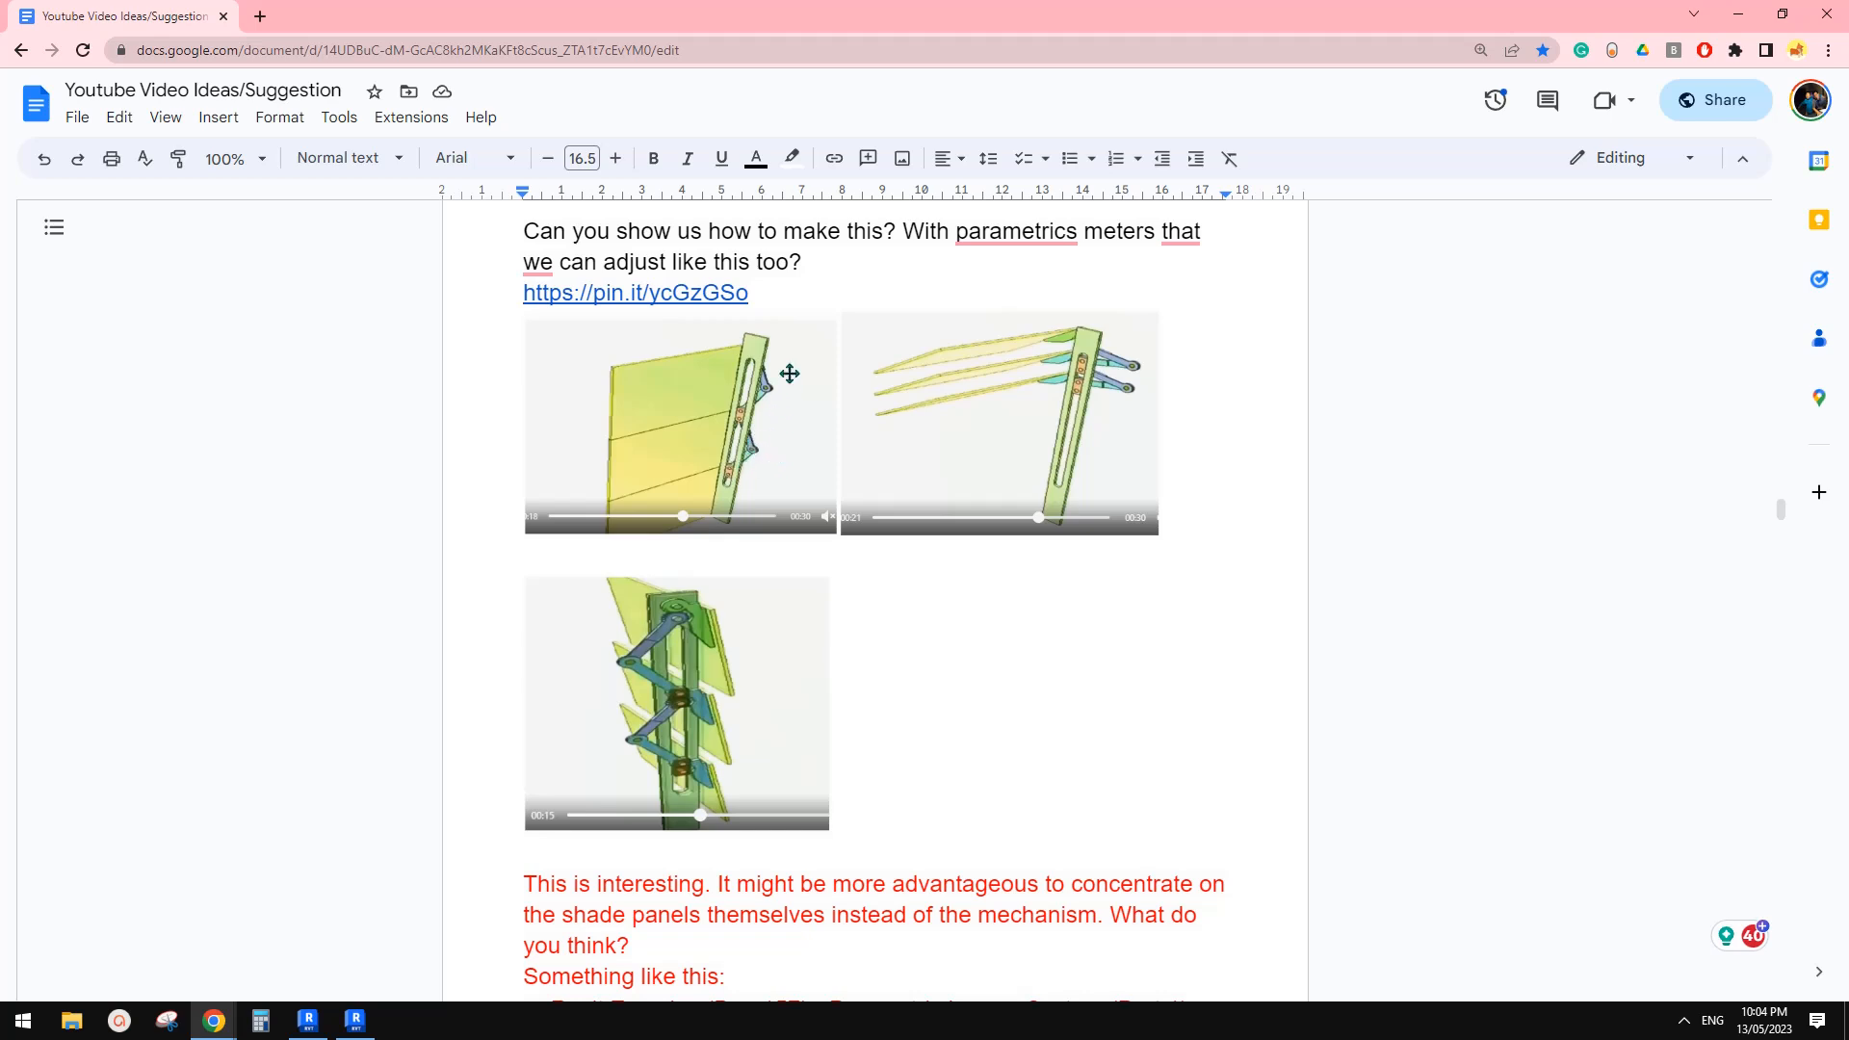
scroll(651, 646, "down", 1)
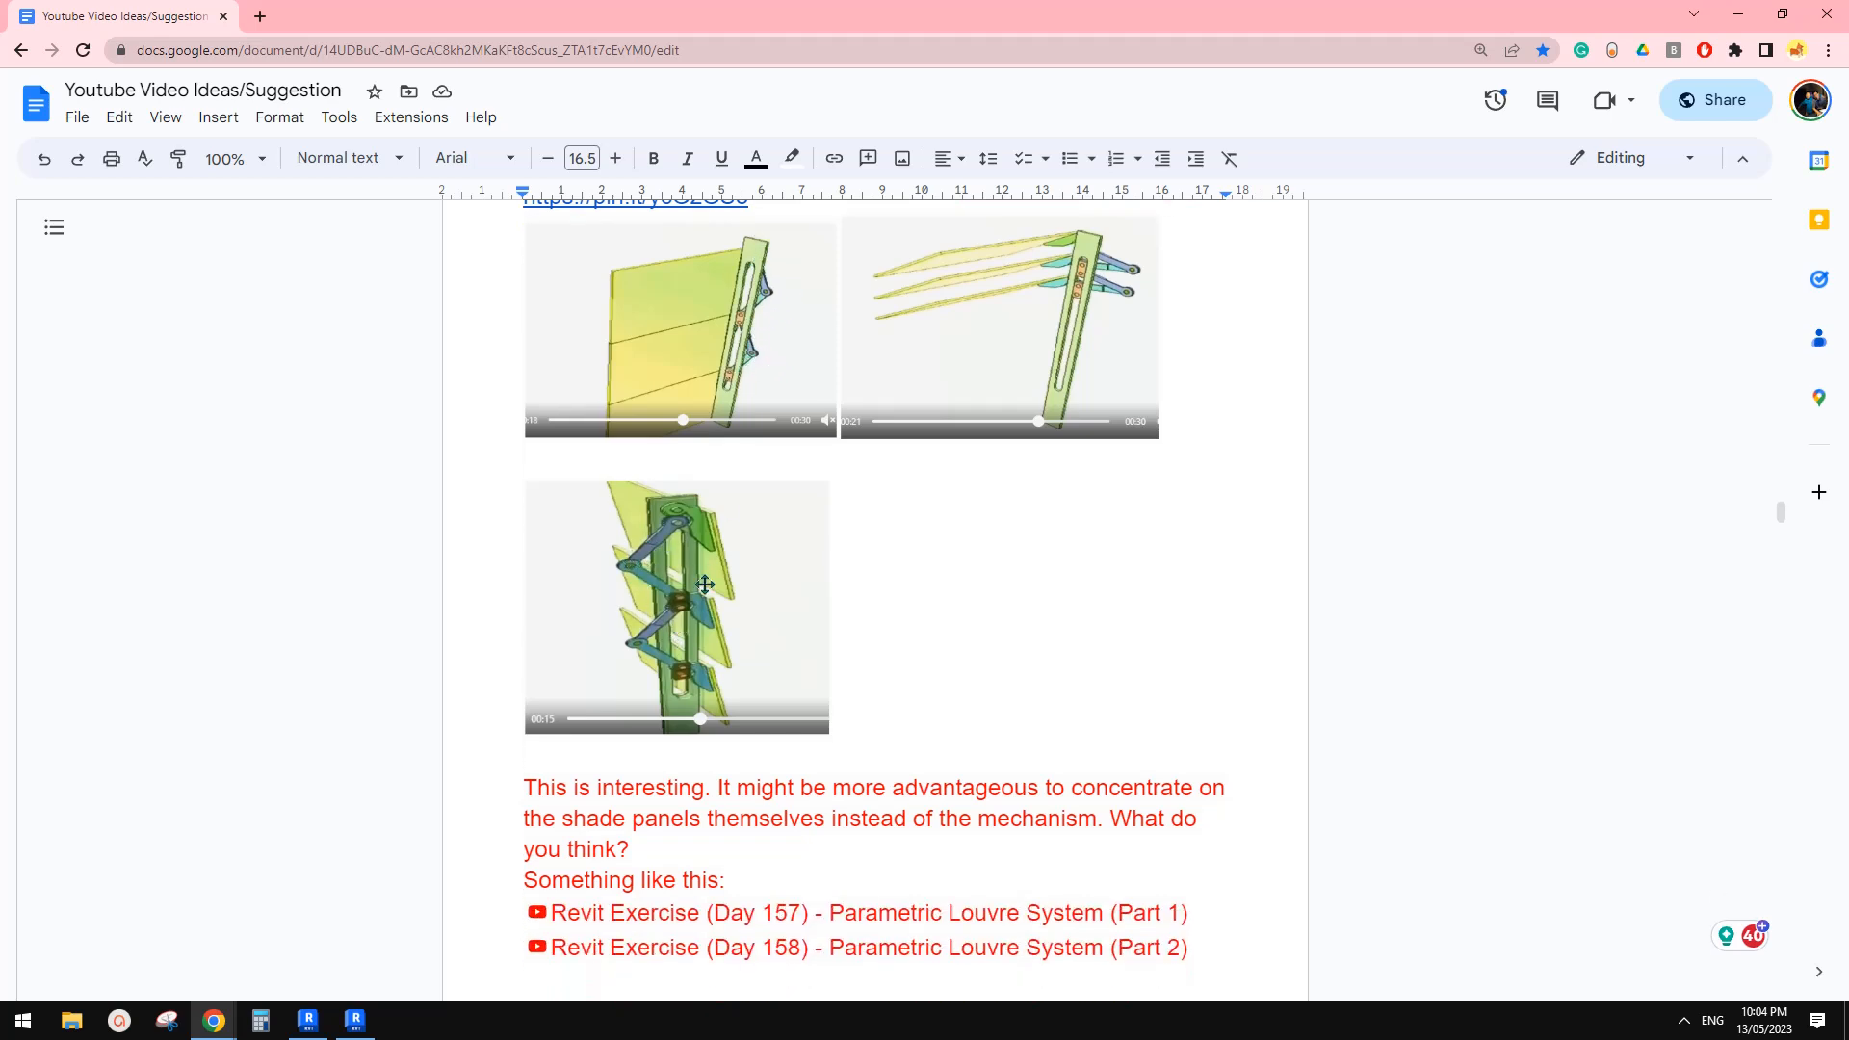
scroll(751, 328, "up", 1)
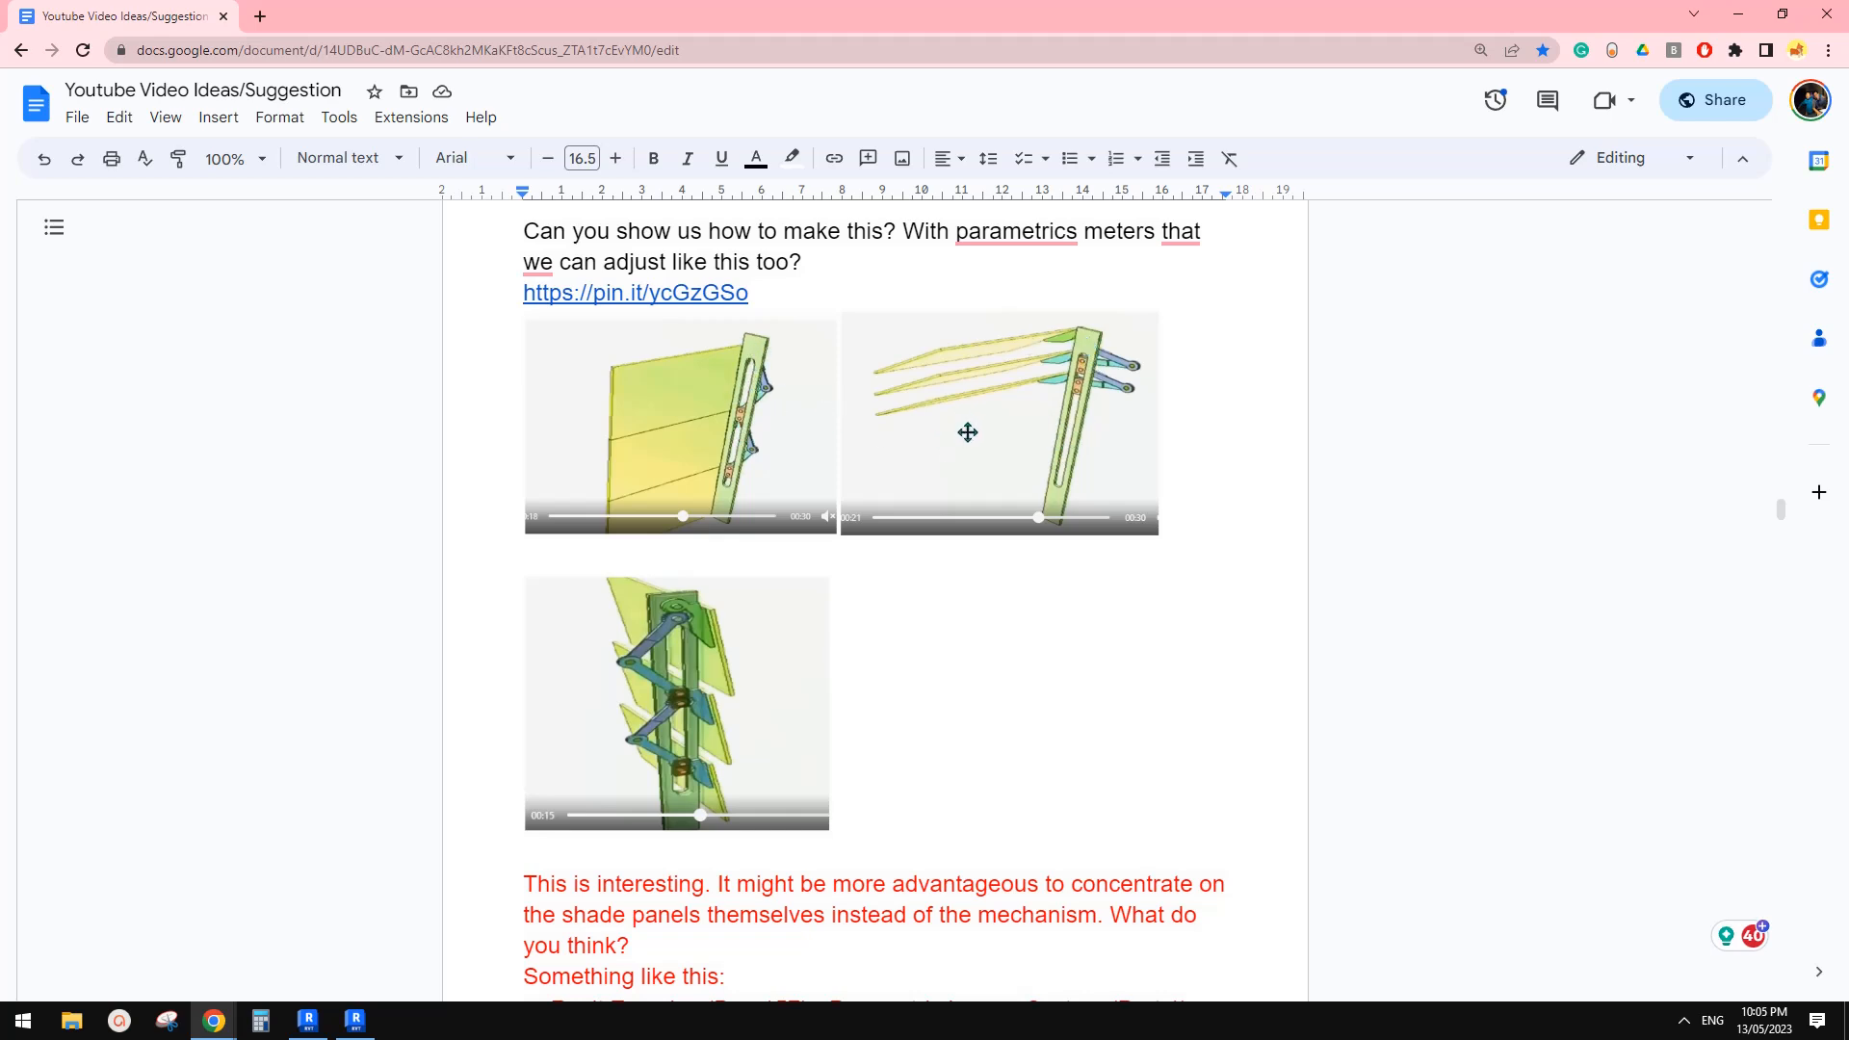
scroll(1085, 430, "up", 1)
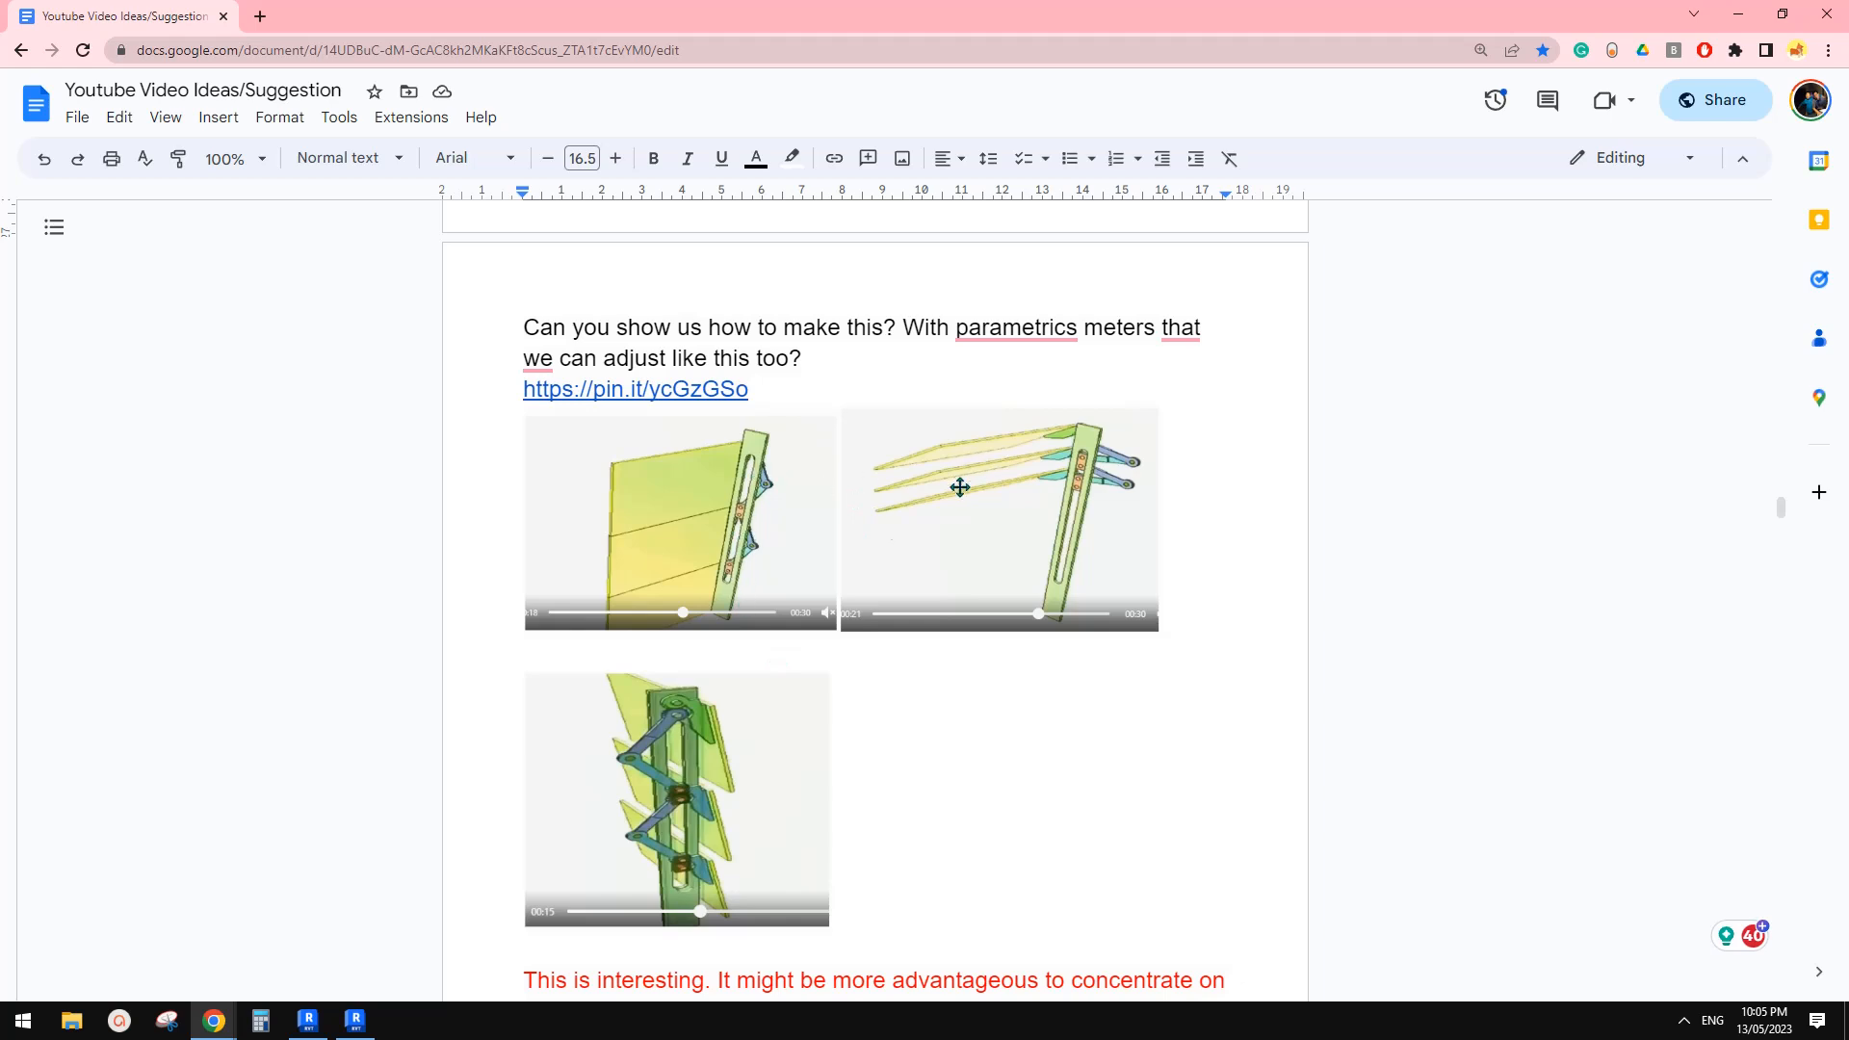
scroll(843, 520, "down", 1)
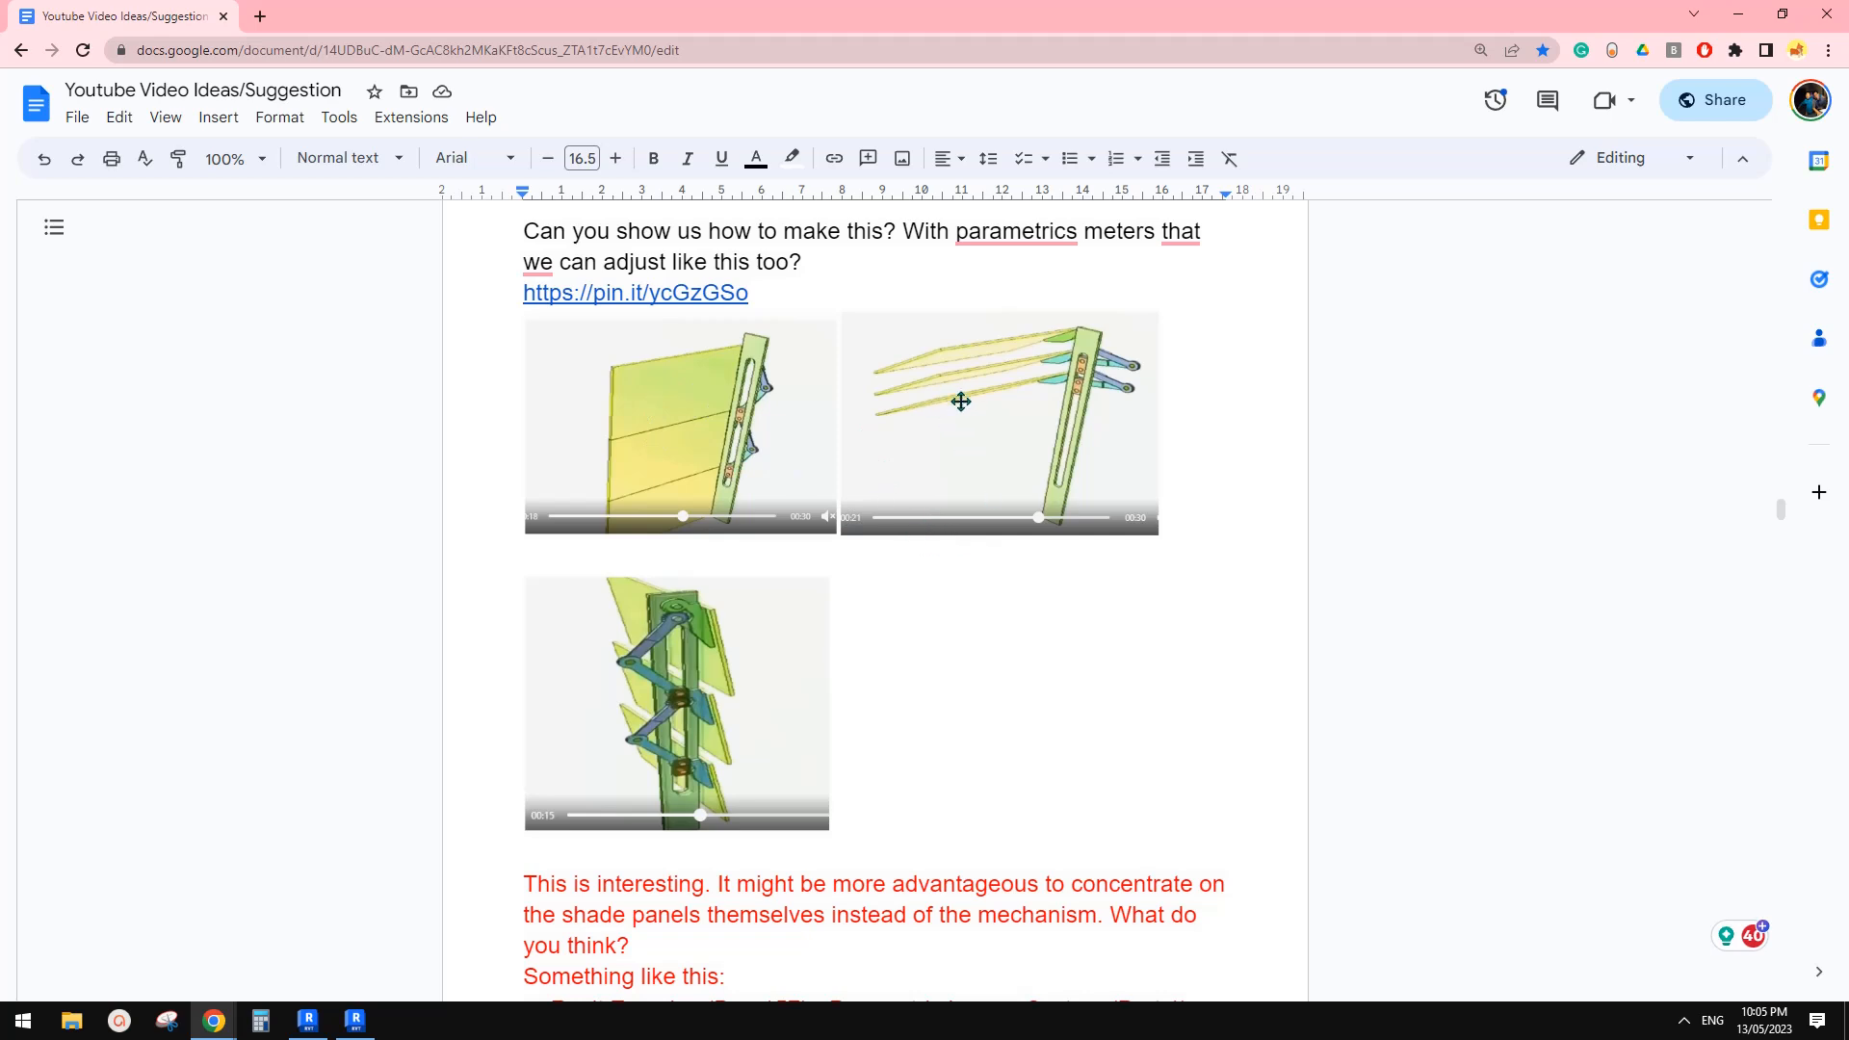
scroll(907, 452, "down", 2)
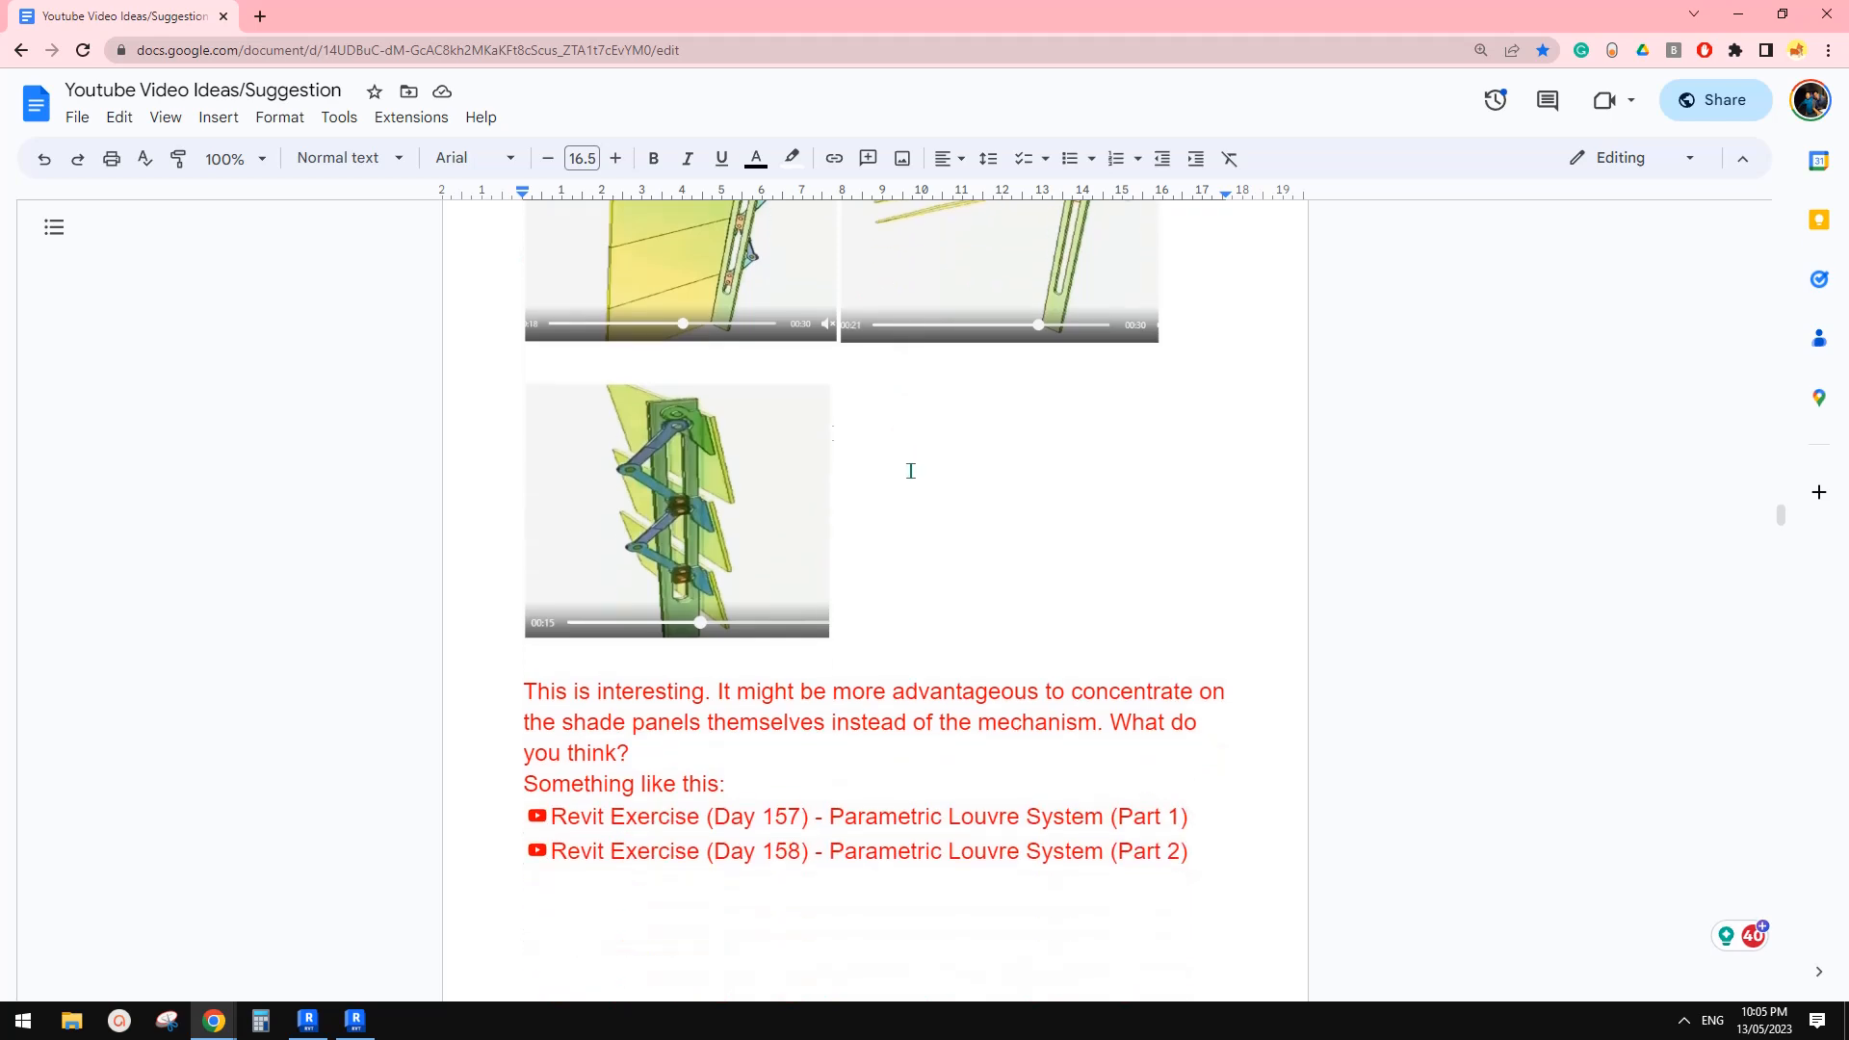
scroll(685, 262, "up", 1)
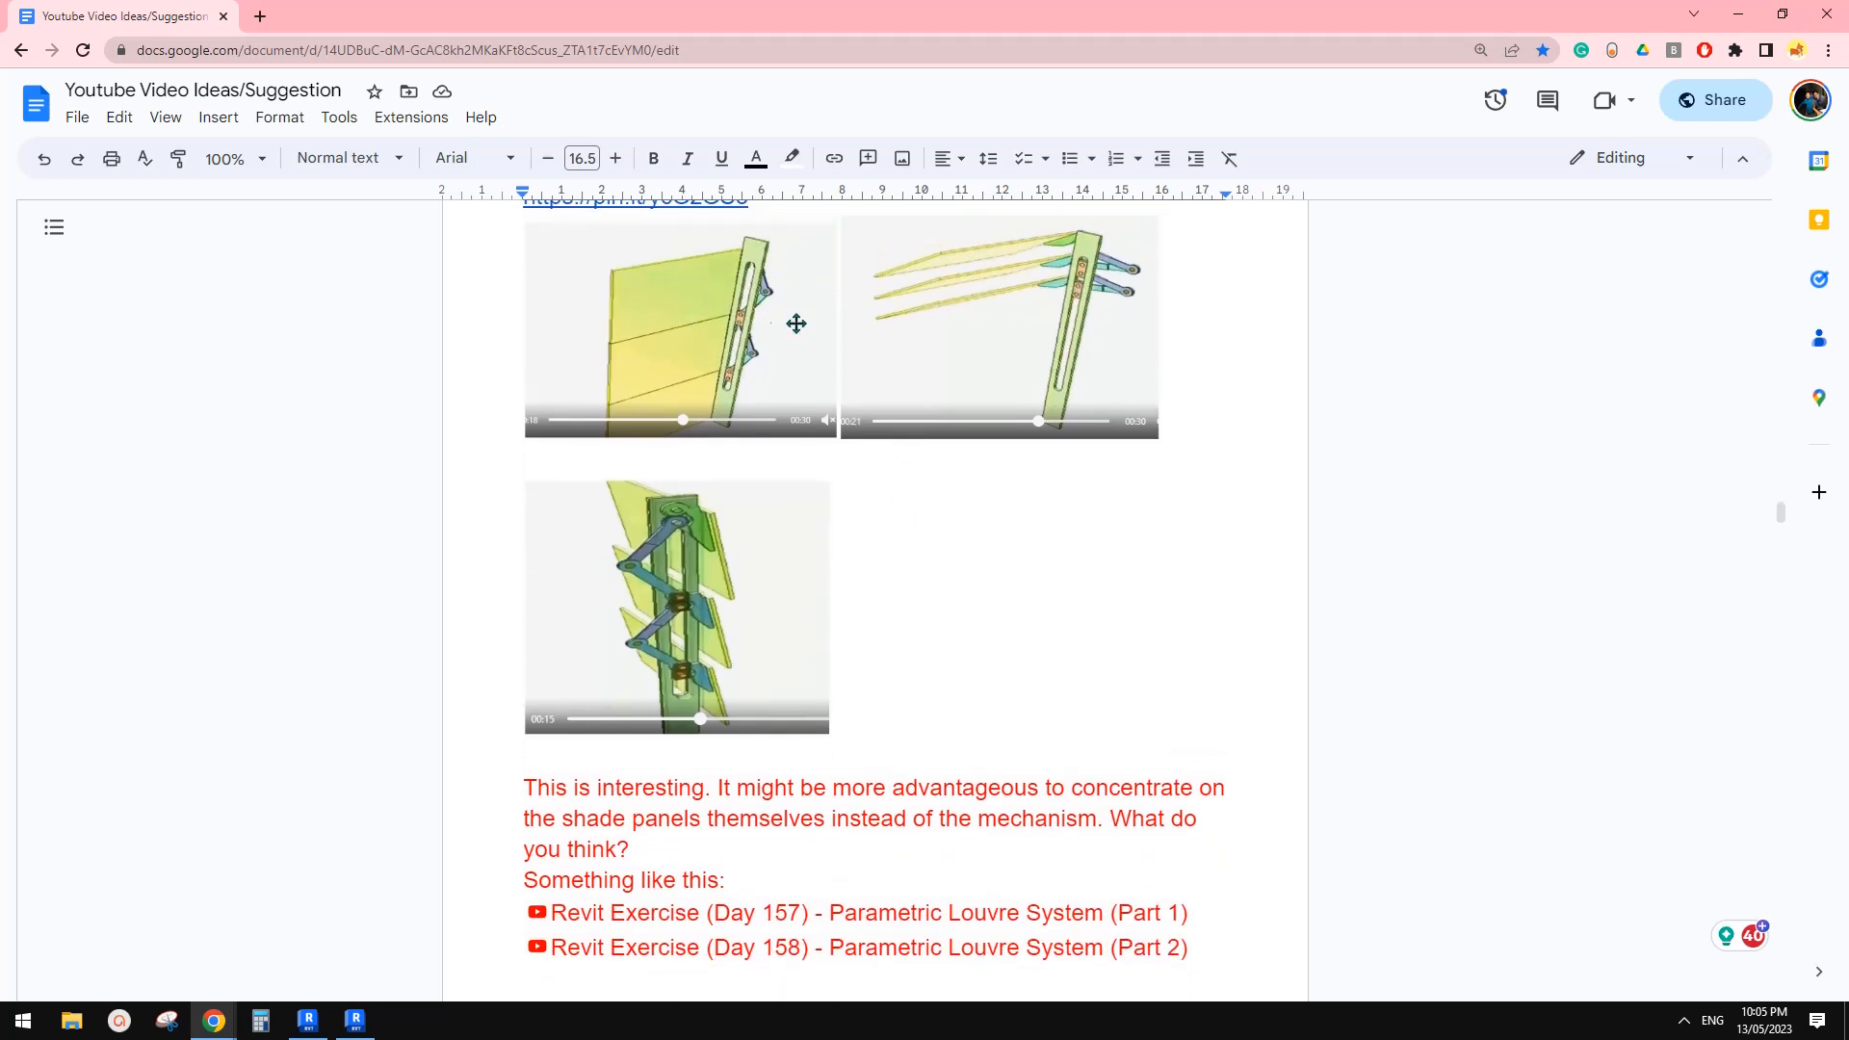
scroll(935, 418, "down", 3)
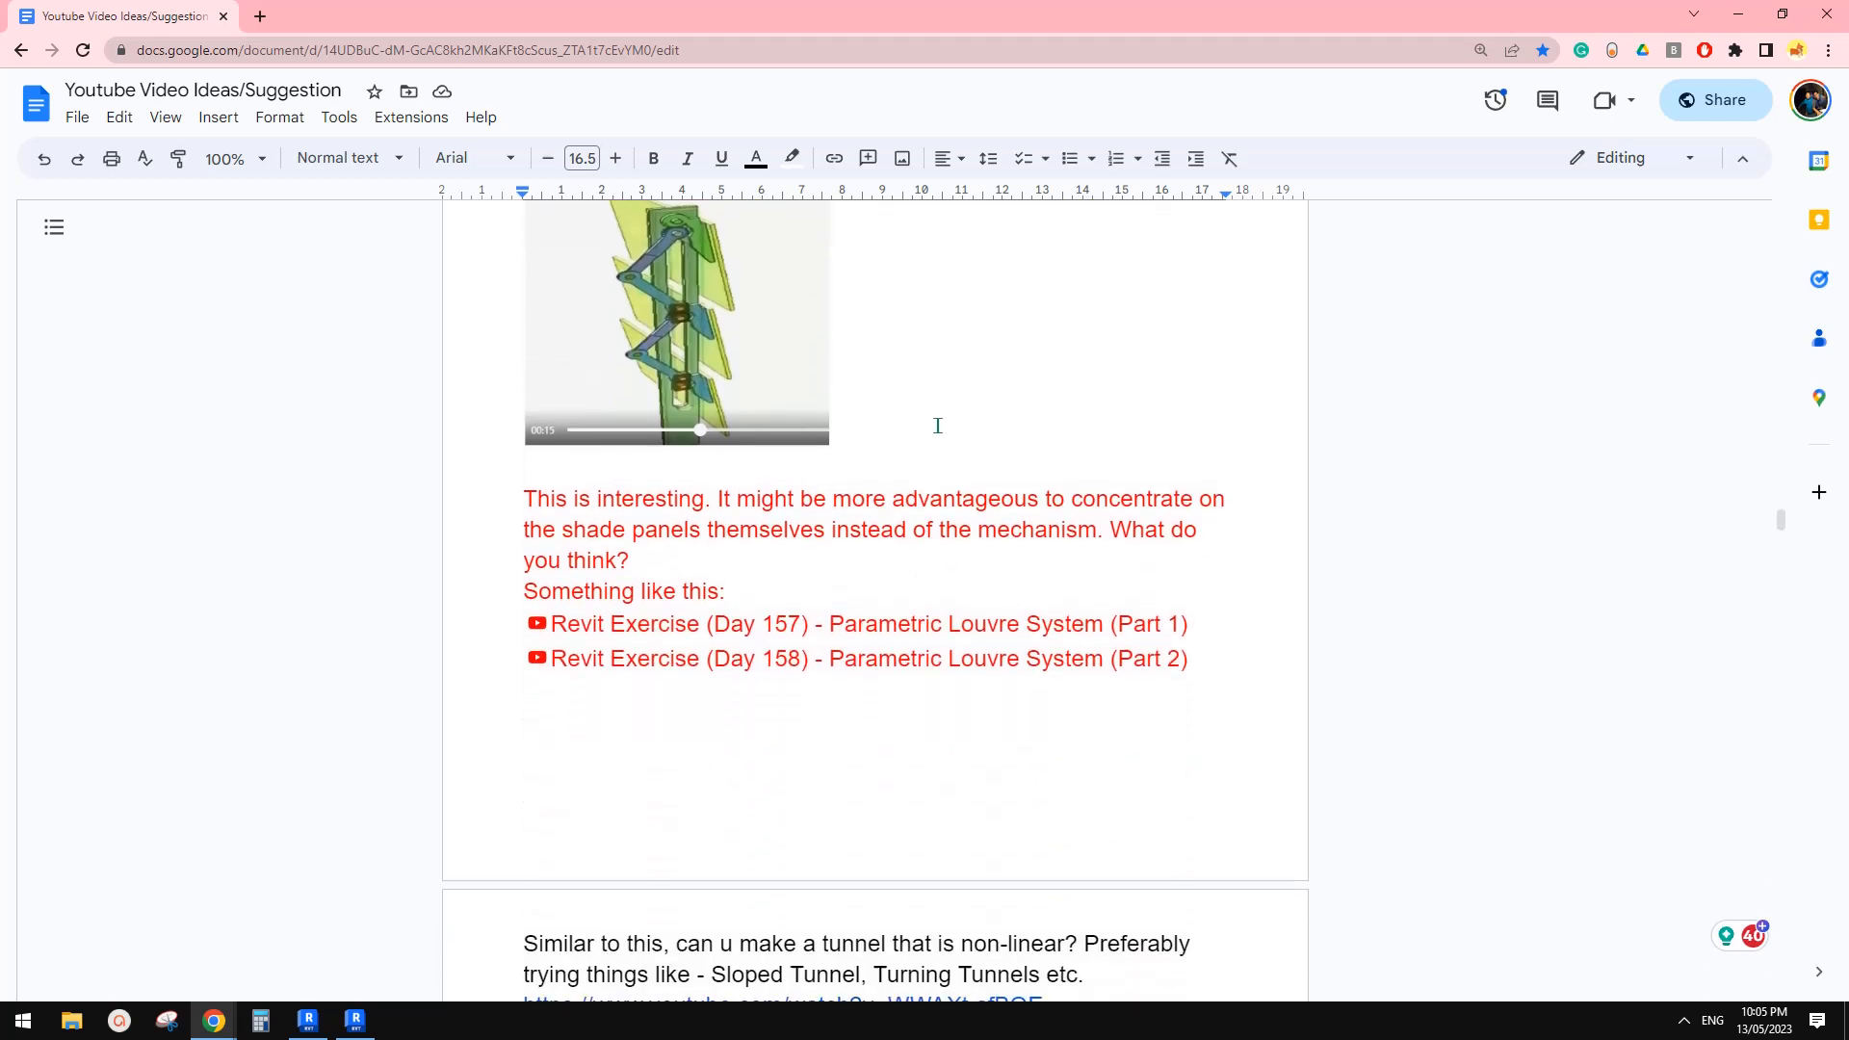
scroll(954, 472, "up", 1)
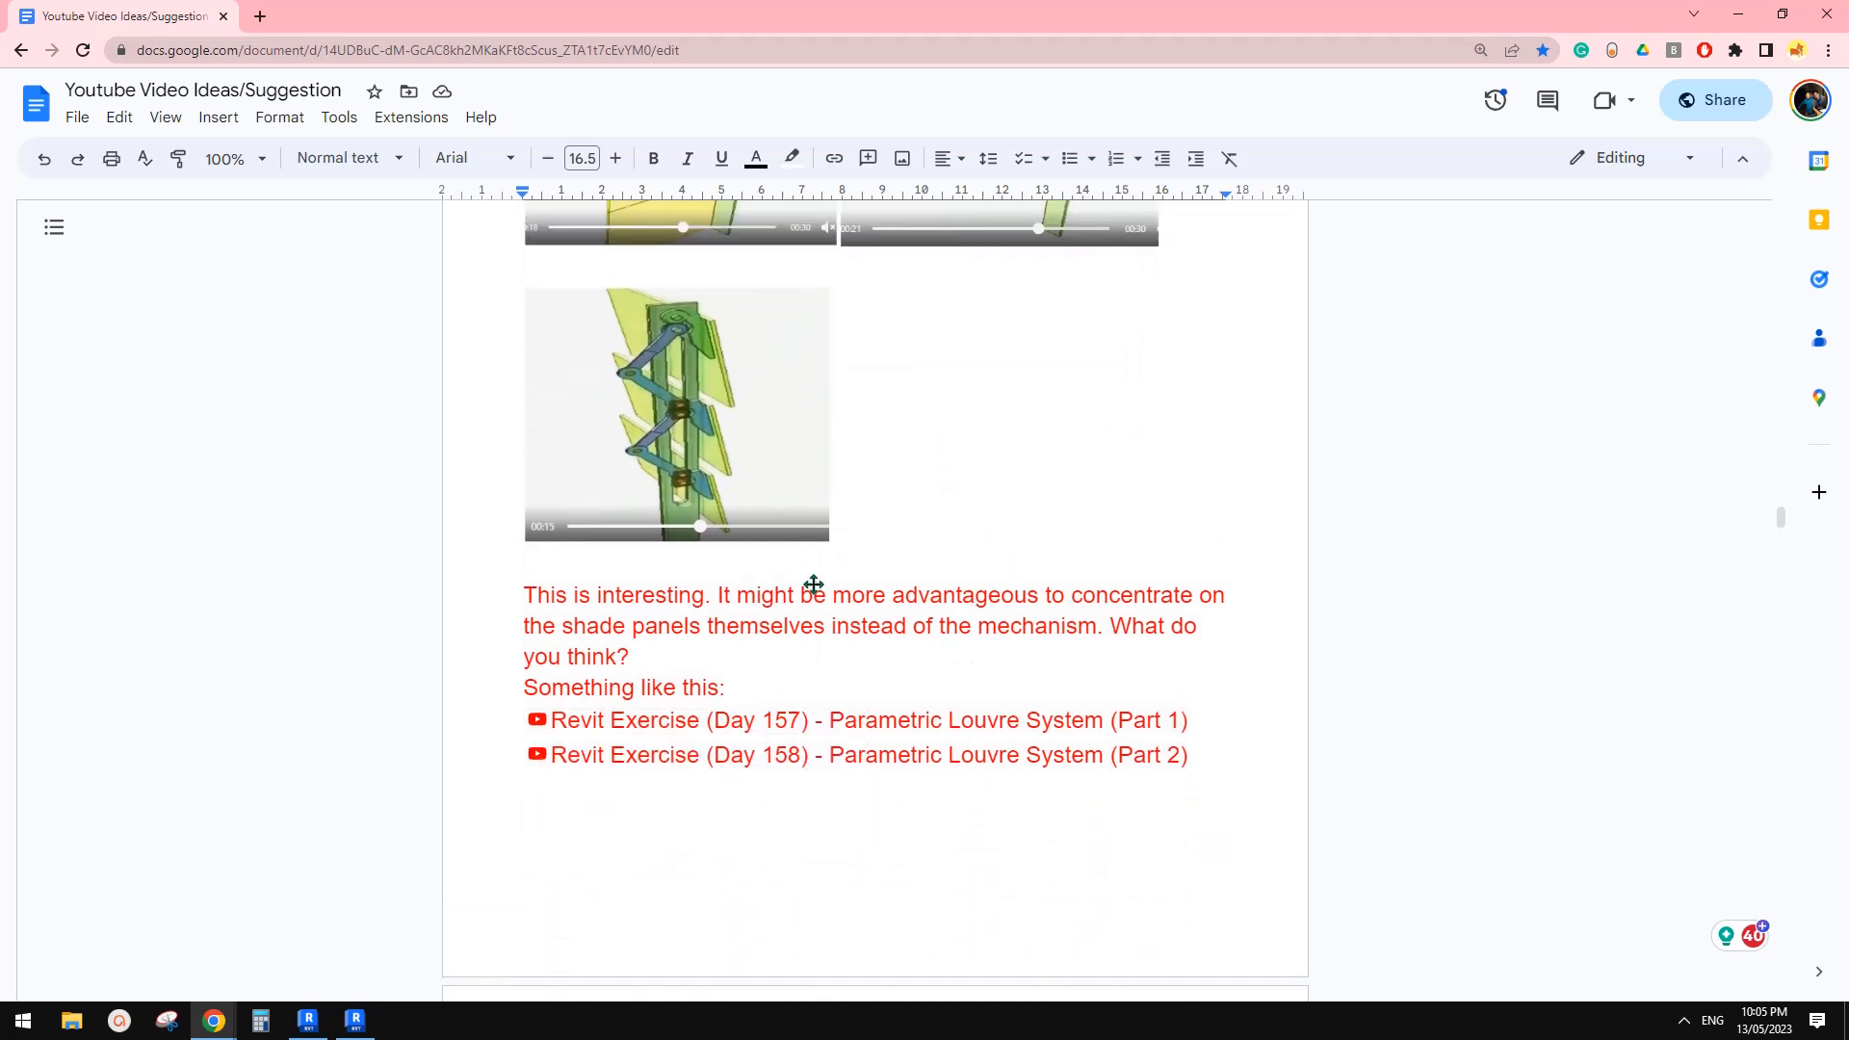
Open the linked video Revit Exercise (Day 157) - Parametric Louvre System (Part 1) and skip ahead to its Vertical Roof chapter
left_click(994, 724)
left_click(785, 758)
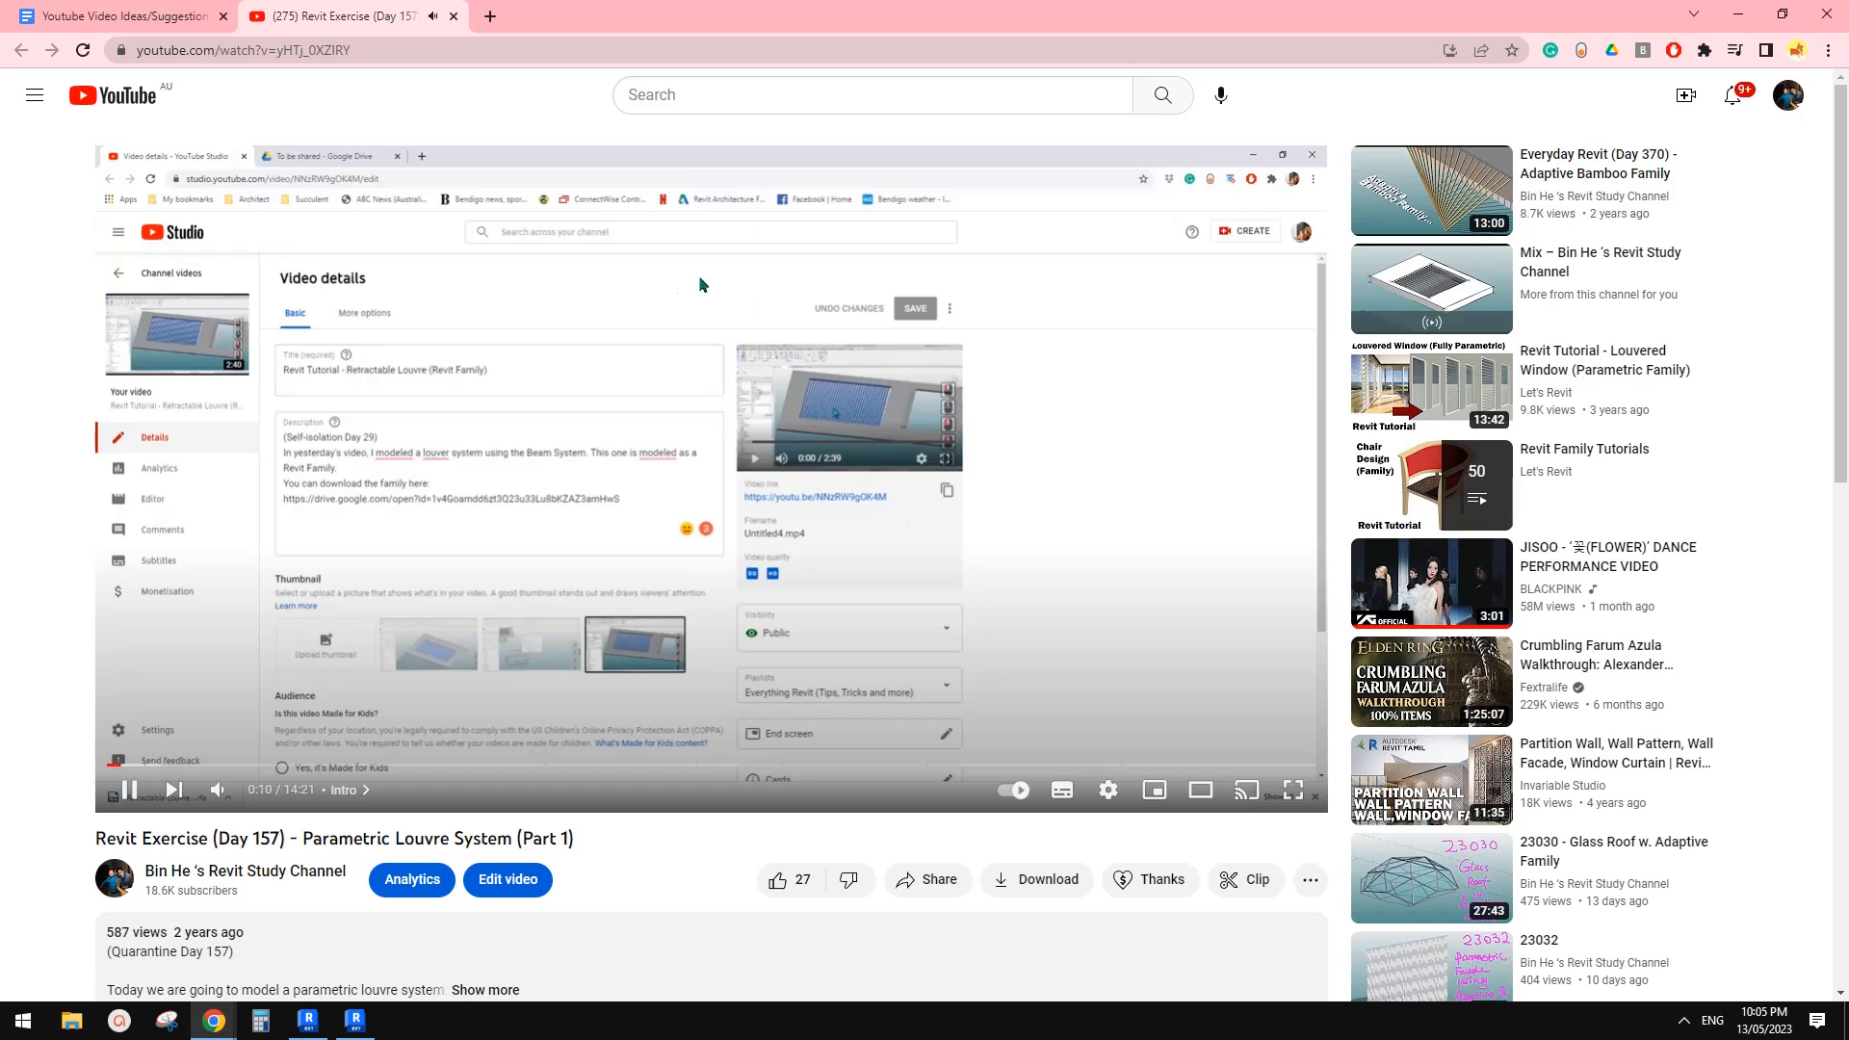
left_click_drag(130, 756, 987, 778)
left_click_drag(992, 767, 1168, 769)
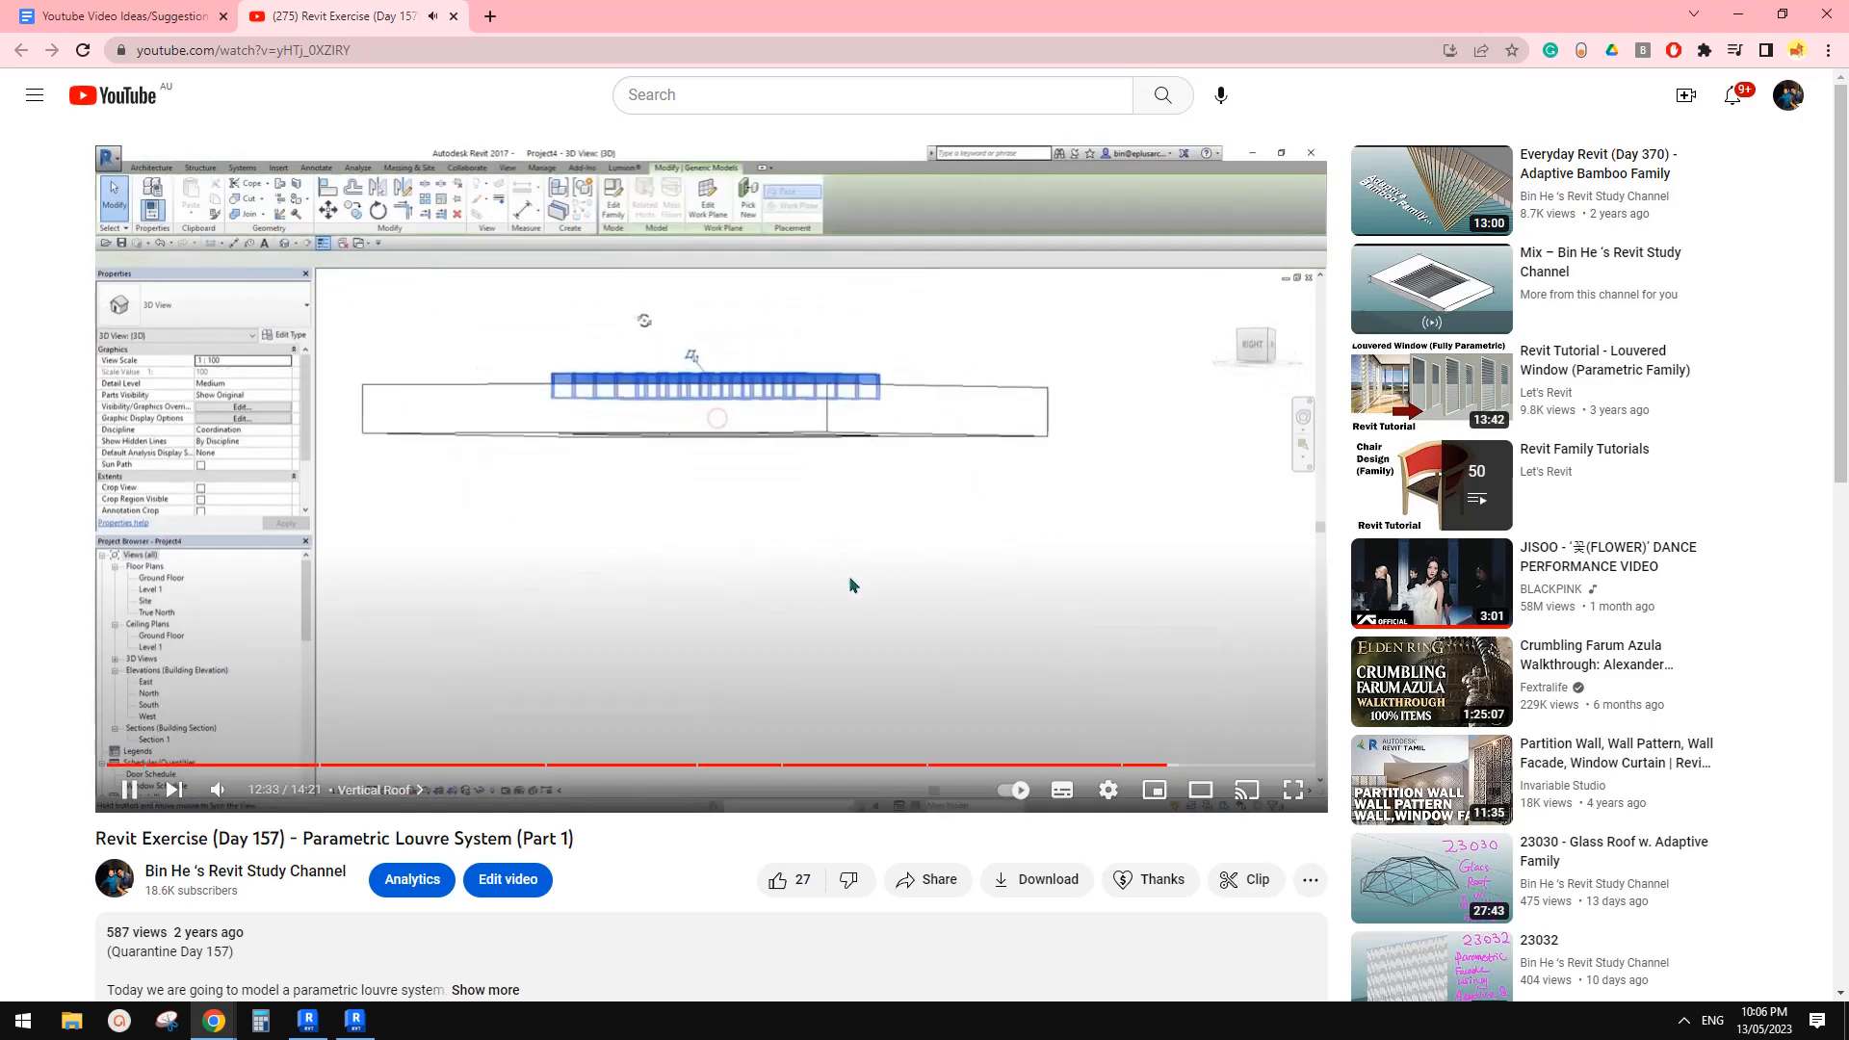
Skip through the rest of the Vertical Roof chapter to examine how the louvre family responds to blade angle, size and spacing changes
left_click(1107, 791)
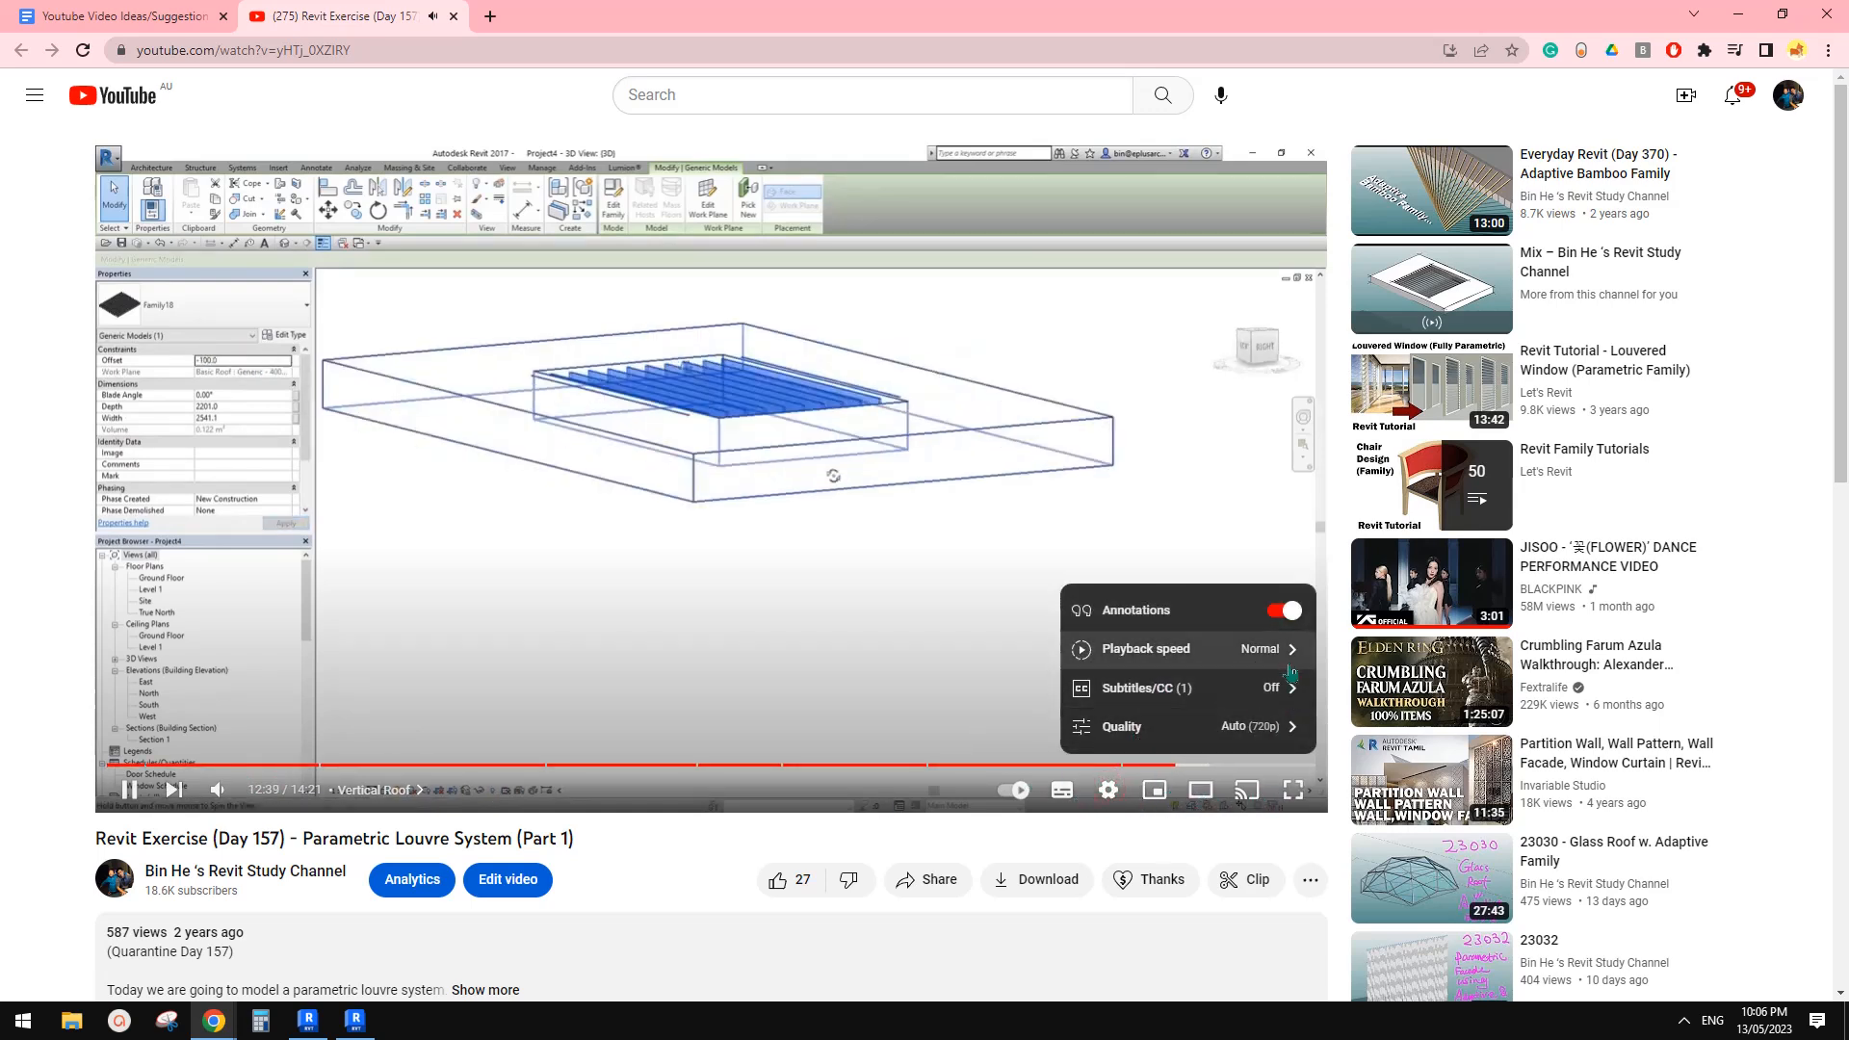
left_click(1220, 766)
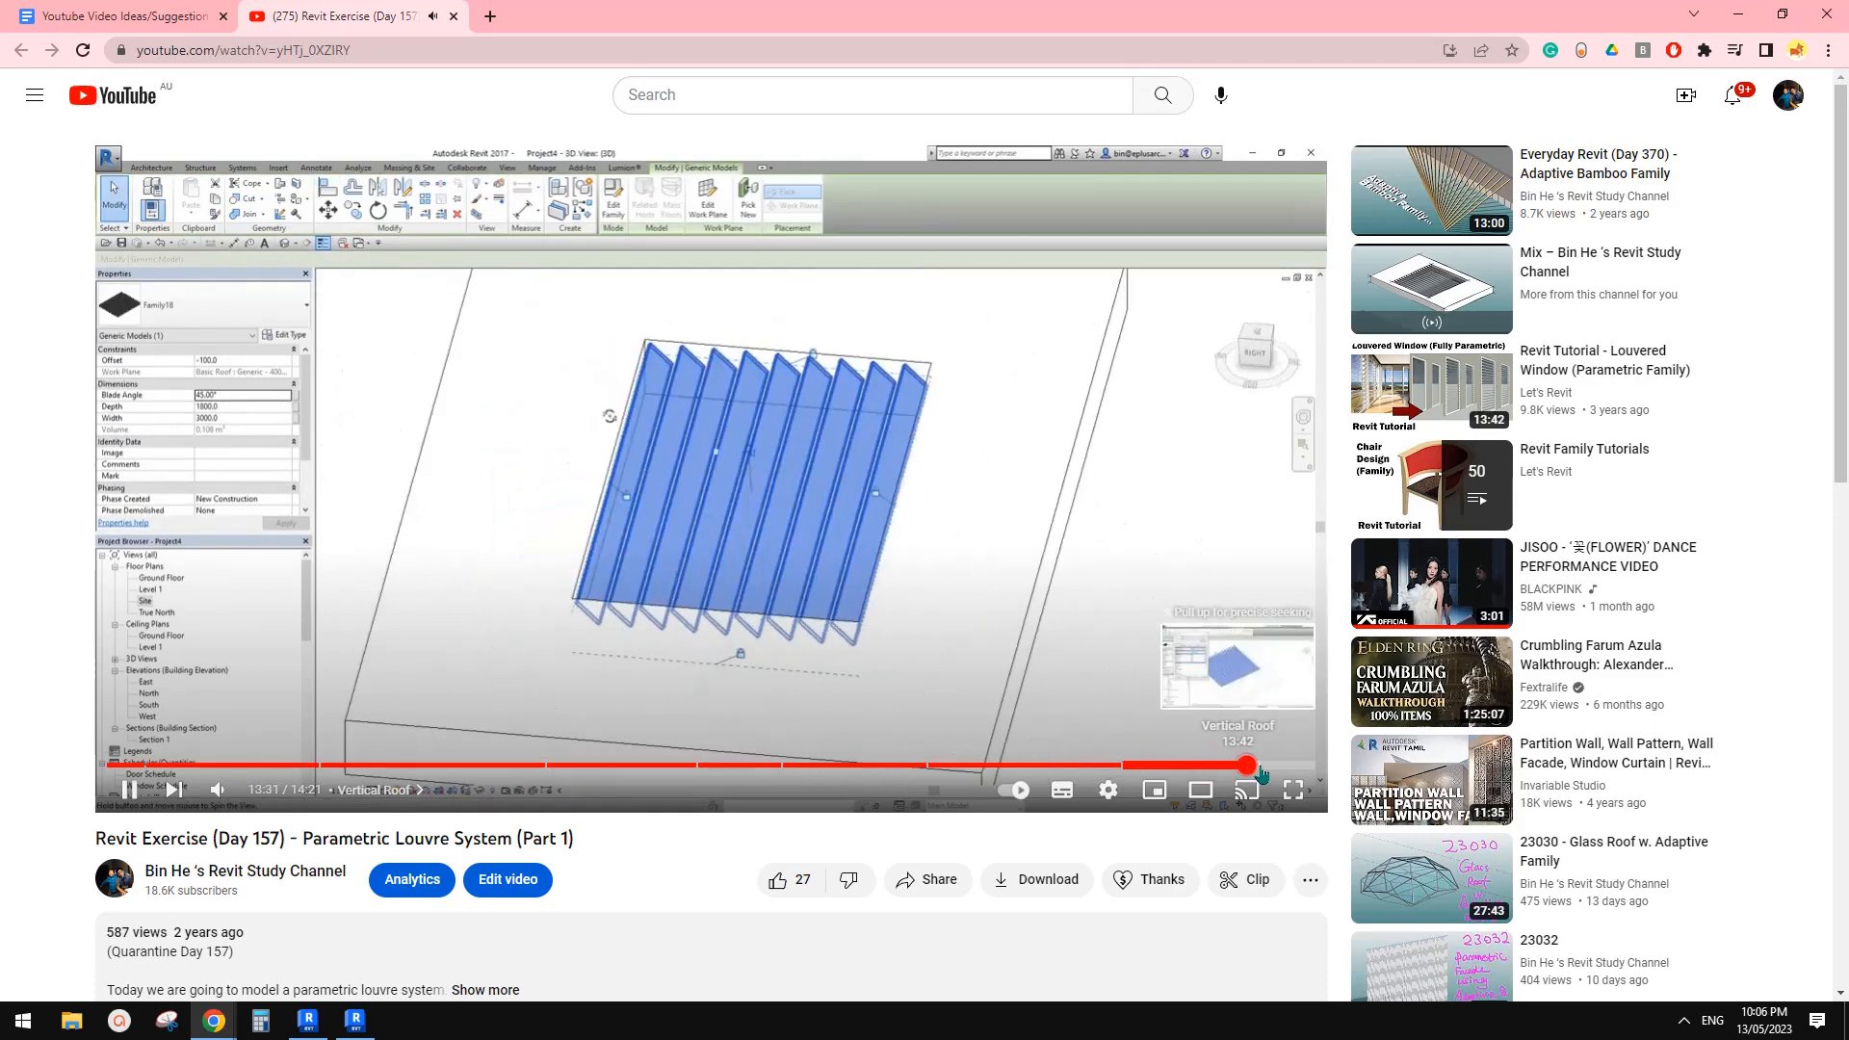
left_click(1249, 767)
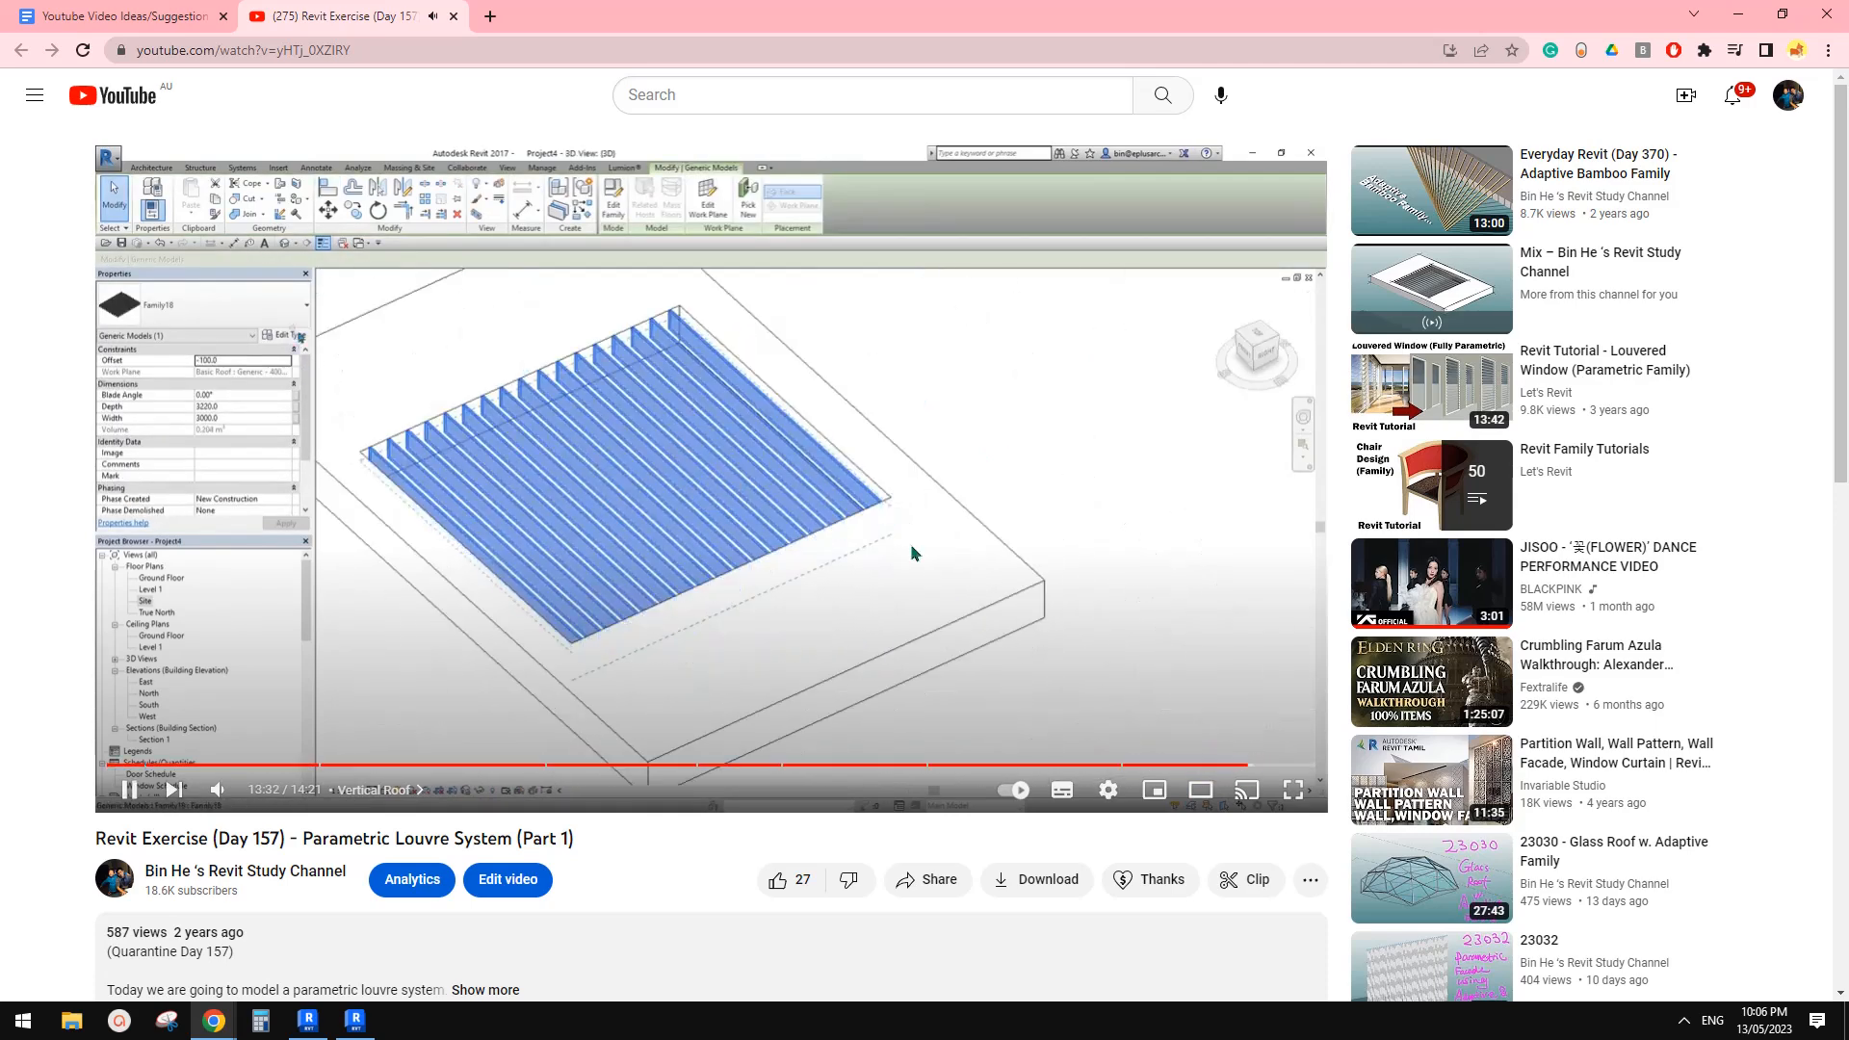
left_click(1239, 767)
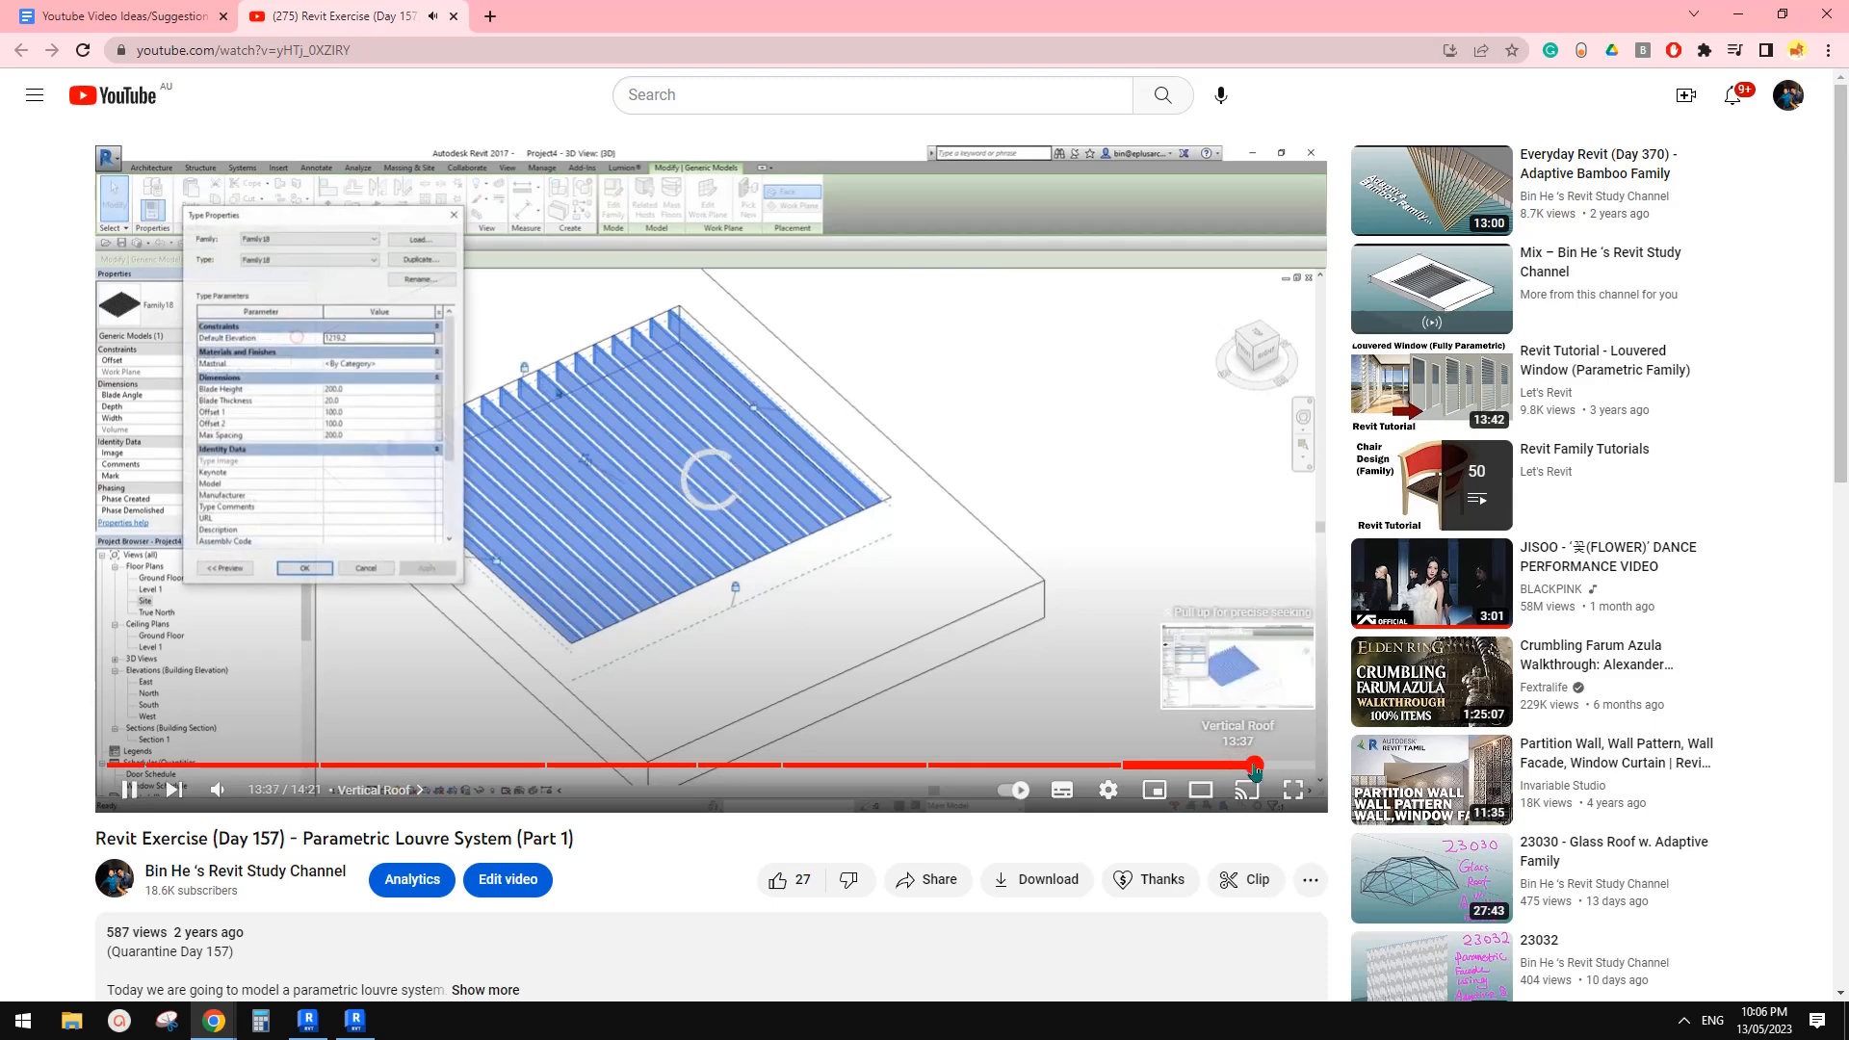
left_click(1256, 766)
left_click(1278, 767)
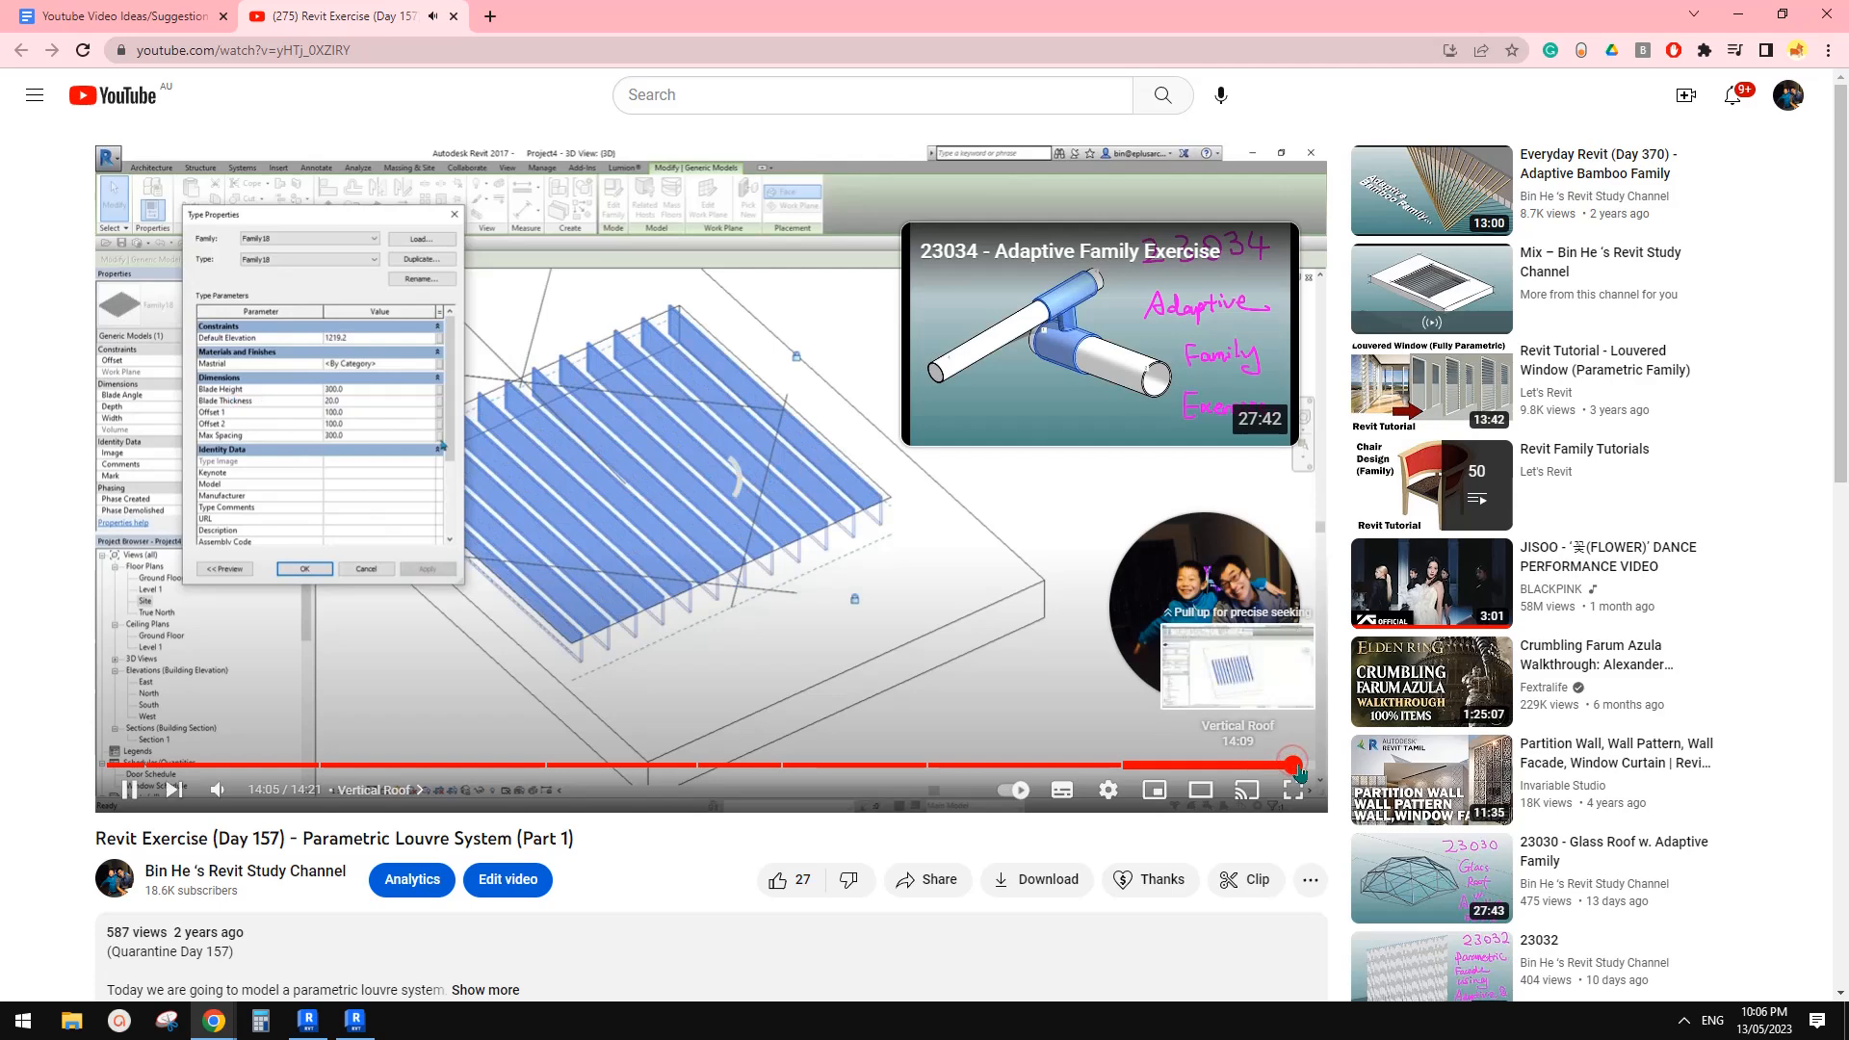
left_click(1283, 766)
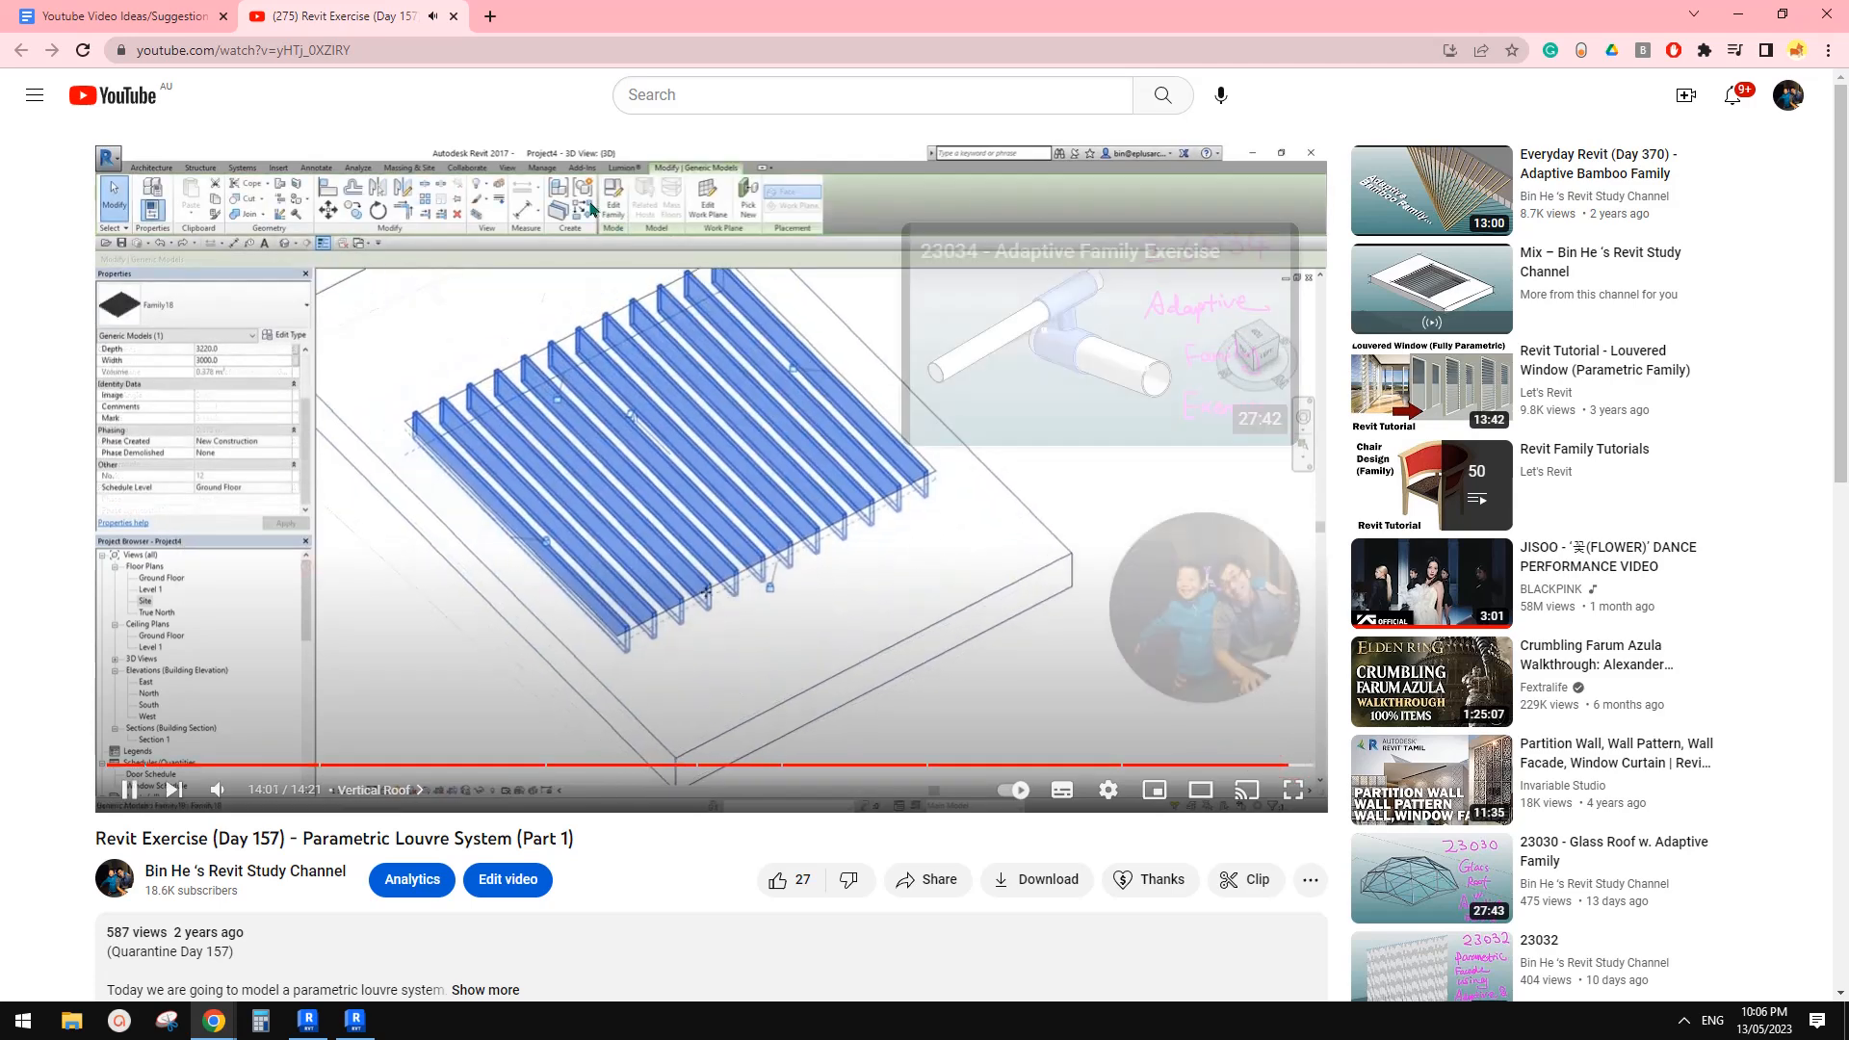
Return to the suggestions document, open the linked Revit Exercise (Day 158) - Parametric Louvre System (Part 2), and skip to its Vertical Blades chapter
left_click(149, 11)
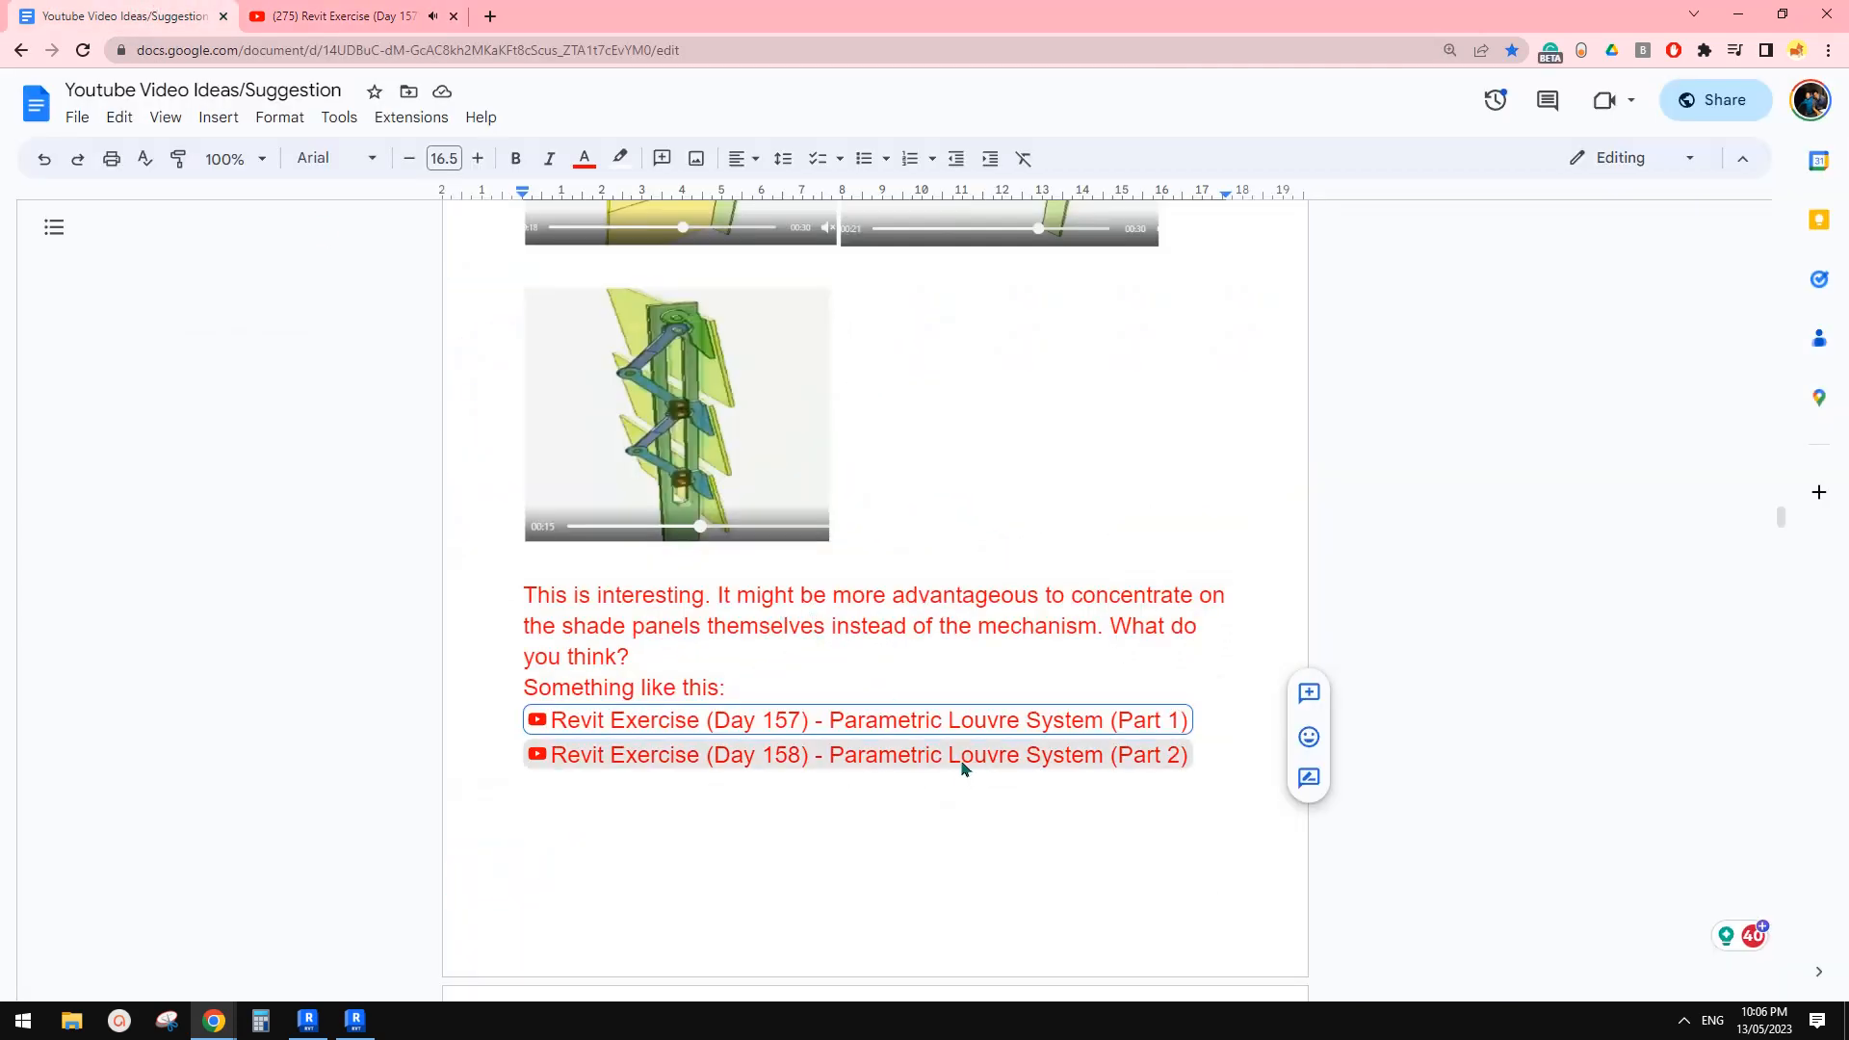
left_click(954, 756)
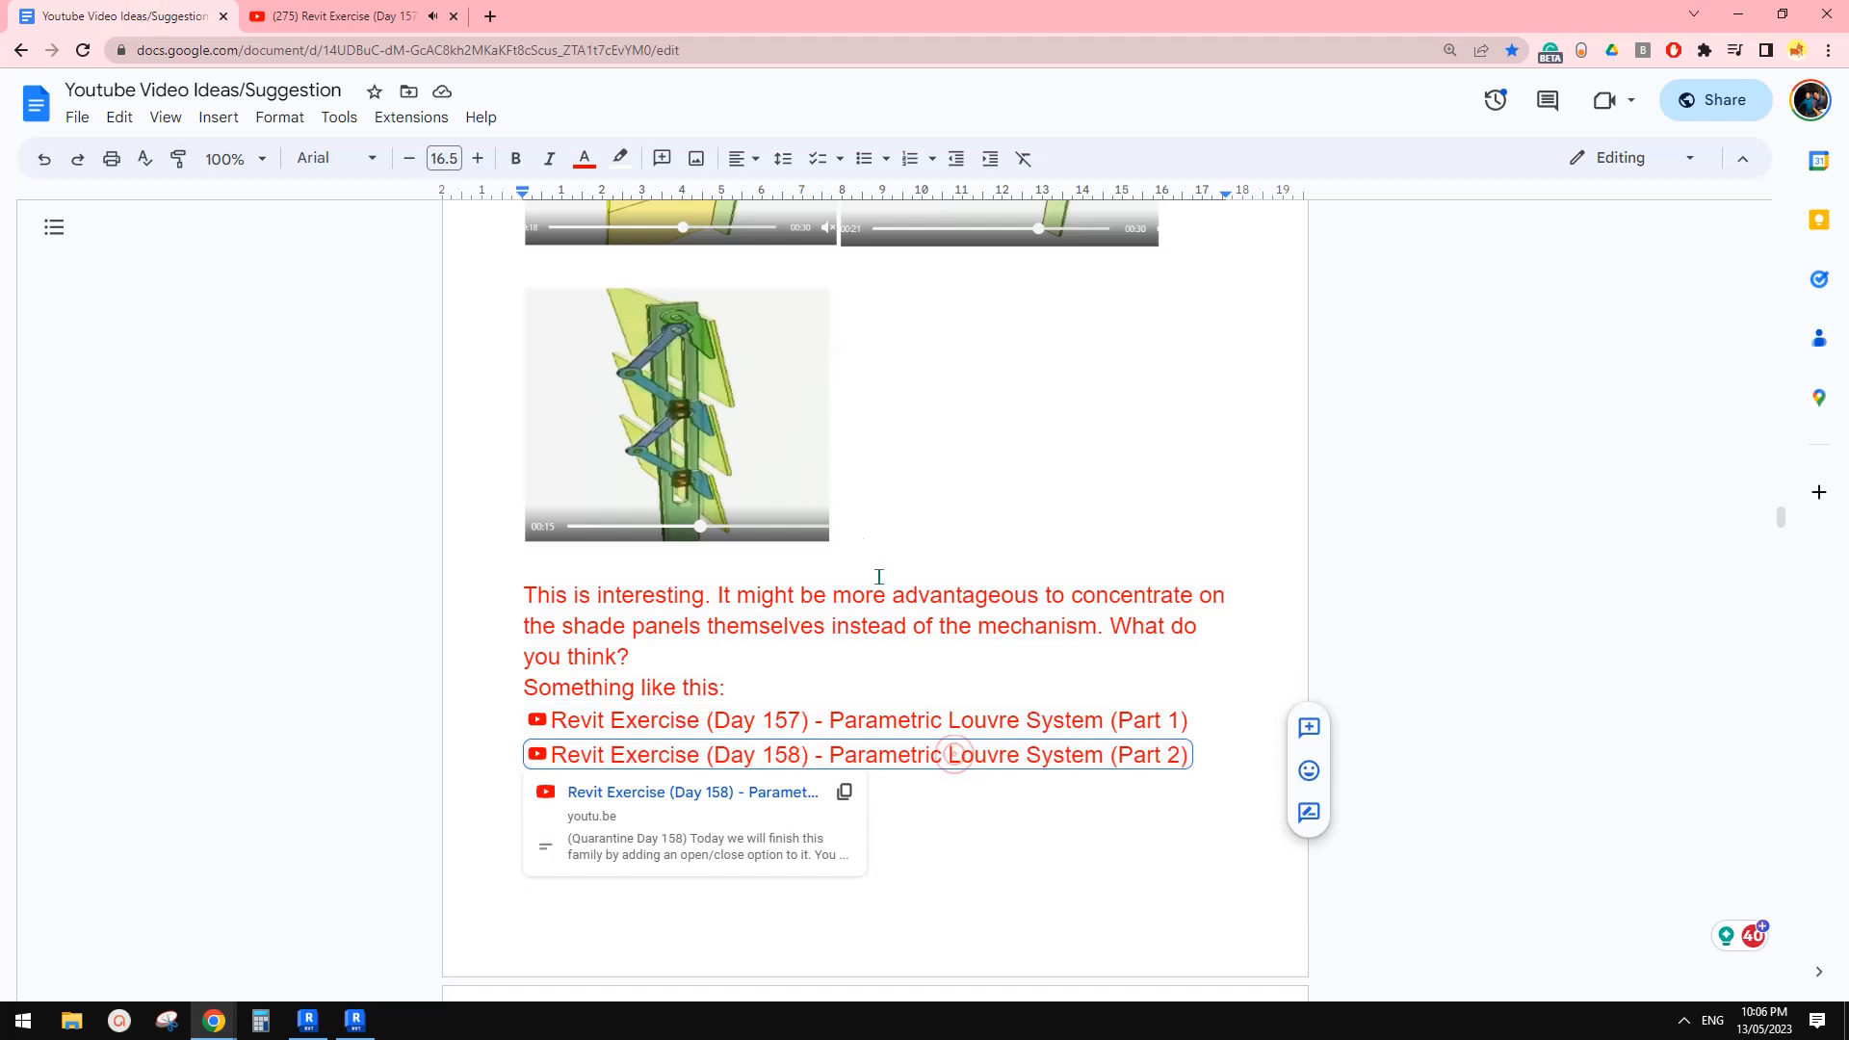
left_click(763, 794)
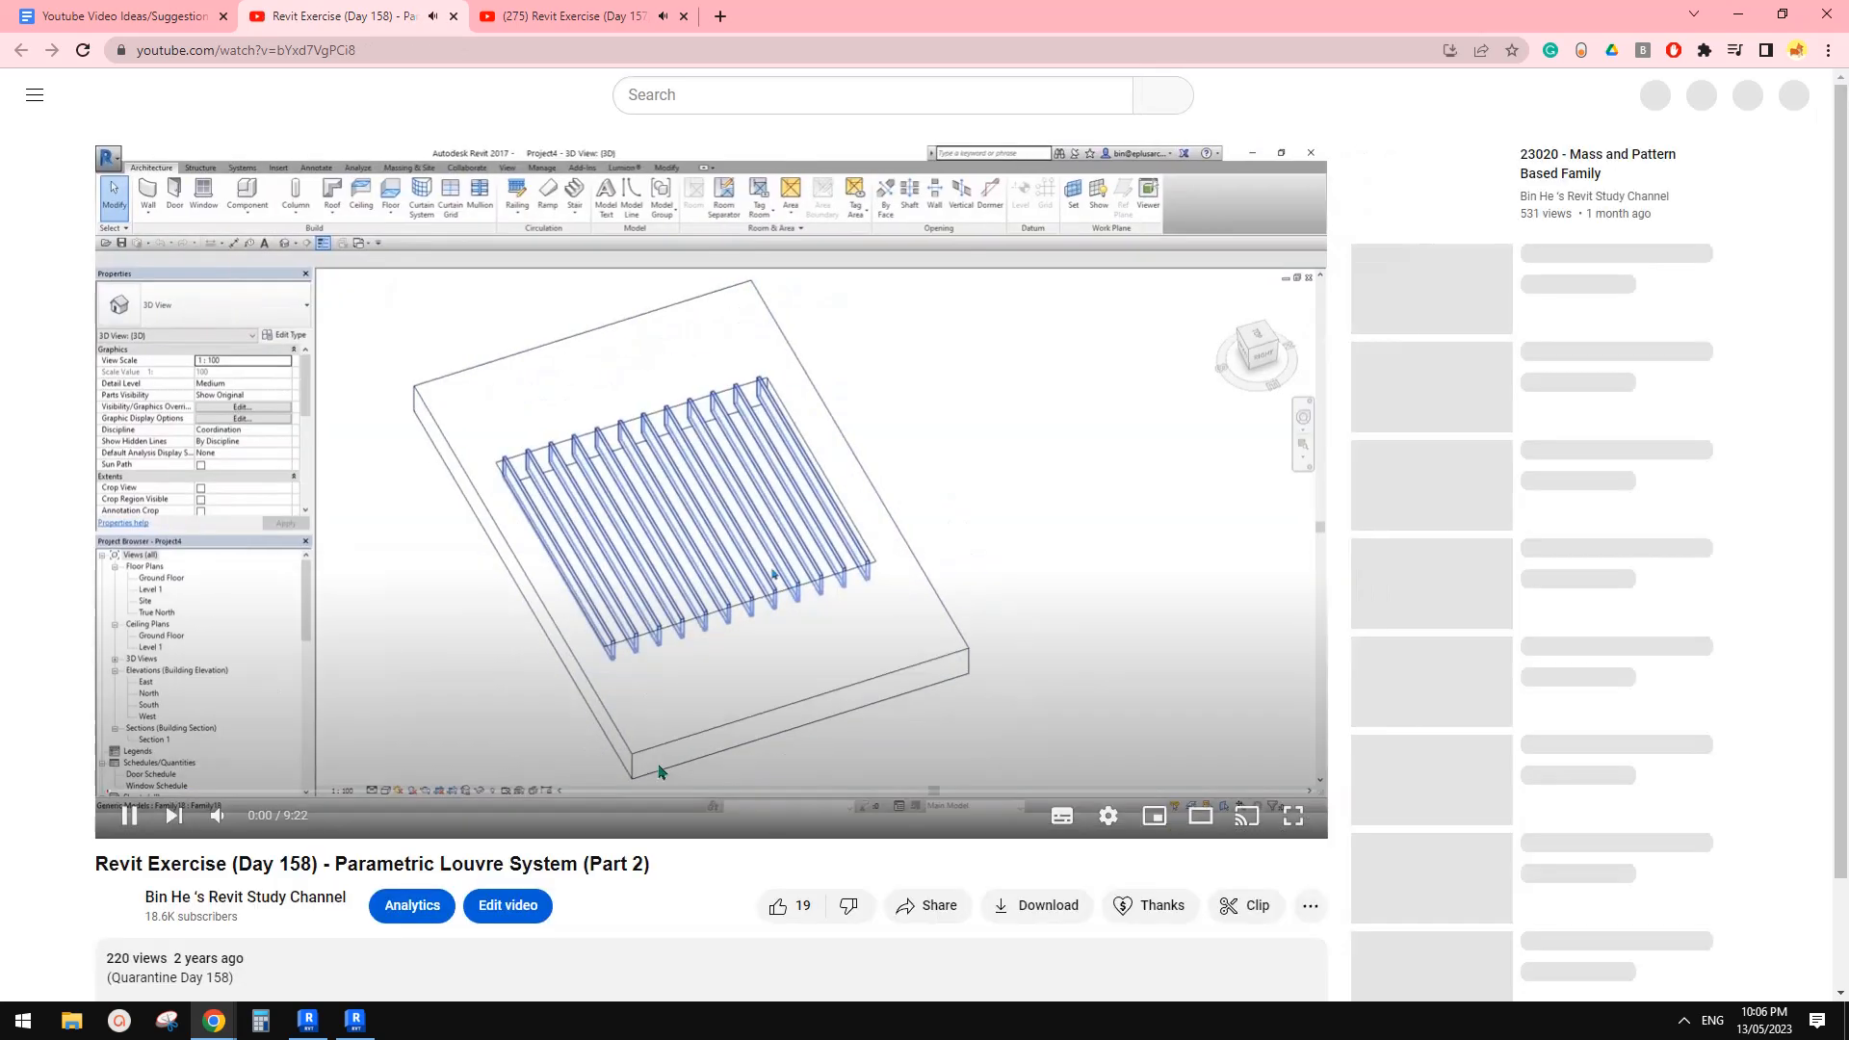
left_click_drag(662, 767, 762, 765)
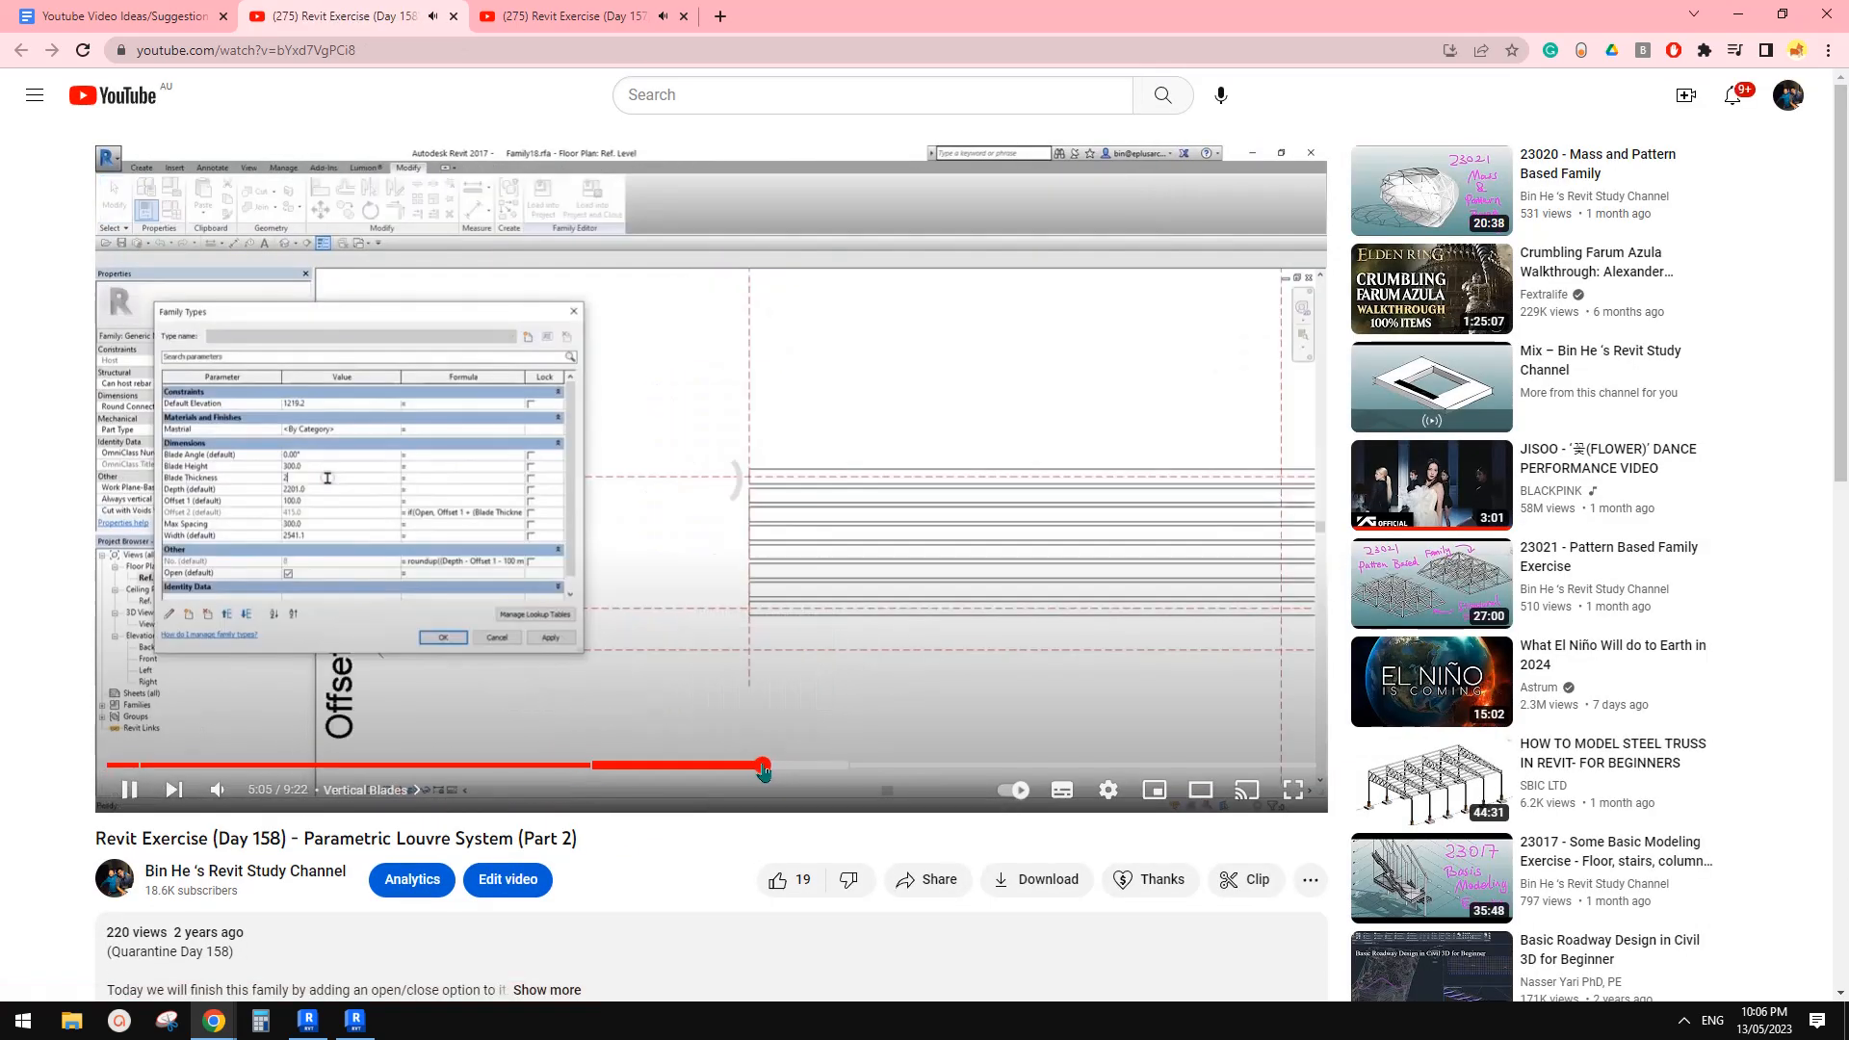
Skip through the Offset Blades chapter to its final minute to examine the louvre family's open and closed positions
left_click(917, 766)
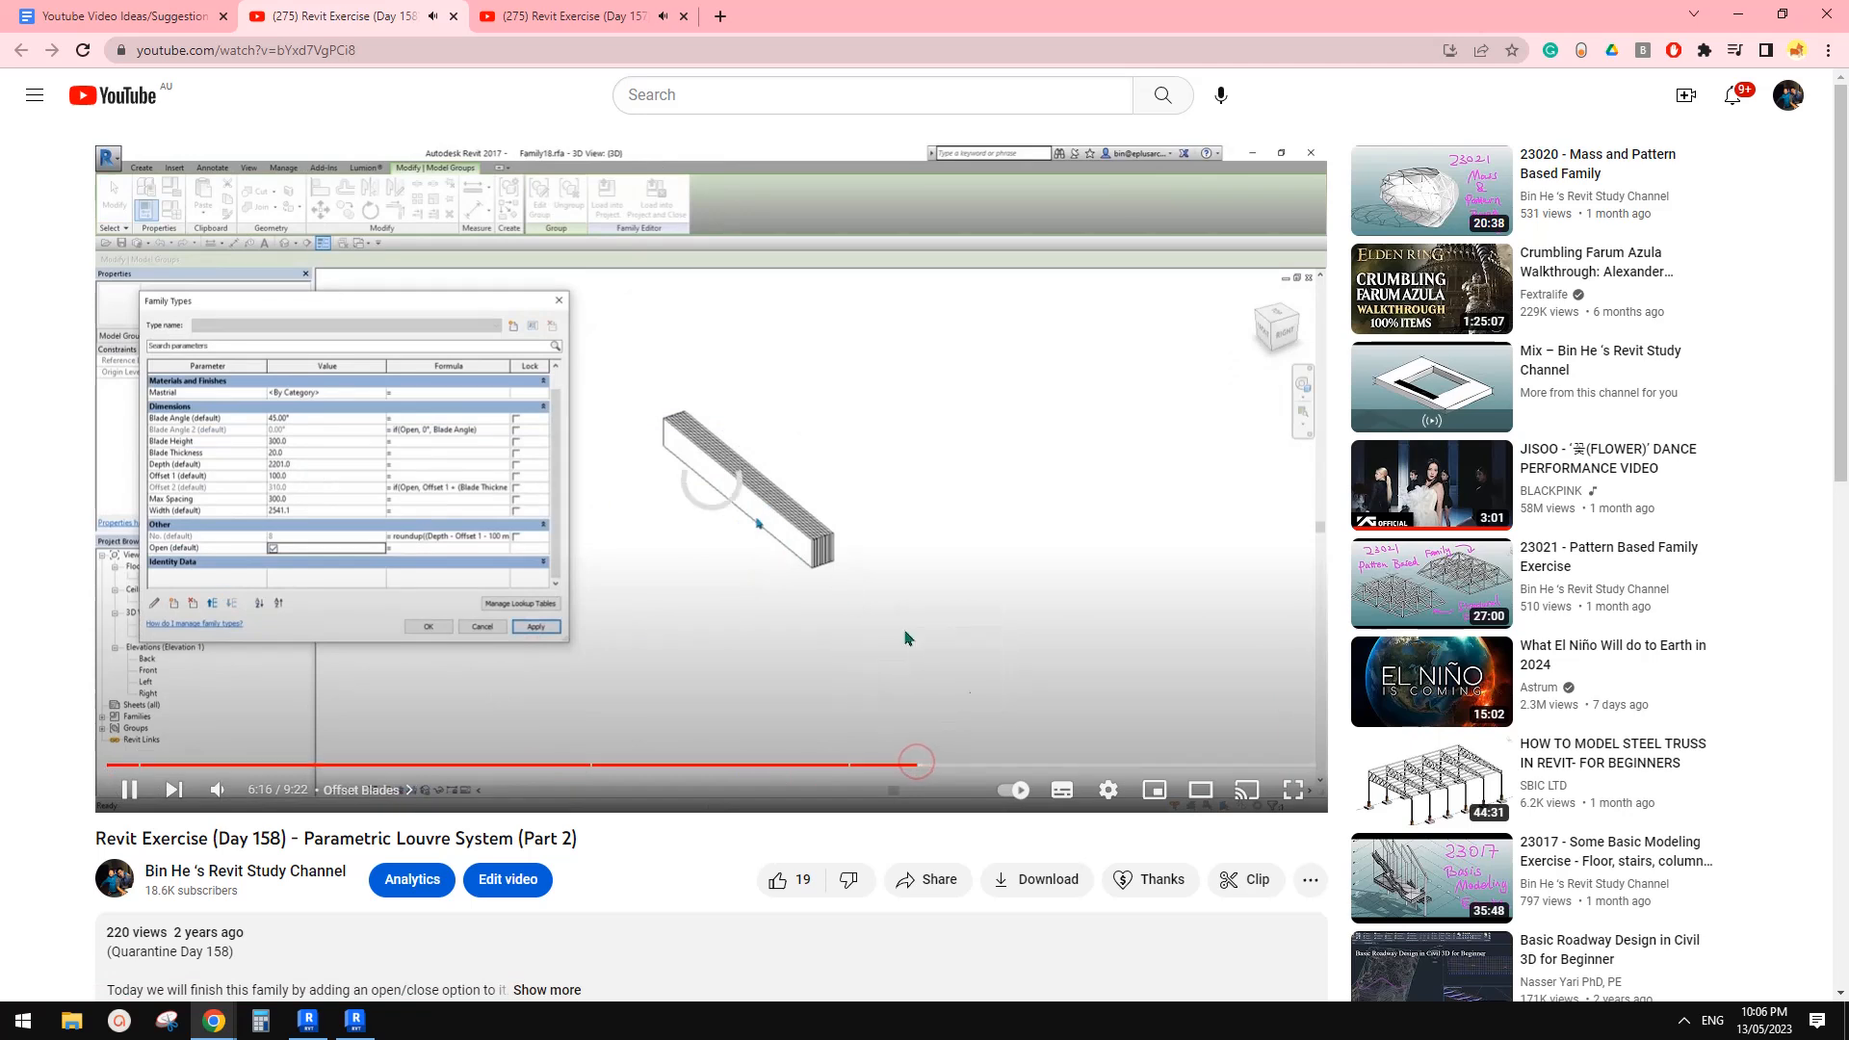
left_click_drag(971, 763, 1124, 767)
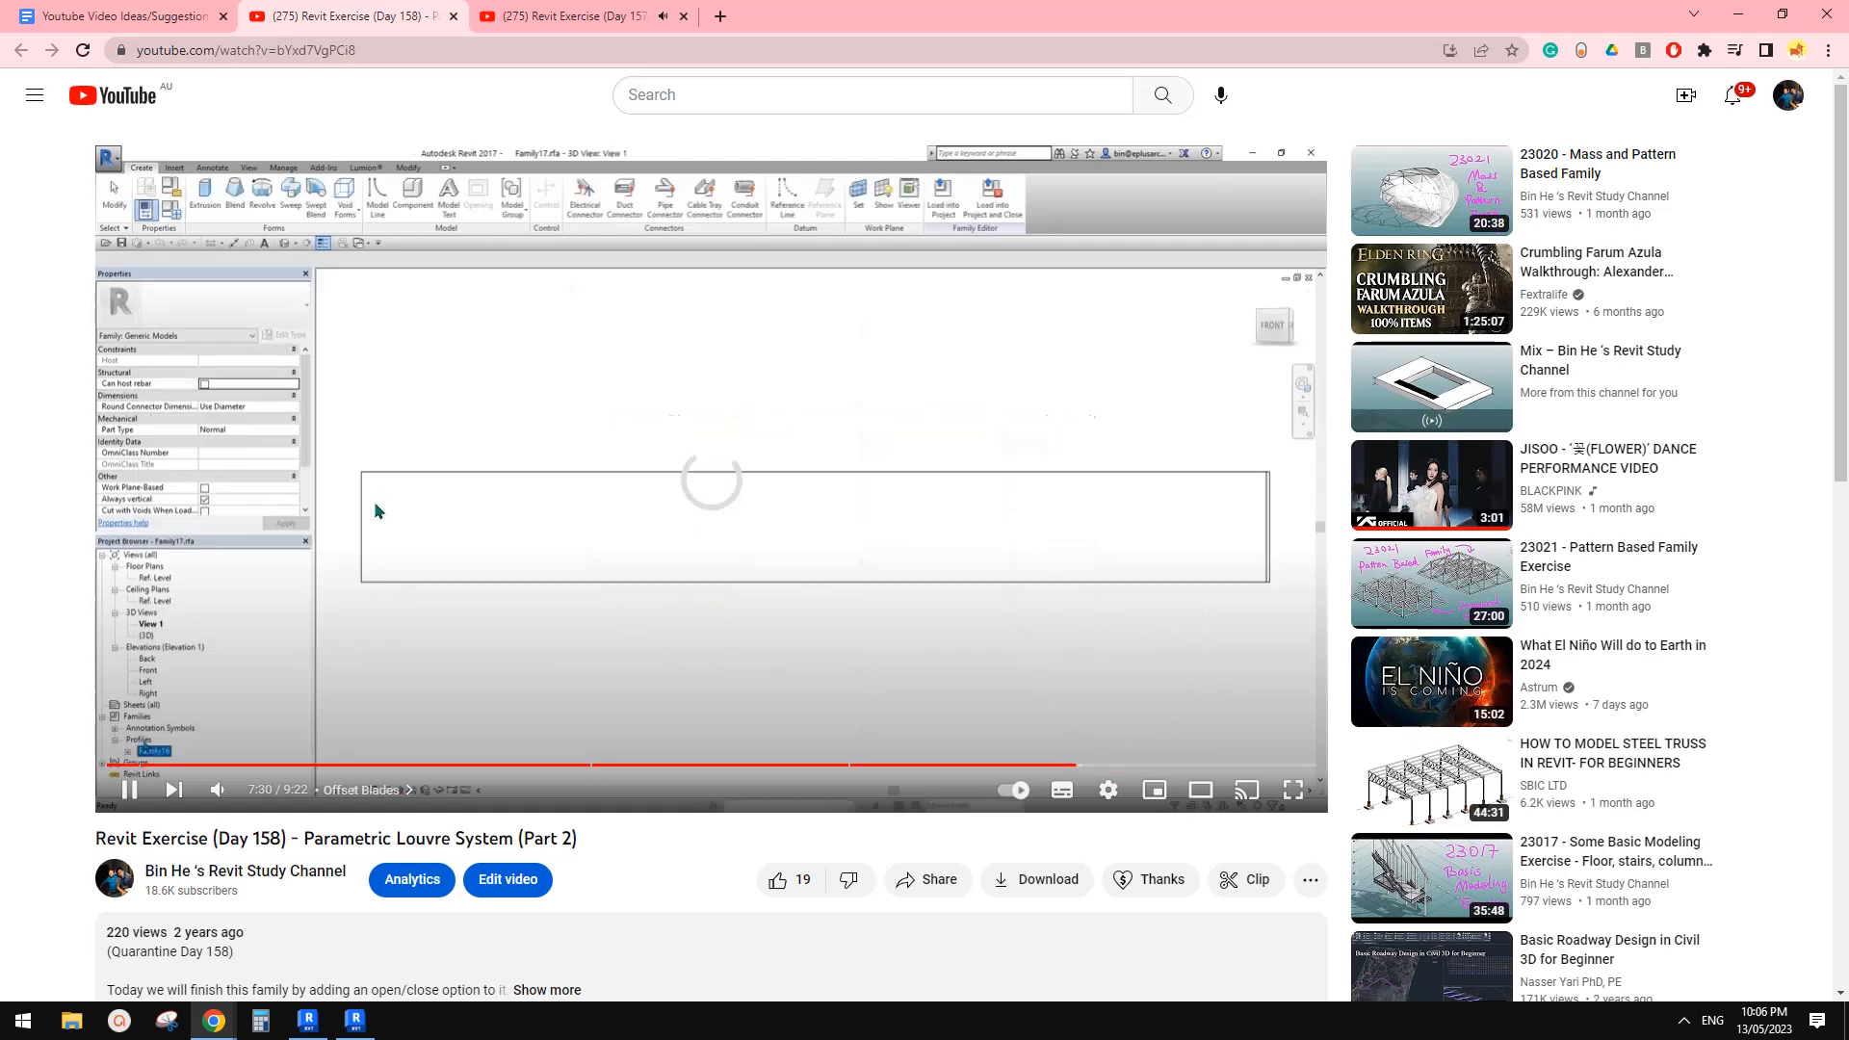
left_click(1126, 768)
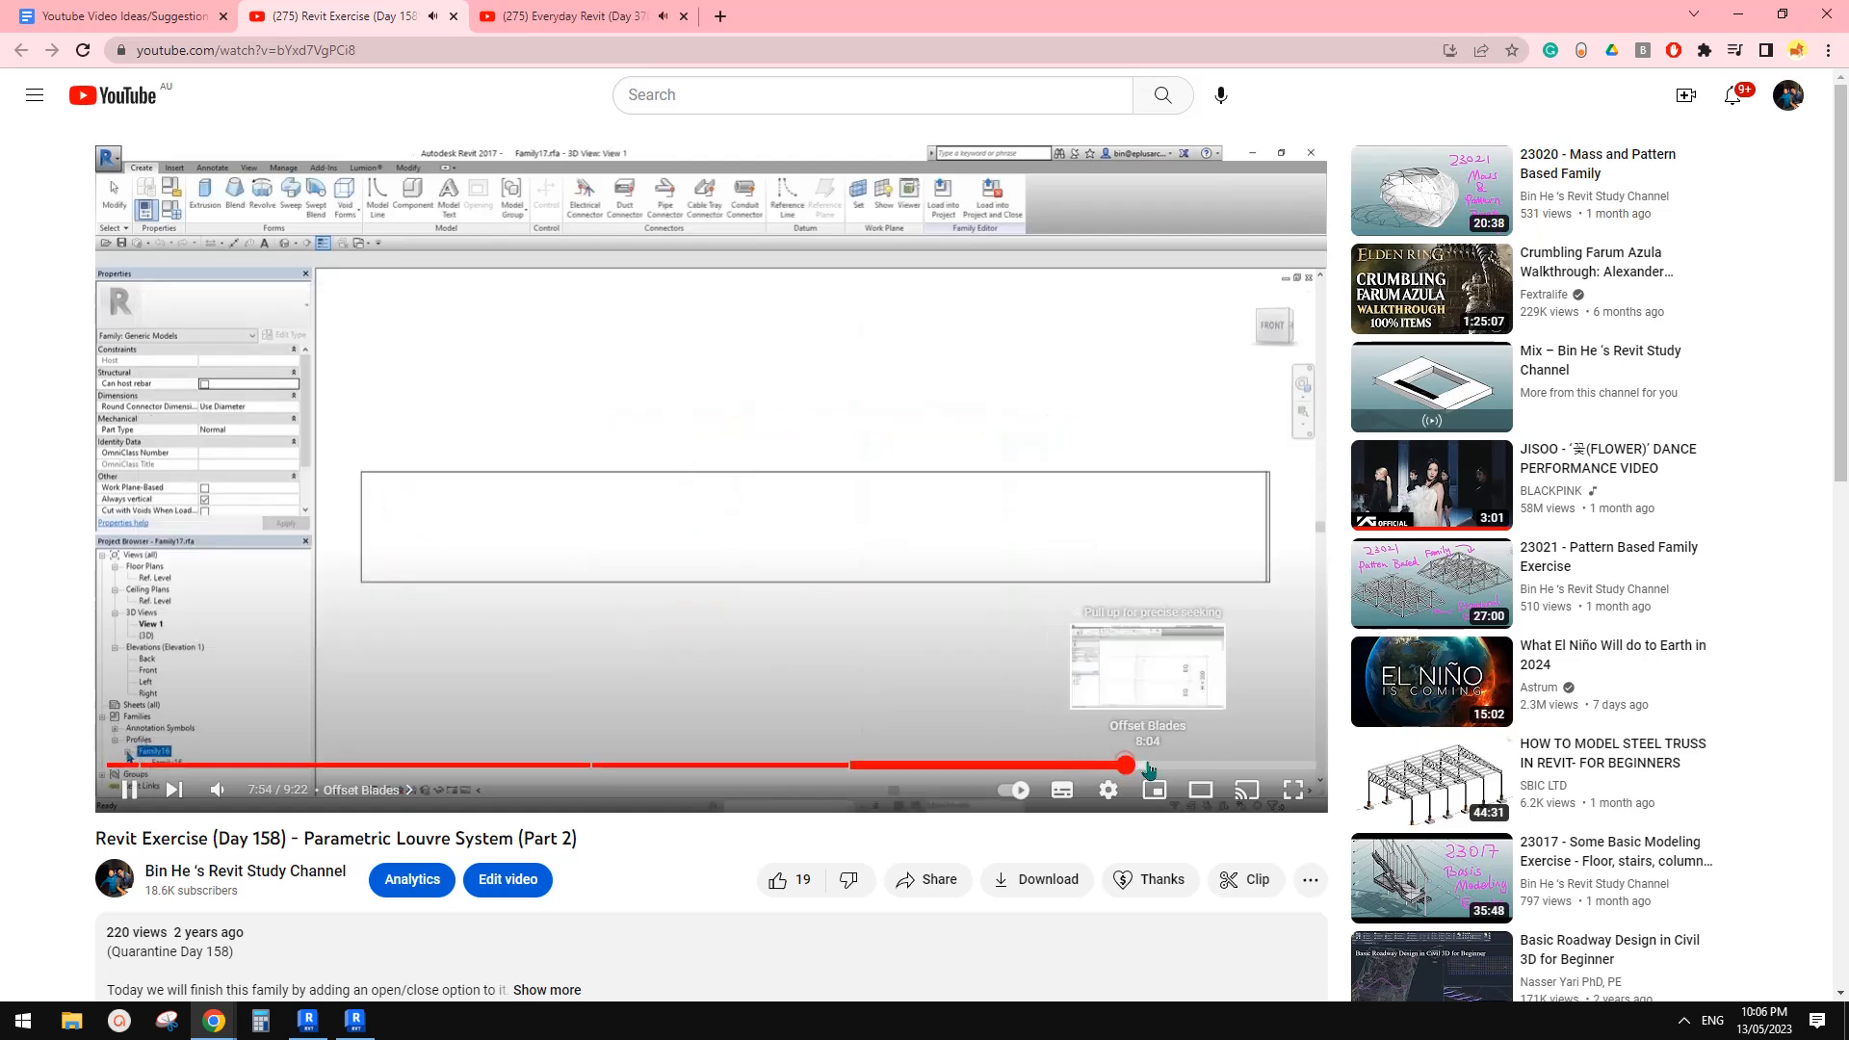
left_click(1224, 767)
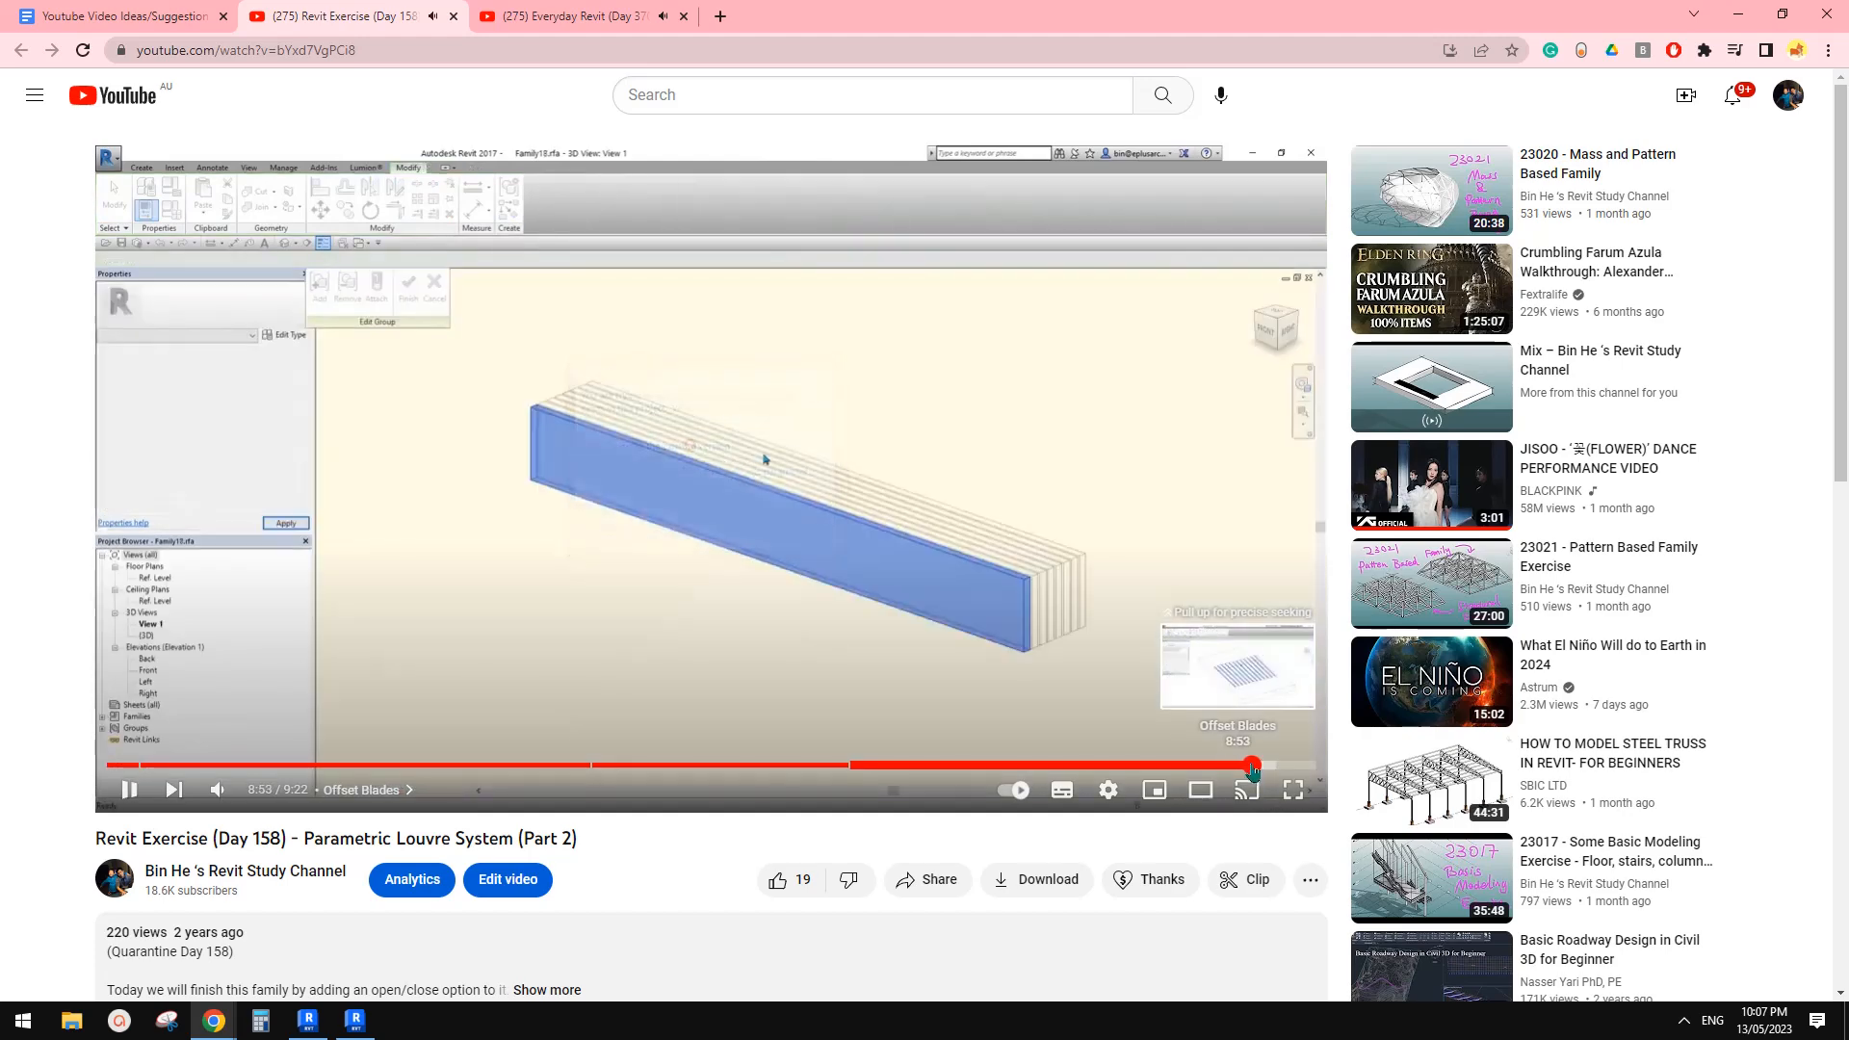
left_click(1253, 768)
left_click(1270, 766)
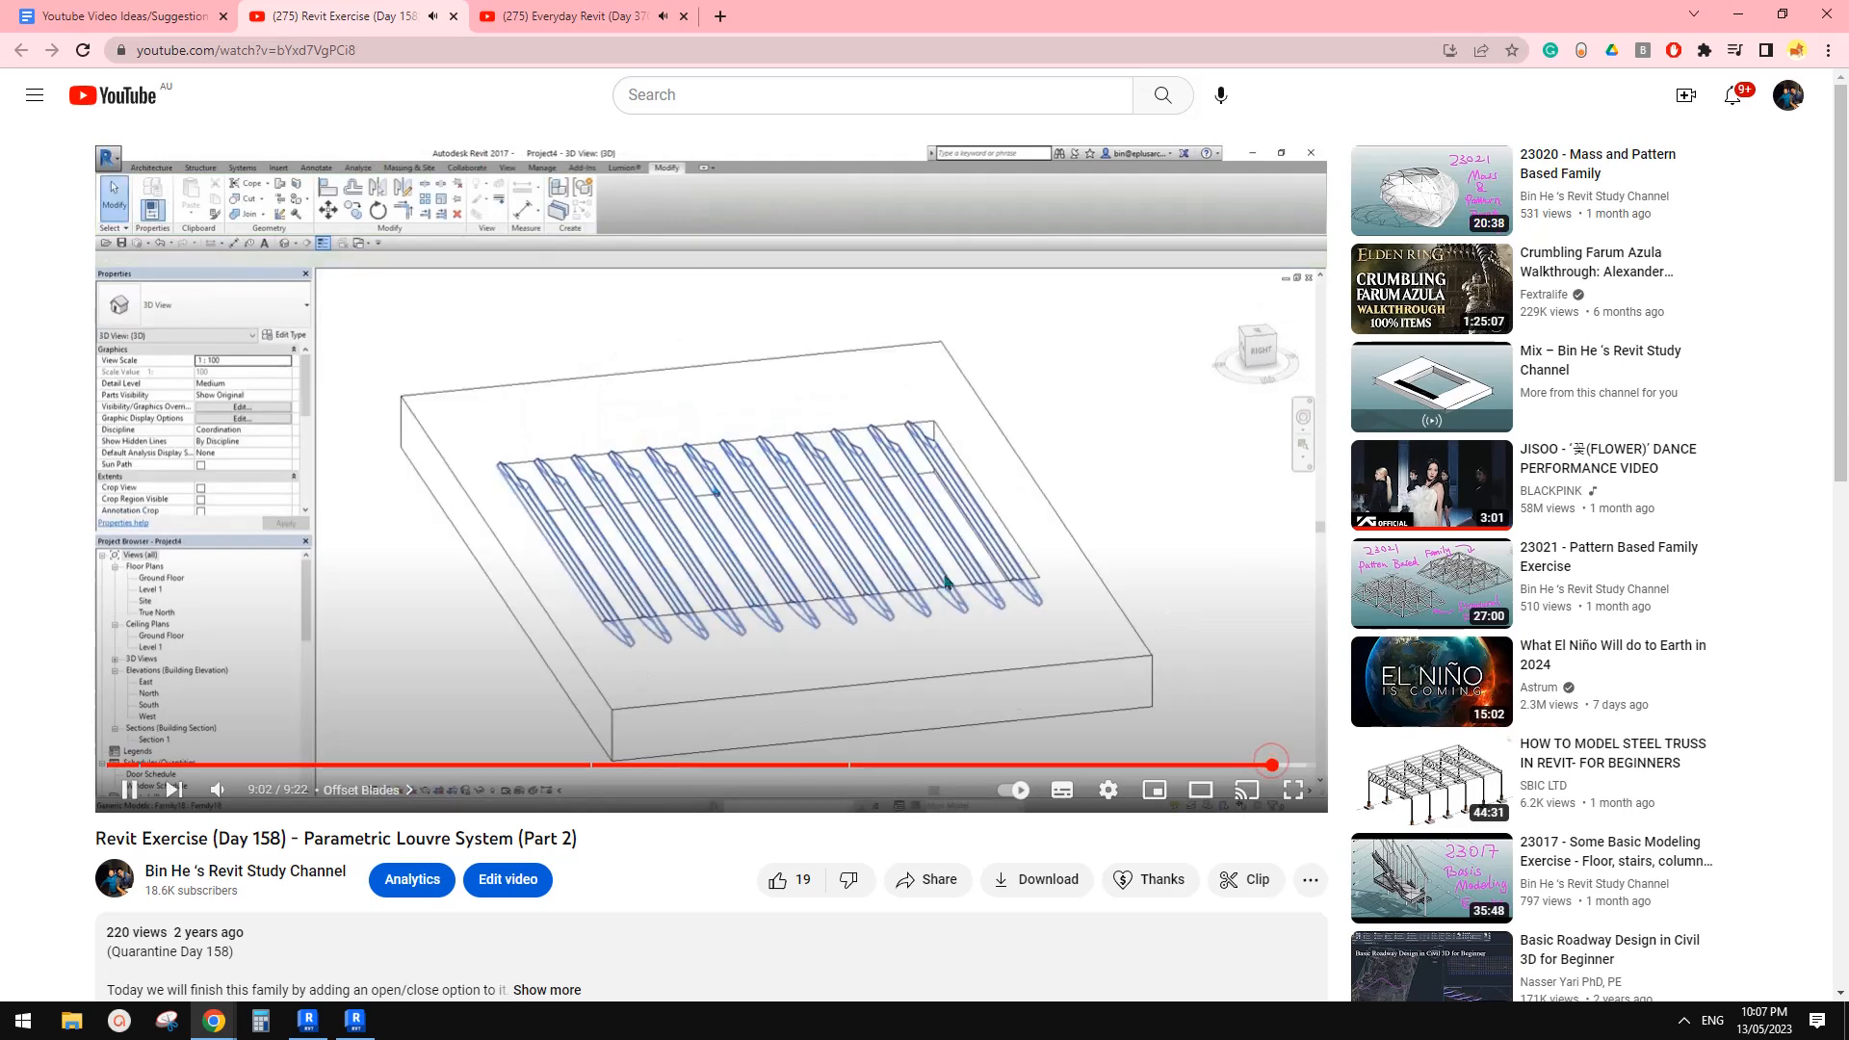
left_click(1287, 765)
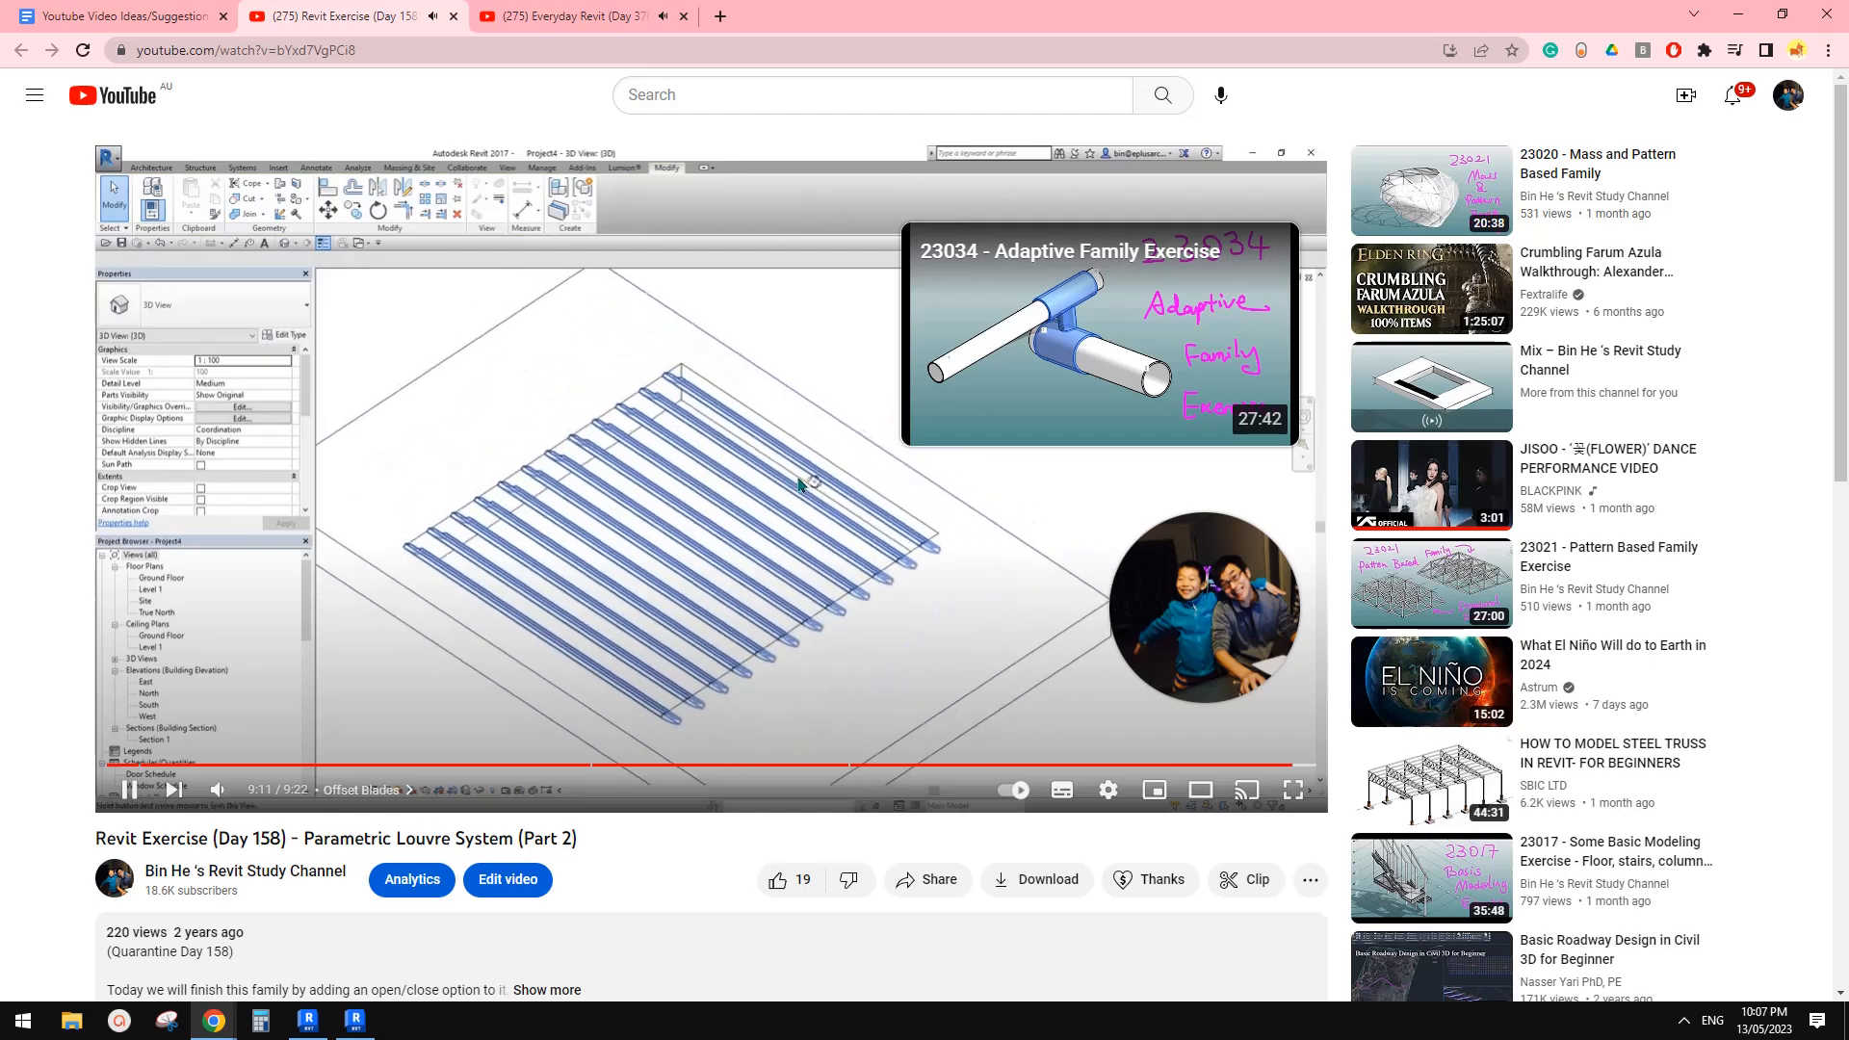
left_click(1269, 765)
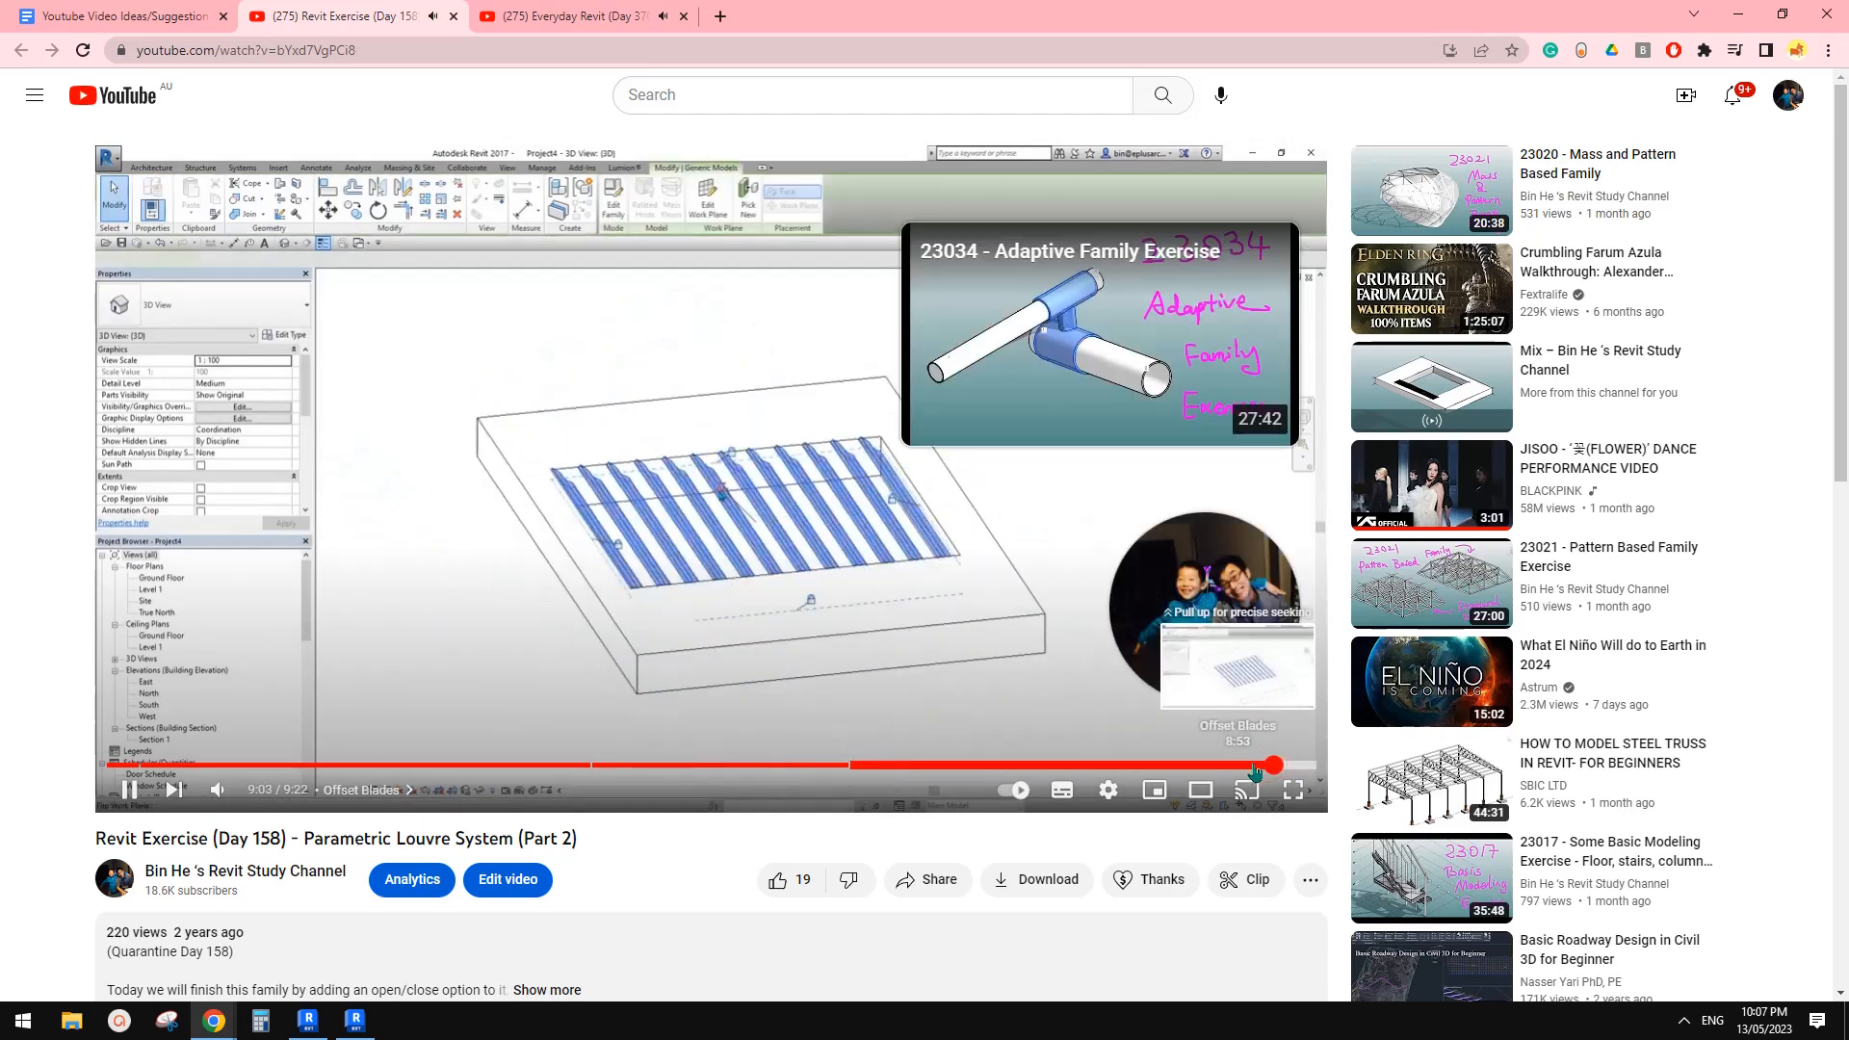
Skip back through the Offset Blades chapter to examine how the parametric louvre profile is built
left_click(1256, 764)
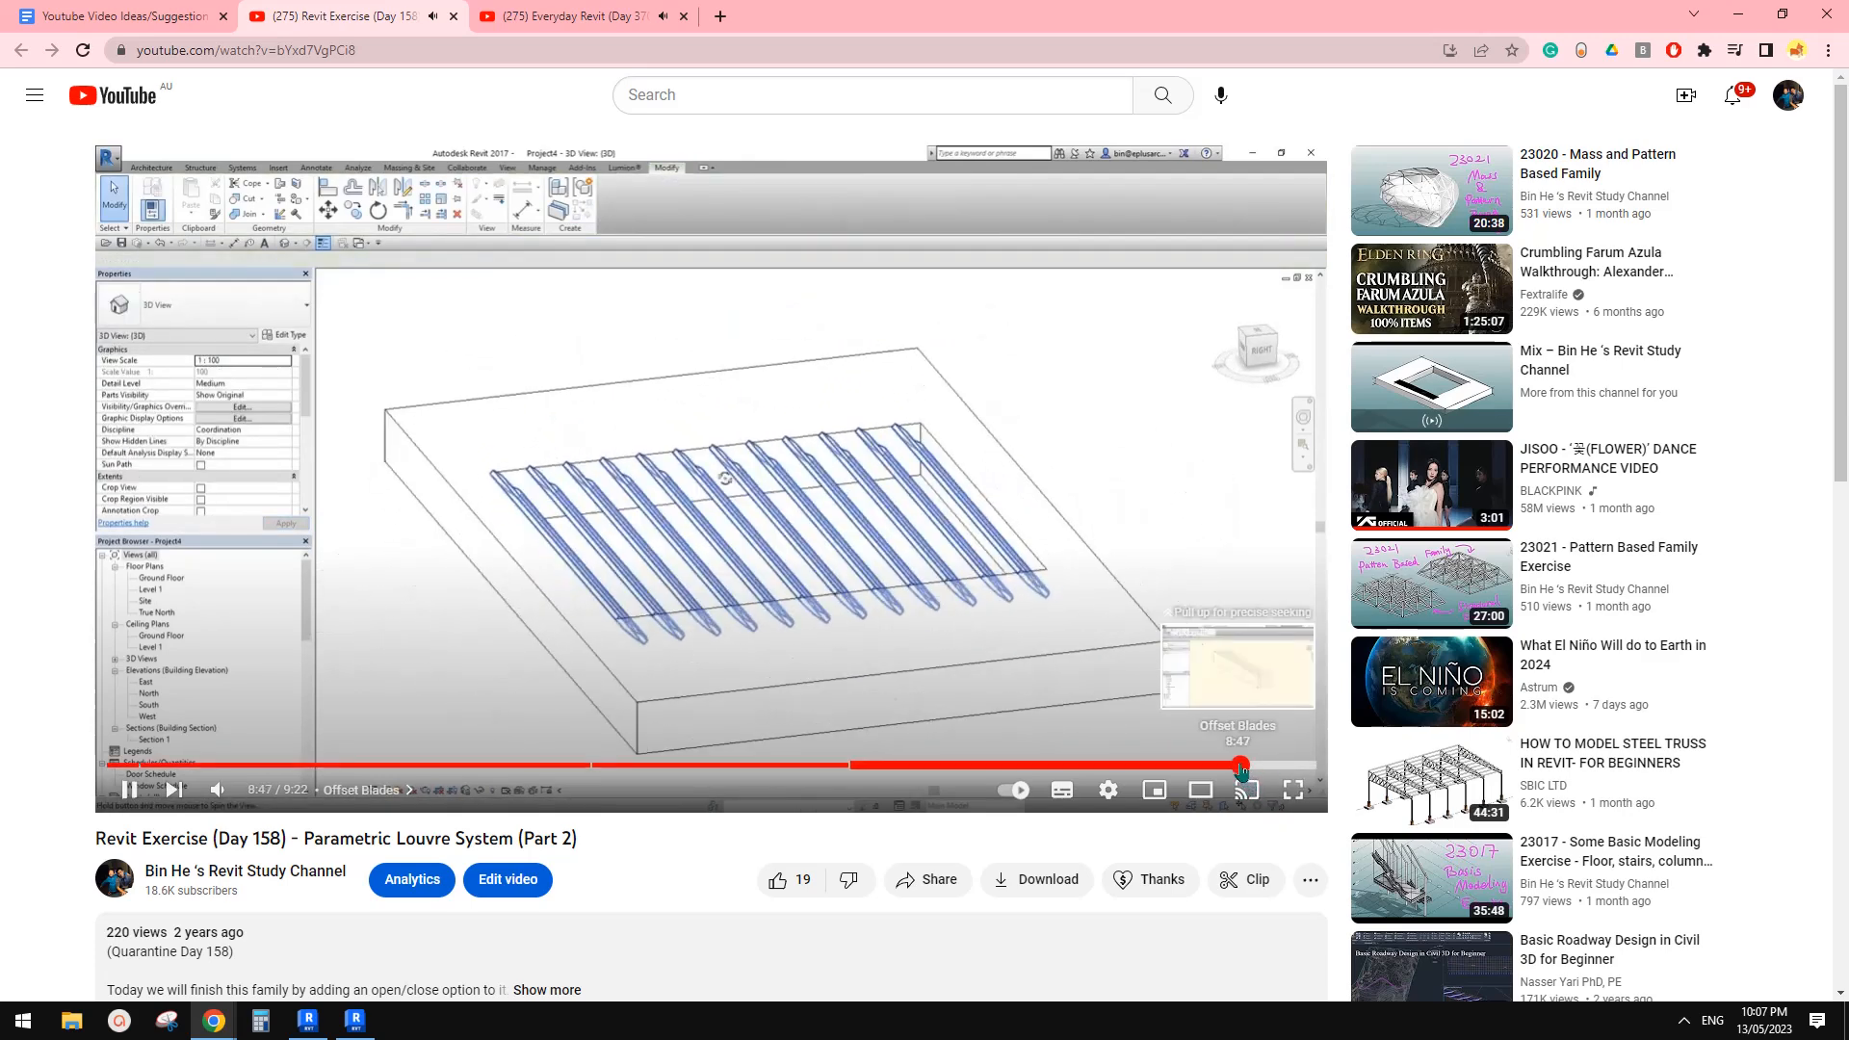
left_click(1240, 765)
left_click_drag(1222, 769, 1107, 772)
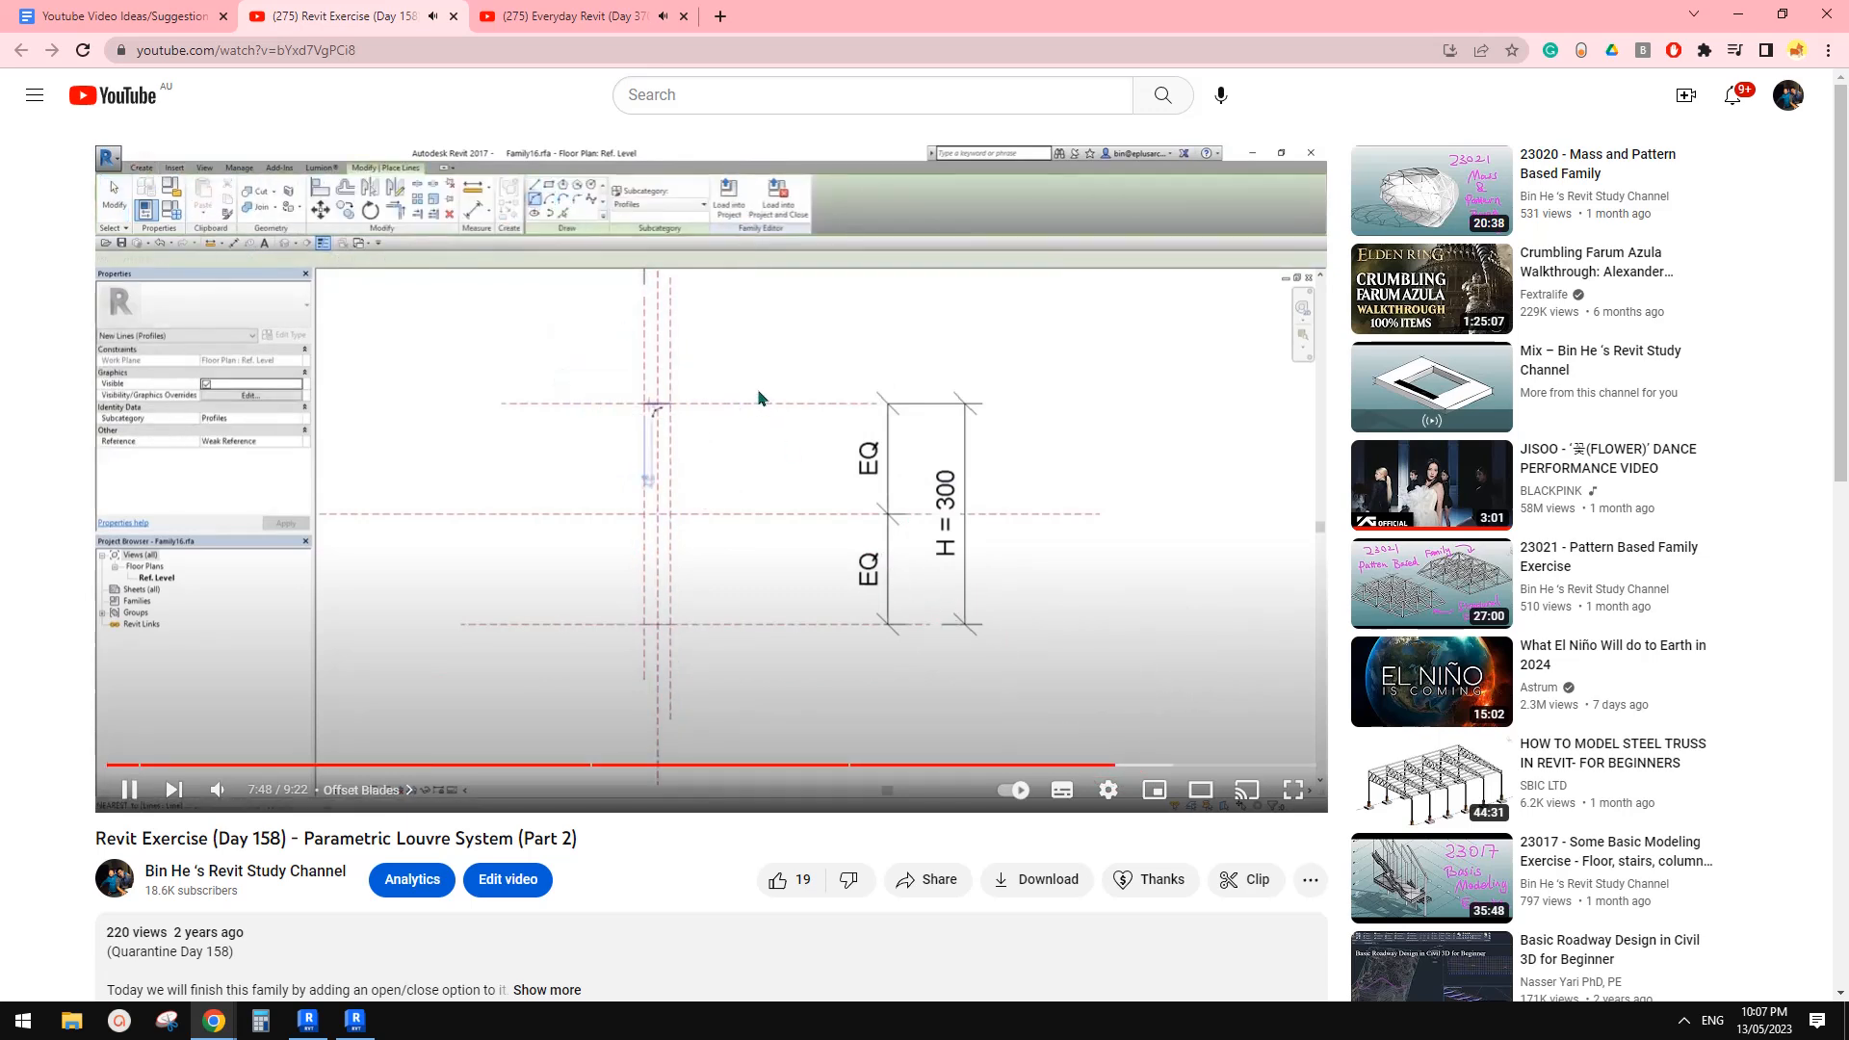
Close both open video pages and return to the suggestions document
left_click(454, 17)
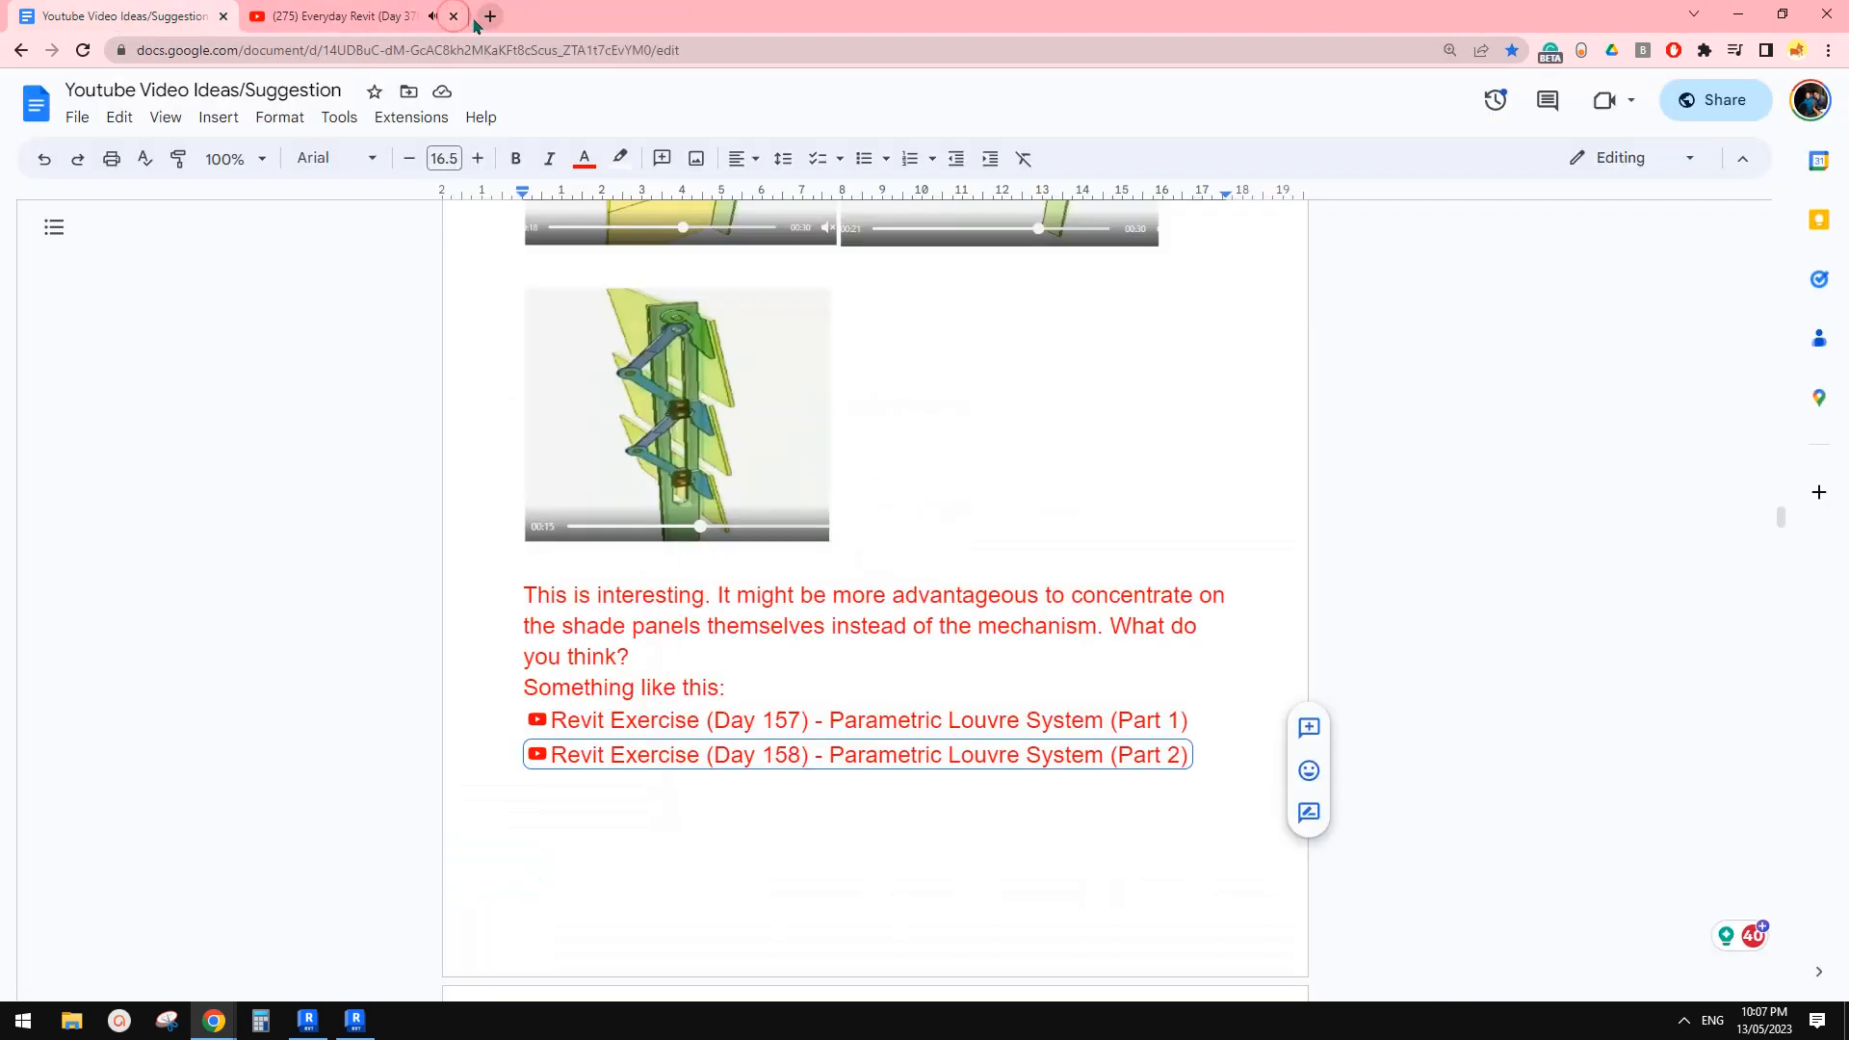
left_click(438, 17)
left_click(454, 16)
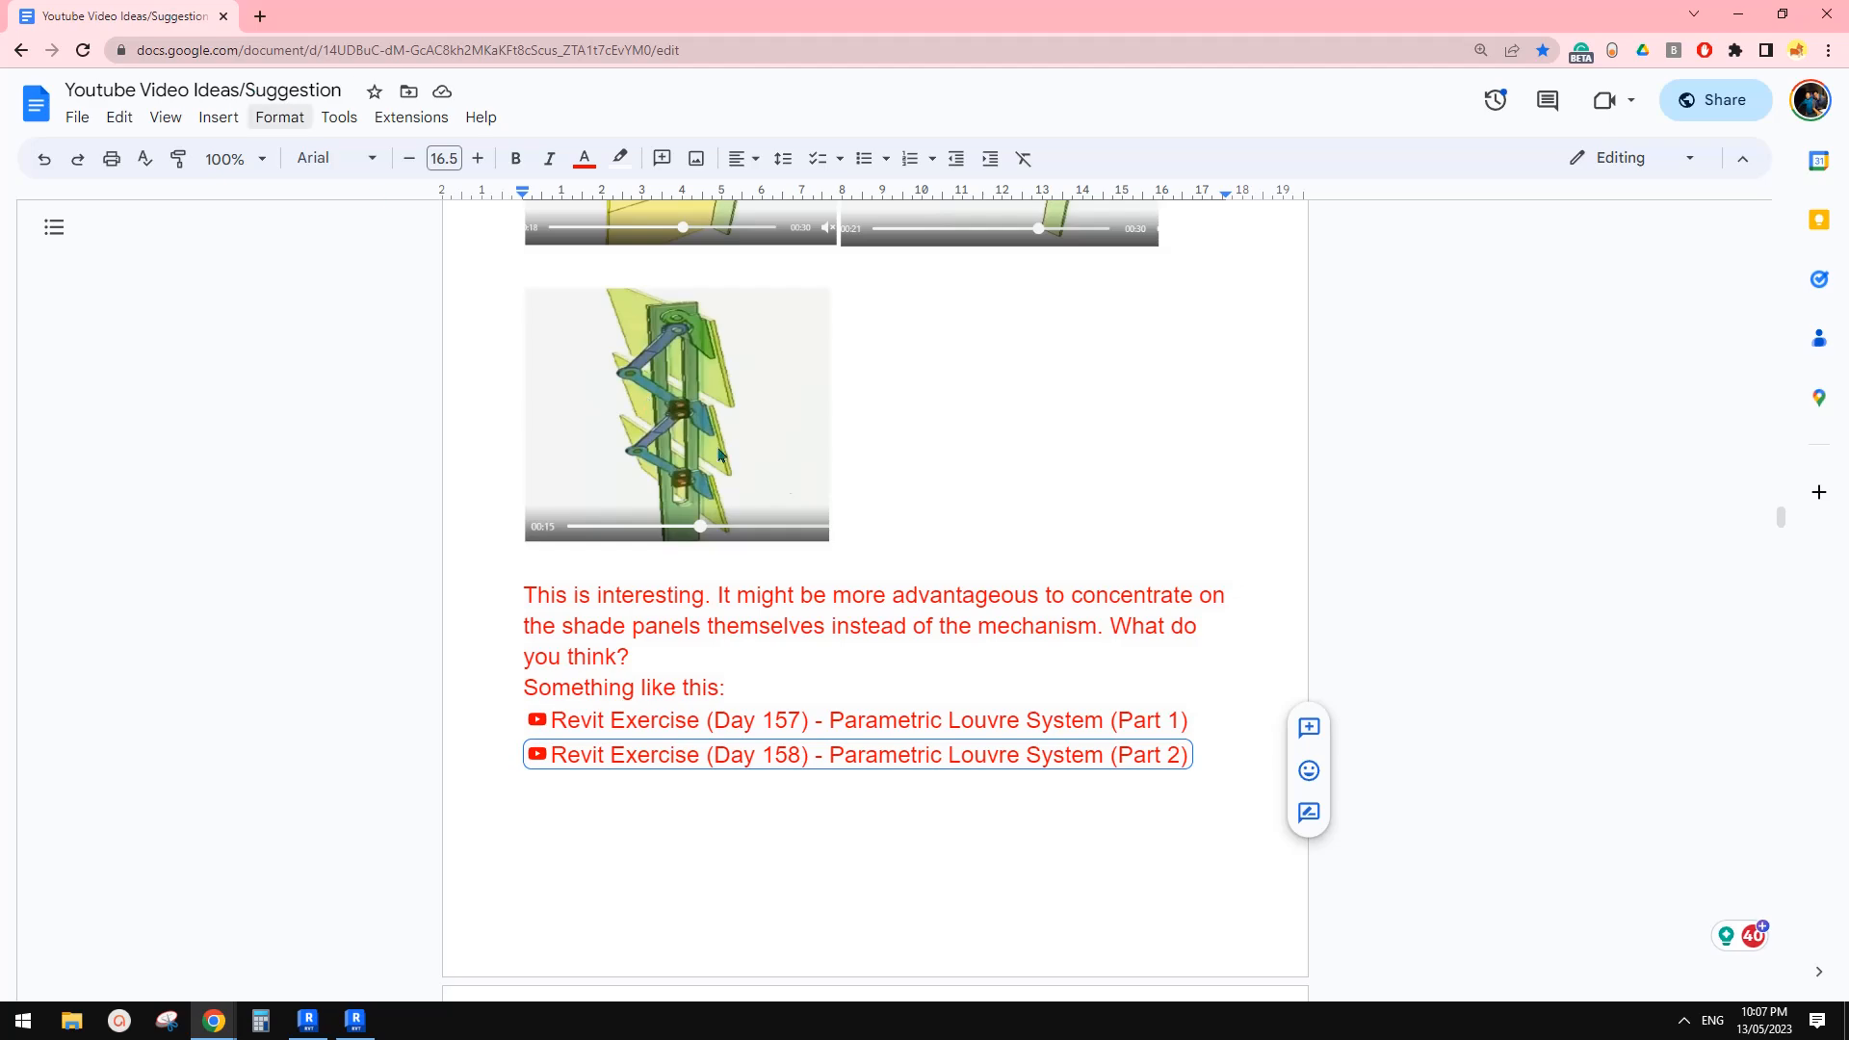
Review the adjustable shade request's reference images and the reply below them once more
scroll(836, 535, "up", 4)
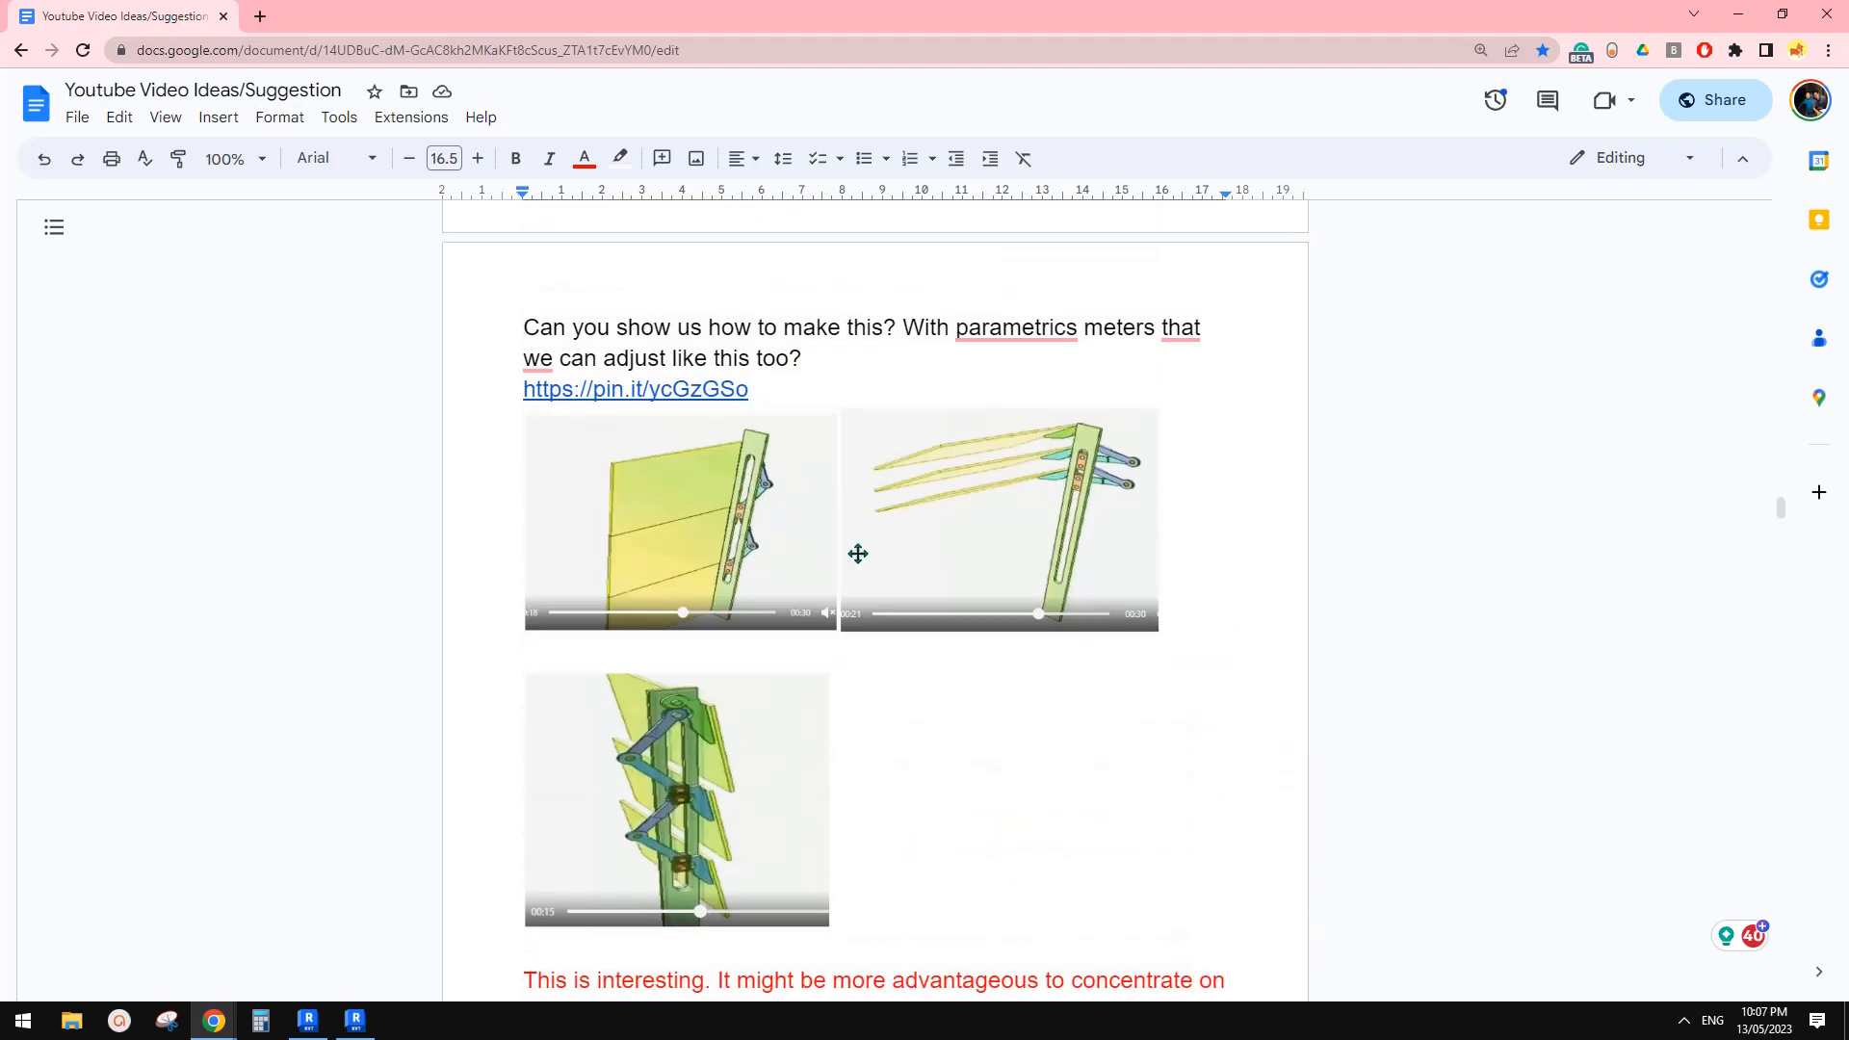
scroll(858, 553, "down", 1)
scroll(1023, 489, "down", 1)
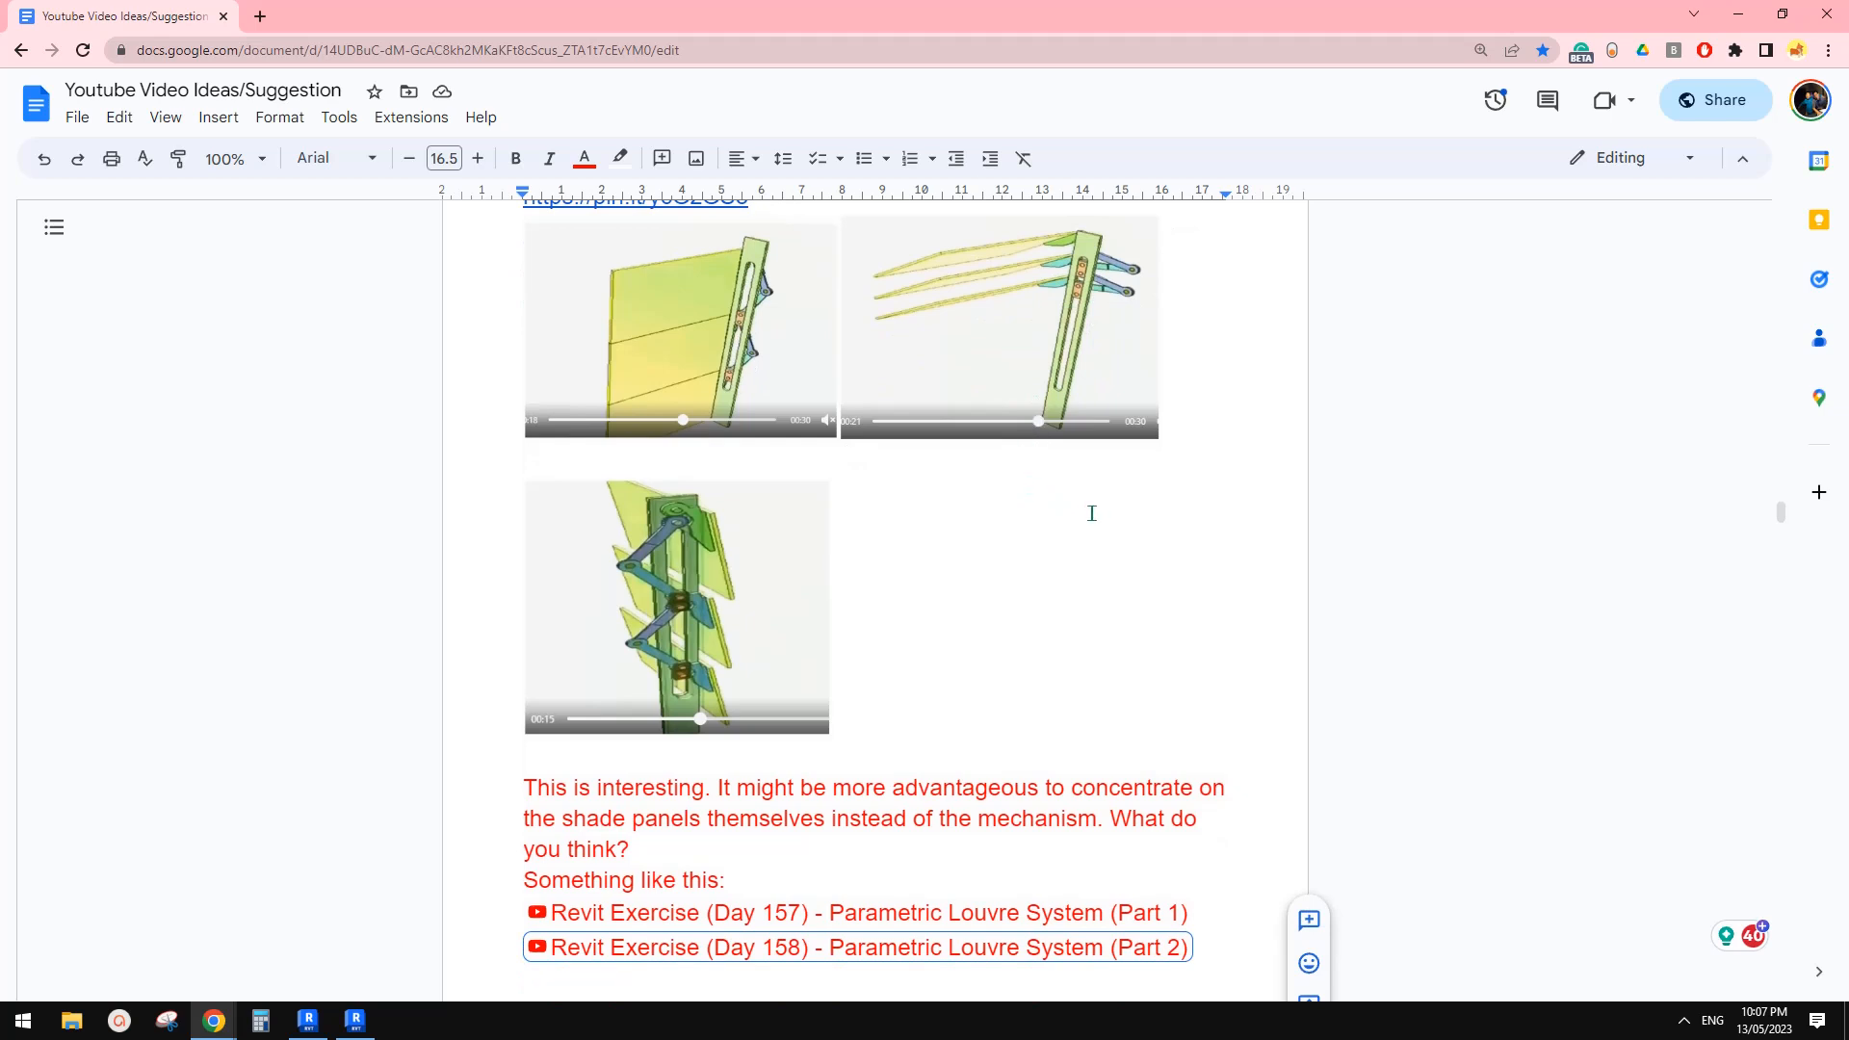
scroll(930, 570, "up", 2)
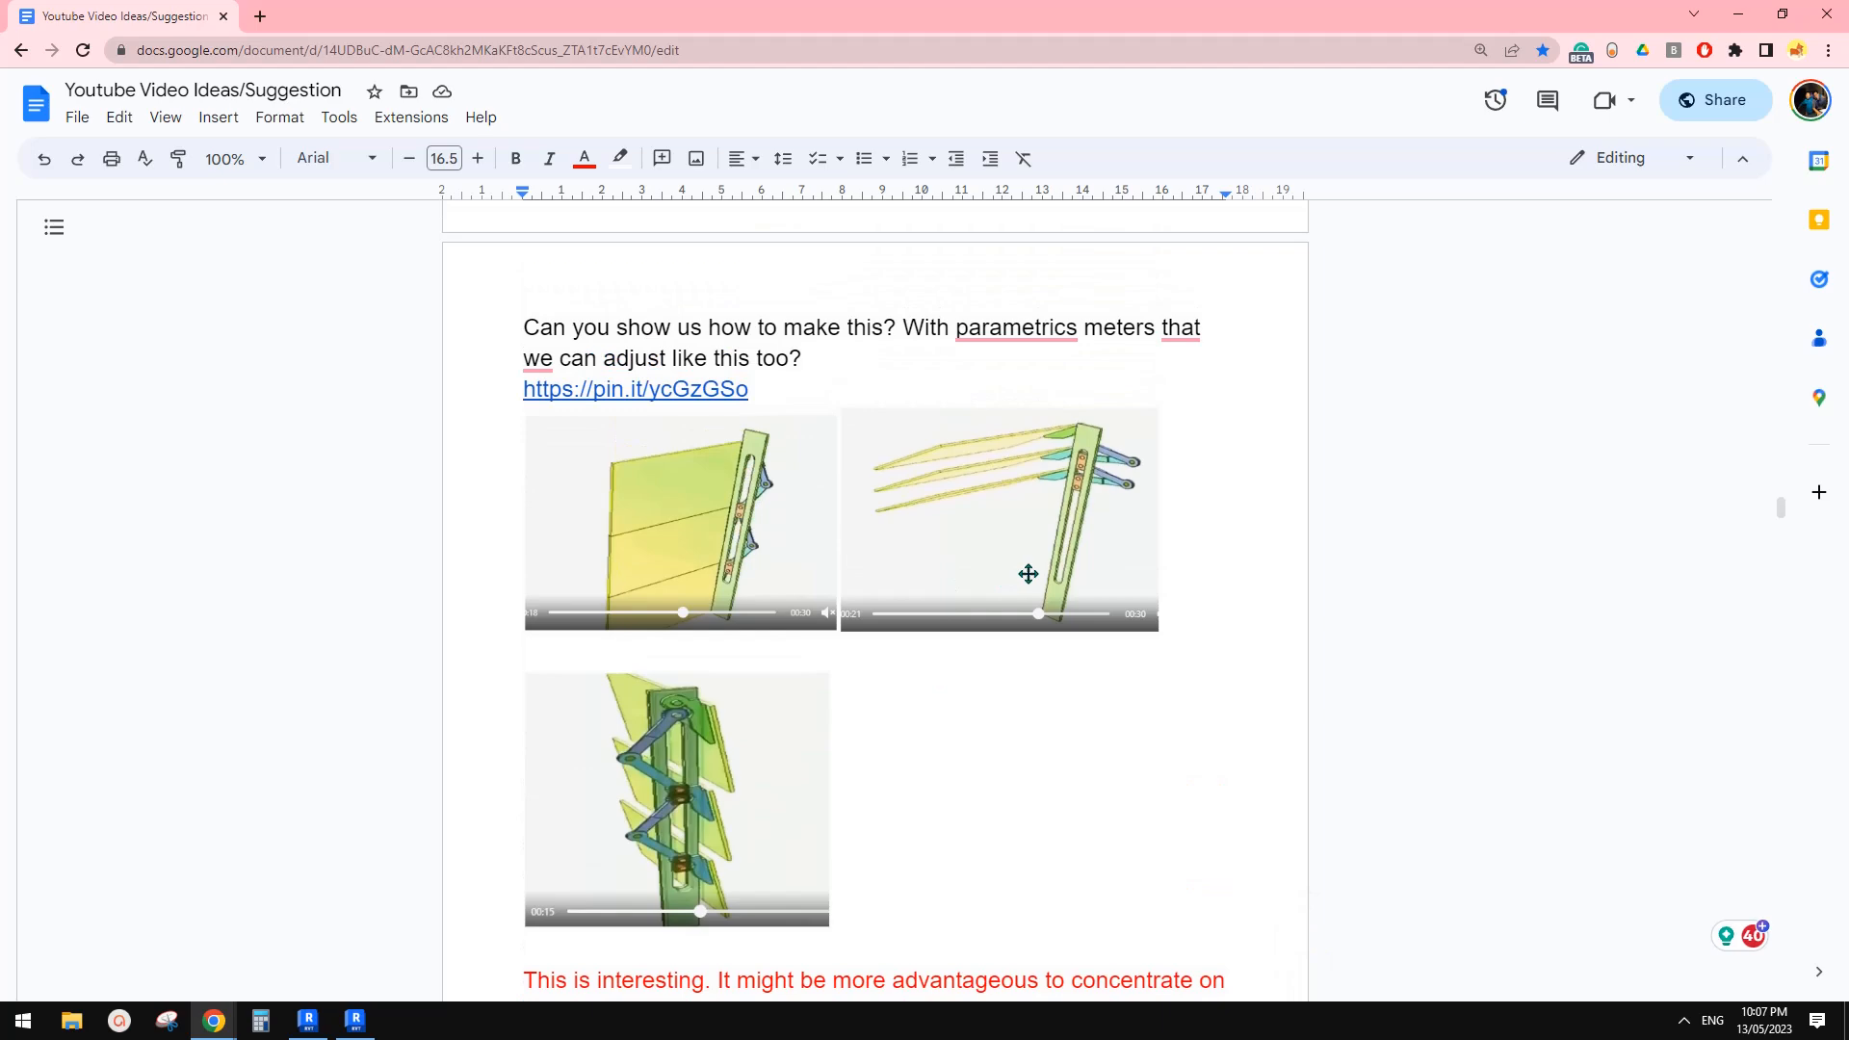
scroll(1028, 574, "up", 3)
scroll(1110, 599, "down", 7)
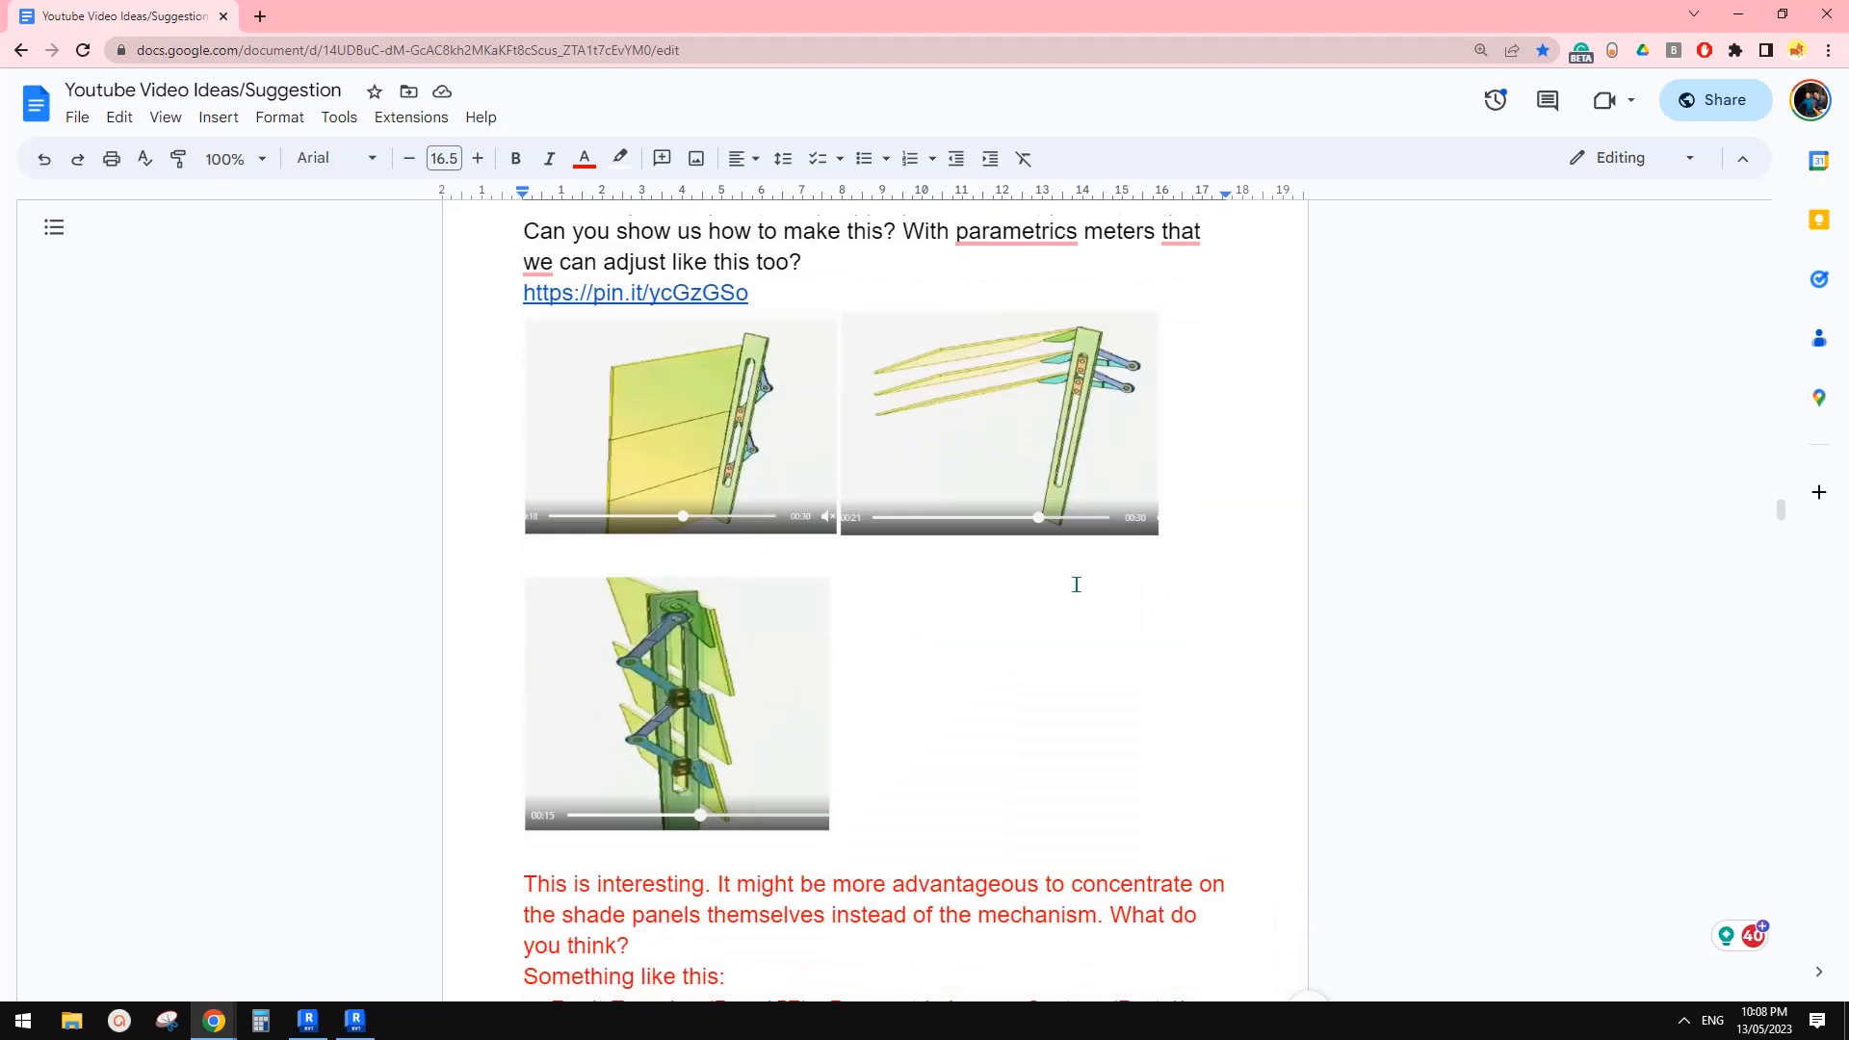
scroll(970, 520, "up", 4)
Go to the non-linear tunnel request in the document and read the answer on sloped and turning tunnels
scroll(933, 540, "down", 8)
scroll(963, 525, "down", 2)
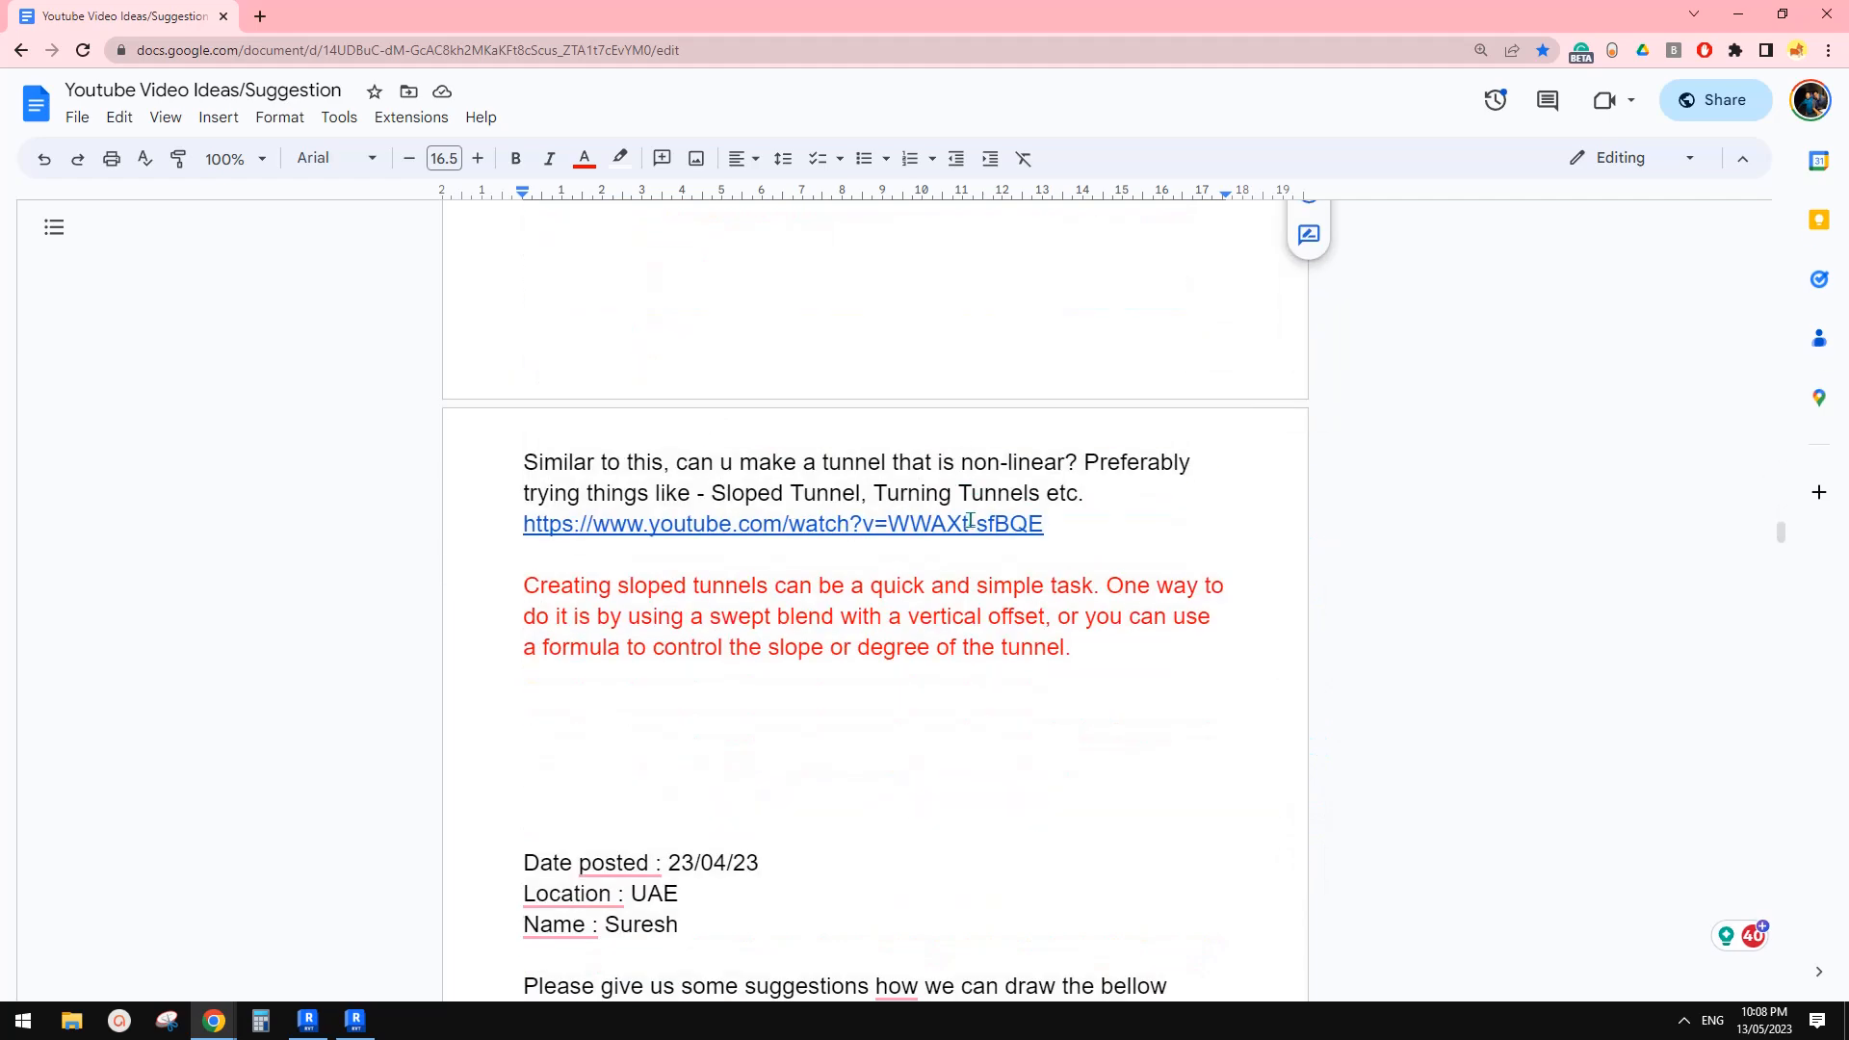
scroll(986, 520, "down", 3)
scroll(994, 531, "up", 4)
scroll(972, 535, "down", 1)
scroll(816, 615, "down", 1)
left_click(727, 497)
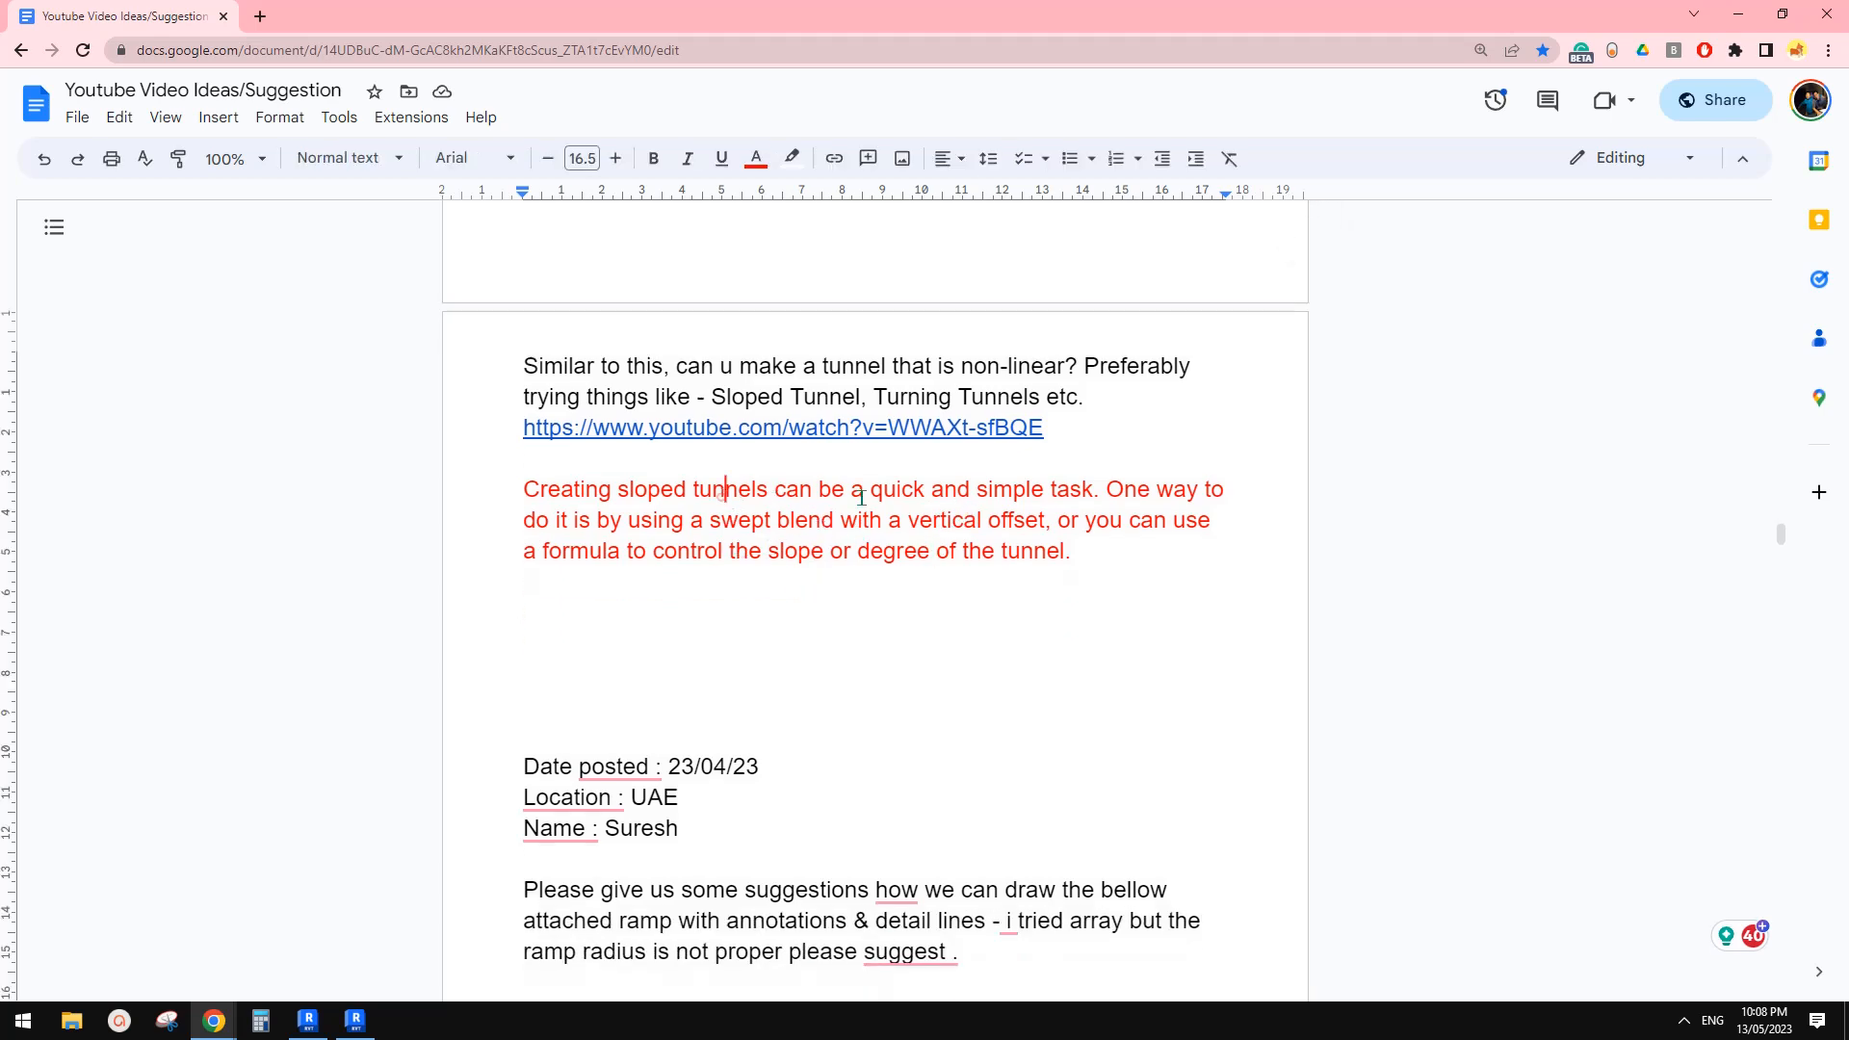
left_click(995, 505)
Close the Revit 2023 session containing the mesh panel project and return to the tunnel request in the suggestions document
left_click(354, 1020)
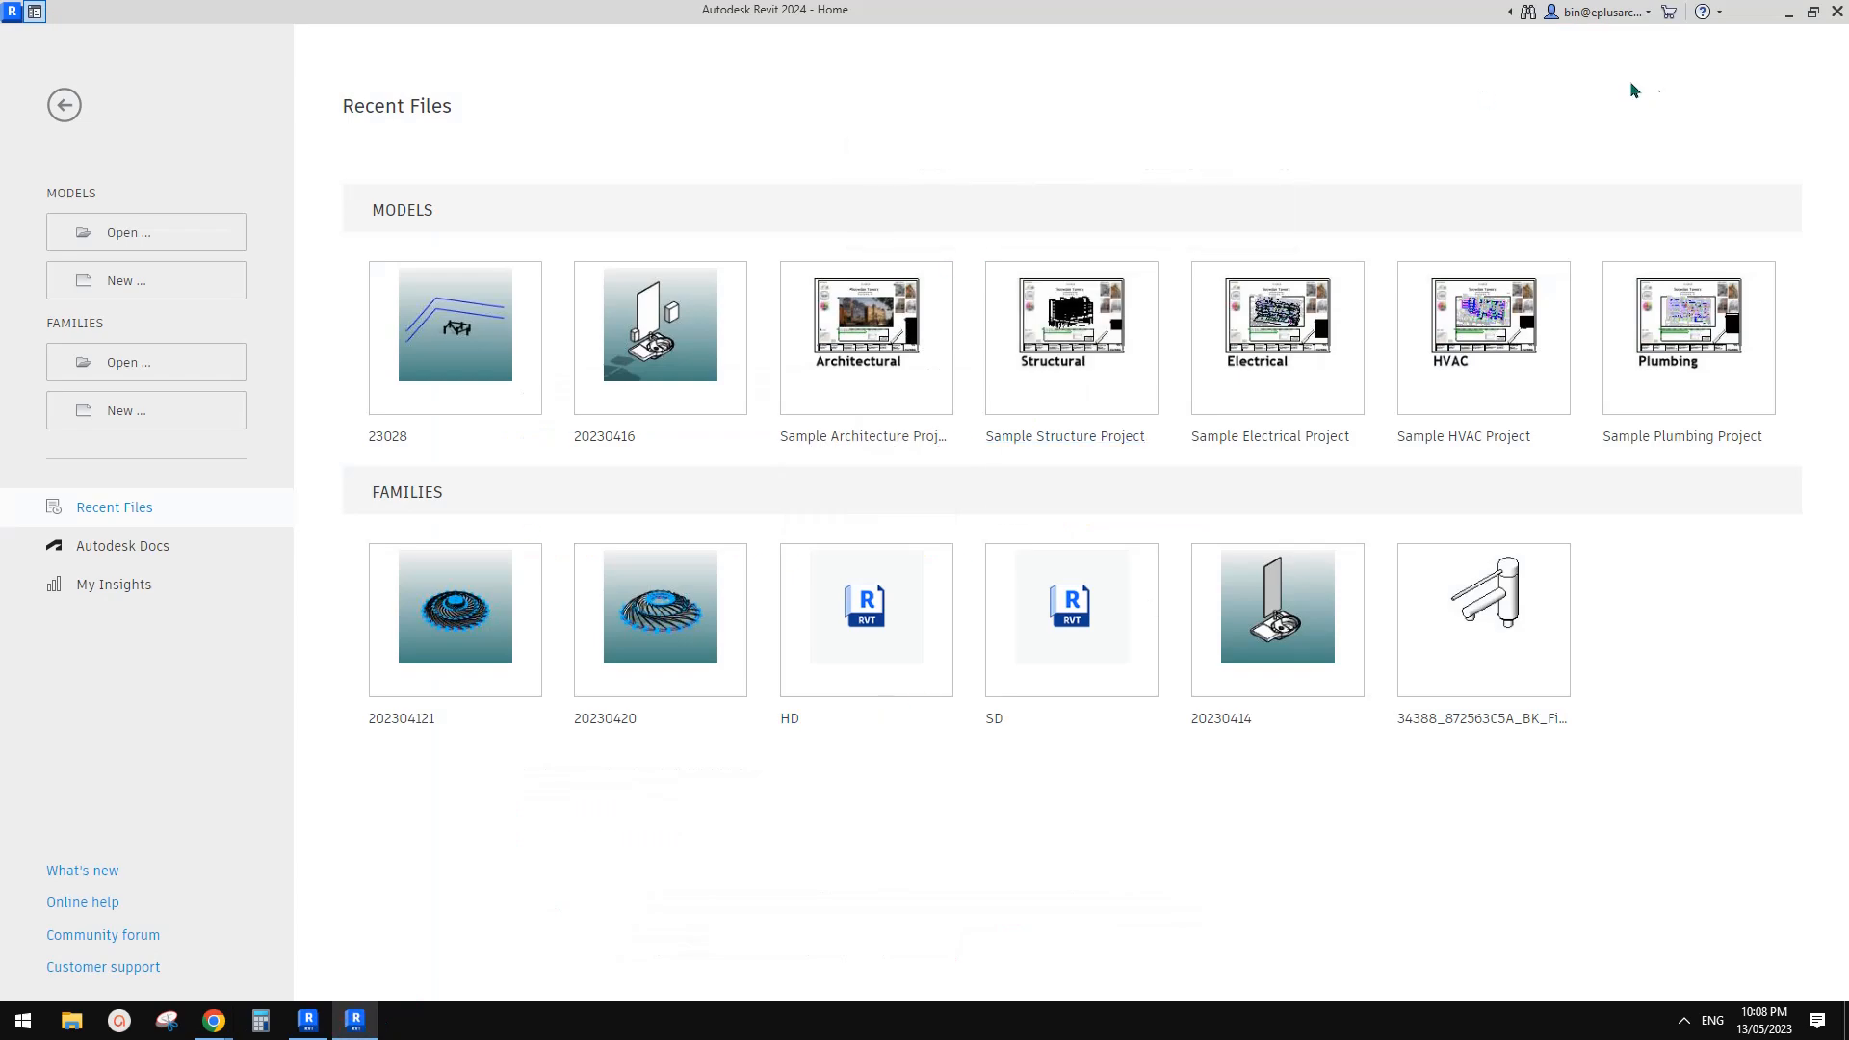
left_click(309, 1020)
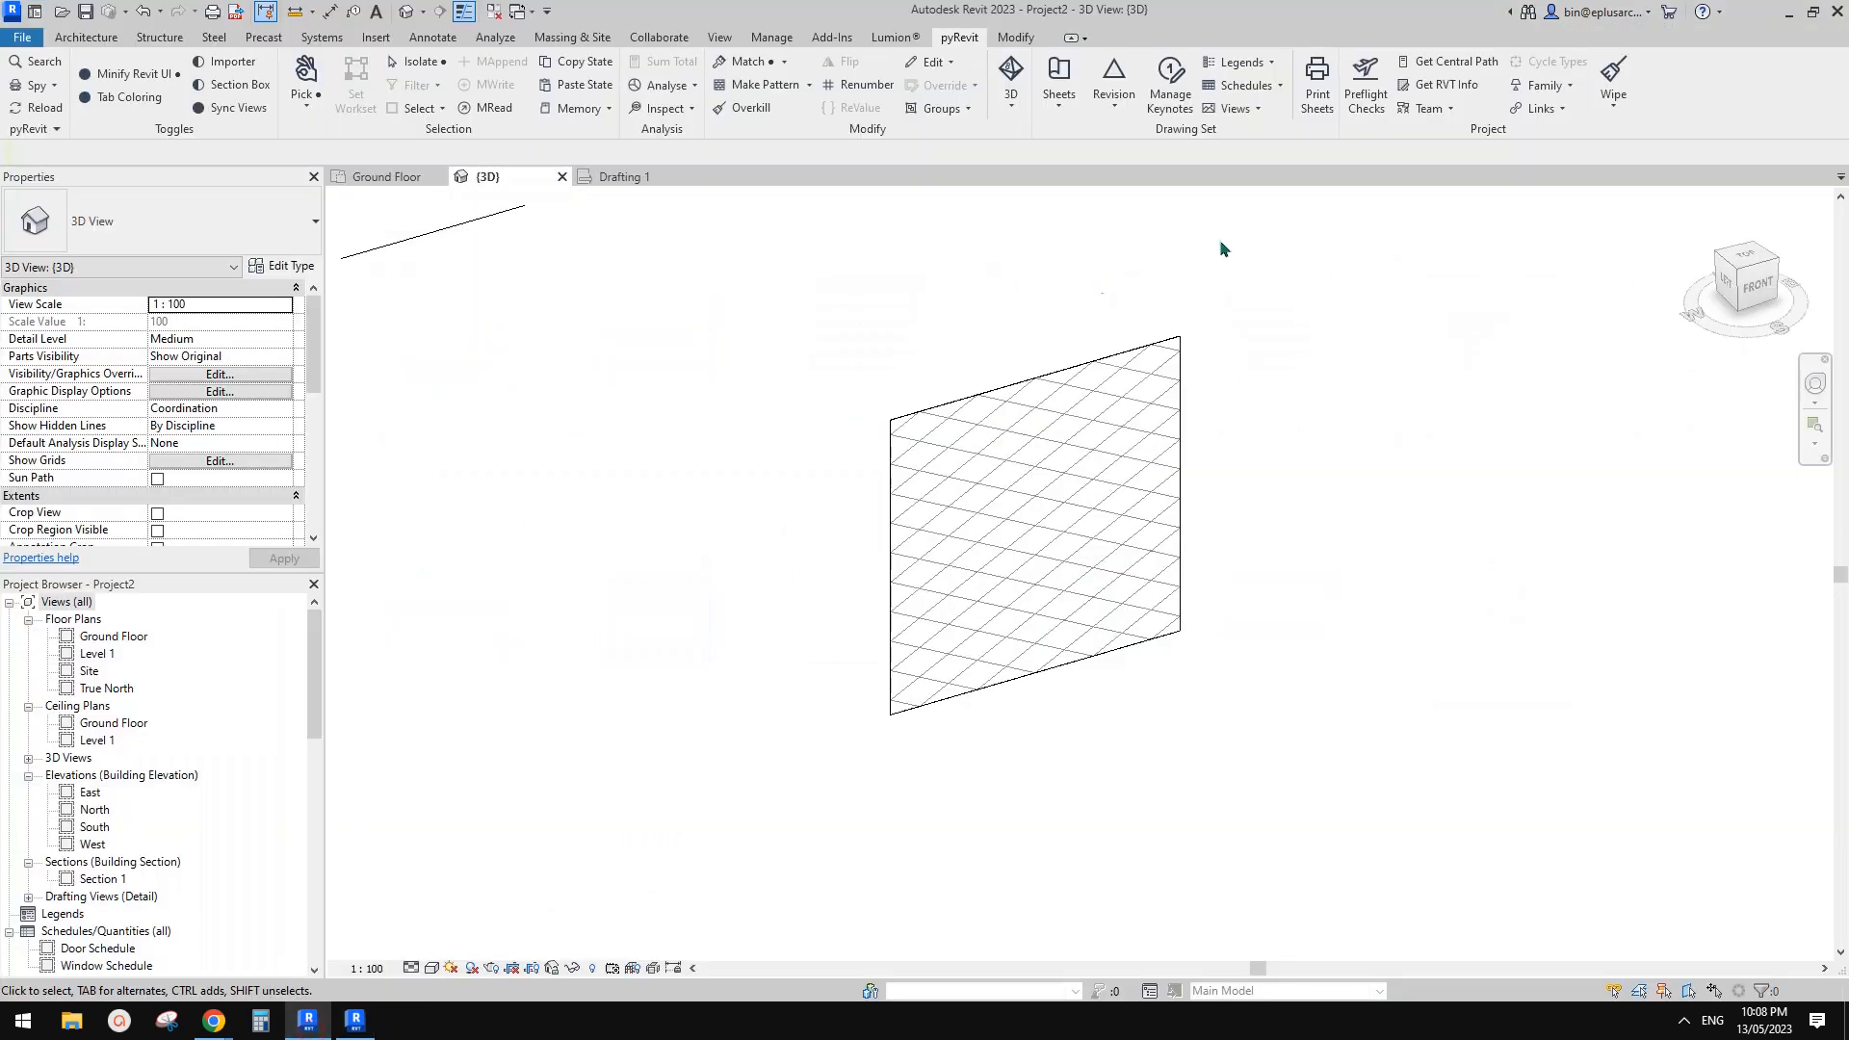
left_click(1837, 12)
left_click(971, 511)
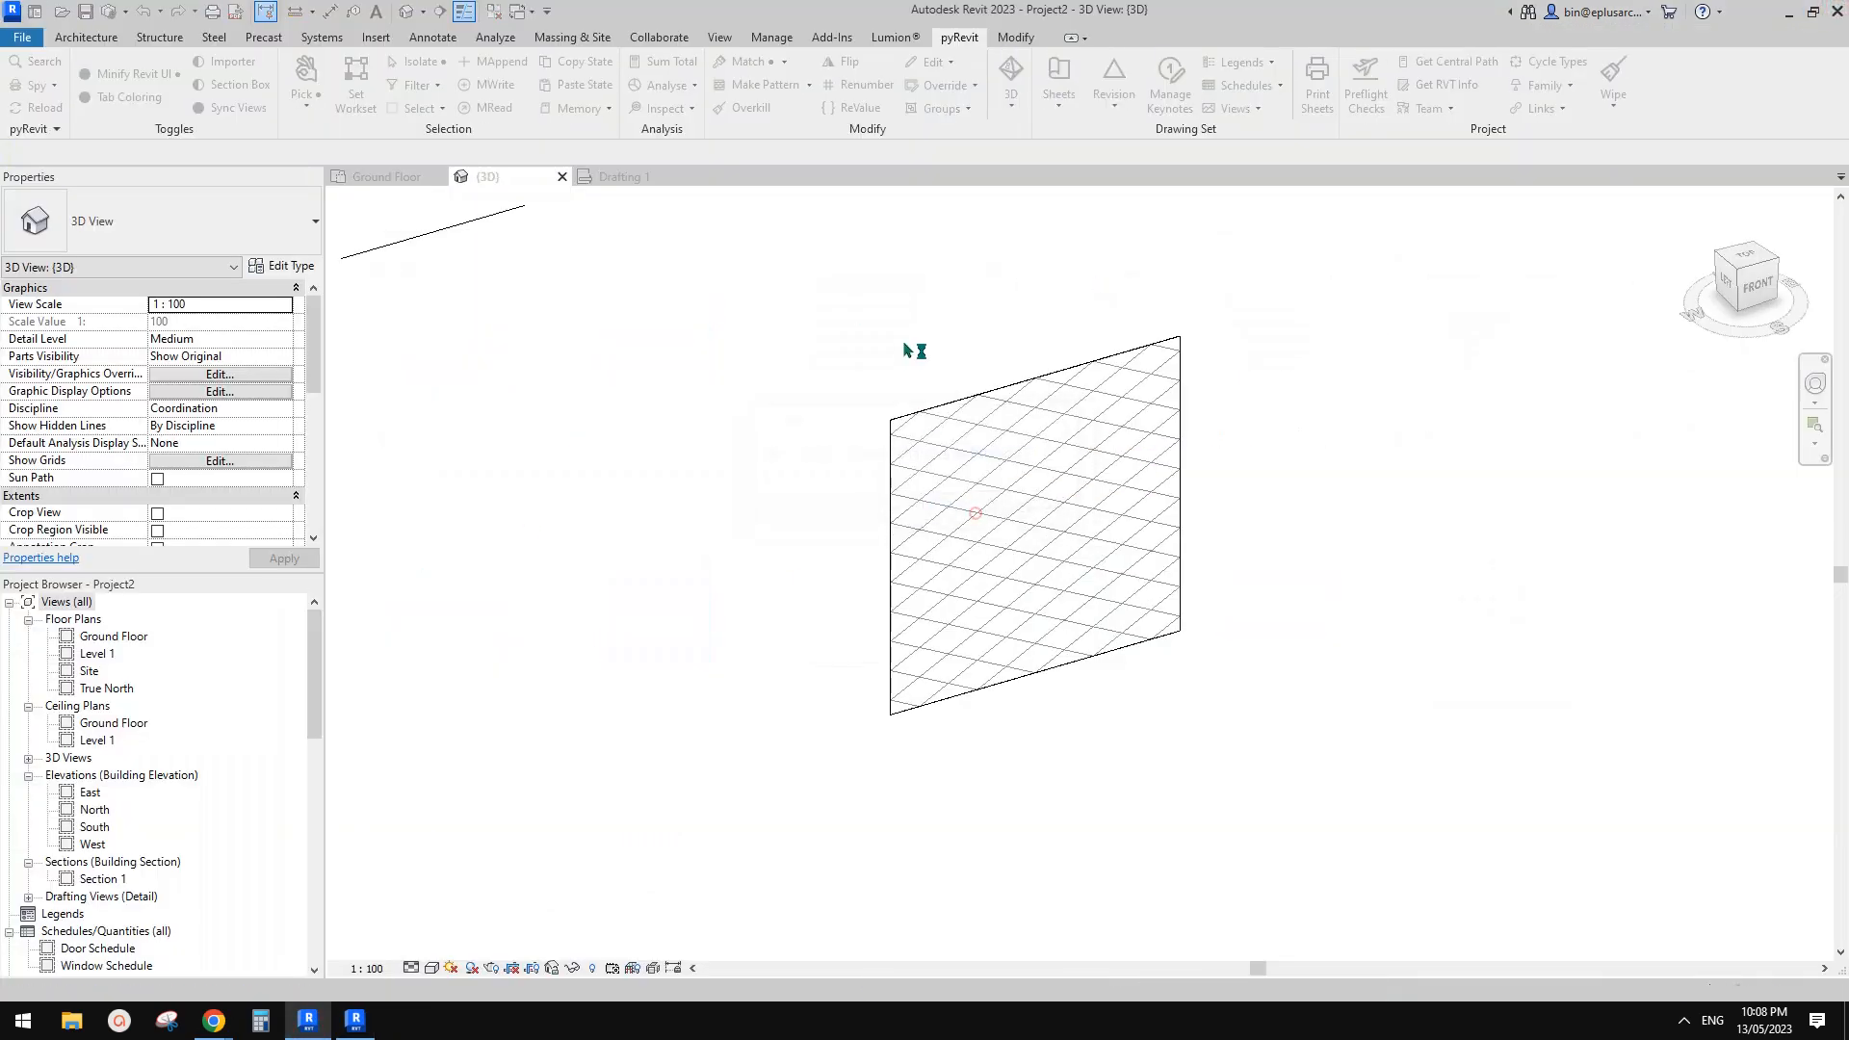
mouse_move(214, 1020)
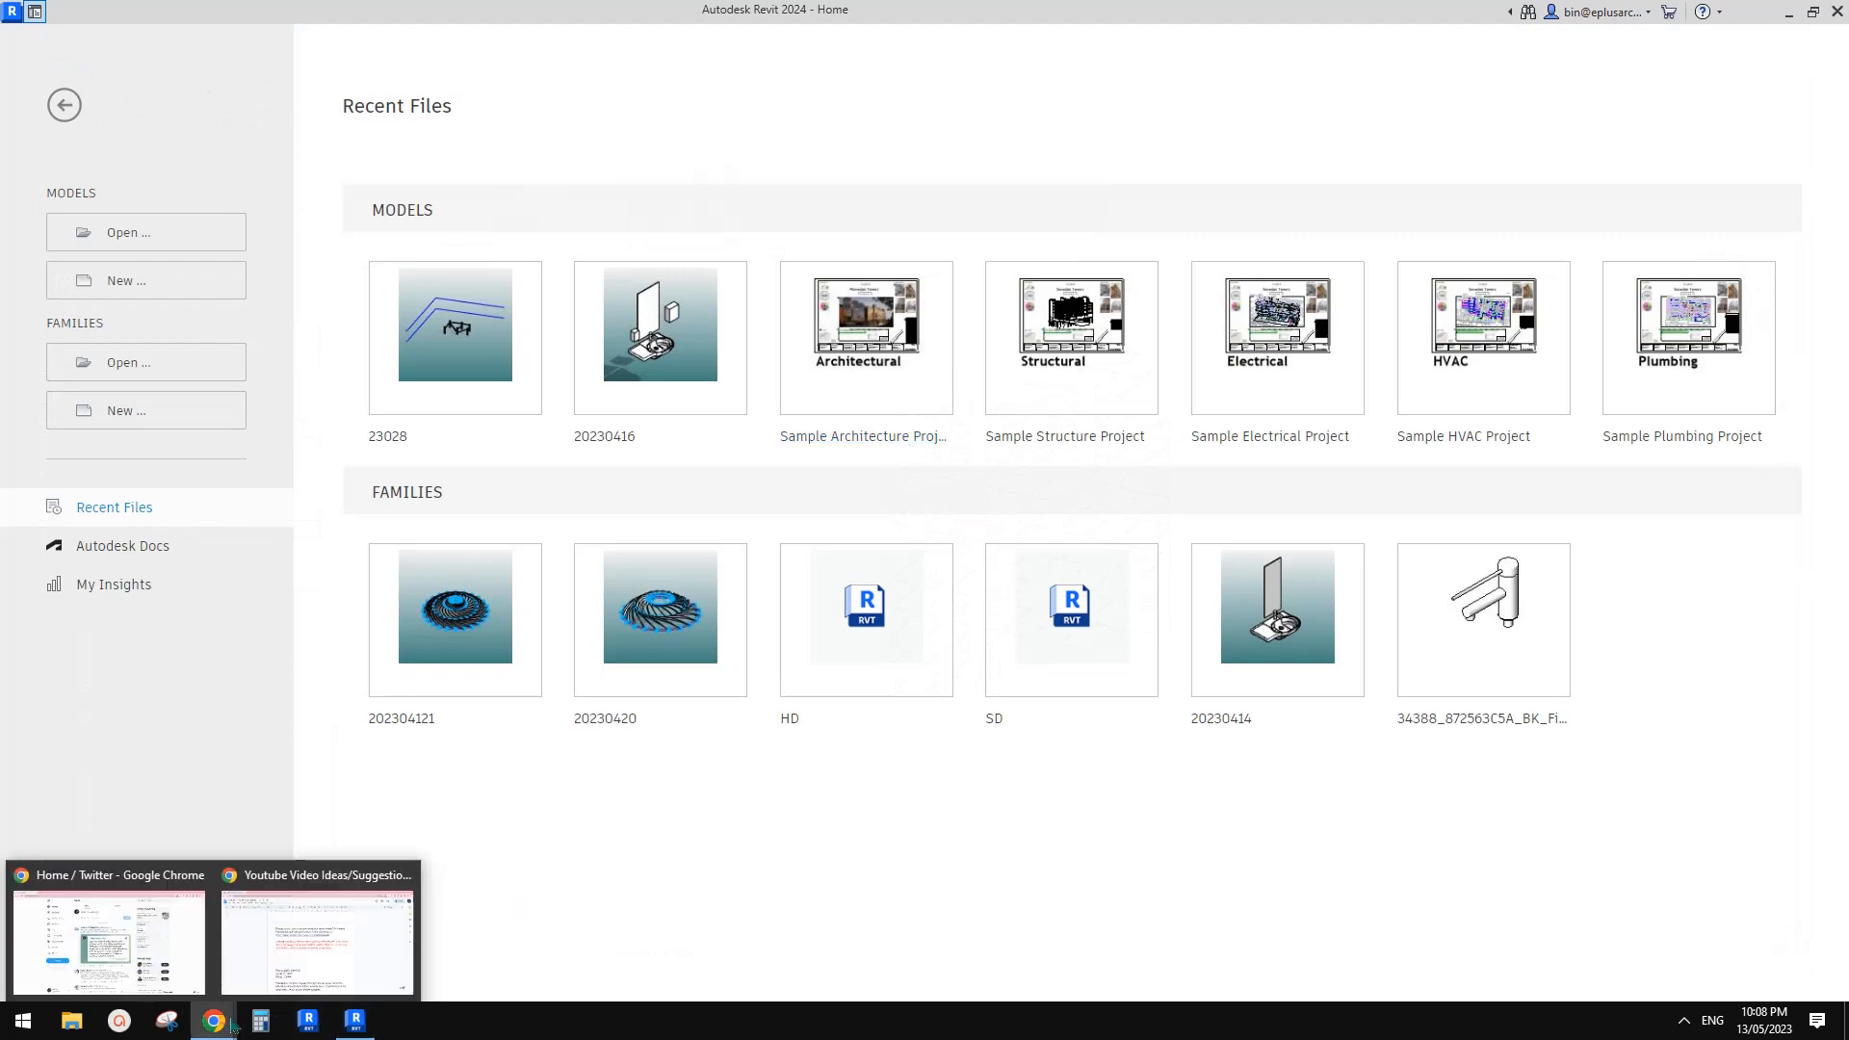
left_click(327, 910)
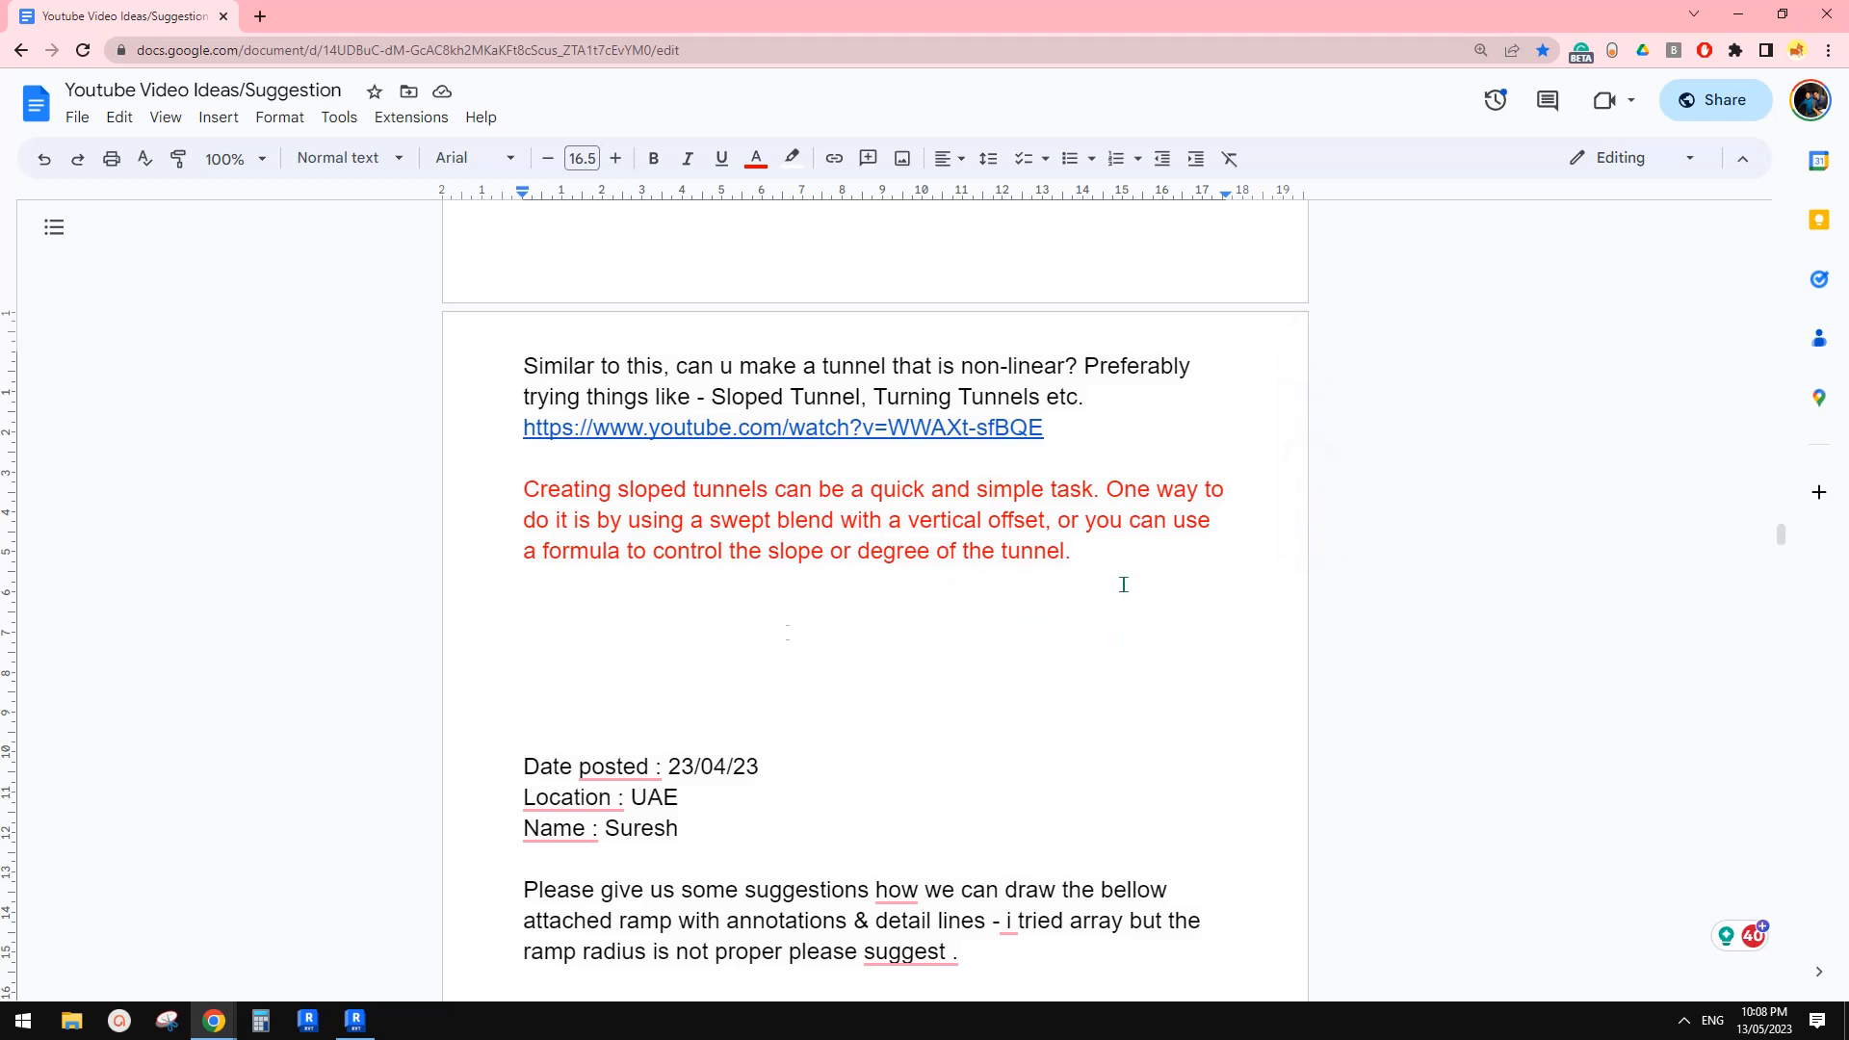
Switch to Revit 2024 and create a new family from the Metric Generic Model line based.rft template
left_click(354, 1020)
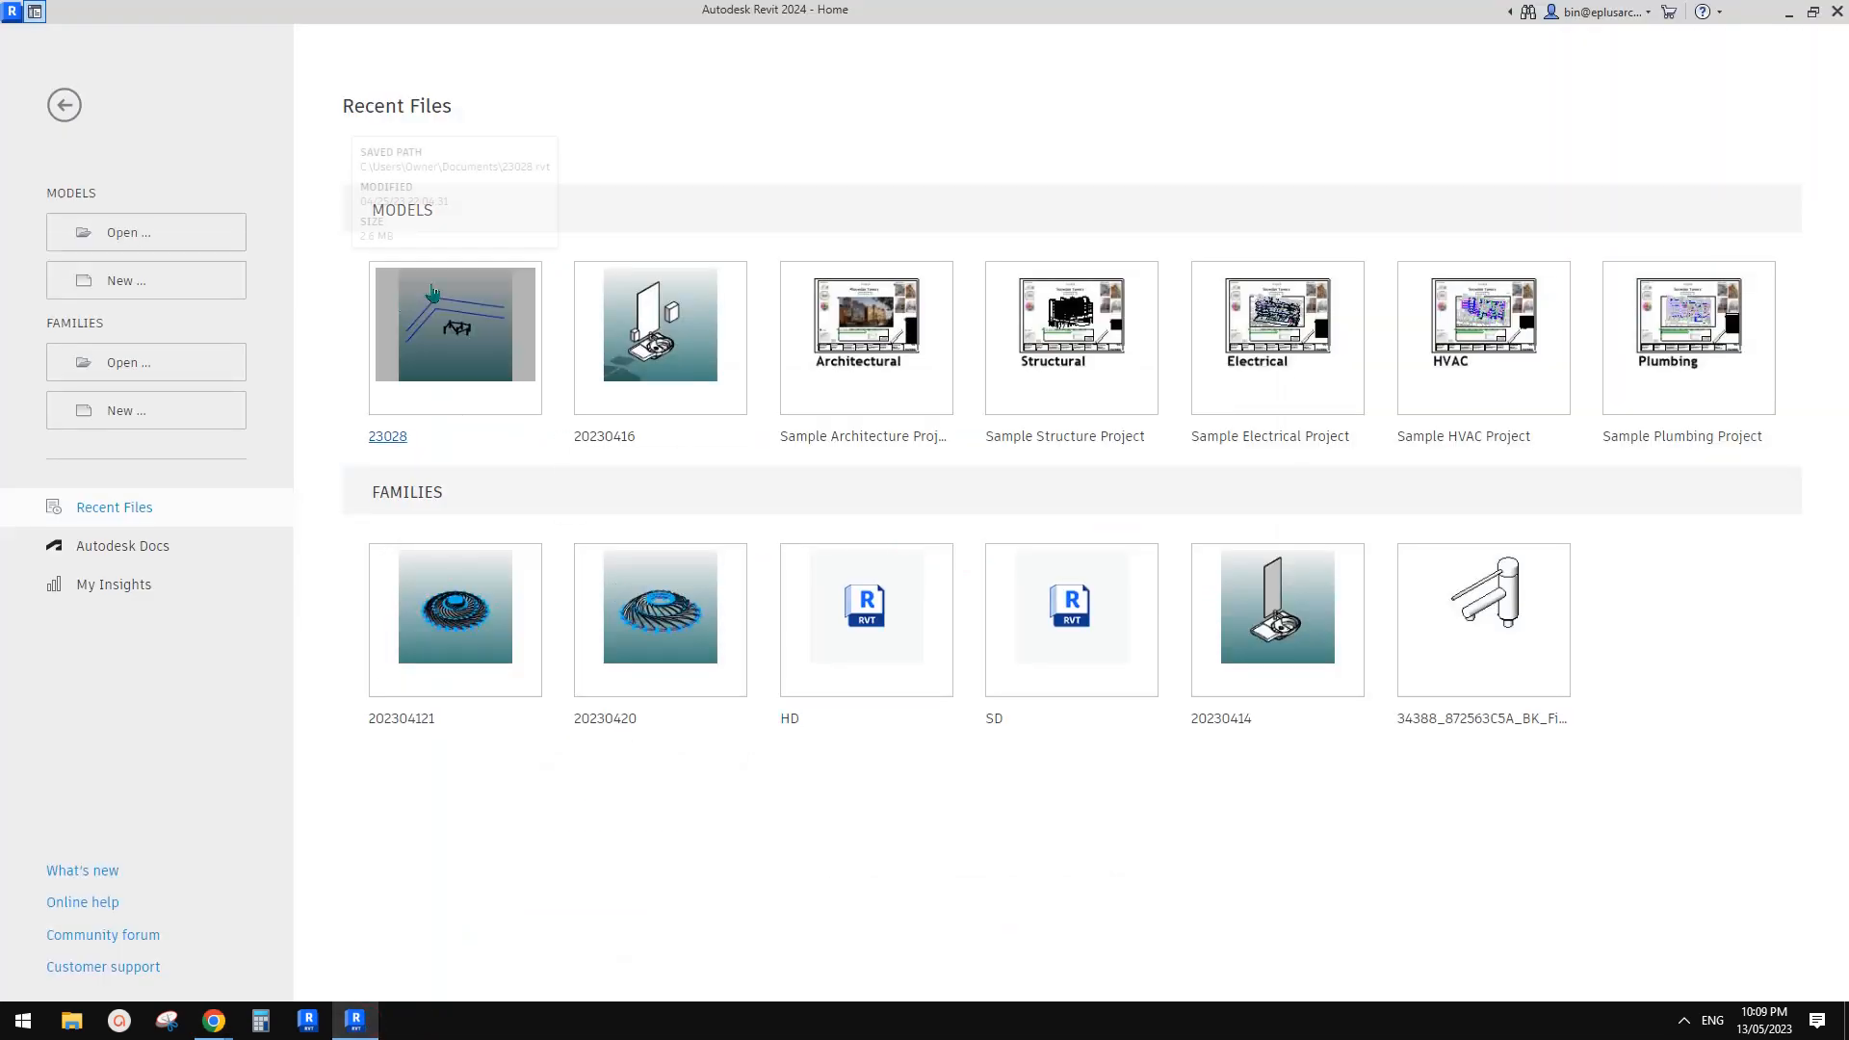
left_click(172, 288)
left_click(930, 641)
left_click(163, 409)
left_click_drag(1158, 488, 1159, 568)
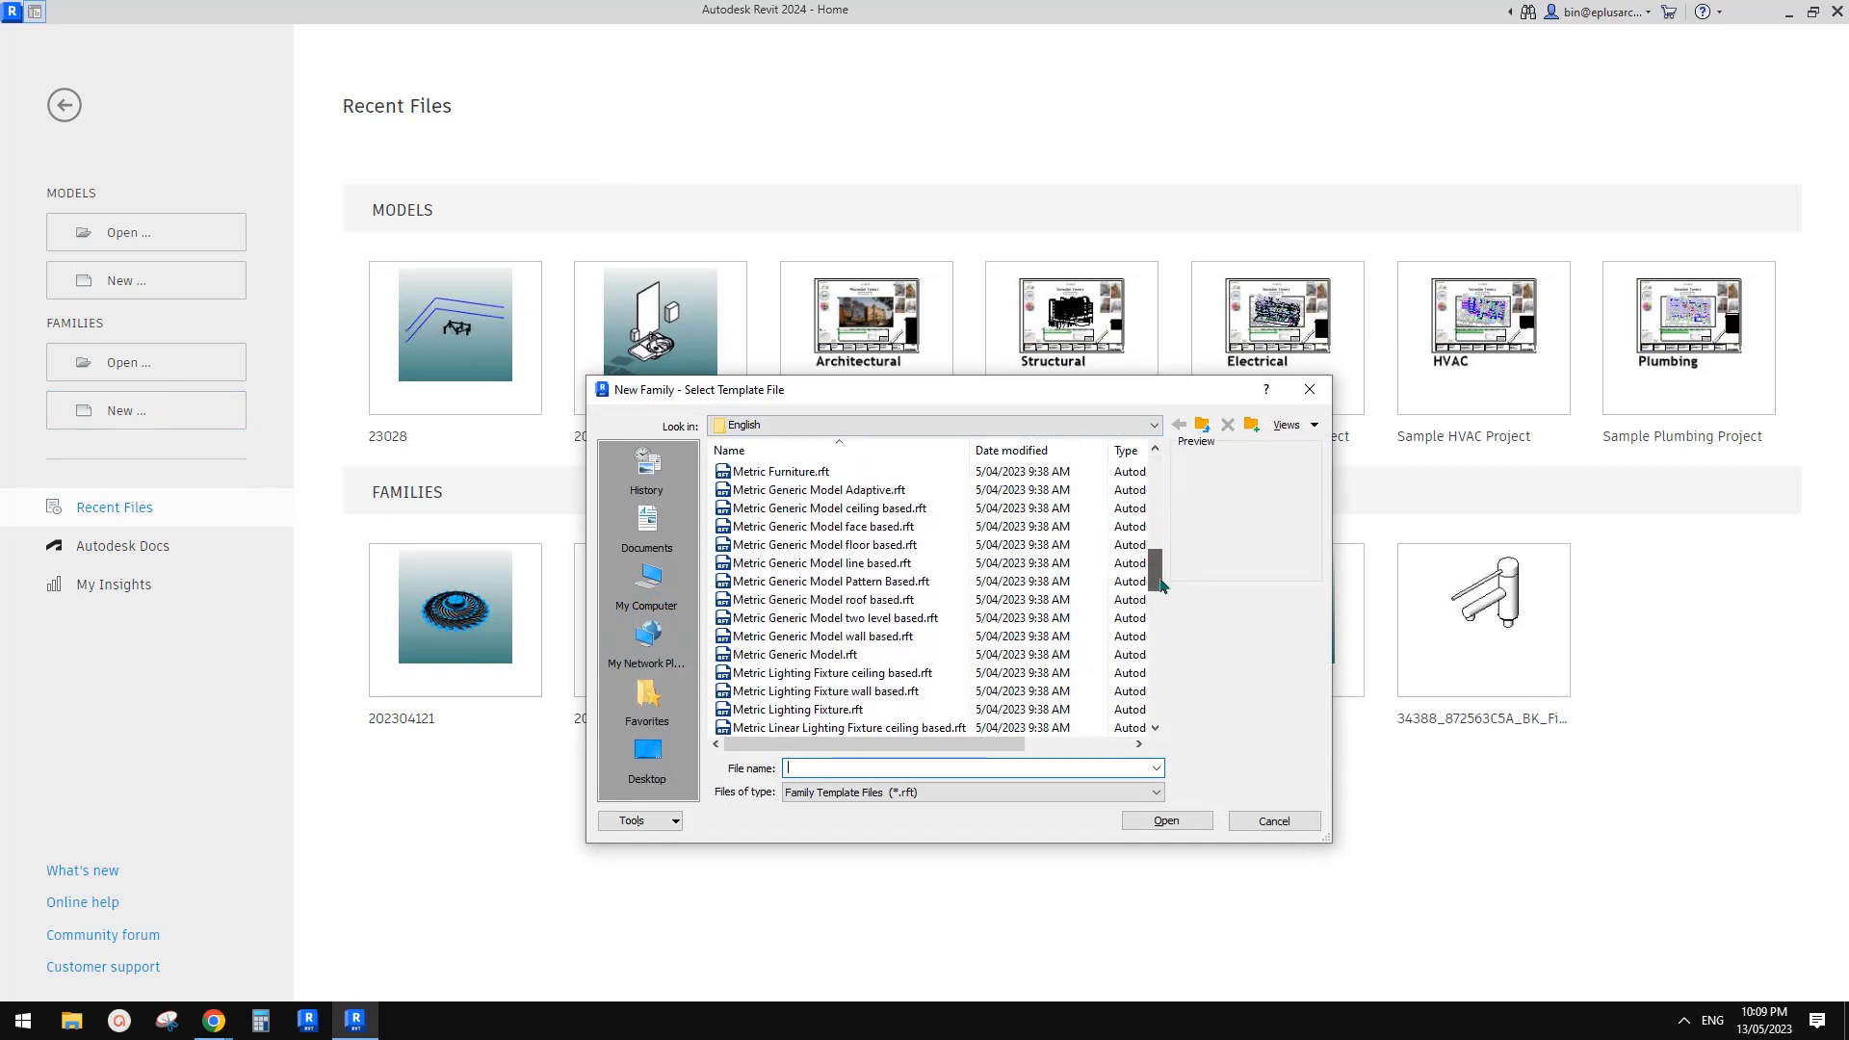
left_click(853, 581)
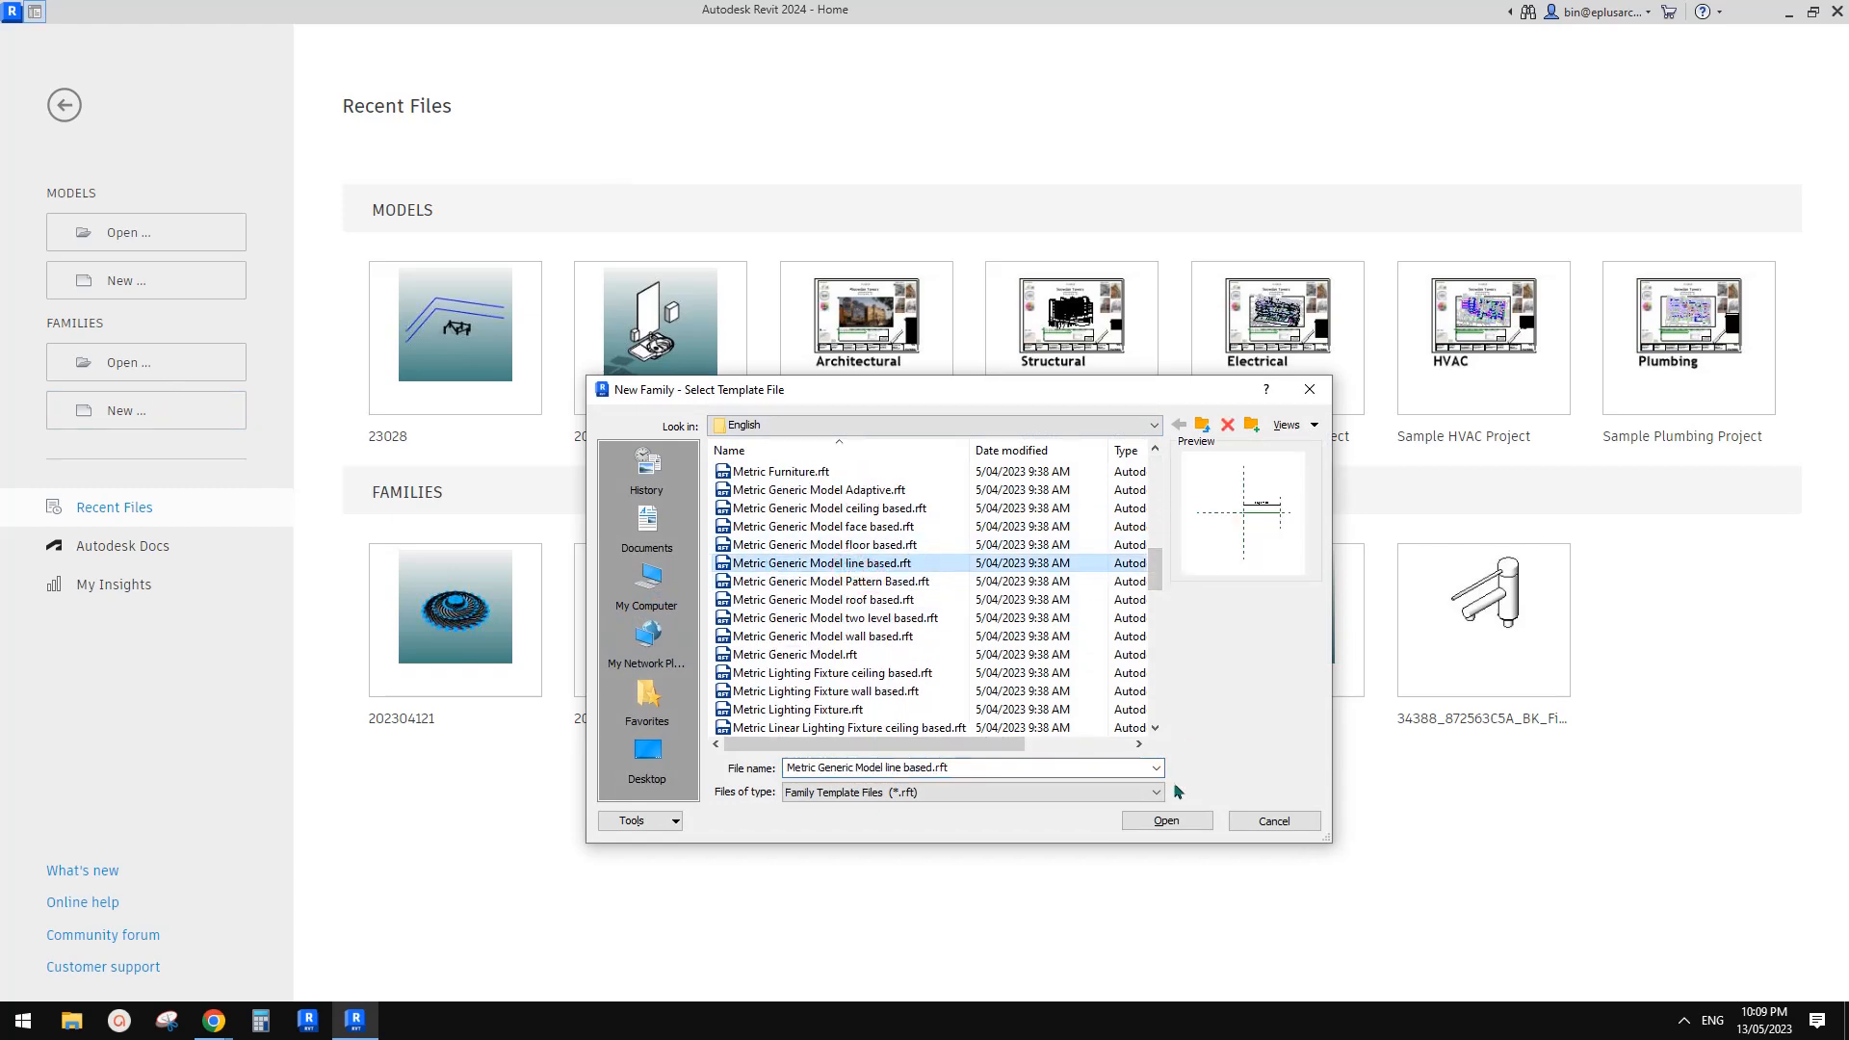
left_click(1170, 819)
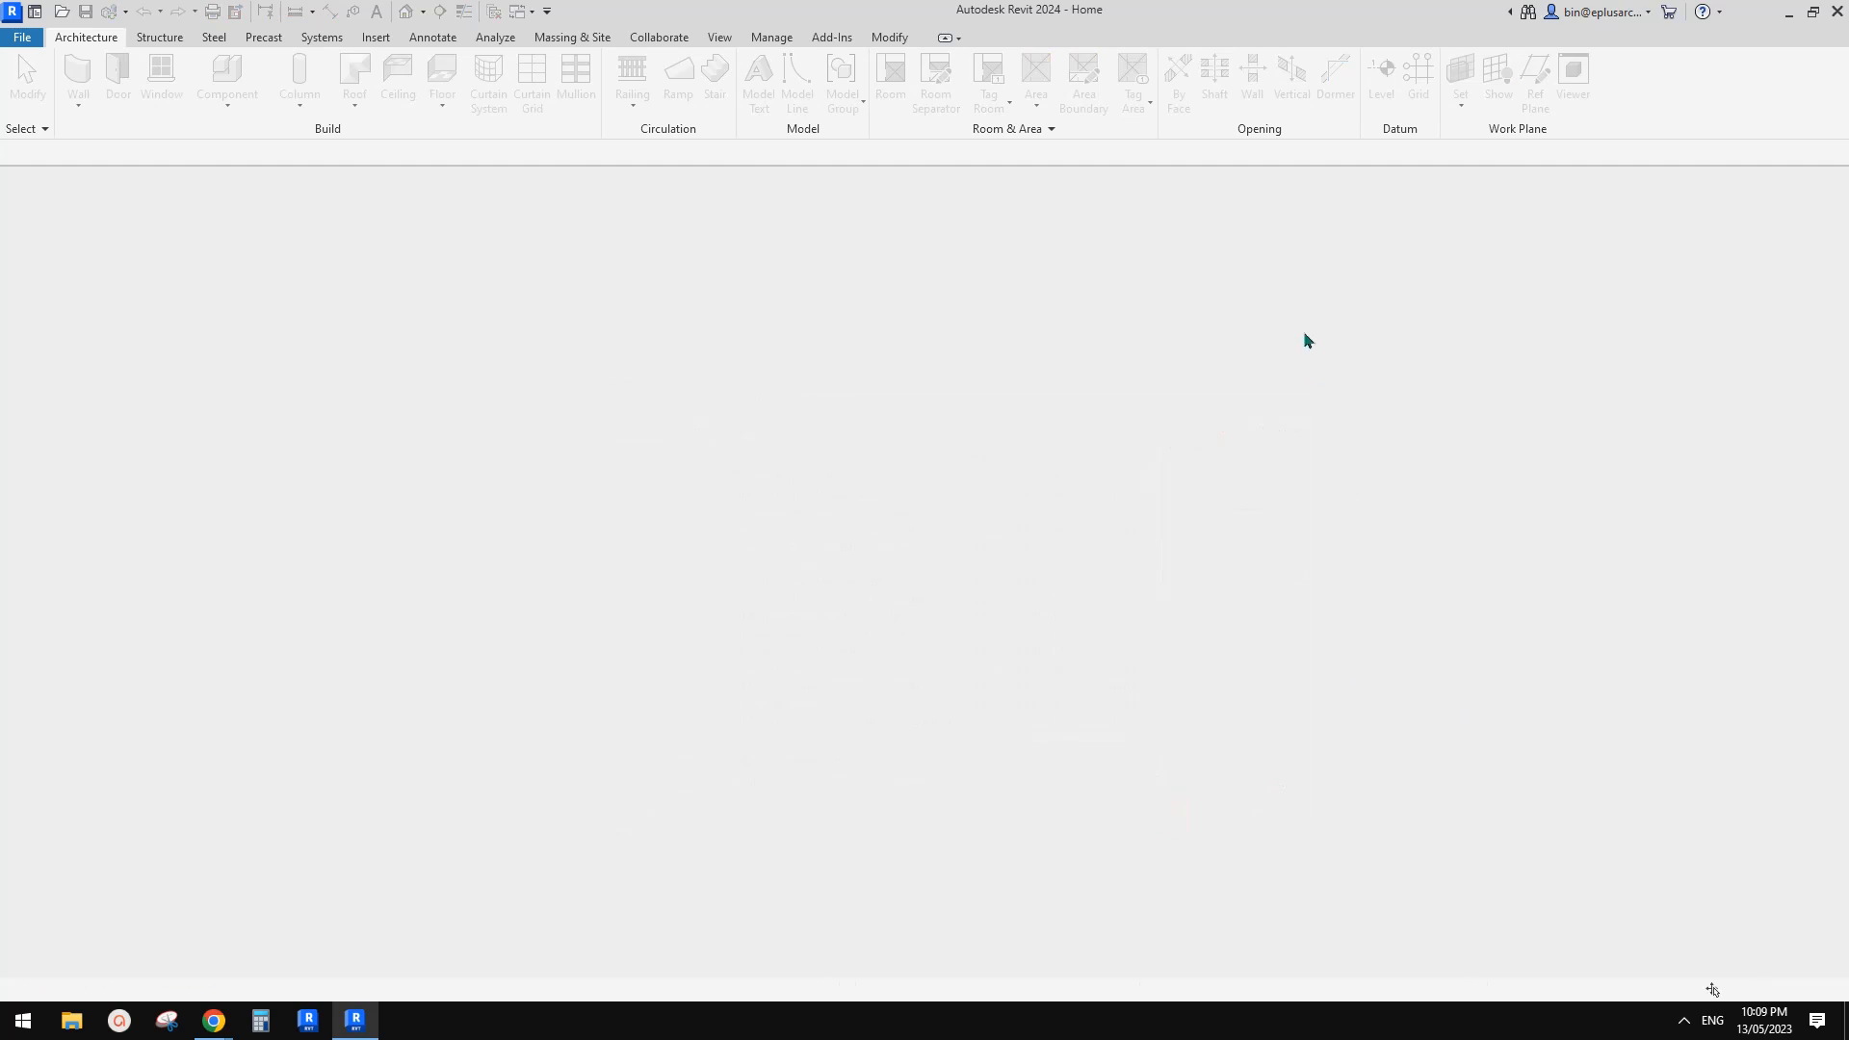
Recheck the swept blend advice in the suggestions document, and switch back to the new Revit family
mouse_move(214, 1020)
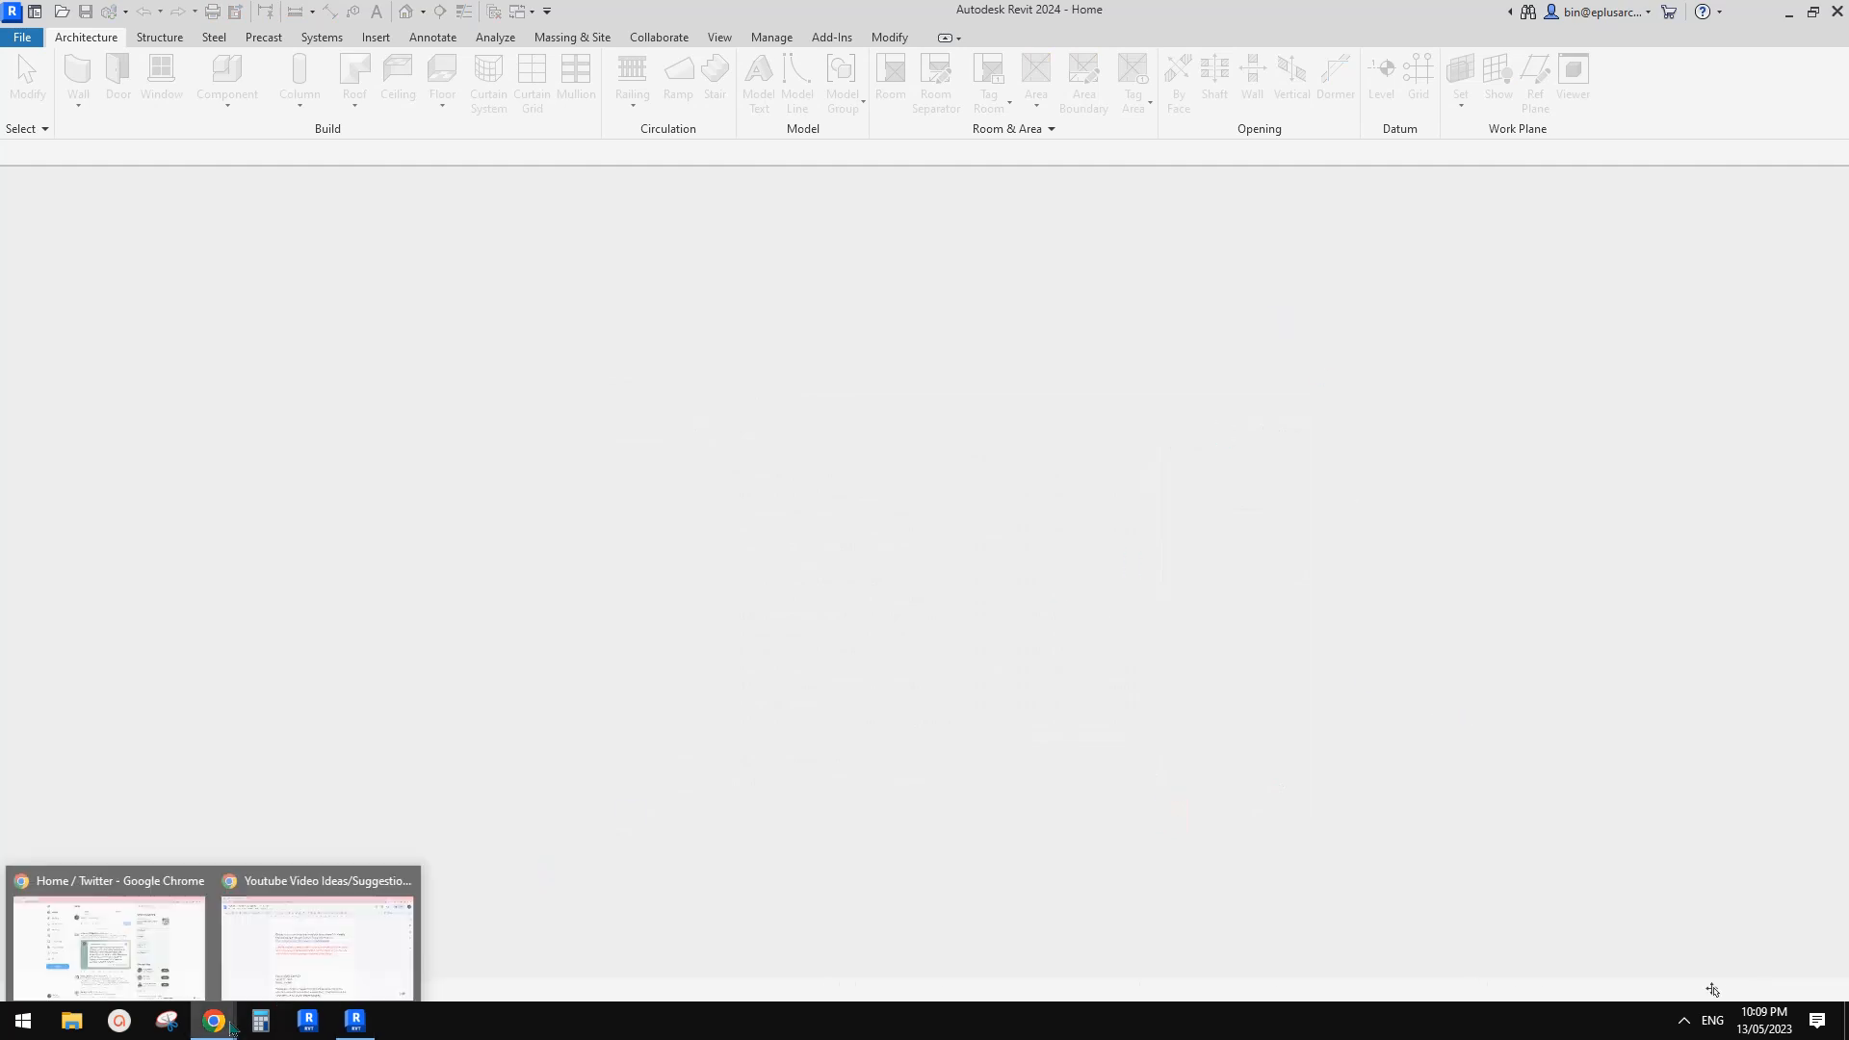
left_click(305, 966)
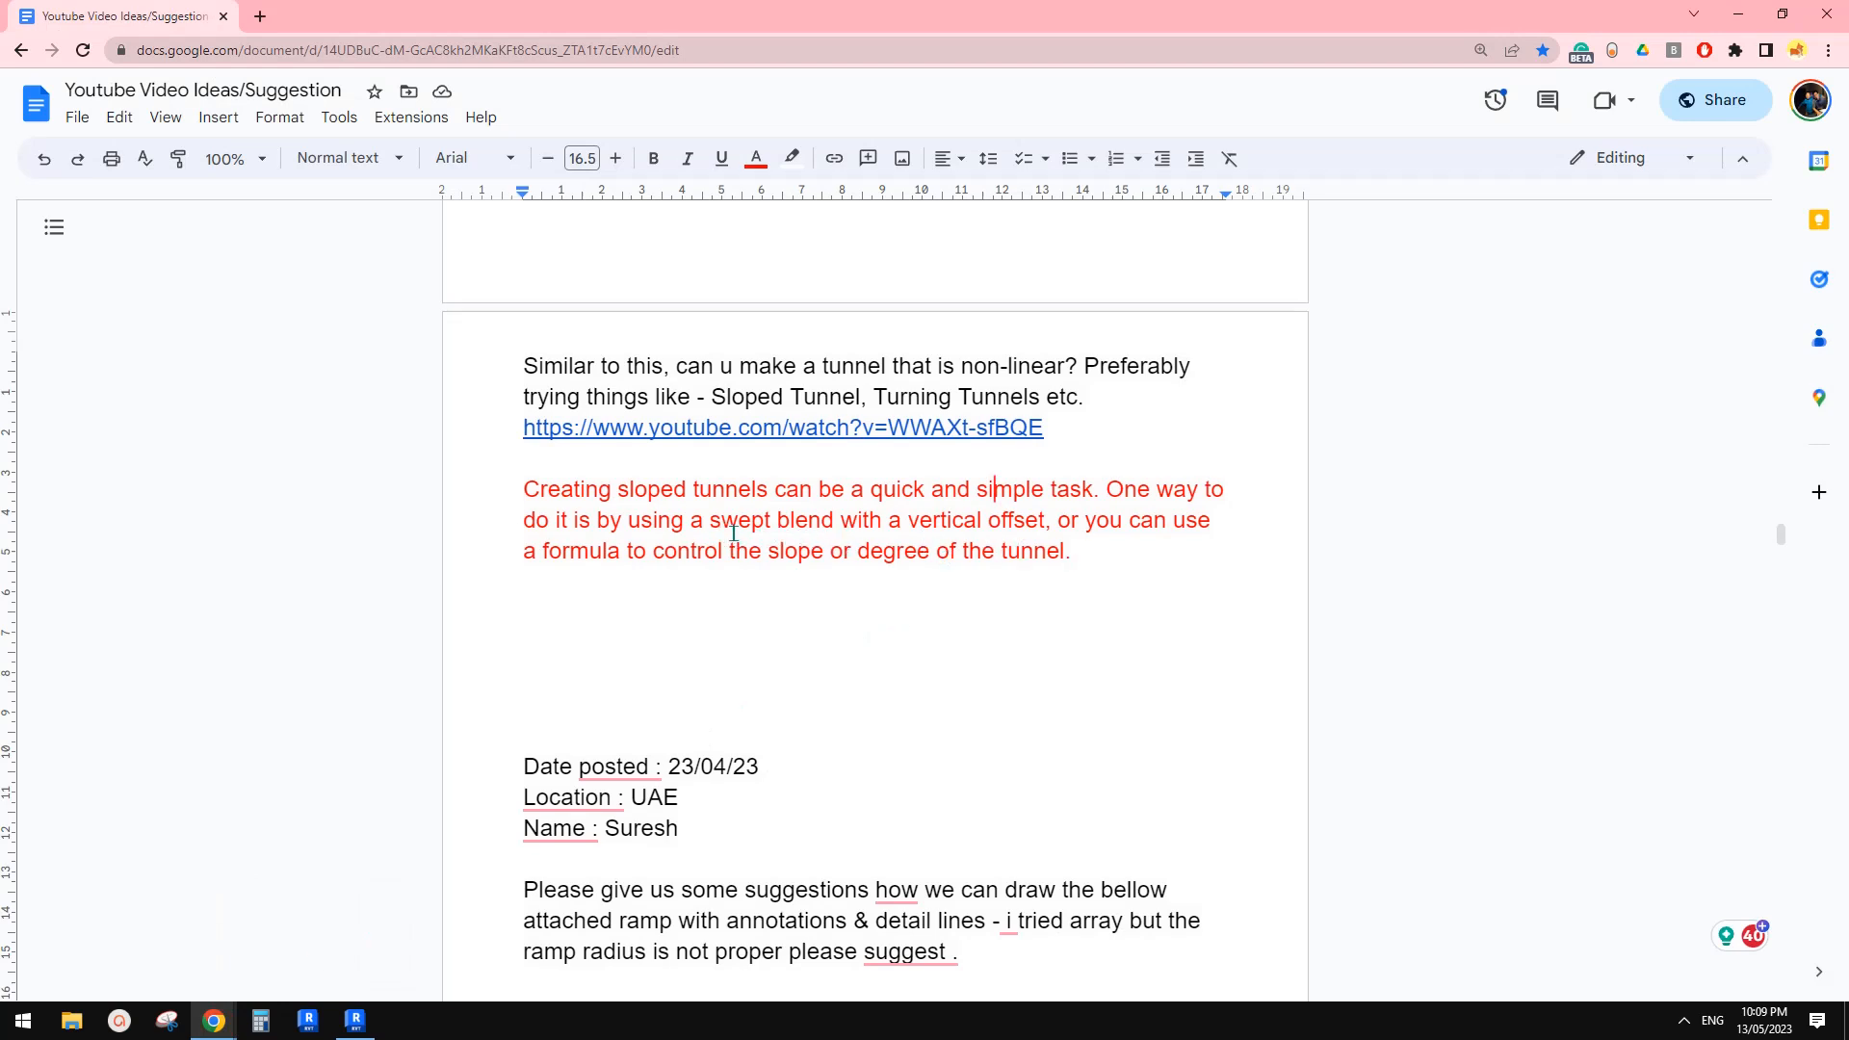
left_click(355, 1020)
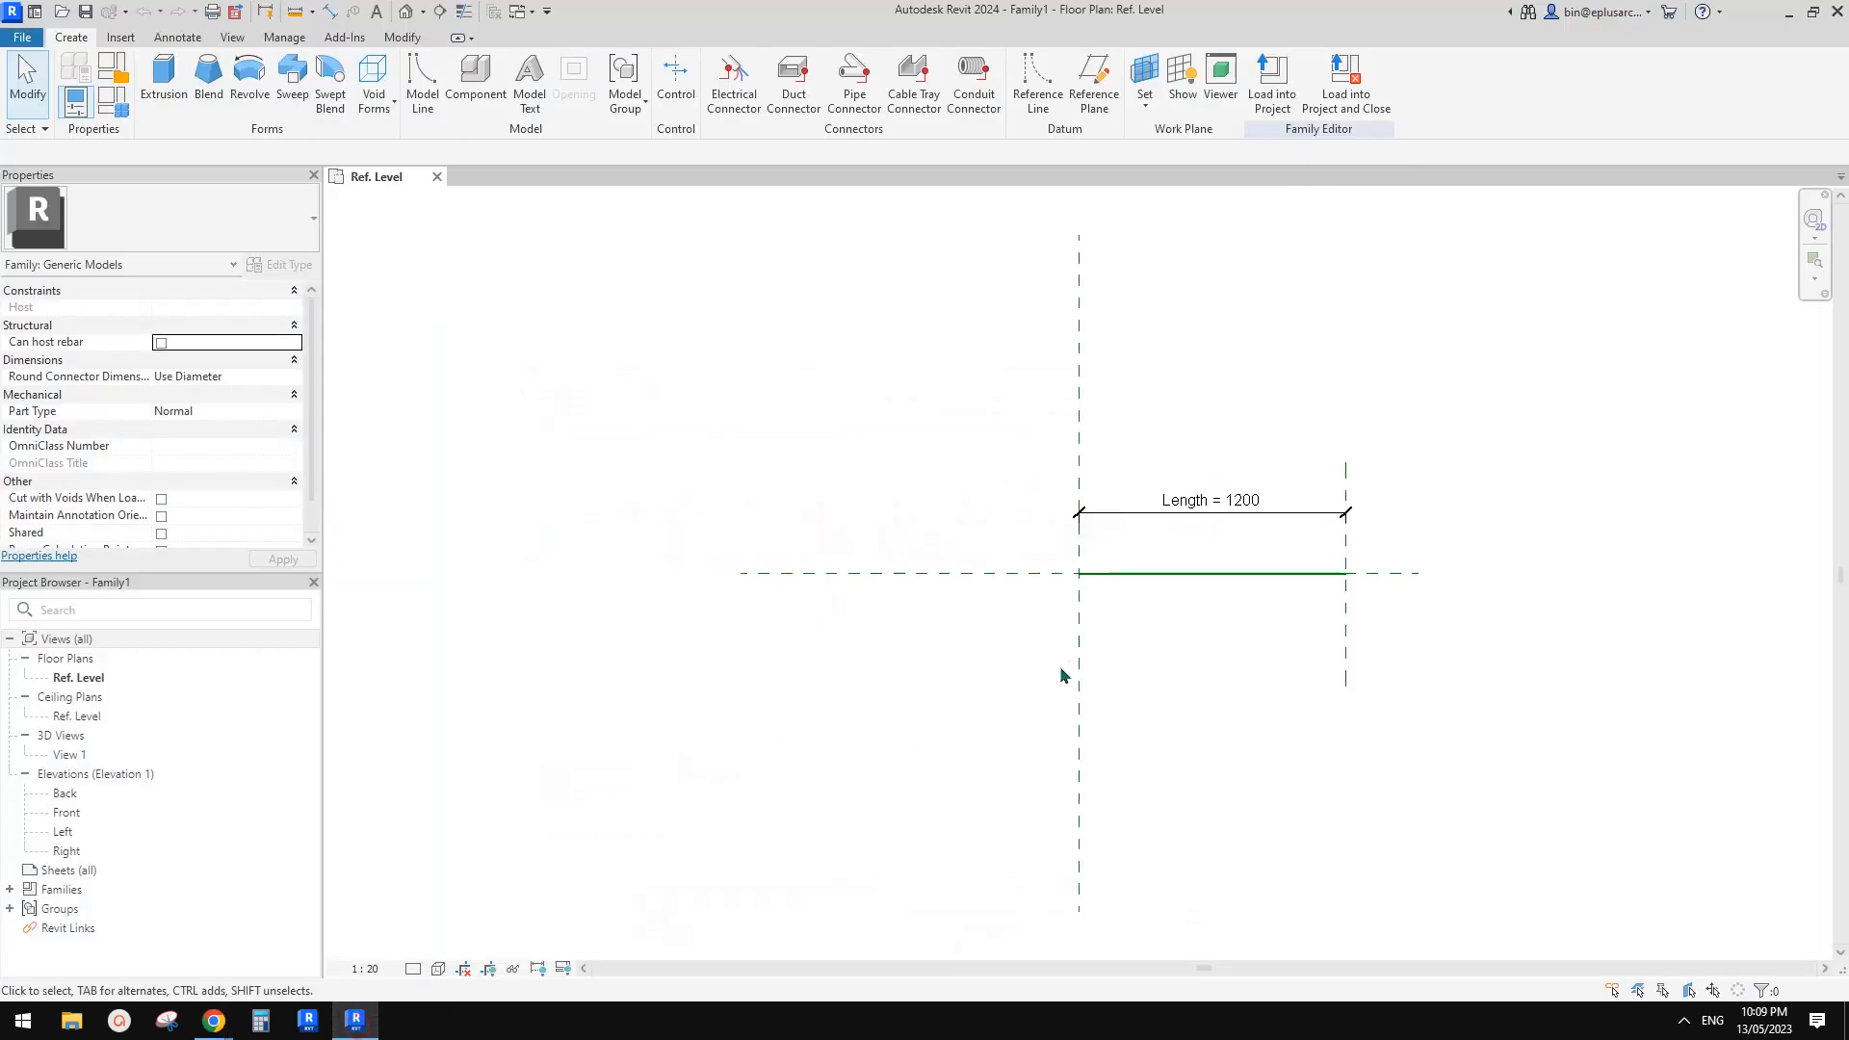
Start a swept blend and pick the horizontal reference line that spans the Length dimension as its path
scroll(1228, 595, "up", 2)
middle_click_drag(1094, 565, 1046, 558)
middle_click_drag(1178, 567, 1172, 575)
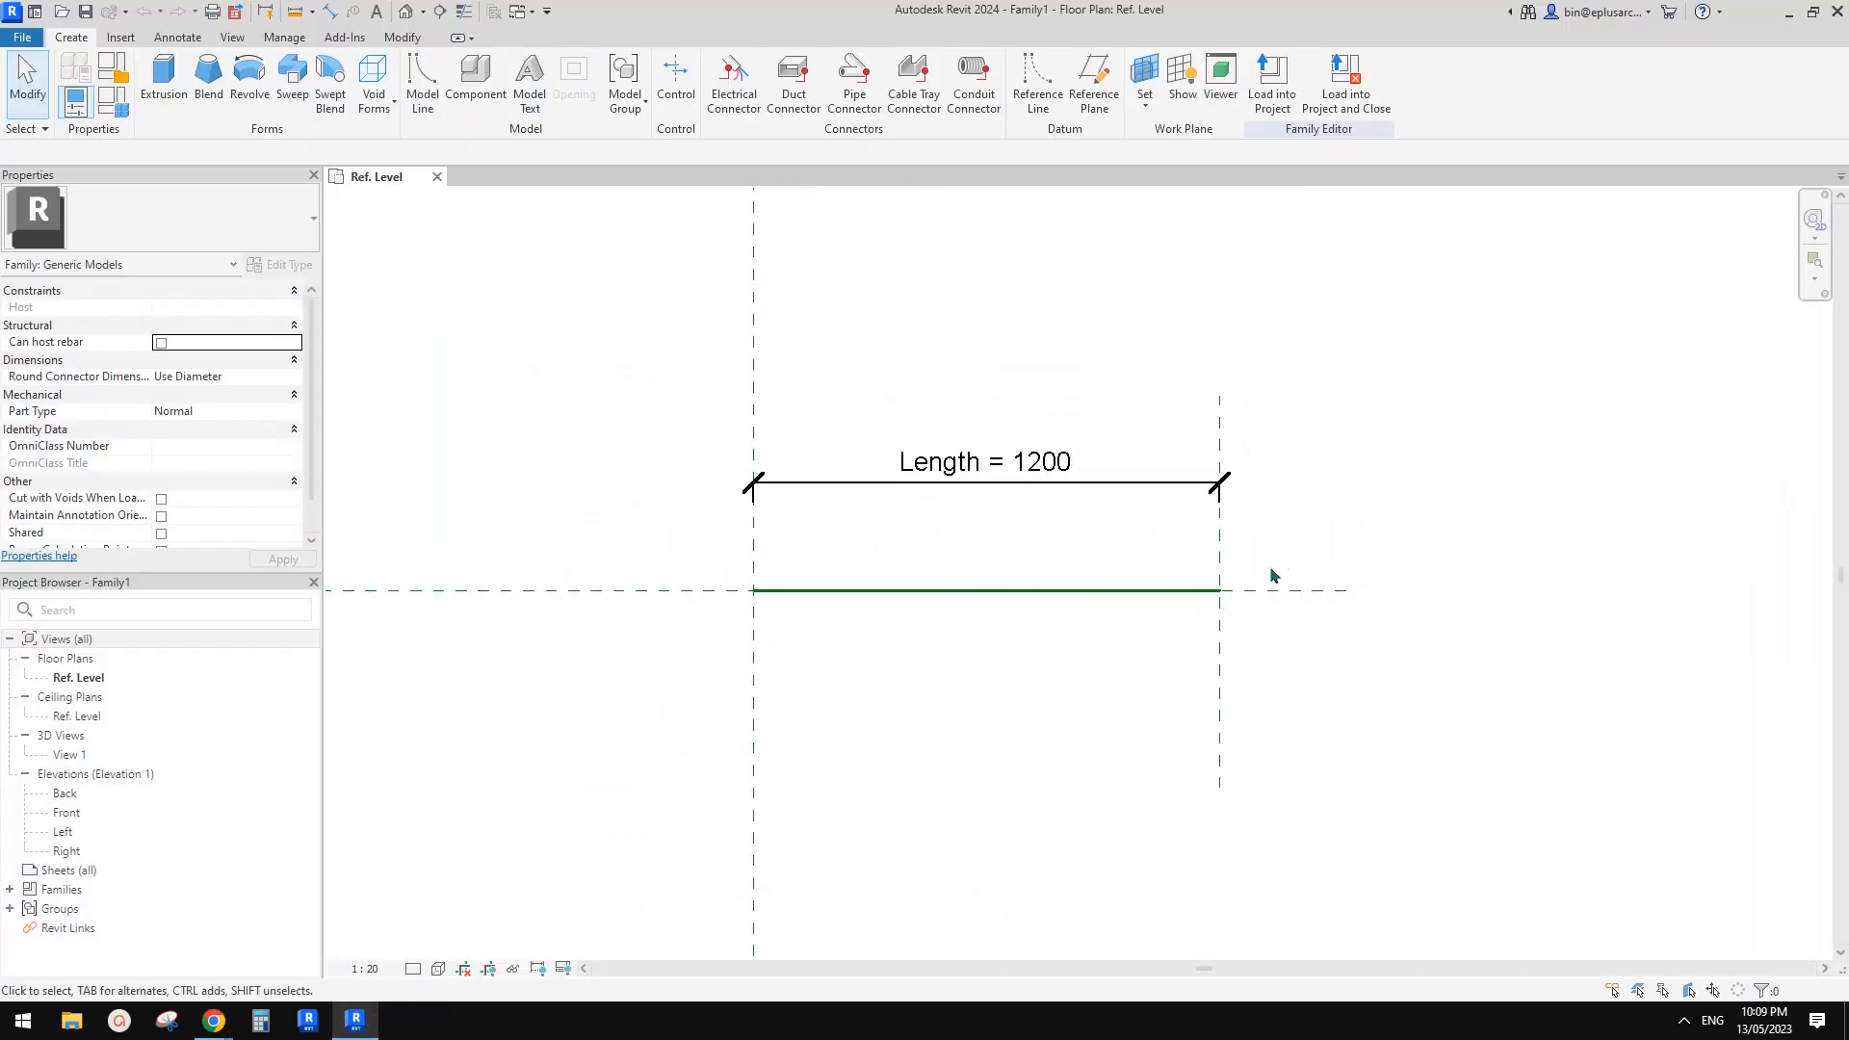
scroll(1002, 617, "down", 1)
left_click(959, 593)
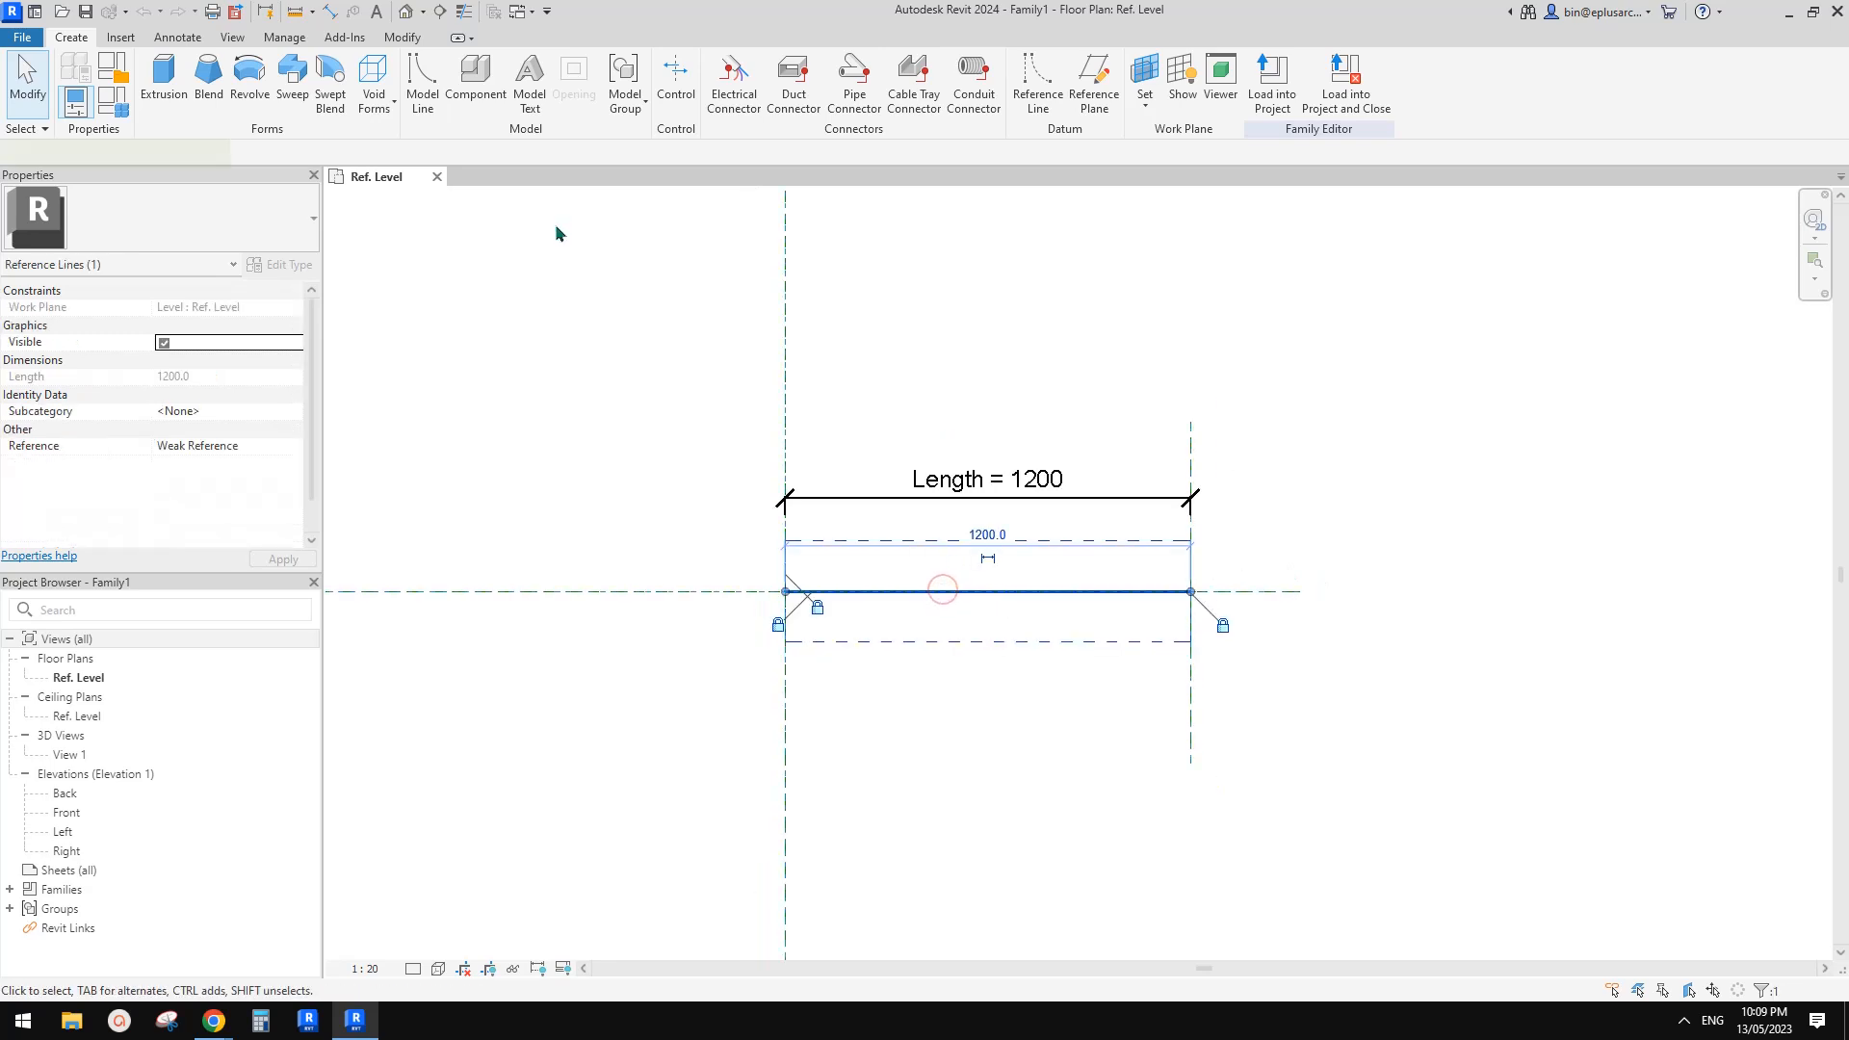
left_click(75, 36)
left_click(1104, 620)
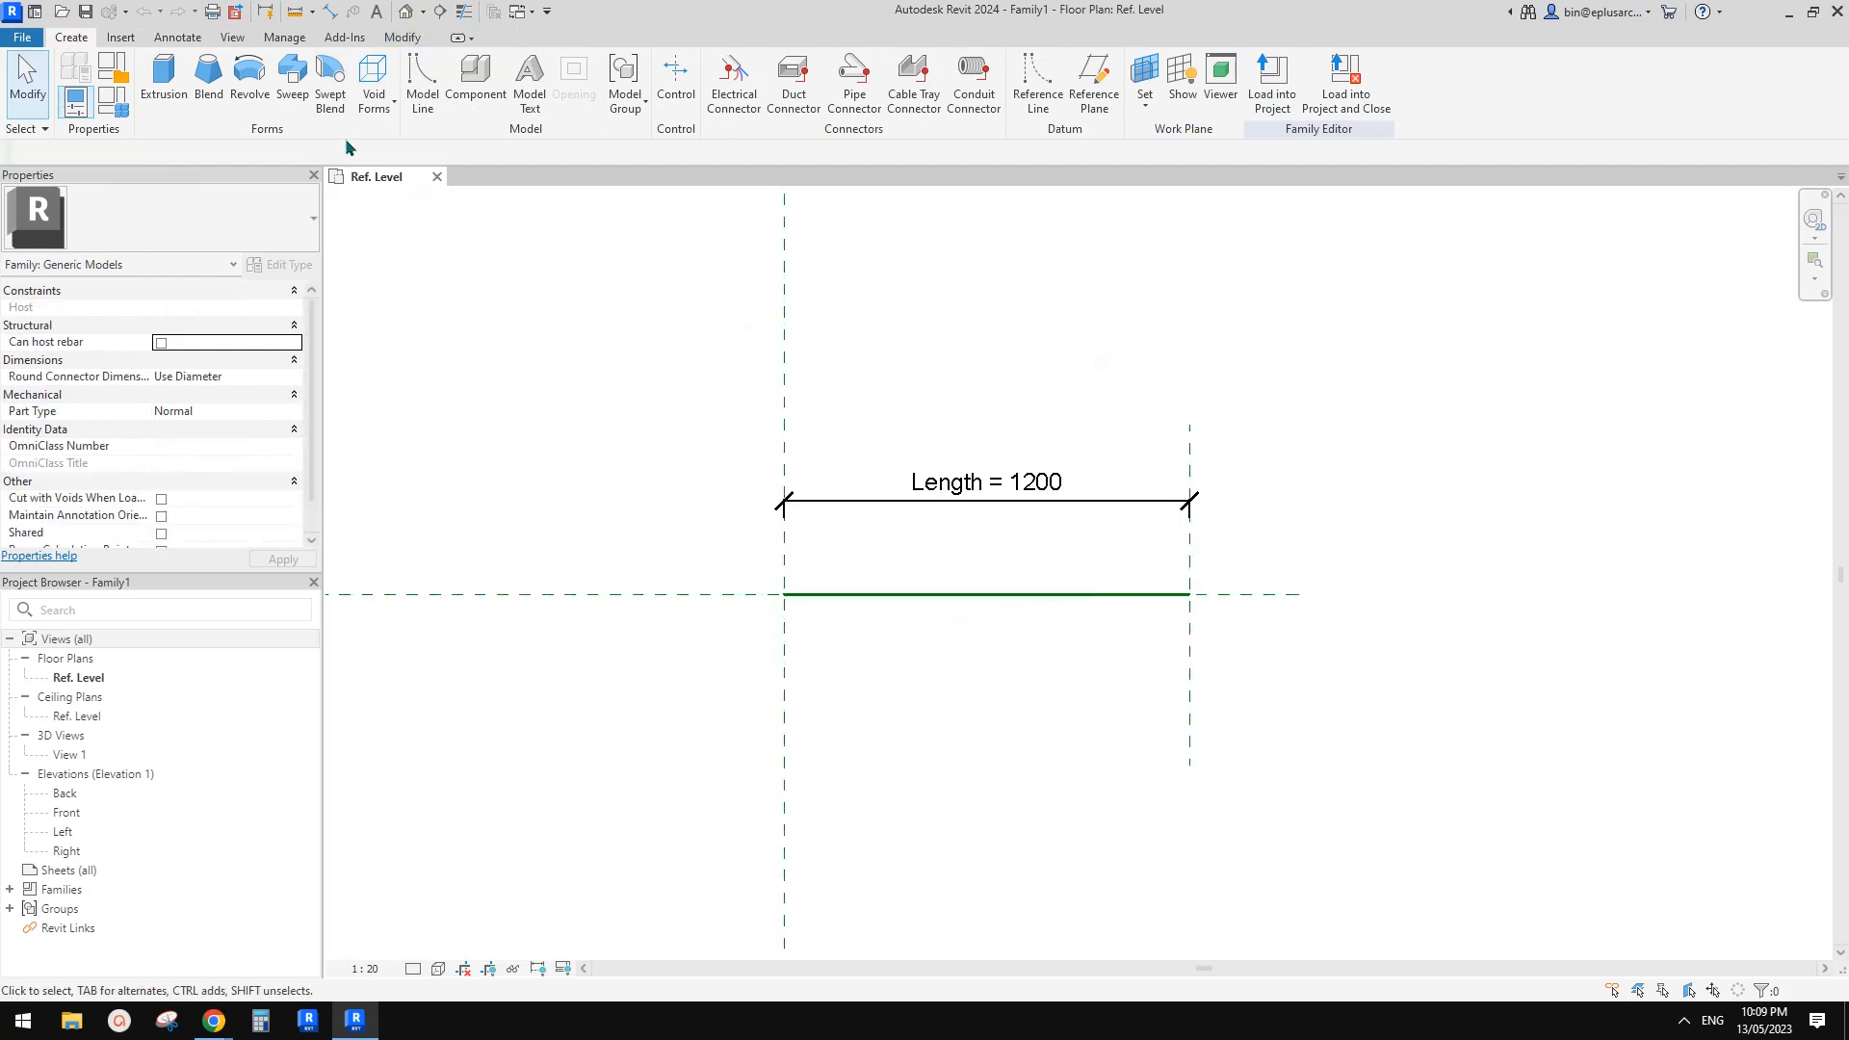
left_click(330, 87)
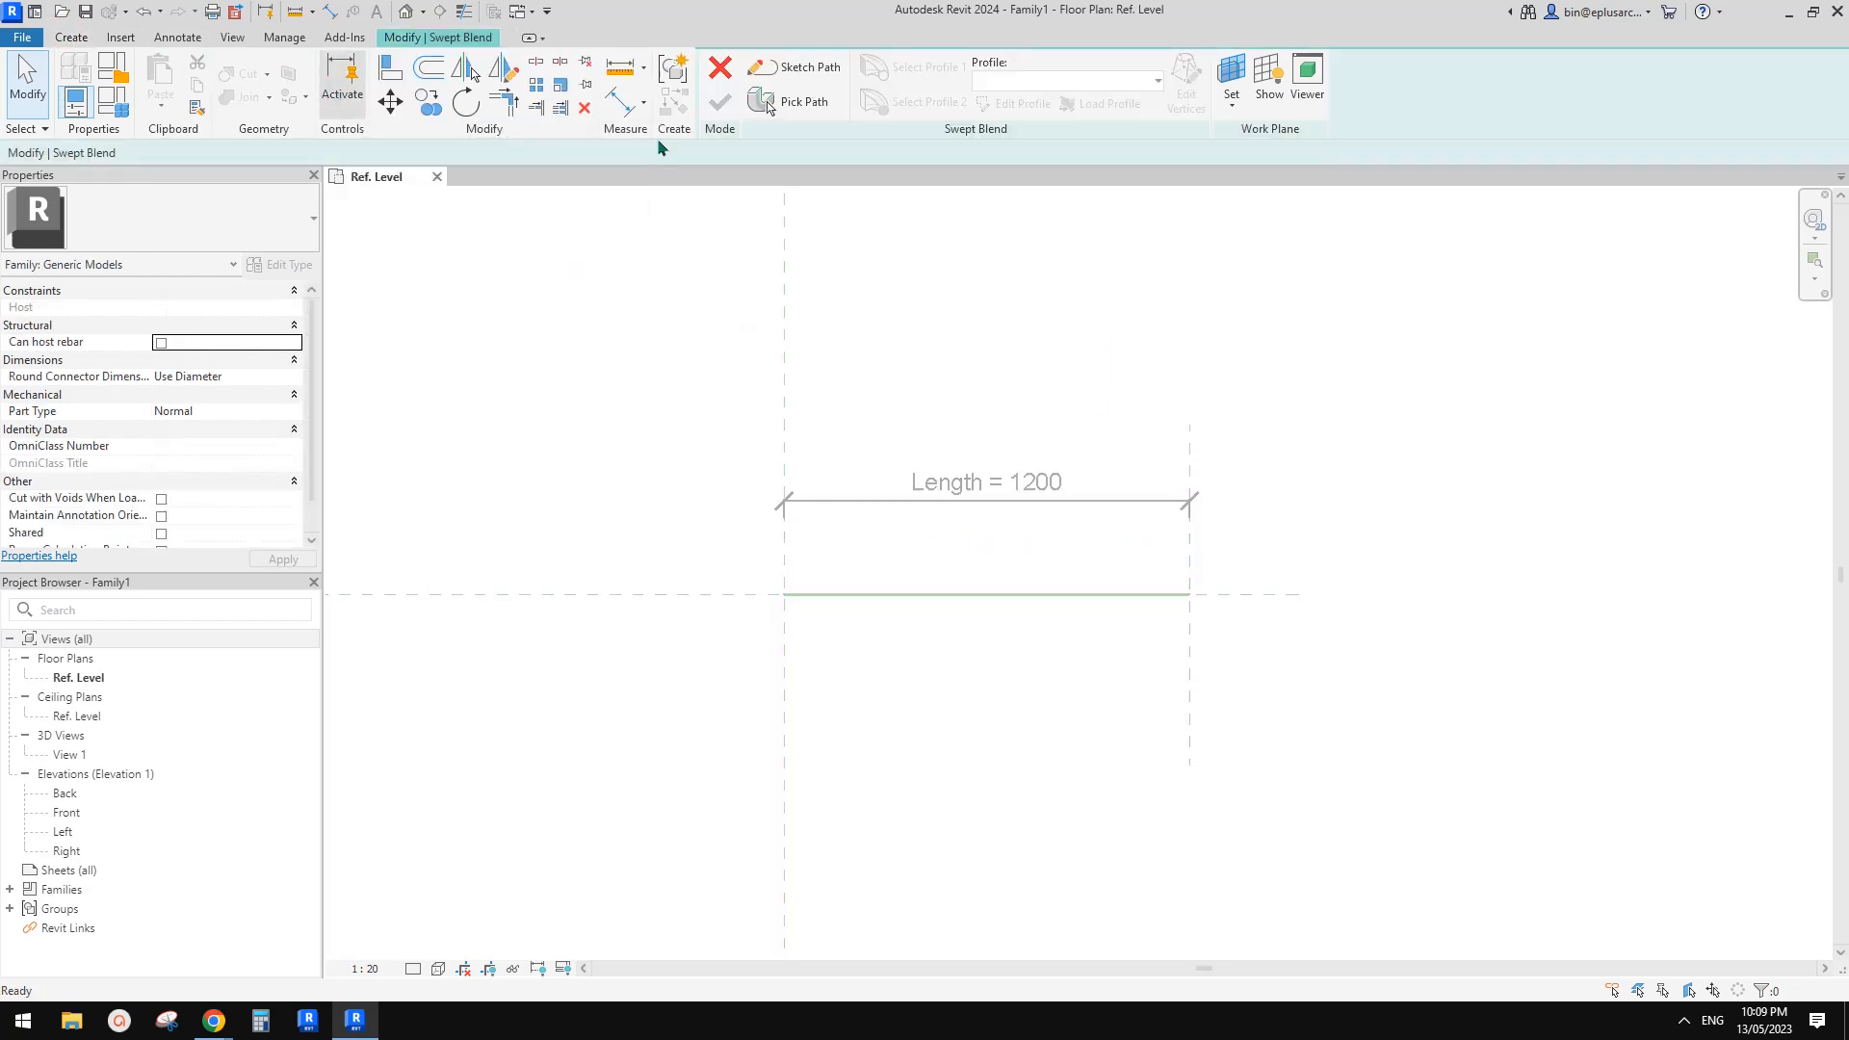
left_click(806, 104)
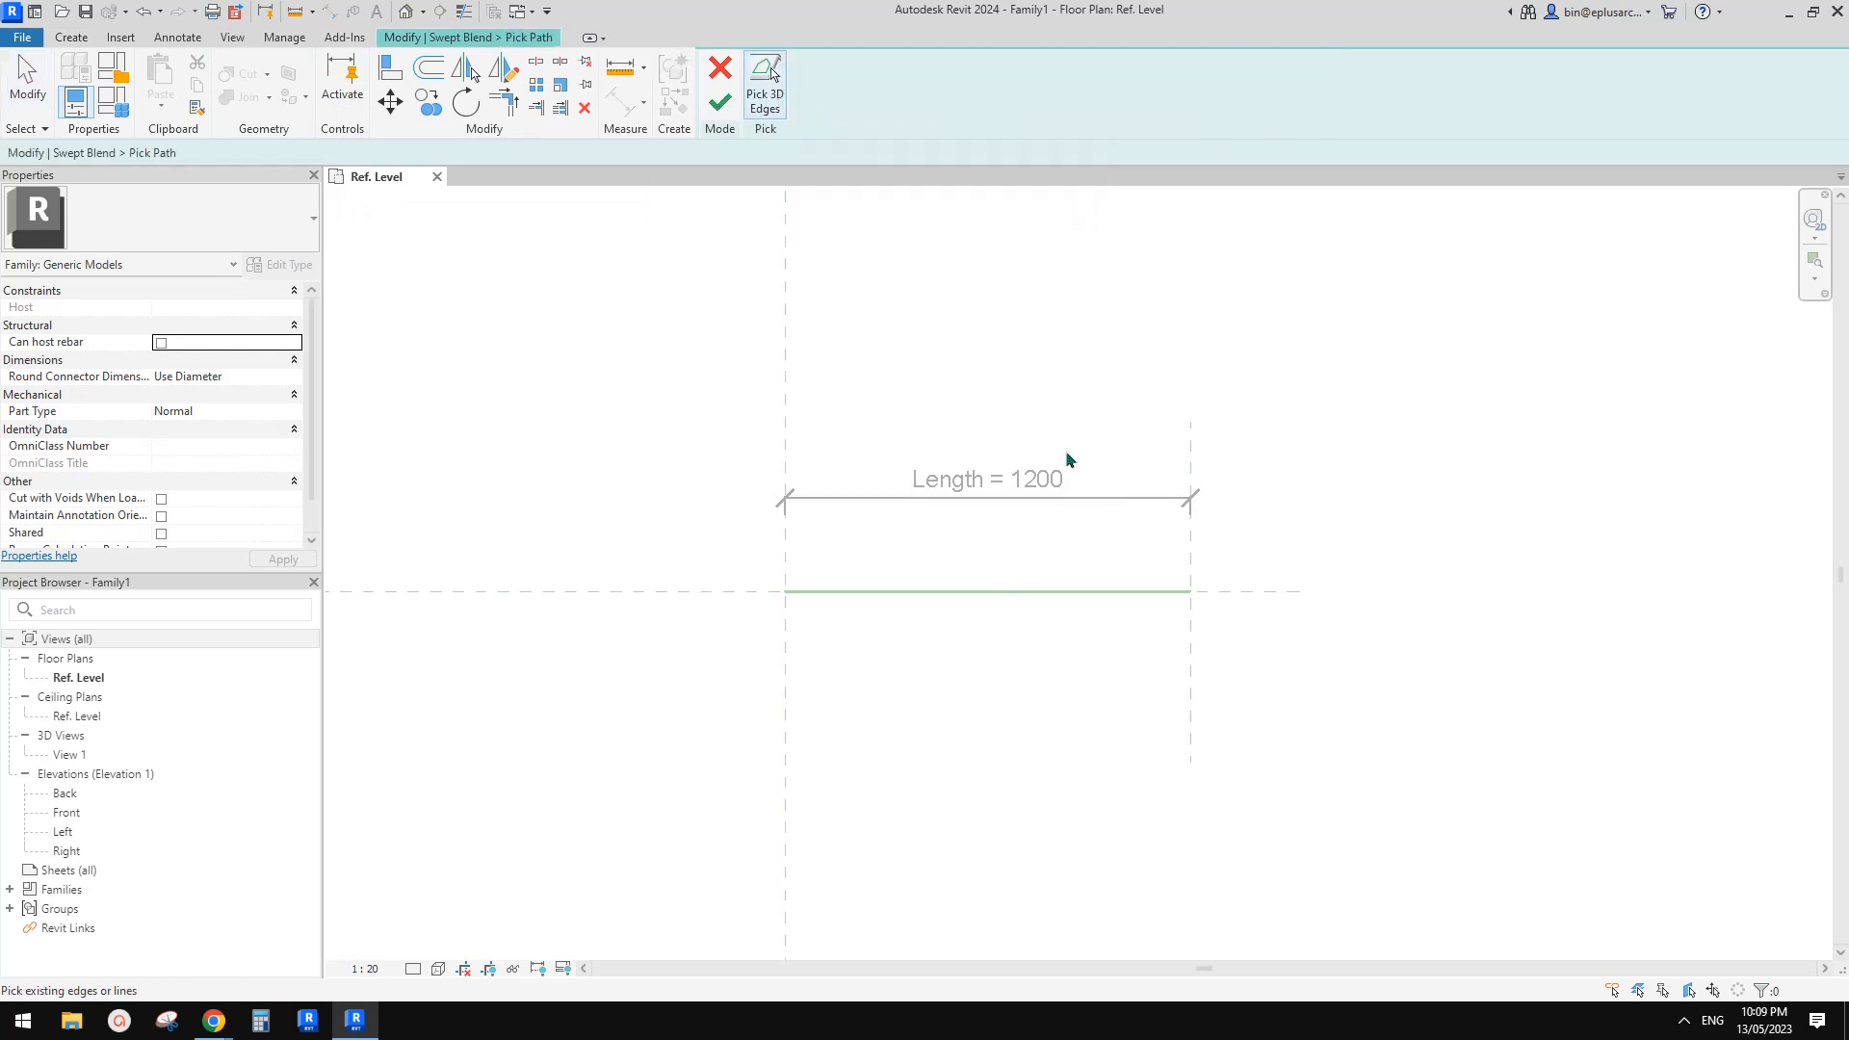
left_click(984, 594)
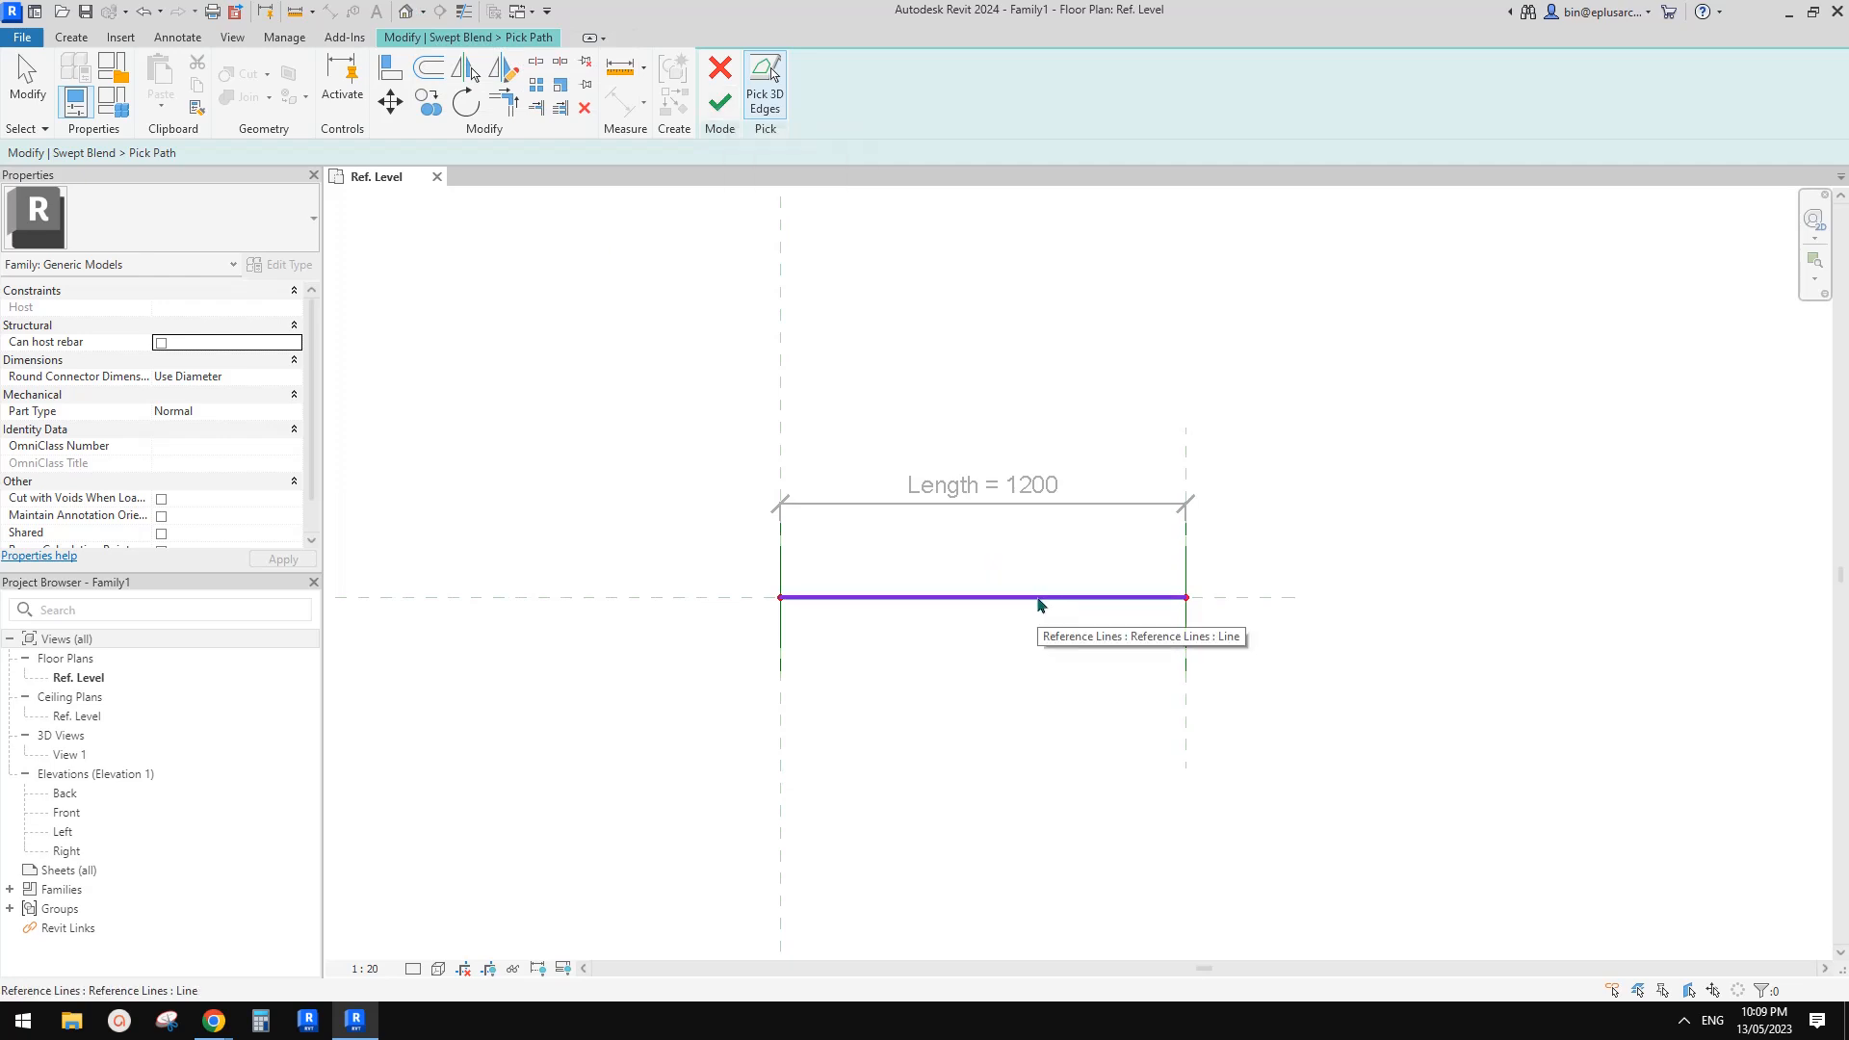
Create a new profile family from the Metric Profile.rft template
left_click(23, 38)
mouse_move(82, 121)
left_click(193, 165)
scroll(1144, 580, "down", 9)
left_click_drag(1154, 554, 1155, 645)
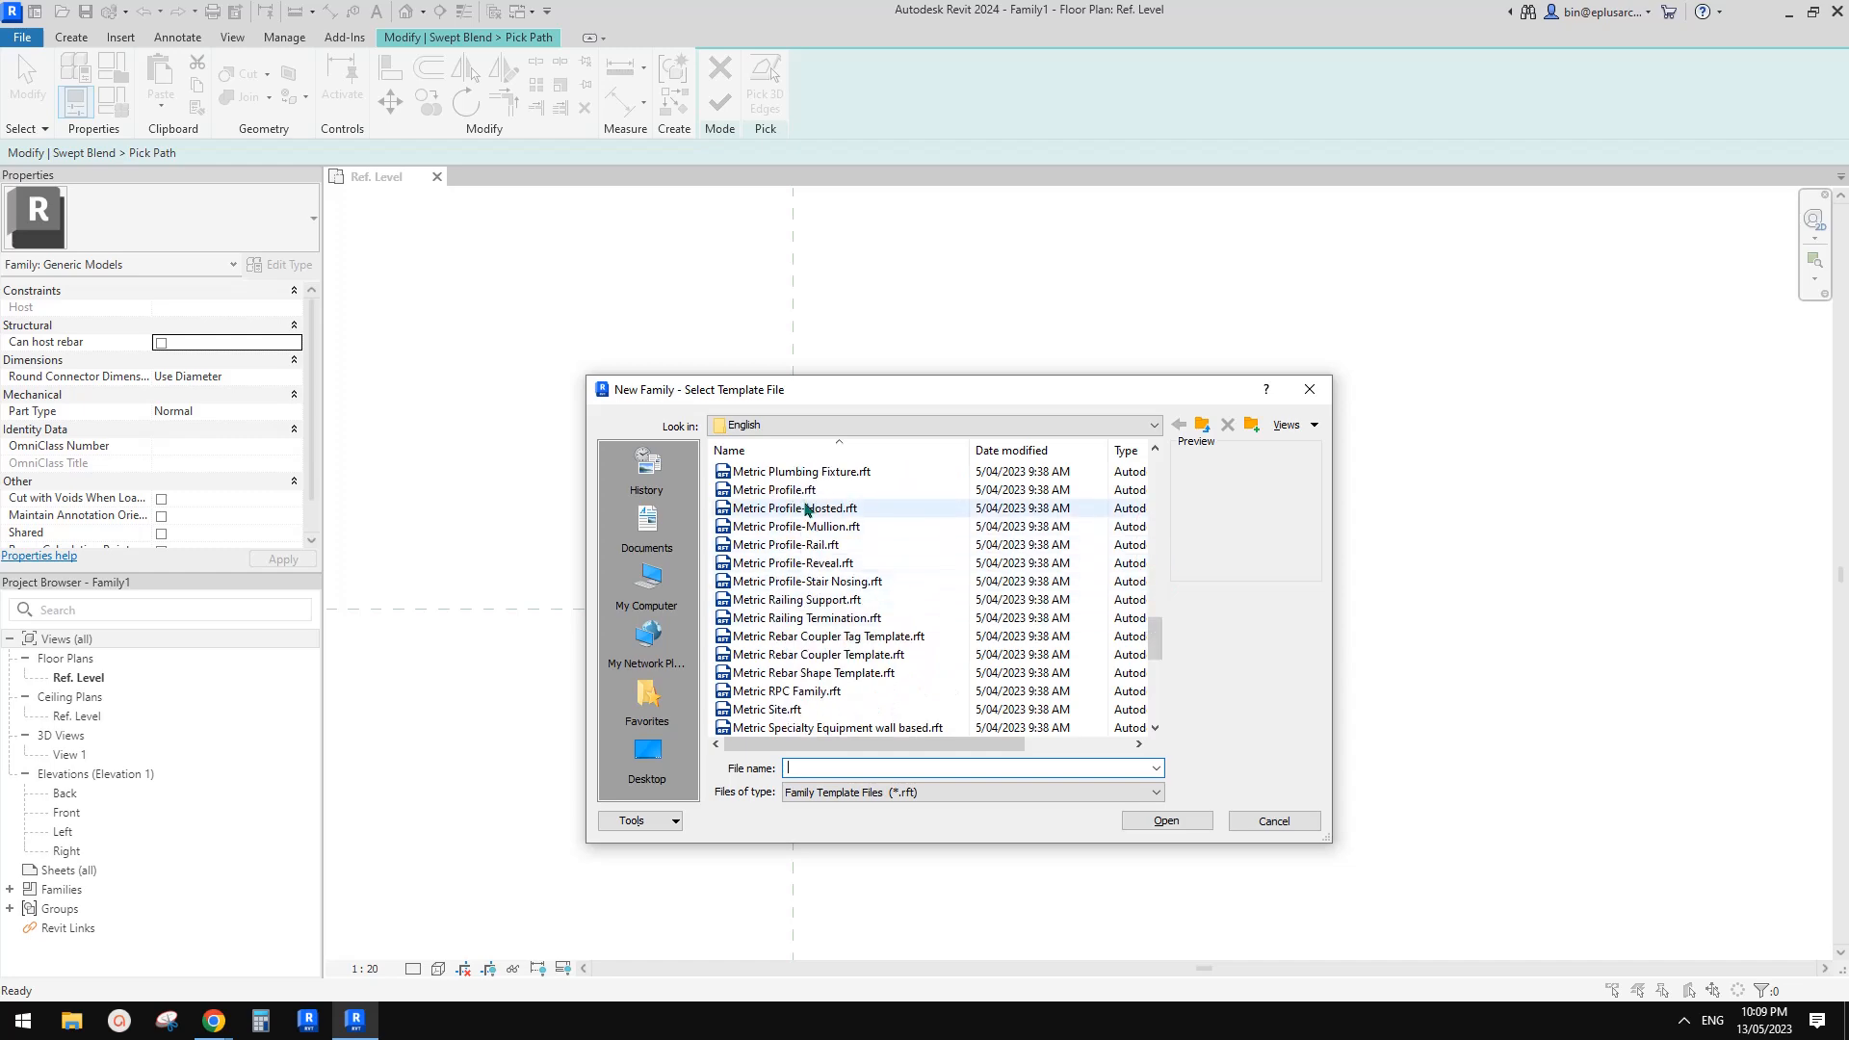
left_click(774, 491)
key("Return")
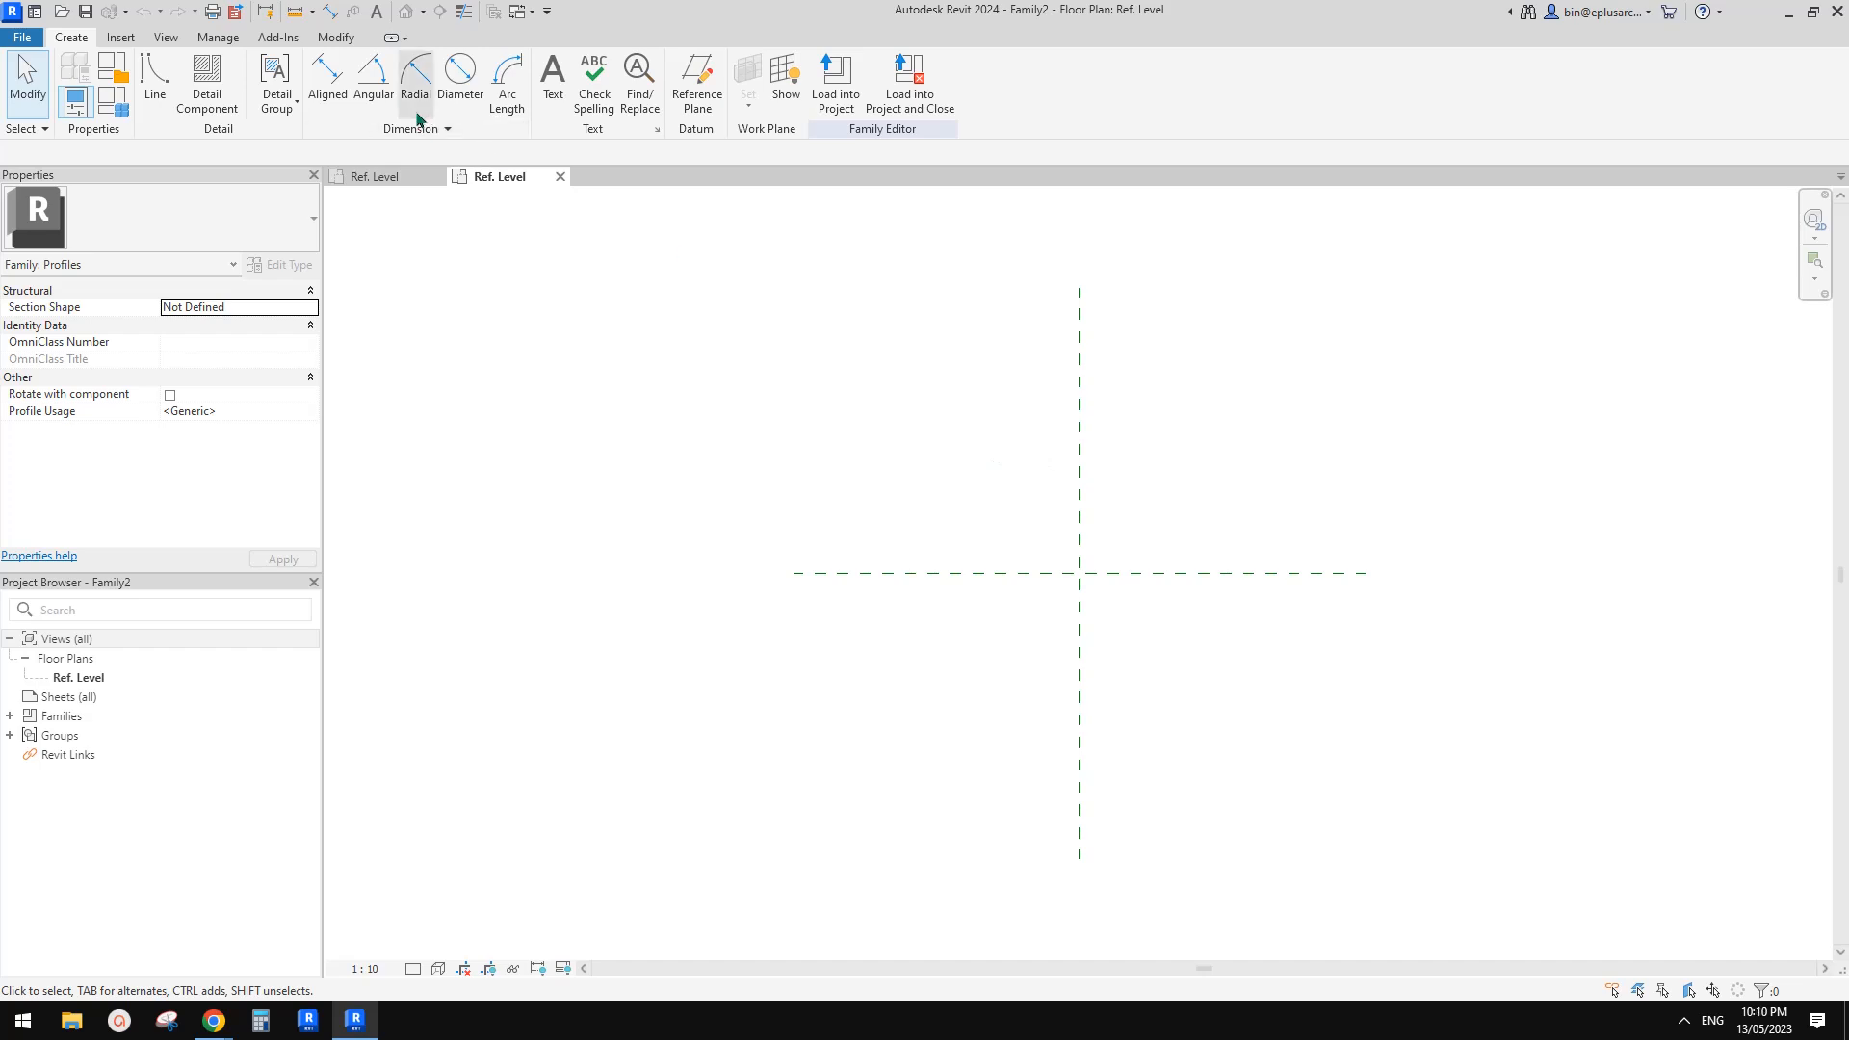
Draw a circle with a radius of about 420 mm centred on the intersection of the two reference planes
left_click(154, 82)
left_click(798, 65)
left_click(1078, 568)
left_click(1218, 429)
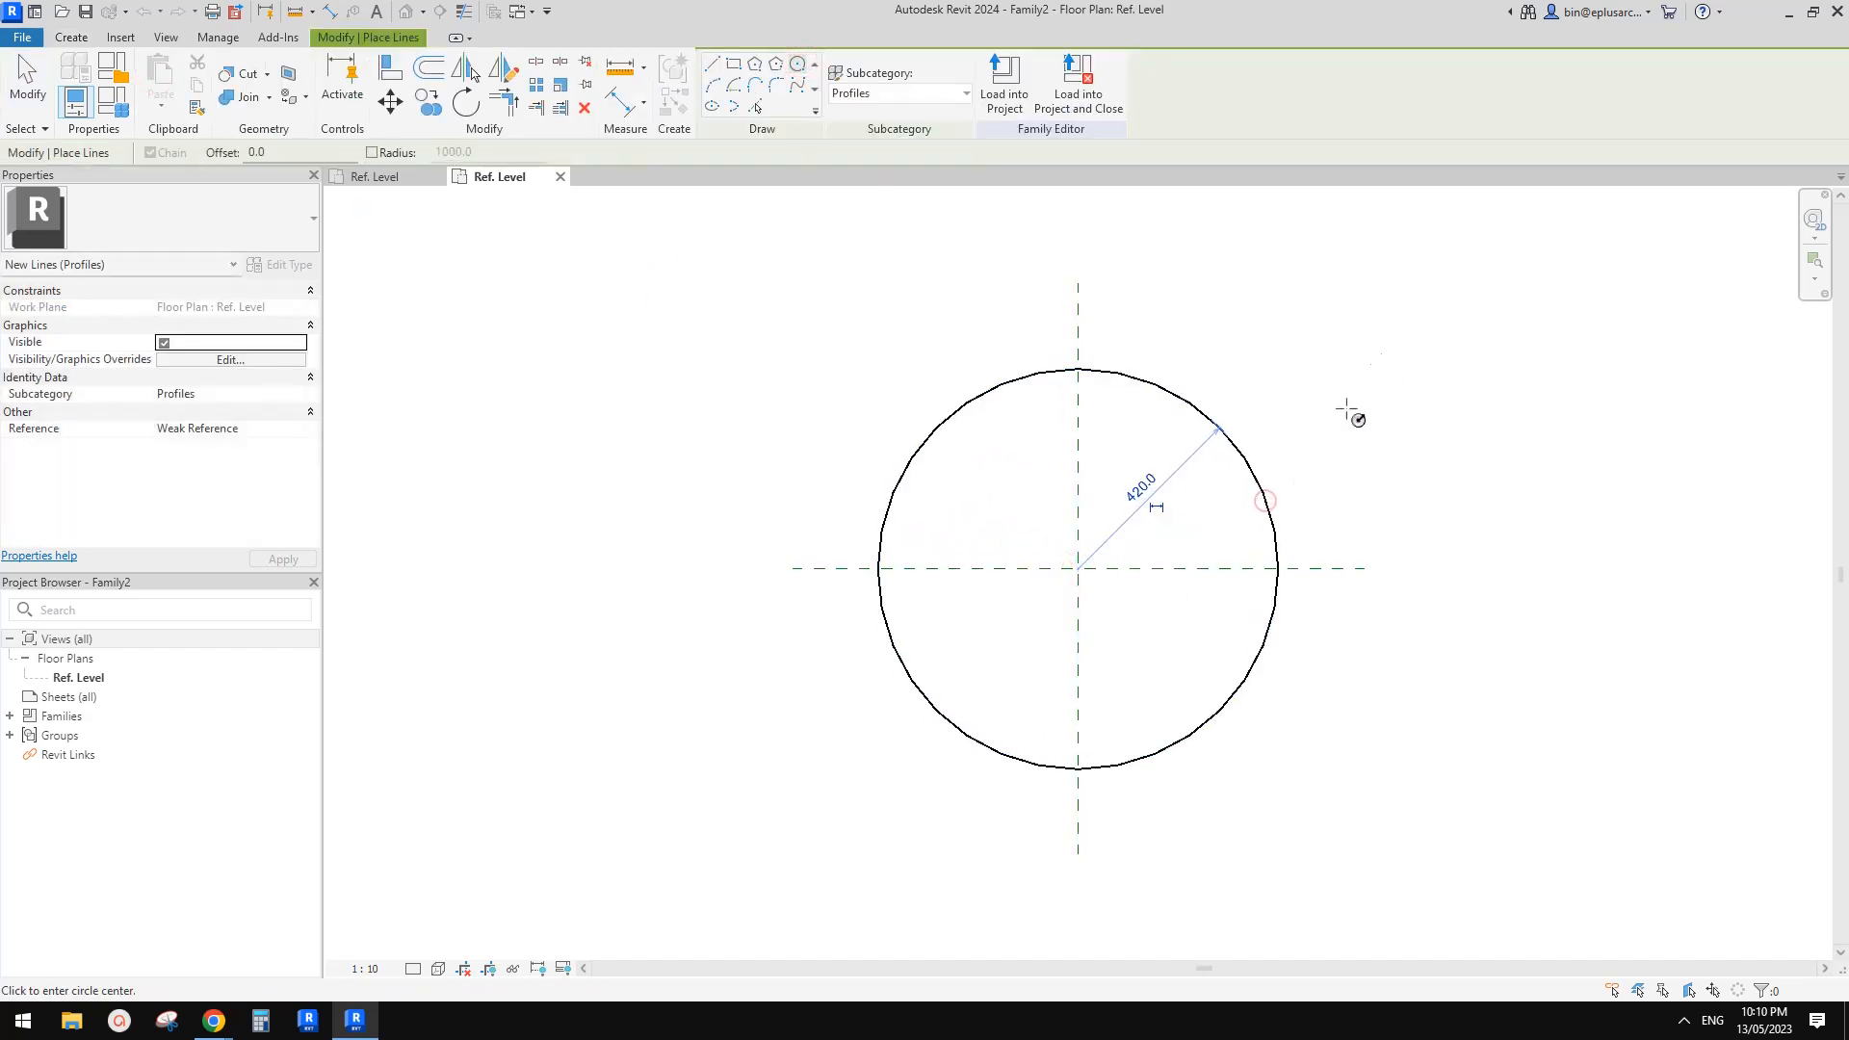
Add a diameter dimension to the profile circle
key("d")
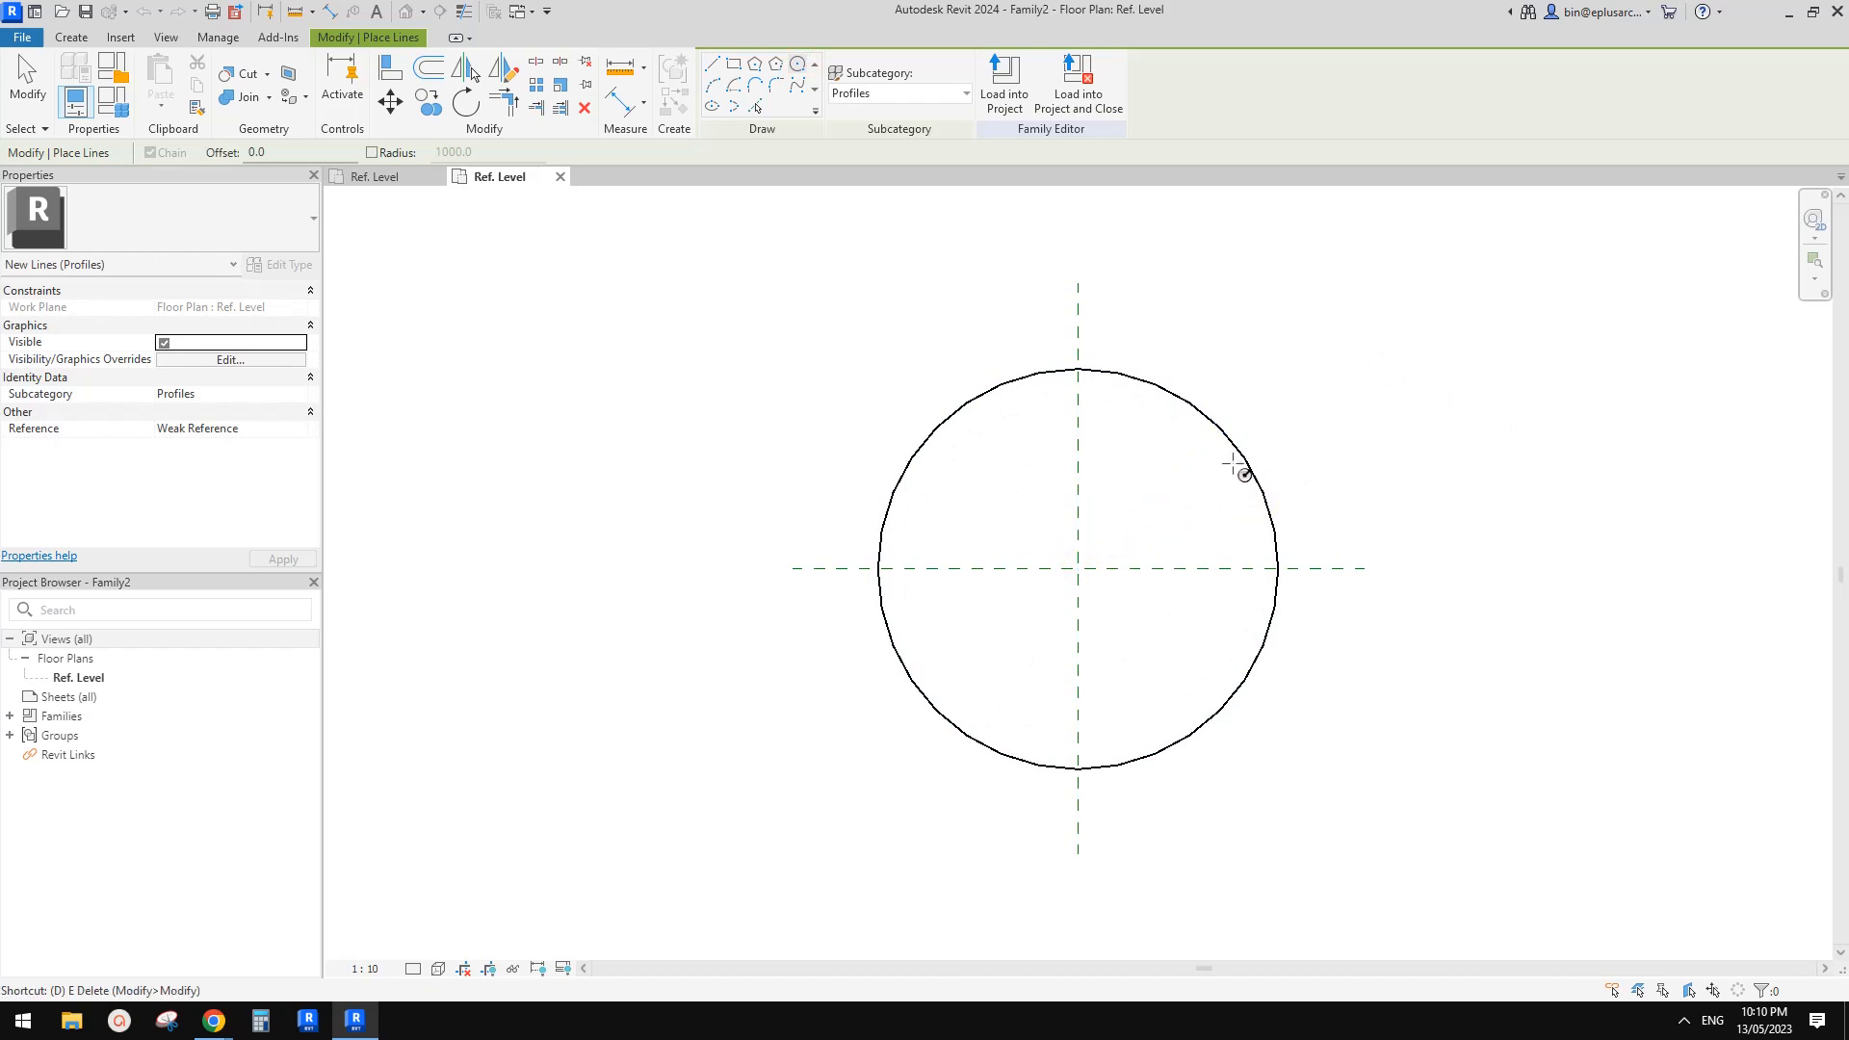
key("i")
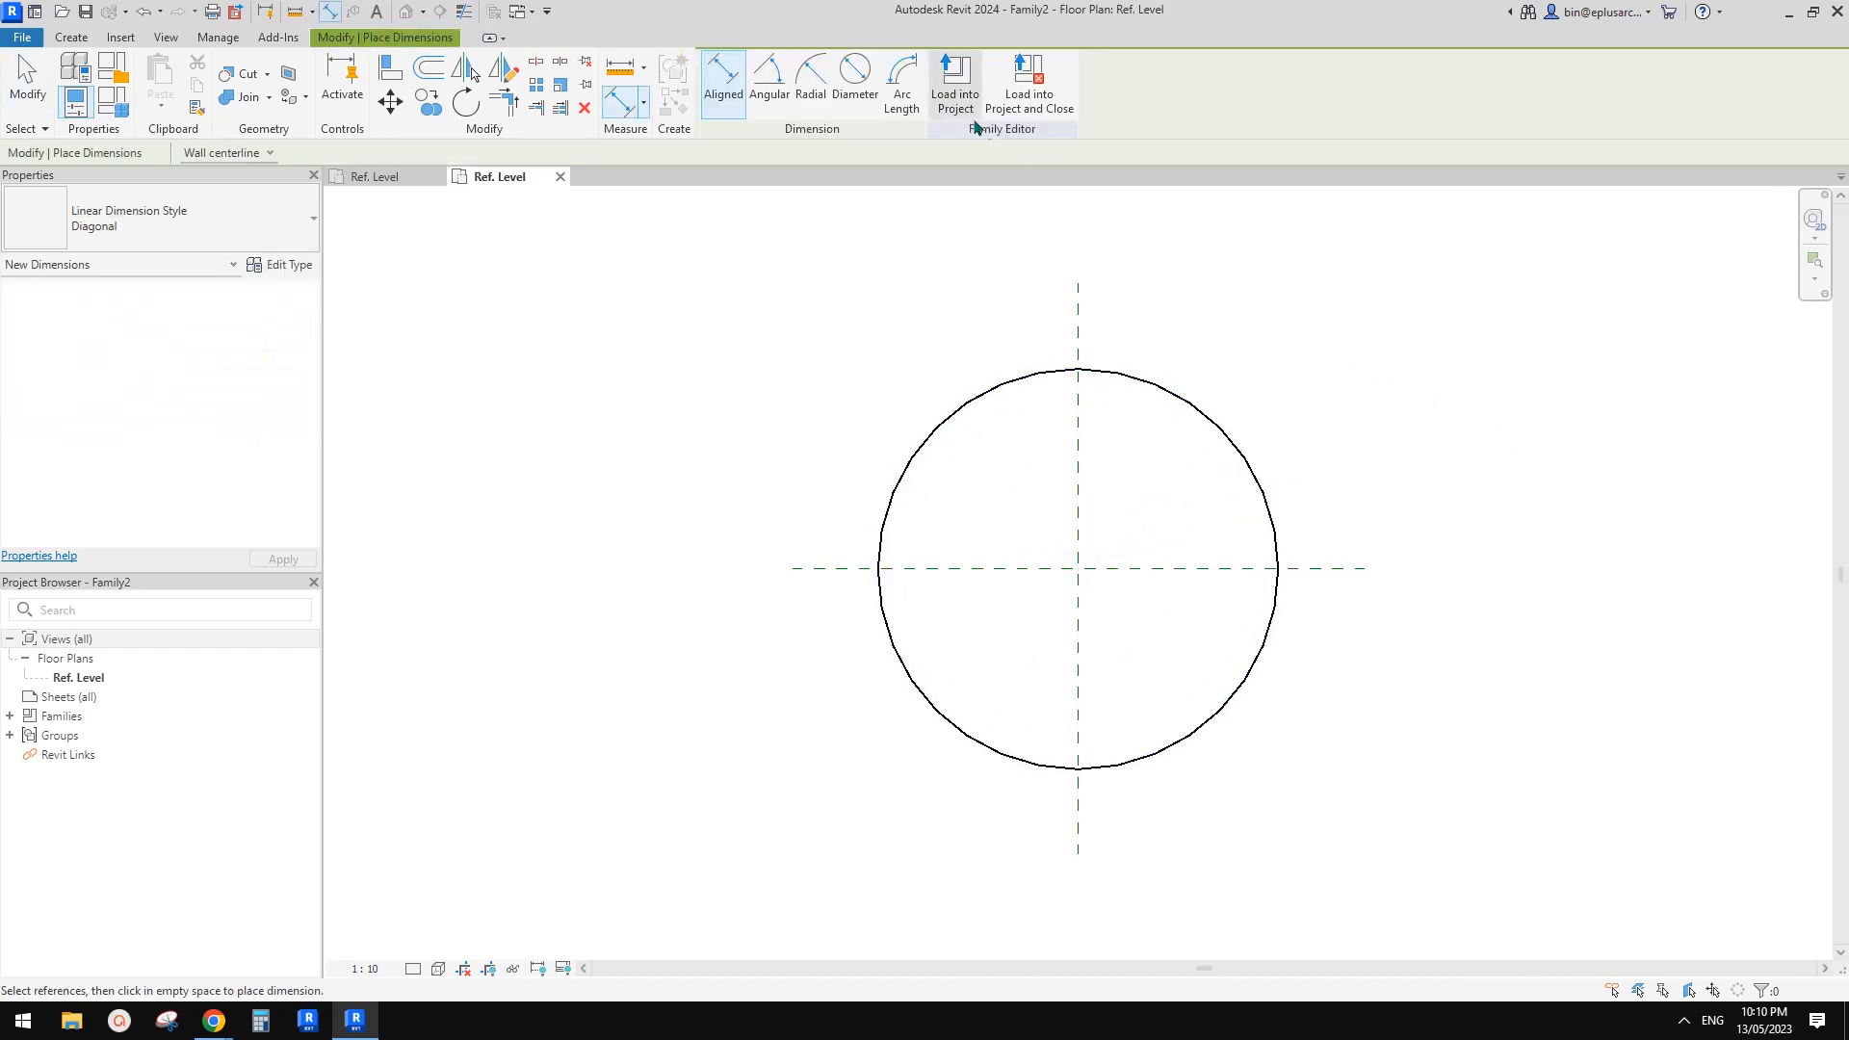
left_click(854, 77)
left_click(1163, 395)
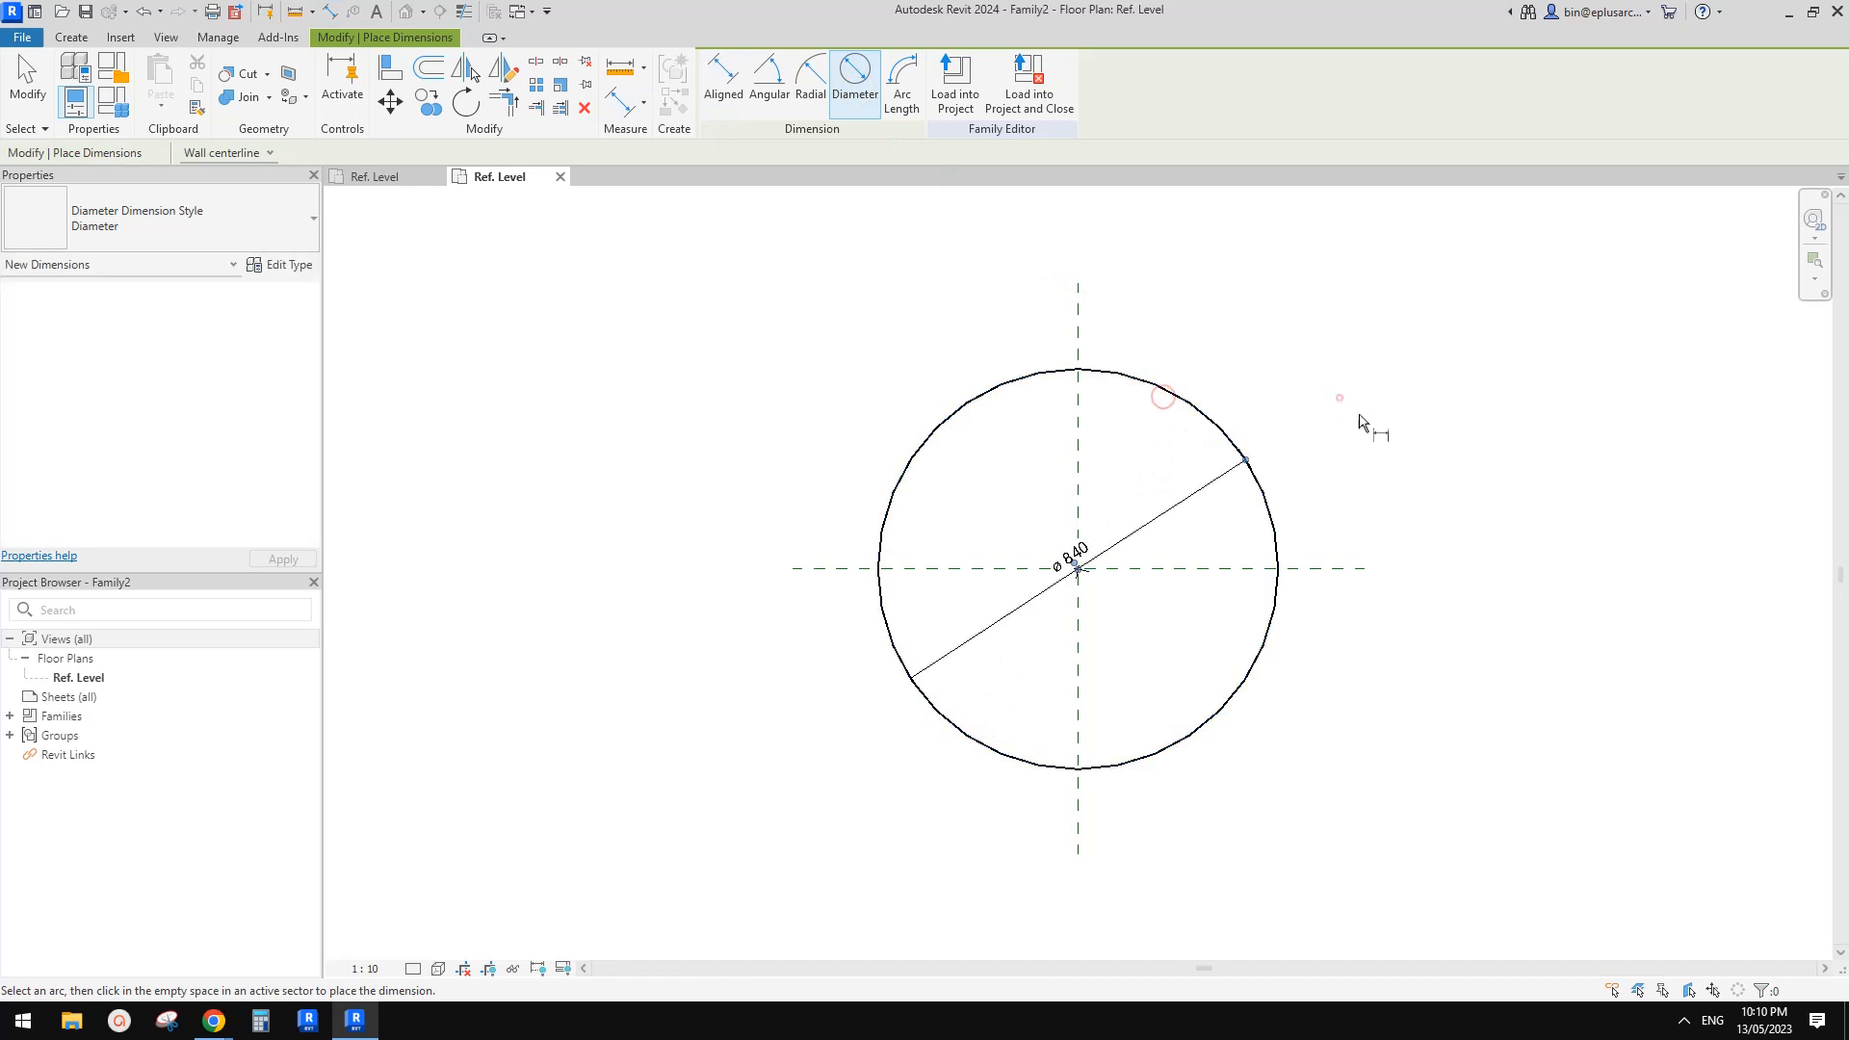
key("Escape")
Label the circle's diameter dimension with a new type parameter named D
left_click(1215, 483)
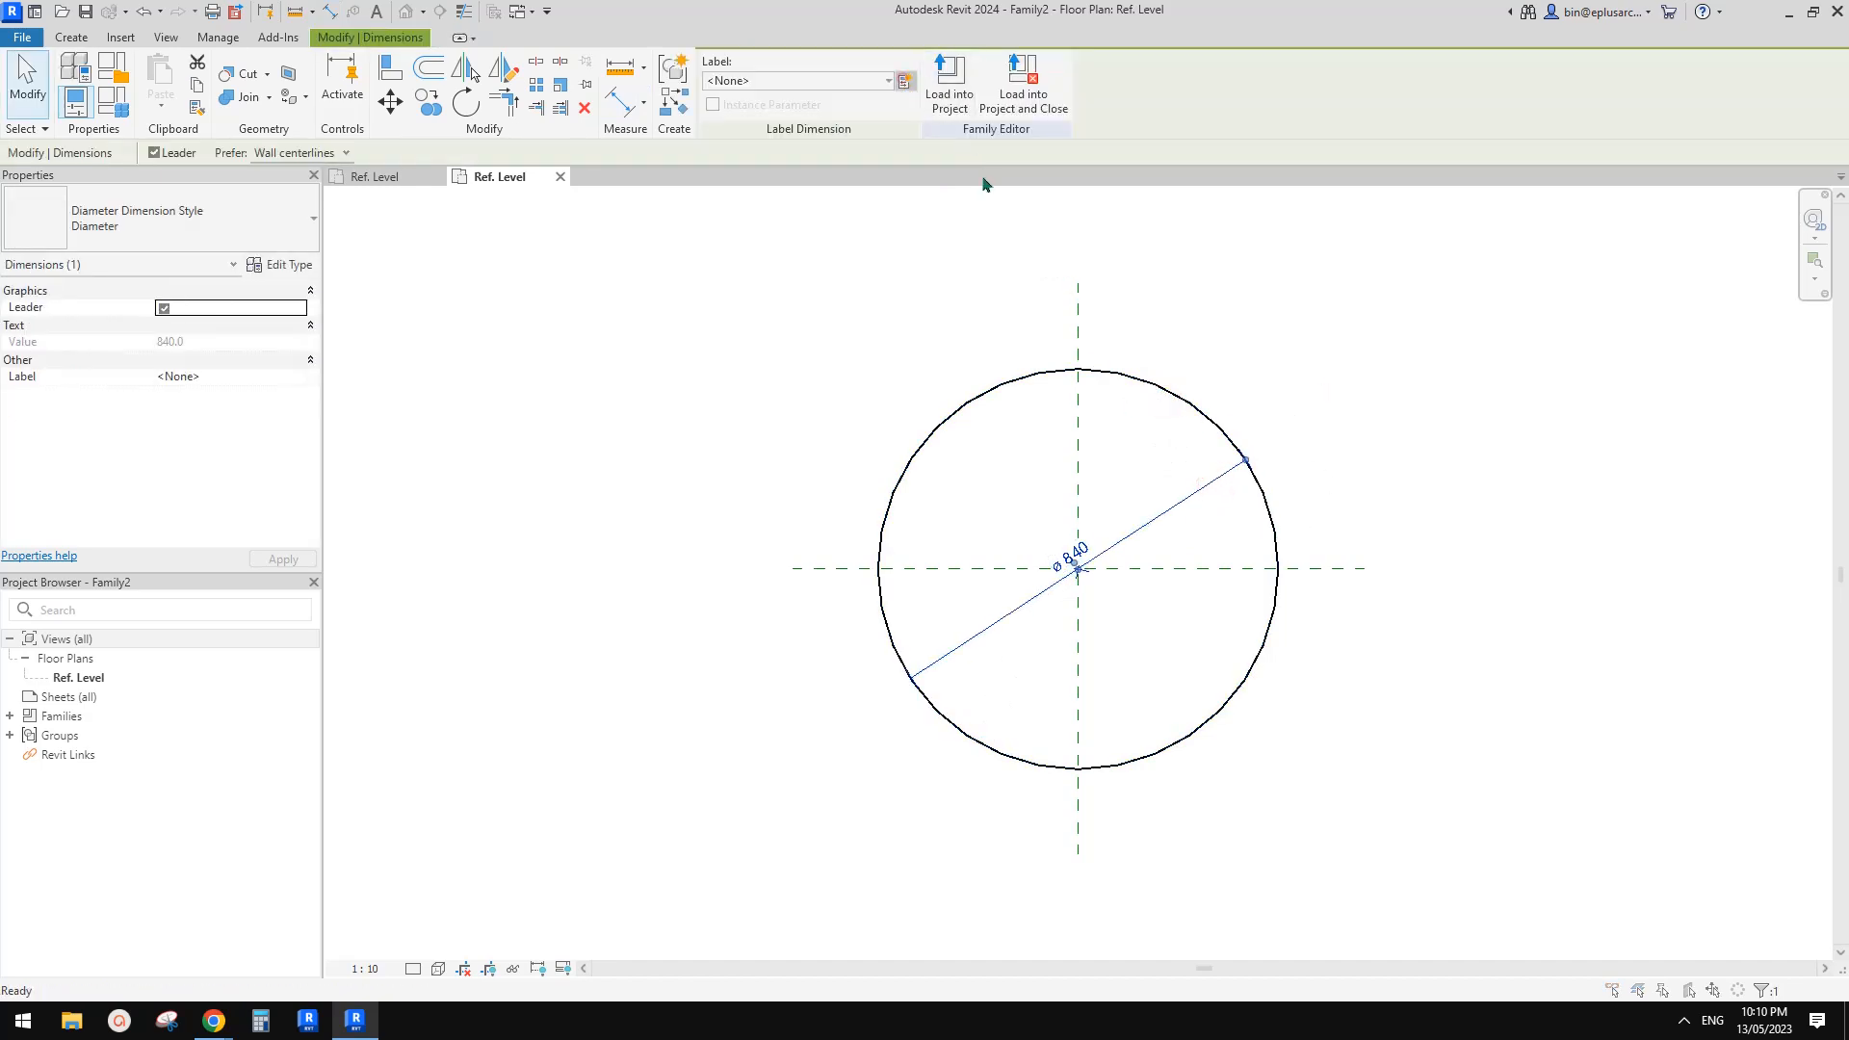
left_click(906, 81)
left_click(578, 492)
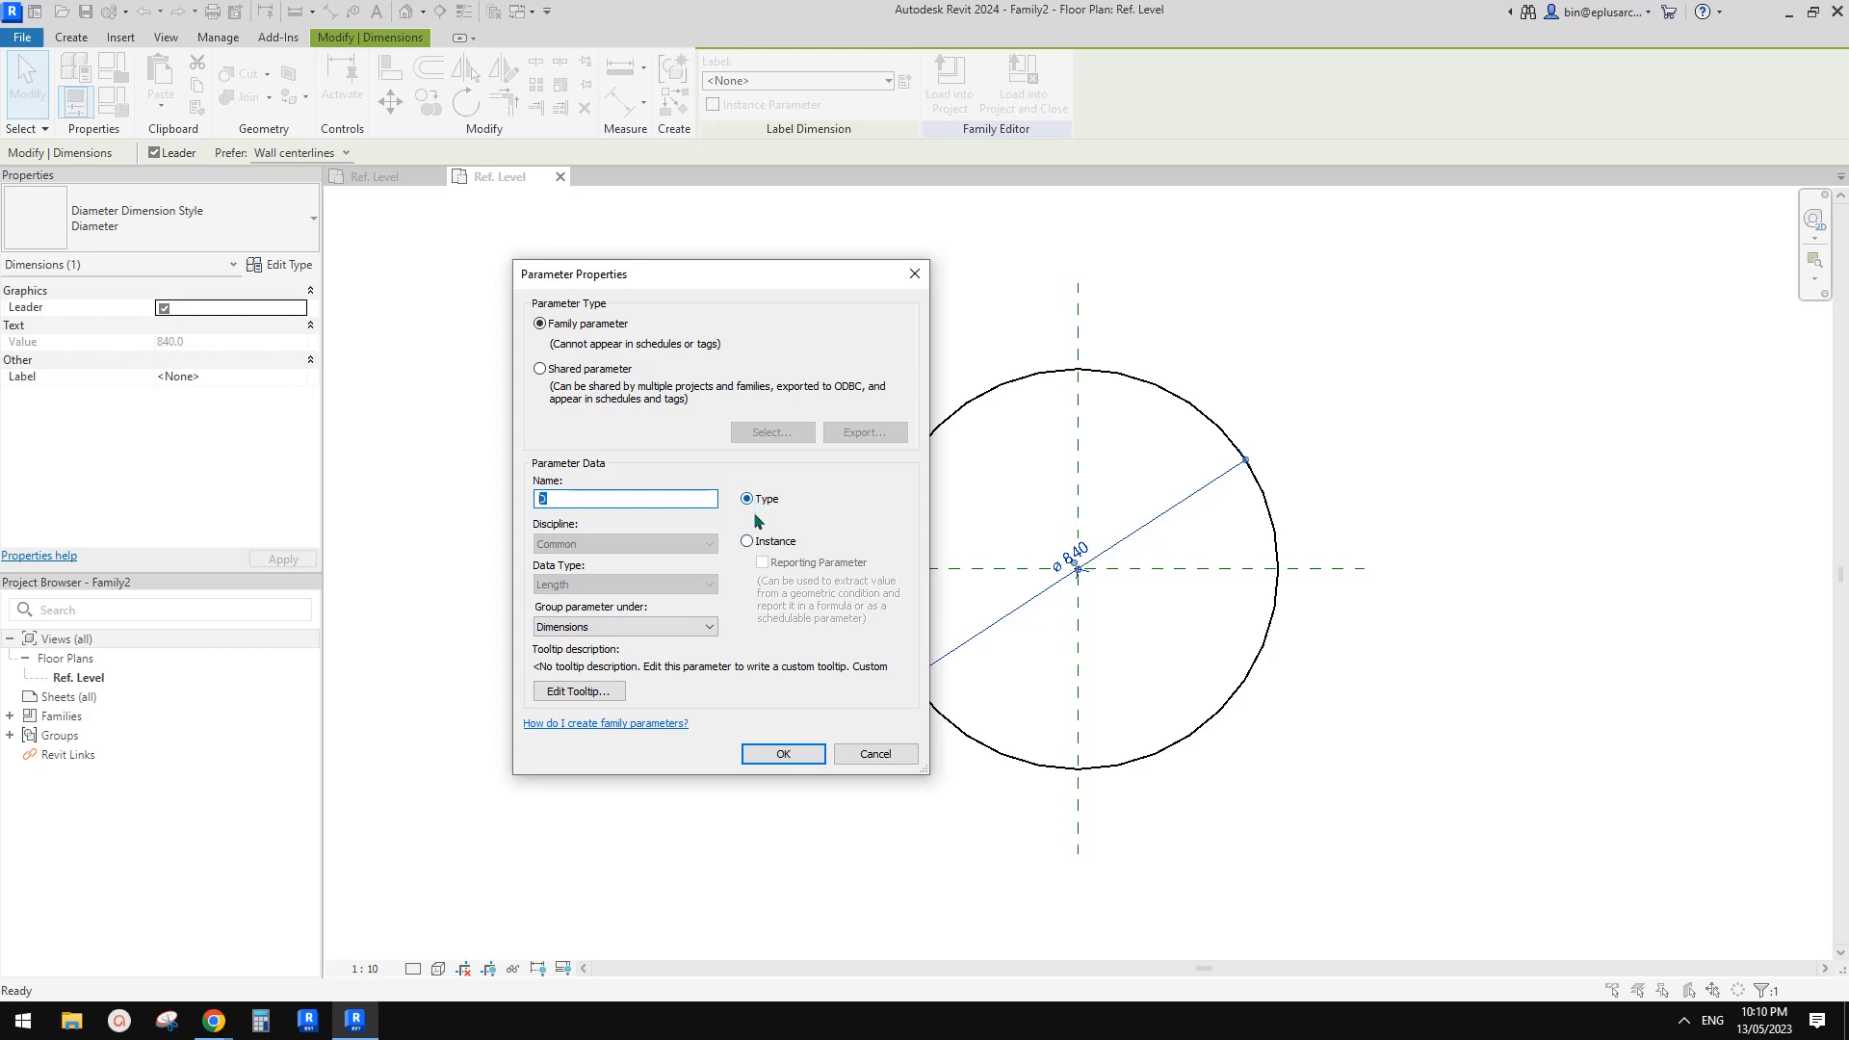
left_click(794, 748)
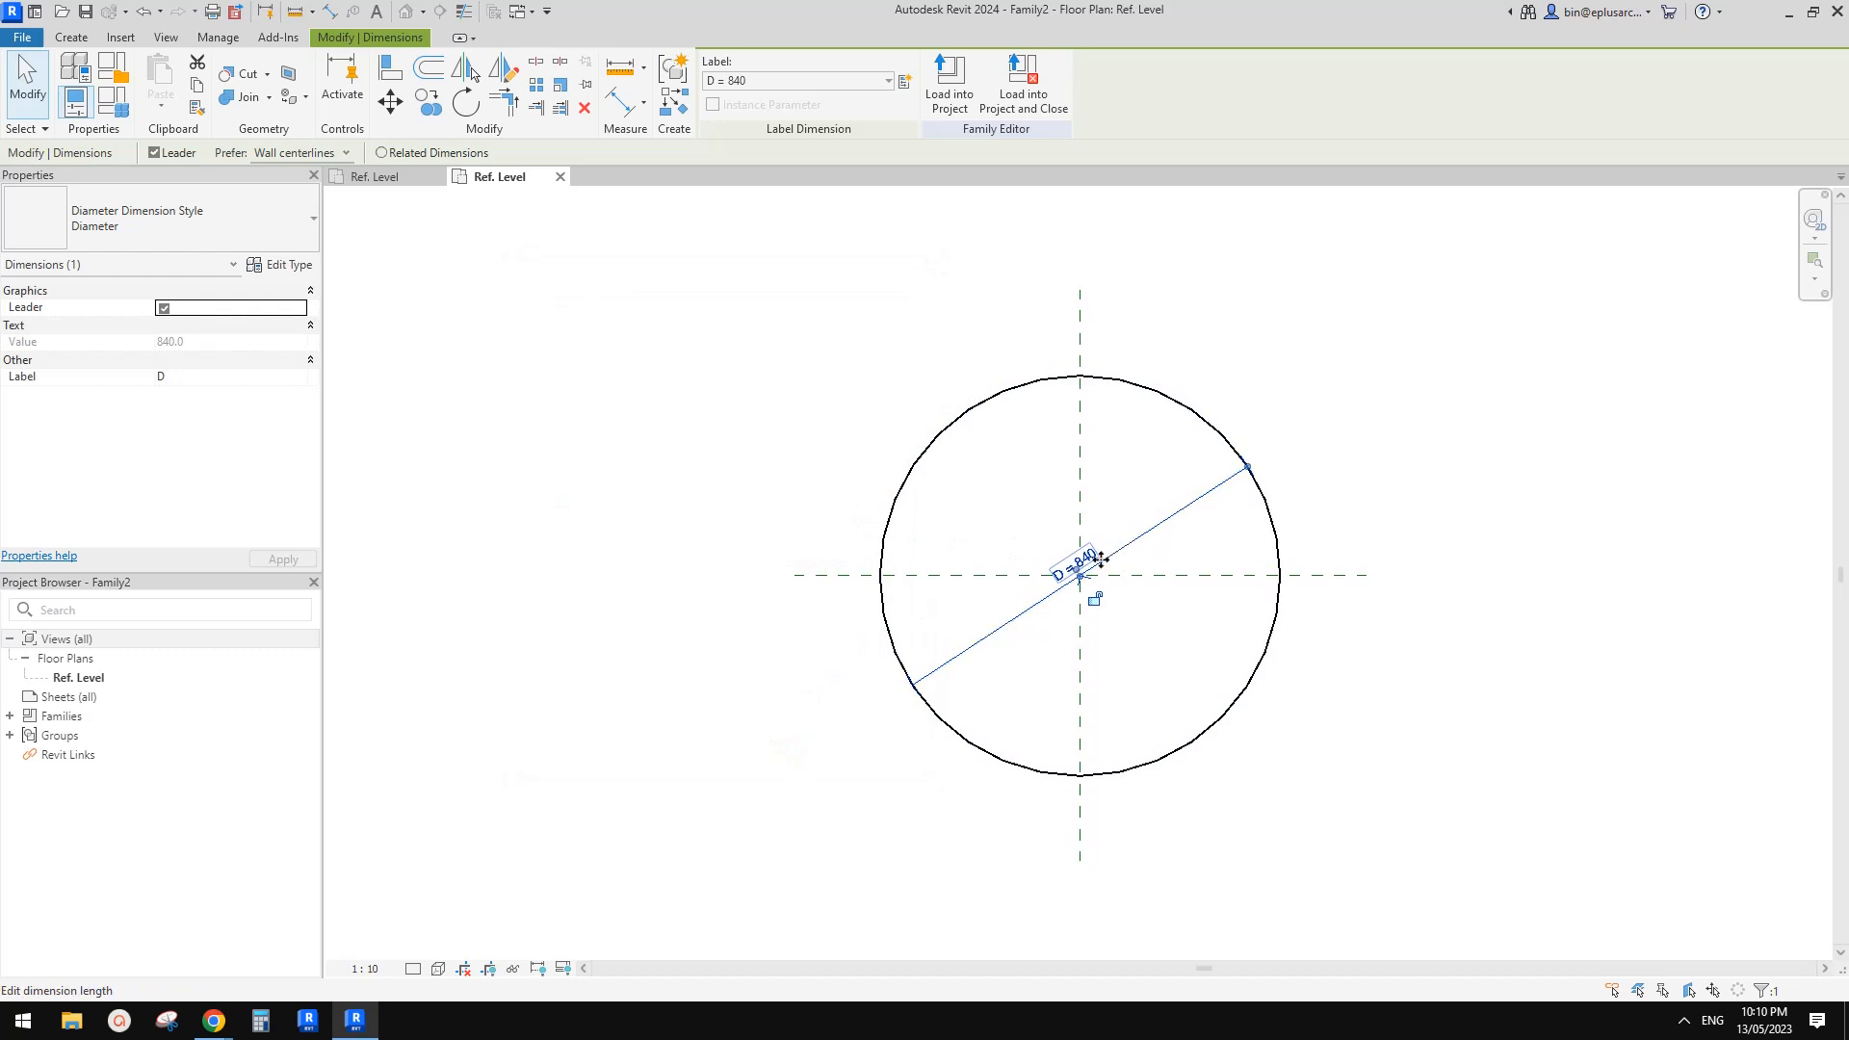
left_click(1066, 525)
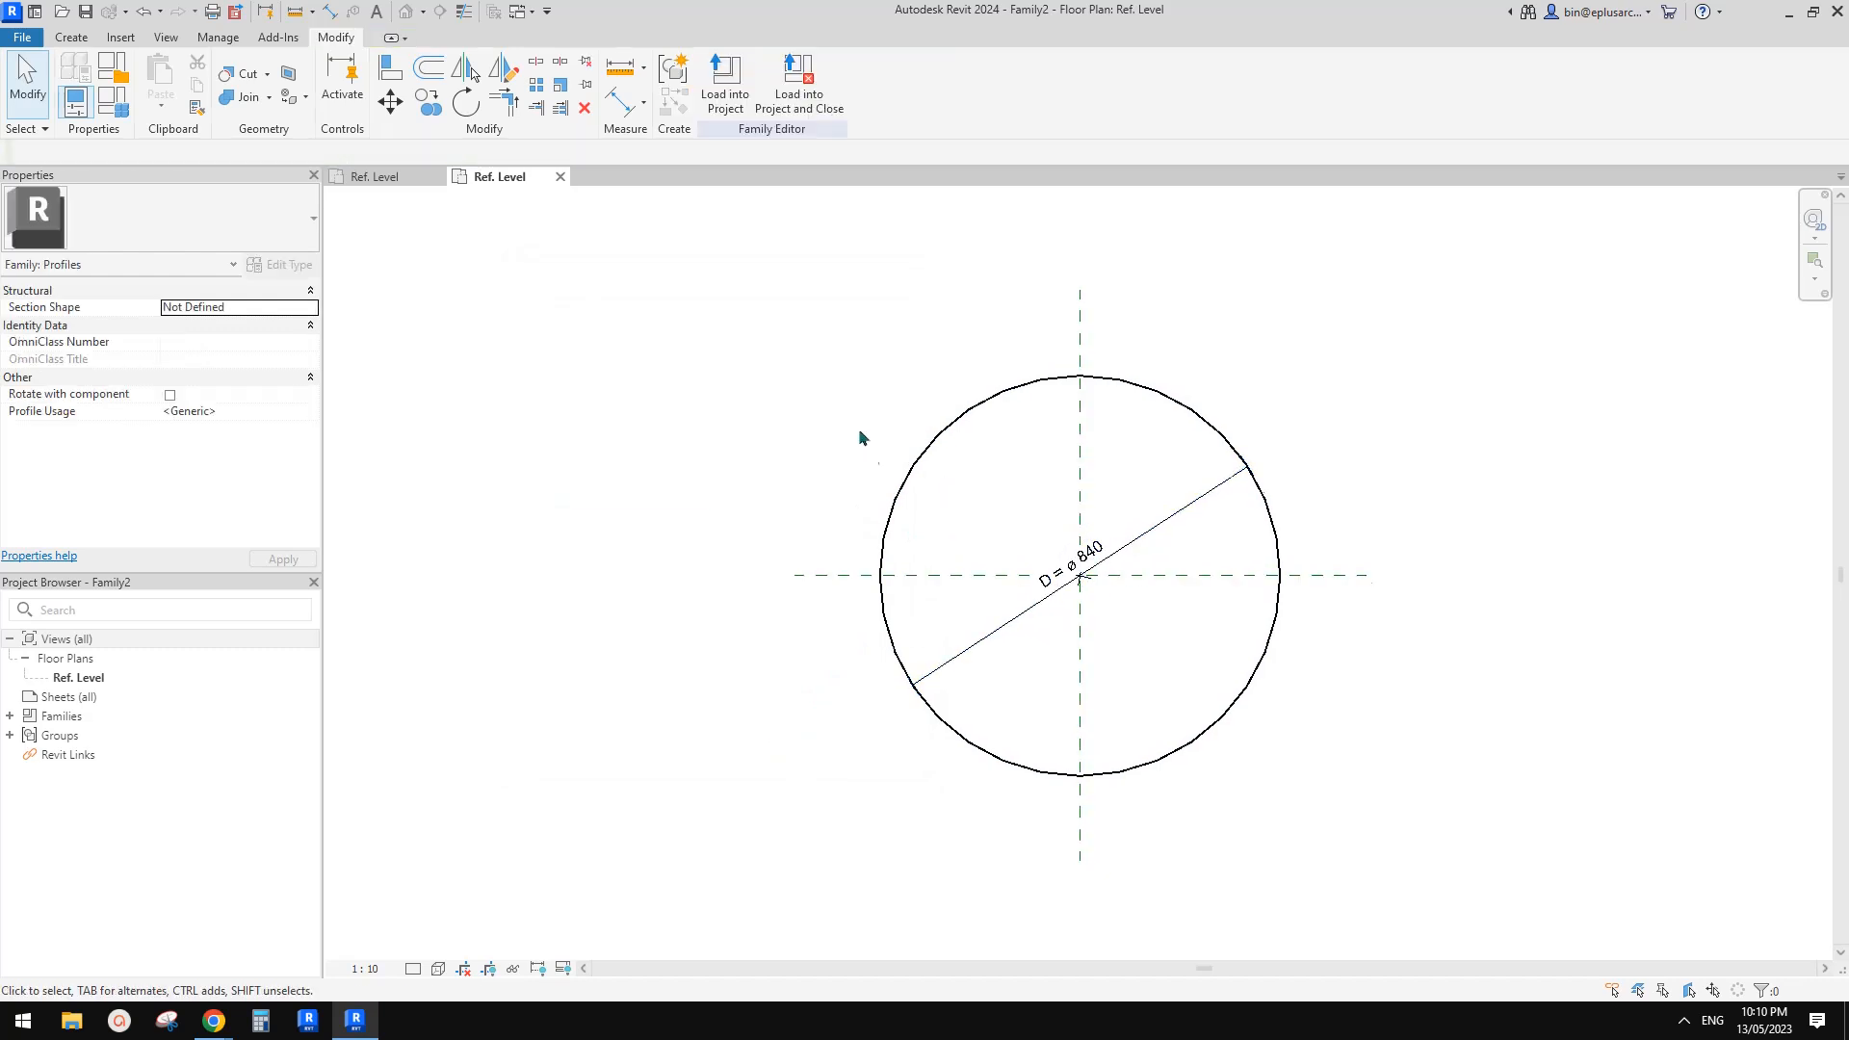
middle_click_drag(863, 431, 874, 443)
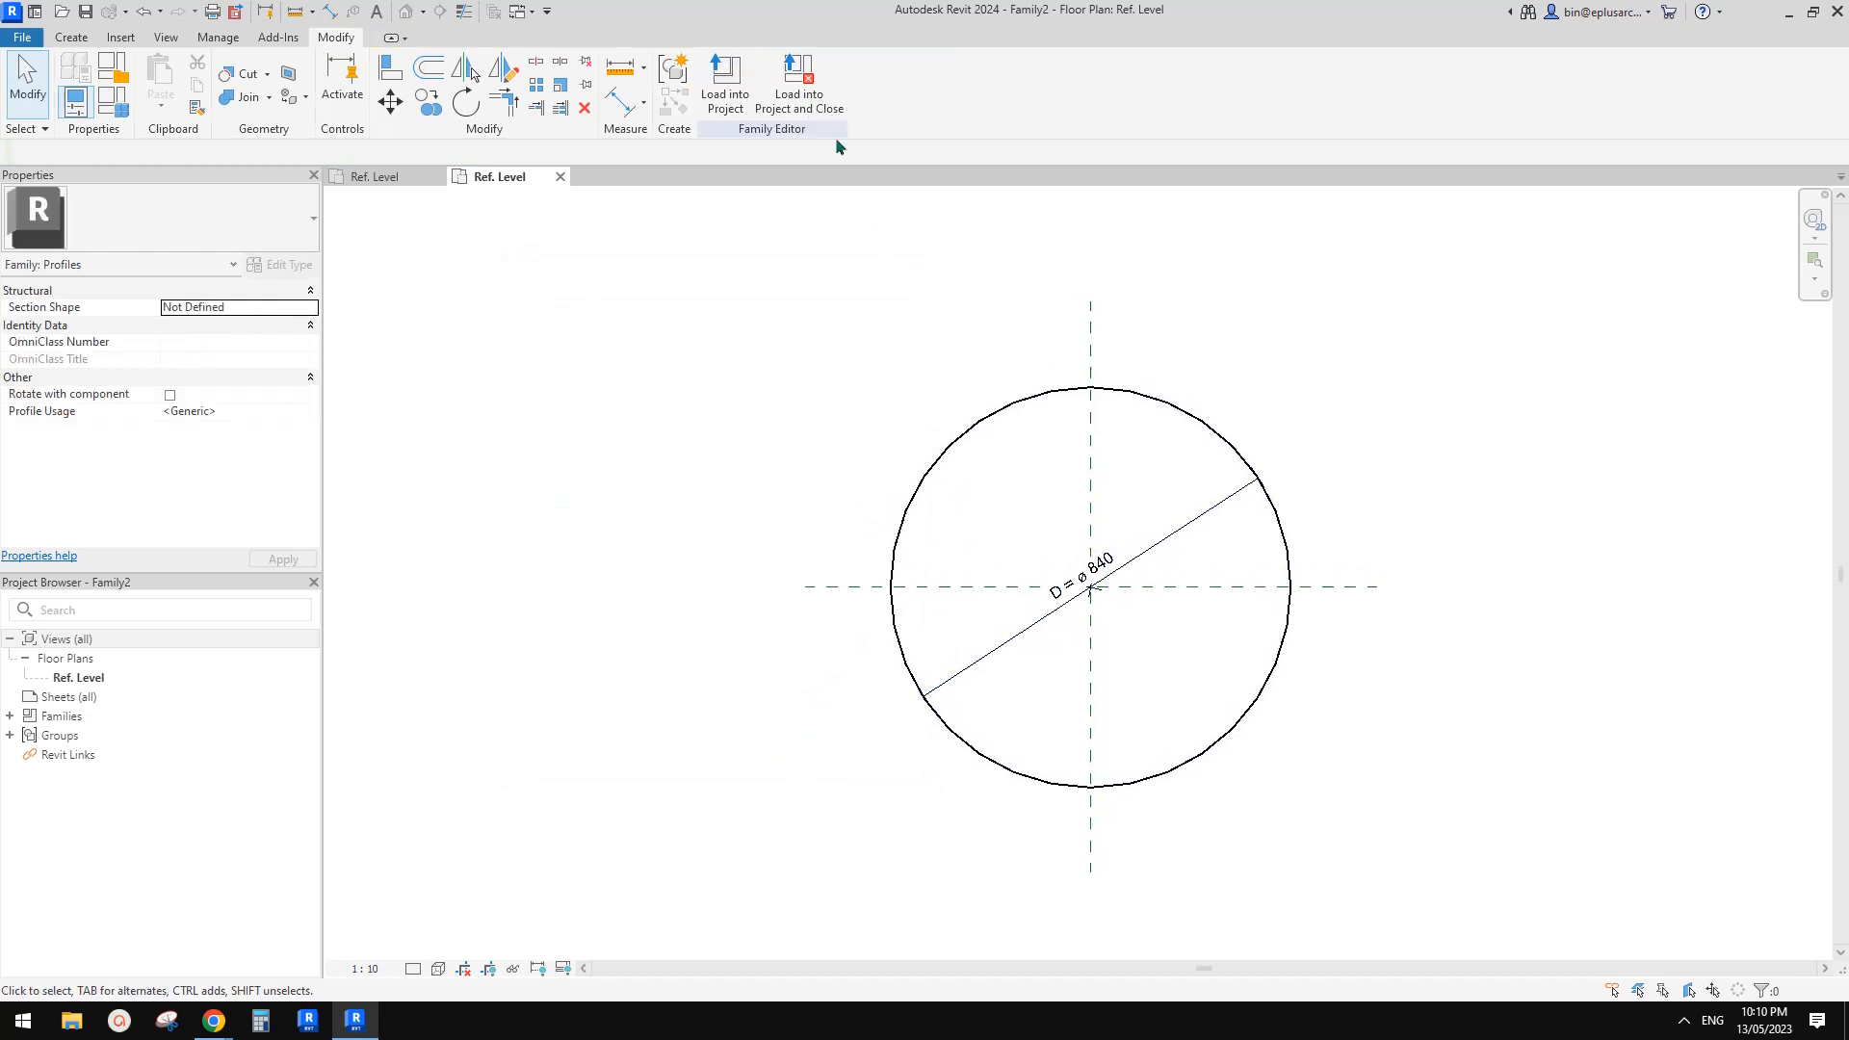
Load the circular profile family into the generic model family, closing the profile, and finish the swept blend's path sketch
left_click(799, 94)
left_click(965, 511)
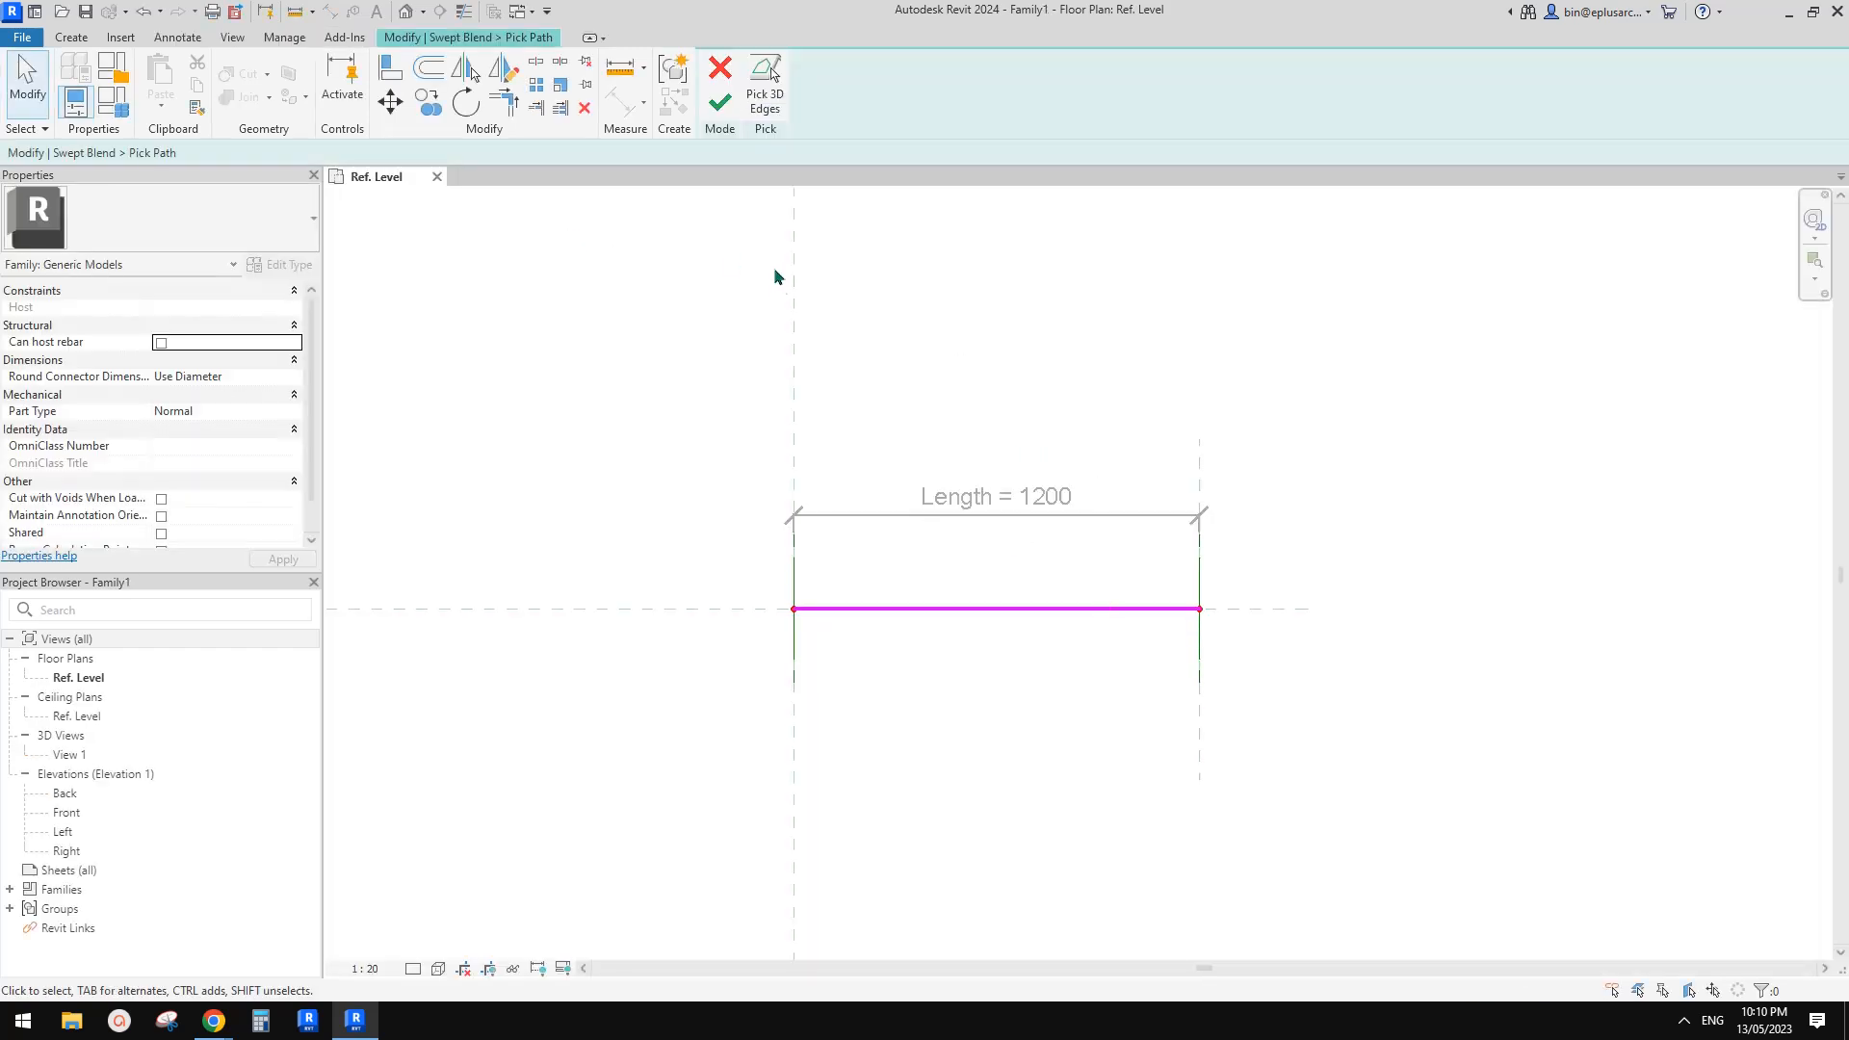
left_click(723, 104)
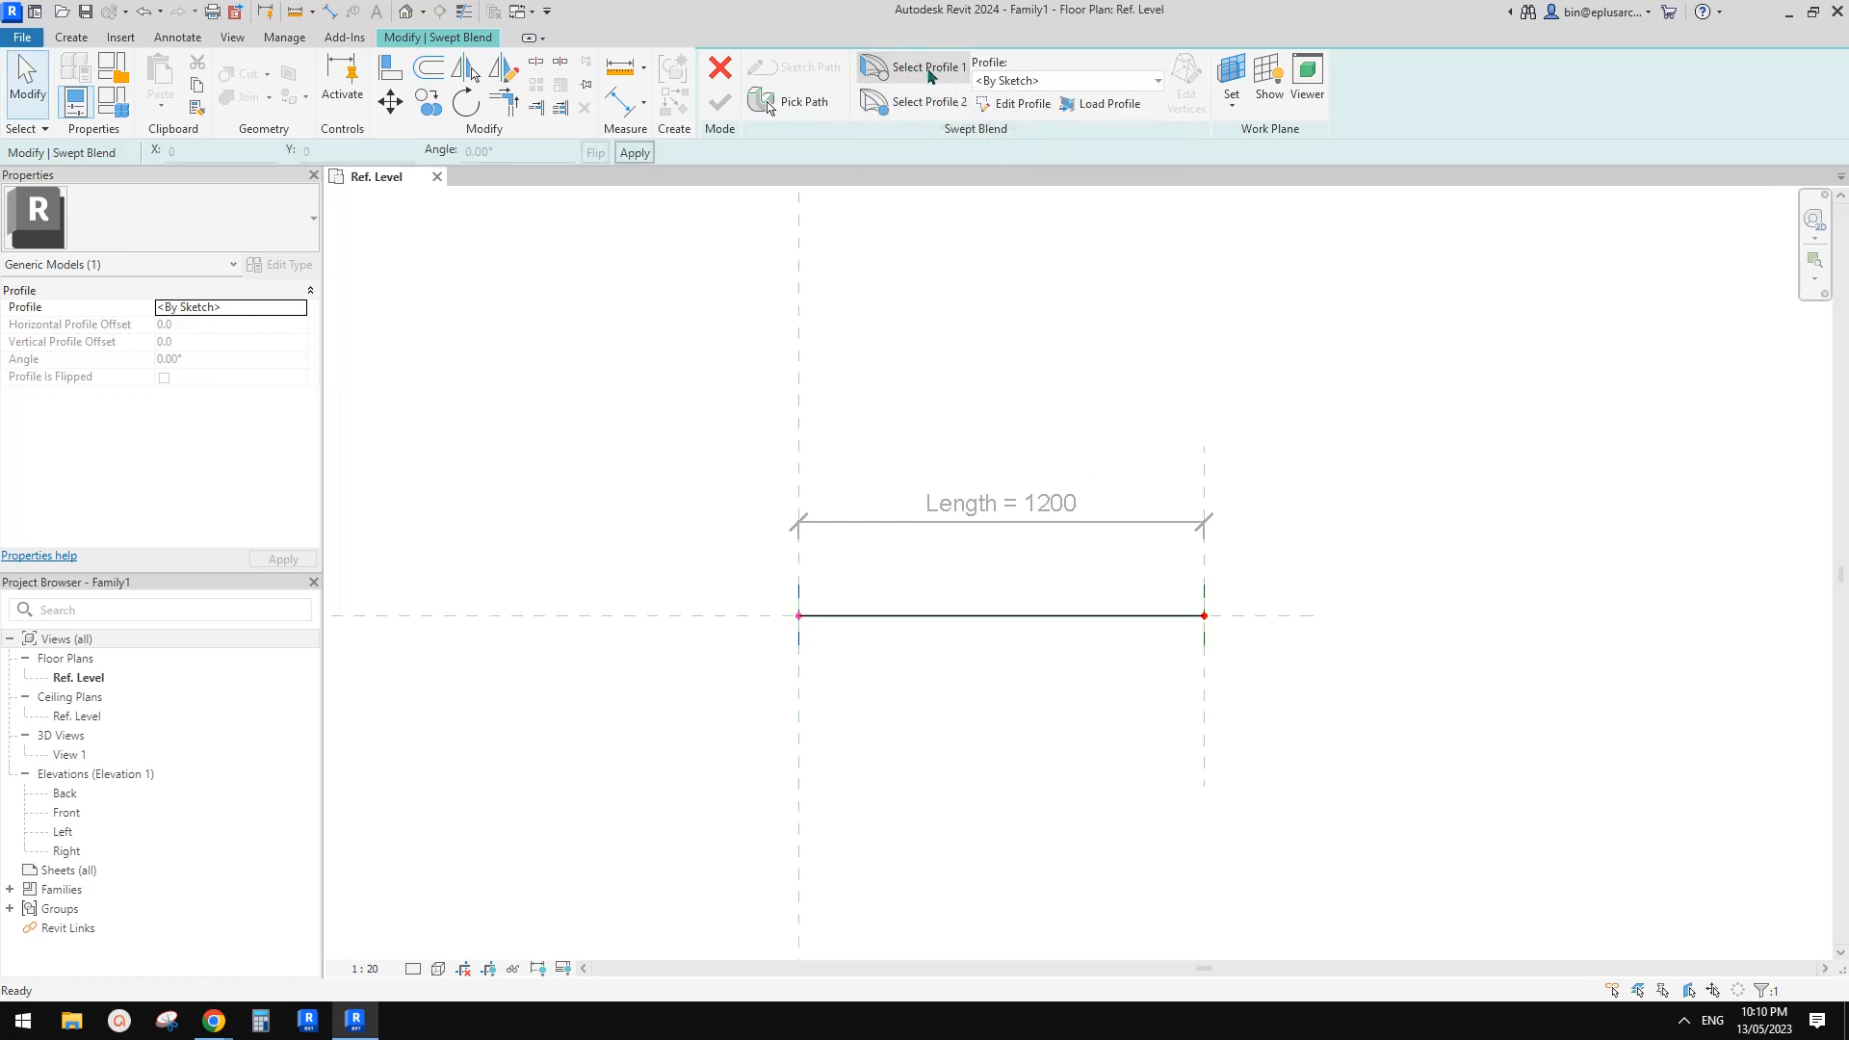
Assign the loaded Family2 profile to the swept blend's Profile 1 and open the default 3D view
left_click(1045, 82)
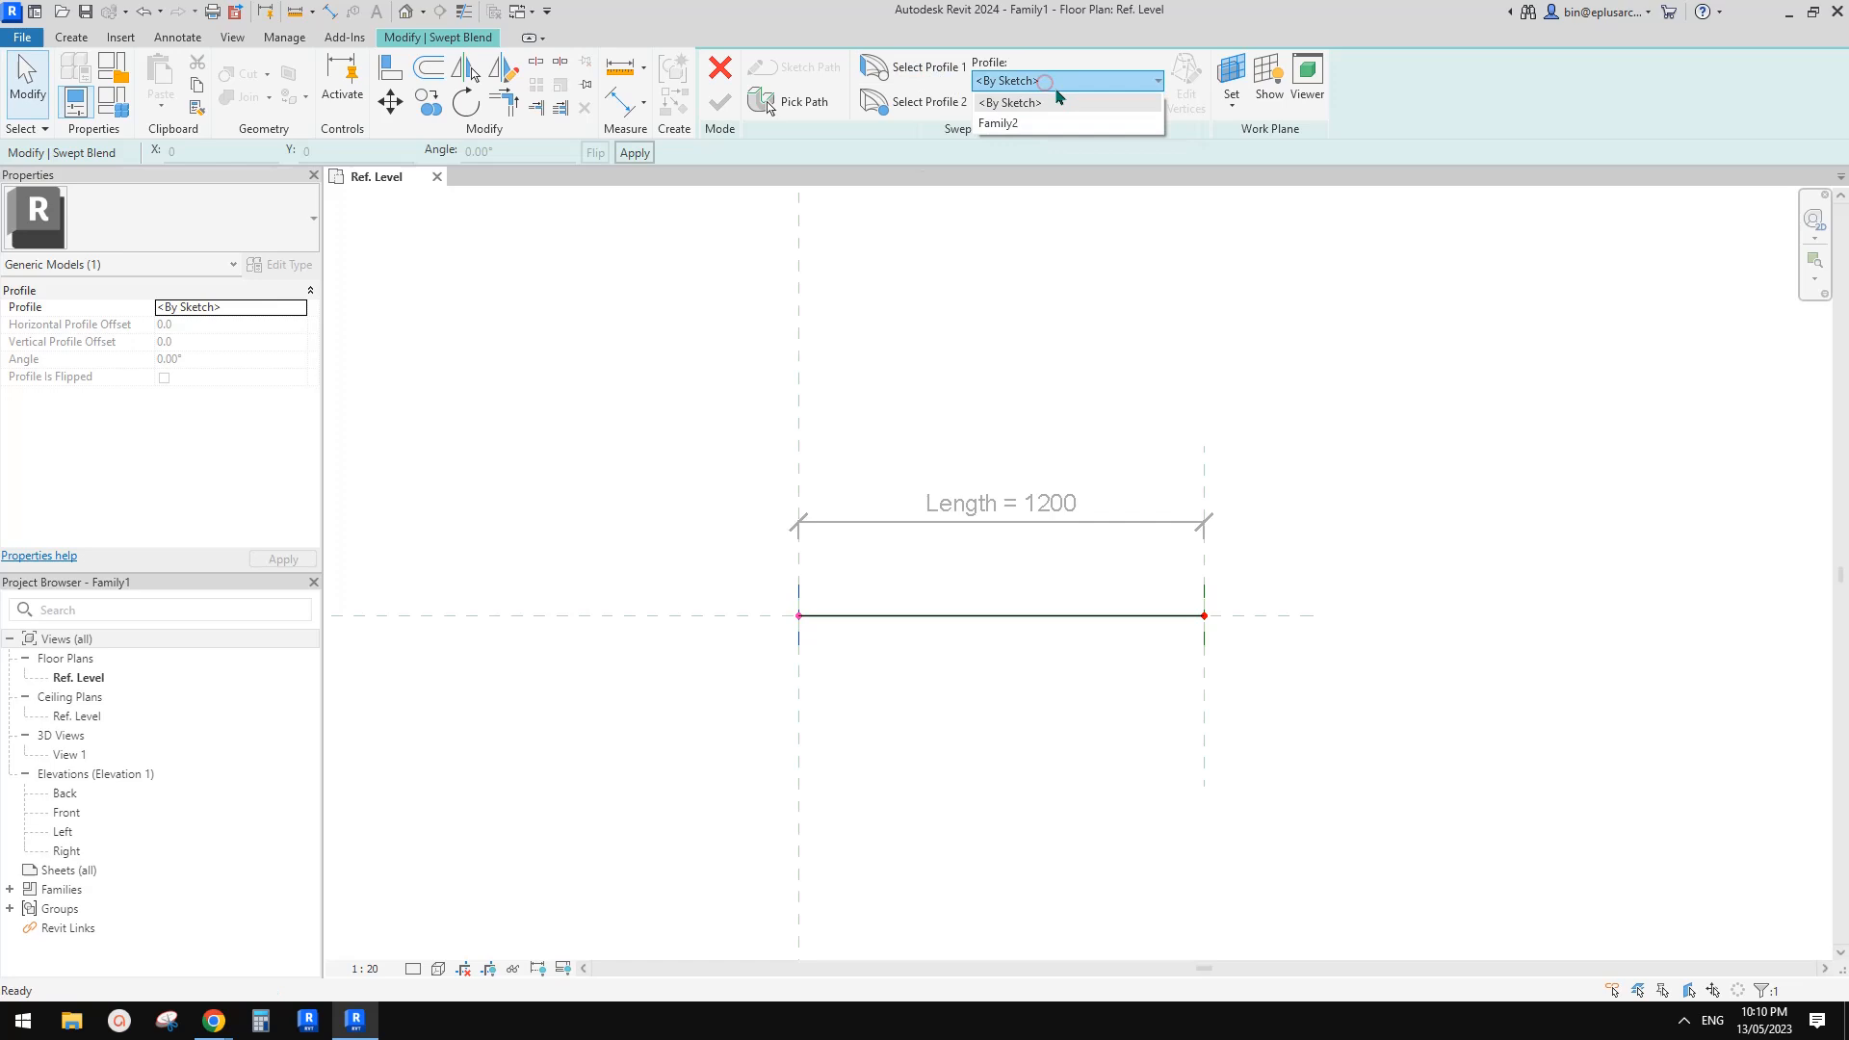
left_click(1004, 123)
left_click(408, 11)
middle_click_drag(943, 414, 1026, 529, "shift")
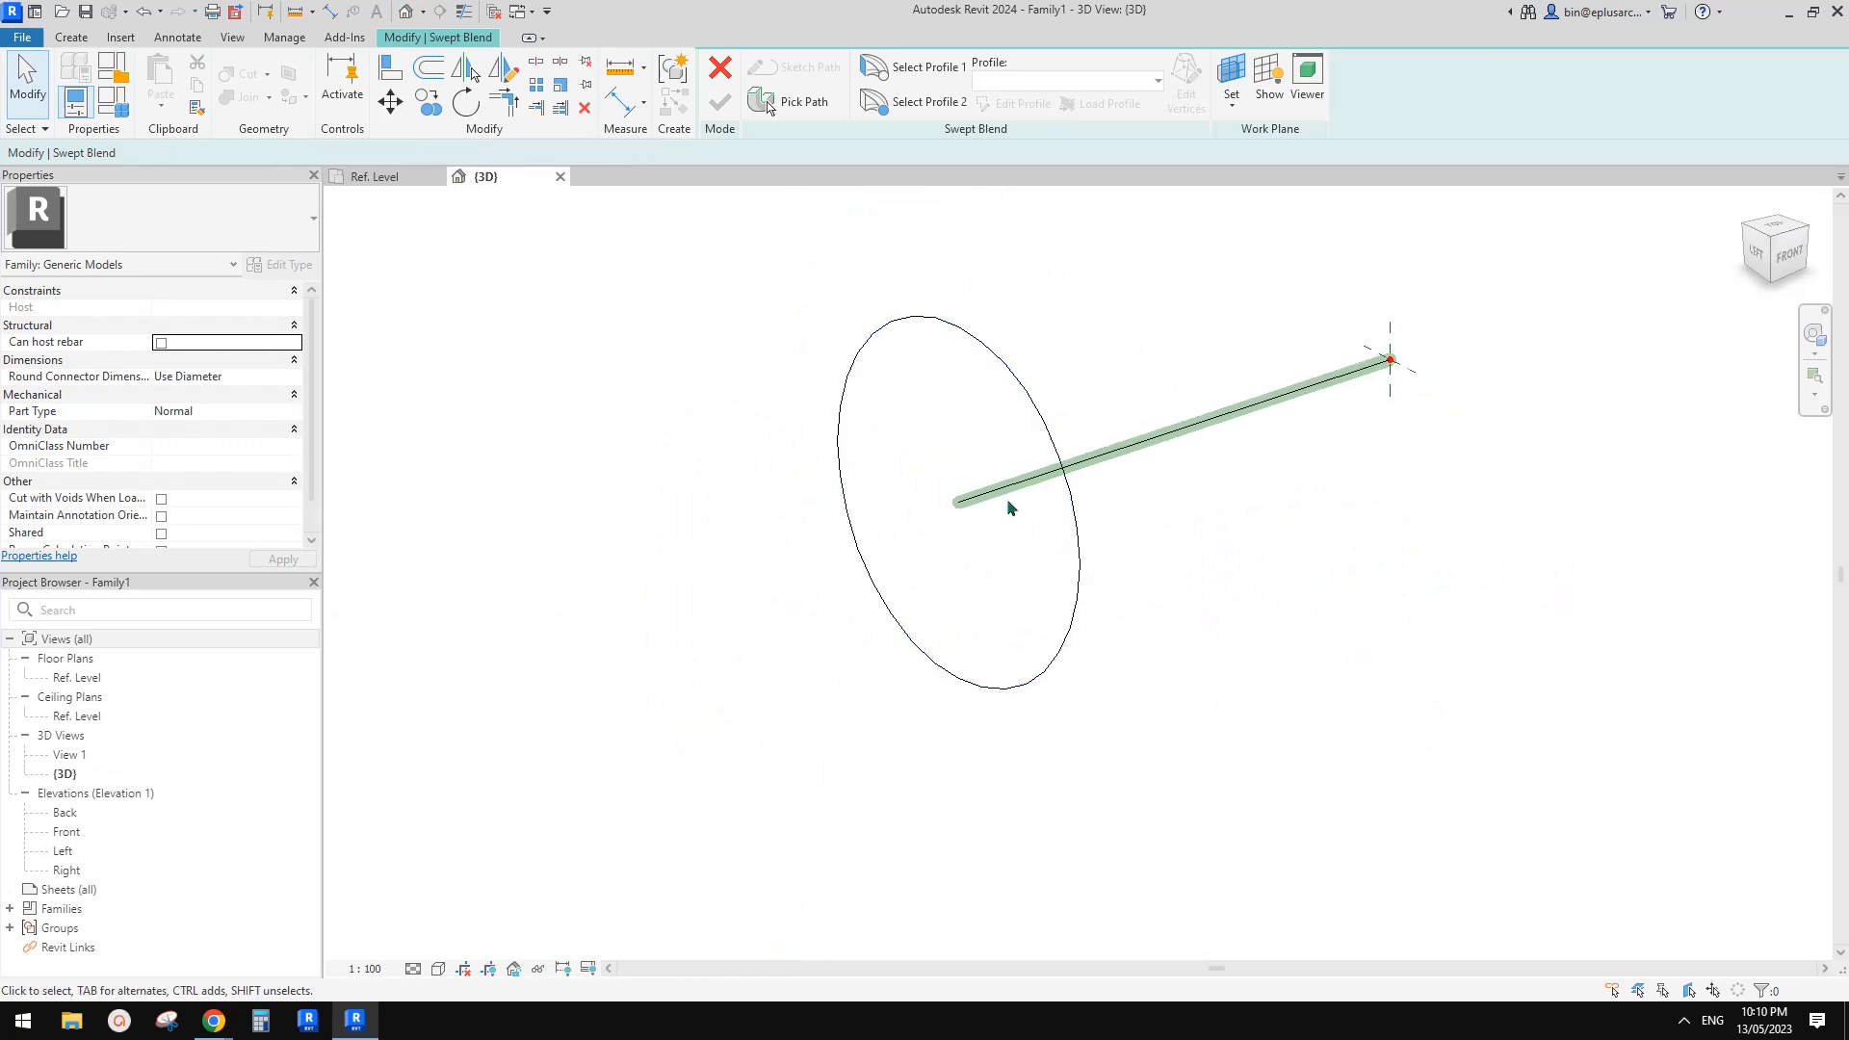
Assign the Family2 profile to Profile 2 at the path's far end and finish the swept blend
left_click(1074, 520)
scroll(1004, 460, "up", 2)
left_click(894, 102)
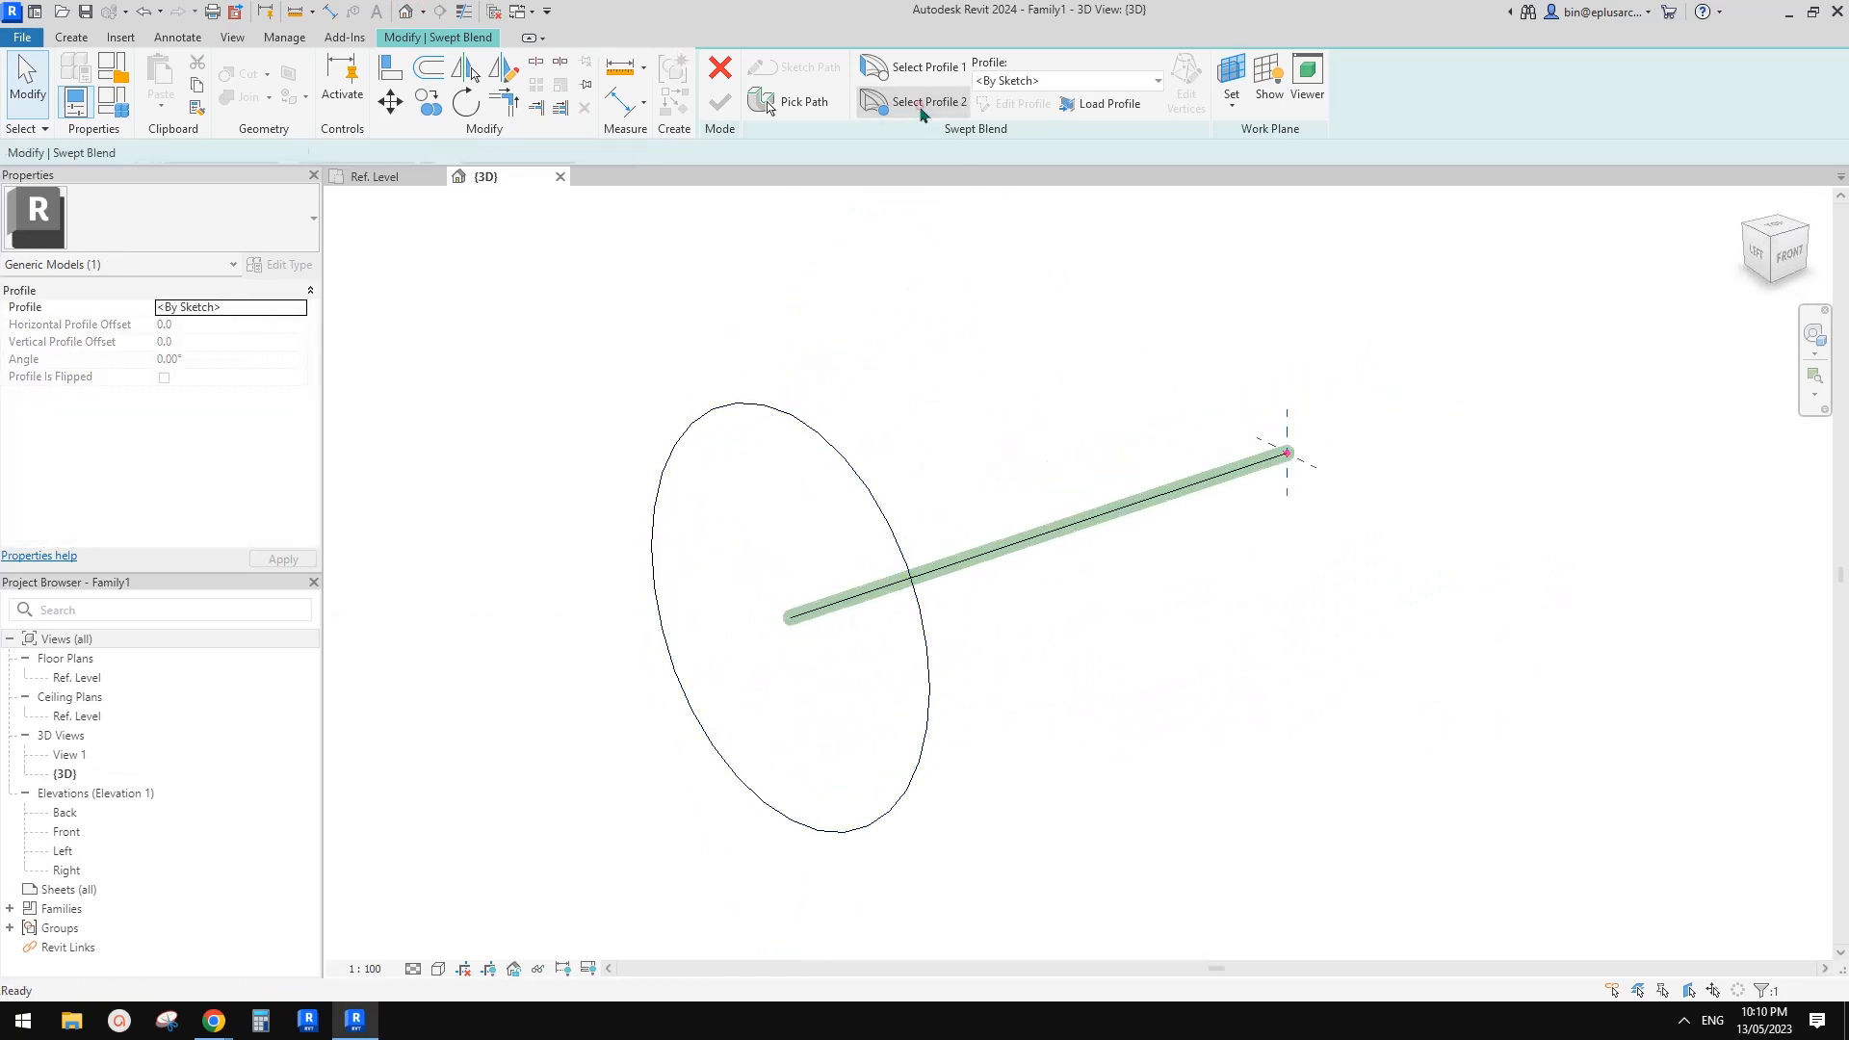
left_click(1043, 80)
left_click(1032, 124)
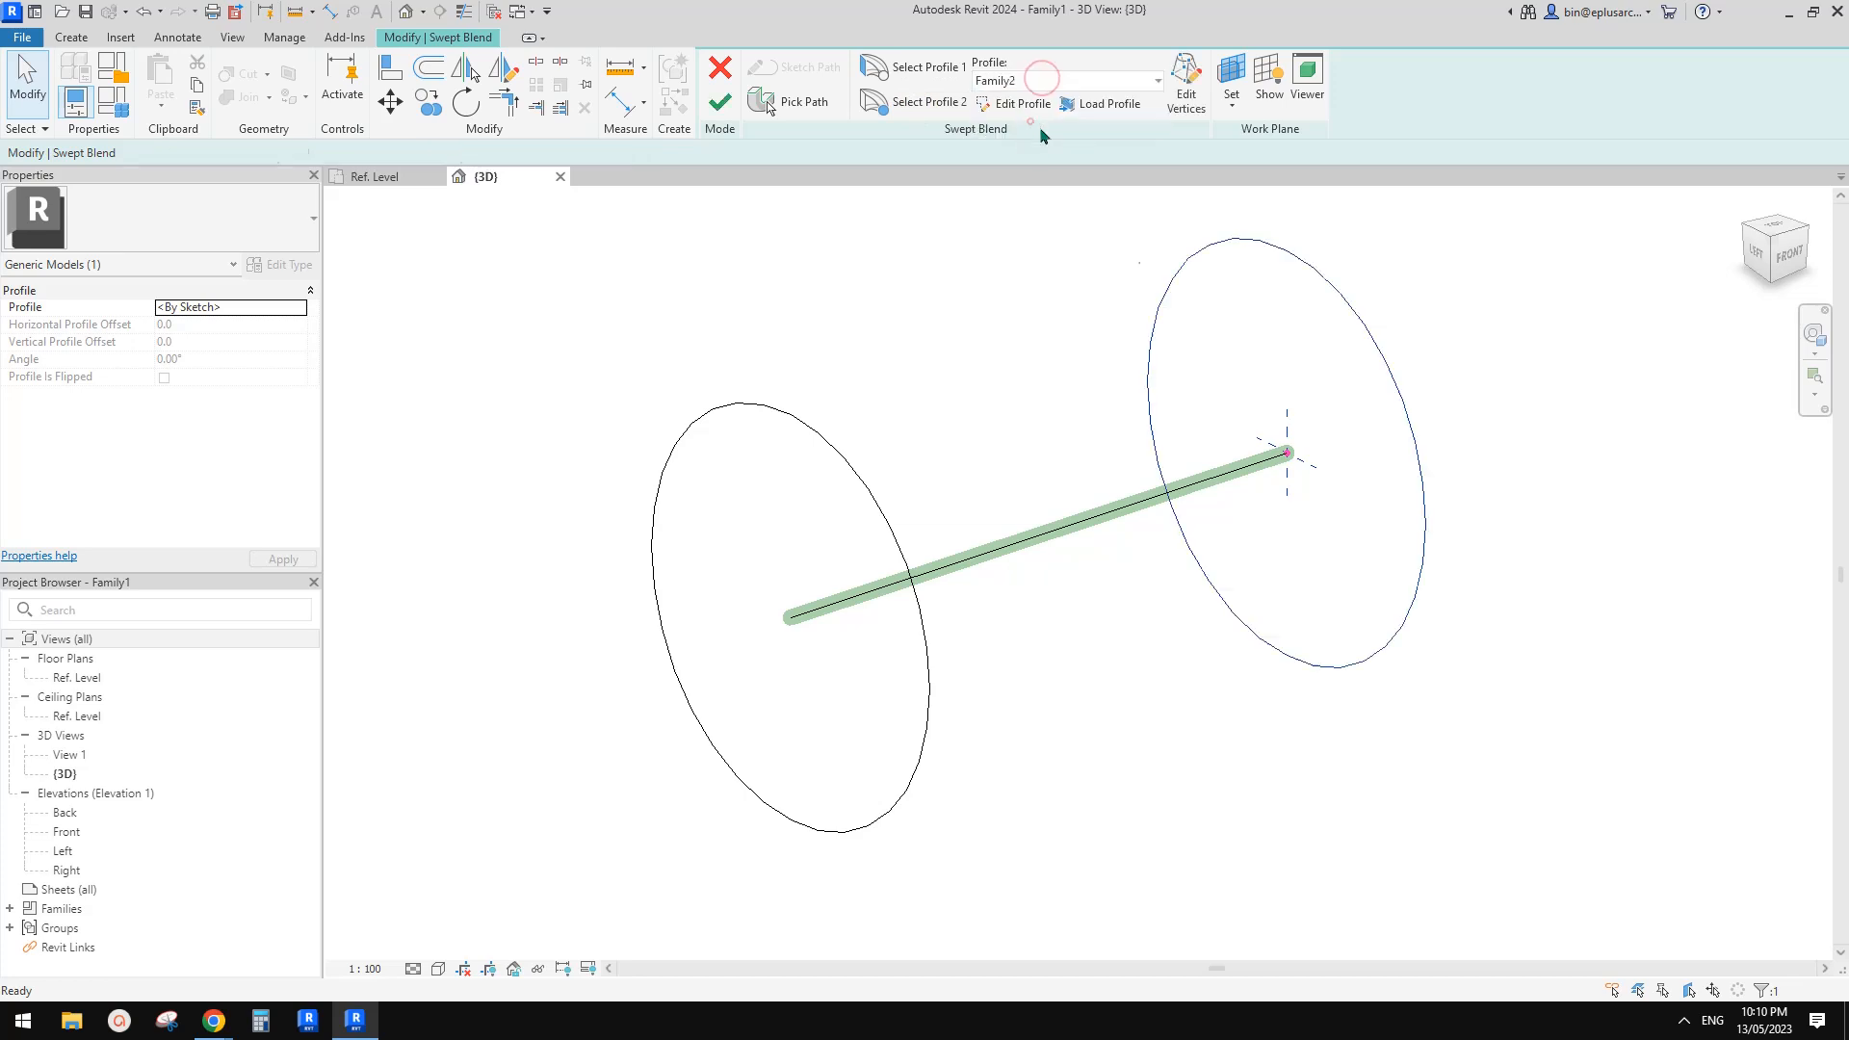
middle_click_drag(1354, 417, 1100, 438, "shift")
left_click(720, 102)
Set the swept blend's Solid/Void property to Void
left_click(1227, 408)
left_click(1100, 438)
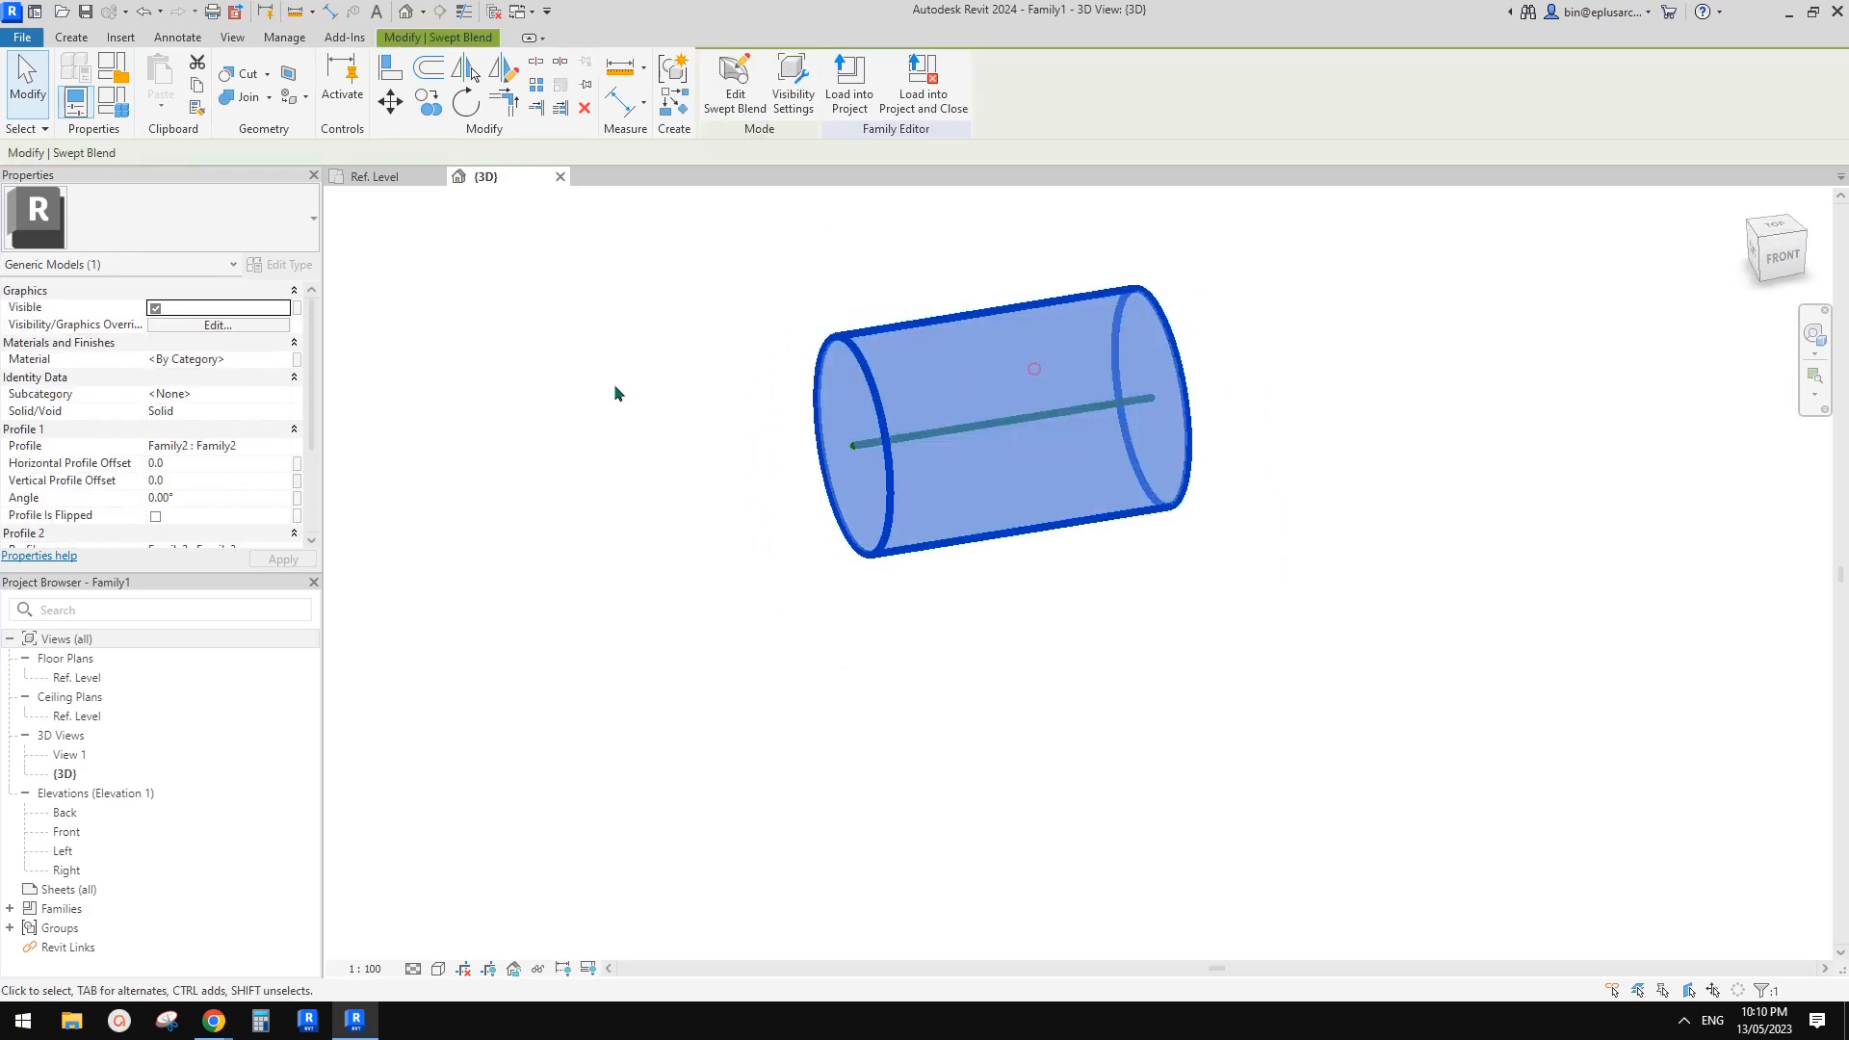
scroll(243, 440, "down", 3)
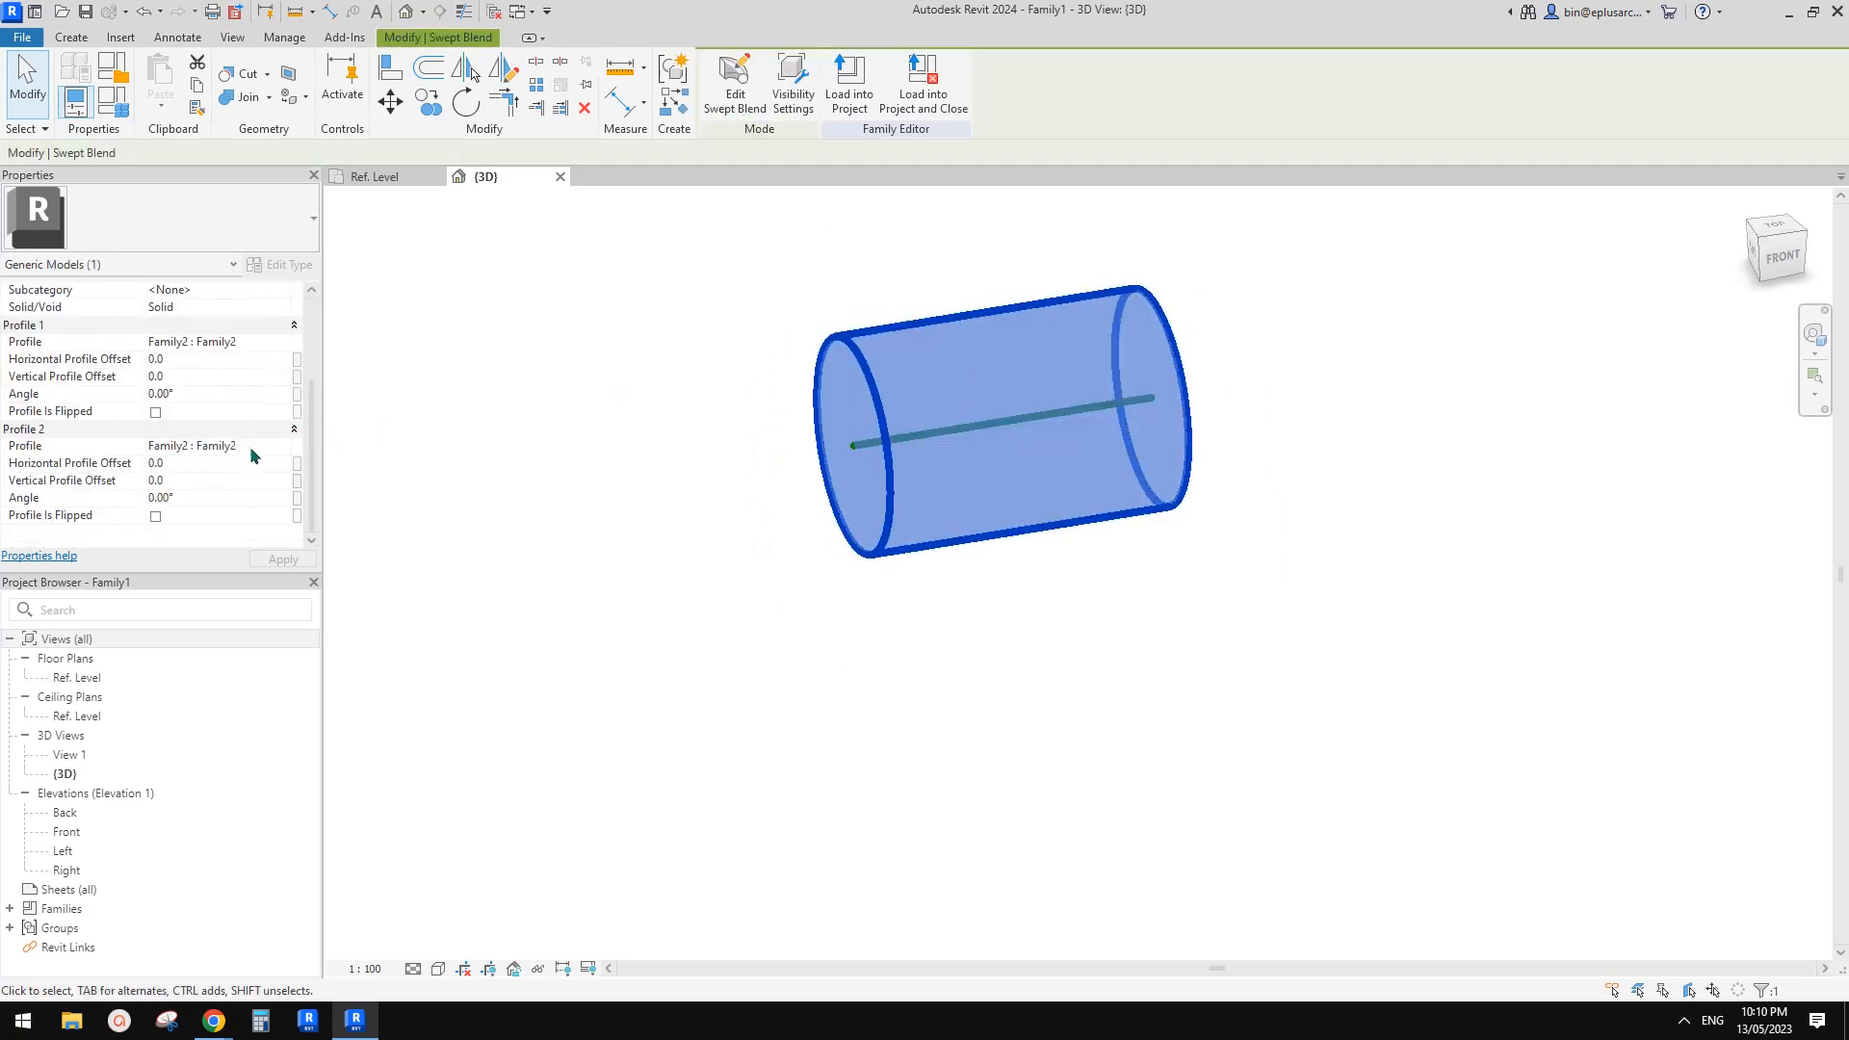
scroll(240, 426, "up", 3)
left_click(257, 410)
left_click(175, 441)
left_click(583, 342)
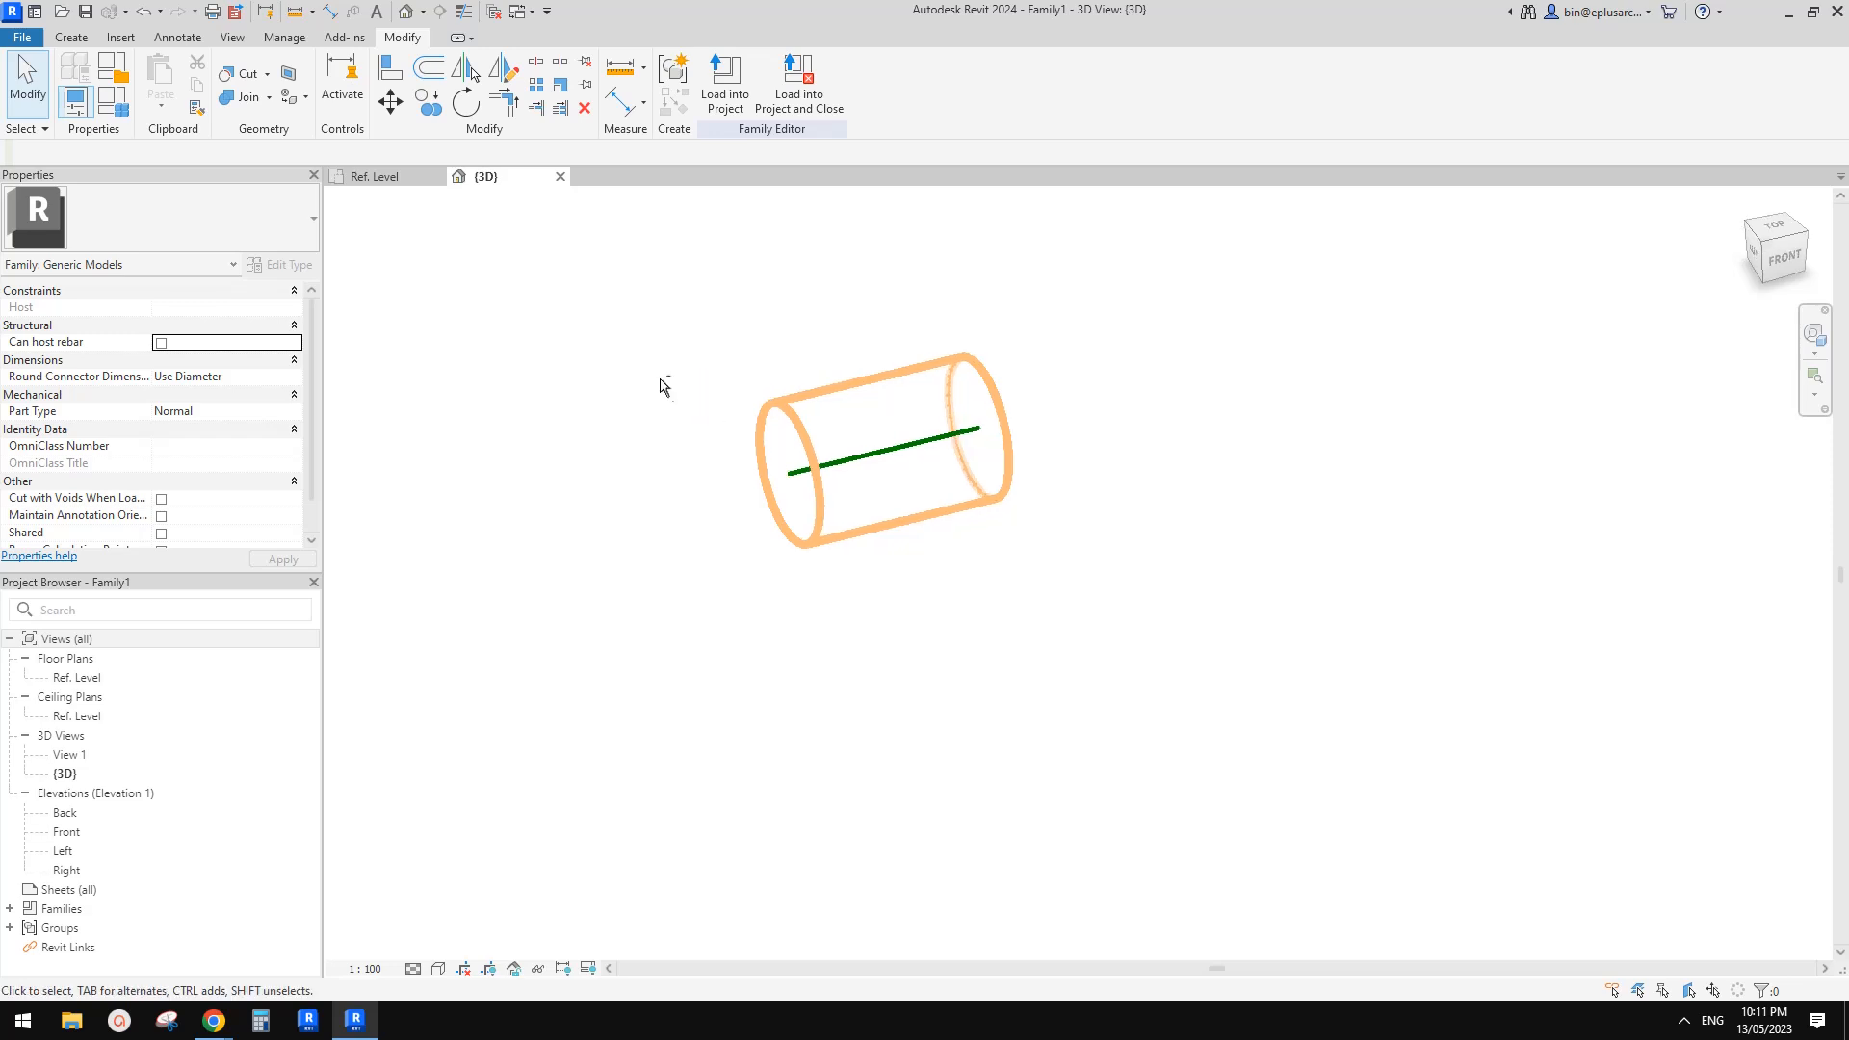
Enable Cut with Voids When Loaded in the family's properties
middle_click_drag(733, 387, 830, 406, "shift")
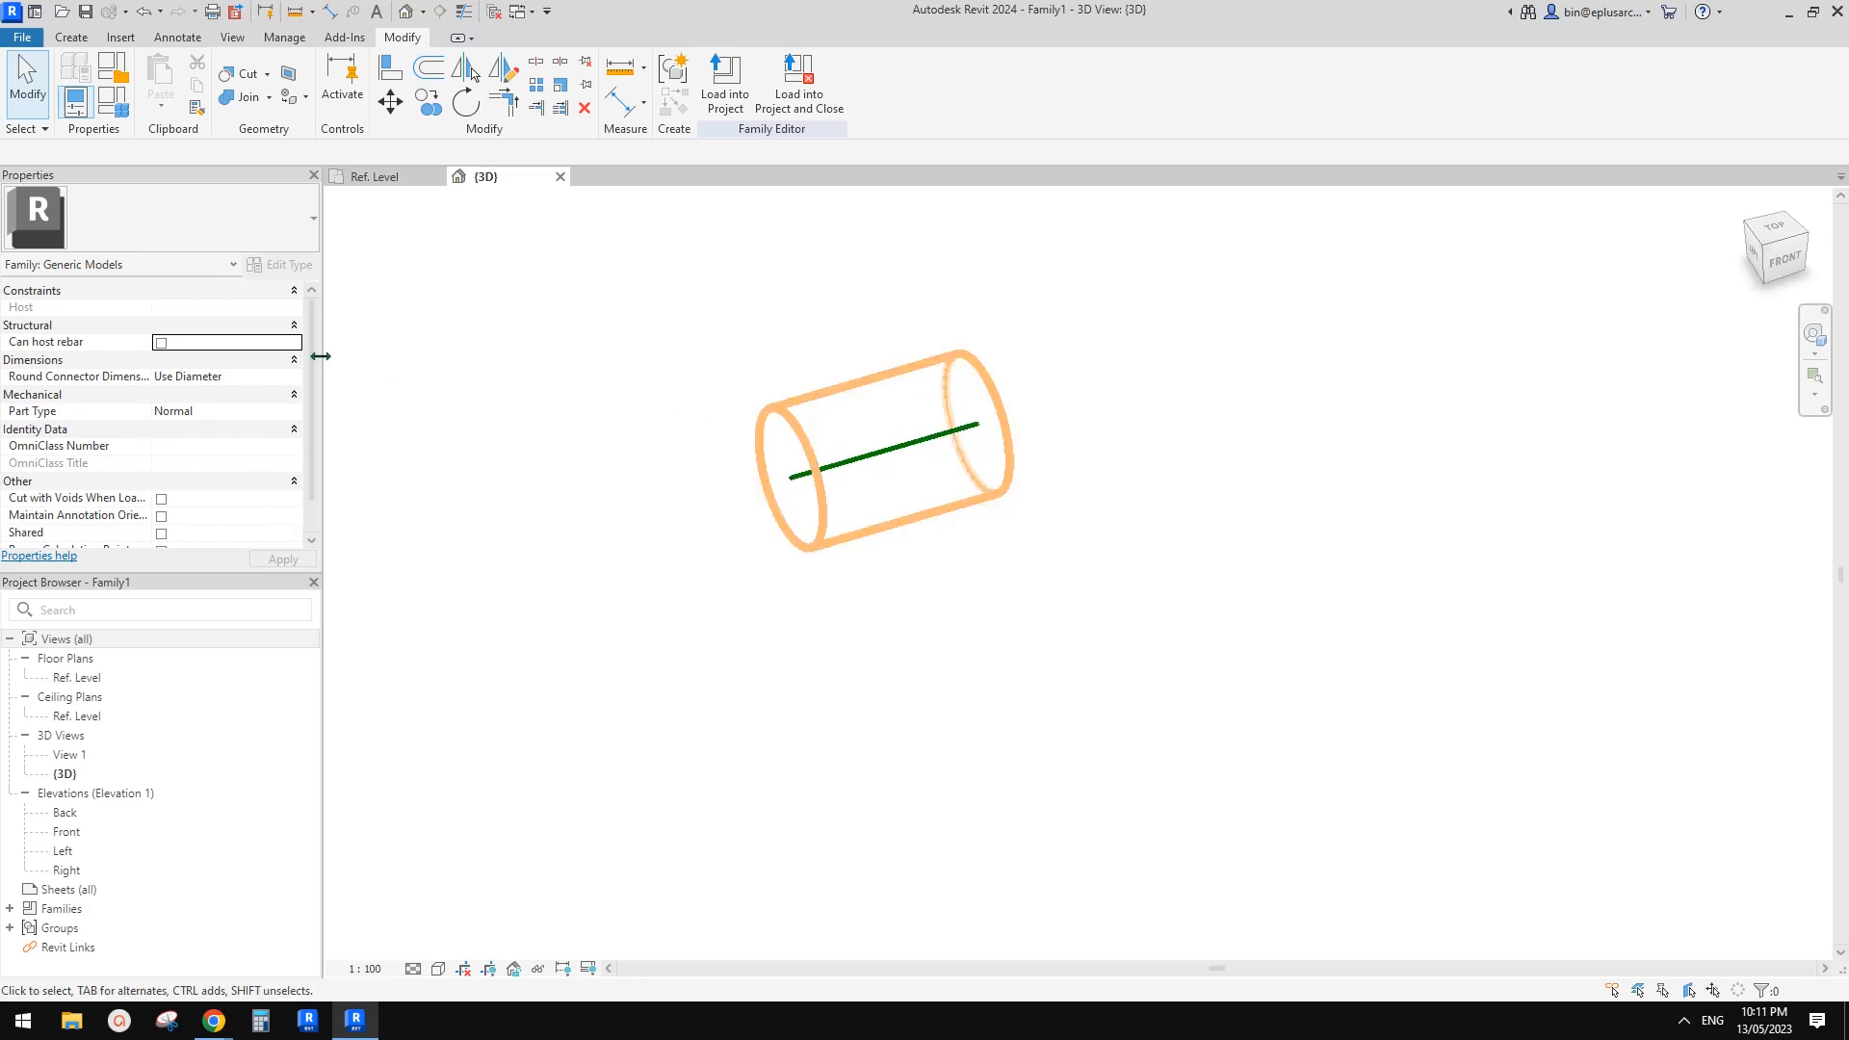
scroll(236, 439, "down", 1)
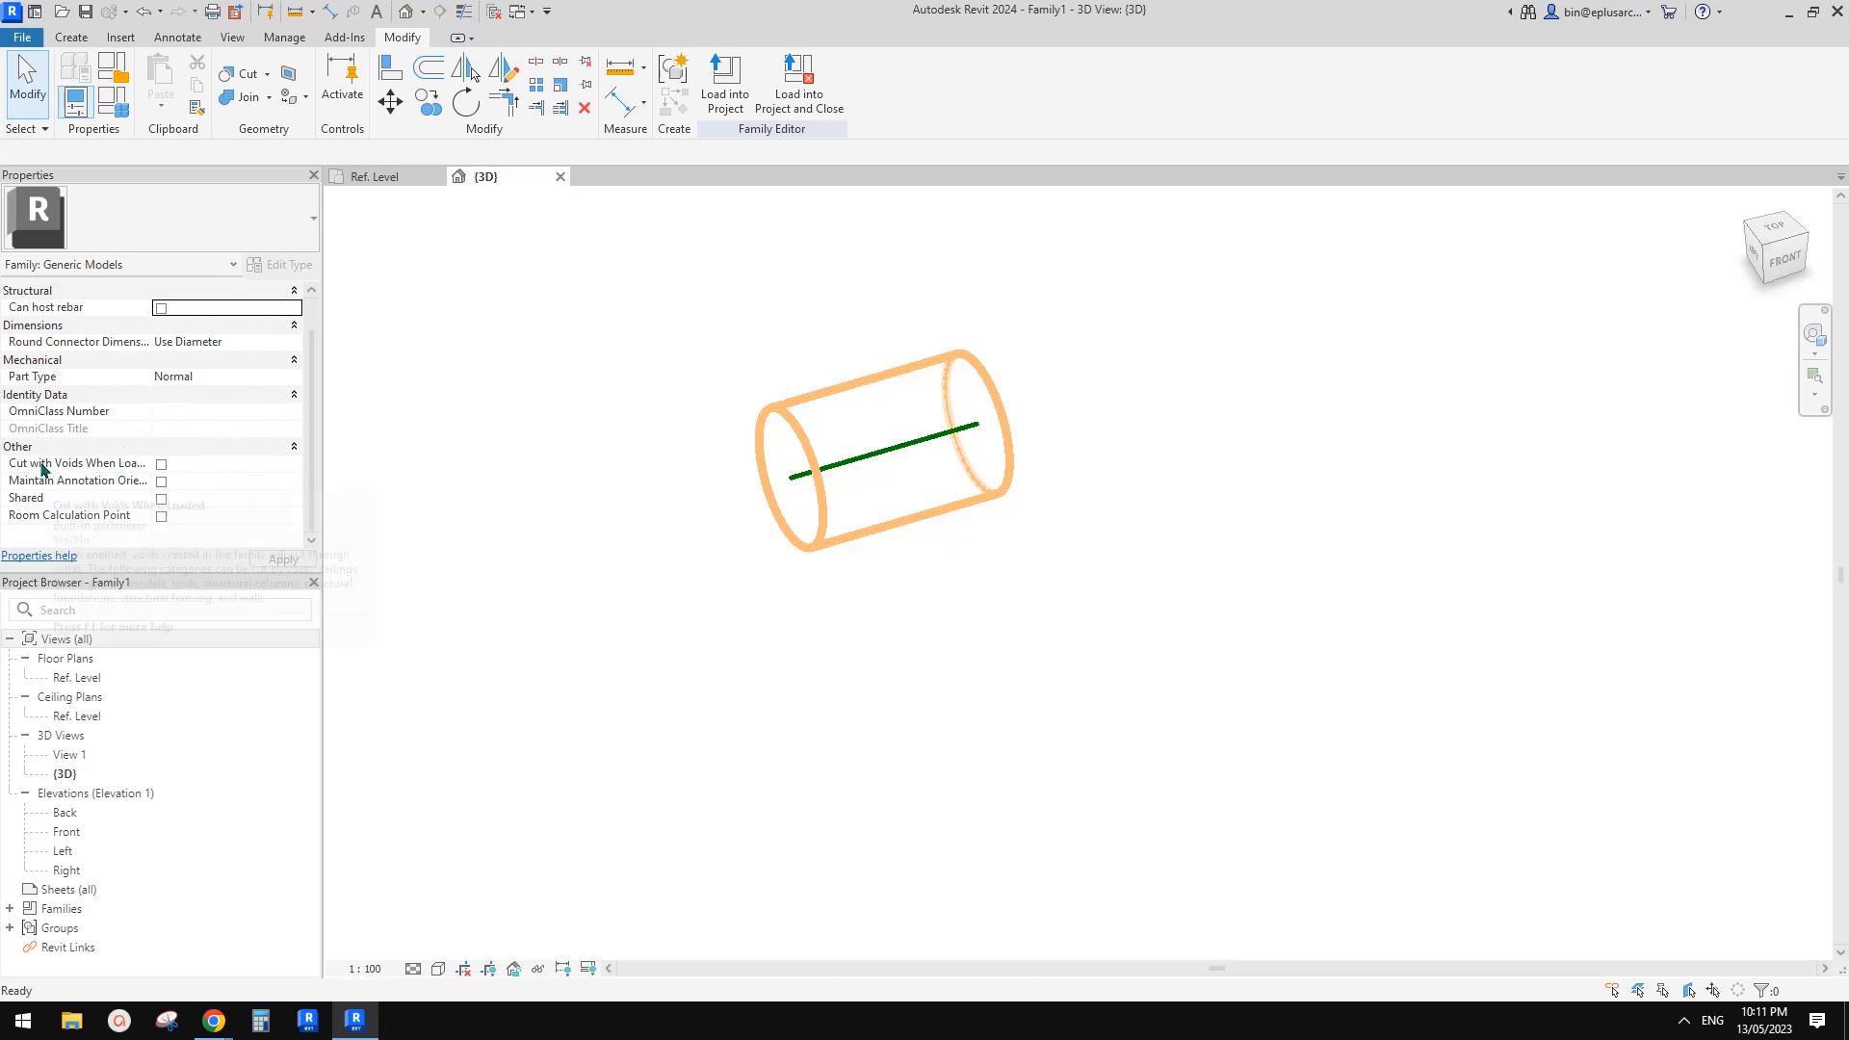
left_click(160, 465)
left_click(428, 381)
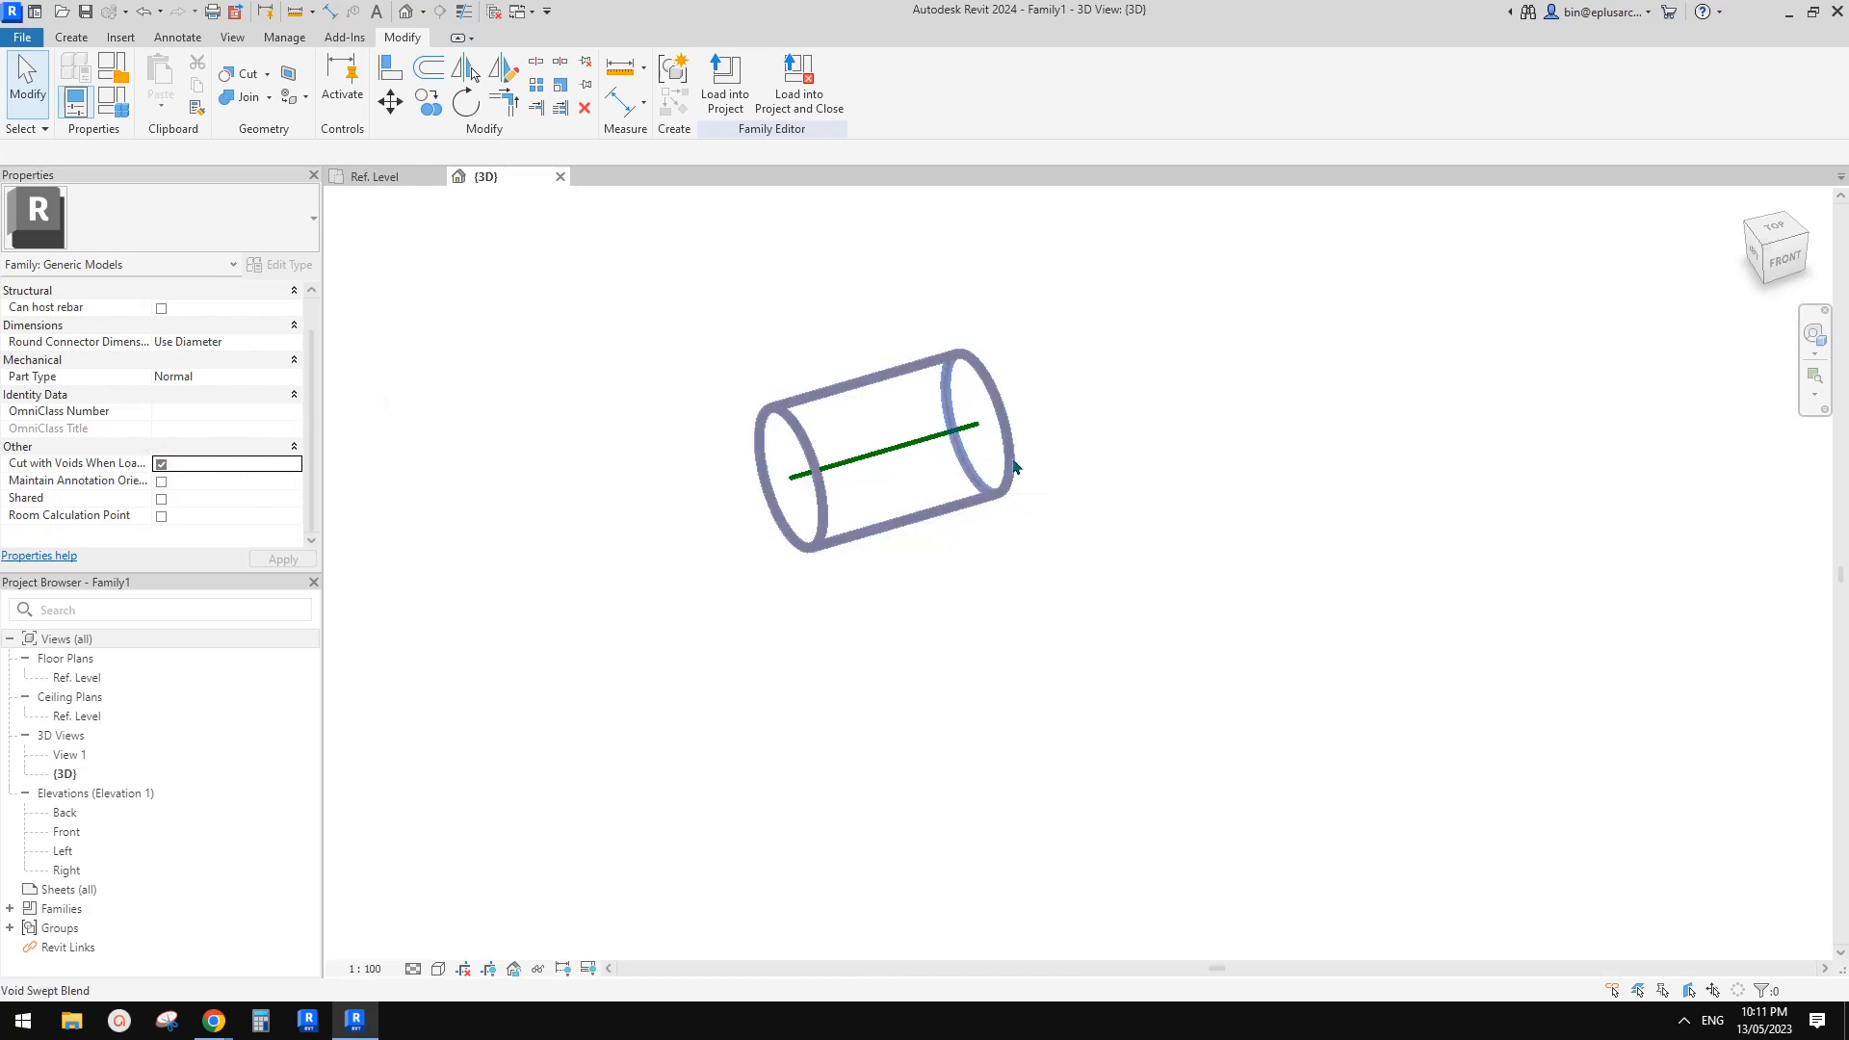
middle_click_drag(993, 468, 1006, 498)
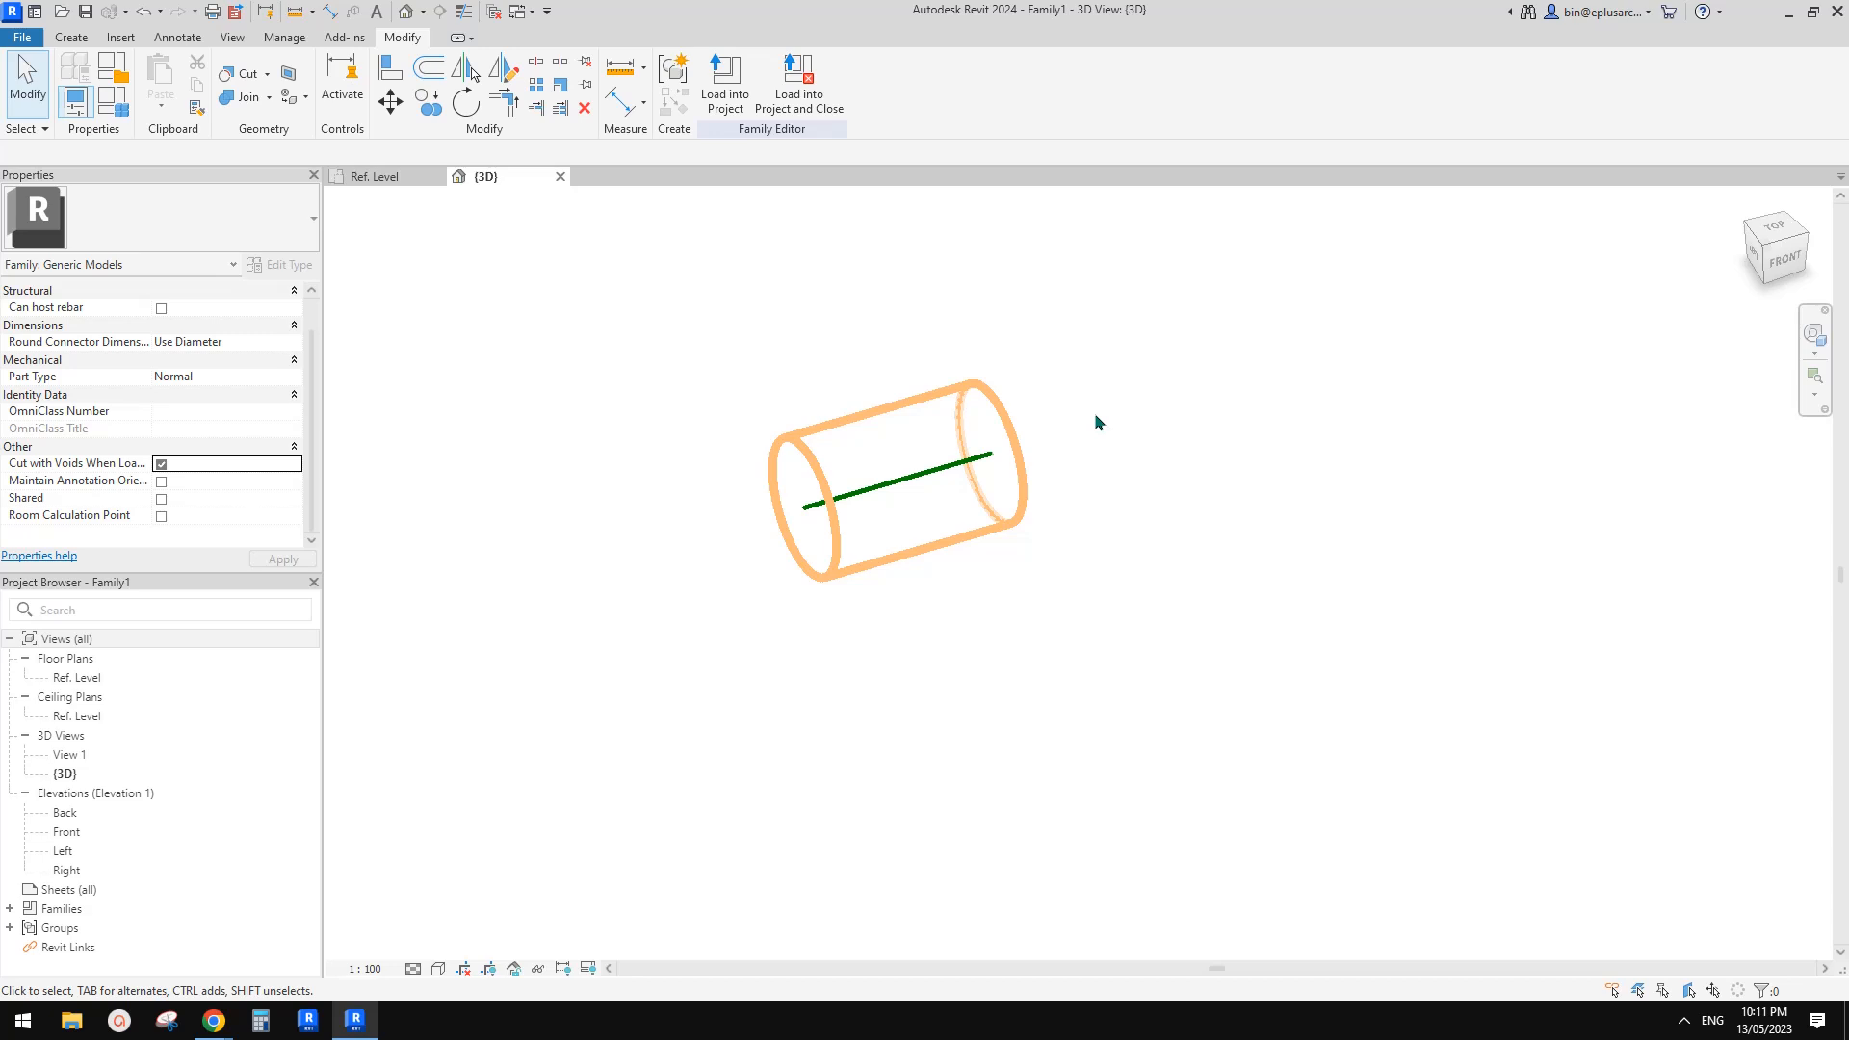
middle_click_drag(1096, 422, 1002, 442, "shift")
left_click(992, 432)
left_click_drag(932, 506, 1042, 508)
left_click(805, 463)
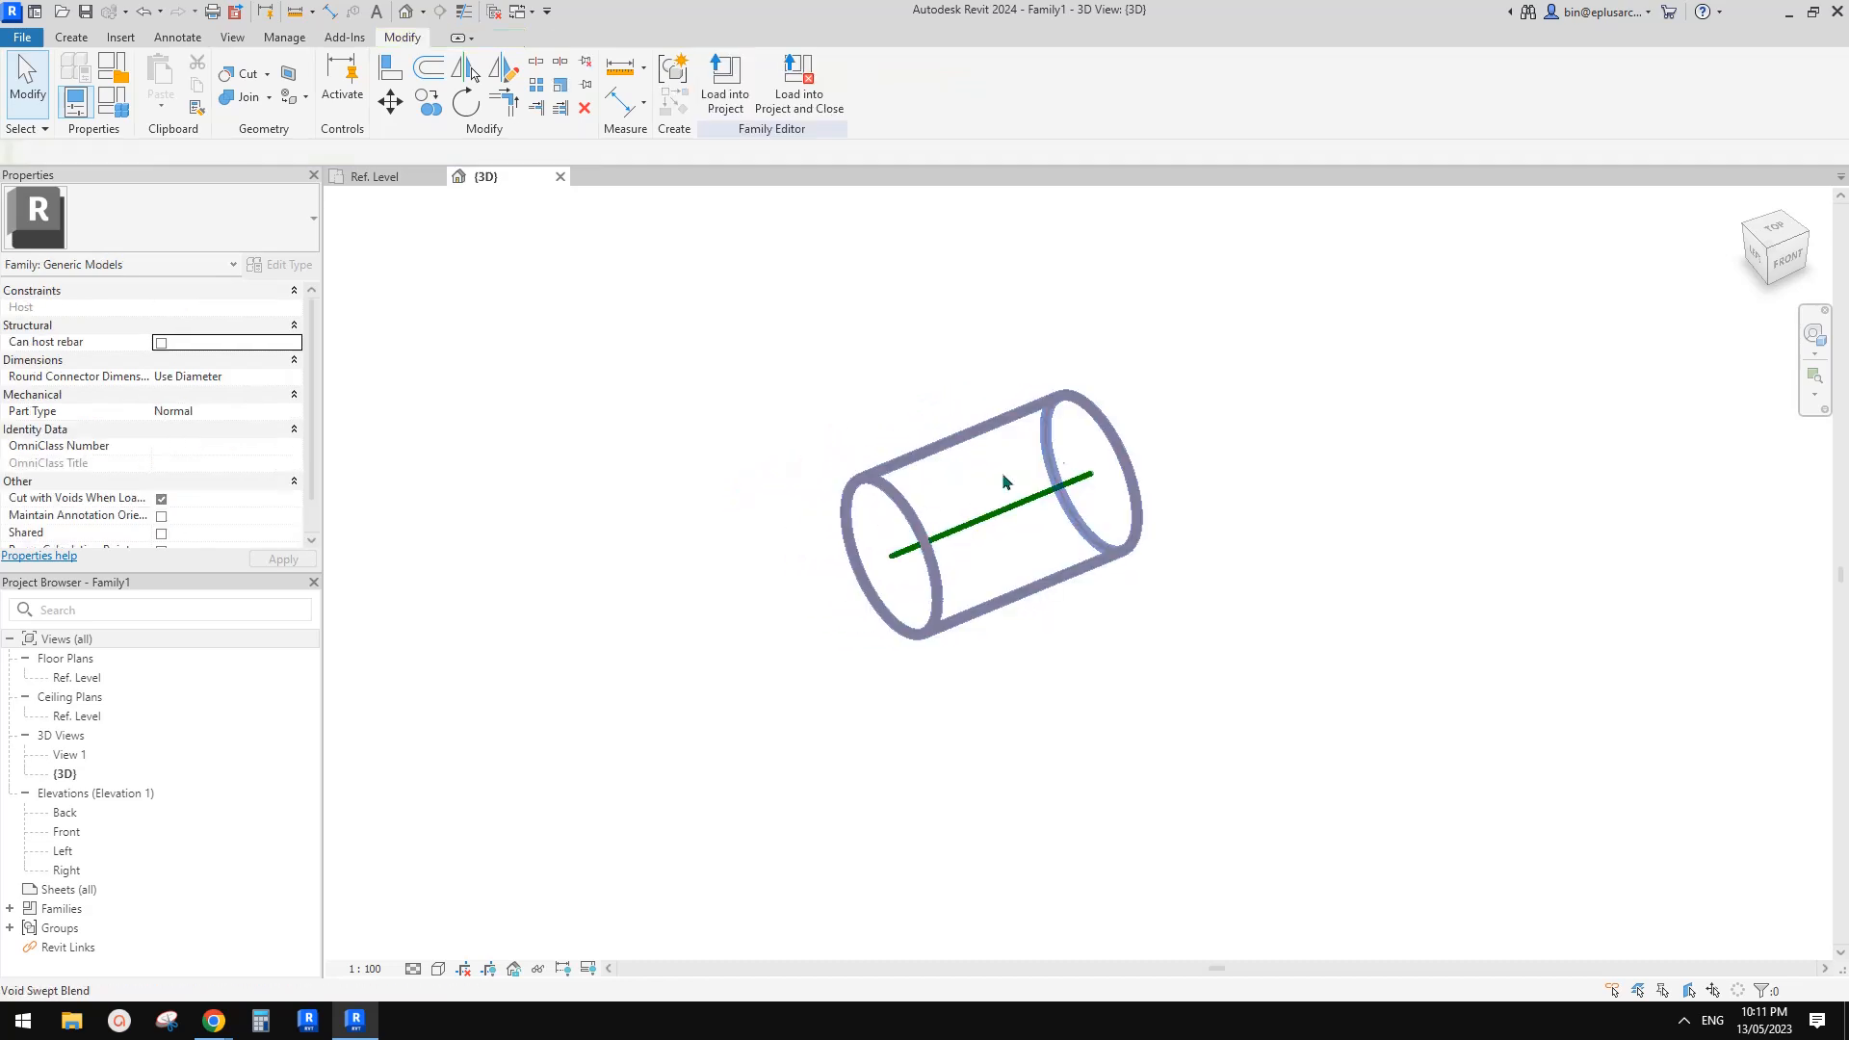
Set Profile 1's Vertical Profile Offset on the void swept blend to 100
left_click(1083, 415)
scroll(176, 425, "down", 3)
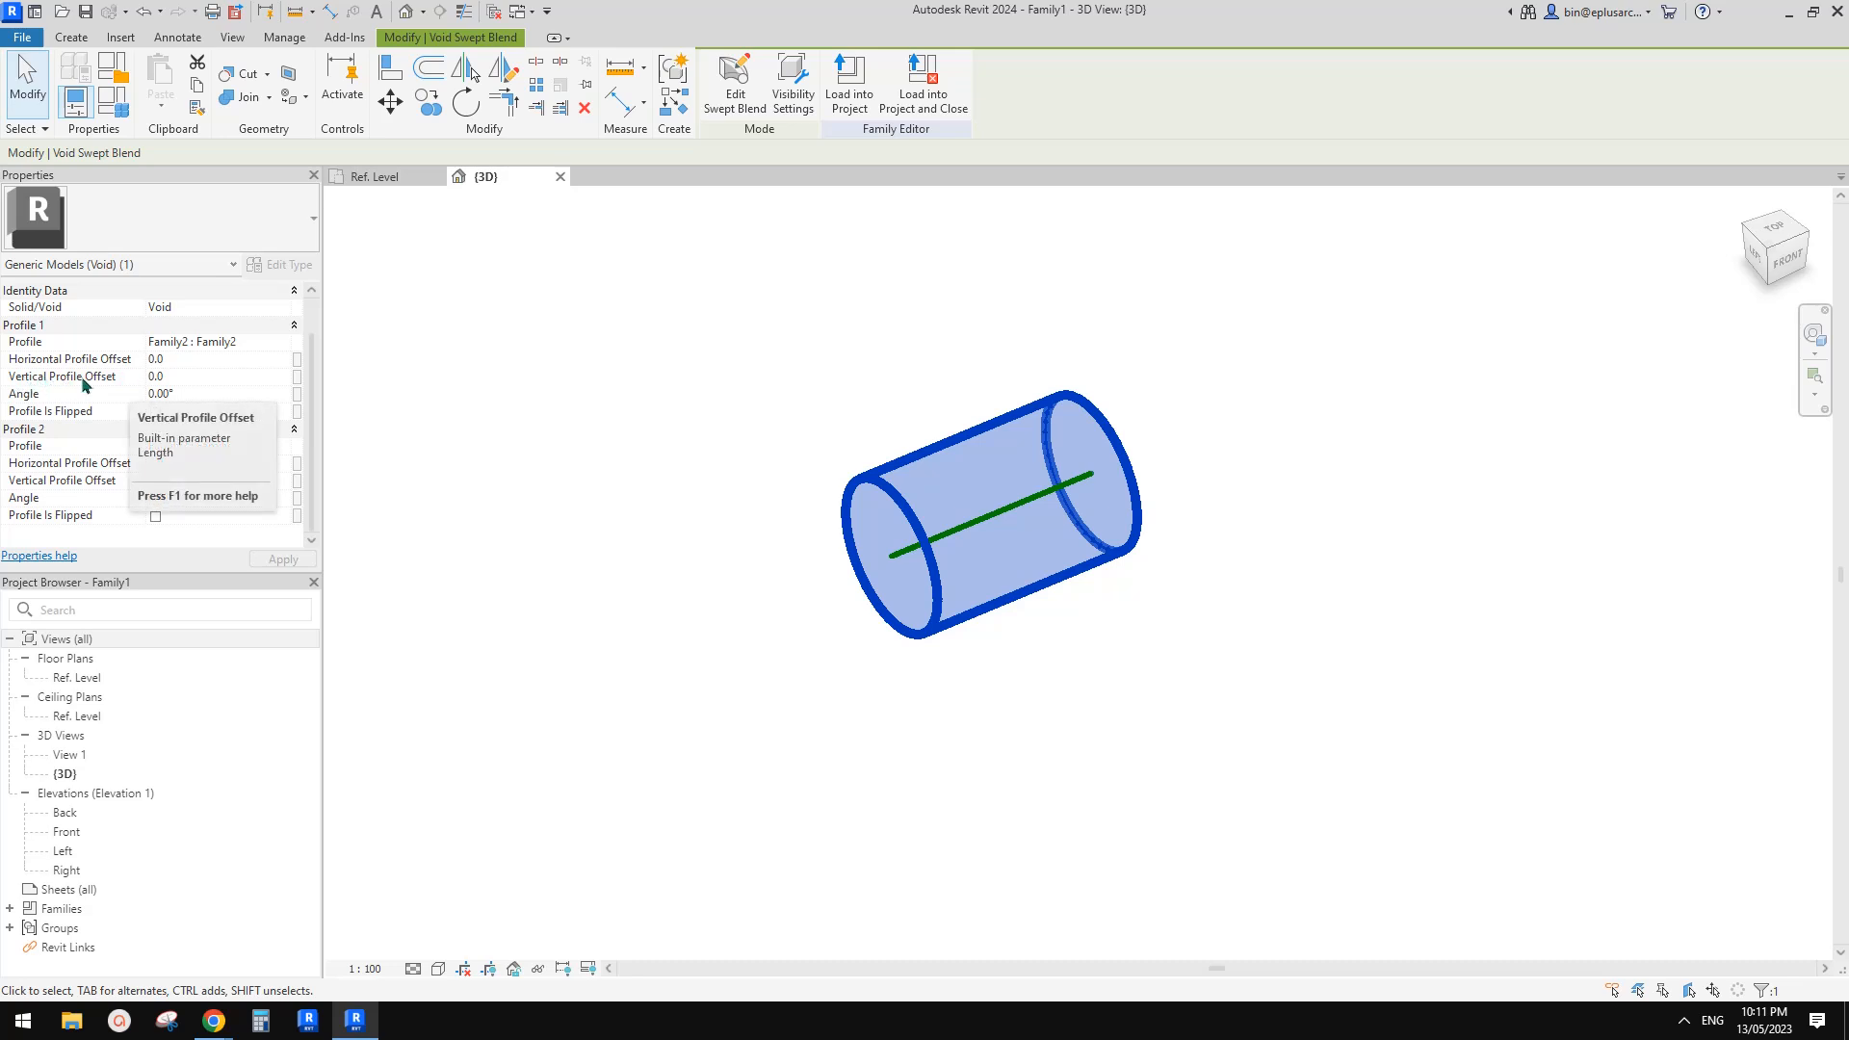
left_click(230, 376)
type("100")
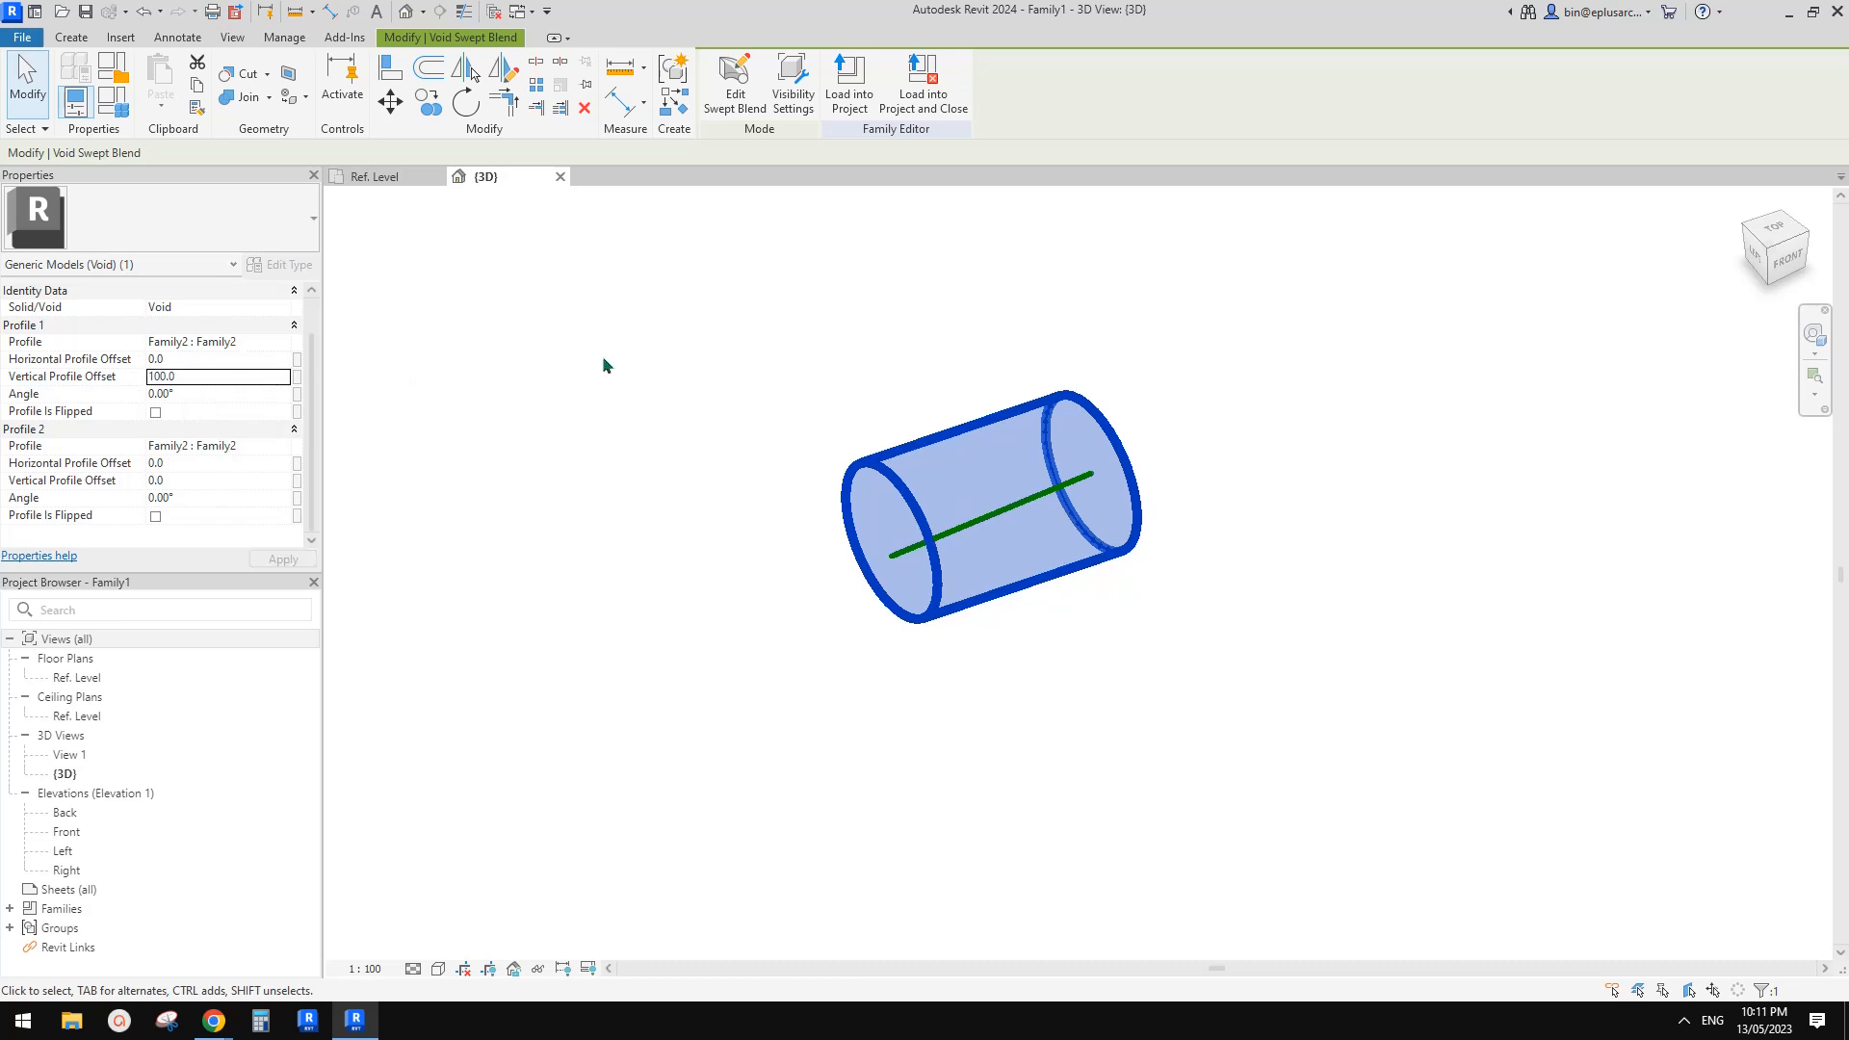
middle_click_drag(937, 508, 977, 520, "shift")
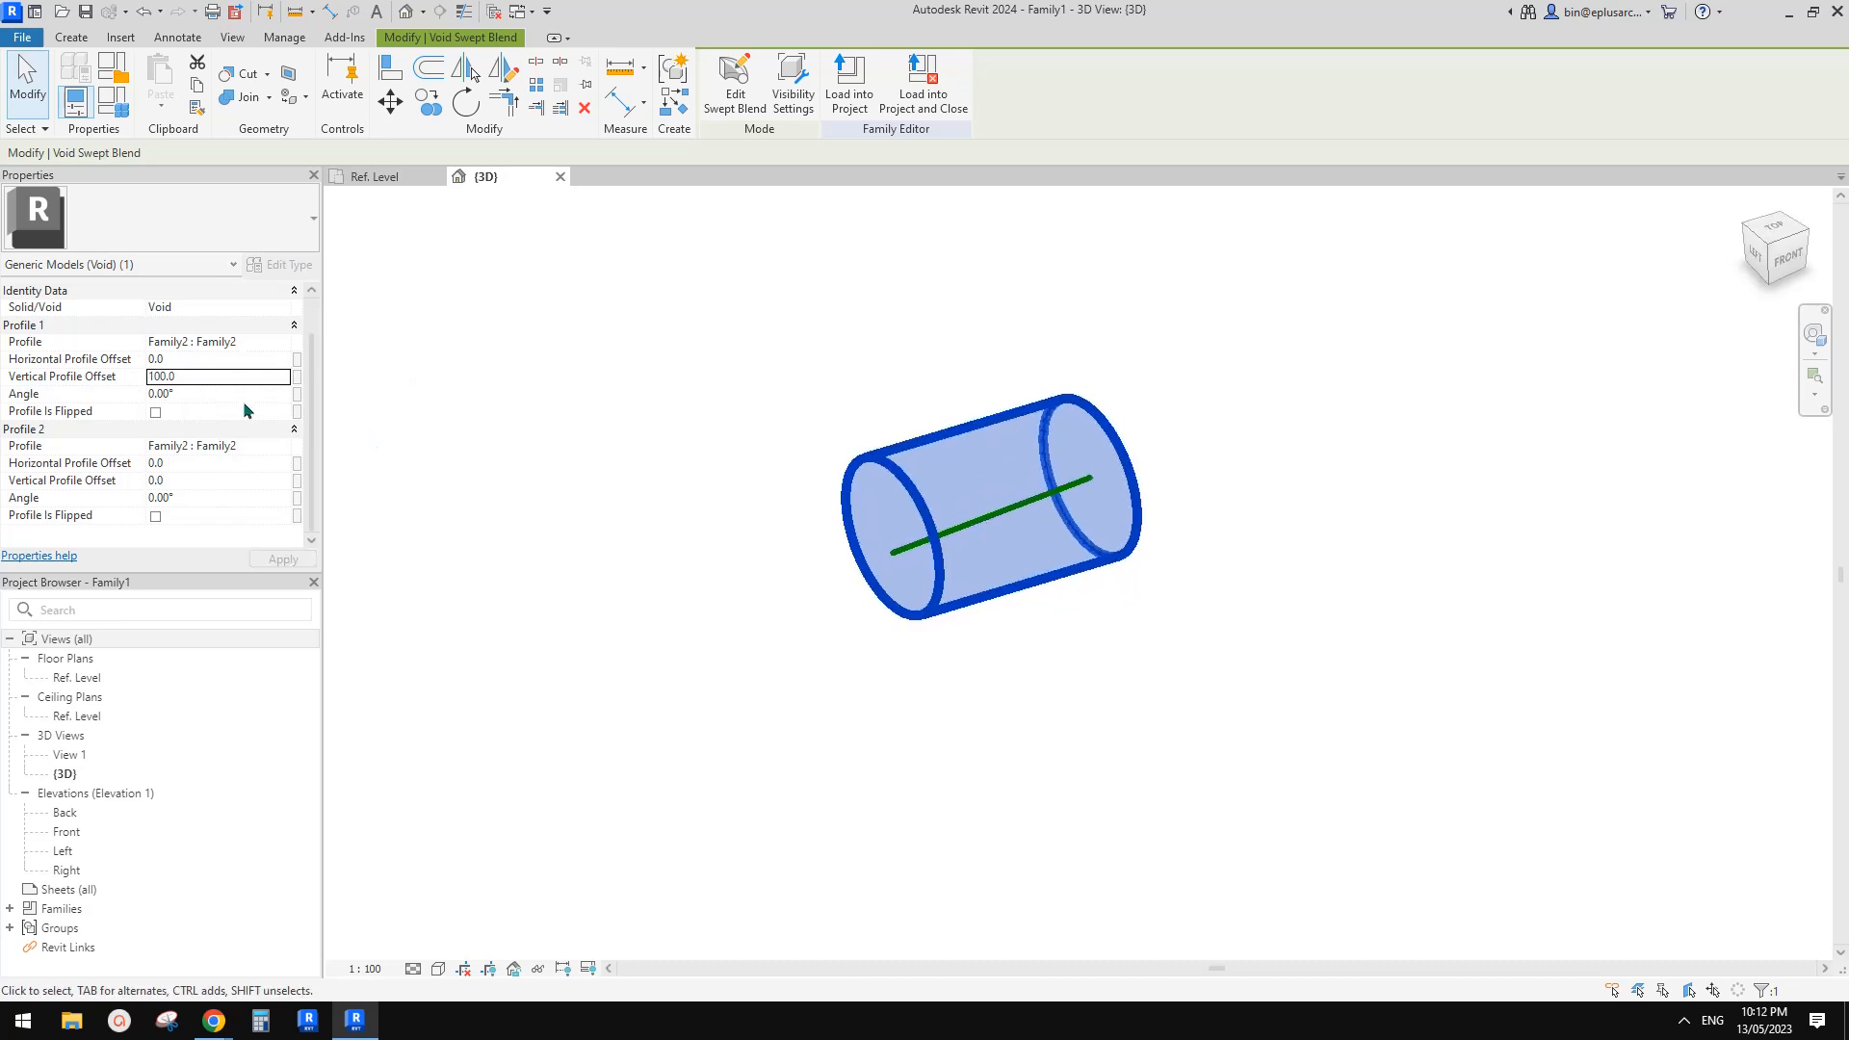
Reset the Vertical Profile Offset of Profile 1 to 0
left_click(231, 378)
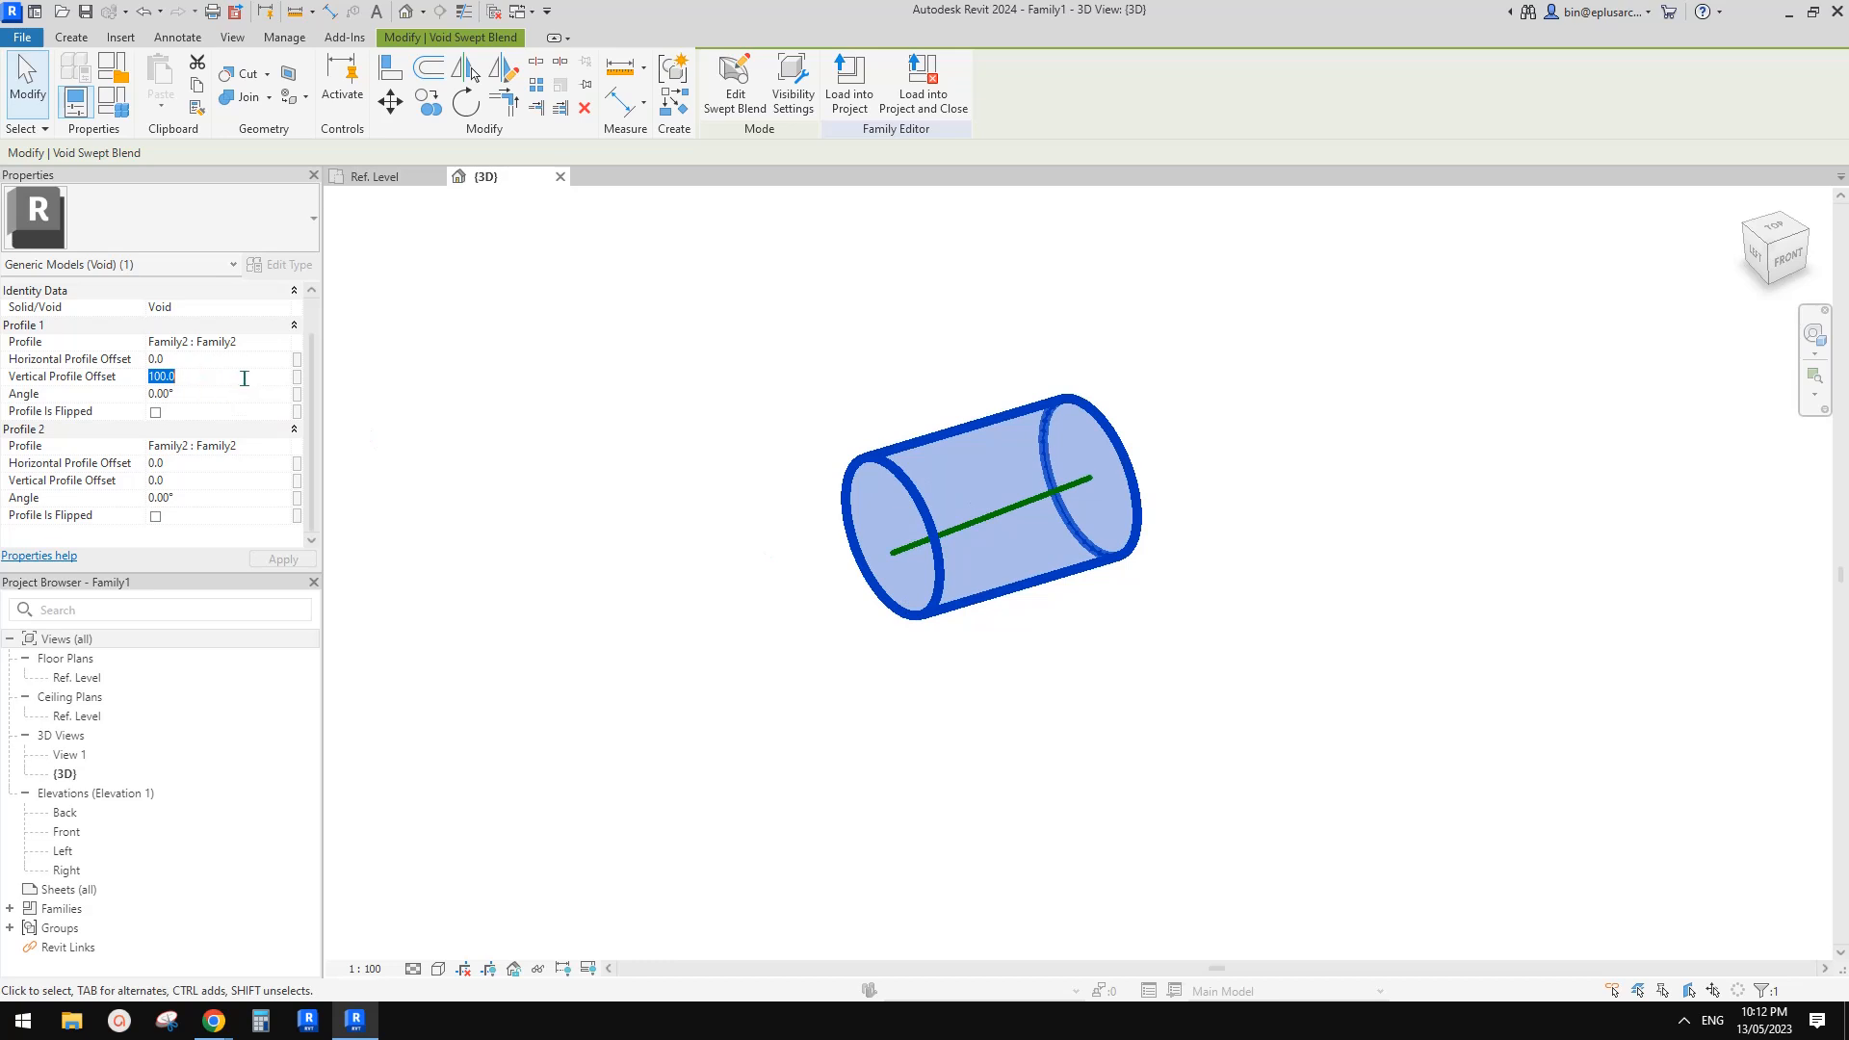
type("0")
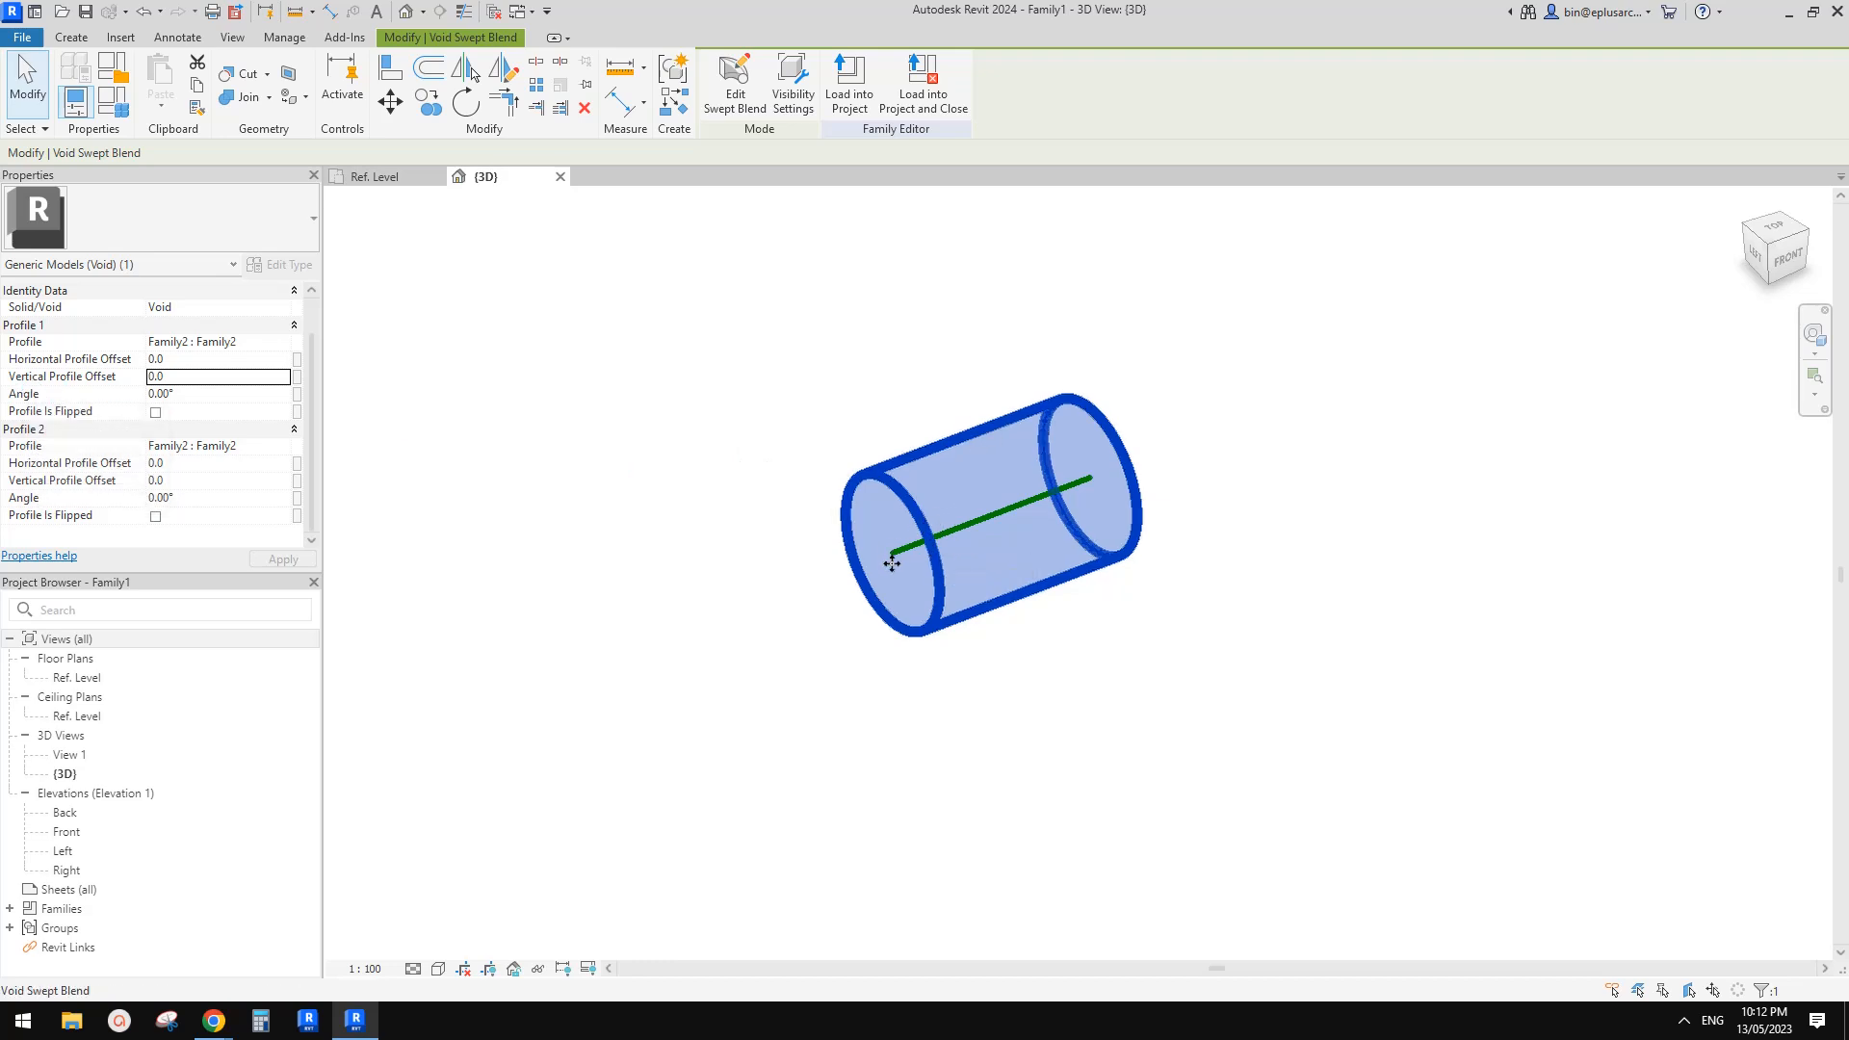
middle_click_drag(958, 549, 1001, 574, "shift")
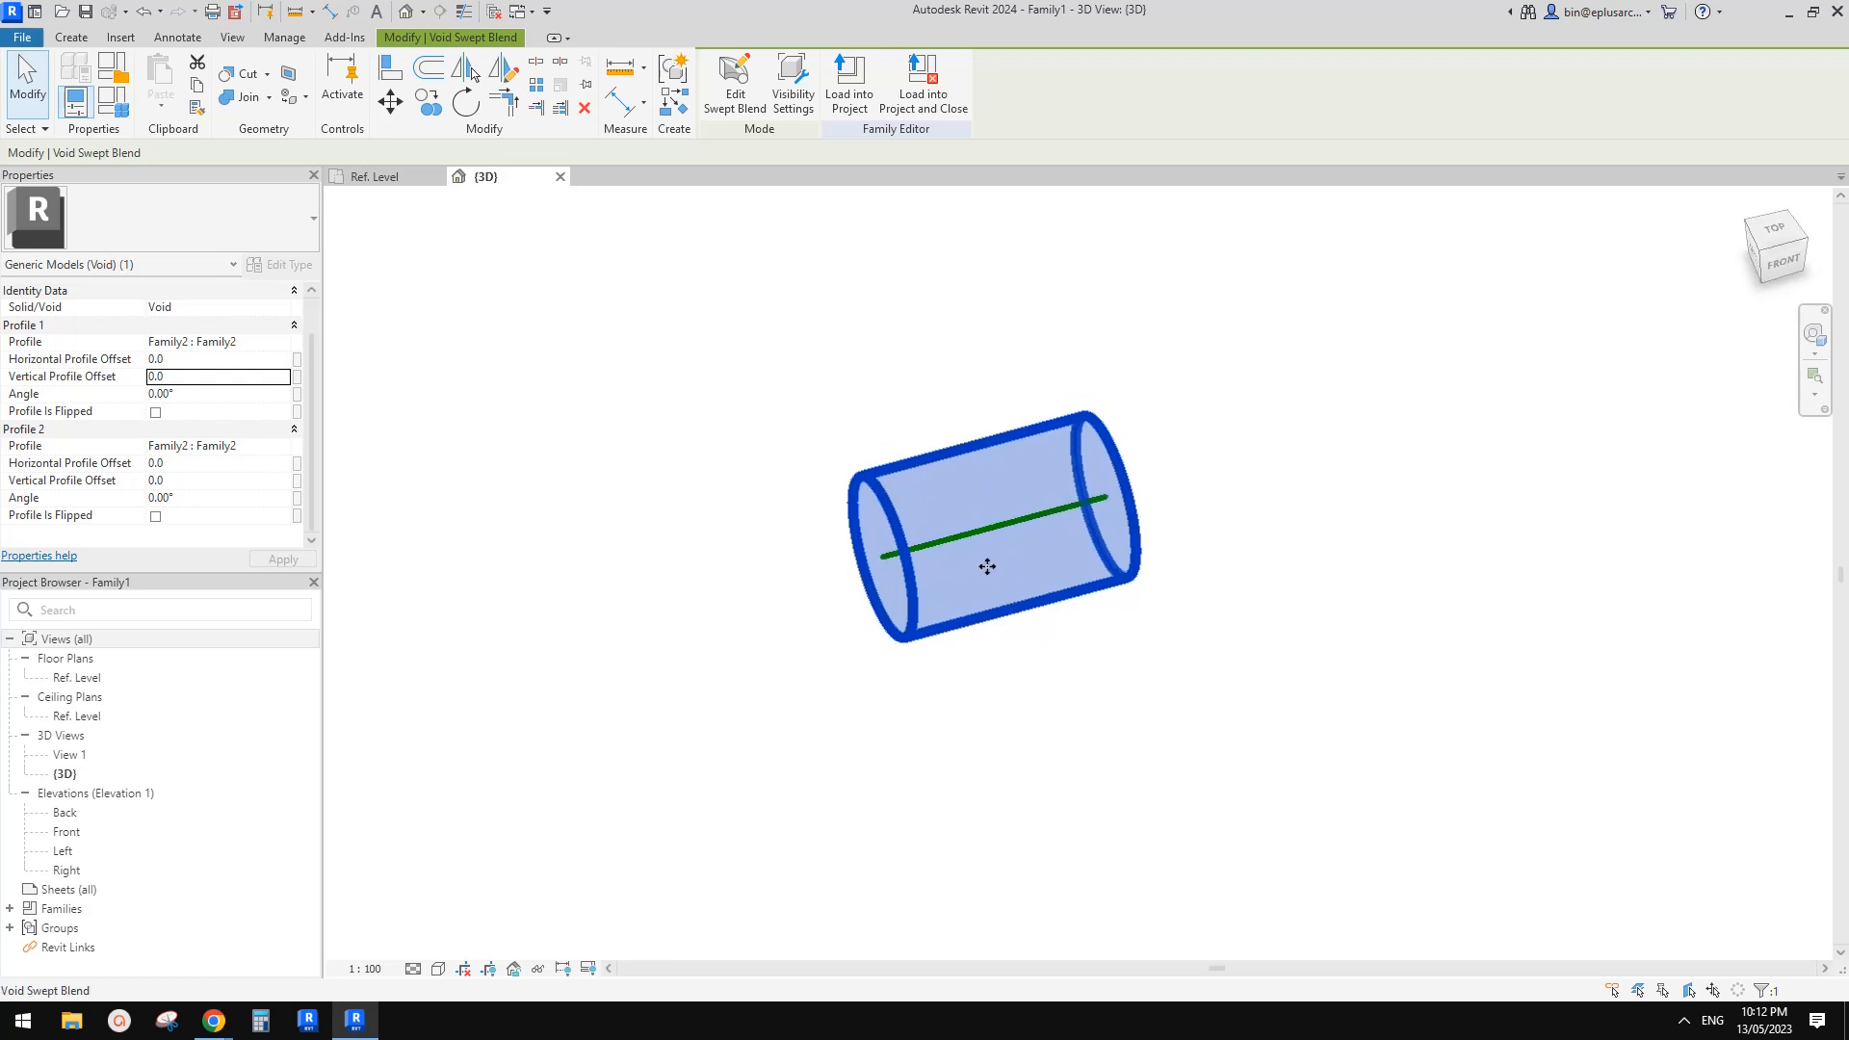
middle_click_drag(1103, 525, 1103, 529)
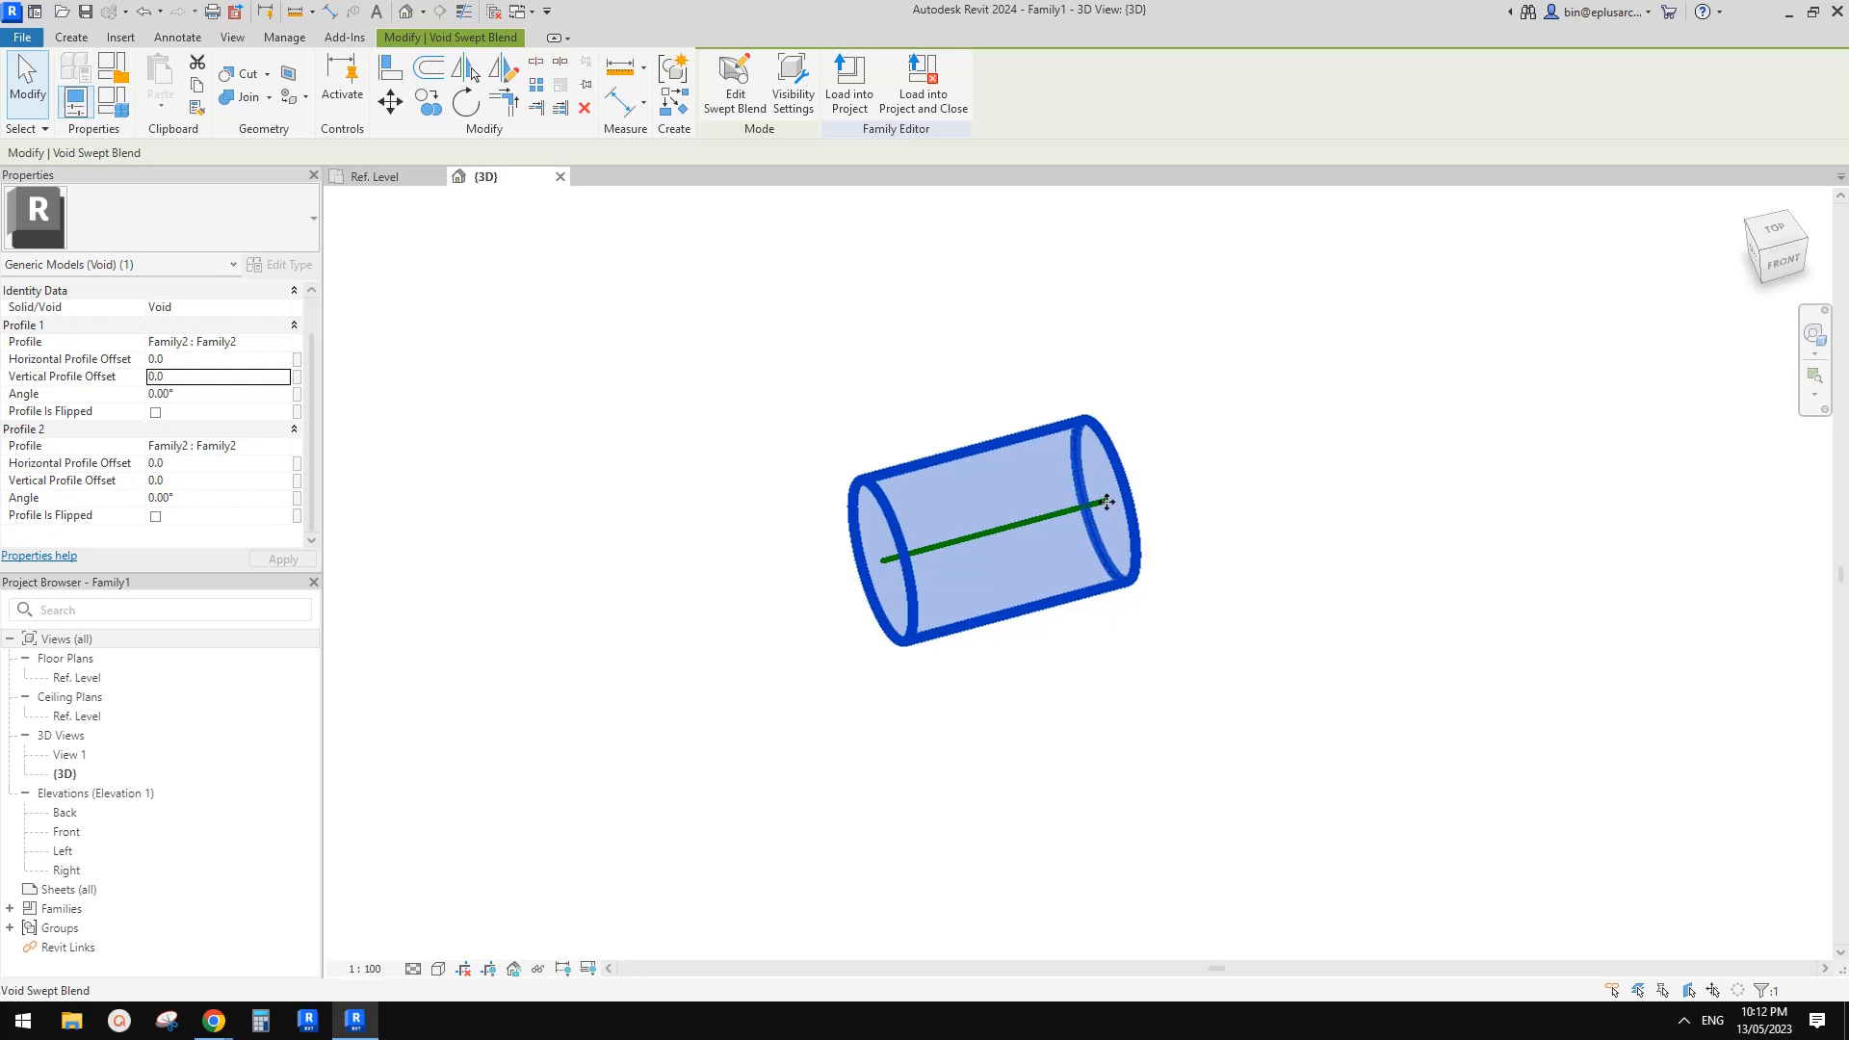
middle_click_drag(963, 546, 982, 556)
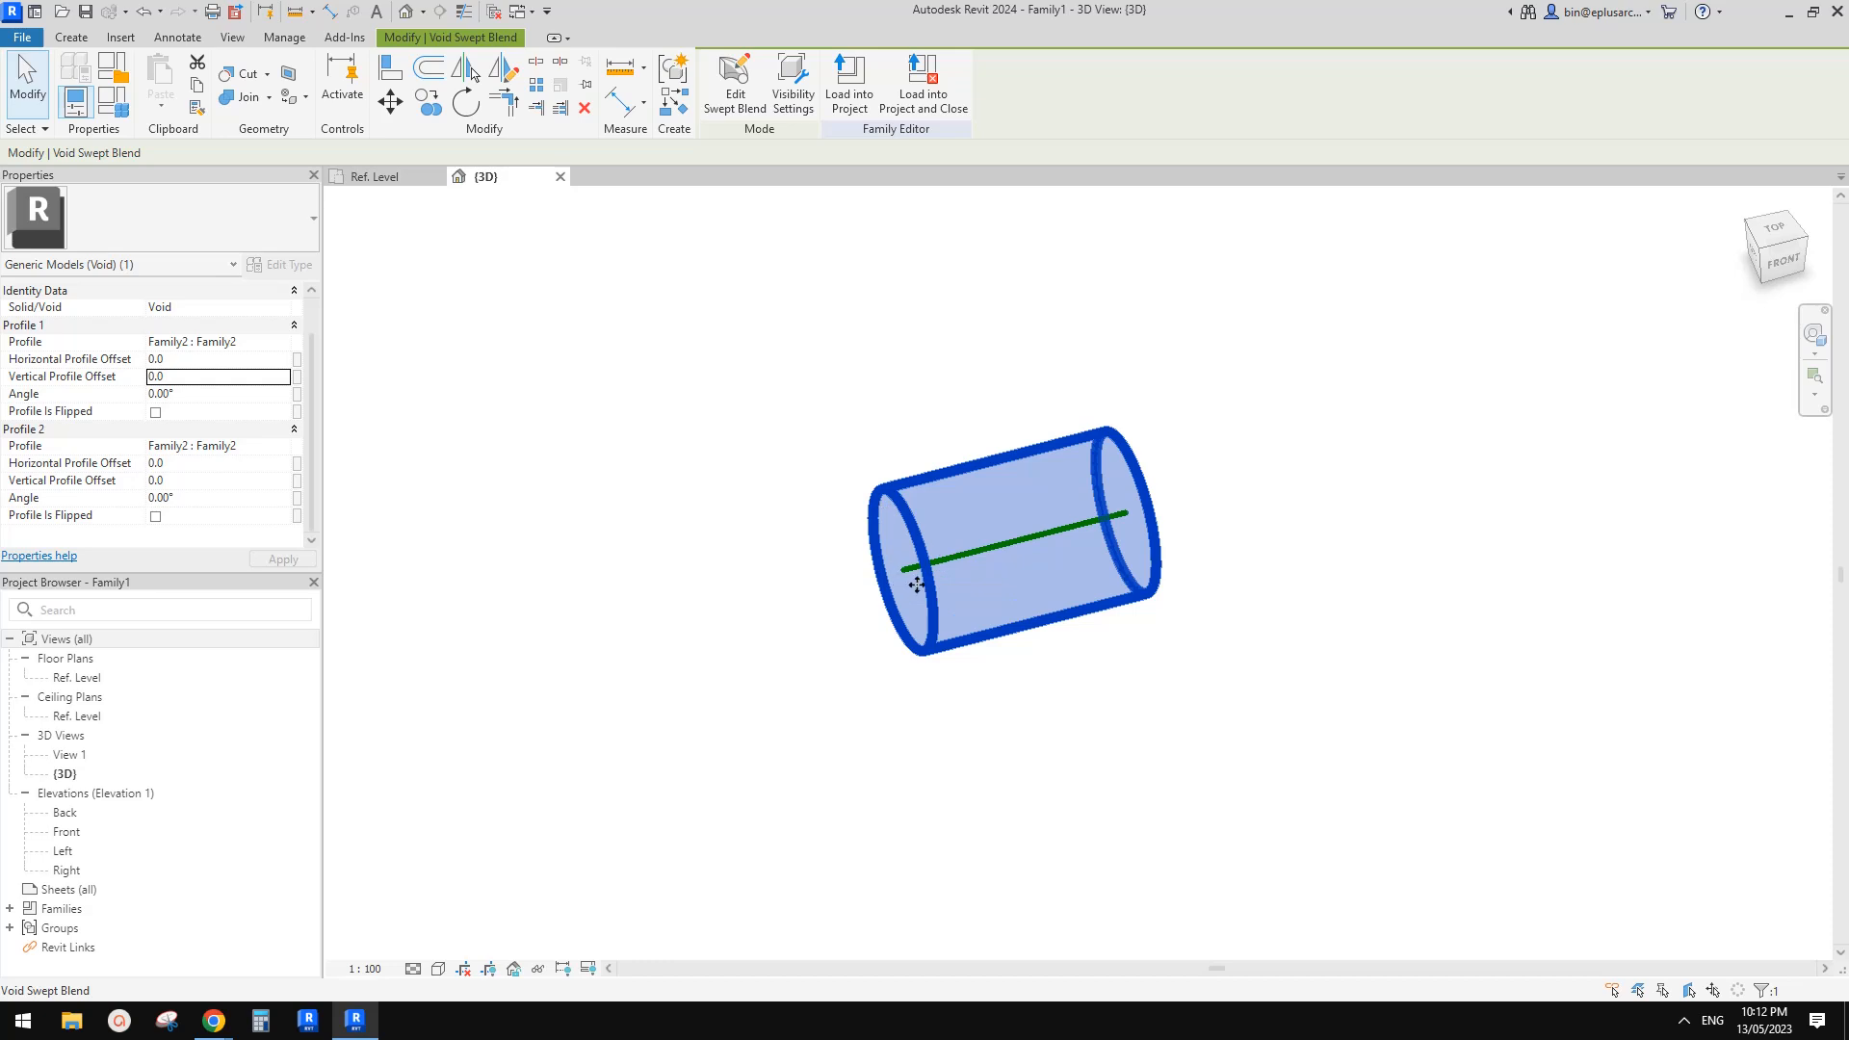
left_click_drag(1139, 516, 1131, 517)
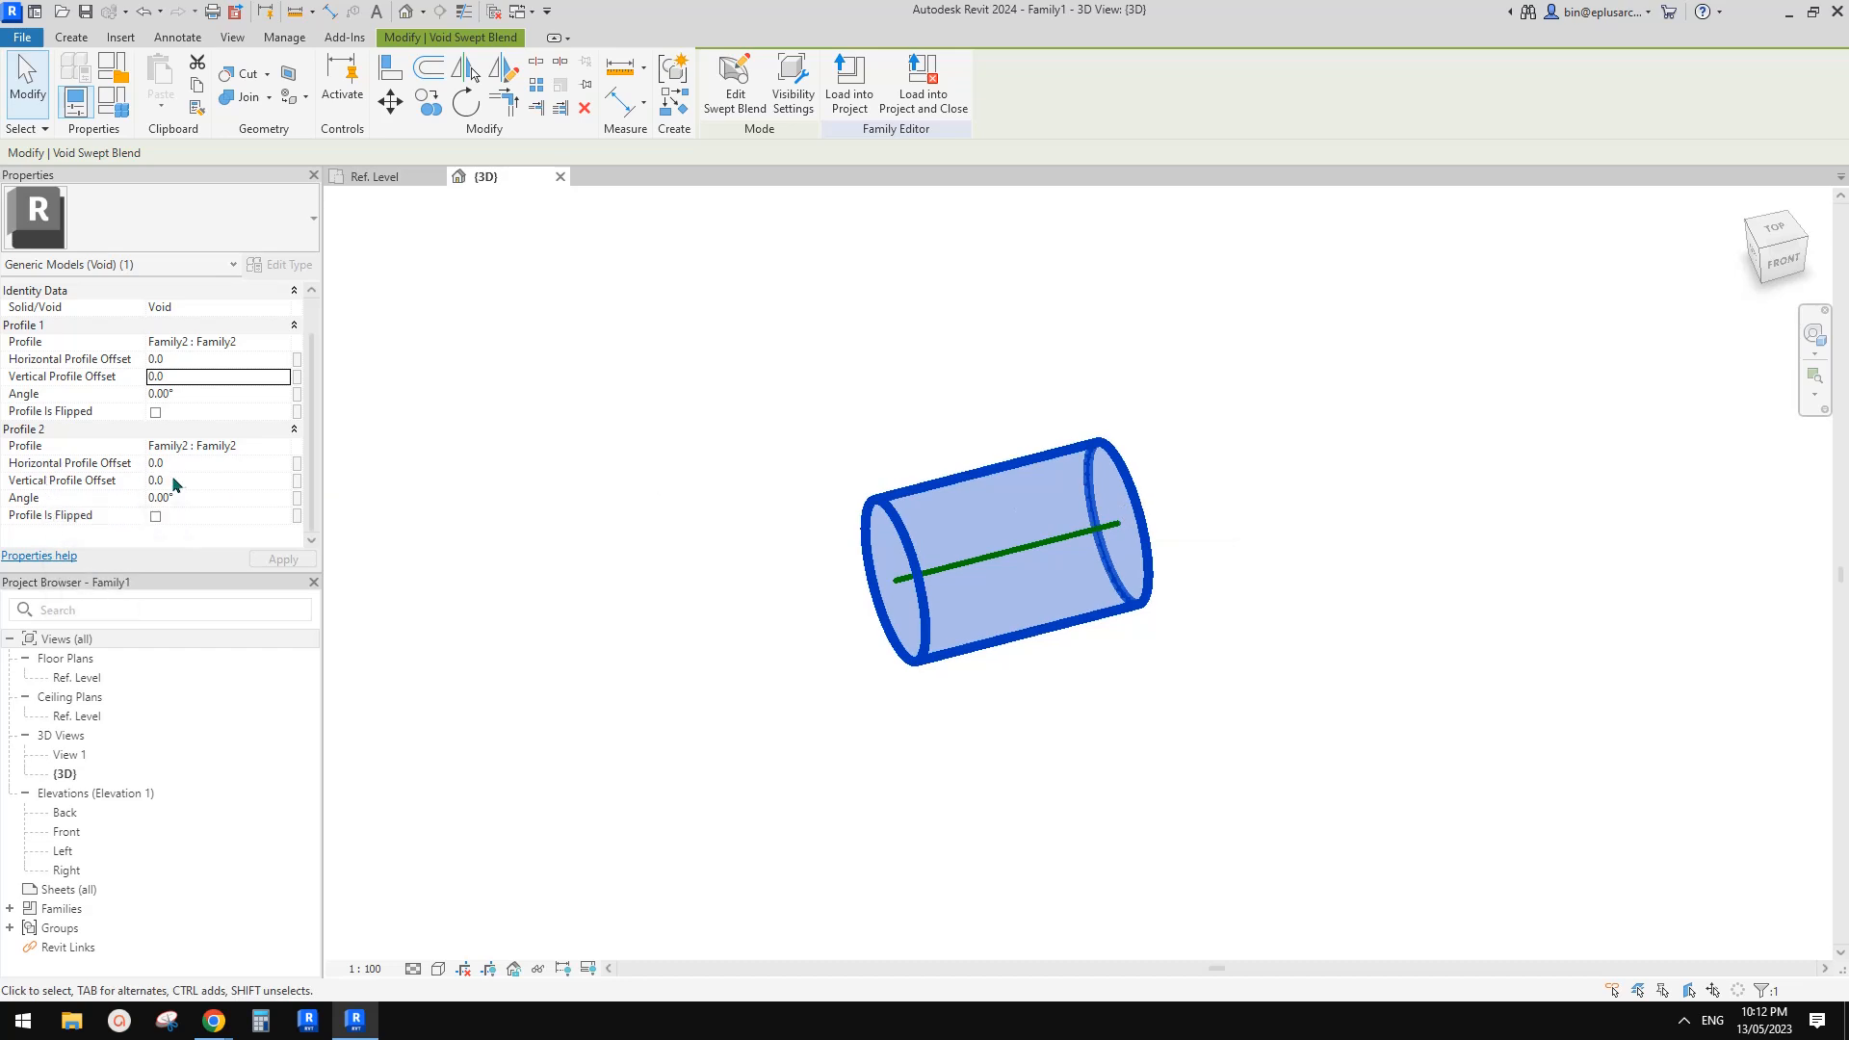
Associate Profile 2's Vertical Profile Offset with a new instance family parameter named OFS
left_click(297, 480)
left_click(783, 626)
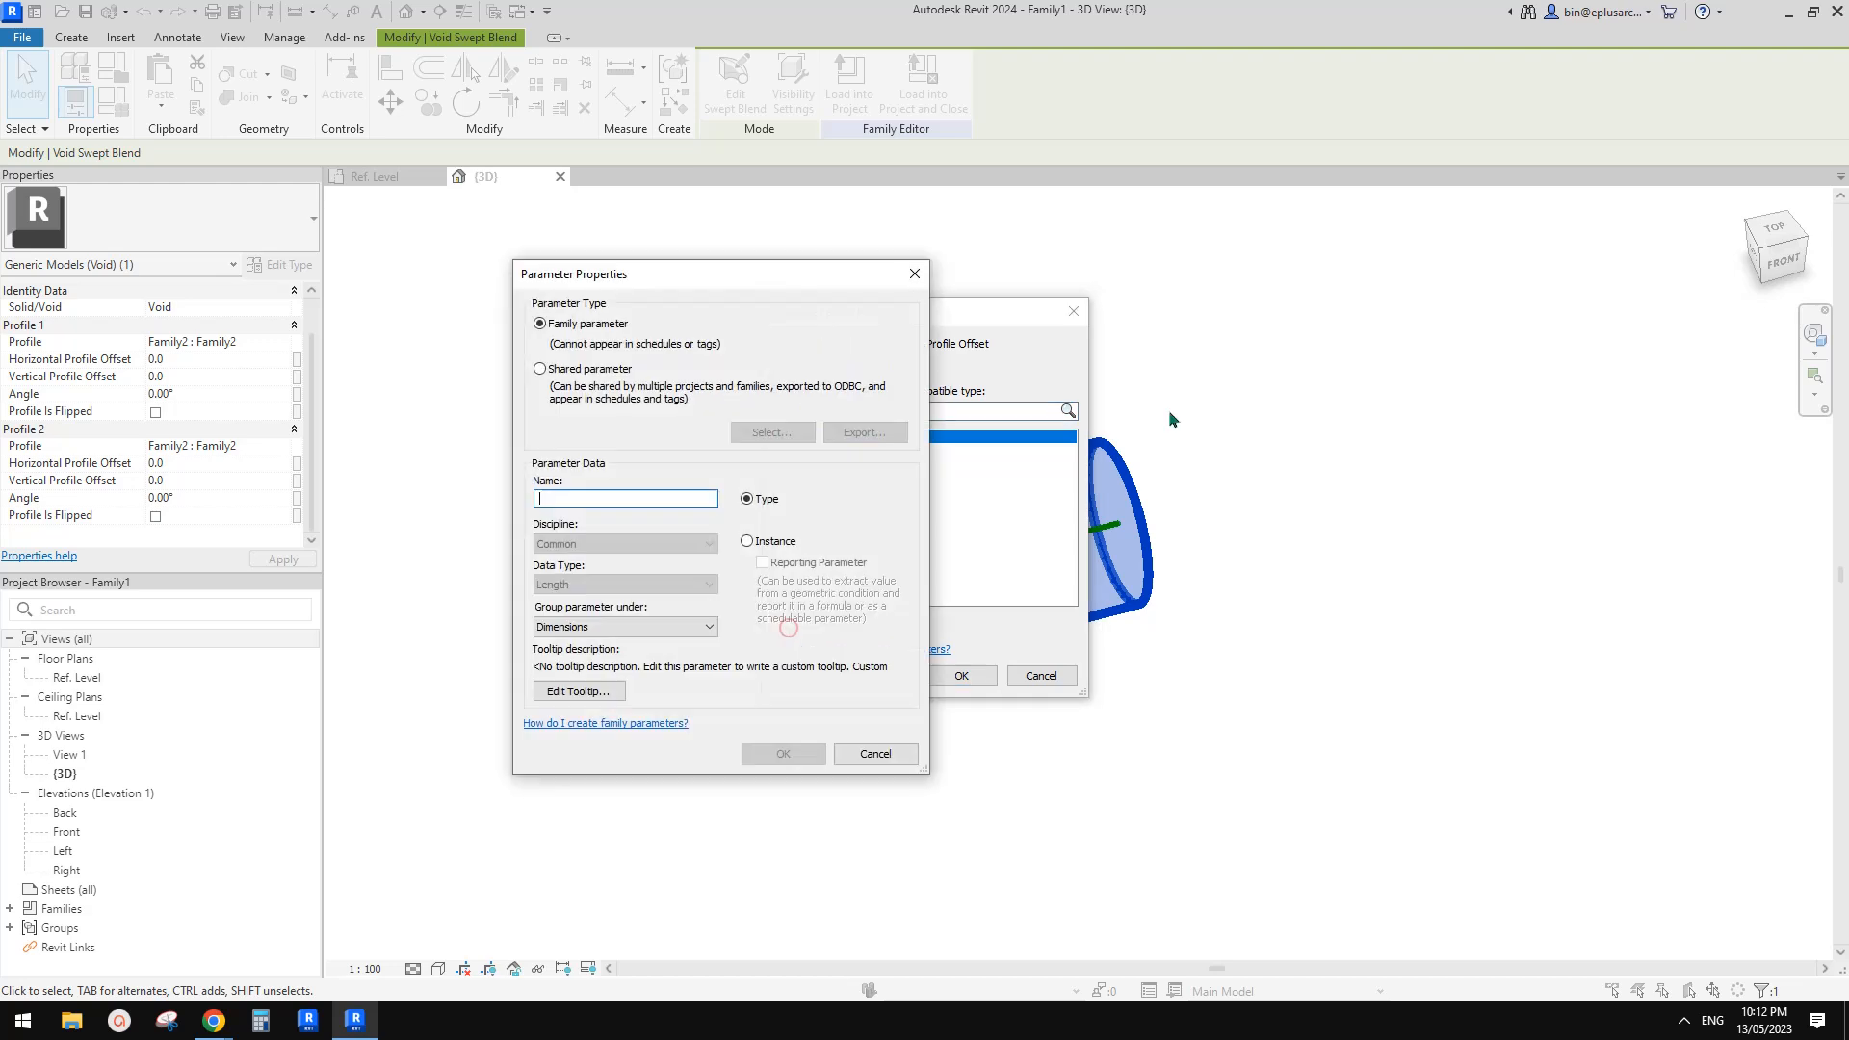
type("OFS")
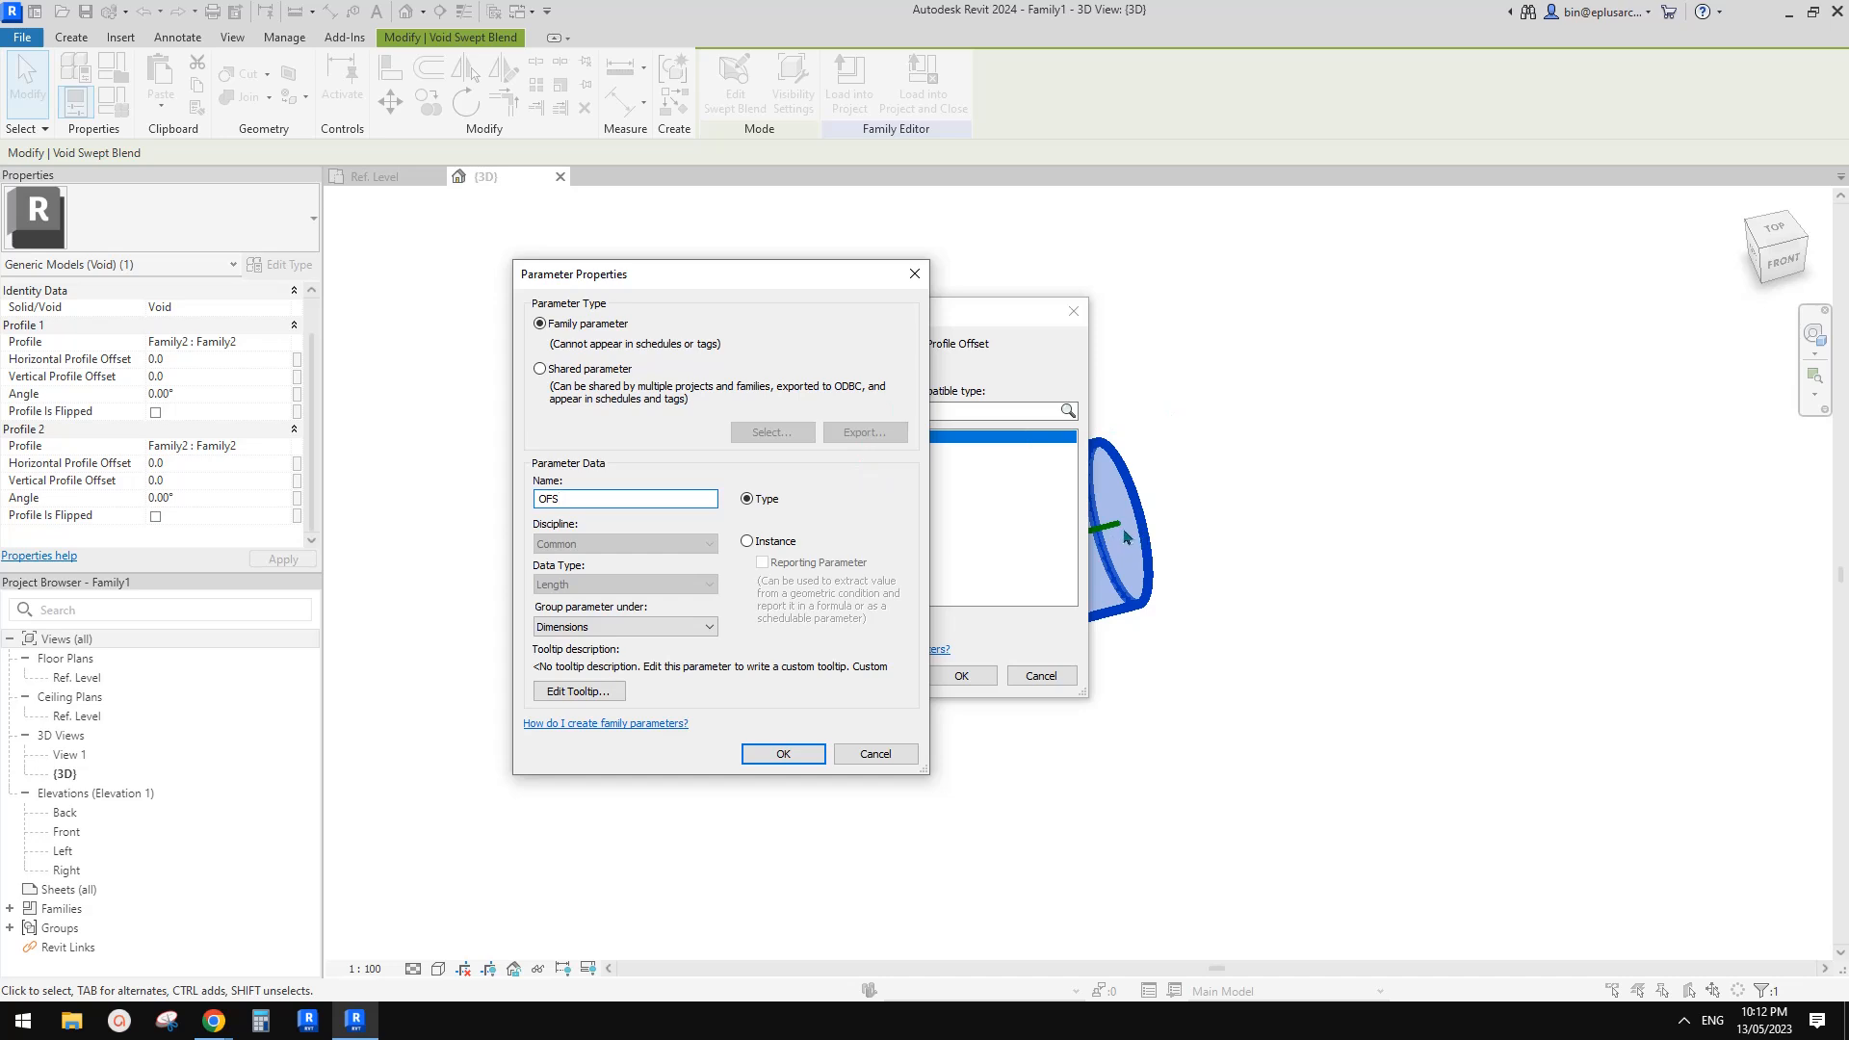
left_click(749, 542)
left_click(792, 753)
left_click(969, 677)
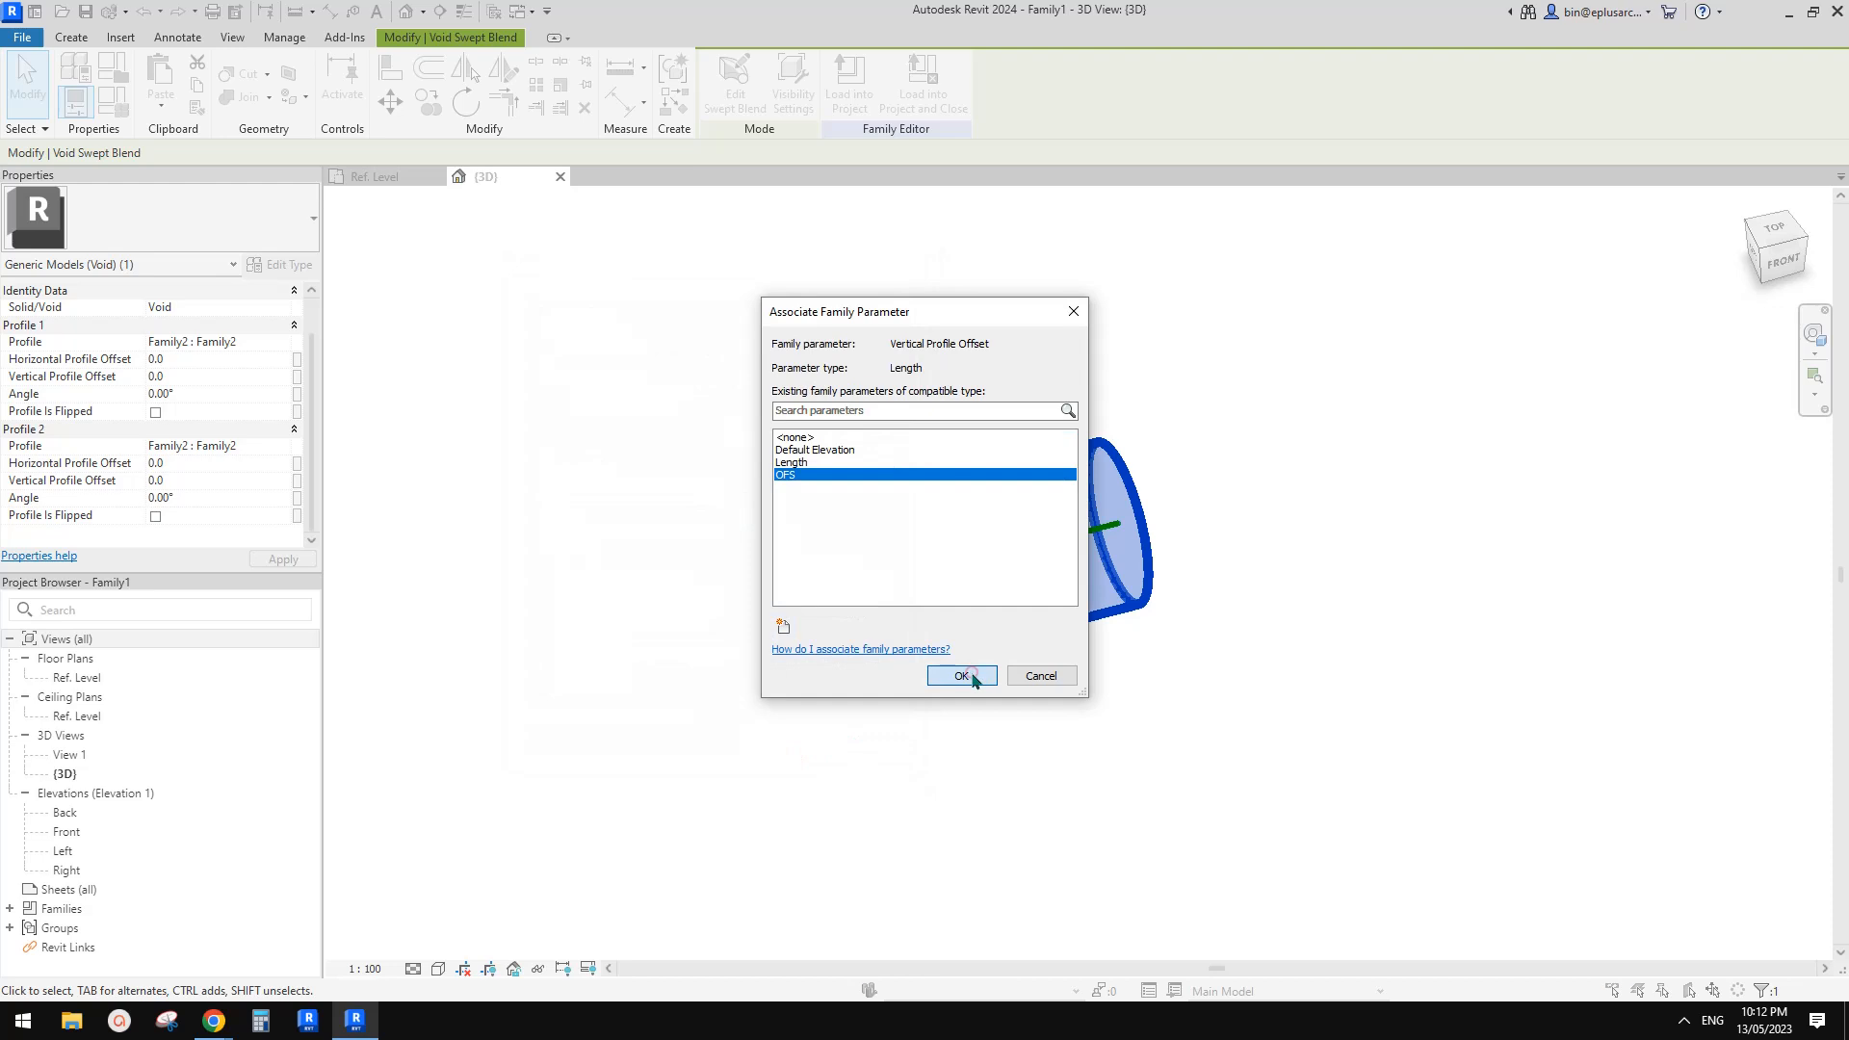
middle_click_drag(1242, 549, 1161, 456, "shift")
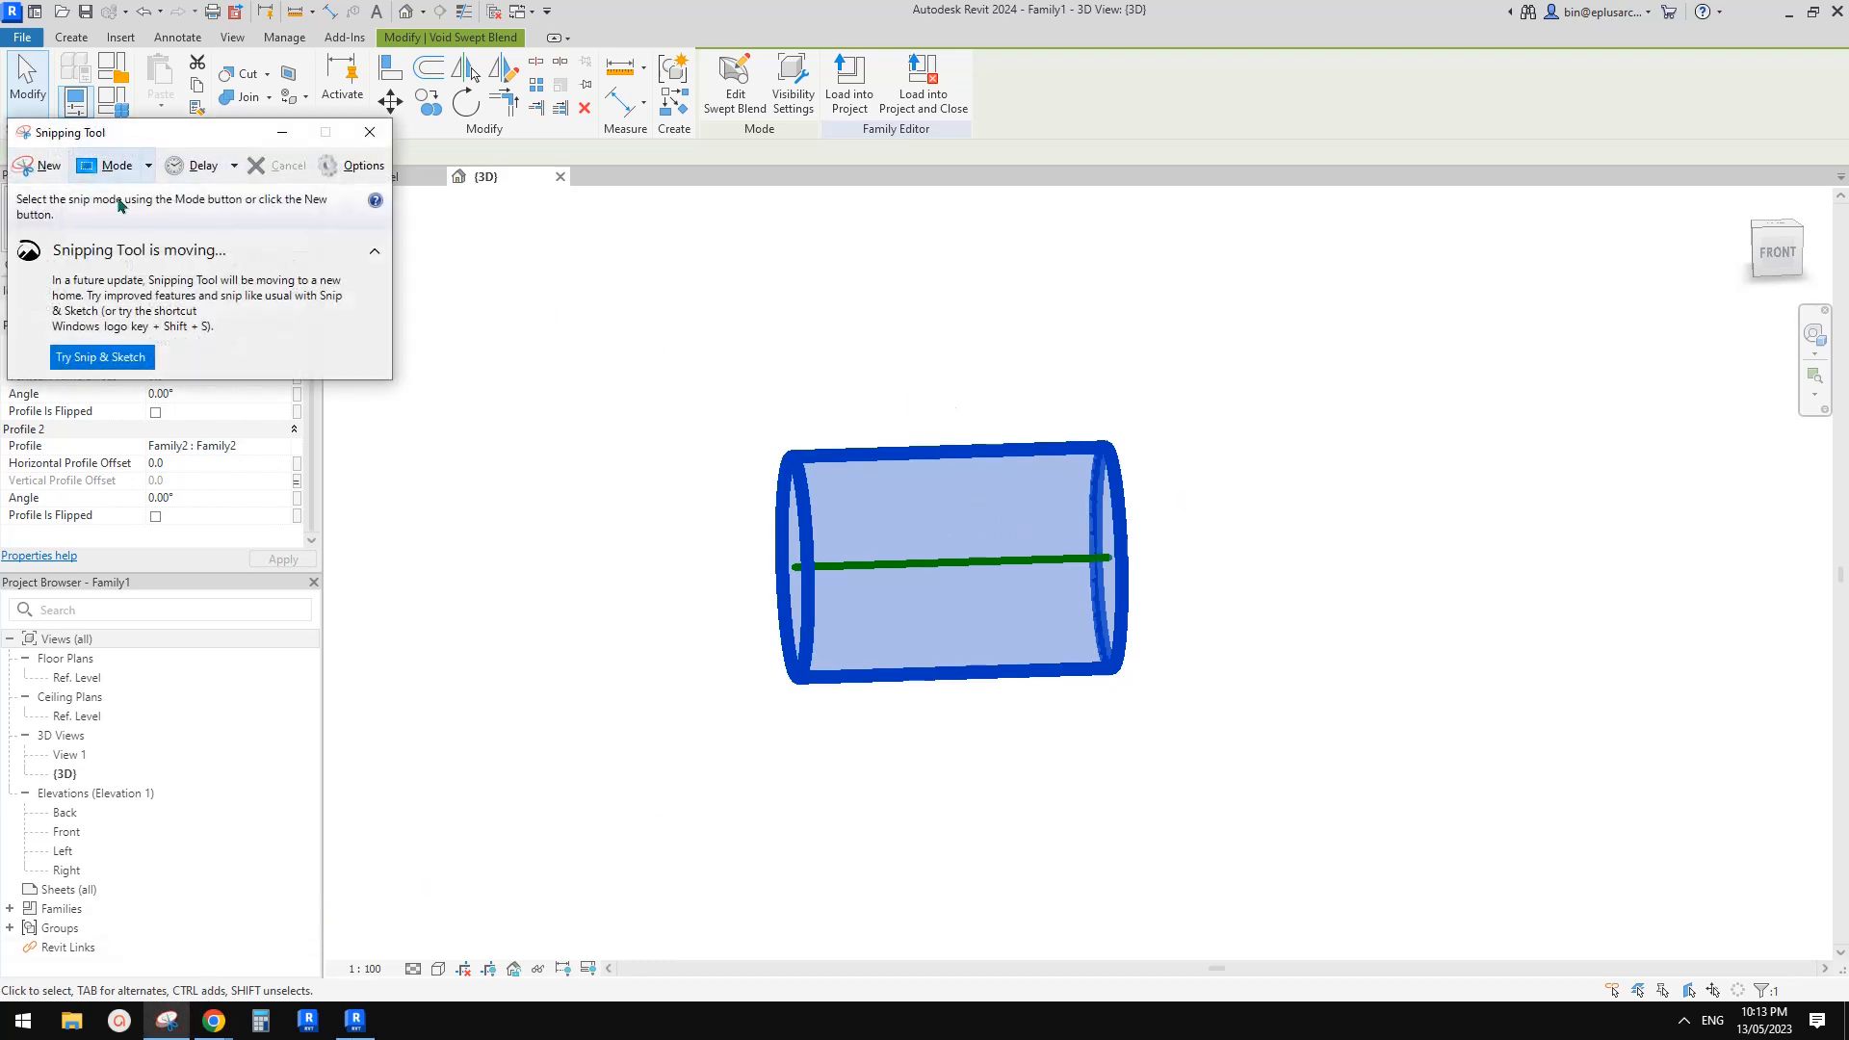
left_click(362, 128)
scroll(952, 559, "up", 2)
scroll(951, 559, "up", 2)
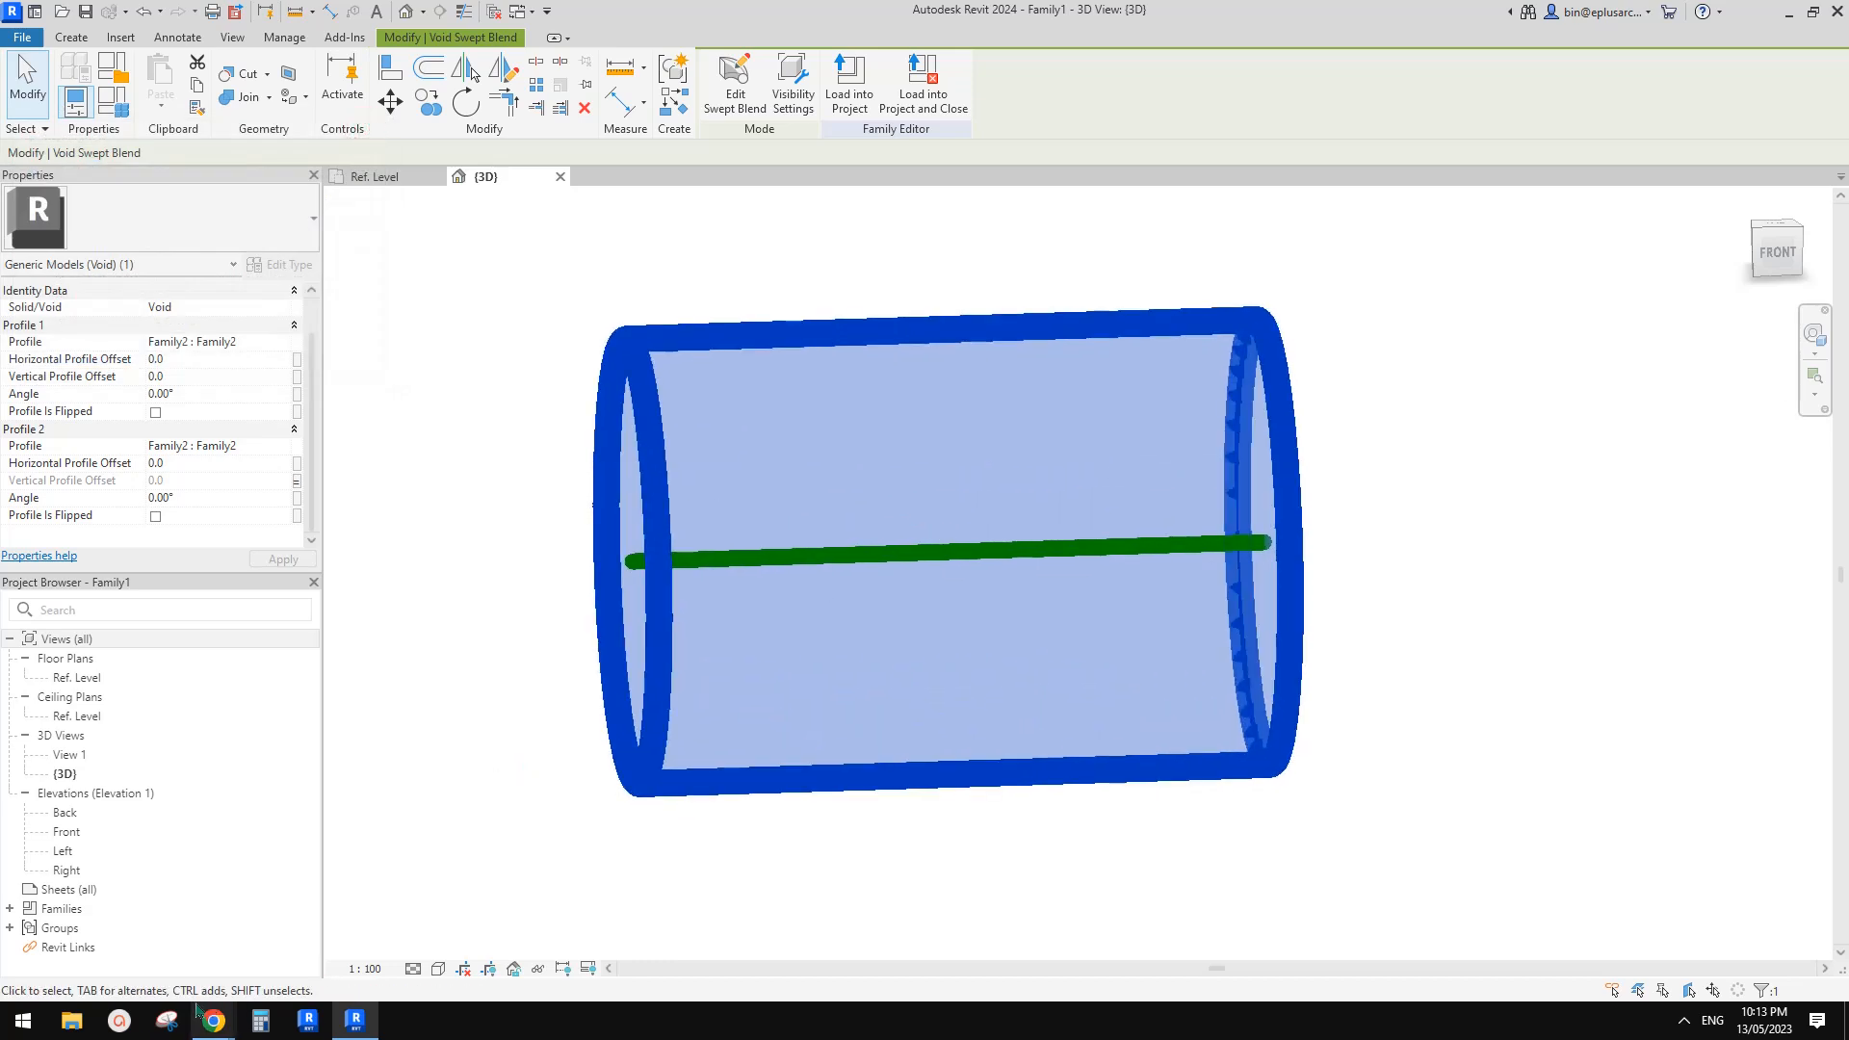
key("Escape")
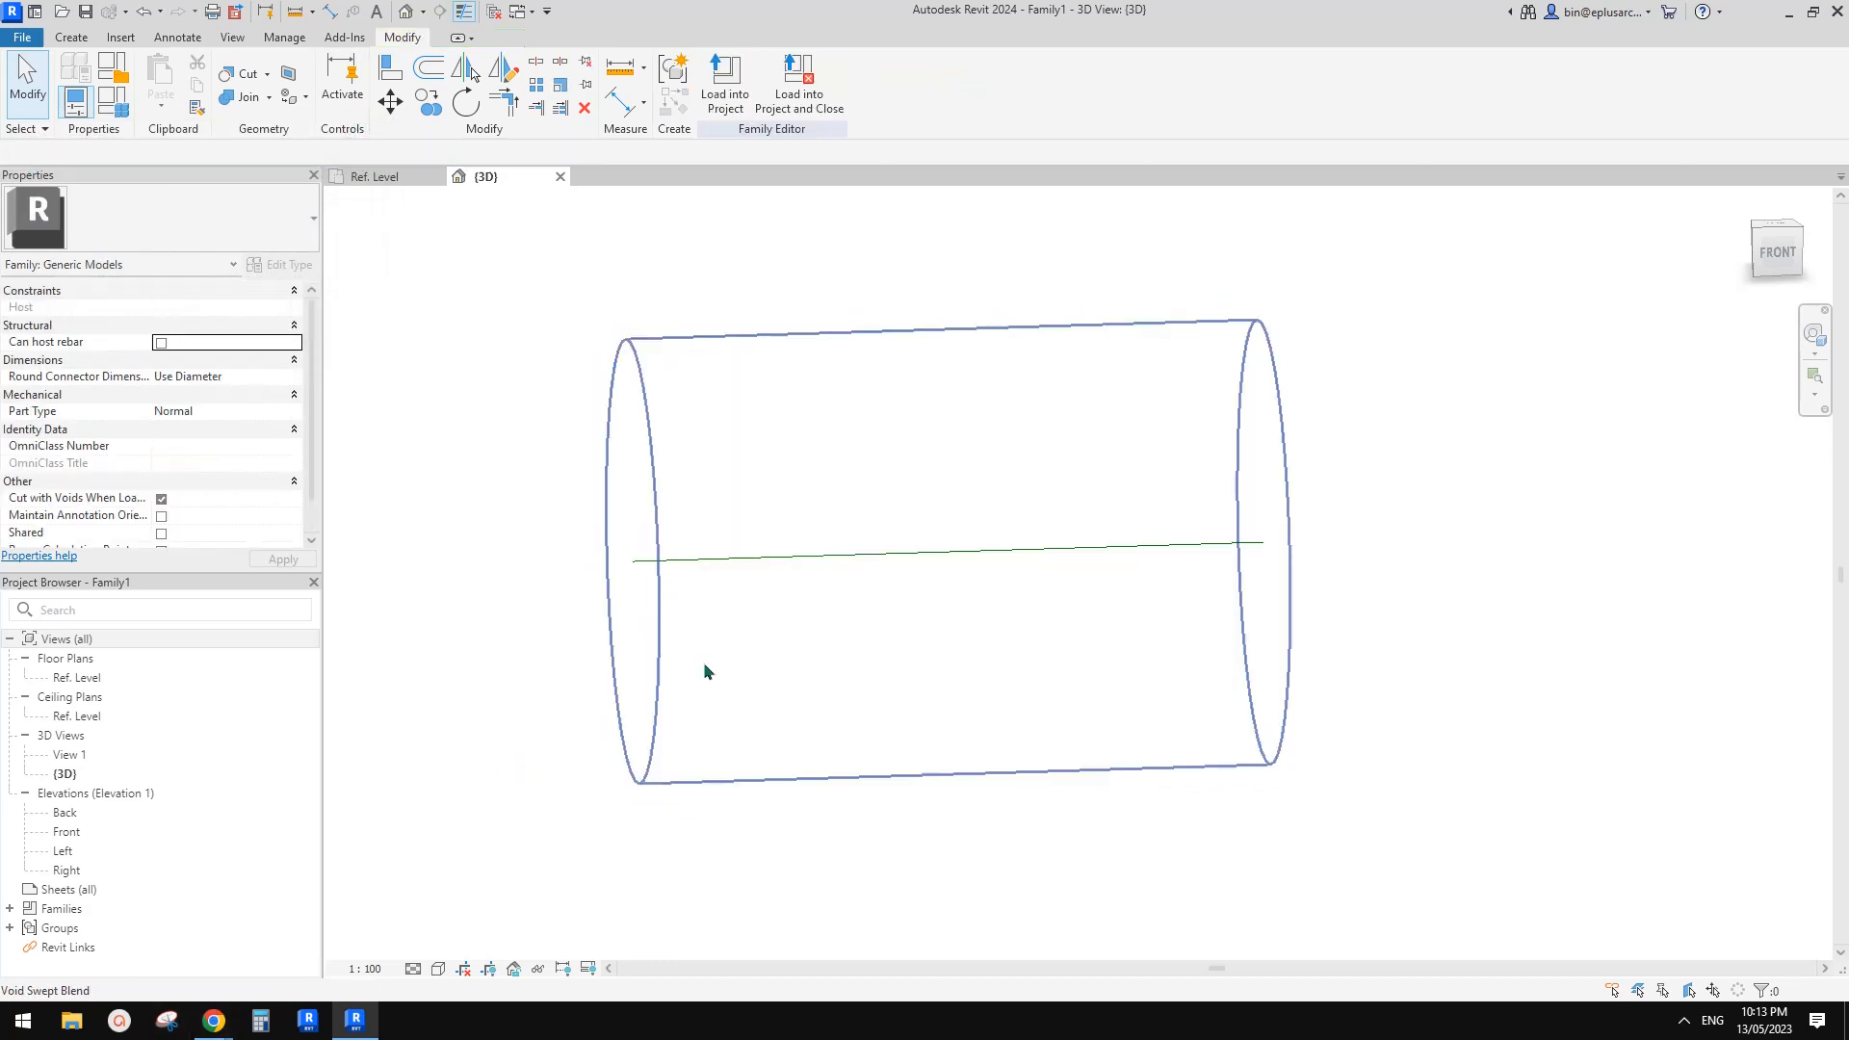
left_click(168, 1020)
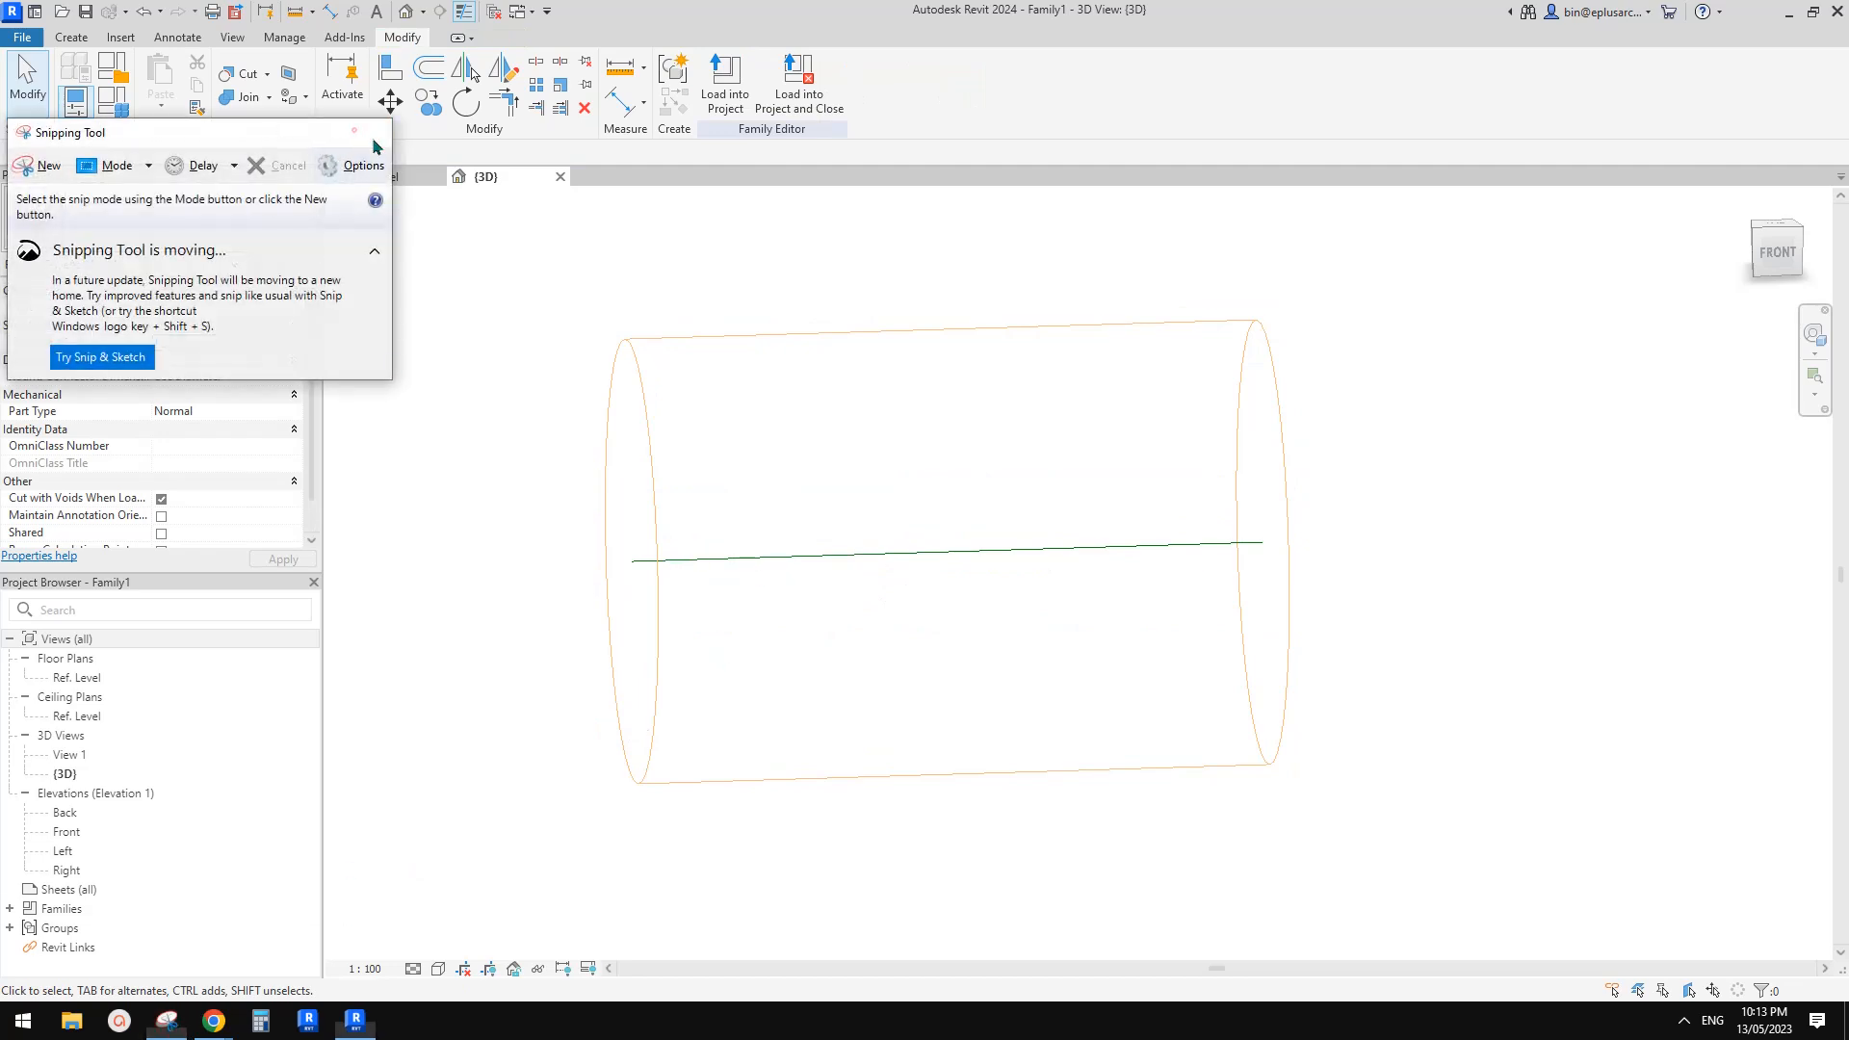
left_click(370, 132)
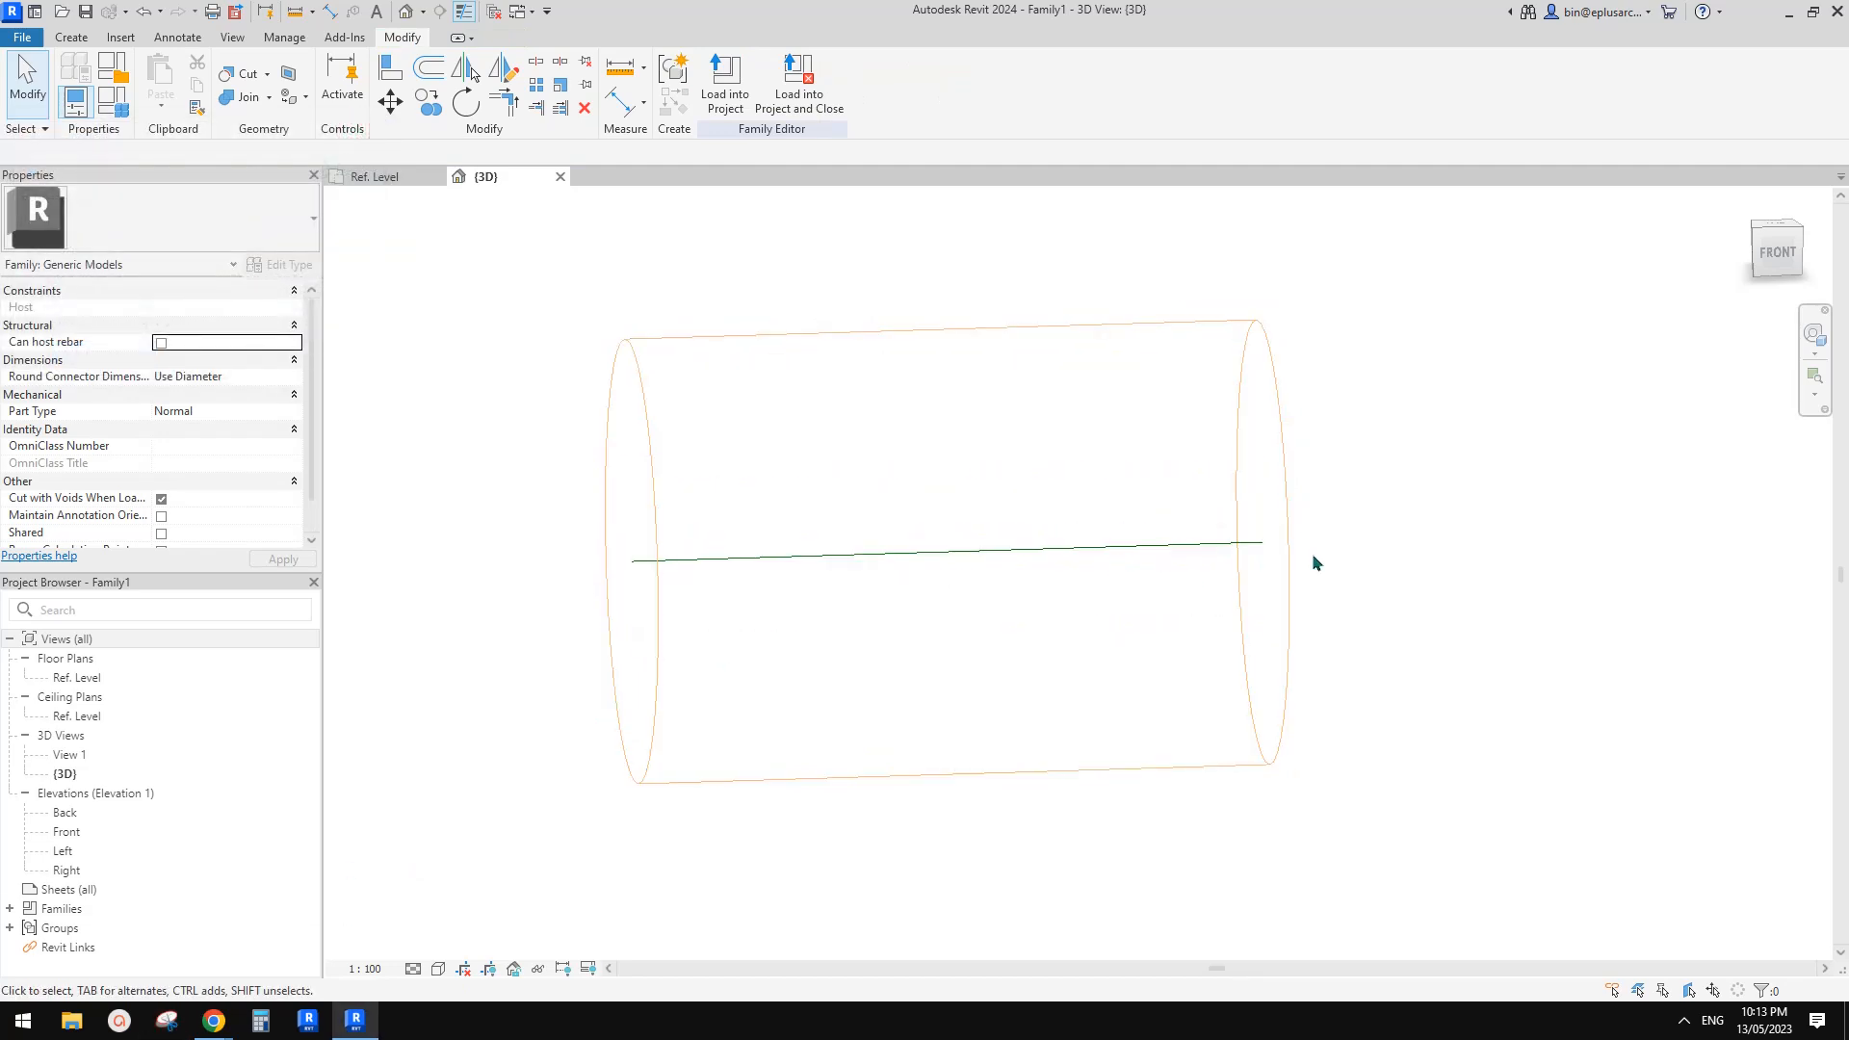
Turn off thin lines and set the 3D view's scale to 1:20
key("t")
key("l")
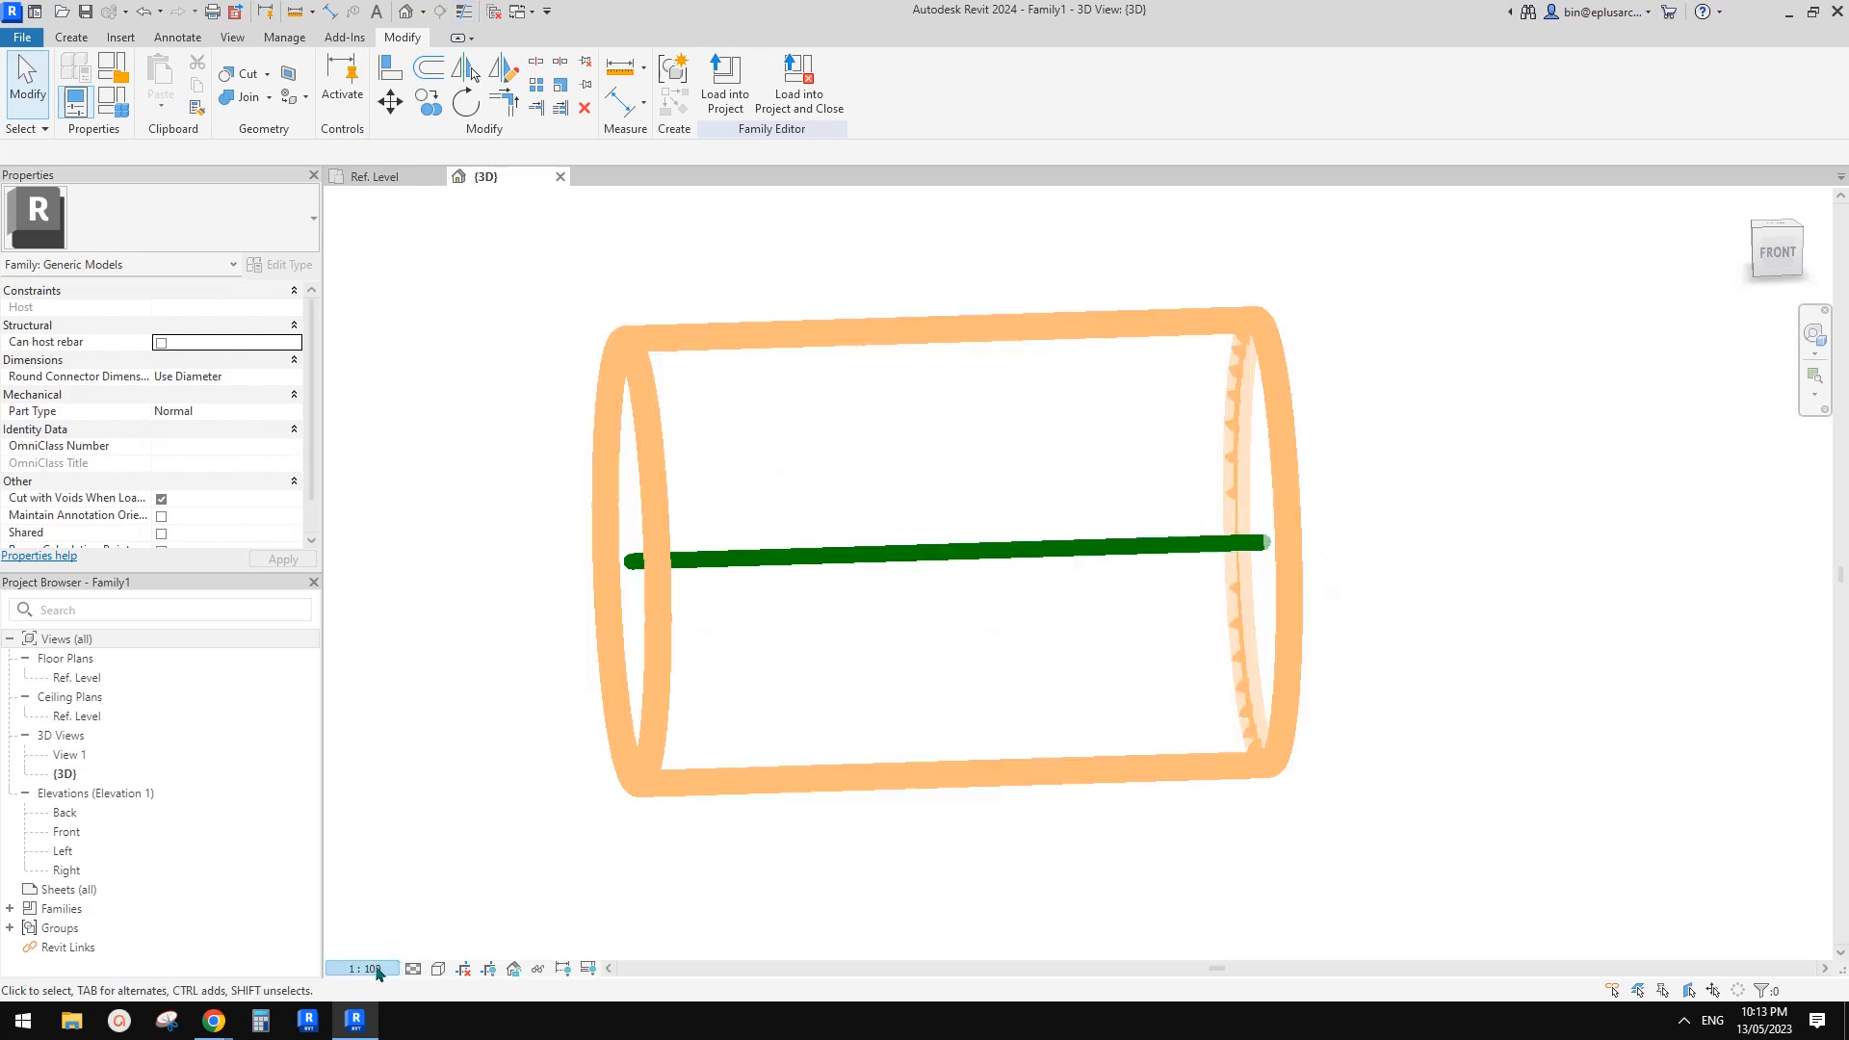
left_click(378, 970)
left_click(374, 774)
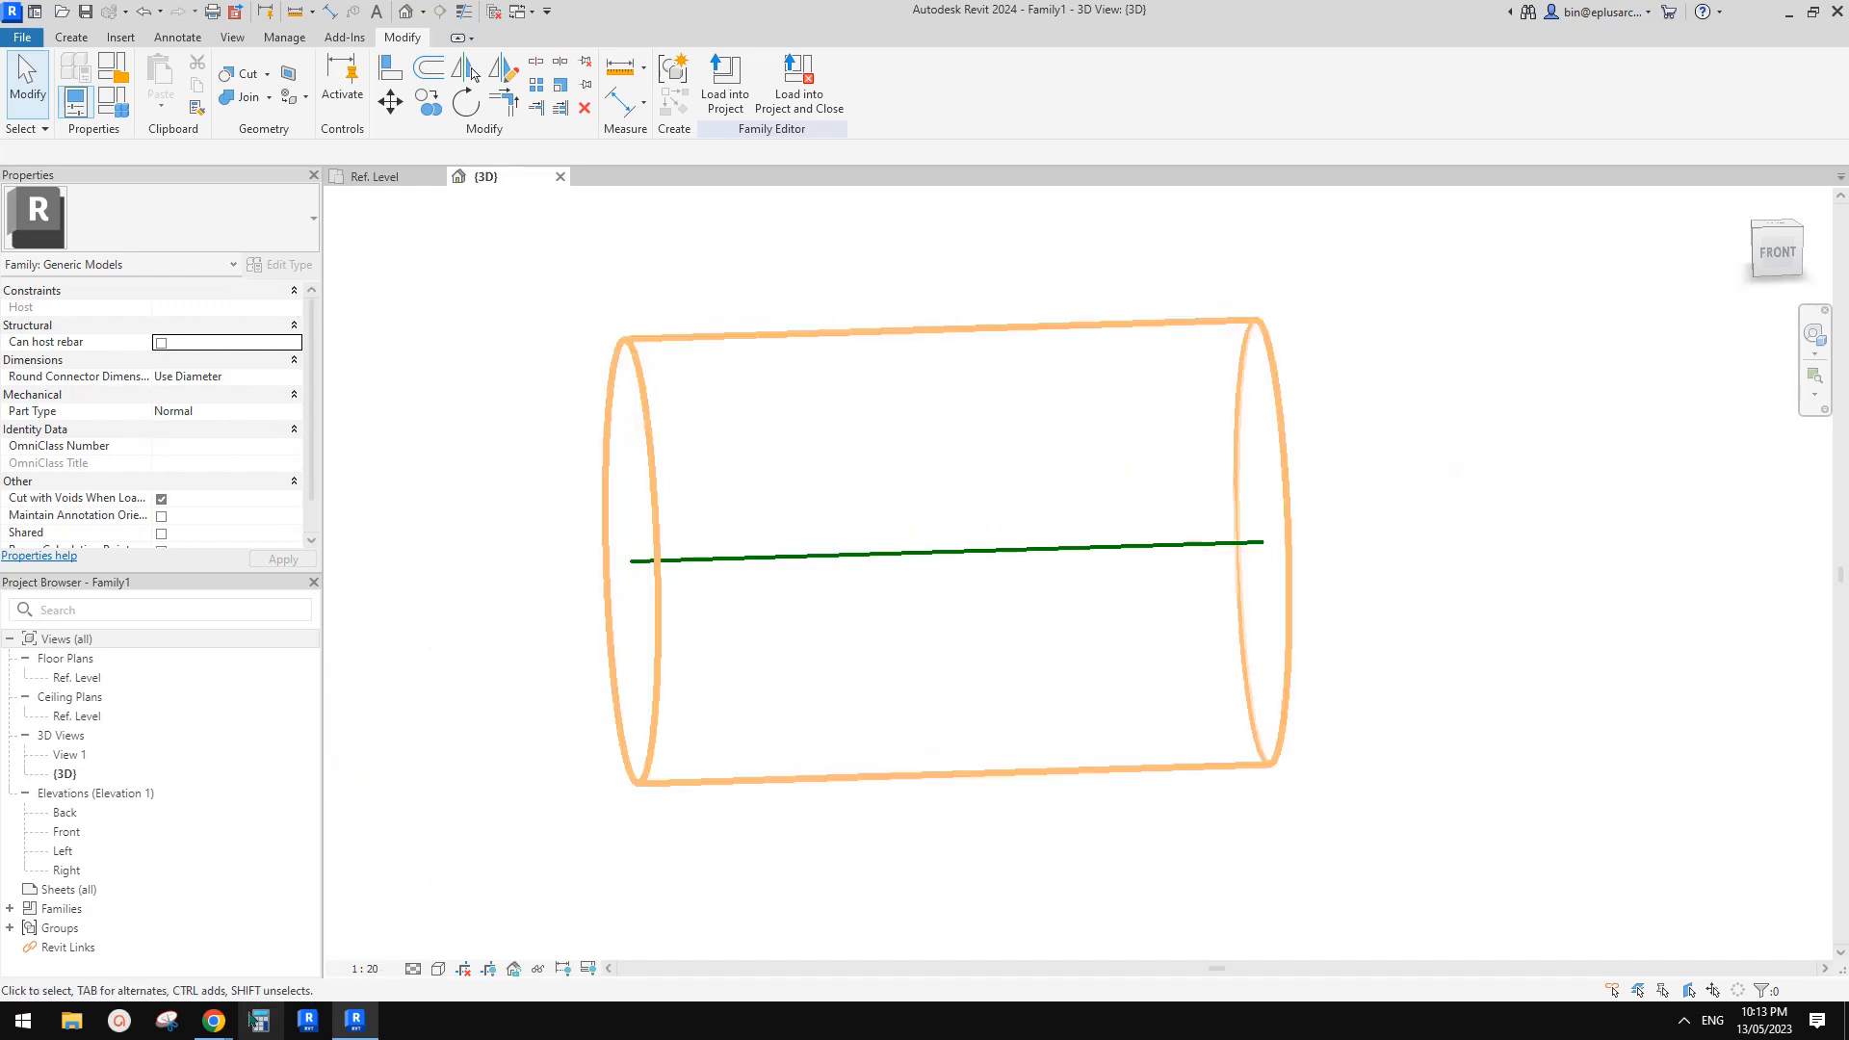
Capture the void cylinder with Snipping Tool and mark pen dots at both path ends and above the right end
left_click(167, 1021)
left_click(35, 172)
left_click_drag(475, 214, 1602, 908)
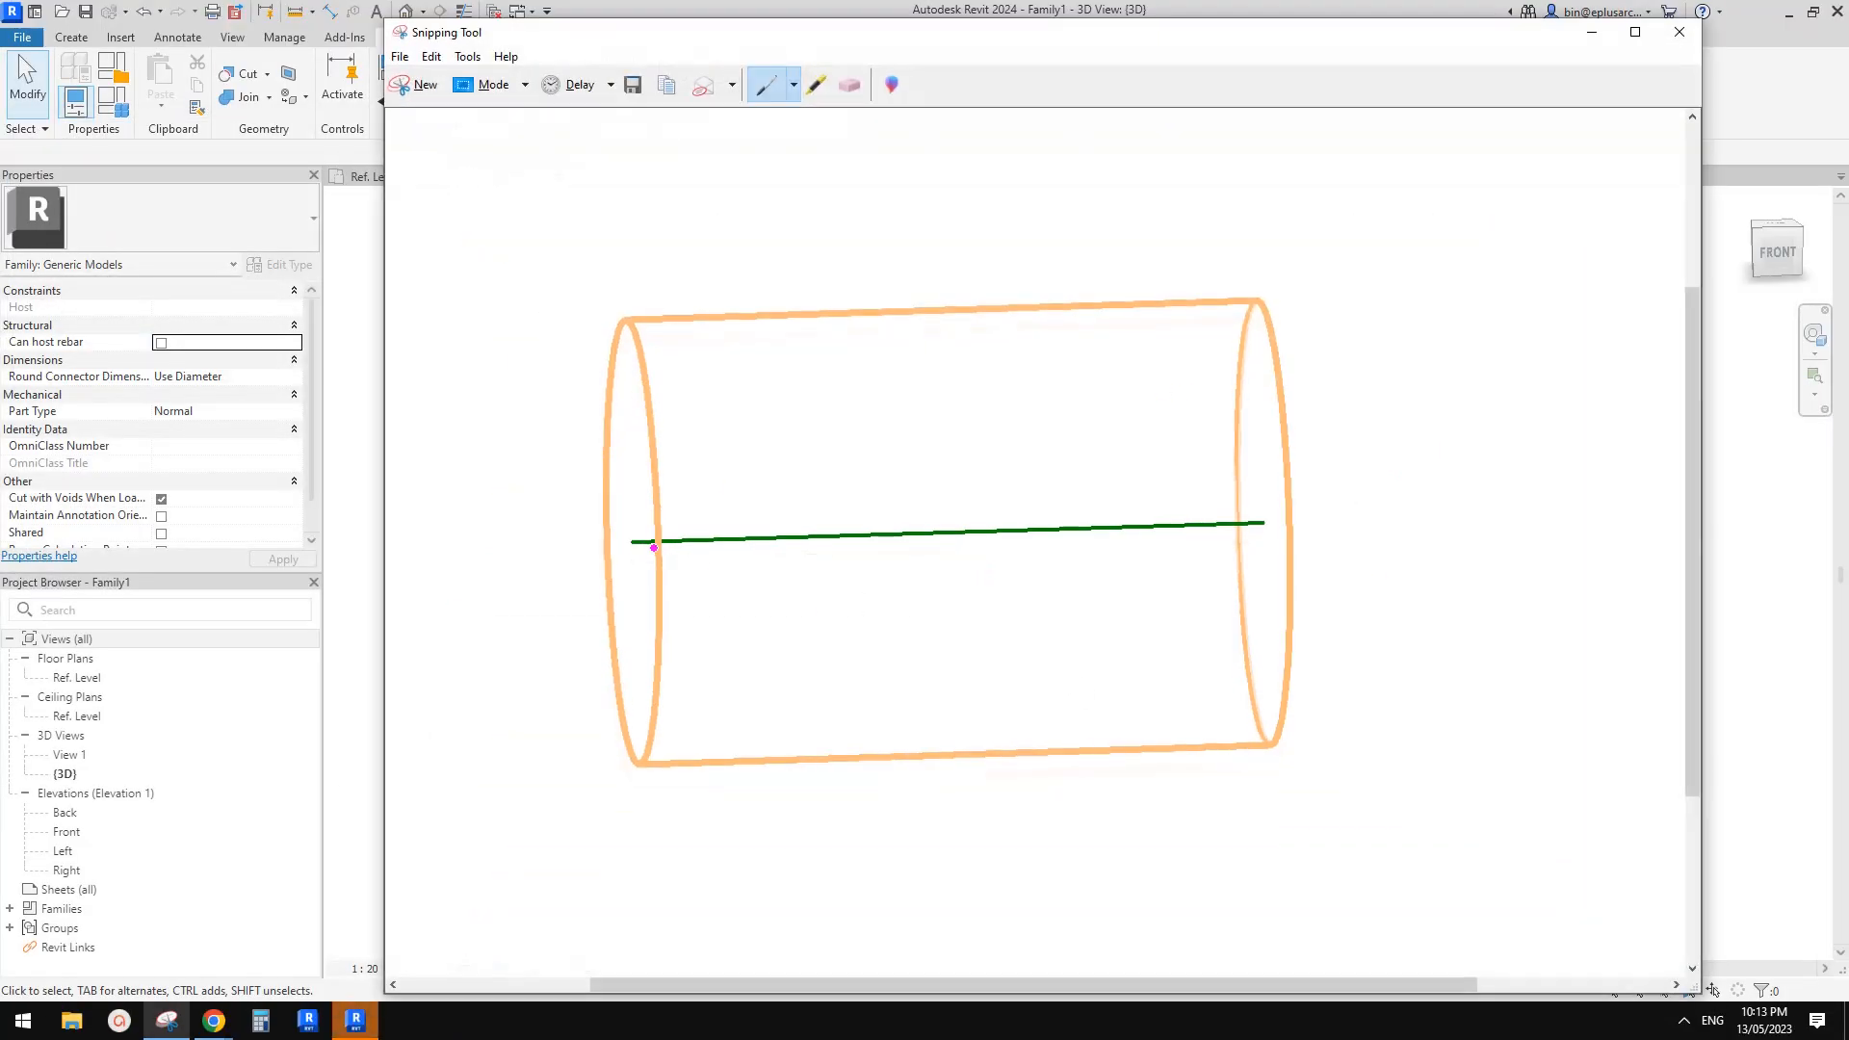
left_click(634, 544)
left_click(1265, 522)
left_click(1259, 418)
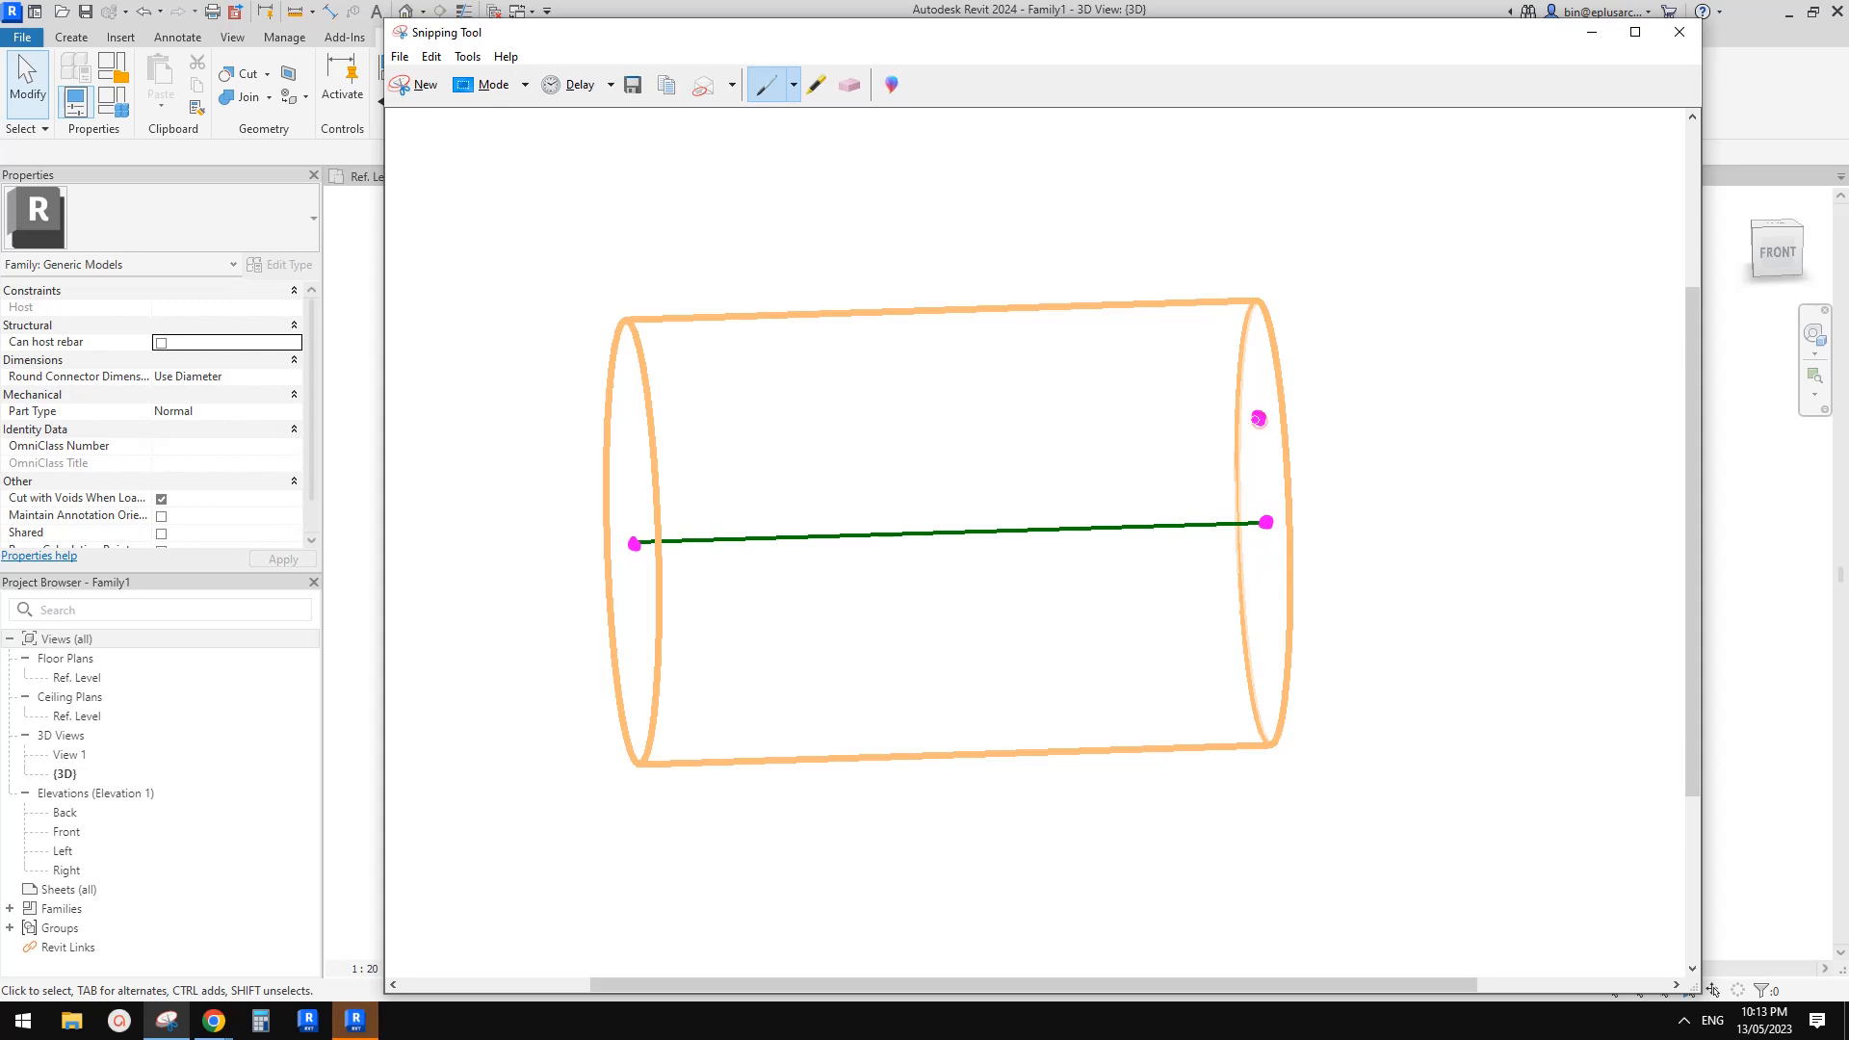
Sketch a bracket labelled OFS, the sloped line from the left path end, and its angle label a on the capture
left_click_drag(1299, 411, 1302, 509)
mouse_move(1340, 436)
left_mouse_down()
mouse_move(1329, 449)
mouse_move(1341, 435)
left_mouse_up()
left_click_drag(1358, 420, 1353, 457)
mouse_move(1355, 438)
left_mouse_down()
mouse_move(1367, 450)
mouse_move(1372, 421)
mouse_move(1388, 465)
left_mouse_up()
mouse_move(635, 543)
left_mouse_down()
mouse_move(1254, 414)
mouse_move(1264, 523)
mouse_move(1267, 499)
left_mouse_up()
mouse_move(795, 507)
left_mouse_down()
mouse_move(815, 536)
mouse_move(848, 513)
mouse_move(879, 523)
left_mouse_up()
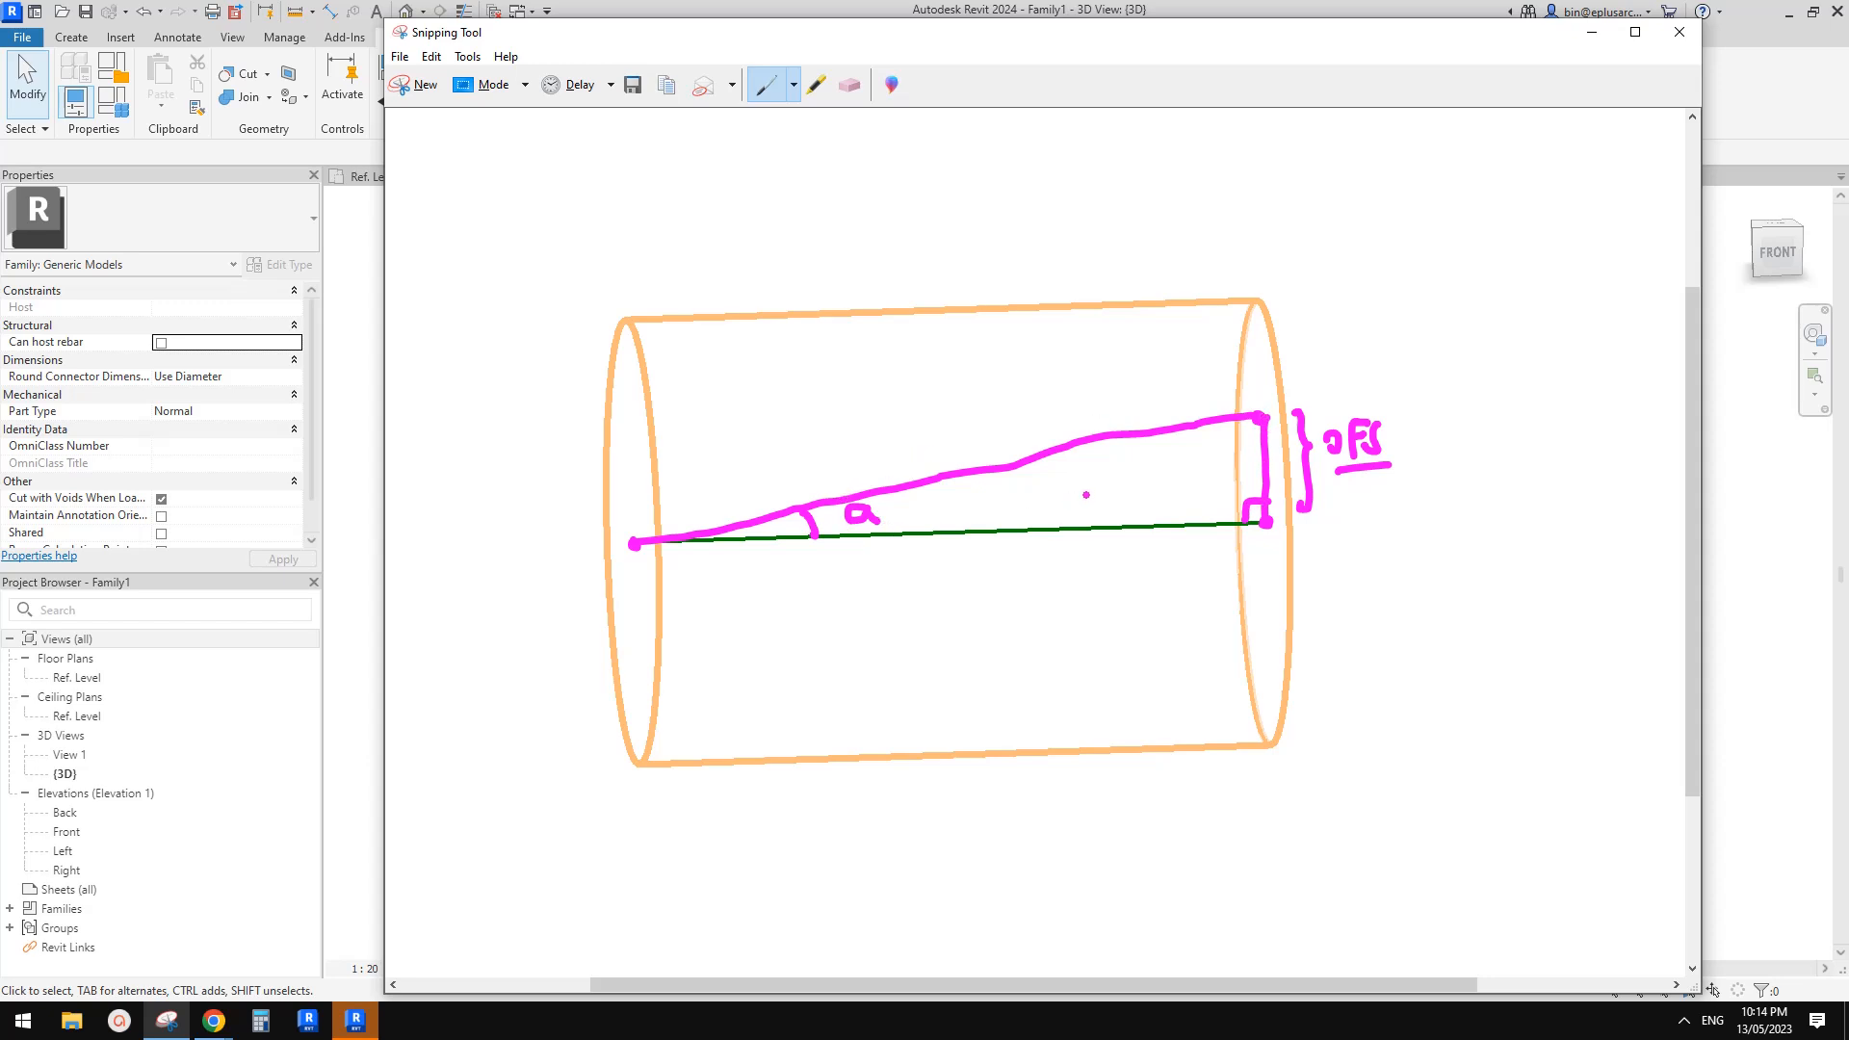
Draw a horizontal dimension line below the path on the capture and label it Length
mouse_move(636, 607)
left_mouse_down()
mouse_move(636, 640)
mouse_move(1302, 605)
mouse_move(1220, 639)
left_mouse_up()
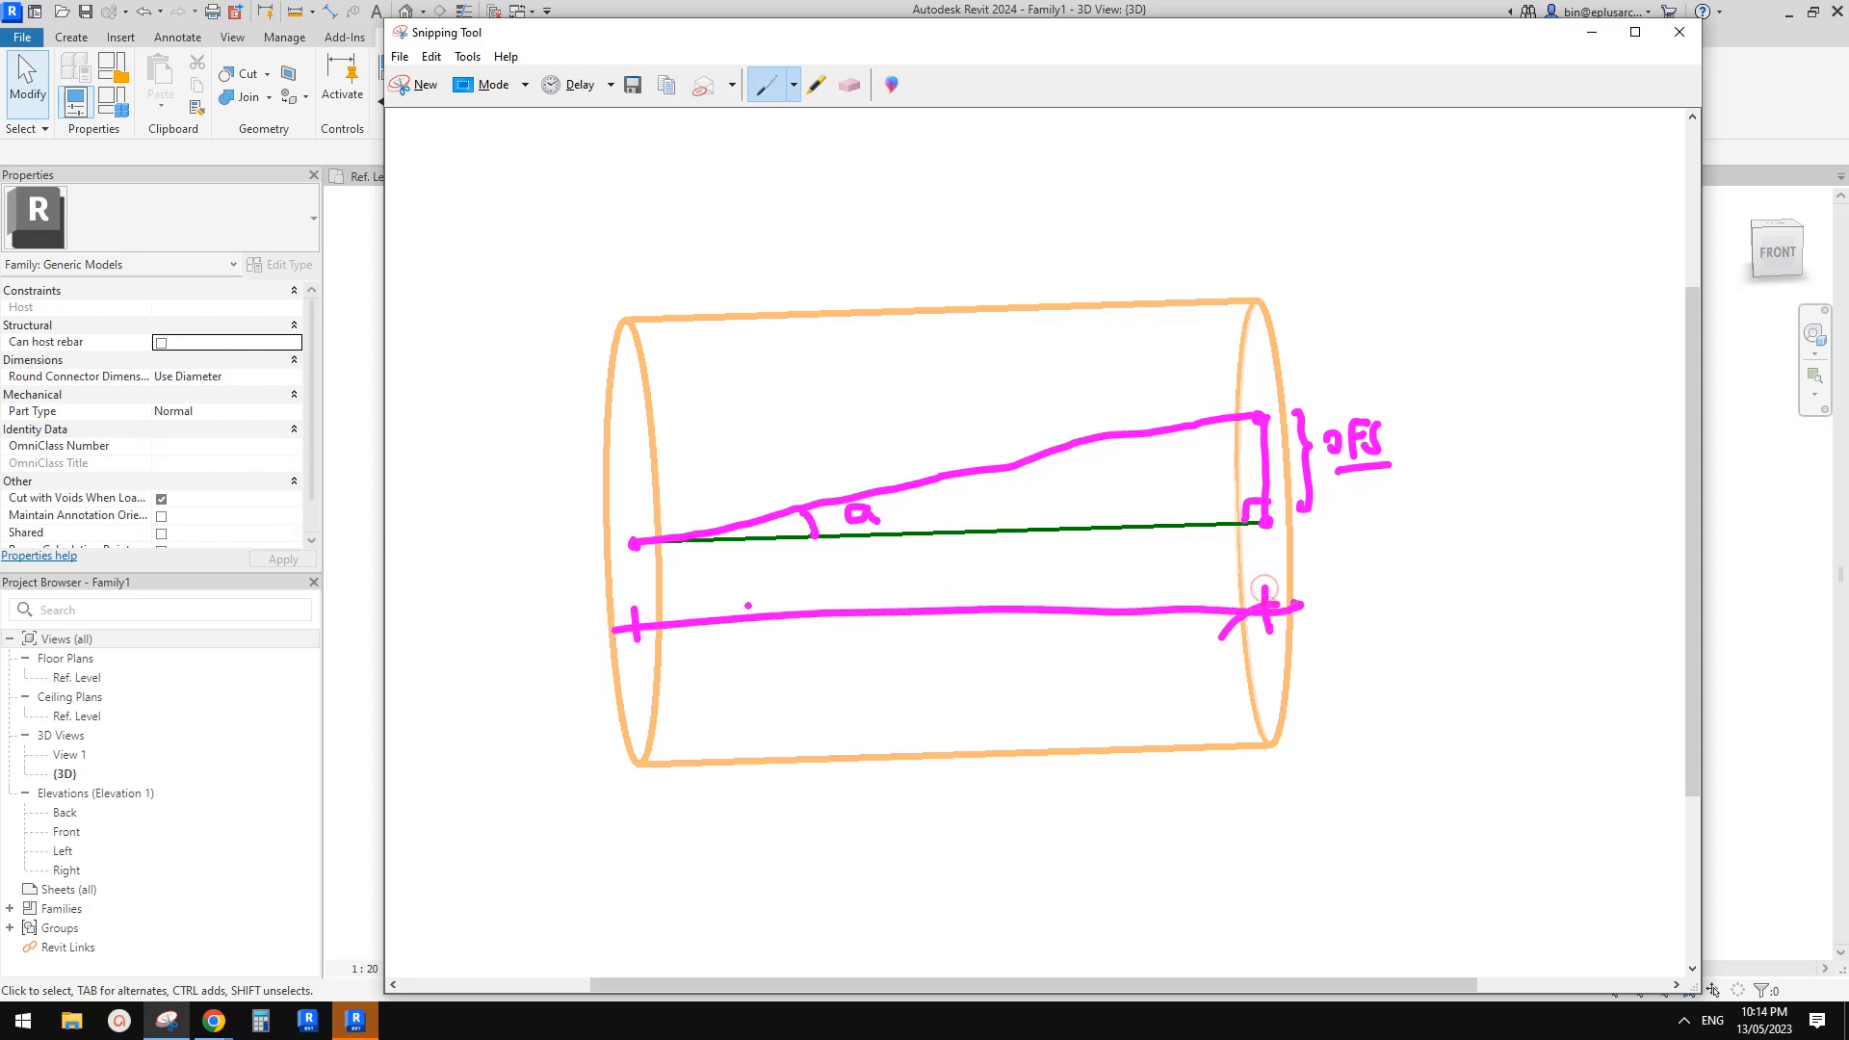
left_click_drag(656, 614, 658, 638)
mouse_move(922, 633)
left_mouse_down()
mouse_move(913, 647)
mouse_move(976, 676)
mouse_move(953, 691)
left_mouse_up()
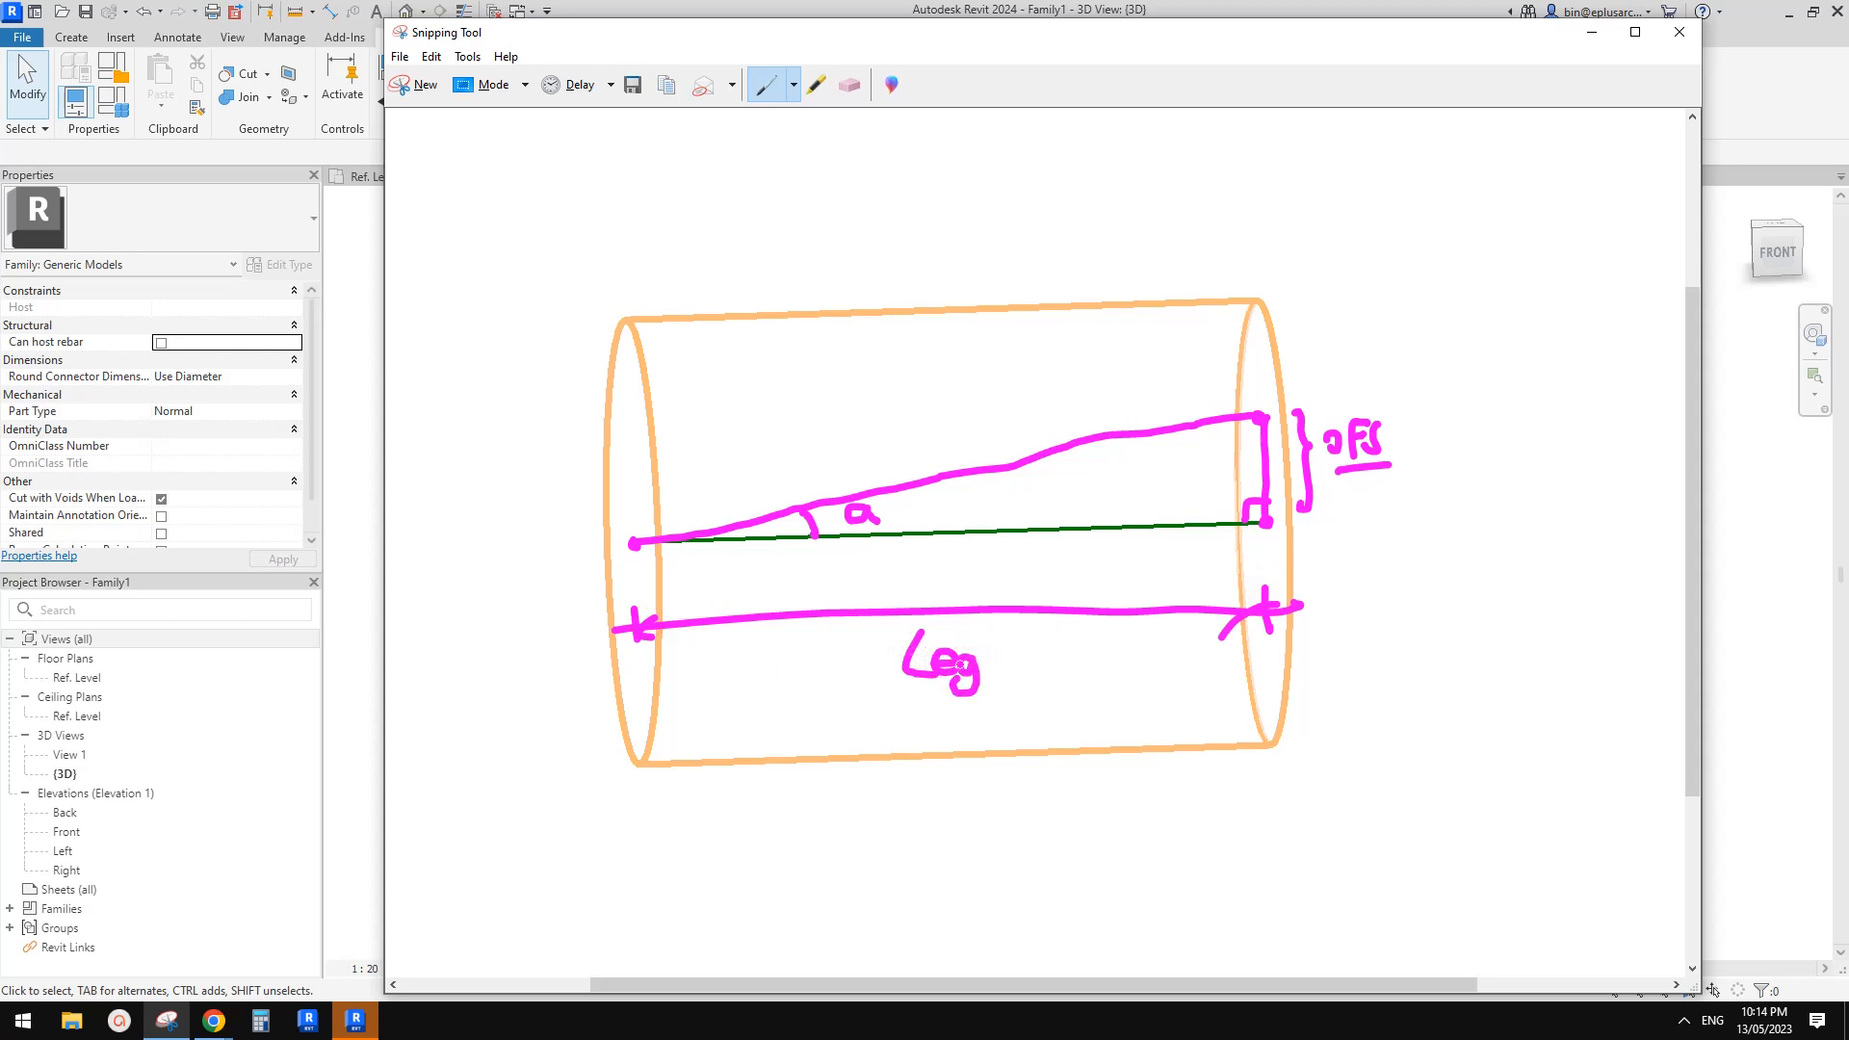
left_click(850, 85)
left_click_drag(968, 664, 978, 680)
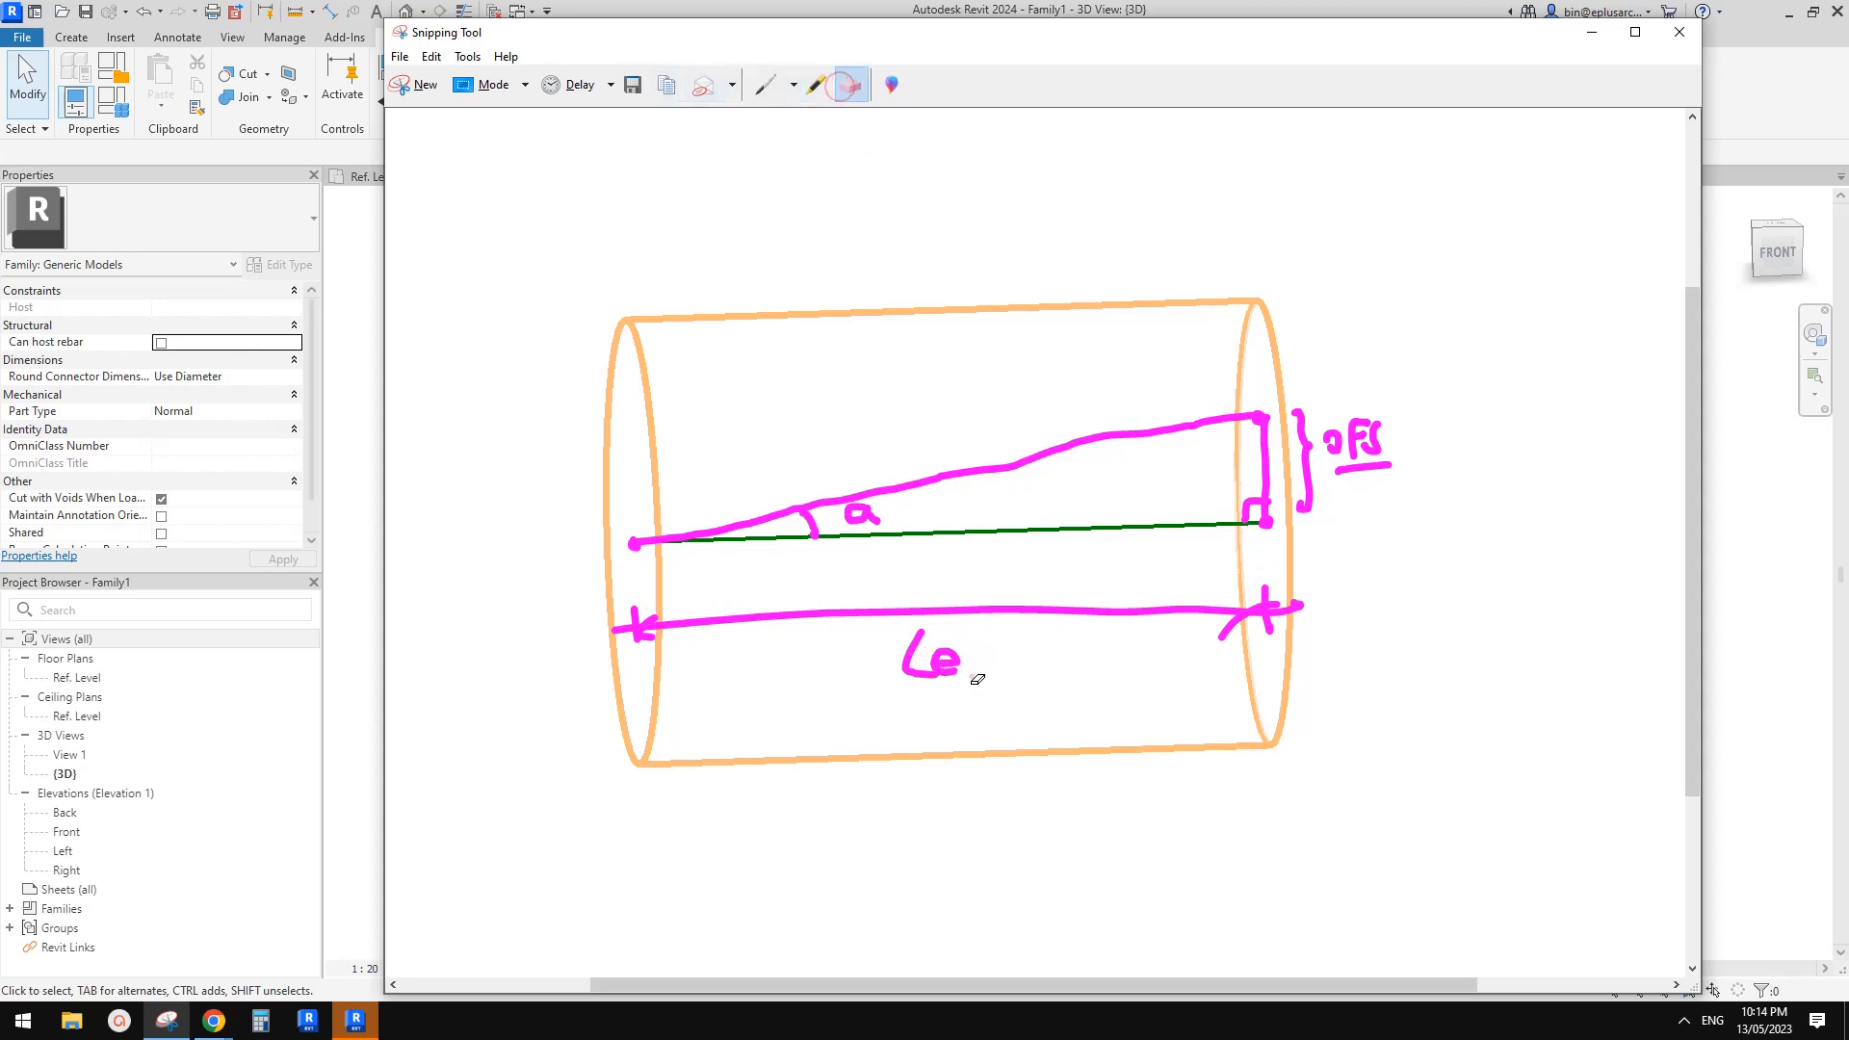
left_click(765, 85)
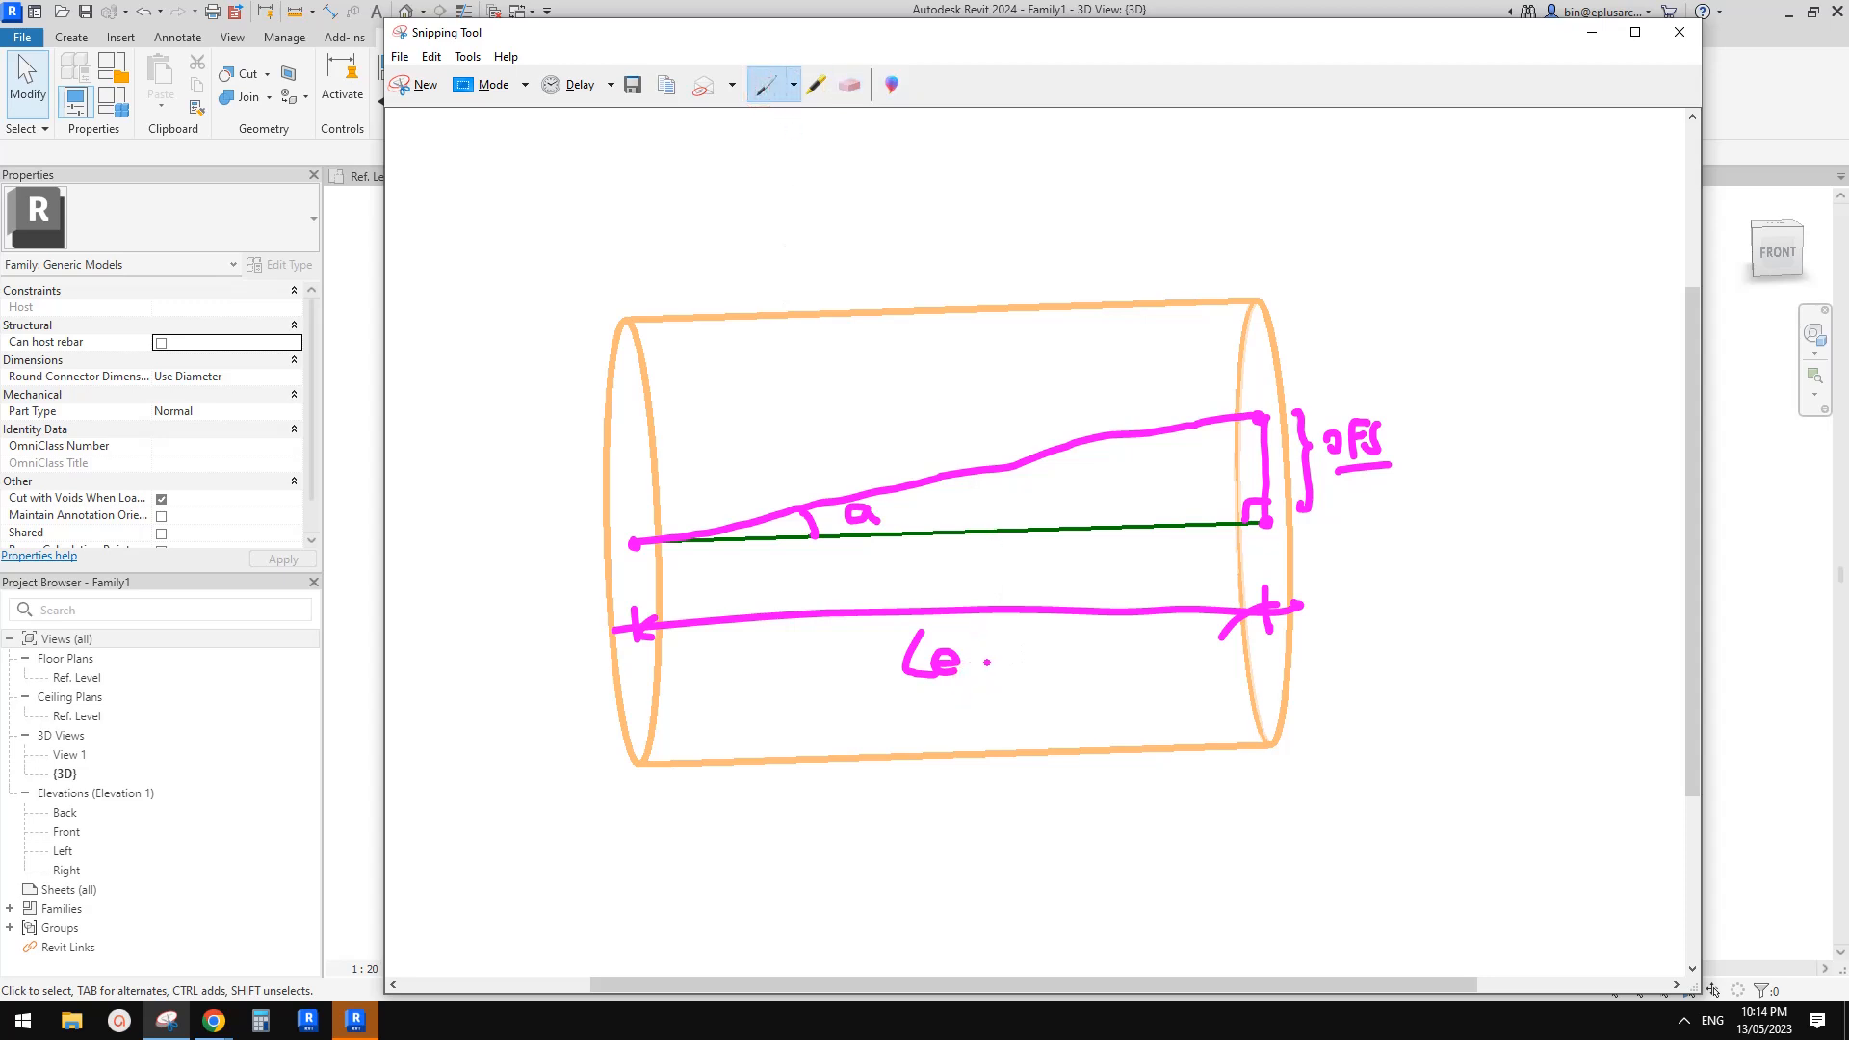
mouse_move(962, 675)
left_mouse_down()
mouse_move(1010, 659)
mouse_move(985, 686)
mouse_move(1023, 674)
mouse_move(1039, 643)
mouse_move(1060, 679)
left_mouse_up()
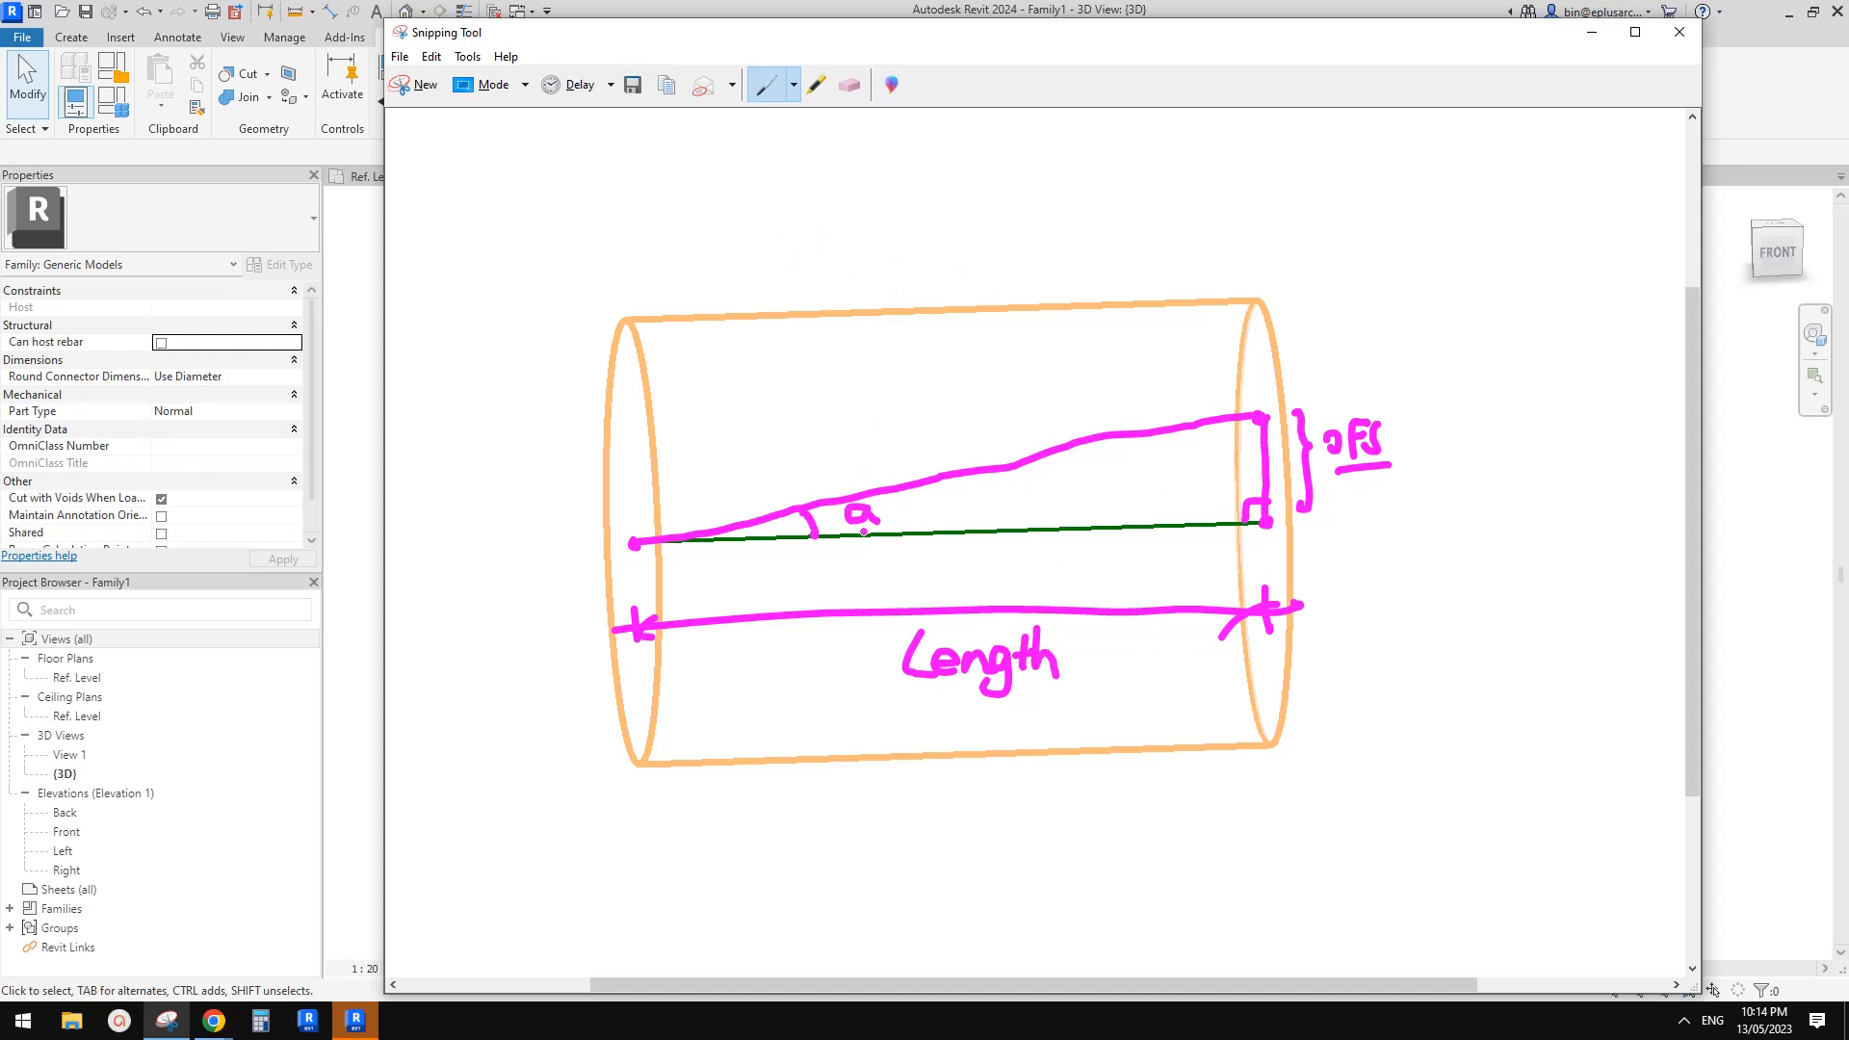
Handwrite the tangent formula tan(a) = OFS over Length above the cylinder
mouse_move(777, 198)
left_mouse_down()
mouse_move(787, 252)
mouse_move(802, 220)
left_mouse_up()
mouse_move(825, 219)
left_mouse_down()
mouse_move(818, 241)
mouse_move(892, 246)
left_mouse_up()
left_click_drag(920, 214, 925, 243)
mouse_move(952, 204)
left_mouse_down()
mouse_move(987, 203)
mouse_move(990, 223)
left_mouse_up()
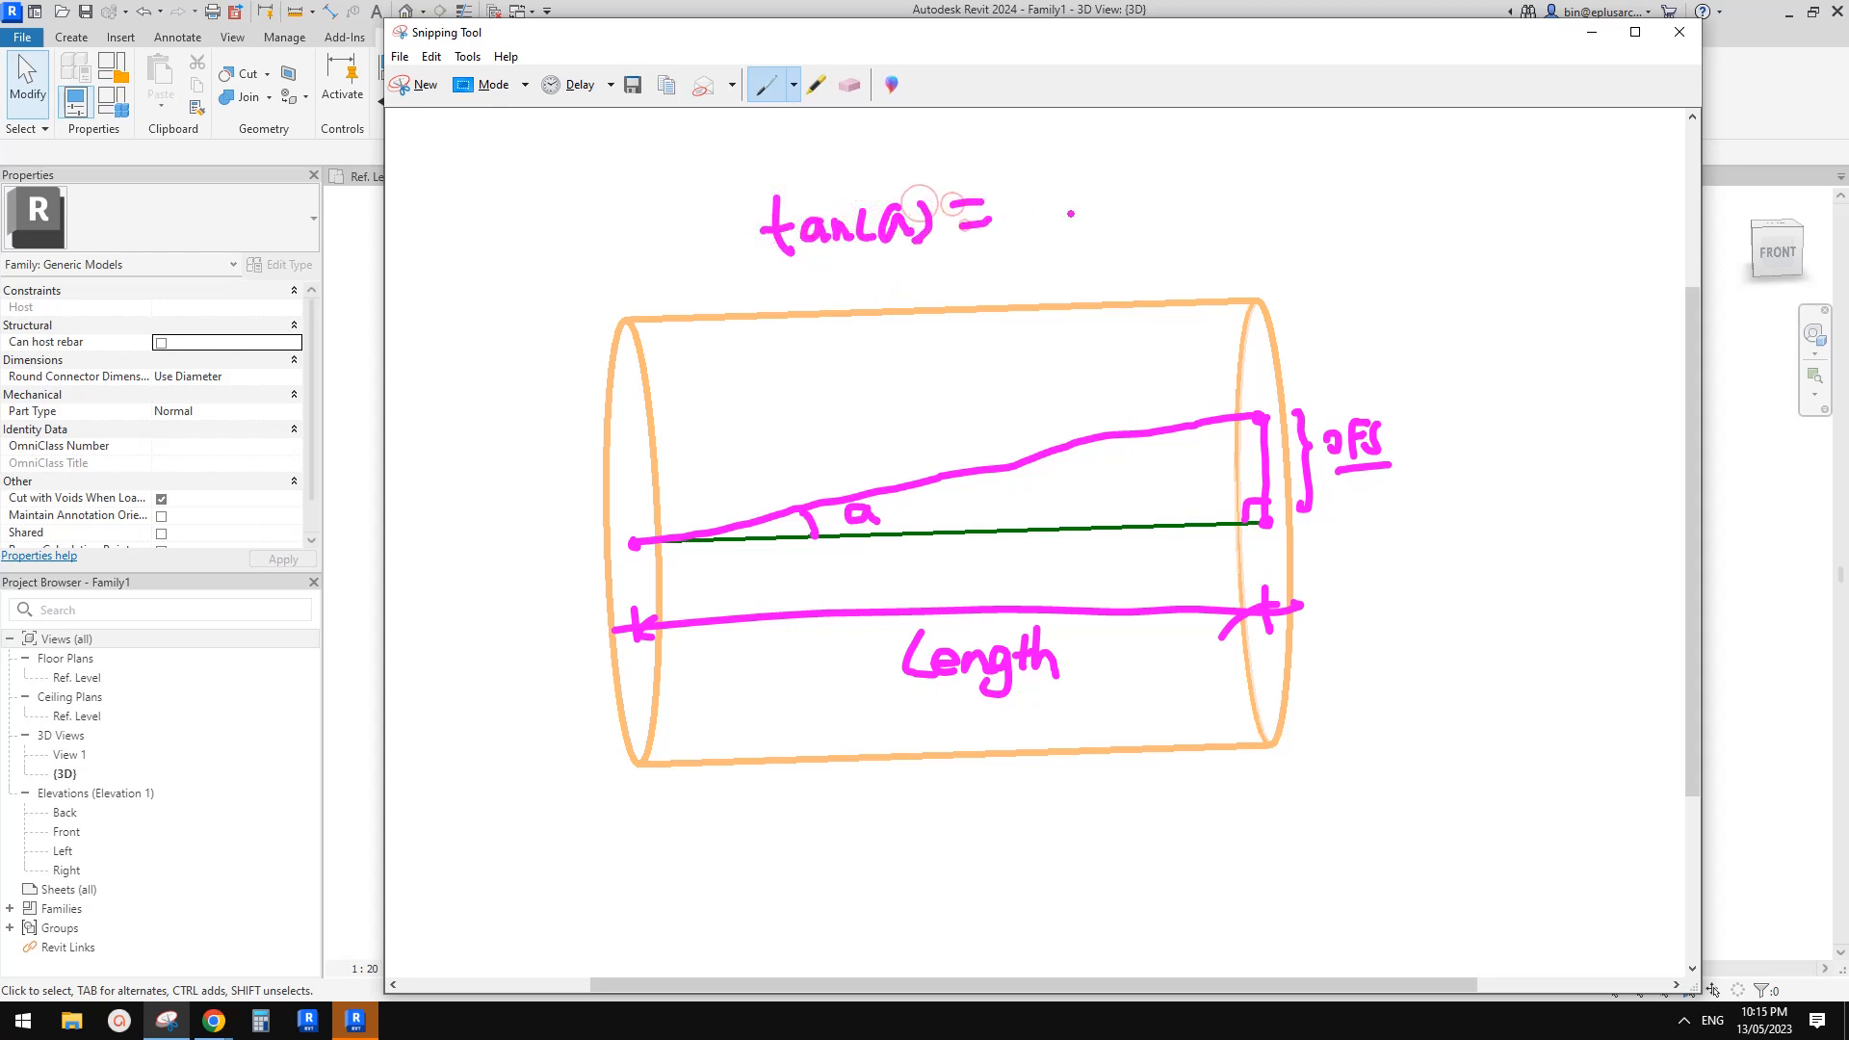
left_click_drag(1039, 159, 1031, 181)
mouse_move(1060, 154)
left_mouse_down()
mouse_move(1059, 183)
mouse_move(1081, 152)
left_mouse_up()
mouse_move(1104, 150)
left_mouse_down()
mouse_move(1087, 185)
mouse_move(1122, 194)
mouse_move(1056, 248)
mouse_move(1078, 248)
left_mouse_up()
mouse_move(1083, 237)
left_mouse_down()
mouse_move(1127, 243)
mouse_move(1135, 274)
left_mouse_up()
left_click_drag(1157, 205, 1155, 248)
mouse_move(1156, 236)
left_mouse_down()
mouse_move(1193, 243)
mouse_move(1209, 217)
left_mouse_up()
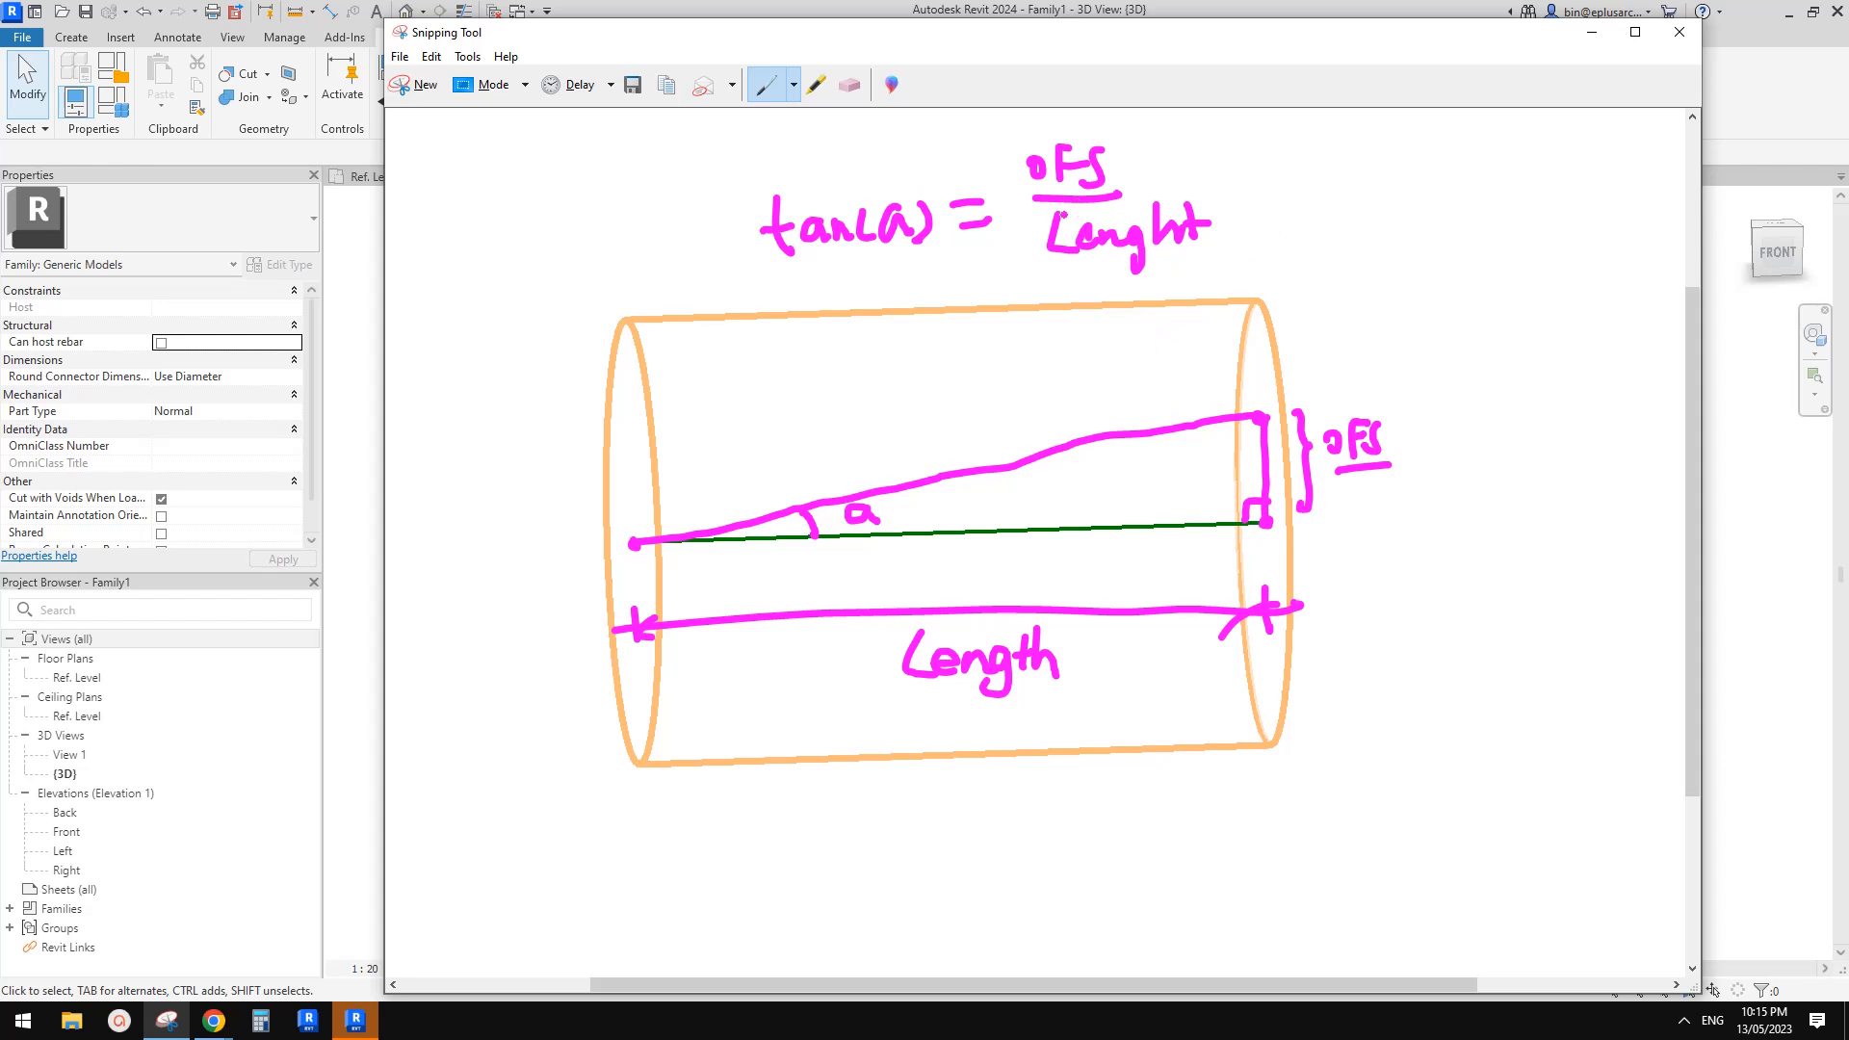
Underline tan(a) and handwrite the rearranged formula OFS = tan(a) * Length beside it
mouse_move(780, 273)
left_mouse_down()
mouse_move(919, 251)
mouse_move(909, 306)
mouse_move(864, 315)
left_mouse_up()
left_click(854, 83)
left_click(769, 80)
mouse_move(1348, 172)
left_mouse_down()
mouse_move(1376, 202)
mouse_move(1391, 179)
left_mouse_up()
mouse_move(1416, 160)
left_mouse_down()
mouse_move(1397, 200)
mouse_move(1425, 161)
mouse_move(1511, 204)
left_mouse_up()
left_click_drag(1484, 179, 1653, 198)
mouse_move(1653, 173)
left_mouse_down()
mouse_move(1633, 224)
mouse_move(1551, 260)
mouse_move(1568, 247)
left_mouse_up()
mouse_move(1553, 234)
left_mouse_down()
mouse_move(1507, 337)
mouse_move(1562, 336)
mouse_move(1570, 358)
left_mouse_up()
mouse_move(1614, 282)
left_mouse_down()
mouse_move(1618, 334)
mouse_move(1633, 310)
left_mouse_up()
left_click_drag(1635, 282, 1652, 338)
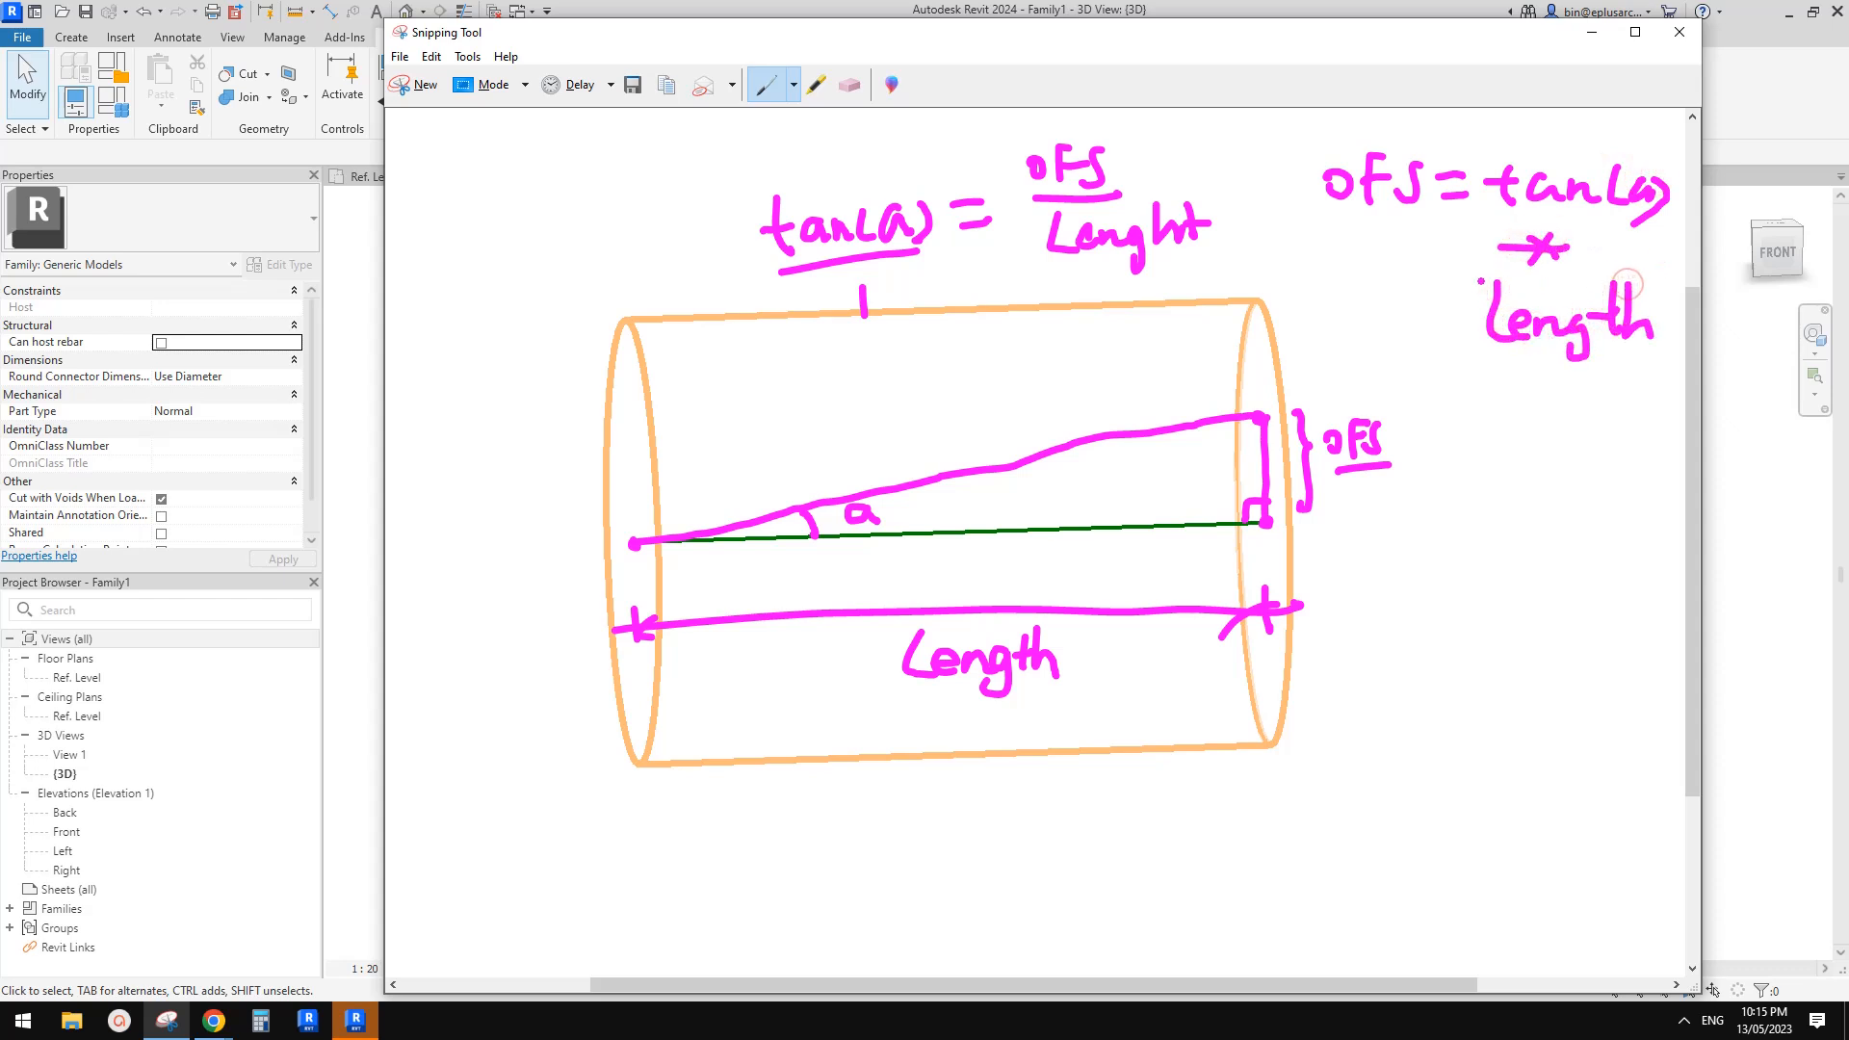
Correct the spelling of Length in the tangent fraction and outline tan(a) * Length in the rearranged formula
left_click(850, 85)
mouse_move(1164, 226)
left_mouse_down()
mouse_move(1204, 229)
mouse_move(1162, 252)
left_mouse_up()
left_click(770, 79)
mouse_move(1150, 229)
left_mouse_down()
mouse_move(1179, 228)
mouse_move(1177, 252)
left_mouse_up()
left_click_drag(1179, 231, 1229, 248)
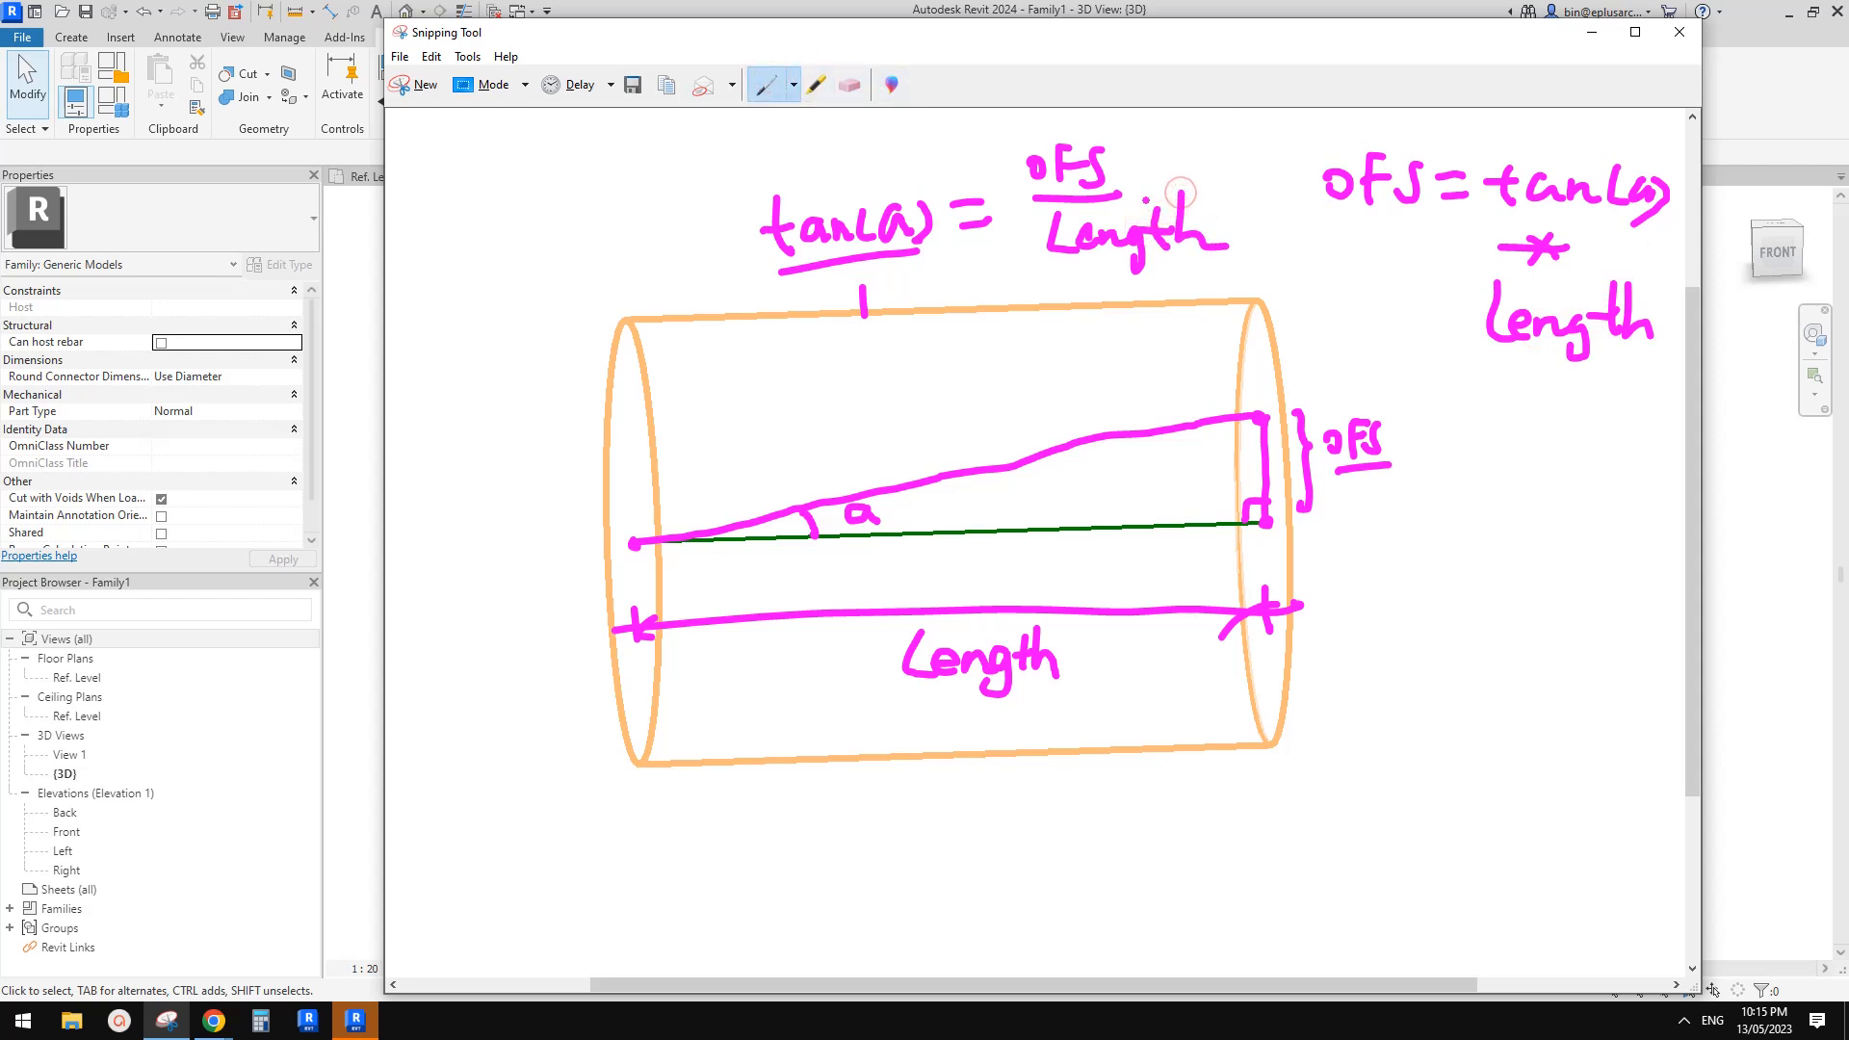
left_click_drag(1319, 40, 1206, 54)
mouse_move(1360, 146)
left_mouse_down()
mouse_move(1358, 375)
mouse_move(1491, 390)
mouse_move(1541, 166)
mouse_move(1488, 393)
left_mouse_up()
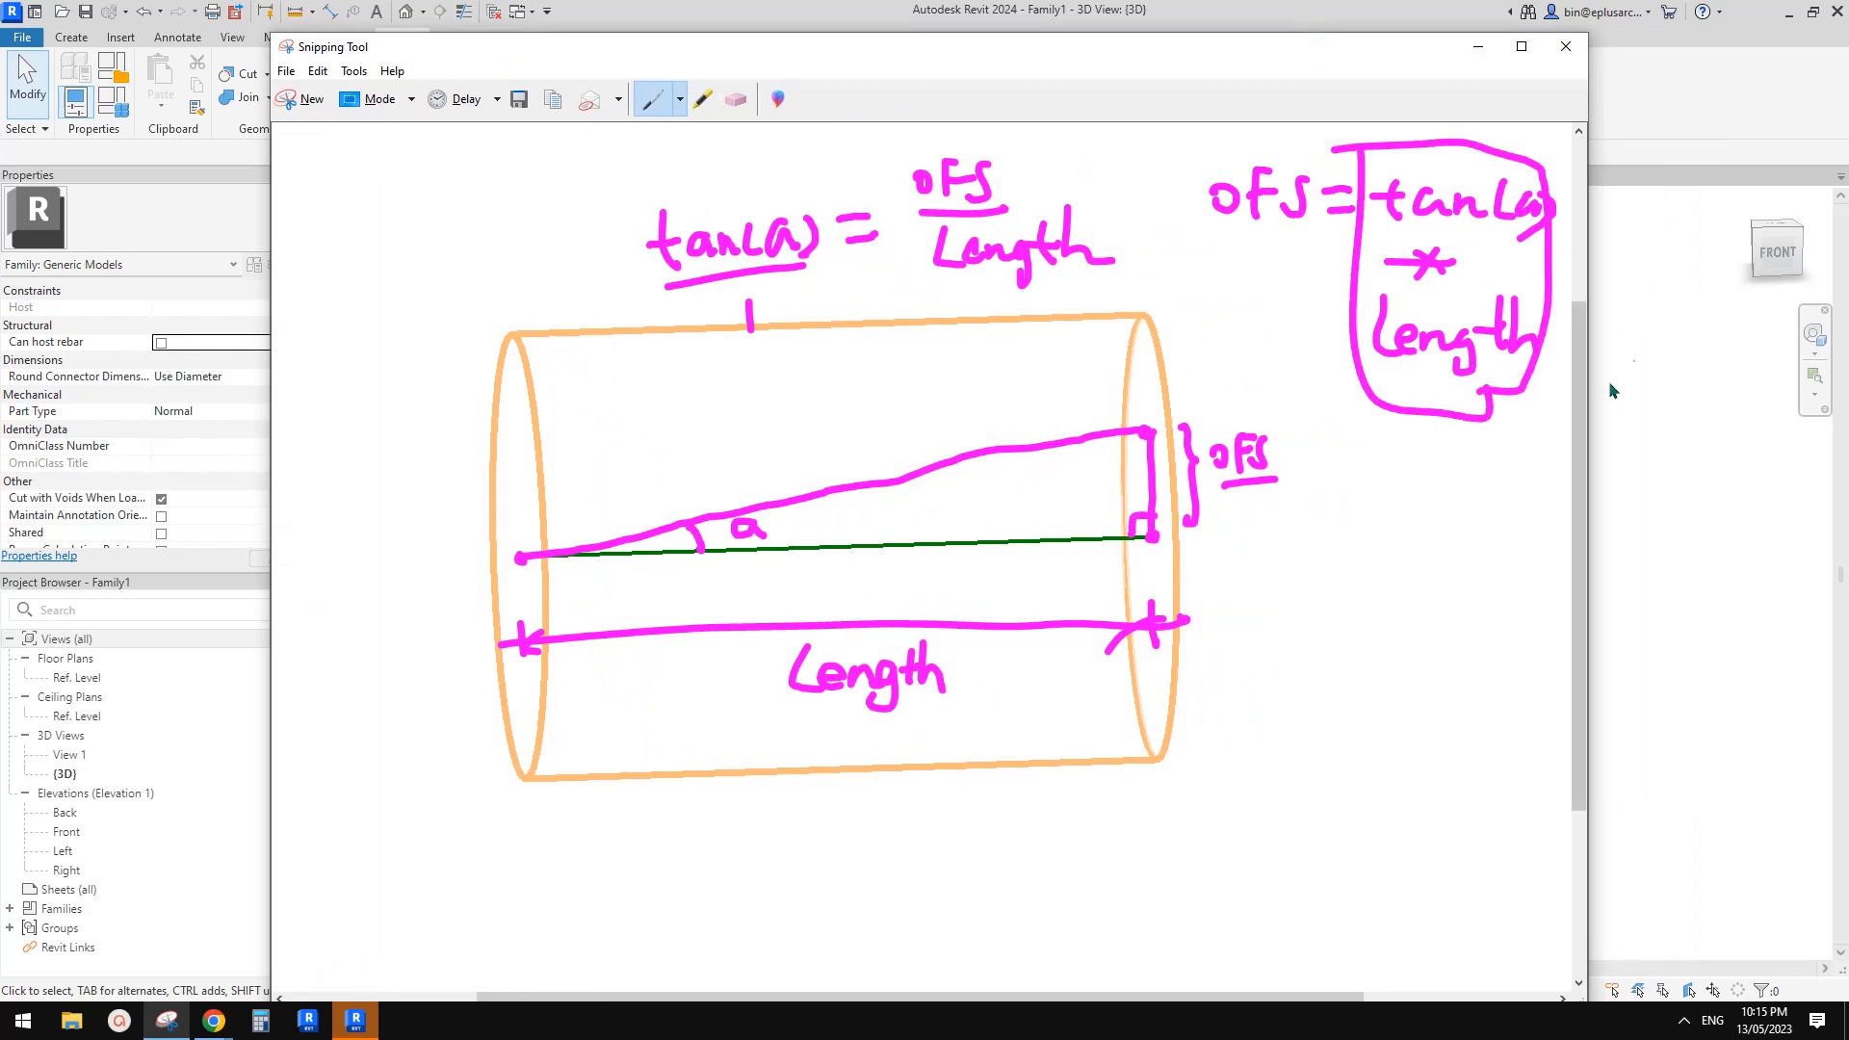
Return to Revit and add an instance family parameter named a with the Angle data type, grouped under Dimensions
left_click(1661, 444)
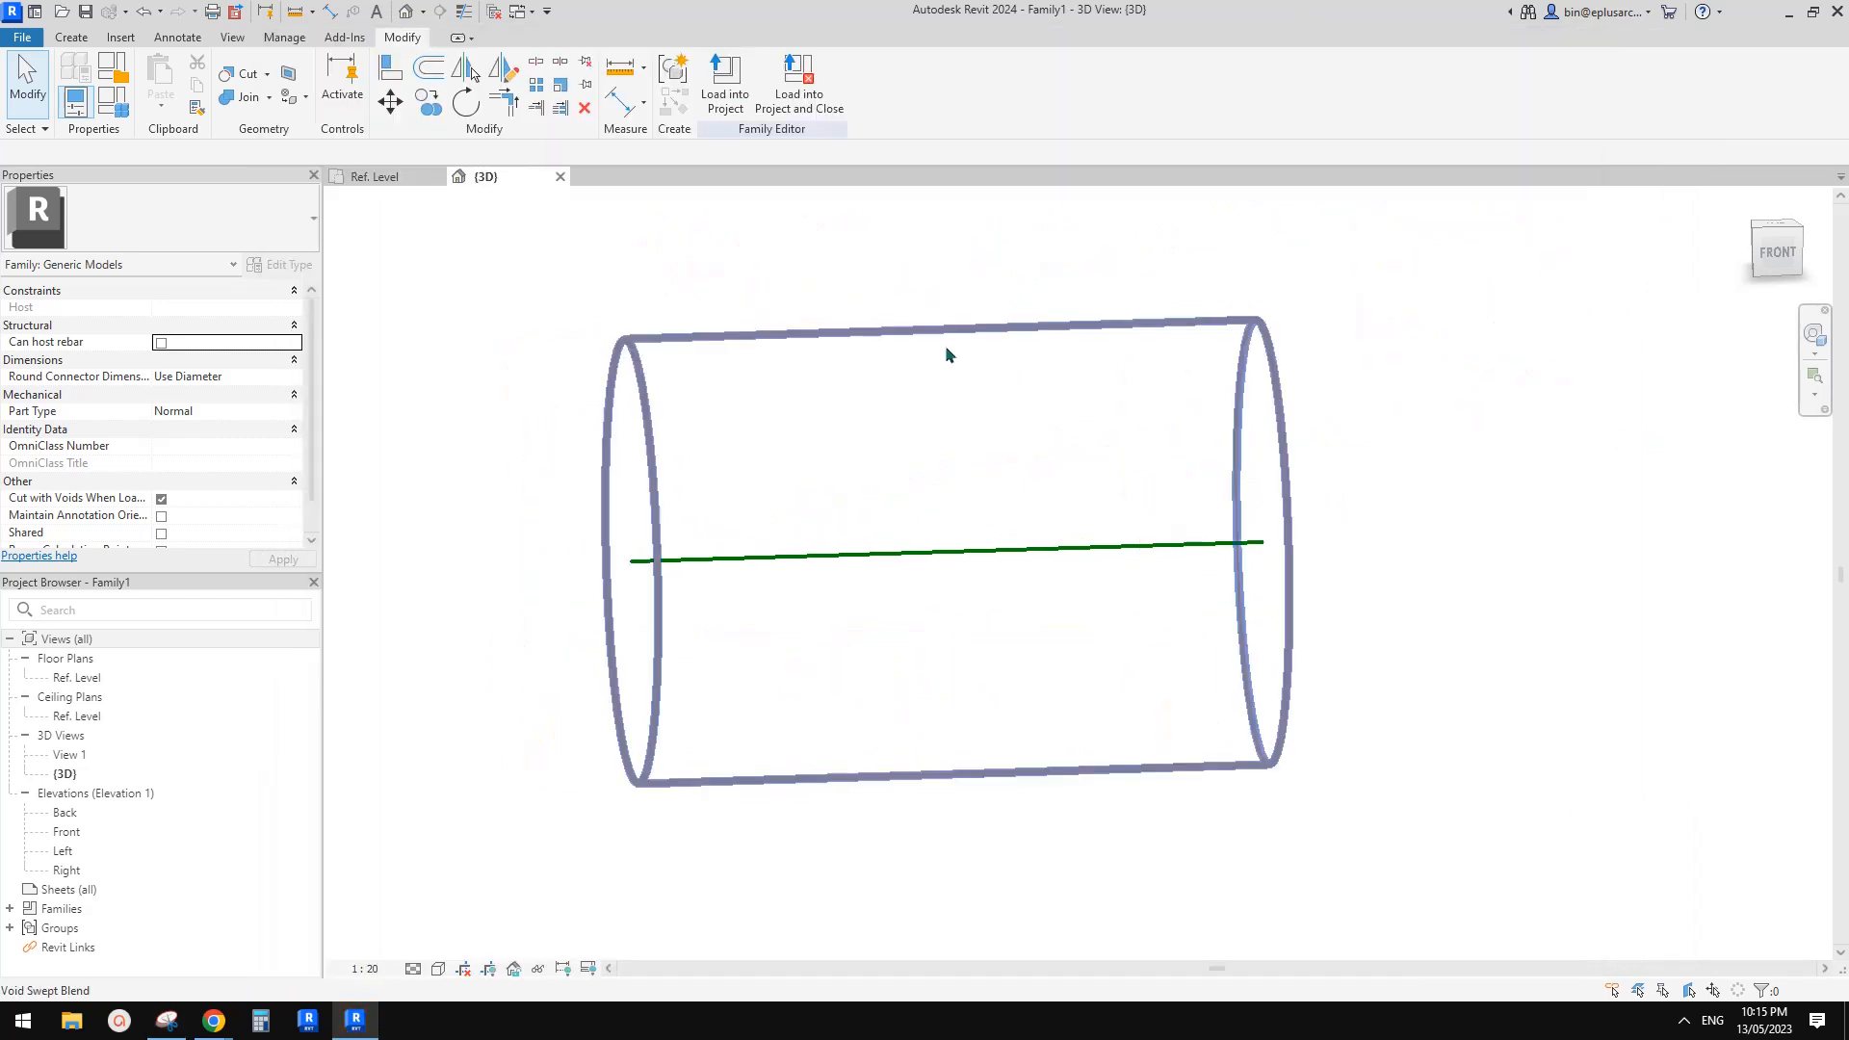
left_click(115, 109)
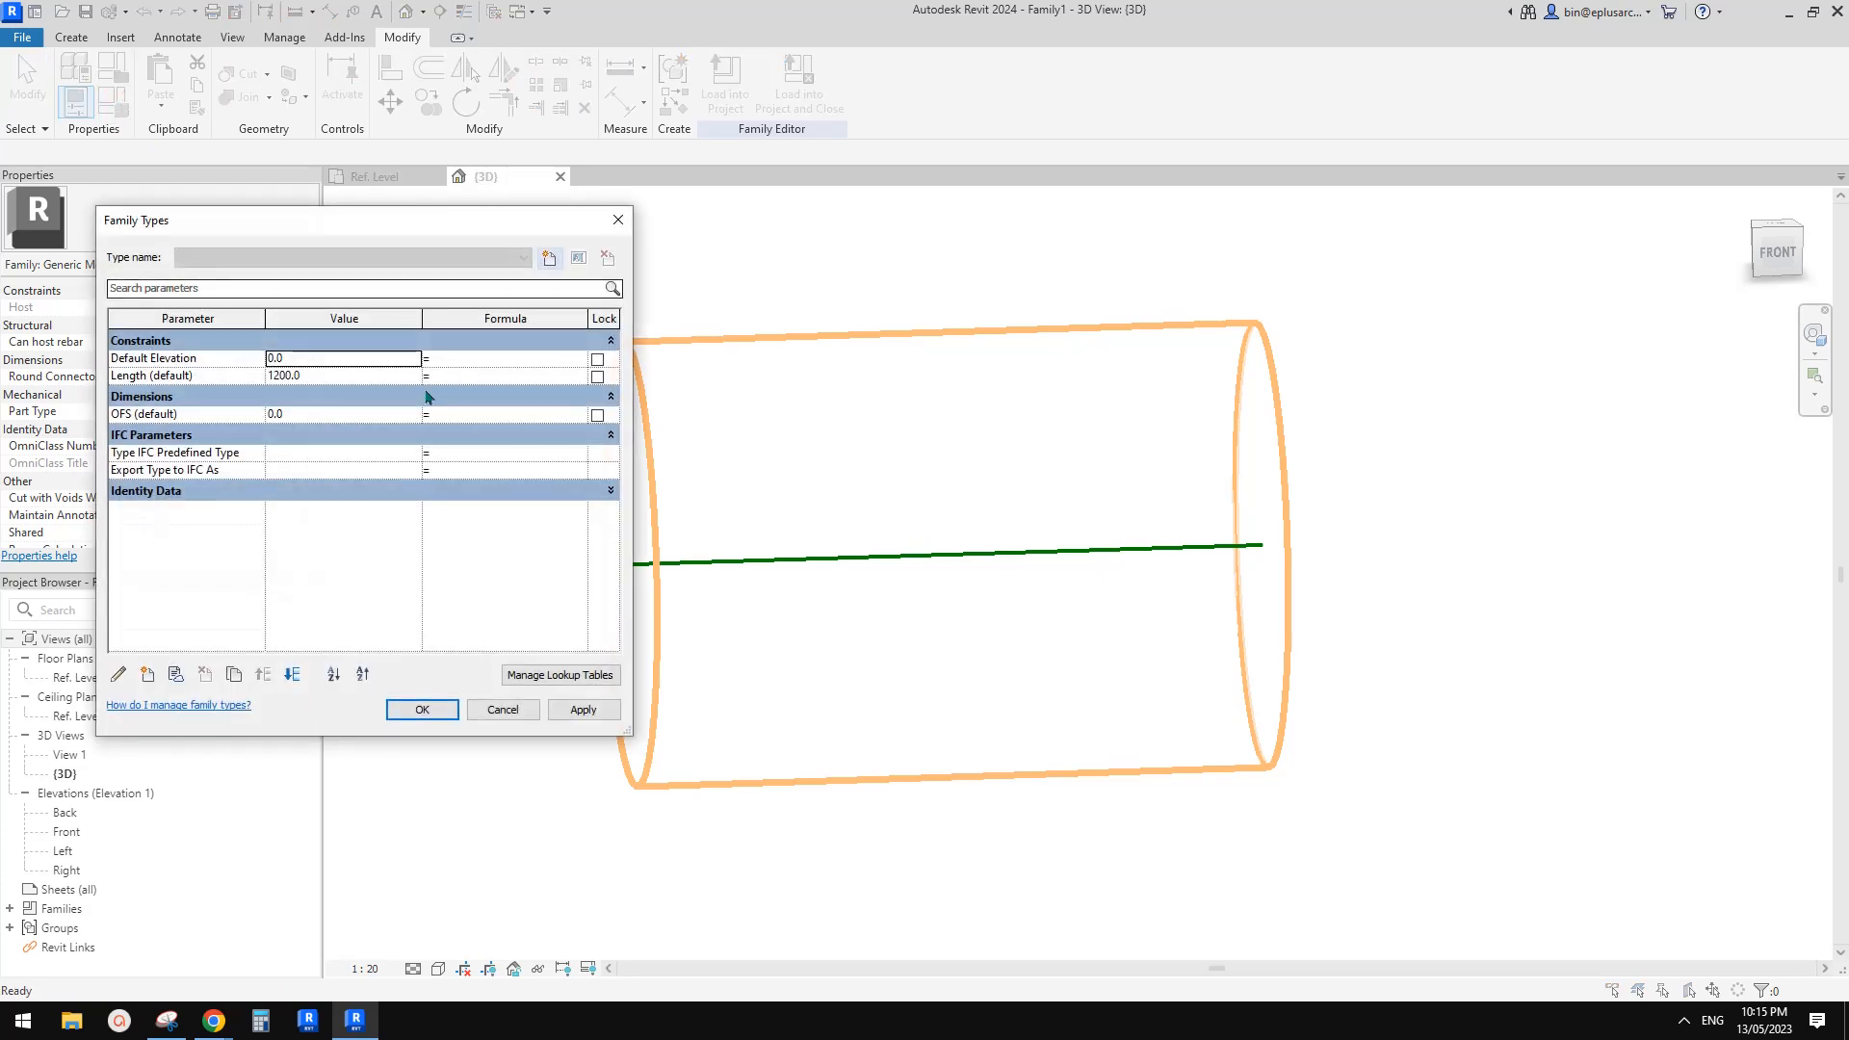
left_click(147, 674)
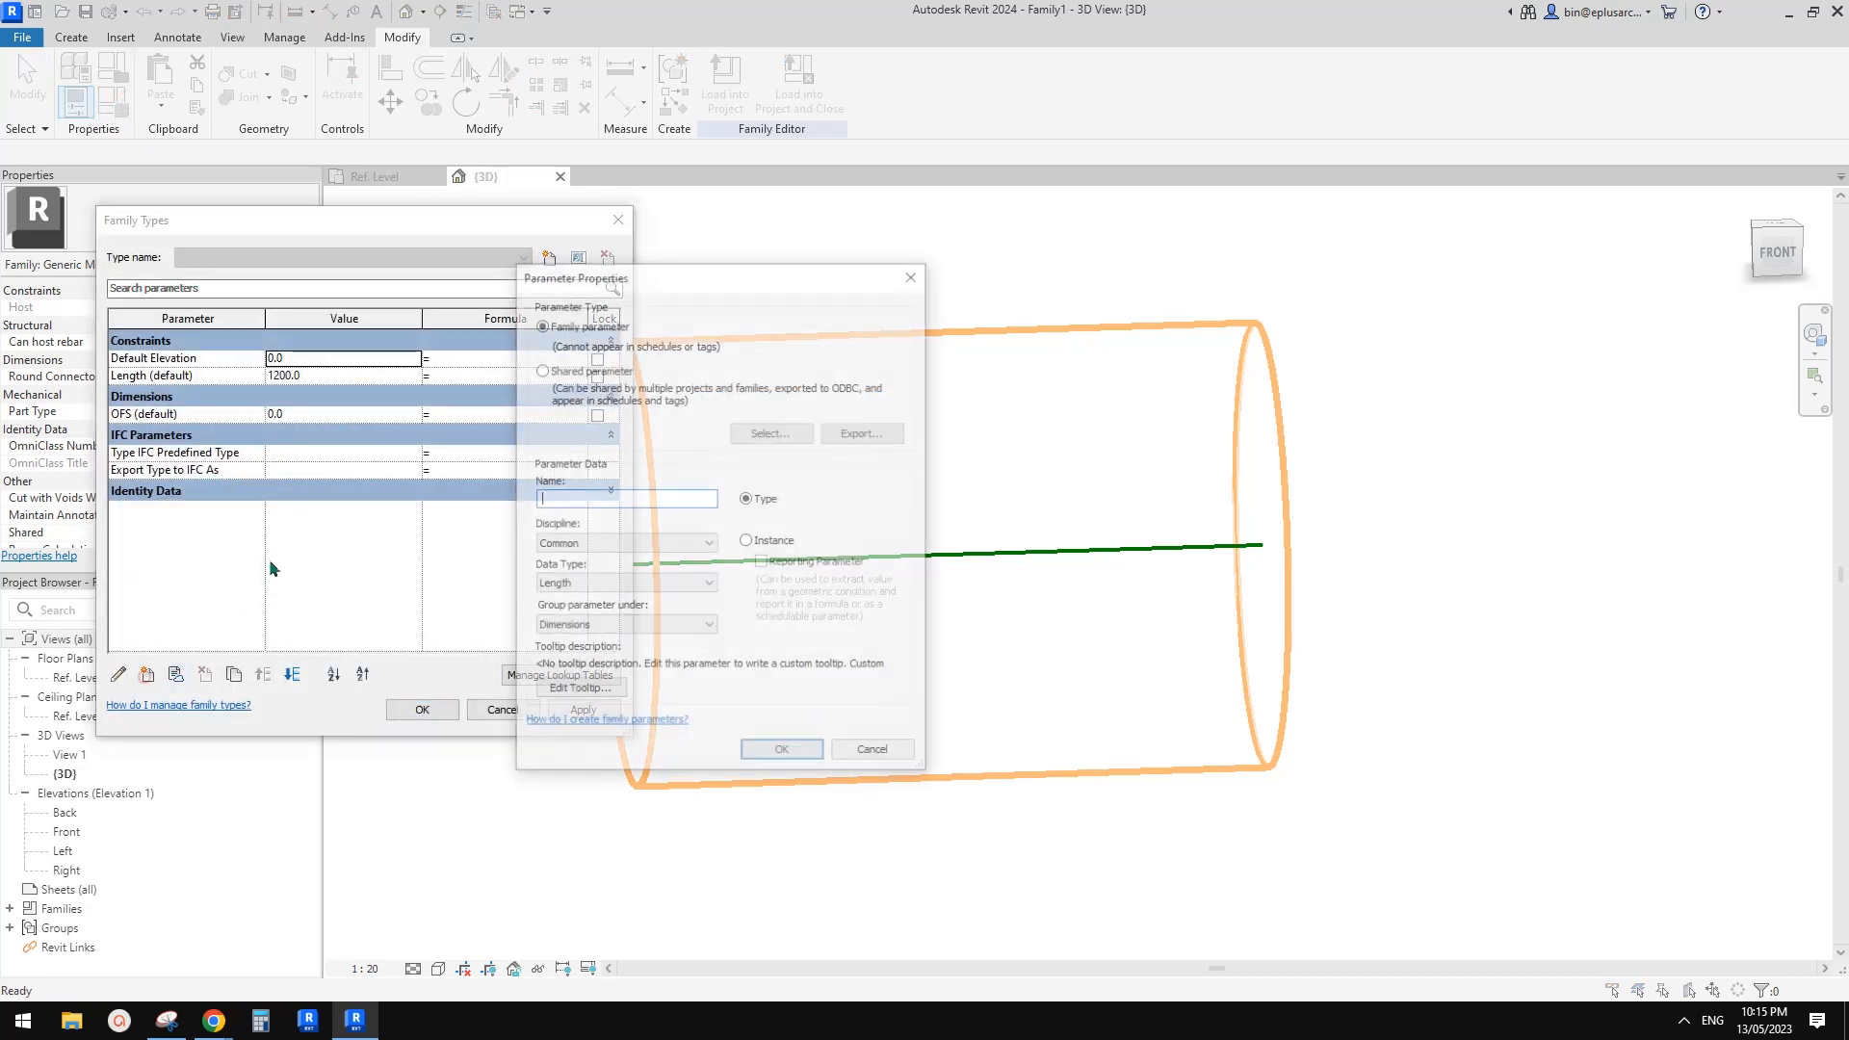
type("A")
key("BackSpace")
type("a")
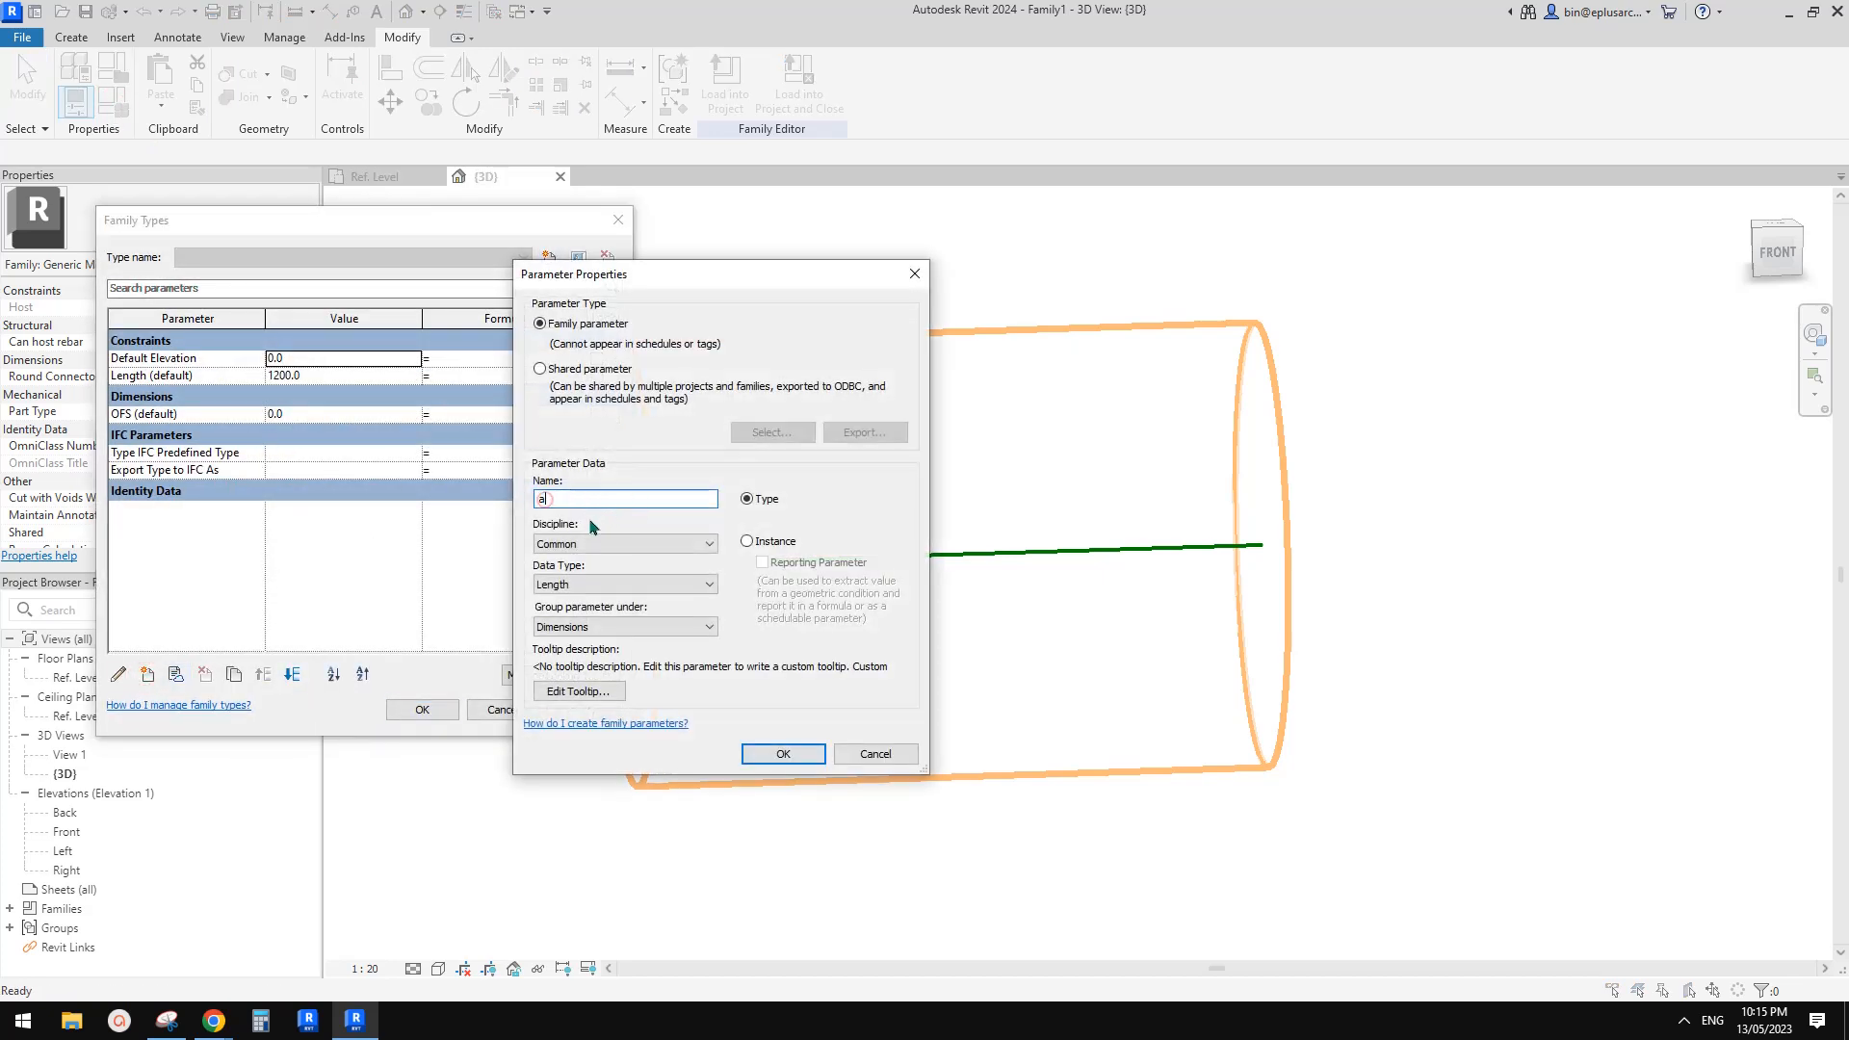
left_click(597, 584)
left_click(549, 628)
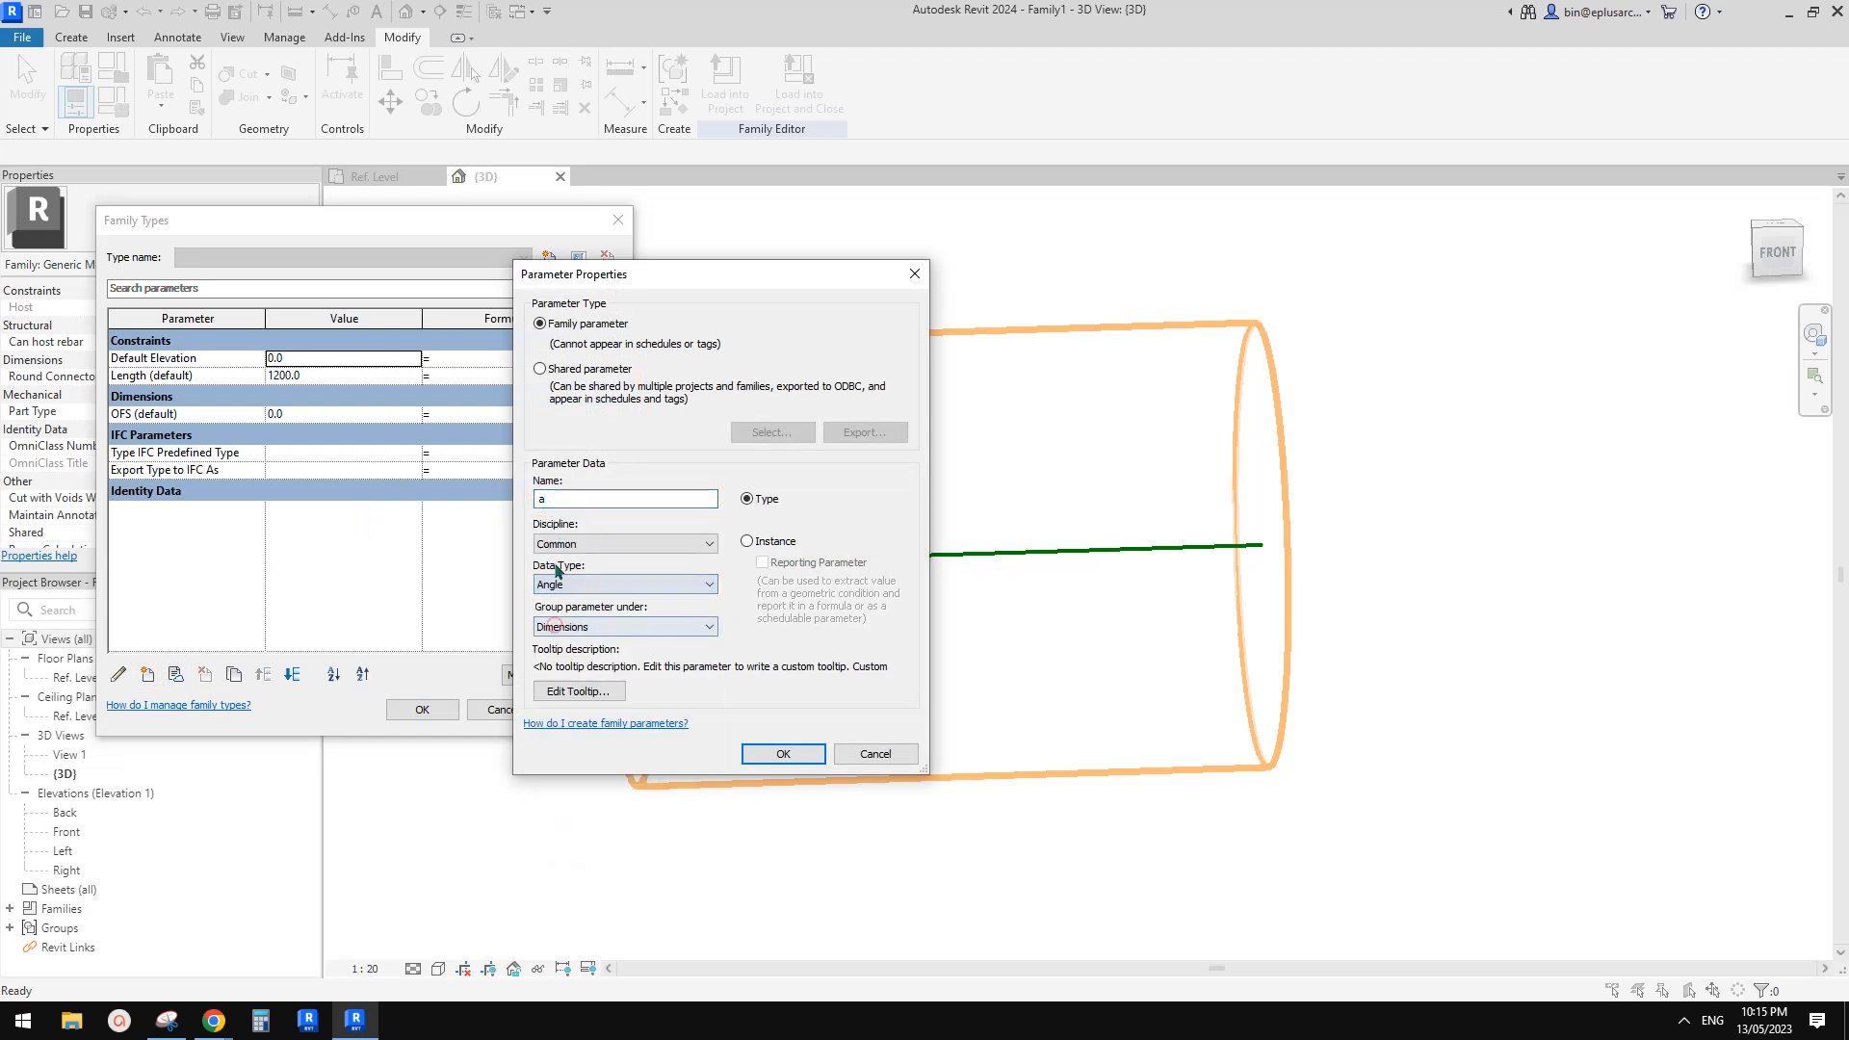
left_click(762, 547)
left_click(794, 759)
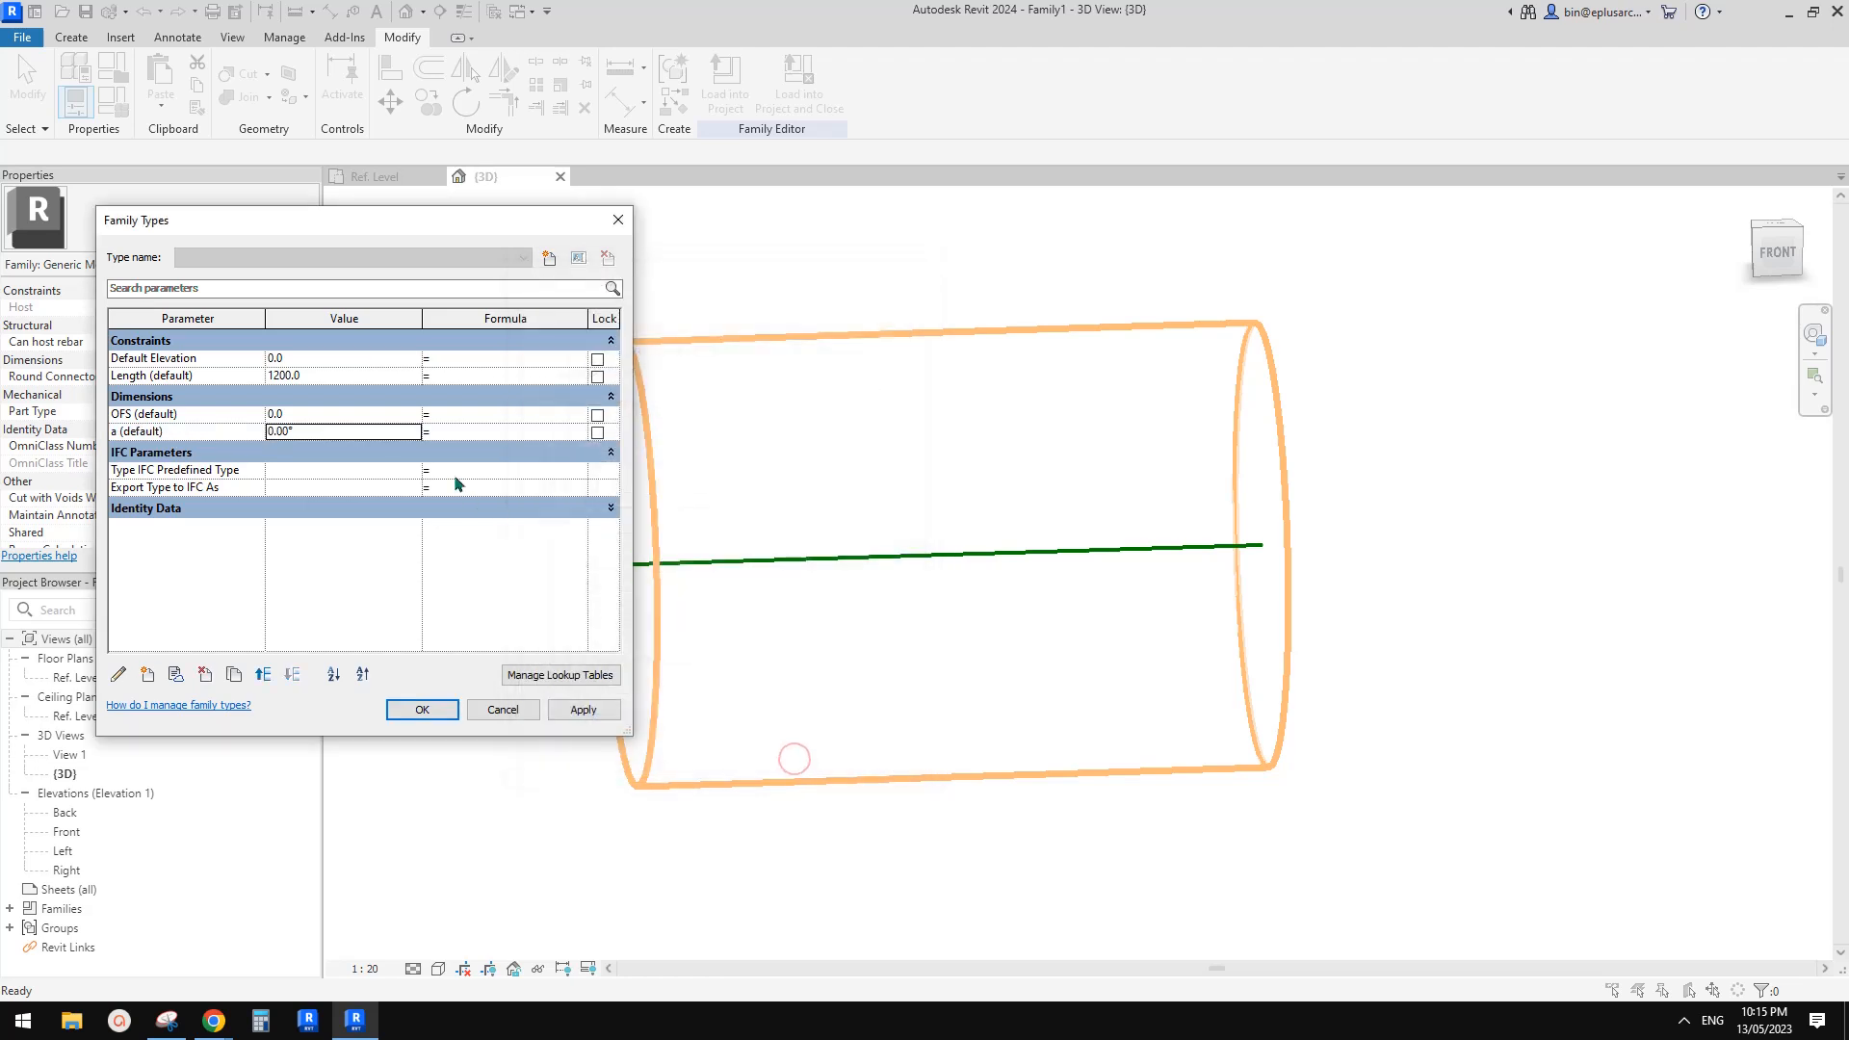
Set the angle parameter a to 10°
left_click(352, 432)
type("10")
left_click(330, 465)
left_click(326, 432)
Enter the formula tan(a)*Length for the OFS parameter and apply the family type changes
left_click(457, 414)
type("tan(a)*Length")
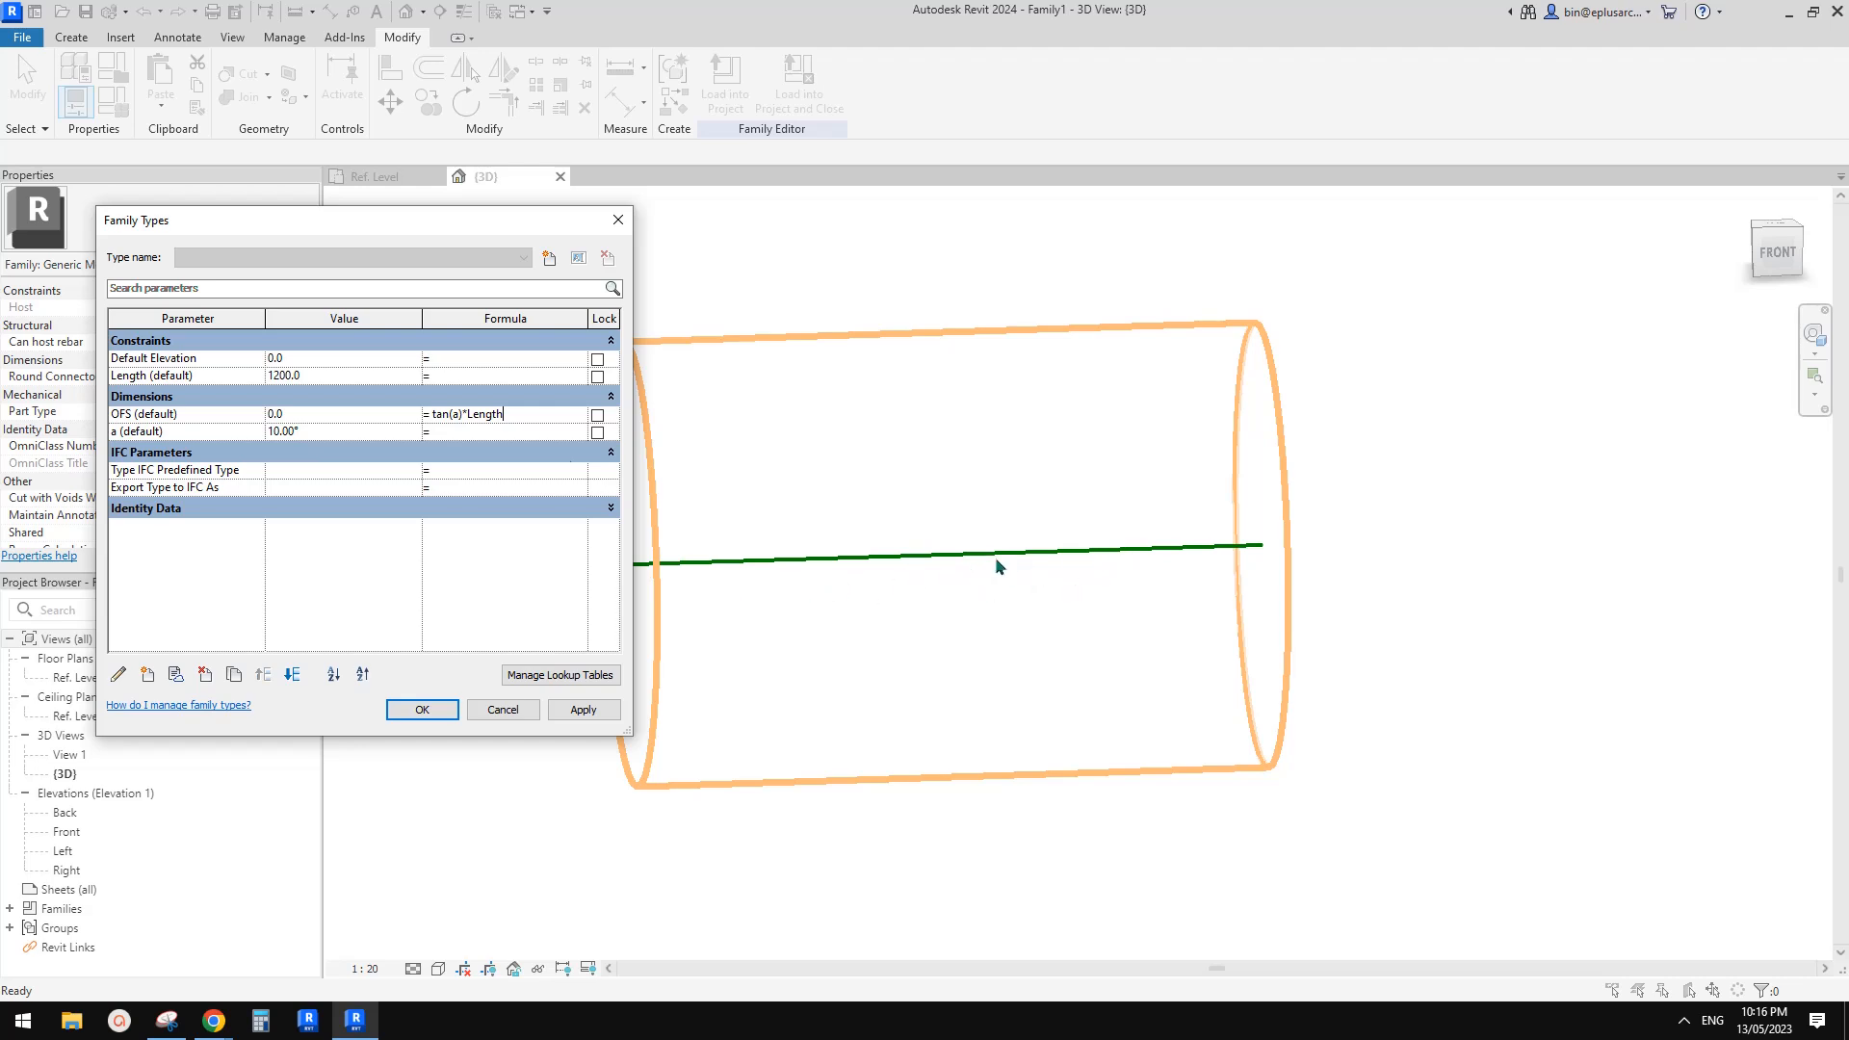
left_click(584, 710)
left_click(422, 710)
Examine the slanted void swept blend in 3D and its profile offset properties
scroll(858, 610, "down", 3)
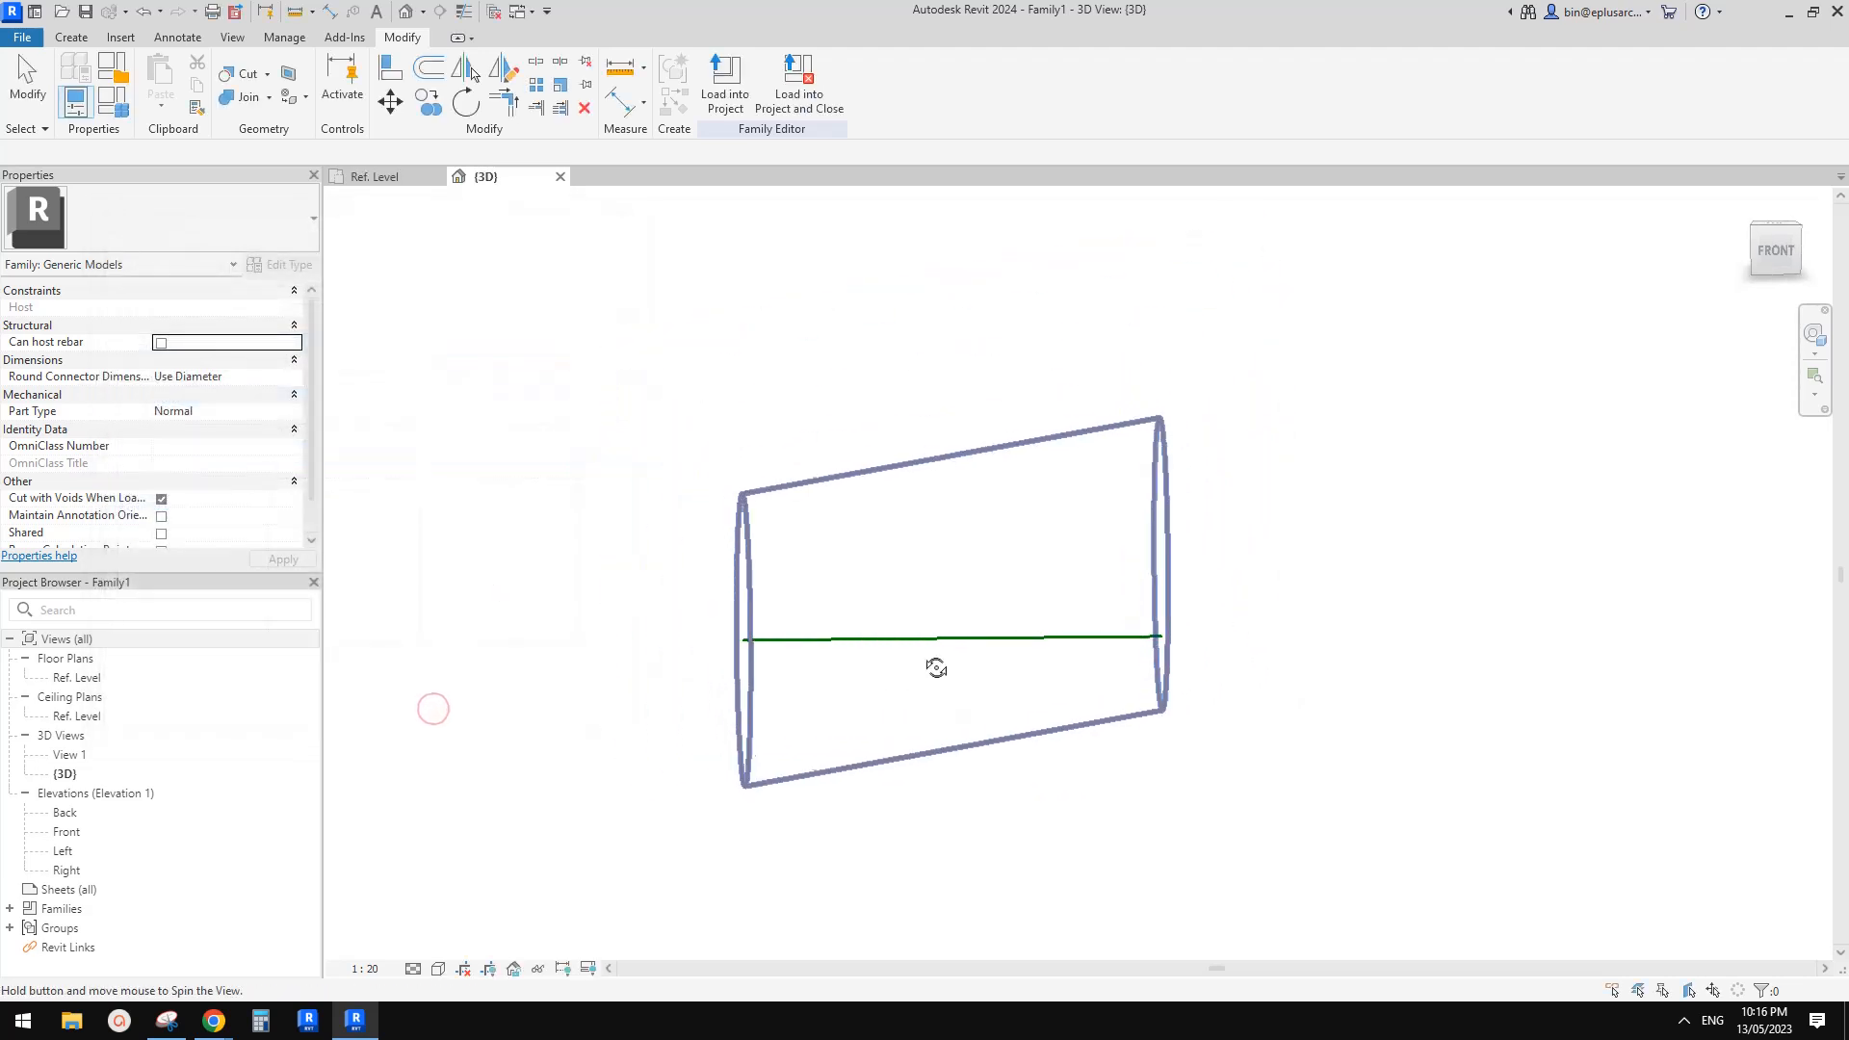
middle_click_drag(797, 667, 771, 664, "shift")
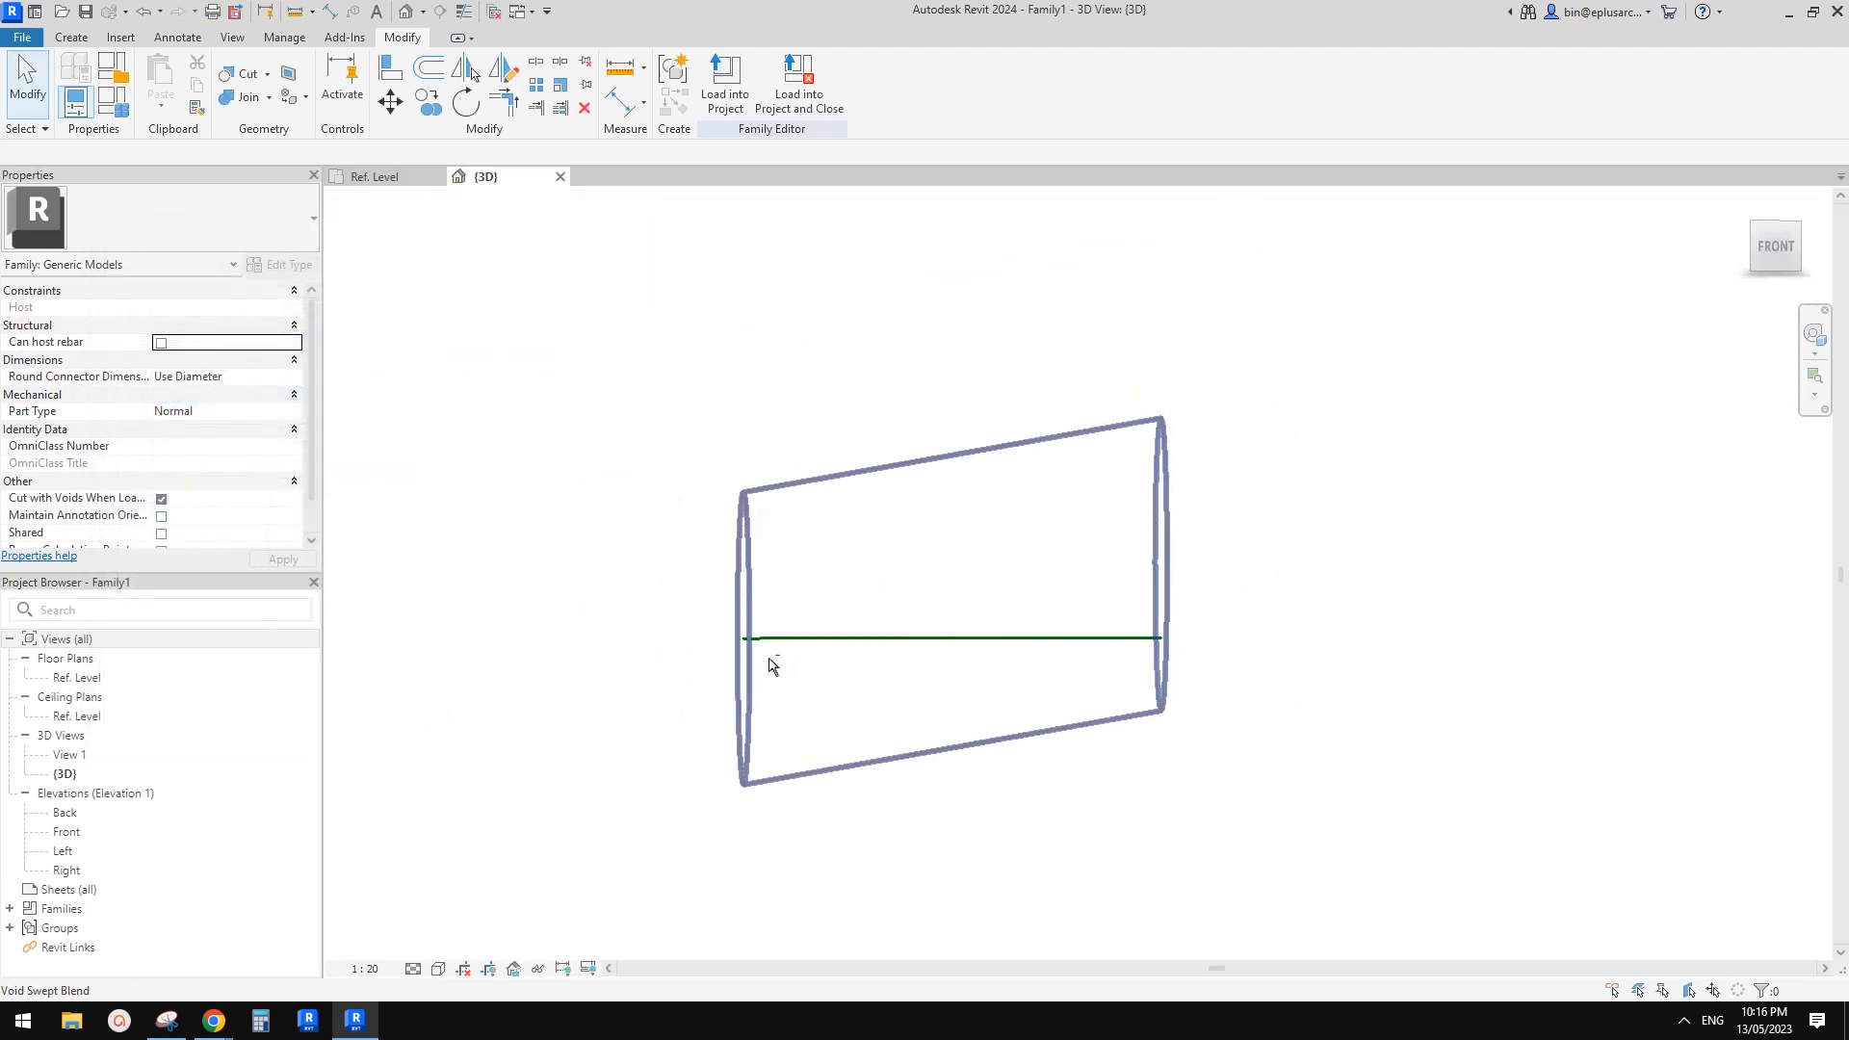
left_click(750, 665)
middle_click_drag(1146, 545, 803, 633, "shift")
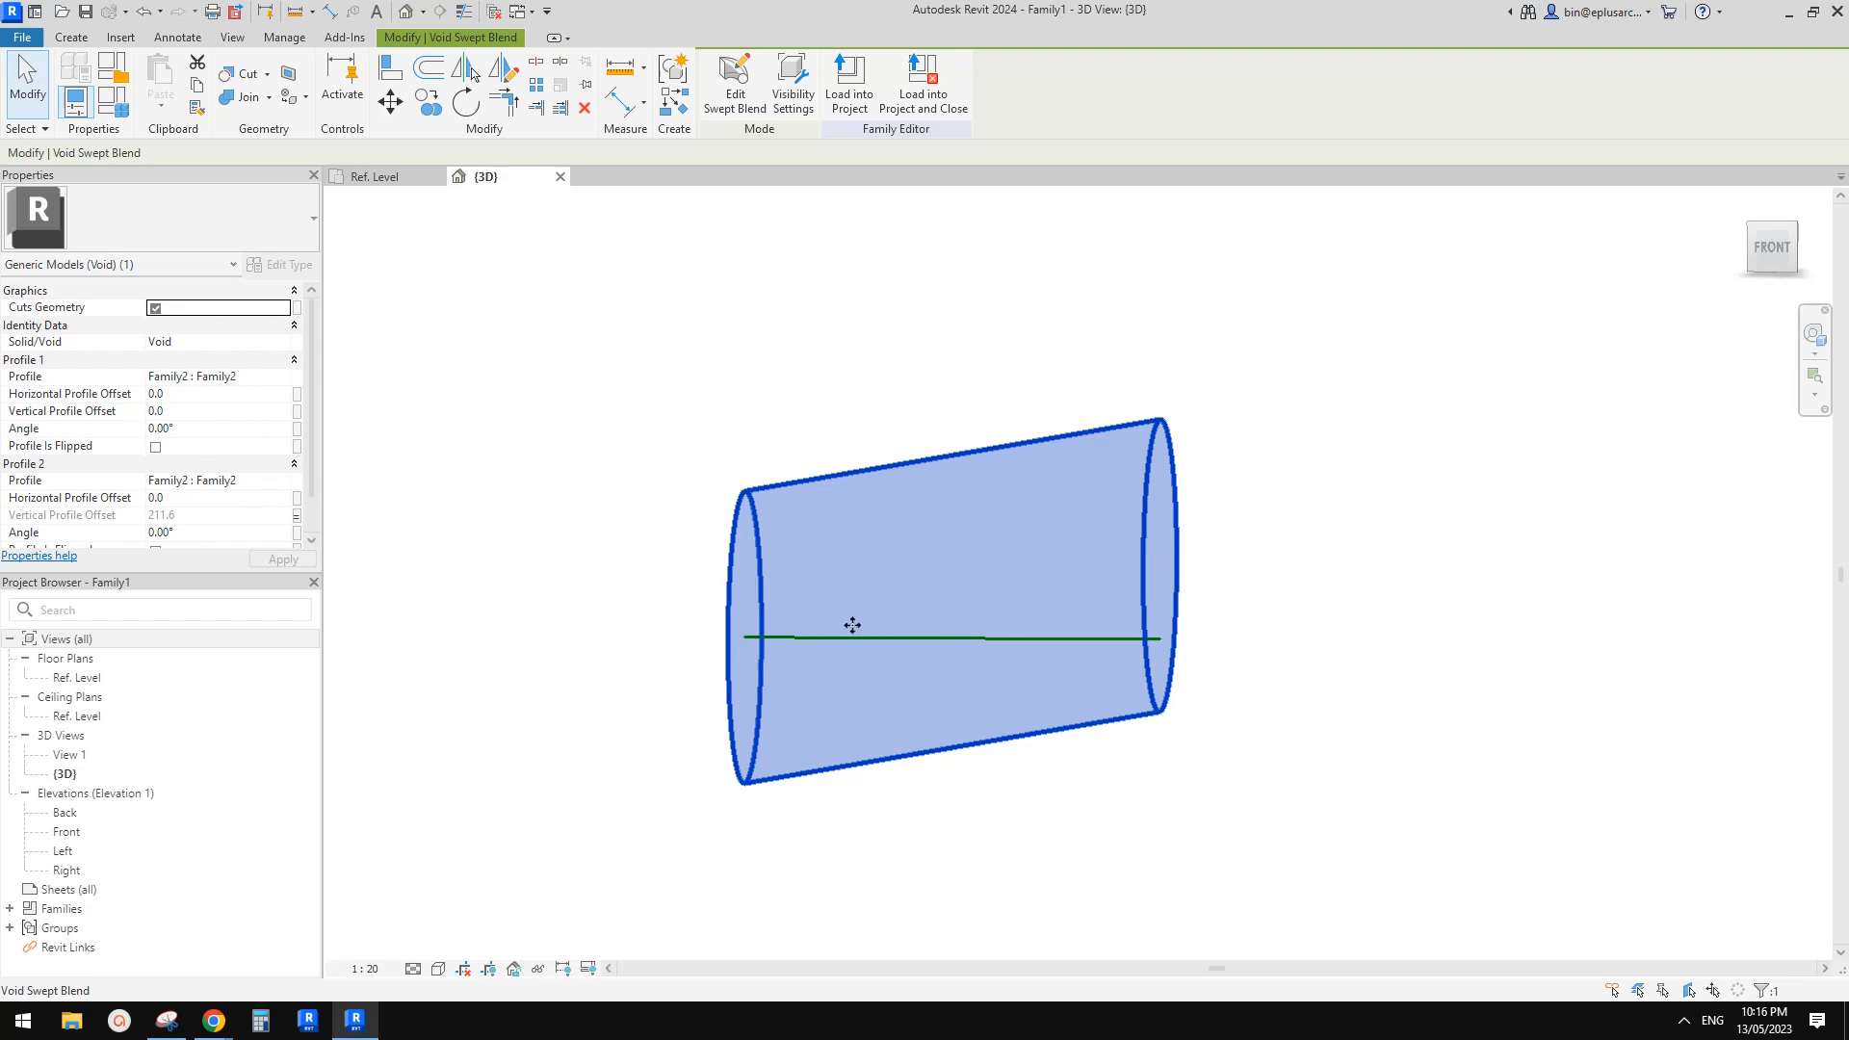
middle_click_drag(852, 624, 908, 545, "shift")
key("Escape")
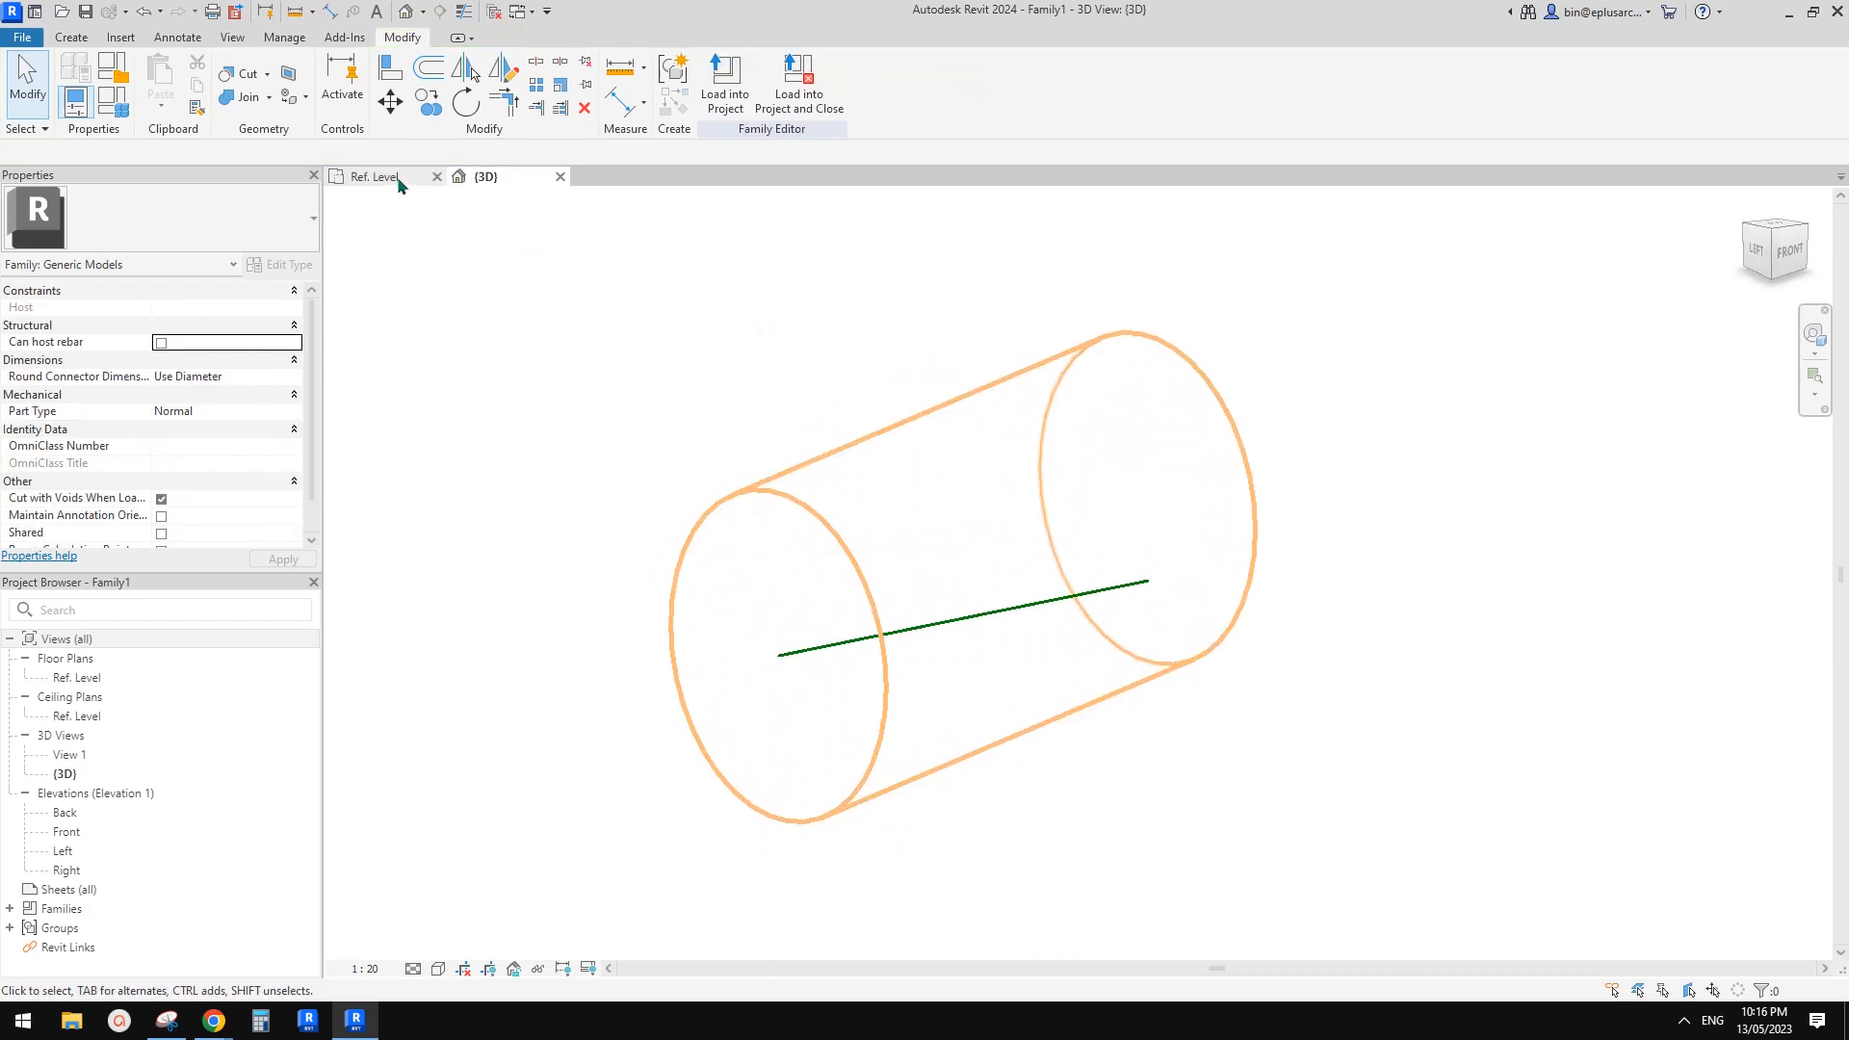
Close the inactive view and create a new project from the Architectural Template
left_click(494, 12)
left_click(25, 36)
left_click(119, 111)
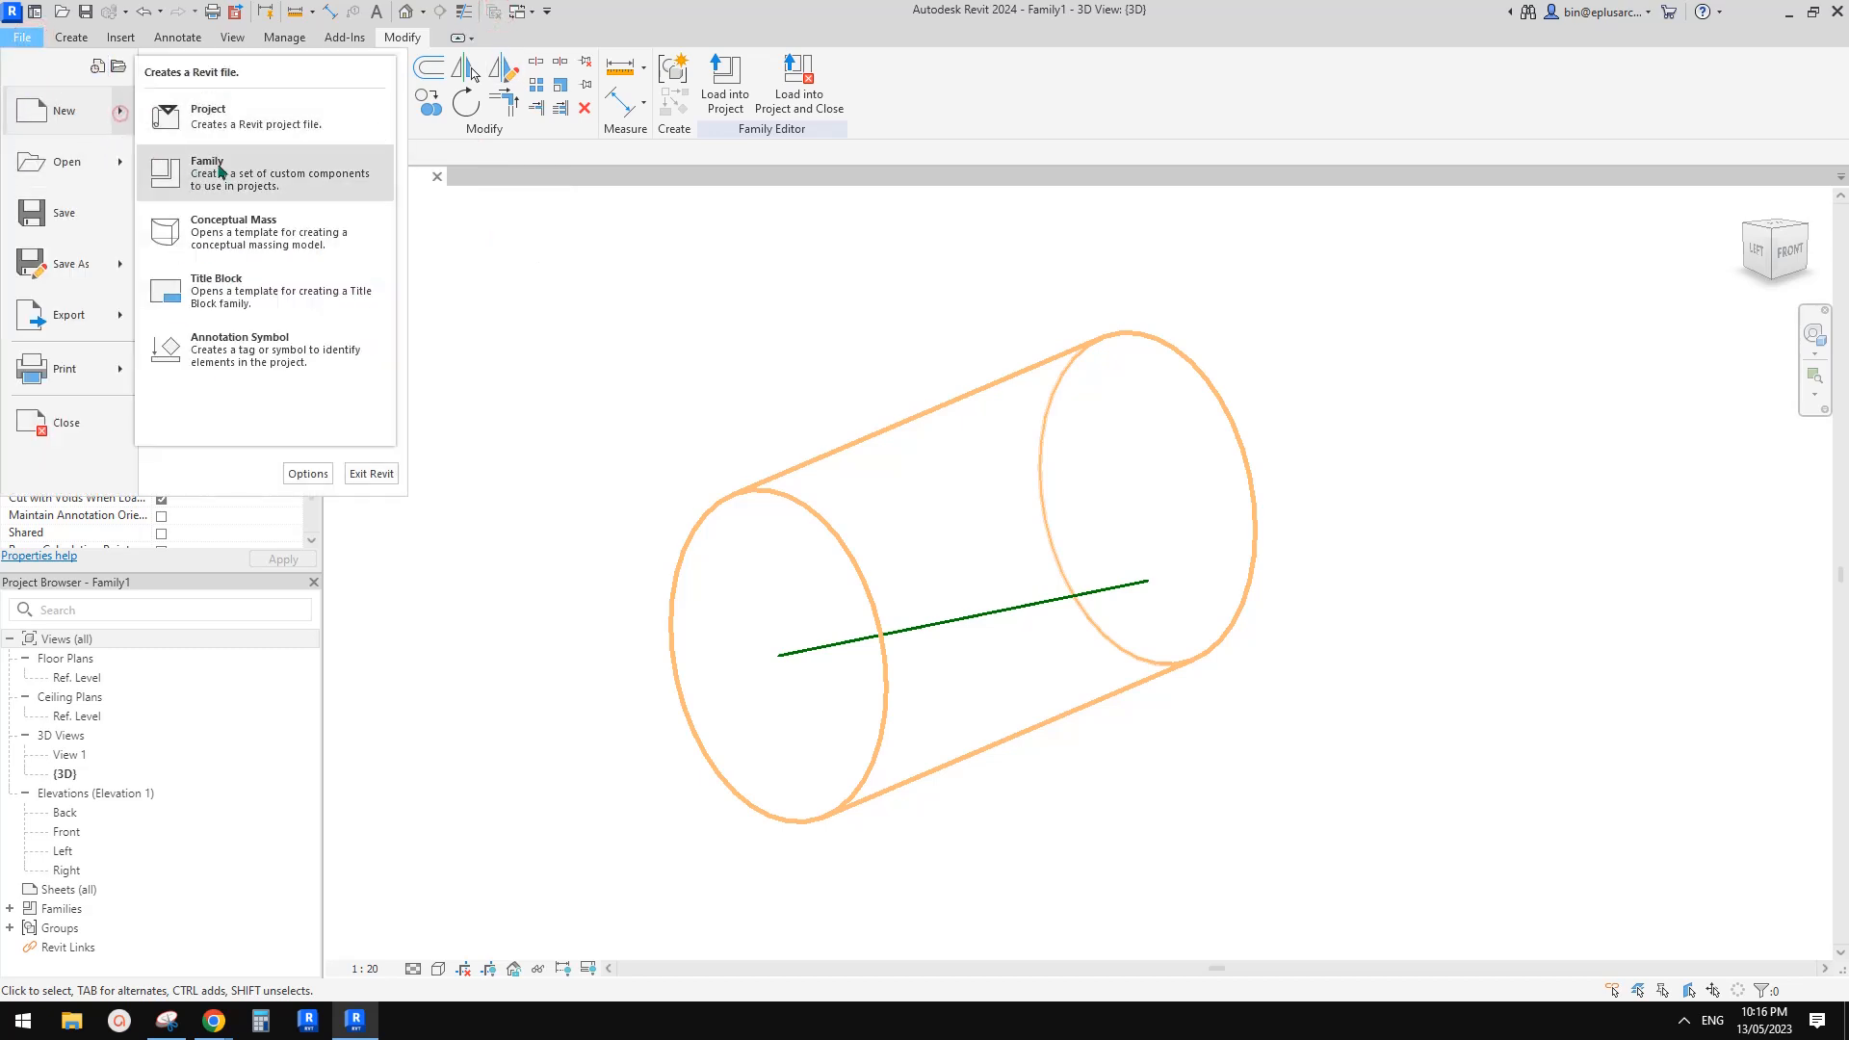
left_click(255, 131)
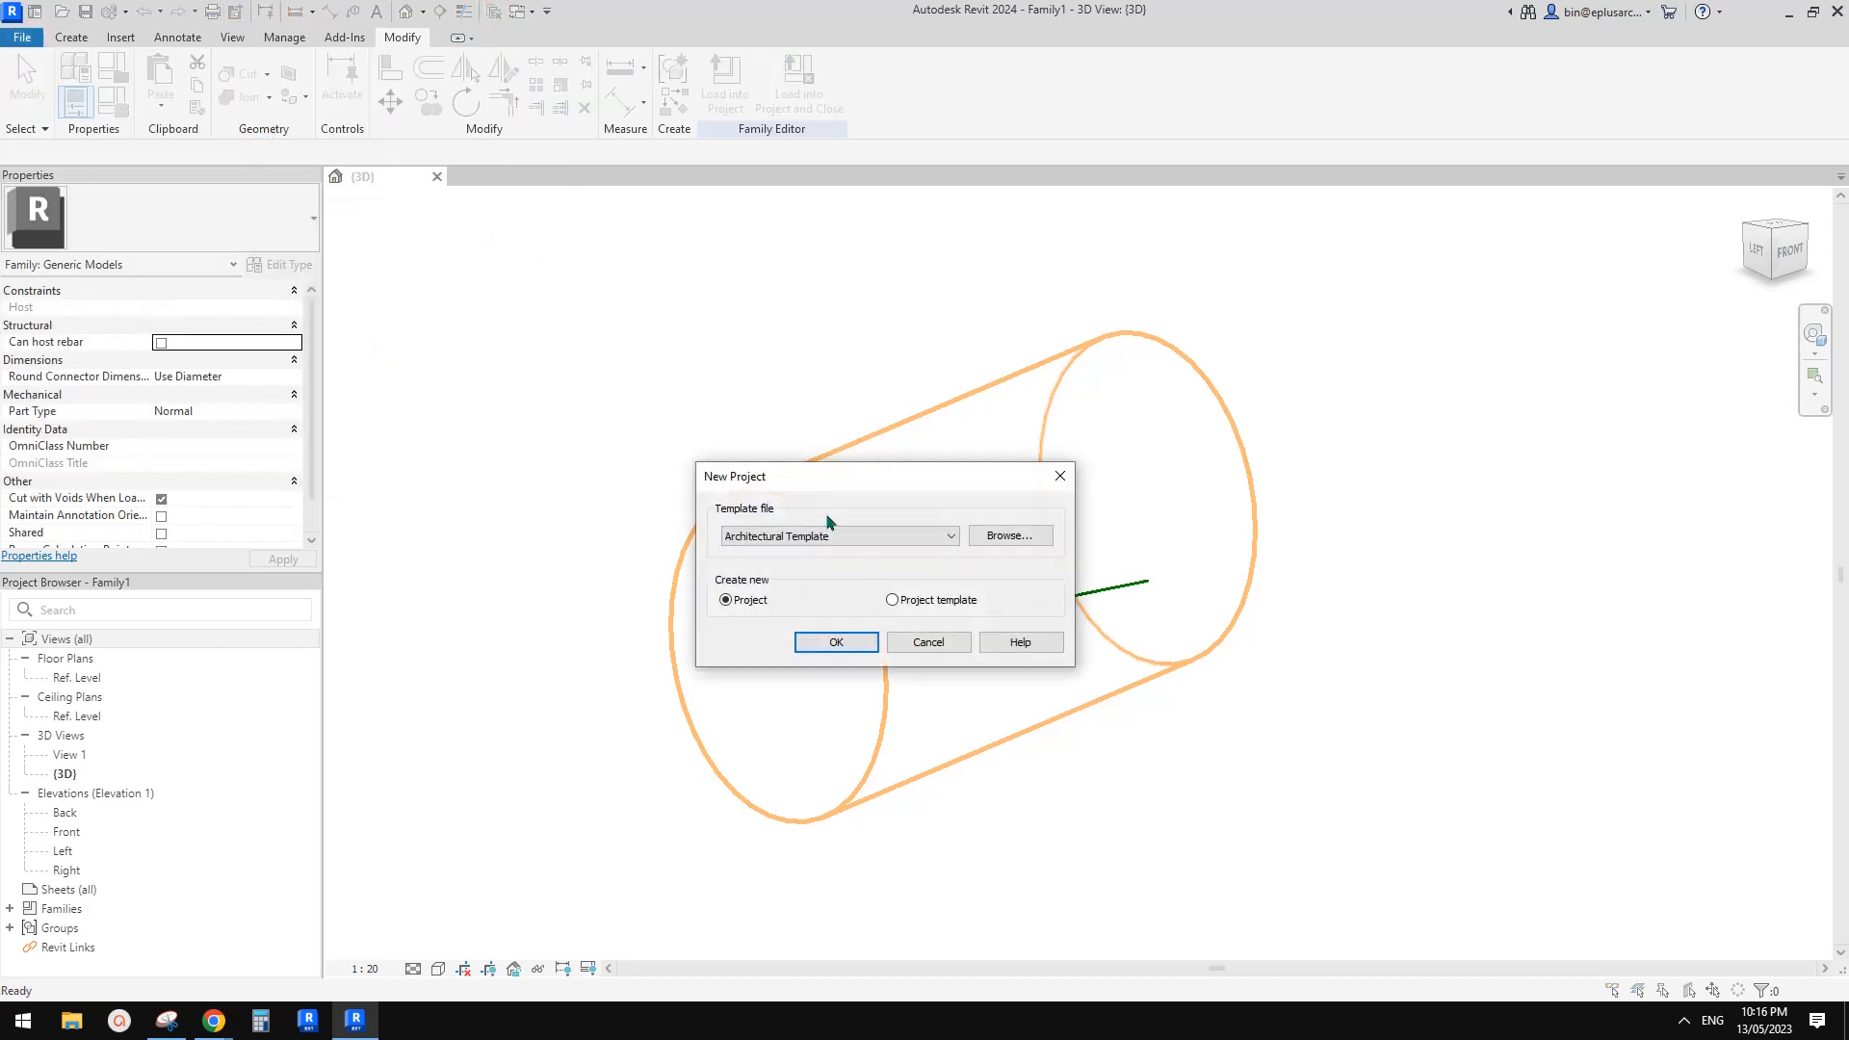
left_click(862, 645)
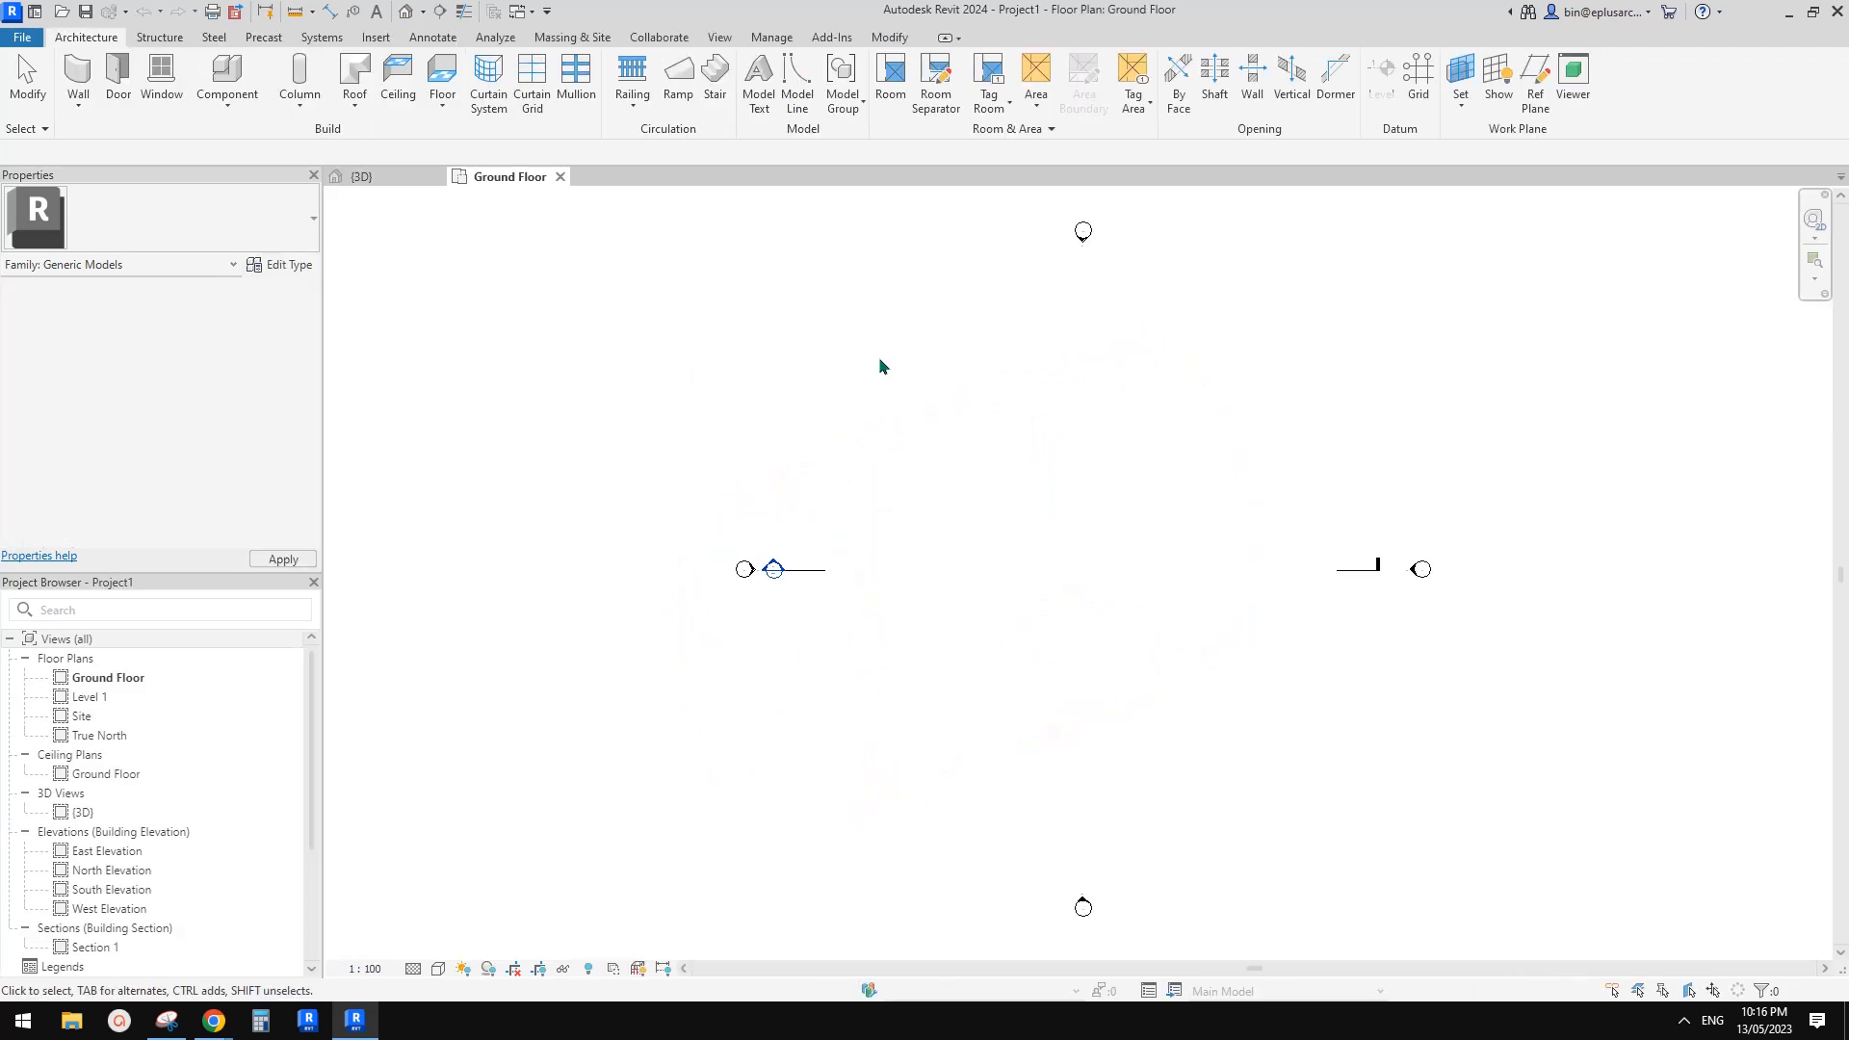
Create a rectangular toposolid measuring 36000 by 27000 mm on the Ground Floor plan
left_click(576, 37)
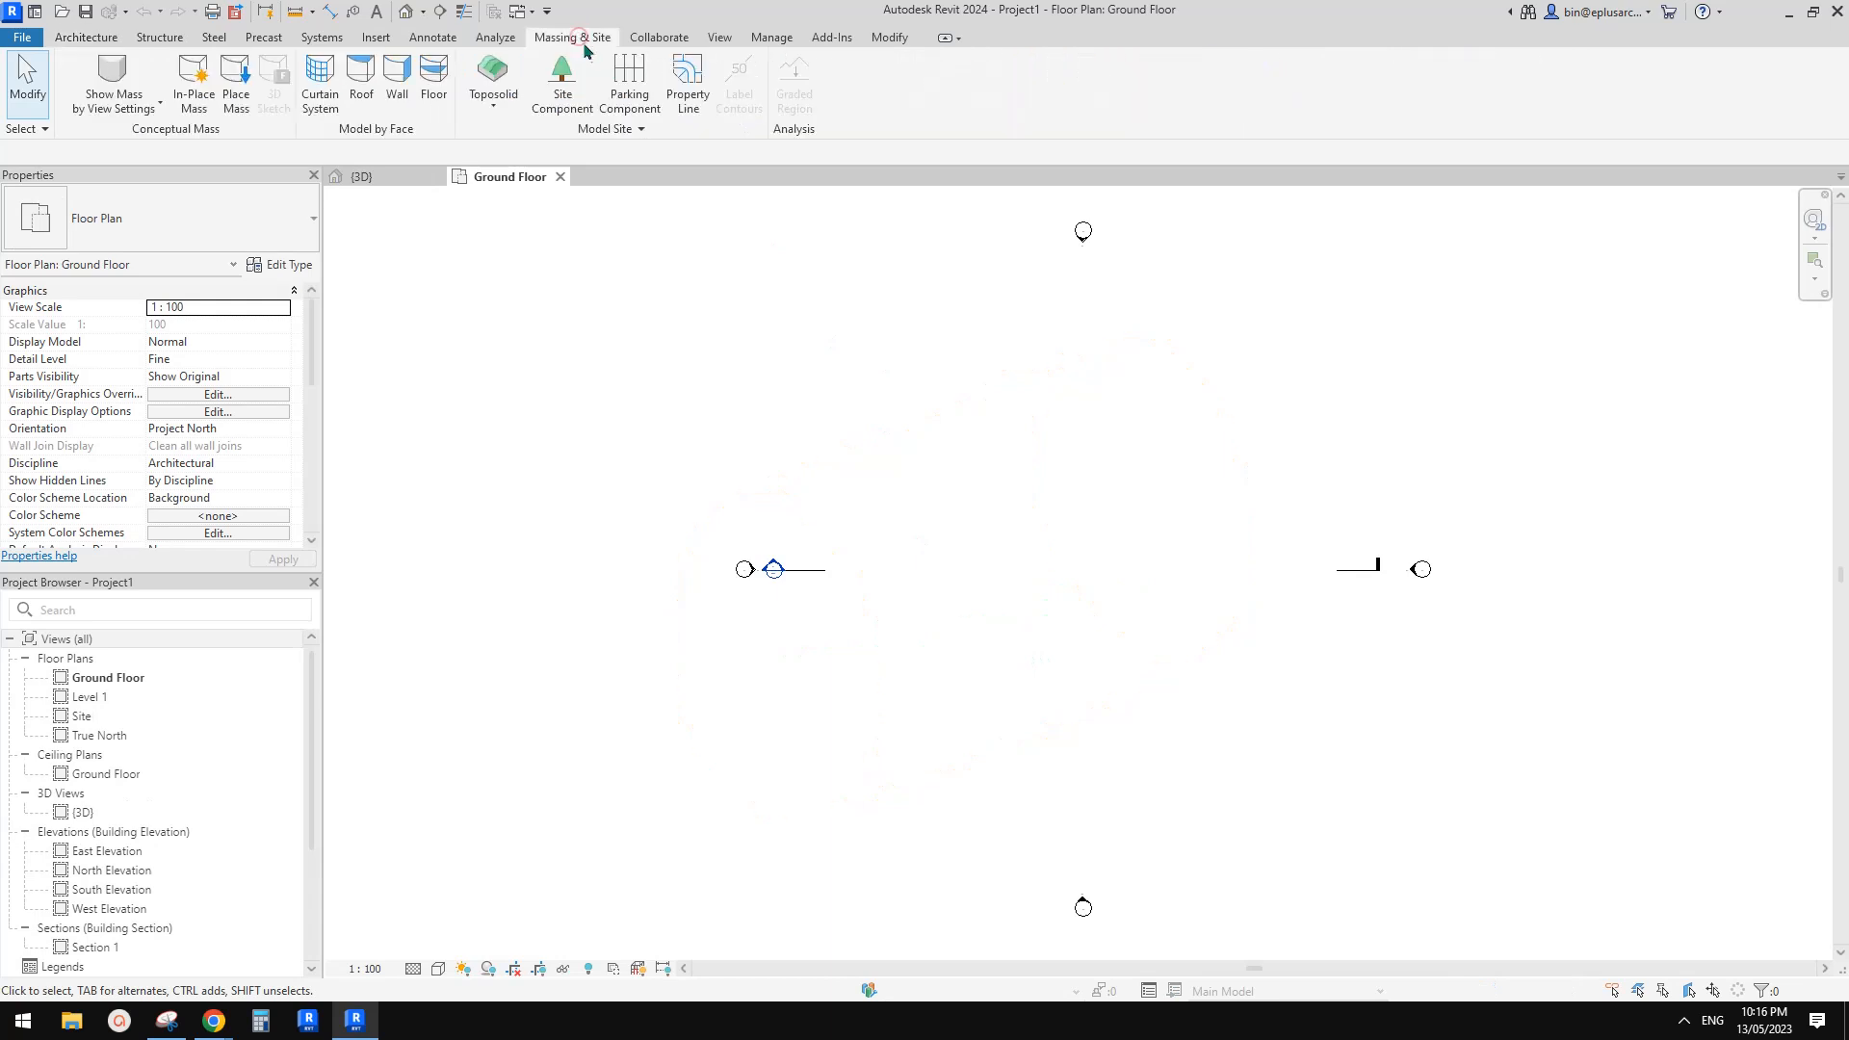
left_click(492, 77)
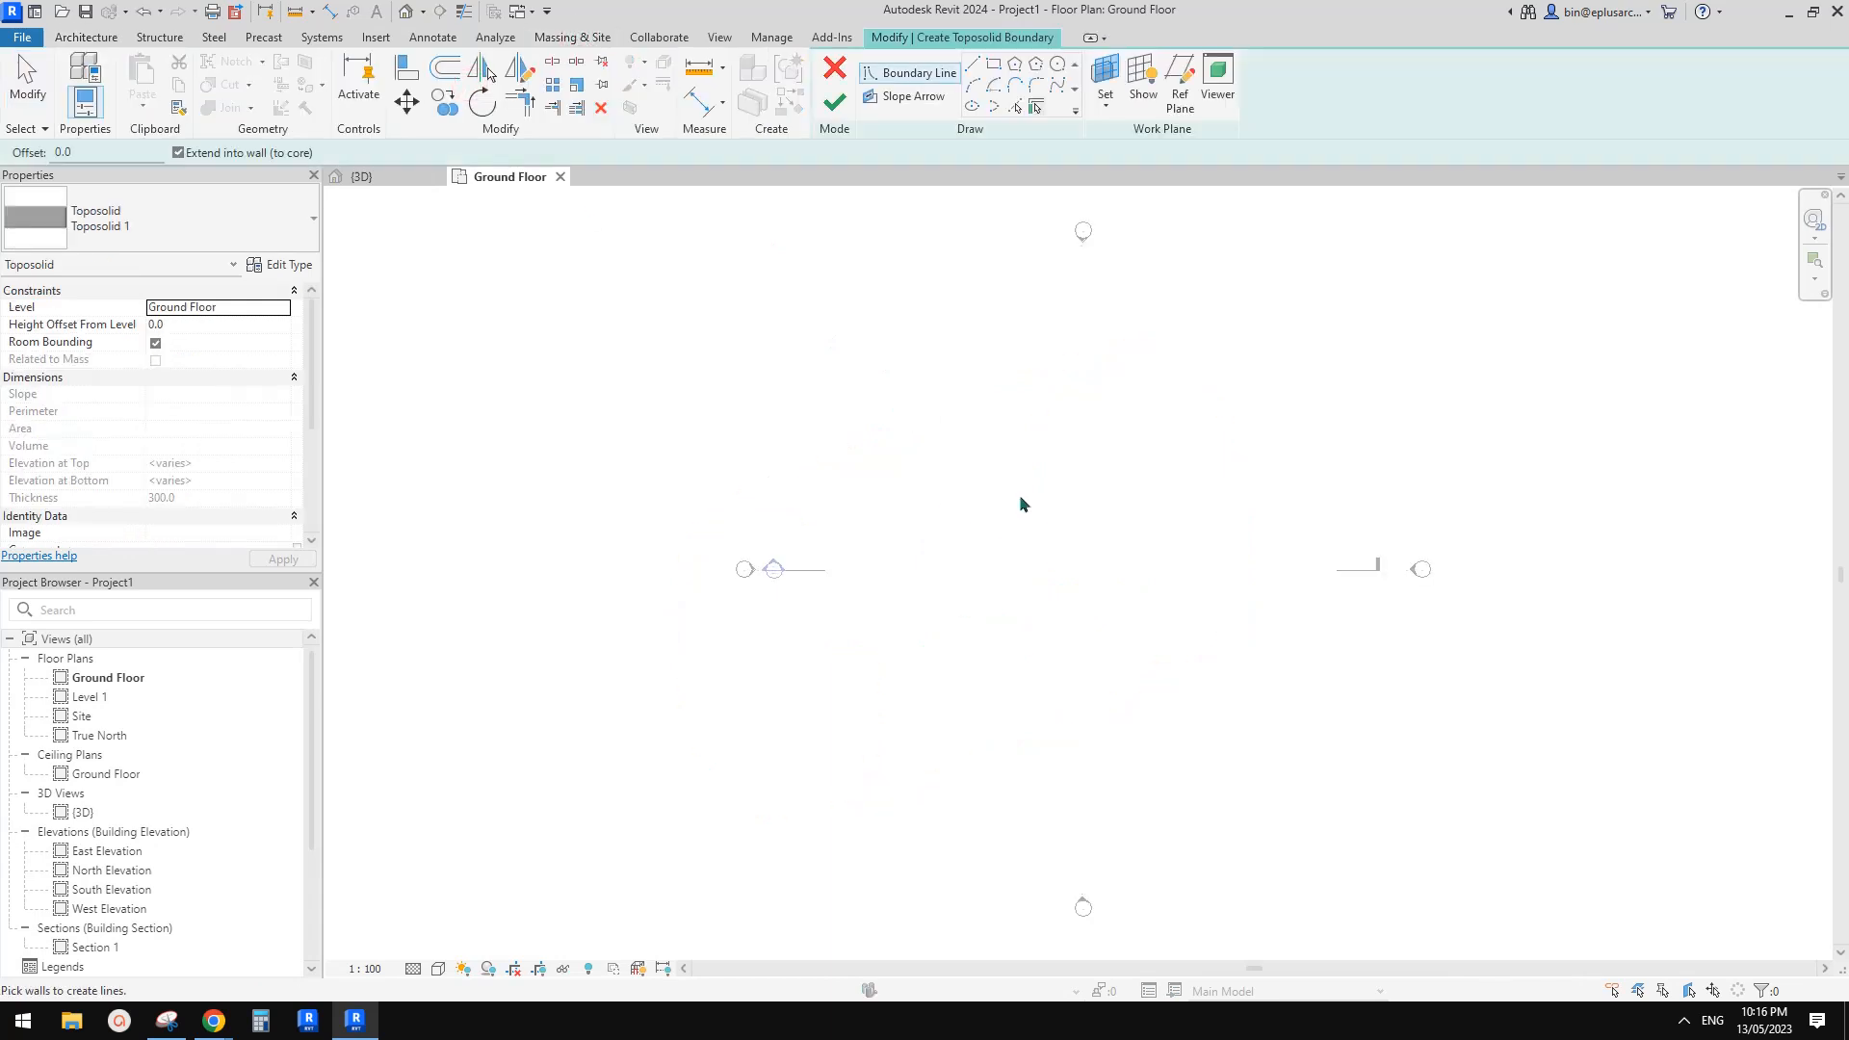
left_click(993, 64)
left_click(857, 395)
left_click(1341, 758)
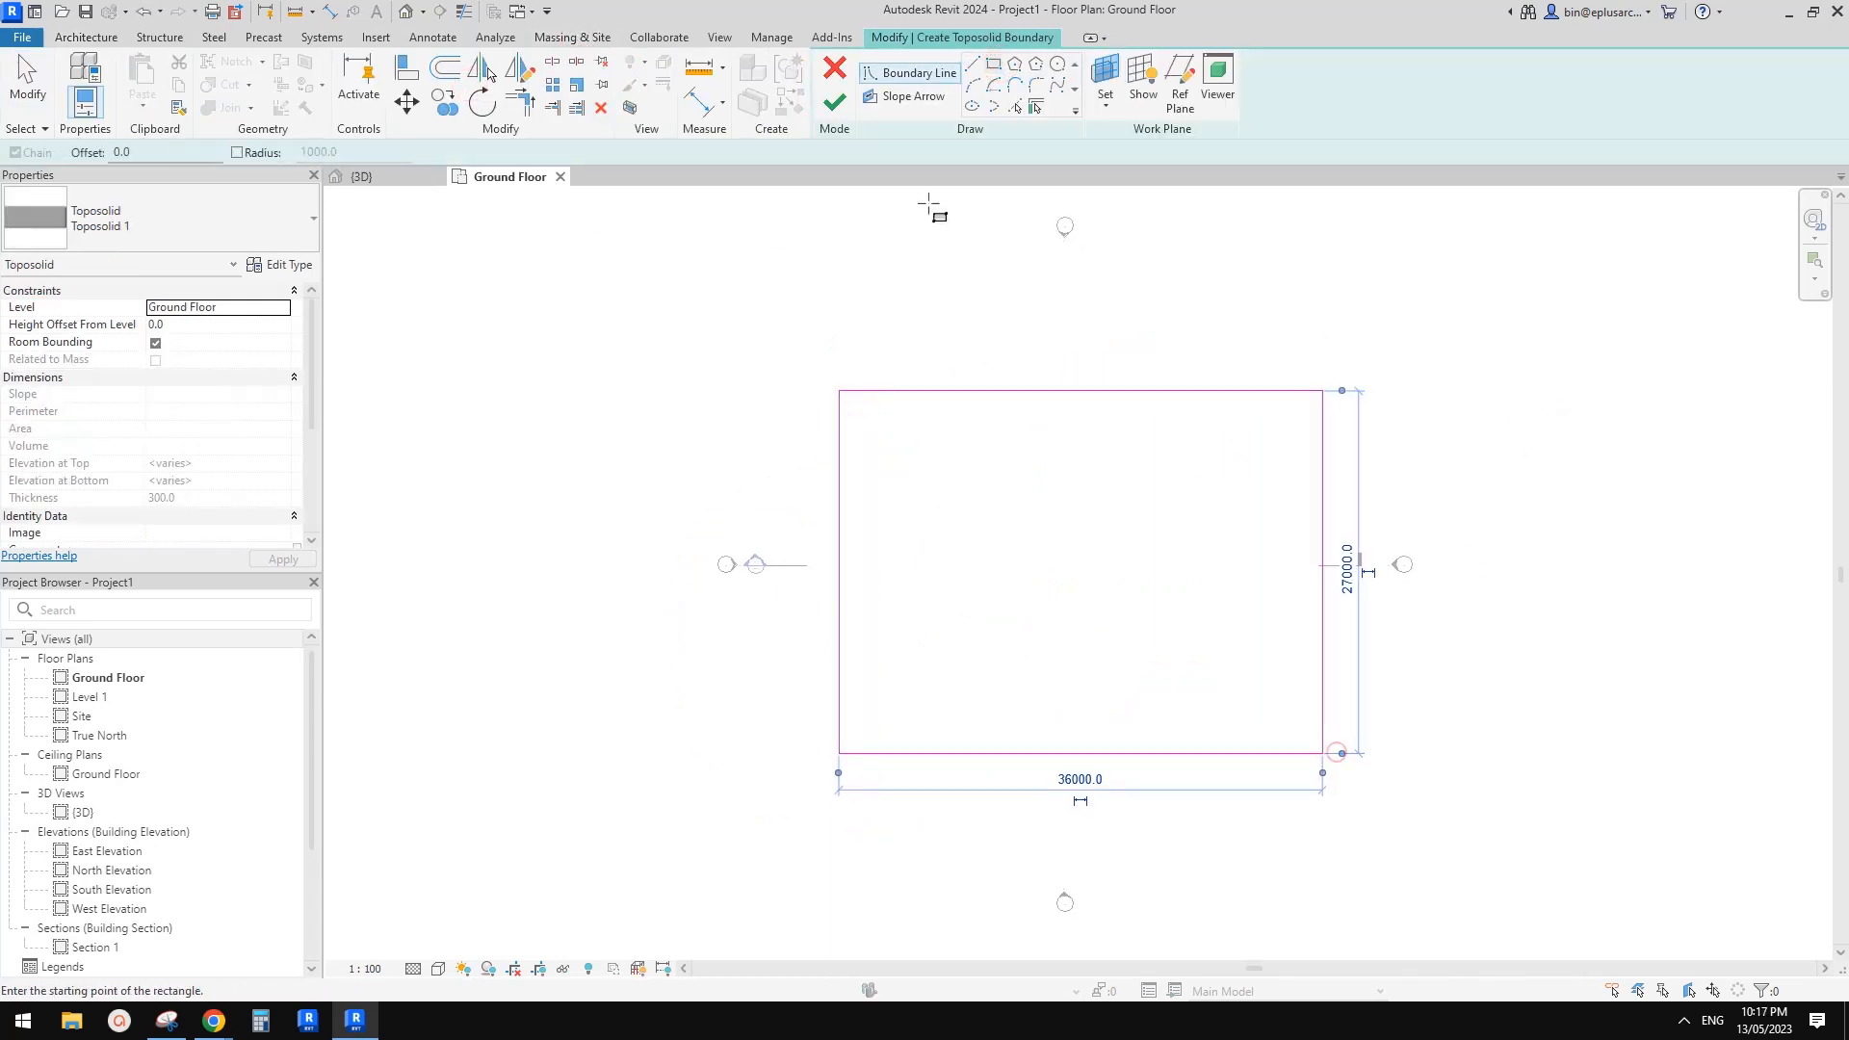
left_click(835, 103)
Open the default 3D view and raise one short edge of the toposolid's top surface to an elevation of 7000
left_click(406, 12)
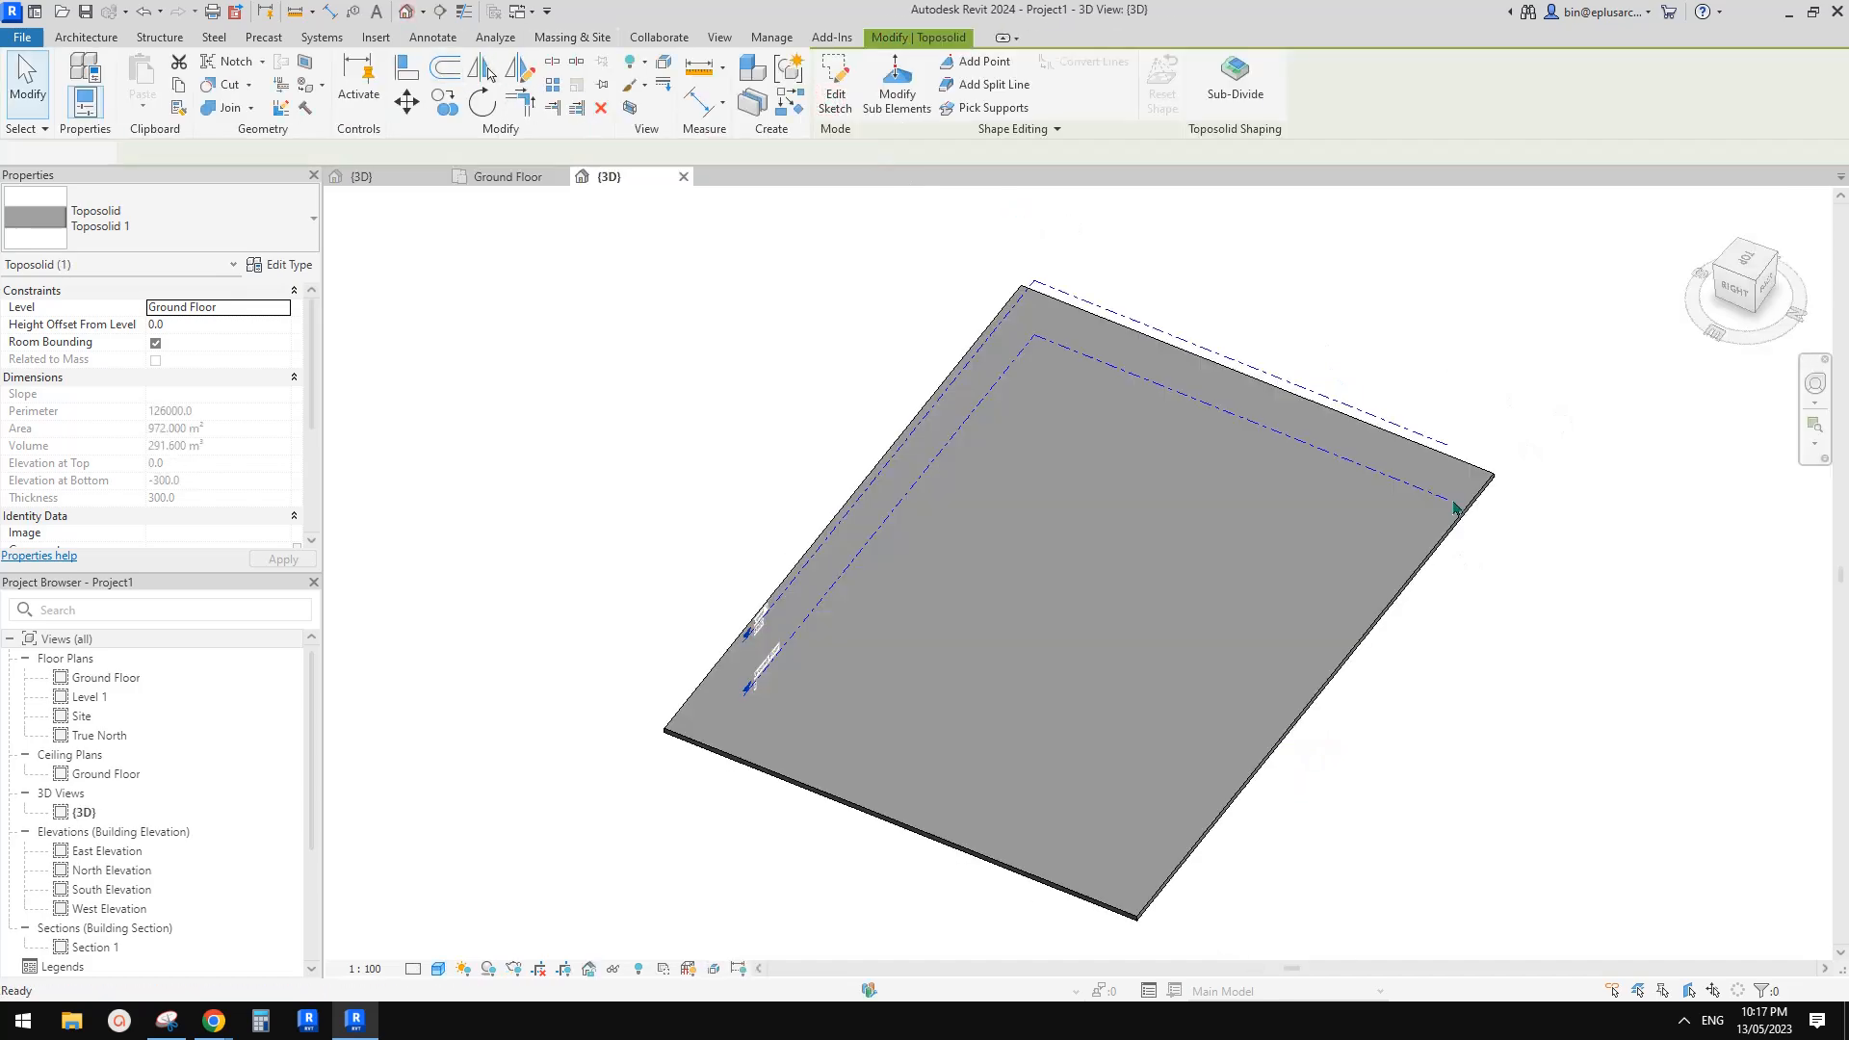
mouse_move(1146, 529)
middle_mouse_down("shift")
mouse_move(1095, 497)
mouse_move(1108, 486)
middle_mouse_up("shift")
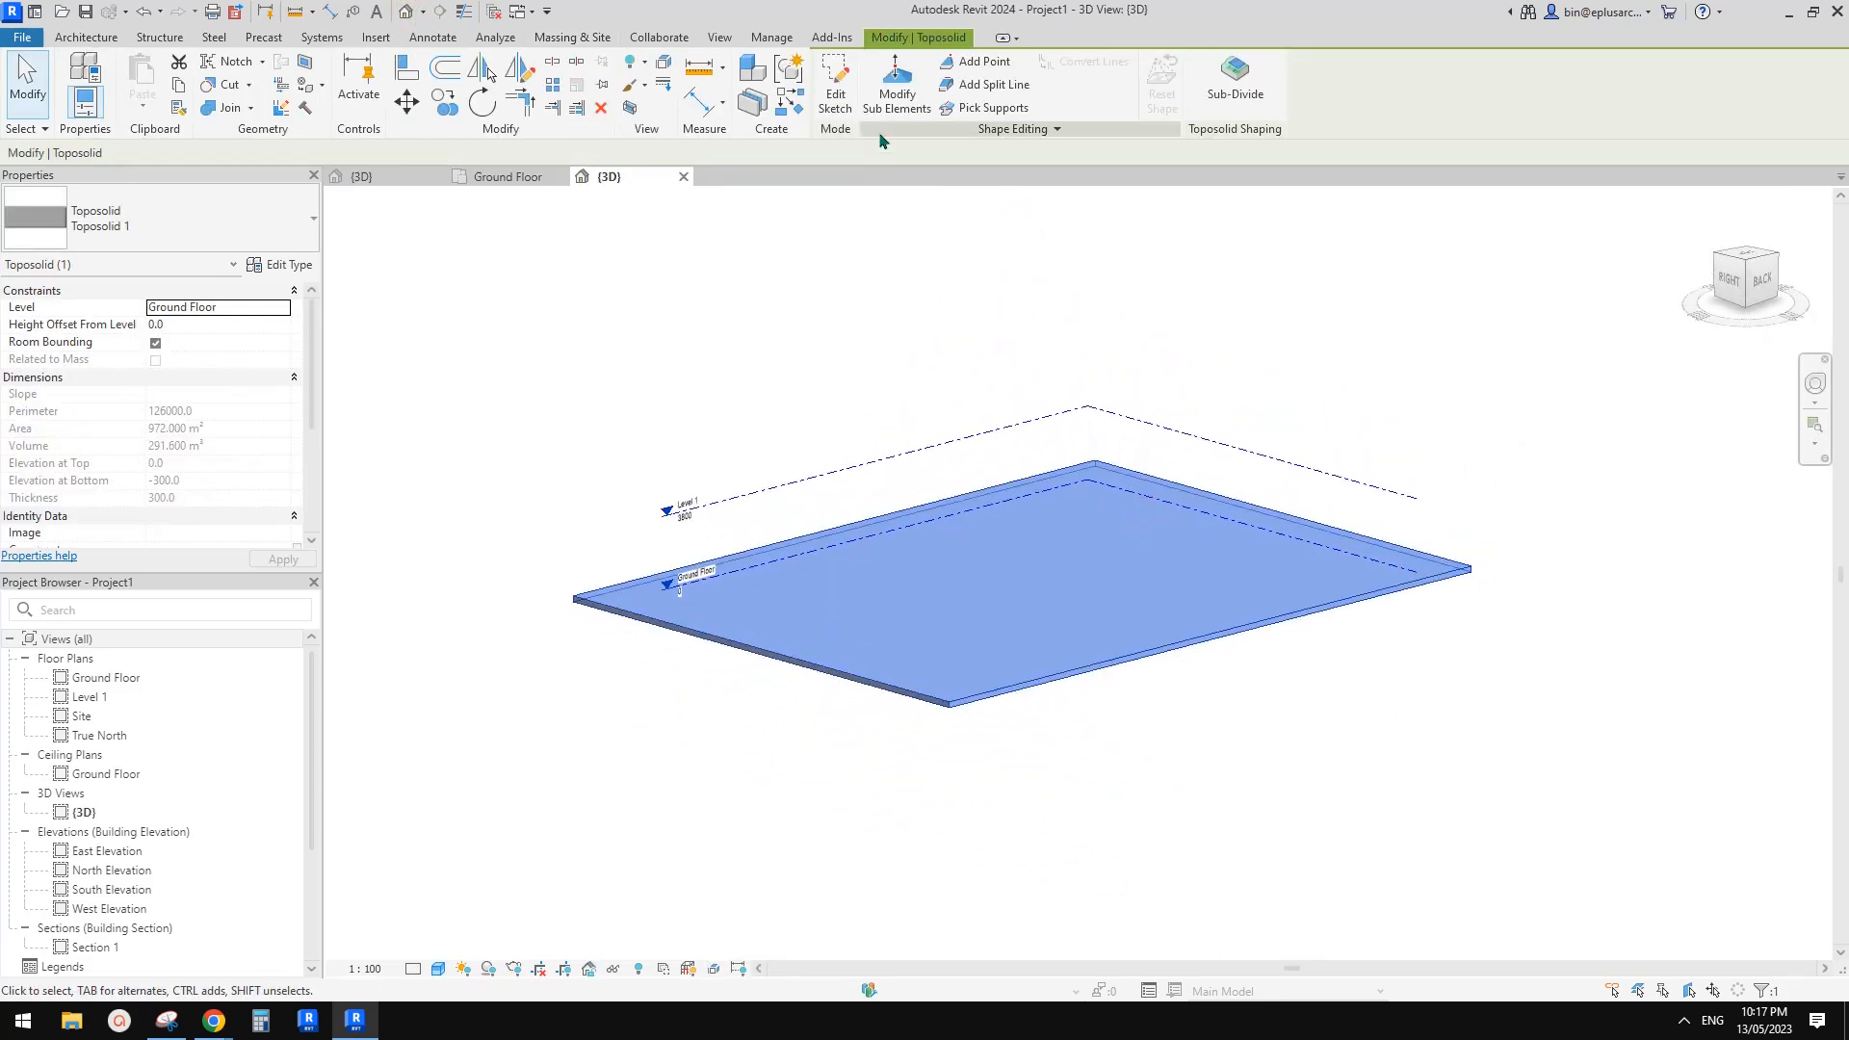
left_click(896, 87)
left_click(1204, 433)
left_click(1296, 414)
type("7000")
key("Return")
Raise the opposite short edge of the toposolid to an elevation of about 7468
left_click(719, 665)
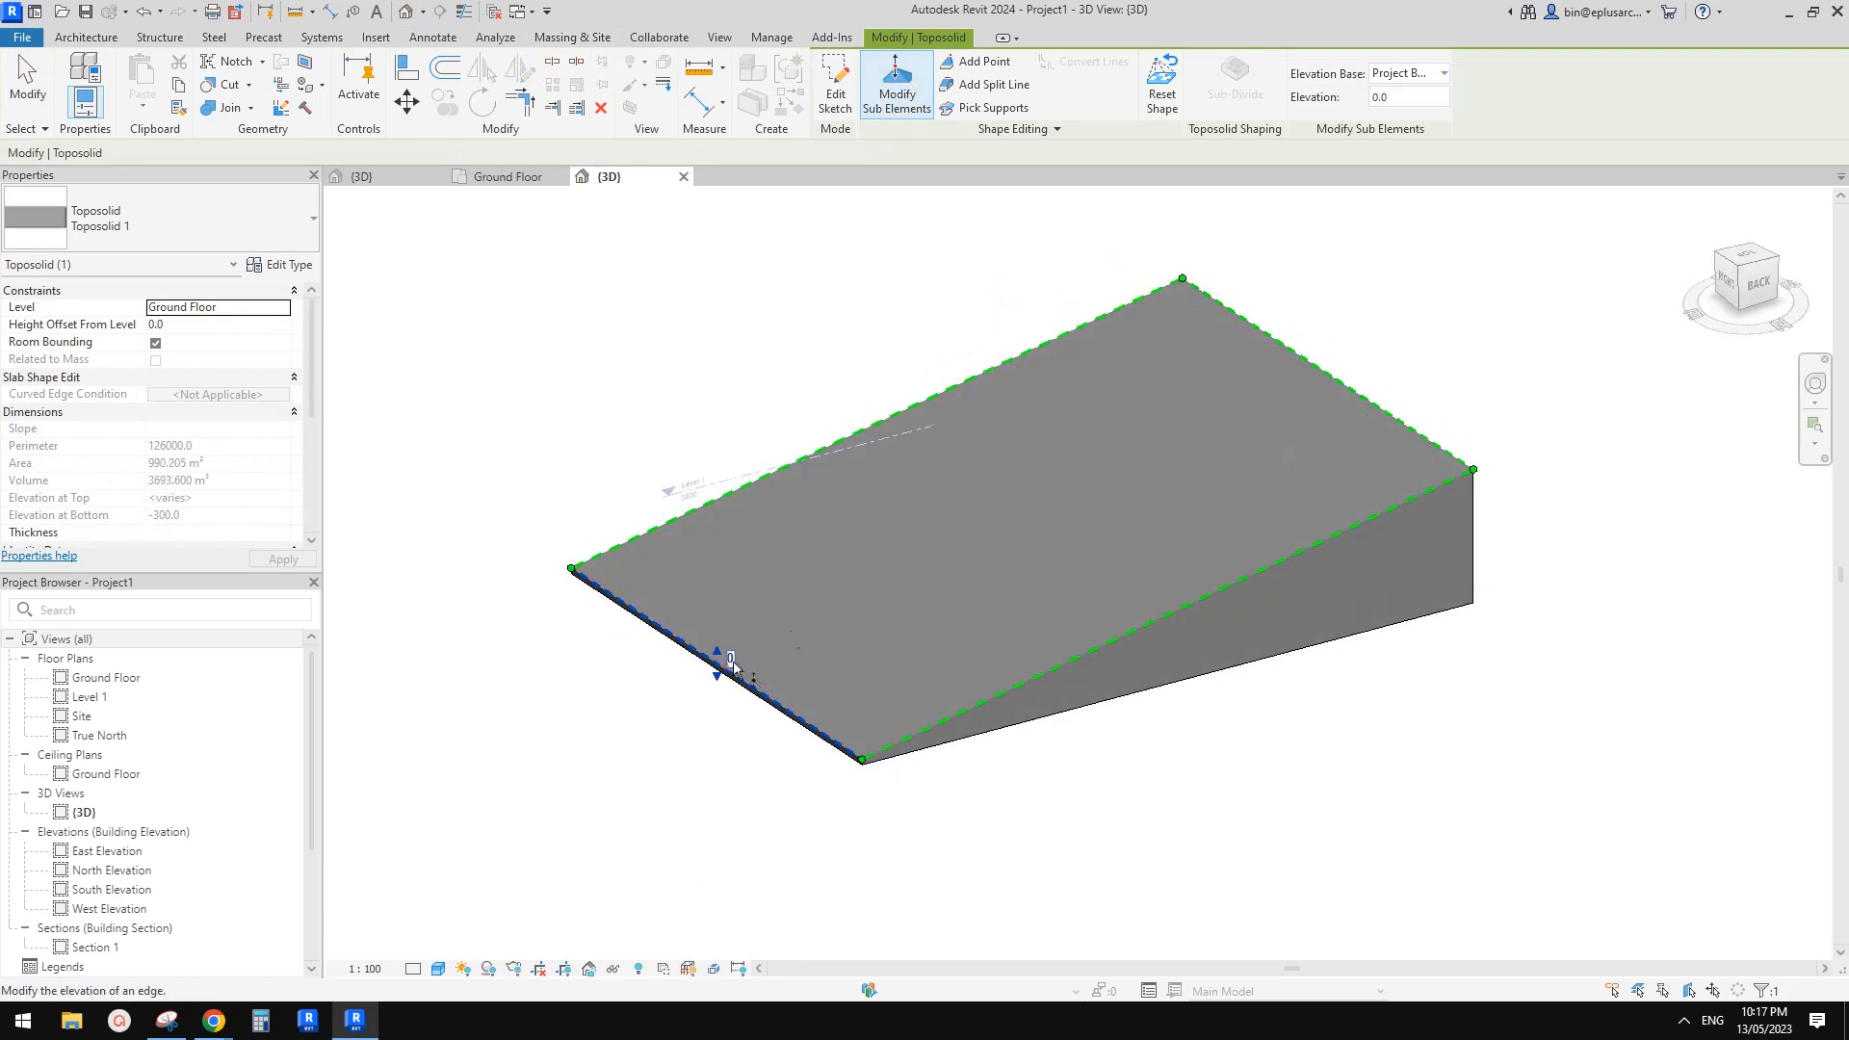
left_click_drag(719, 652, 730, 516)
middle_click_drag(1055, 327, 1054, 369)
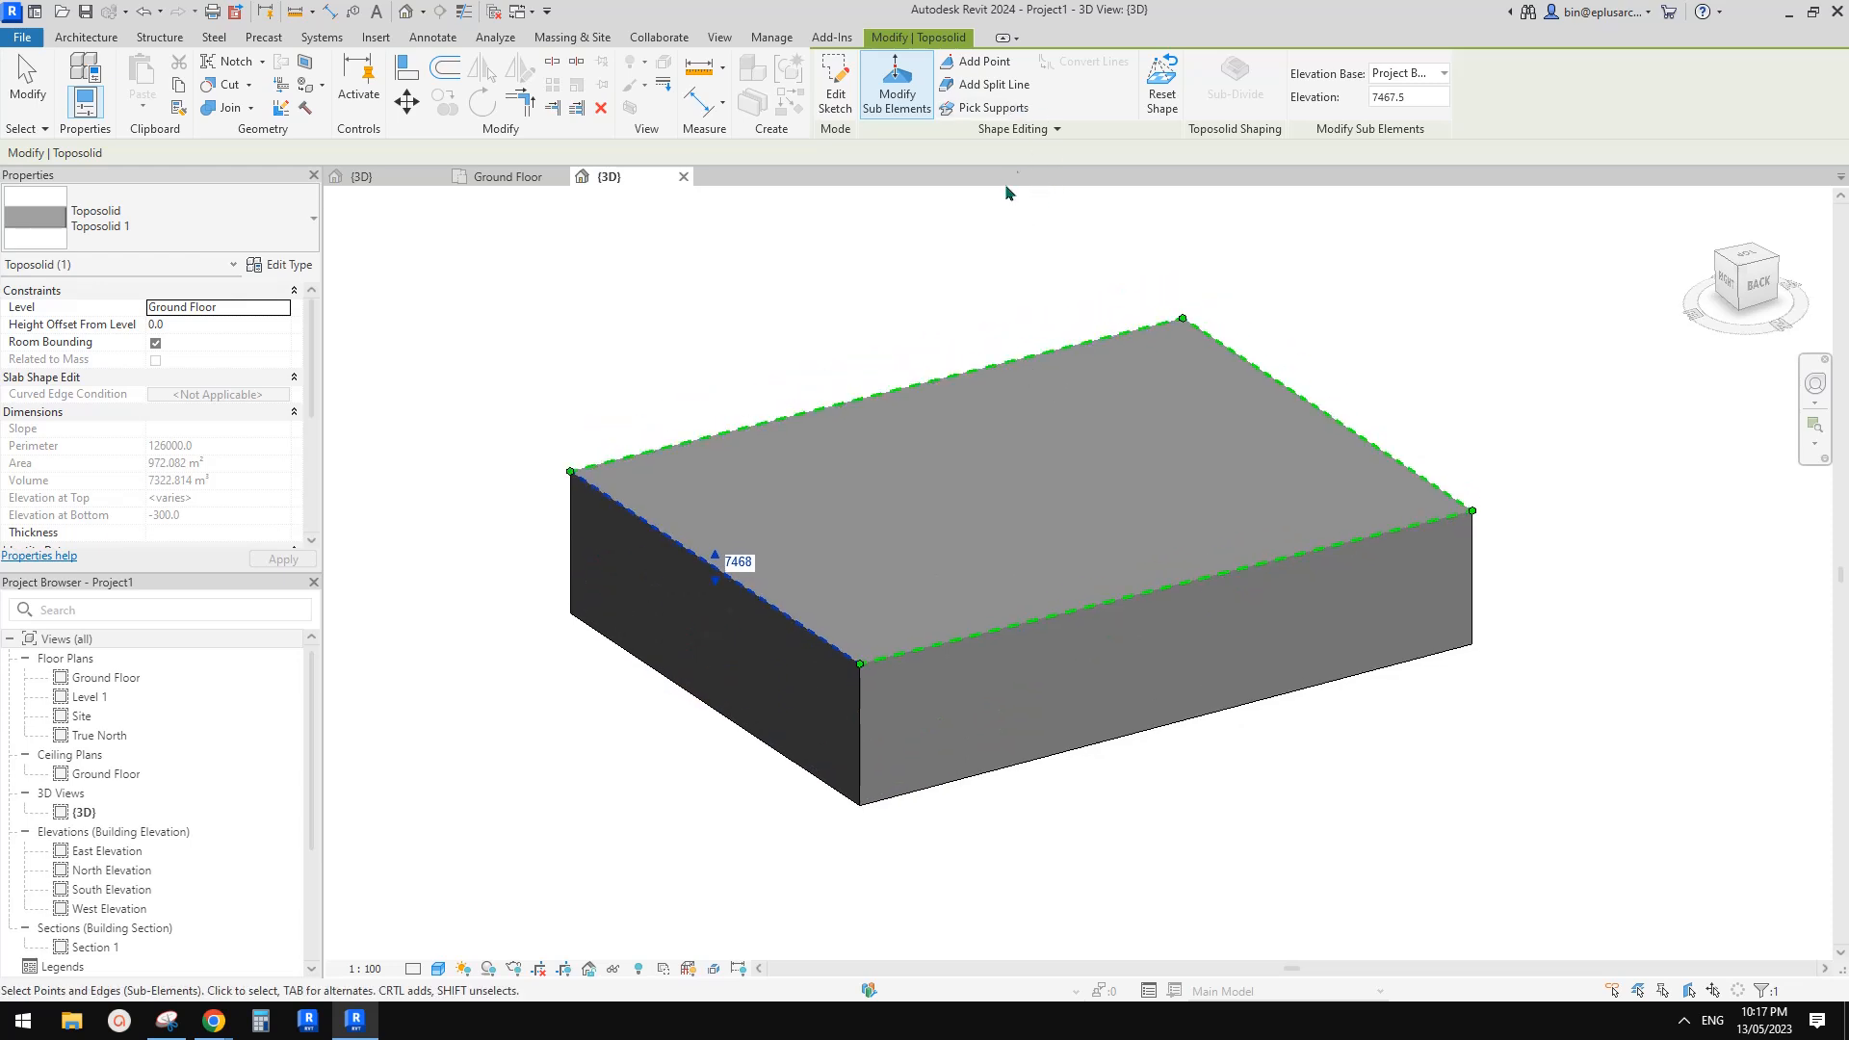
Add nine interior points spread across the toposolid's top surface, placed Along Surface with an offset of 0
left_click(986, 66)
middle_click_drag(871, 255, 838, 285, "shift")
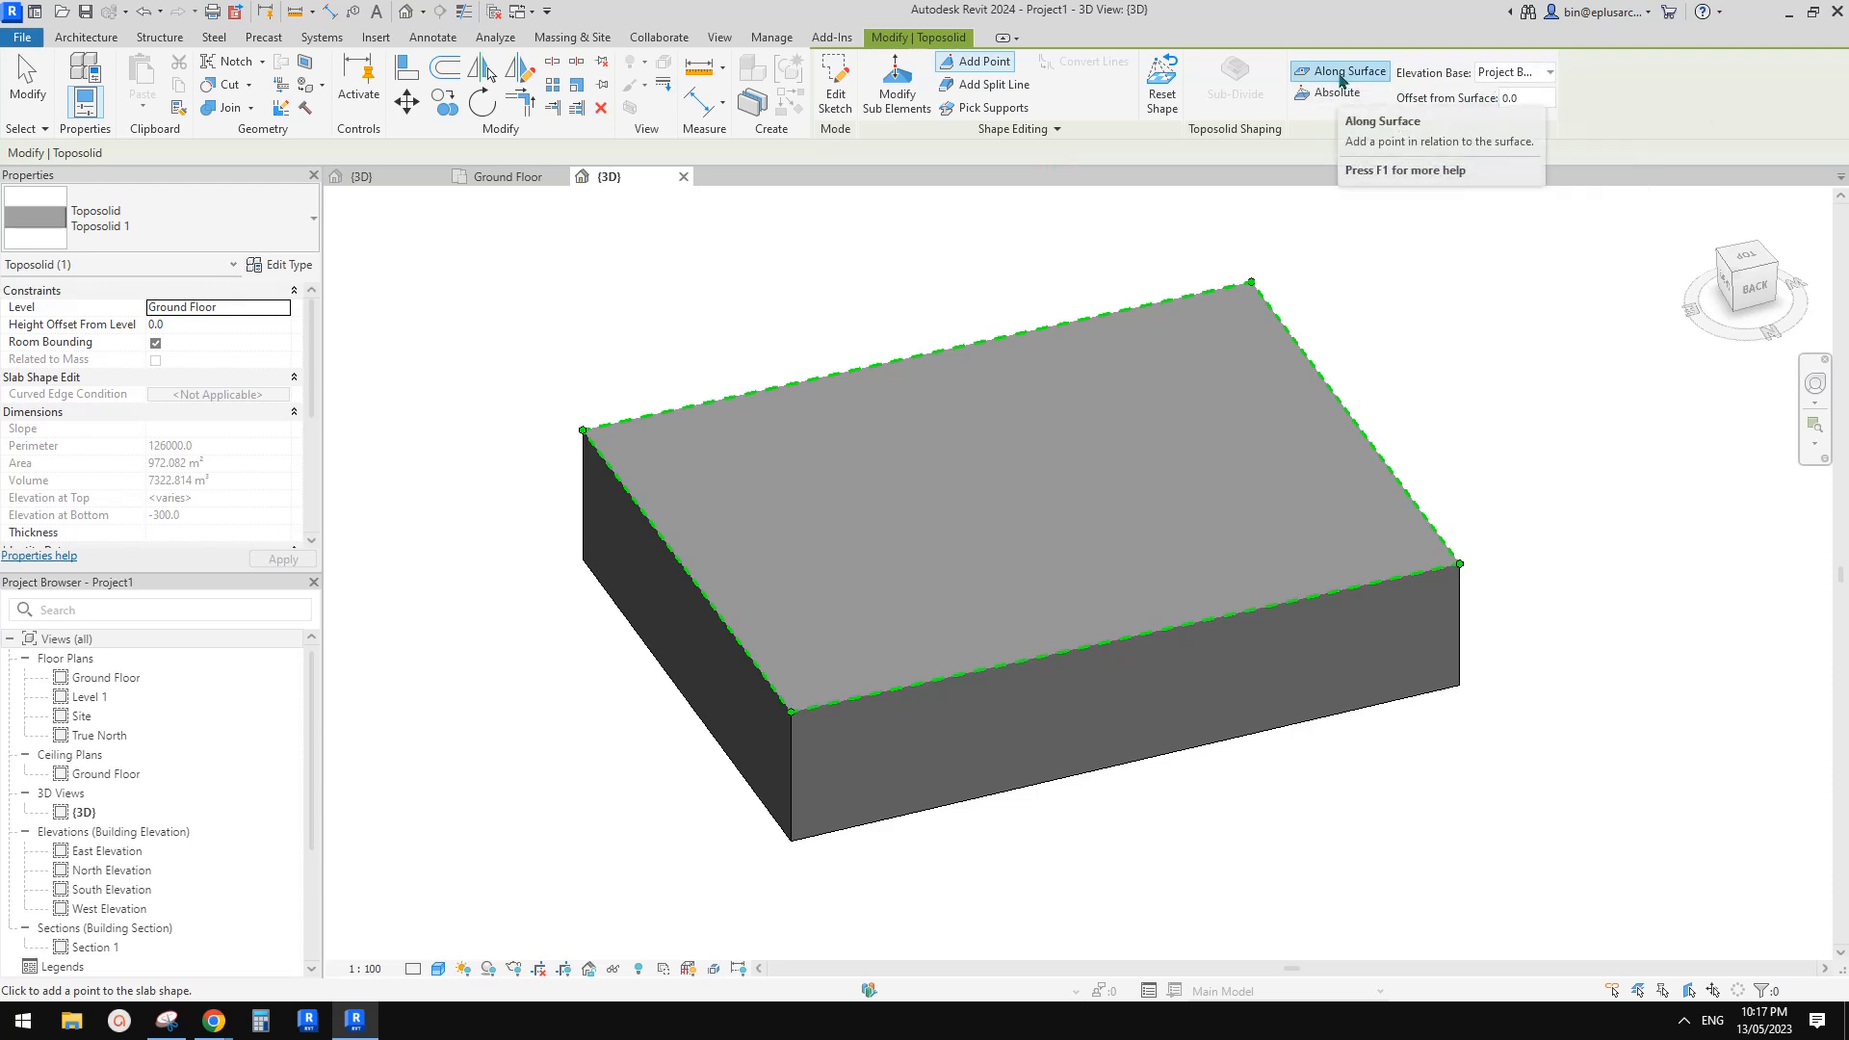
middle_click_drag(1238, 372, 1038, 497)
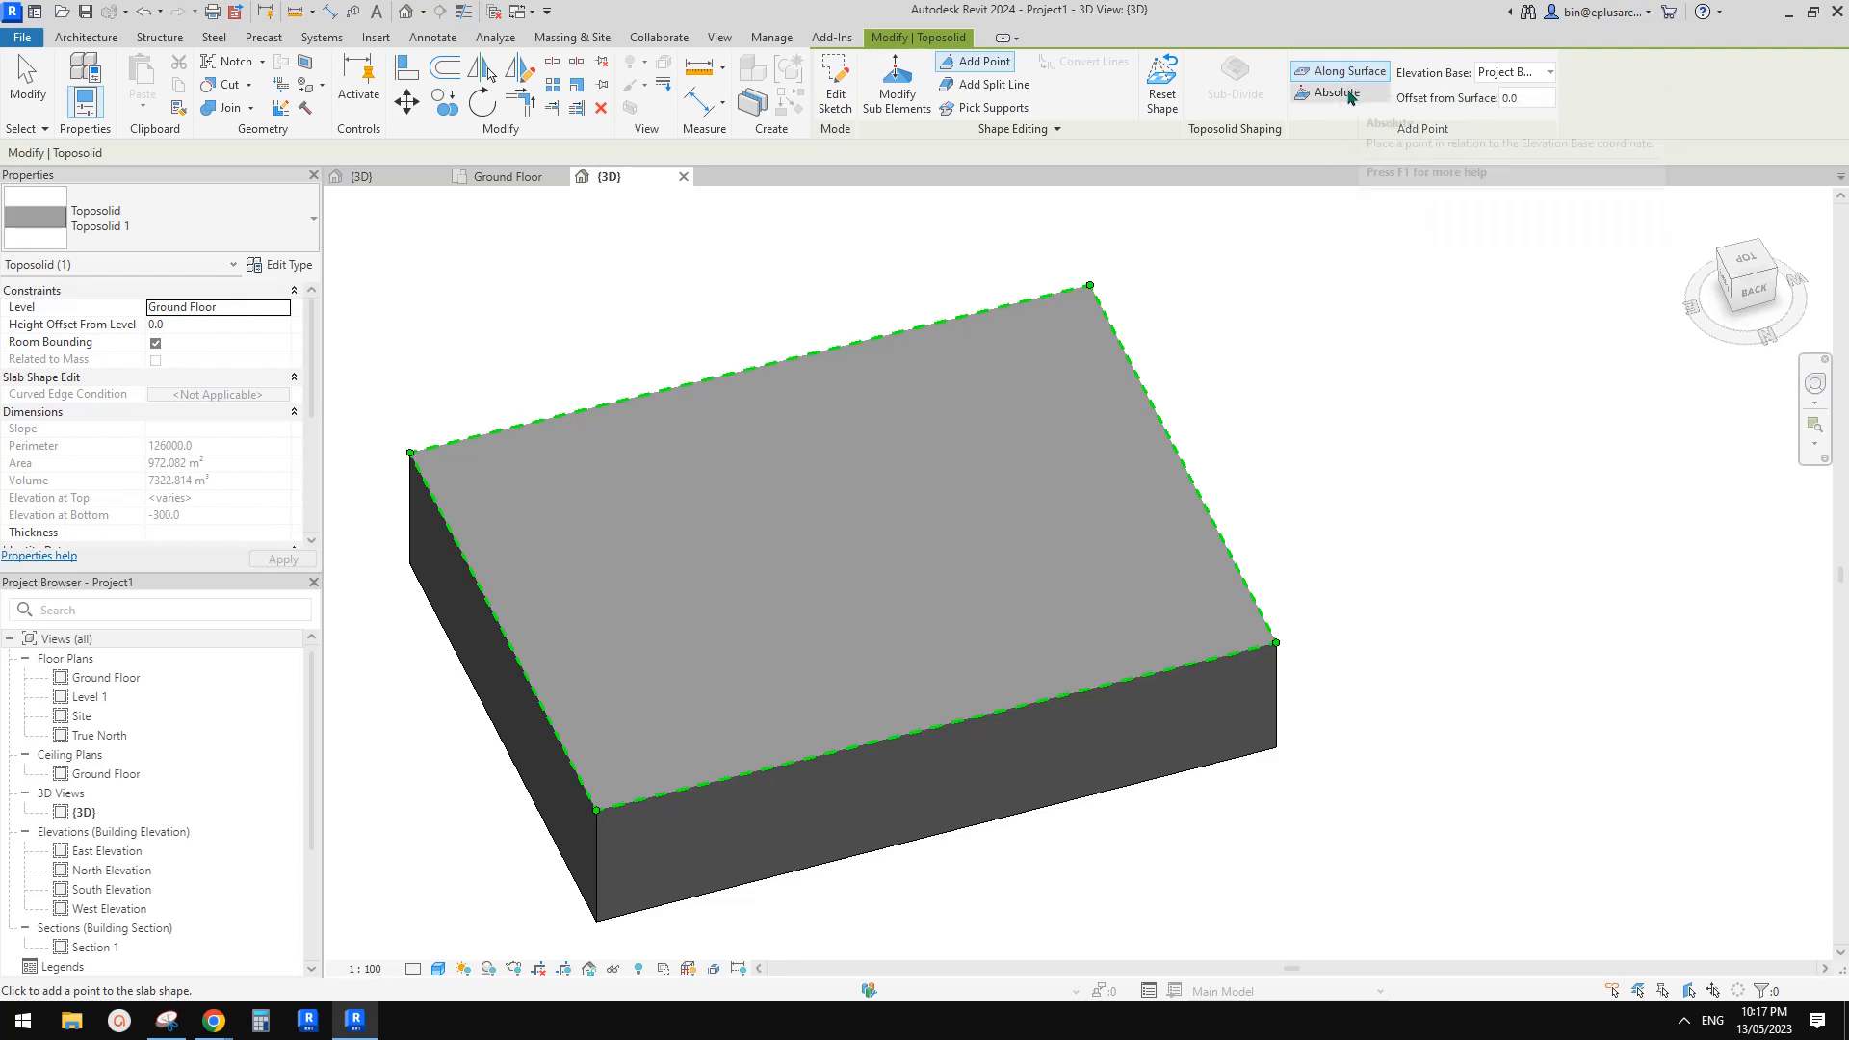
left_click(1334, 96)
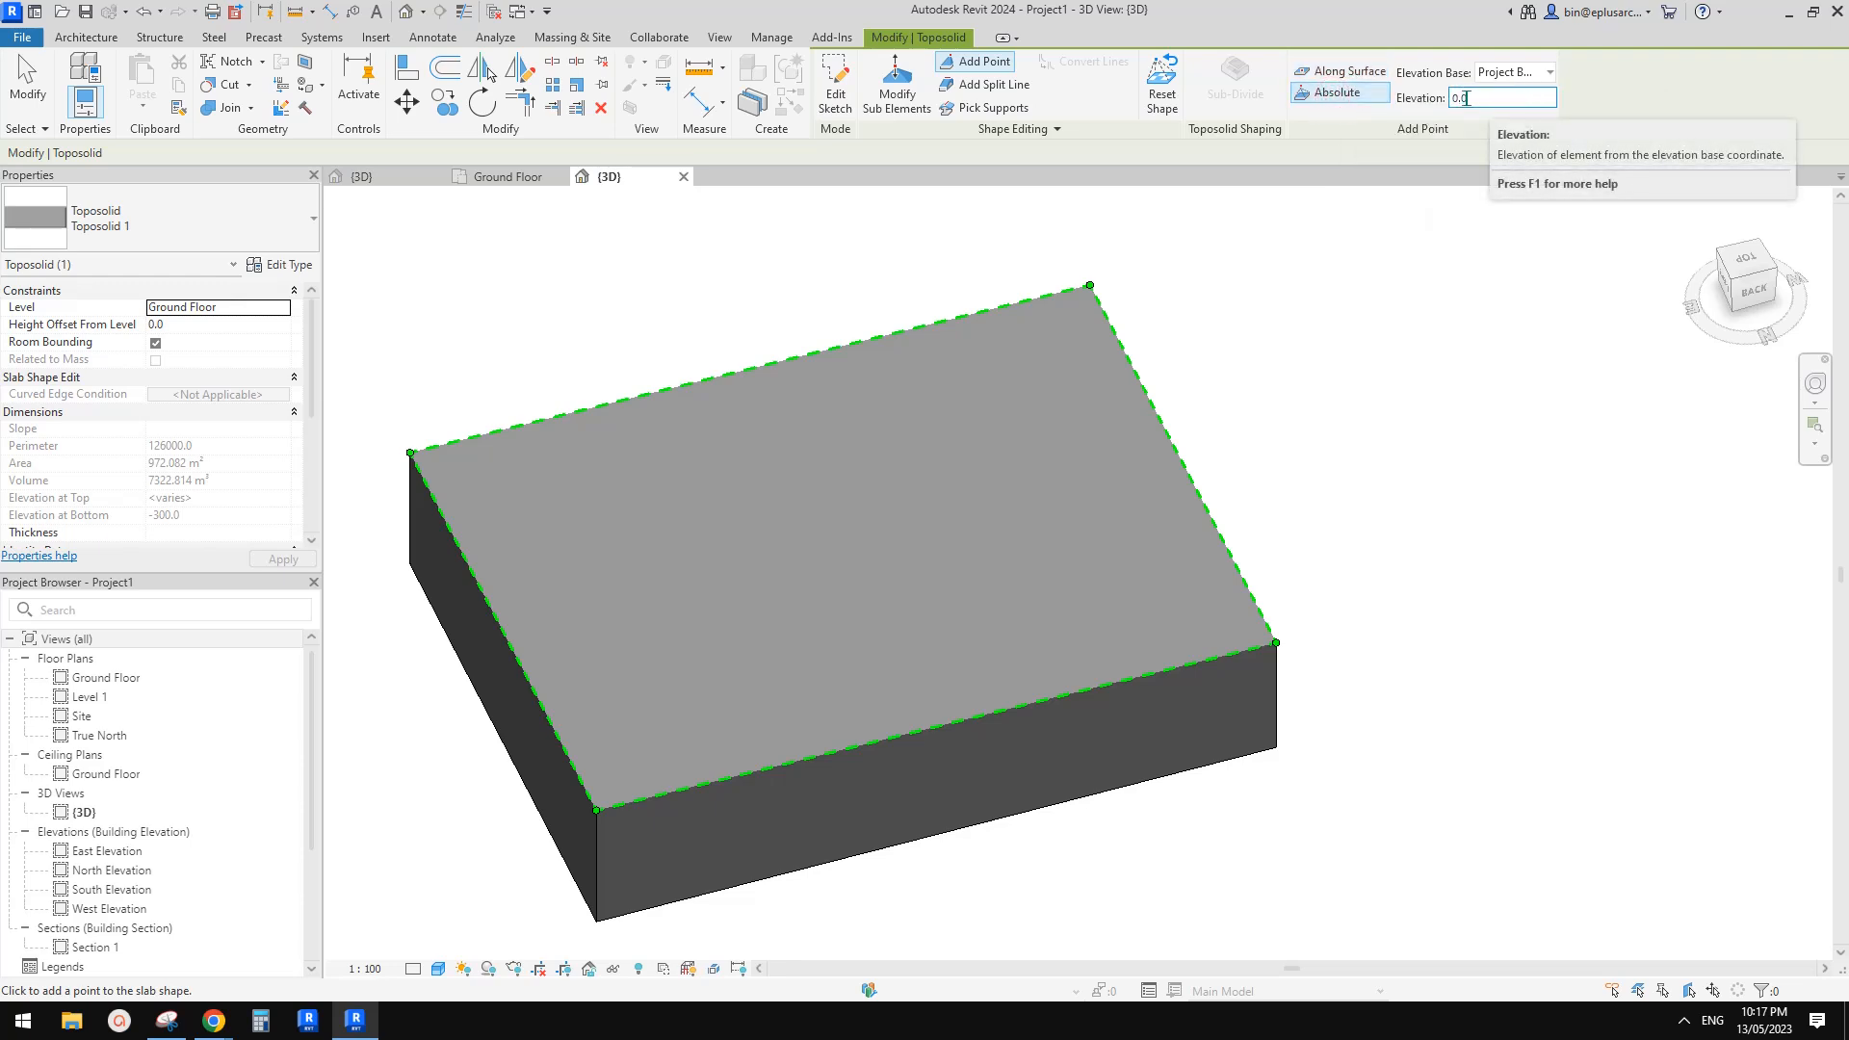
left_click(1350, 74)
scroll(1396, 294, "down", 2)
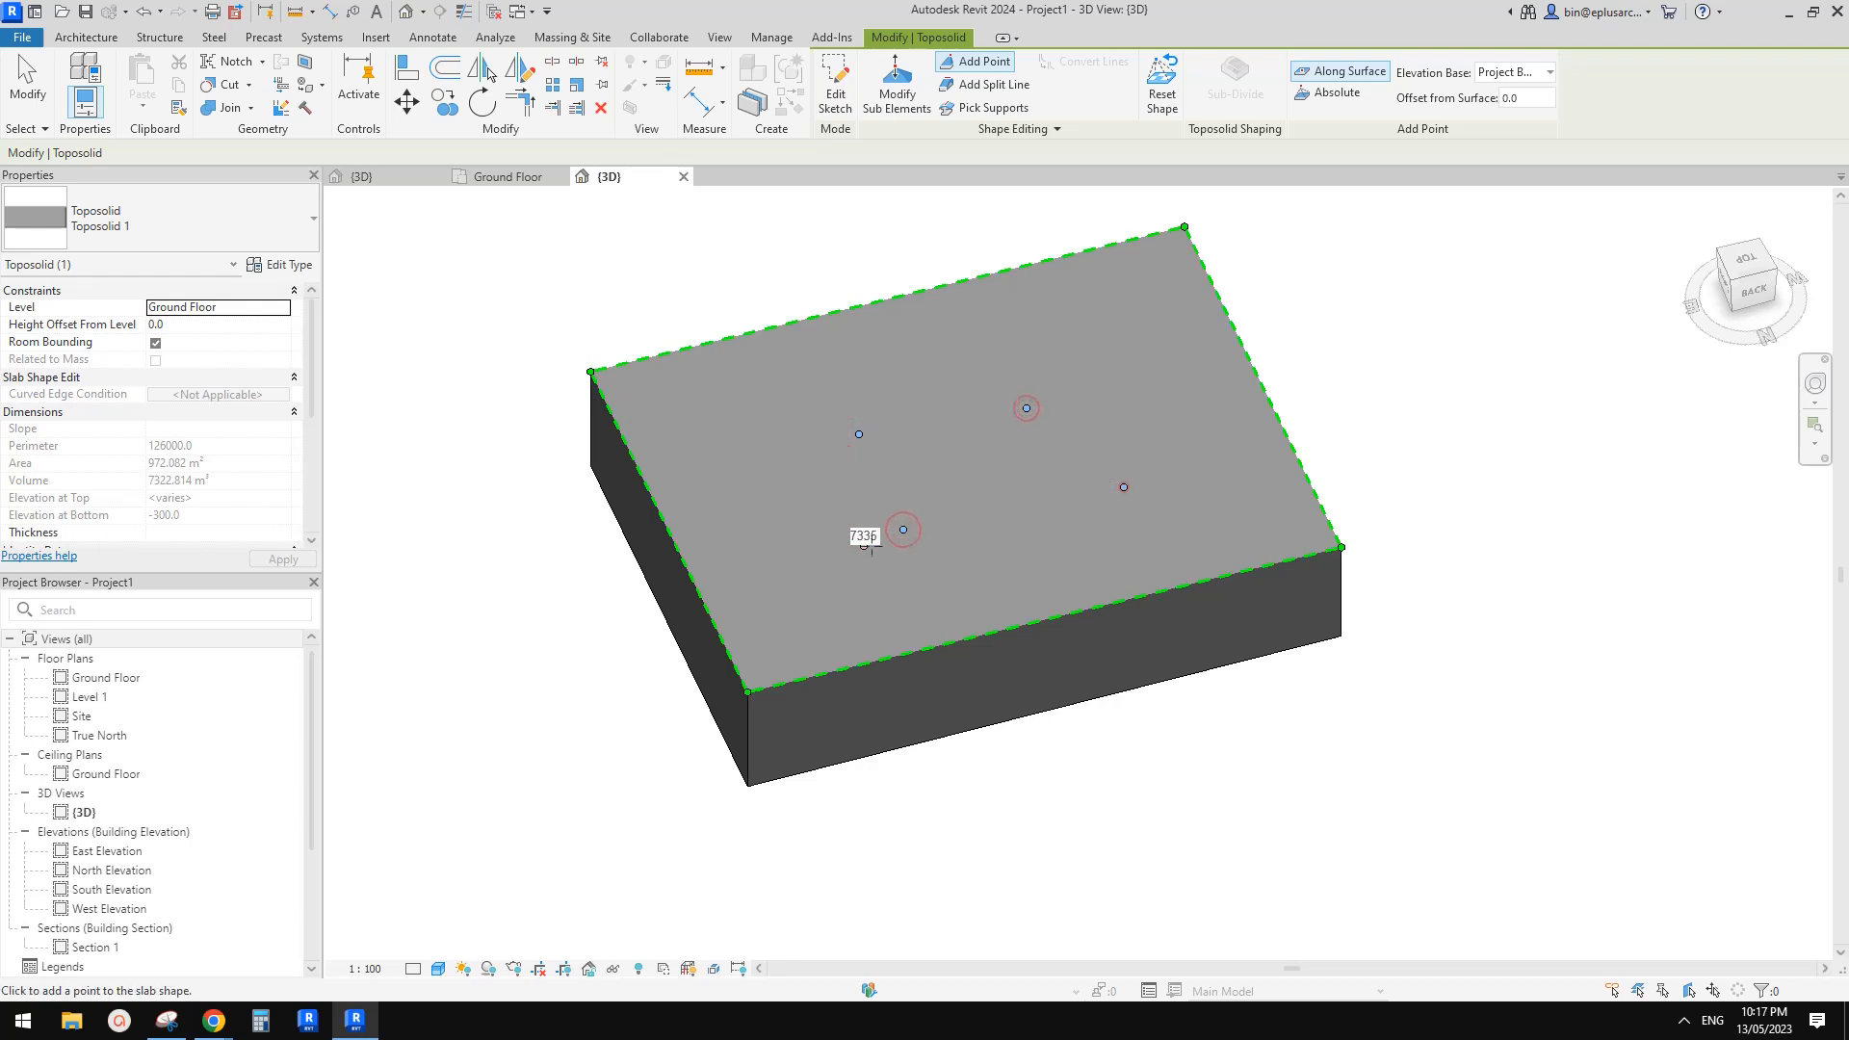
left_click(1062, 344)
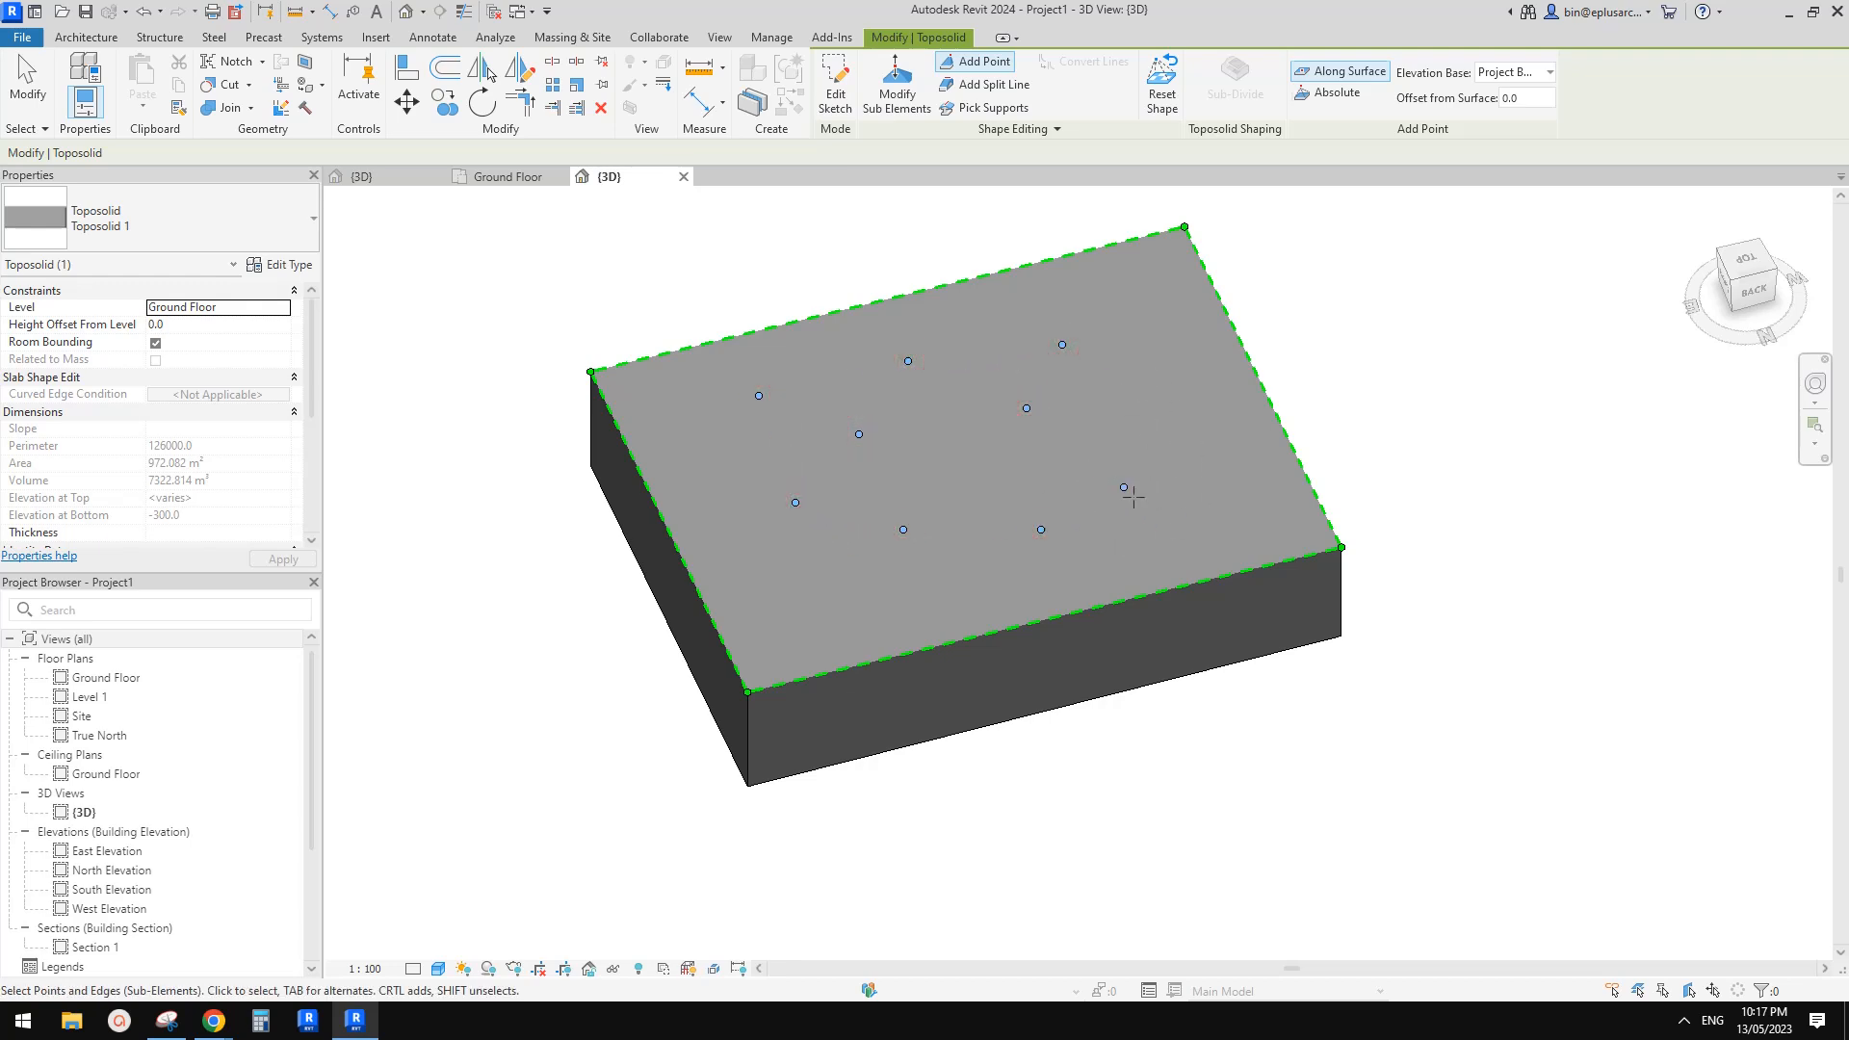
key("Escape")
Raise three interior points near one short edge of the toposolid to form a ridge, the first to about 11532
left_click(1131, 495)
middle_click_drag(1132, 495, 1168, 409, "shift")
scroll(1156, 419, "up", 2)
left_click_drag(1124, 446, 1157, 373)
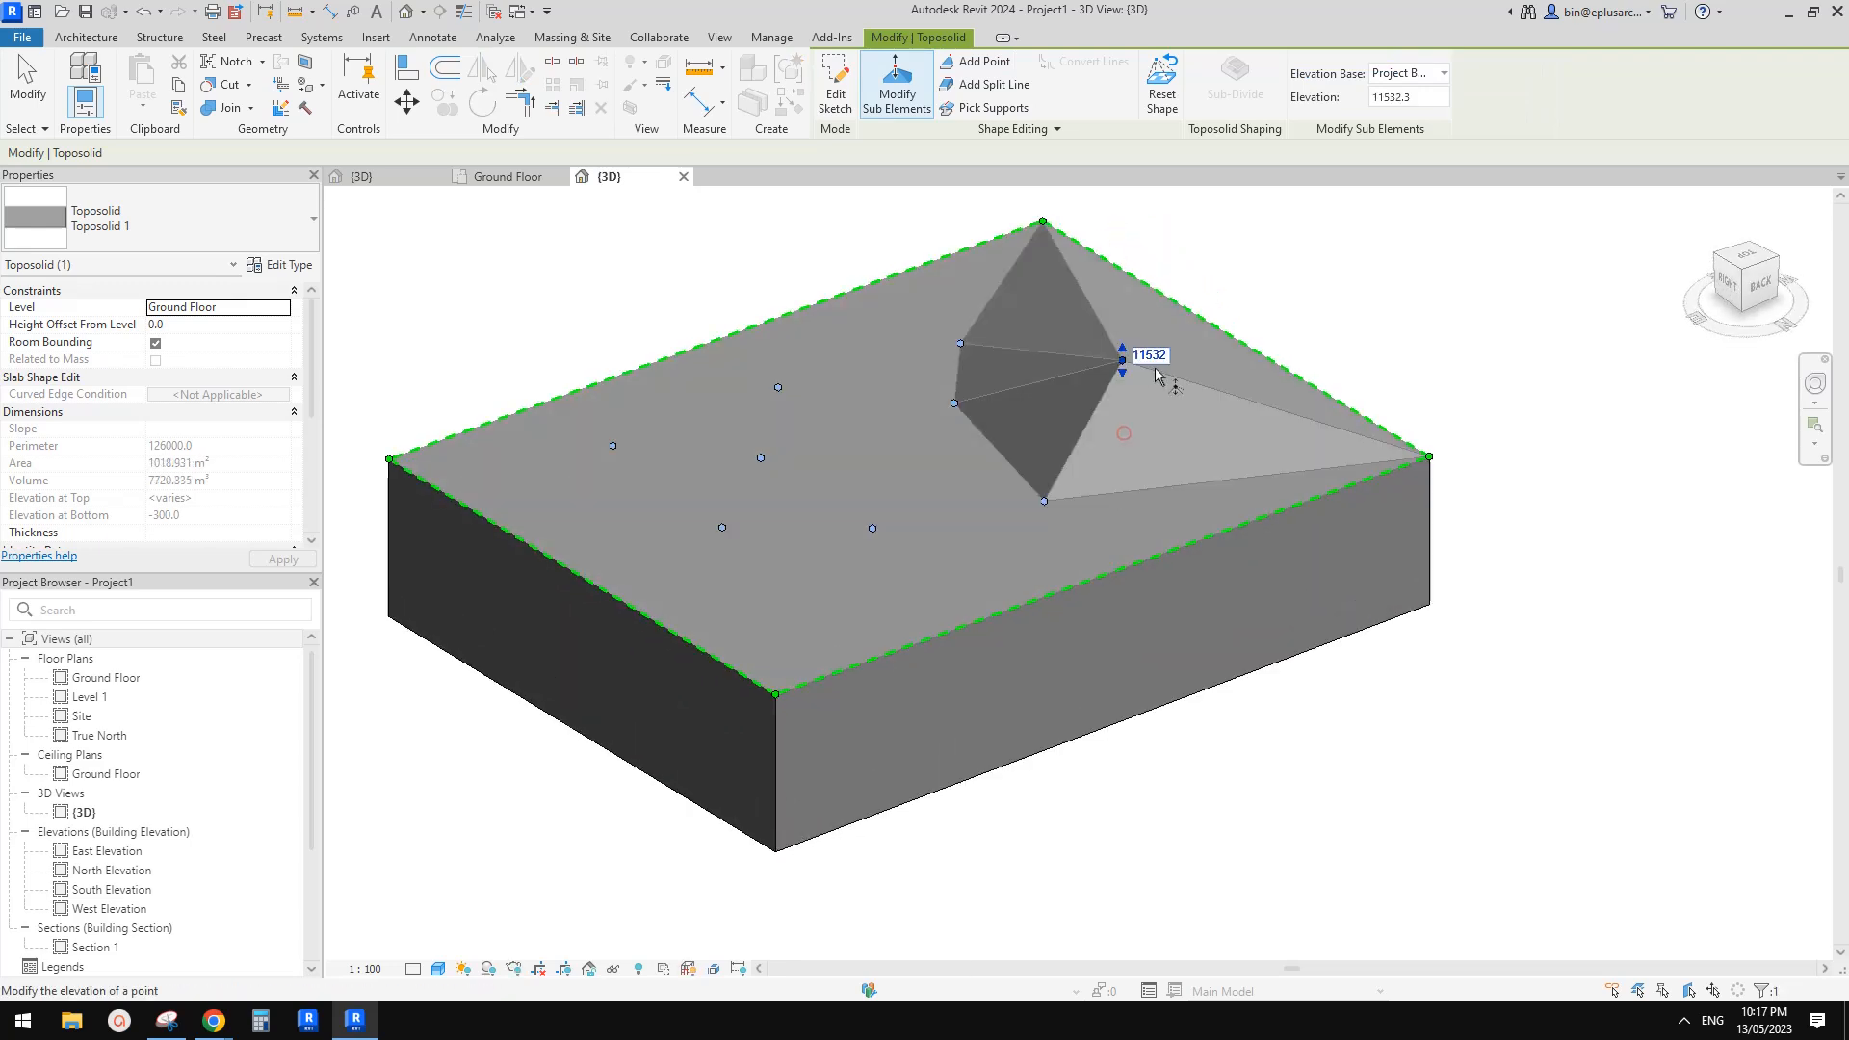
left_click_drag(957, 404, 955, 353)
middle_click_drag(960, 362, 1077, 417, "shift")
left_click(1068, 481)
left_click_drag(1068, 480, 1072, 410)
left_click(940, 525)
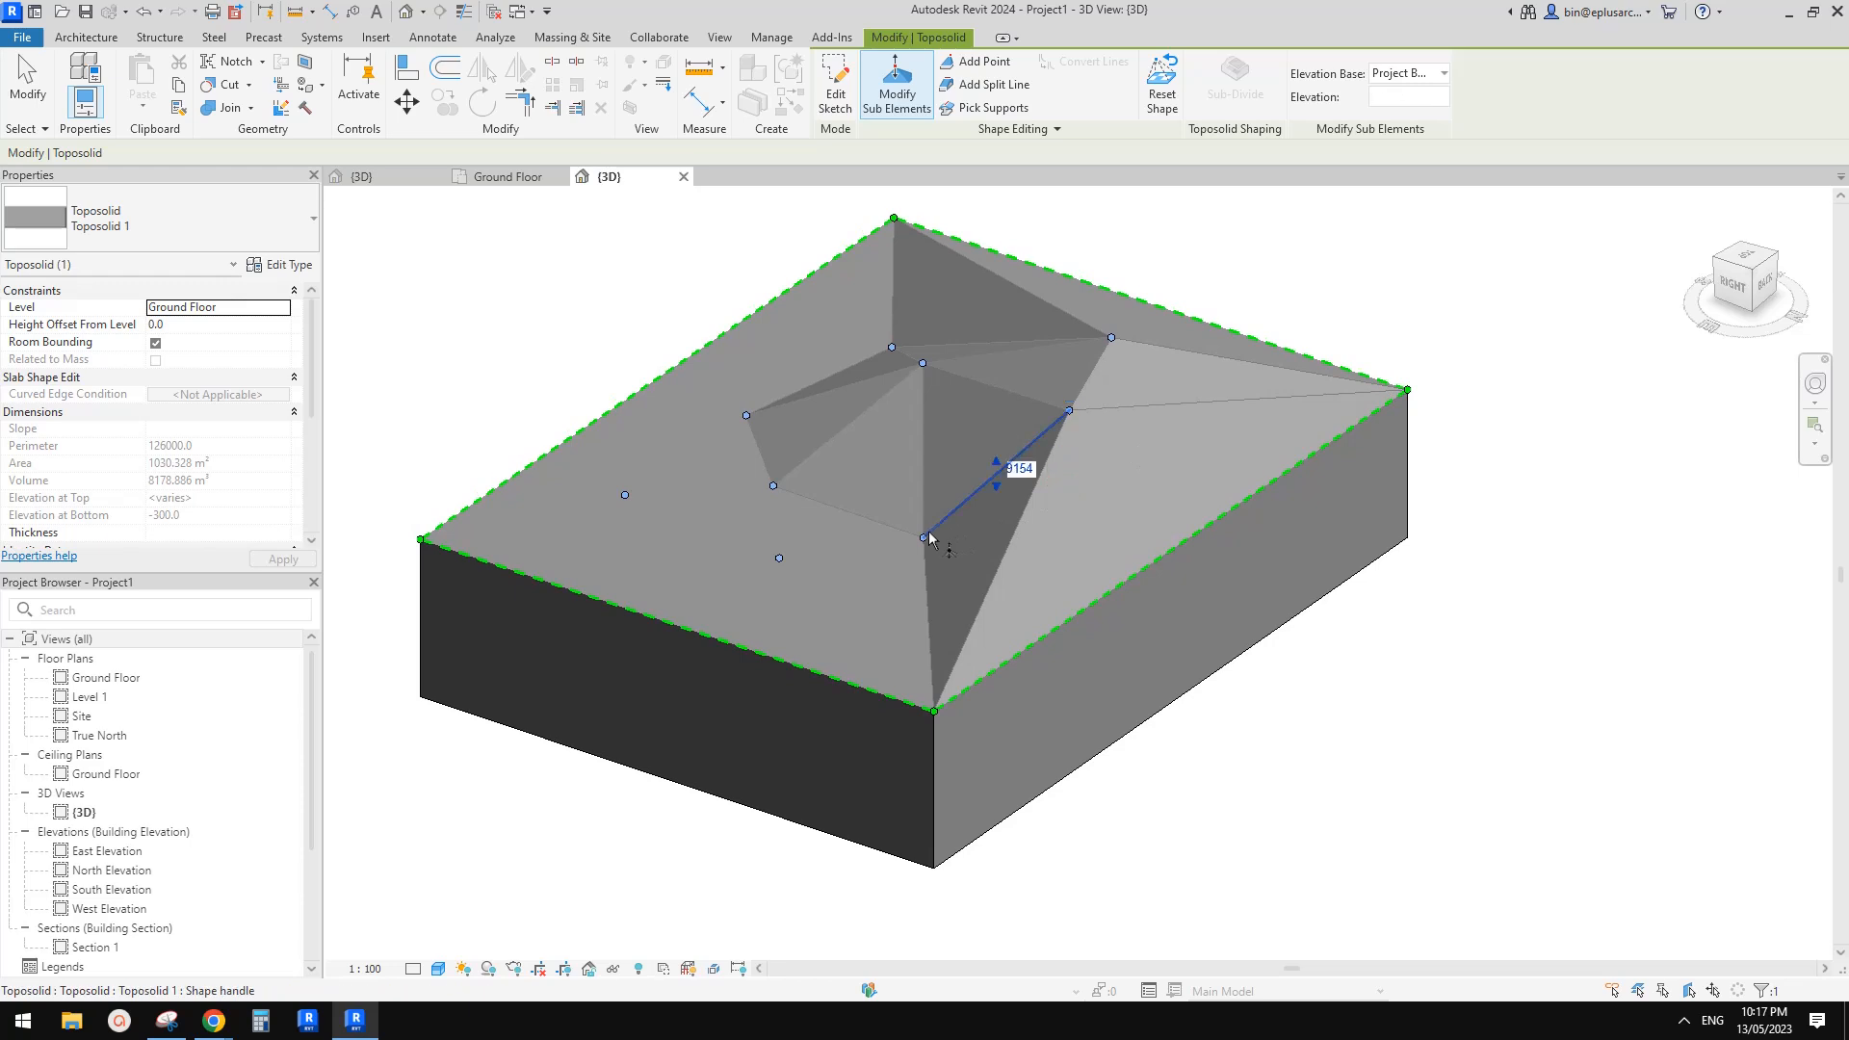
Raise more interior points of the toposolid from a side view to extend the ridge, one to an elevation of about 10400
left_click_drag(733, 468, 824, 565)
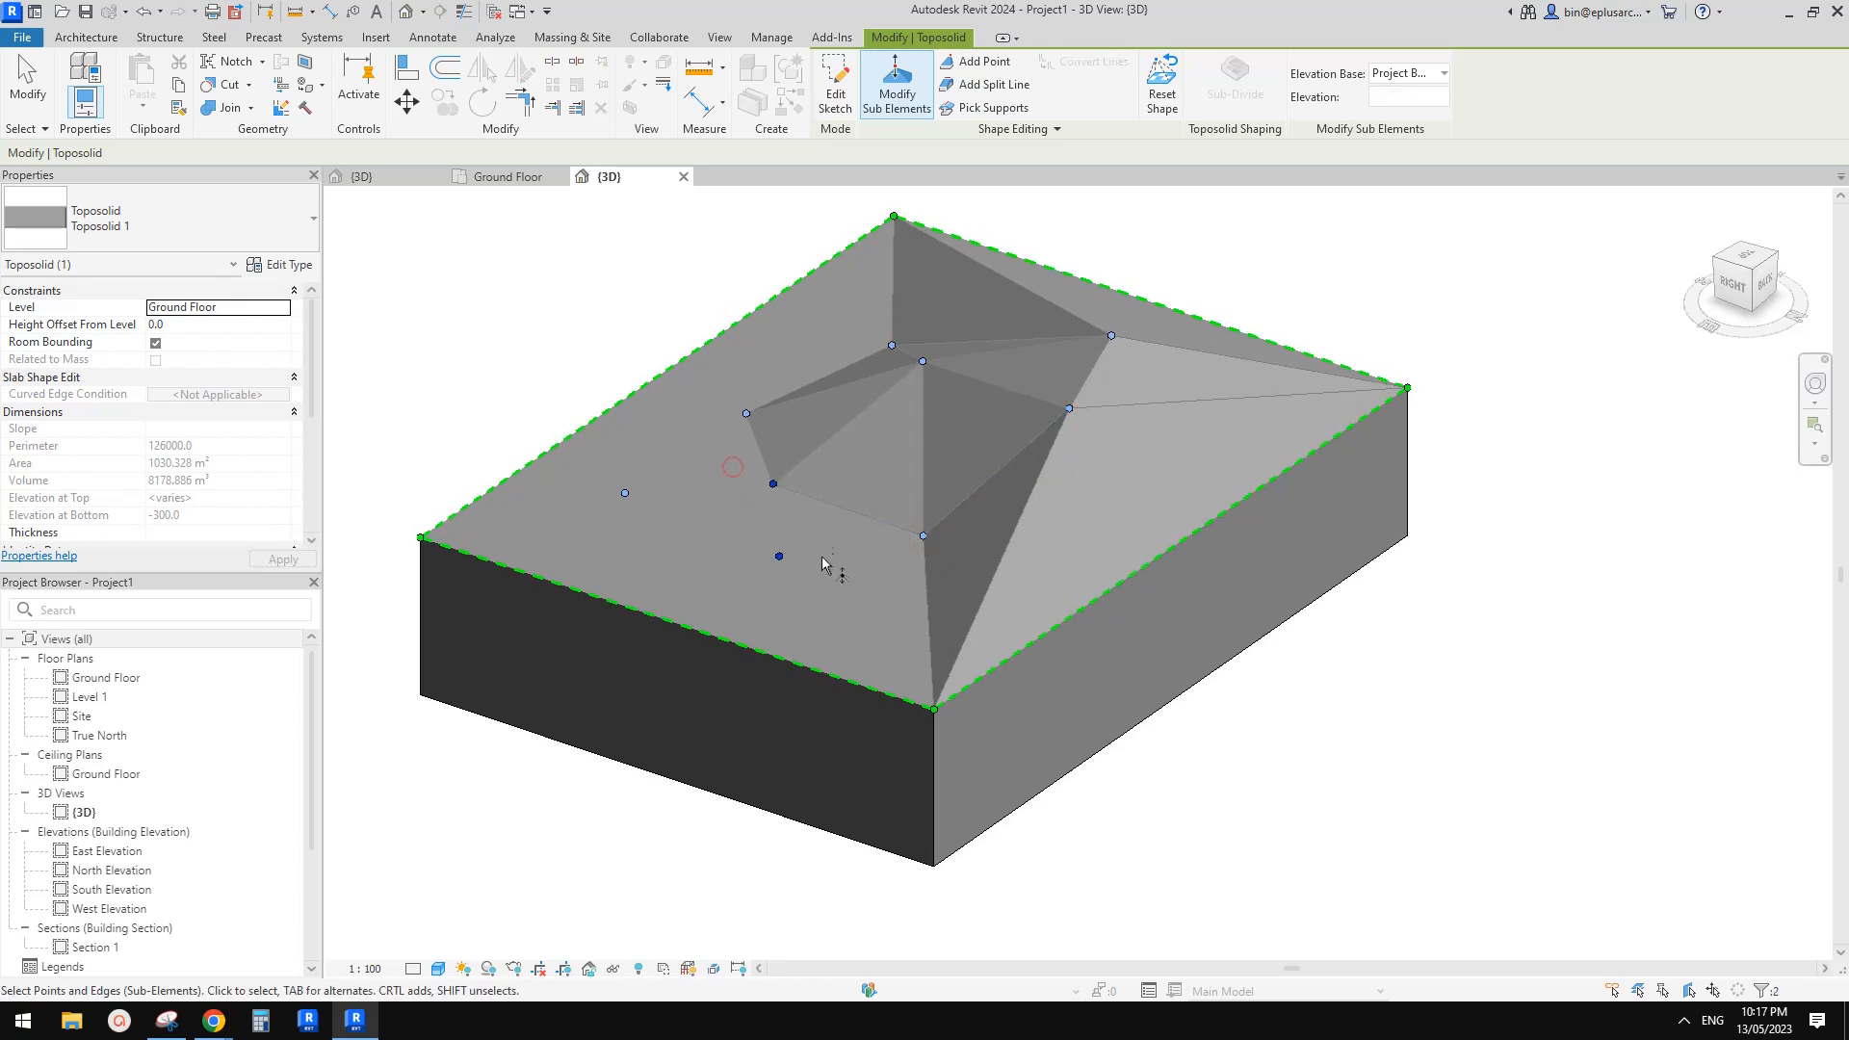
middle_click_drag(814, 546, 1423, 218, "shift")
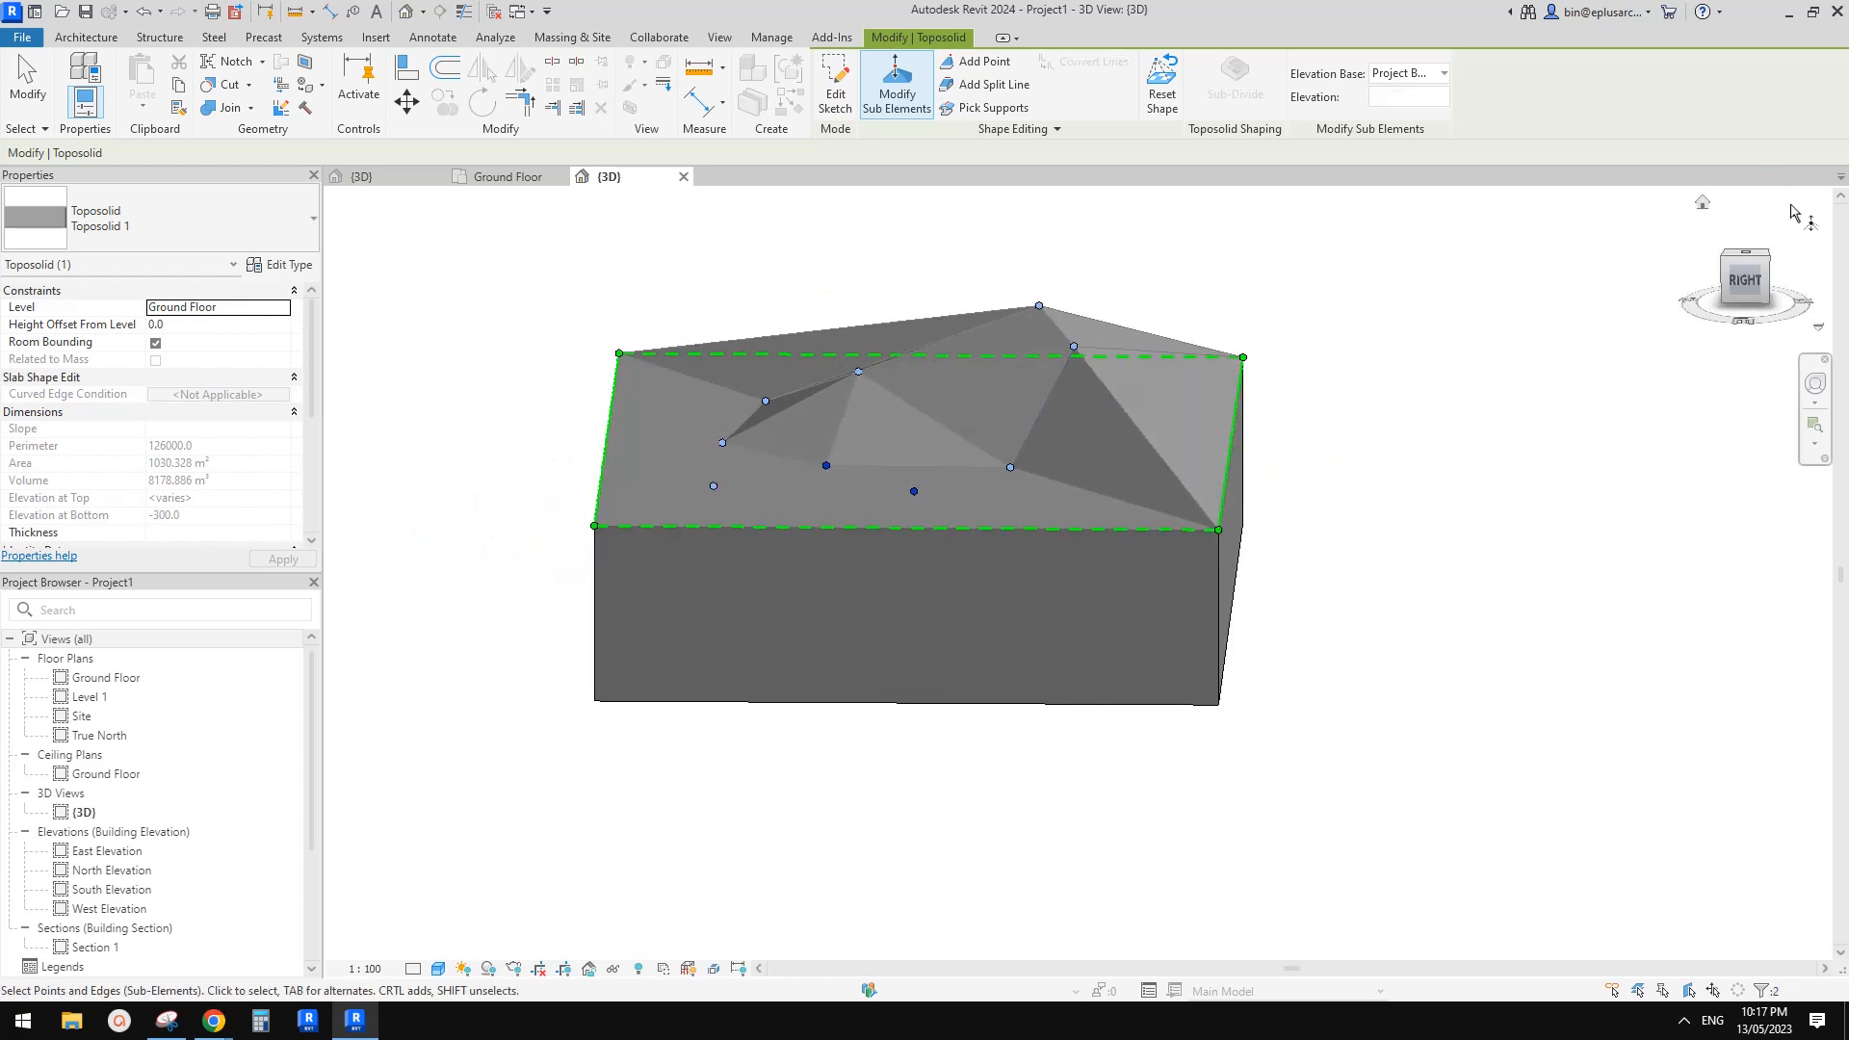
scroll(1053, 484, "up", 3)
left_click_drag(1053, 483, 941, 559)
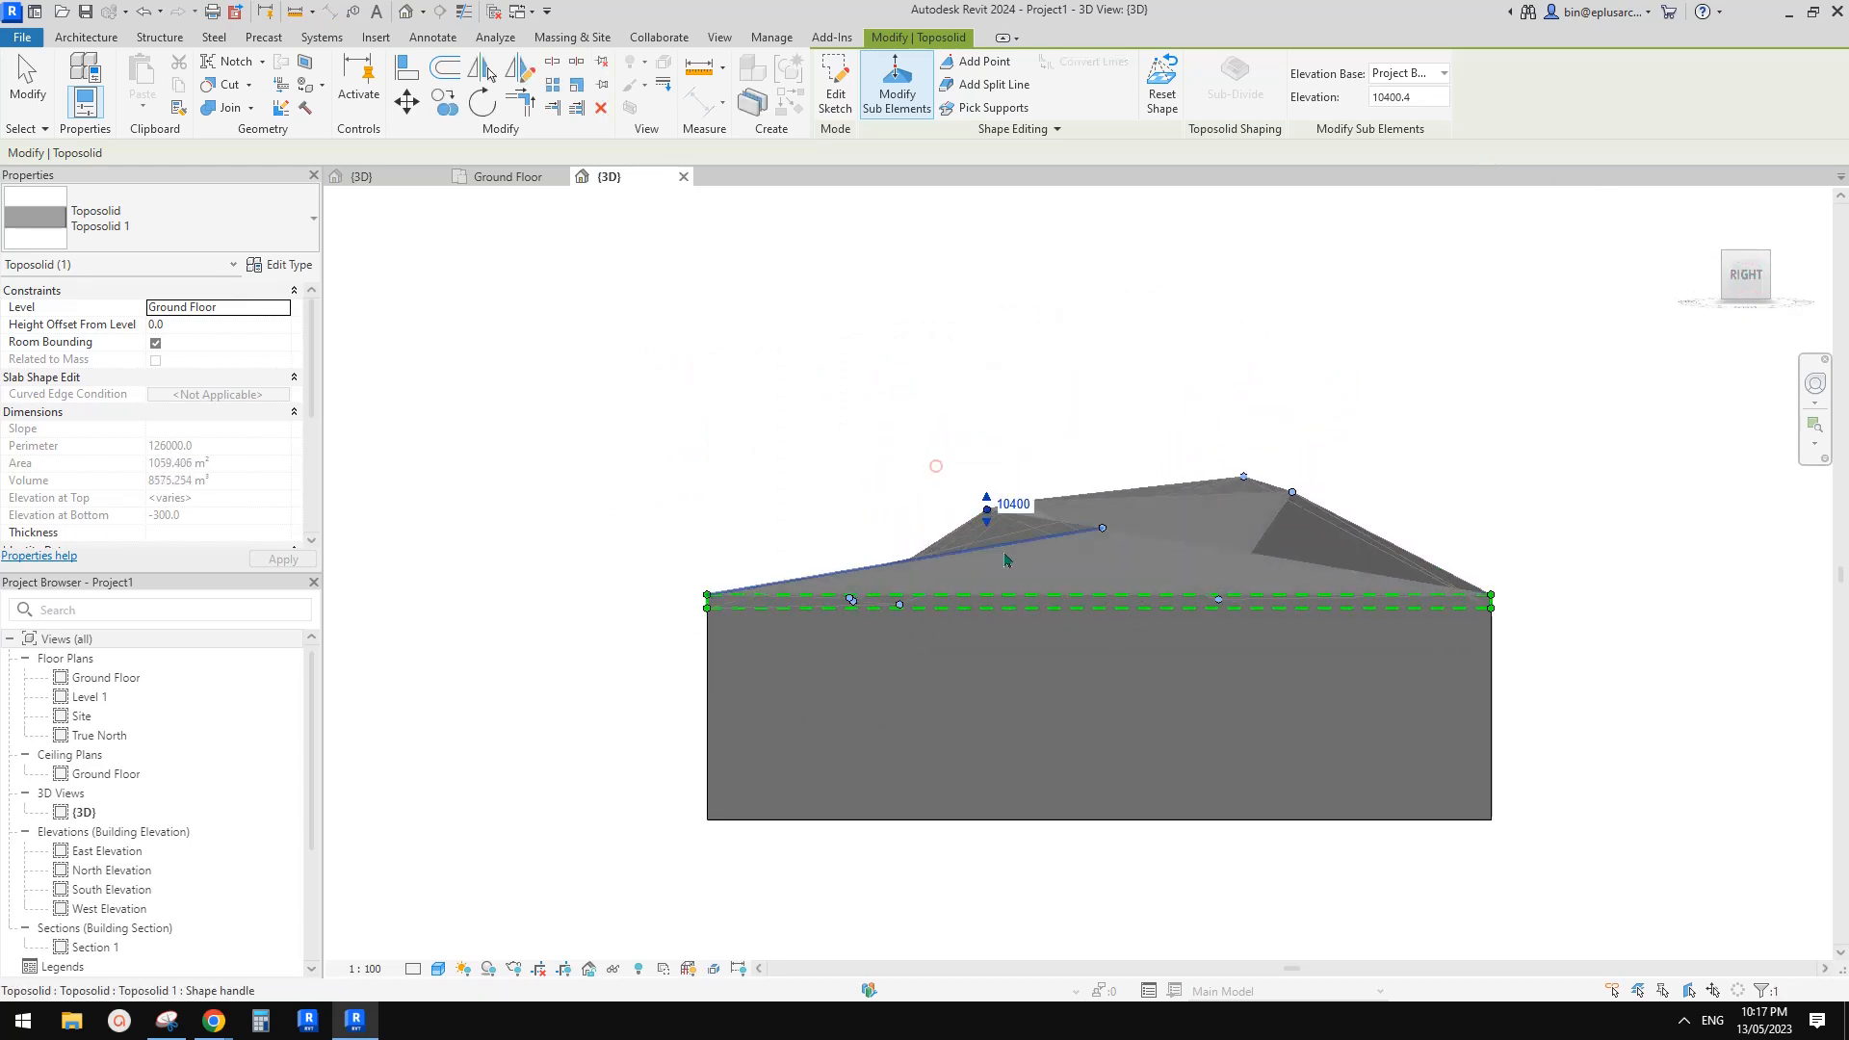
left_click_drag(1238, 439, 1170, 611)
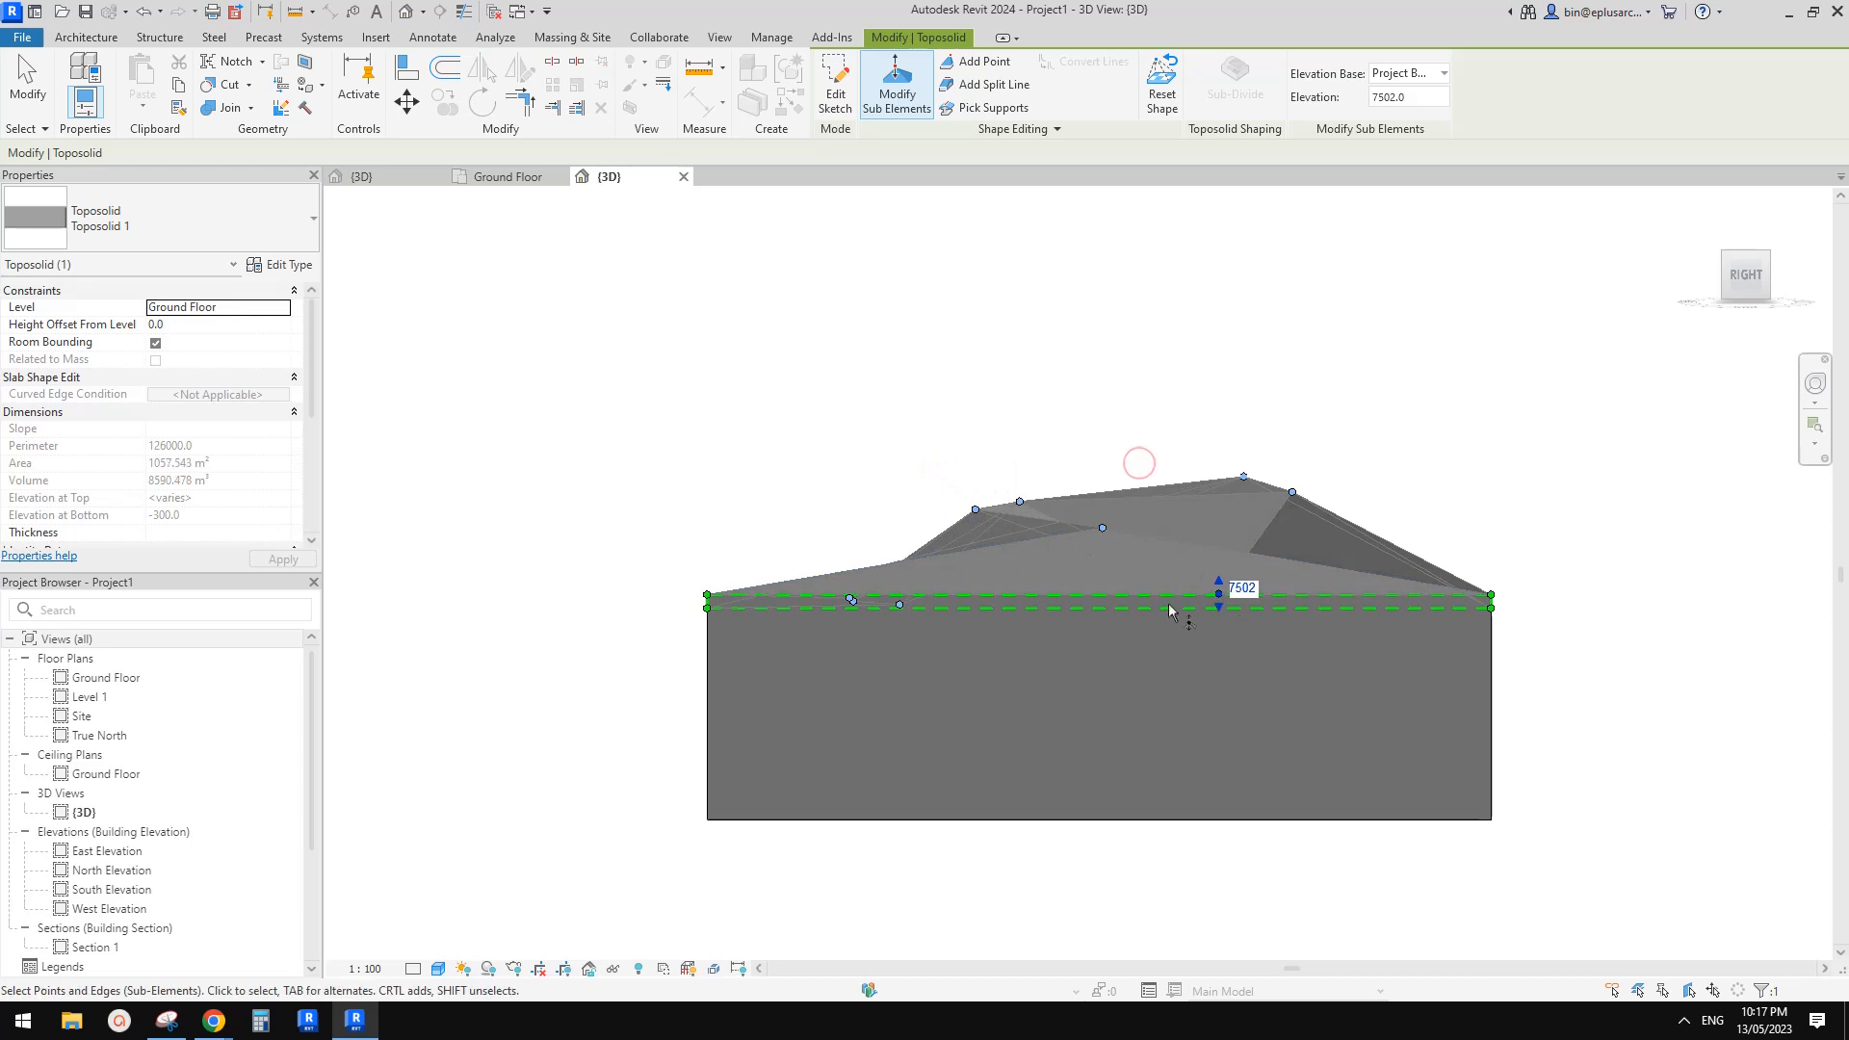
left_click_drag(851, 585, 853, 497)
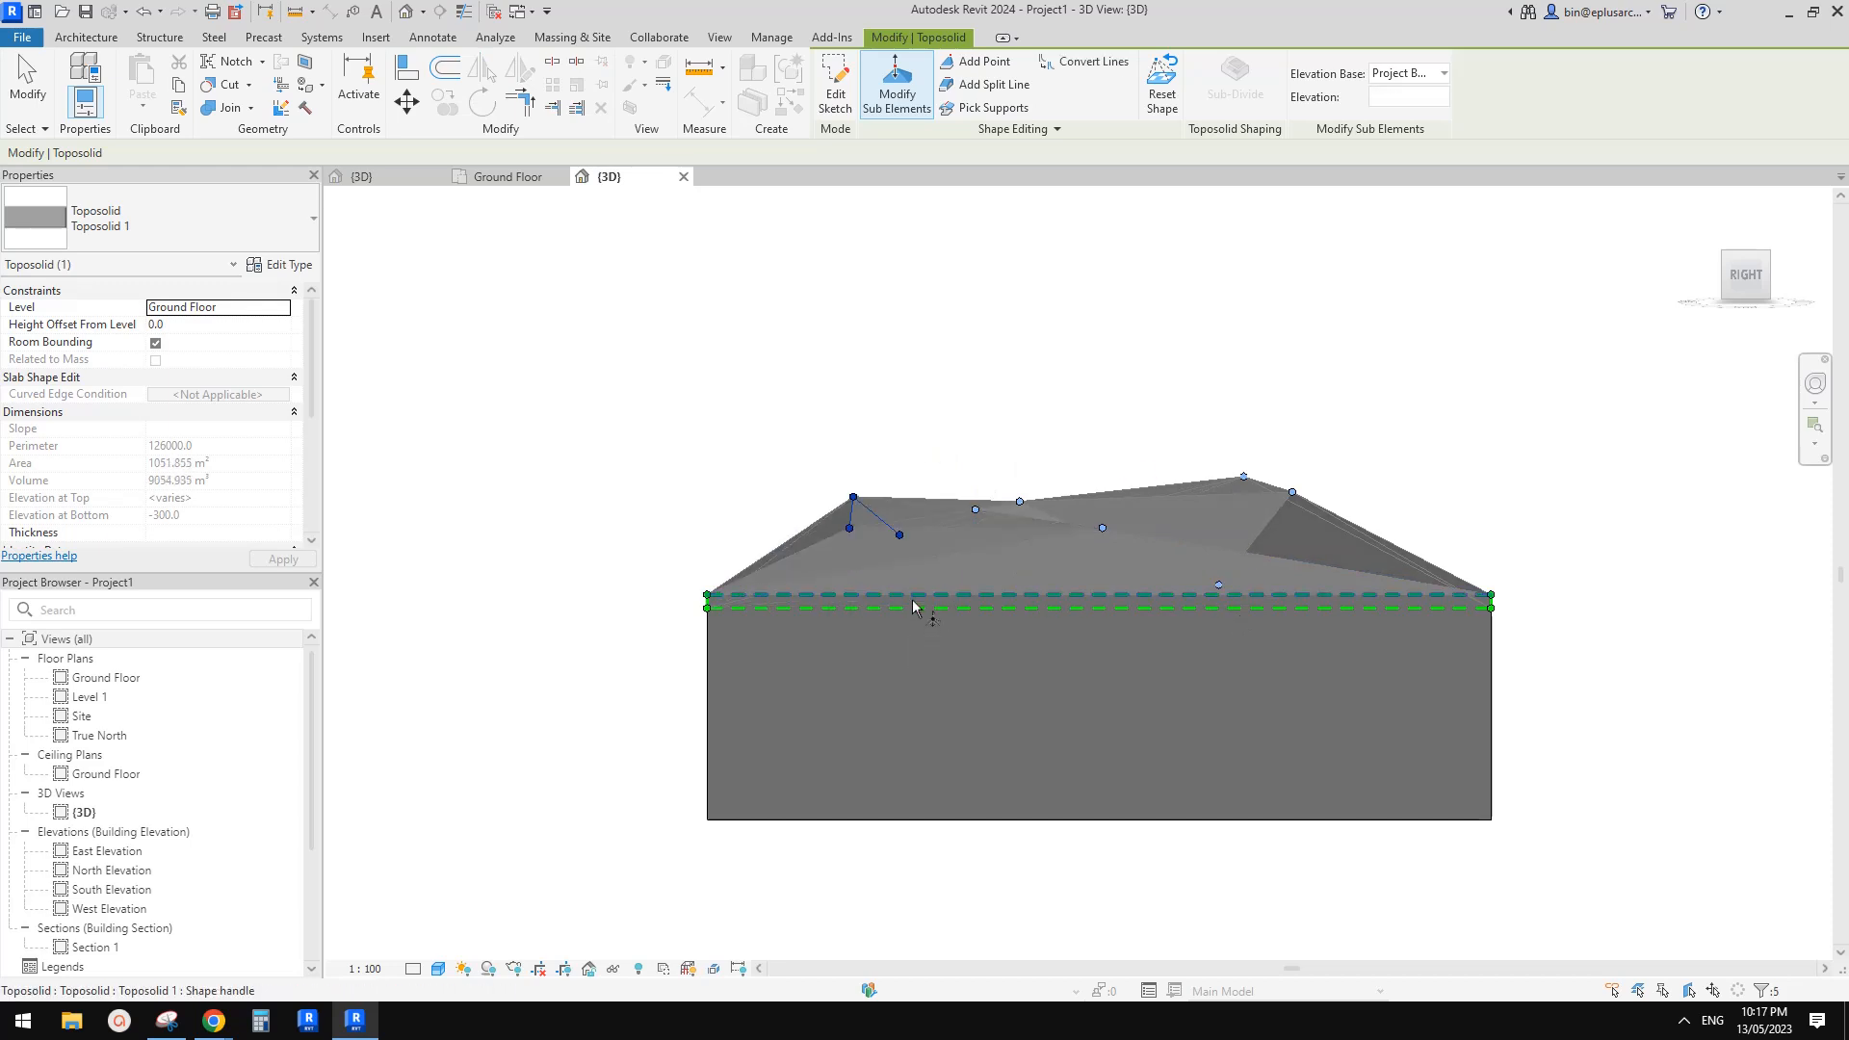
Nudge the interior points in the middle of the ridge down and leave the toposolid's shape editing
middle_click_drag(963, 528, 959, 530)
left_click_drag(946, 464, 1052, 540)
middle_click_drag(1066, 536, 976, 528)
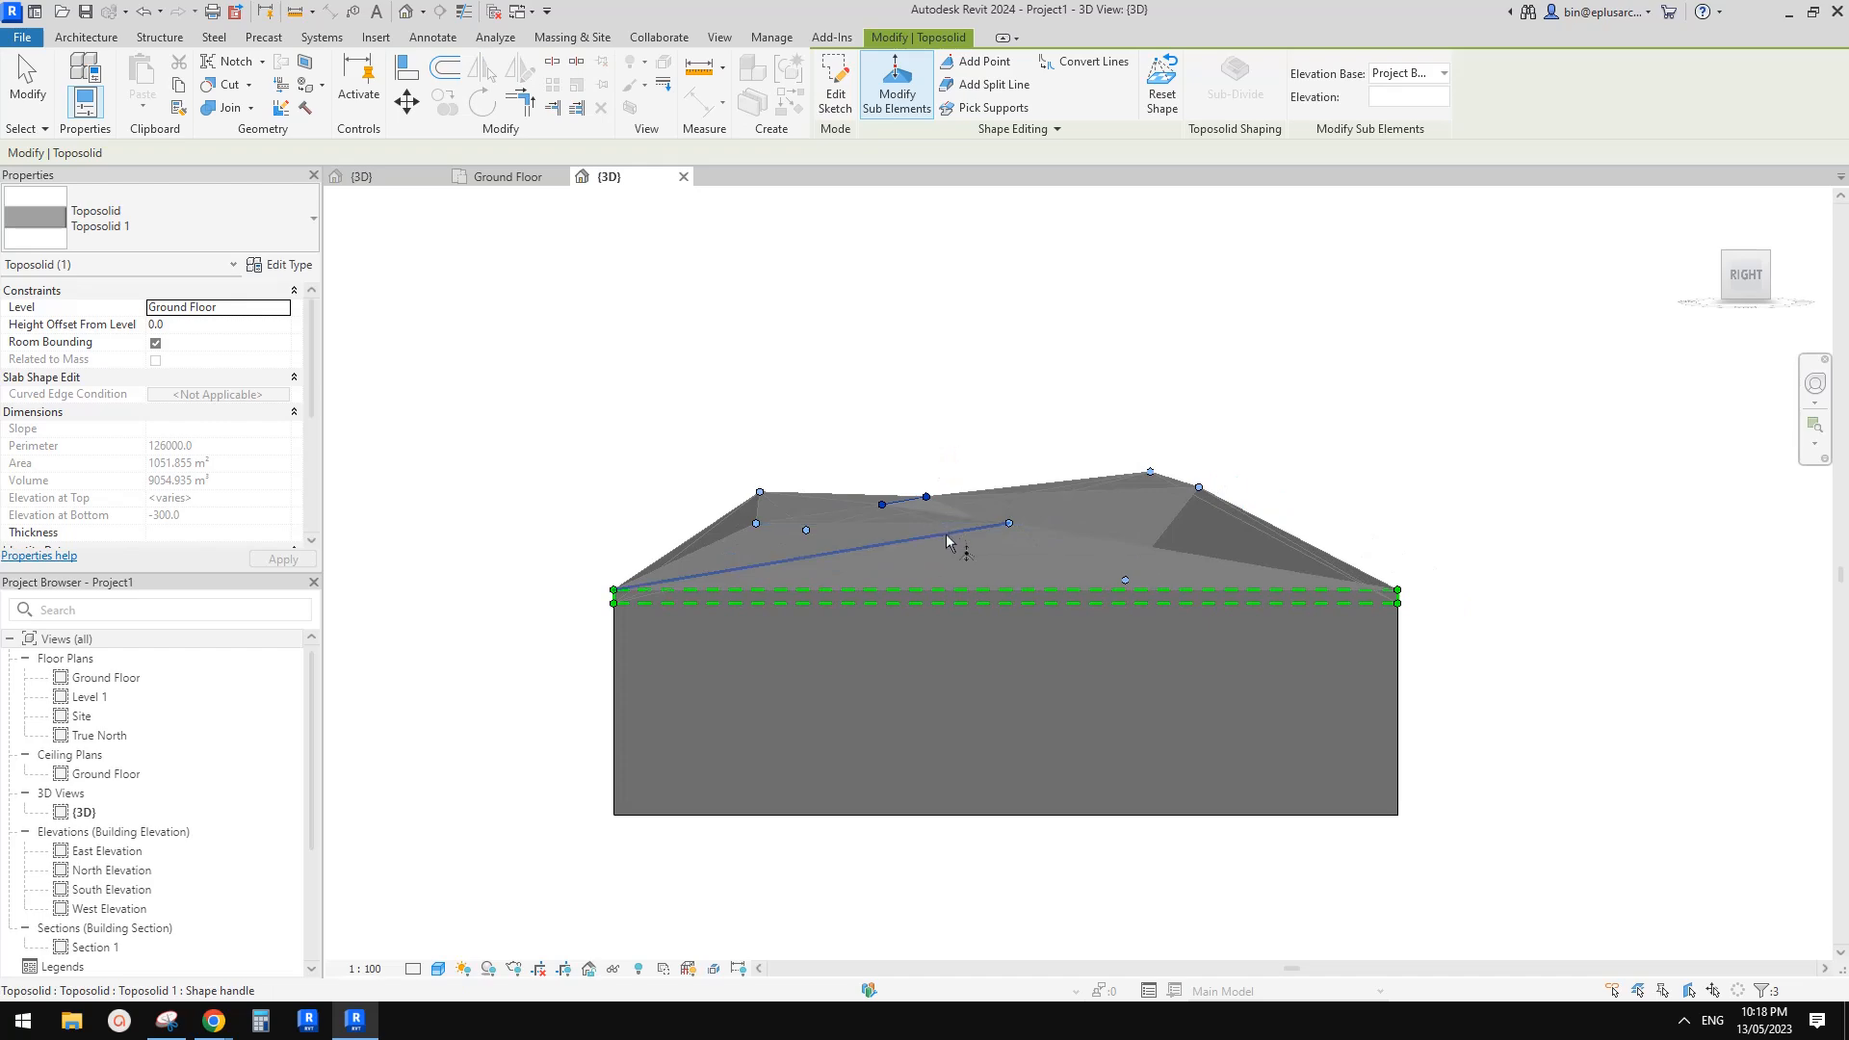
left_click_drag(947, 541, 961, 537)
key("Down")
key("Down")
key("Down")
scroll(1003, 517, "down", 3)
middle_click_drag(1040, 525, 1036, 564, "shift")
key("Escape")
key("Escape")
Close the inactive views, return to the void swept blend family and load it into the toposolid project
scroll(994, 619, "up", 2)
left_click(993, 619)
key("Escape")
left_click(494, 14)
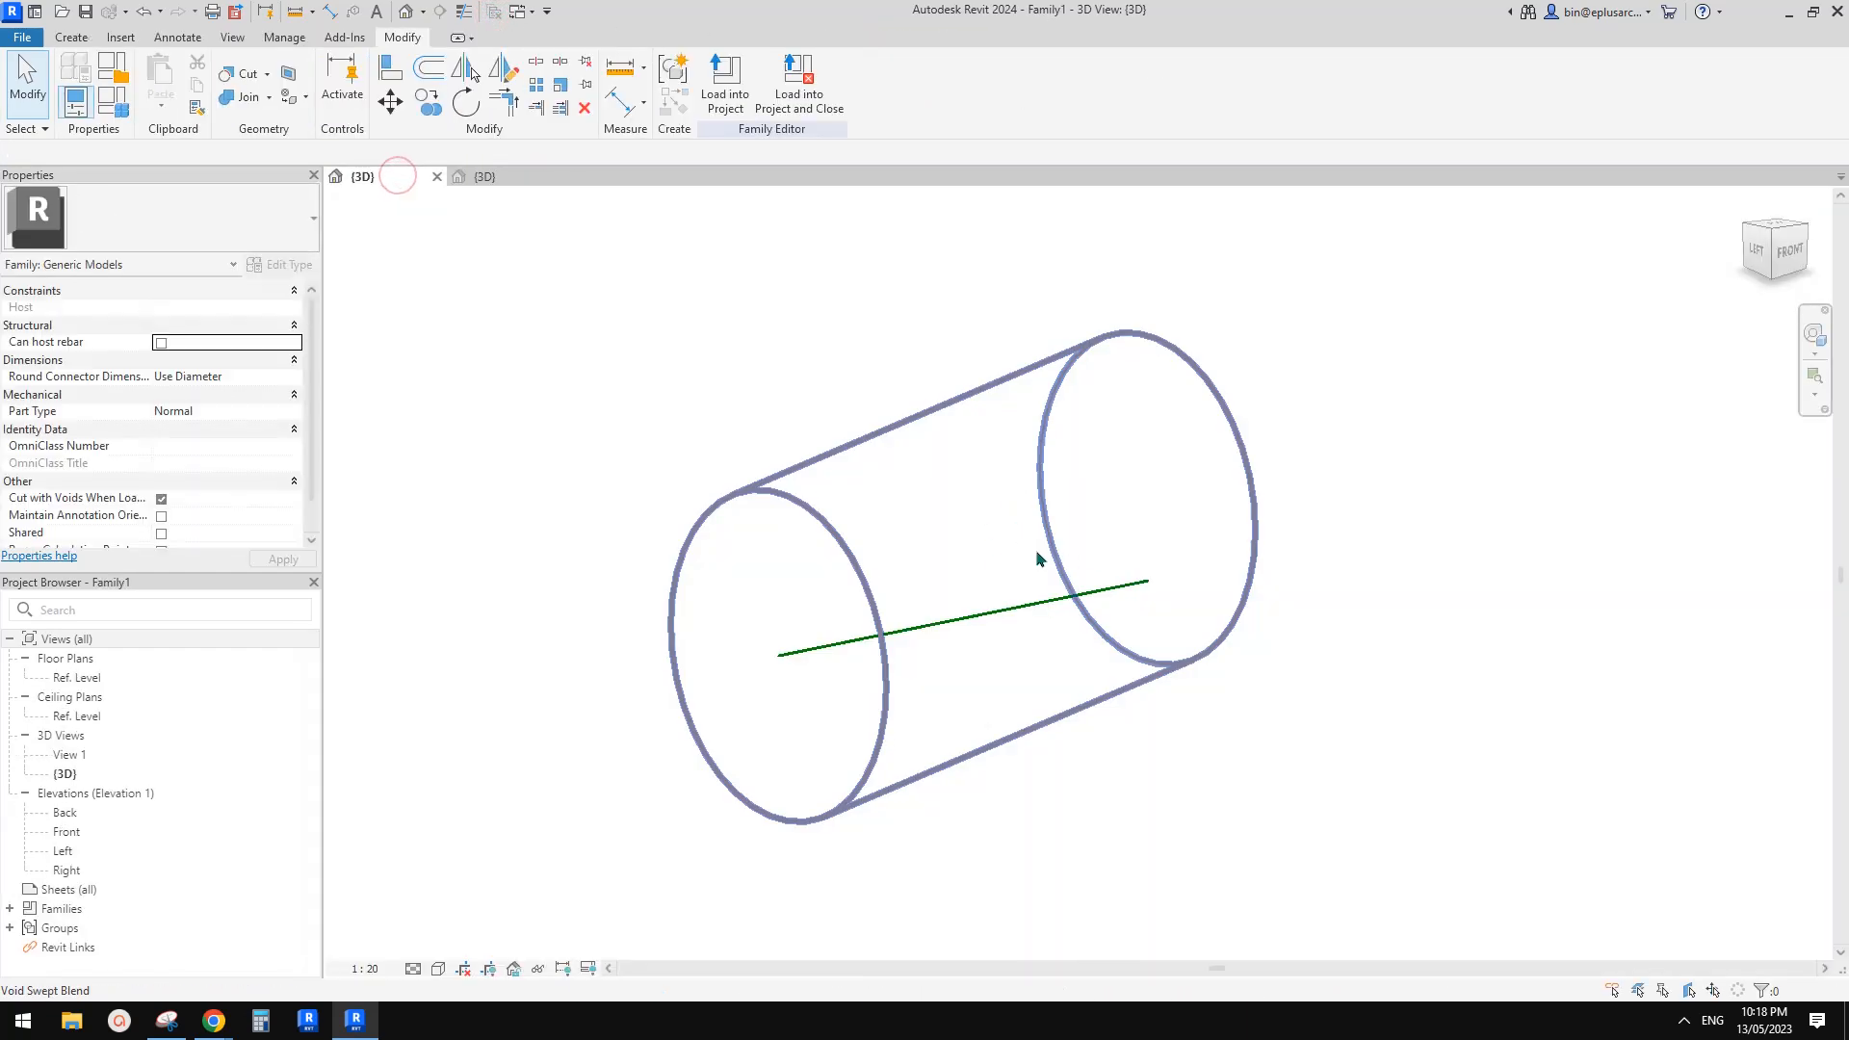
left_click(735, 487)
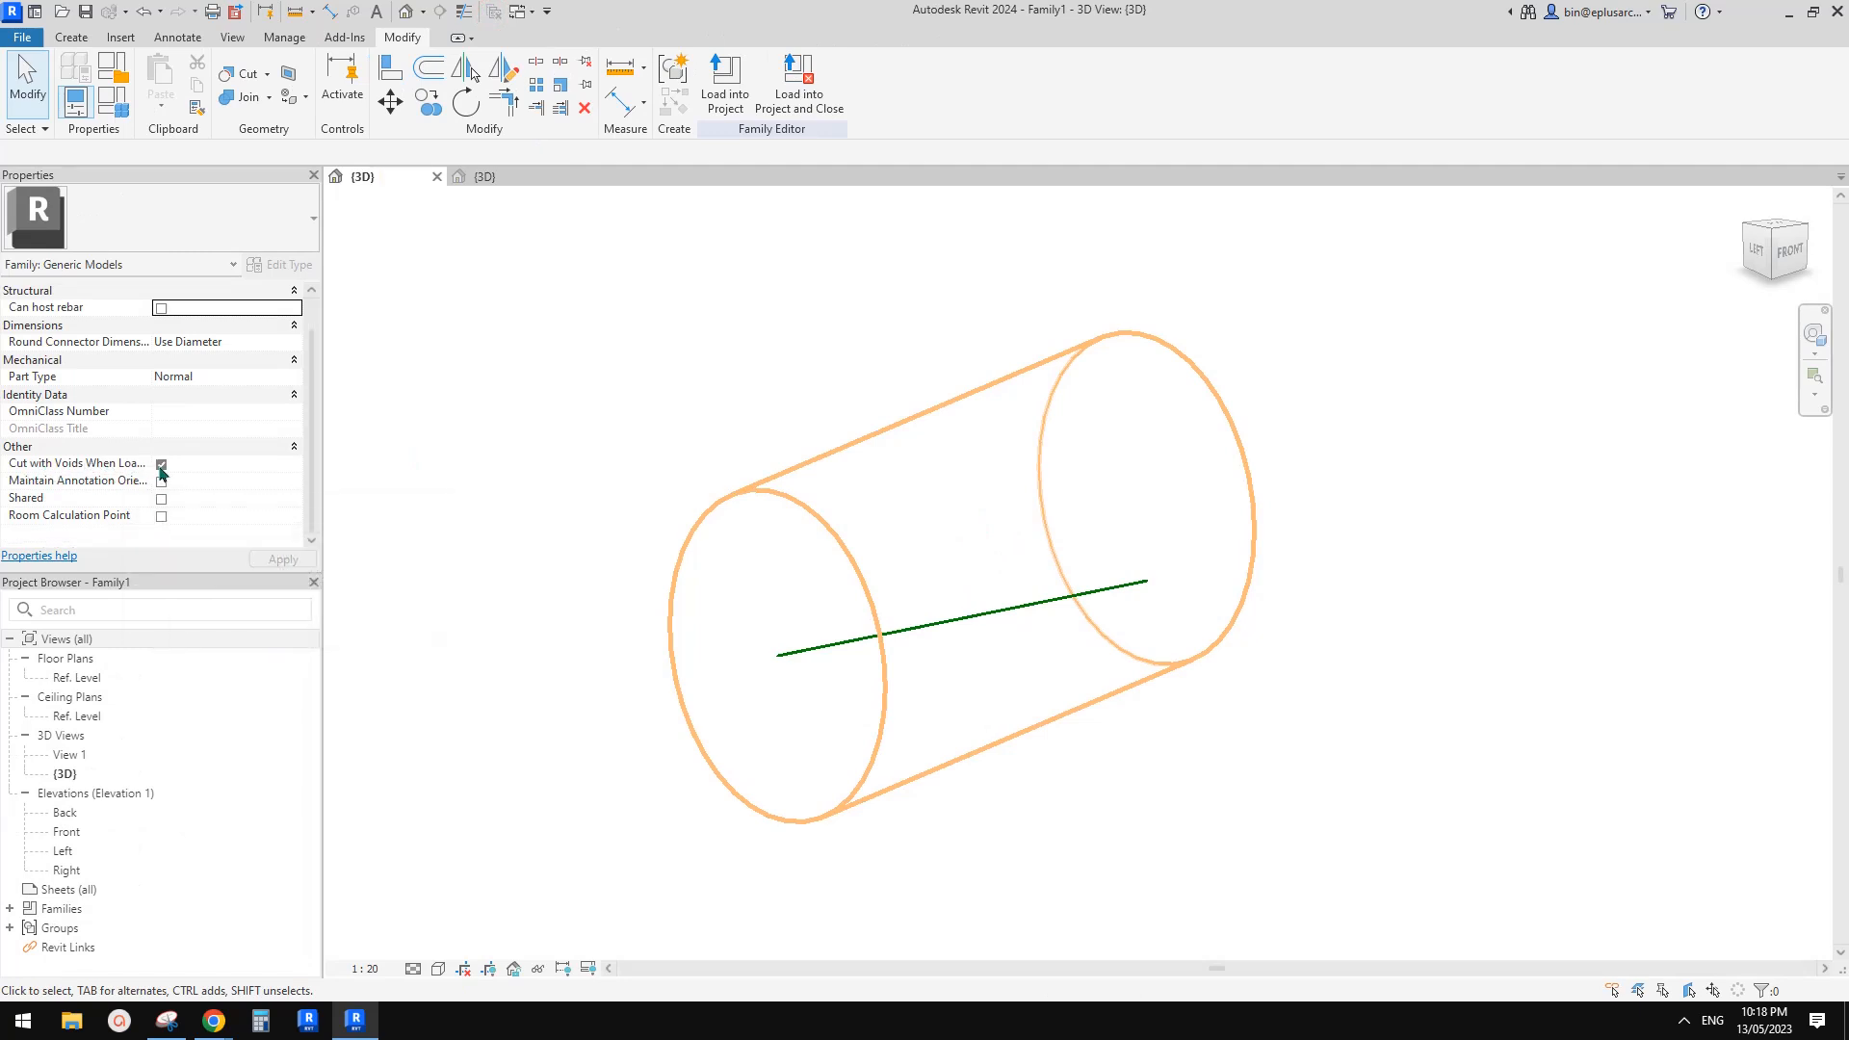
left_click(725, 82)
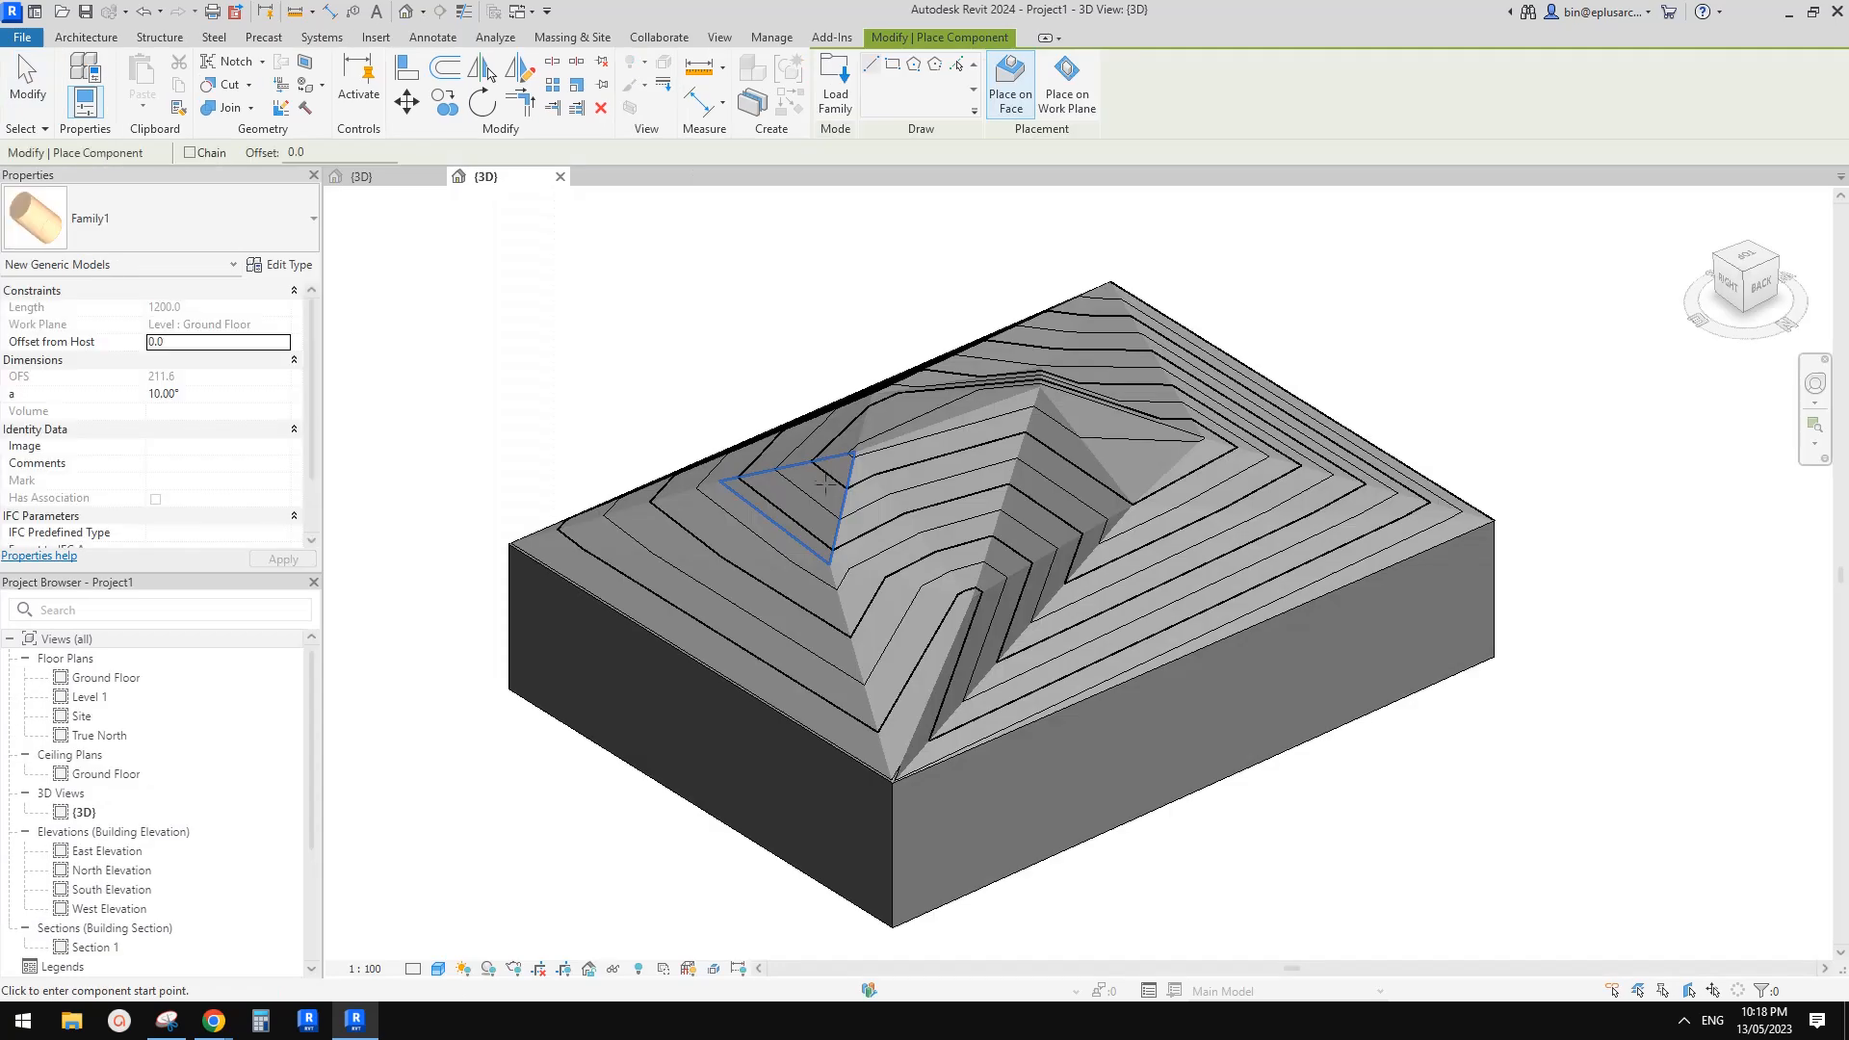
Place the void family with Place on Face along the toposolid's long side face, about 15300 mm long, and select it
middle_click_drag(827, 485, 905, 380, "shift")
middle_click_drag(1011, 345, 1074, 316)
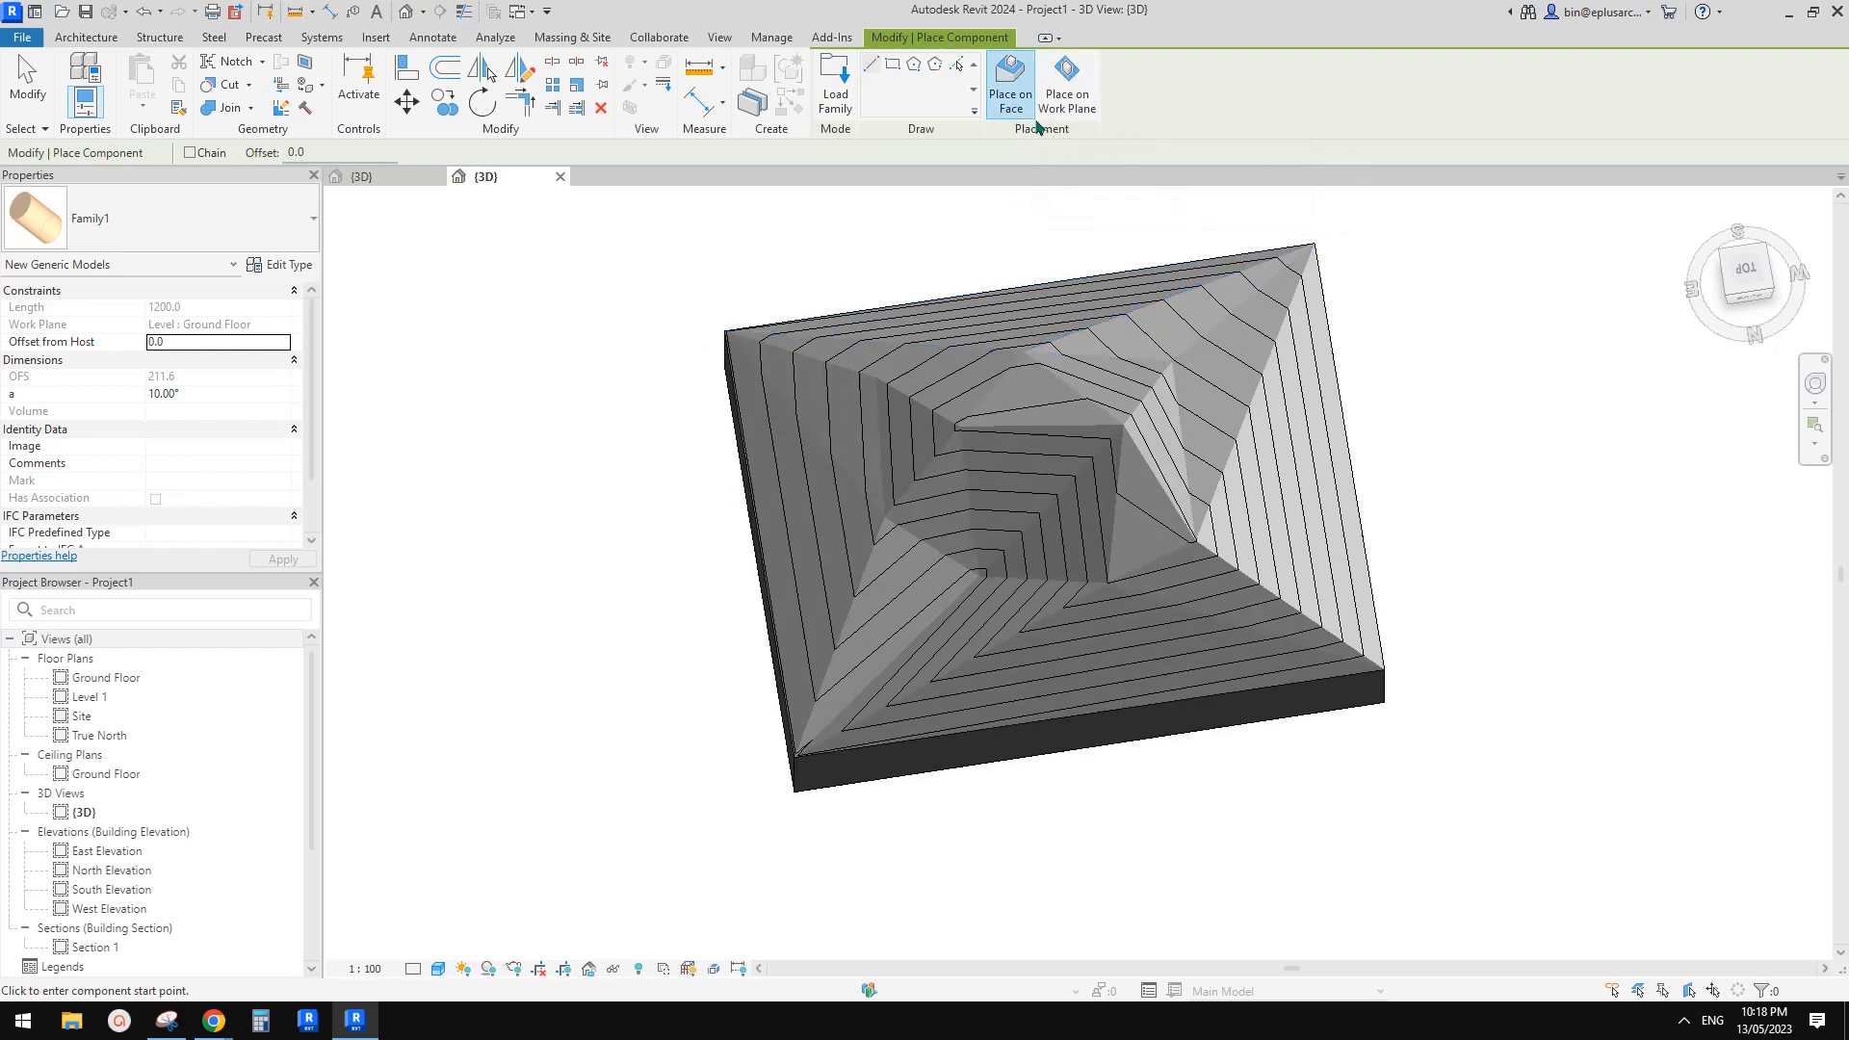
middle_click_drag(1127, 626, 1081, 179, "shift")
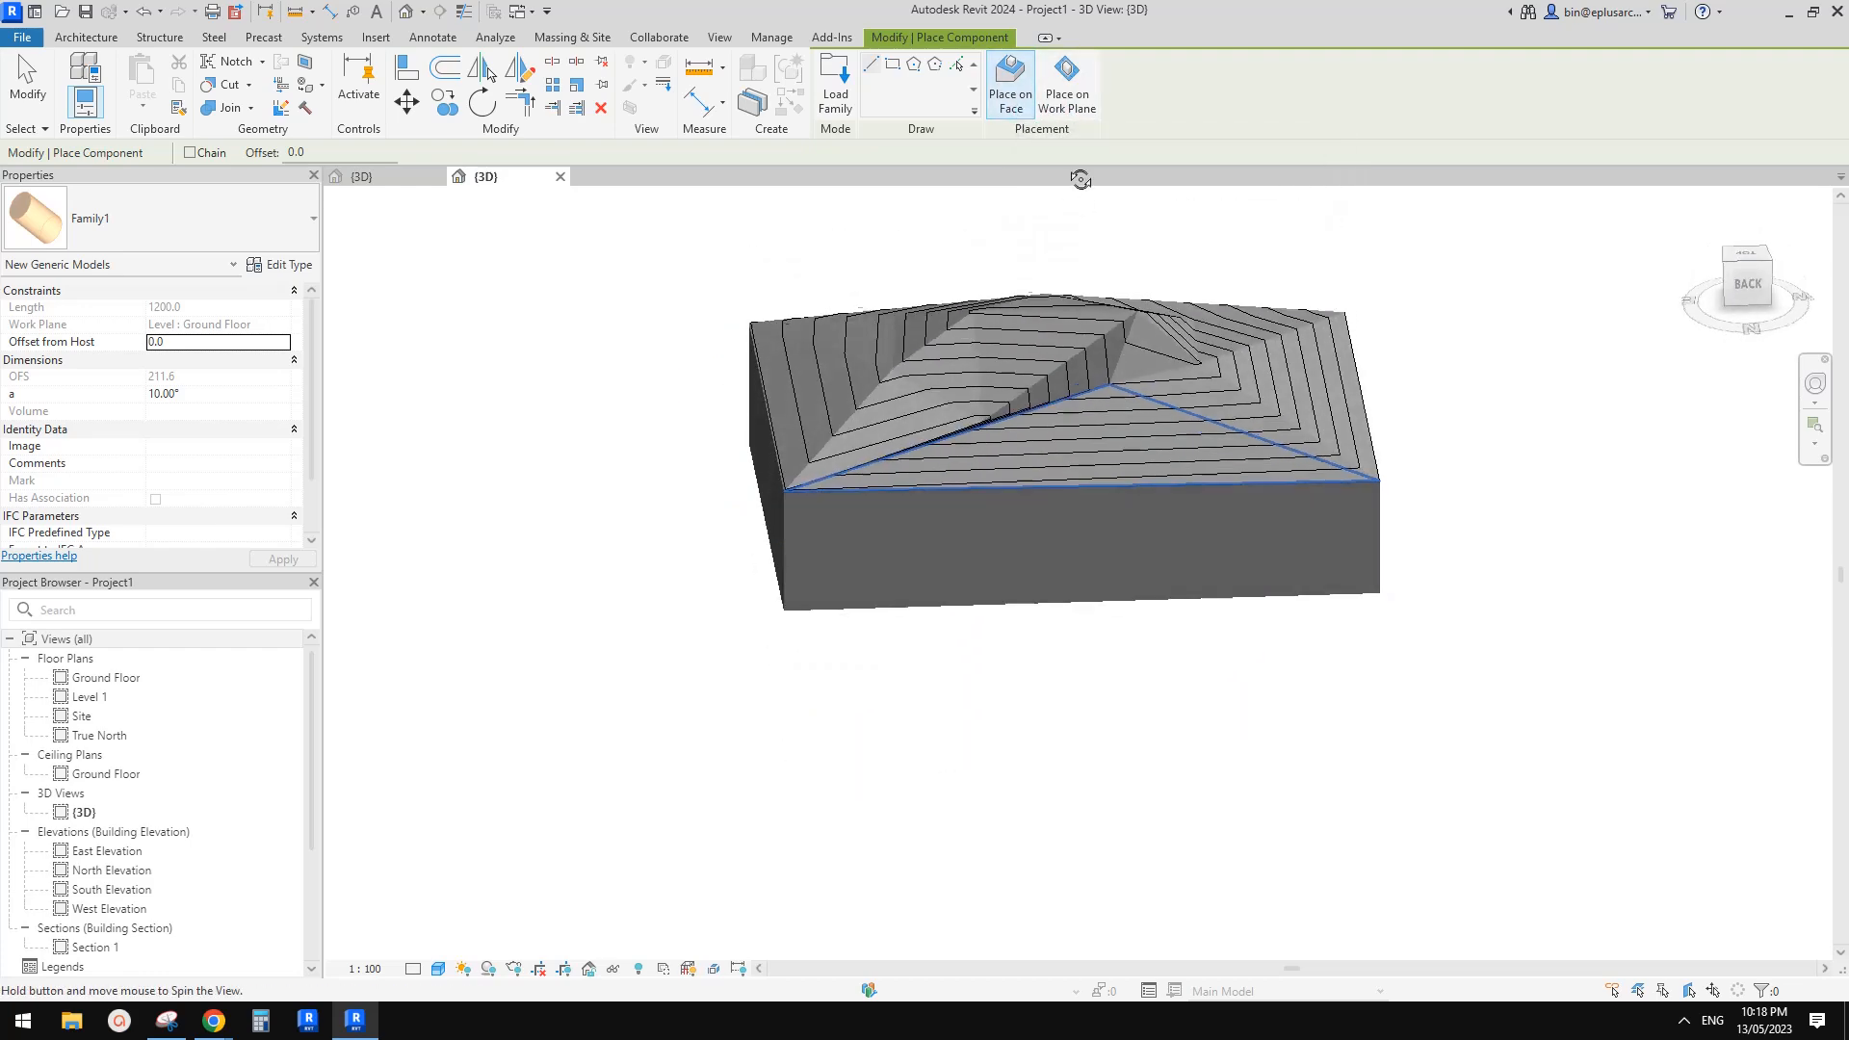
scroll(986, 564, "up", 2)
scroll(986, 563, "up", 1)
left_click(807, 546)
left_click(1251, 541)
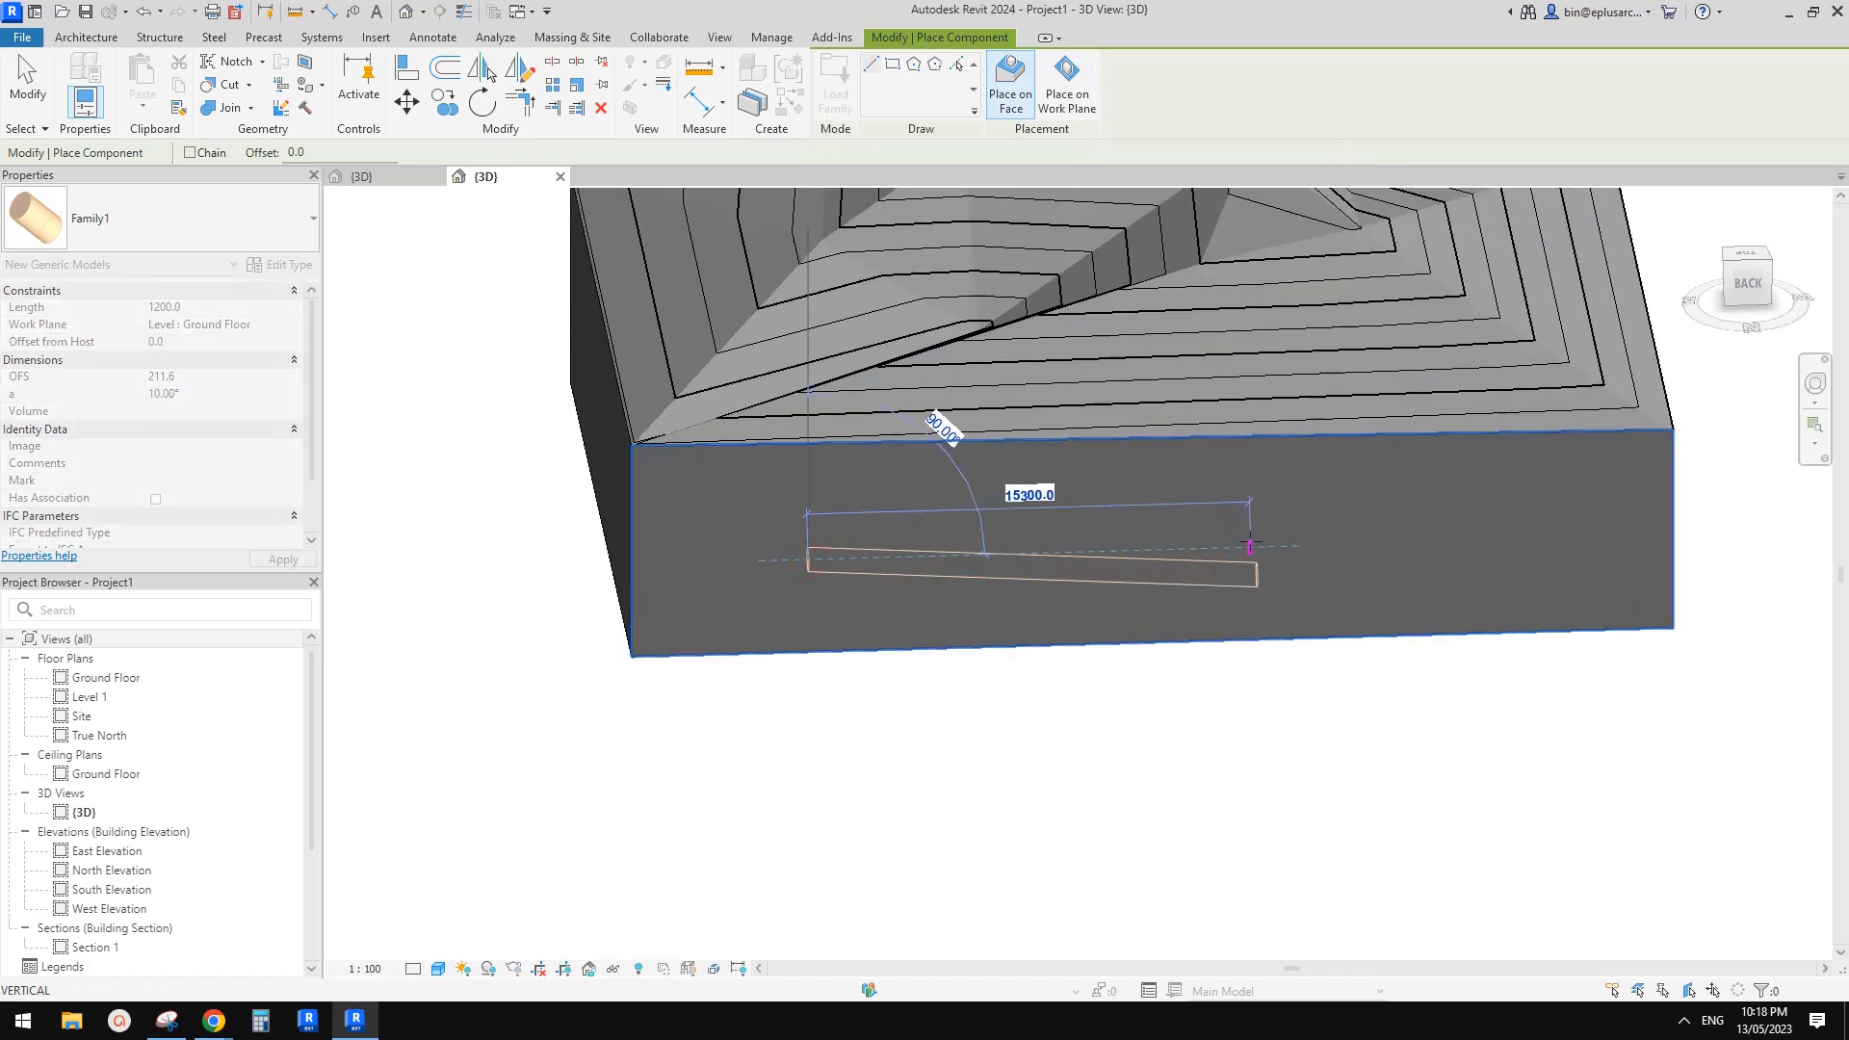
key("Escape")
key("Escape")
left_click(1212, 579)
middle_click_drag(1205, 623, 1316, 631, "shift")
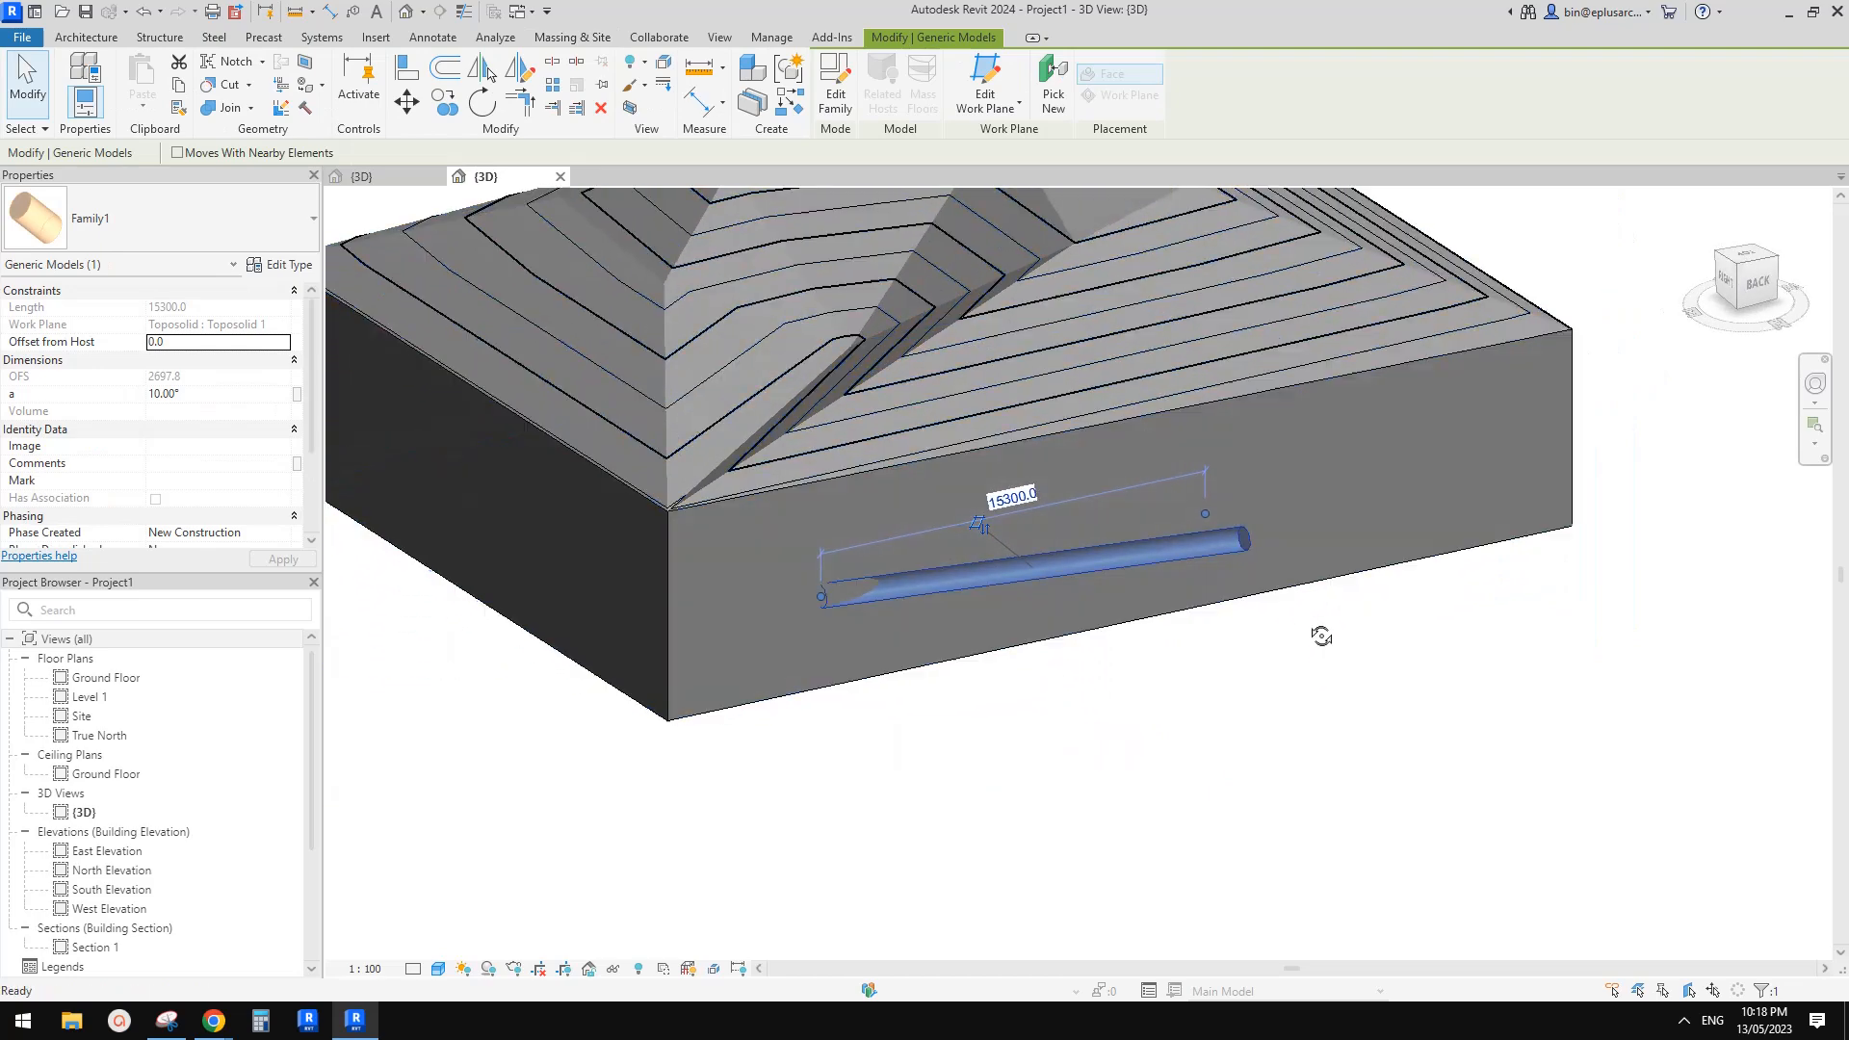
Review the Cut with Voids When Loaded and Shared settings in the void family, and return to the project's 3D view
left_click(376, 178)
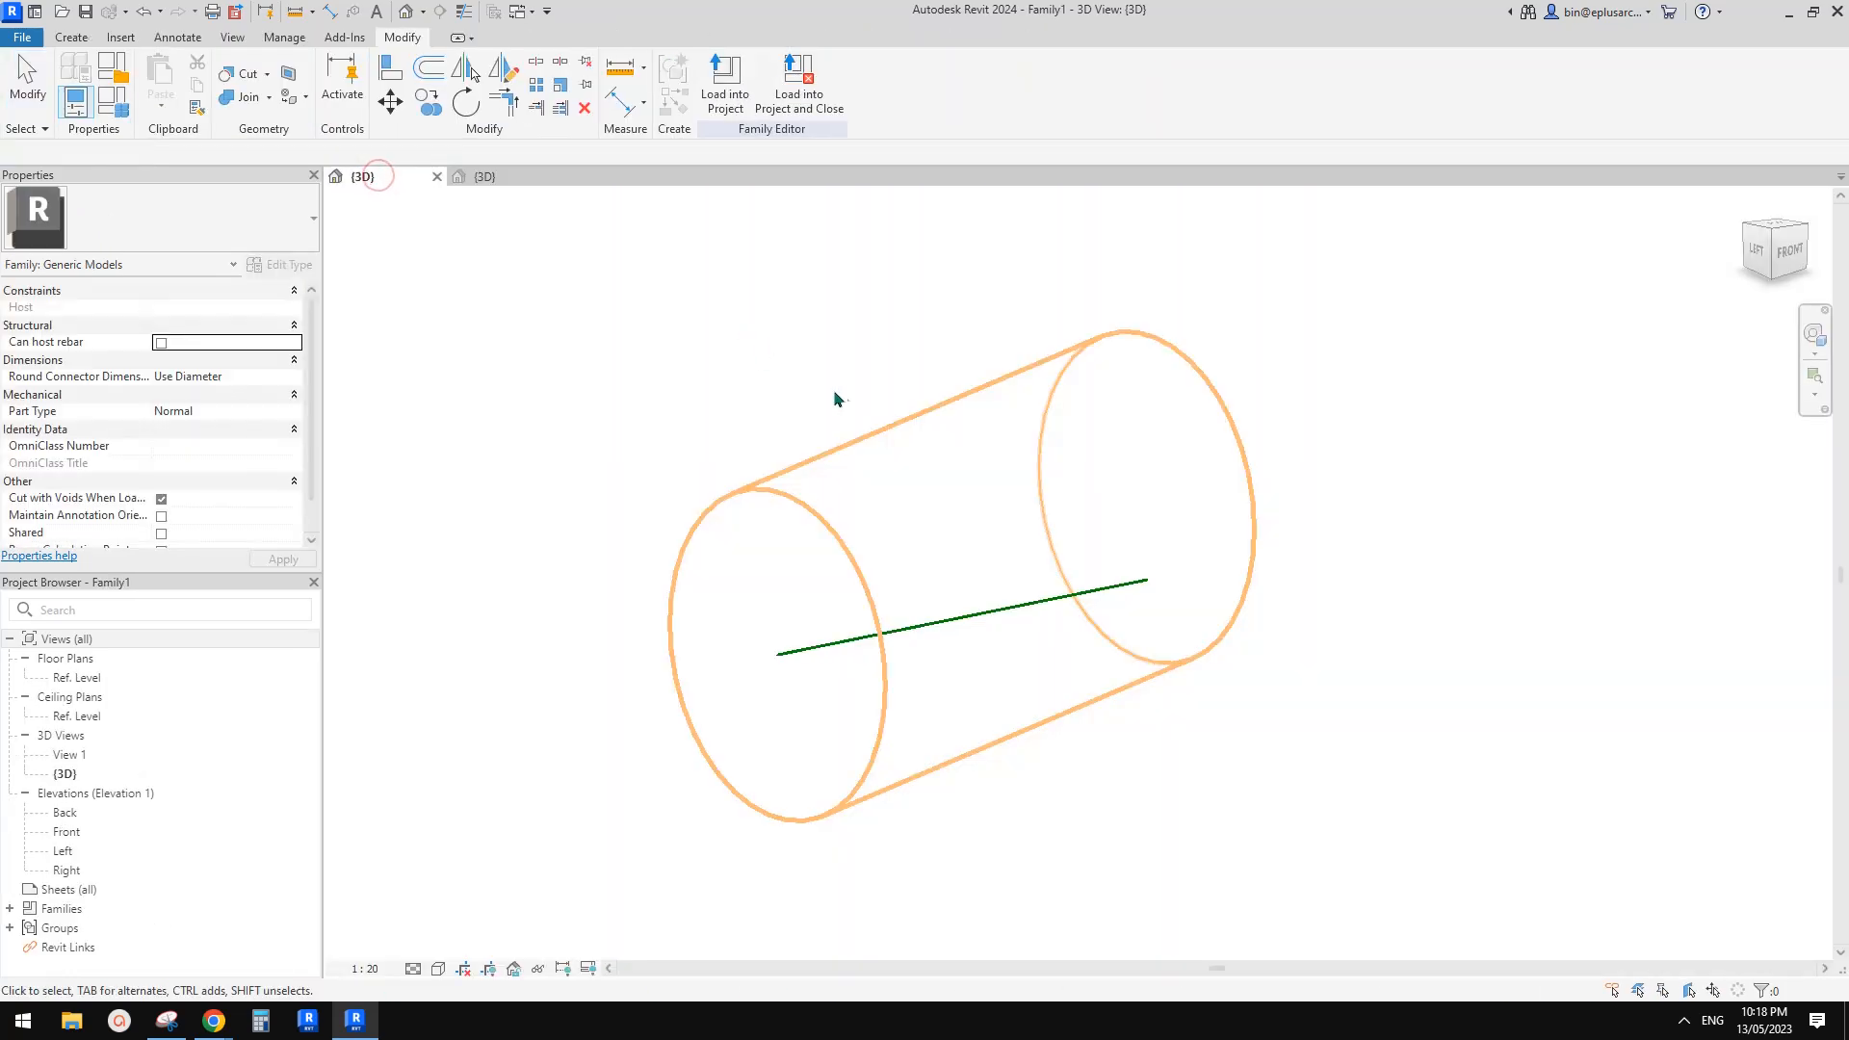
scroll(144, 445, "down", 1)
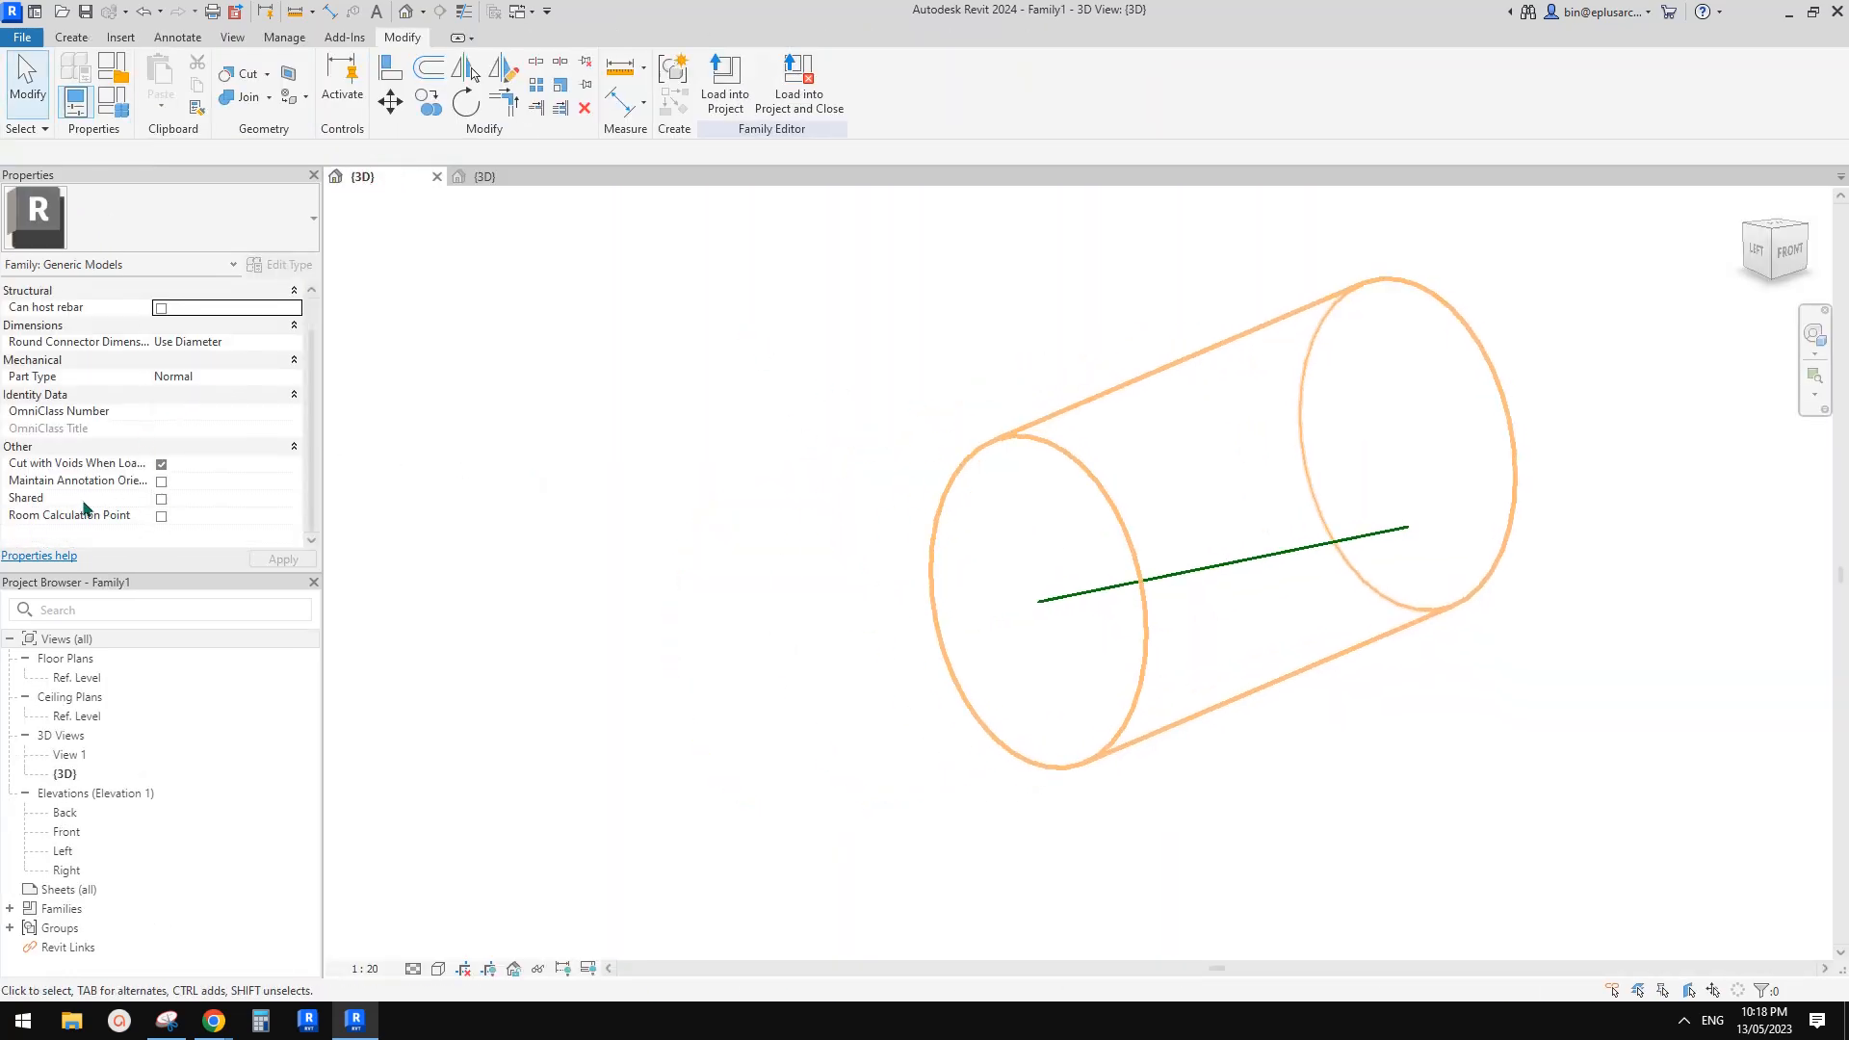
scroll(89, 445, "up", 1)
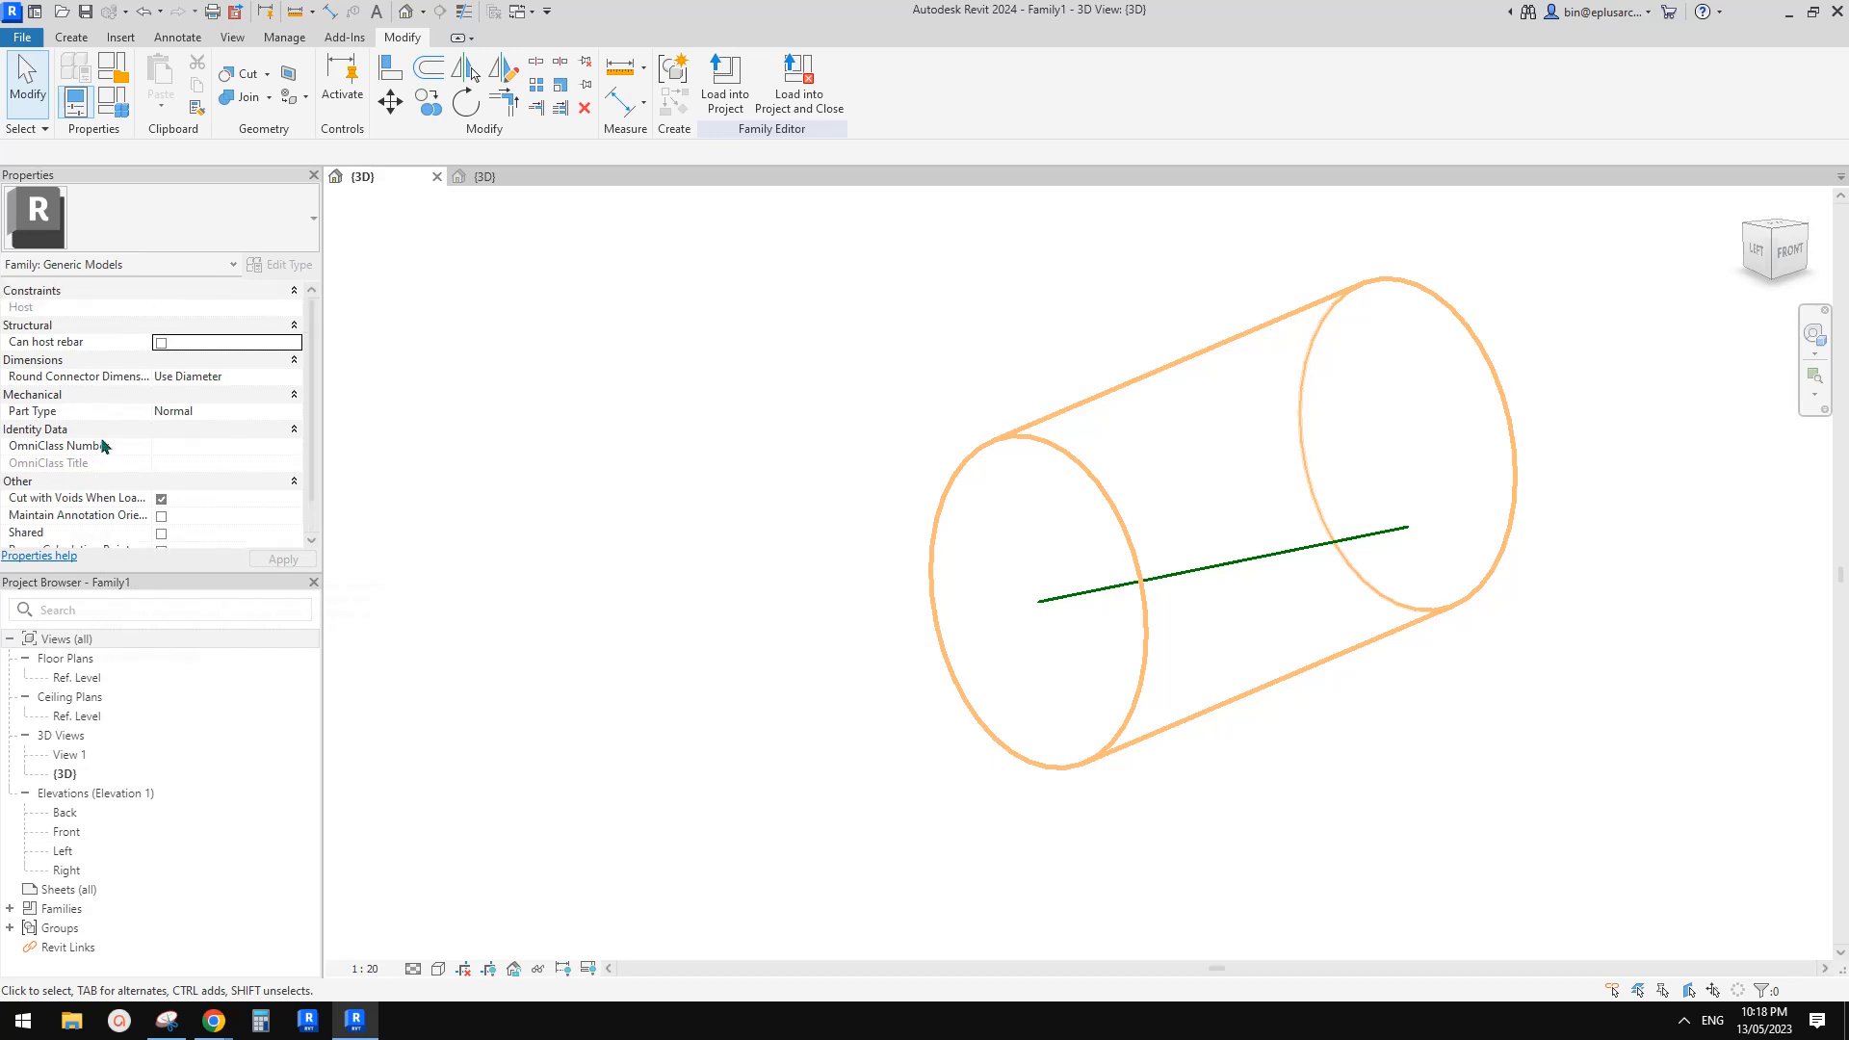
scroll(110, 442, "down", 1)
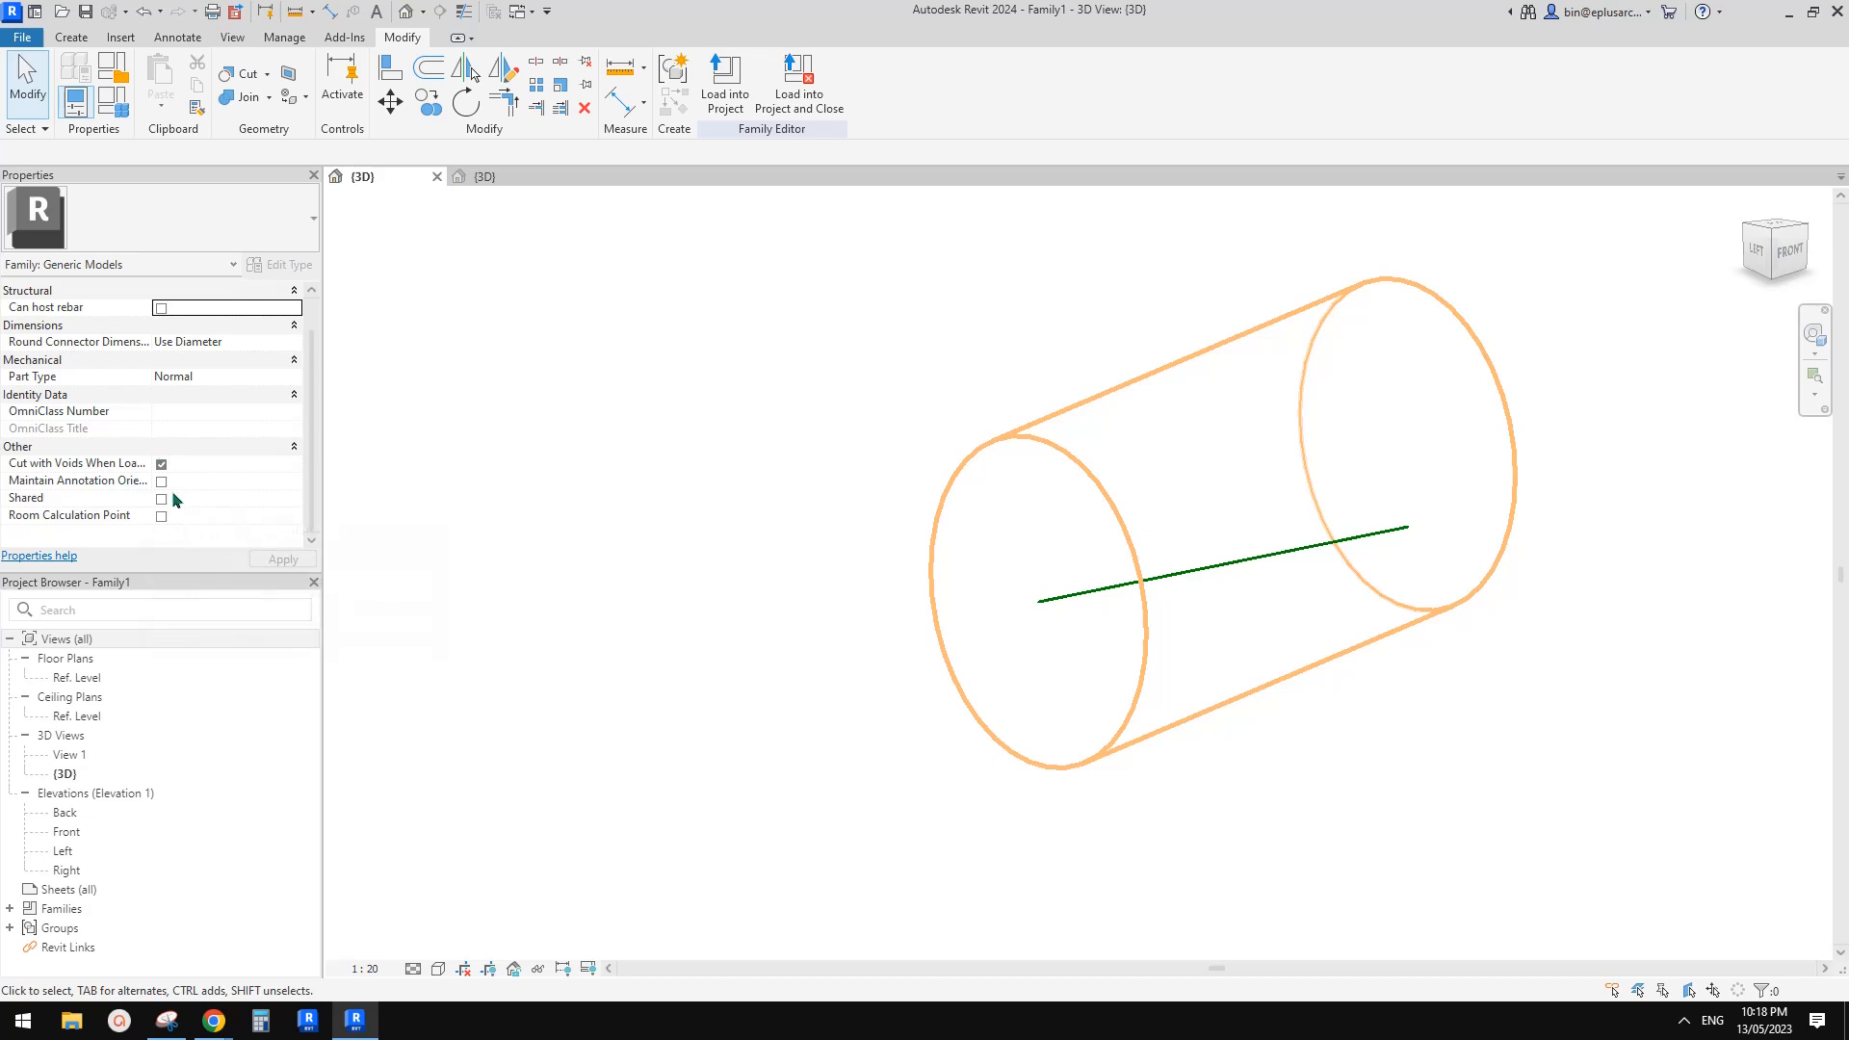
left_click(499, 176)
scroll(958, 380, "down", 2)
middle_click_drag(992, 410, 953, 510, "shift")
Create a similar void about 17800 mm long on the same side face, above and parallel to the first
left_click(1059, 532)
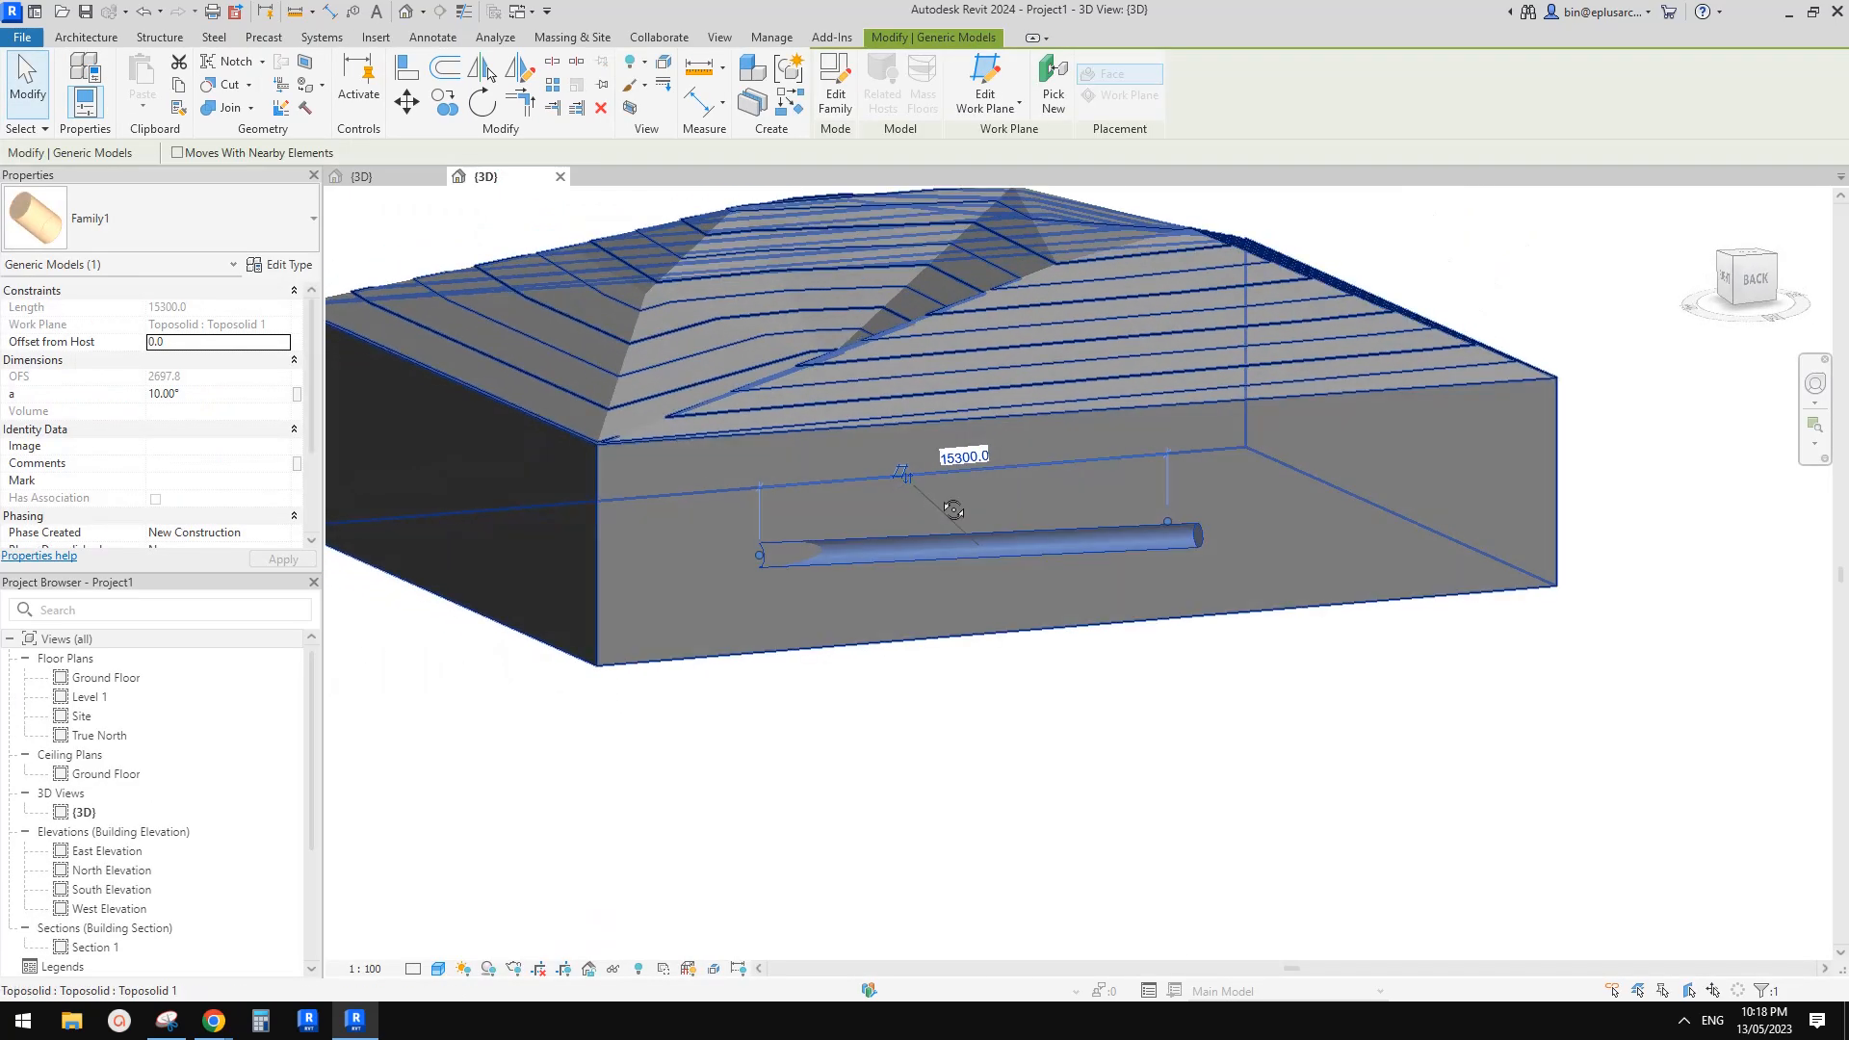
middle_click_drag(1080, 550, 1063, 590, "shift")
key("c")
key("s")
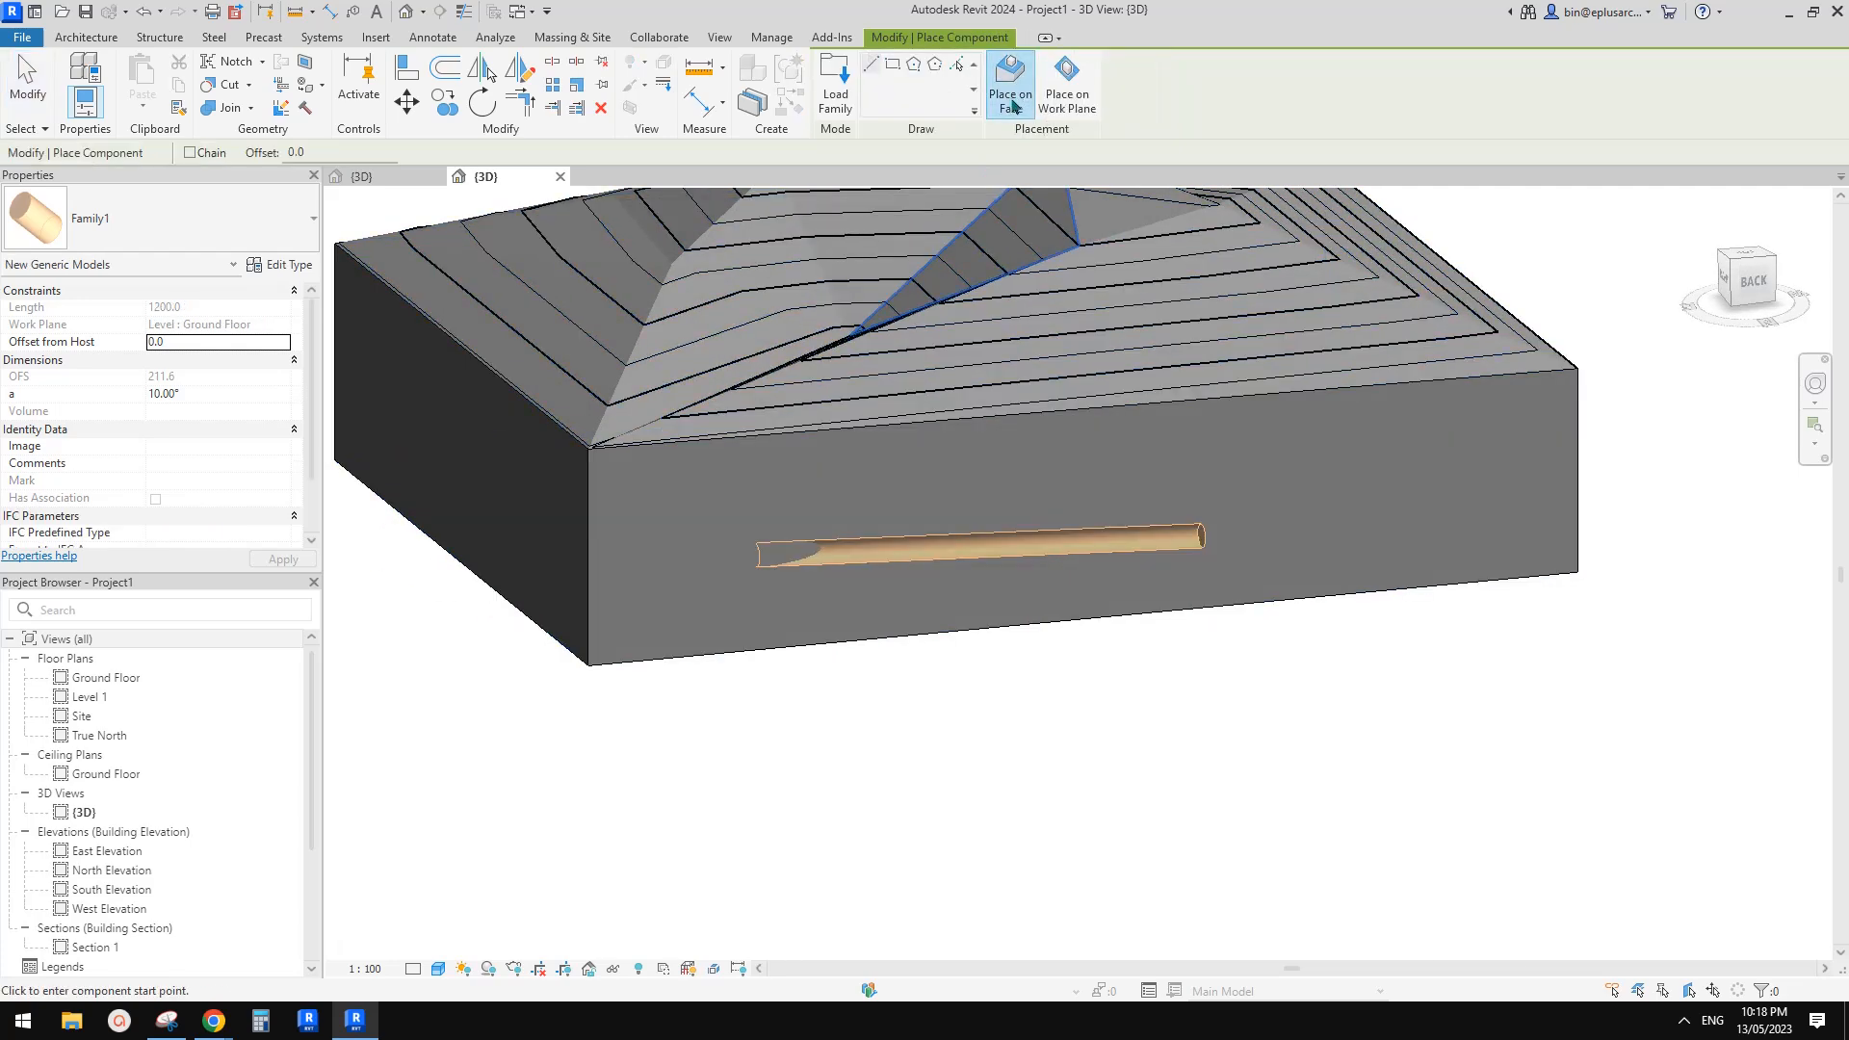
middle_click_drag(1013, 511, 973, 337, "shift")
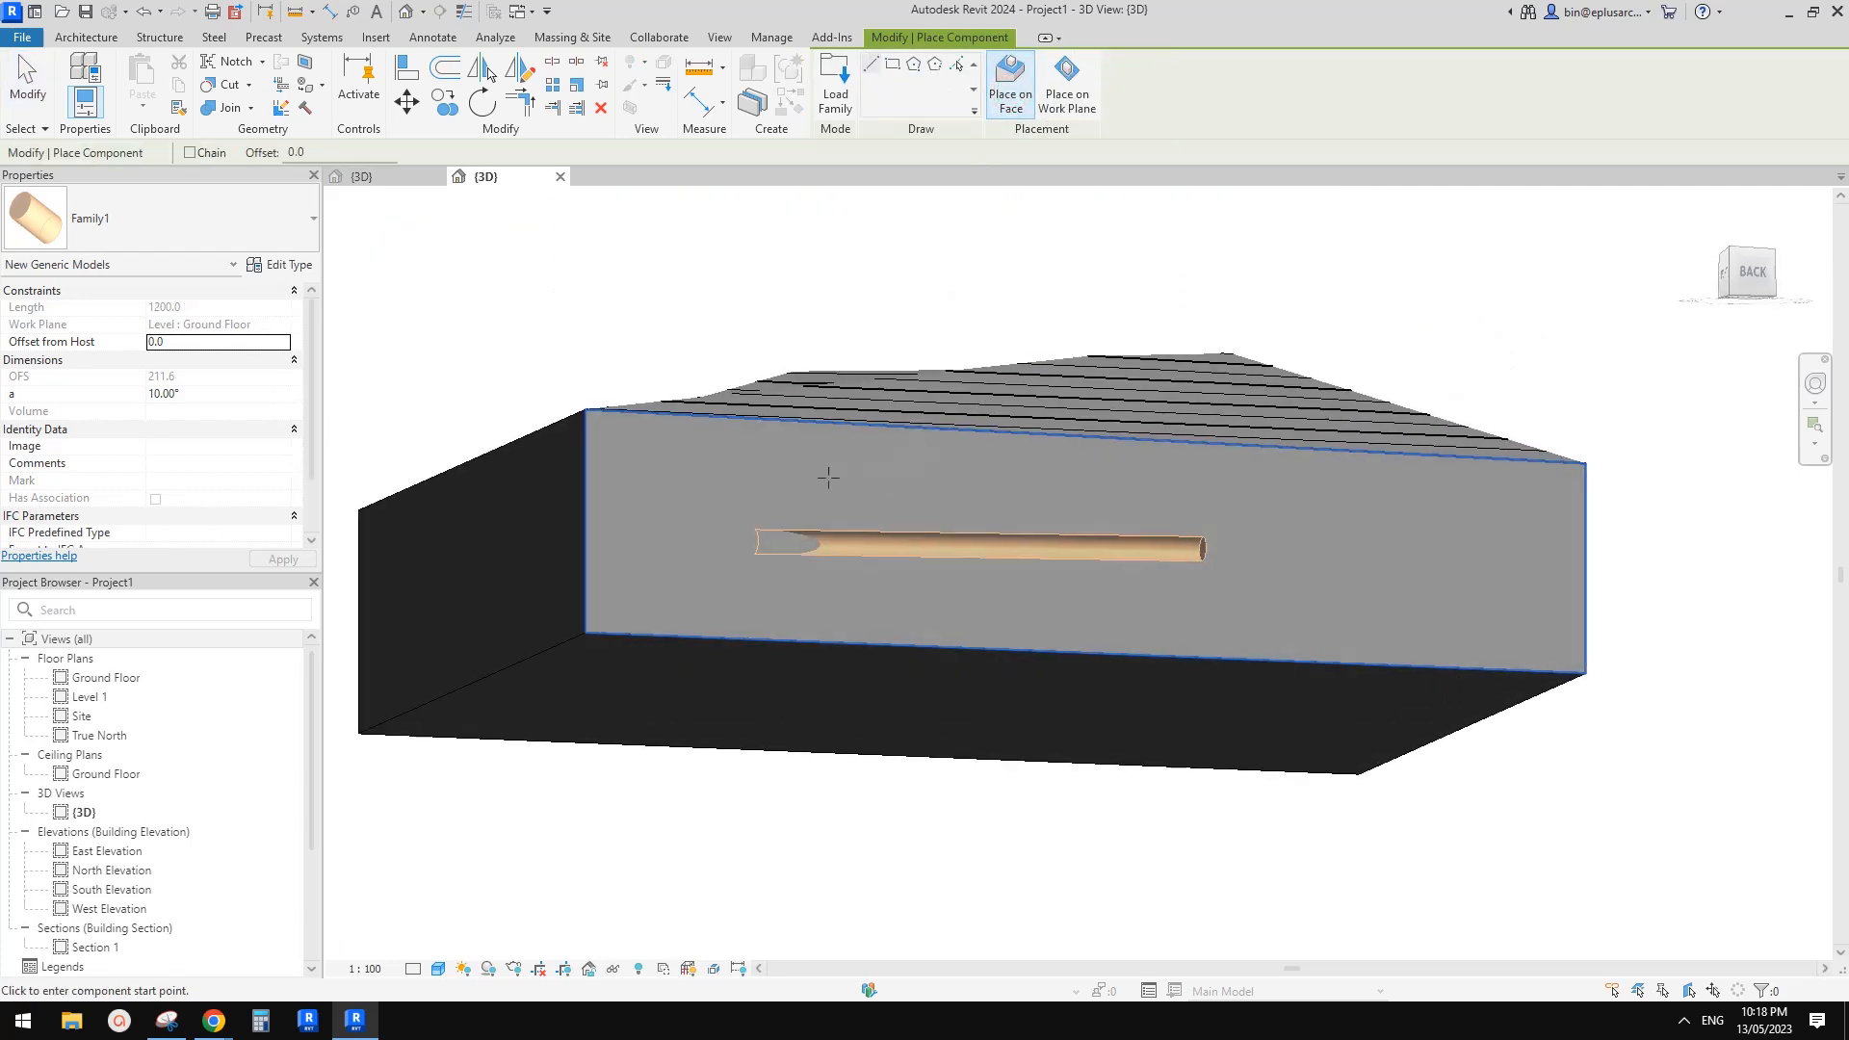
left_click(766, 475)
left_click(1262, 480)
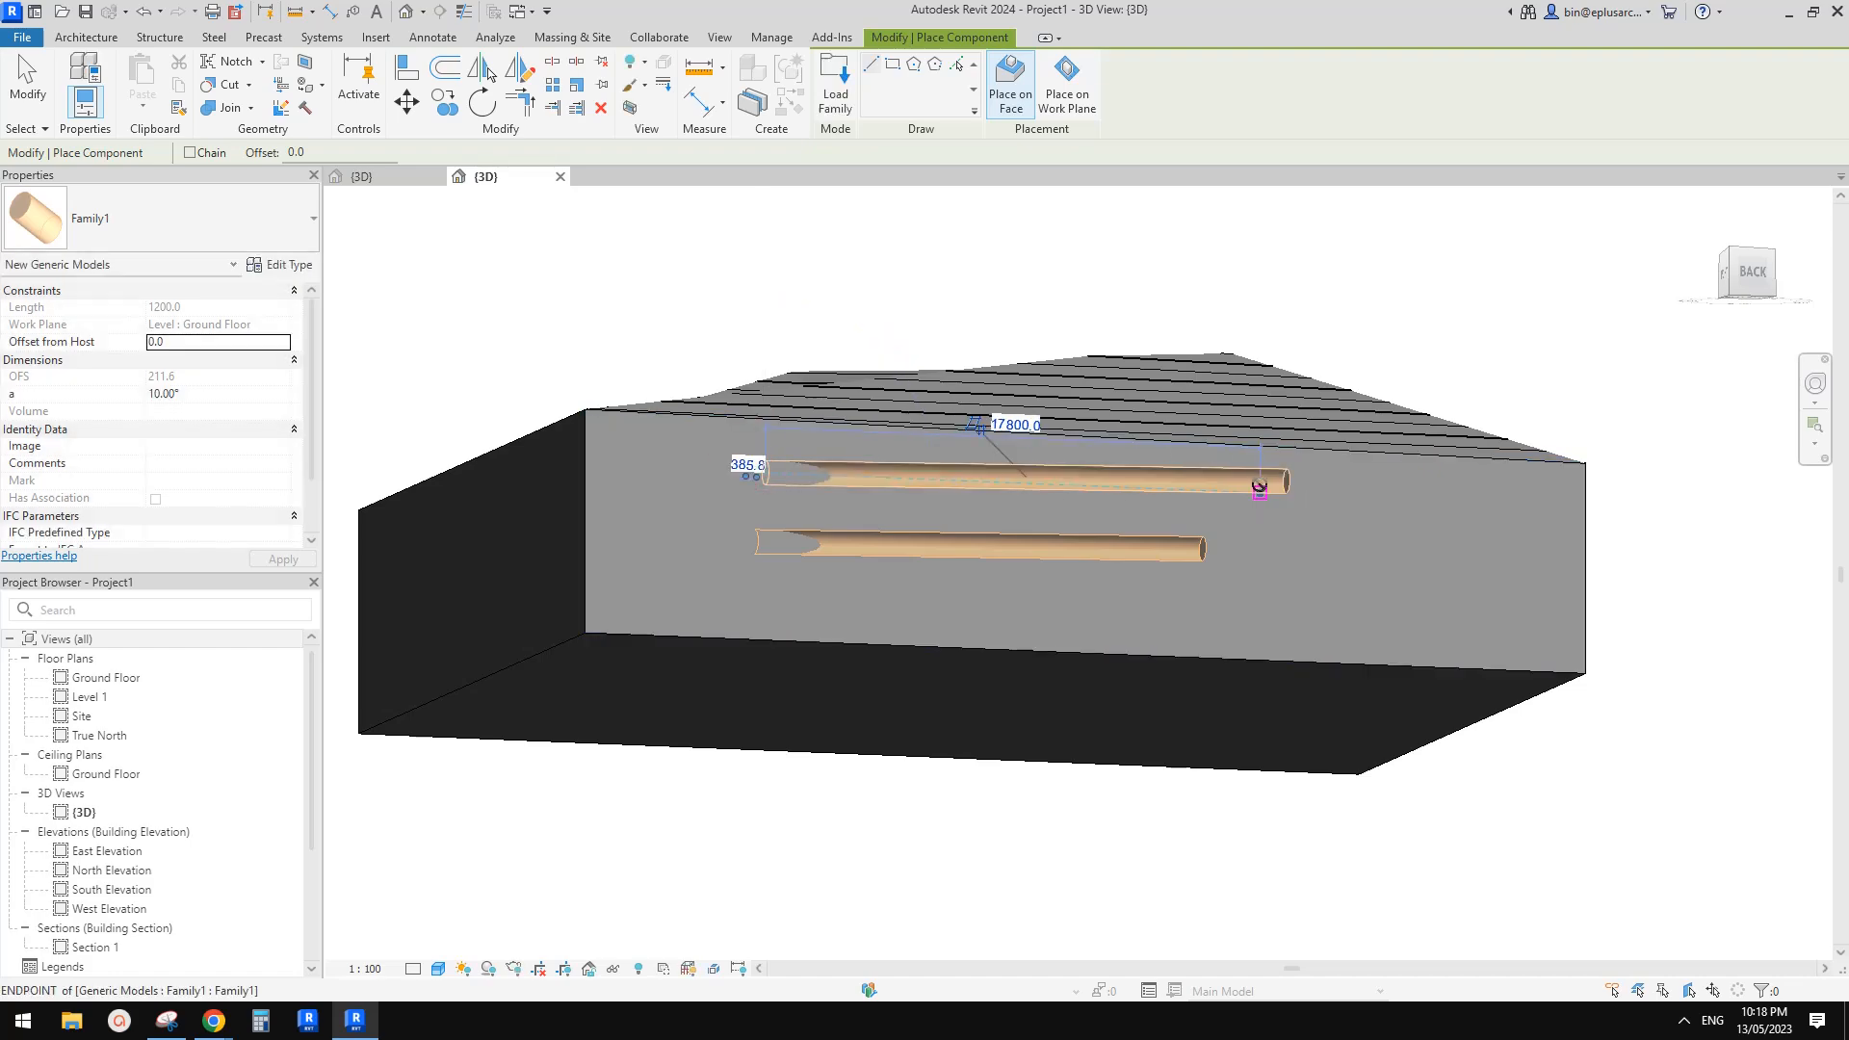
key("Escape")
key("Escape")
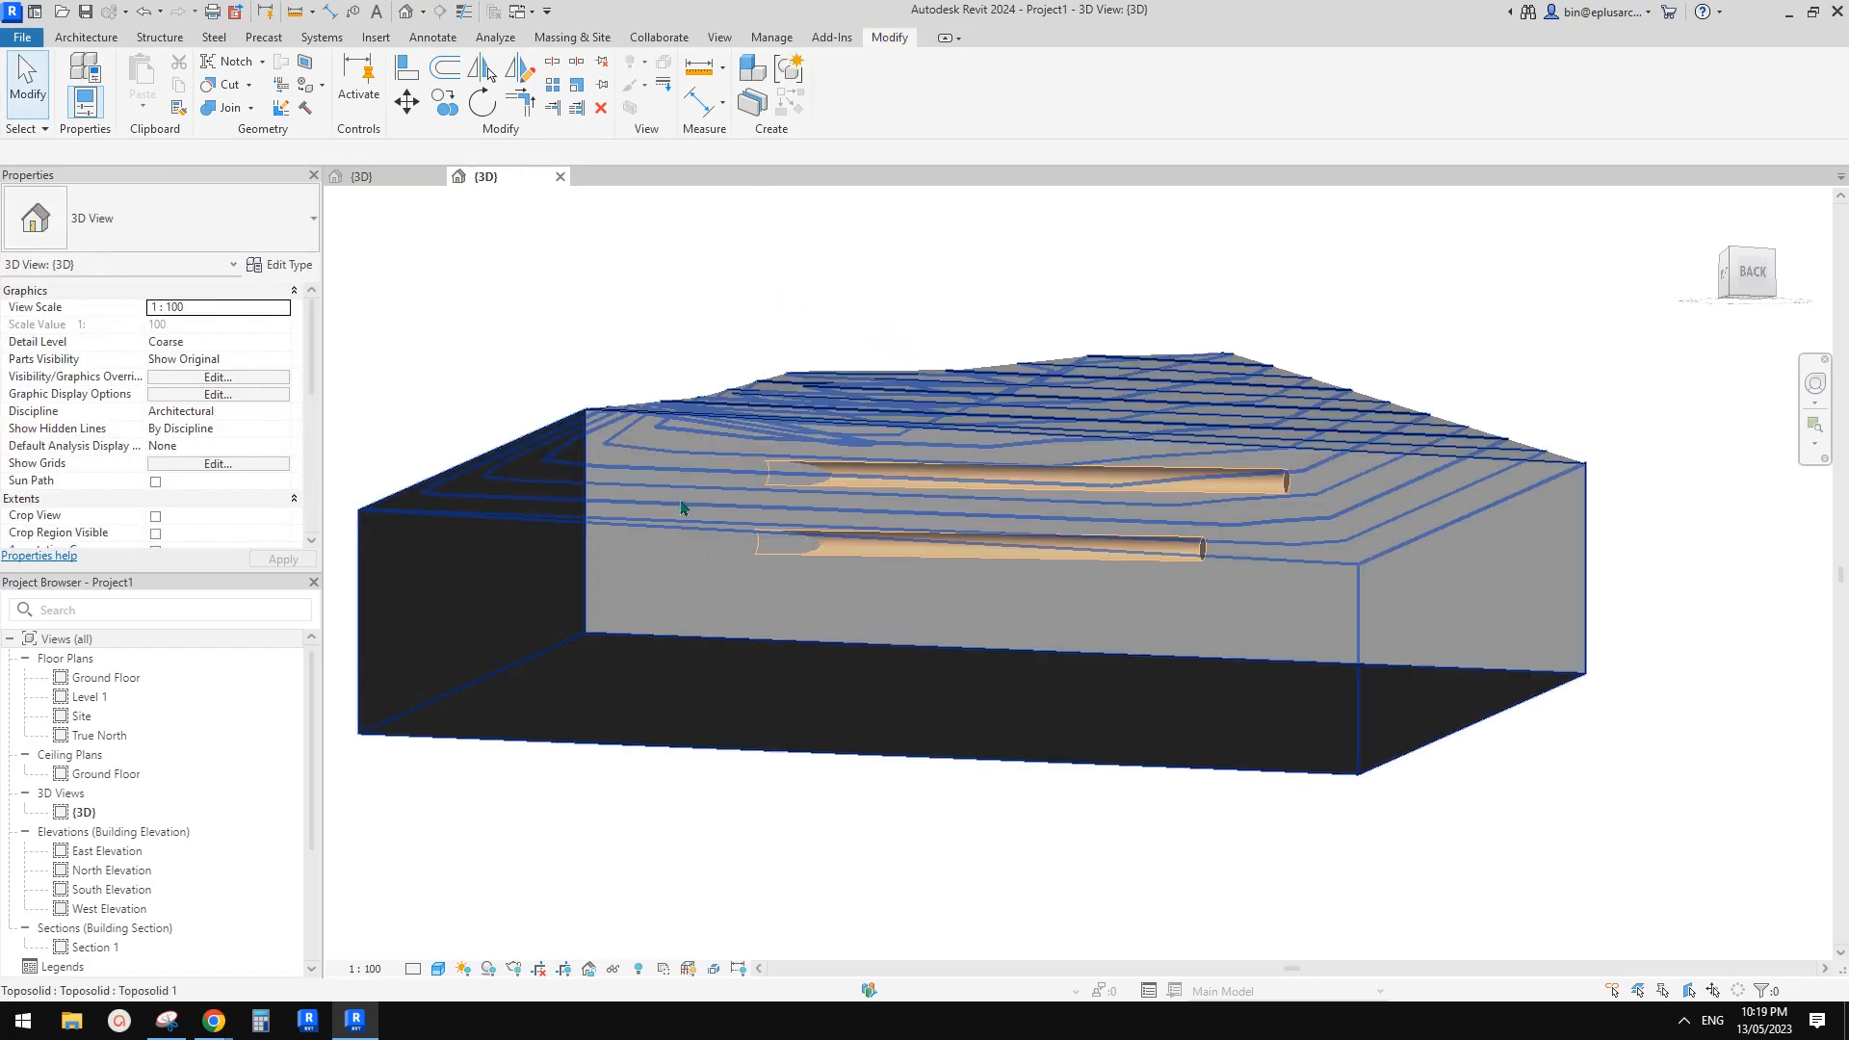
left_click(681, 508)
middle_click_drag(710, 545, 1221, 660, "shift")
left_click(1404, 556)
middle_click_drag(1469, 468, 1155, 610, "shift")
key("Escape")
Try to place a similar void on a work plane picked from one of the toposolid's side faces
left_click(1471, 576)
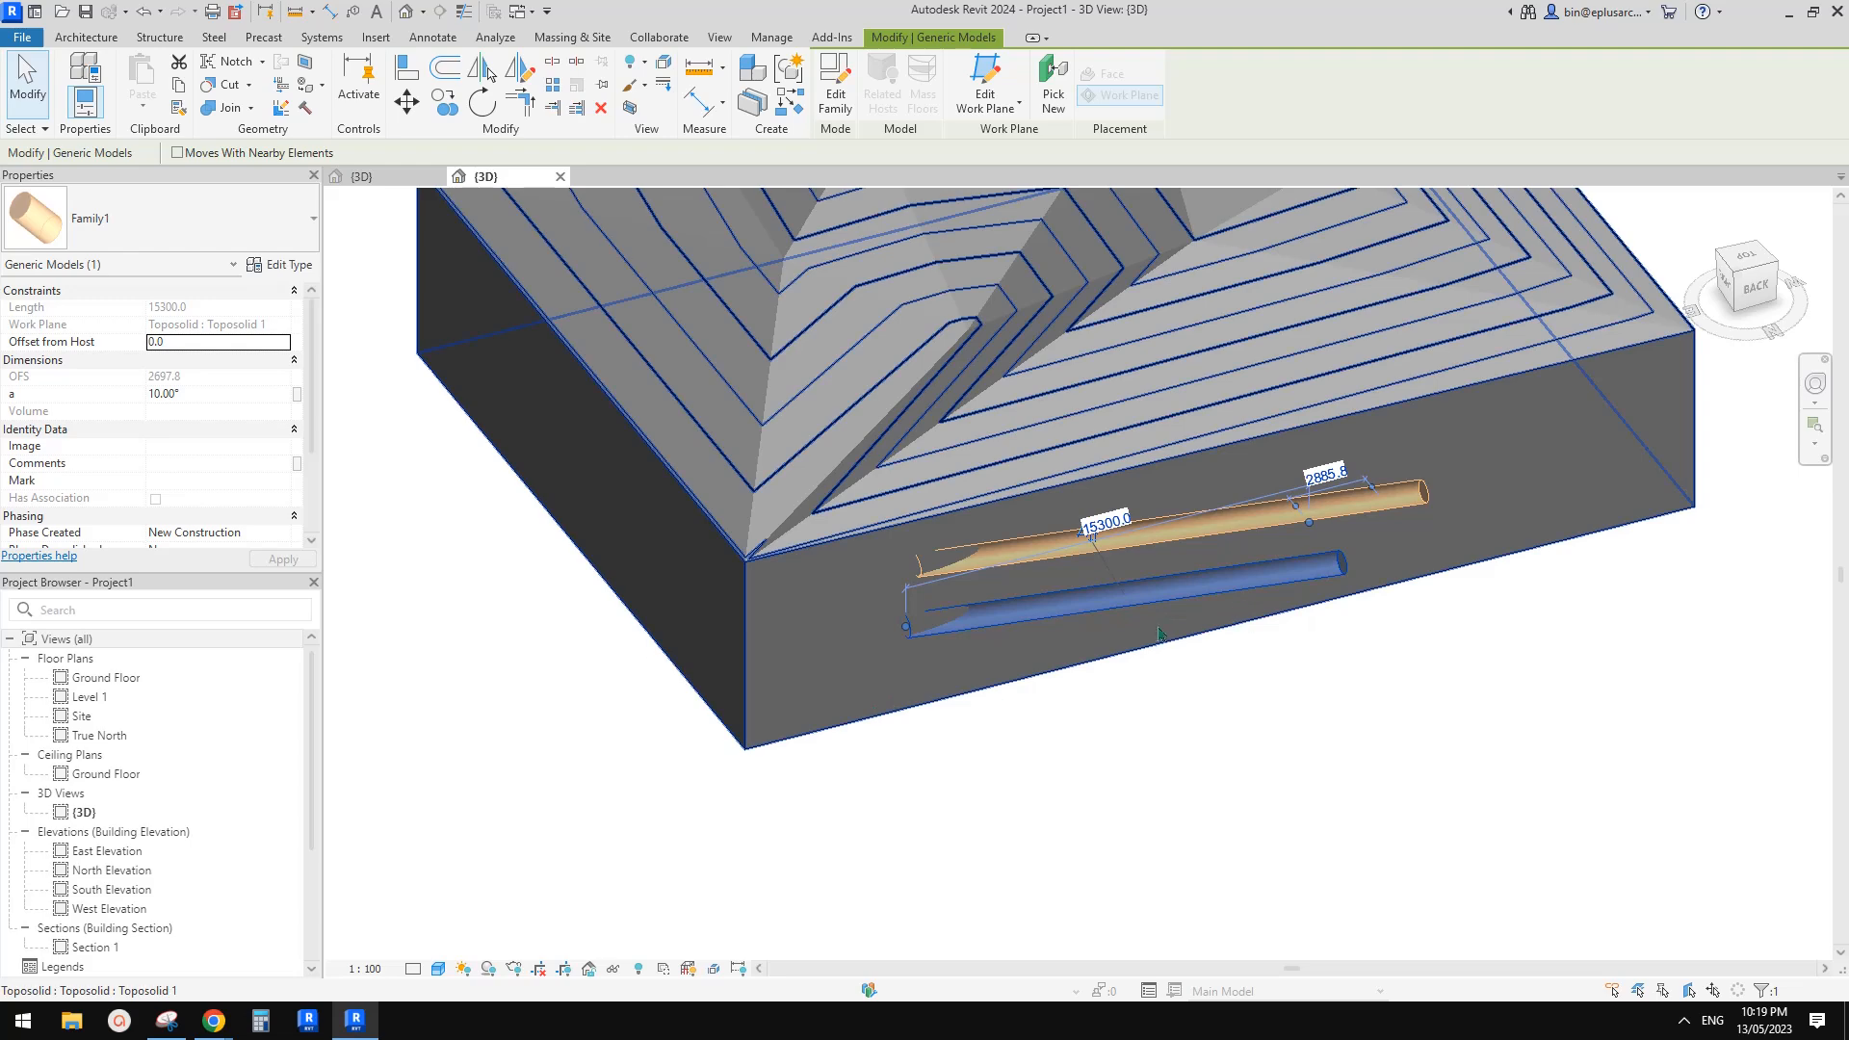
key("c")
key("s")
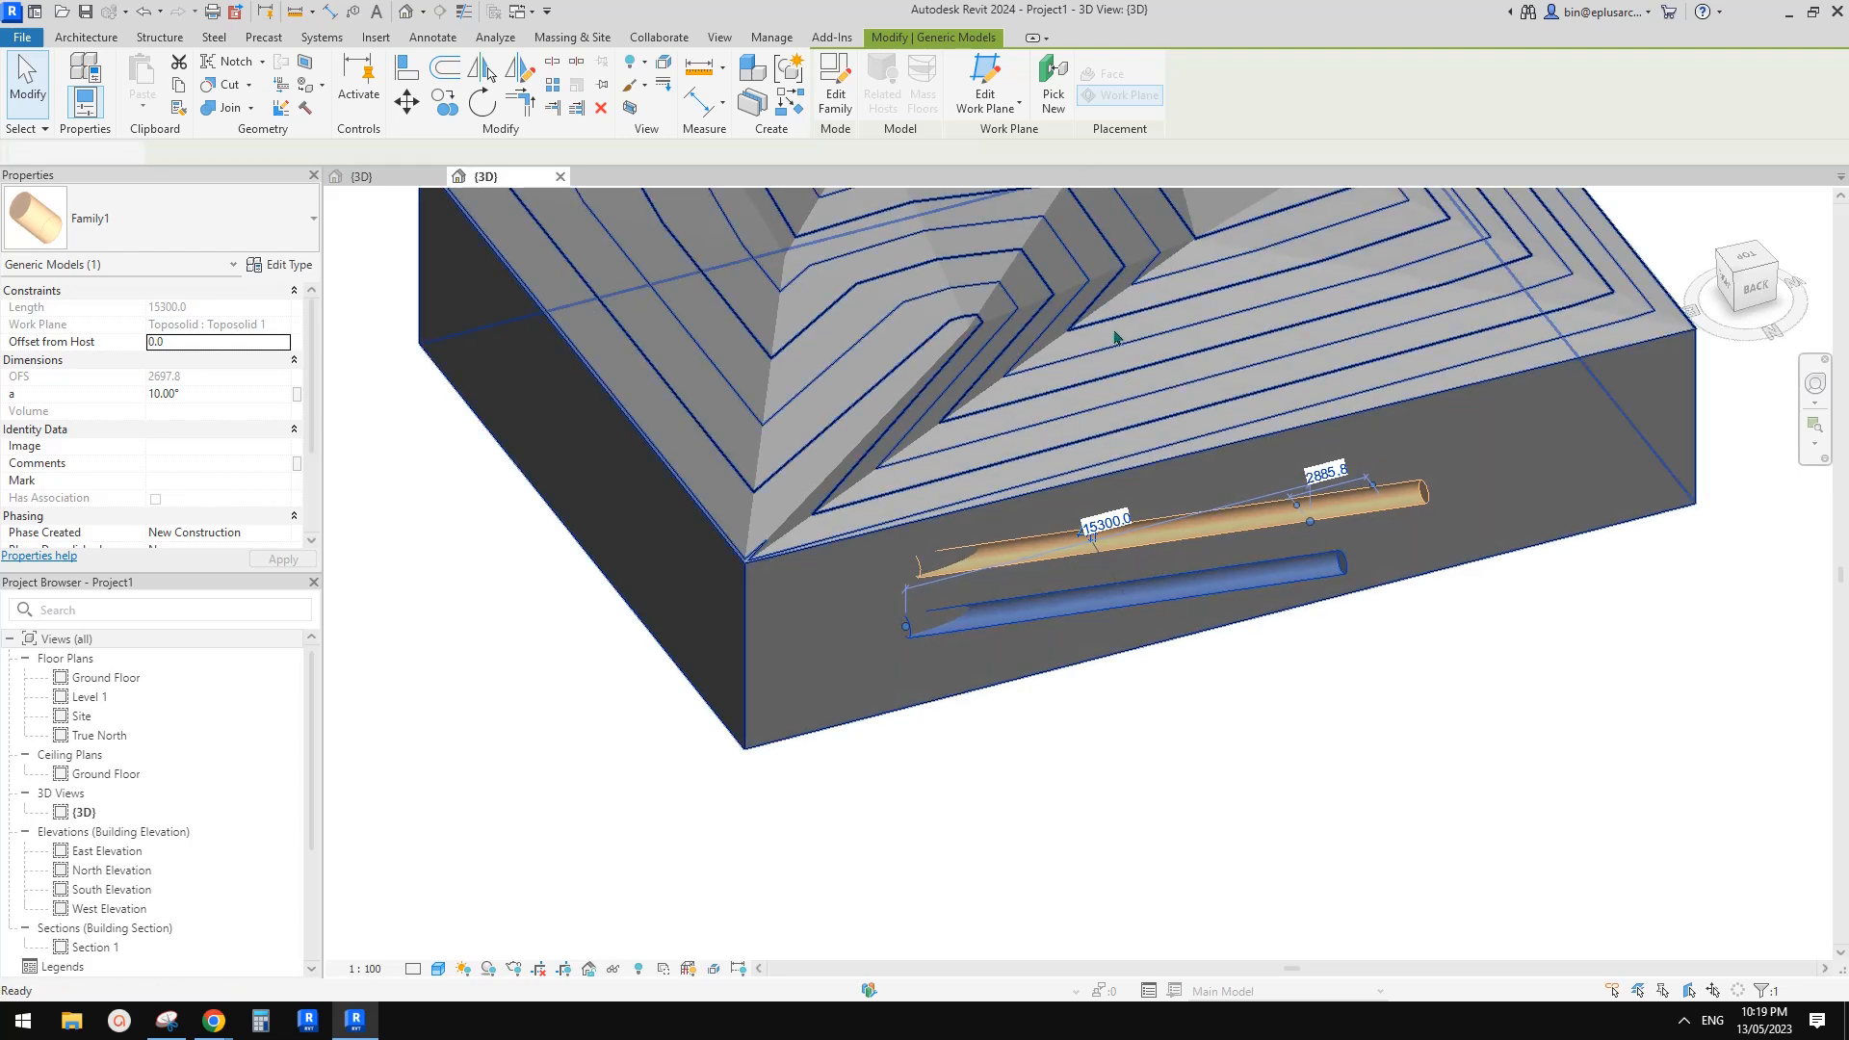
scroll(1195, 486, "up", 1)
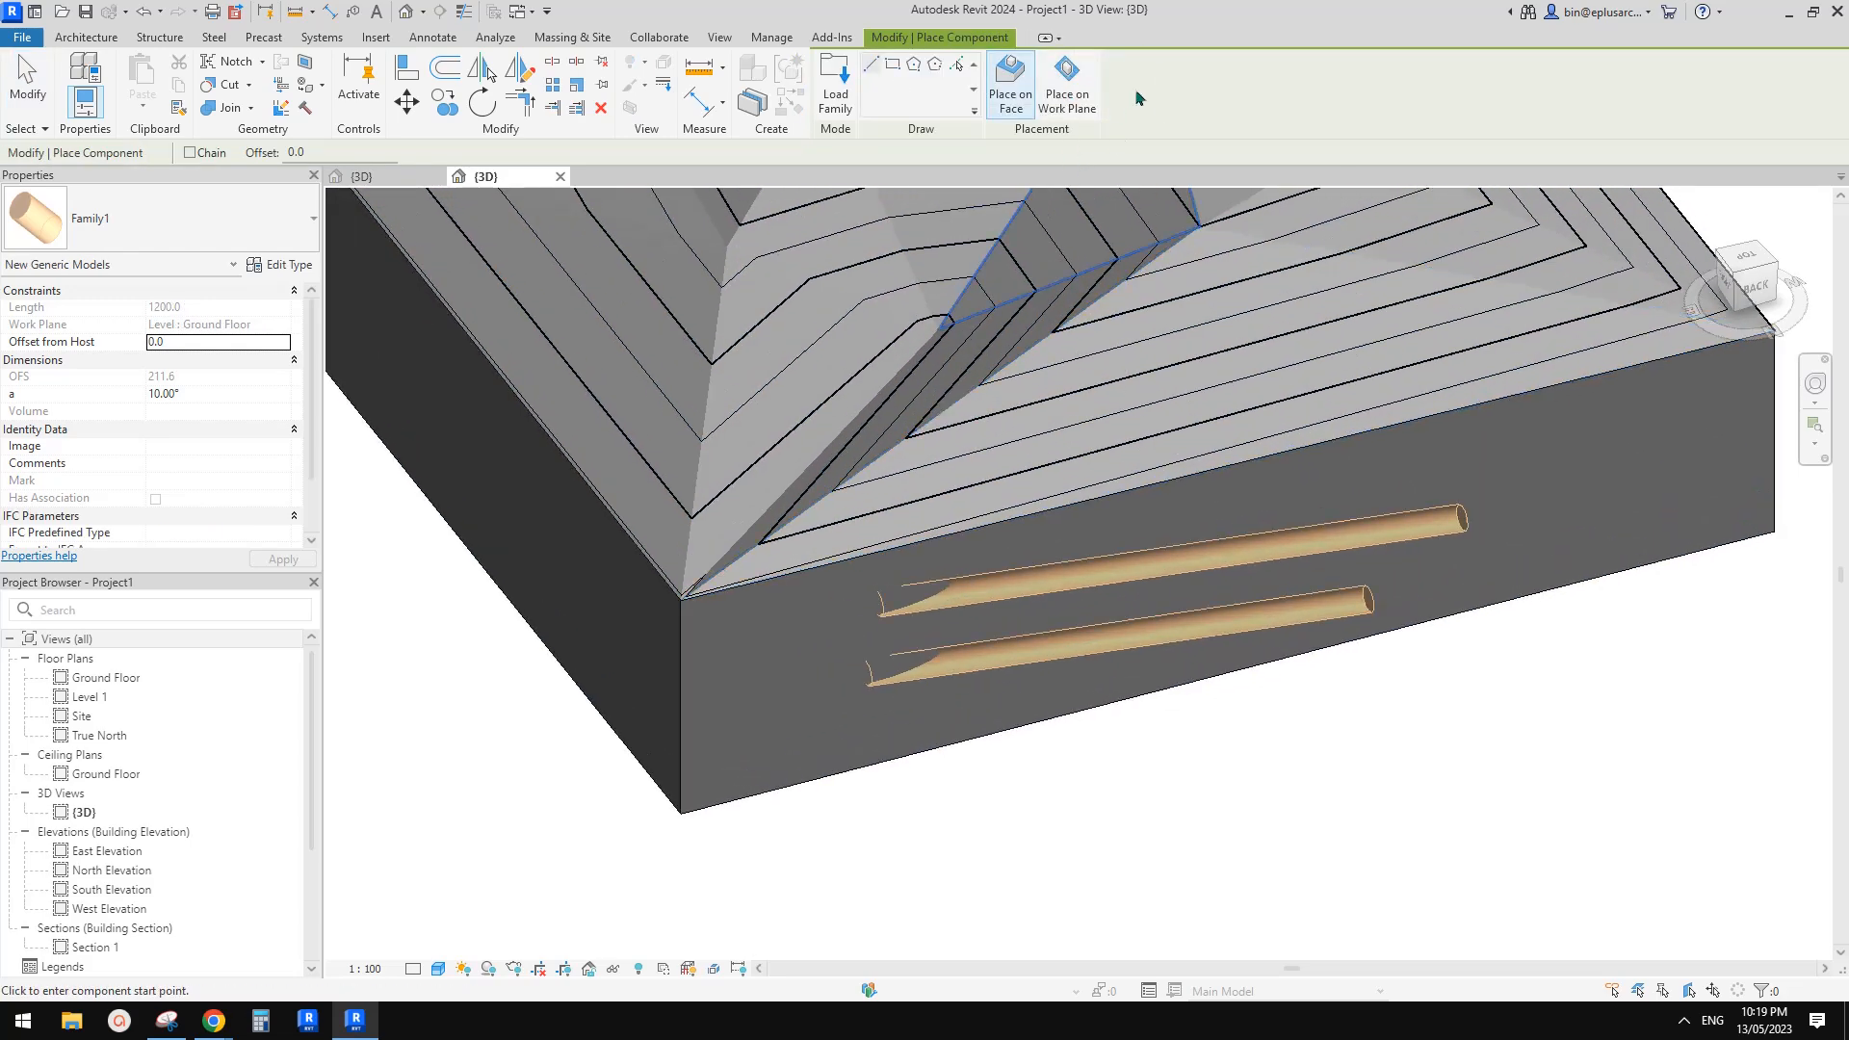
left_click(1070, 97)
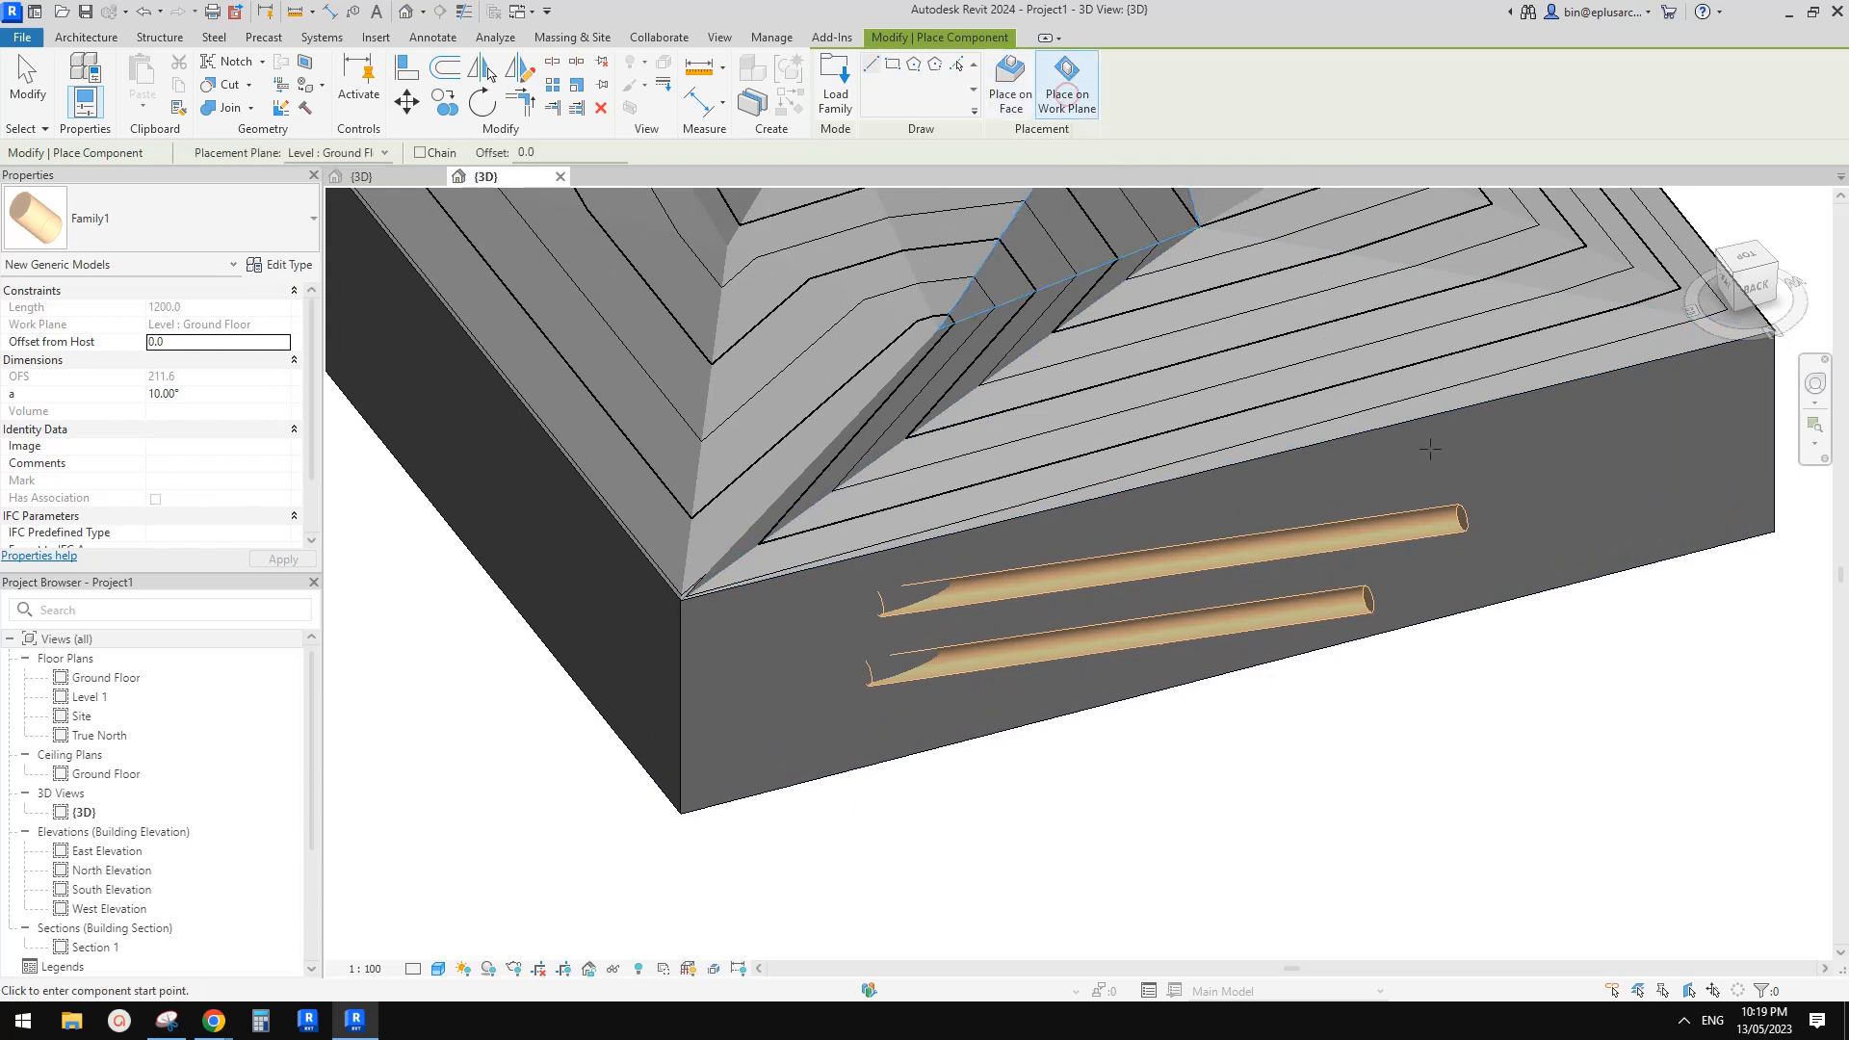
scroll(1425, 449, "down", 3)
middle_click_drag(1426, 449, 1195, 390, "shift")
scroll(1177, 508, "down", 1)
middle_click_drag(674, 301, 568, 289, "shift")
left_click(354, 154)
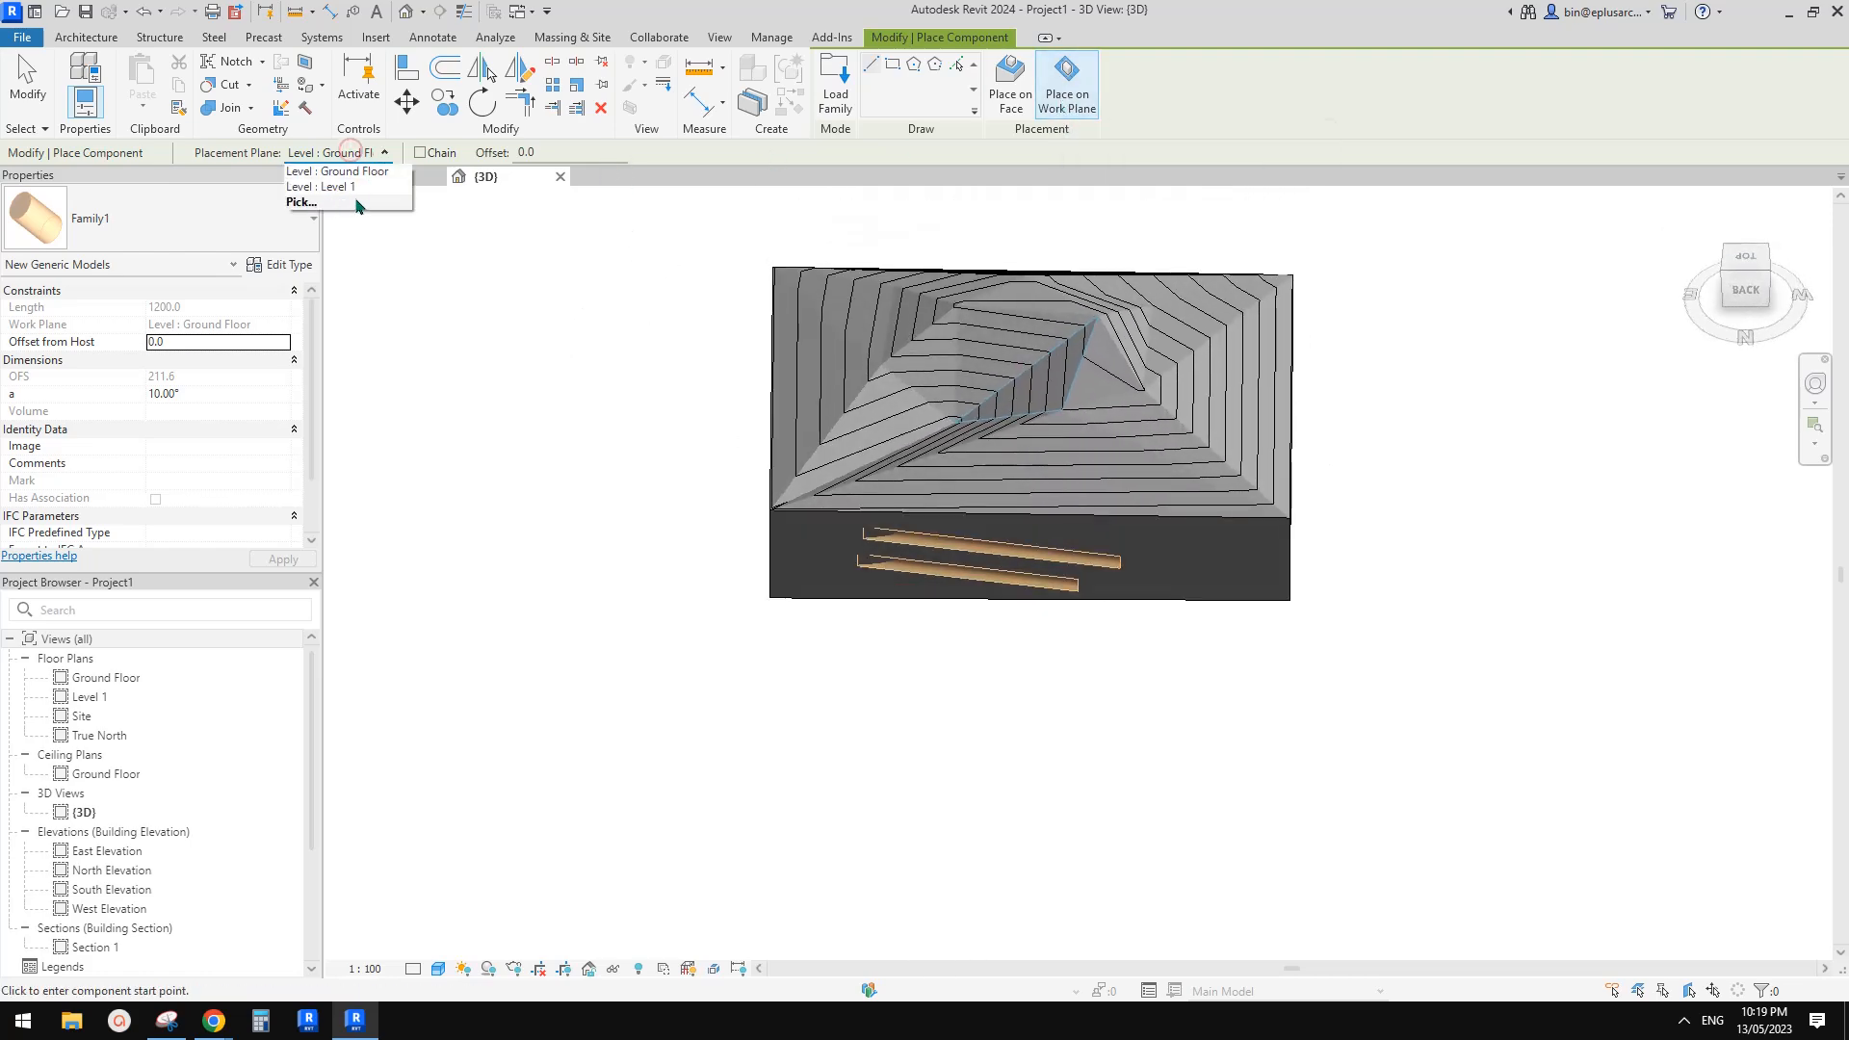
left_click(306, 202)
left_click(804, 535)
left_click(873, 623)
middle_click_drag(1069, 438, 944, 265, "shift")
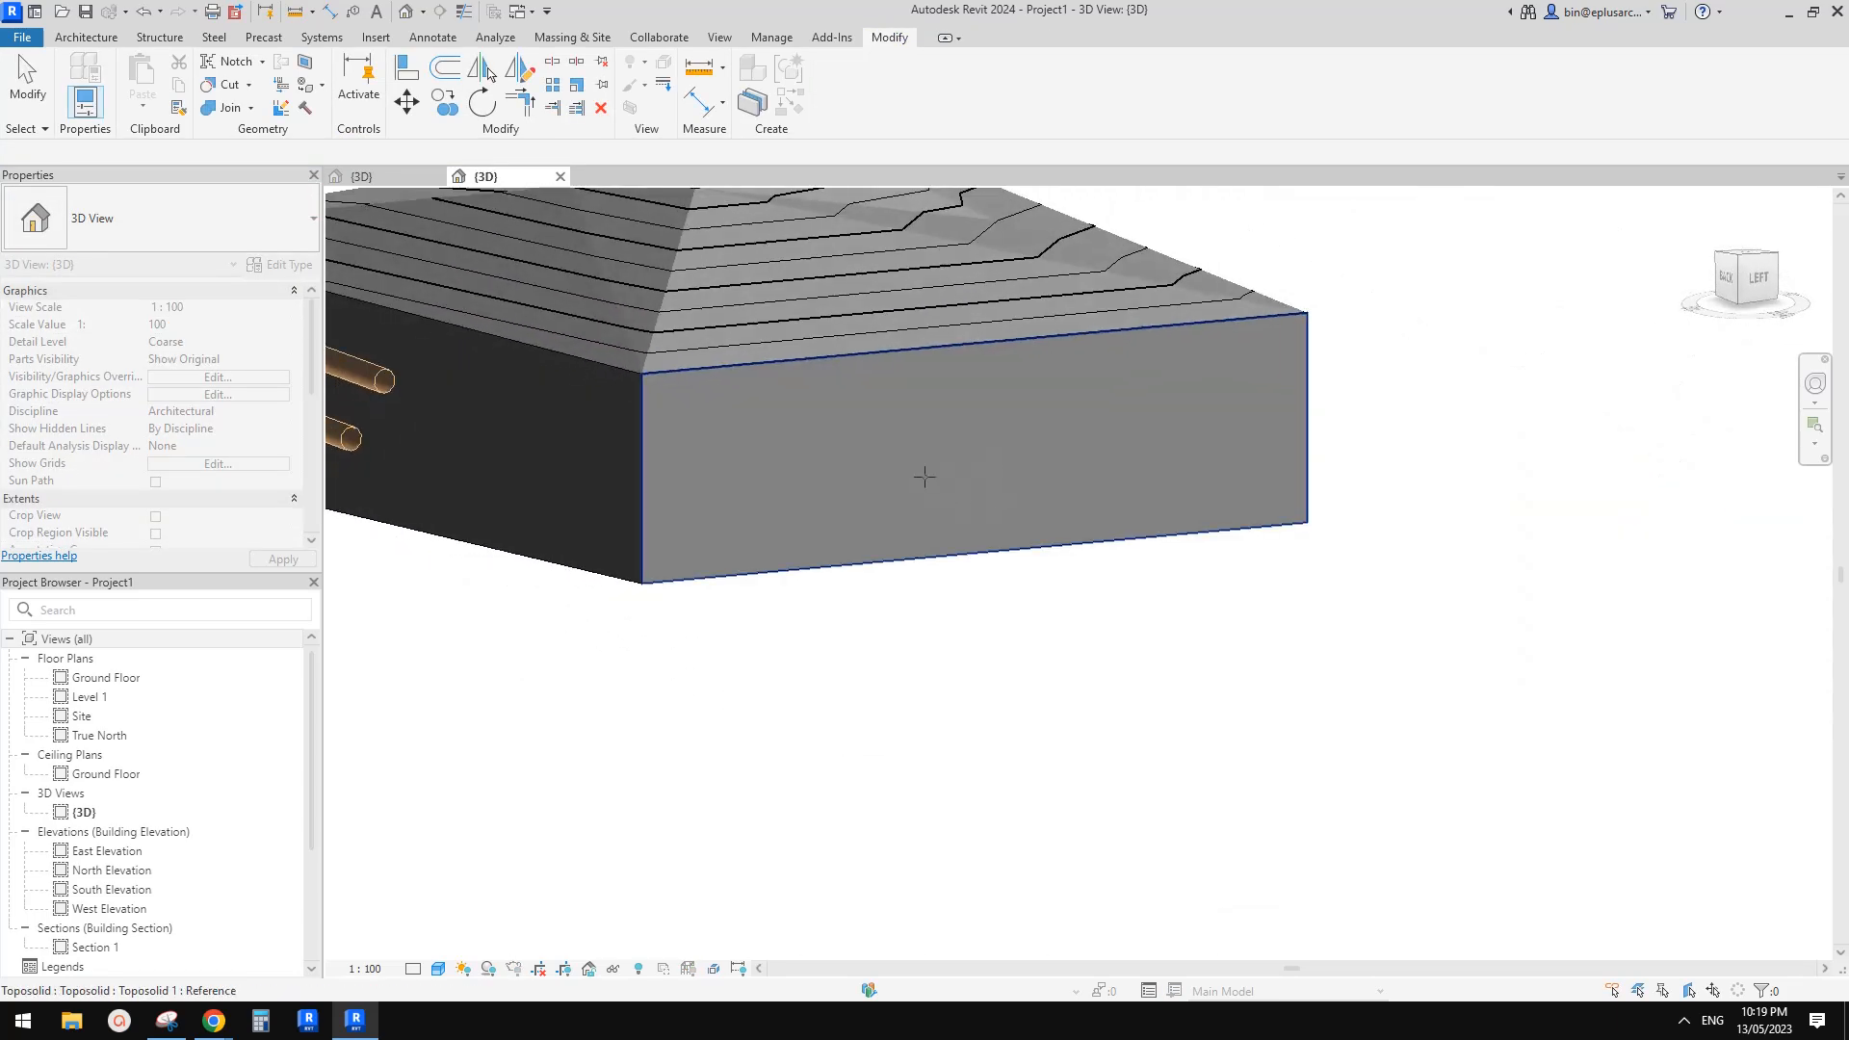
scroll(925, 479, "down", 2)
middle_click_drag(925, 483, 701, 636, "shift")
middle_click_drag(605, 675, 821, 678)
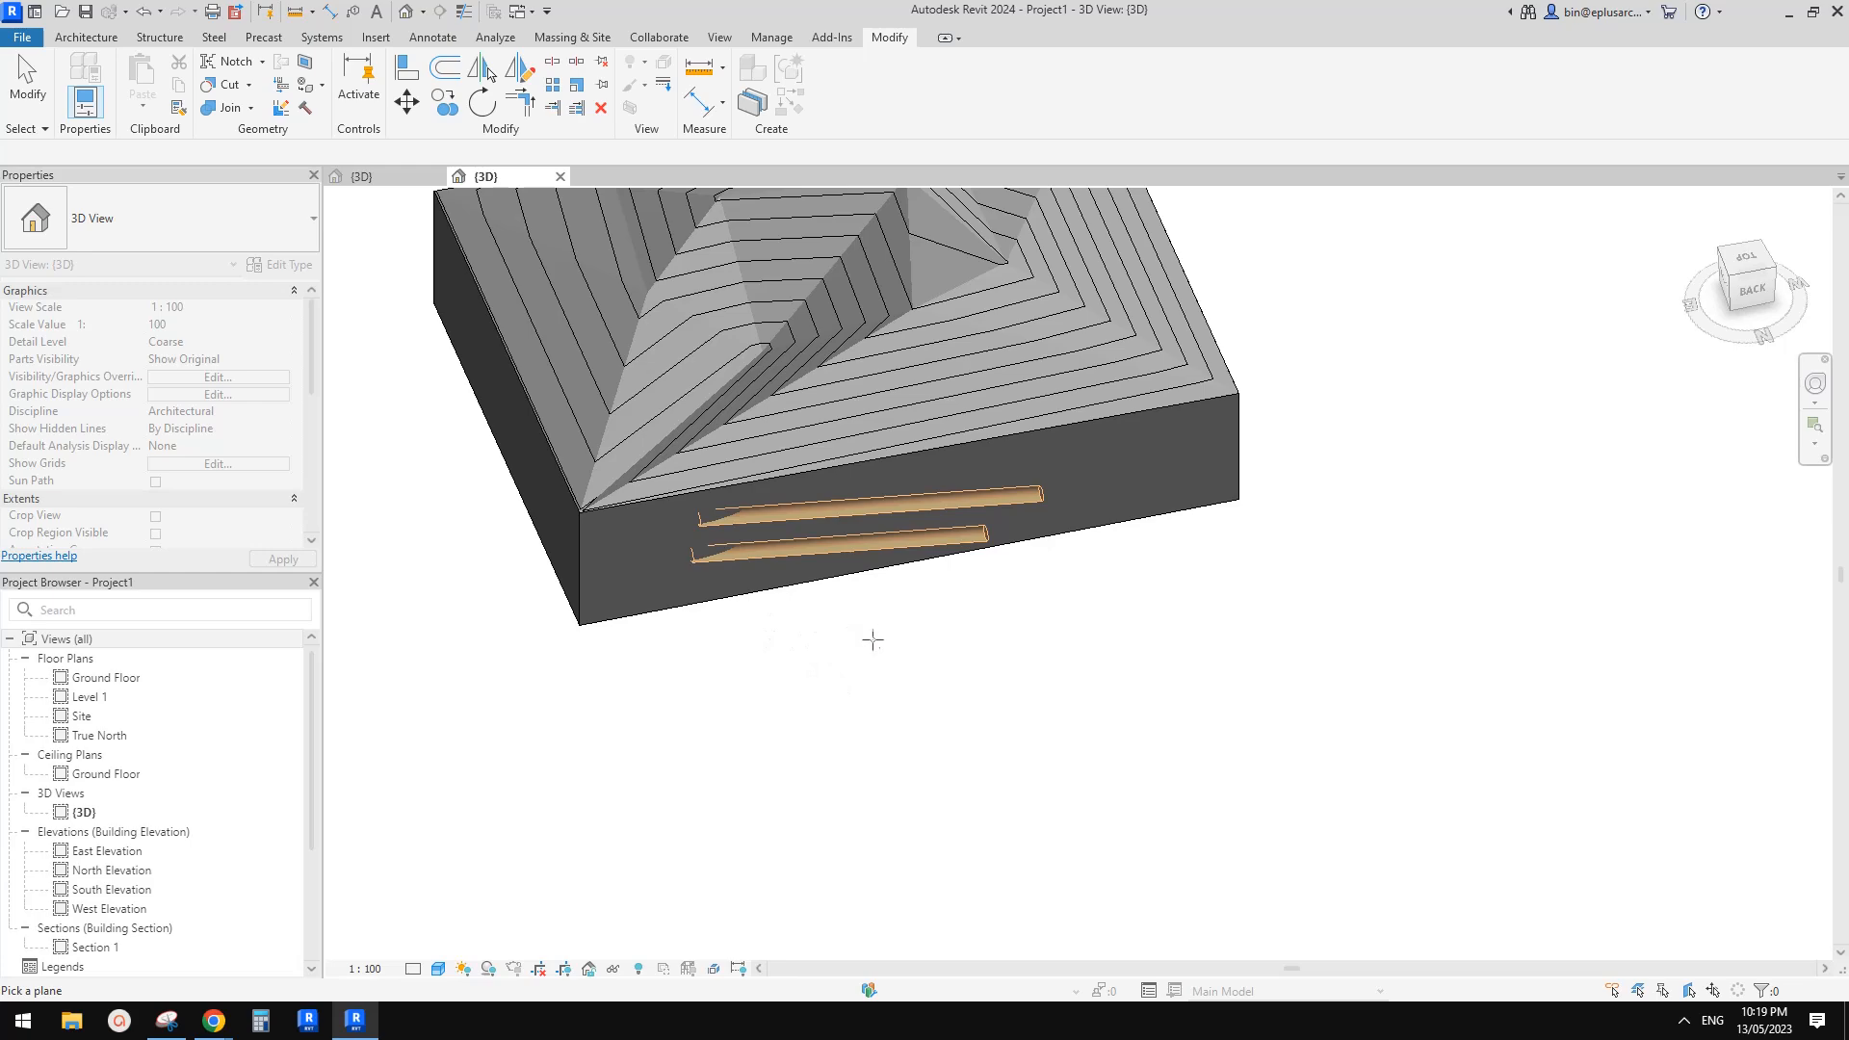
scroll(873, 640, "down", 4)
middle_click_drag(1025, 490, 970, 505)
middle_click_drag(970, 505, 998, 533)
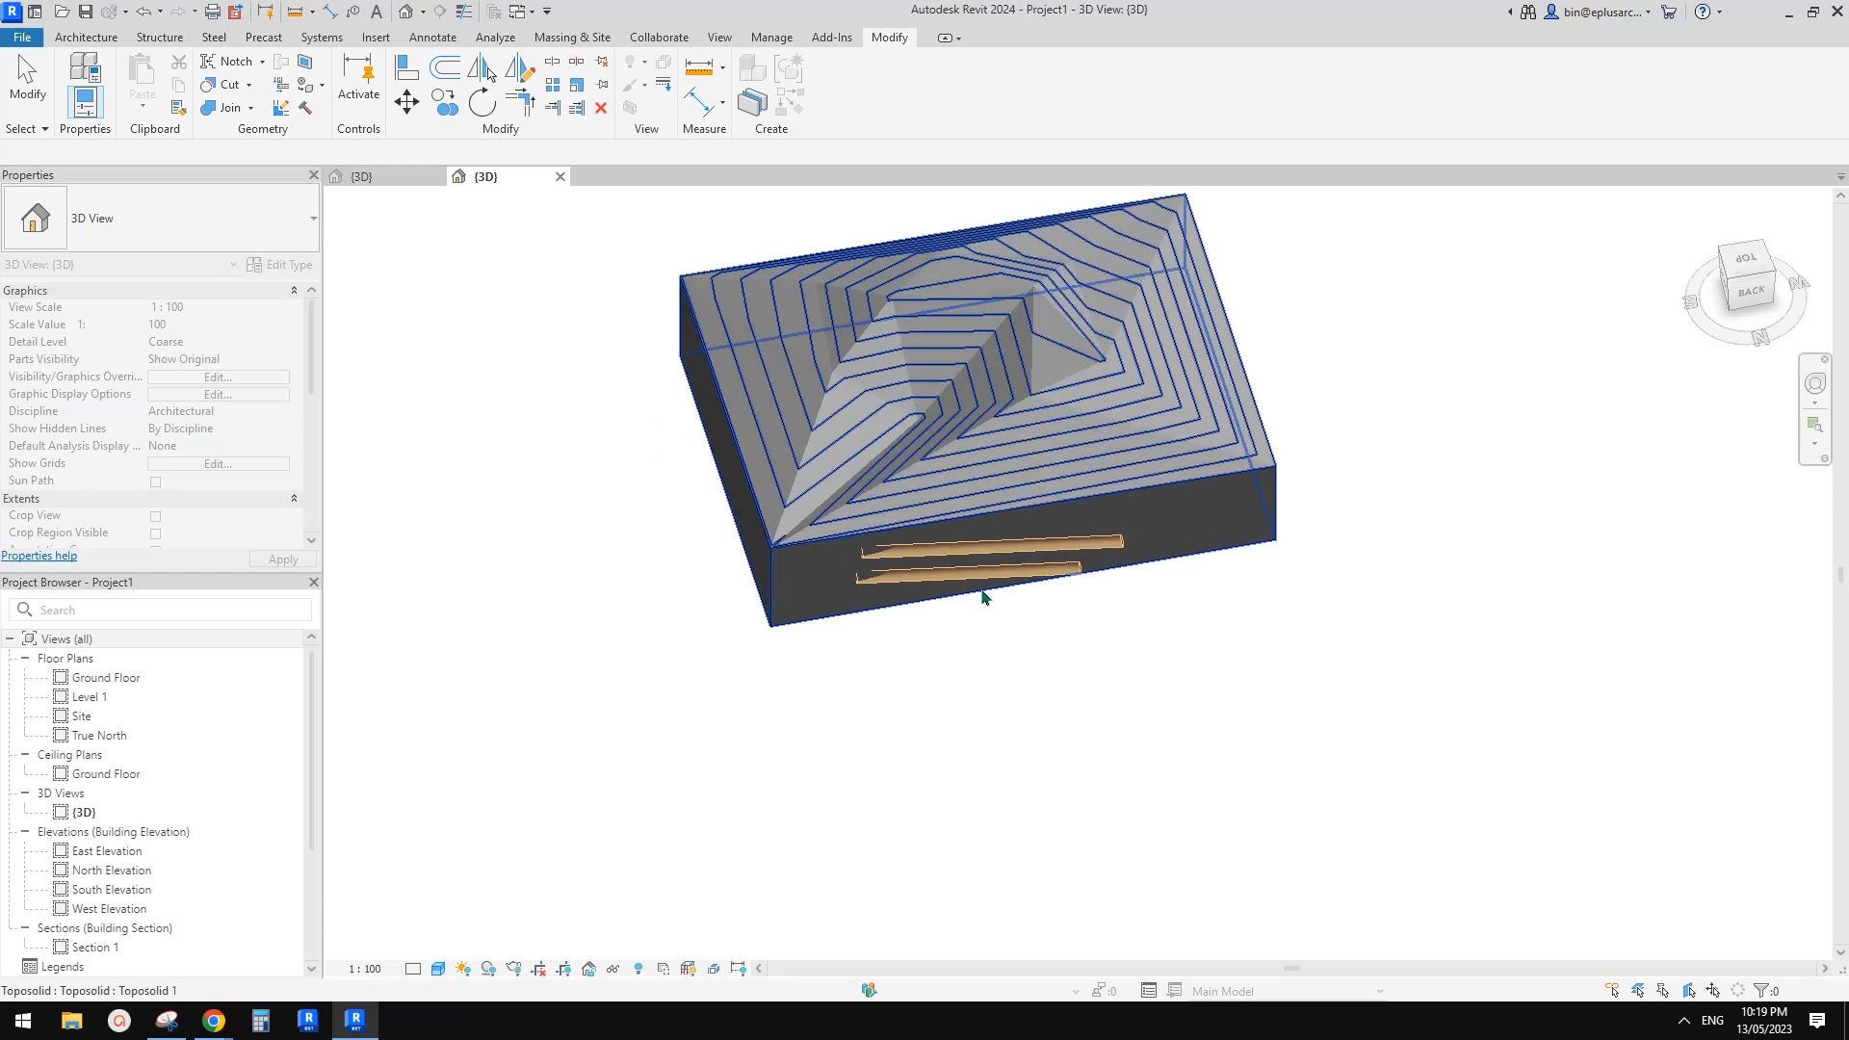
Create a similar void about 20200 mm long on the Ground Floor work plane, outside the toposolid along its long side
left_click(1045, 566)
key("s")
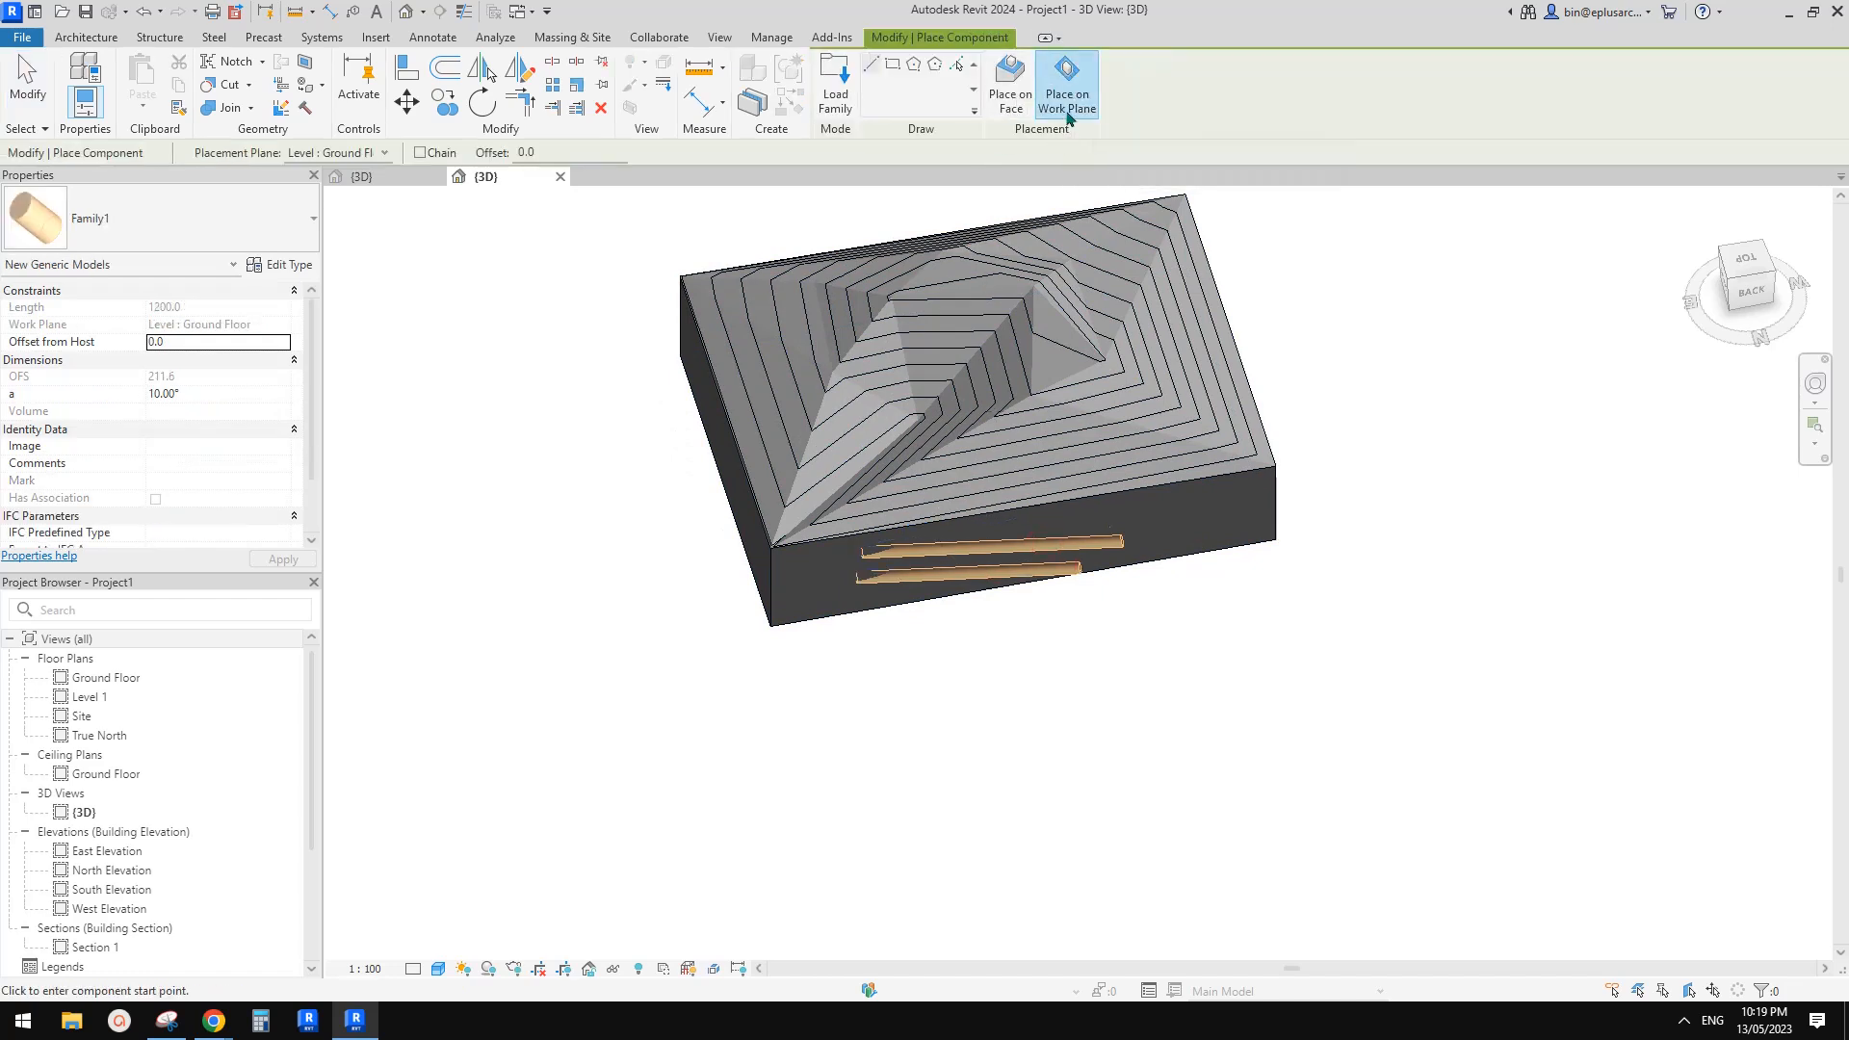
left_click(356, 152)
left_click(345, 173)
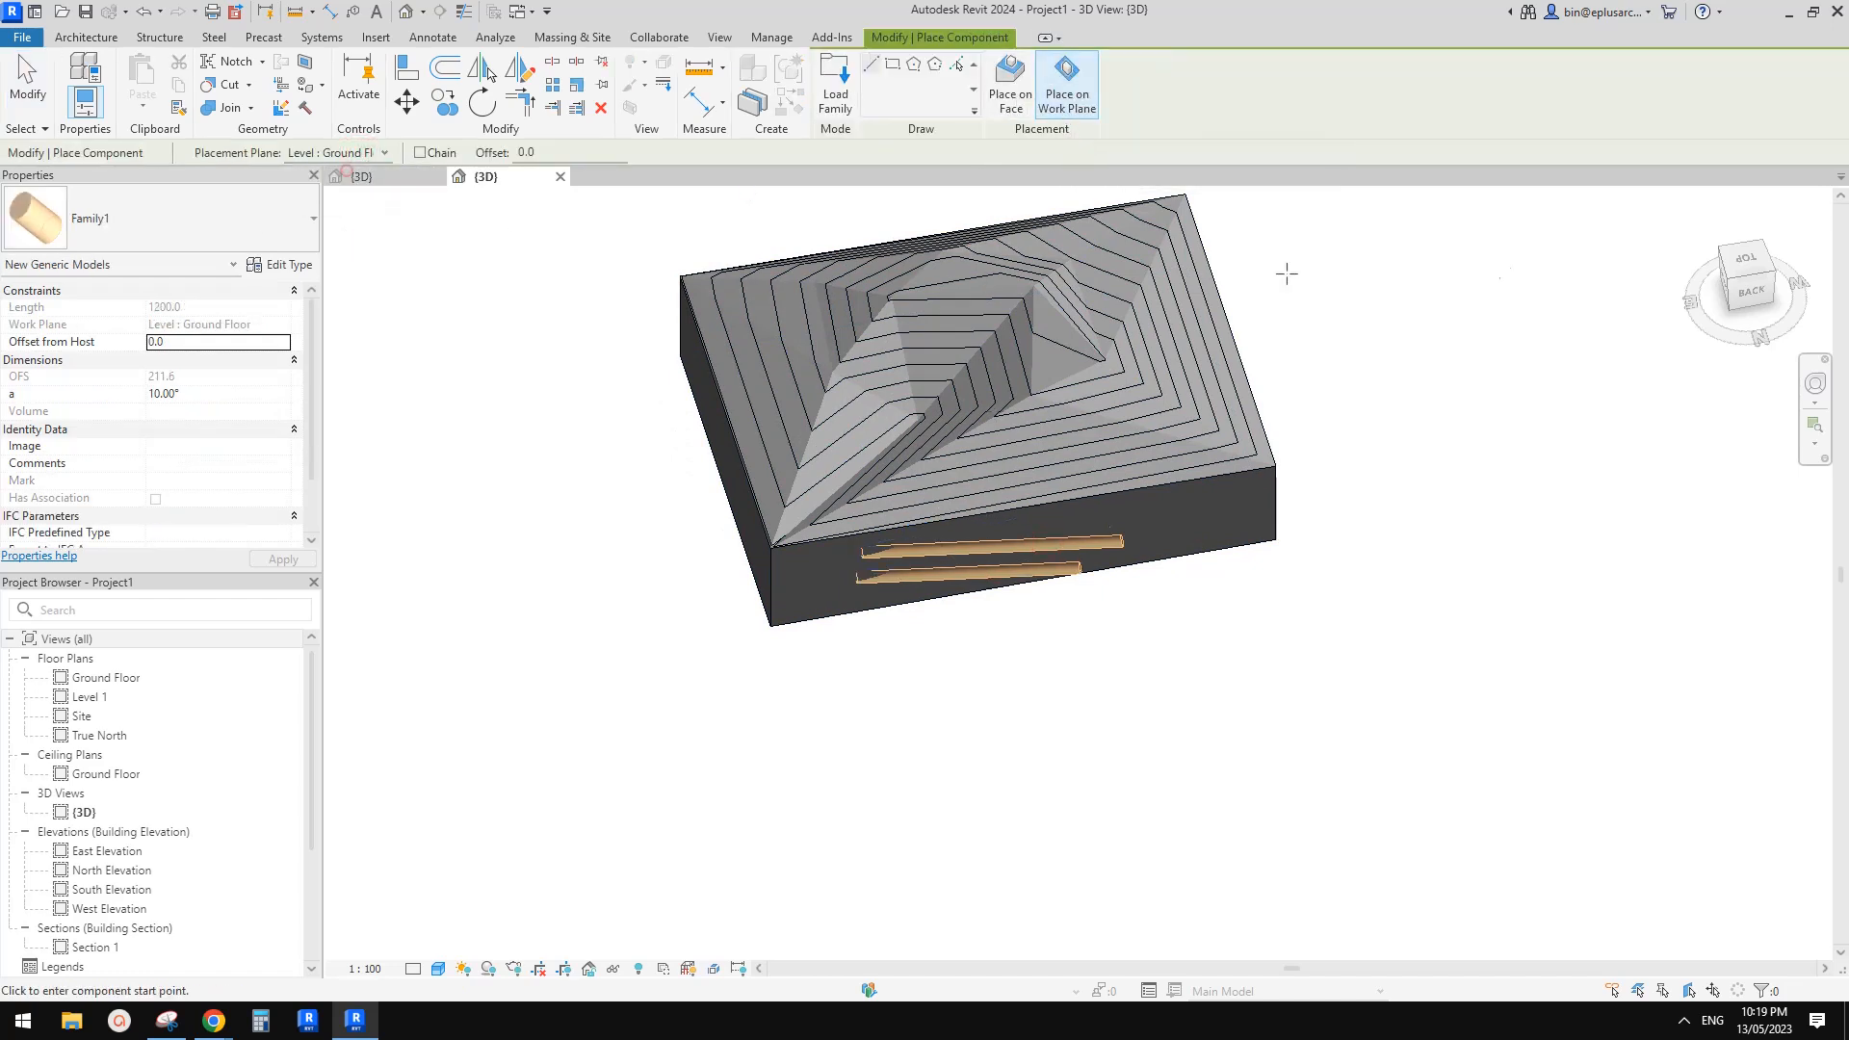
middle_click_drag(1286, 274, 1204, 299, "shift")
middle_click_drag(1118, 620, 1013, 717, "shift")
left_click(866, 683)
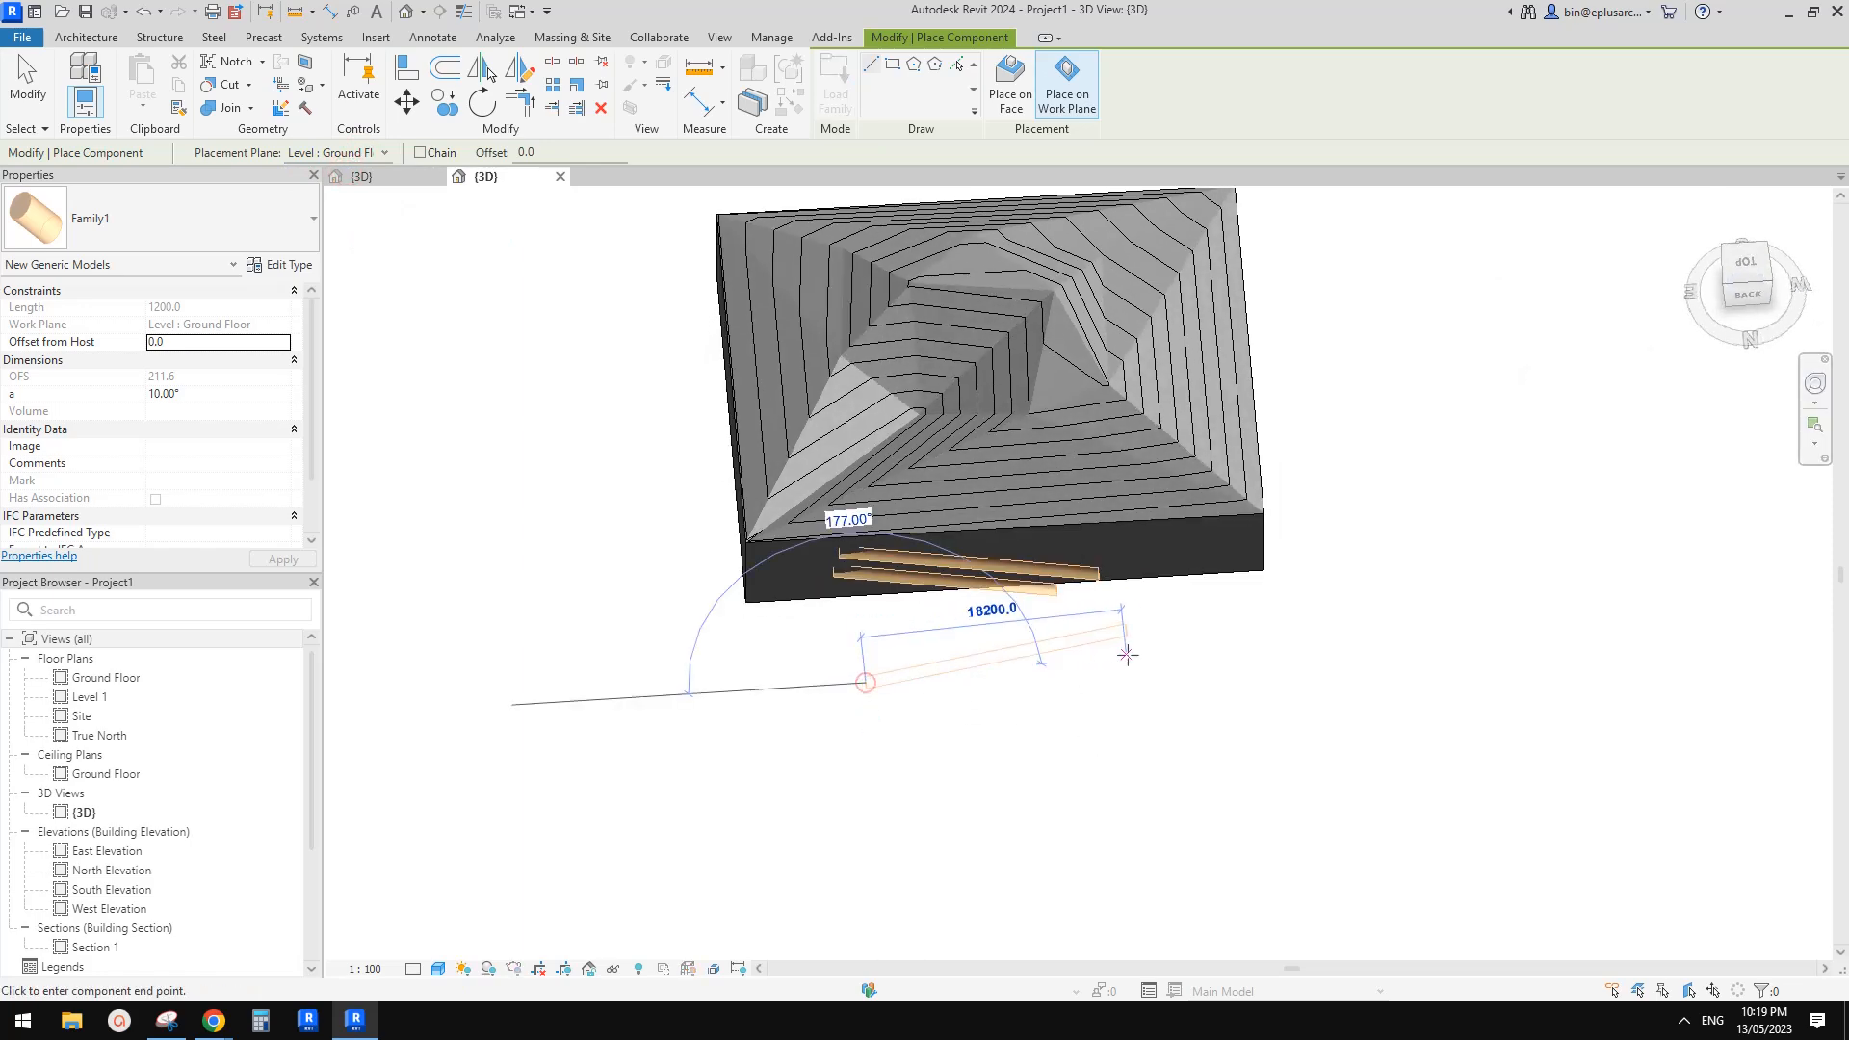
left_click(1156, 661)
key("Escape")
Delete the two voids placed on the toposolid's side face and select the one on the Ground Floor plane
middle_click_drag(1280, 598, 1101, 695, "shift")
left_click(1015, 578)
left_click(1101, 696)
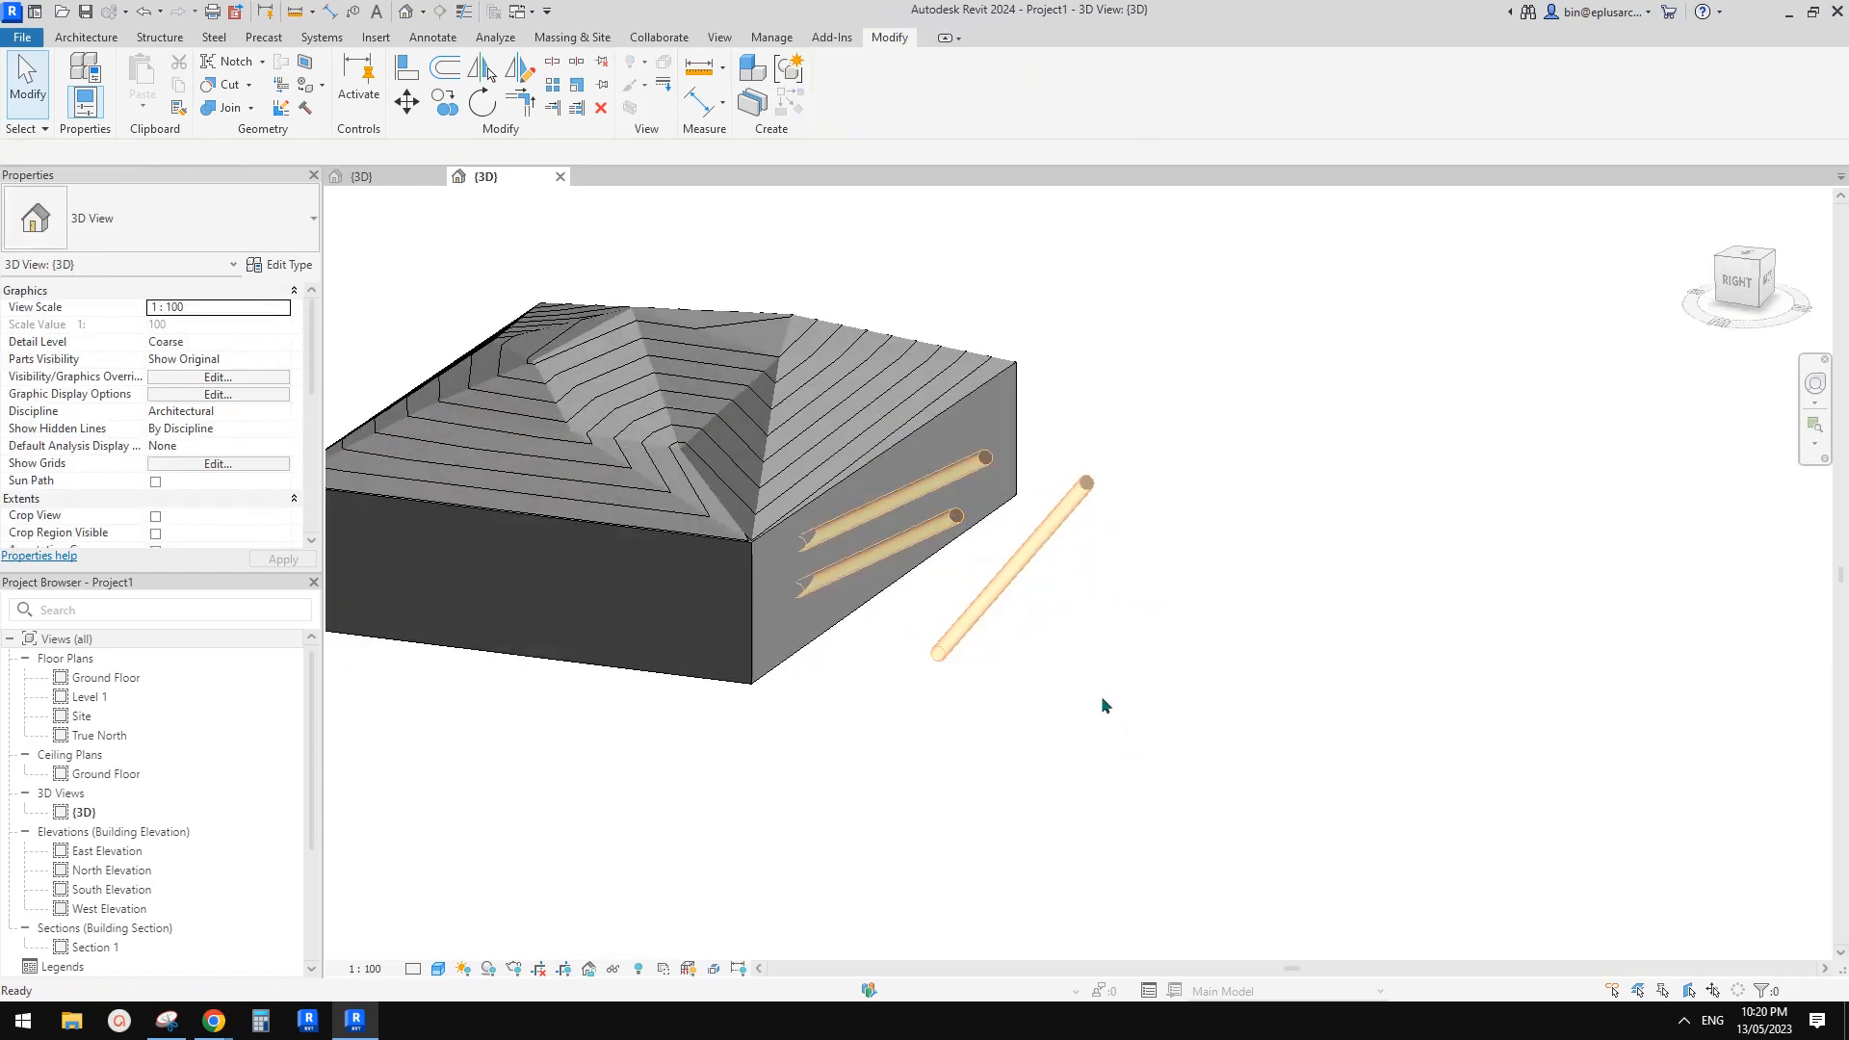
left_click(949, 510)
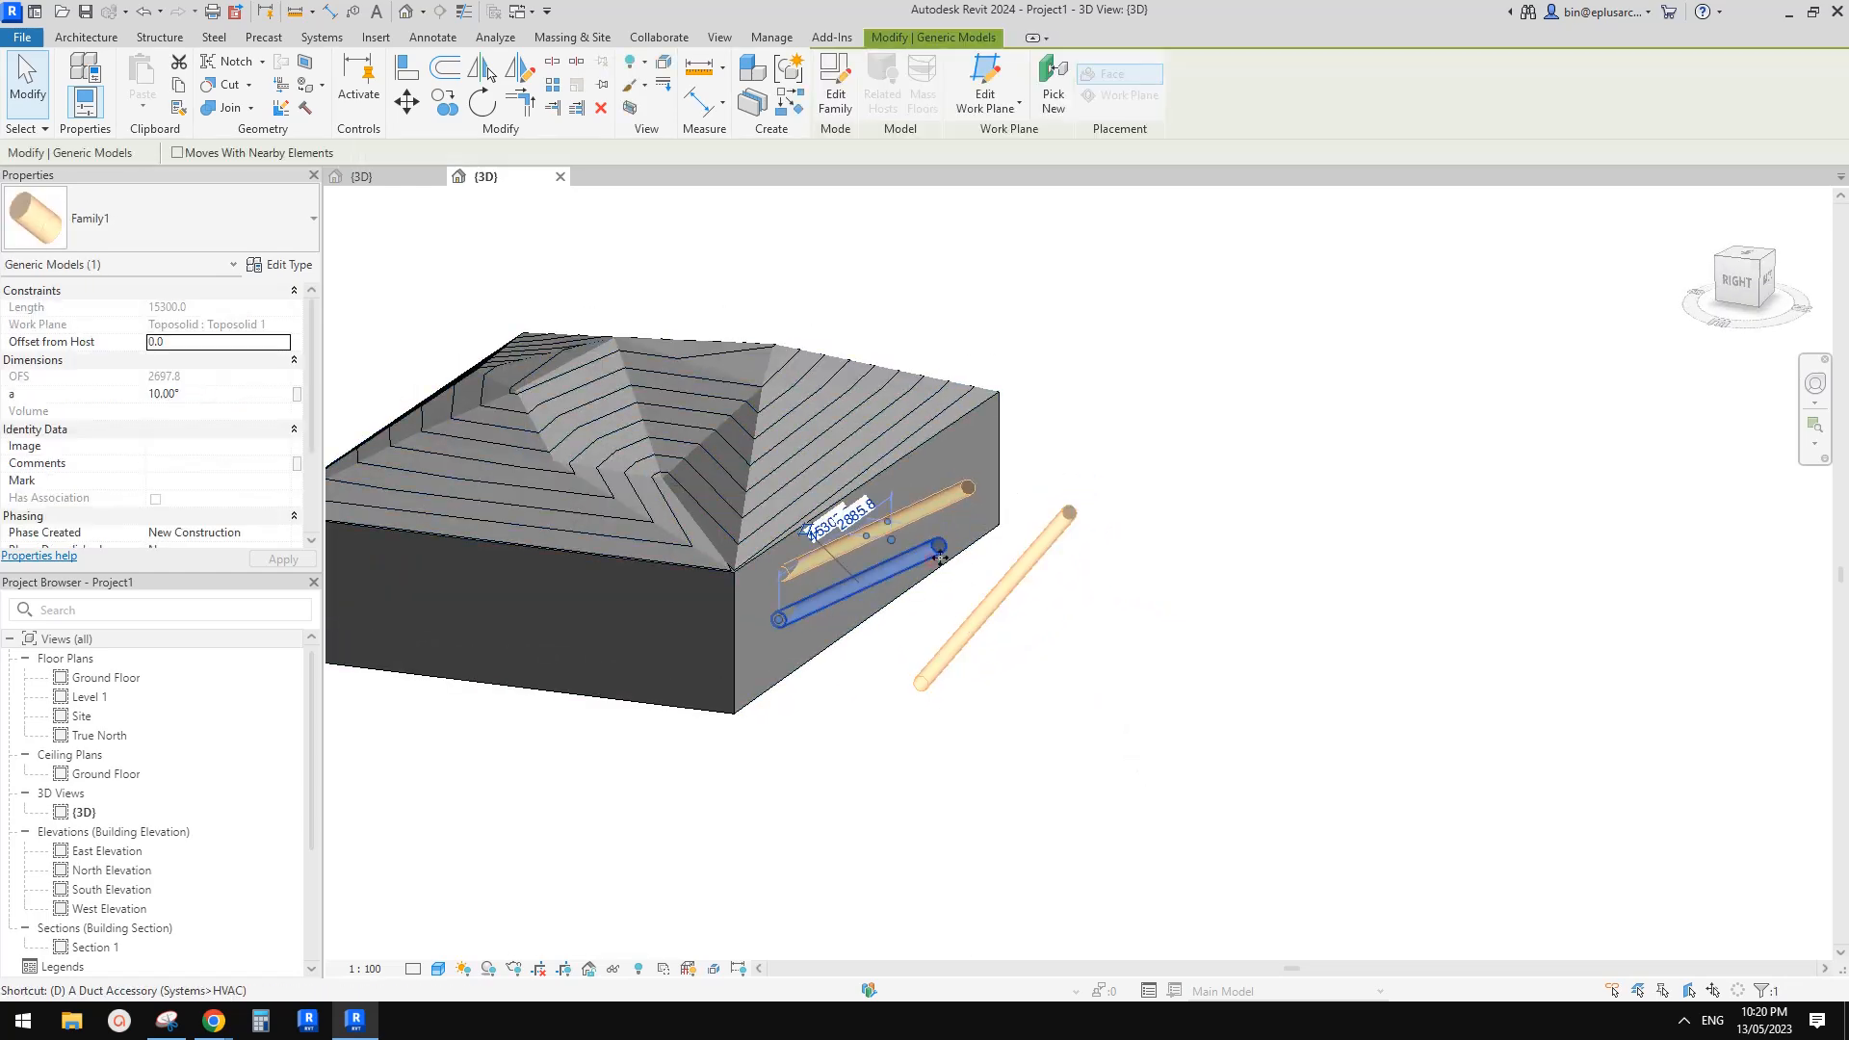
left_click(1071, 516)
left_click(961, 501)
left_click(1027, 566)
middle_click_drag(1040, 570, 975, 599, "shift")
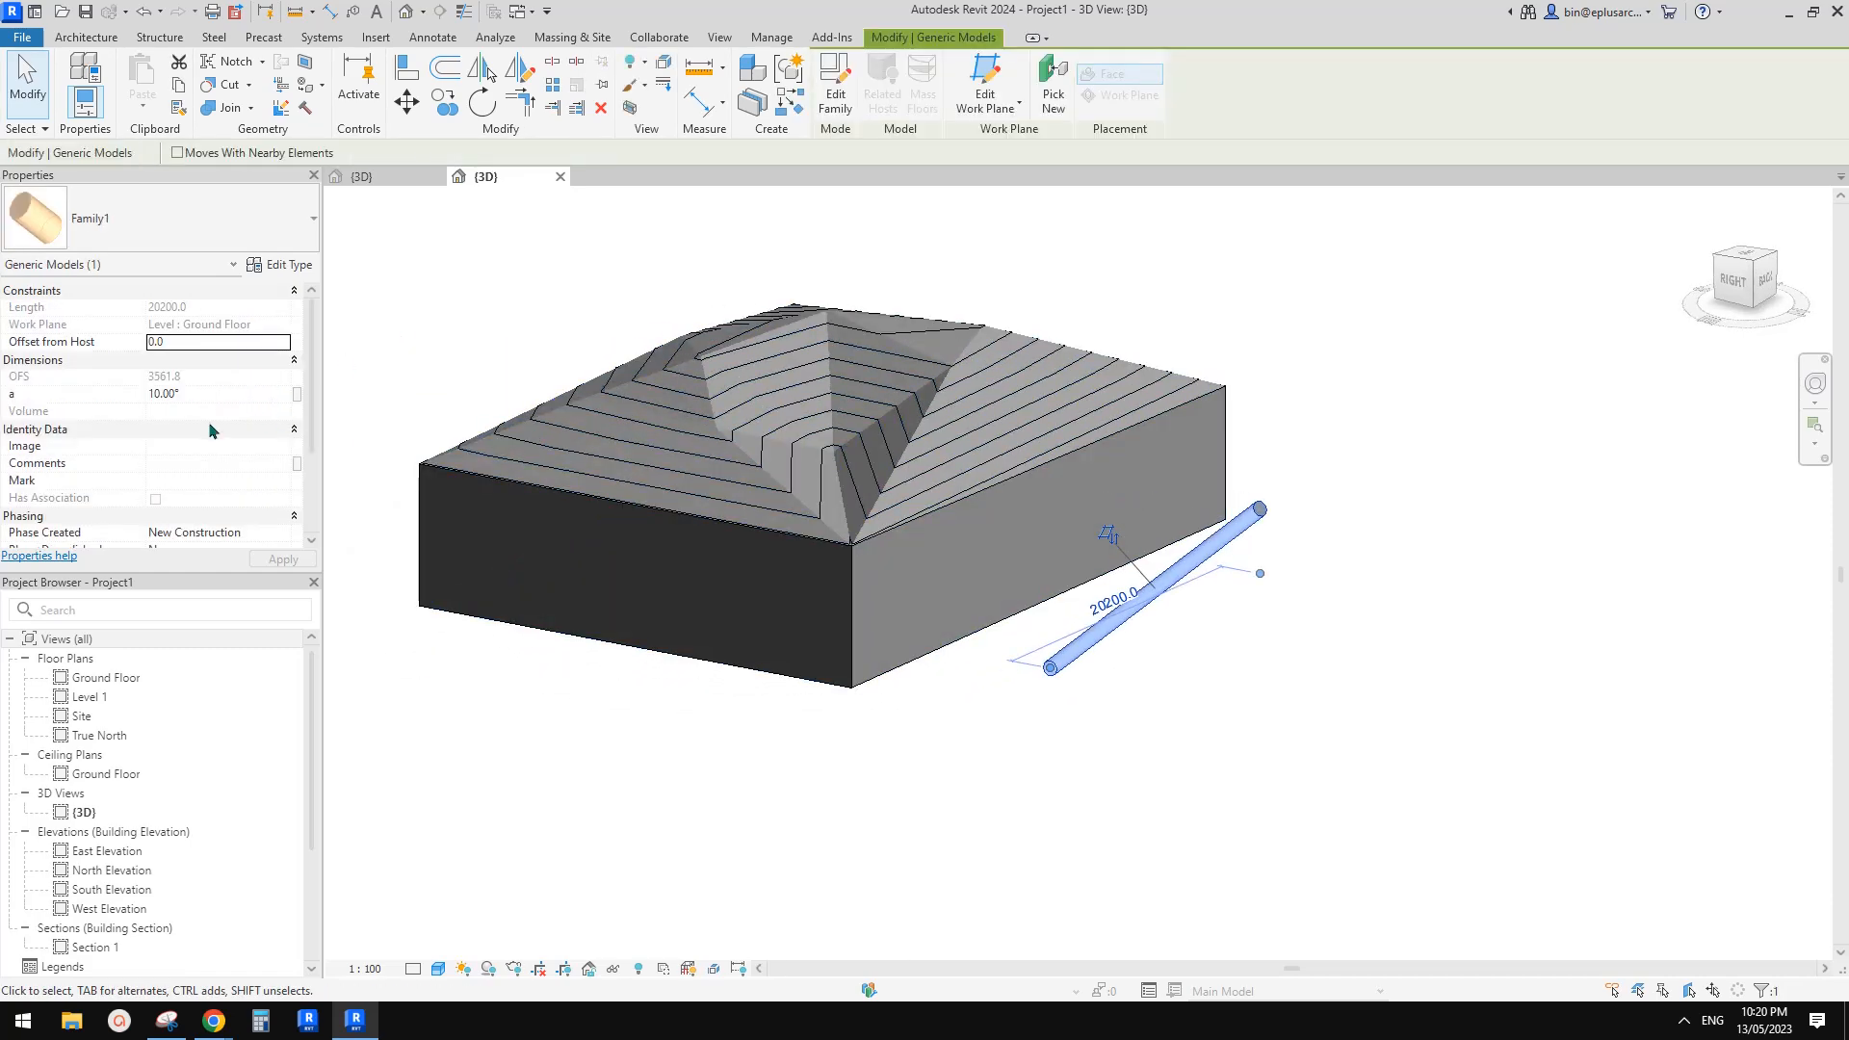
Check the selected void's instance and type properties for a diameter parameter
scroll(208, 426, "down", 3)
scroll(209, 426, "up", 3)
left_click(273, 266)
scroll(480, 511, "down", 2)
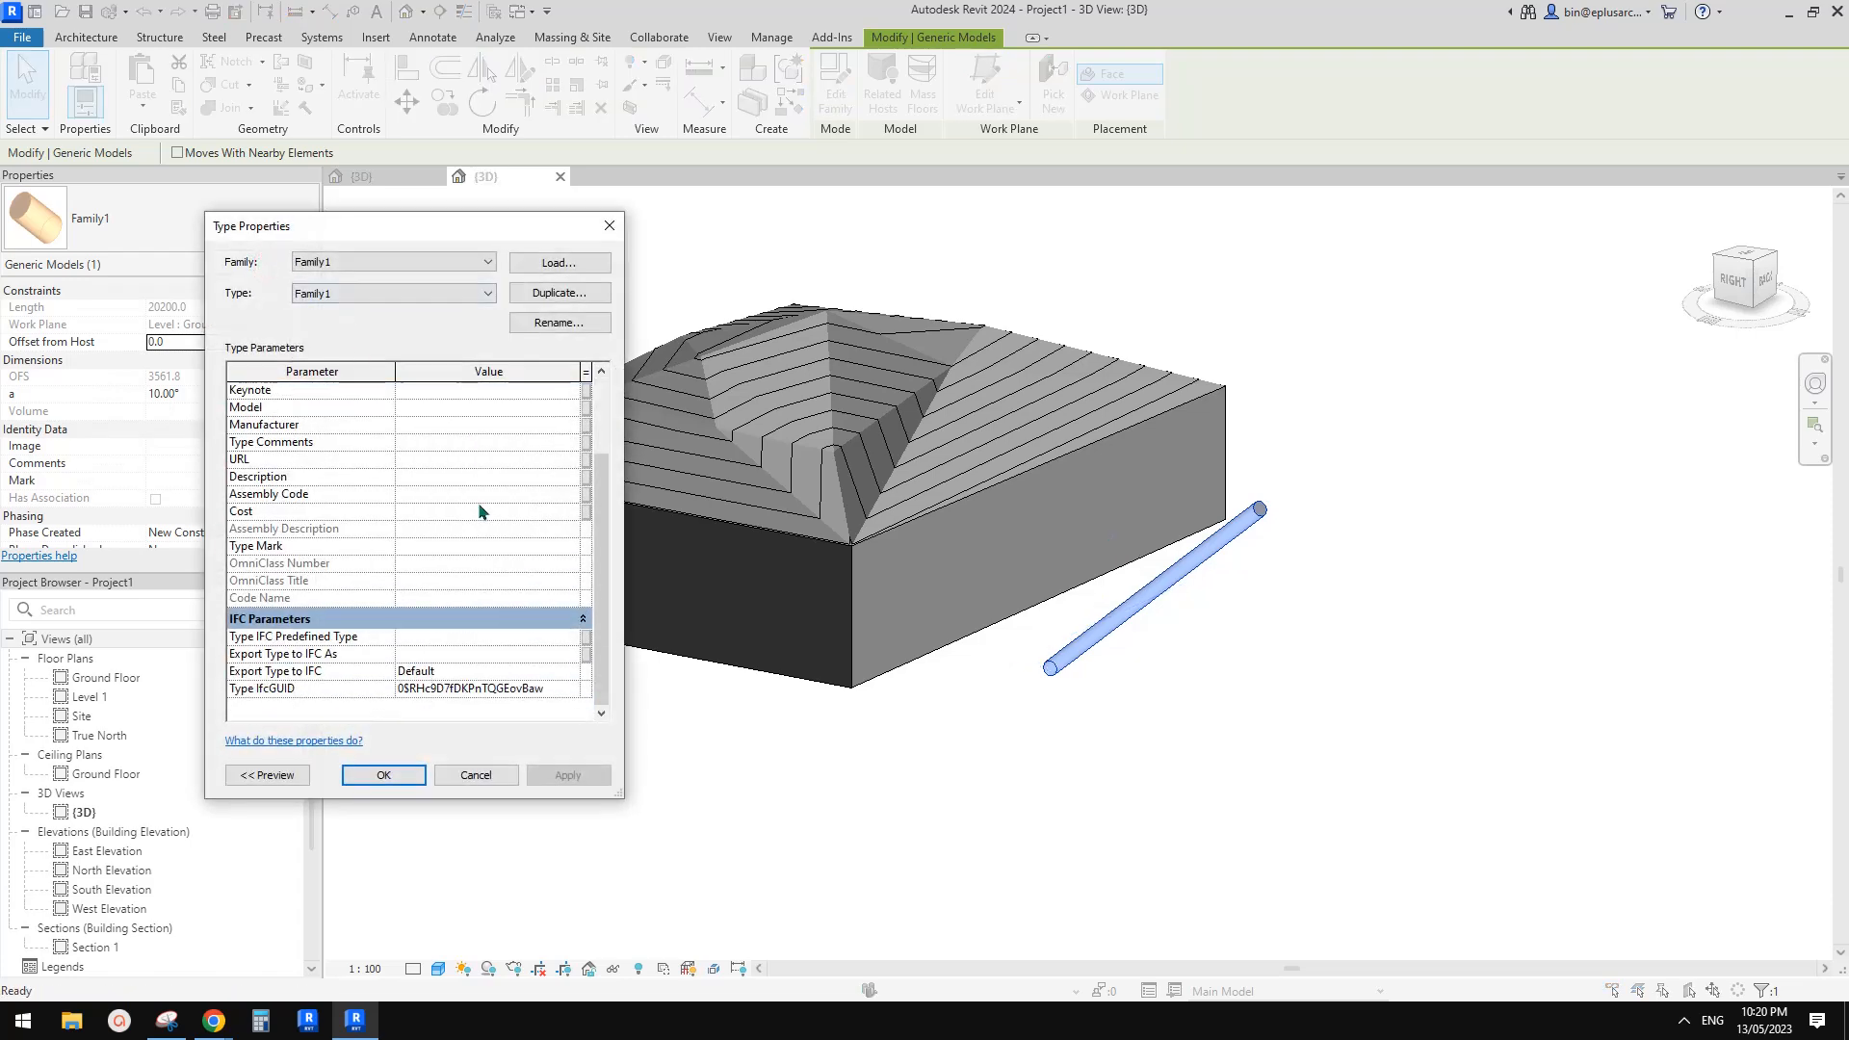
scroll(462, 621, "up", 2)
key("Escape")
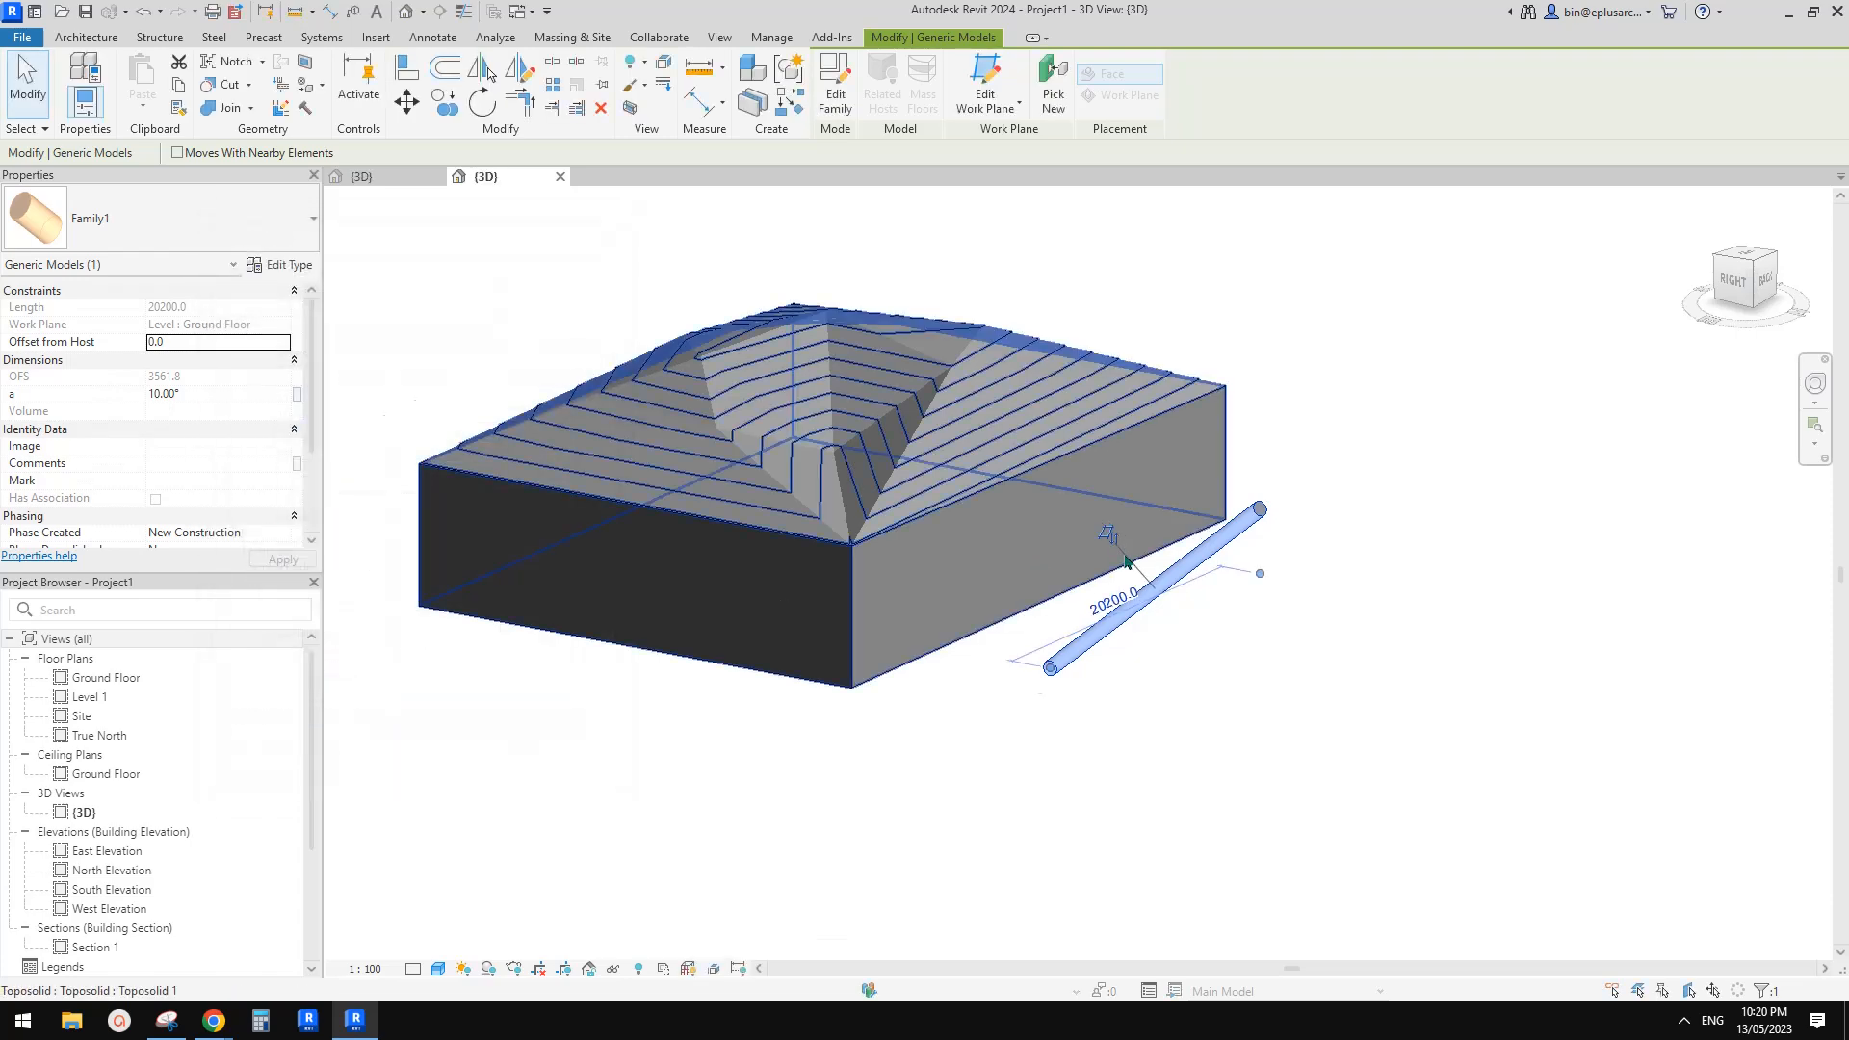
scroll(1129, 565, "up", 1)
middle_click_drag(1125, 565, 1030, 617, "shift")
scroll(1030, 617, "up", 1)
middle_click_drag(1210, 591, 1169, 628, "shift")
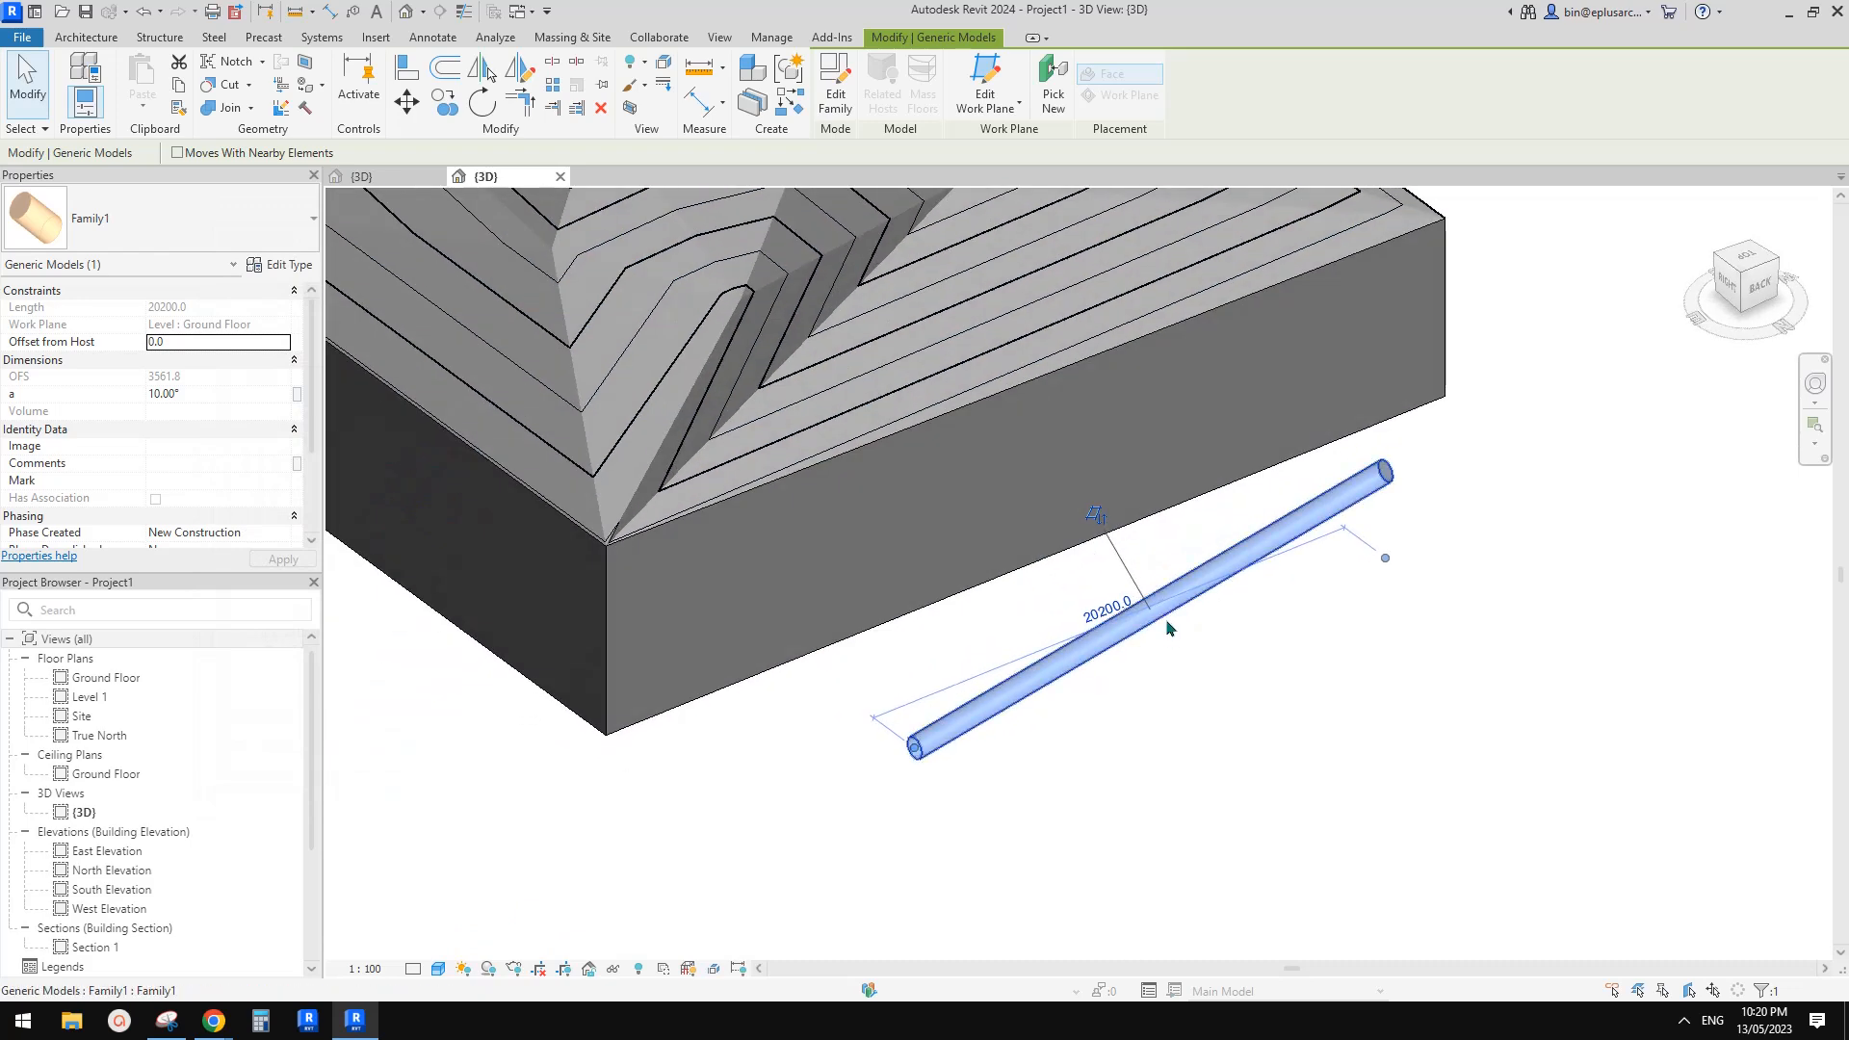
scroll(1163, 607, "down", 1)
Open the void family for editing and check the profile properties of its void swept blend
left_click(1150, 631)
left_click(1158, 595)
left_click(835, 86)
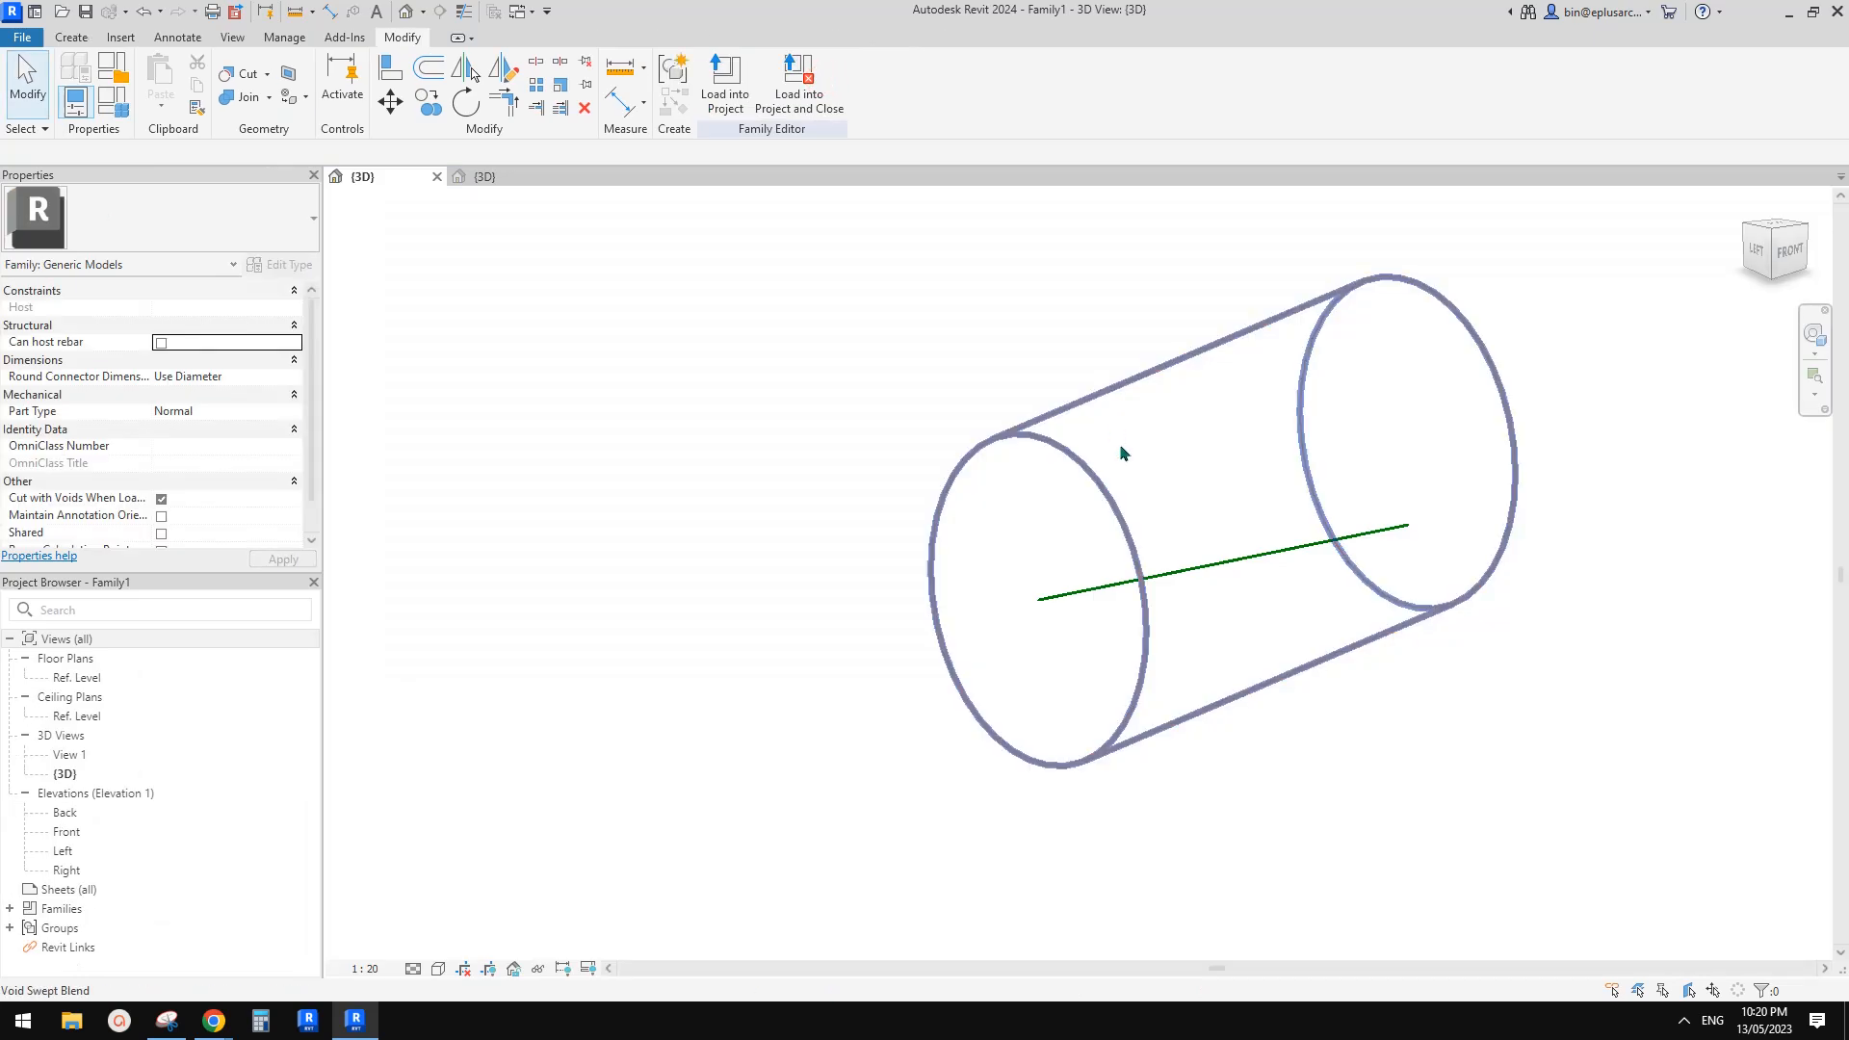
left_click(1103, 501)
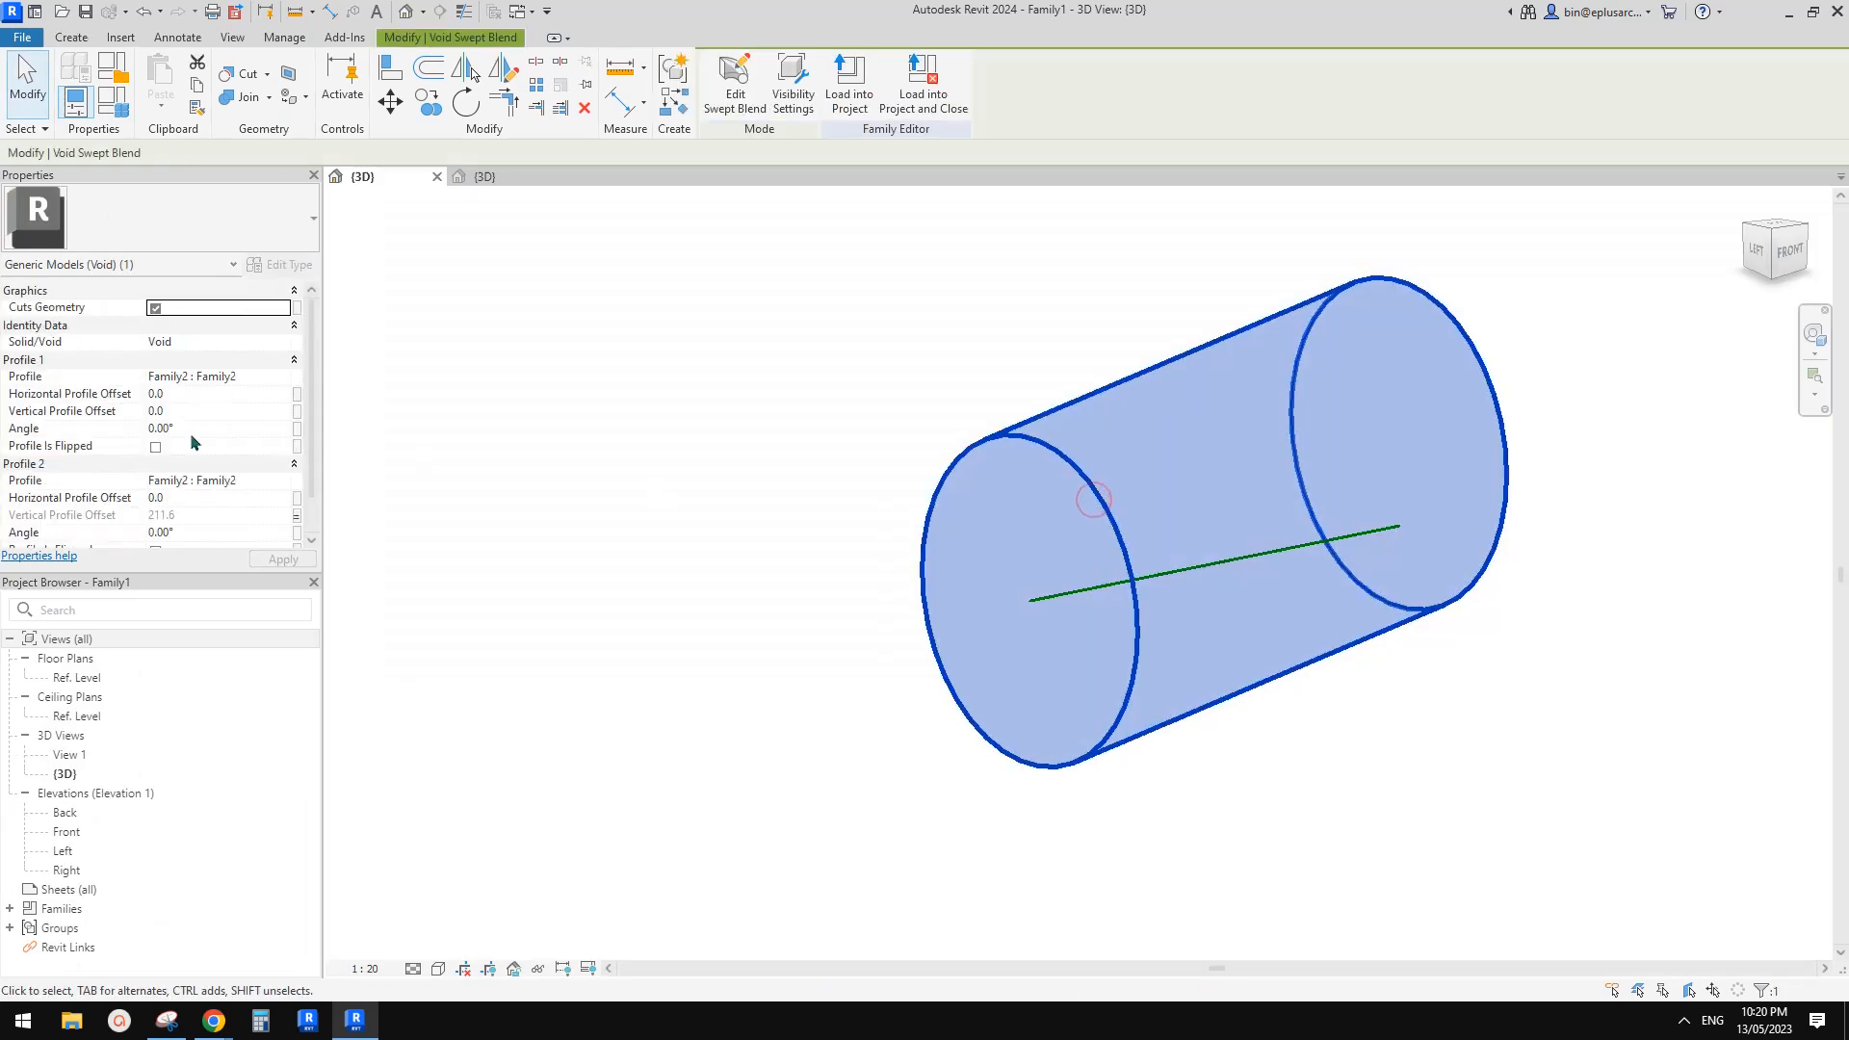
key("Escape")
Find the Family2 profile among the void family's loaded profiles and open its type properties
double_click(53, 910)
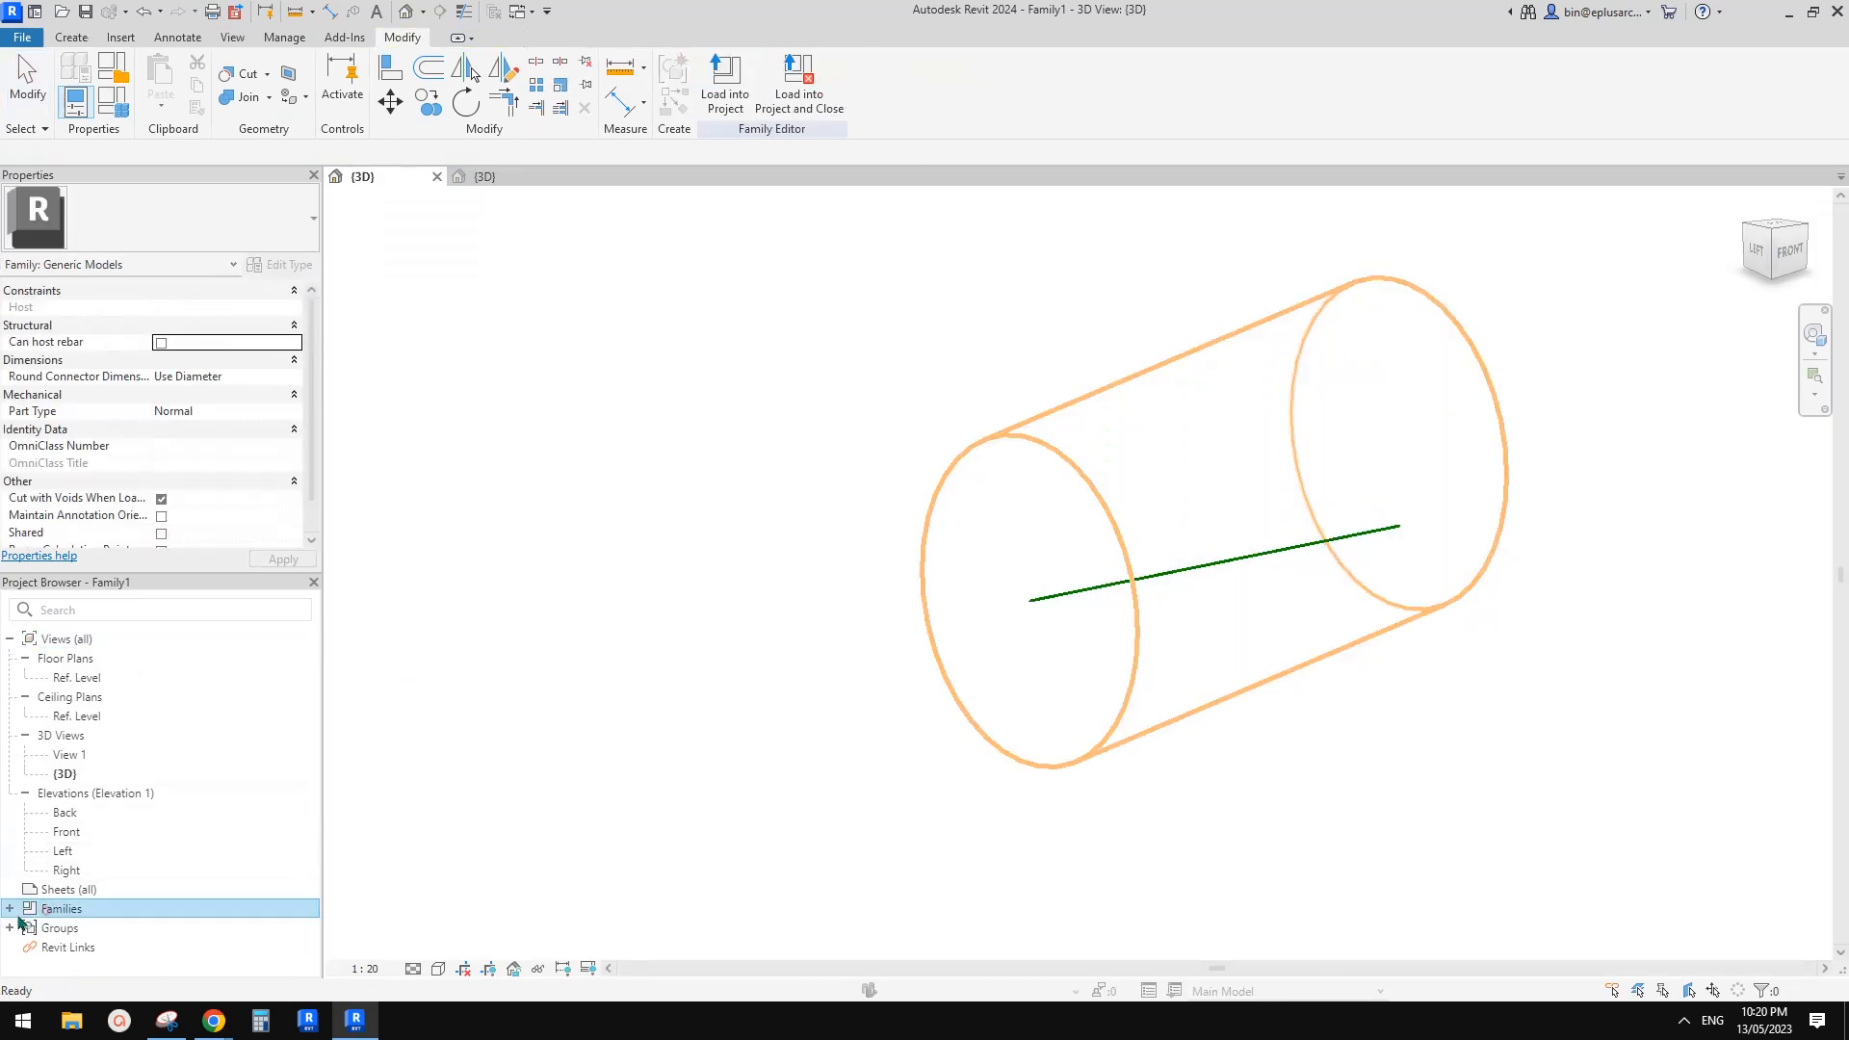
double_click(55, 928)
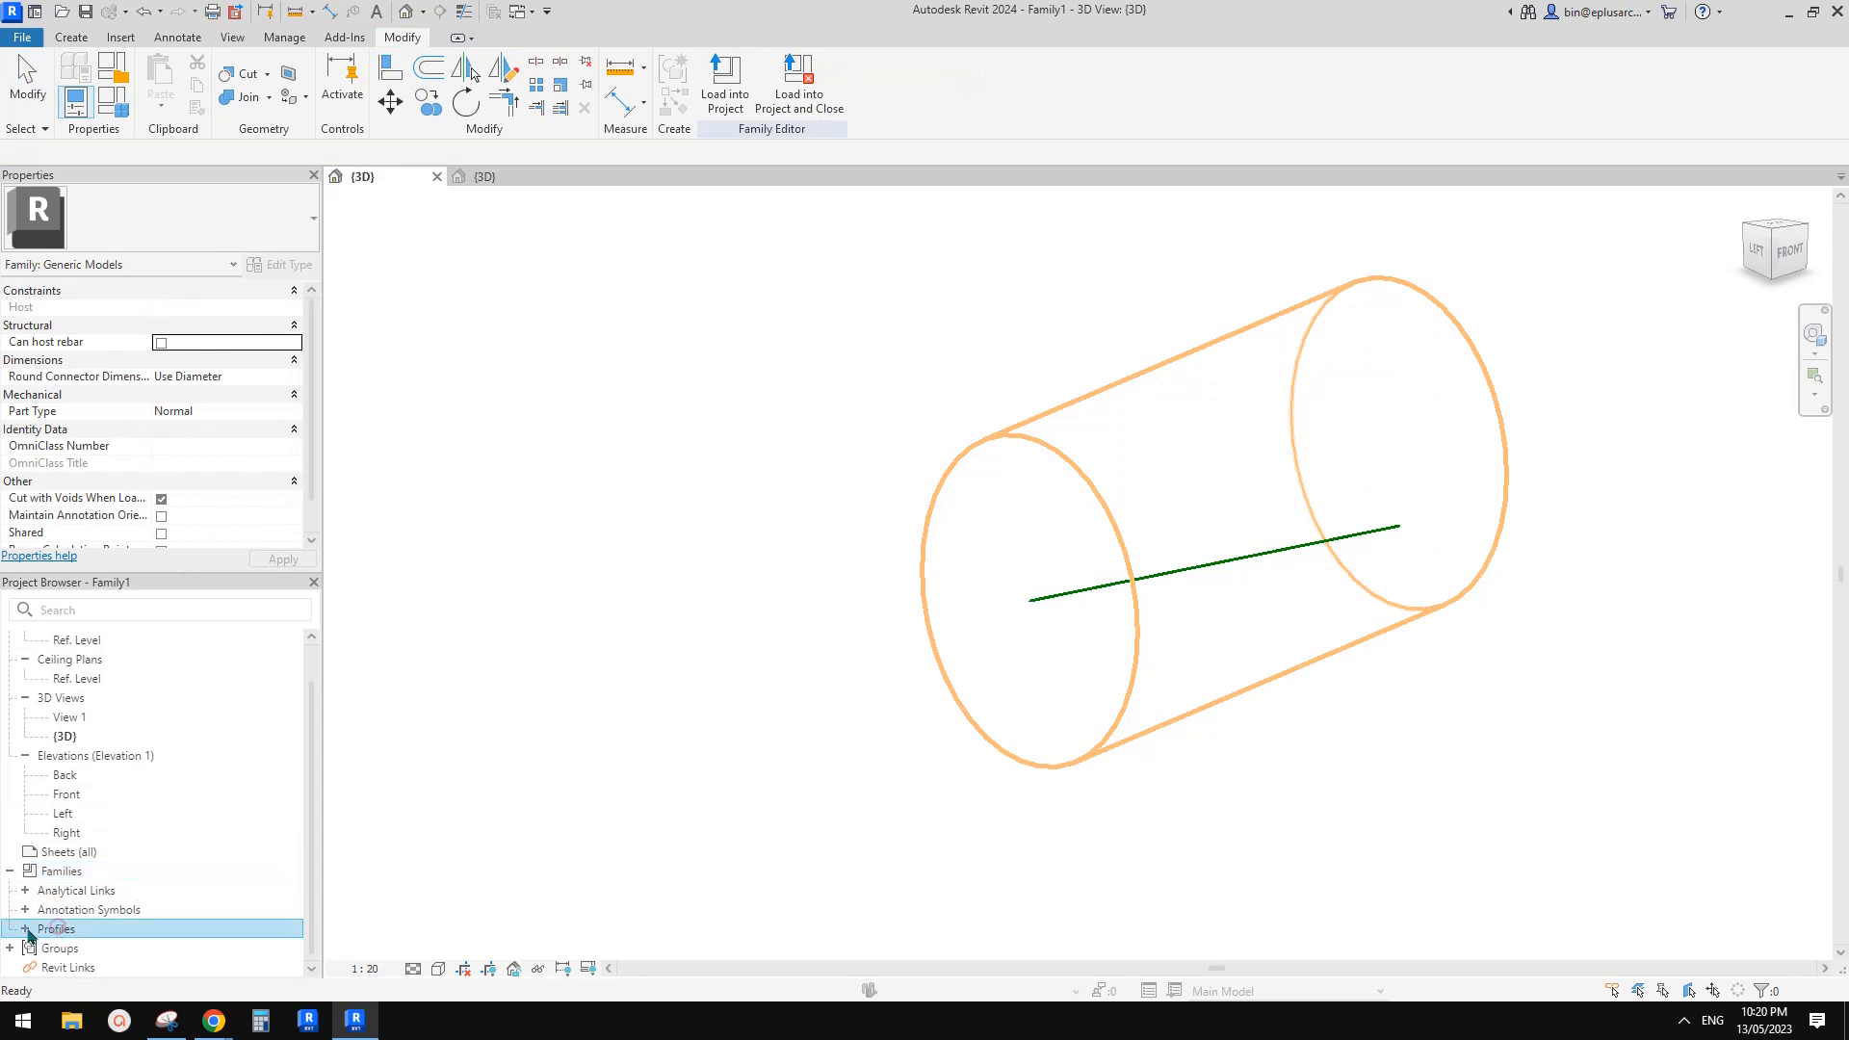
double_click(72, 947)
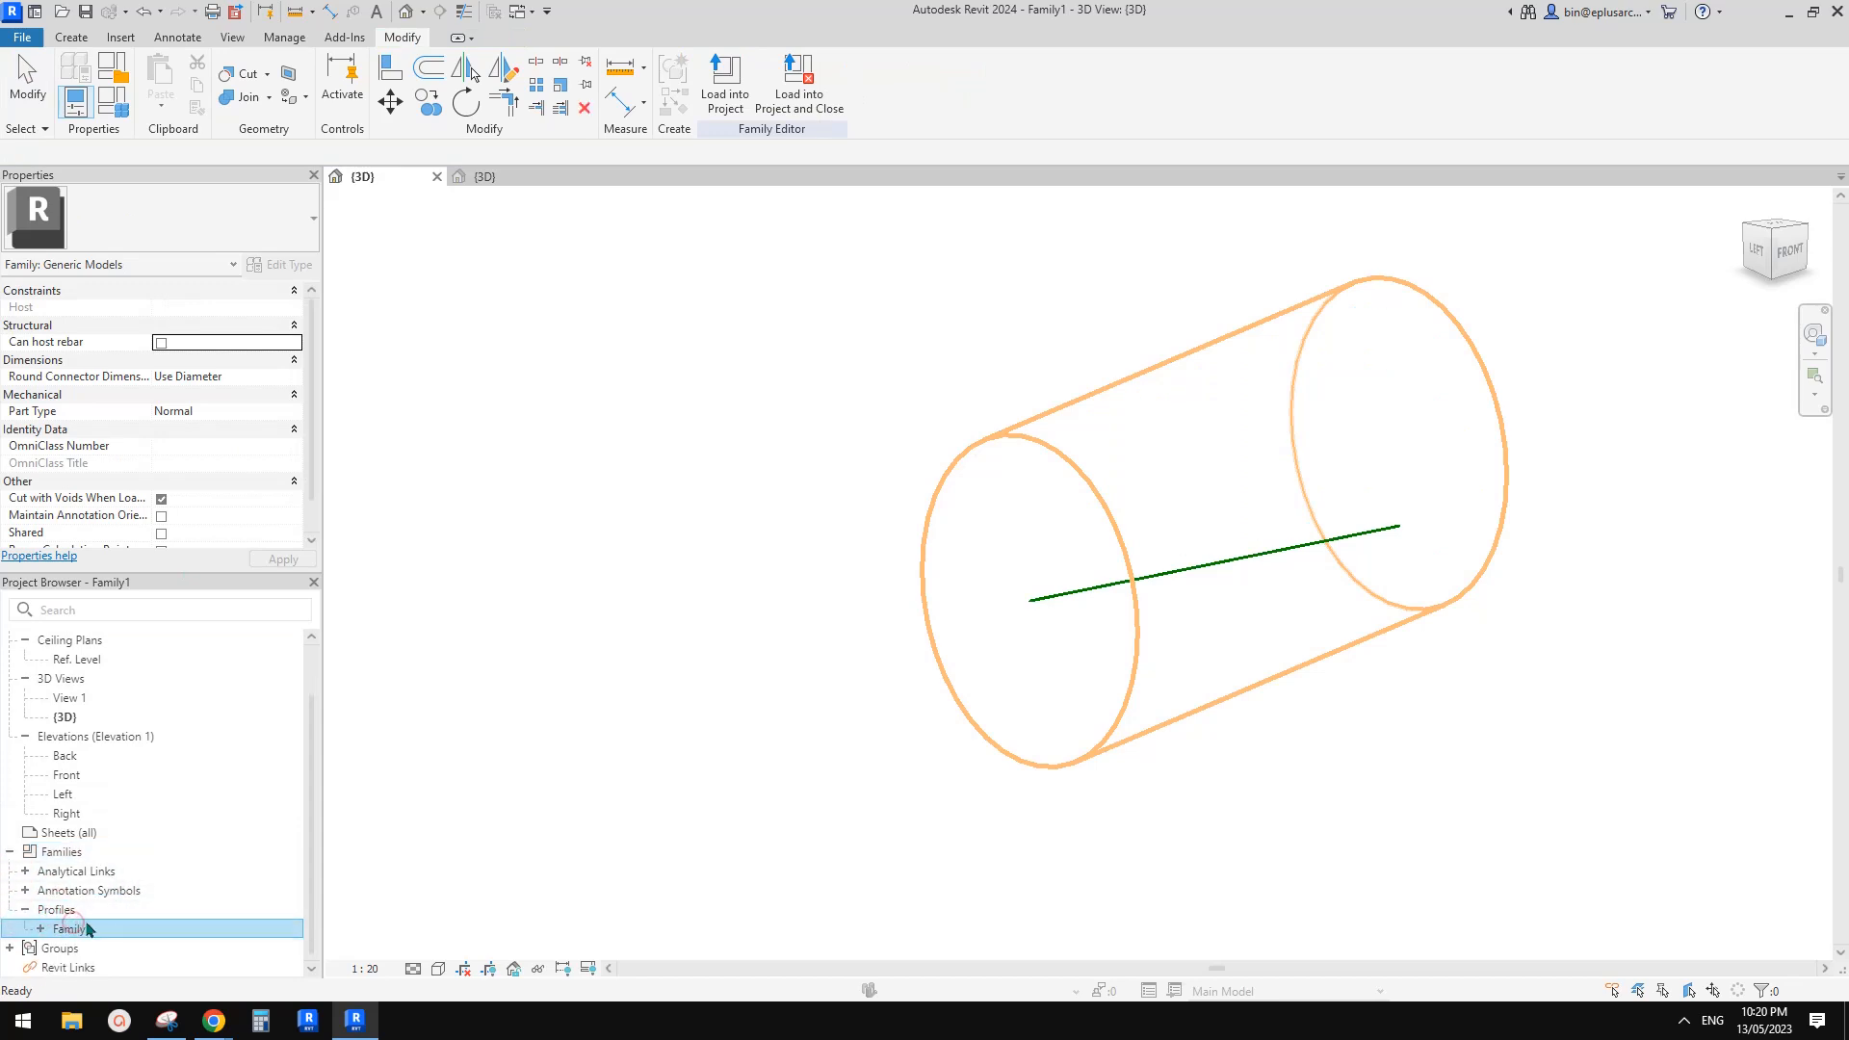
scroll(111, 930, "down", 1)
double_click(103, 932)
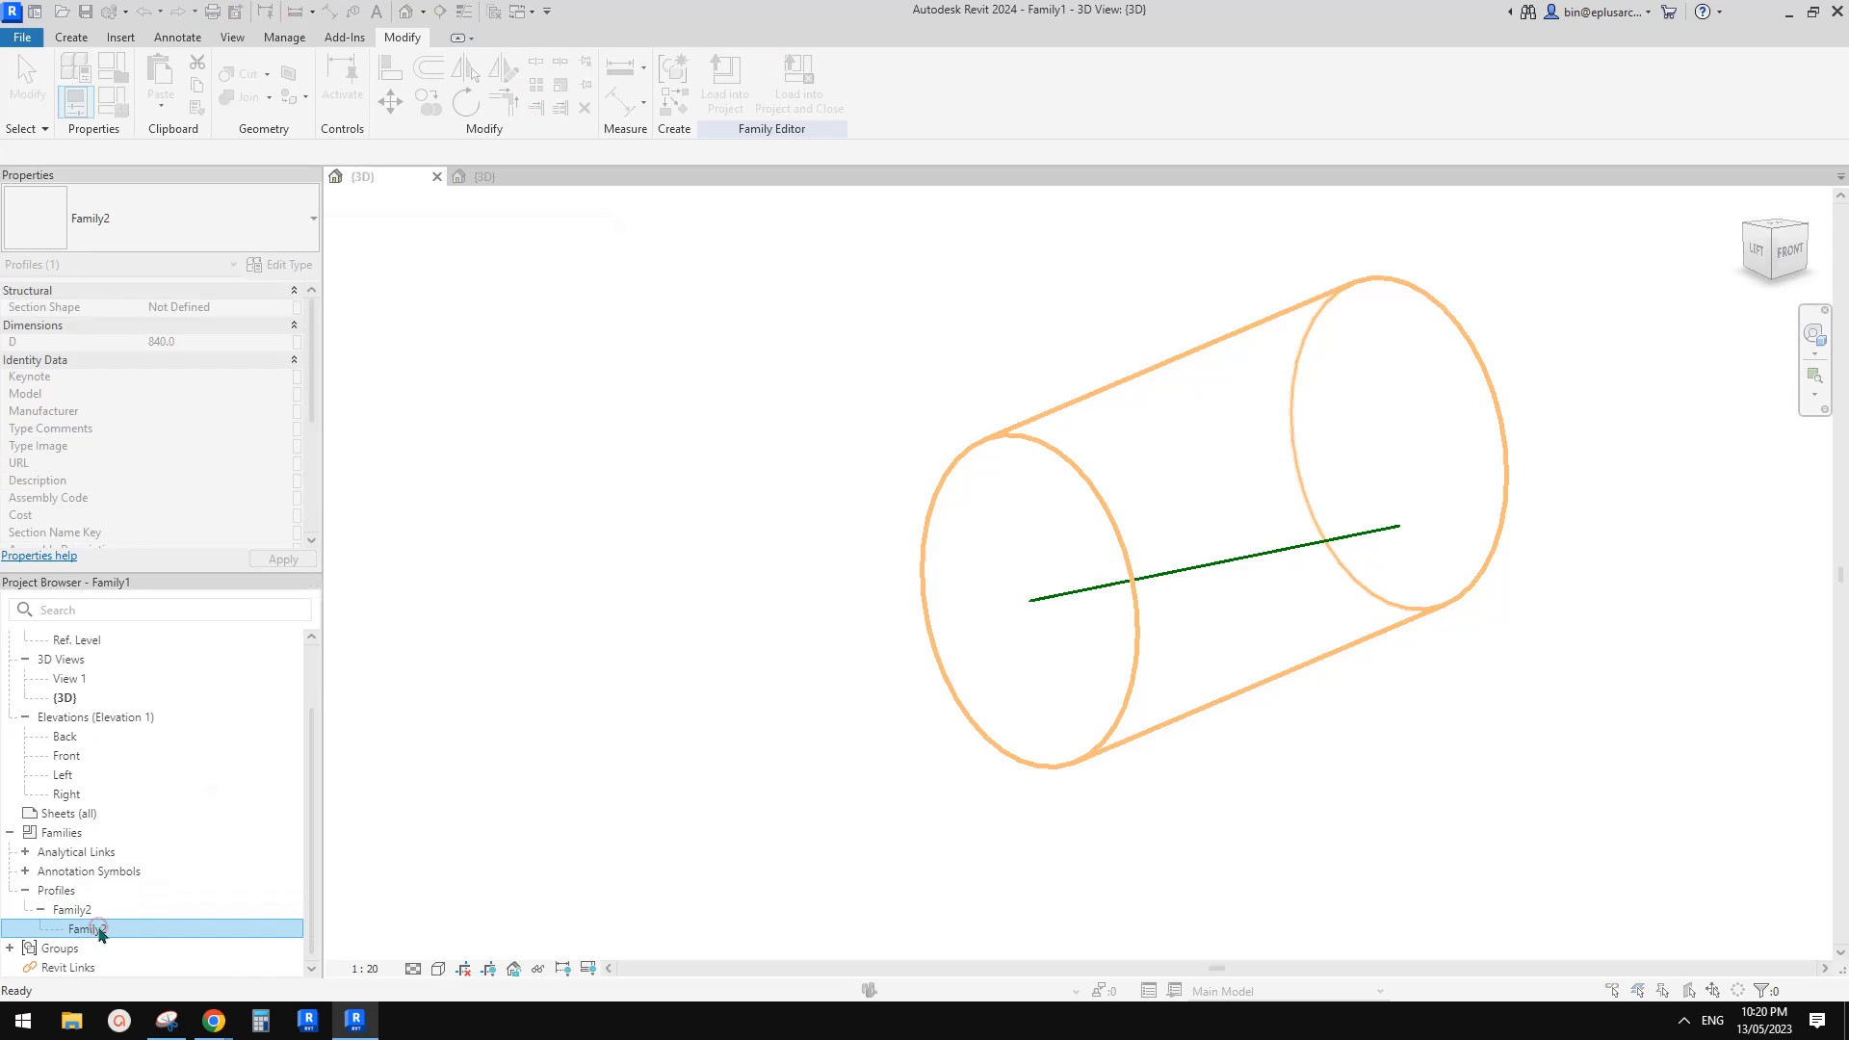
left_click(610, 227)
left_click(80, 834)
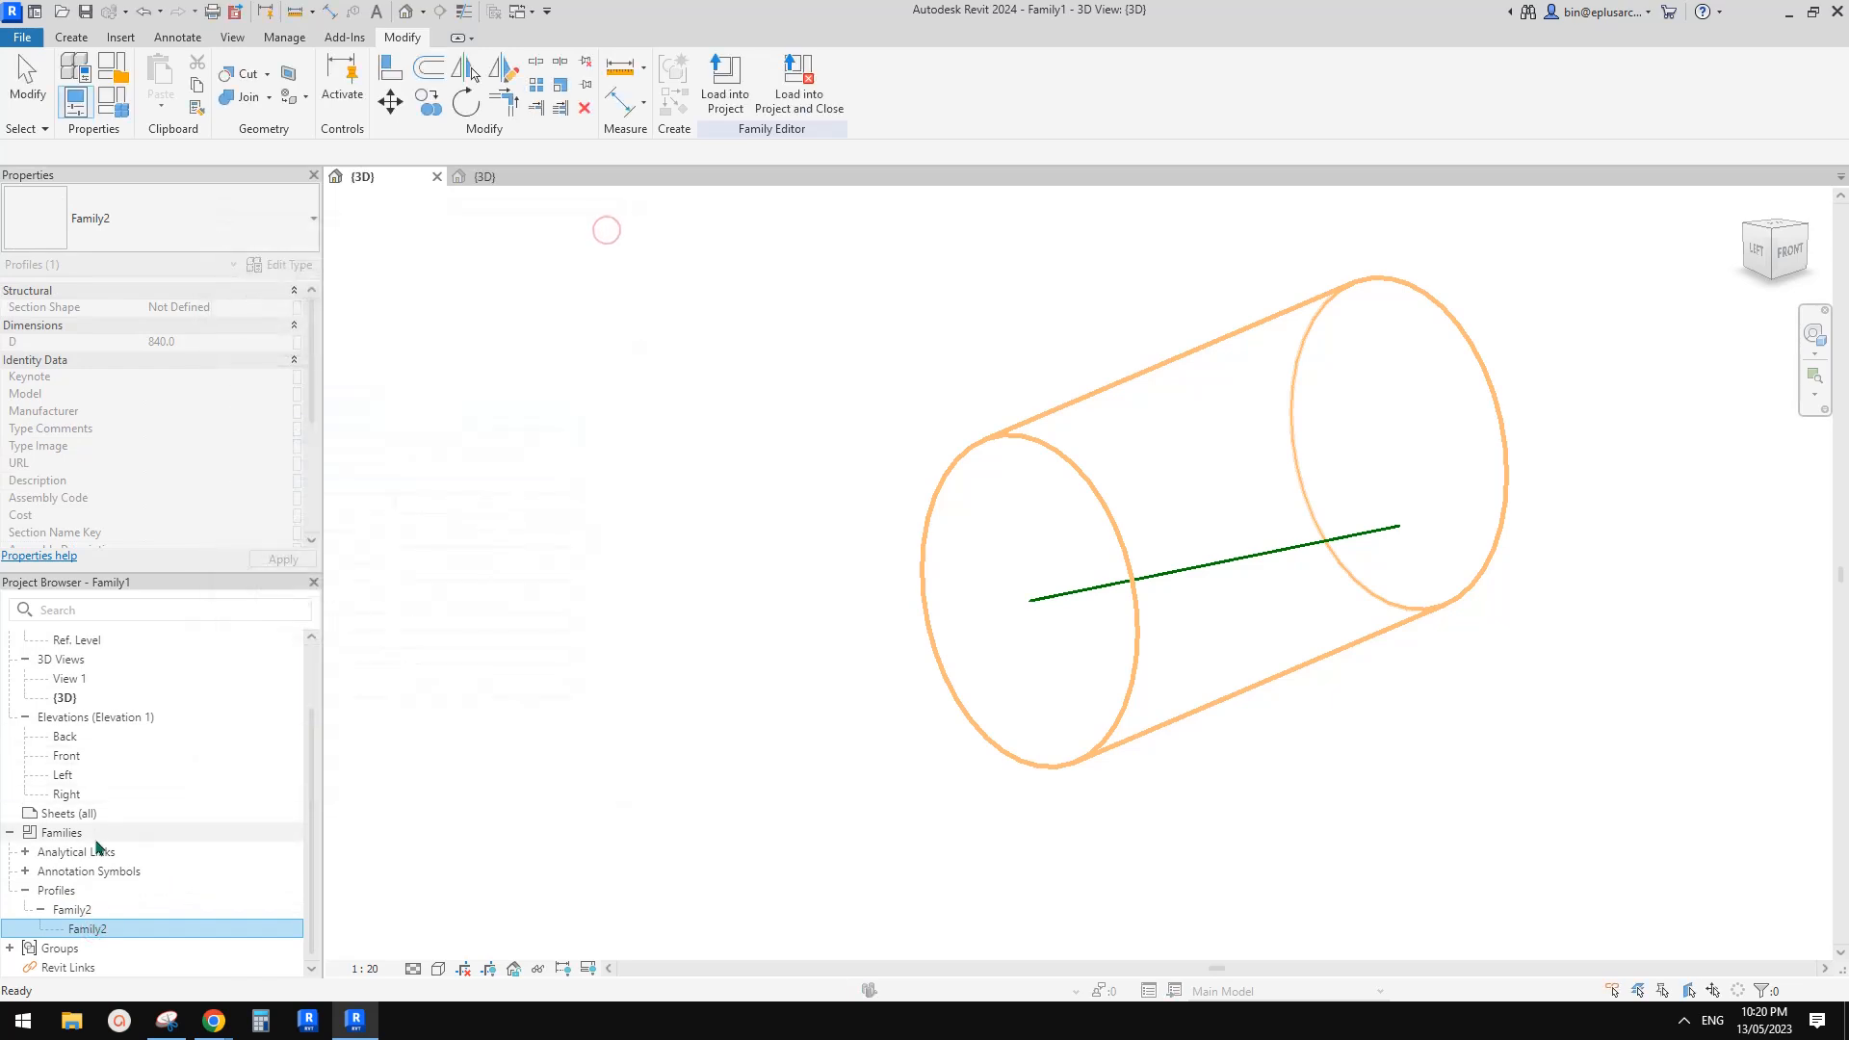
left_click(89, 893)
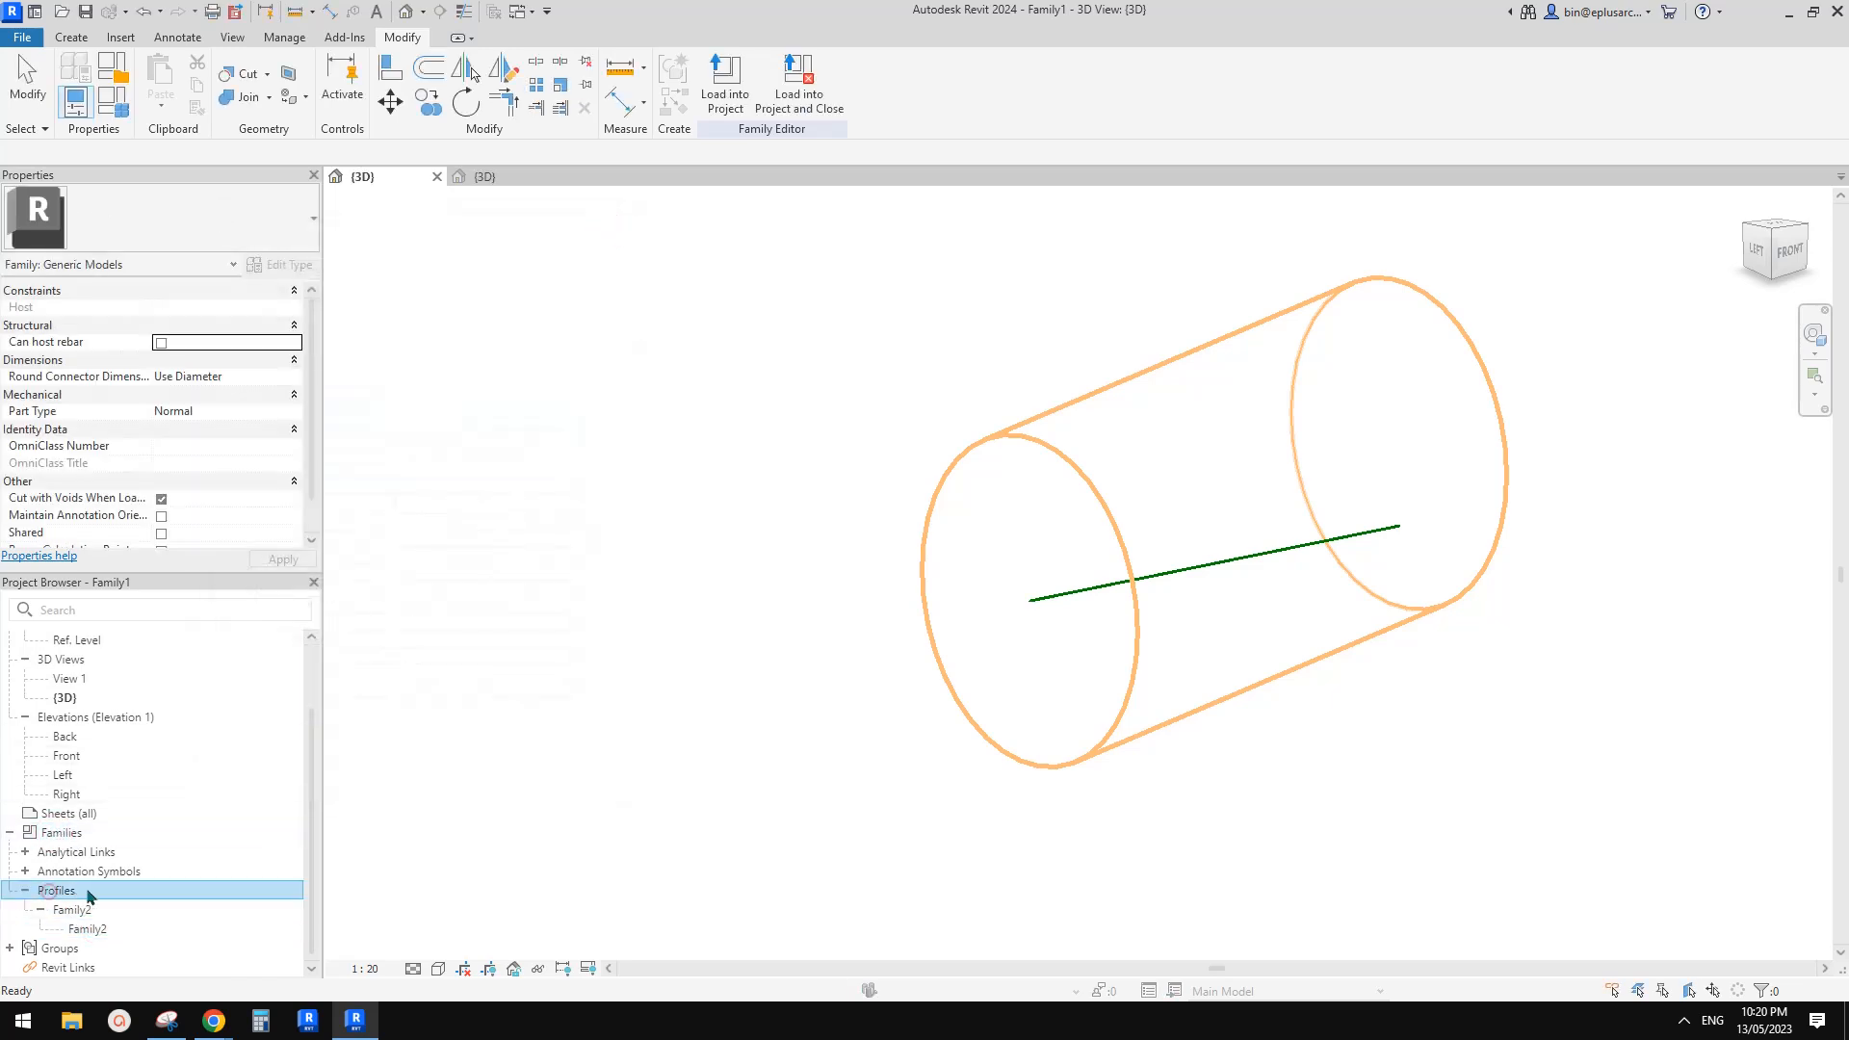
left_click(81, 911)
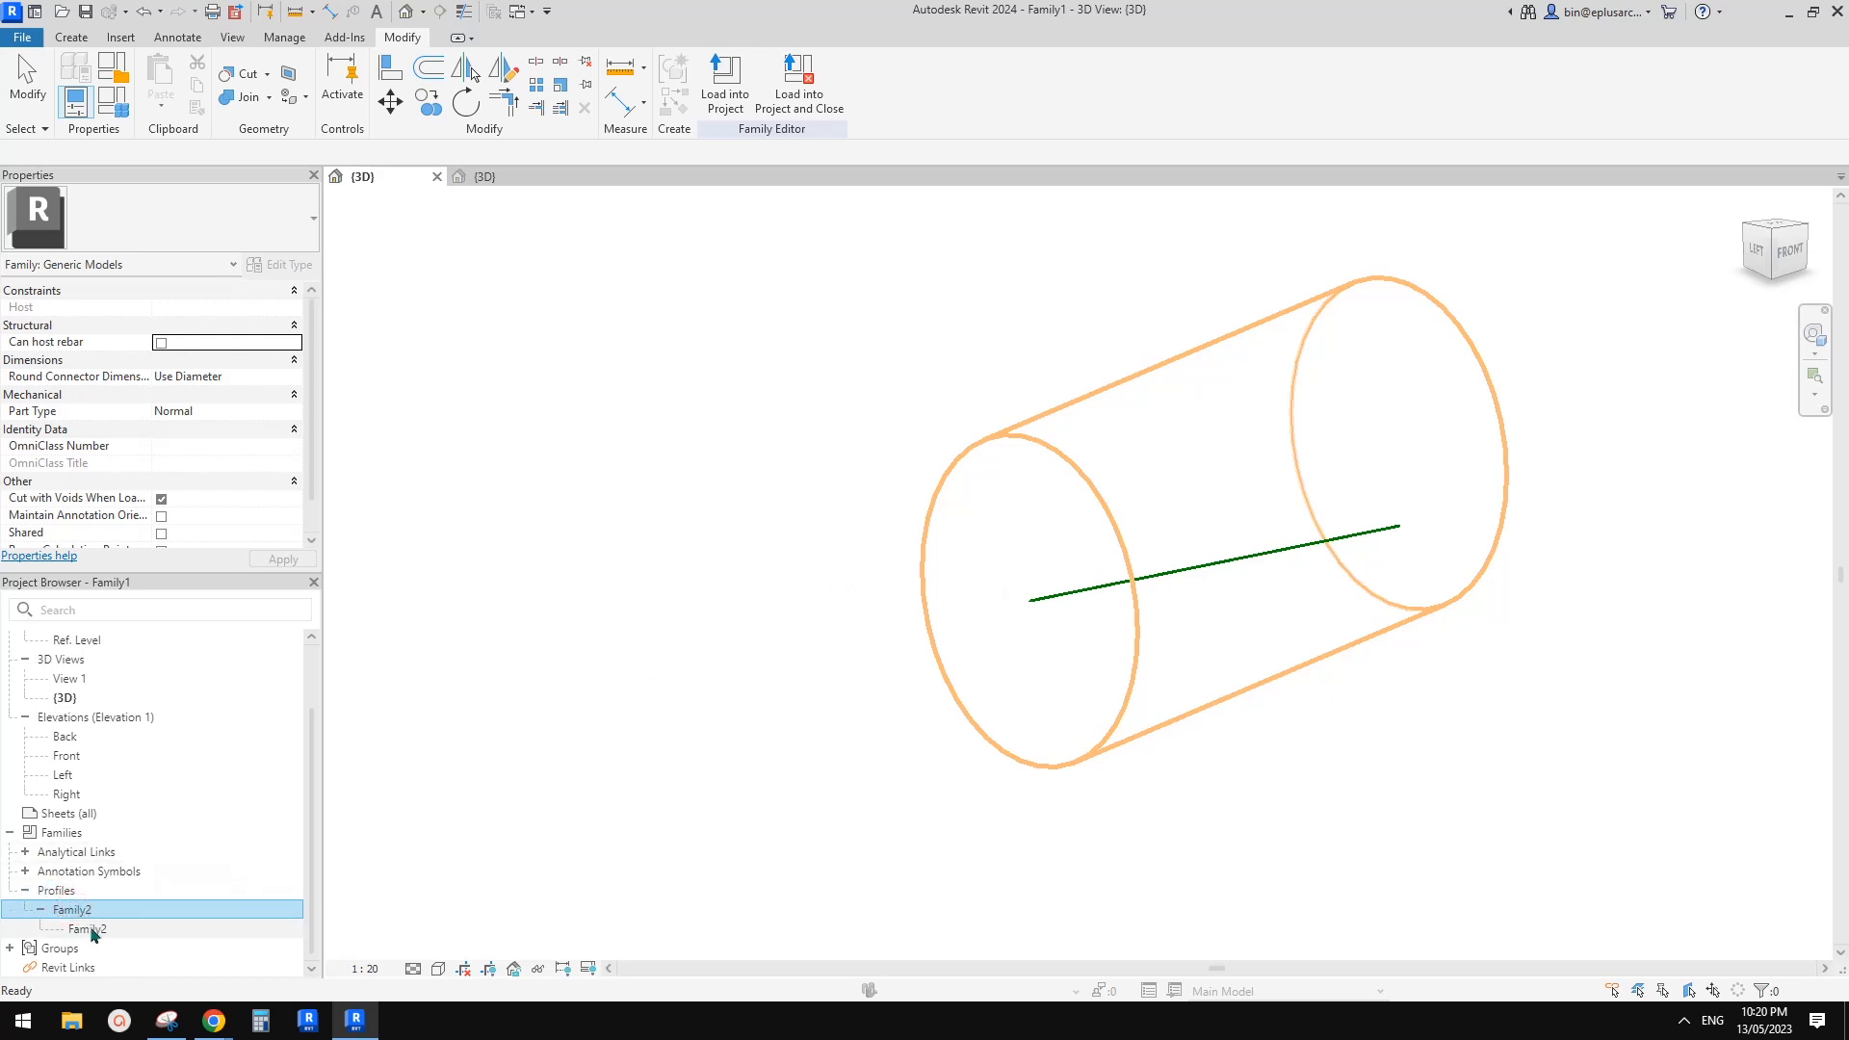
double_click(89, 930)
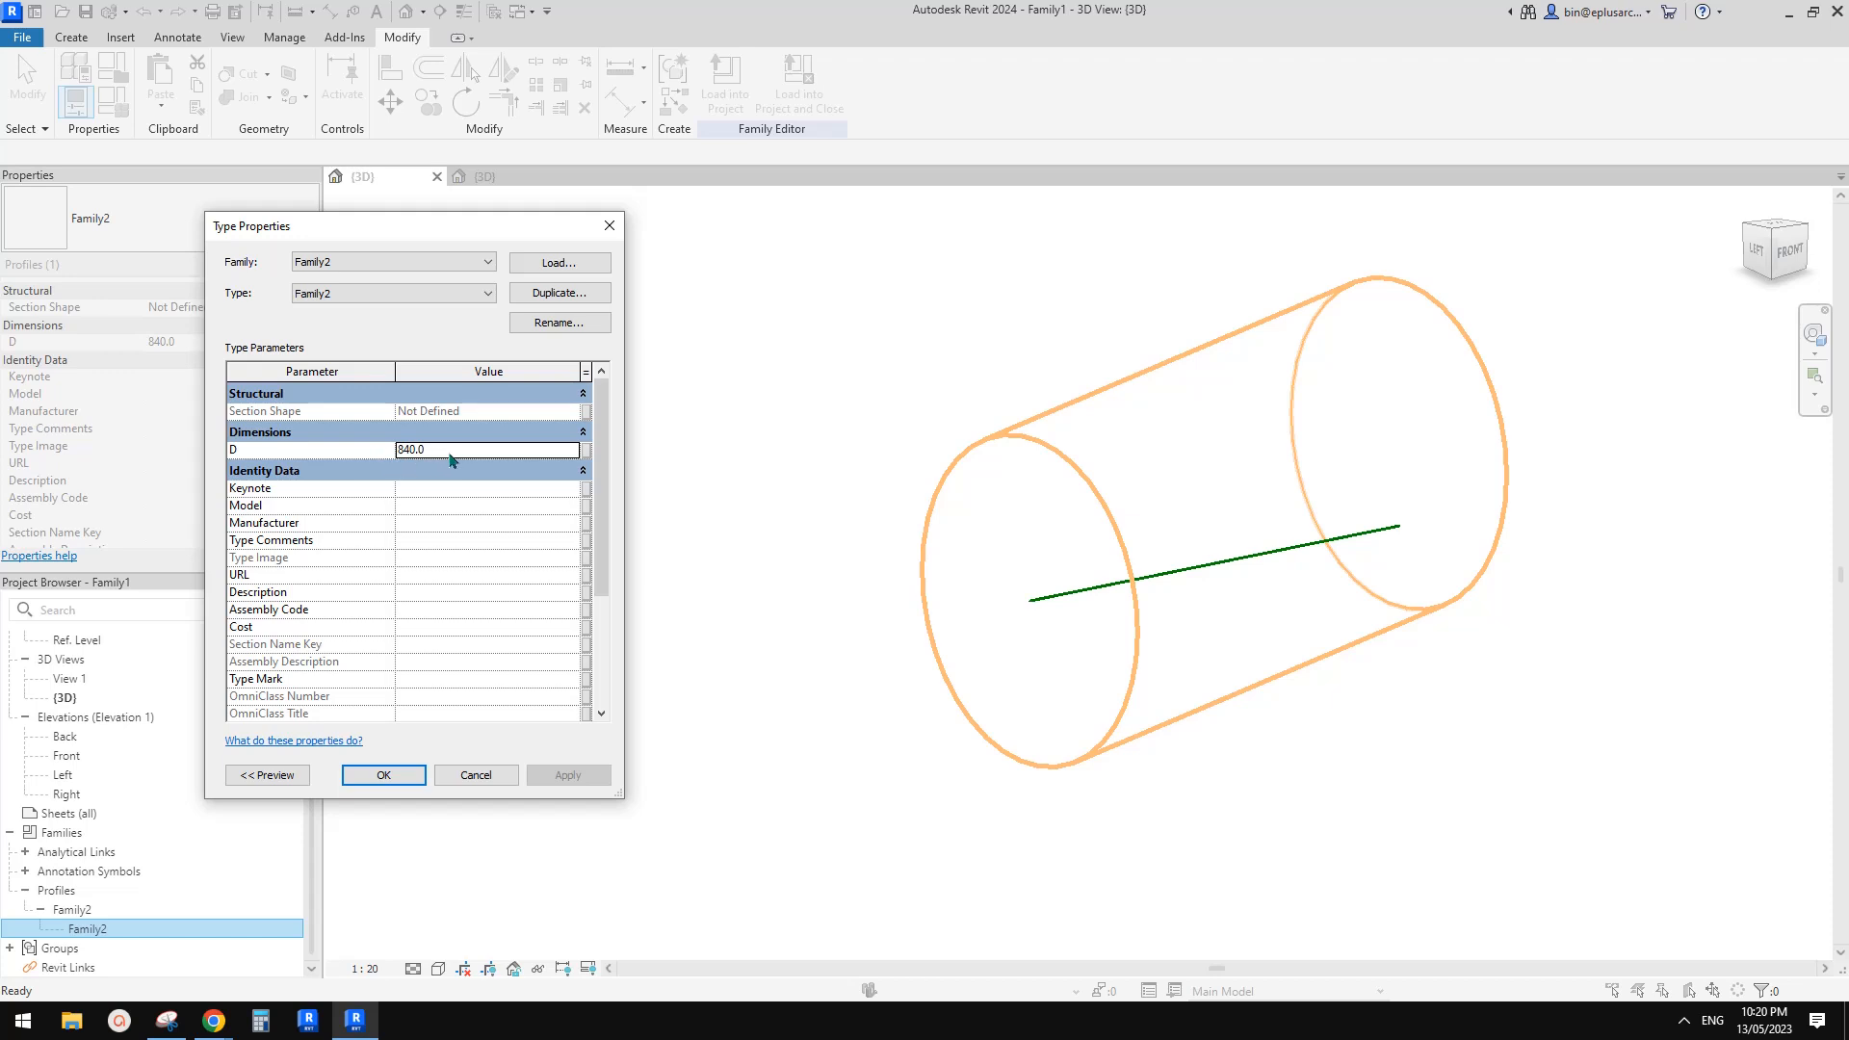
Associate the Family2 profile's D dimension with a new instance family parameter named D, grouped under Dimensions
left_click_drag(428, 230, 559, 184)
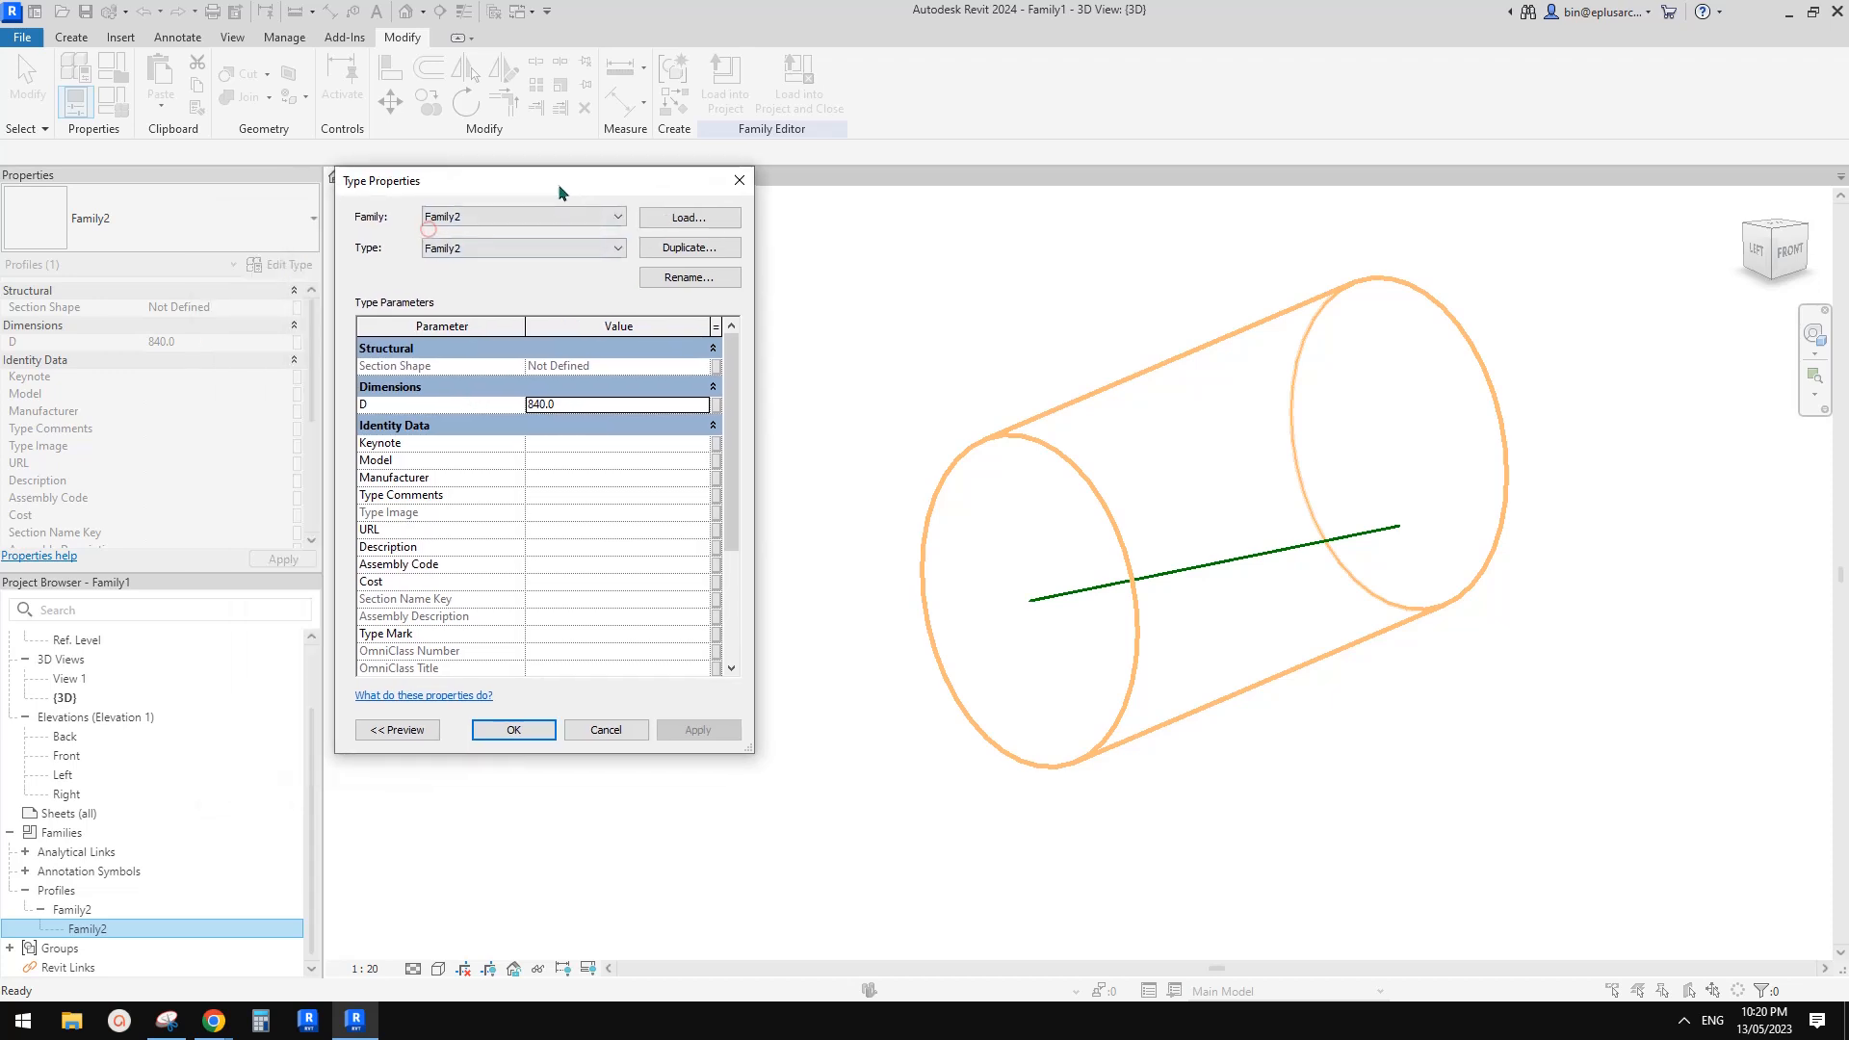
left_click(691, 400)
left_click(715, 406)
left_click(403, 589)
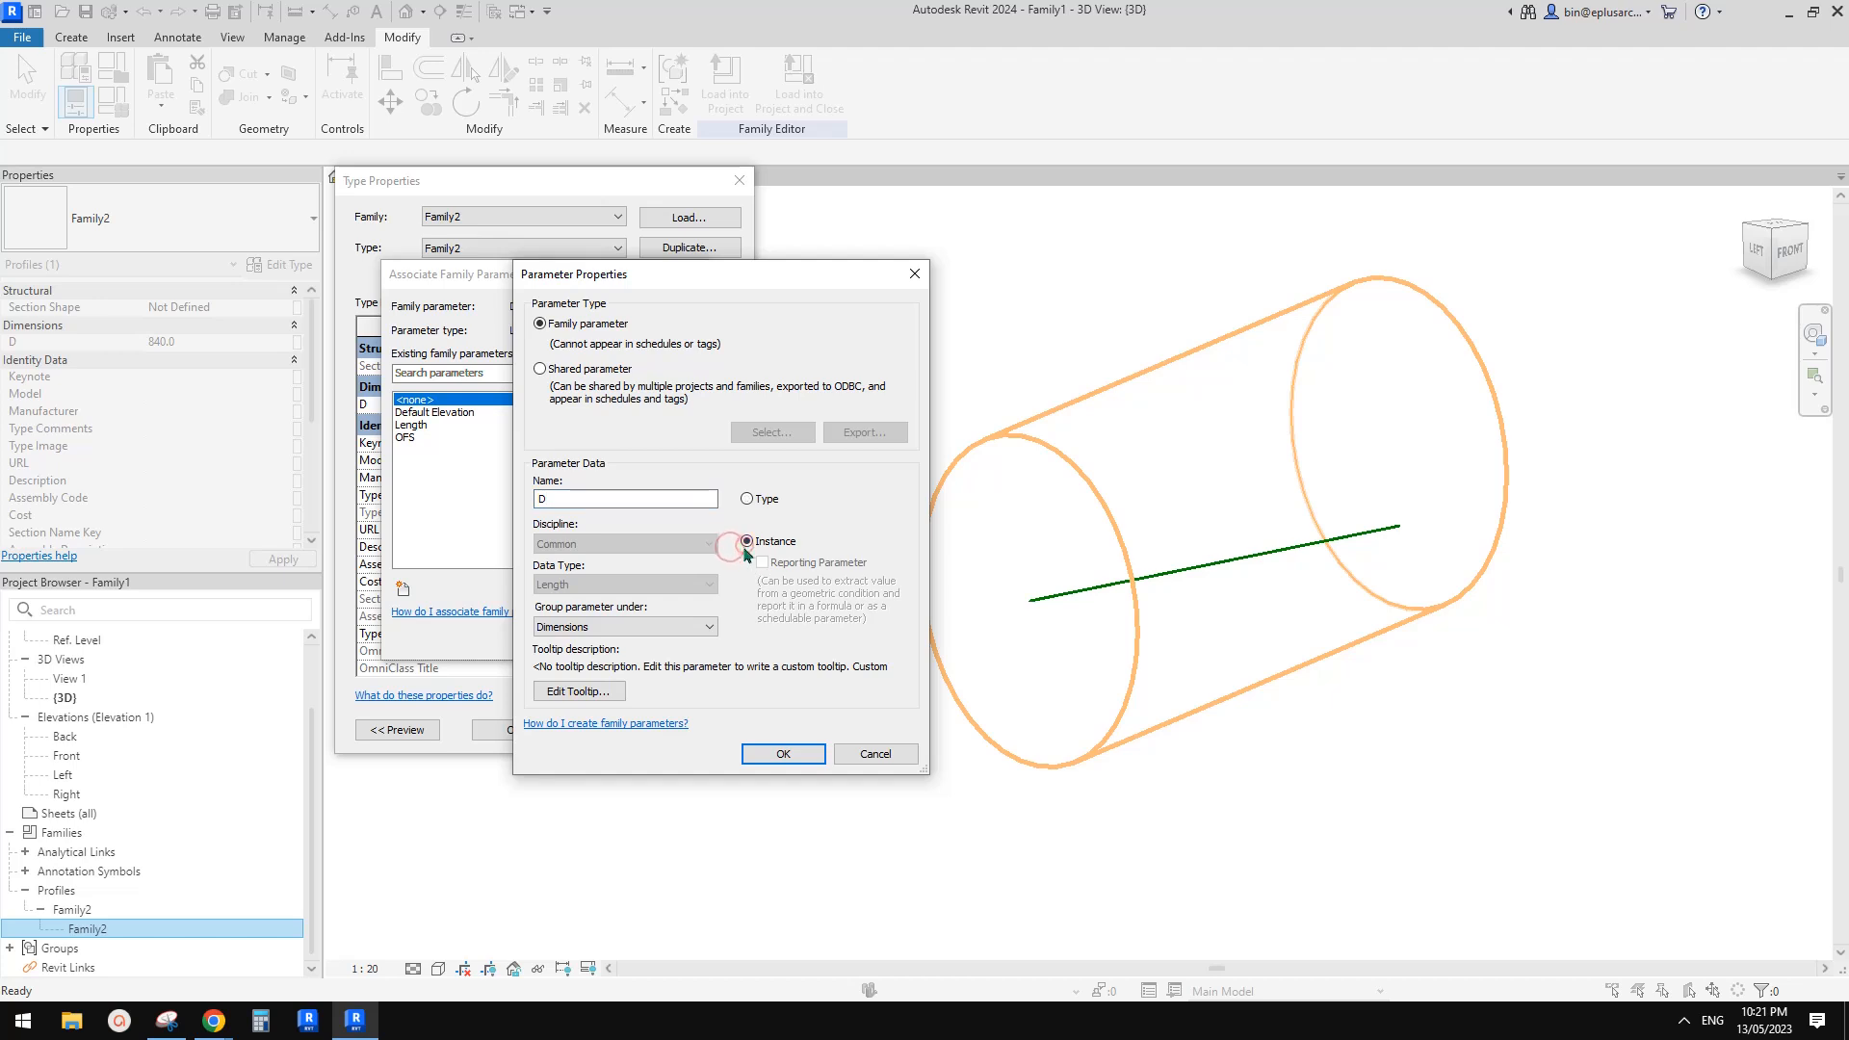
left_click(783, 754)
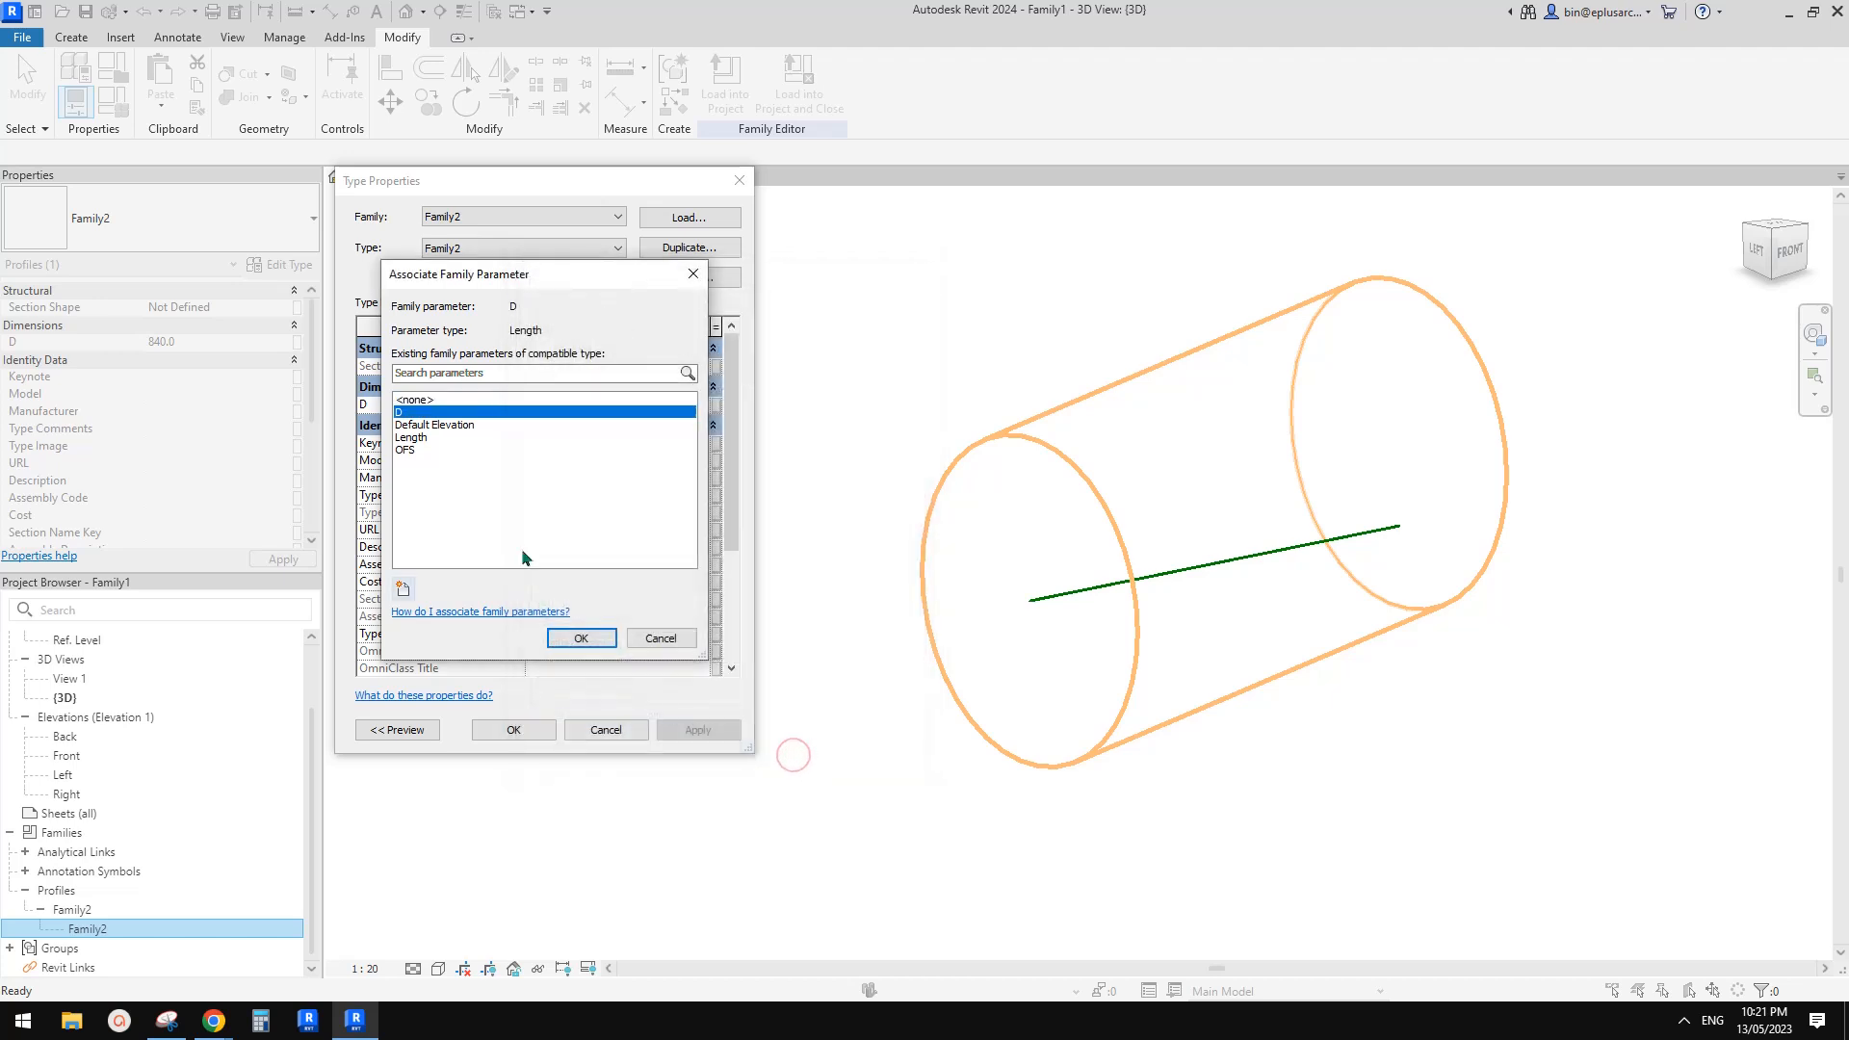
left_click(582, 636)
scroll(709, 505, "down", 5)
scroll(652, 569, "up", 5)
left_click(513, 730)
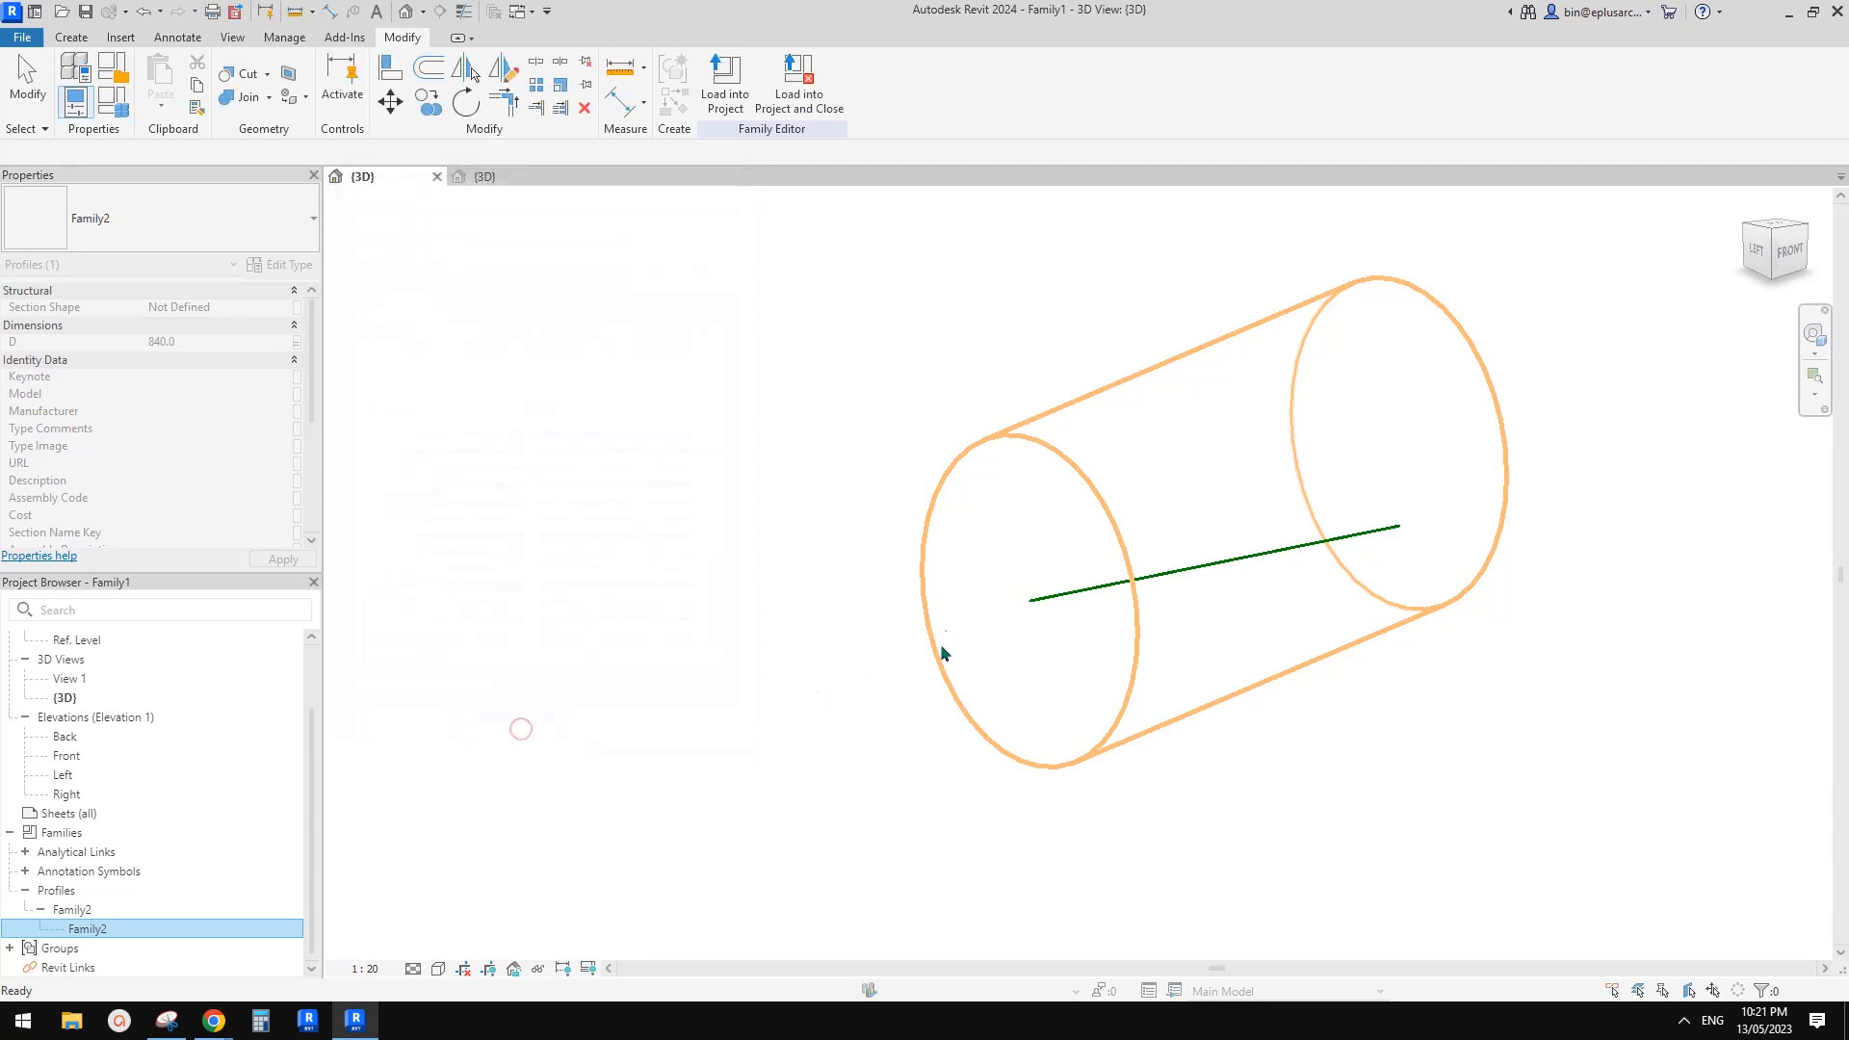
Reload the updated void family into the toposolid project and set the placed void's D to 2000
left_click(944, 651)
left_click(727, 87)
left_click(848, 485)
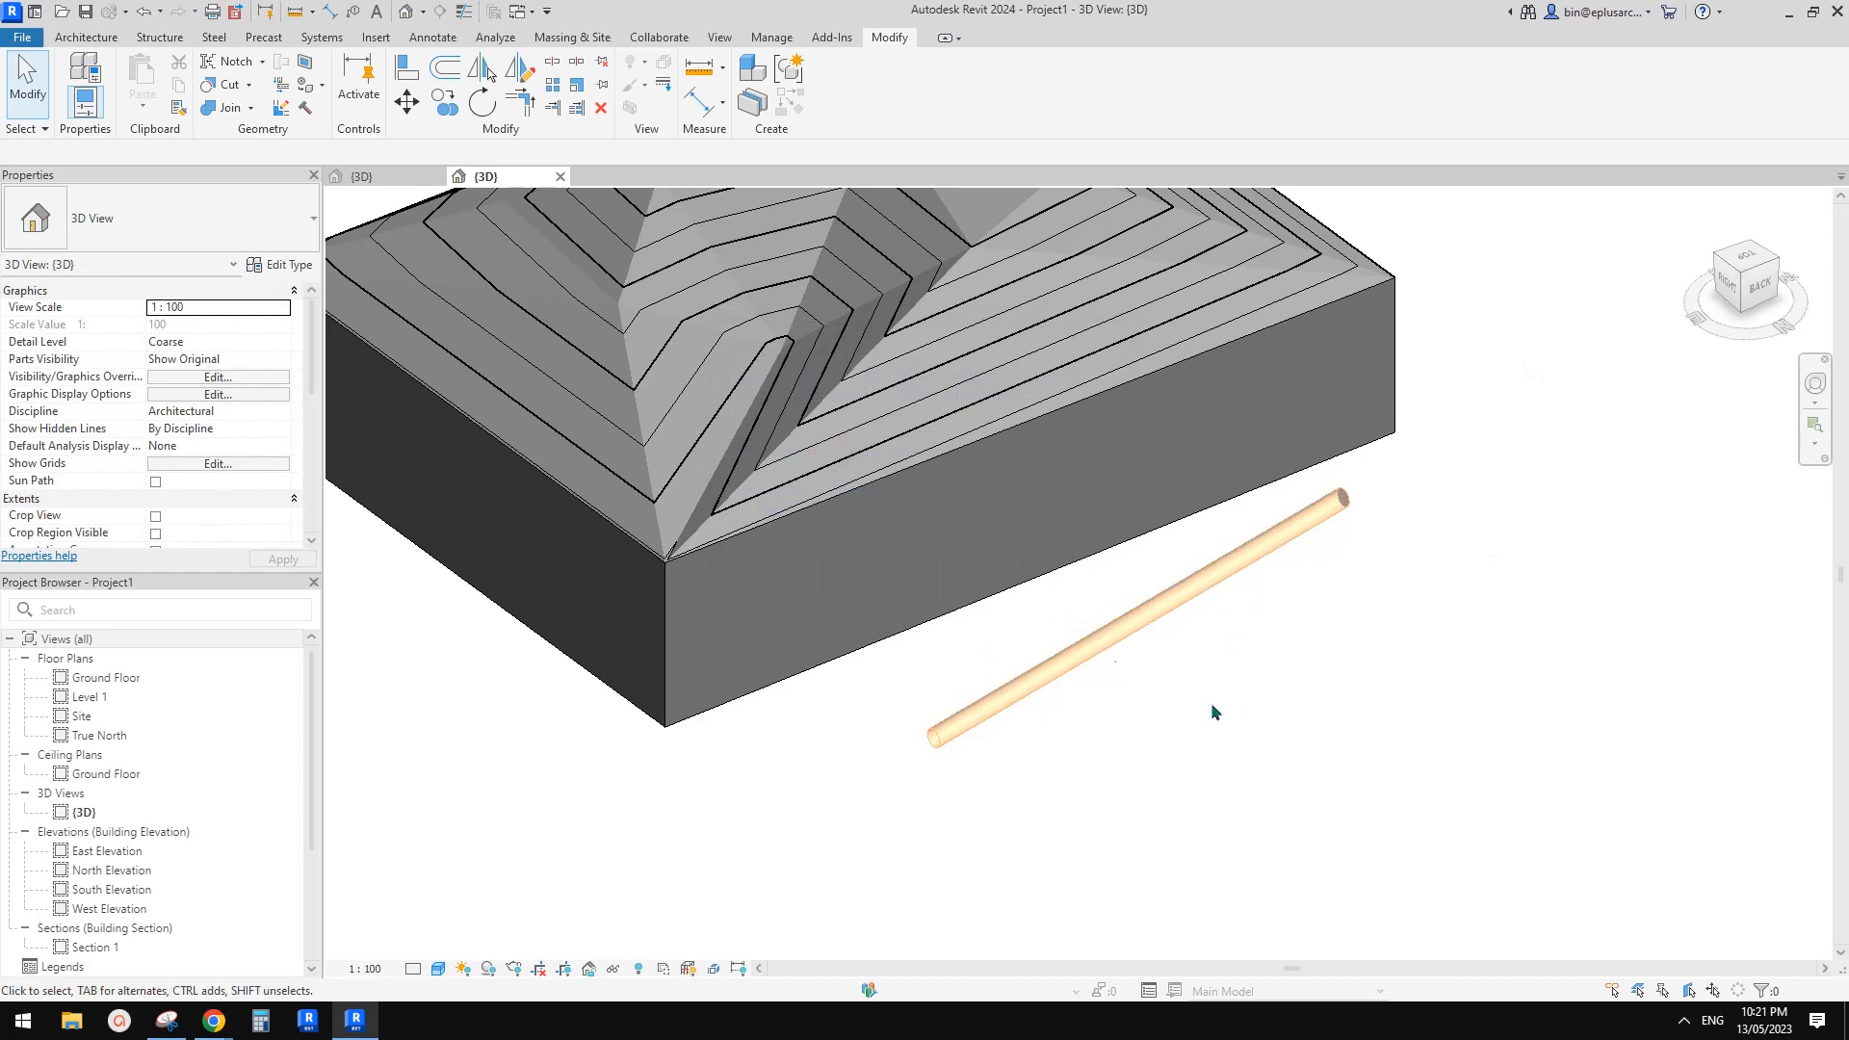
left_click(1167, 614)
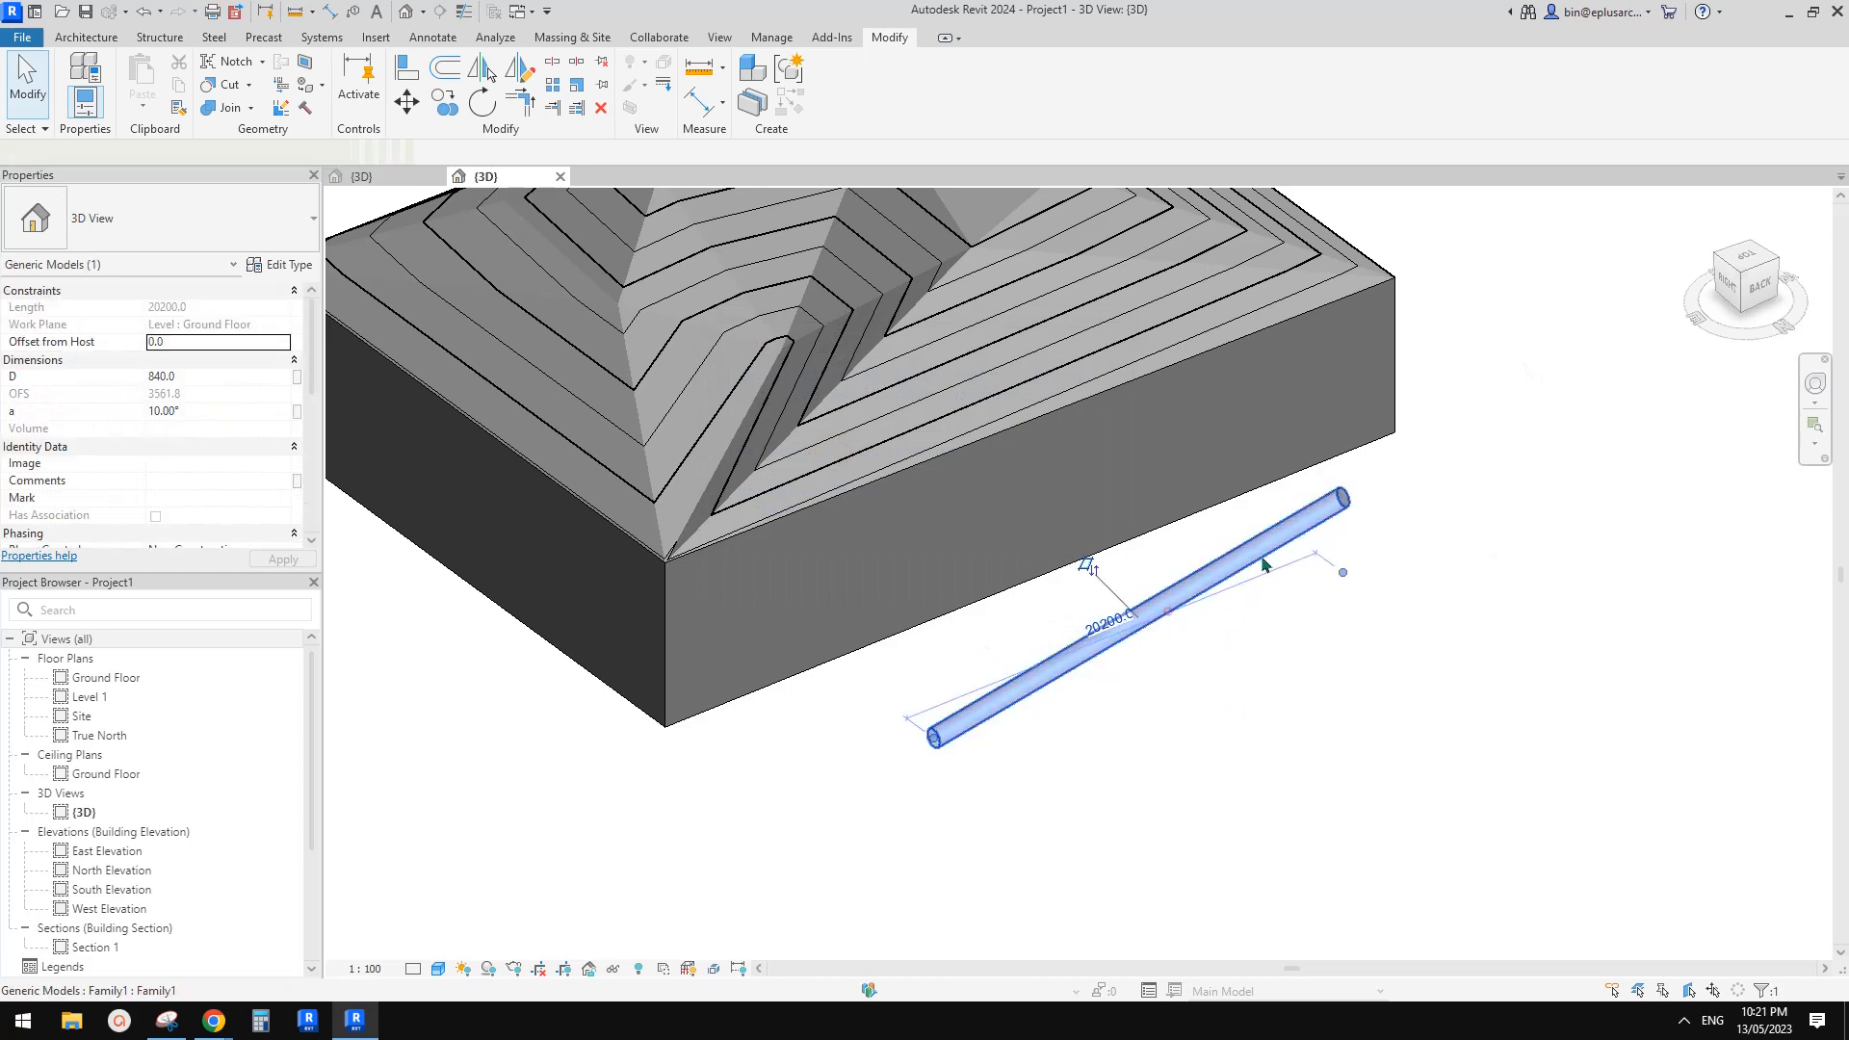
left_click(222, 378)
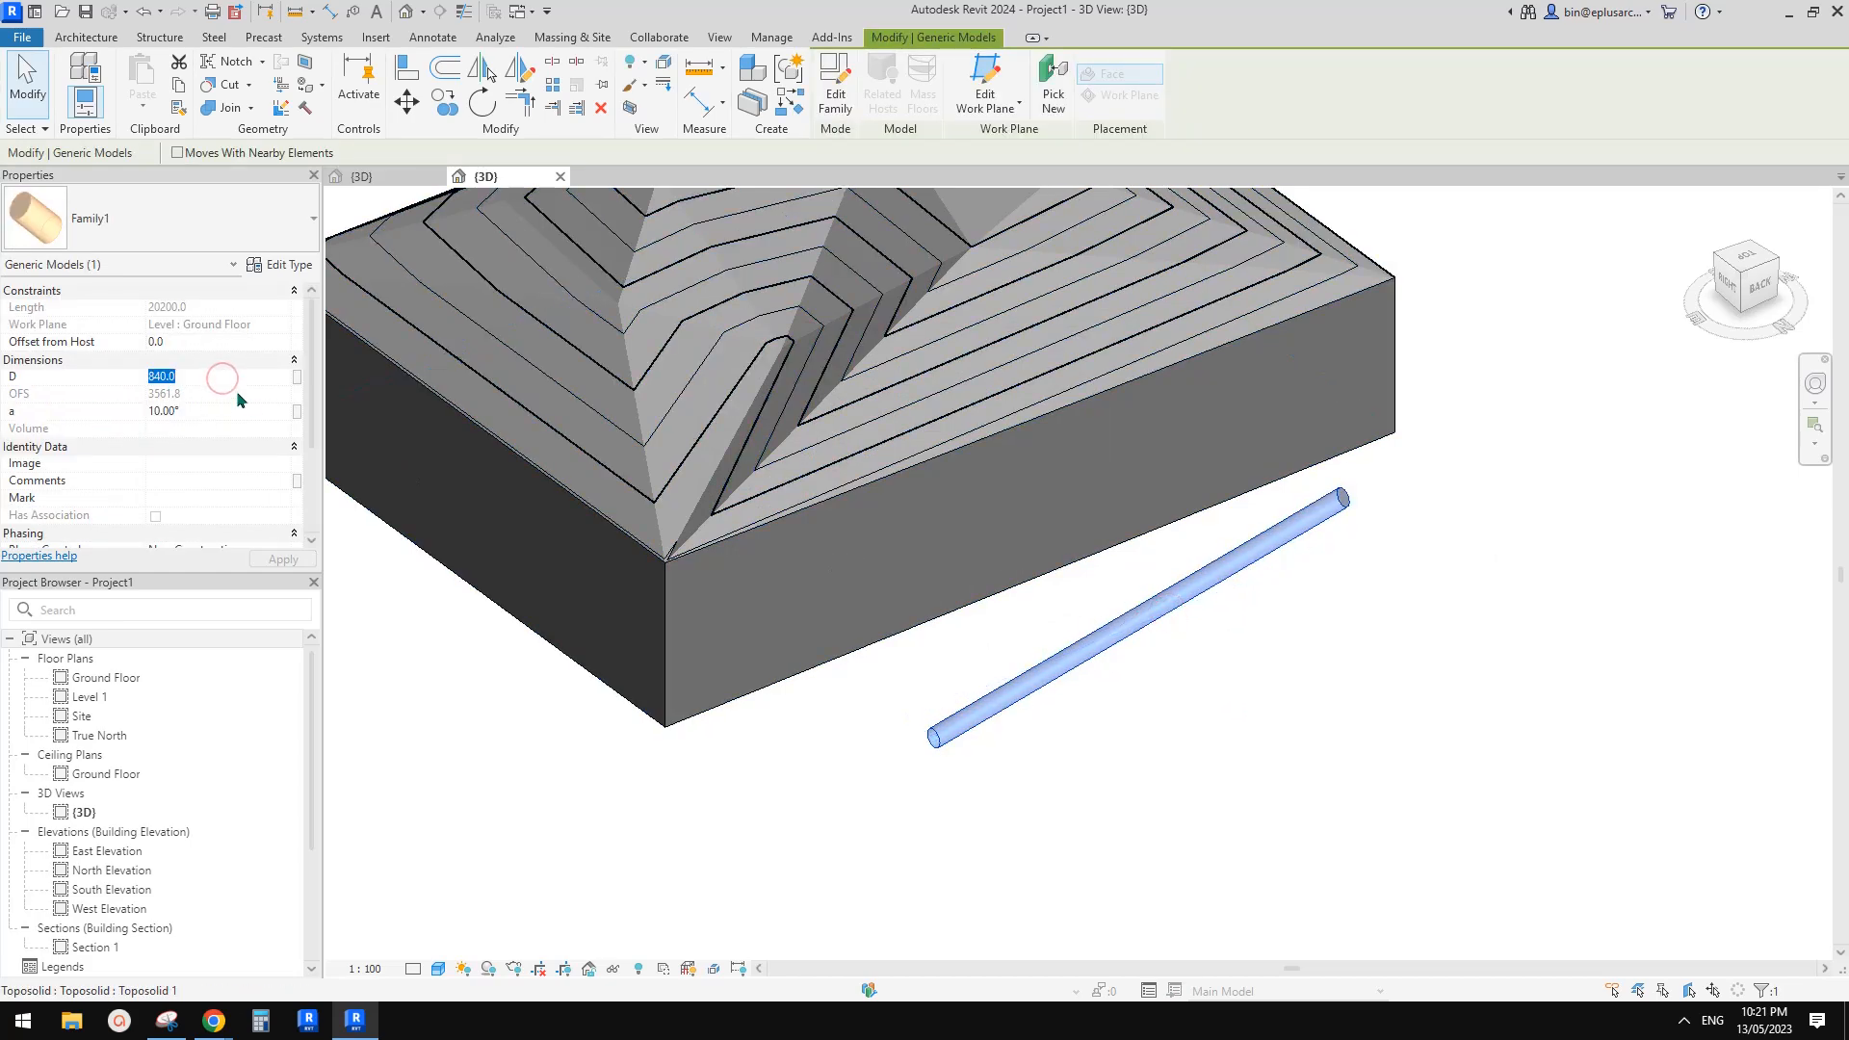
type("2000")
key("Return")
Move the enlarged void from outside the toposolid to within its footprint and inspect it from below
middle_click_drag(1185, 582, 1351, 549, "shift")
left_click_drag(1133, 691, 806, 683)
middle_click_drag(806, 683, 890, 395, "shift")
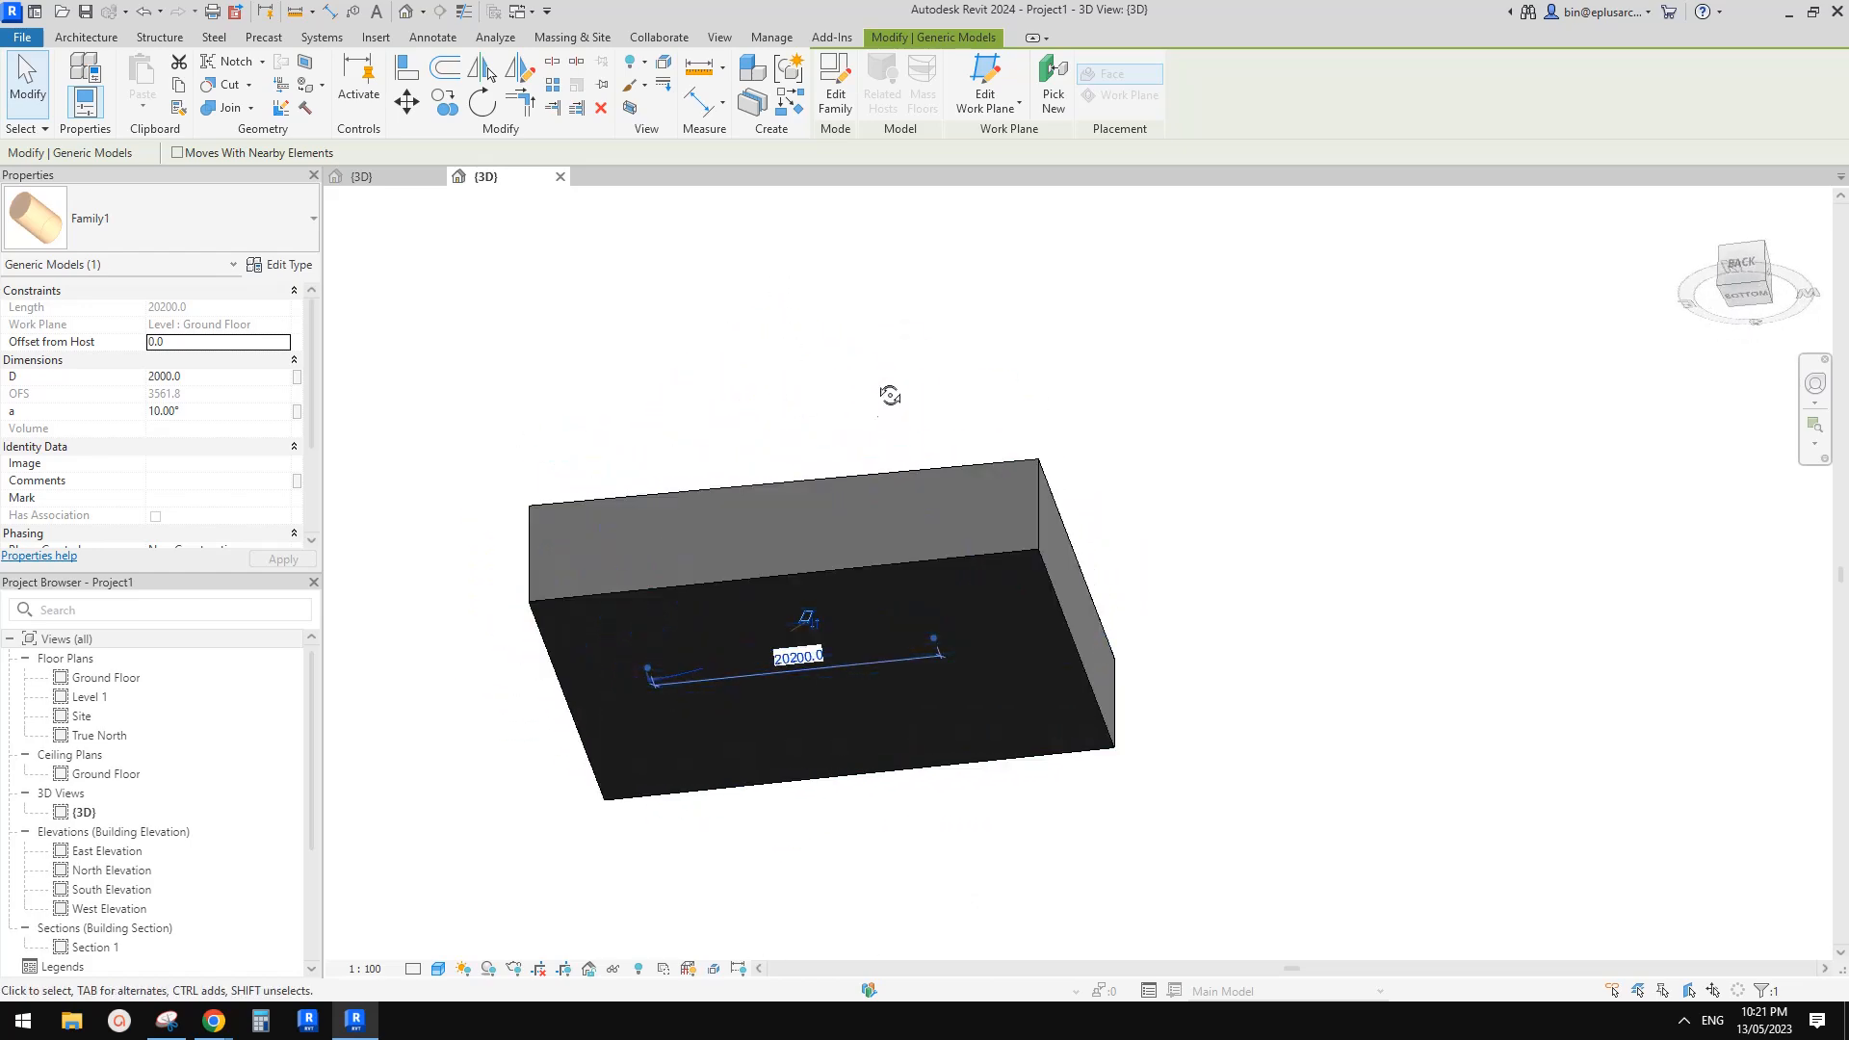
Cut the toposolid with the Family1 void using the Cut geometry tool
middle_click_drag(771, 618, 1033, 486)
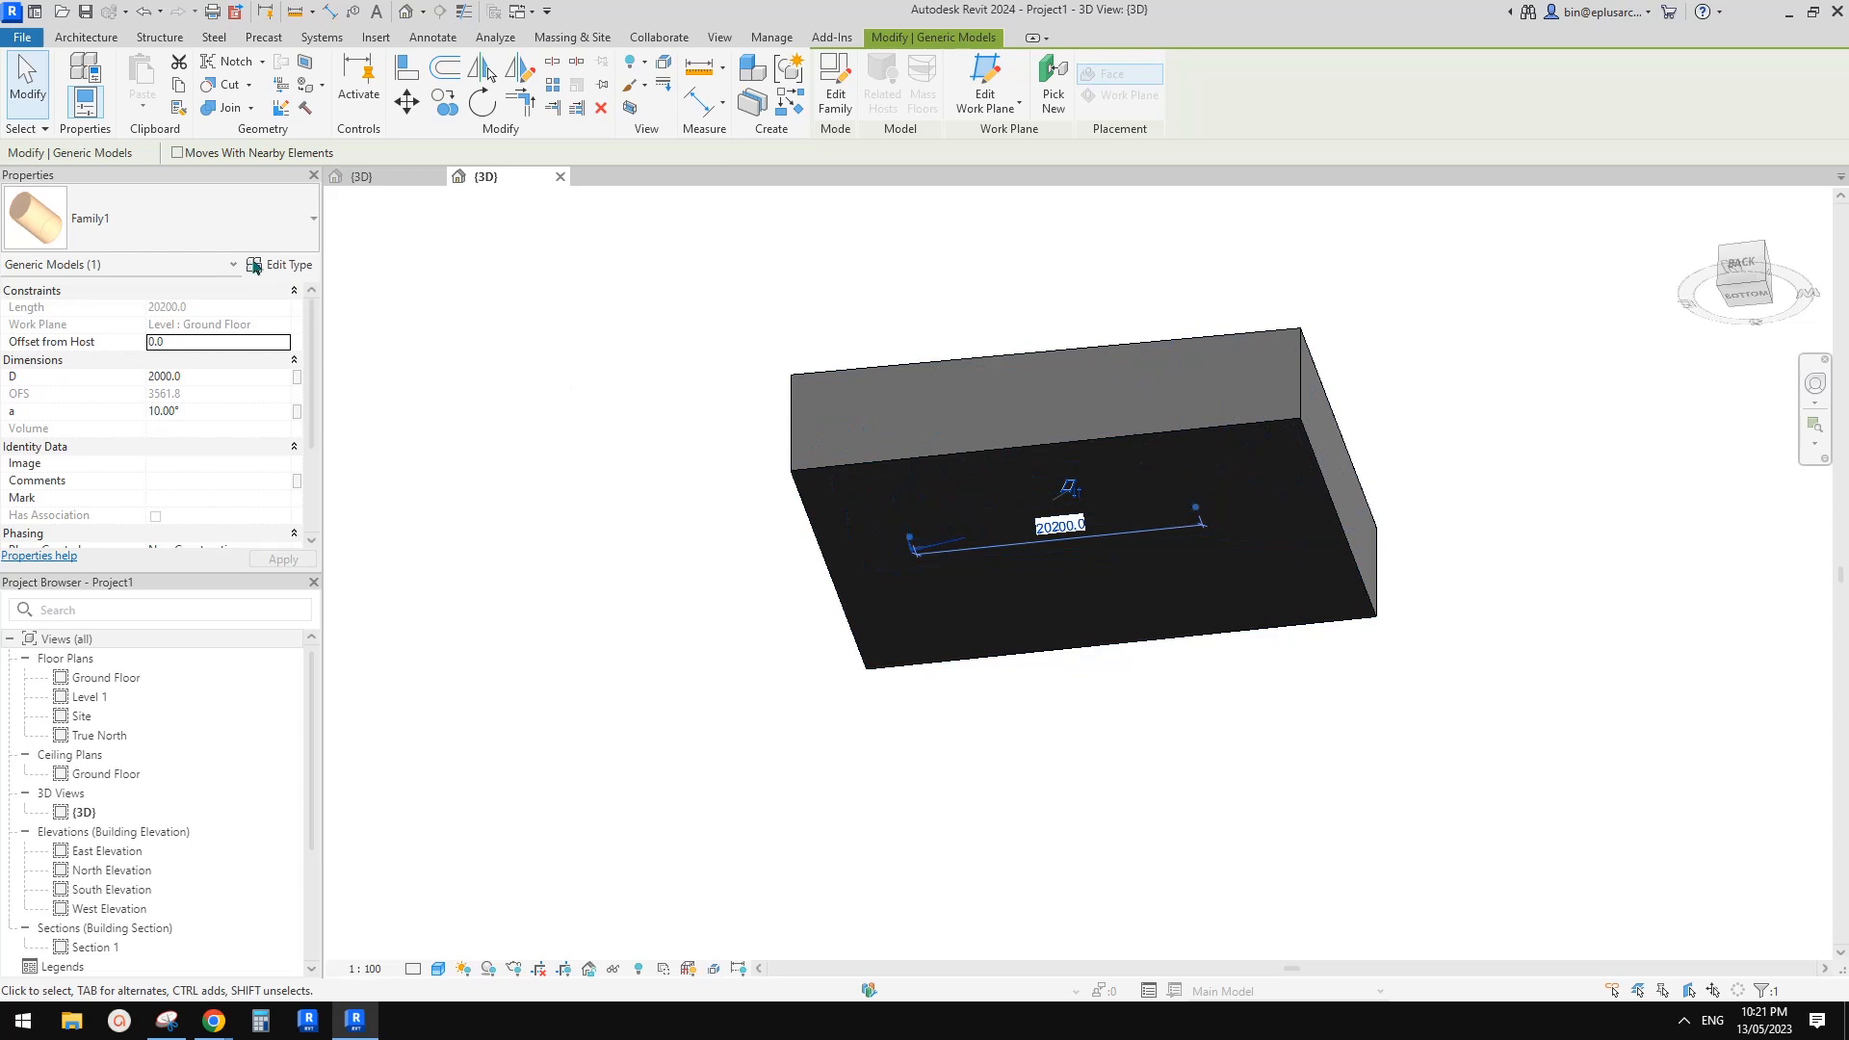
left_click(229, 87)
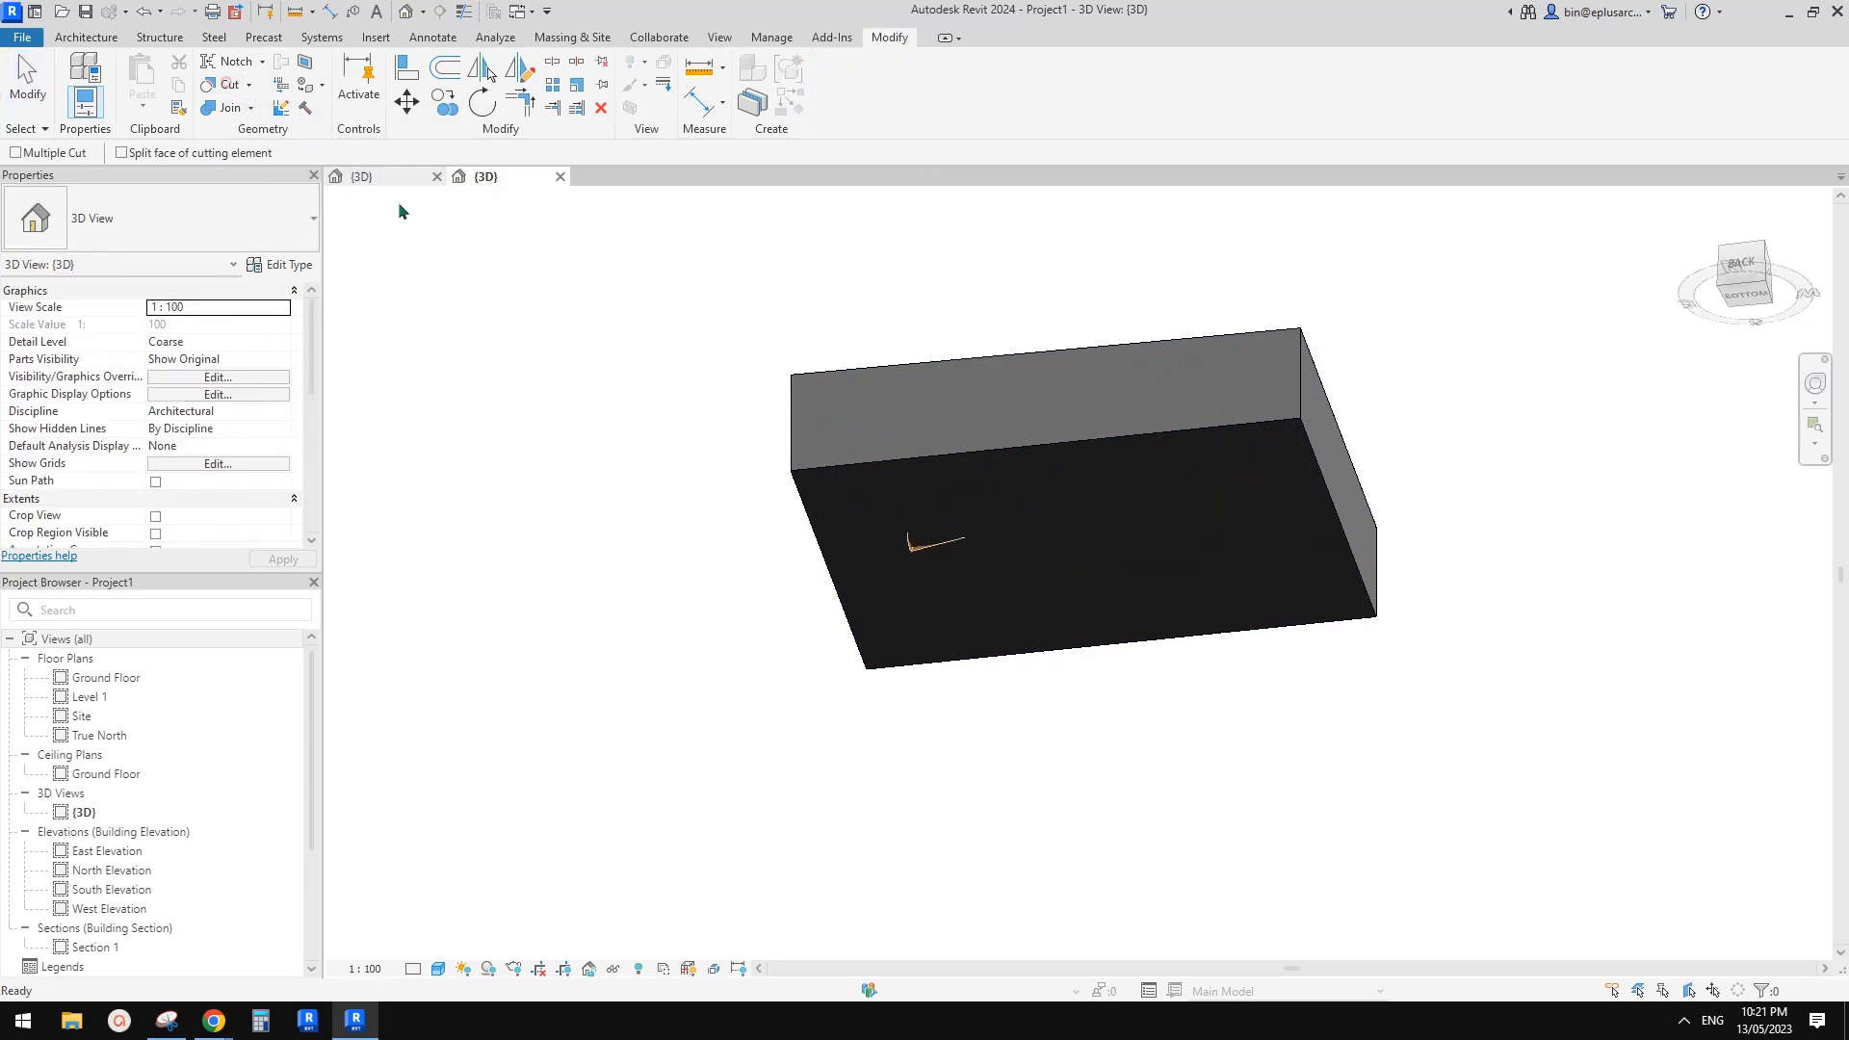
left_click(1298, 363)
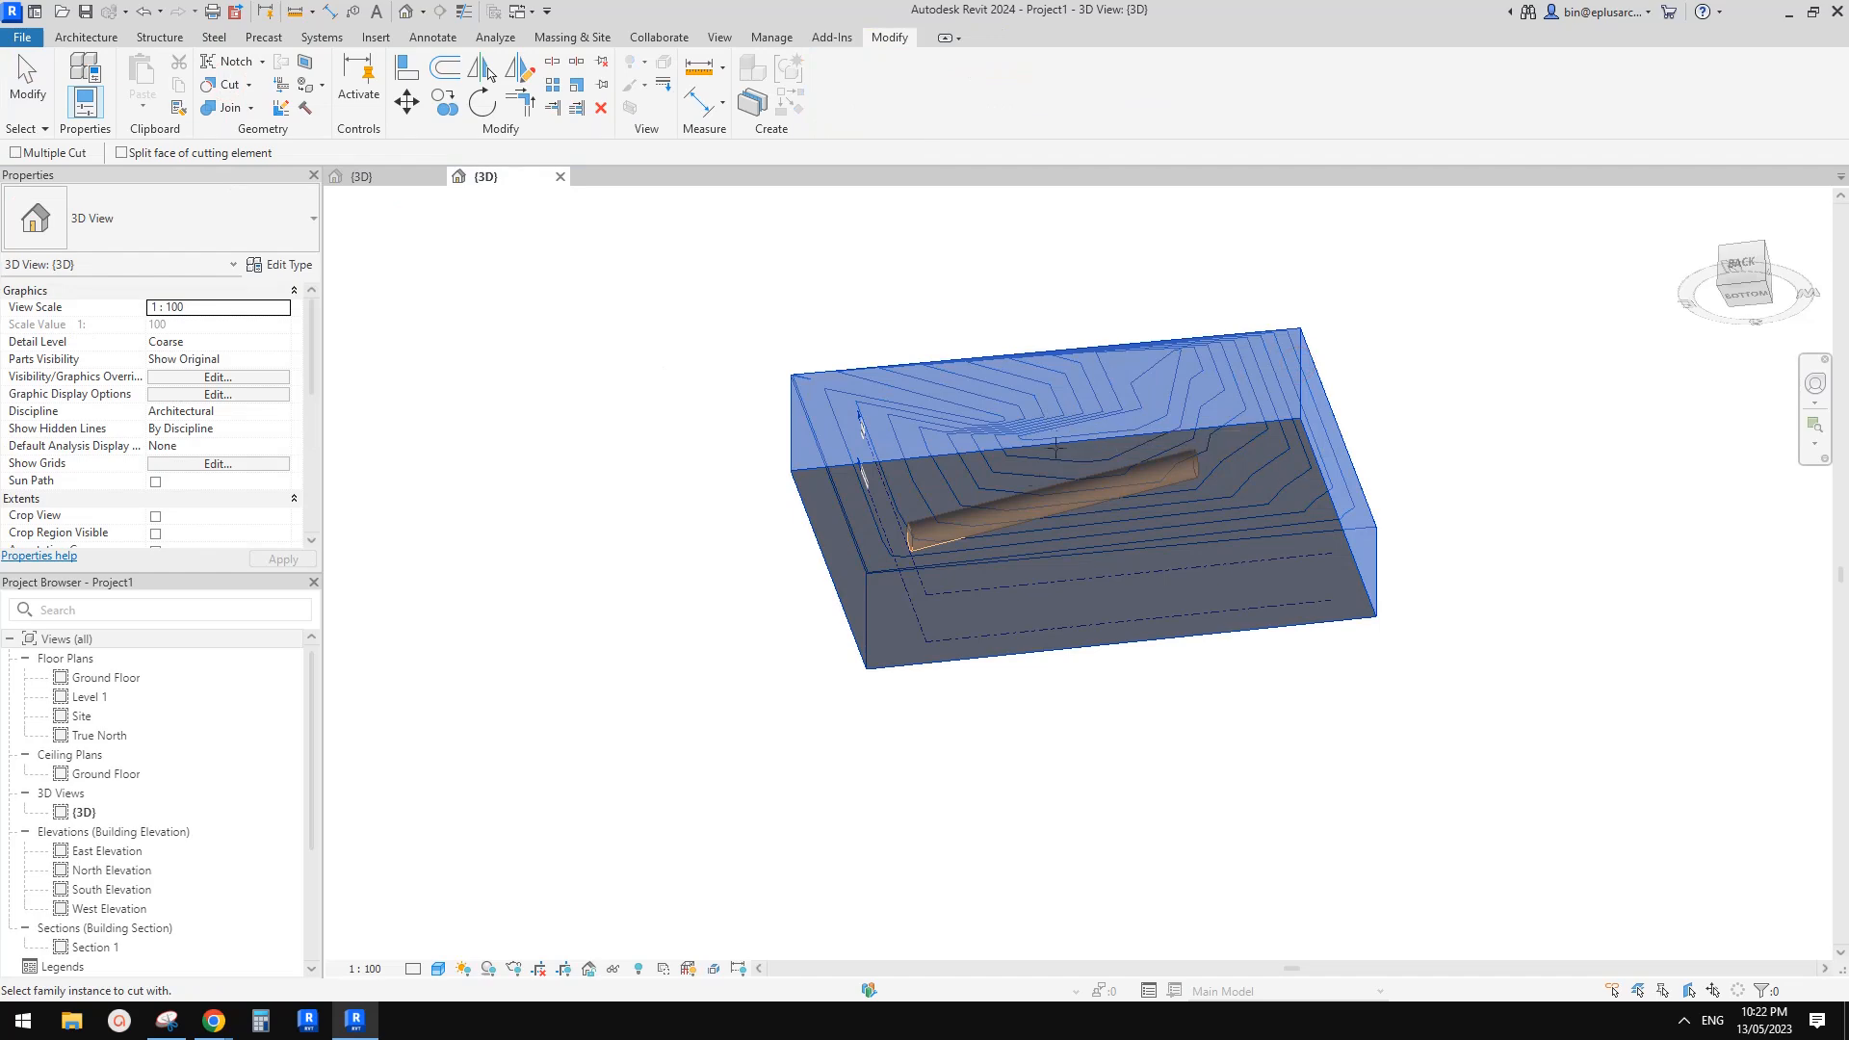
left_click(973, 539)
key("Escape")
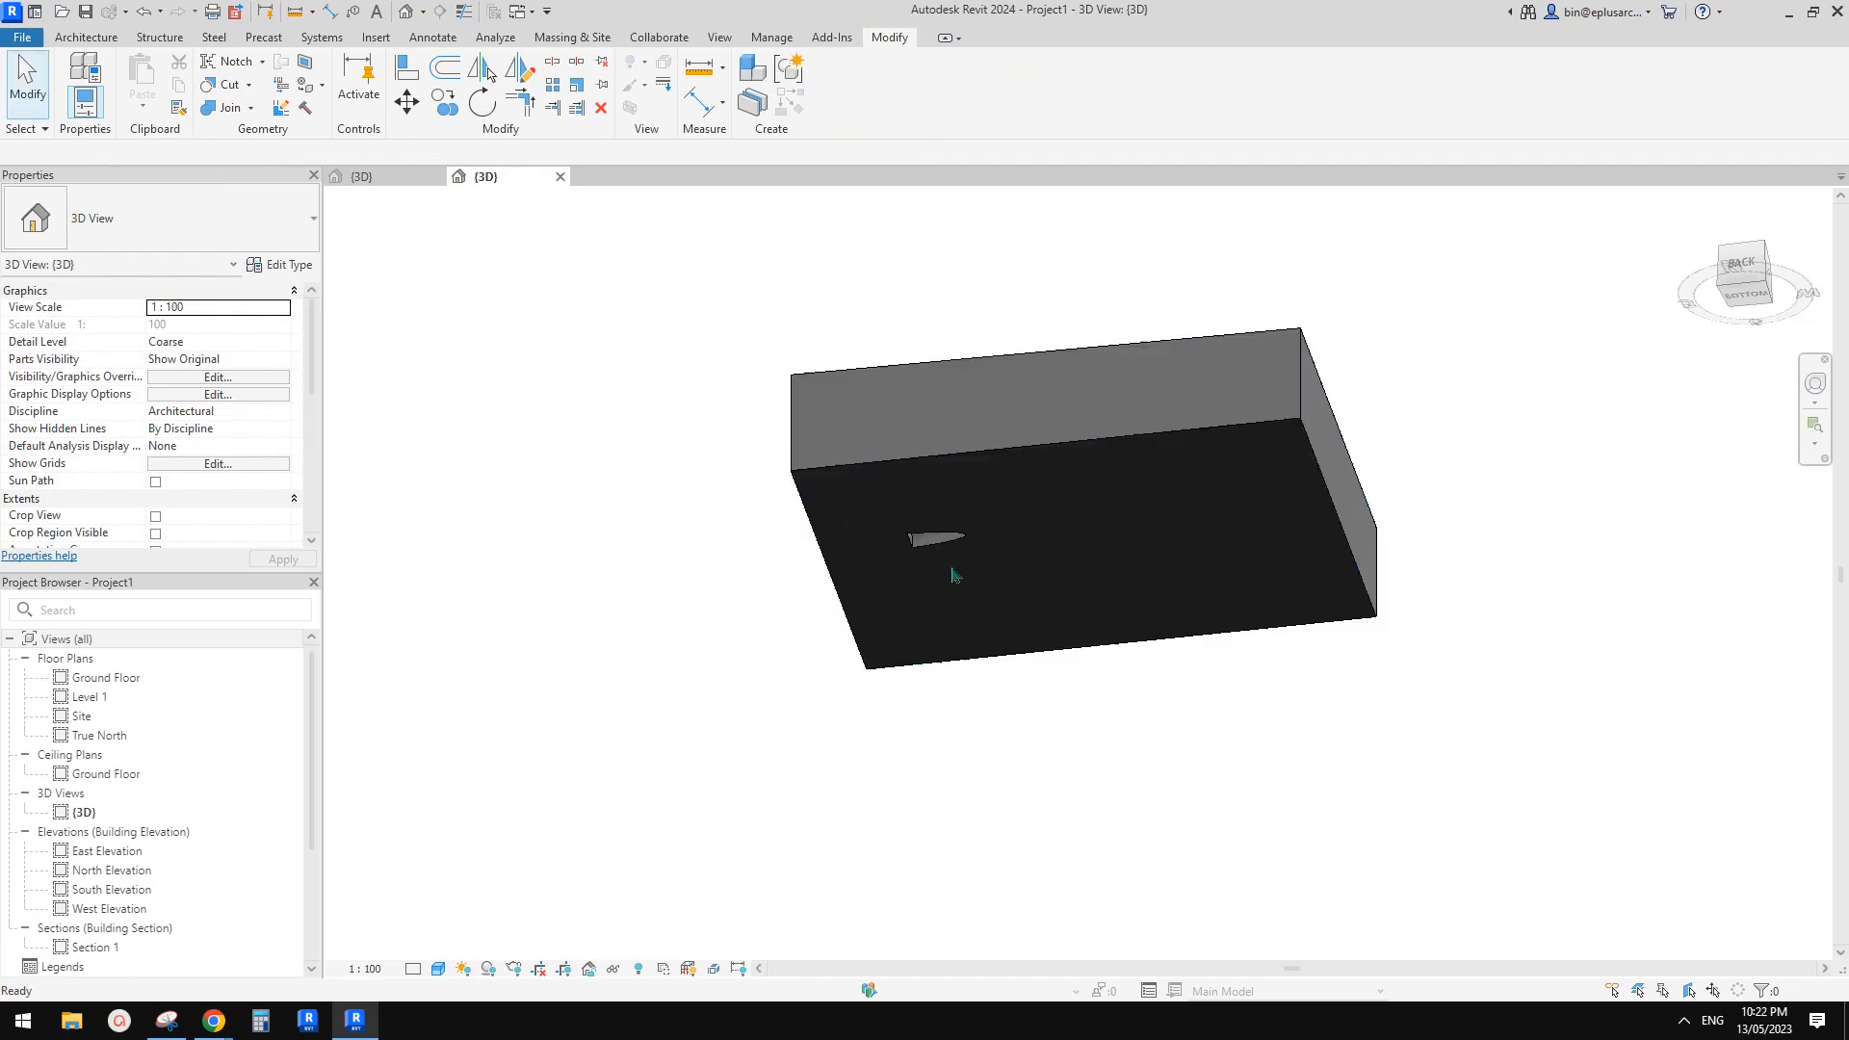
Raise the Family1 void in the toposolid by setting its Offset from Host to 1000, checked against the back view
left_click(930, 549)
middle_click_drag(1102, 558, 978, 834, "shift")
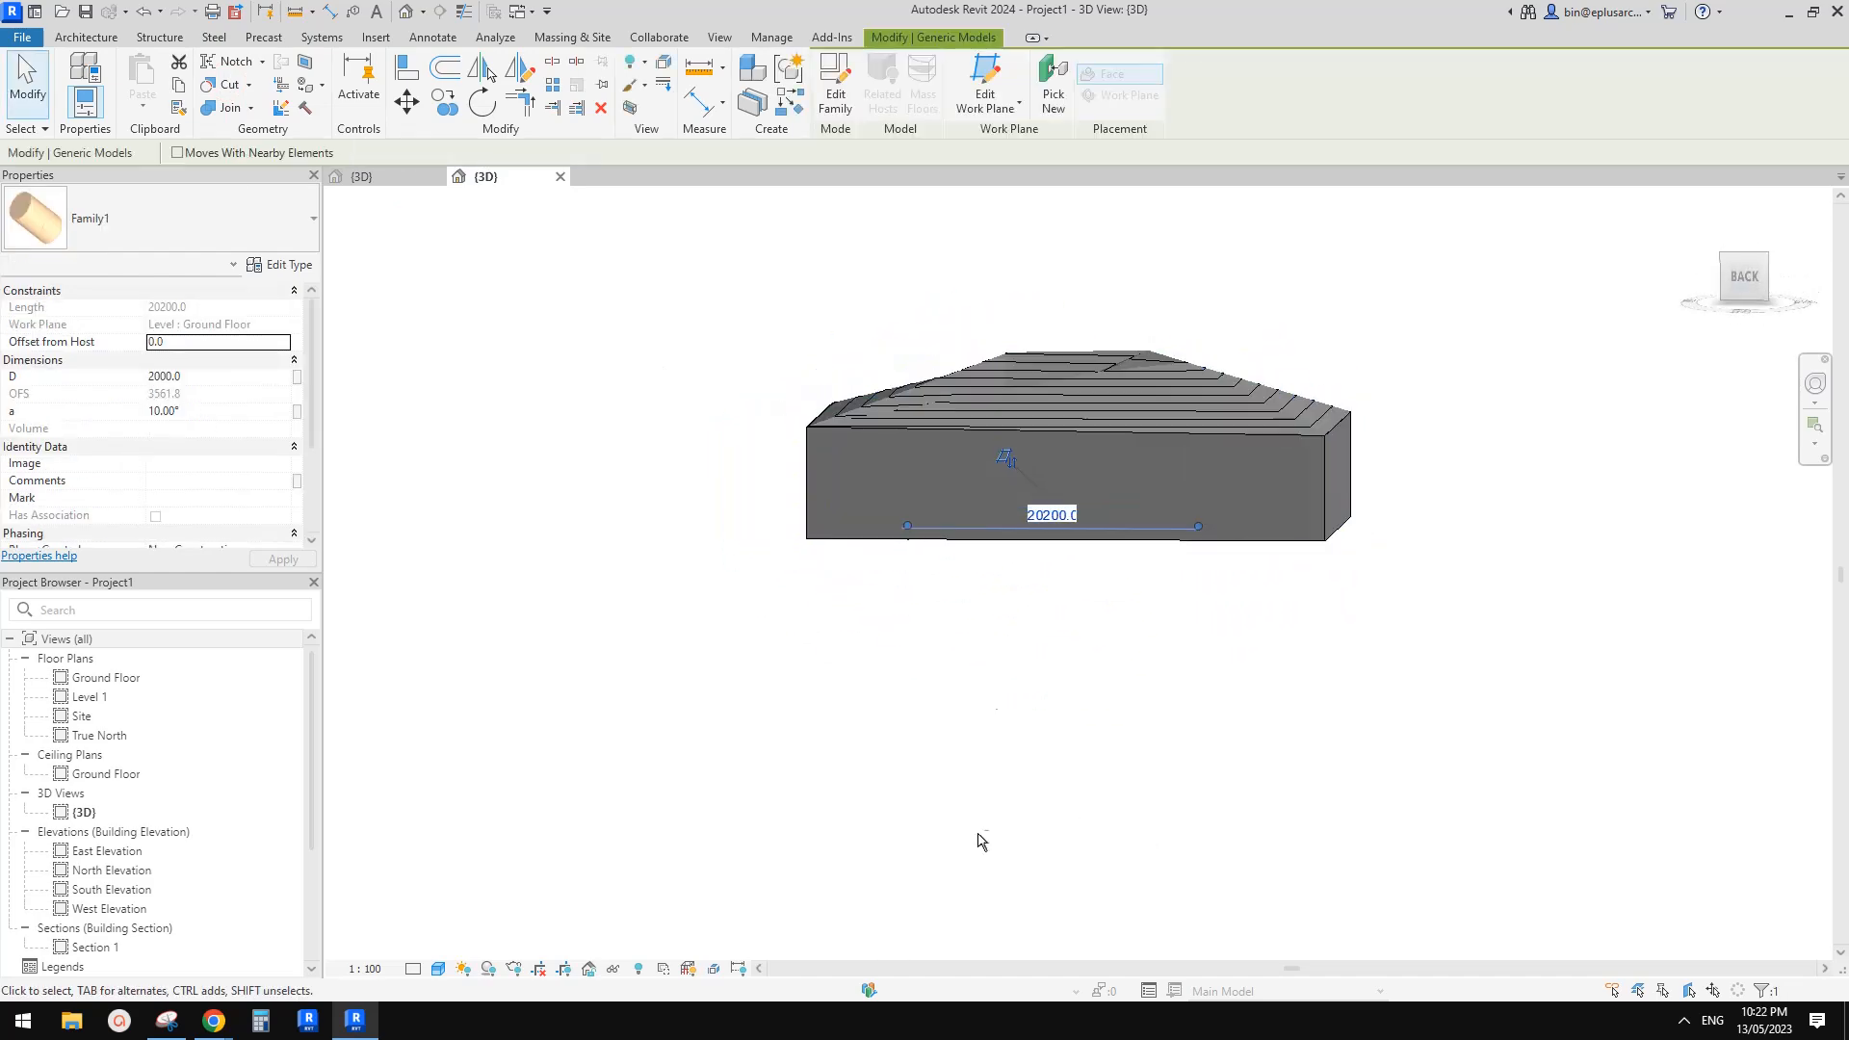
middle_click_drag(1015, 495, 1024, 458, "shift")
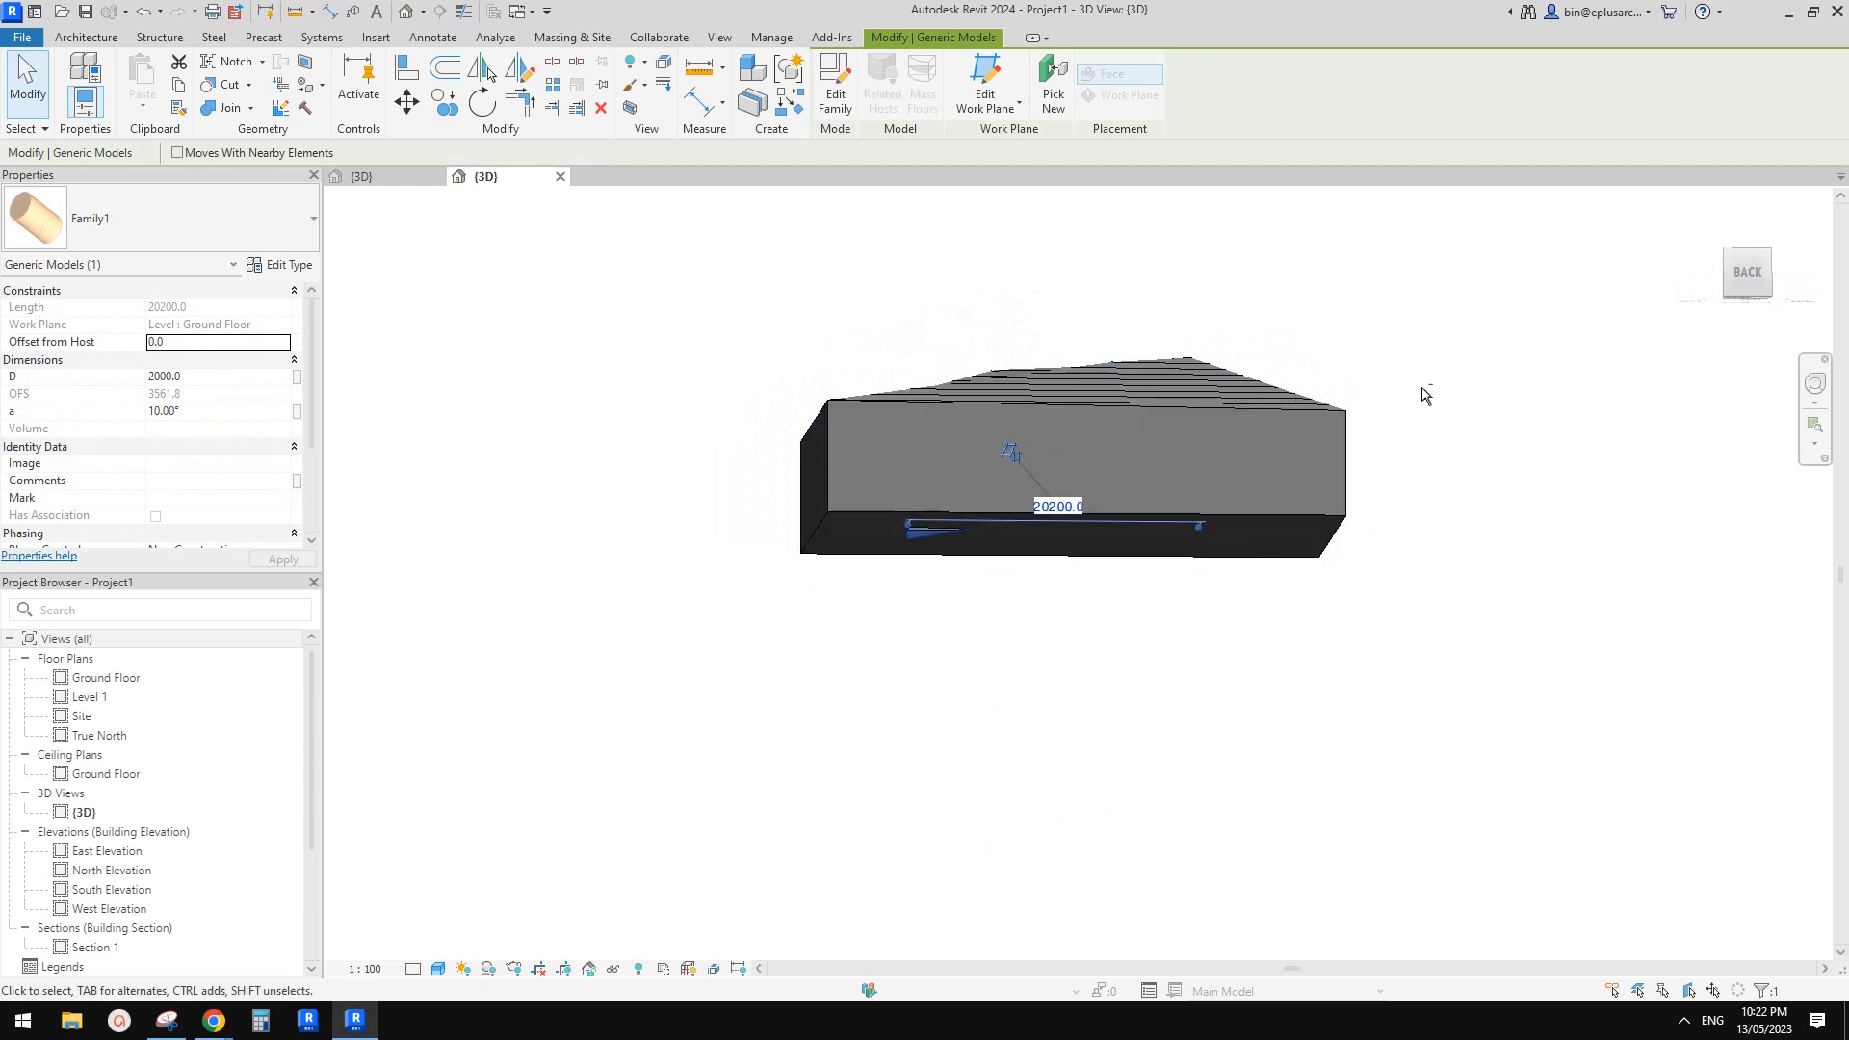
left_click(1746, 286)
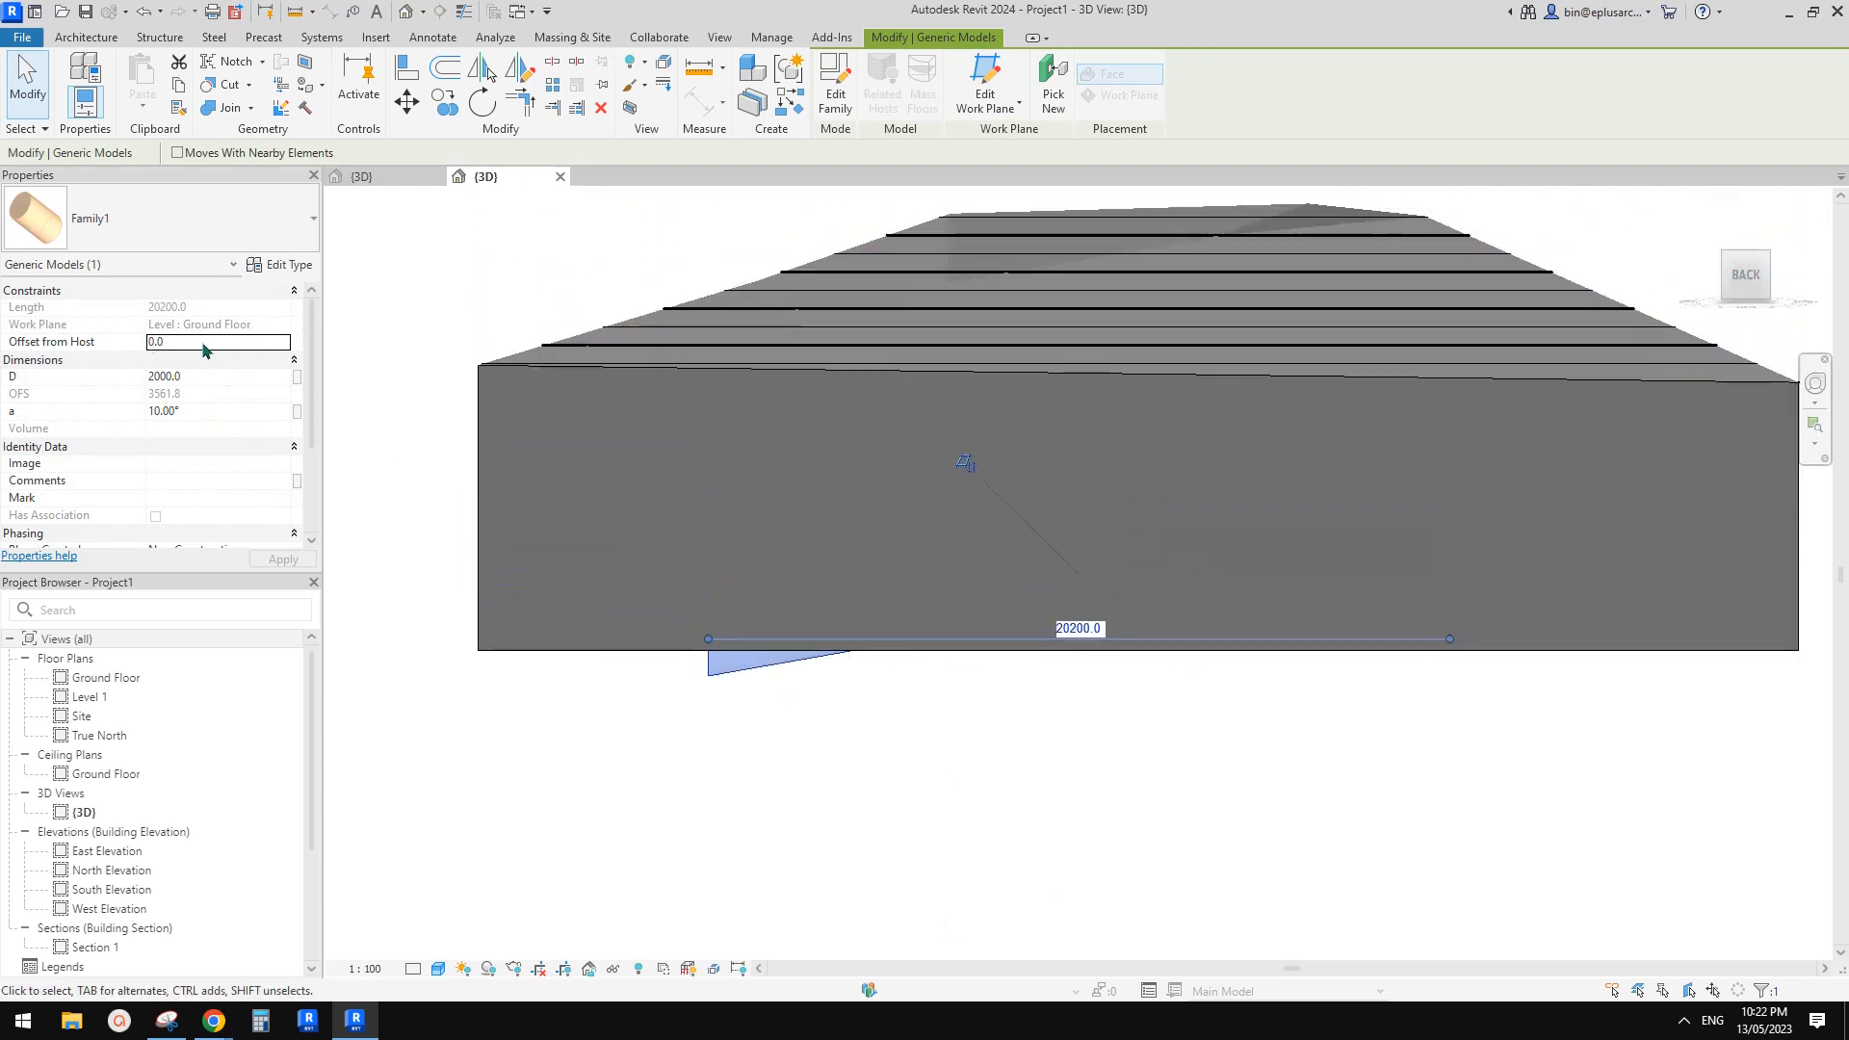
left_click(203, 343)
type("1000")
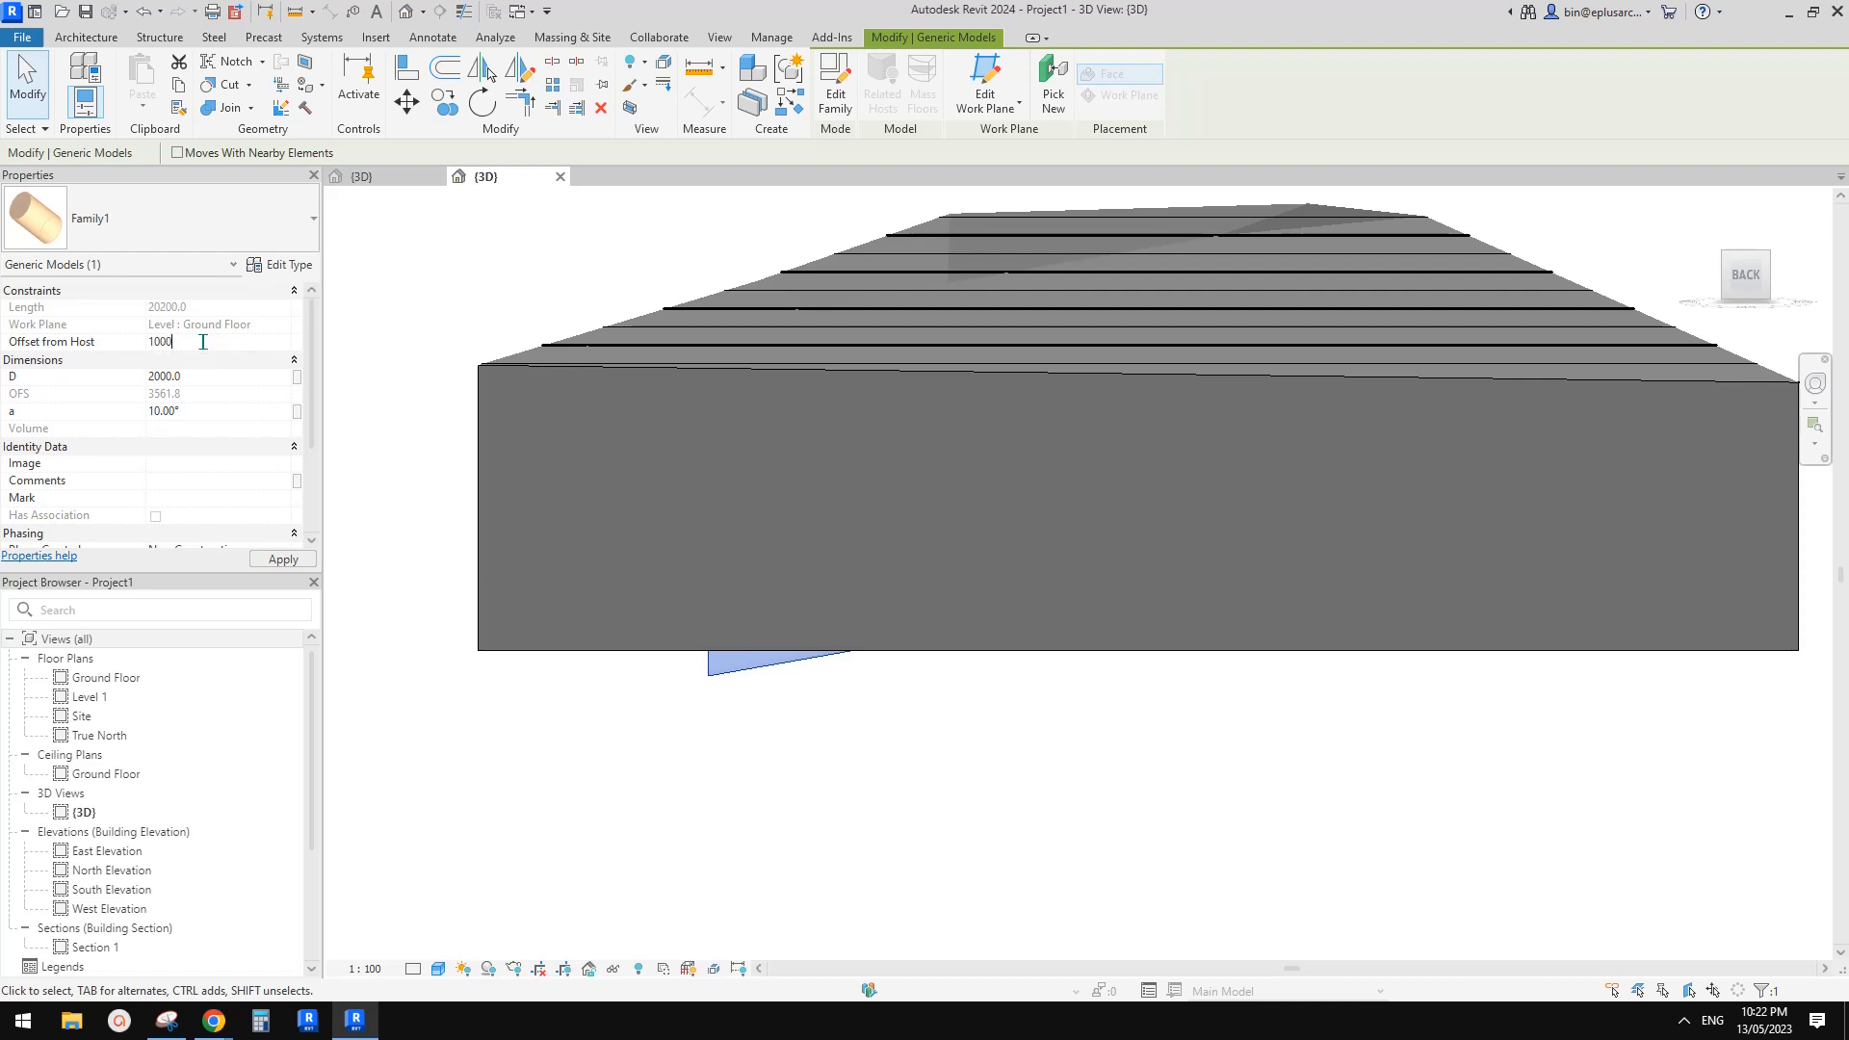
key("Return")
Stretch the void's inner end across the toposolid until it passes the opposite edge in plan
scroll(748, 496, "down", 3)
middle_click_drag(771, 518, 661, 420)
key("Left")
key("Left")
scroll(660, 416, "down", 3)
mouse_move(804, 452)
middle_mouse_down("shift")
mouse_move(776, 767)
mouse_move(772, 623)
mouse_move(822, 627)
mouse_move(806, 437)
middle_mouse_up("shift")
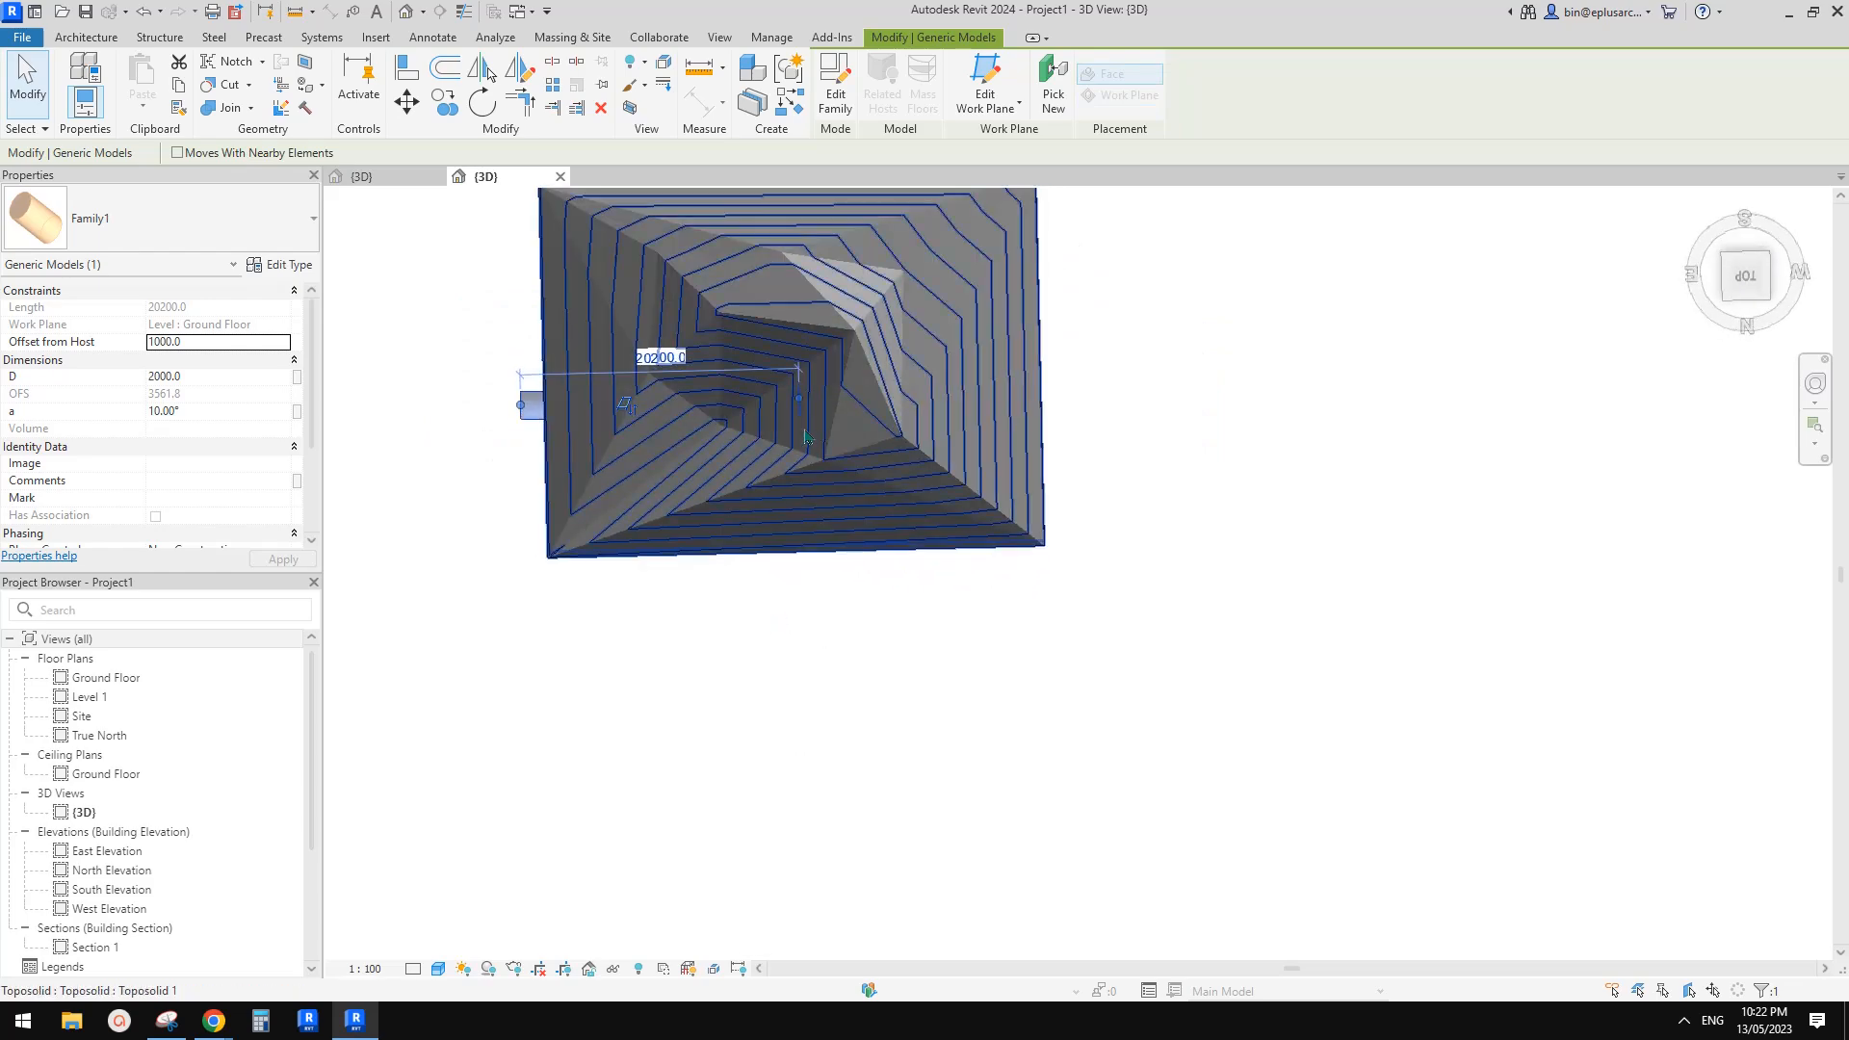
left_click_drag(799, 398, 1103, 375)
mouse_move(1088, 589)
middle_mouse_down("shift")
mouse_move(1077, 512)
mouse_move(843, 397)
middle_mouse_up("shift")
key("Escape")
Set the diameter D of the stretched void to 4000
left_click(802, 392)
middle_click_drag(722, 404, 1136, 472, "shift")
left_click(223, 376)
type("400")
left_click(1224, 429)
Extend the enlarged void's end farther along its axis and deselect it
middle_click_drag(1146, 366, 768, 301, "shift")
left_click(758, 451)
middle_click_drag(758, 450, 1167, 453, "shift")
scroll(809, 337, "down", 1)
left_click_drag(988, 466, 1136, 460)
mouse_move(583, 452)
left_mouse_down()
mouse_move(639, 451)
mouse_move(583, 451)
left_mouse_up()
middle_click_drag(1006, 481, 893, 408, "shift")
left_click(1069, 549)
Inspect the circular opening cut in the toposolid and open the void family for editing
scroll(877, 428, "up", 1)
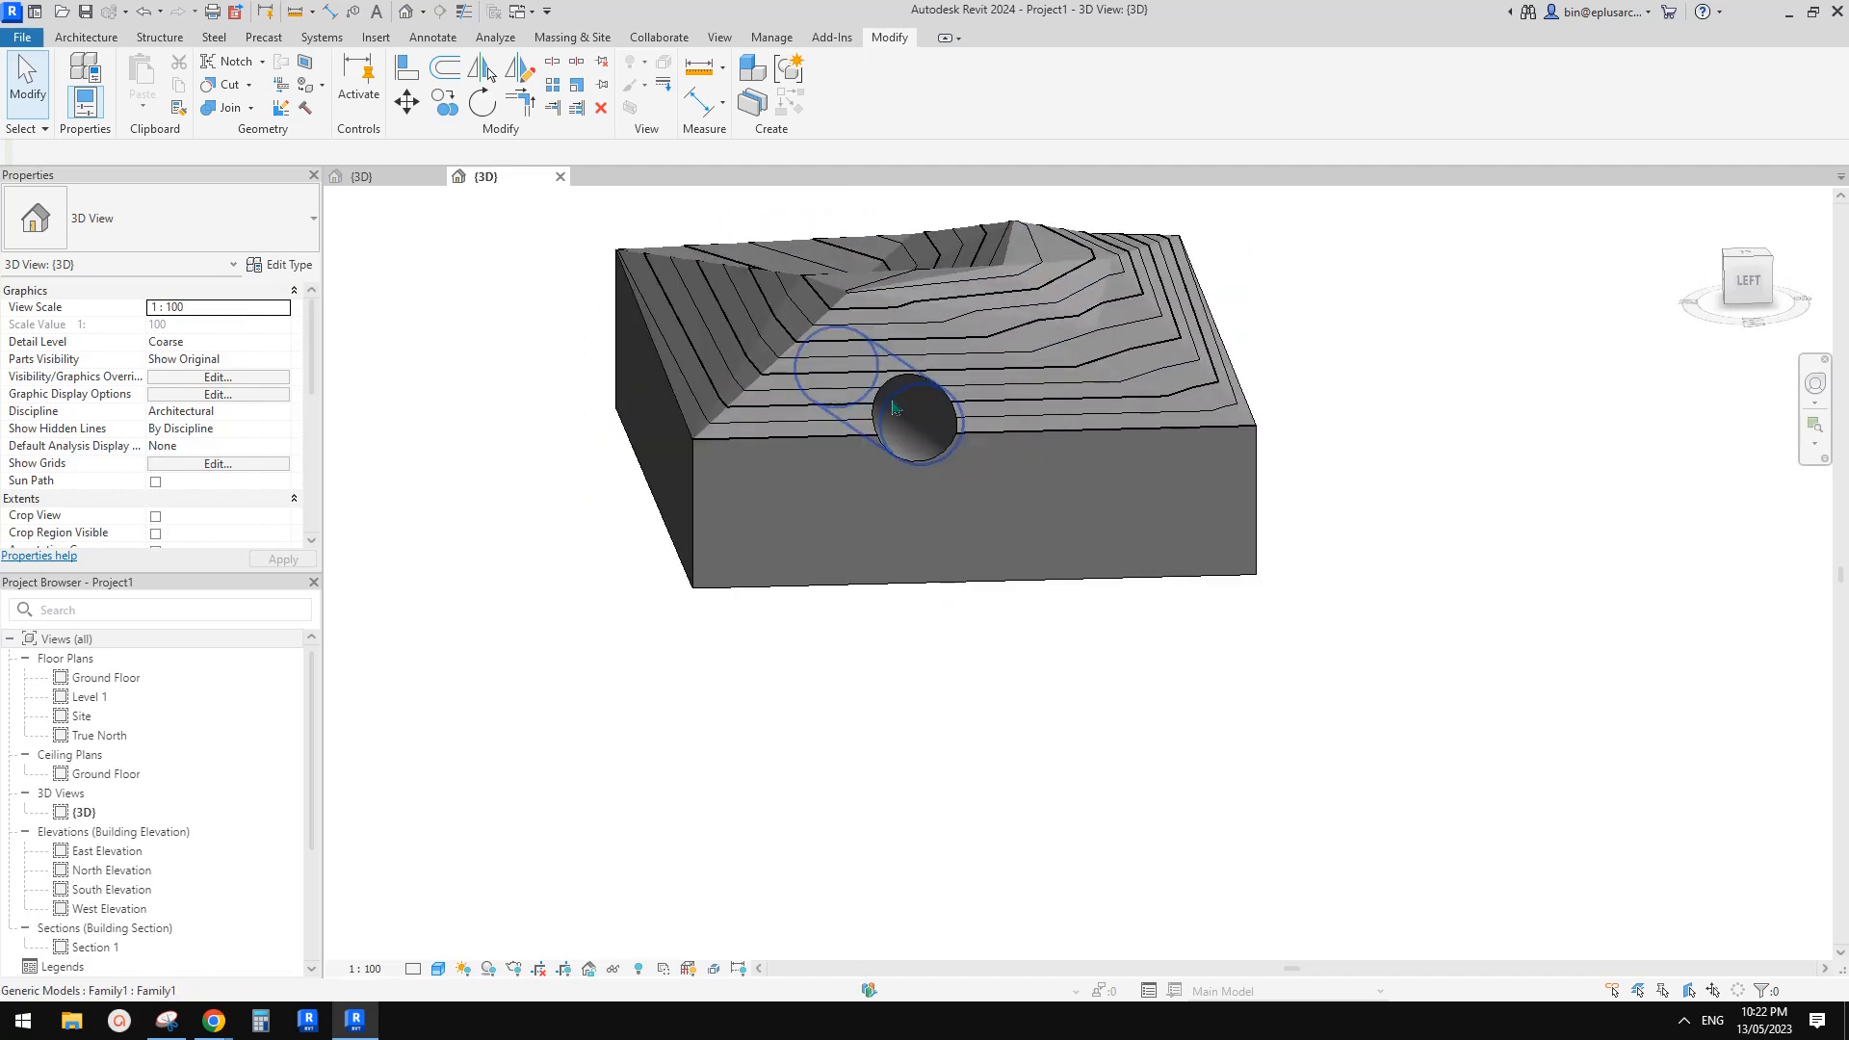
middle_click_drag(913, 399, 908, 395, "shift")
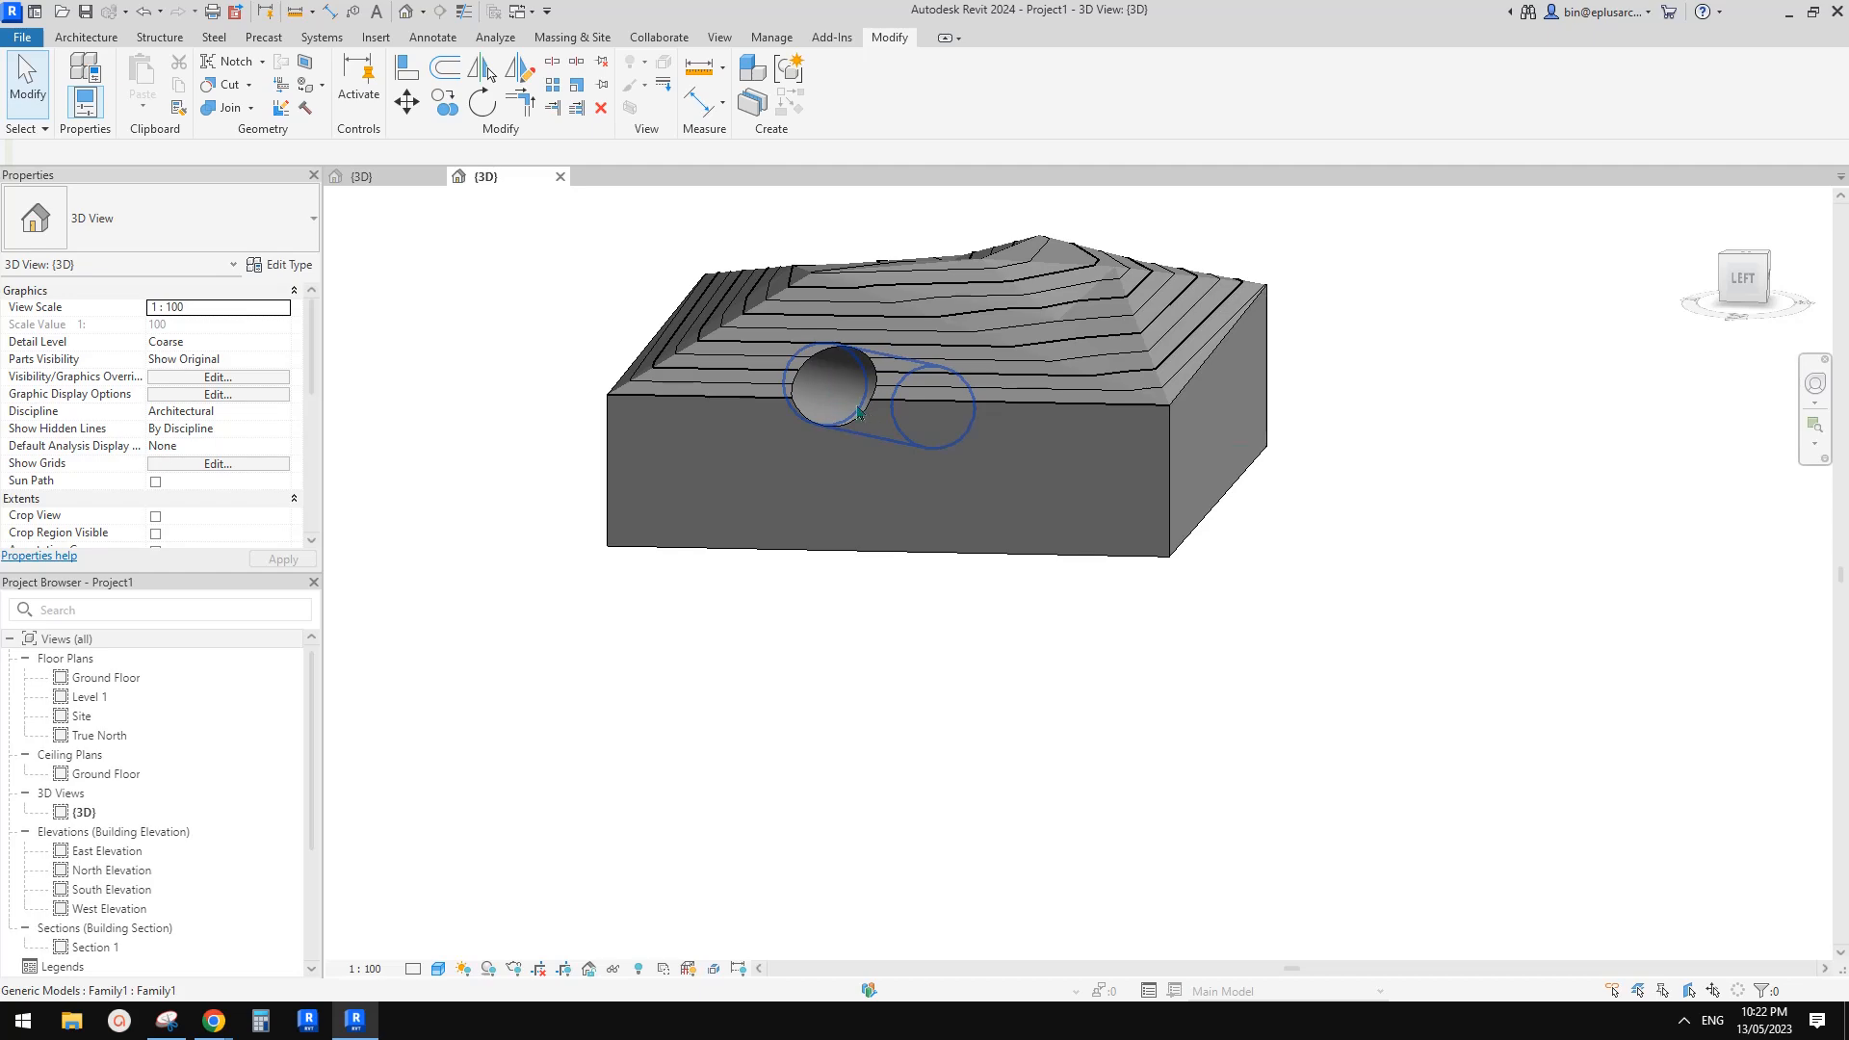
middle_click_drag(853, 410, 1005, 454, "shift")
double_click(981, 446)
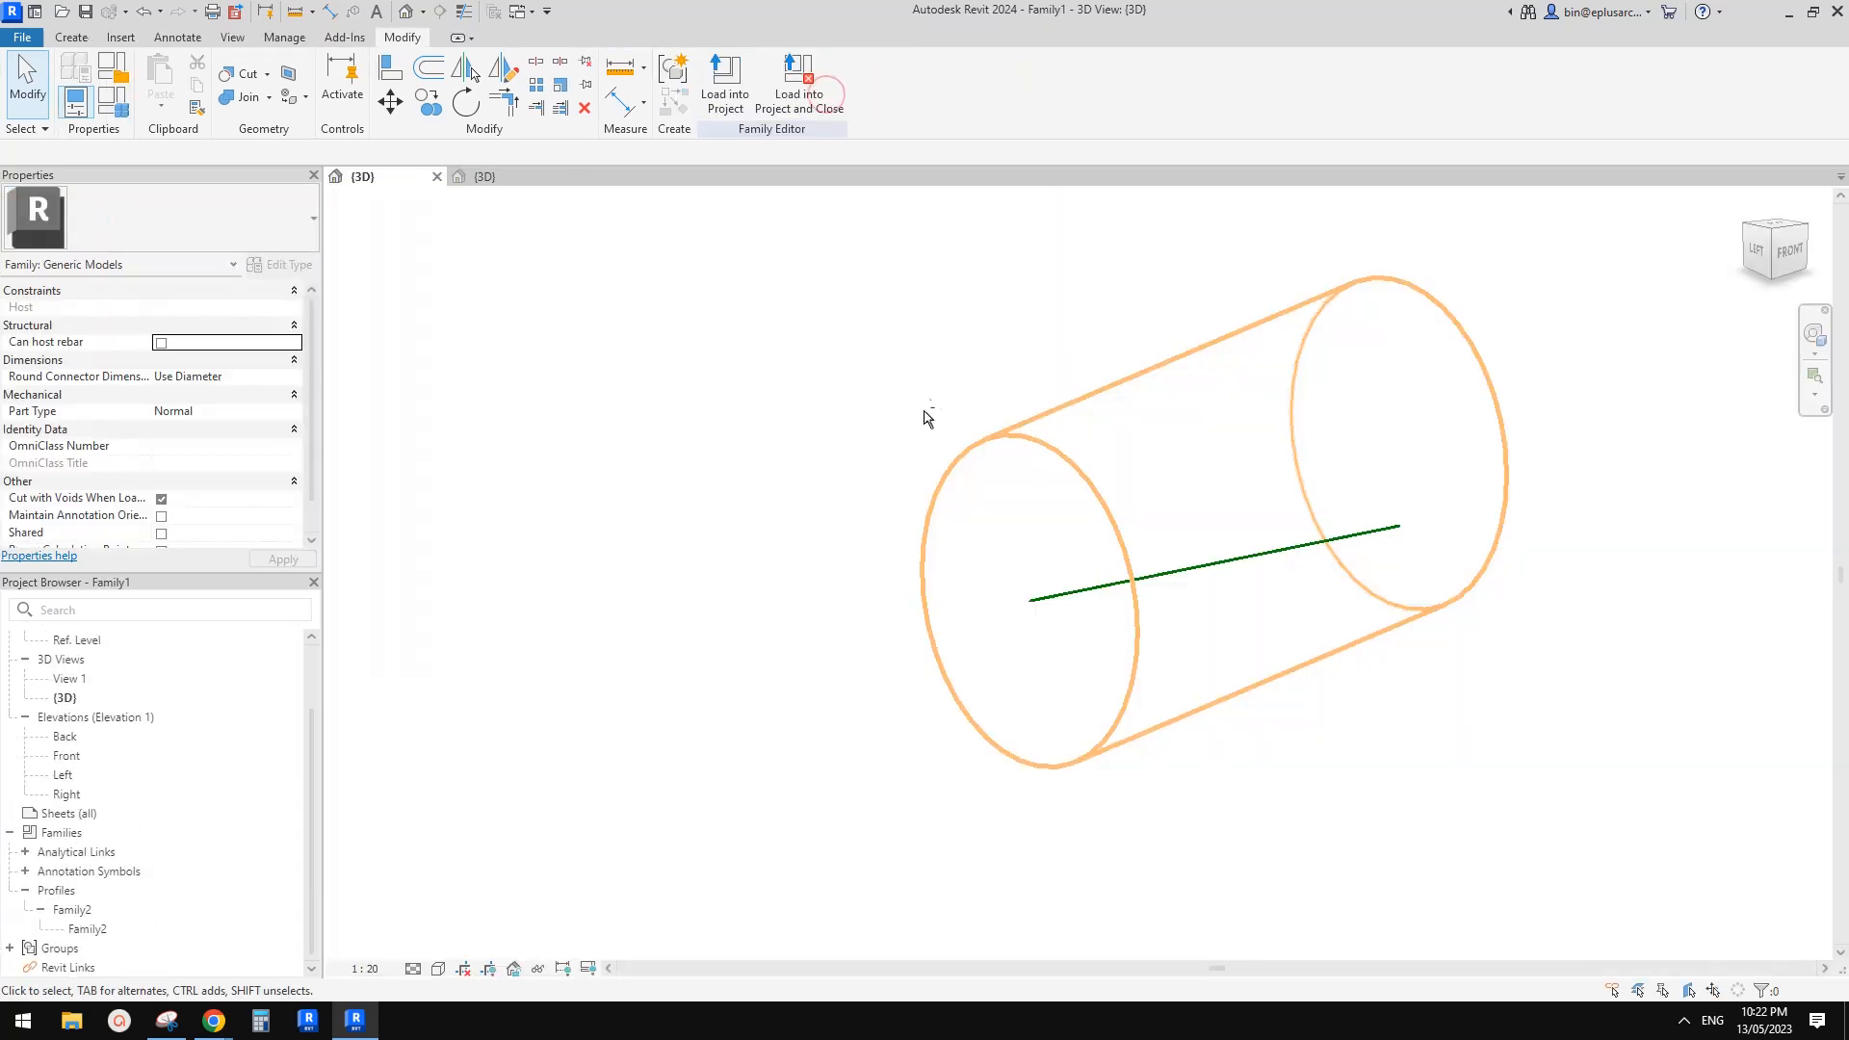
Examine the void swept blend and its reference line in the family from several angles
middle_click_drag(1107, 495, 930, 492, "shift")
left_click(943, 532)
left_click(963, 472)
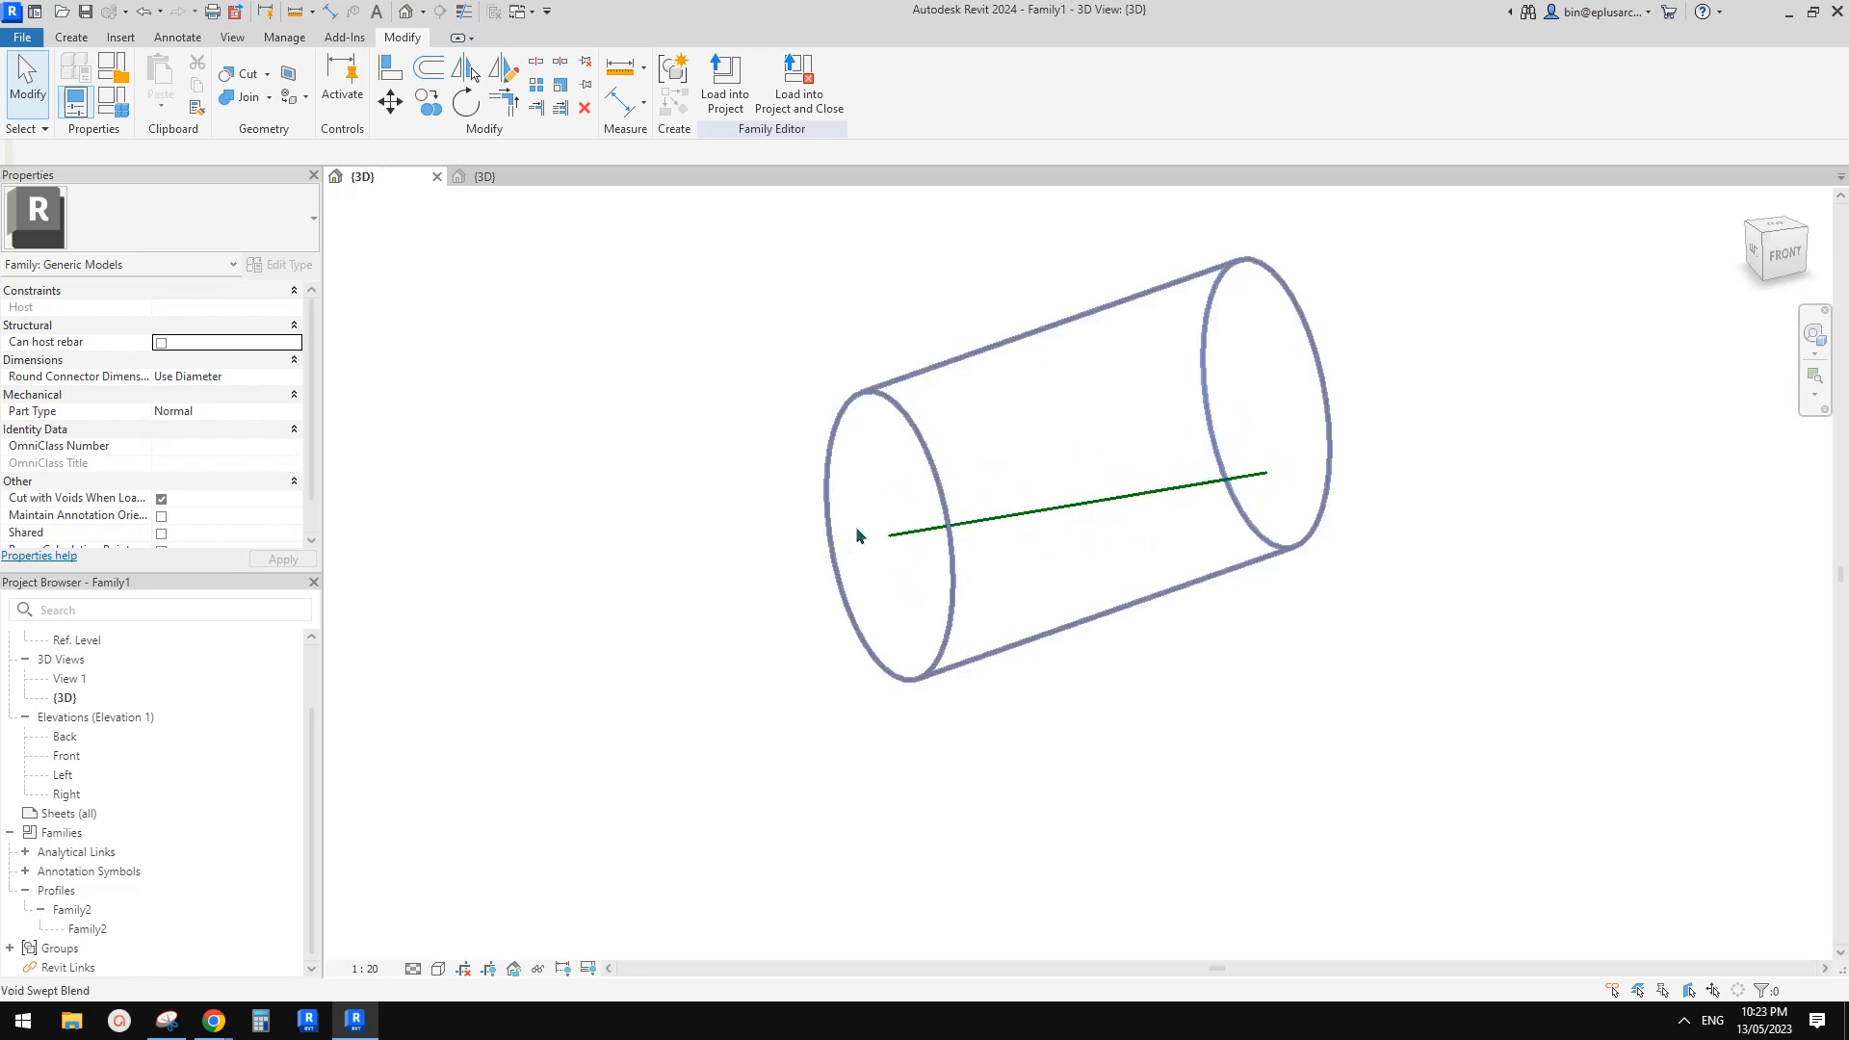
middle_click_drag(856, 535, 942, 593, "shift")
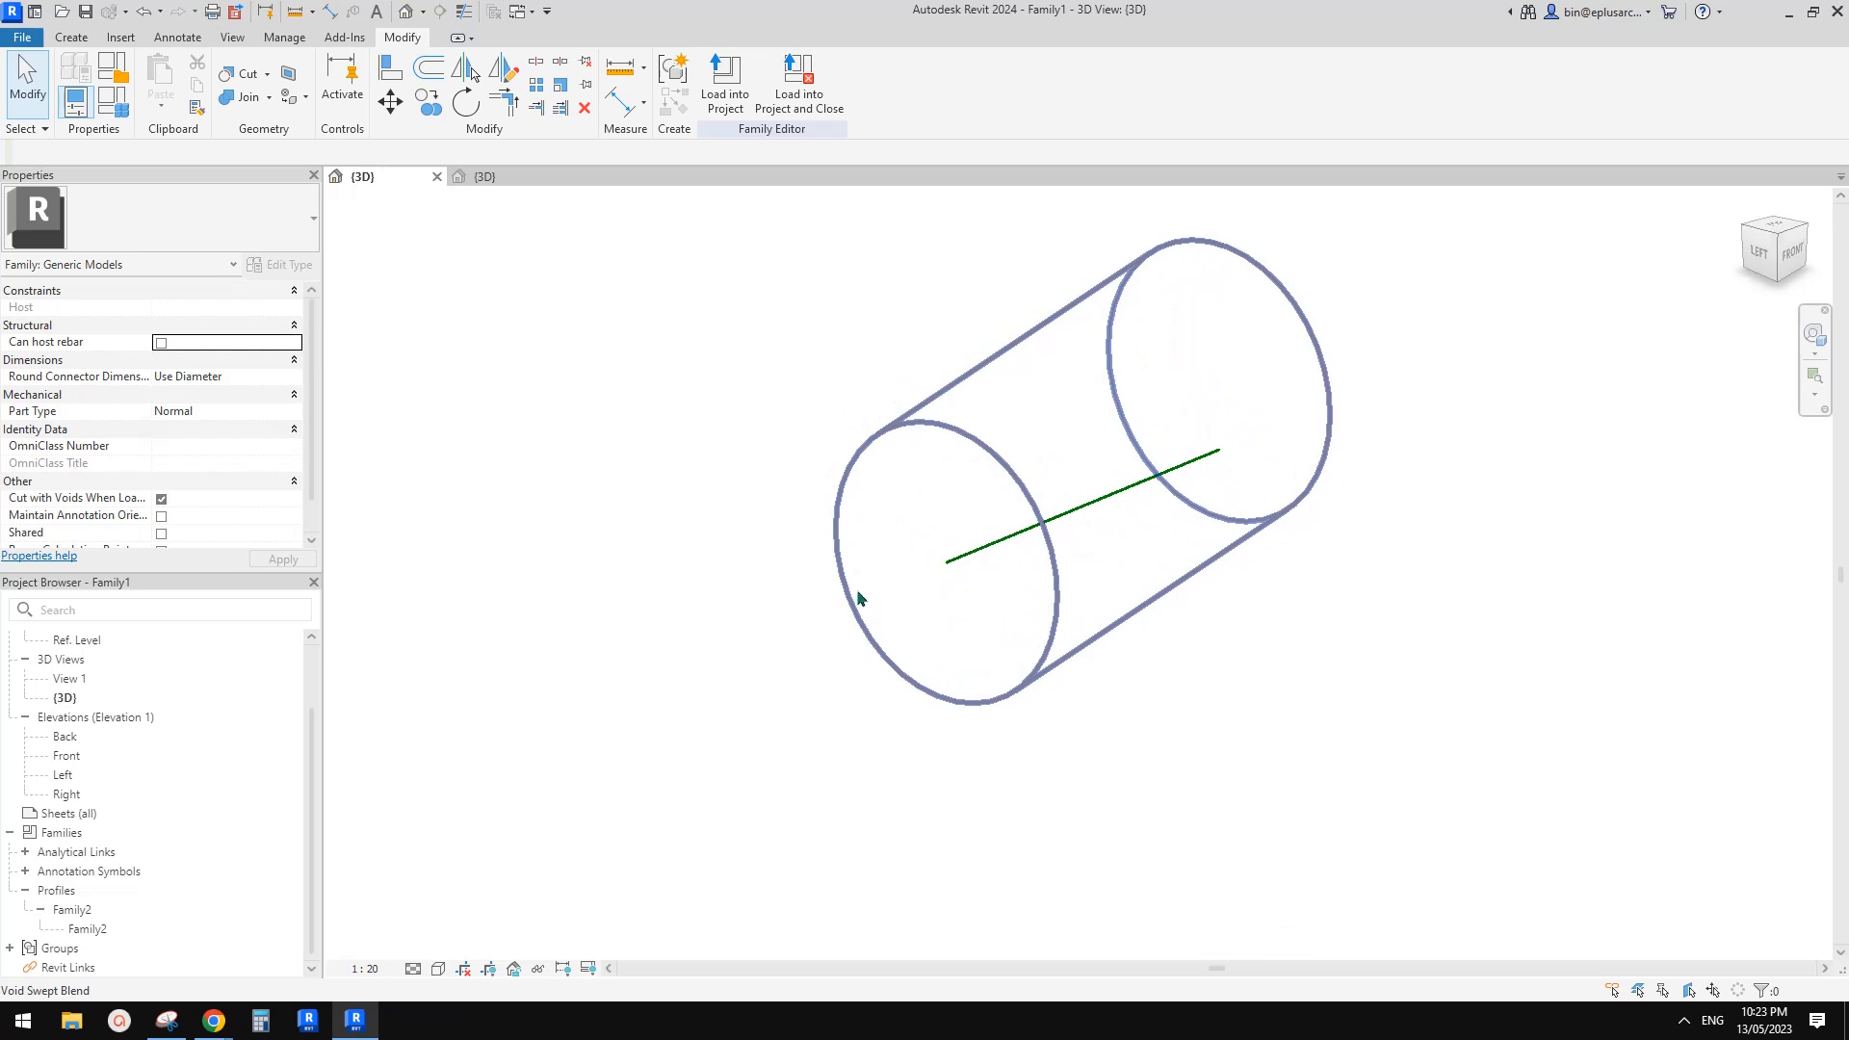
middle_click_drag(1048, 618, 850, 595, "shift")
scroll(965, 583, "down", 1)
scroll(1021, 549, "up", 1)
scroll(1009, 496, "down", 1)
middle_click_drag(1009, 502, 905, 580, "shift")
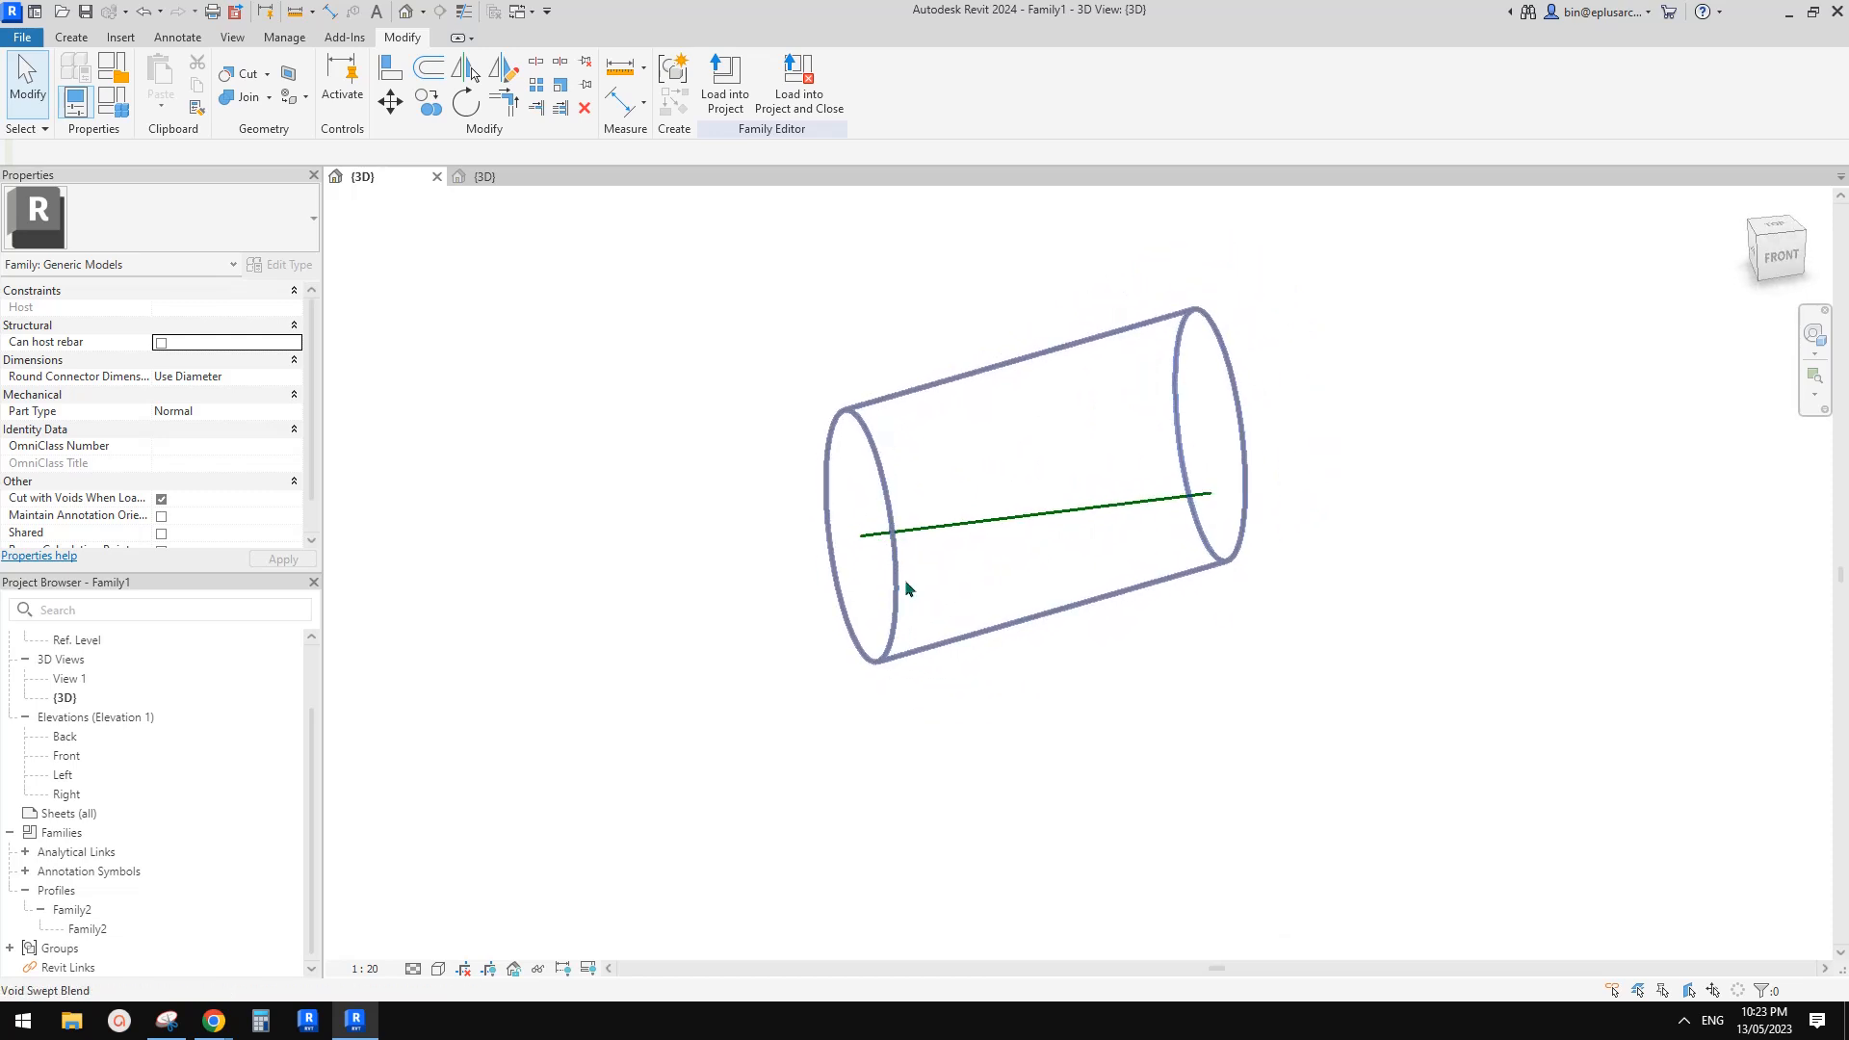
left_click(934, 537)
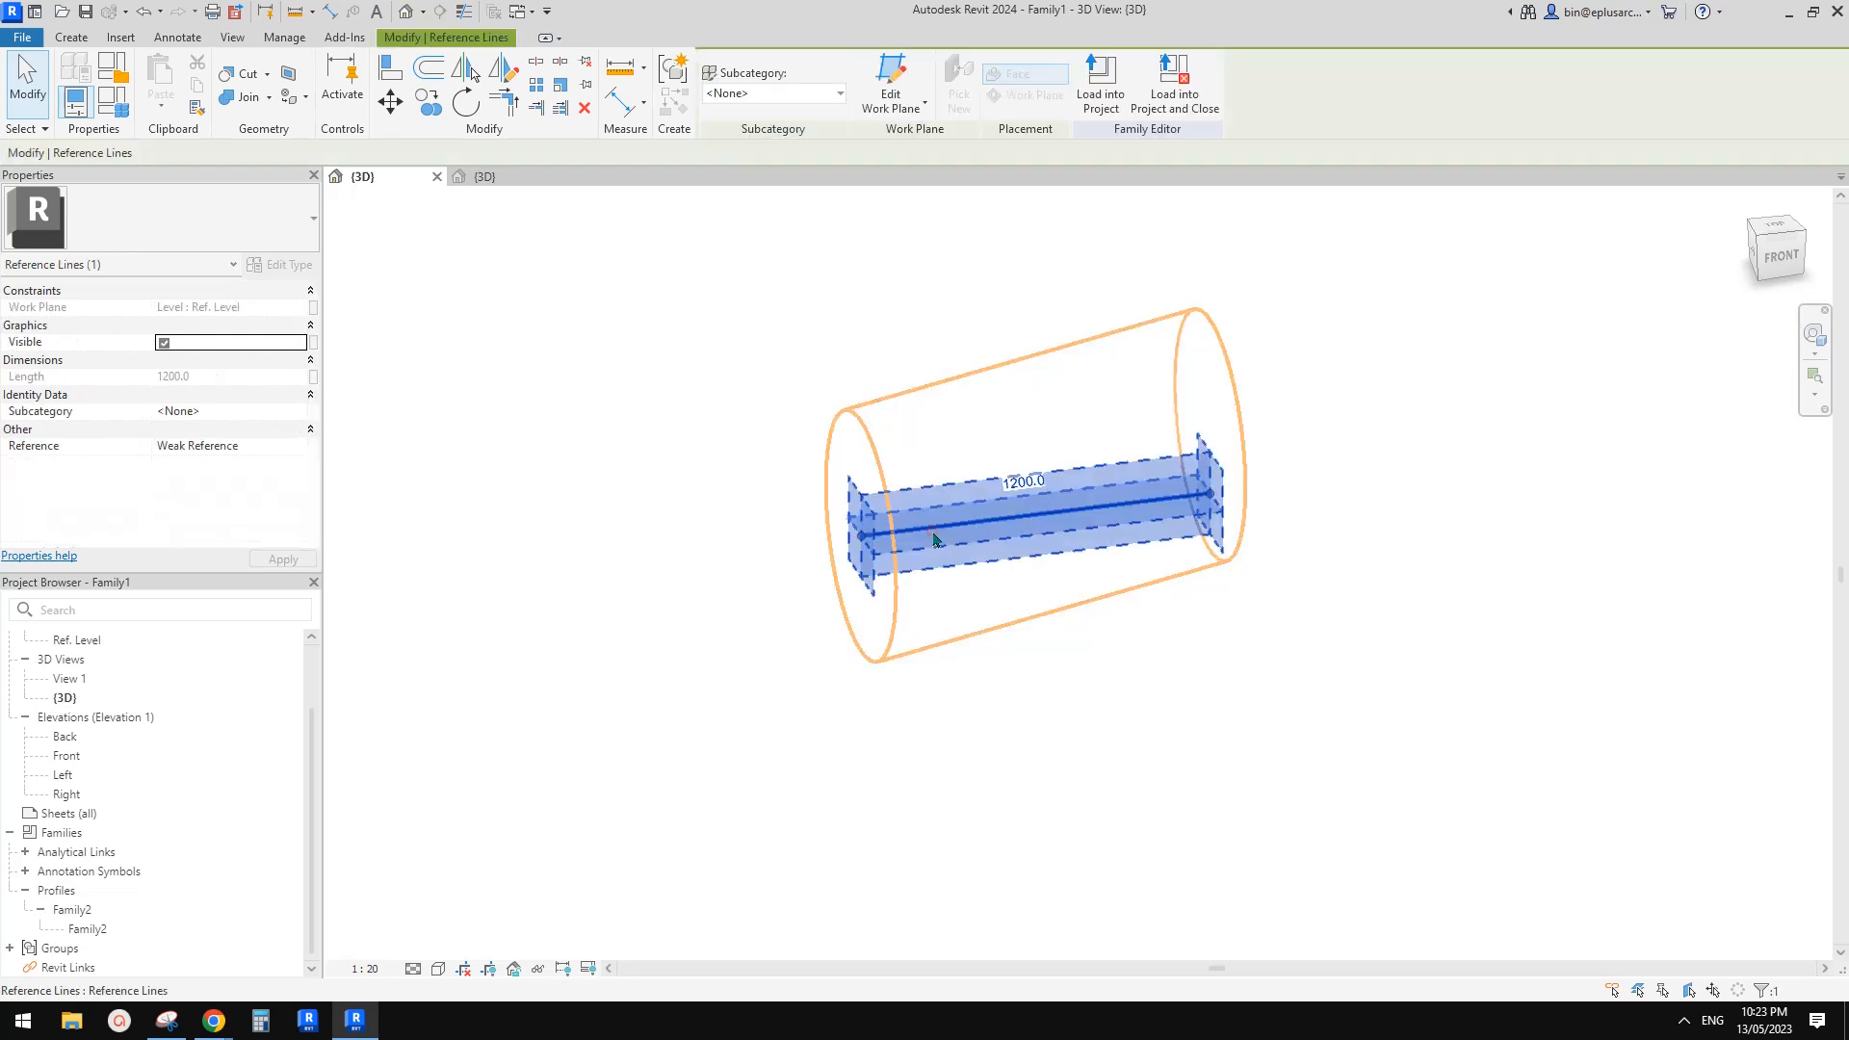
left_click(1238, 413)
middle_click_drag(1221, 458, 1241, 405, "shift")
middle_click_drag(1318, 345, 1082, 449, "shift")
key("Escape")
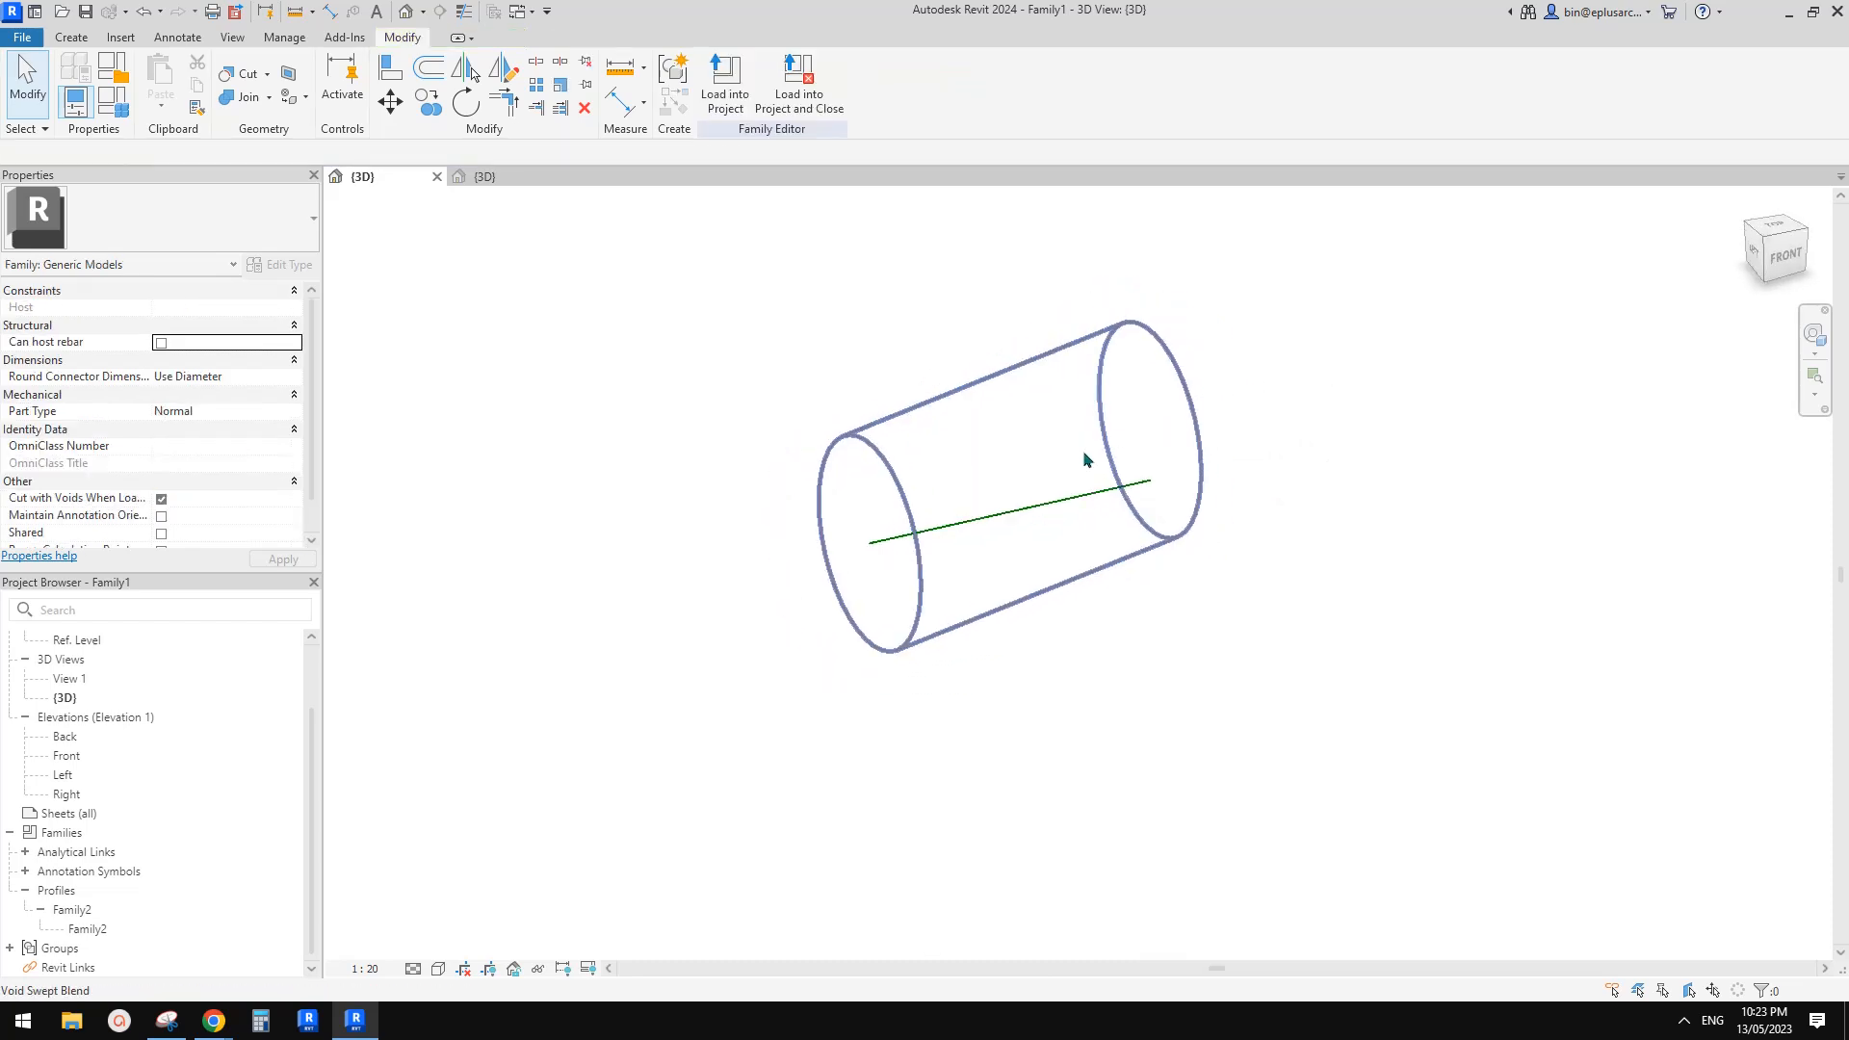
left_click(1064, 357)
Switch to the toposolid project's 3D view and examine the void's opening up close
left_click(484, 176)
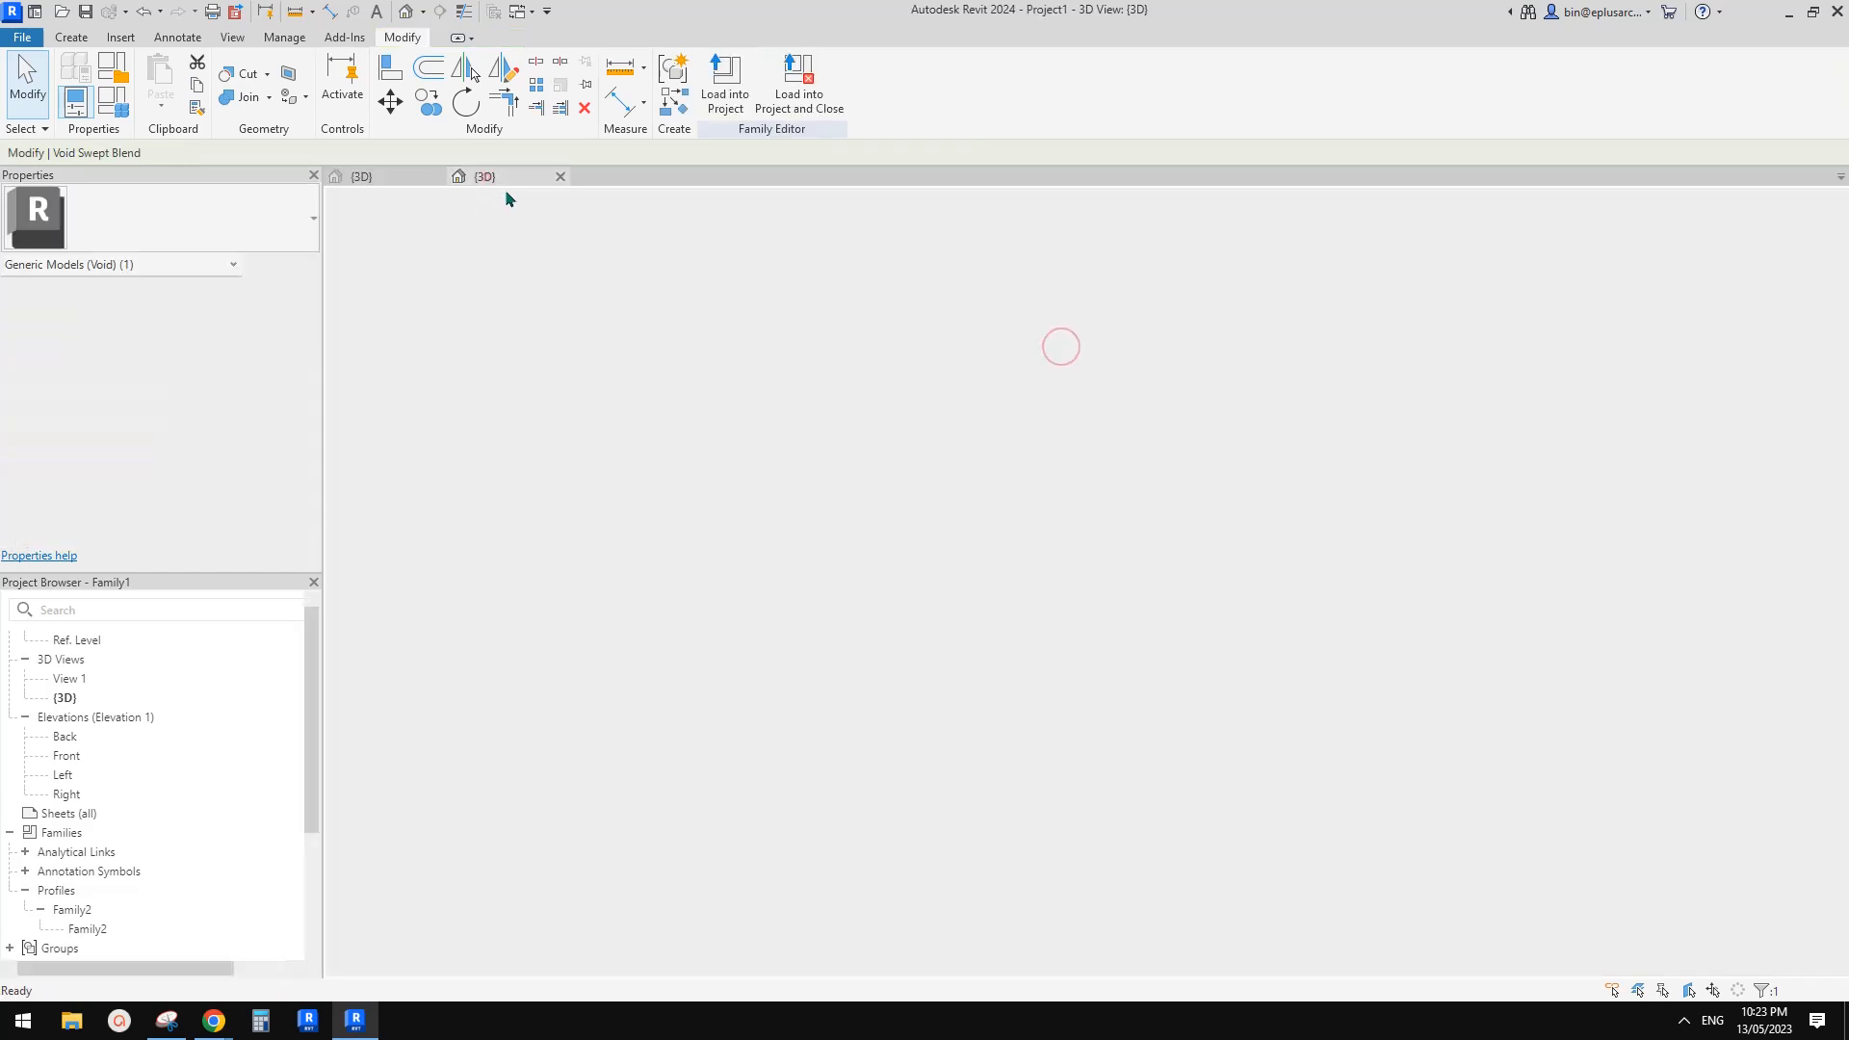
scroll(967, 463, "up", 4)
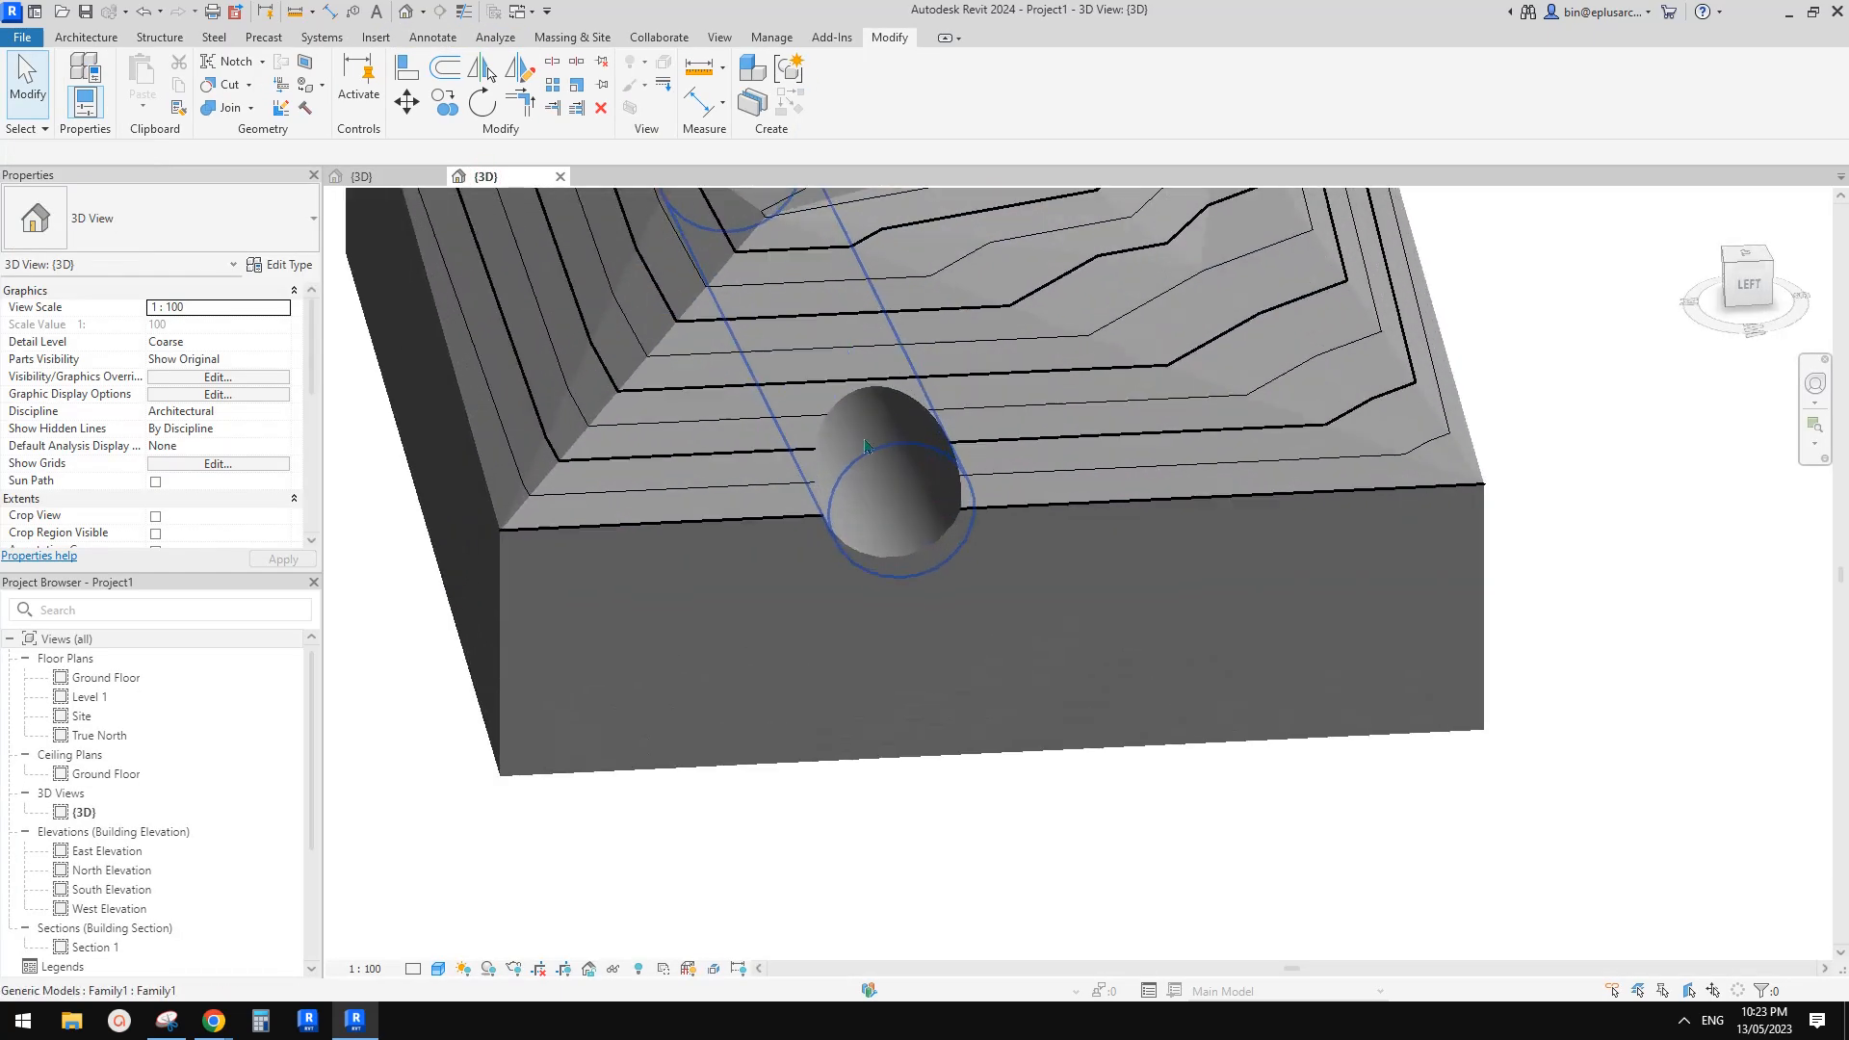
middle_click_drag(863, 484, 989, 512, "shift")
scroll(949, 490, "down", 1)
Return to the void family and review the swept blend's profile properties and the family's Cut with Voids When Loaded setting
left_click(362, 176)
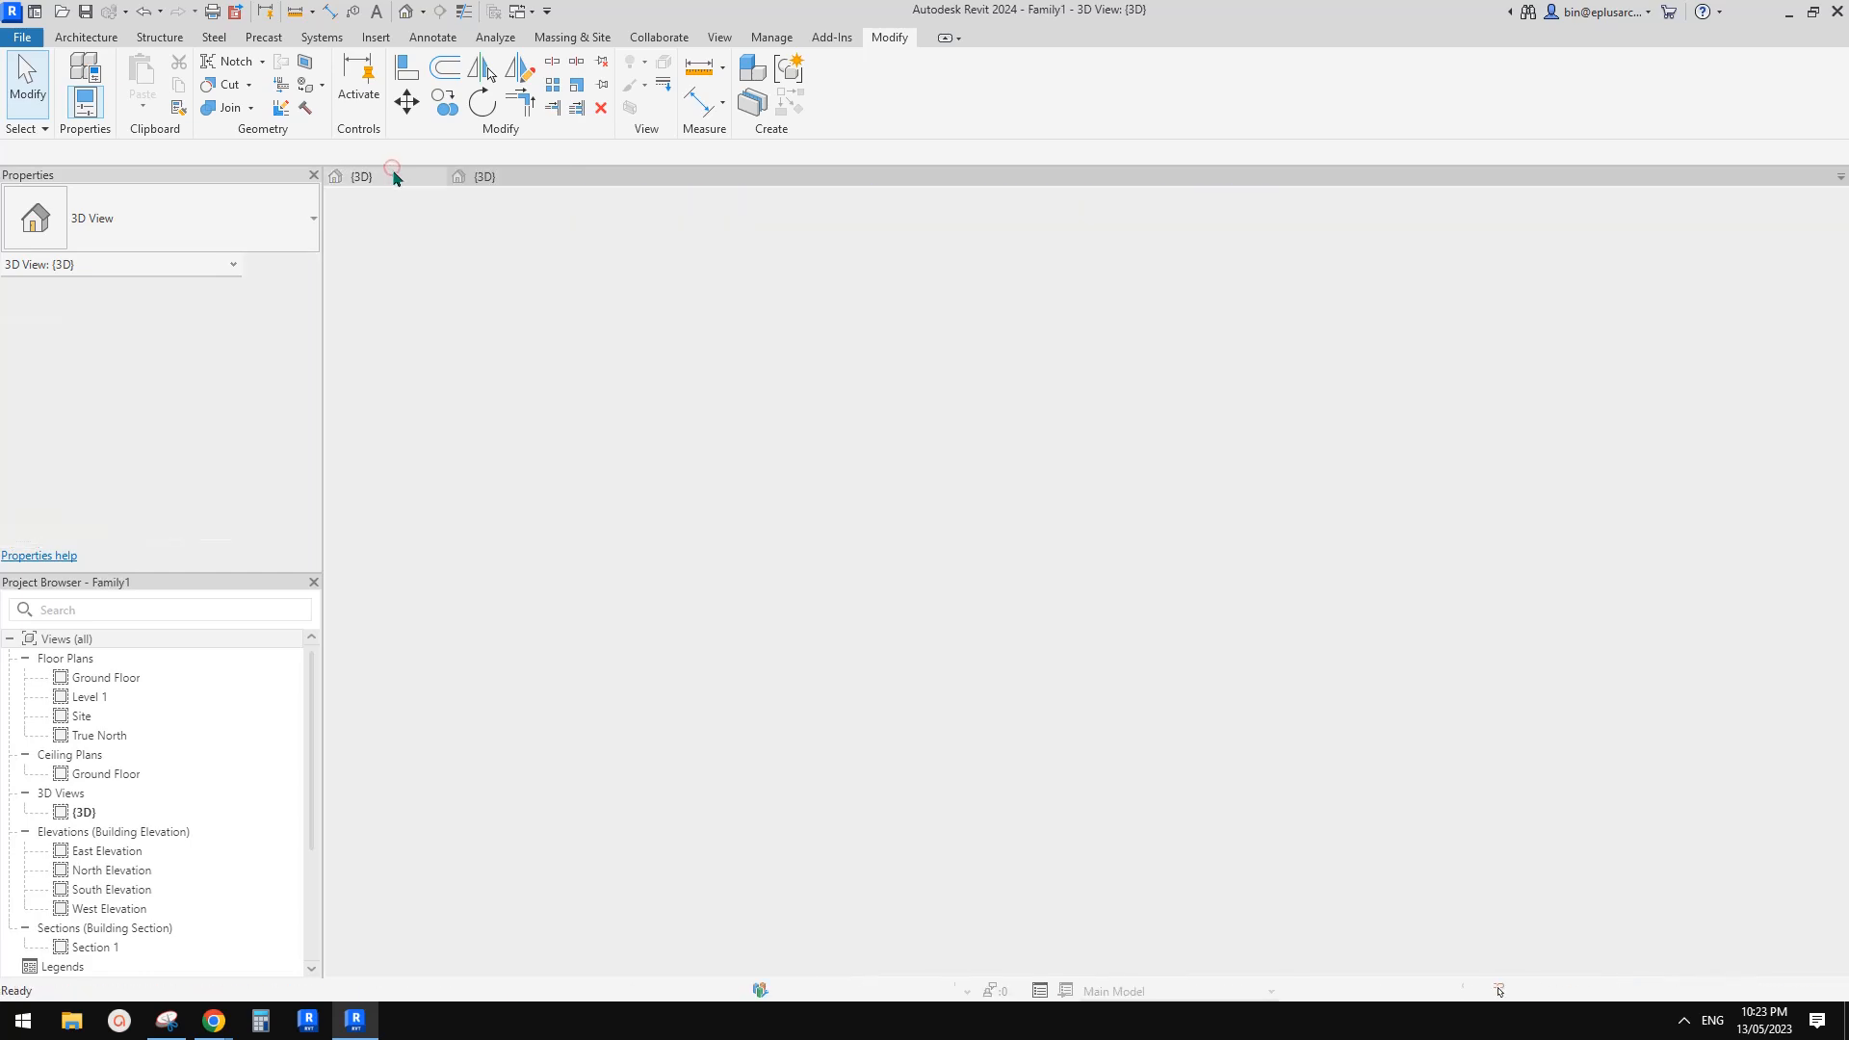
key("Escape")
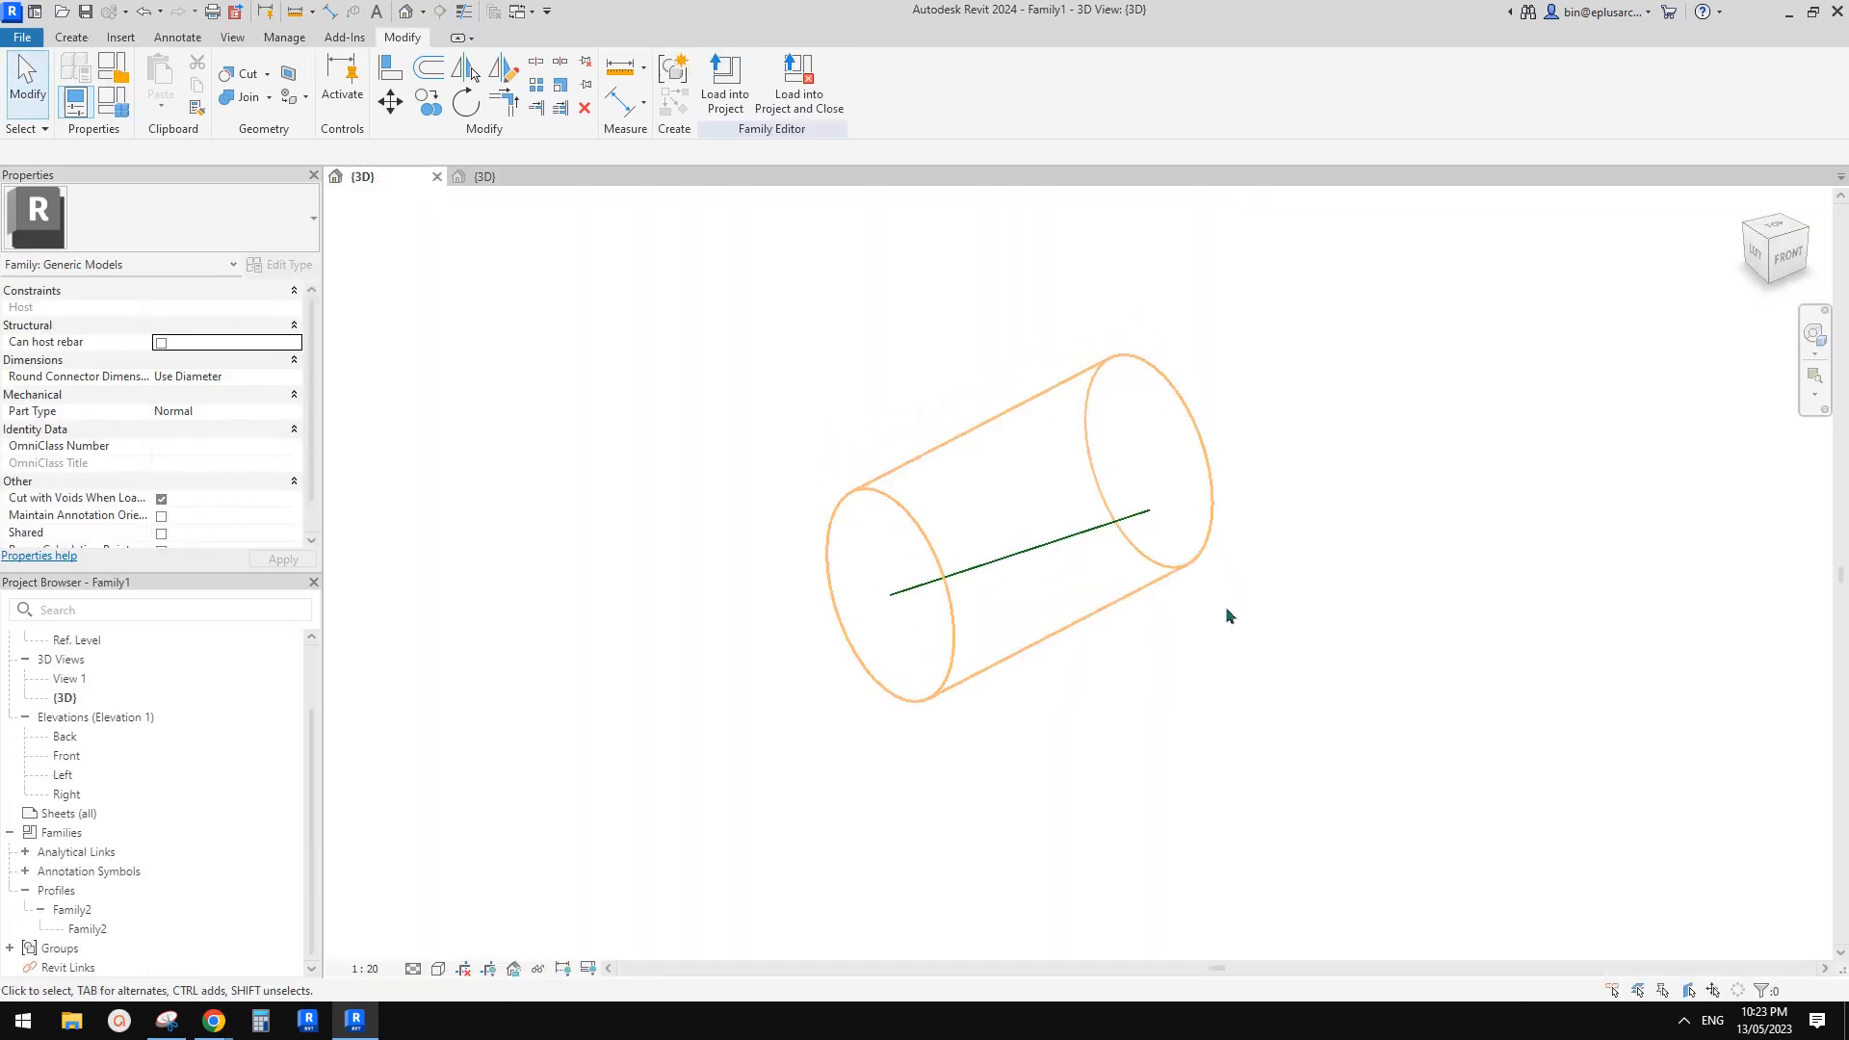
scroll(1183, 477, "up", 2)
left_click(1138, 448)
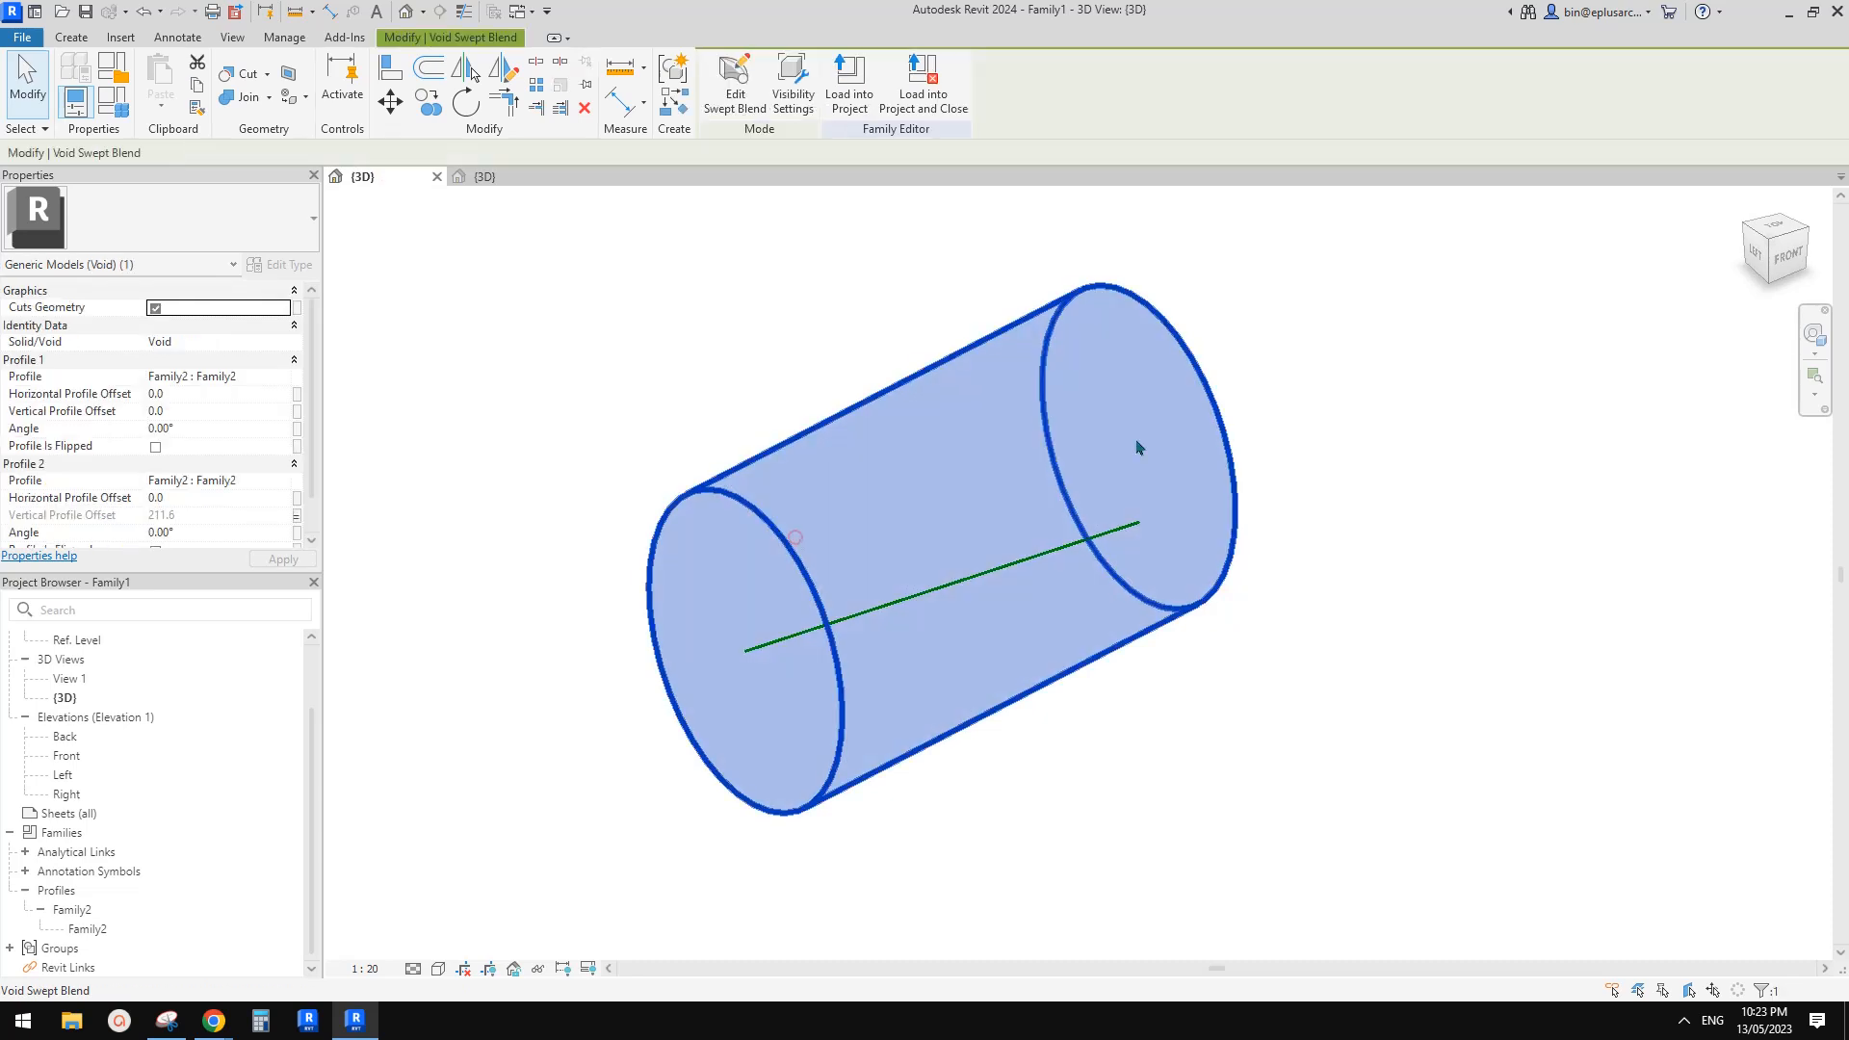
scroll(916, 554, "down", 1)
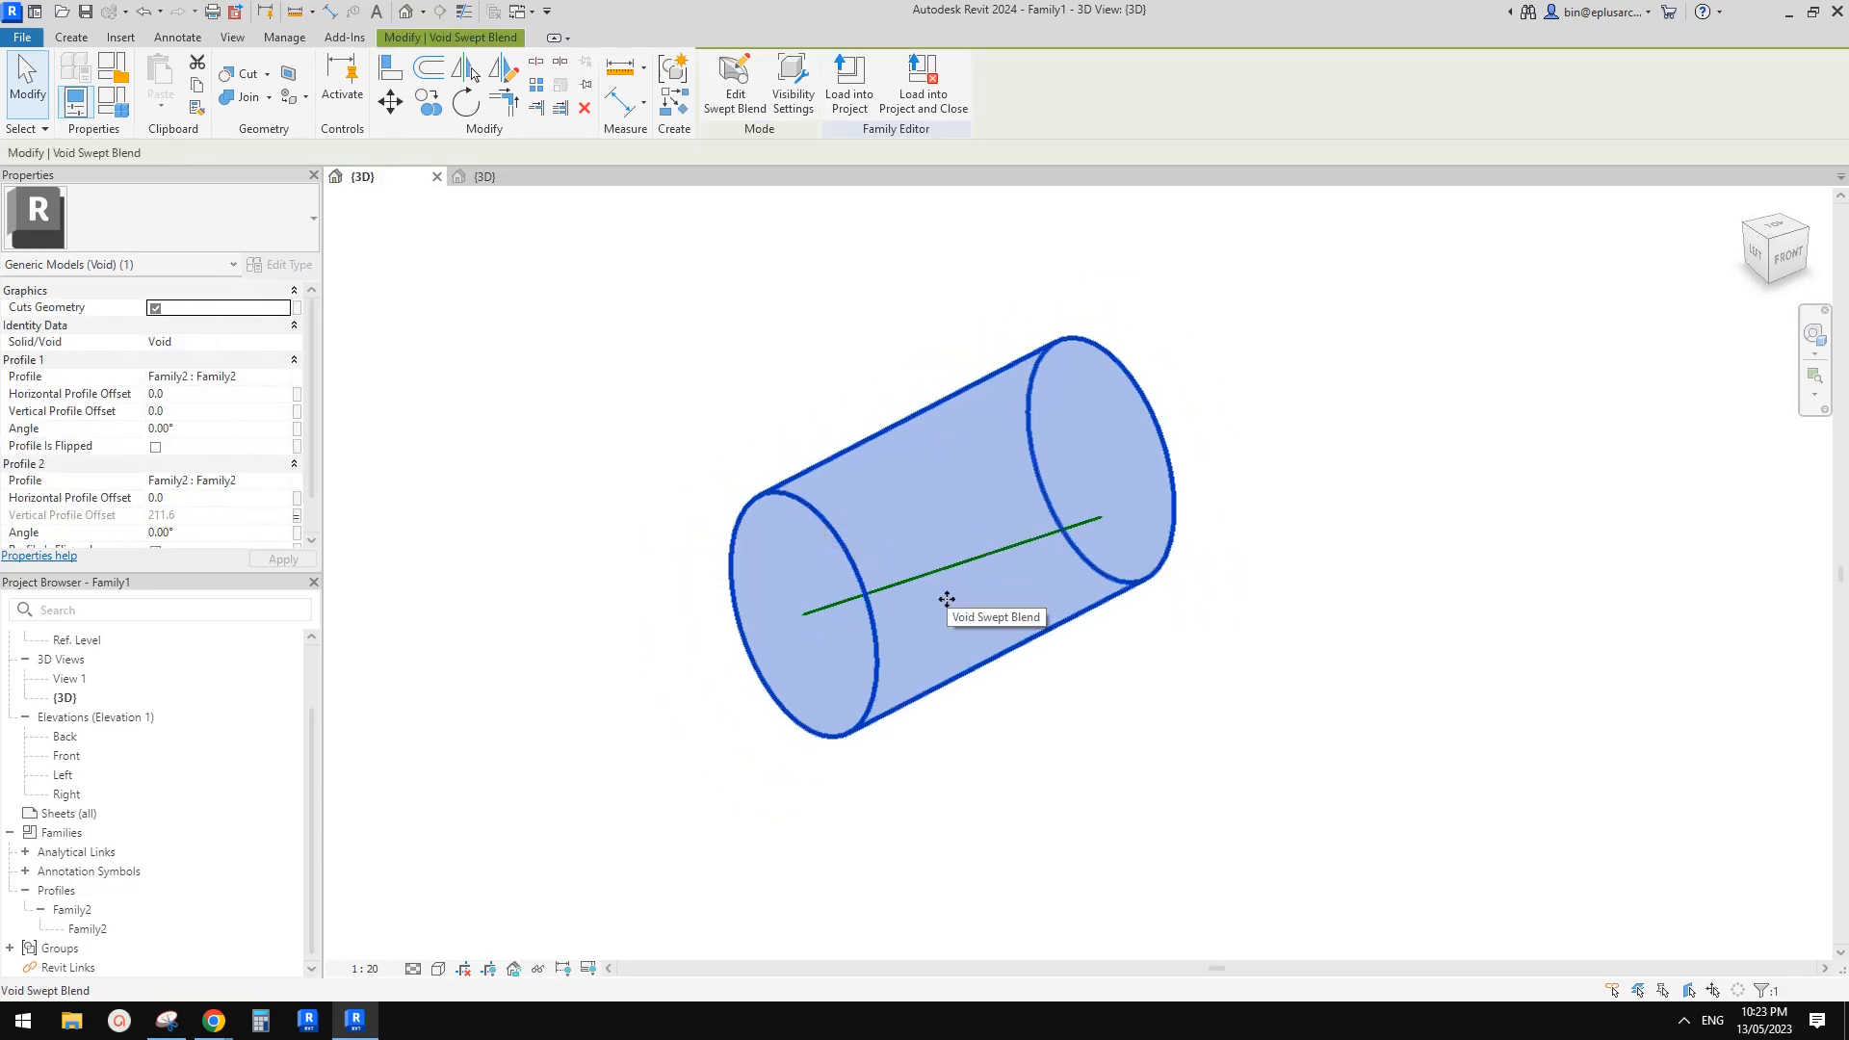
left_click(829, 372)
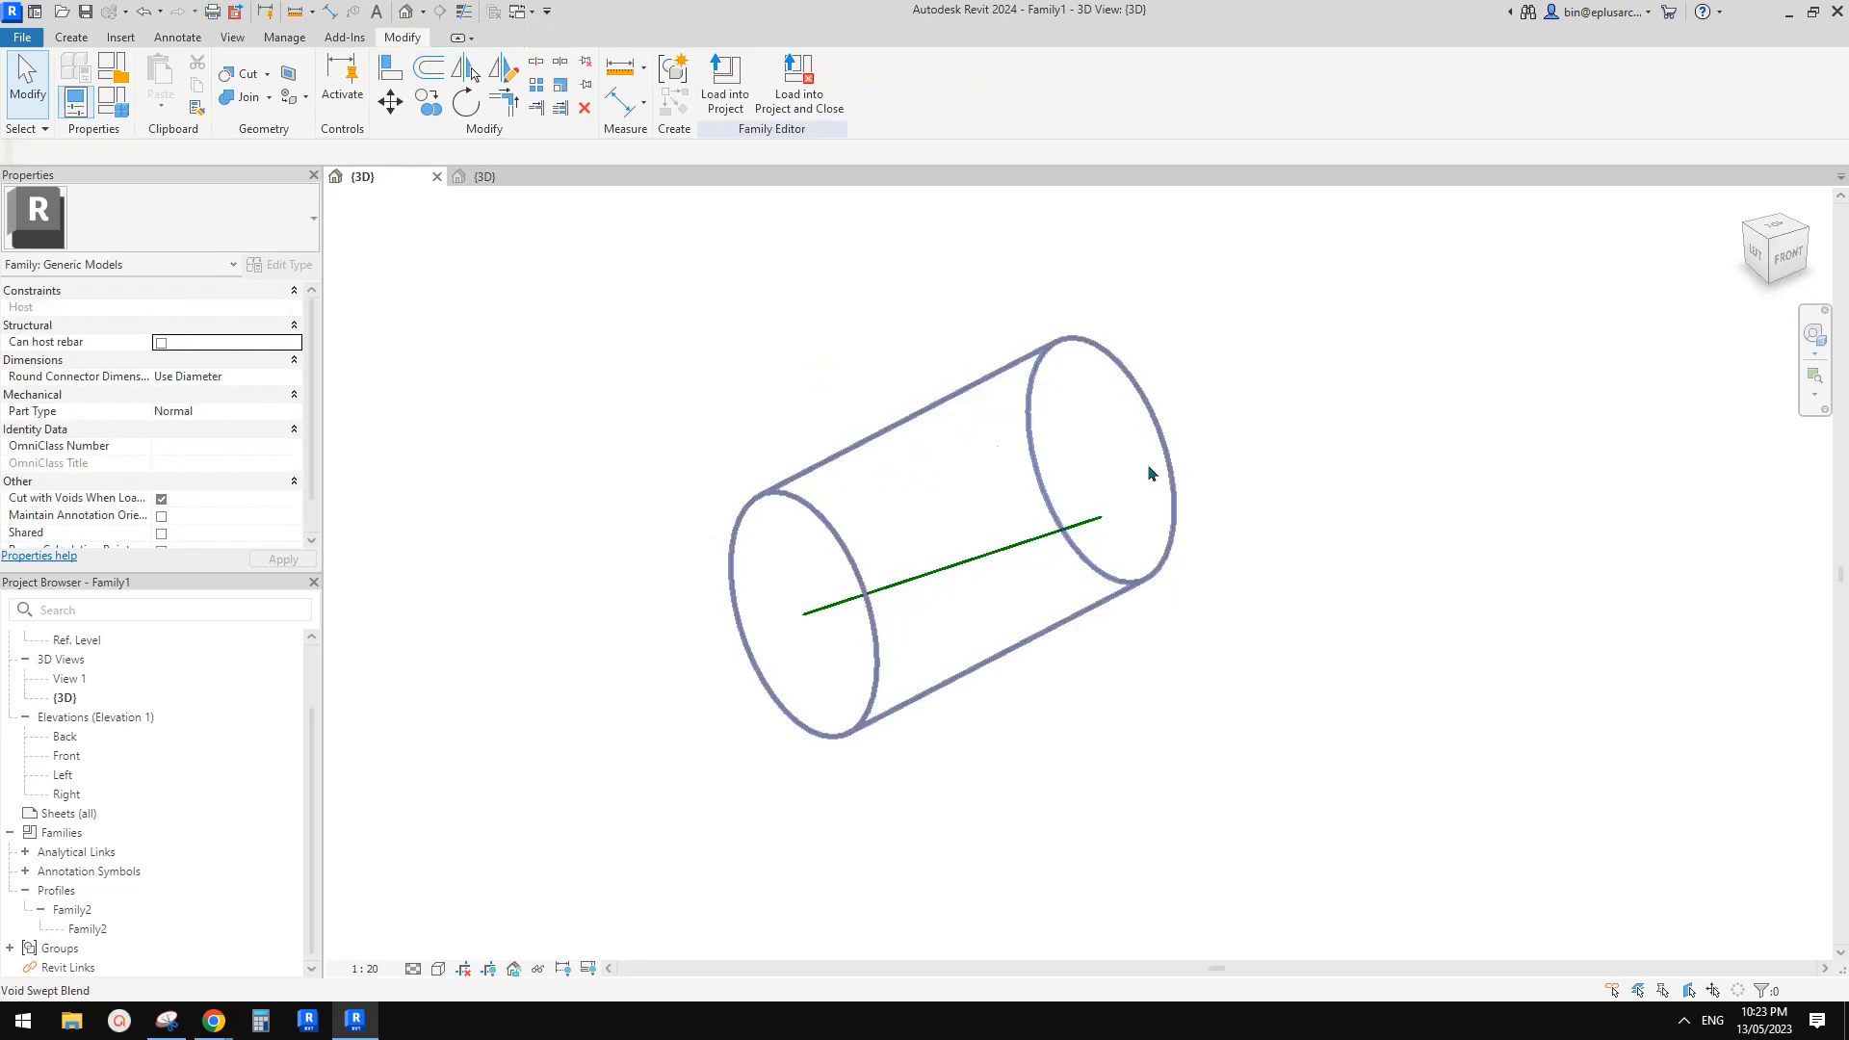
left_click(917, 482)
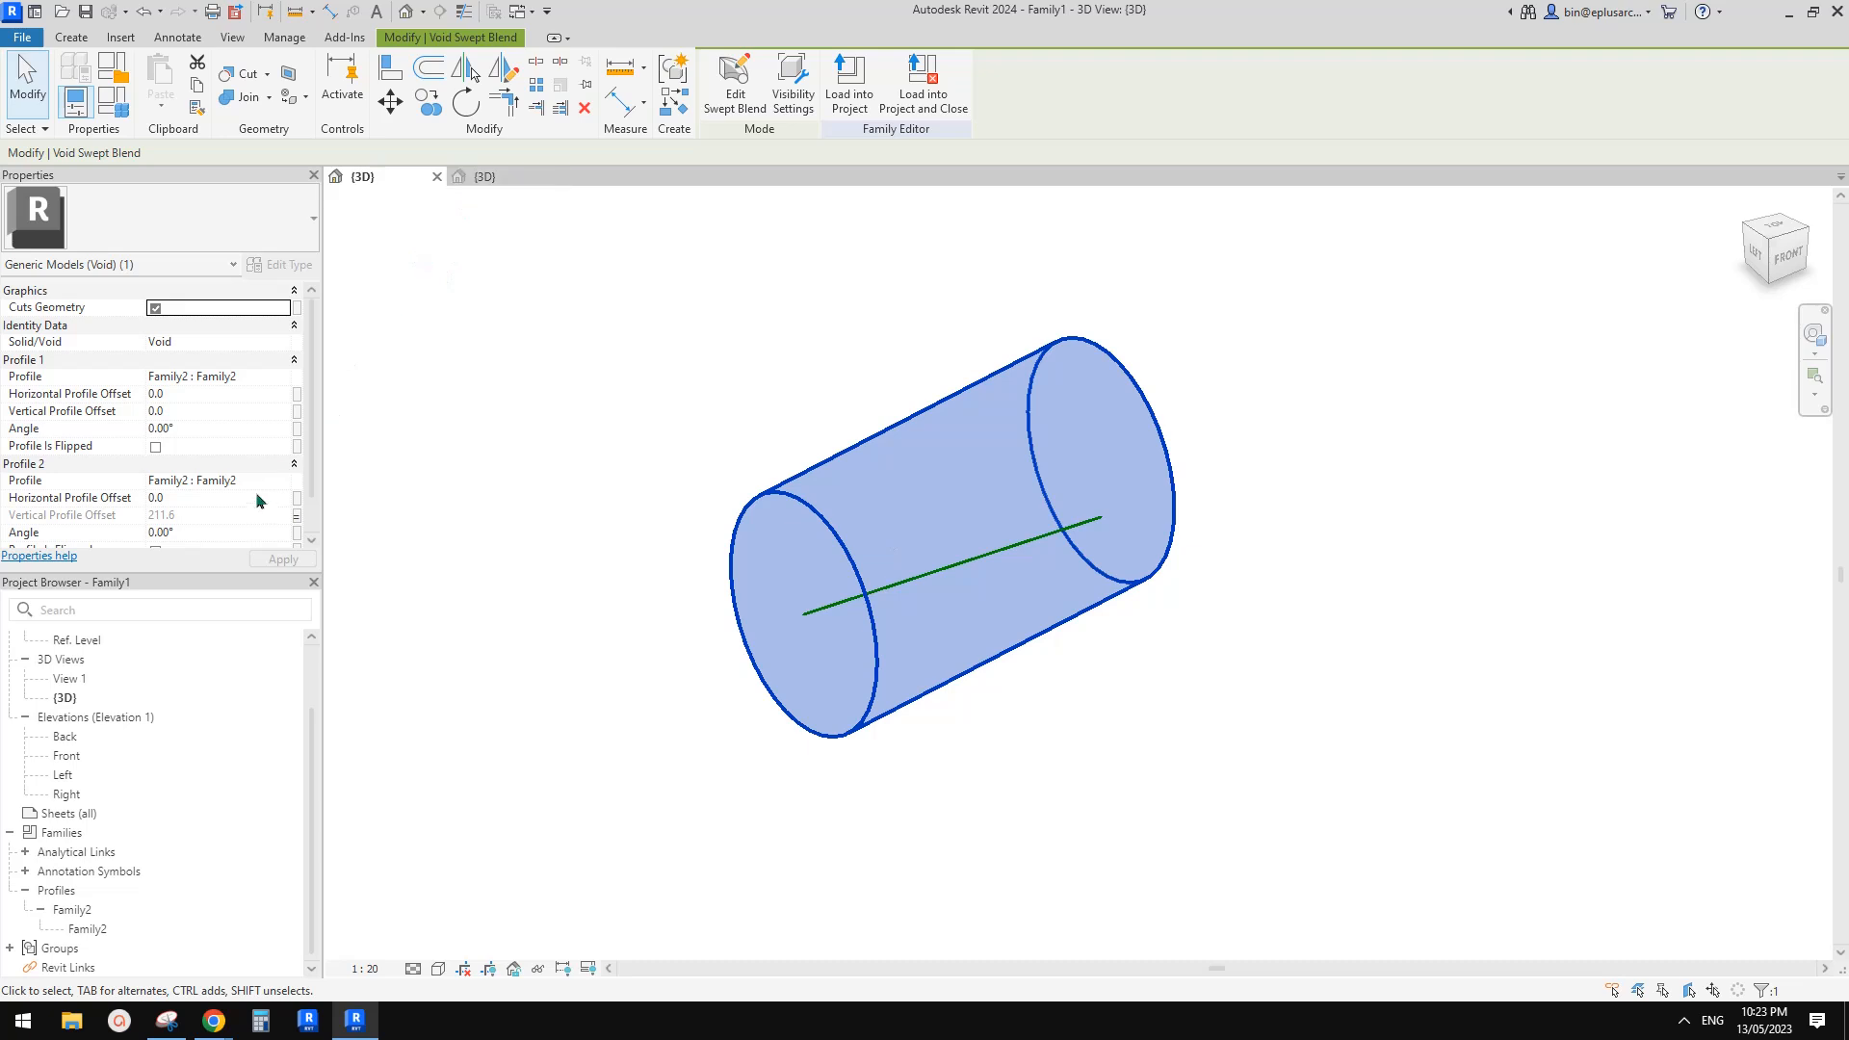
left_click(504, 382)
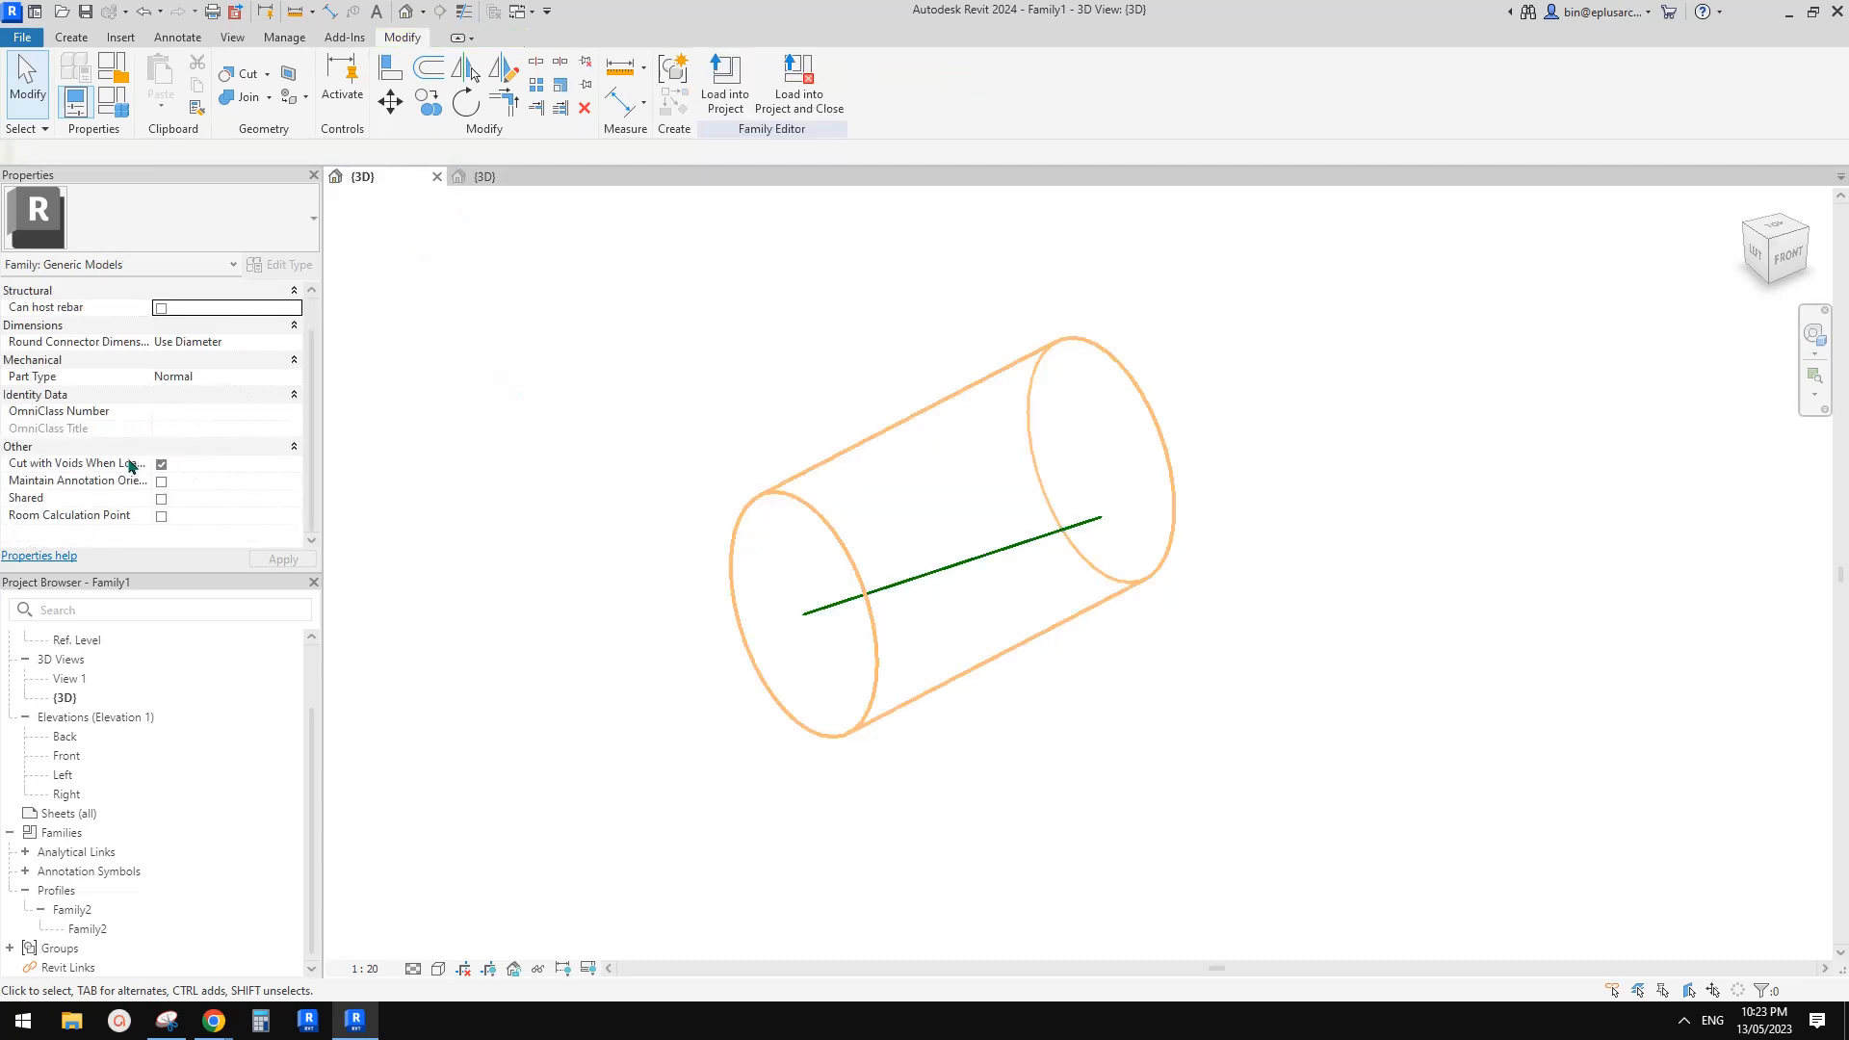
Back in the project, stretch the void to about 42200 mm so both ends project beyond the toposolid
left_click(485, 177)
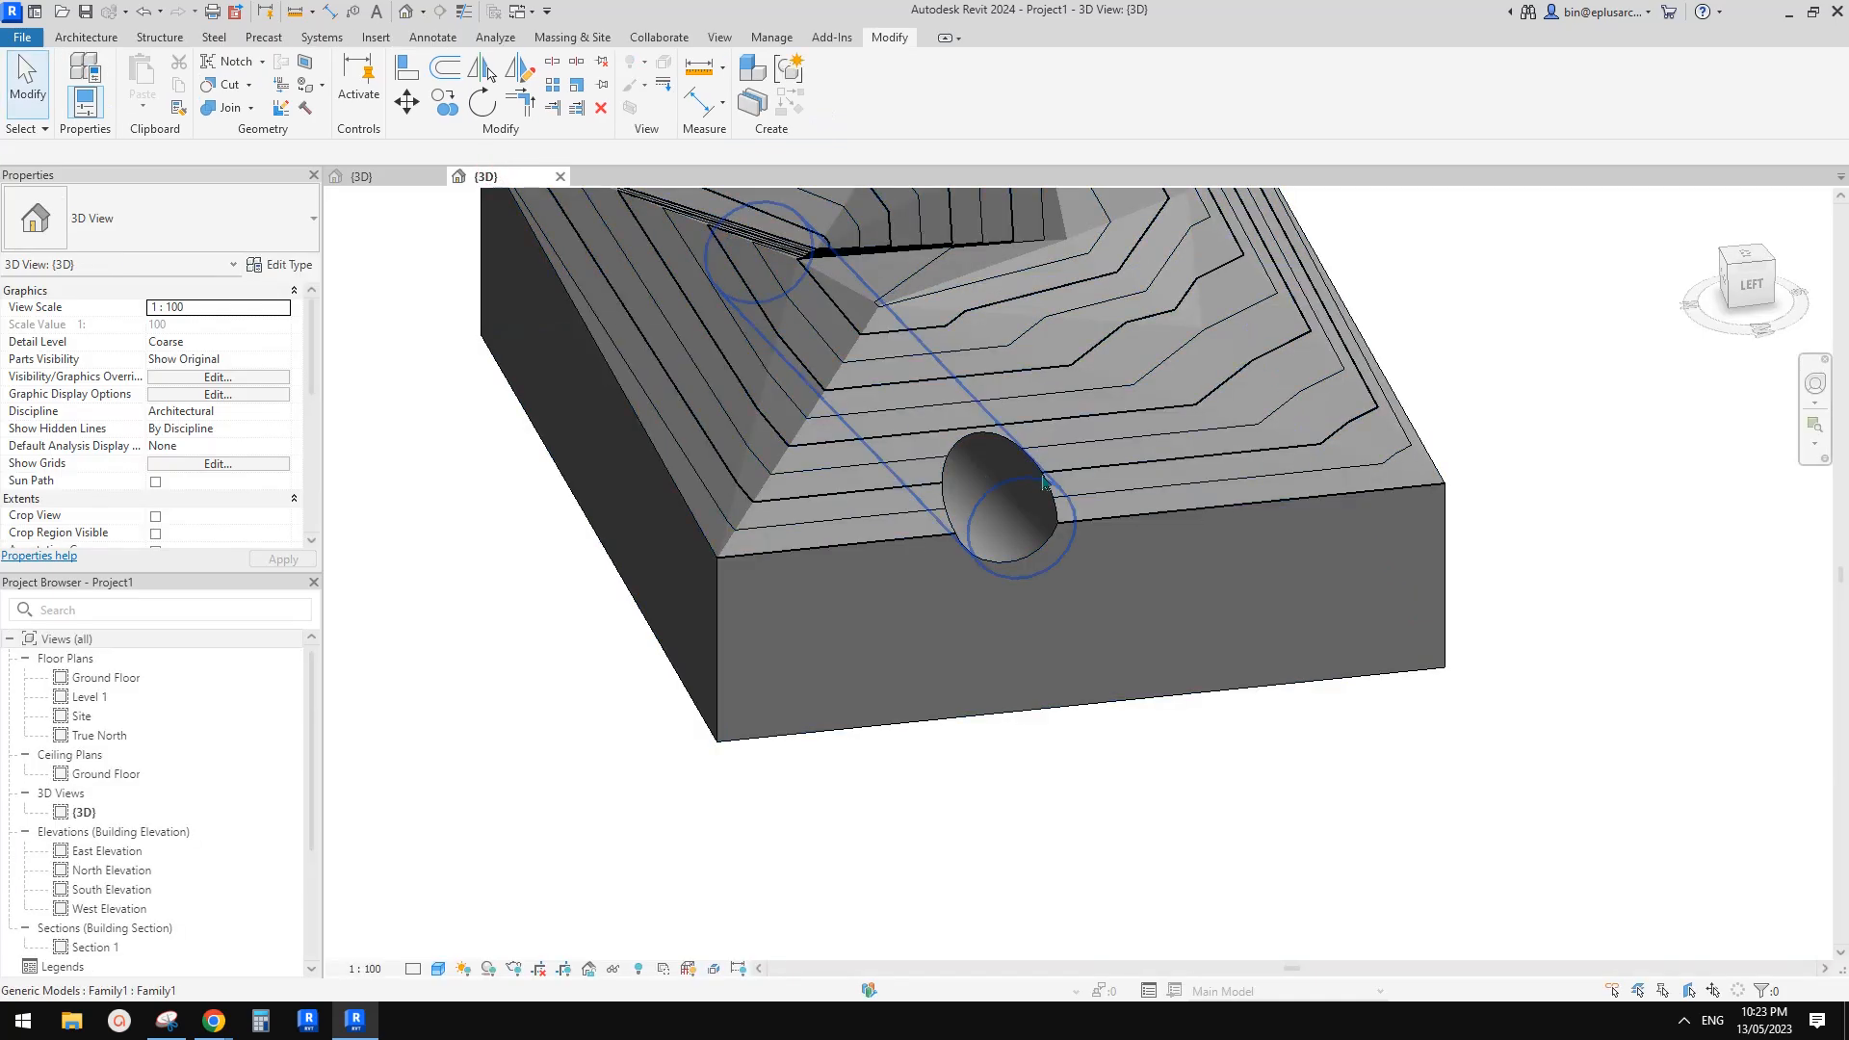
middle_click_drag(1045, 482, 1271, 595, "shift")
left_click(832, 654)
middle_click_drag(832, 654, 973, 679)
left_click_drag(954, 717, 884, 709)
middle_click_drag(950, 714, 1072, 597, "shift")
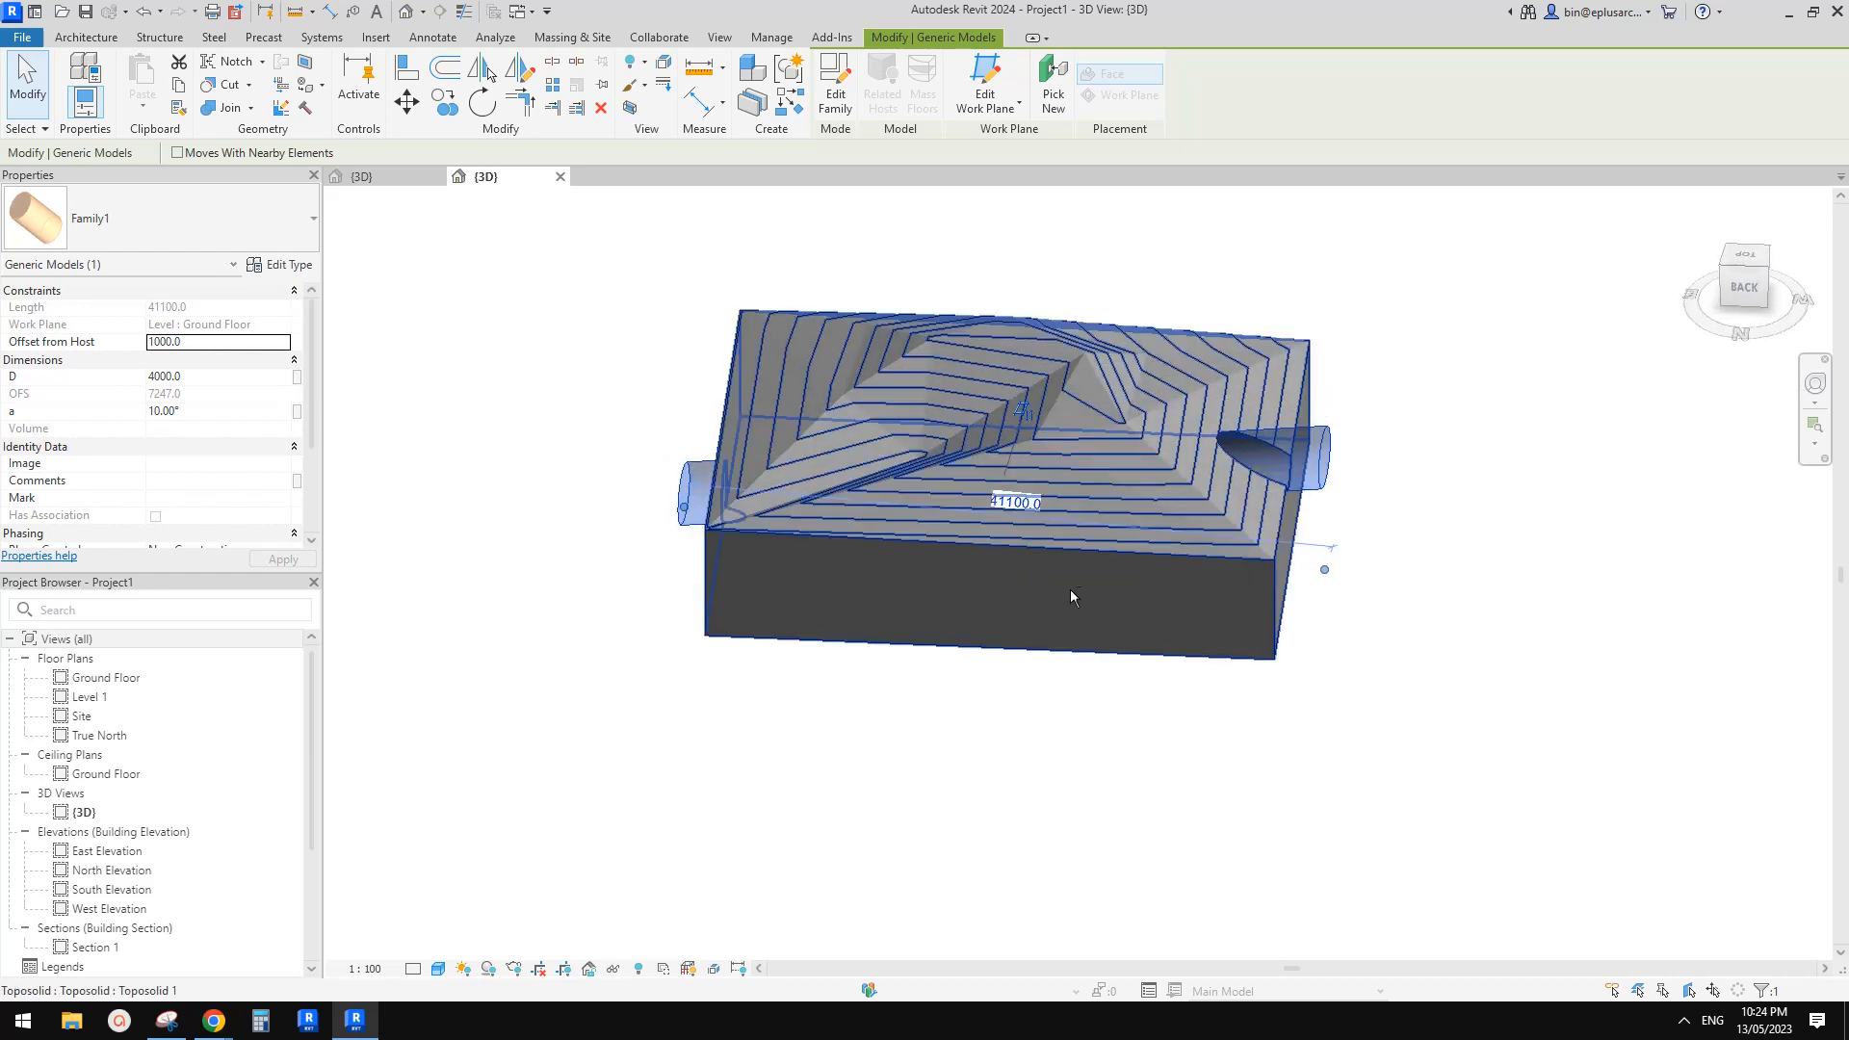
mouse_move(1324, 569)
left_mouse_down()
mouse_move(1259, 627)
mouse_move(1193, 562)
mouse_move(1349, 561)
left_mouse_up()
left_click(1352, 624)
middle_click_drag(1343, 635, 1337, 621)
Test the void's slope by setting its angle a to 0° and orbit around the toposolid
left_click(1320, 464)
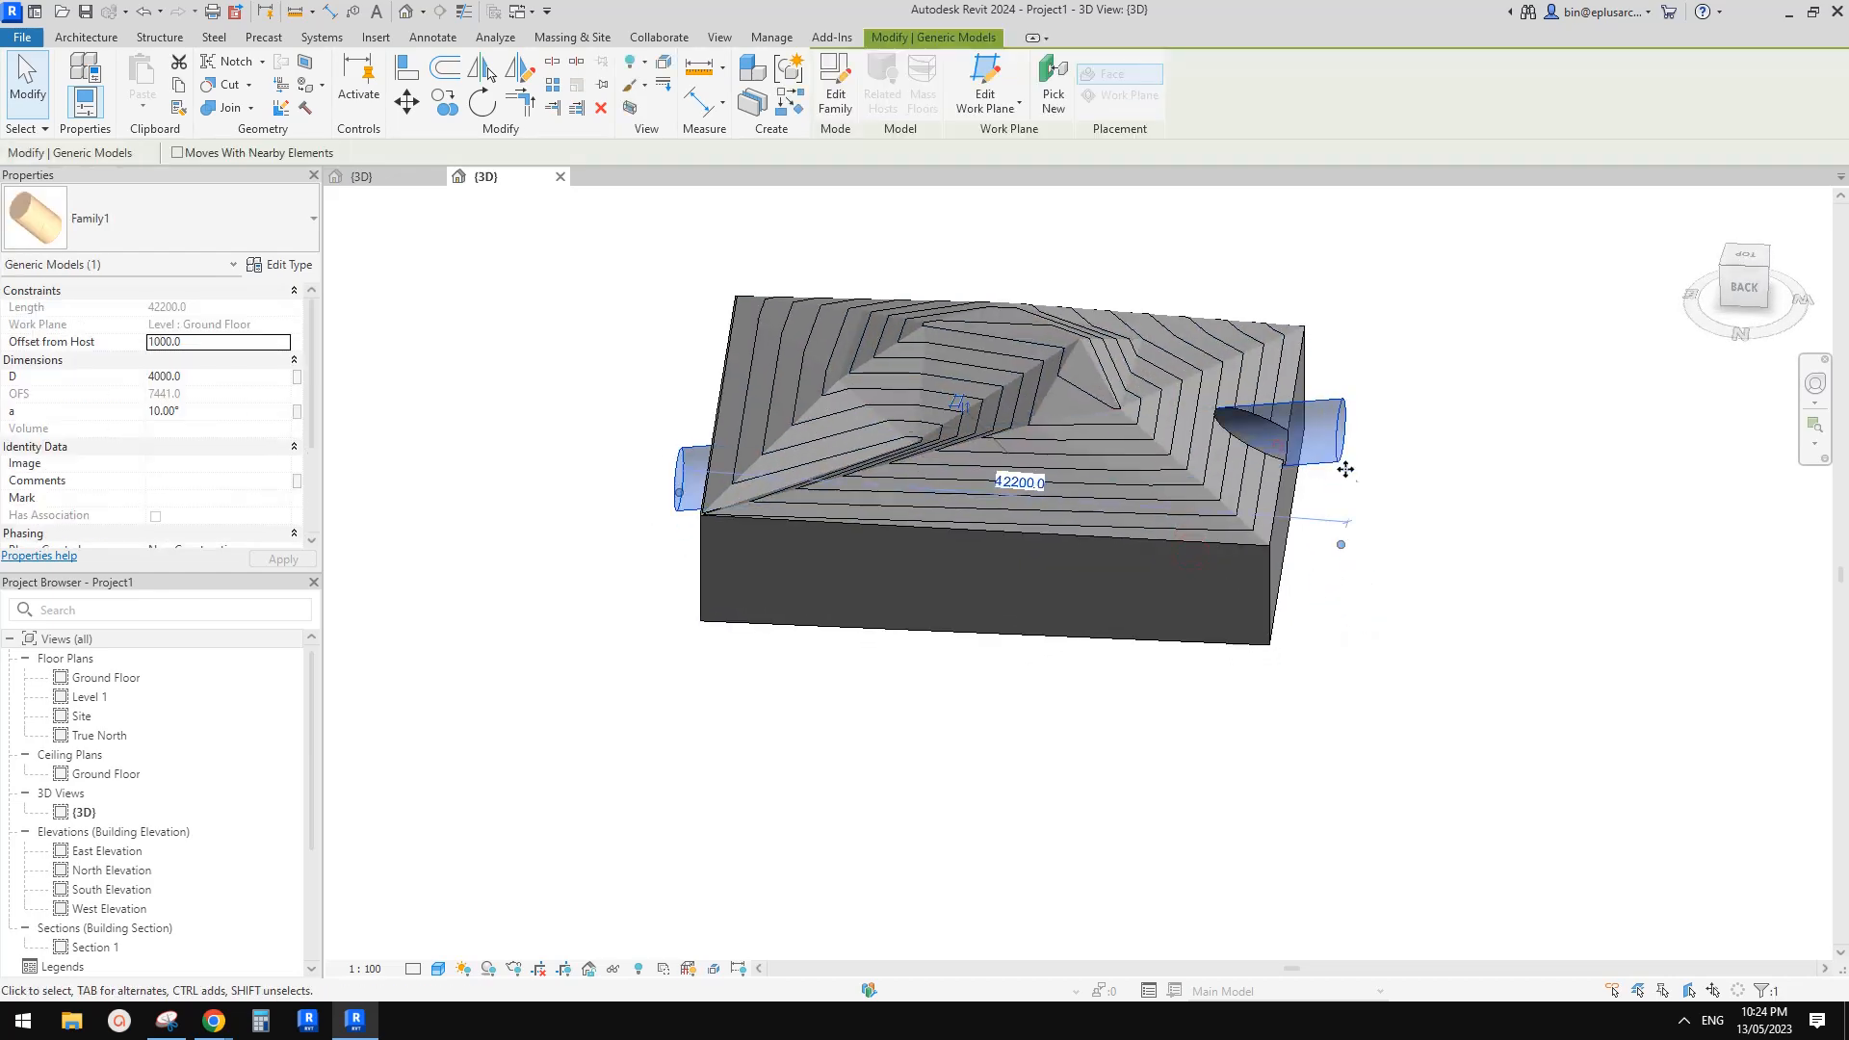
left_click(217, 412)
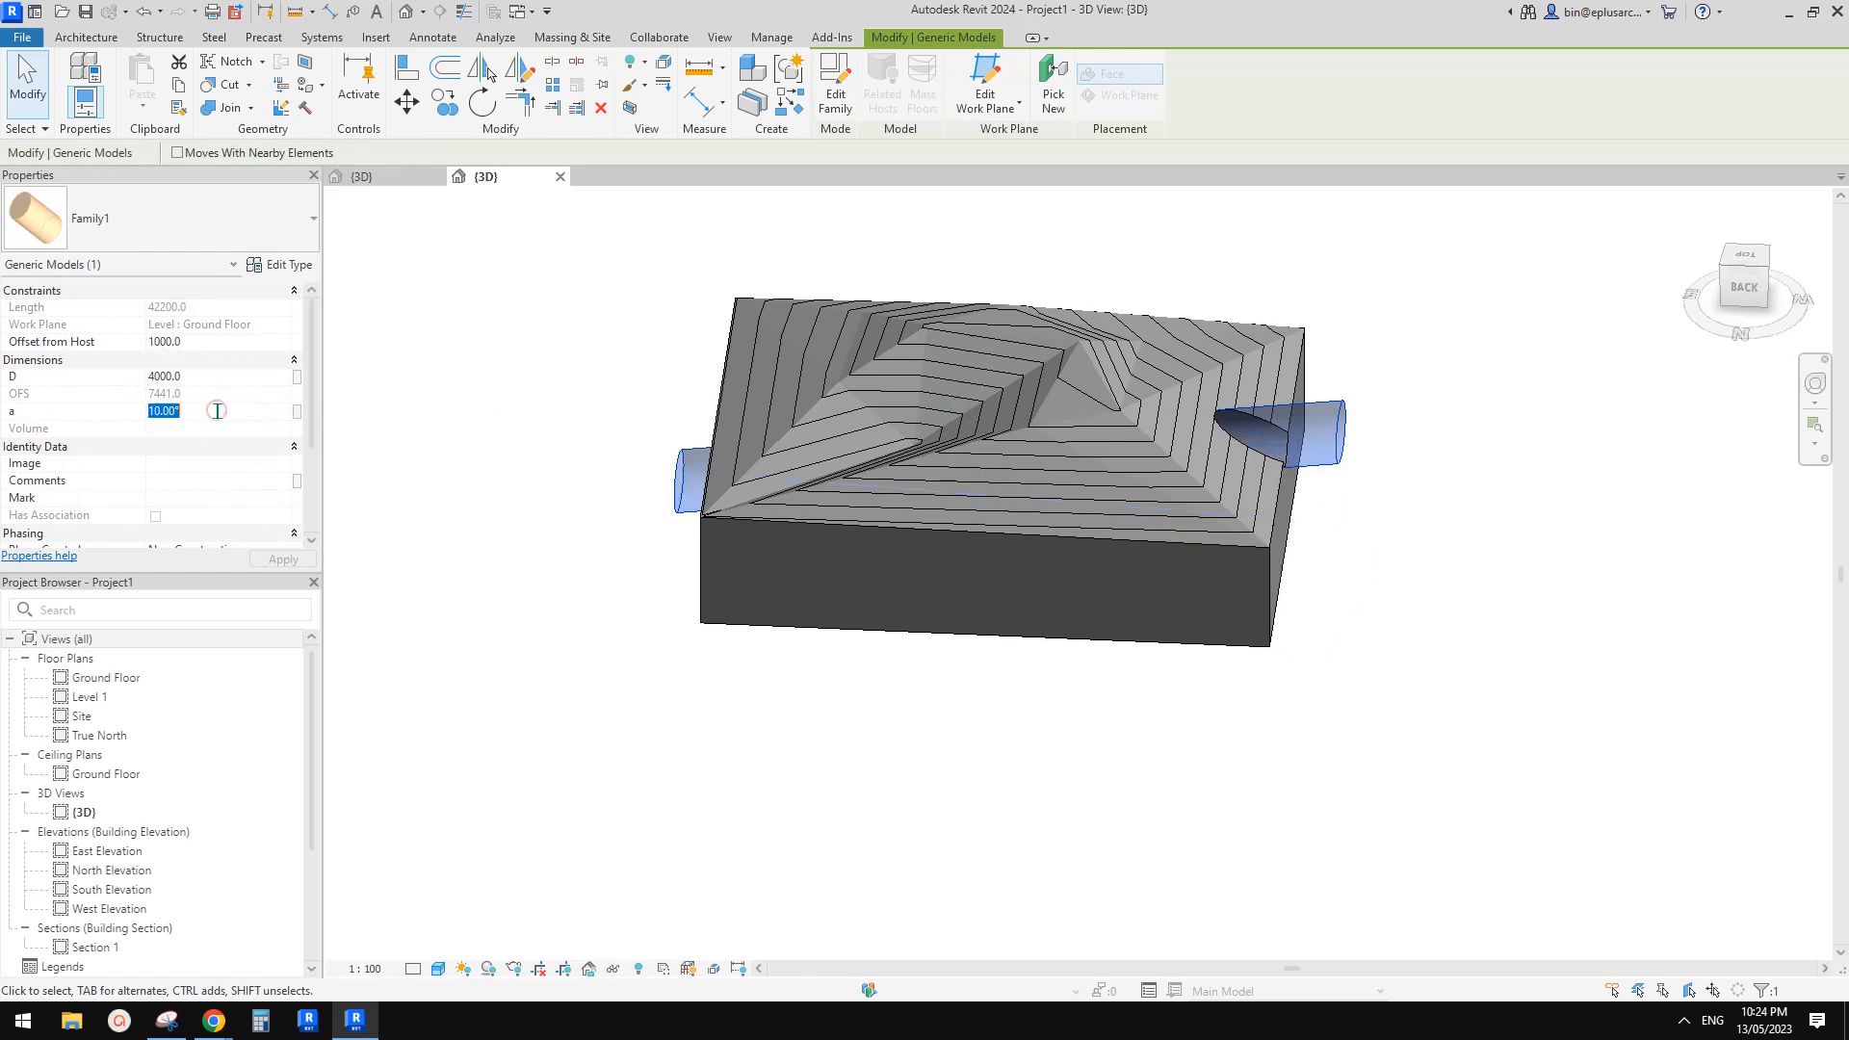
type("0")
middle_click_drag(847, 385, 1021, 501, "shift")
Test the void's slope angle a at 5° and at -5°, viewing the toposolid from below
left_click(210, 410)
type("5")
left_click(256, 413)
type("-")
mouse_move(964, 501)
middle_mouse_down("shift")
mouse_move(920, 523)
mouse_move(1291, 594)
mouse_move(1515, 541)
mouse_move(1523, 561)
middle_mouse_up("shift")
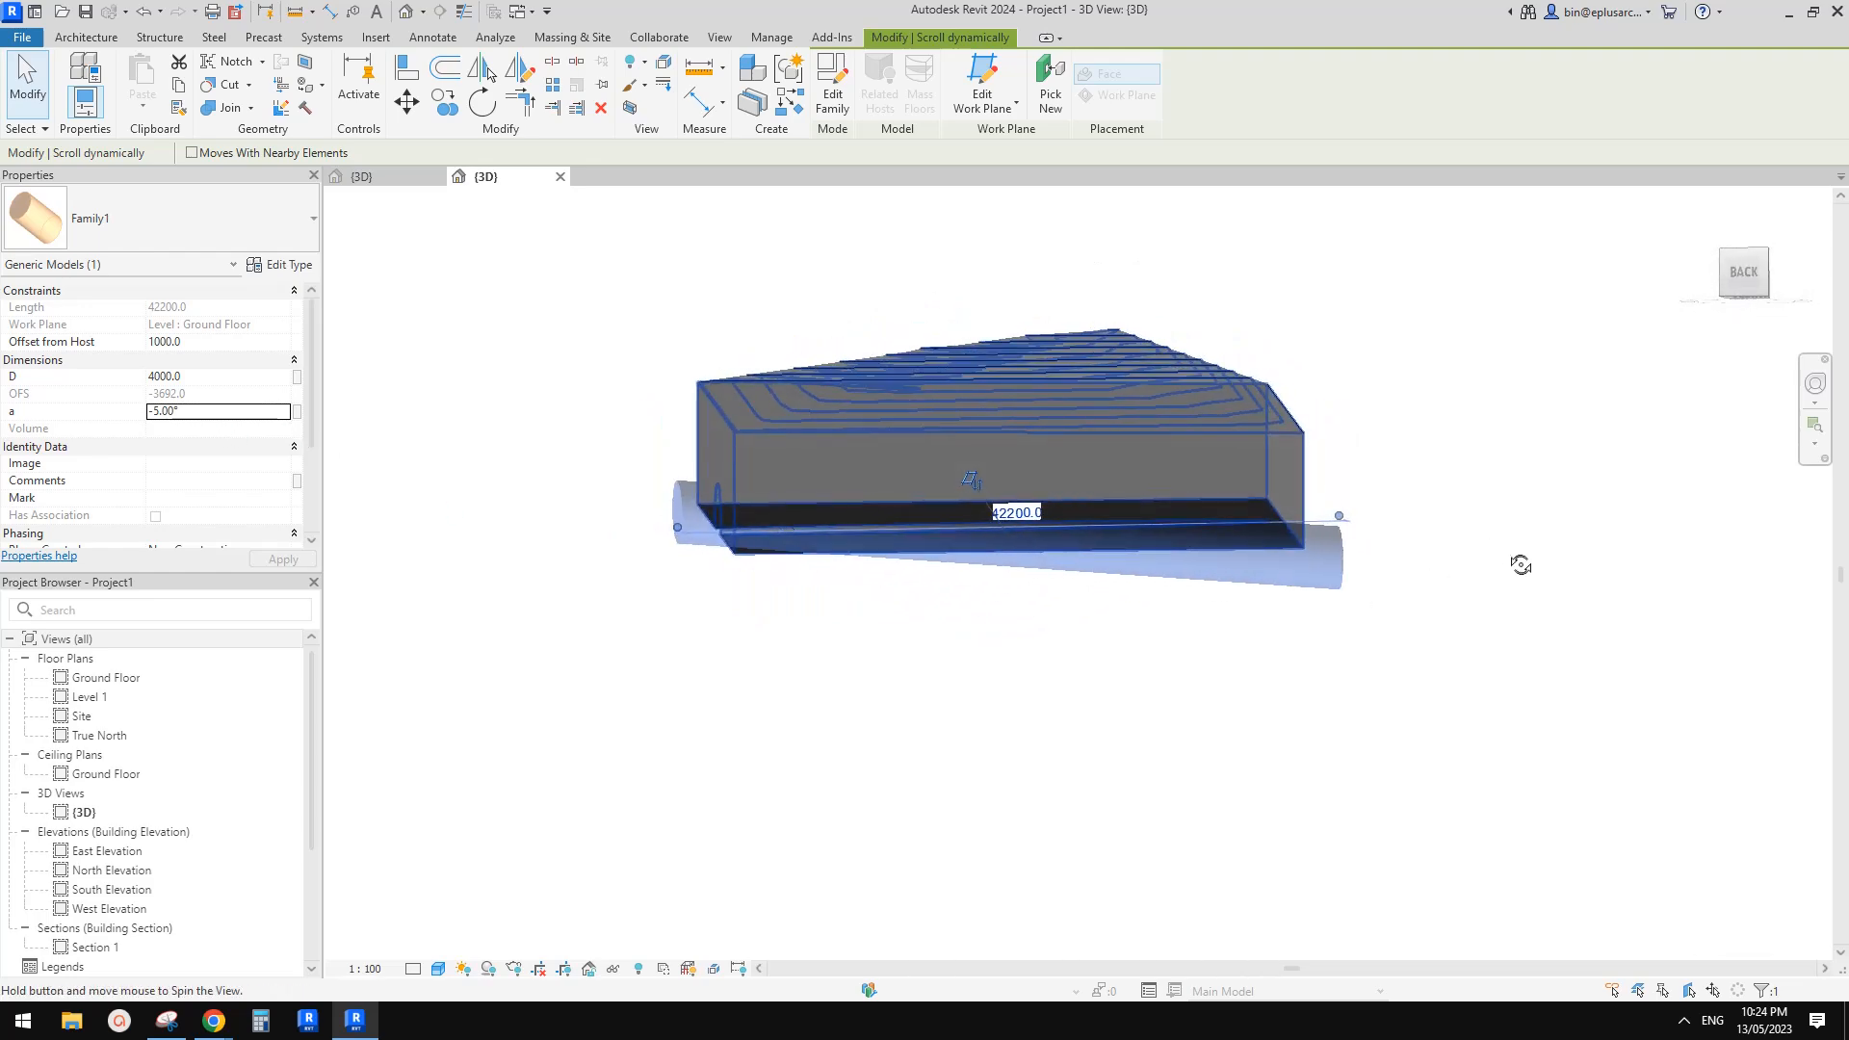
Try a slope angle a of 20° on the void
left_click(231, 412)
type("20")
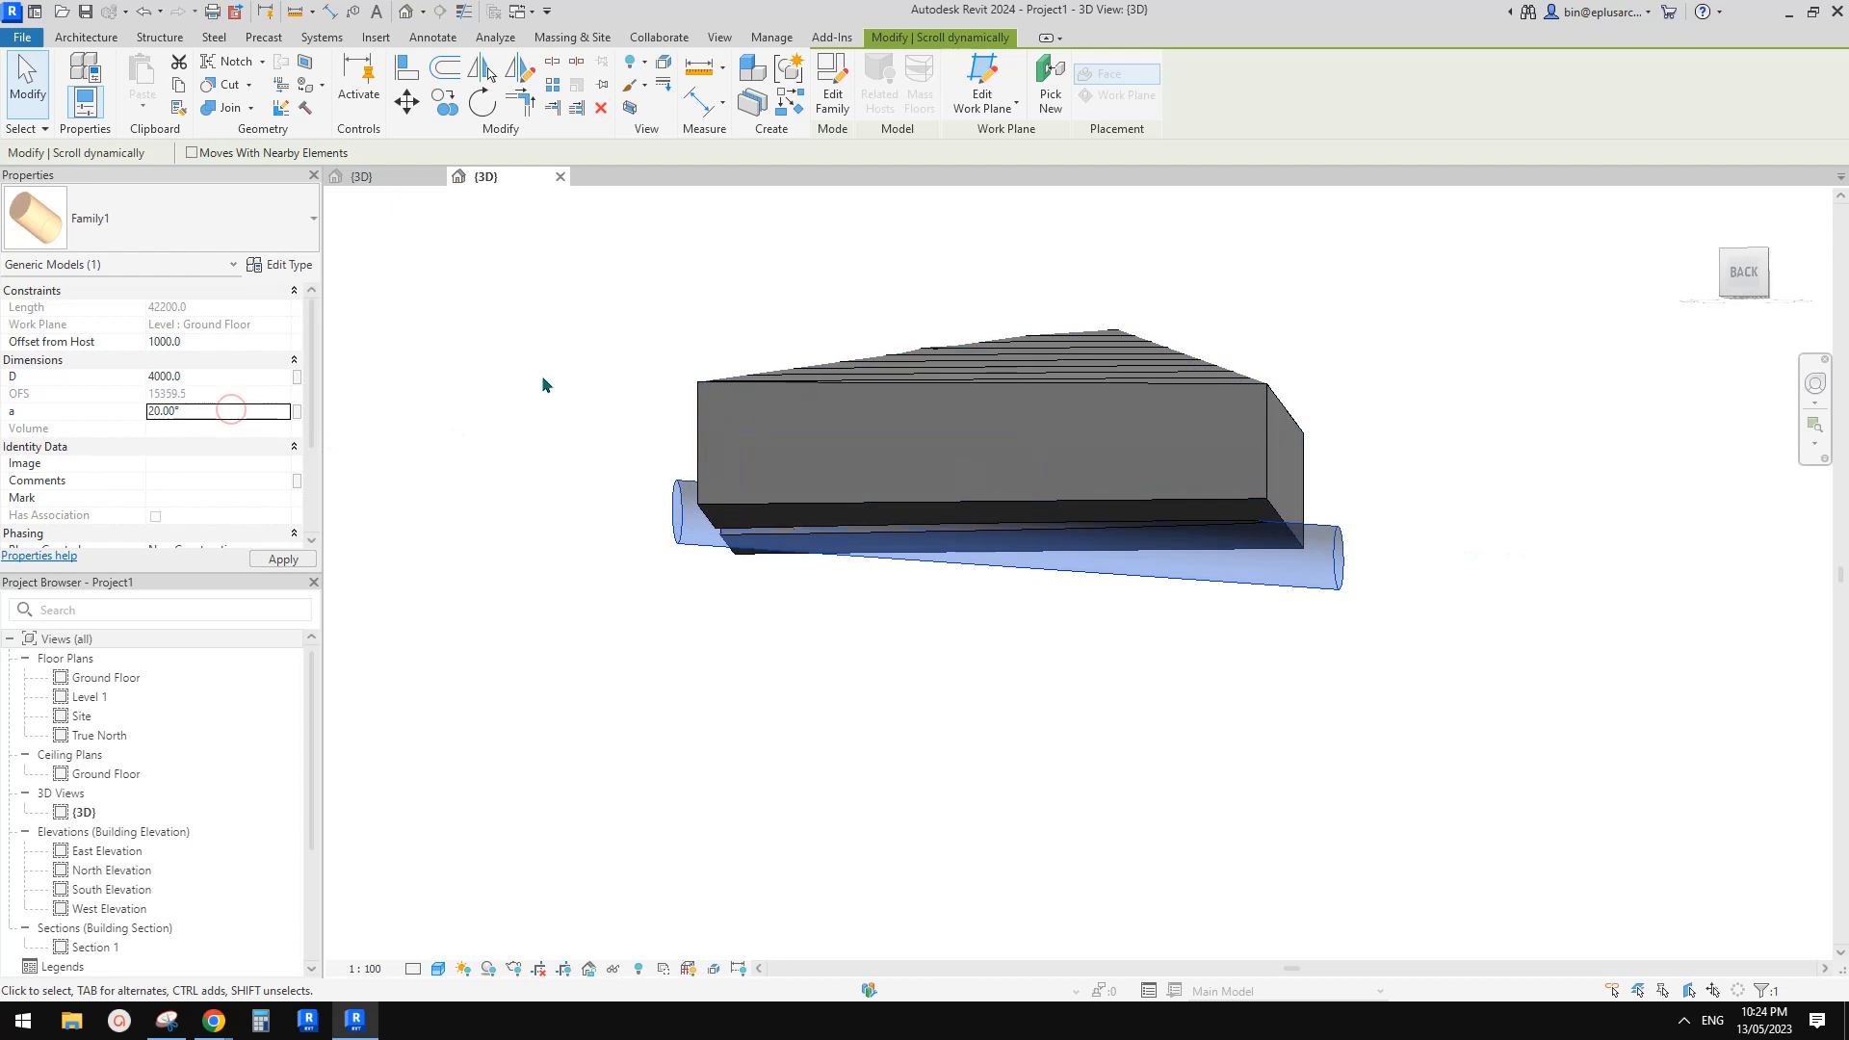
key("Return")
Set the void's slope angle a to -10° and view the toposolid squarely from the back
left_click(239, 411)
type("-1")
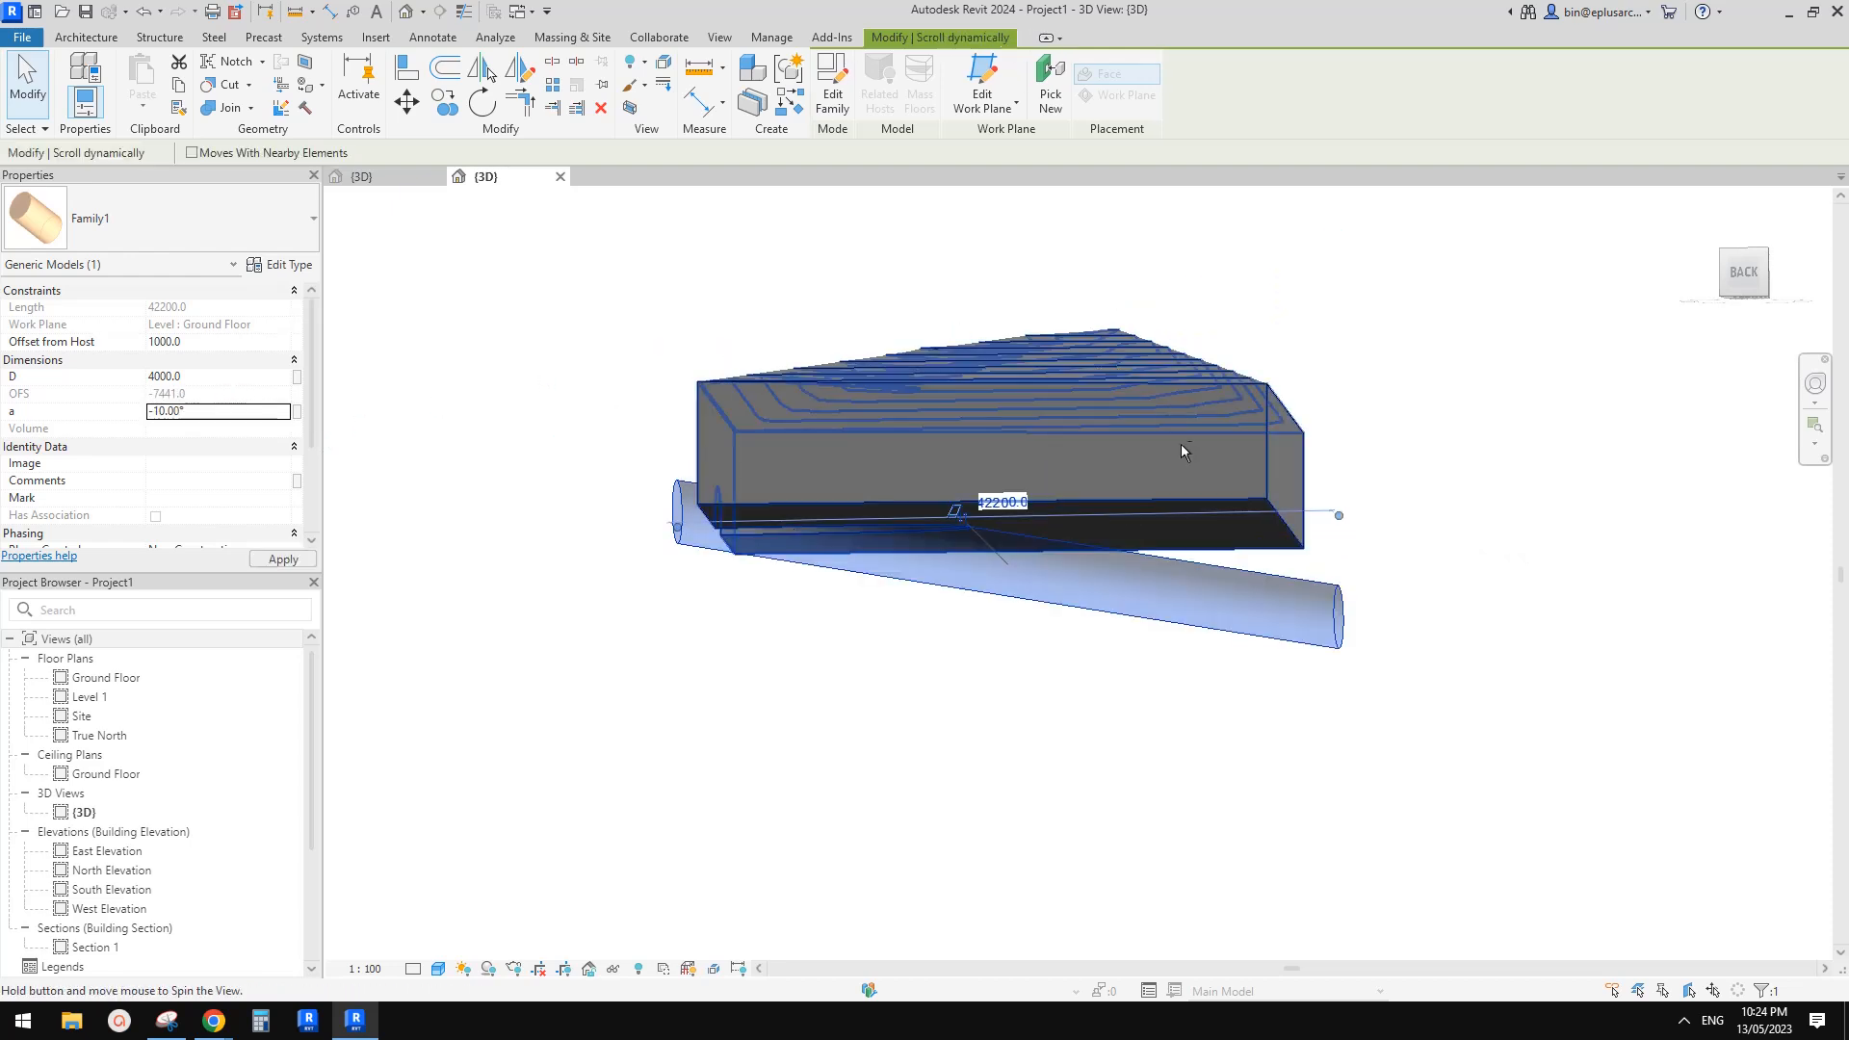
middle_click_drag(1181, 443, 1279, 565, "shift")
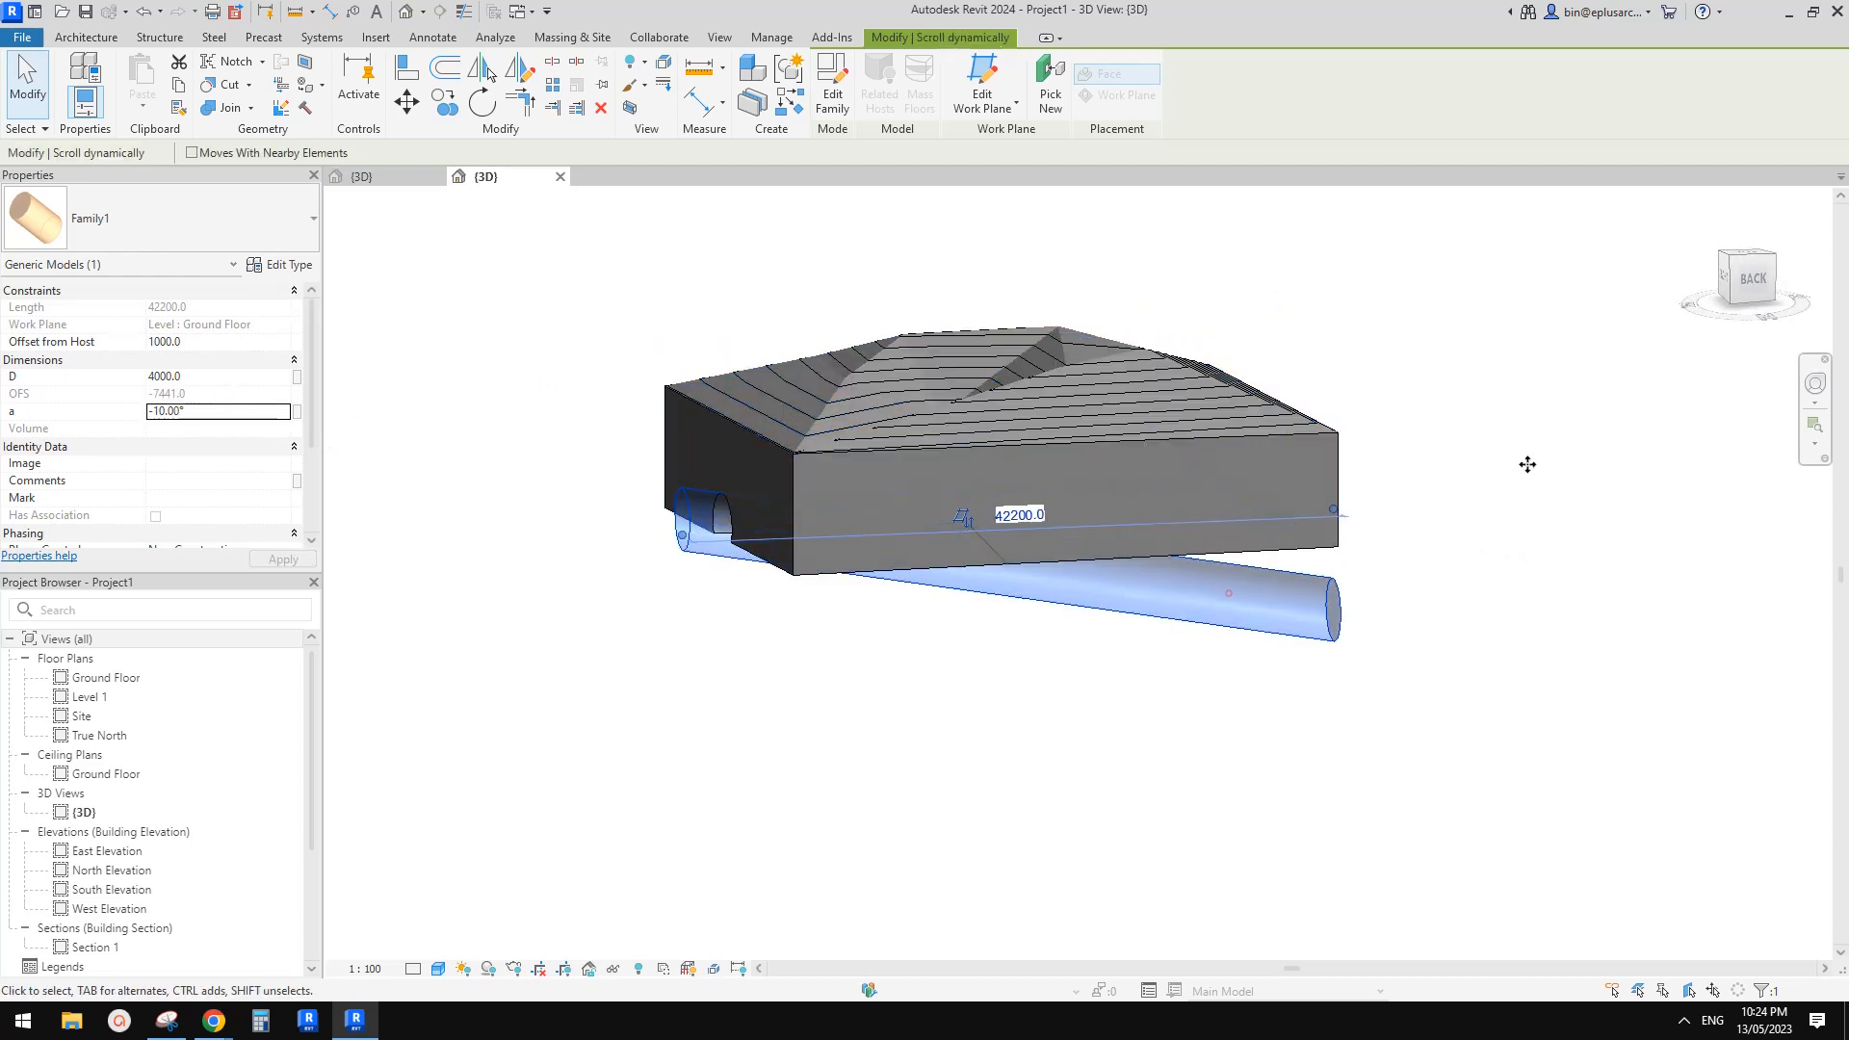
left_click(1755, 280)
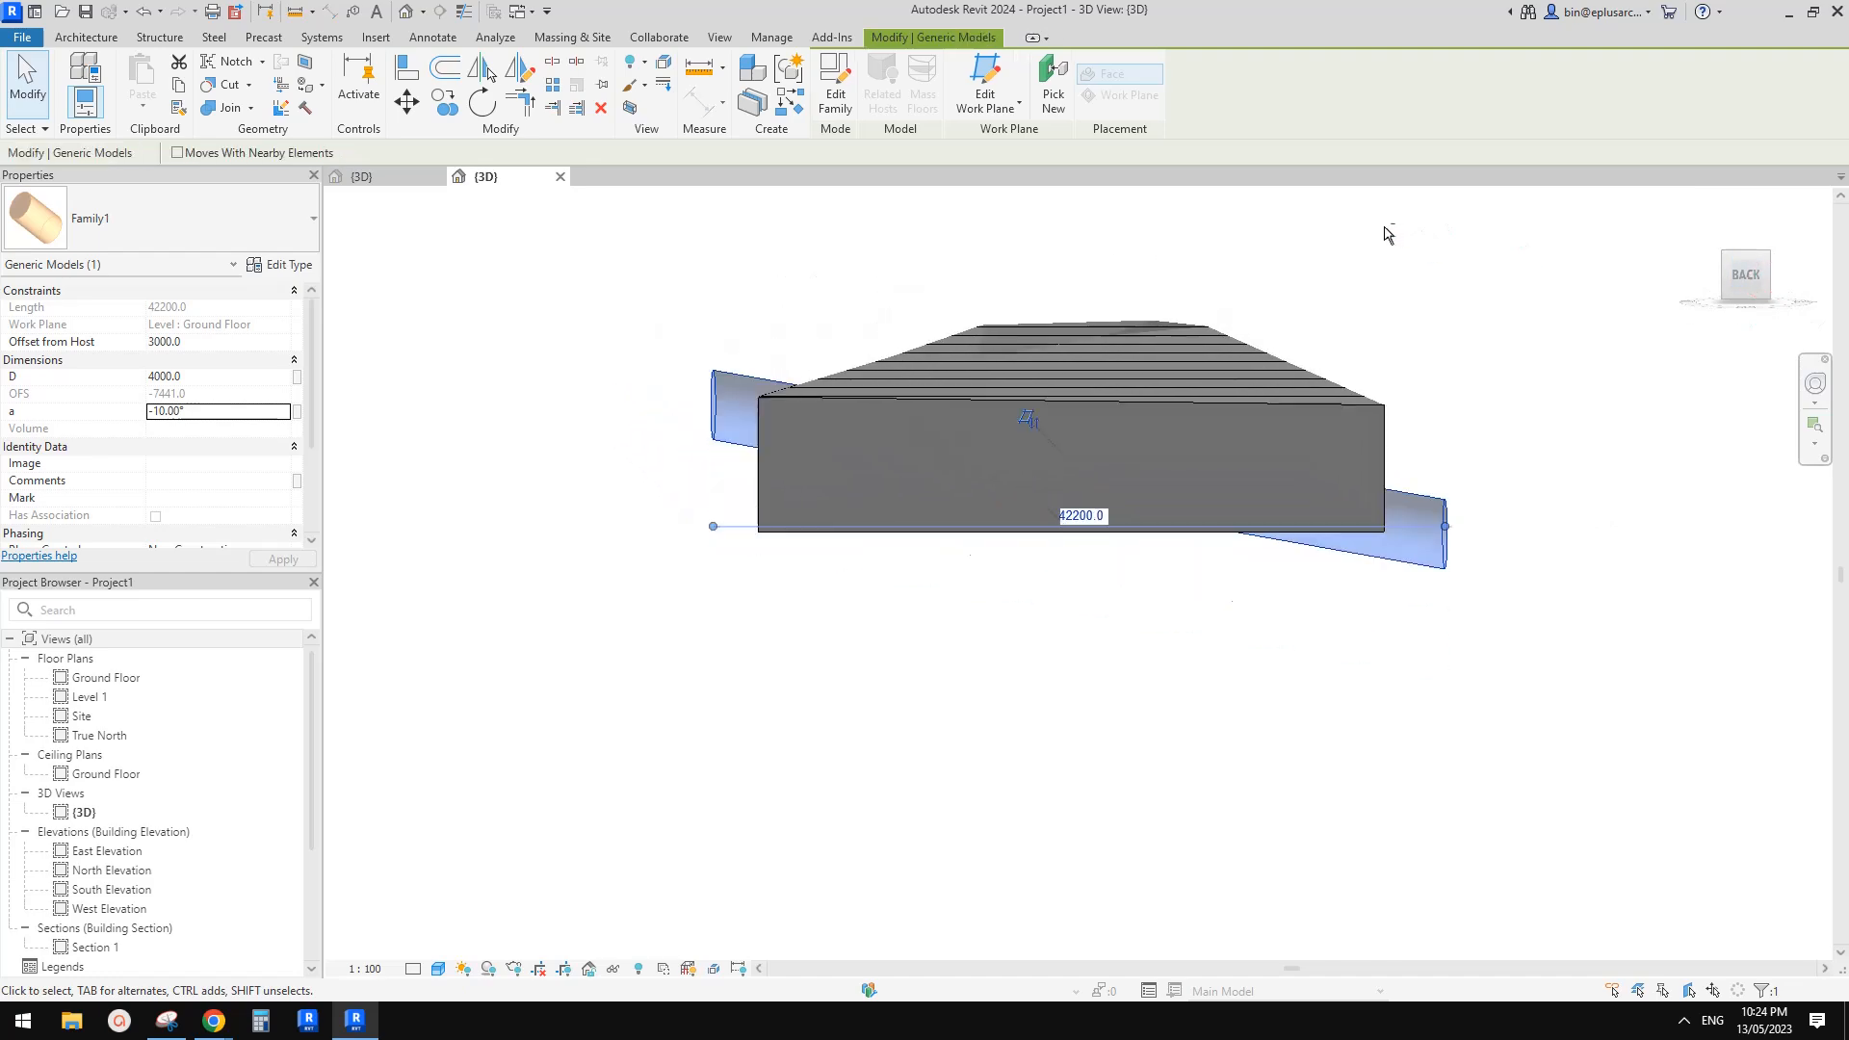
Set the tunnel void's offset from host to 9000 and its diameter D to 10000
middle_click_drag(1378, 231, 1316, 234)
left_click(1232, 243)
middle_click_drag(1392, 345, 591, 411, "shift")
left_click(591, 412)
left_click(199, 380)
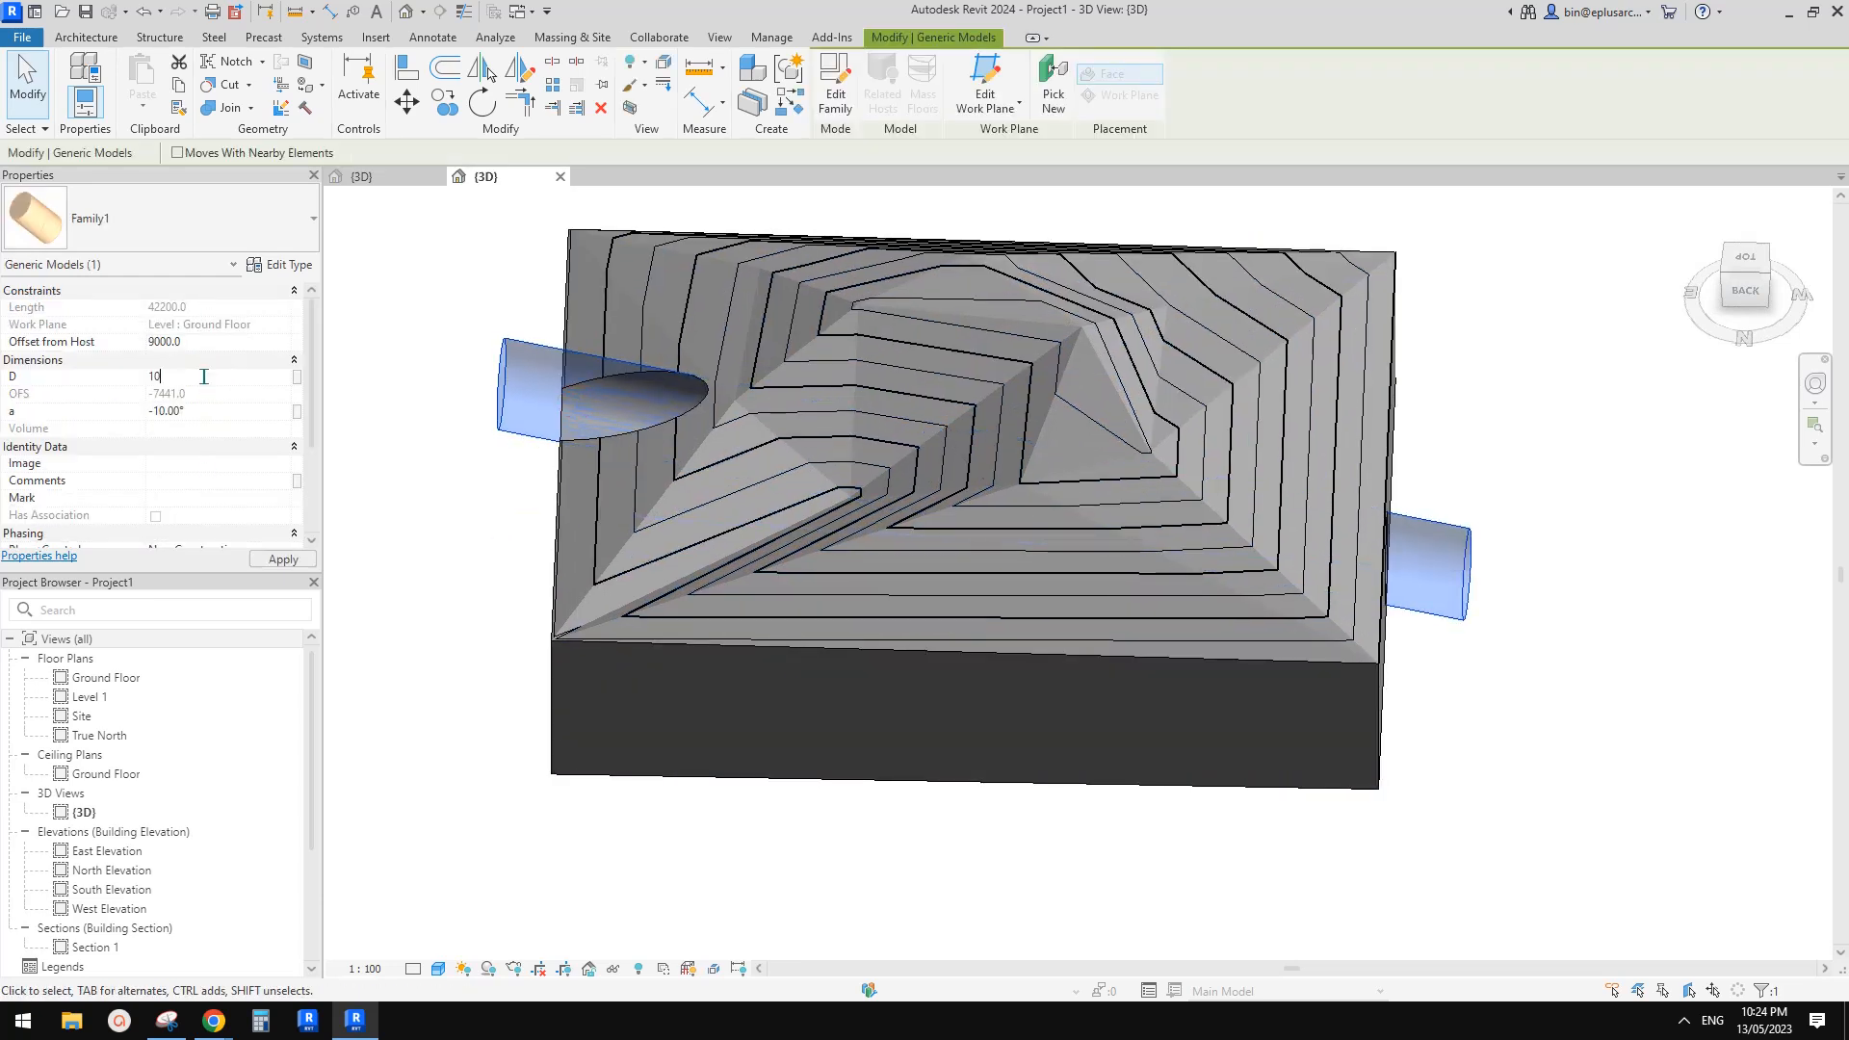
key("Escape")
Examine the enlarged tunnel cut through the toposolid from several angles, checking both the toposolid and the void
scroll(553, 354, "down", 3)
middle_click_drag(617, 395, 825, 602, "shift")
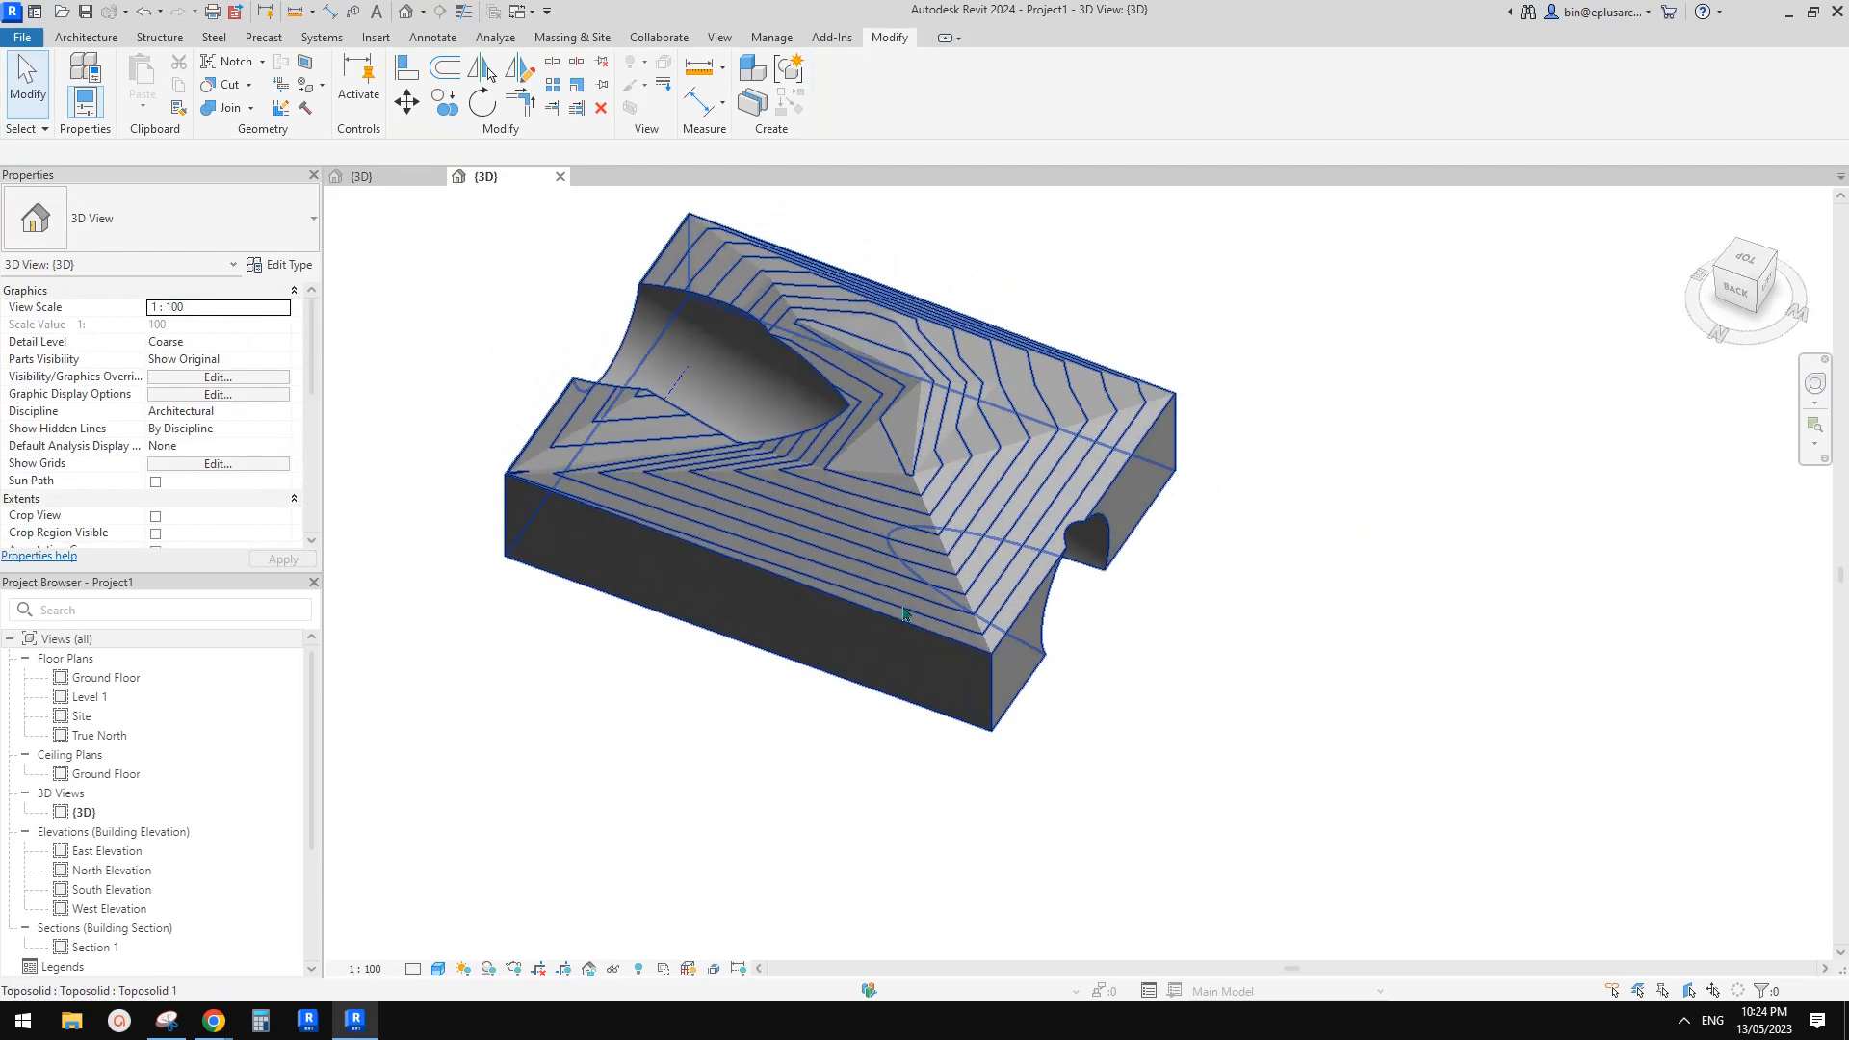
left_click(826, 602)
scroll(826, 621, "up", 3)
key("Escape")
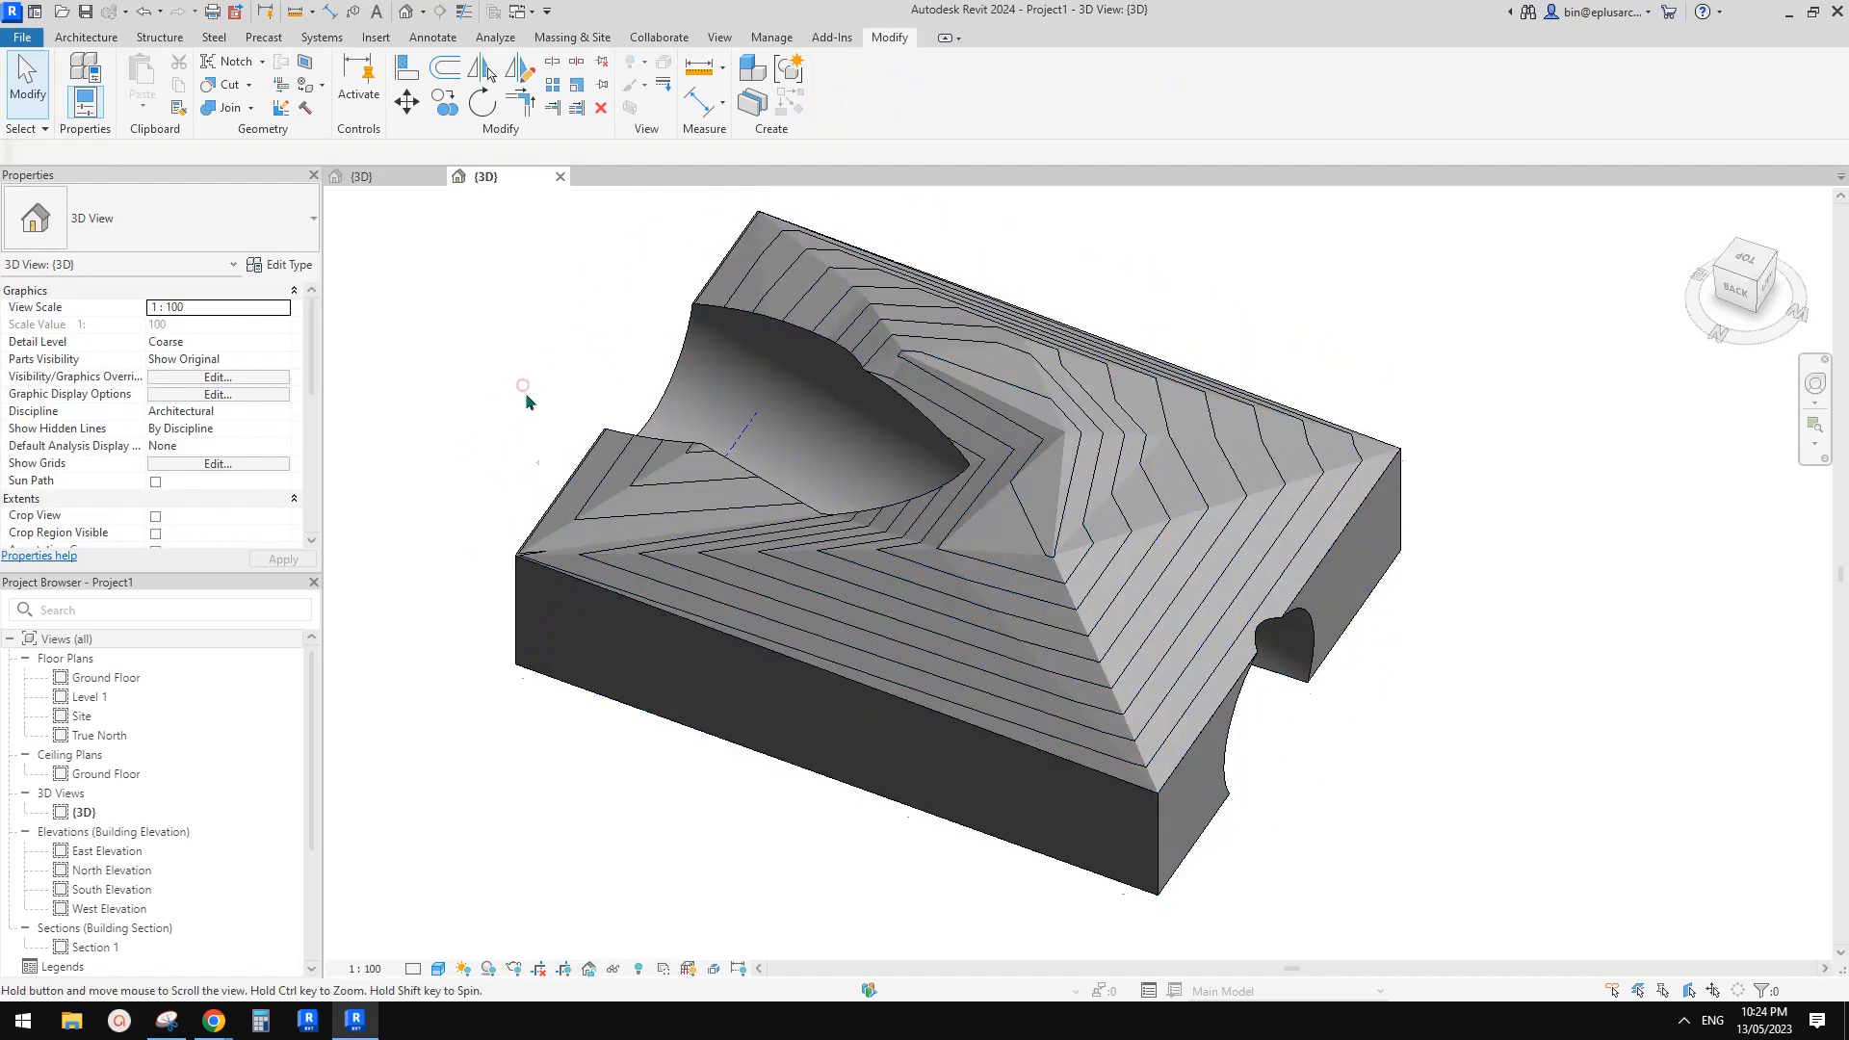
middle_click_drag(524, 391, 532, 427)
left_click(1110, 434)
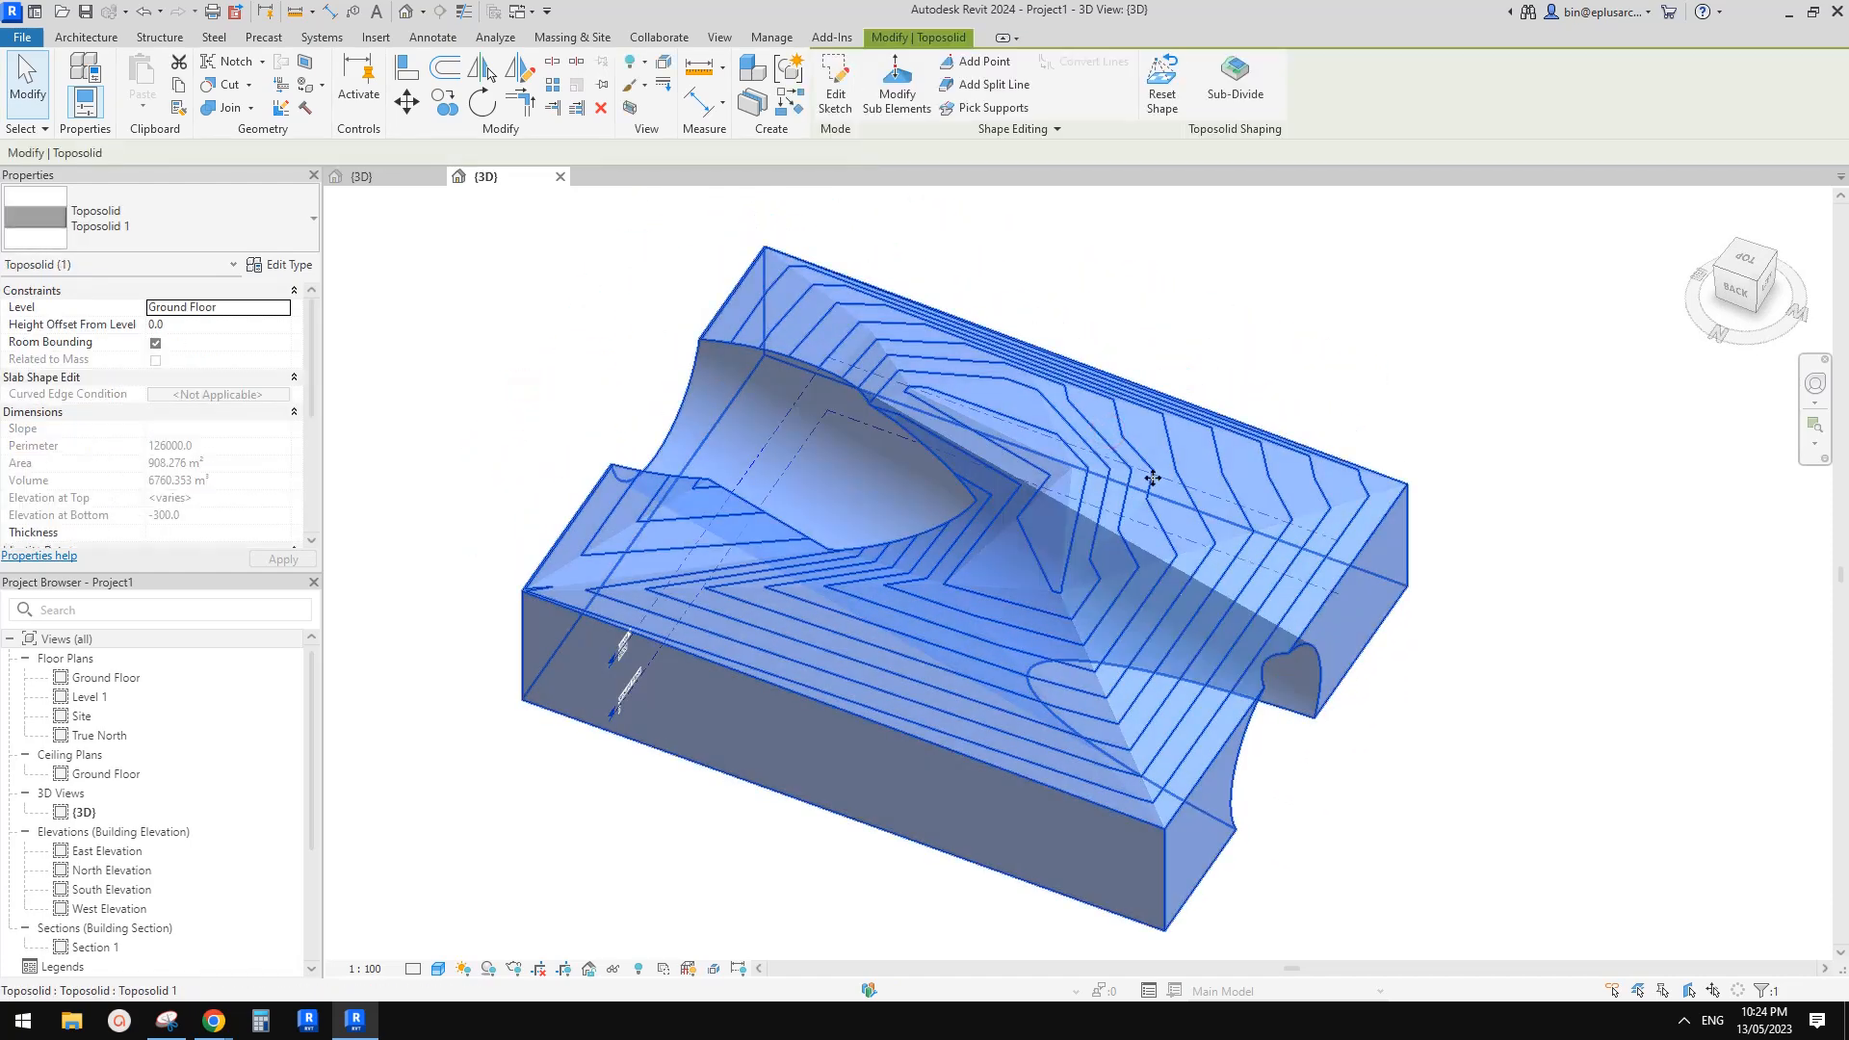
middle_click_drag(937, 522, 1134, 563)
scroll(982, 542, "down", 2)
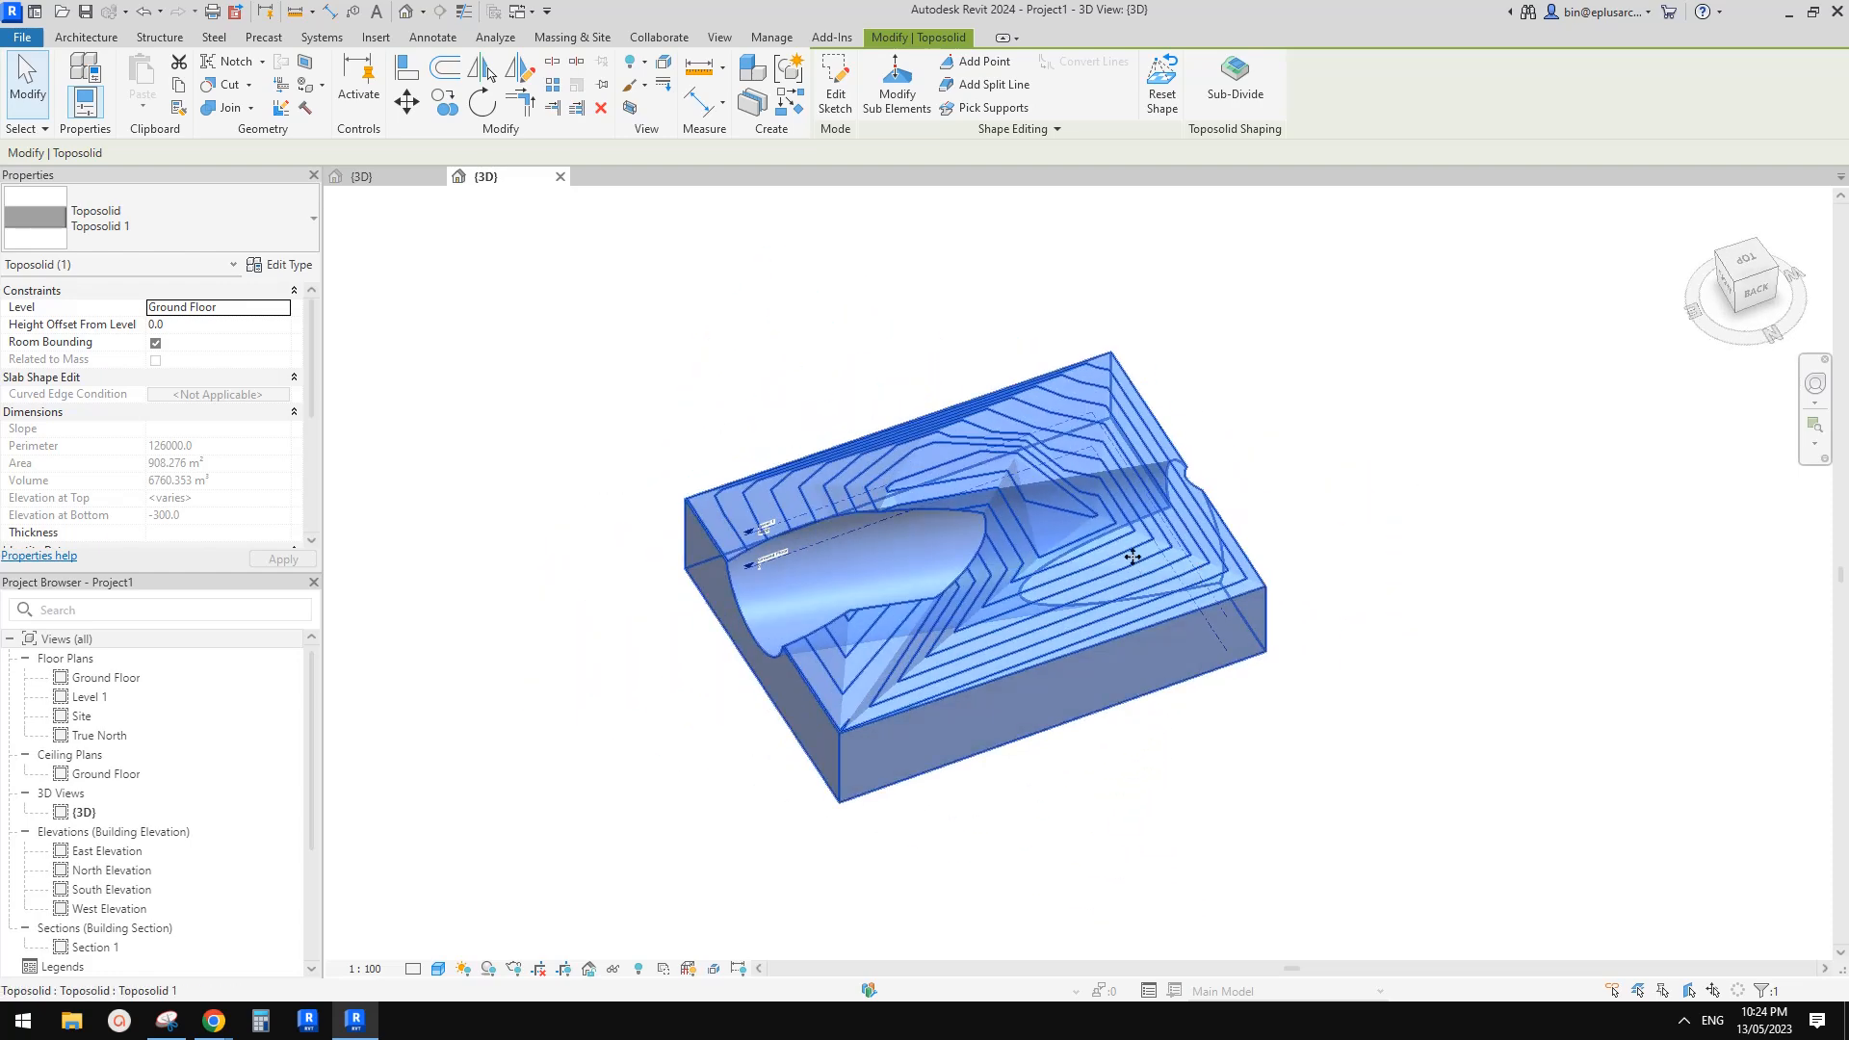
left_click(1288, 458)
left_click(1252, 461)
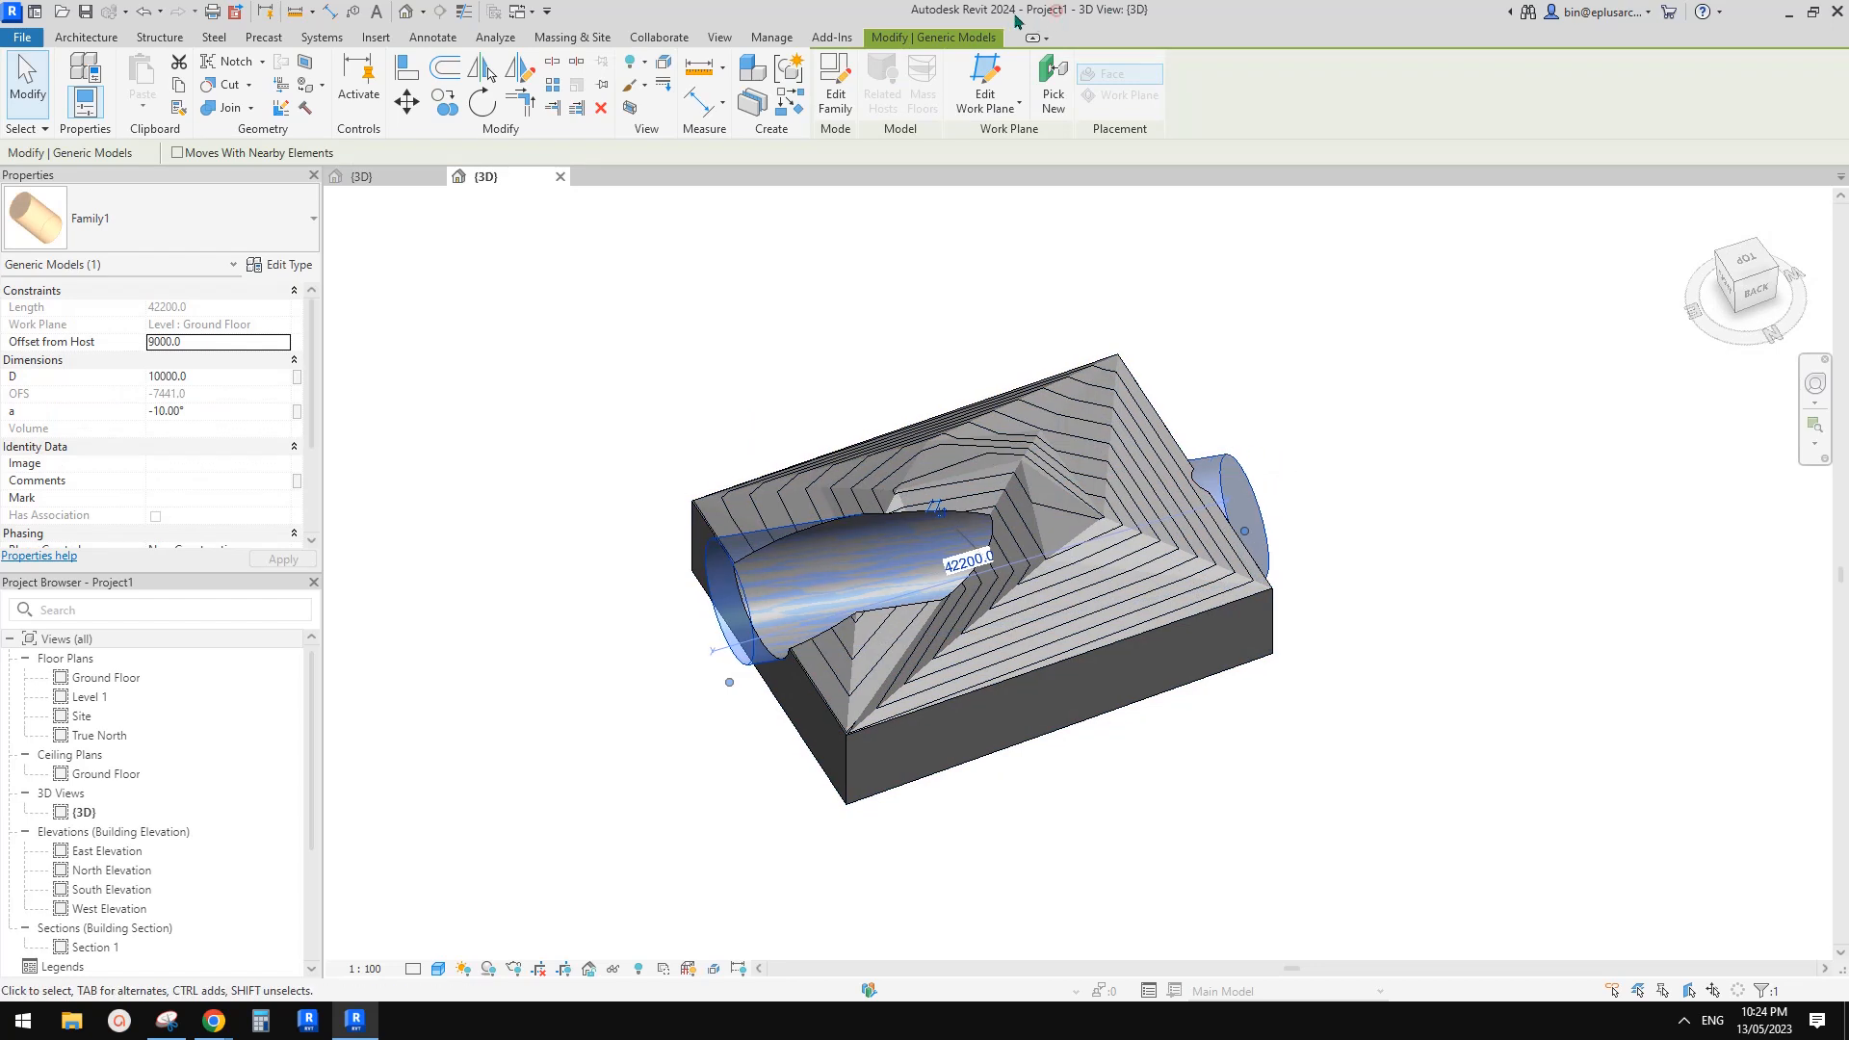
left_click(1244, 376)
middle_click_drag(1026, 267, 1112, 546, "shift")
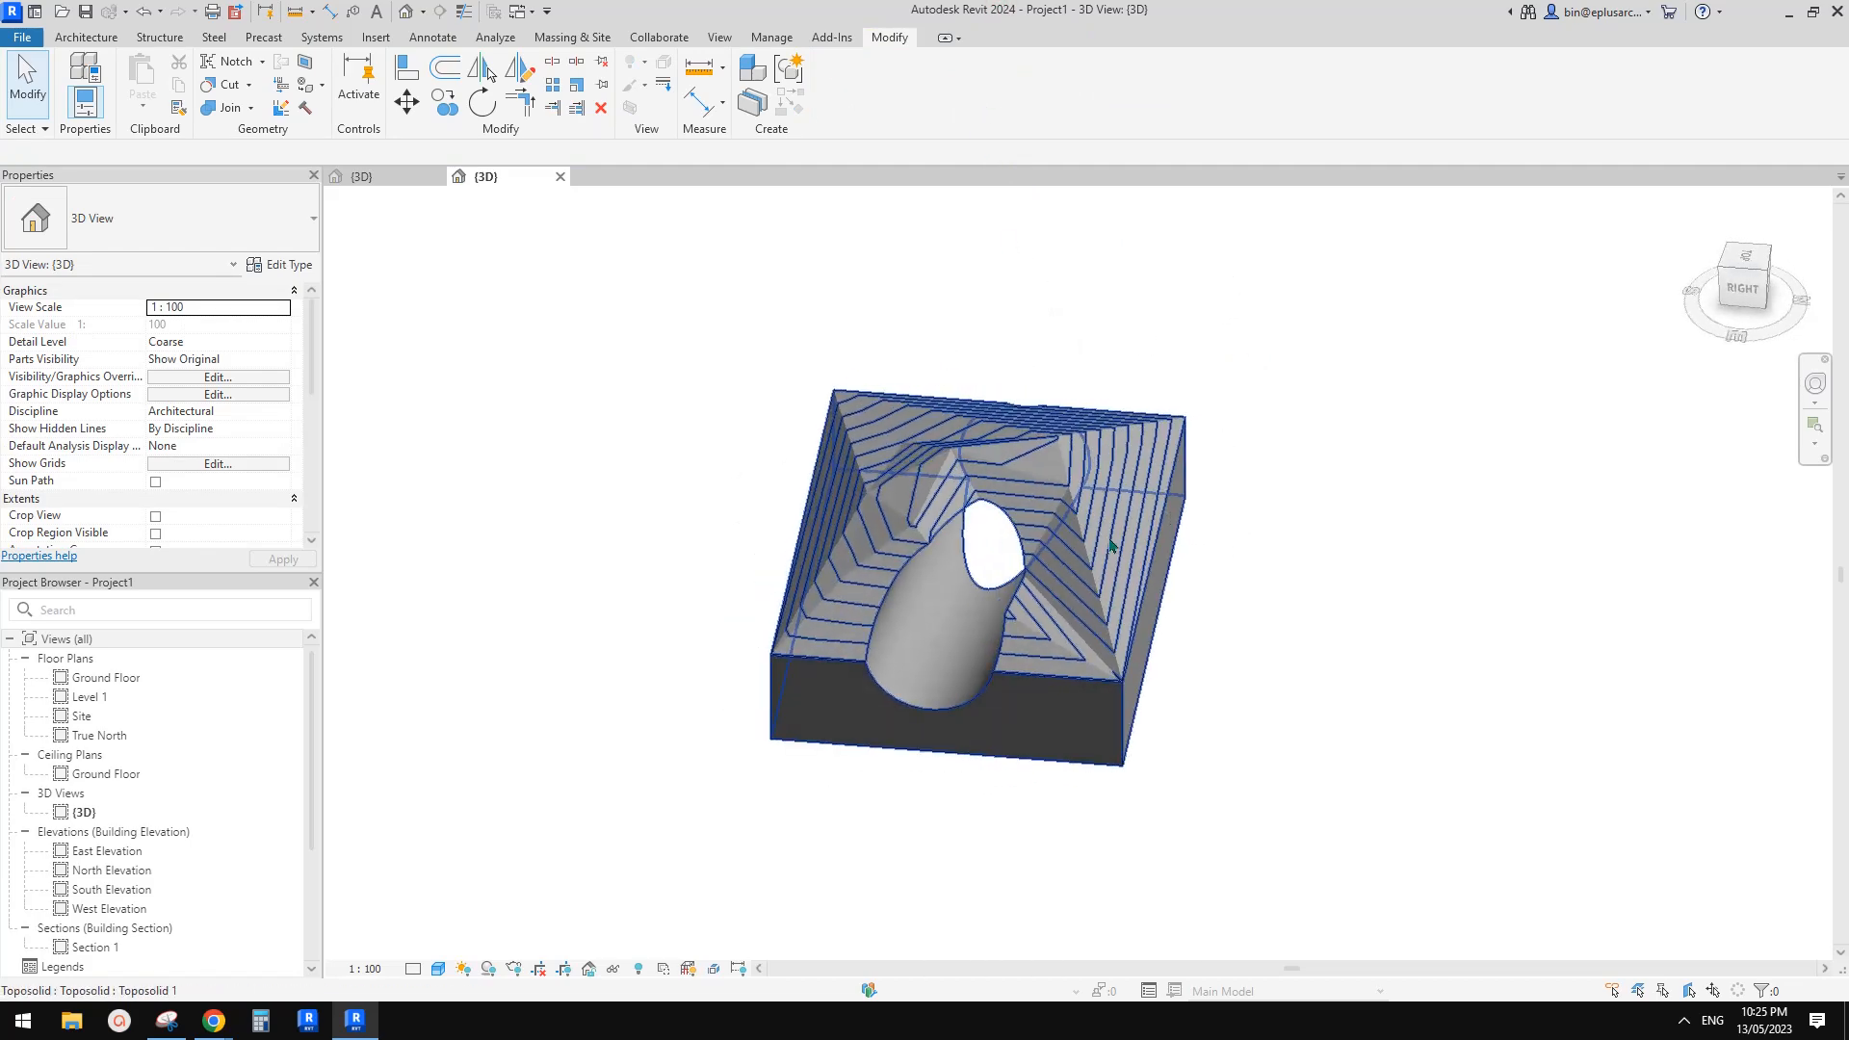
middle_click_drag(1068, 618, 607, 718, "shift")
scroll(794, 585, "up", 2)
left_click(751, 586)
left_click(770, 473)
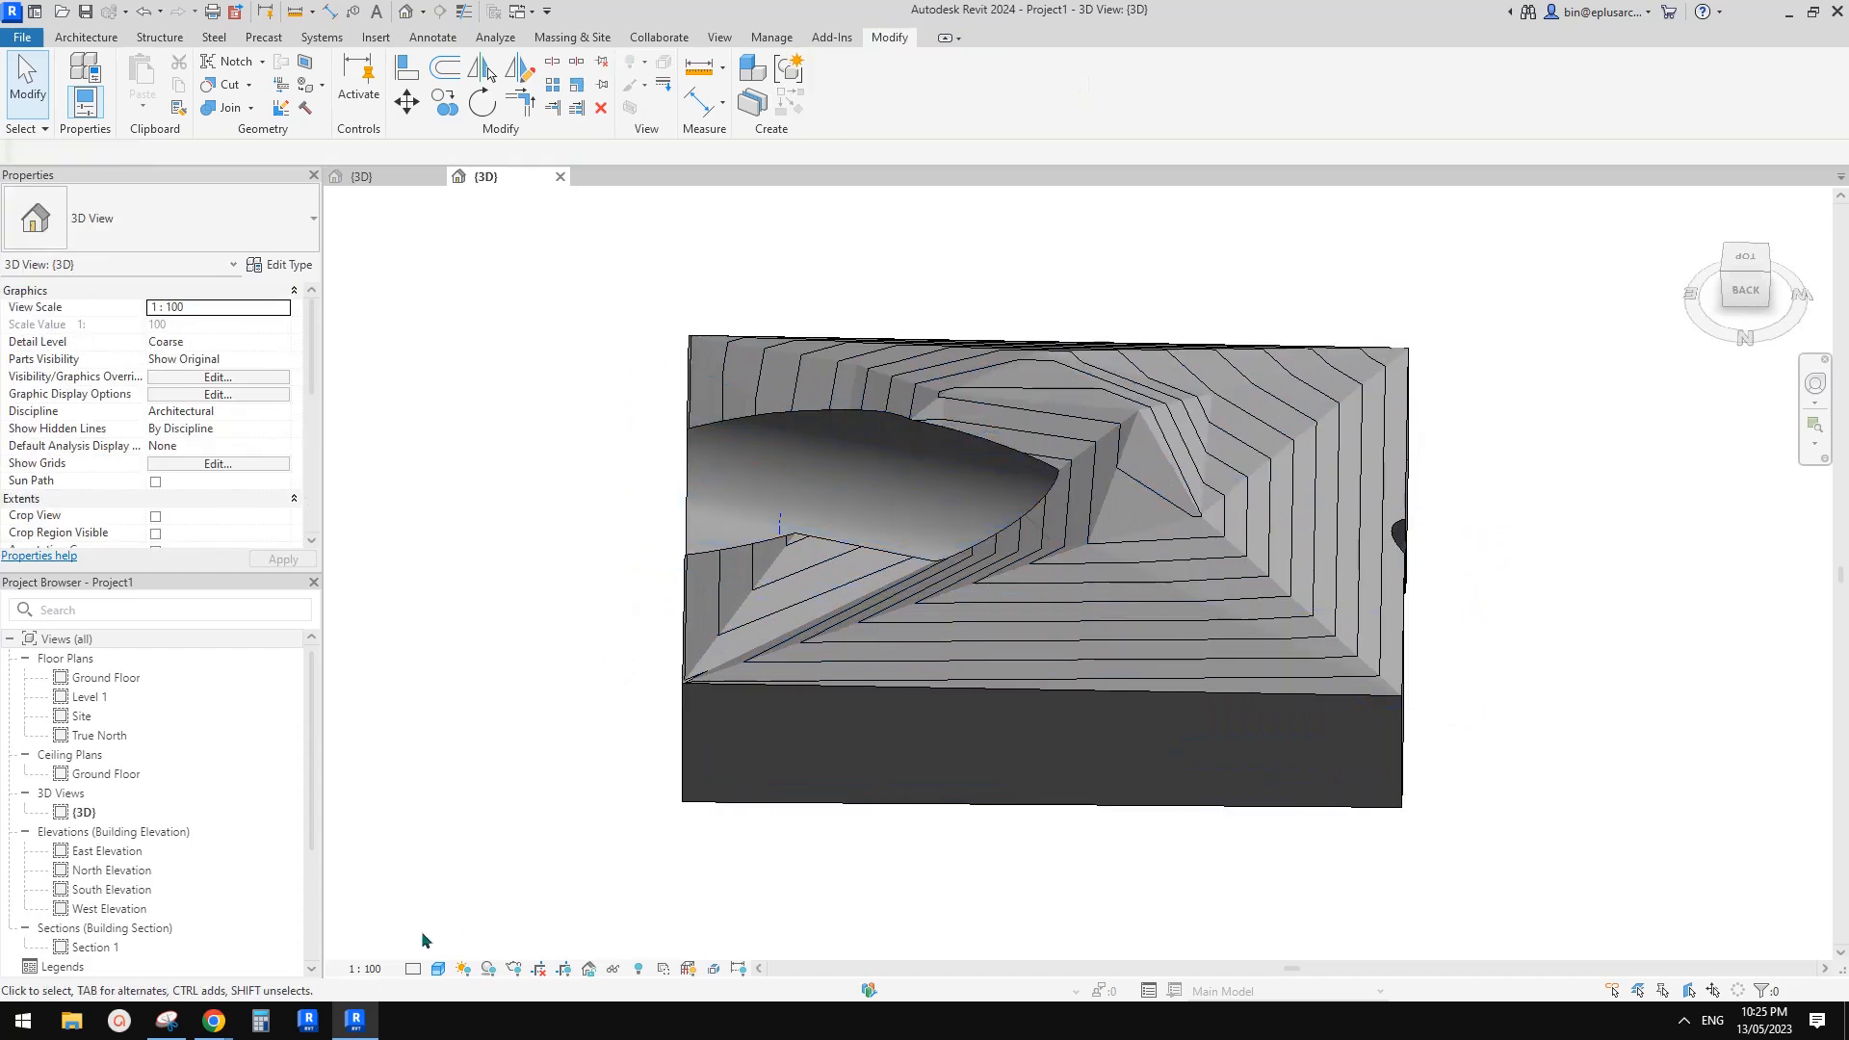
Switch to the Youtube Video Ideas/Suggestion document in Google Docs and read the ramp annotation request with its attached drawings
mouse_move(214, 1021)
left_click(301, 933)
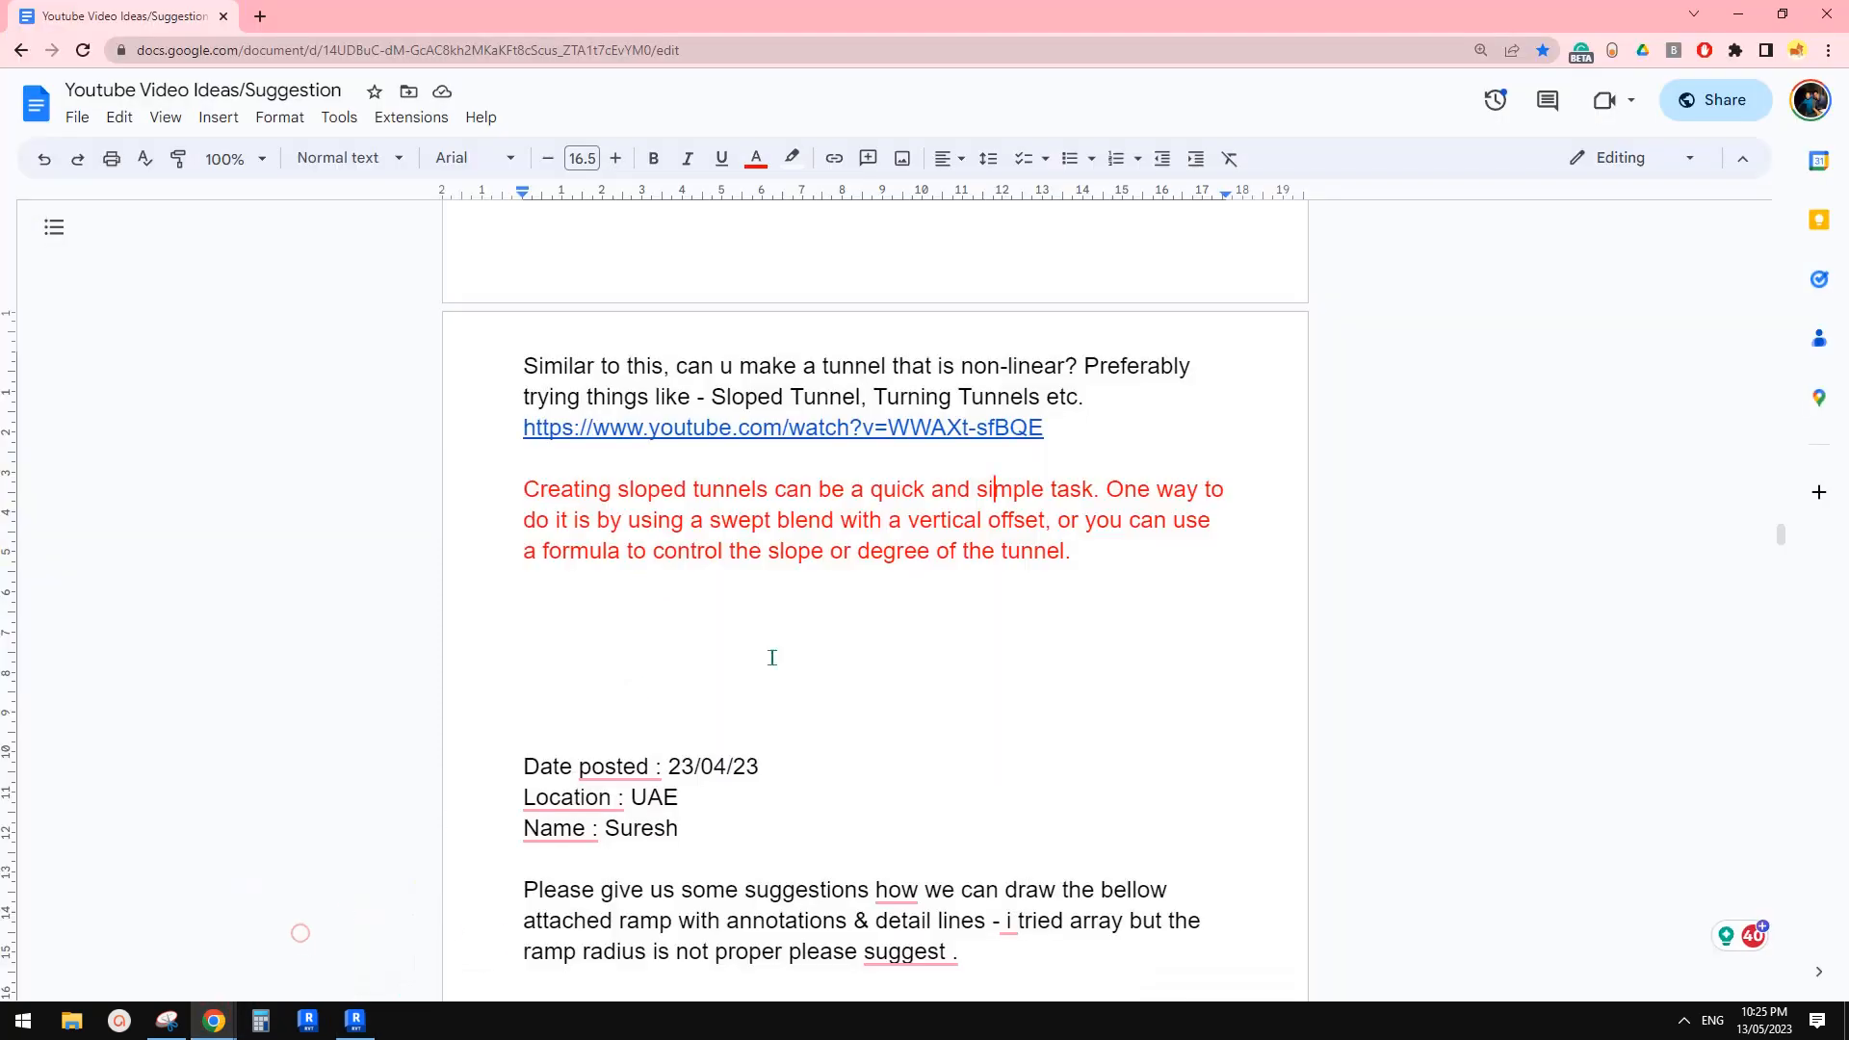
scroll(816, 597, "down", 5)
scroll(820, 594, "up", 5)
scroll(954, 573, "down", 3)
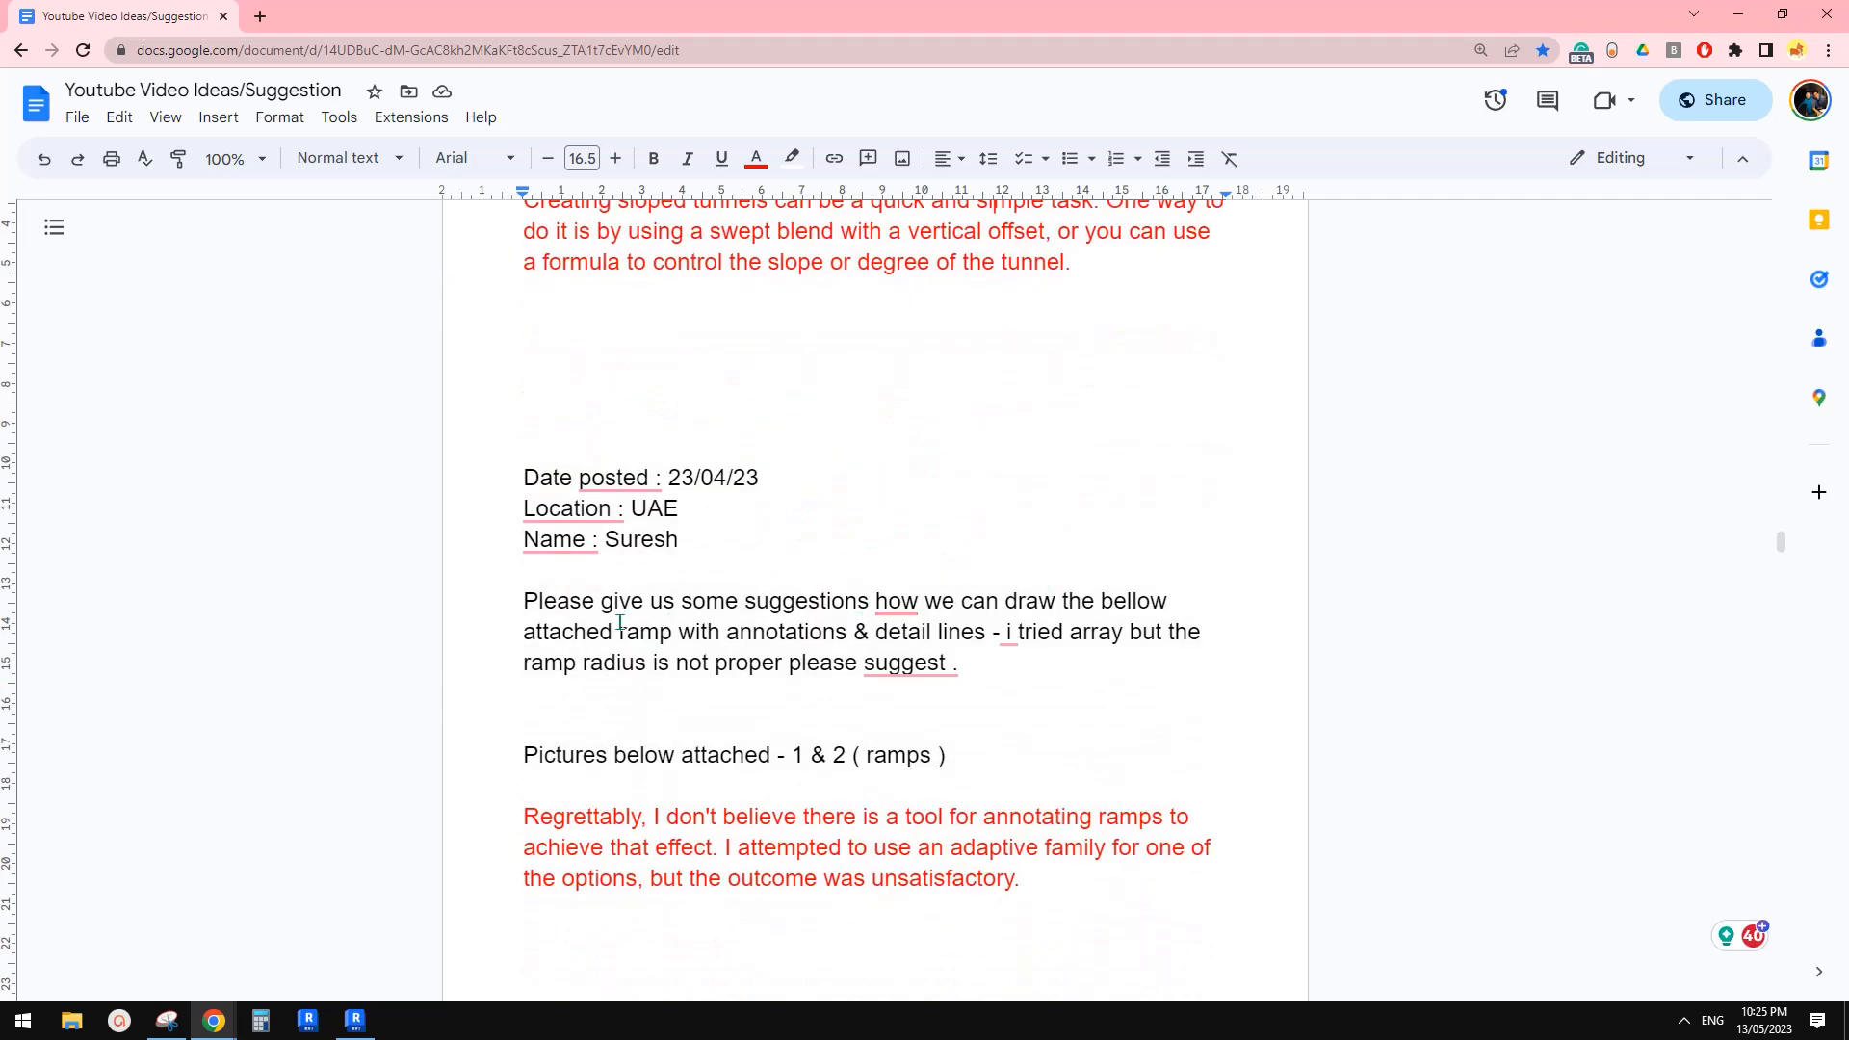
scroll(847, 645, "down", 7)
scroll(846, 634, "down", 5)
scroll(921, 516, "up", 3)
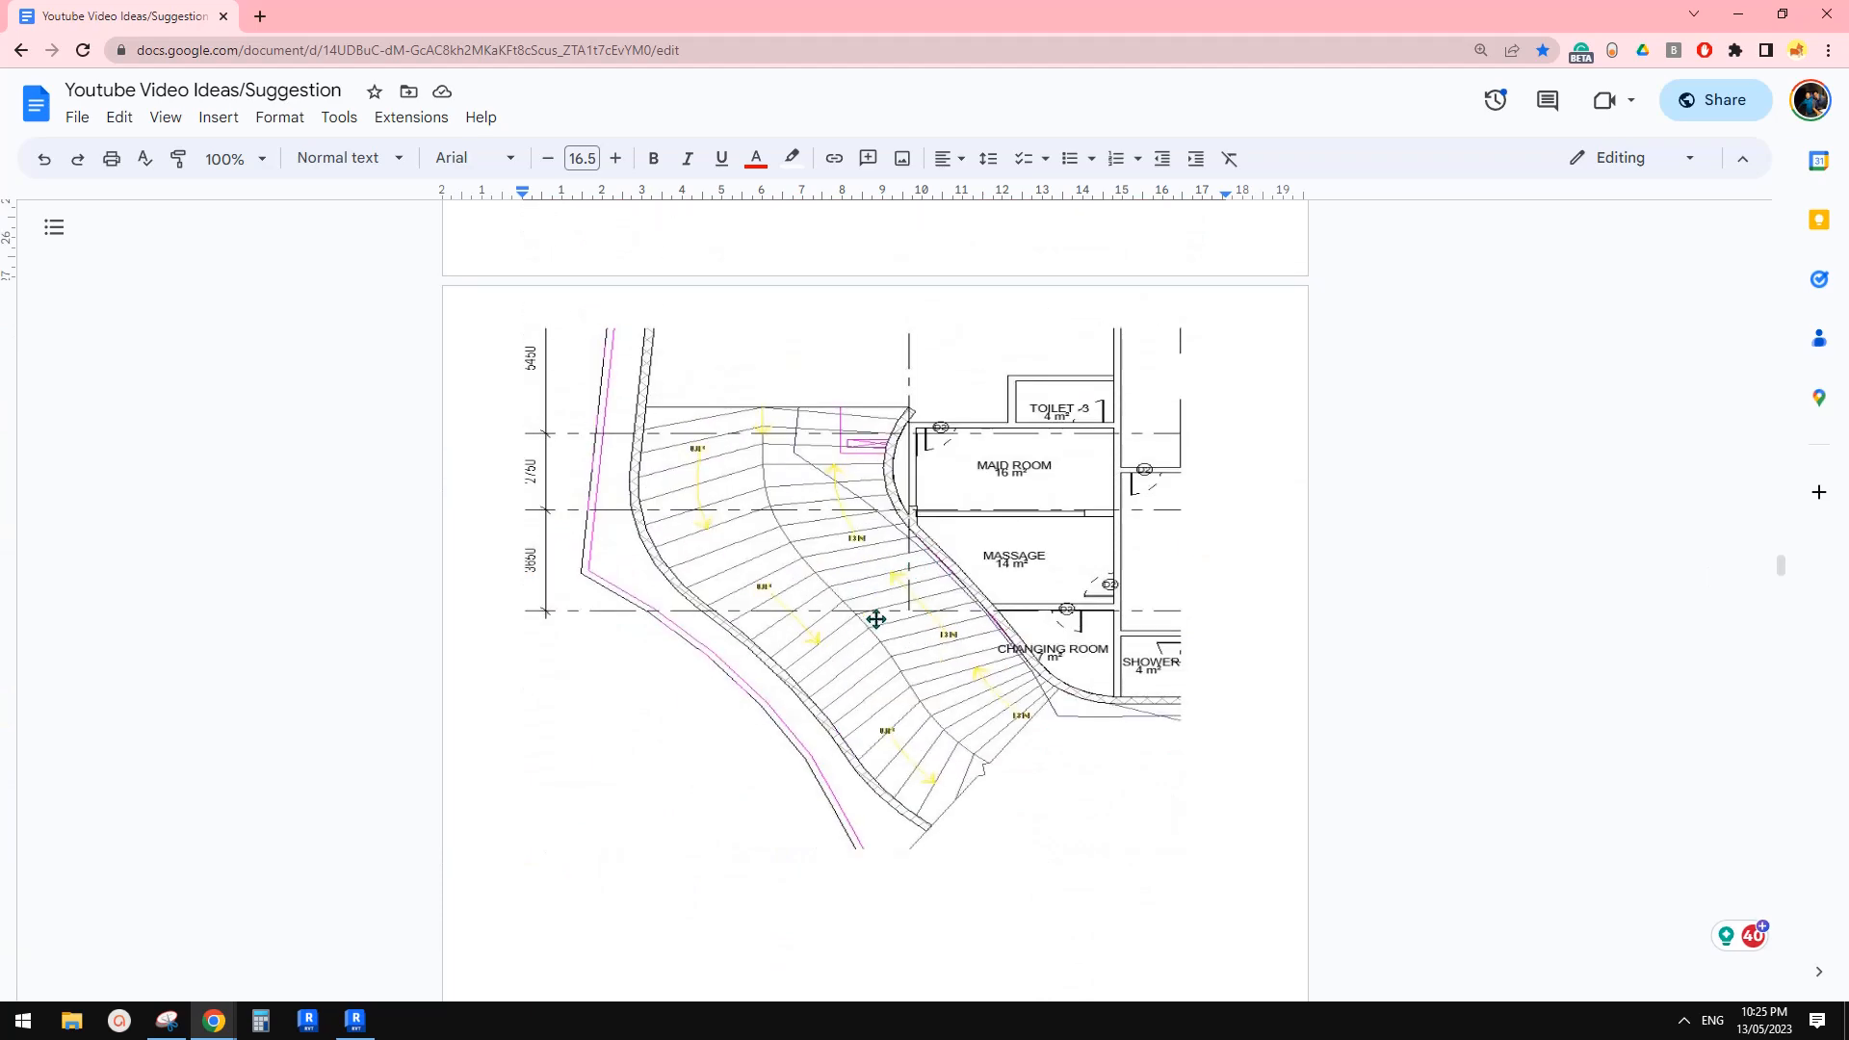
scroll(875, 620, "down", 10)
scroll(874, 586, "down", 8)
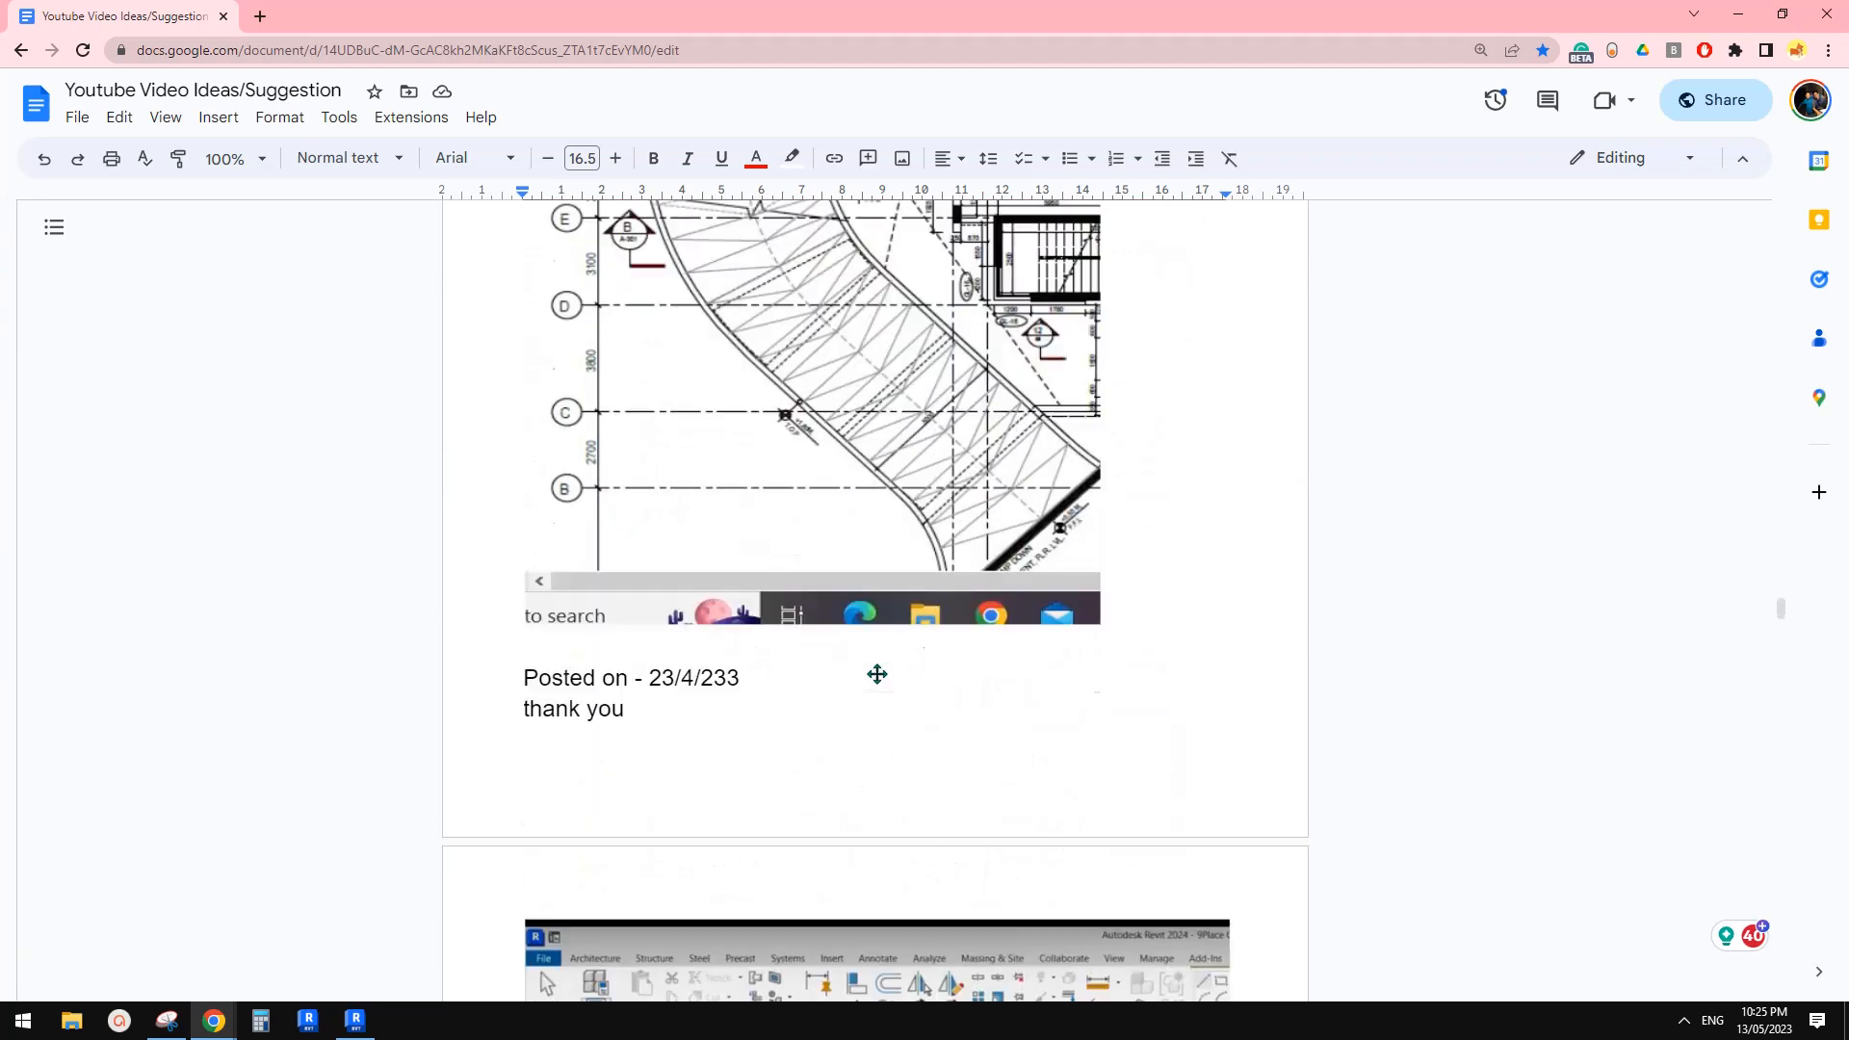
scroll(898, 673, "up", 10)
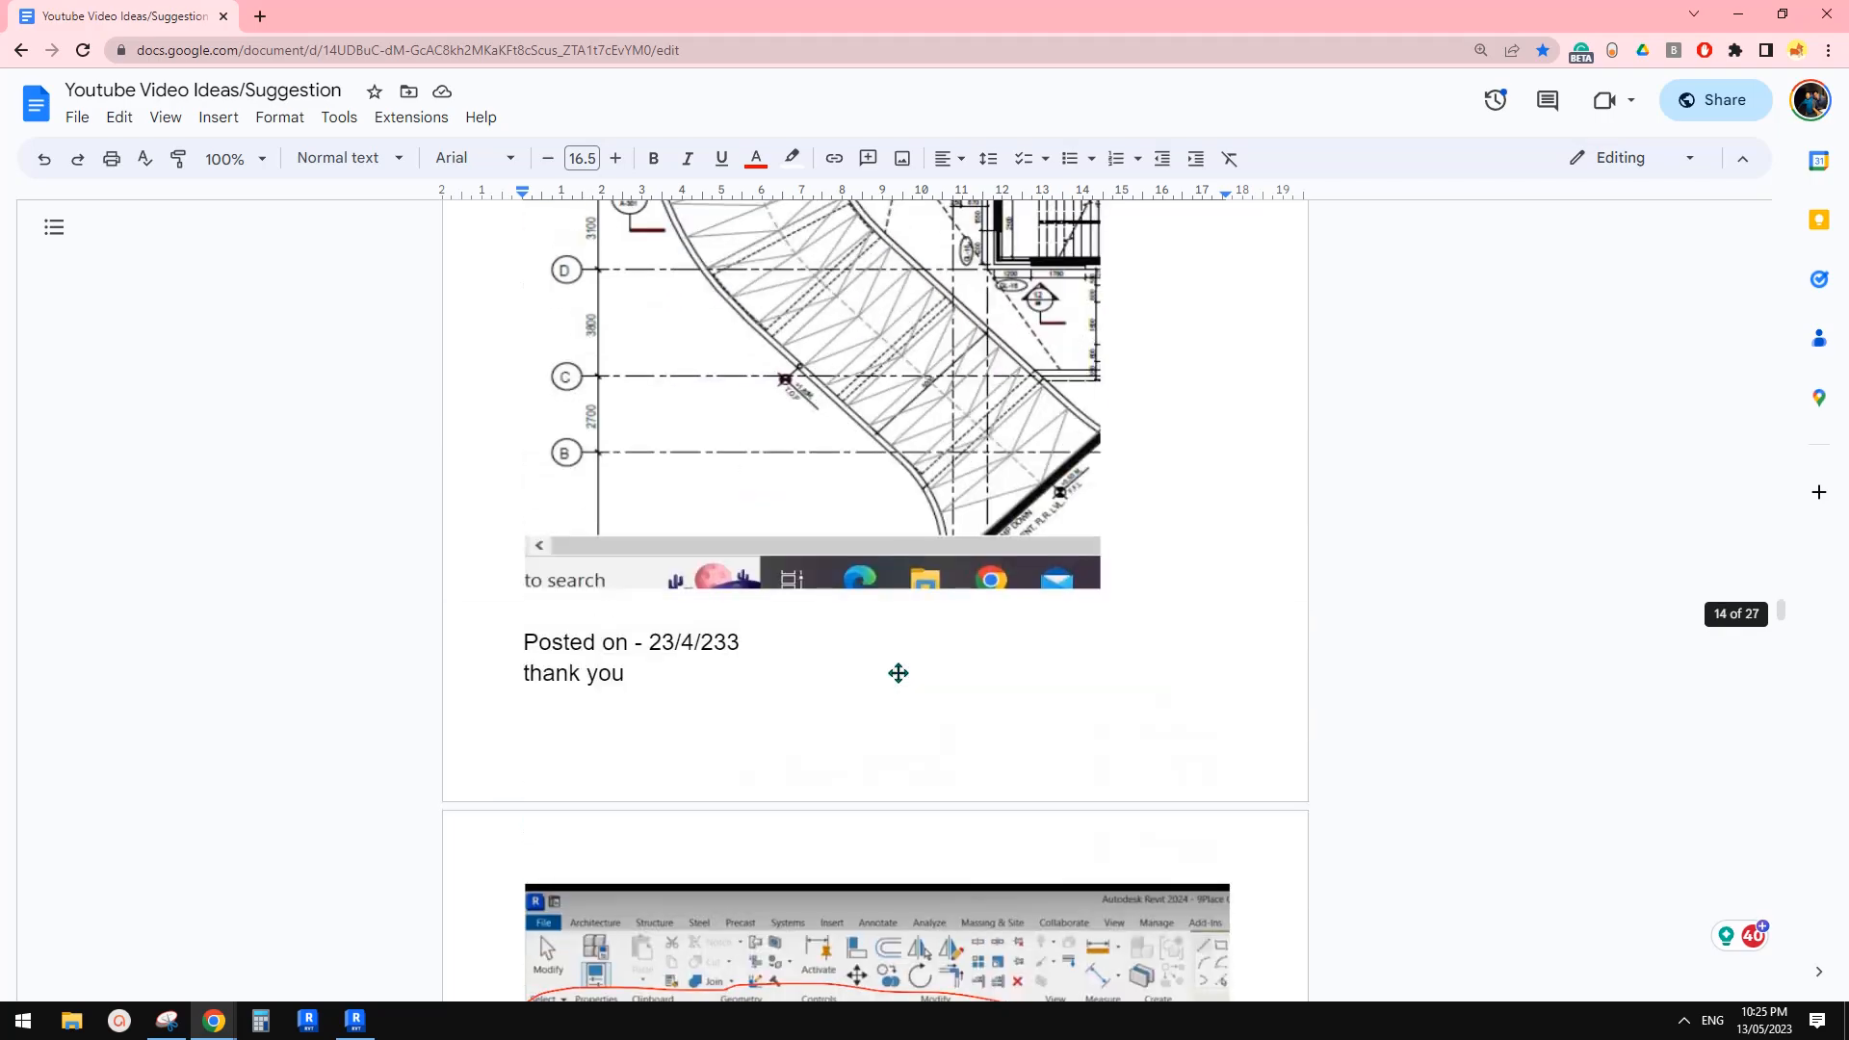
Return to the earlier curved ramp annotation request and compare its drawing with the attempted adaptive layout
left_click_drag(1782, 590, 1781, 341)
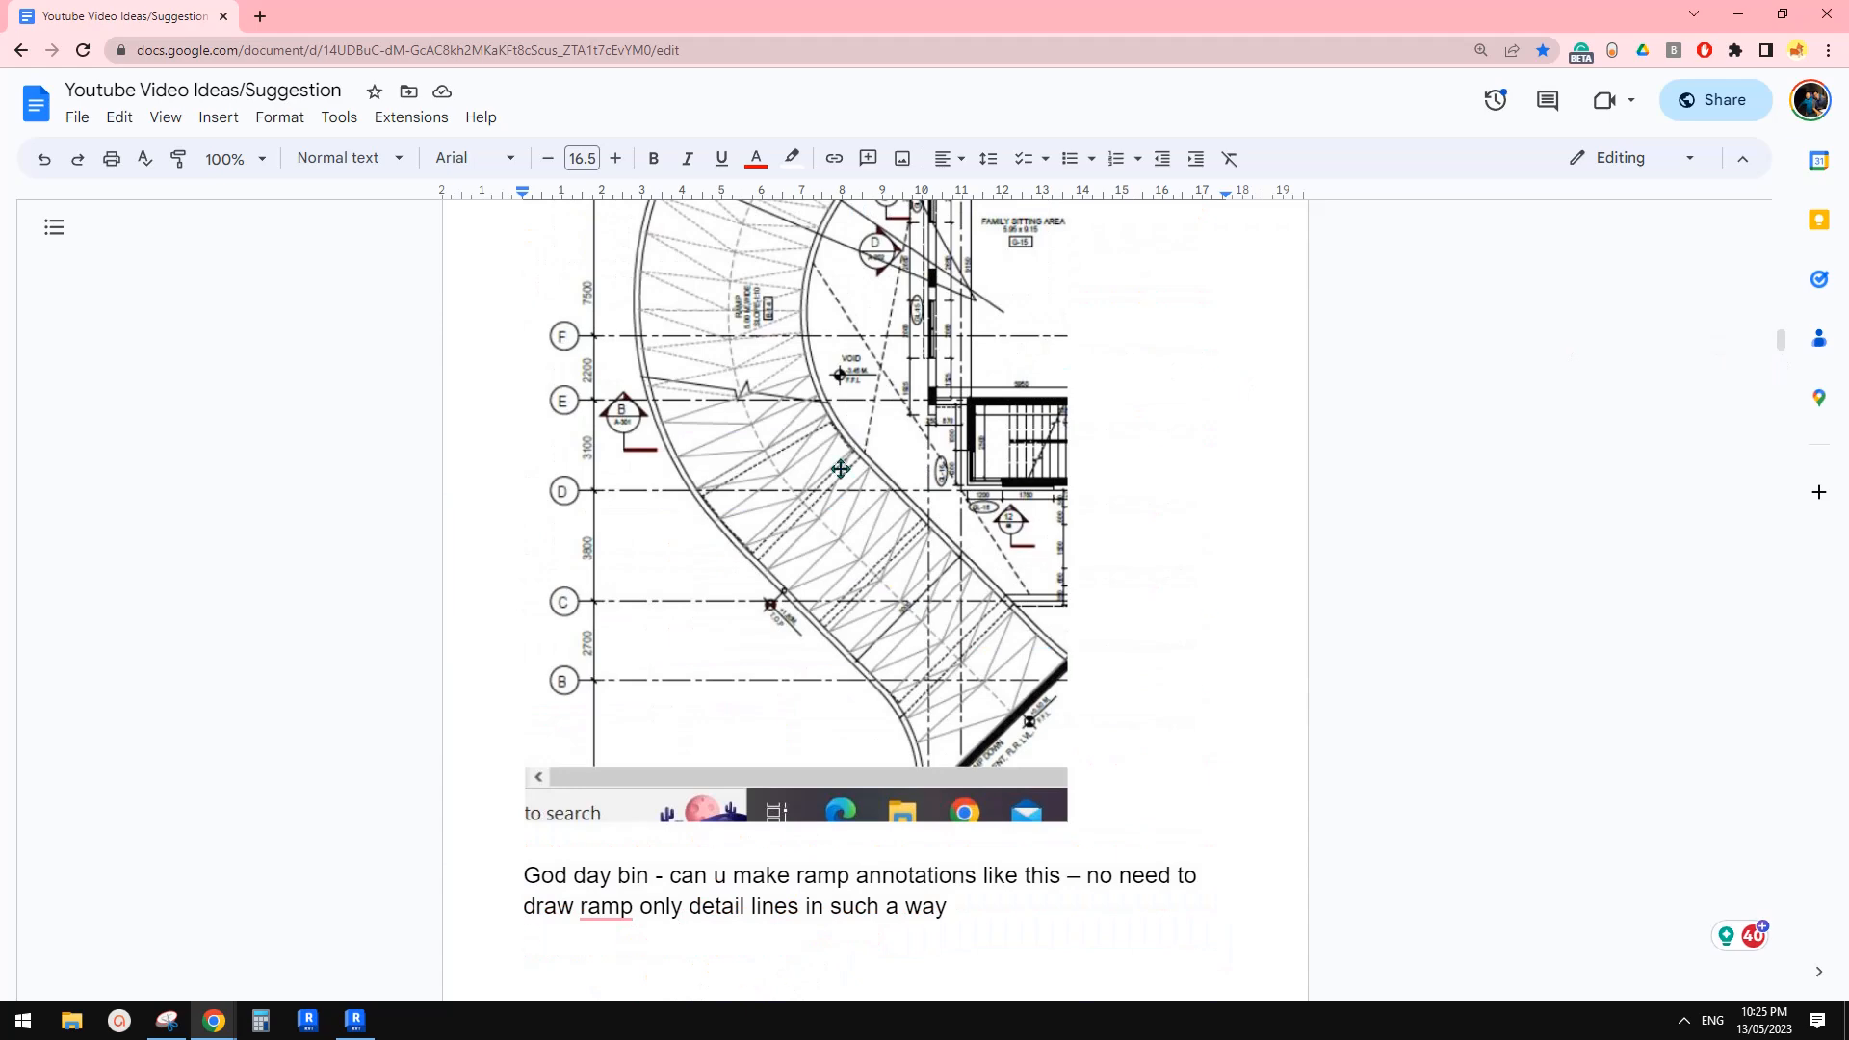
scroll(854, 539, "down", 3)
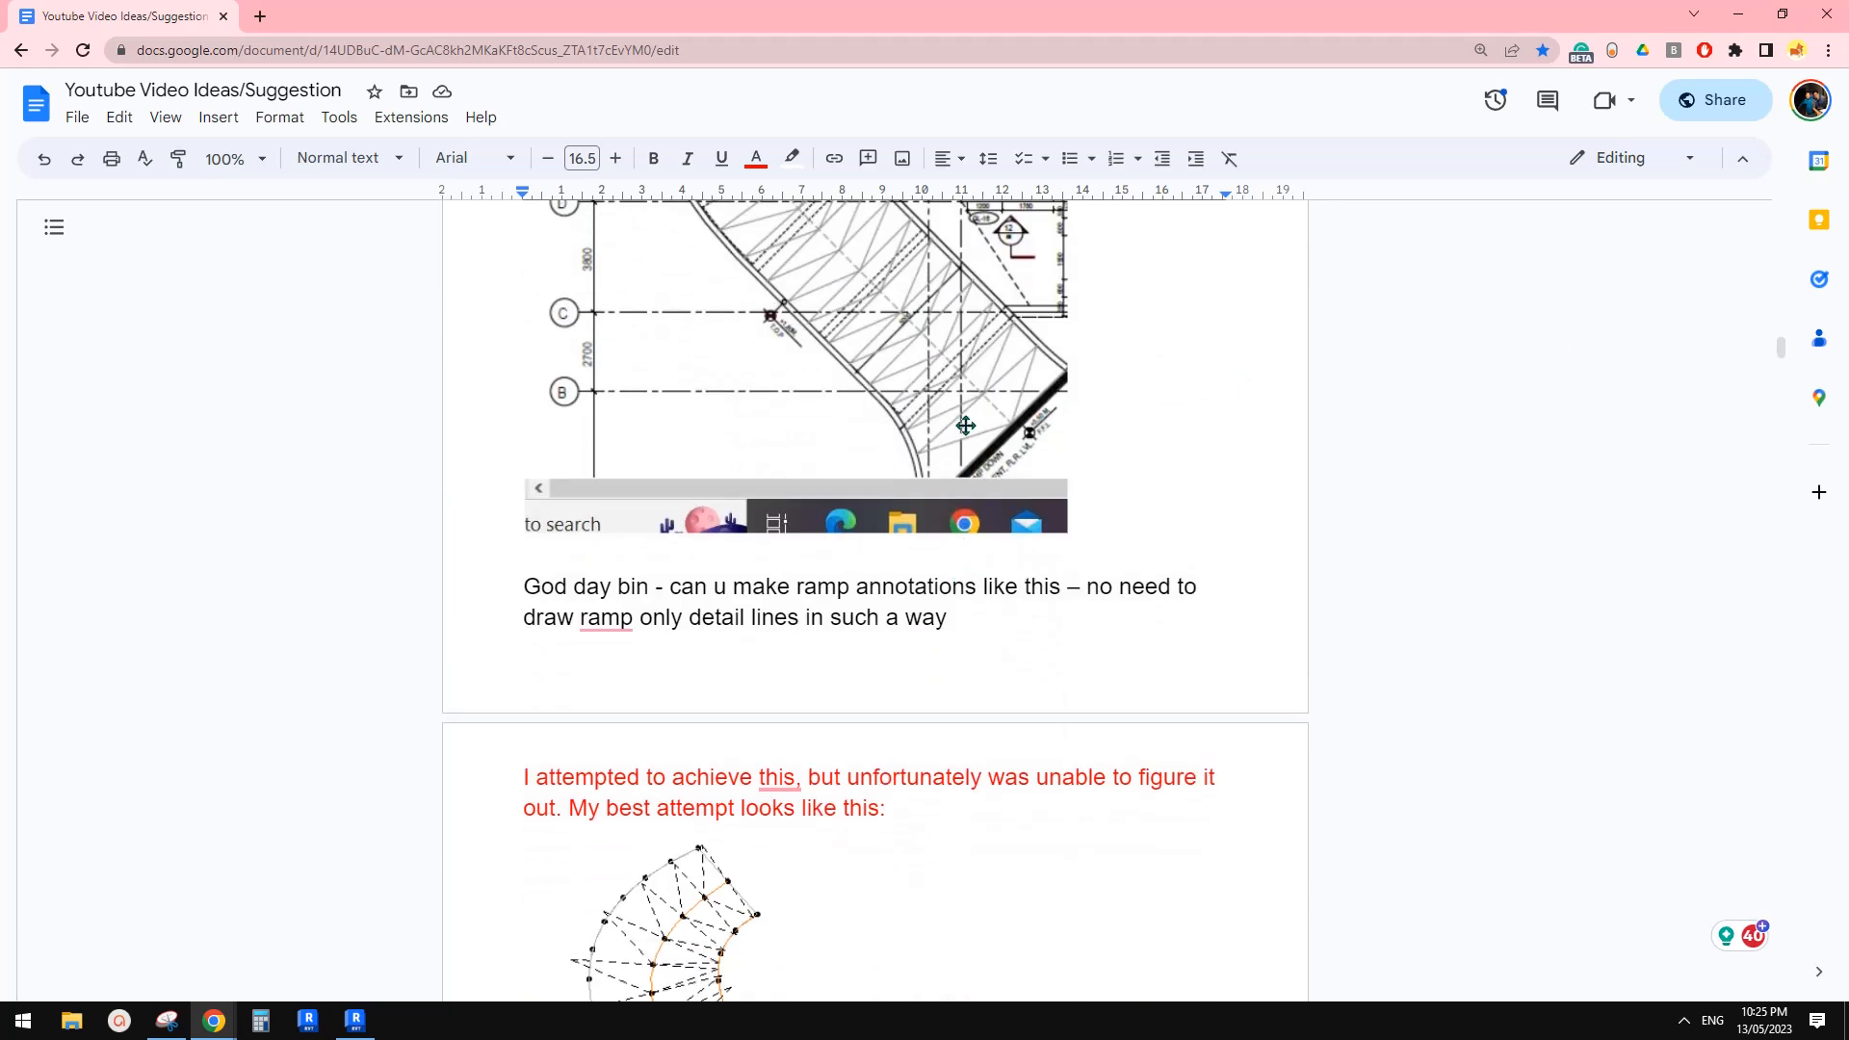
scroll(963, 413, "up", 4)
scroll(829, 452, "up", 1)
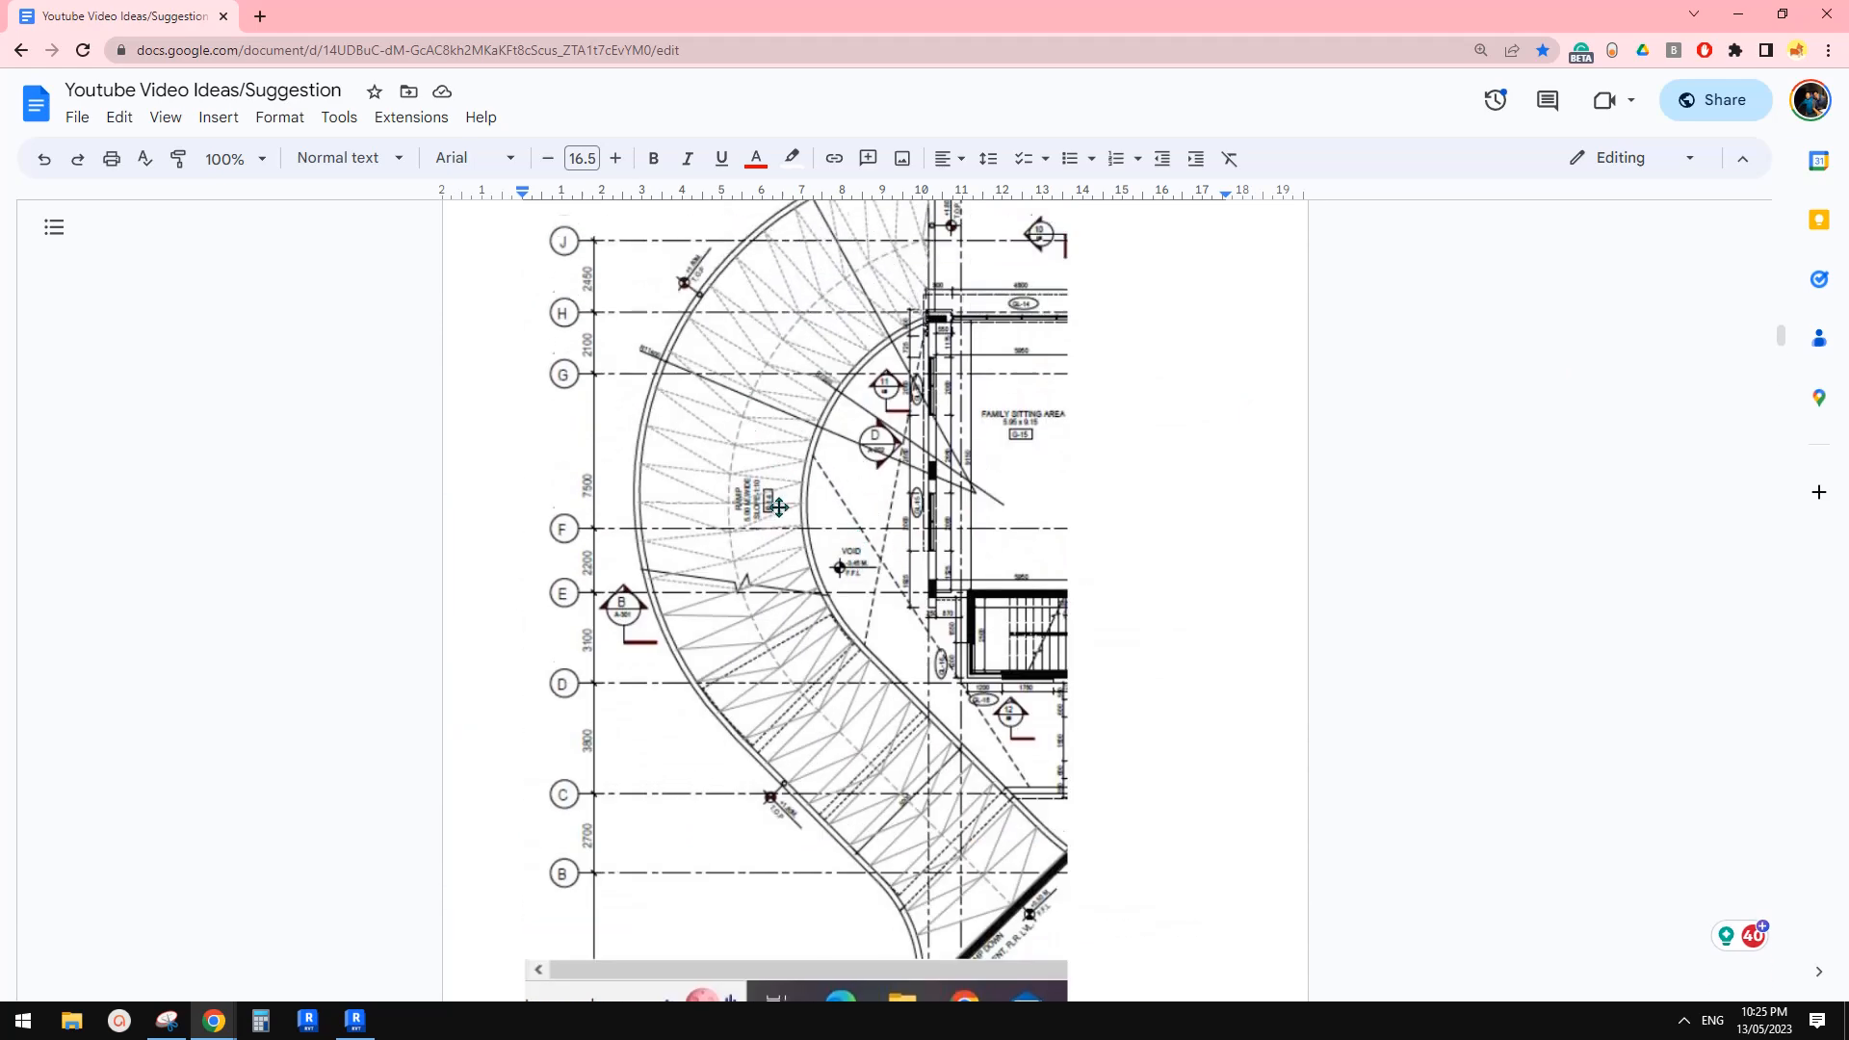
scroll(780, 508, "down", 7)
scroll(785, 510, "up", 2)
scroll(828, 511, "down", 1)
scroll(830, 511, "up", 3)
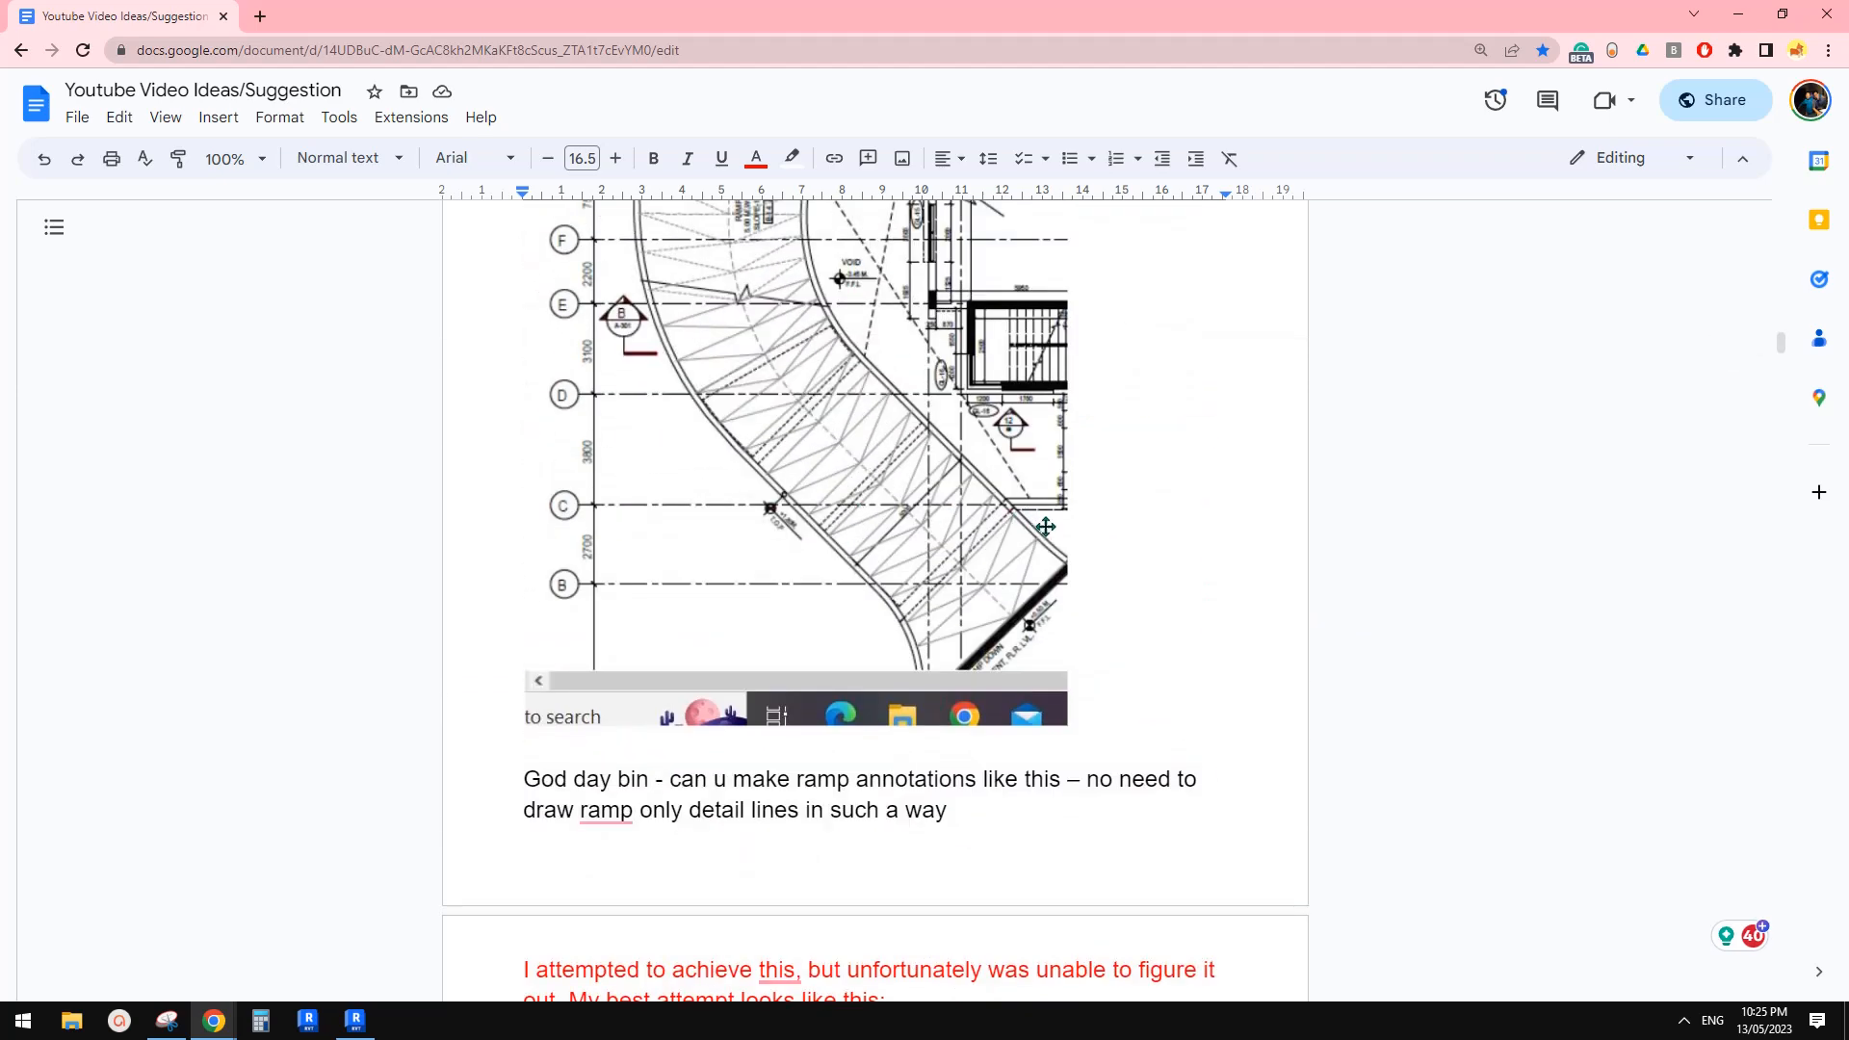
scroll(963, 544, "down", 11)
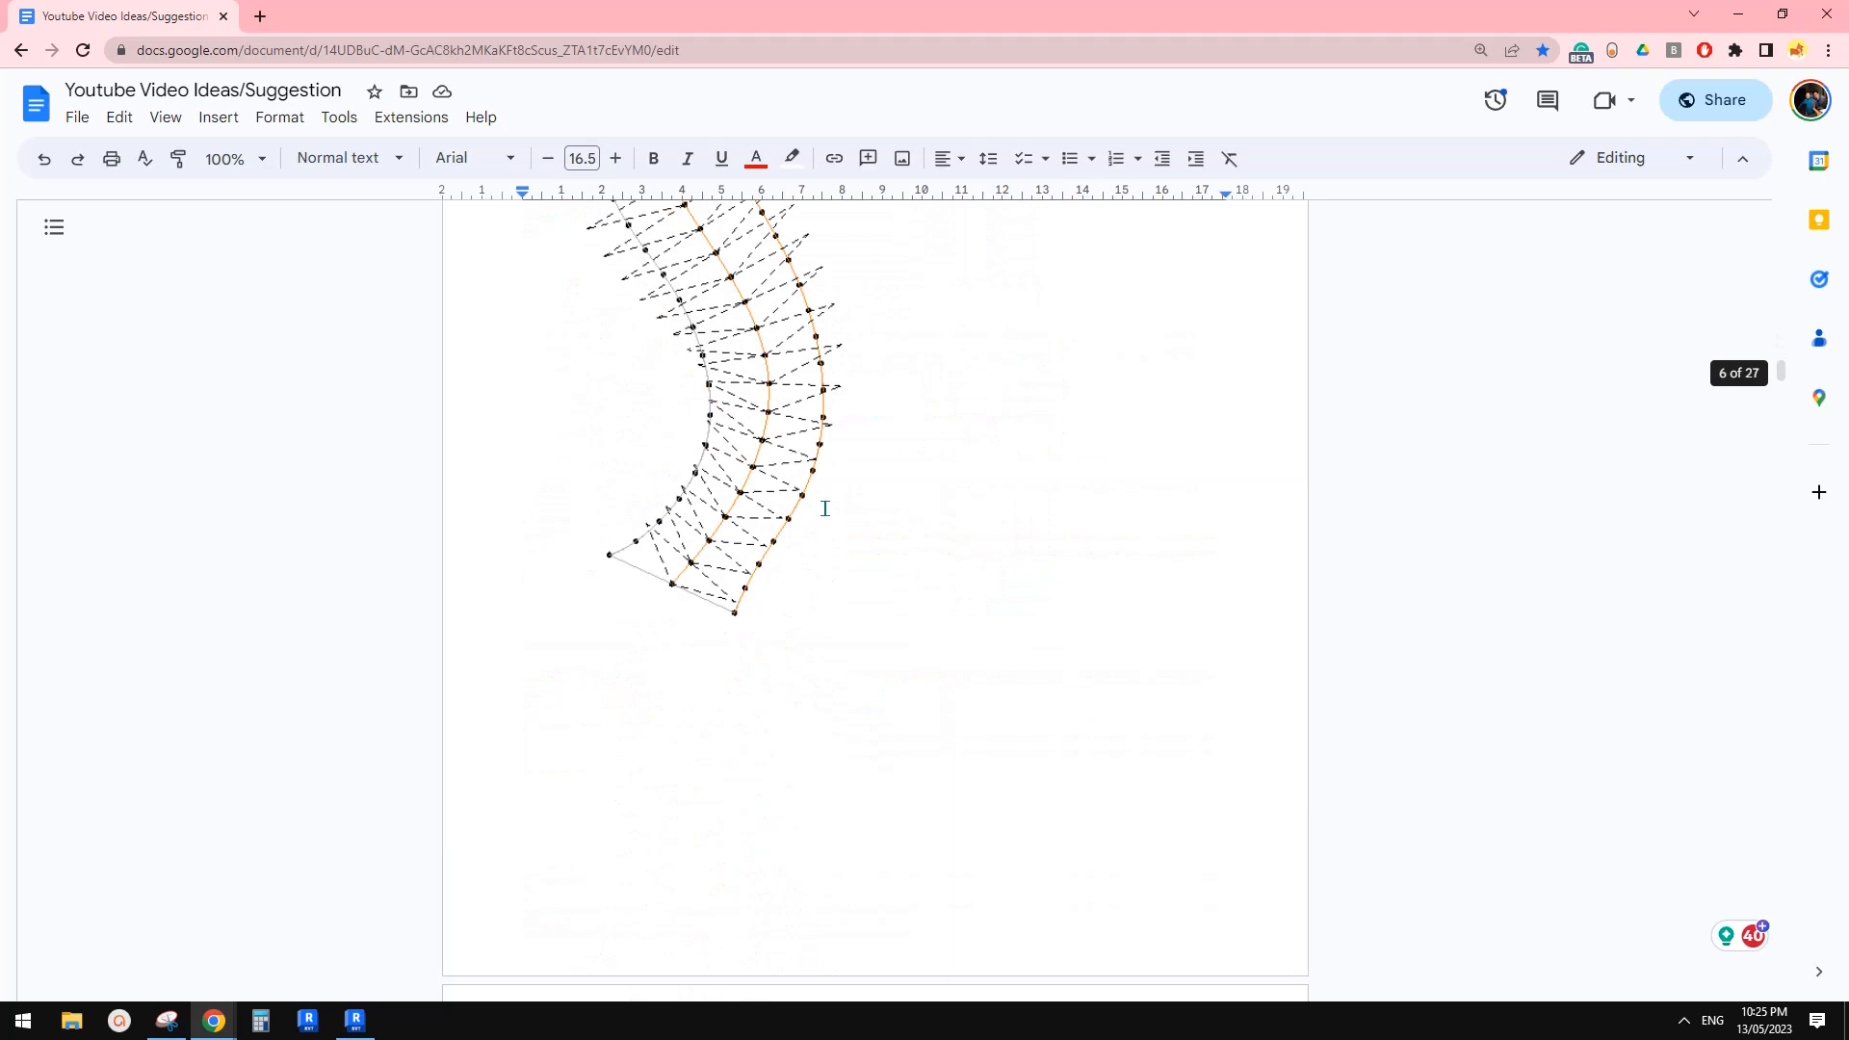
scroll(761, 511, "up", 3)
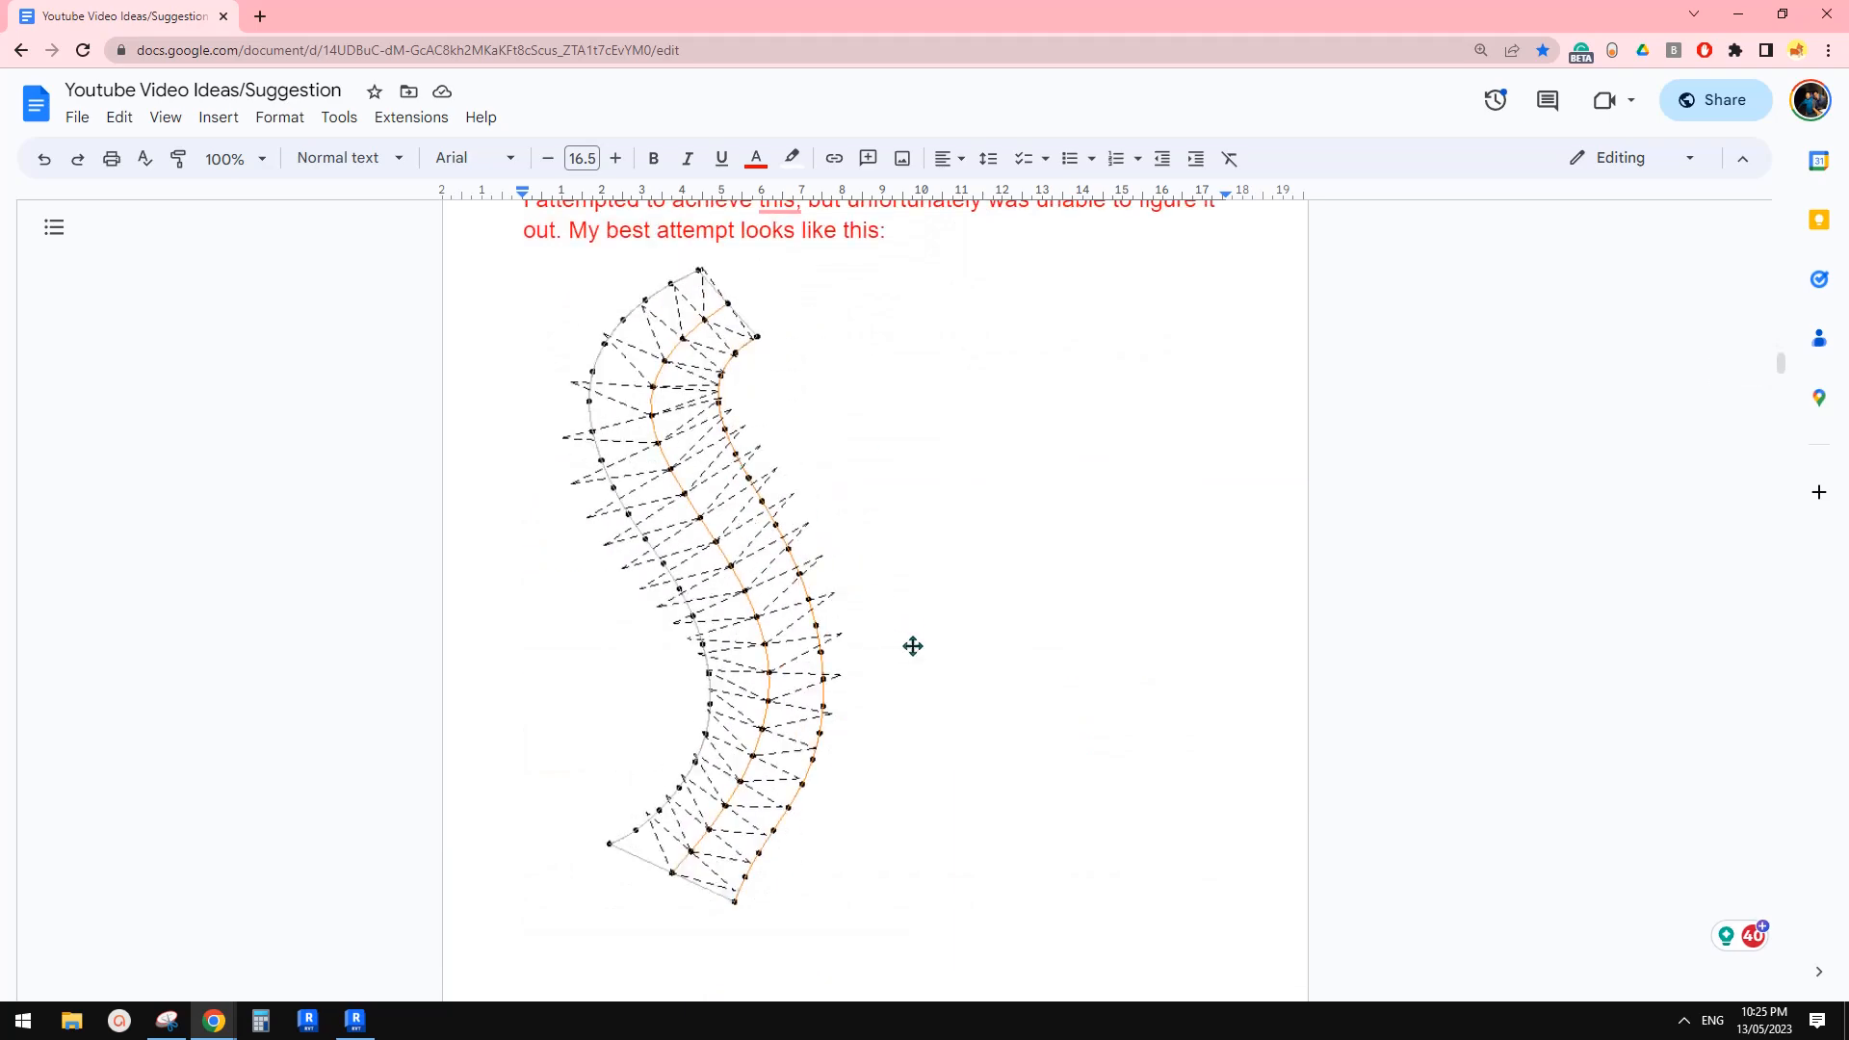
Read the question about Revit's secondary toolbar and the reply about customizing the quick access toolbar
scroll(838, 635, "down", 20)
scroll(837, 624, "down", 15)
scroll(837, 618, "up", 2)
scroll(832, 610, "down", 15)
scroll(832, 610, "down", 7)
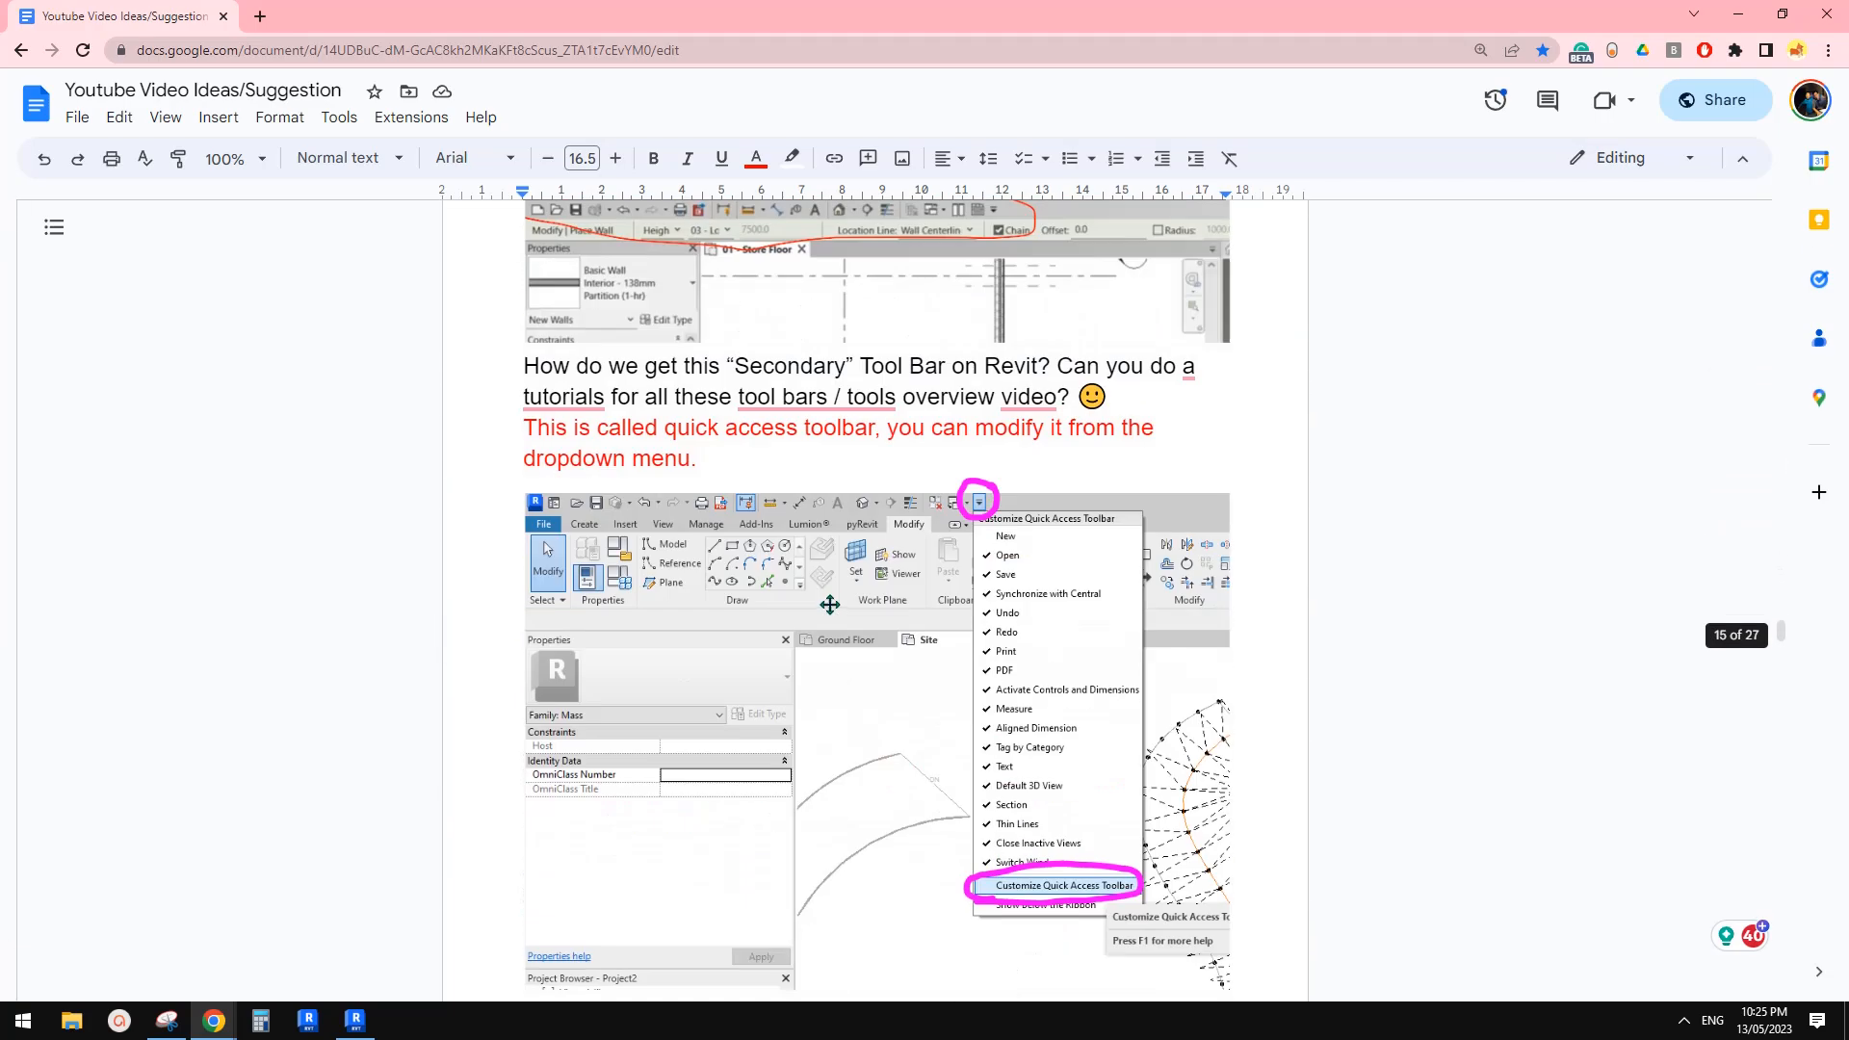
scroll(776, 582, "down", 2)
scroll(829, 578, "up", 5)
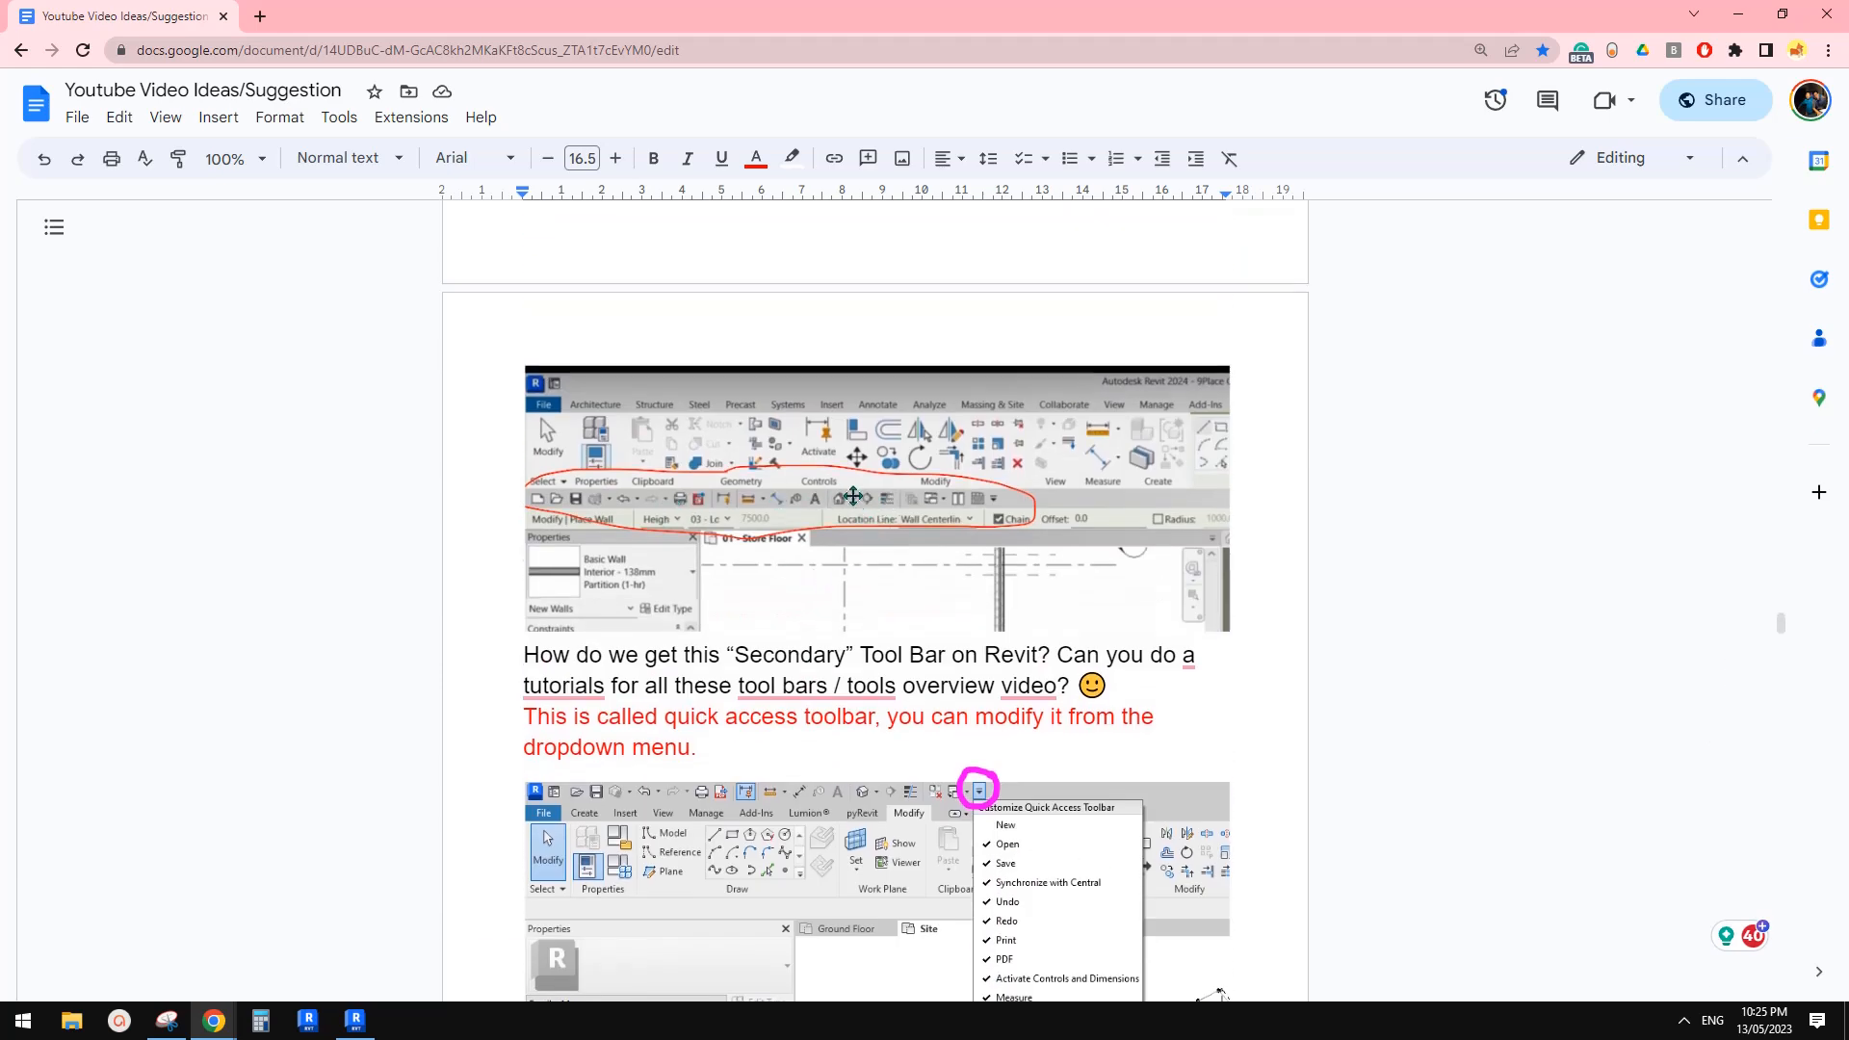
Switch back to Revit and show the Quick Access Toolbar below the ribbon
left_click(354, 1020)
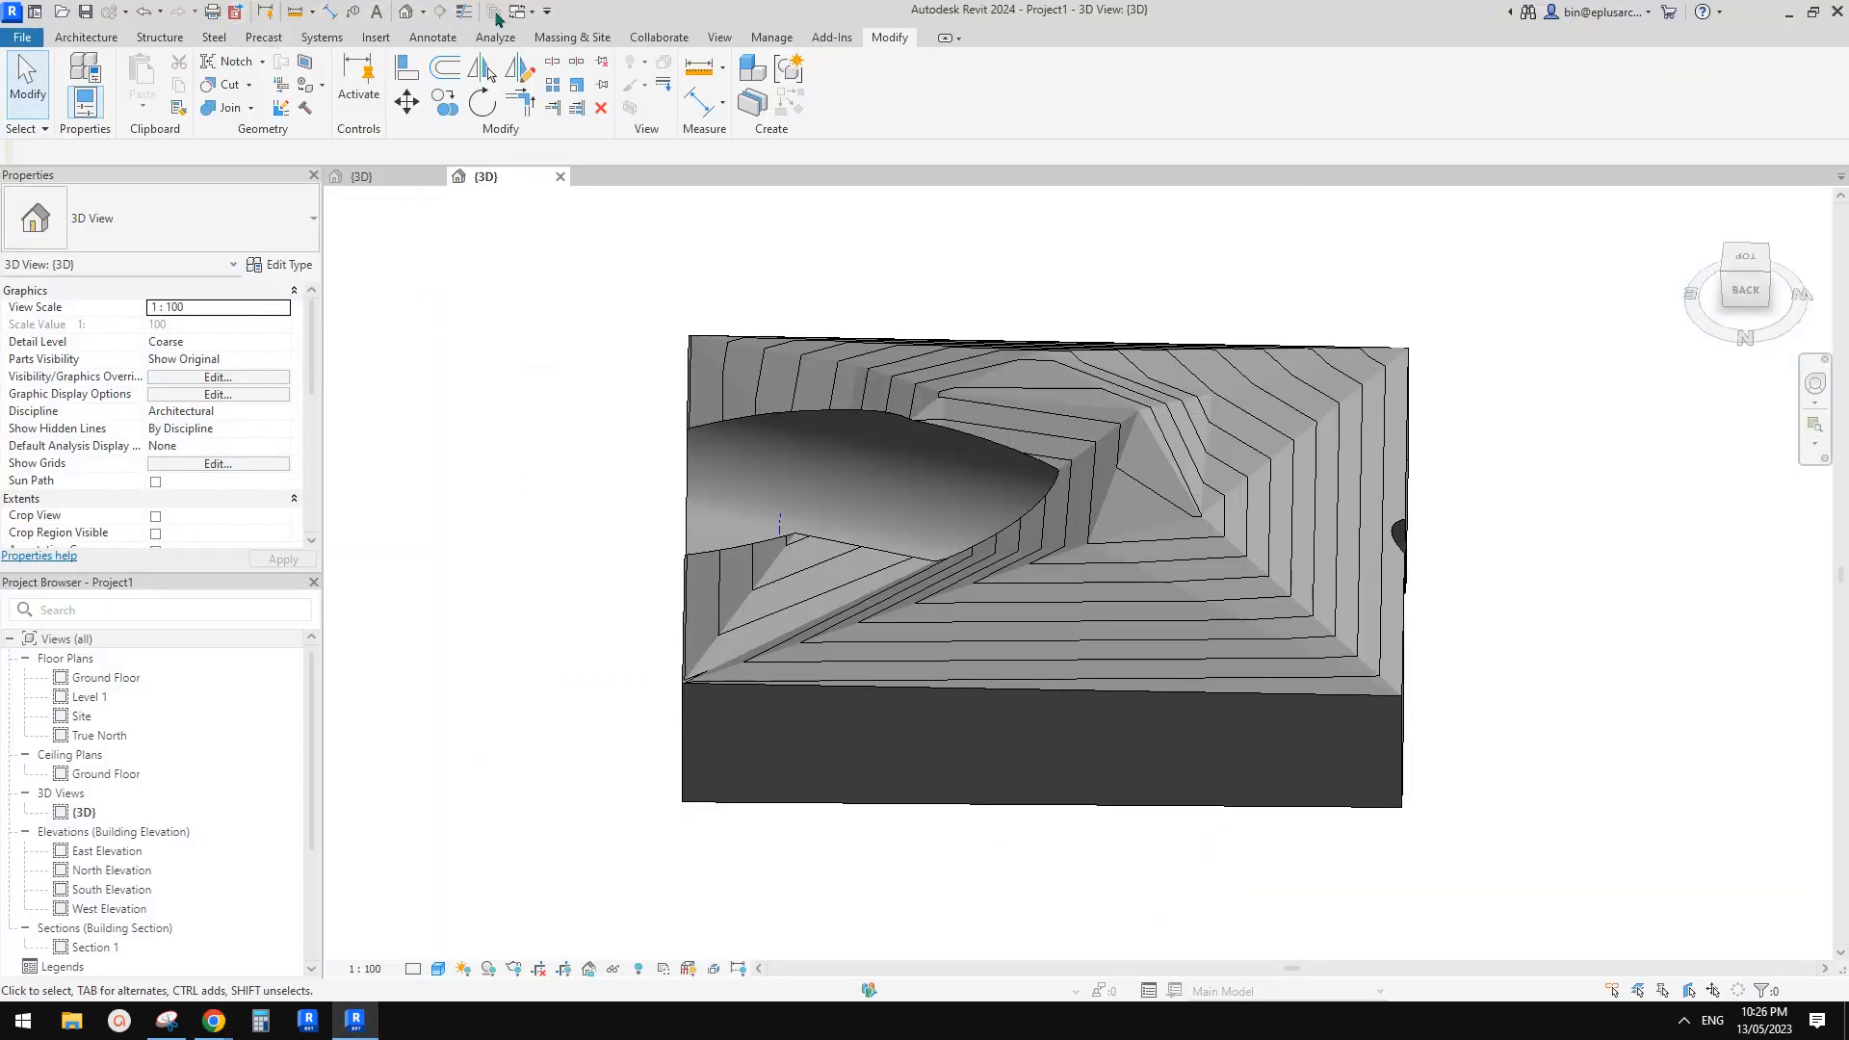
left_click(547, 11)
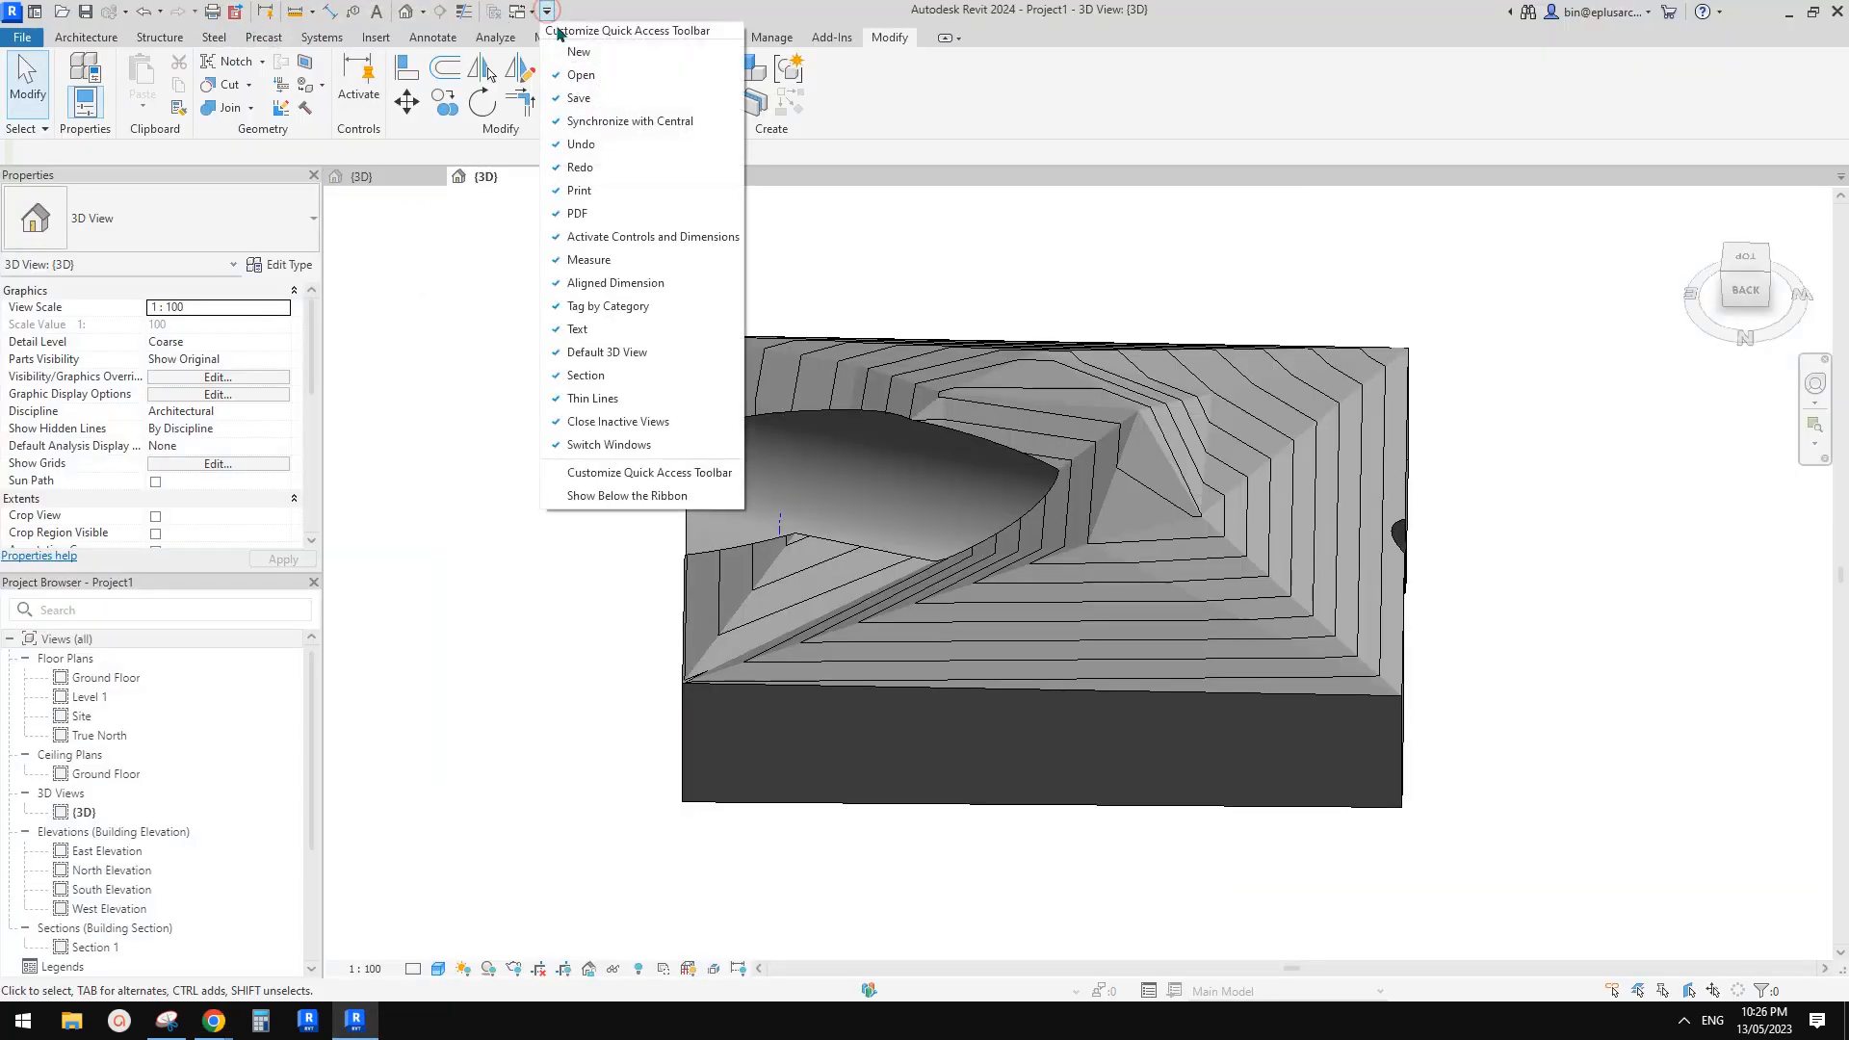
left_click(636, 495)
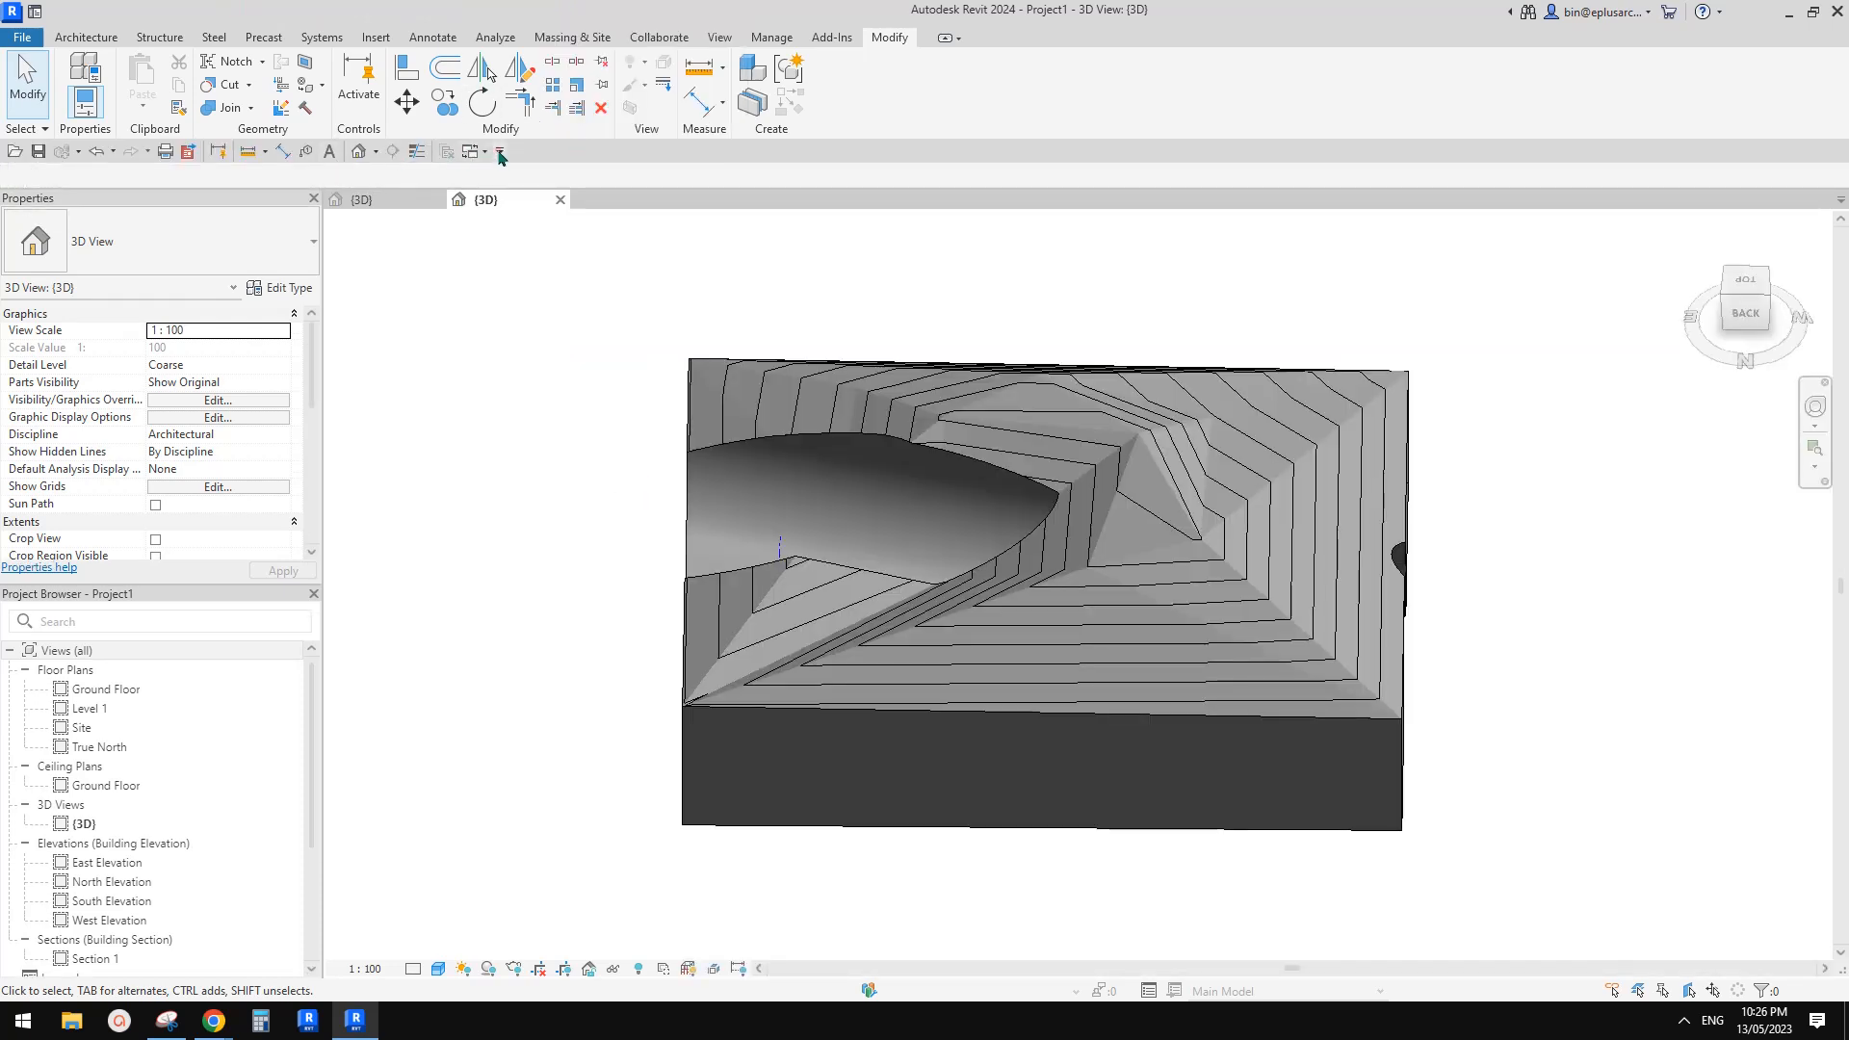
Remove the Open command from the Quick Access Toolbar and restore it, and do the same with Undo
left_click(500, 153)
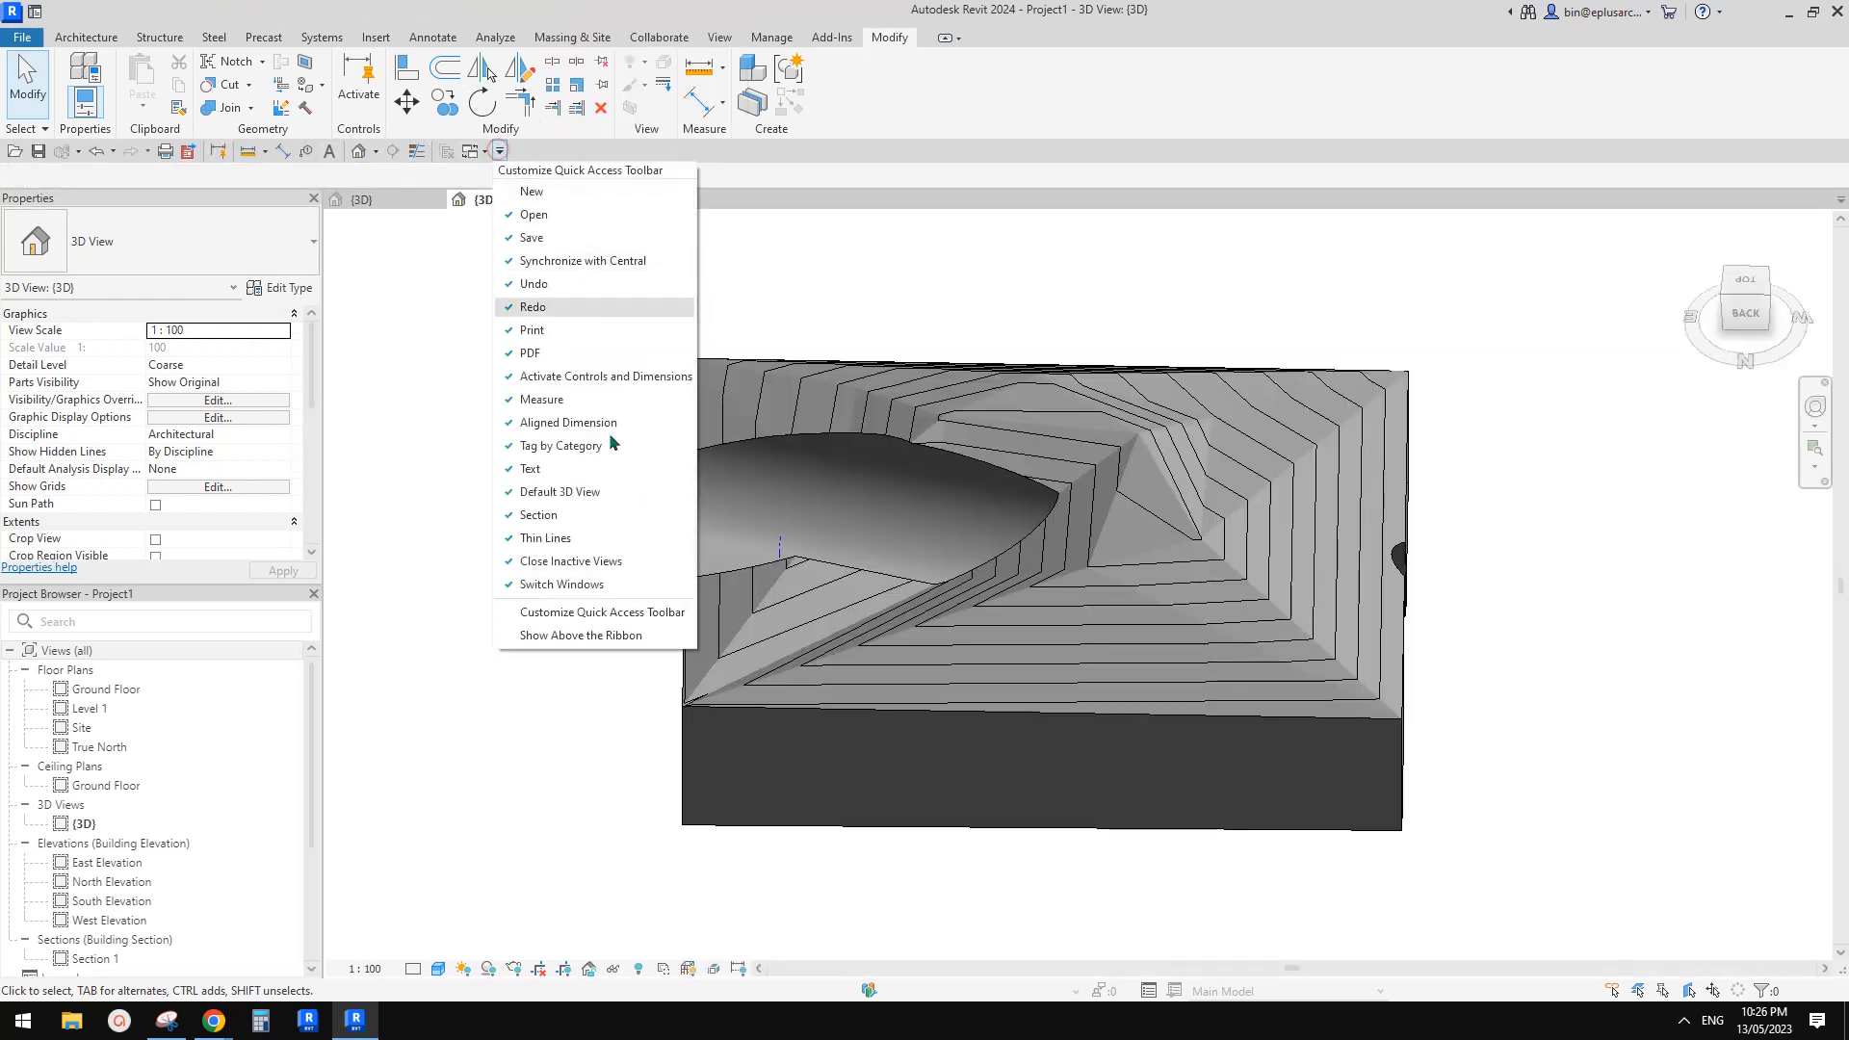
left_click(539, 215)
left_click(475, 152)
left_click(515, 216)
left_click(499, 152)
left_click(517, 285)
left_click(470, 152)
left_click(512, 279)
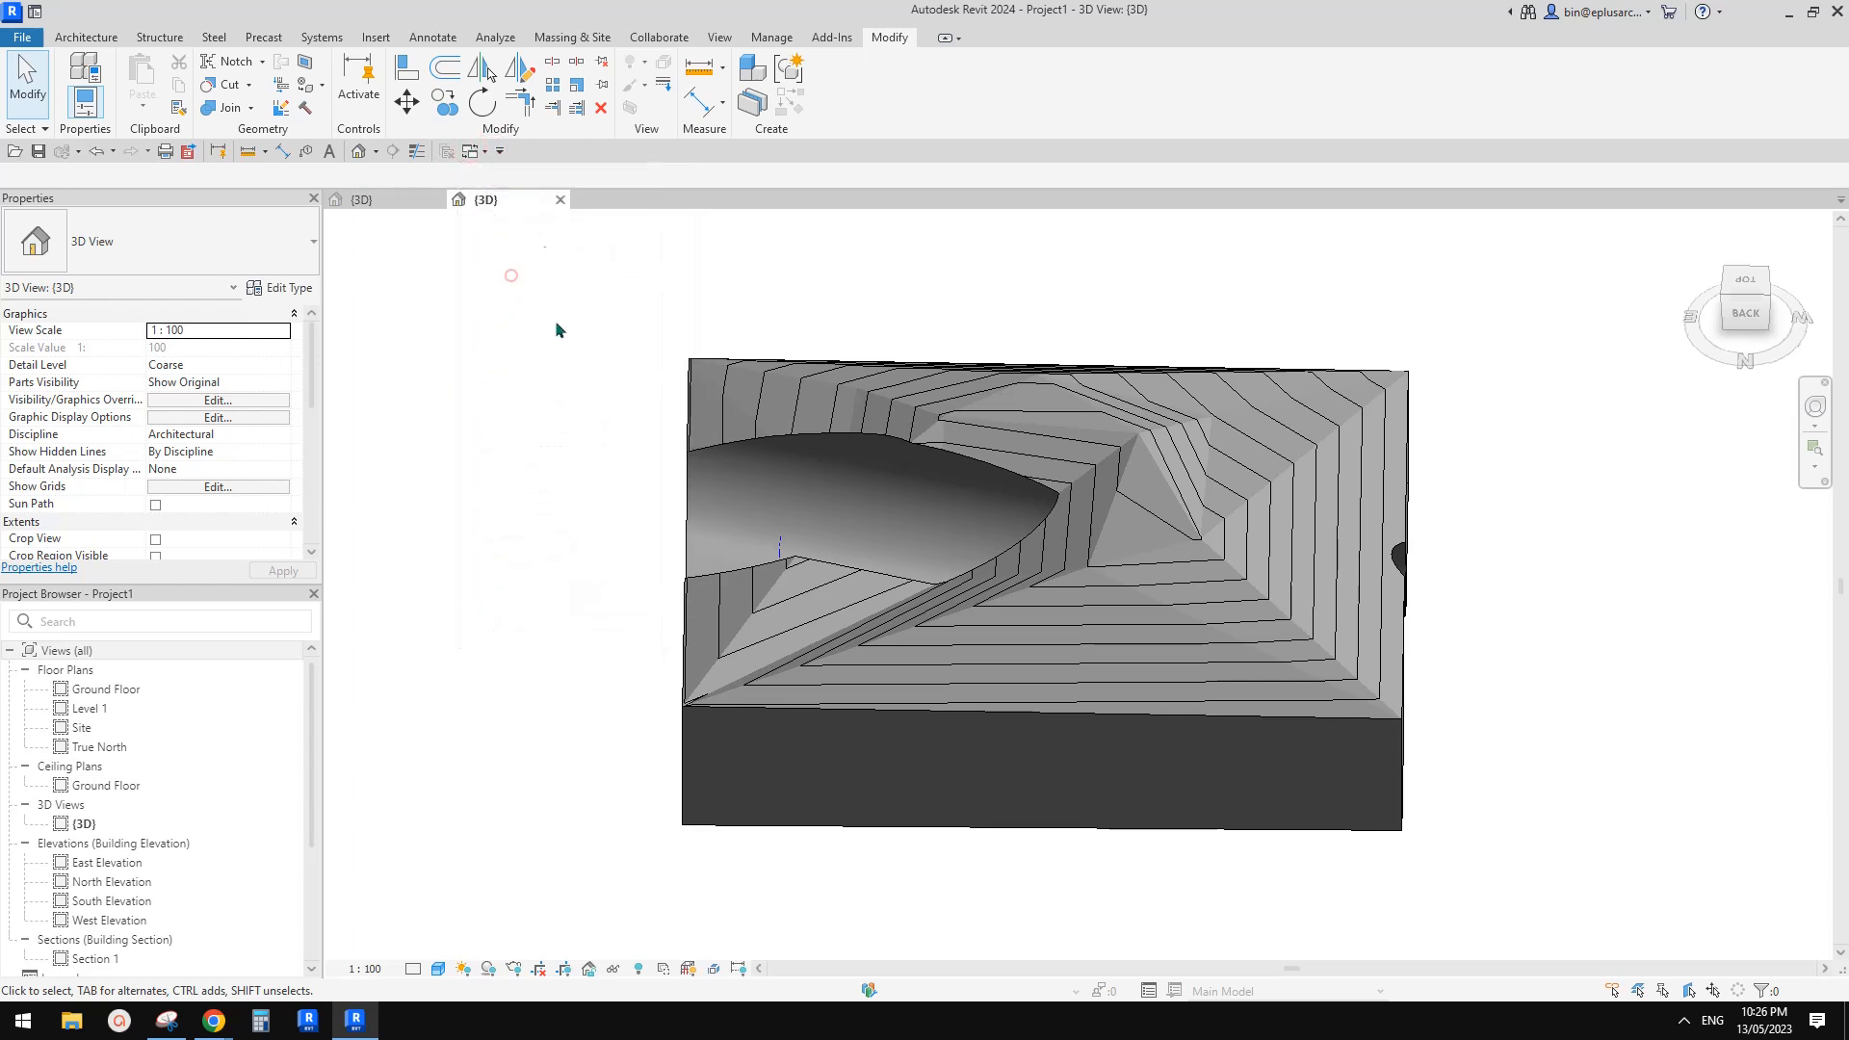
Review the command list in the Customize Quick Access Toolbar dialog, selecting the PDF entry
left_click(500, 152)
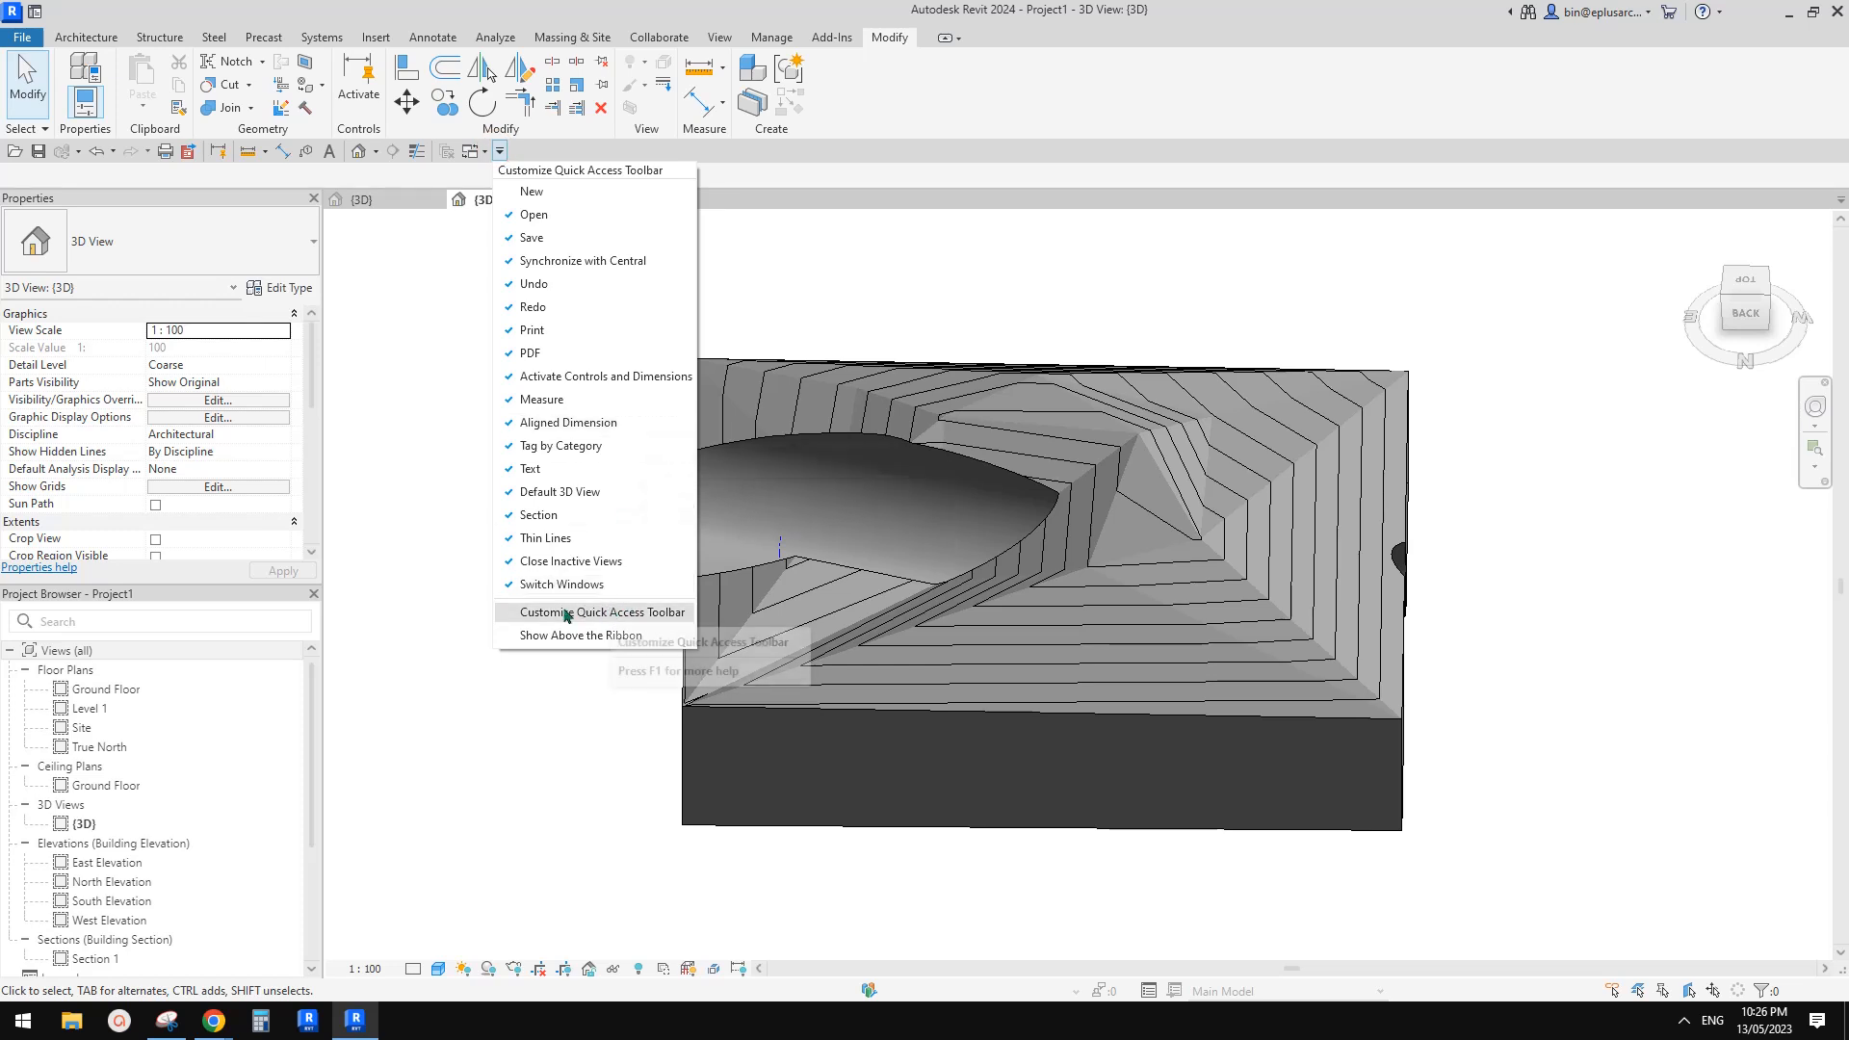
left_click(566, 613)
scroll(967, 322, "down", 2)
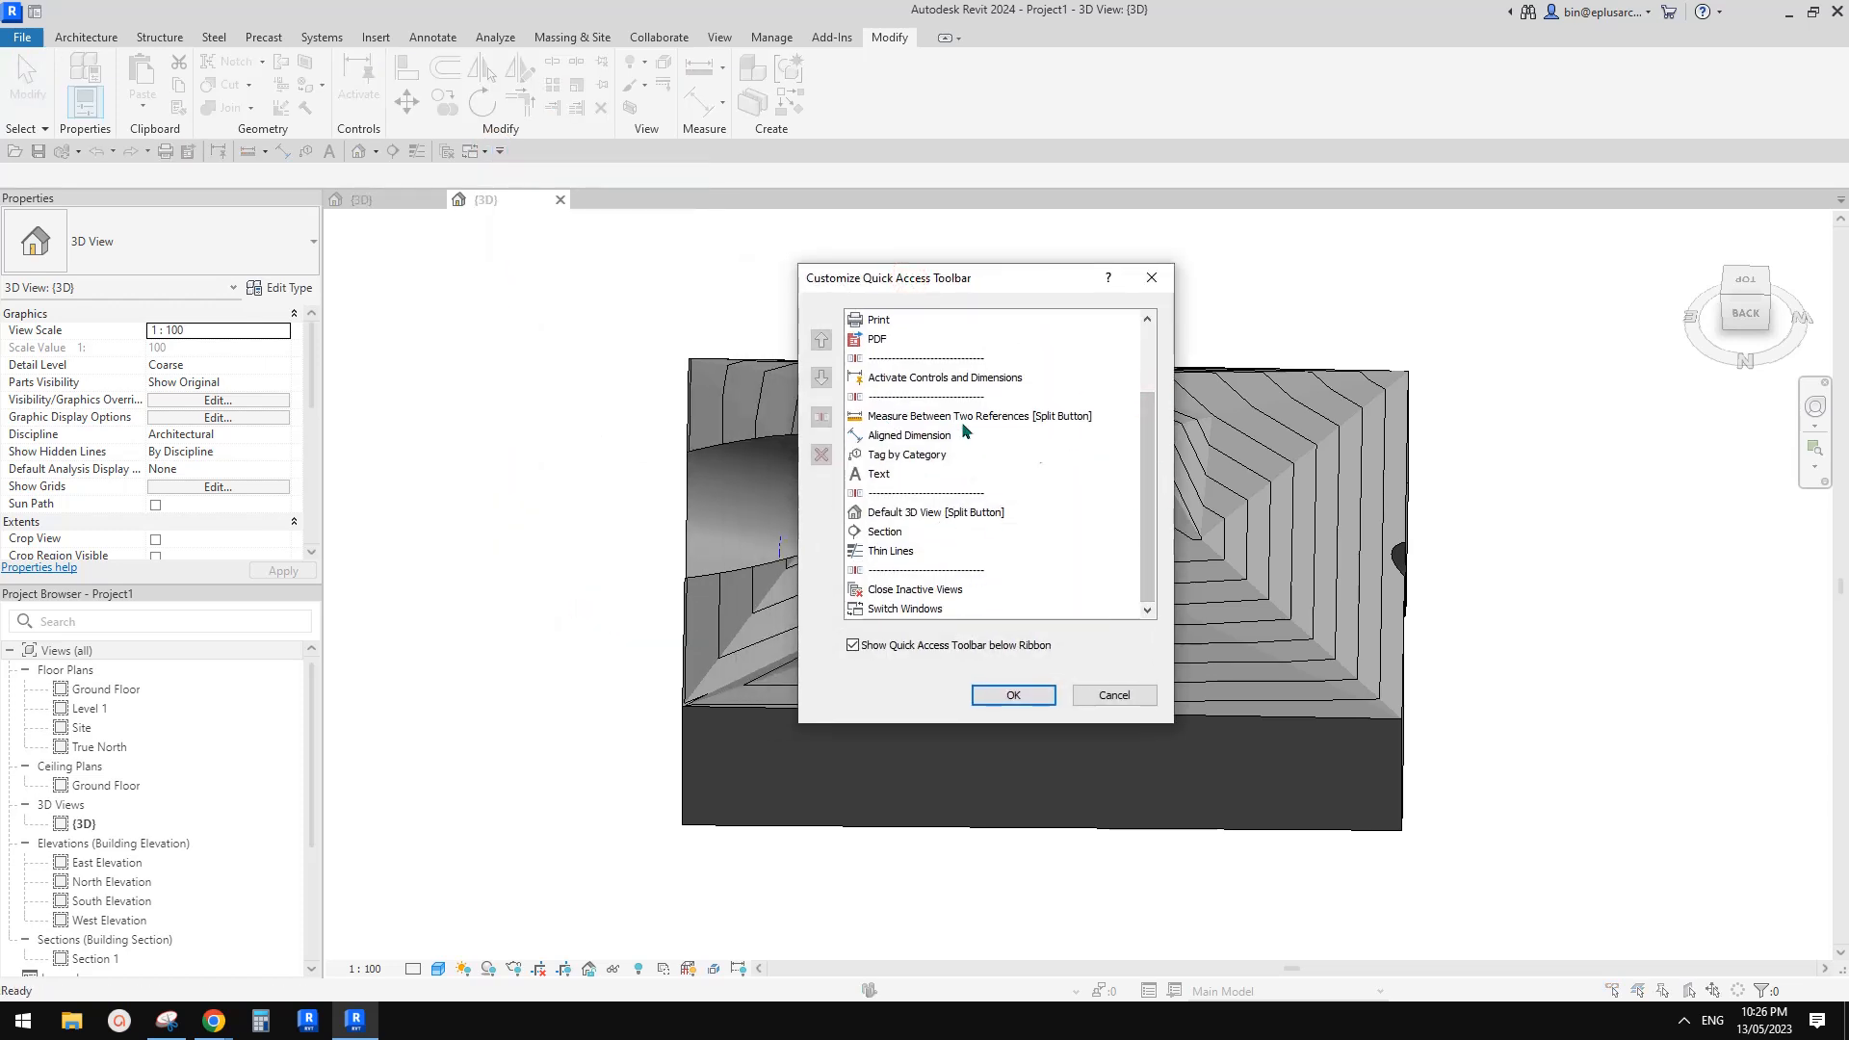
scroll(967, 433, "up", 2)
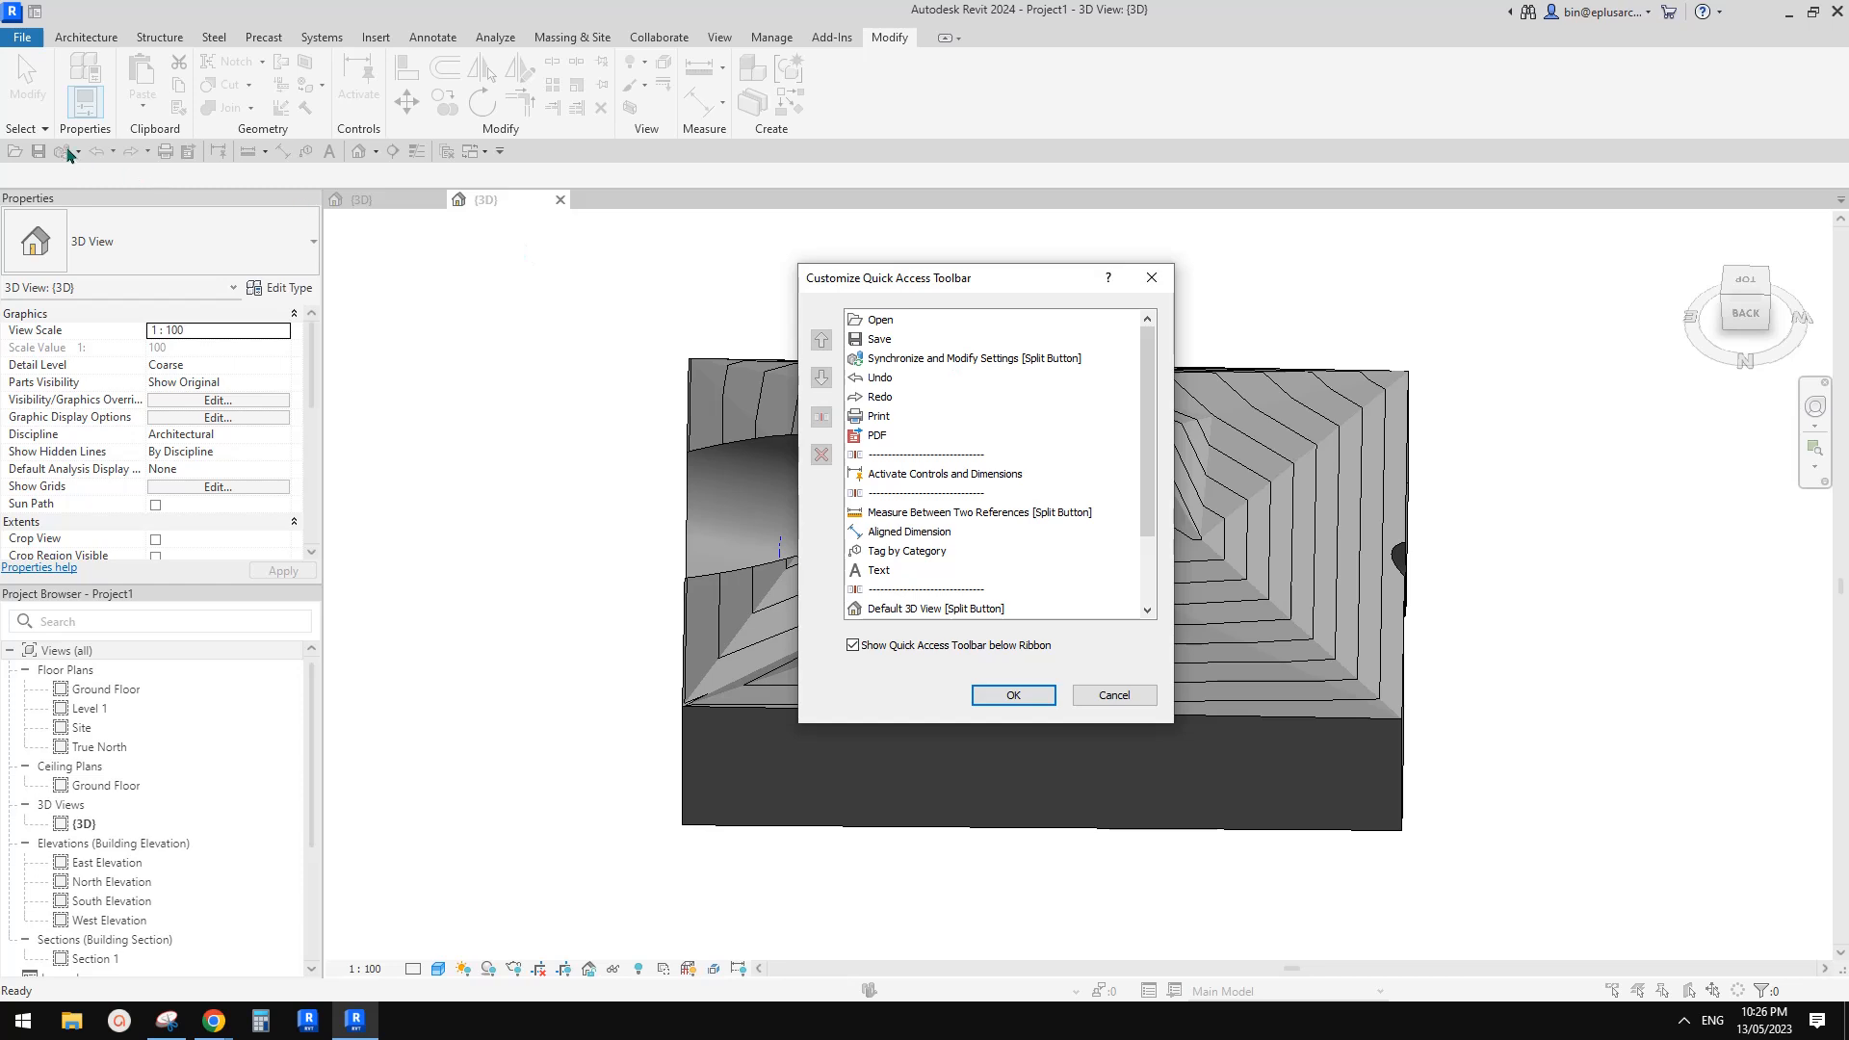
left_click(872, 439)
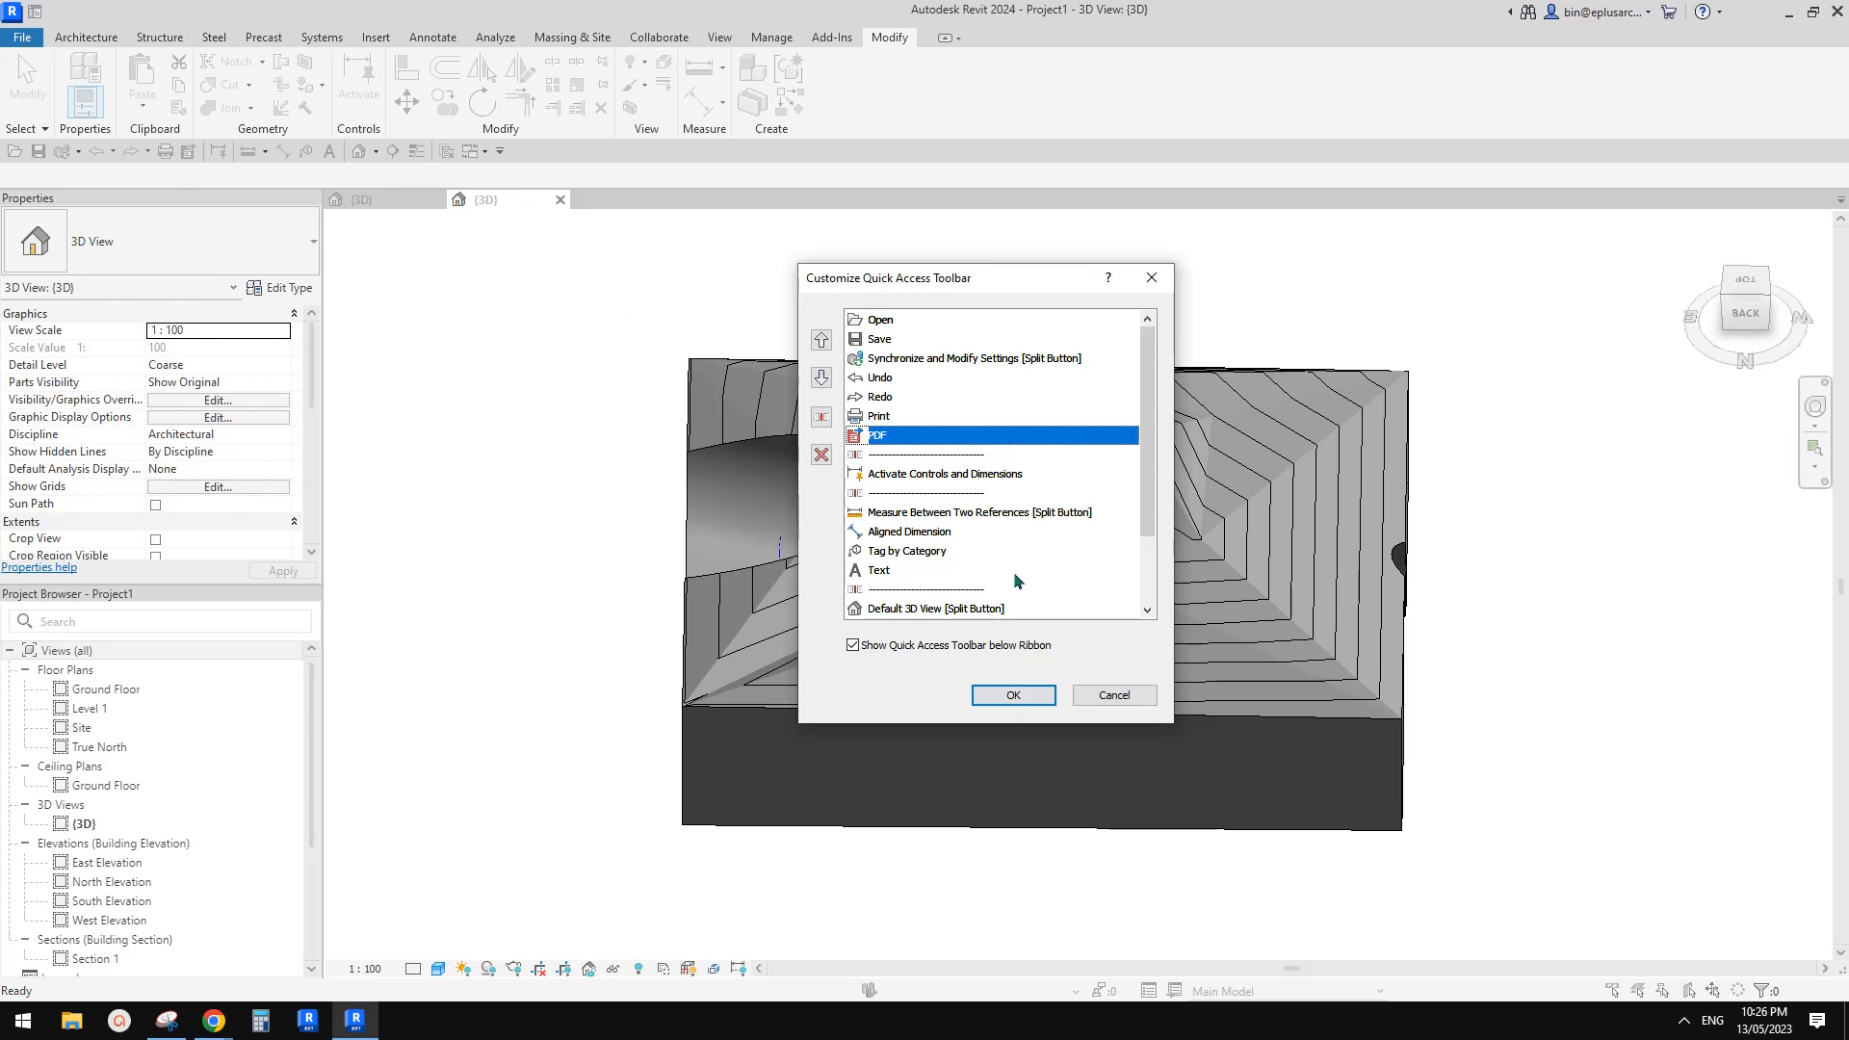
left_click(1016, 695)
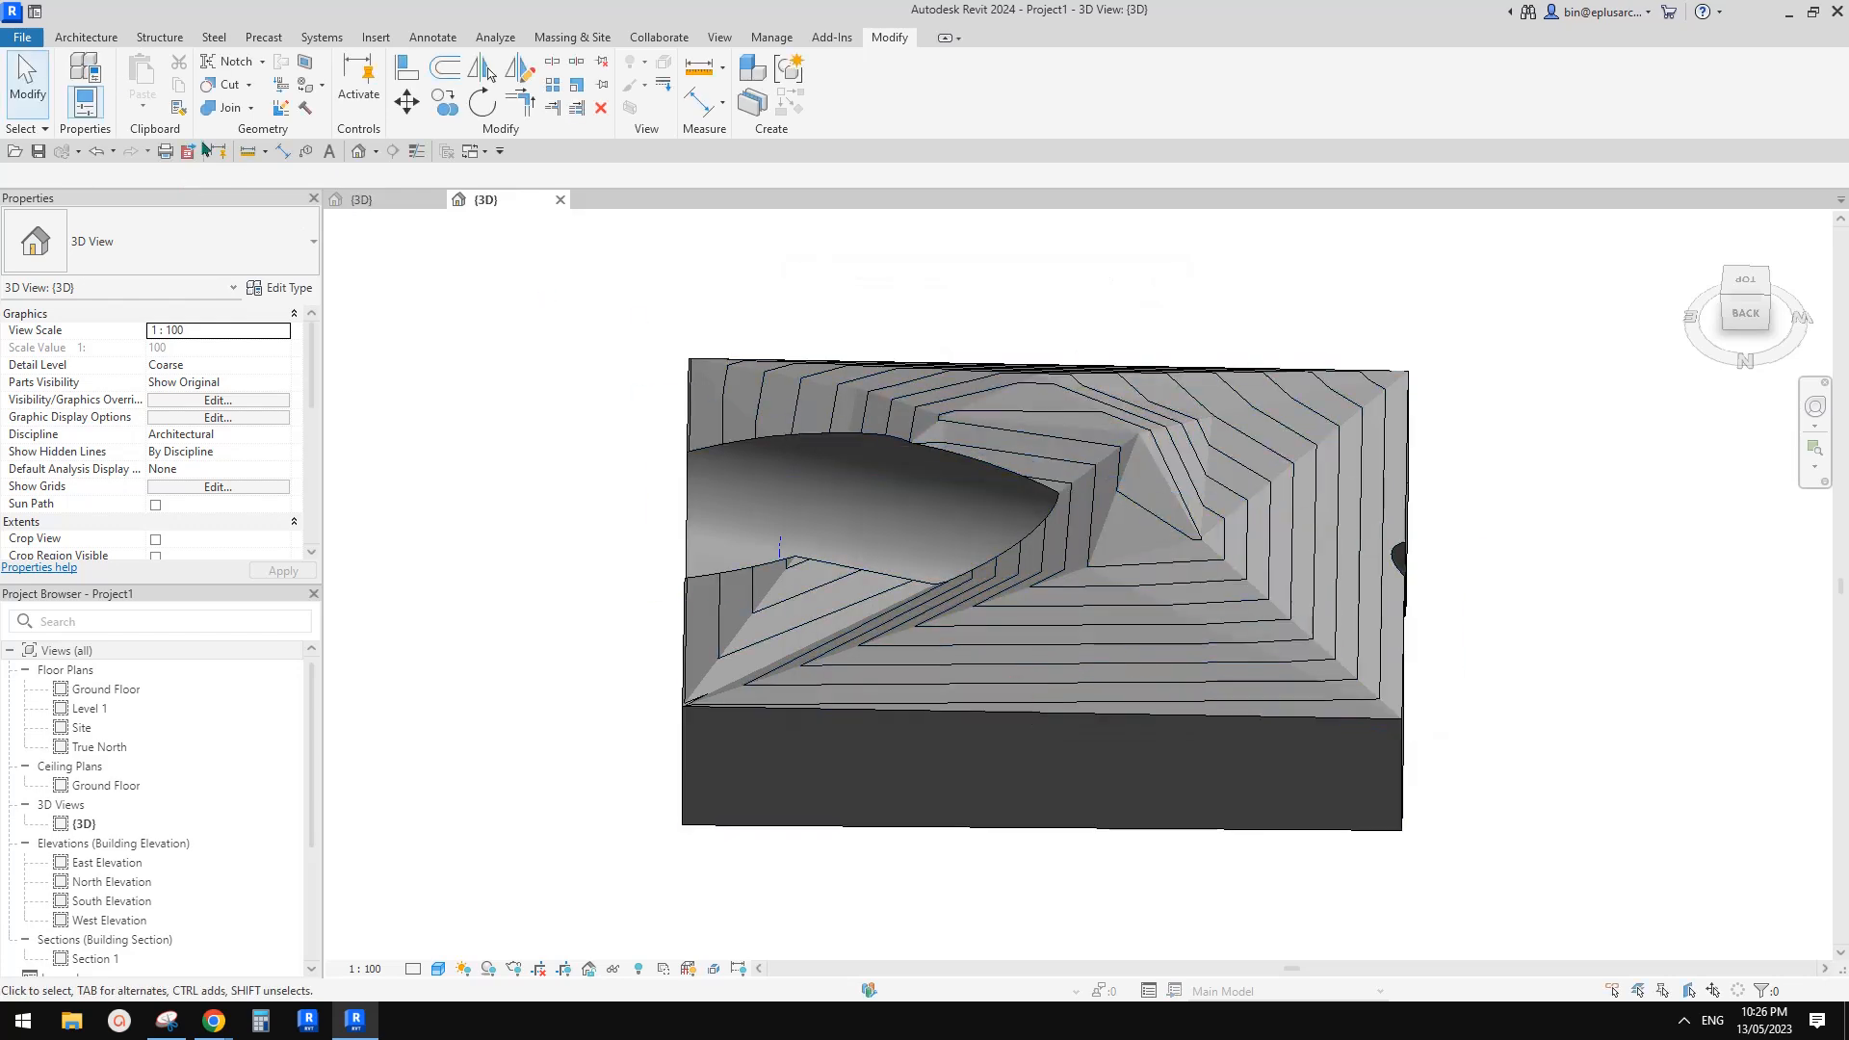
Try the Quick Access Toolbar's PDF shortcut and compare it with the PDF option among the file export formats
middle_click_drag(652, 308, 800, 366)
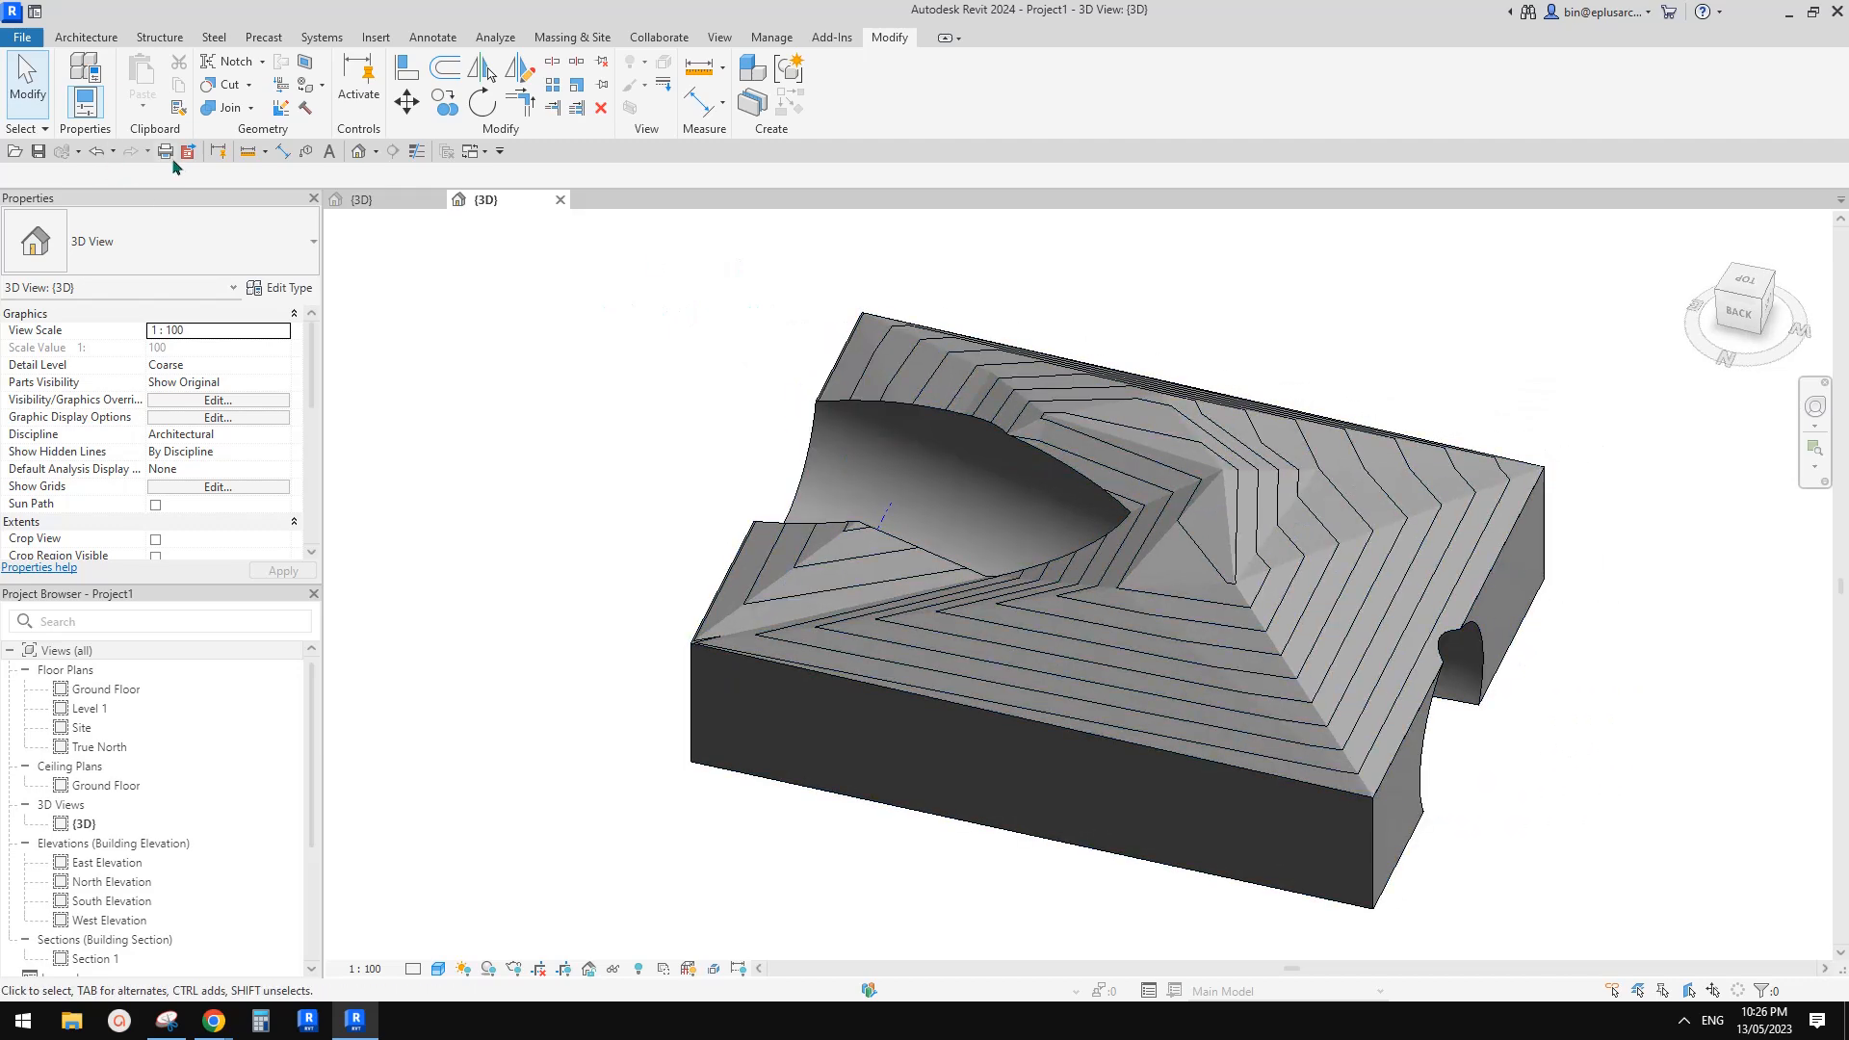
left_click(187, 151)
left_click(1136, 836)
left_click(24, 42)
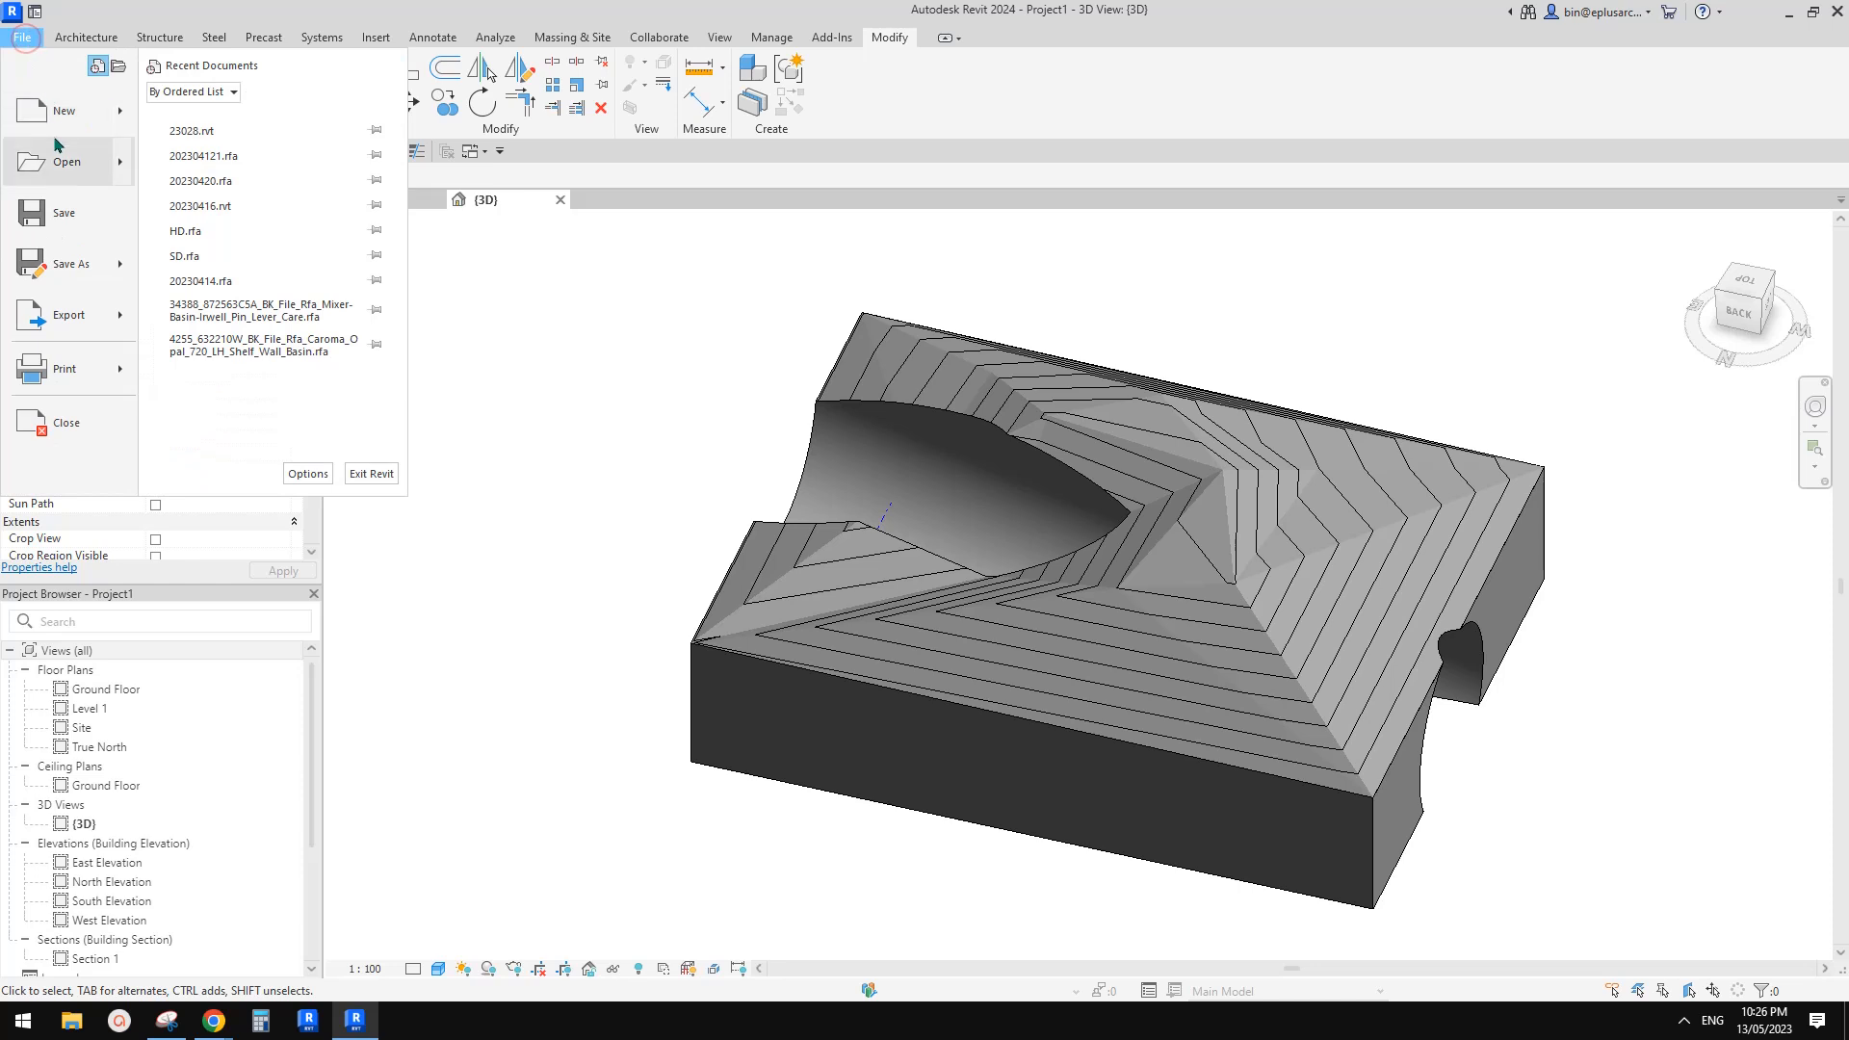
mouse_move(75, 316)
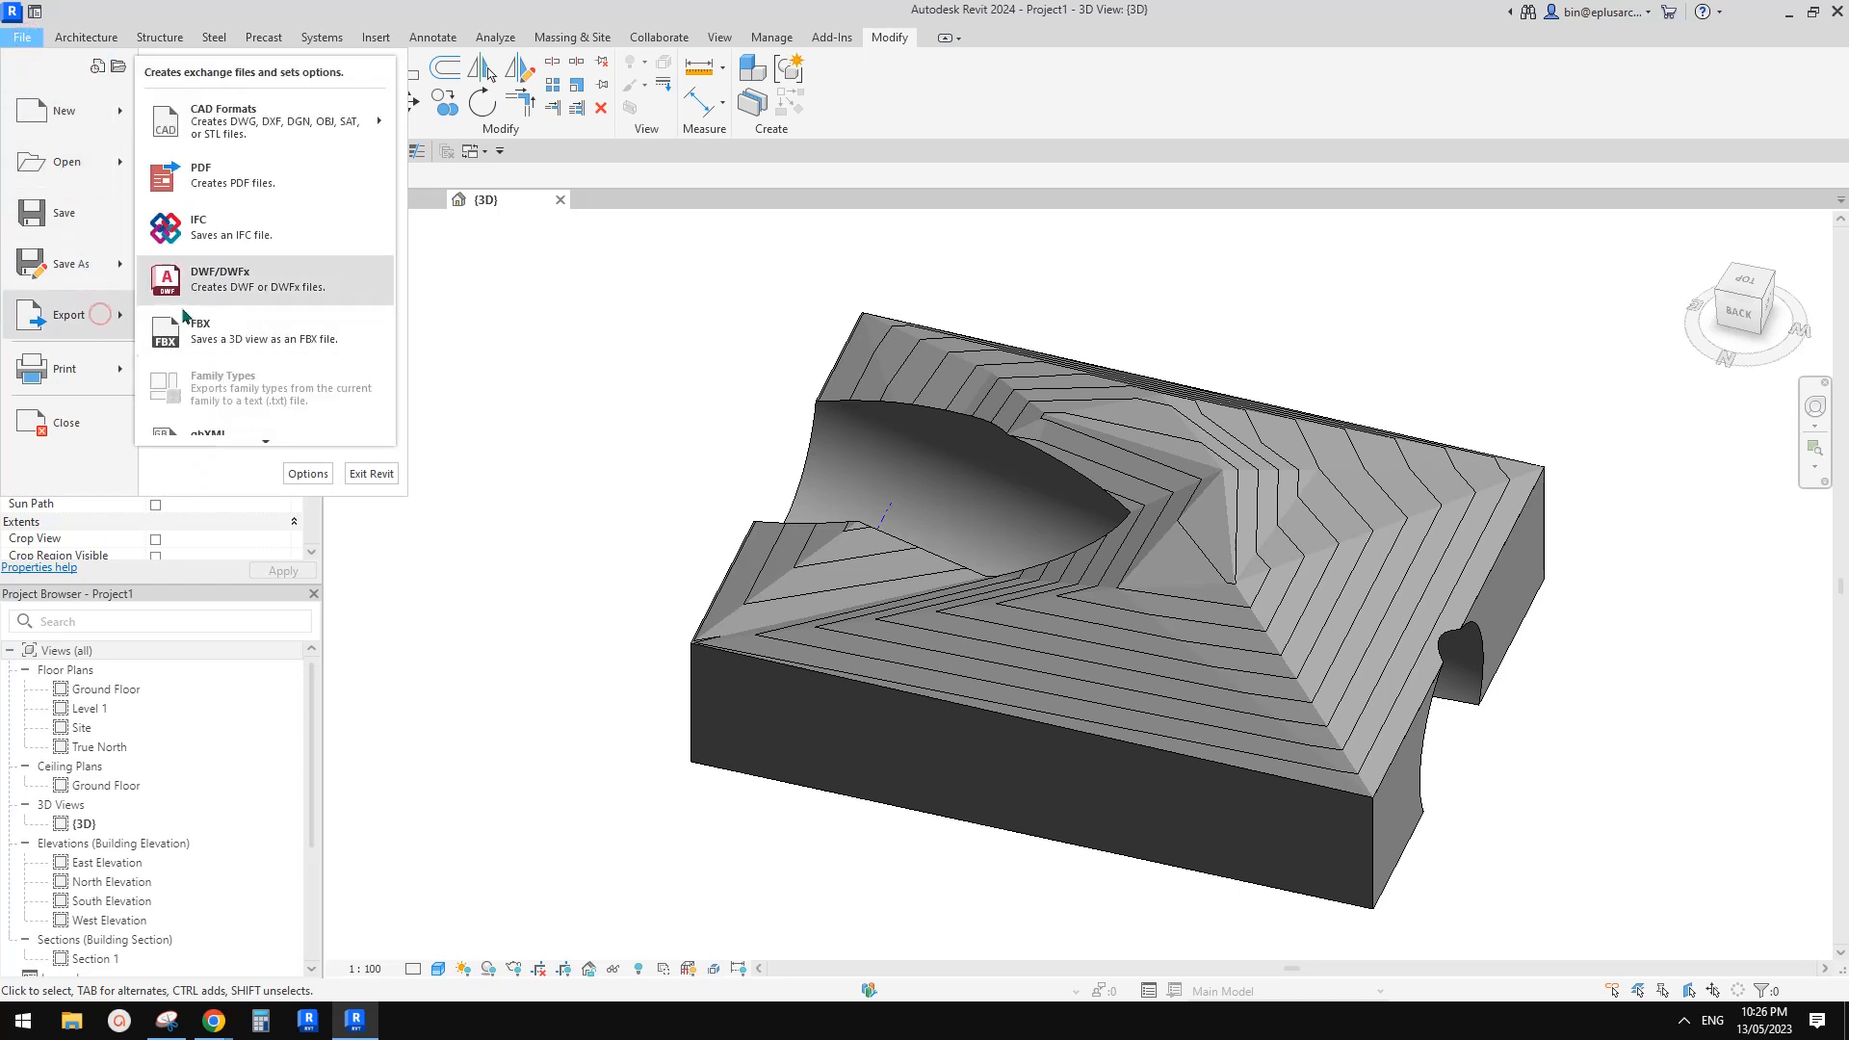
left_click(720, 170)
middle_click_drag(923, 277, 1440, 510, "shift")
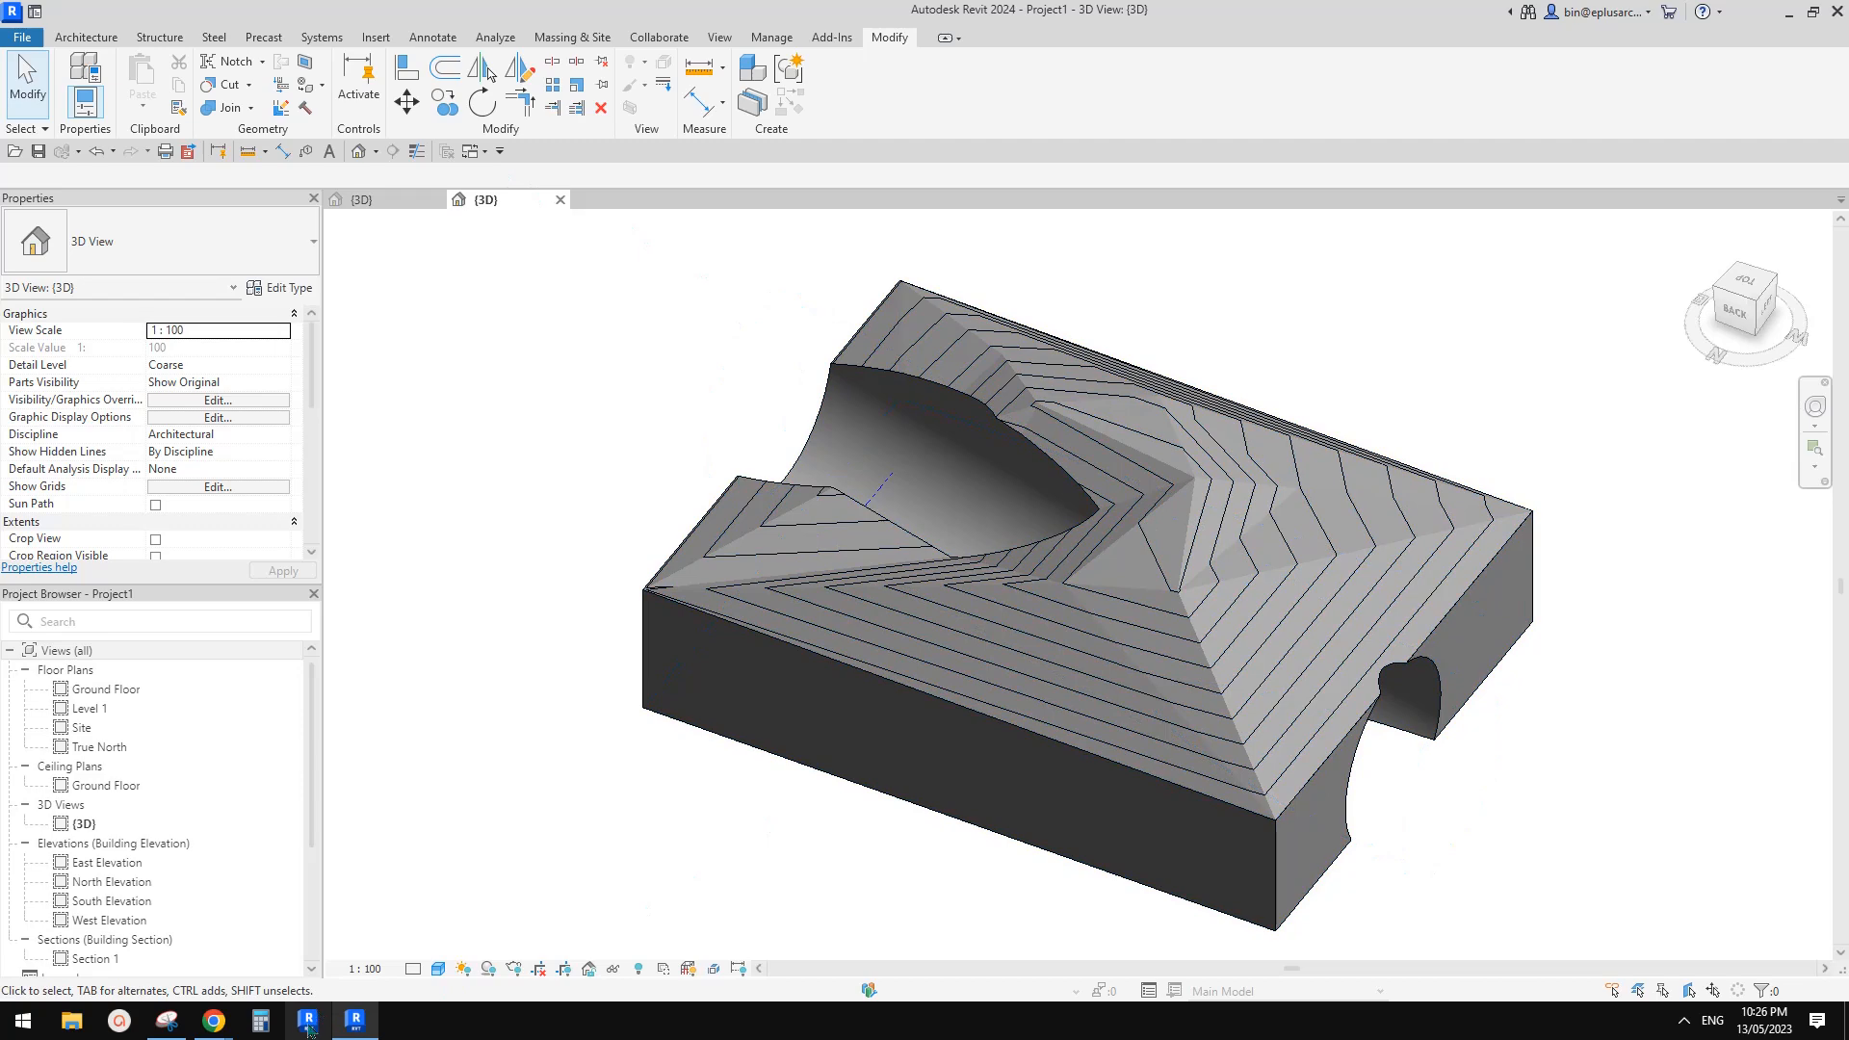
Switch to the Youtube Video Ideas/Suggestion document in Google Docs and review the two-finish wall question with its 23029 video link
mouse_move(214, 1020)
left_click(336, 950)
scroll(927, 615, "down", 7)
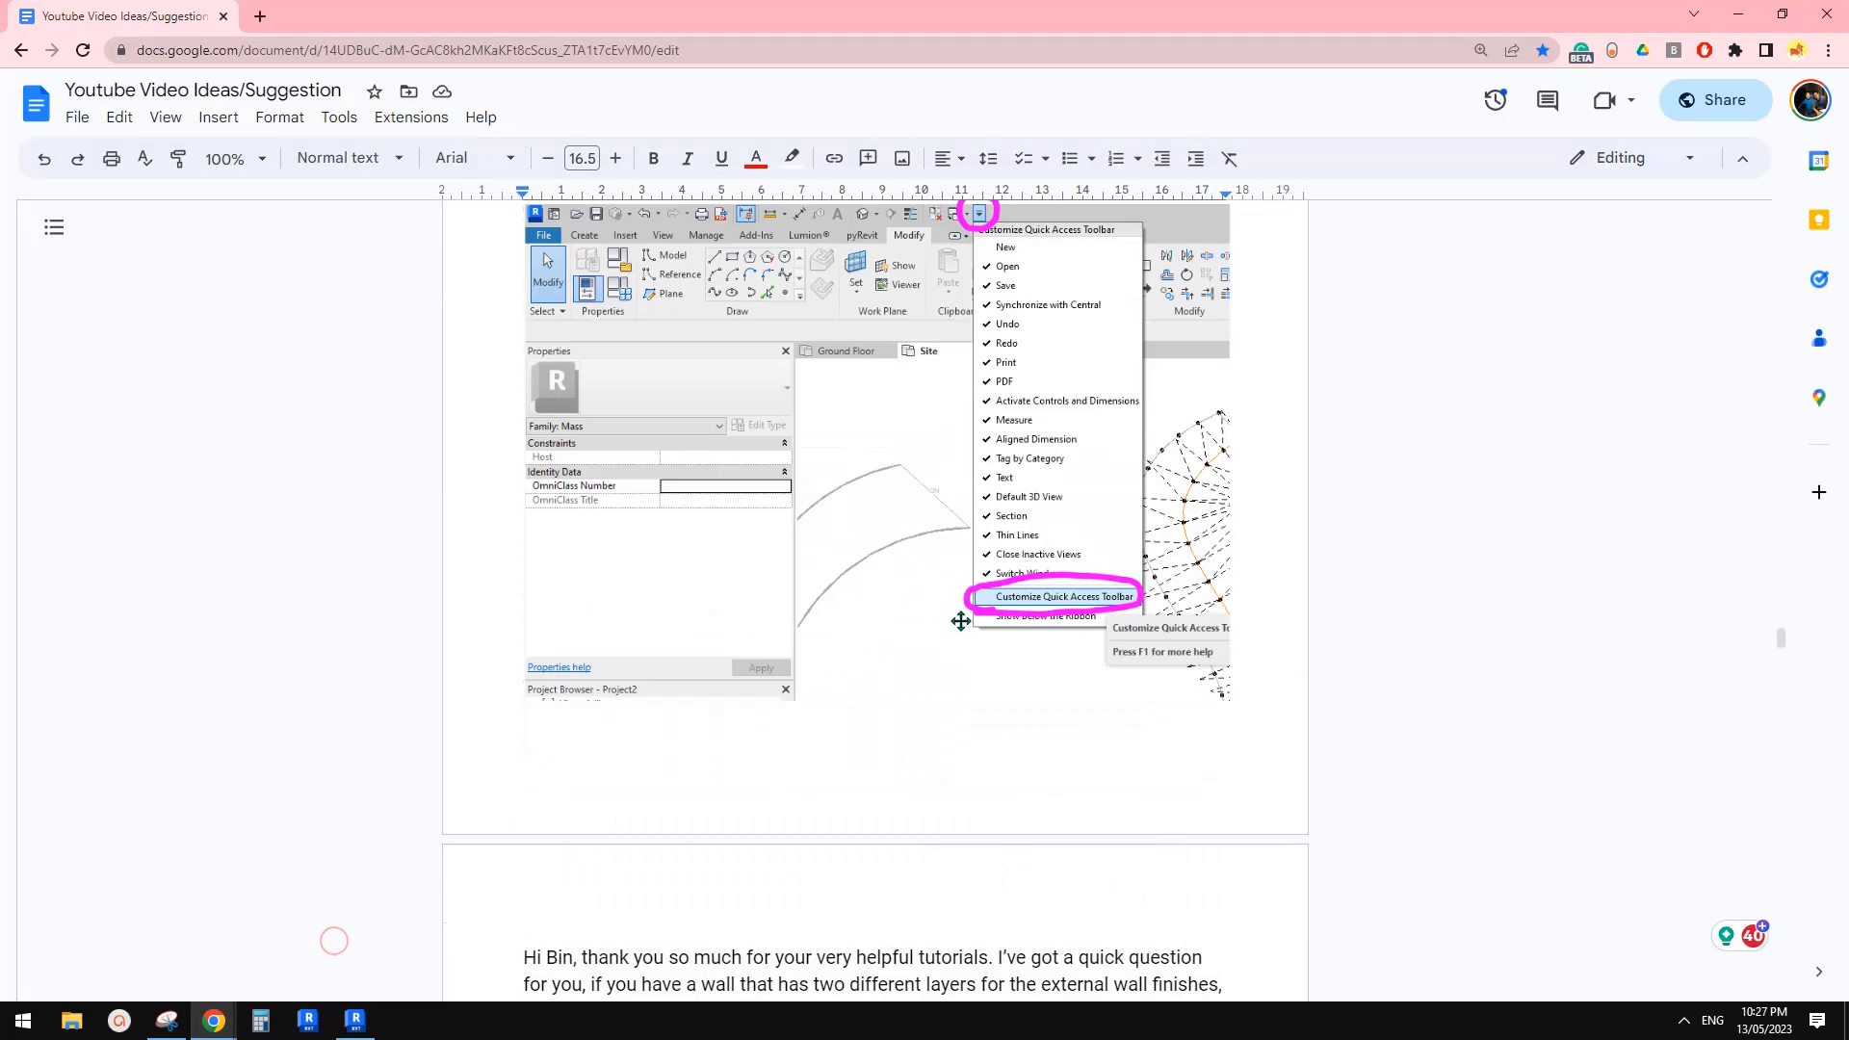
scroll(926, 614, "down", 5)
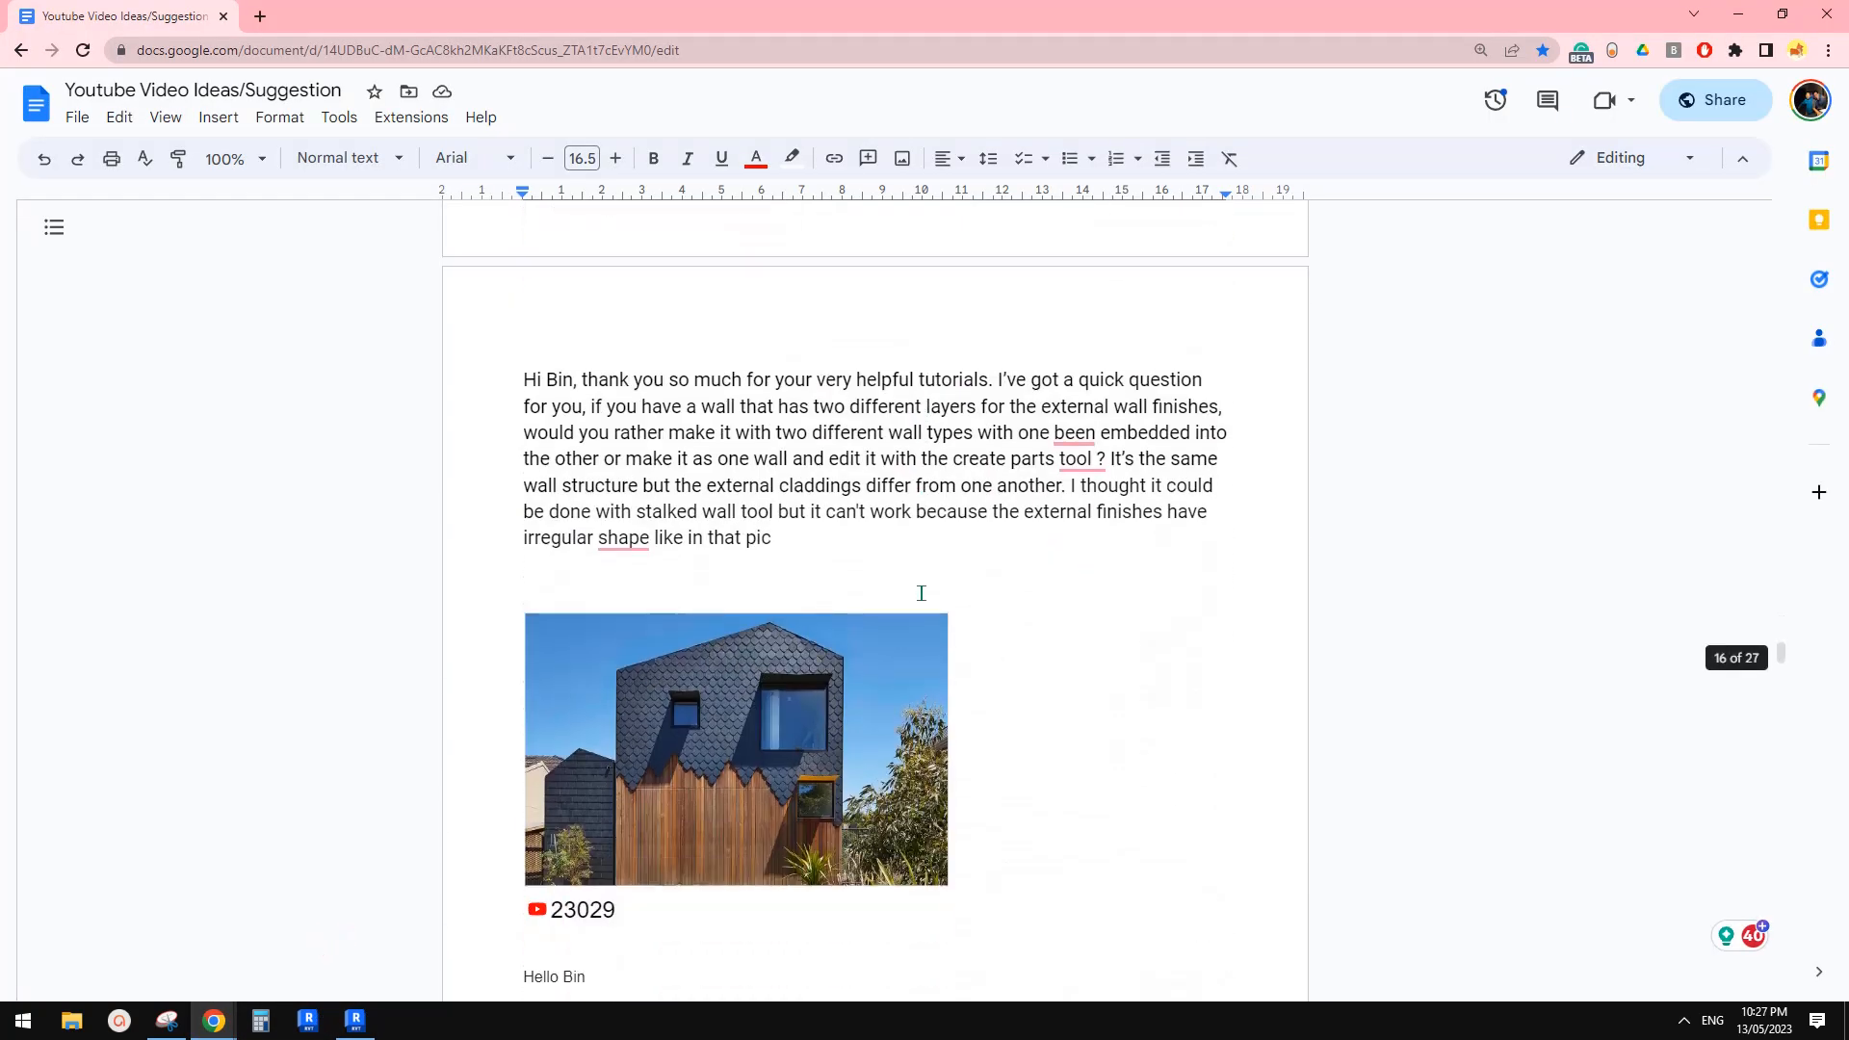
scroll(820, 758, "down", 2)
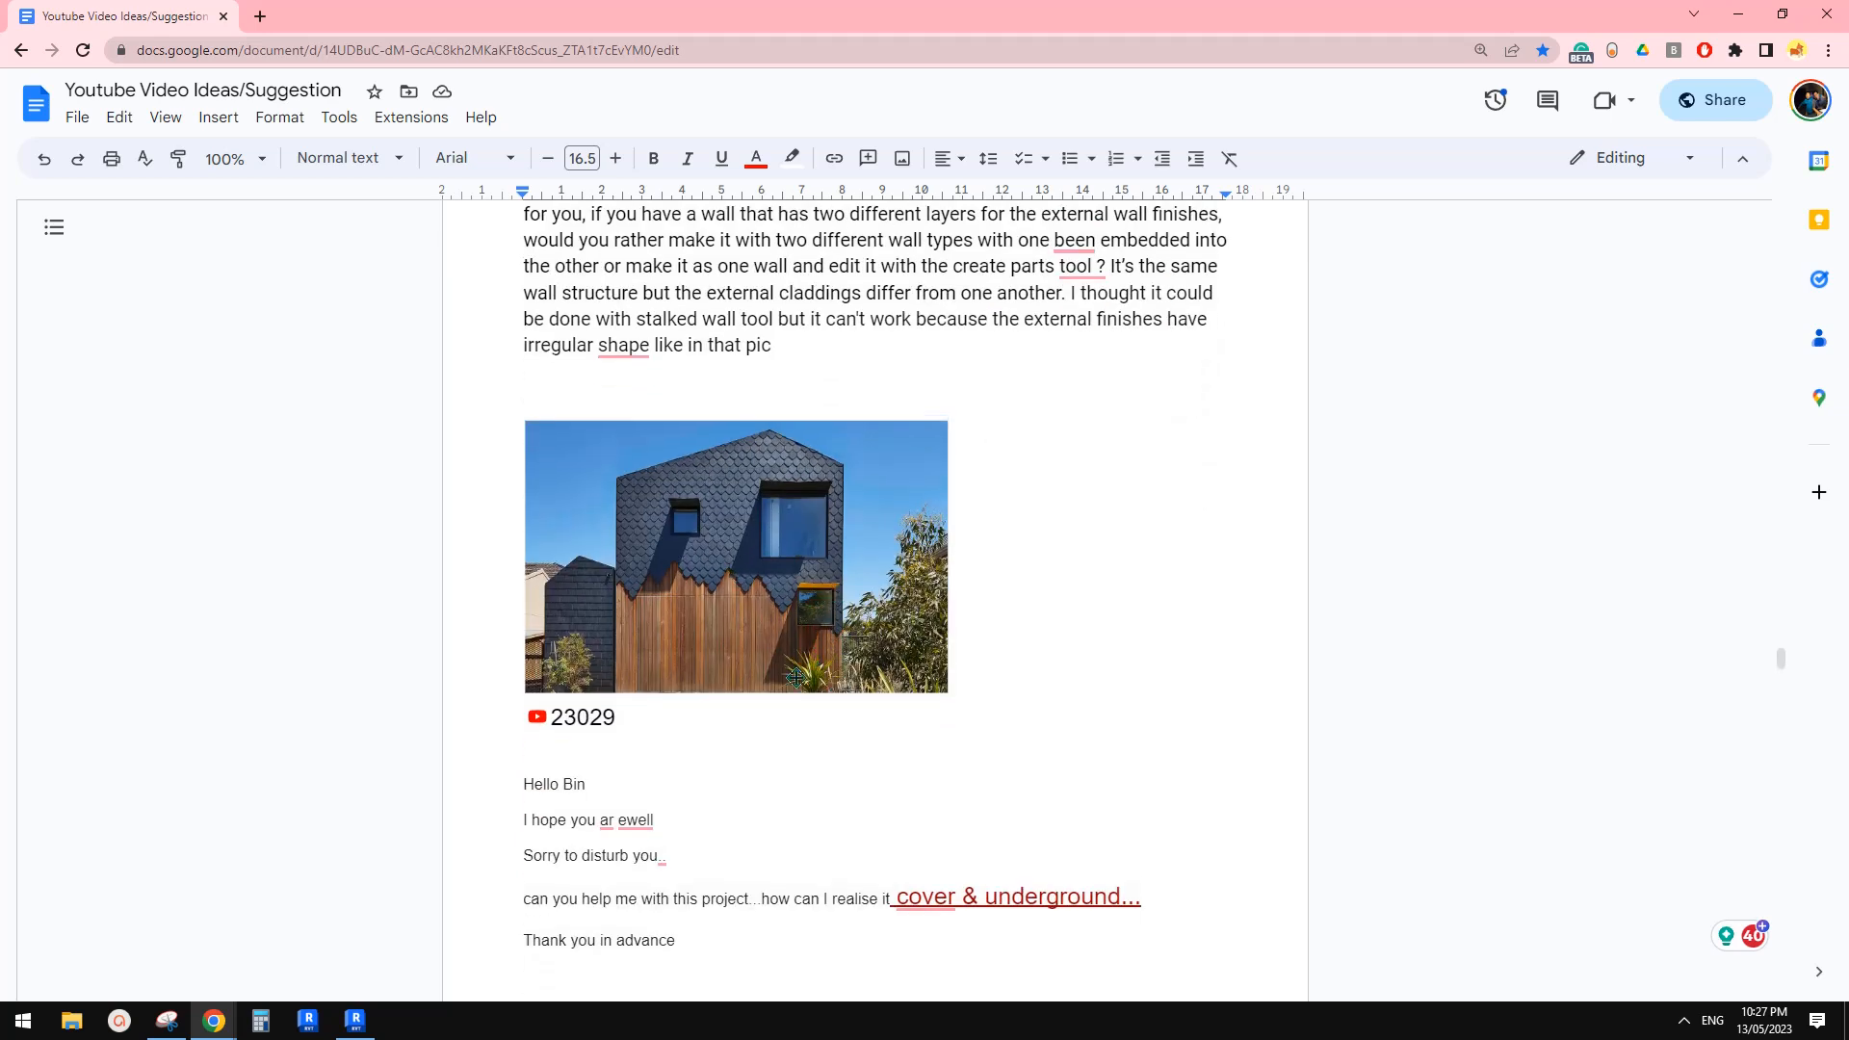
scroll(796, 677, "down", 2)
mouse_move(590, 532)
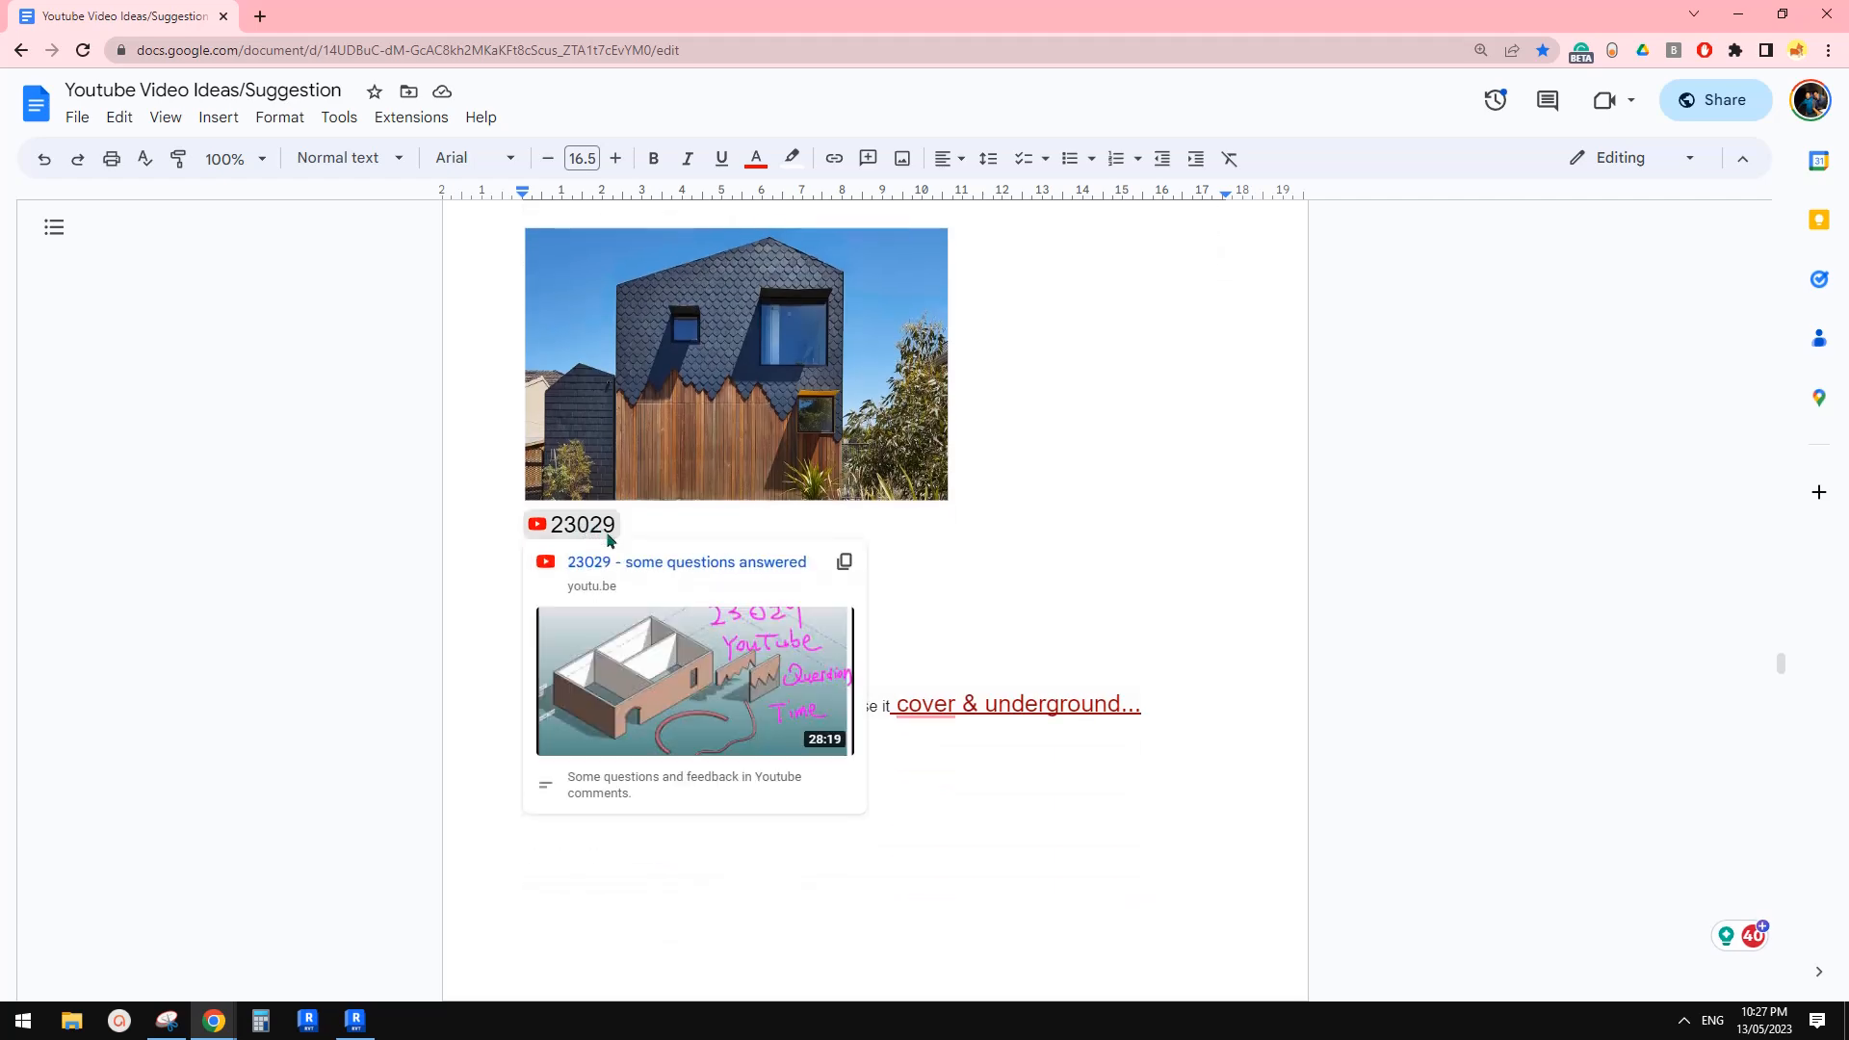
Examine the reference images for the cover & underground project question, including the green-roof section and the train station canopies
scroll(1262, 569, "down", 2)
scroll(1269, 569, "down", 4)
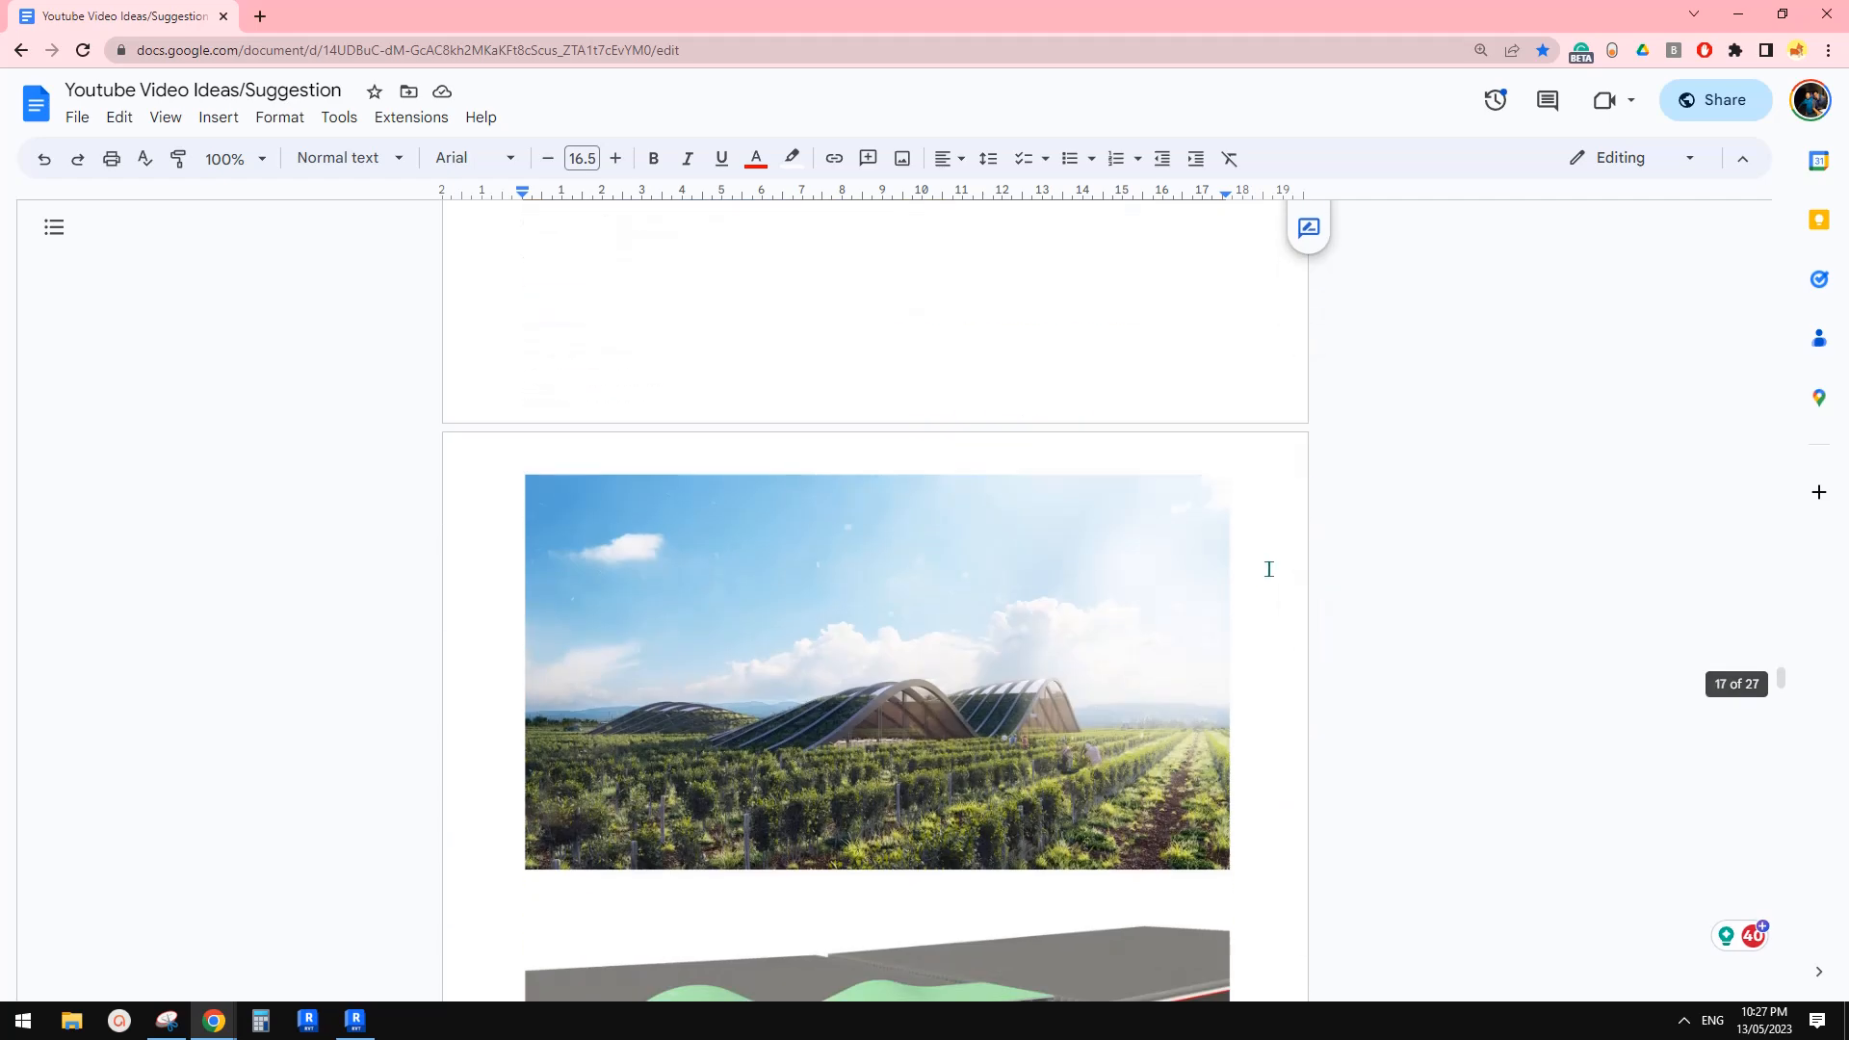
scroll(1253, 567, "down", 3)
scroll(1248, 564, "down", 8)
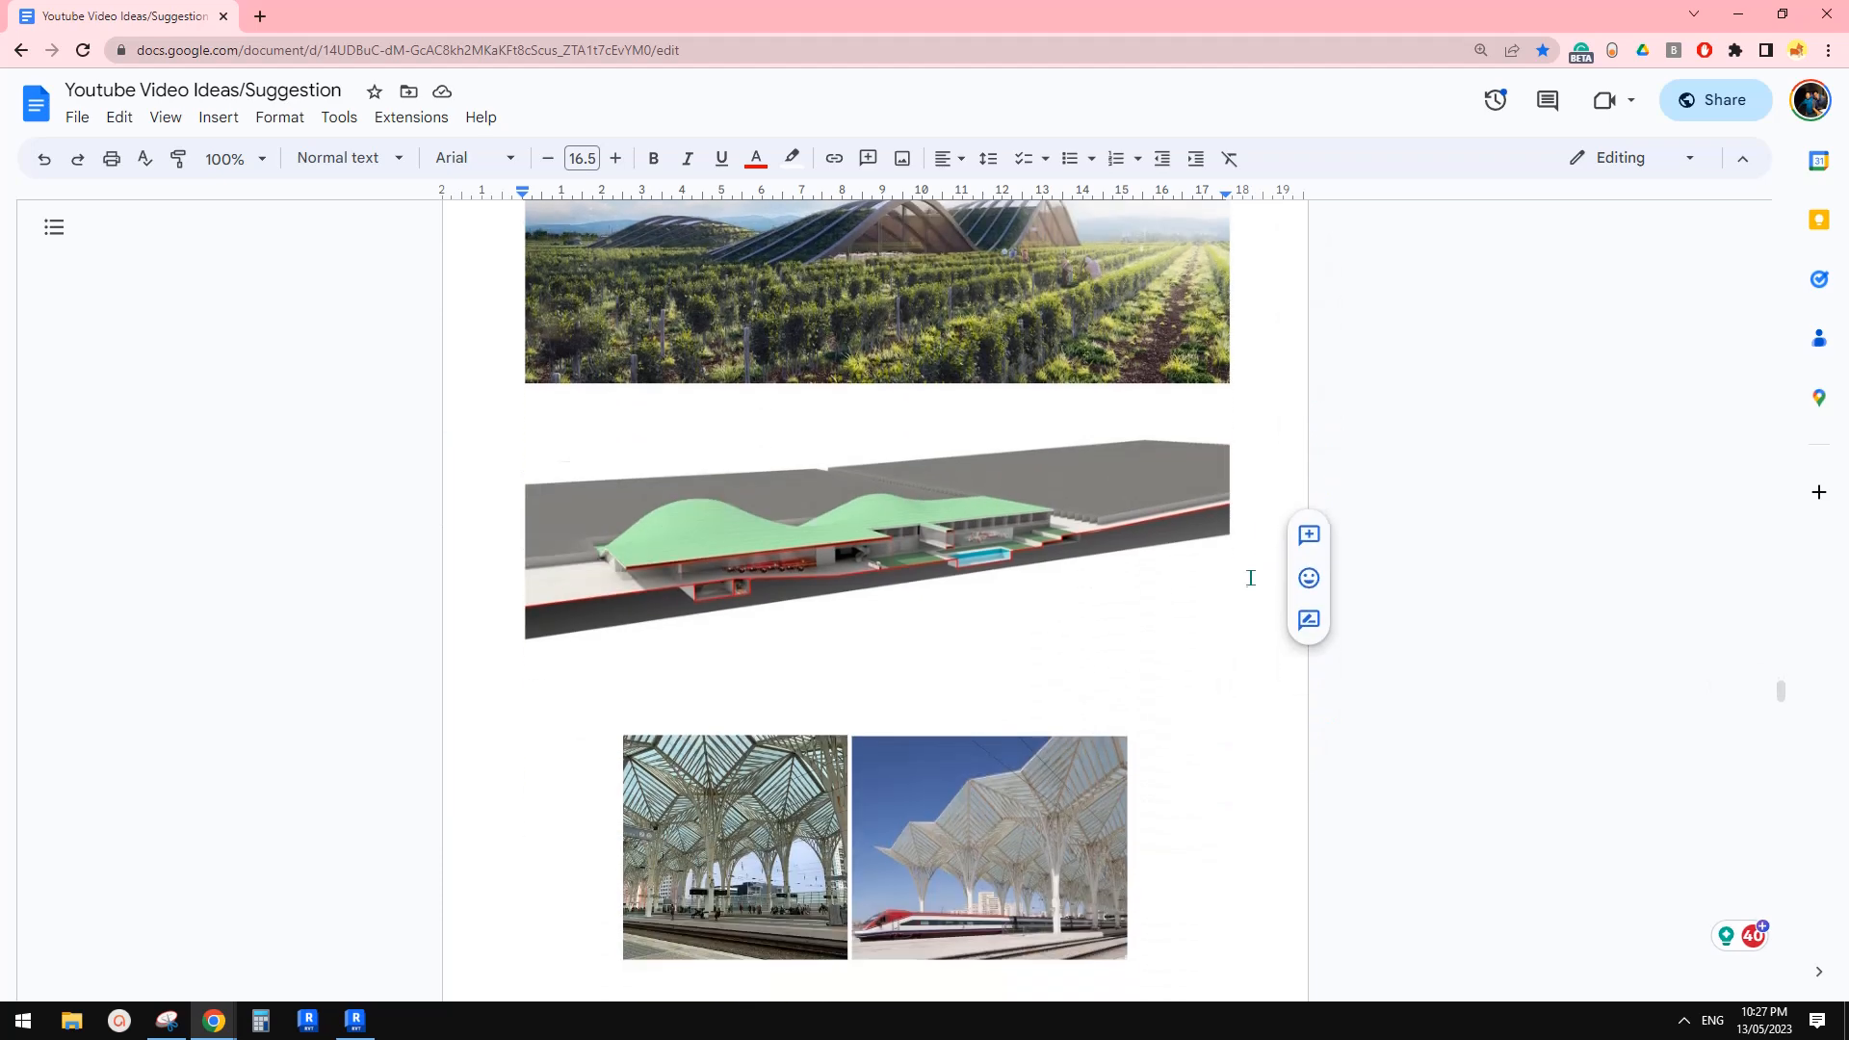
scroll(1242, 562, "up", 1)
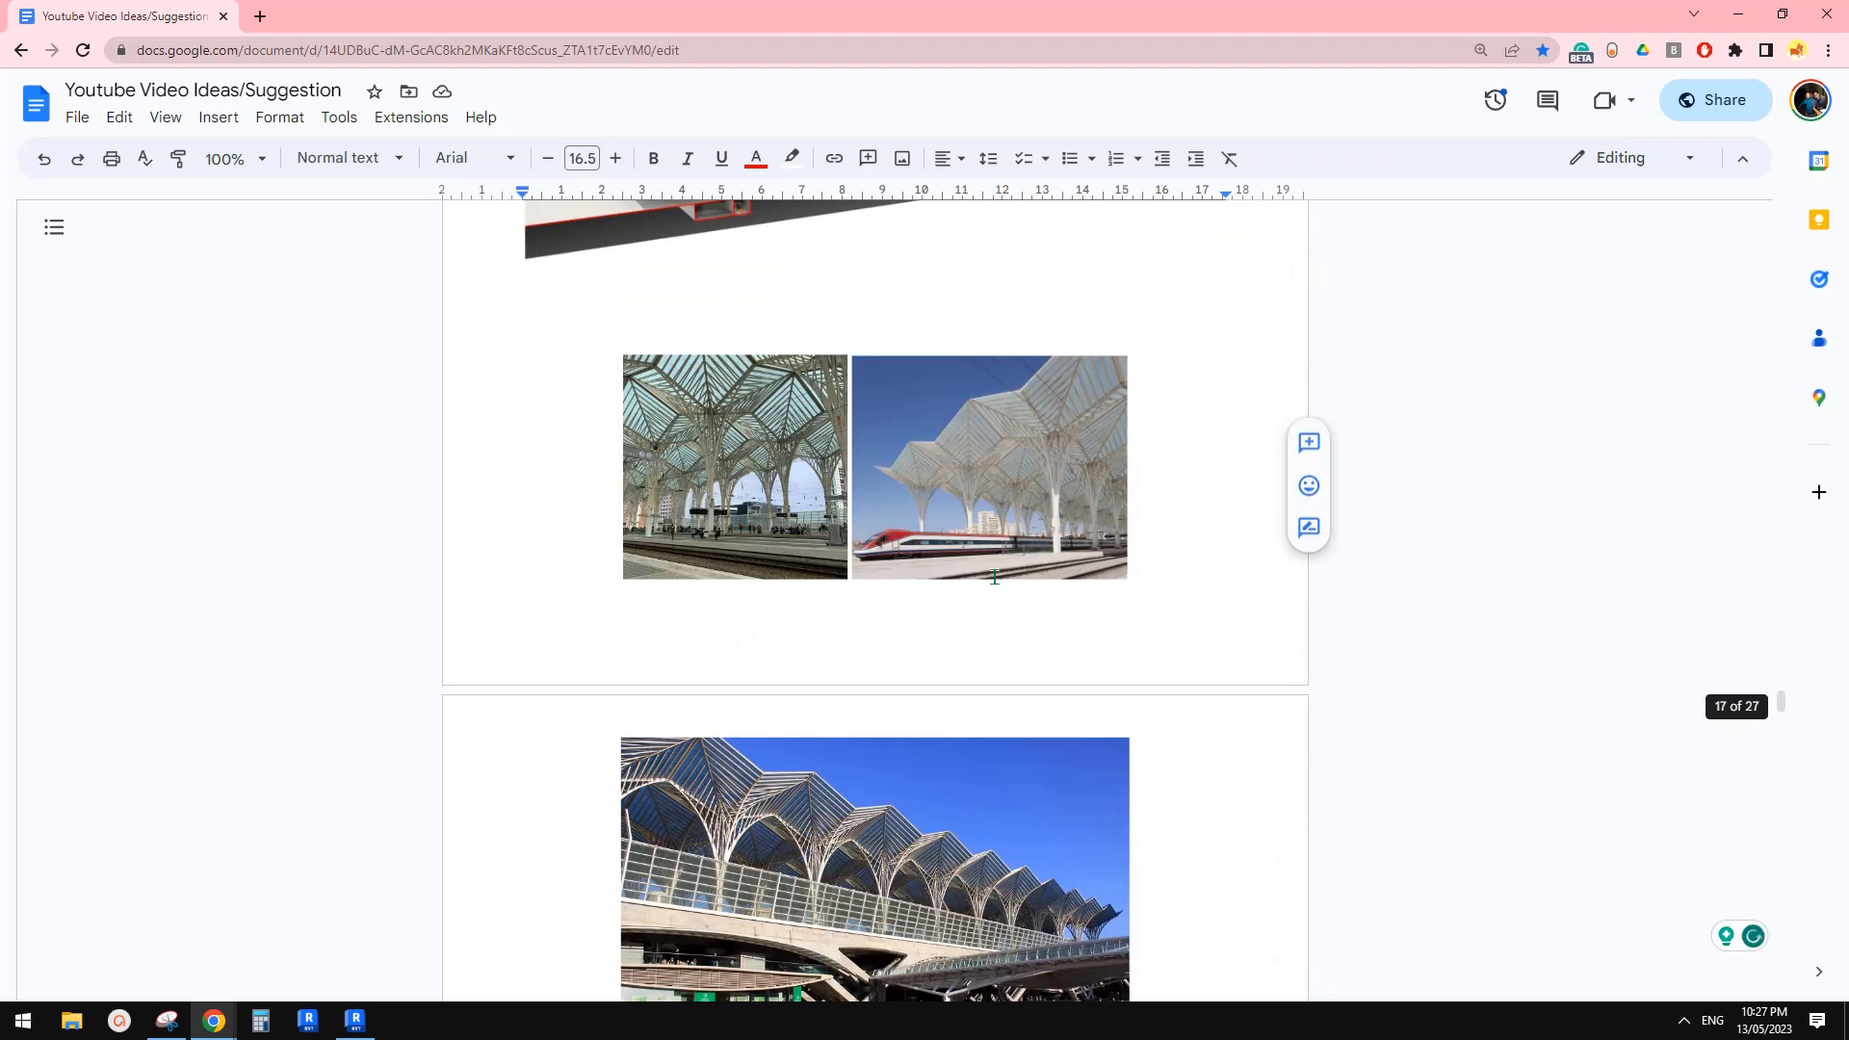
middle_click(1060, 564)
scroll(1061, 566, "up", 2)
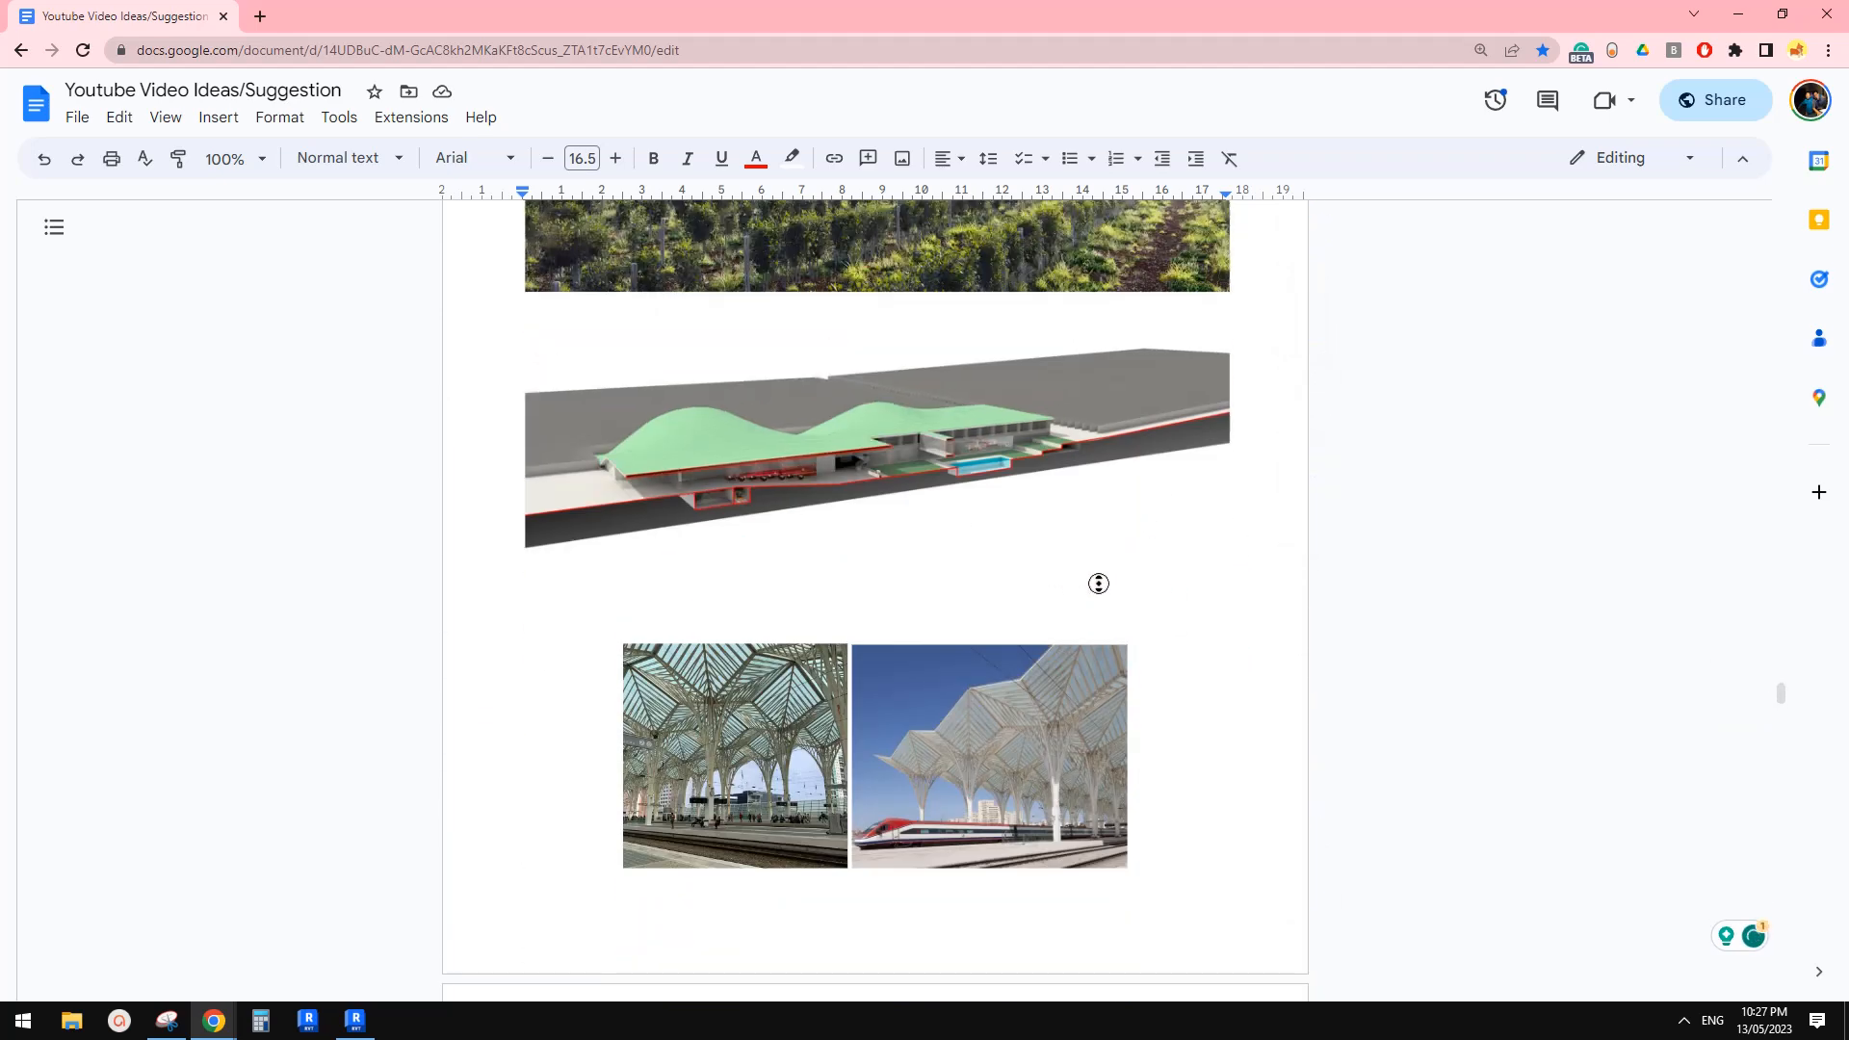
scroll(1098, 584, "up", 11)
scroll(1140, 585, "up", 4)
Switch back to Revit and inspect the toposolid with its tunnel cut from another angle in the 3D view
left_click(358, 1023)
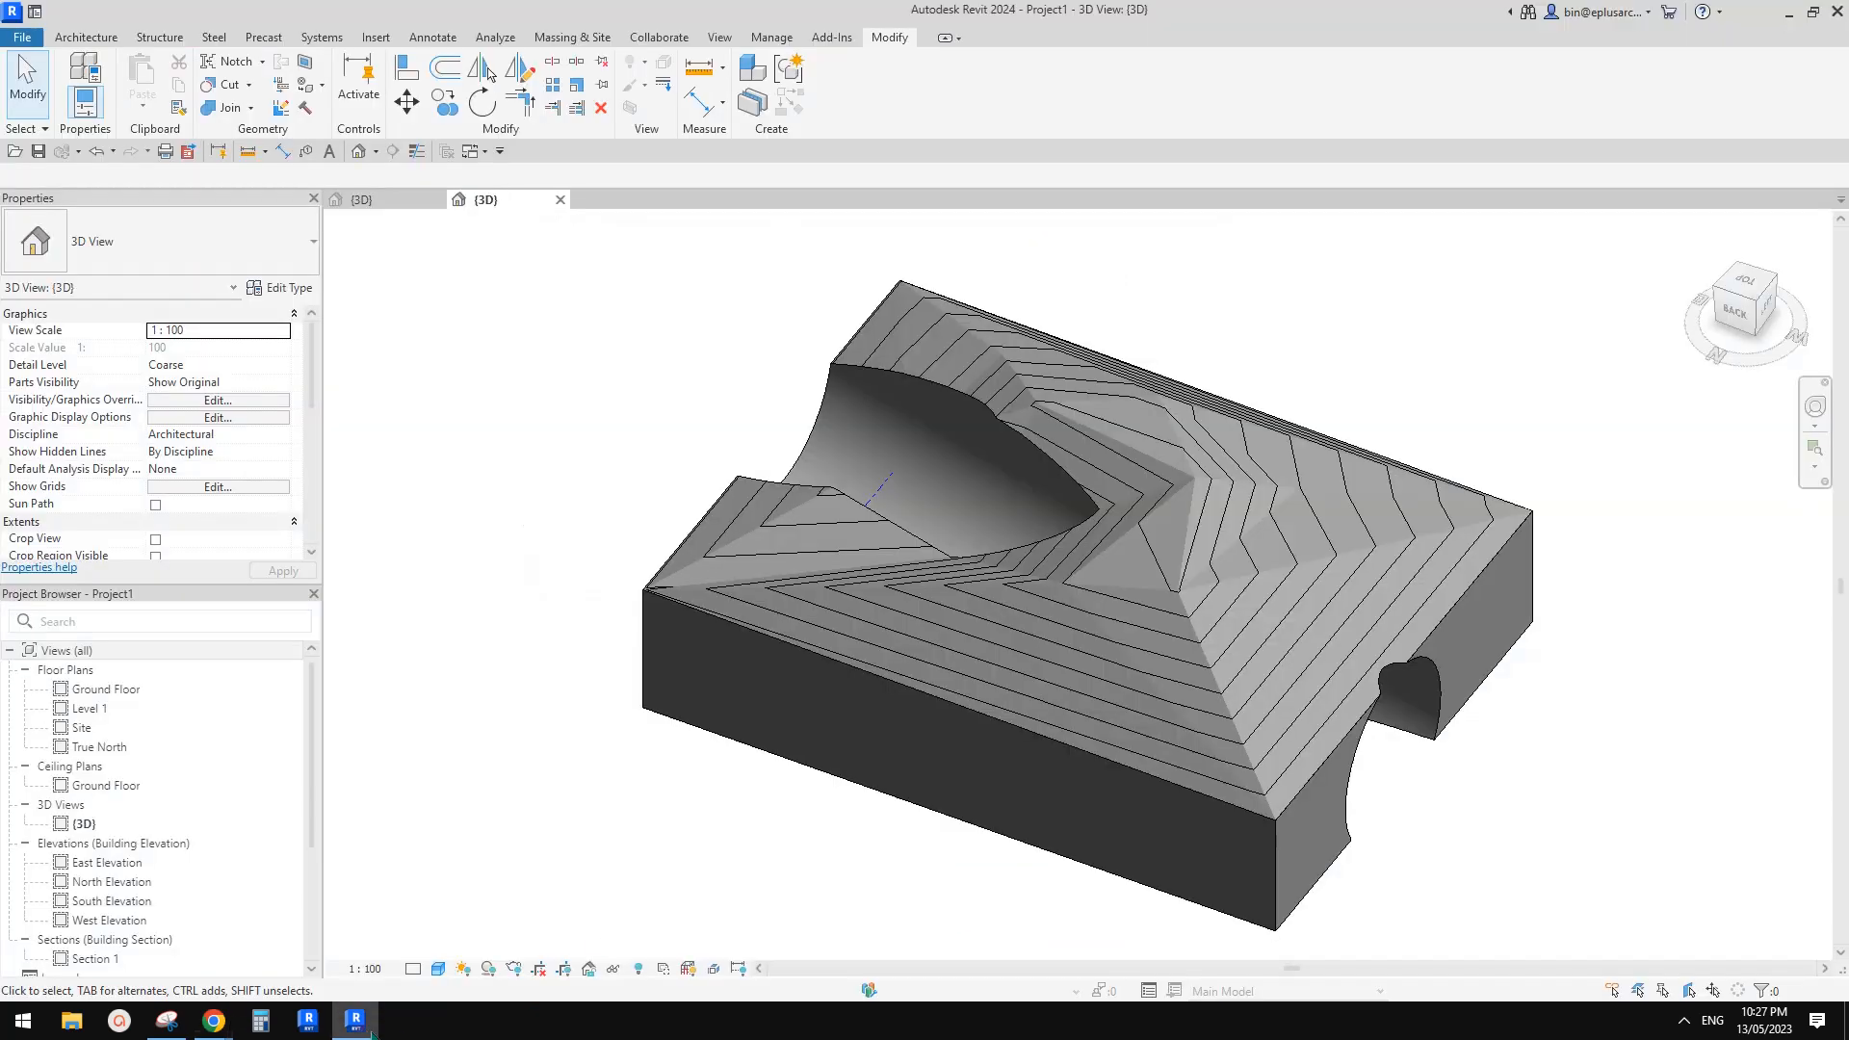
scroll(1019, 753, "down", 1)
middle_click_drag(1022, 751, 984, 725)
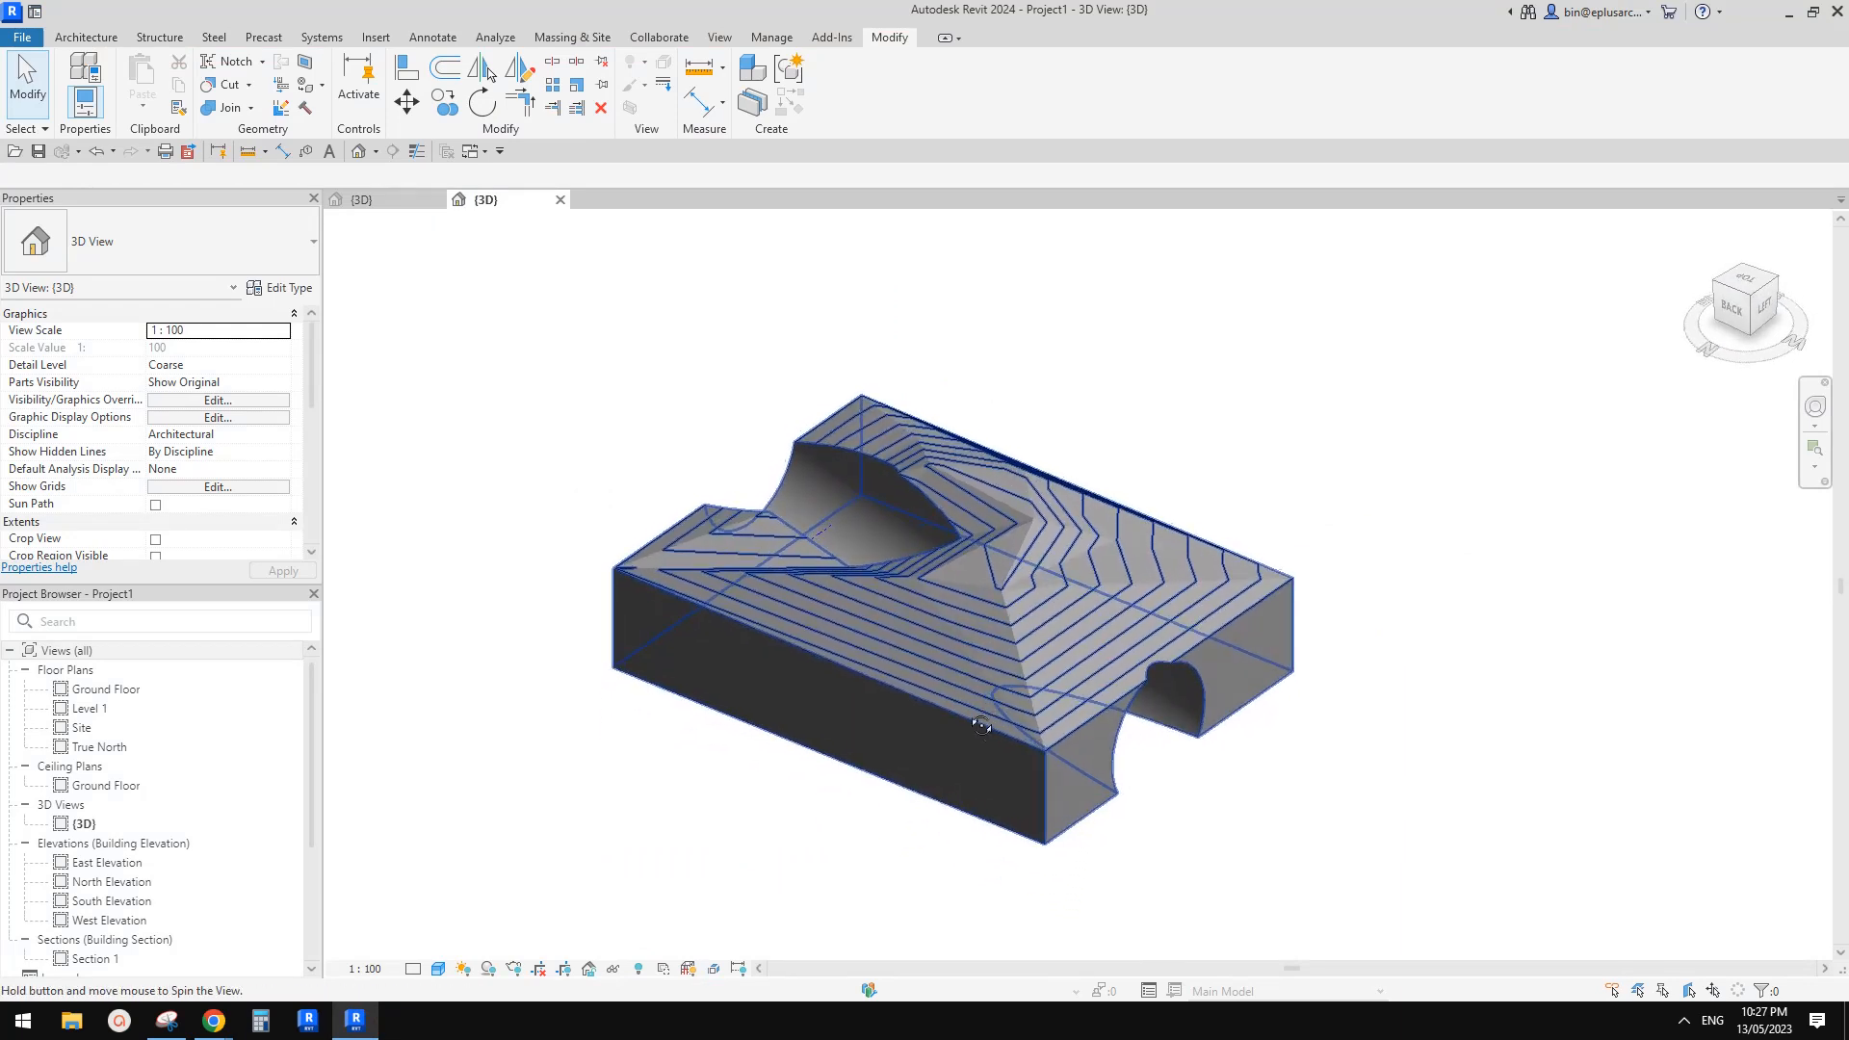